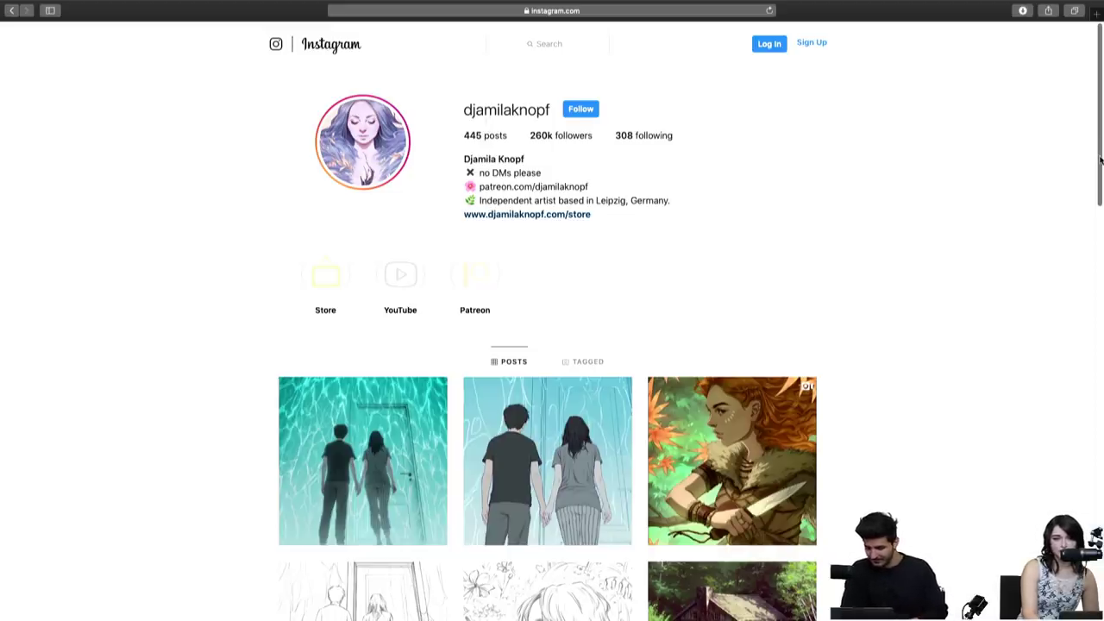
Step: Scroll down the artist's Instagram grid in Safari to reveal more rows of illustrated posts
drag(1099, 159, 1101, 197)
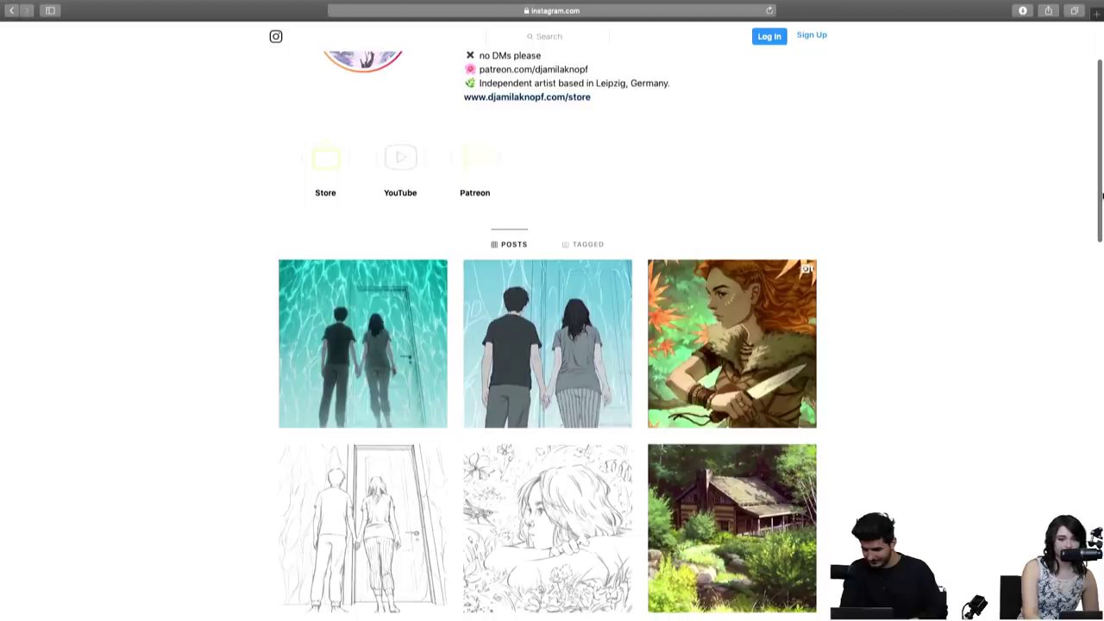
scroll(1101, 196, up, 1)
scroll(1101, 196, down, 2)
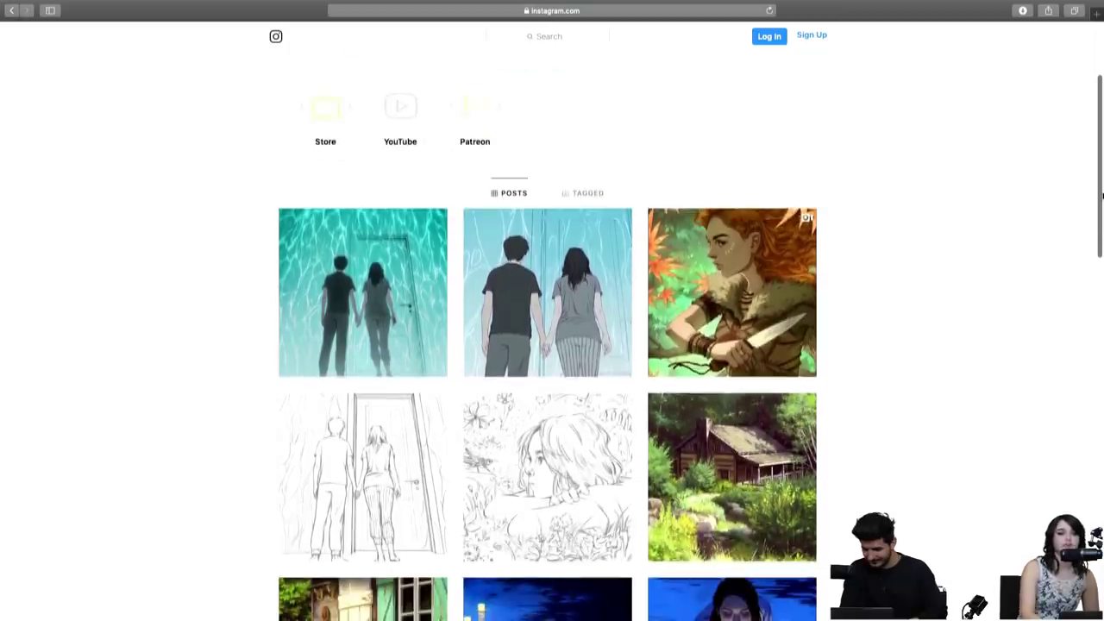
scroll(1101, 197, down, 1)
scroll(1101, 197, down, 3)
scroll(1101, 196, down, 1)
scroll(1101, 196, down, 1)
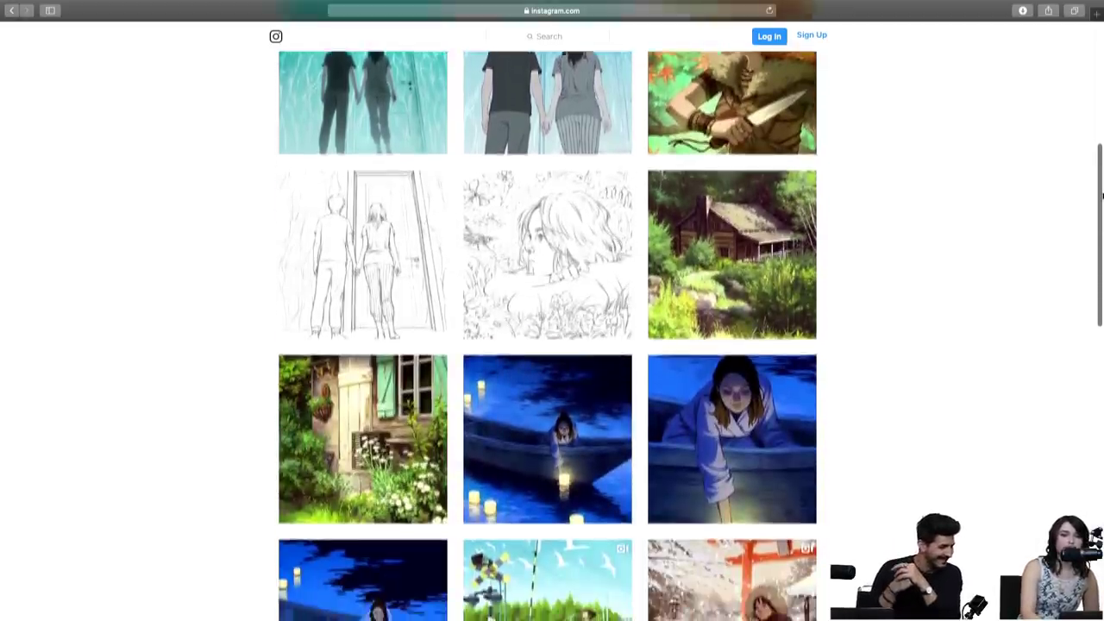
scroll(1102, 197, down, 1)
scroll(1102, 196, down, 1)
scroll(1101, 196, down, 1)
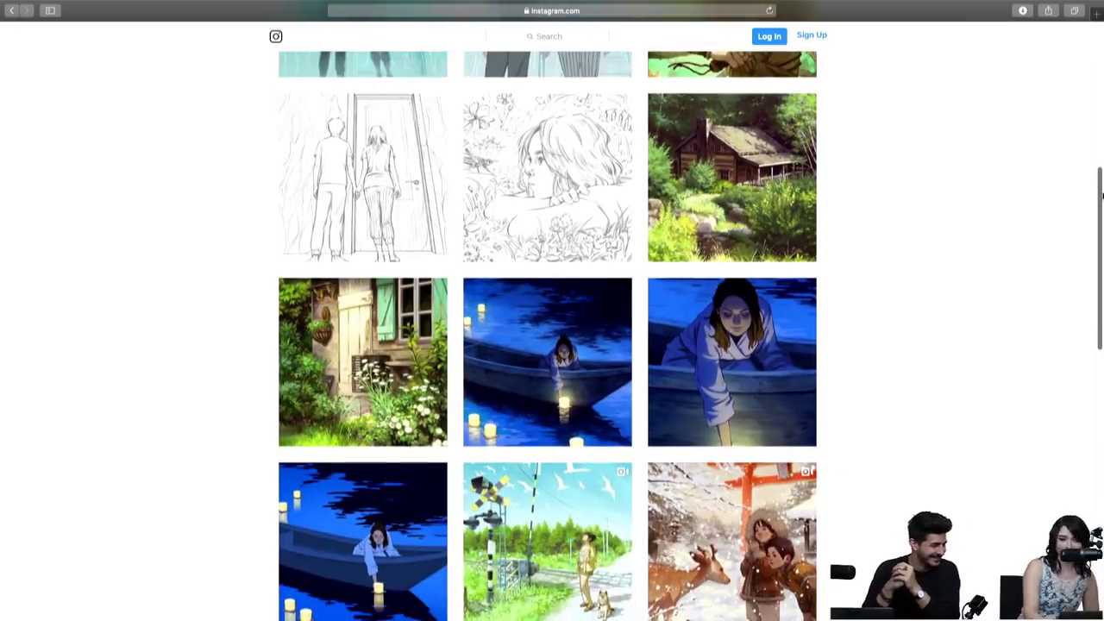
scroll(1101, 197, down, 2)
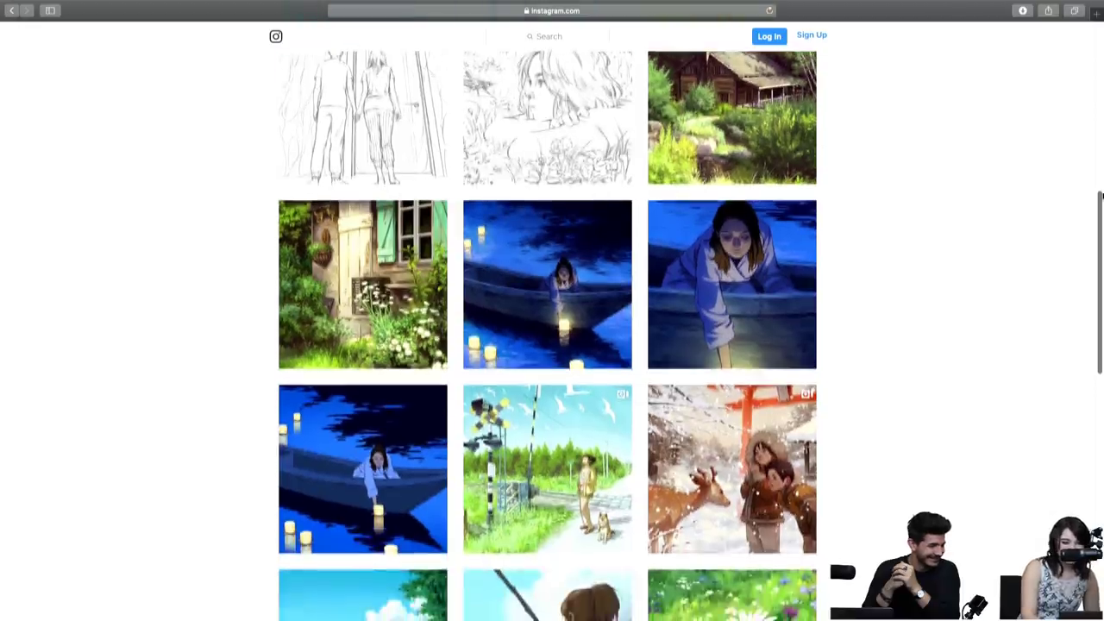
scroll(1101, 196, down, 2)
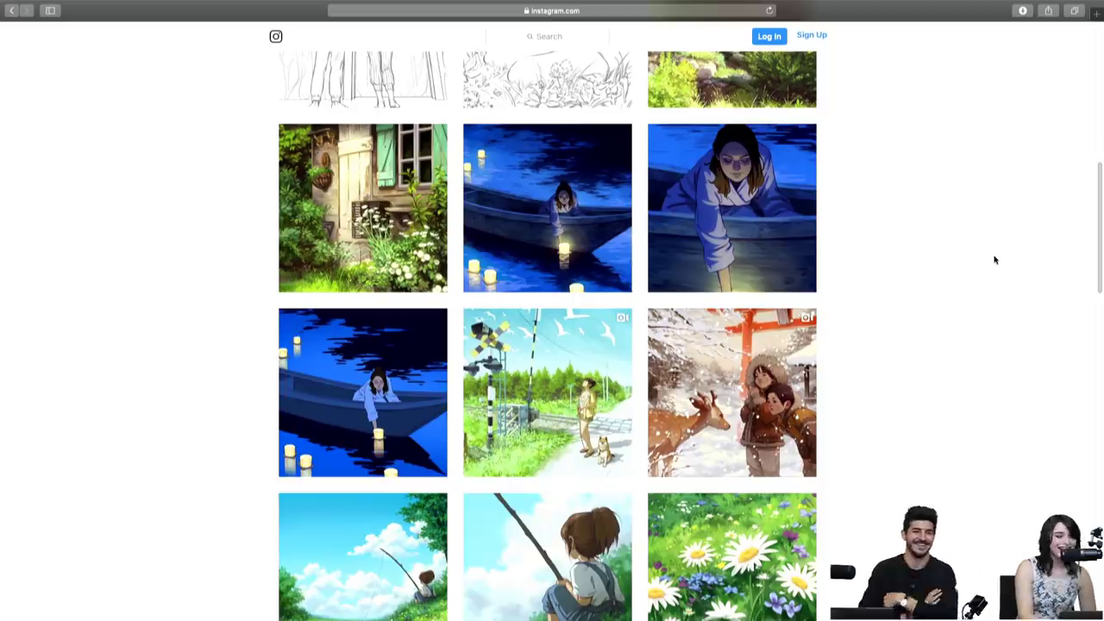
scroll(995, 259, down, 1)
scroll(994, 259, down, 1)
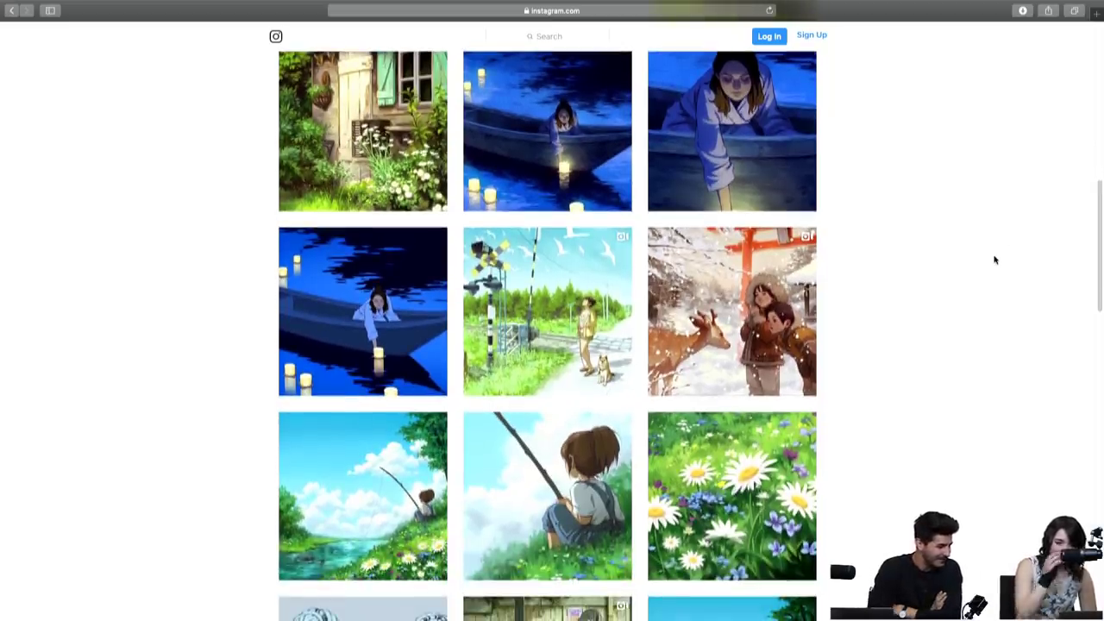
scroll(994, 260, down, 1)
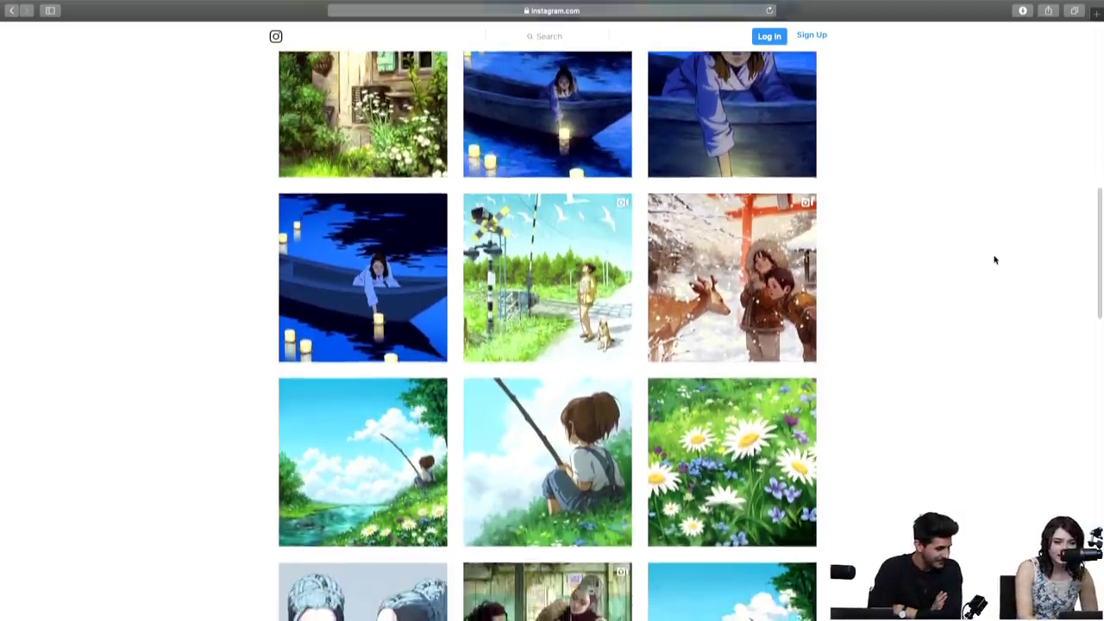
scroll(995, 259, down, 1)
scroll(994, 259, down, 1)
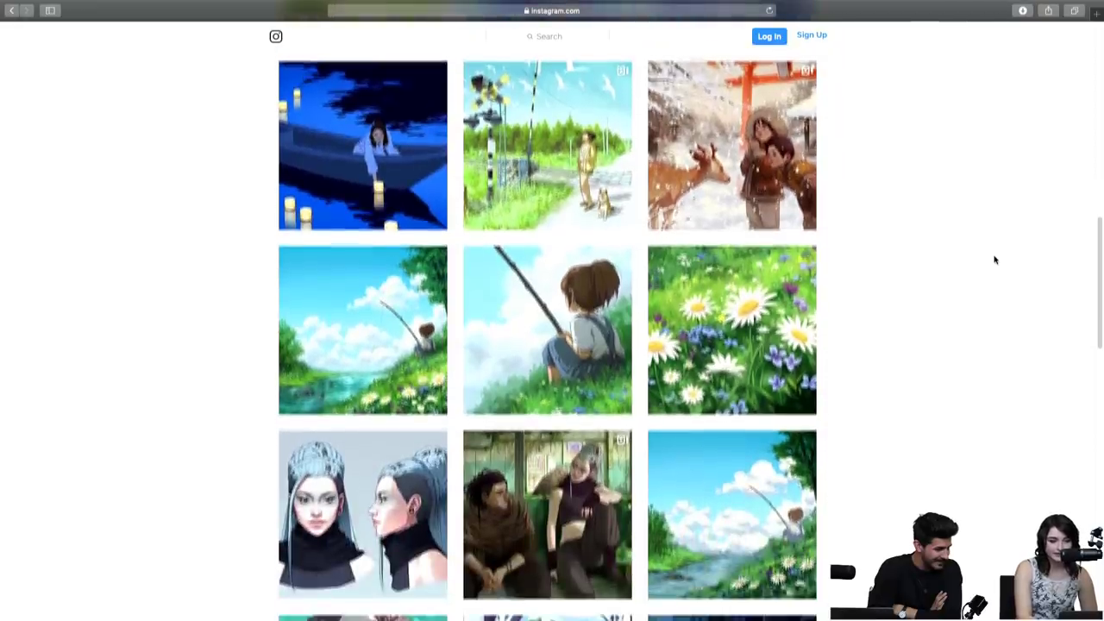
scroll(995, 260, down, 1)
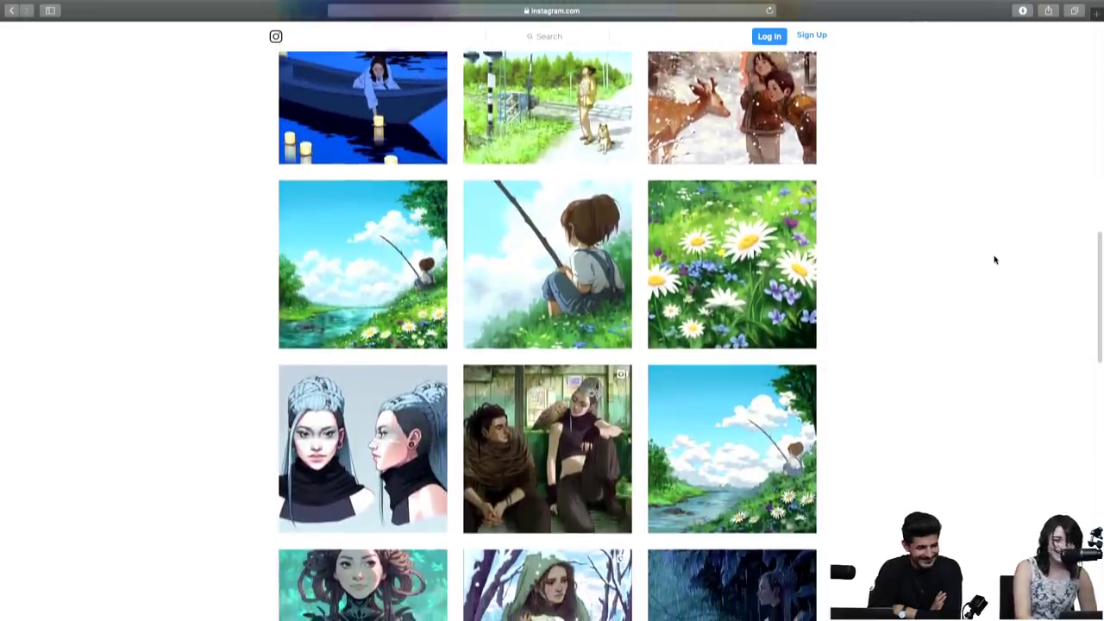
scroll(994, 260, down, 1)
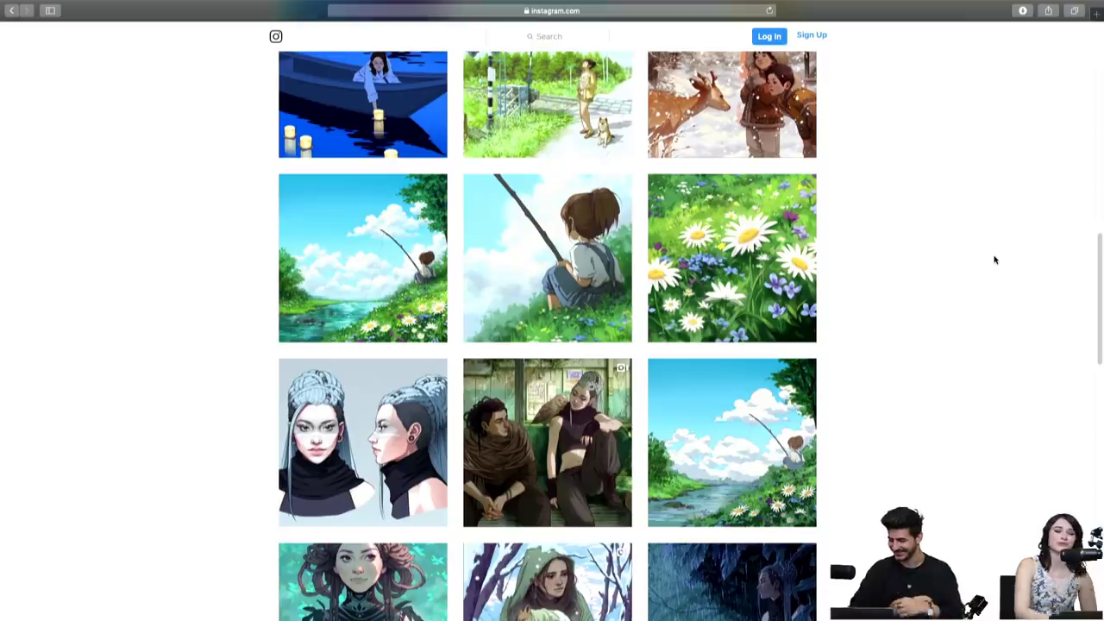
scroll(995, 260, down, 1)
scroll(994, 259, down, 1)
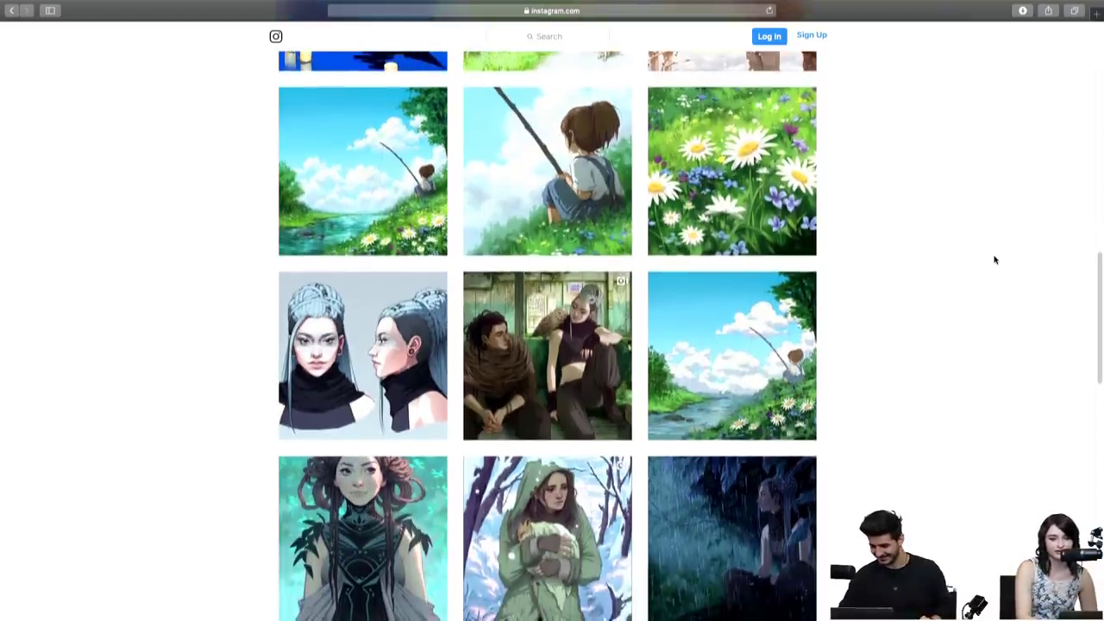
scroll(994, 259, down, 1)
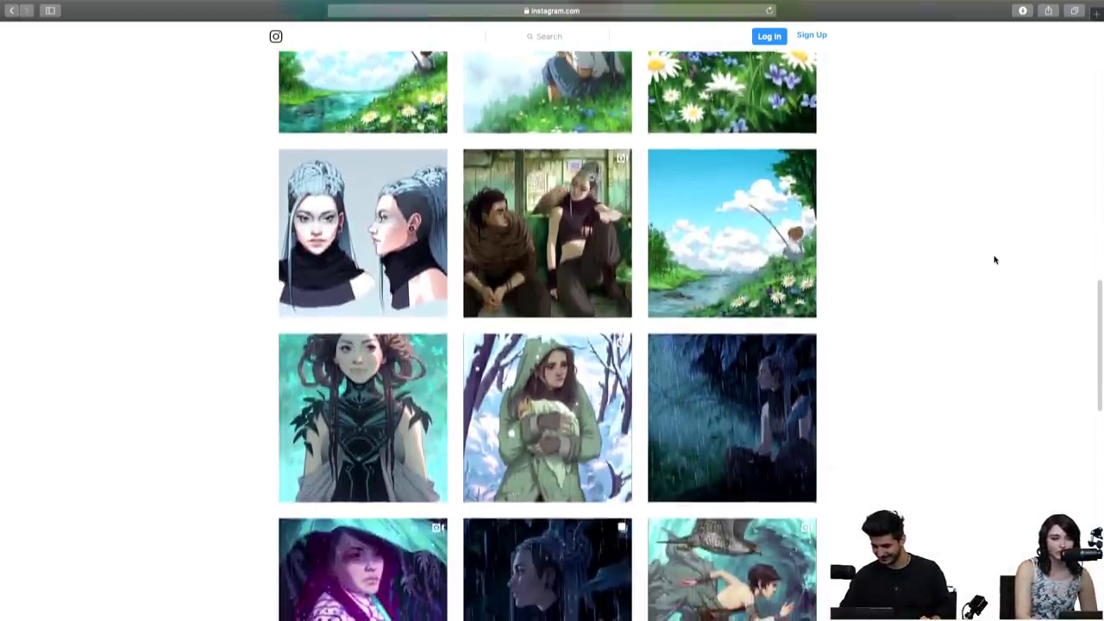
scroll(994, 259, down, 1)
scroll(994, 260, down, 1)
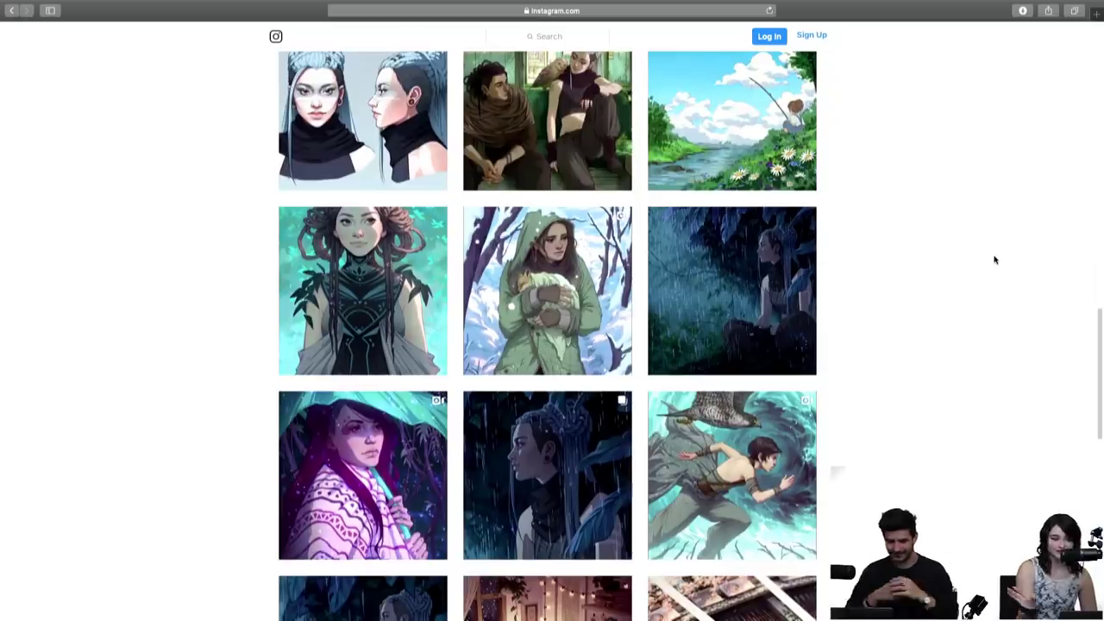
scroll(994, 259, down, 1)
scroll(994, 259, down, 1)
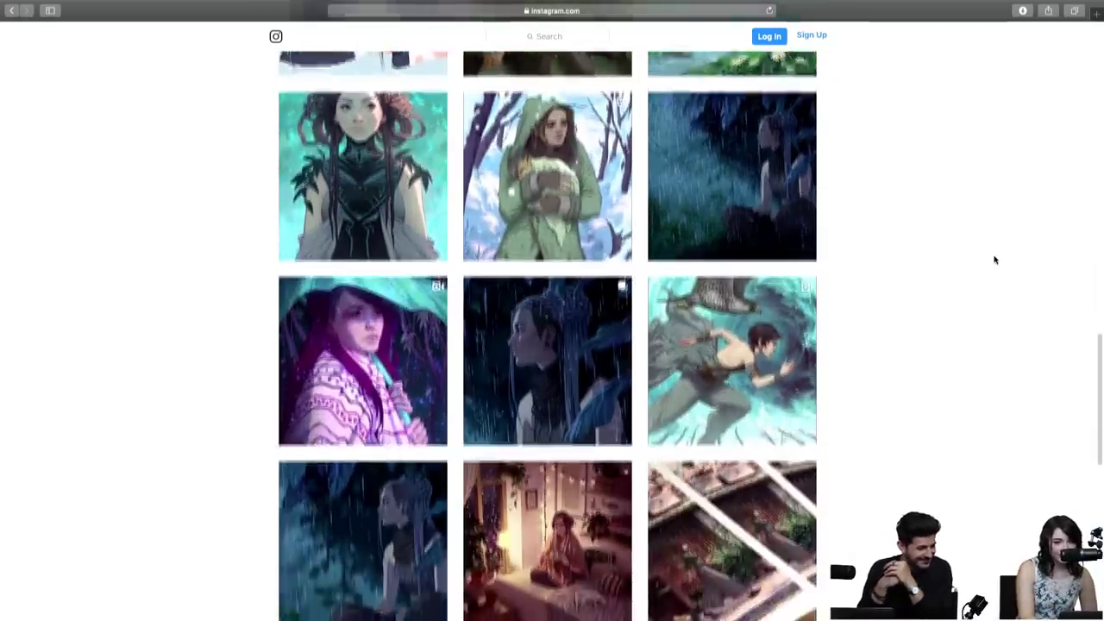
scroll(995, 260, down, 1)
scroll(994, 259, down, 1)
Step: Scroll past the forest and sketch posts to the owl sketches, cabin scenes and owl T-shirt photo
scroll(994, 259, down, 1)
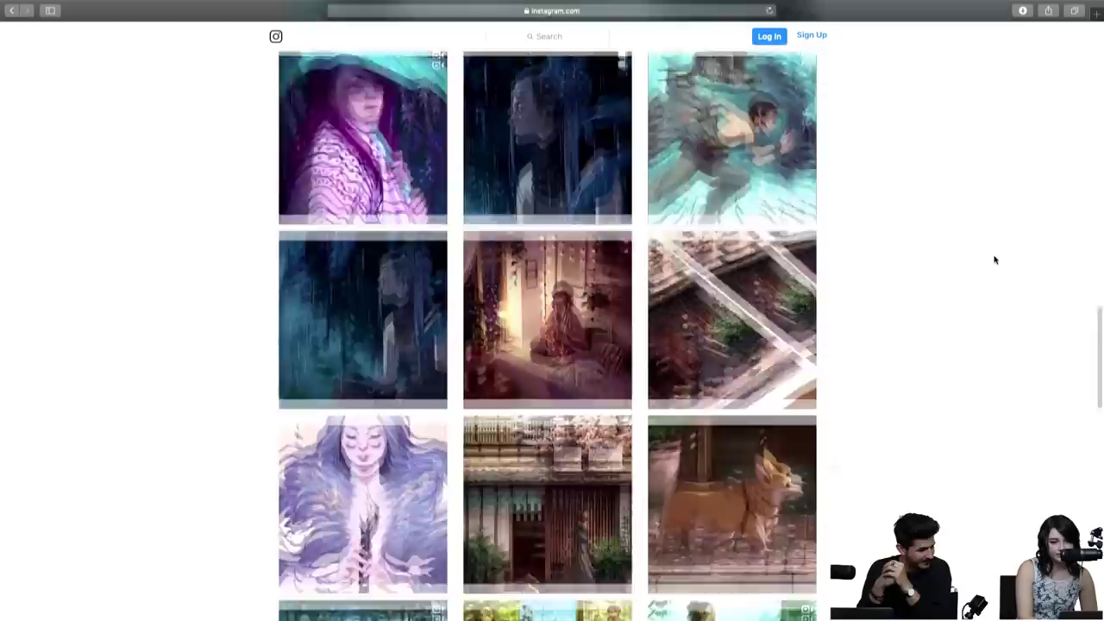
scroll(994, 259, down, 3)
scroll(994, 260, down, 1)
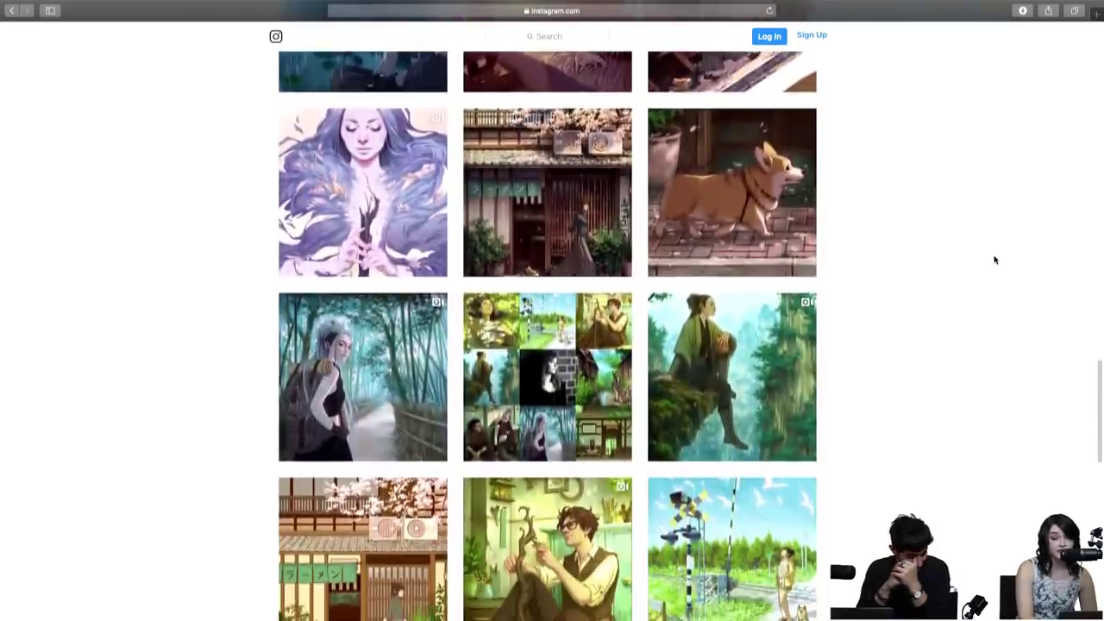
scroll(994, 259, down, 2)
scroll(994, 259, down, 2)
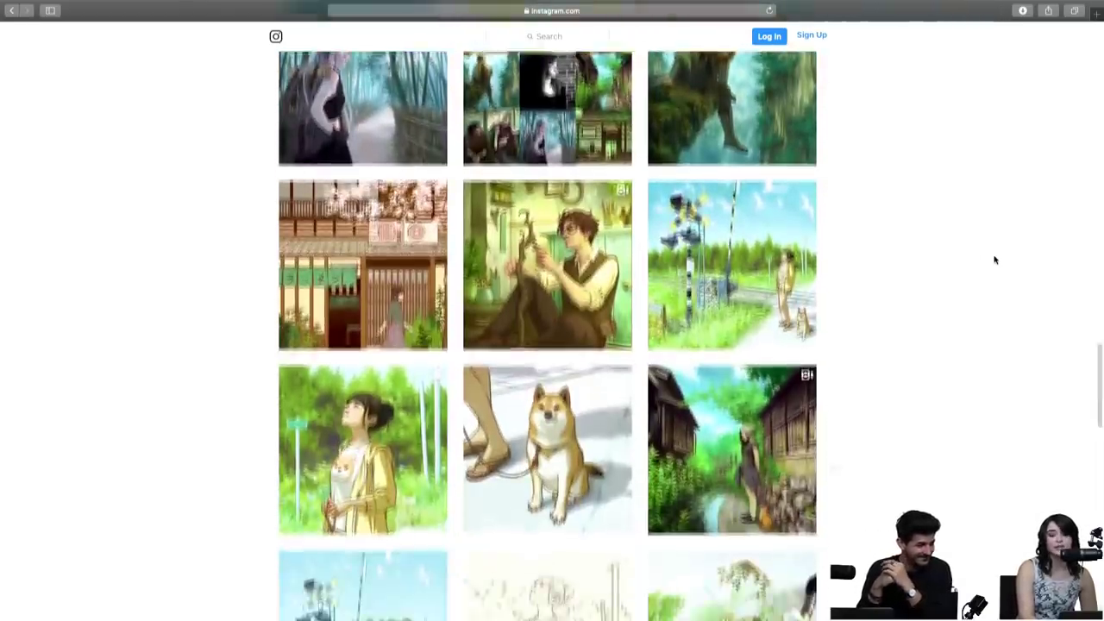
scroll(994, 260, down, 1)
scroll(995, 259, down, 2)
scroll(994, 259, down, 1)
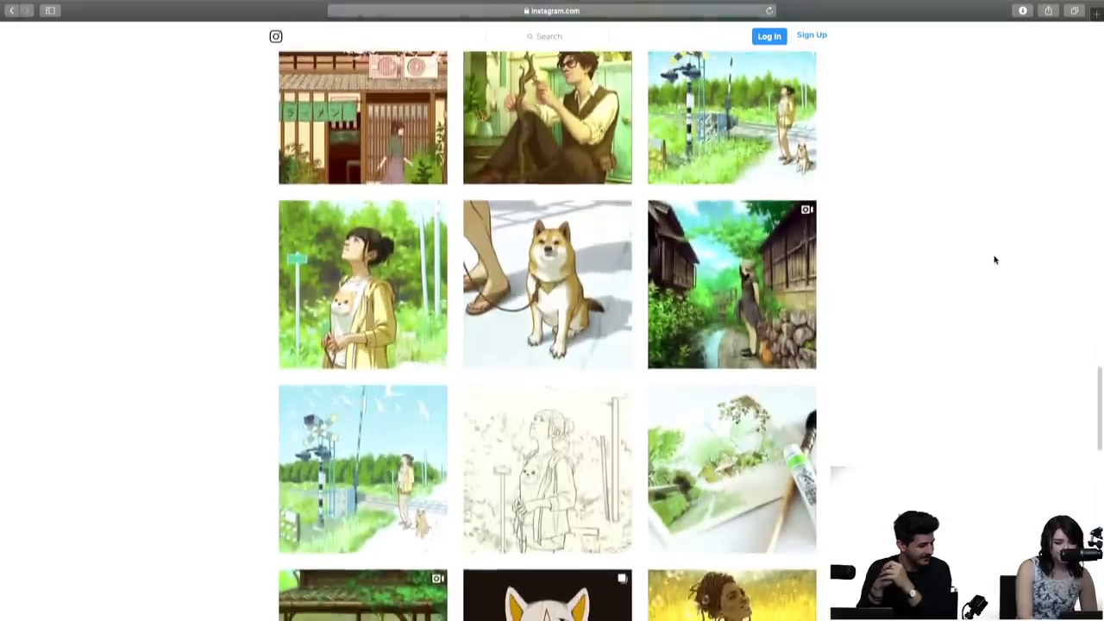
scroll(994, 260, down, 1)
scroll(994, 259, down, 1)
scroll(994, 260, down, 3)
scroll(994, 259, down, 2)
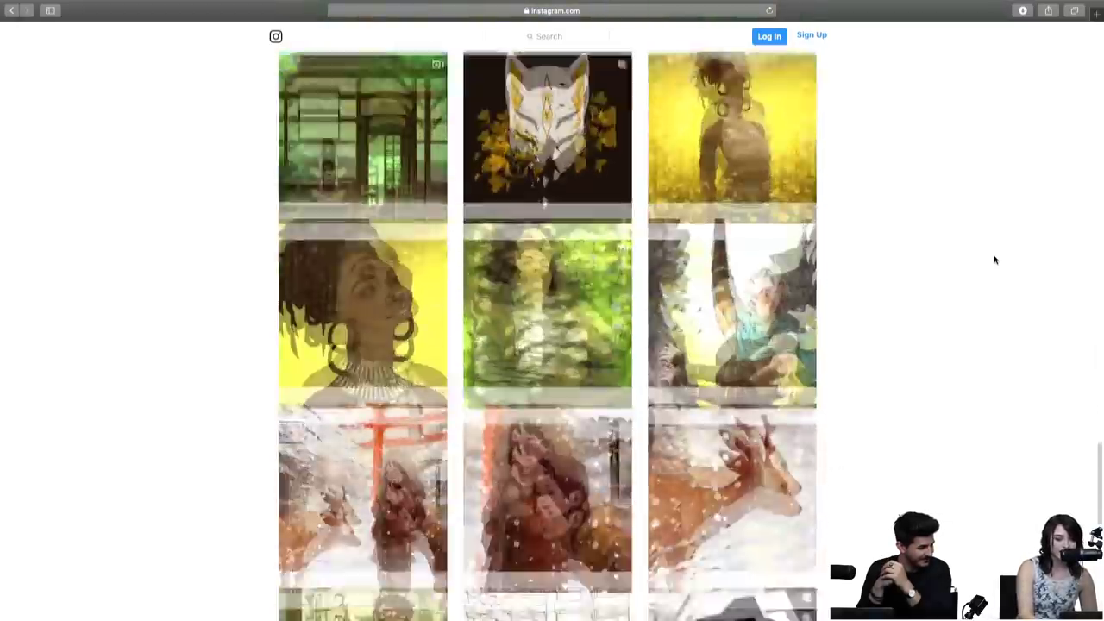
scroll(994, 259, down, 4)
scroll(994, 259, down, 2)
scroll(994, 260, down, 1)
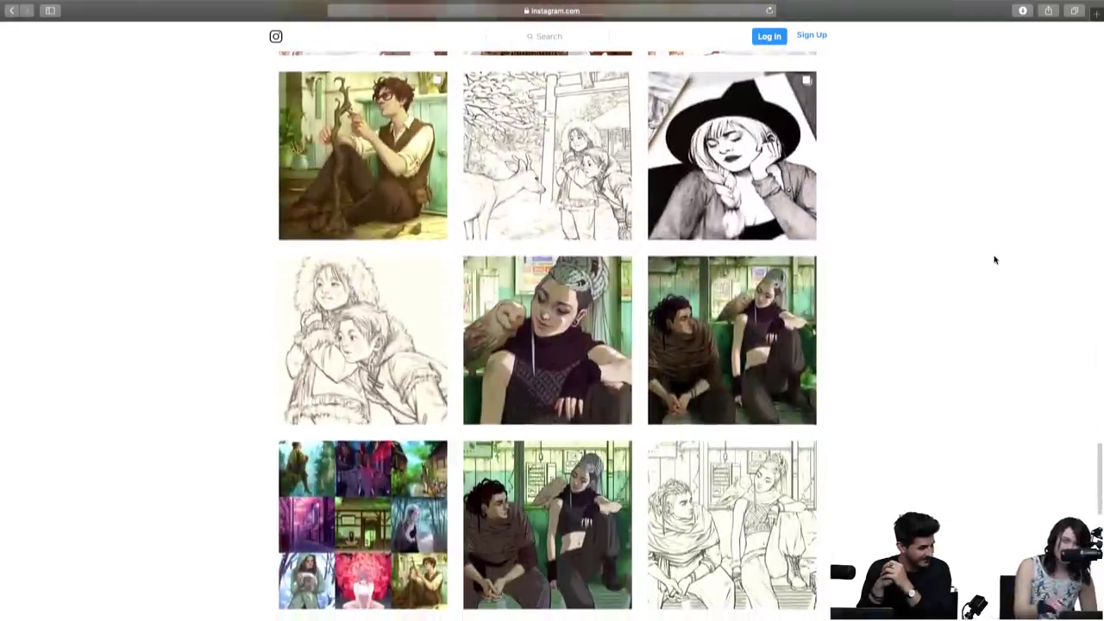
scroll(994, 260, down, 2)
scroll(995, 260, down, 1)
scroll(995, 260, down, 1)
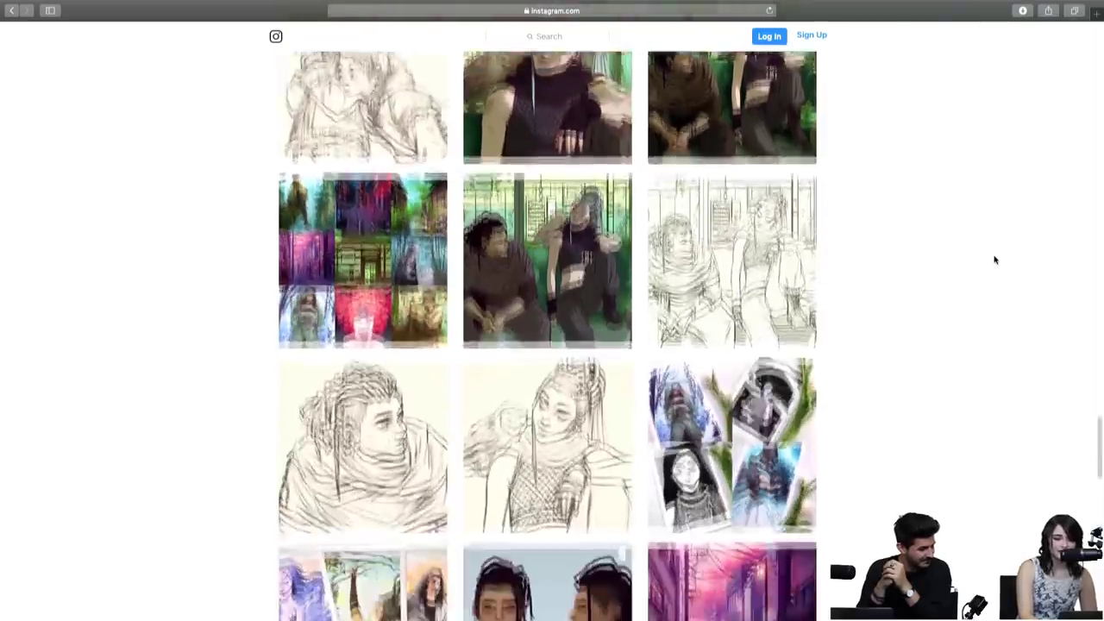
scroll(994, 260, down, 2)
scroll(994, 259, down, 2)
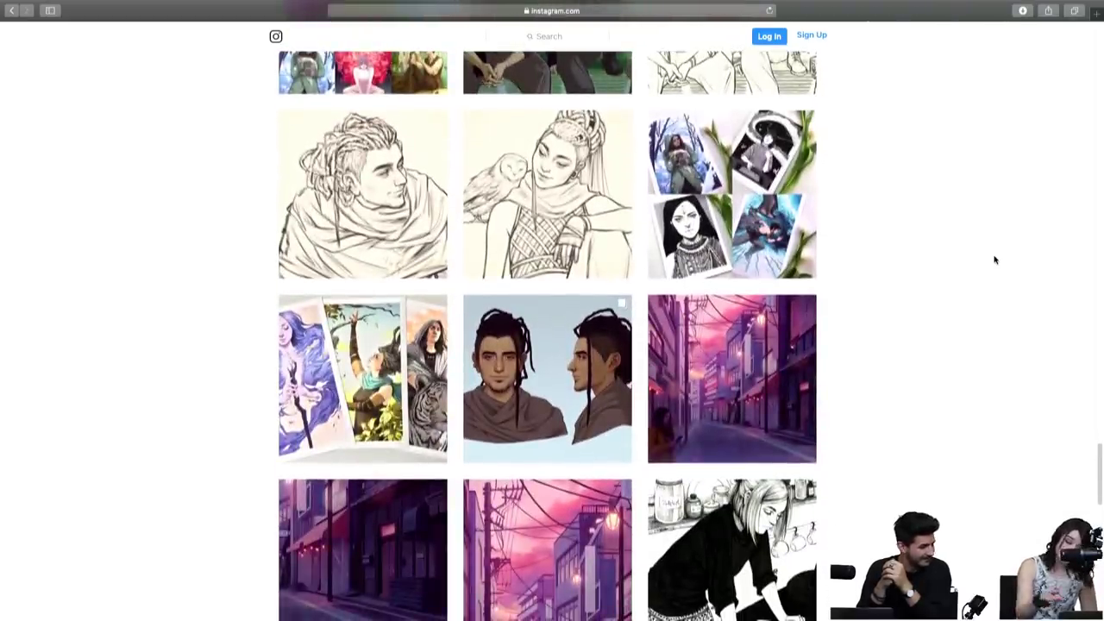
scroll(995, 259, down, 1)
scroll(995, 260, down, 2)
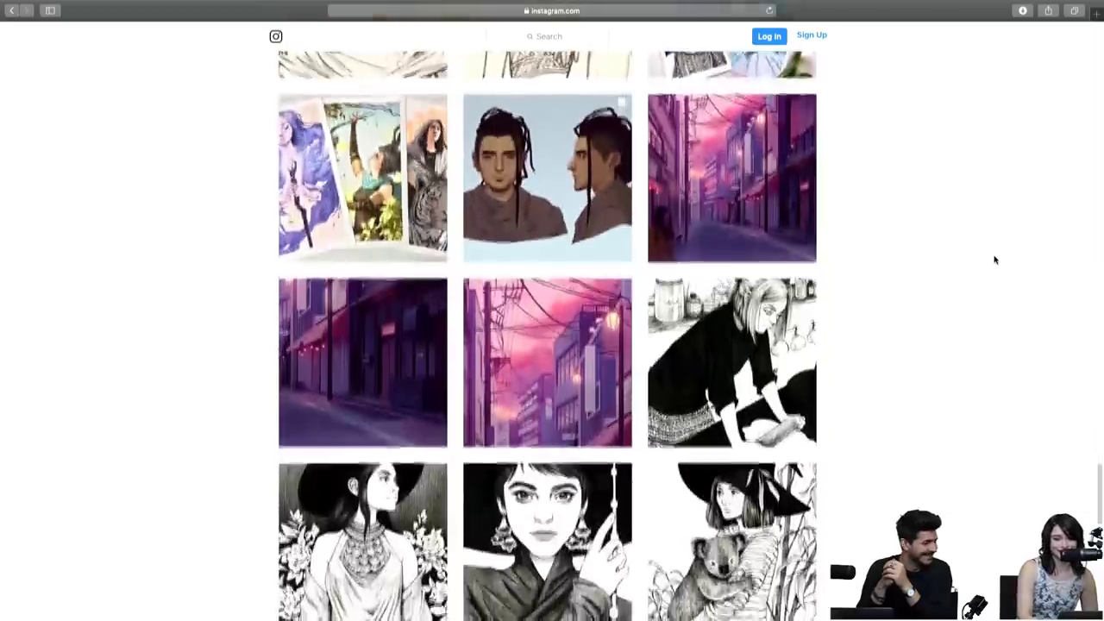
scroll(994, 260, down, 2)
scroll(994, 259, down, 2)
scroll(995, 260, down, 1)
scroll(994, 259, down, 3)
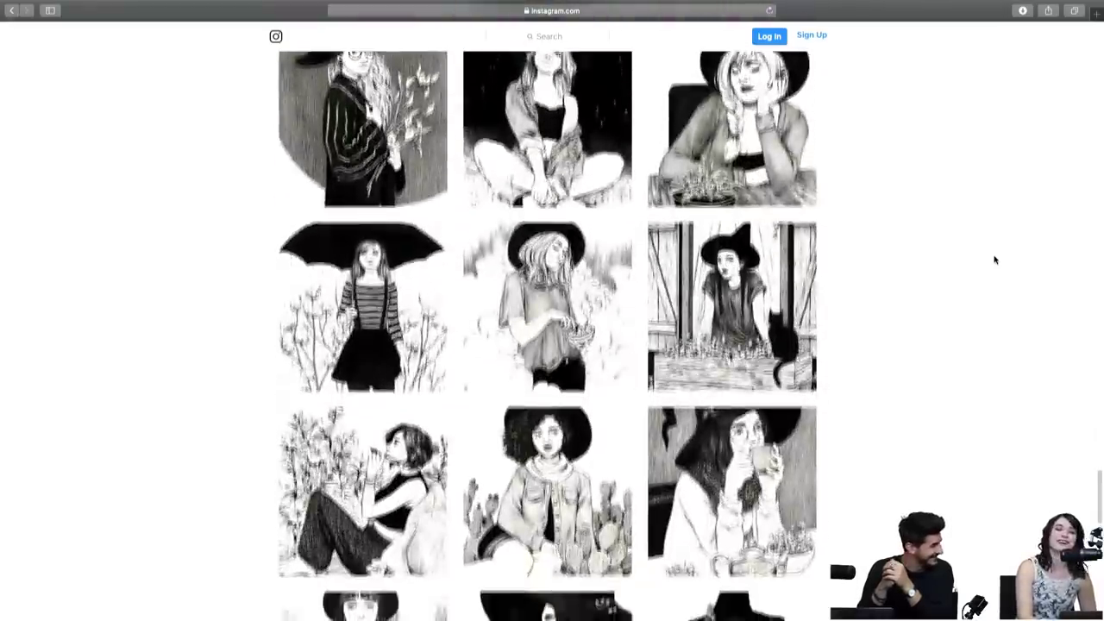
scroll(994, 260, down, 1)
scroll(994, 260, down, 2)
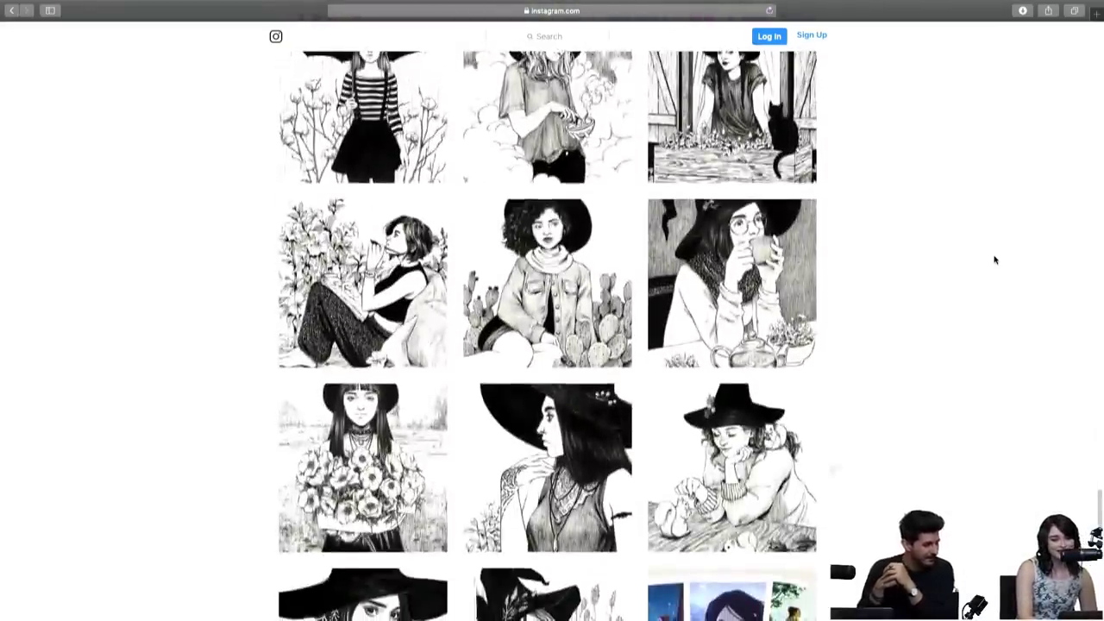
scroll(995, 259, down, 3)
scroll(994, 259, down, 2)
scroll(994, 259, down, 1)
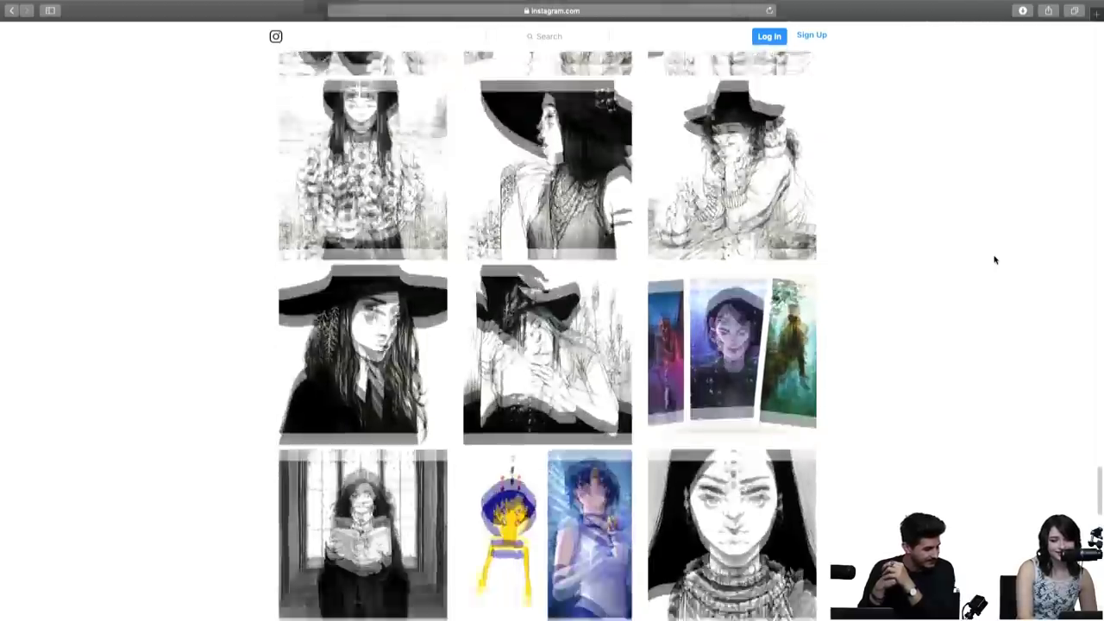
scroll(994, 260, down, 3)
scroll(995, 260, down, 1)
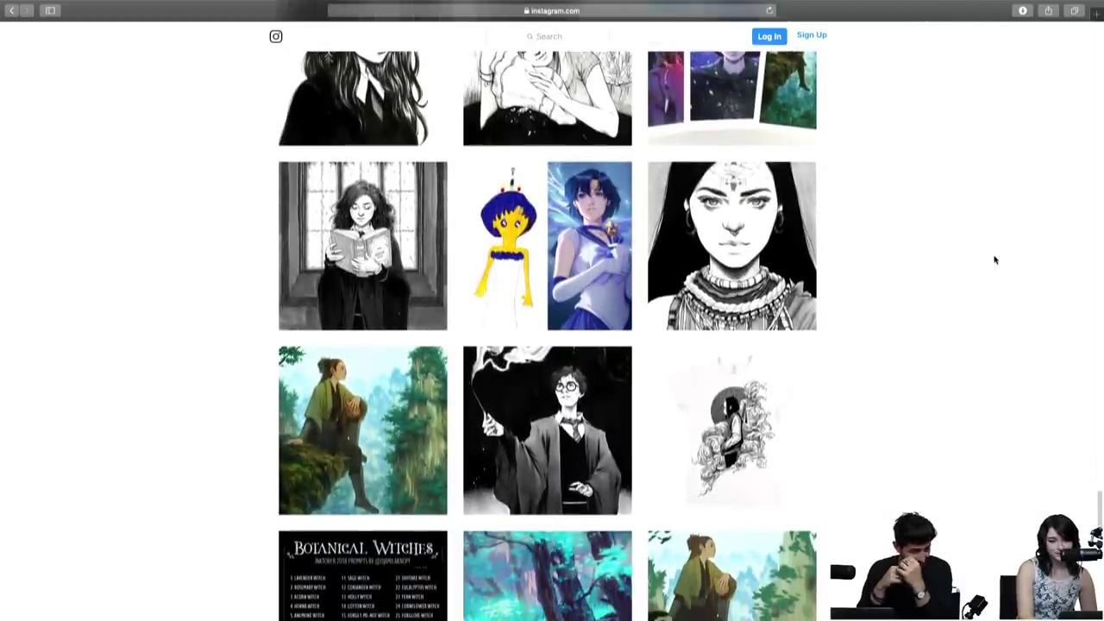
scroll(994, 260, down, 1)
scroll(994, 260, down, 2)
scroll(995, 259, down, 2)
scroll(994, 259, down, 1)
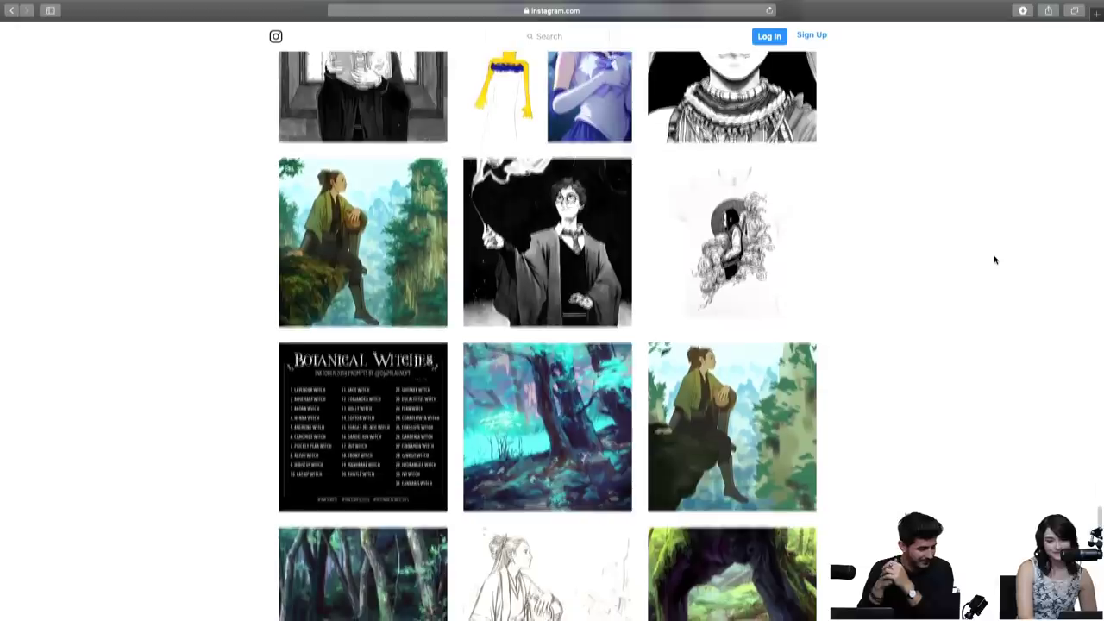
scroll(994, 260, down, 1)
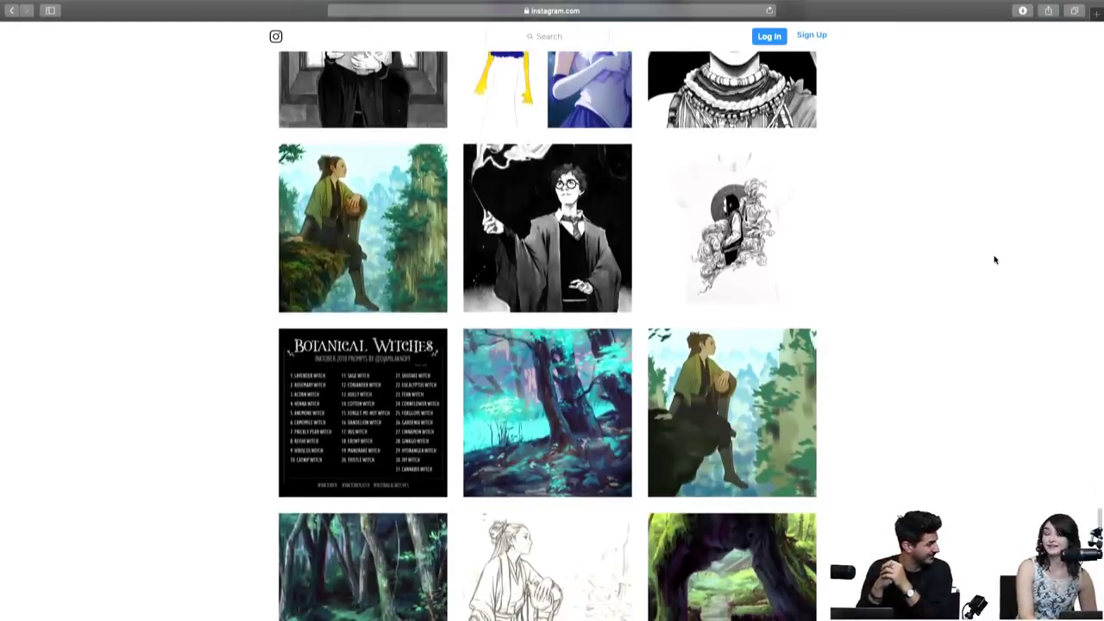
scroll(995, 260, down, 3)
scroll(995, 259, down, 2)
scroll(994, 260, down, 1)
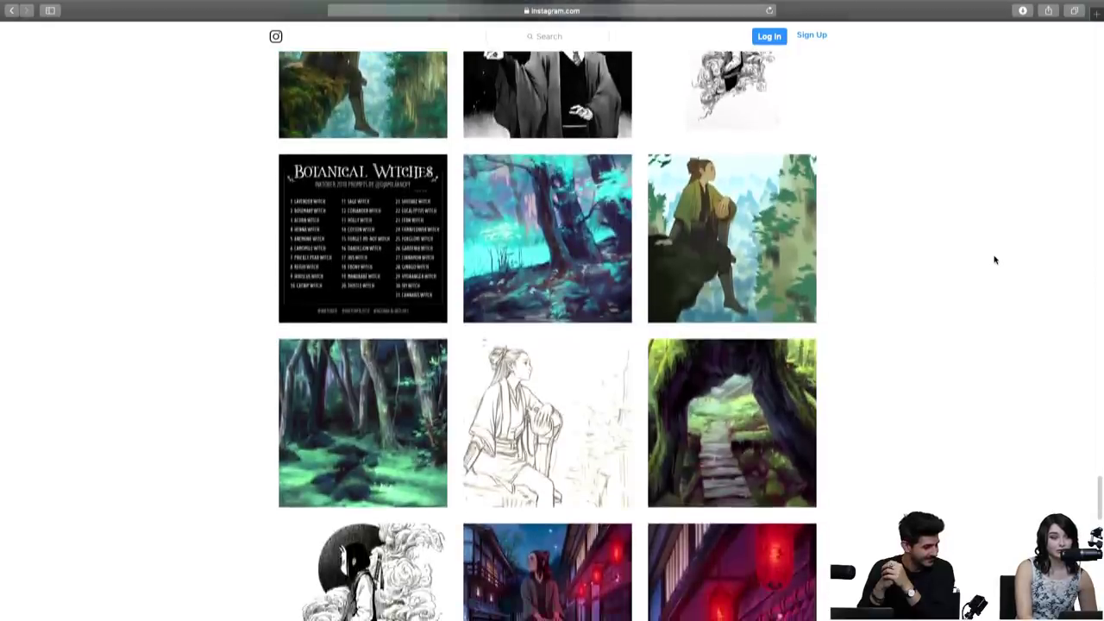
scroll(994, 259, down, 2)
scroll(994, 260, down, 3)
scroll(994, 260, down, 1)
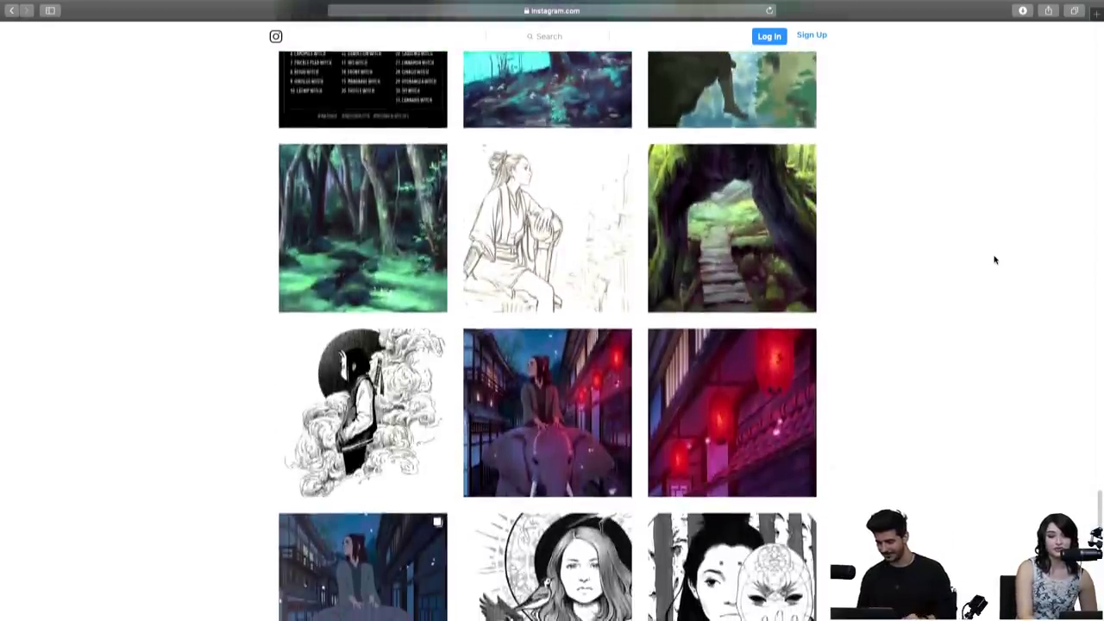
scroll(994, 260, down, 2)
scroll(994, 260, down, 1)
scroll(994, 259, down, 1)
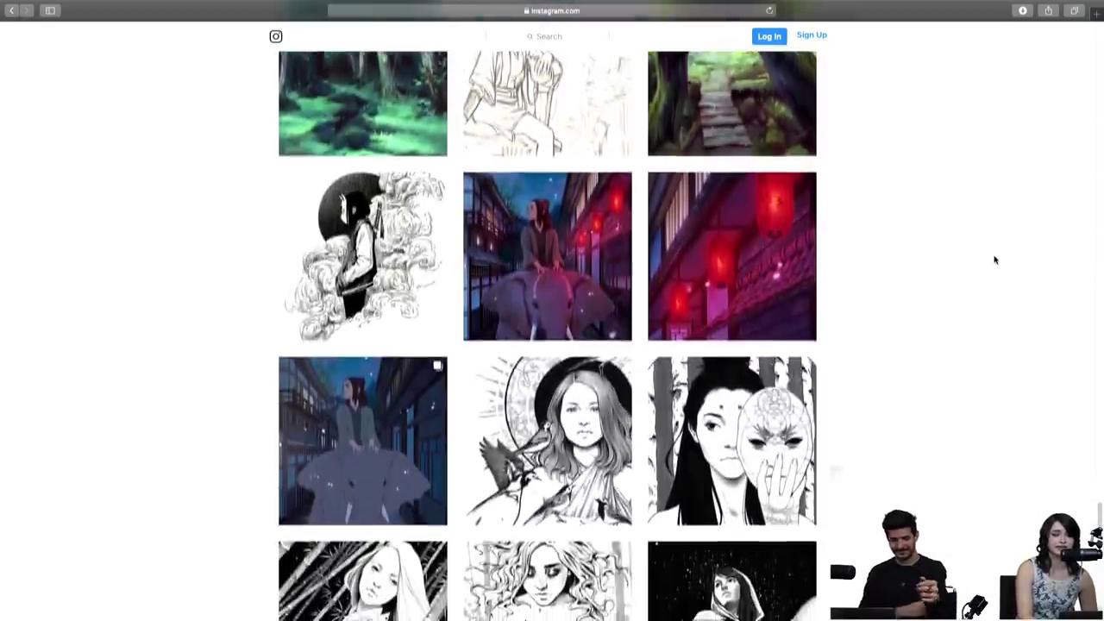
scroll(994, 260, down, 2)
scroll(994, 260, down, 1)
scroll(995, 260, down, 2)
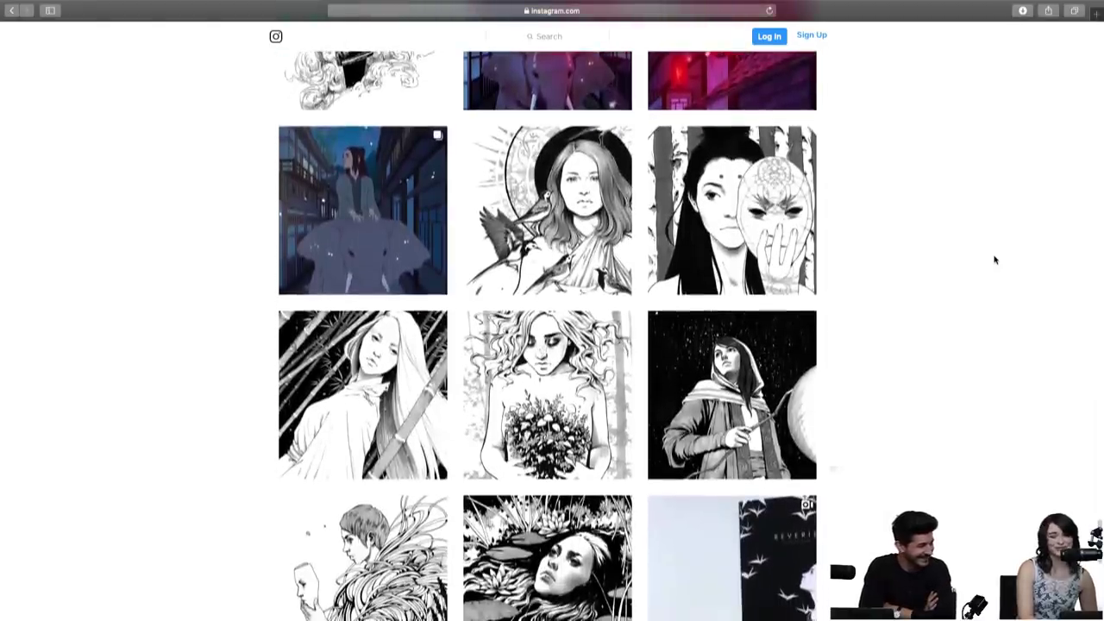
scroll(994, 260, down, 3)
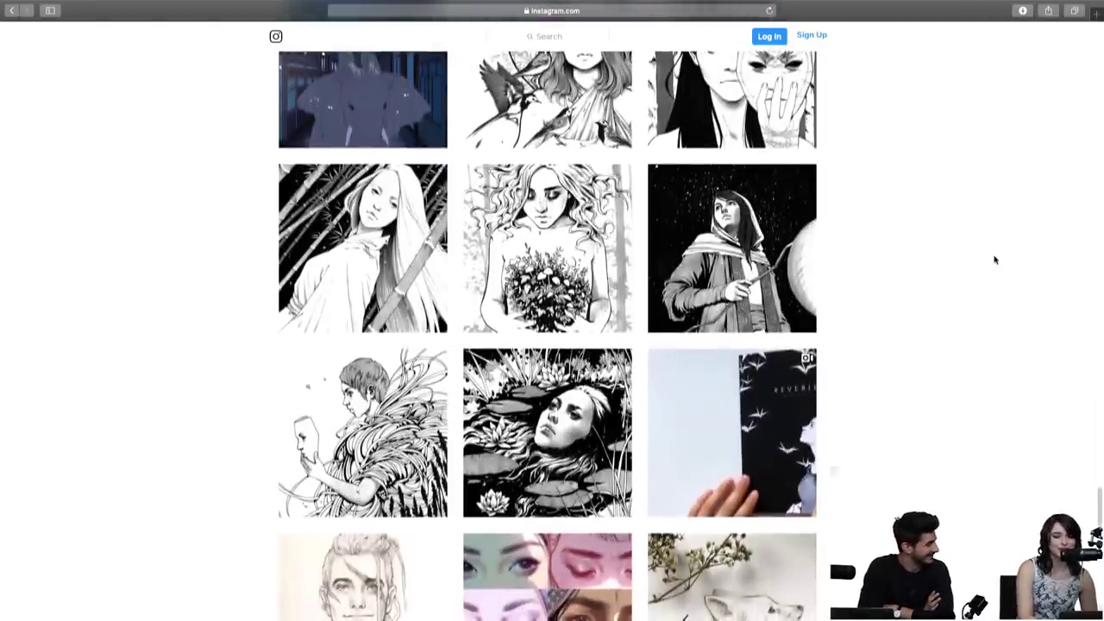
scroll(994, 259, down, 1)
scroll(994, 259, down, 1)
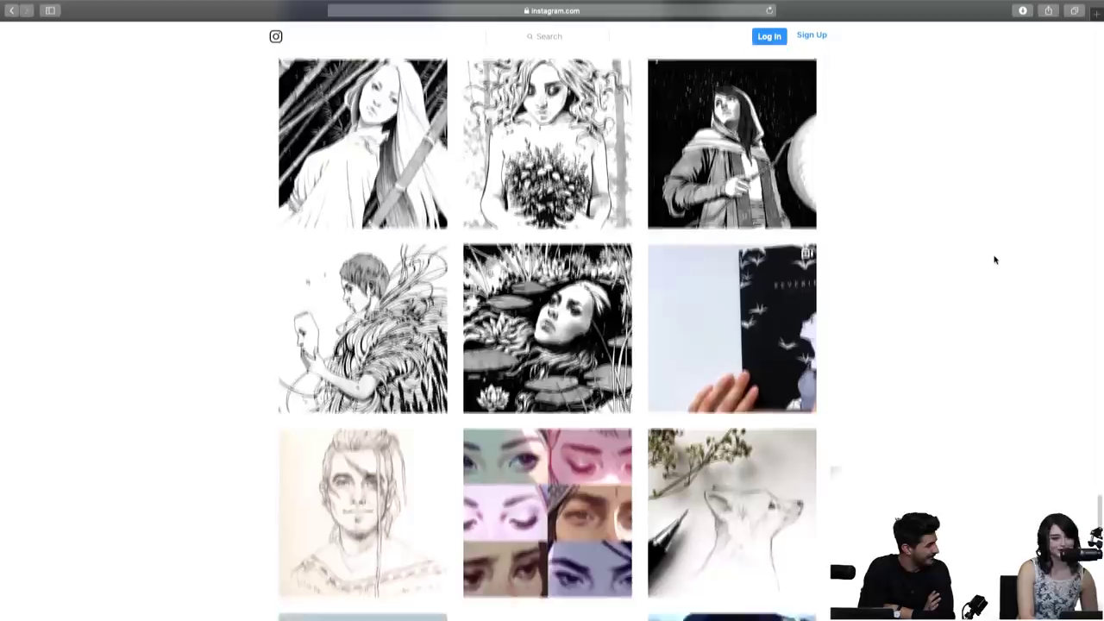
scroll(994, 260, down, 2)
scroll(995, 260, down, 2)
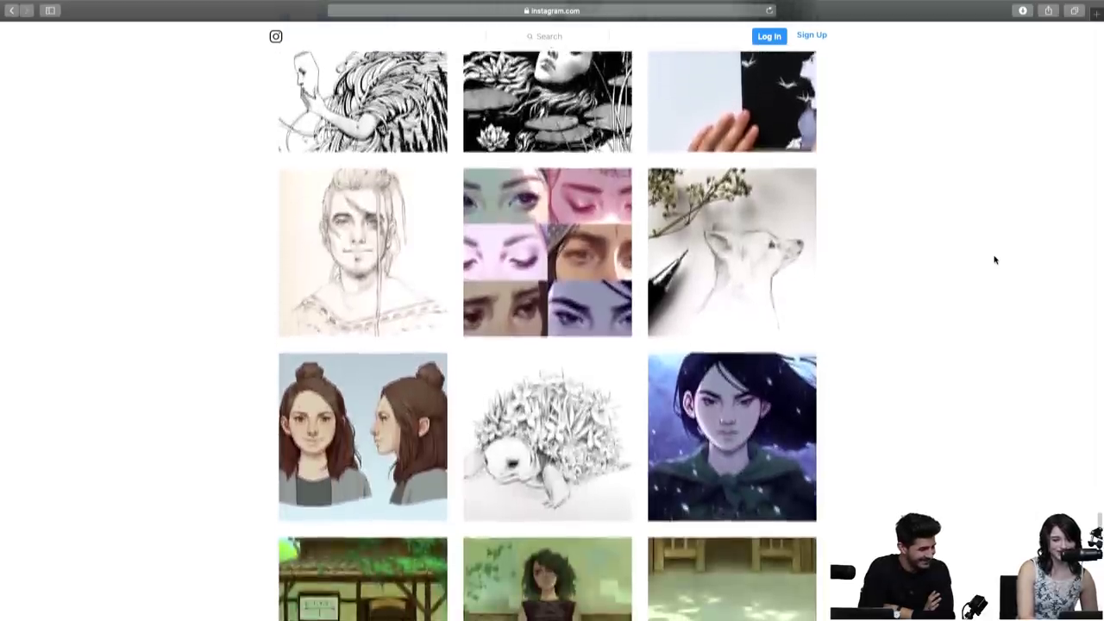
scroll(994, 260, down, 1)
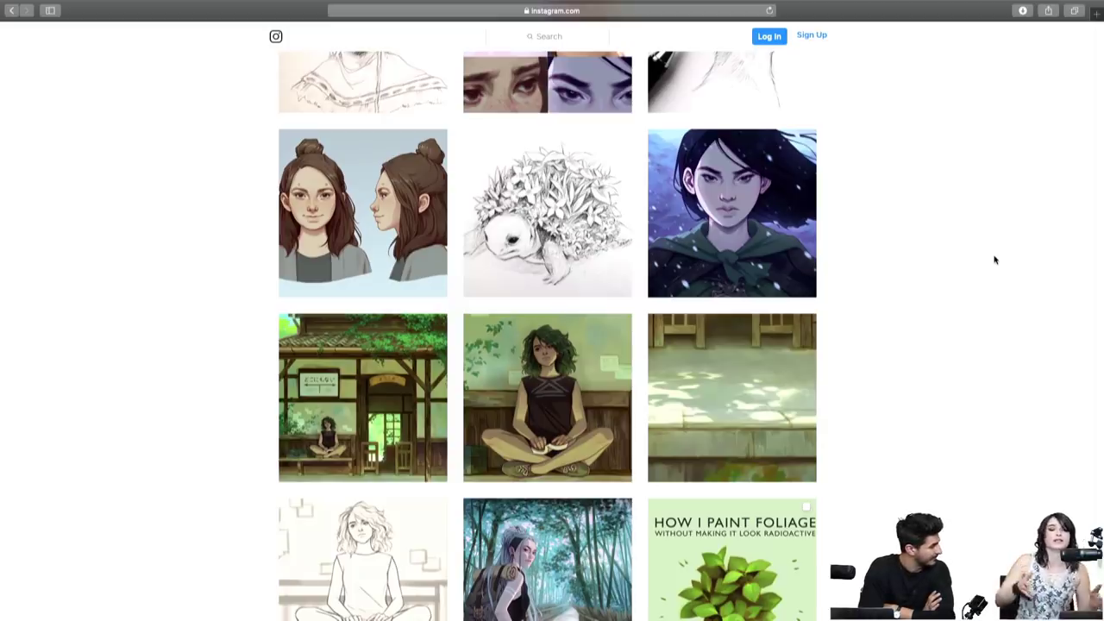
scroll(994, 260, down, 1)
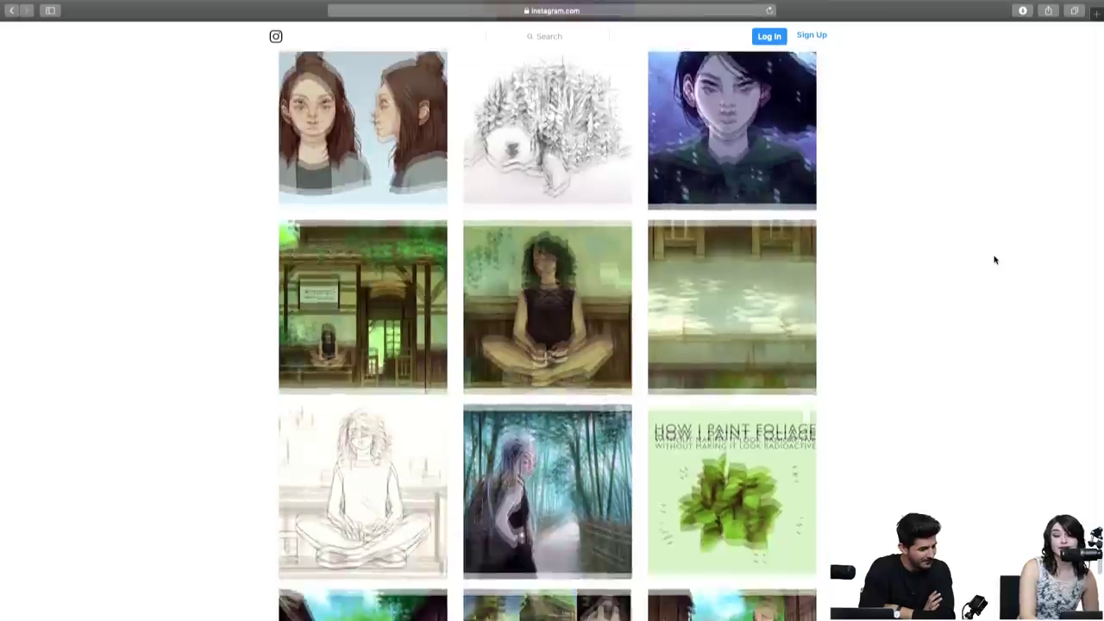
scroll(994, 259, down, 1)
scroll(994, 260, down, 2)
scroll(995, 259, down, 2)
scroll(995, 259, down, 2)
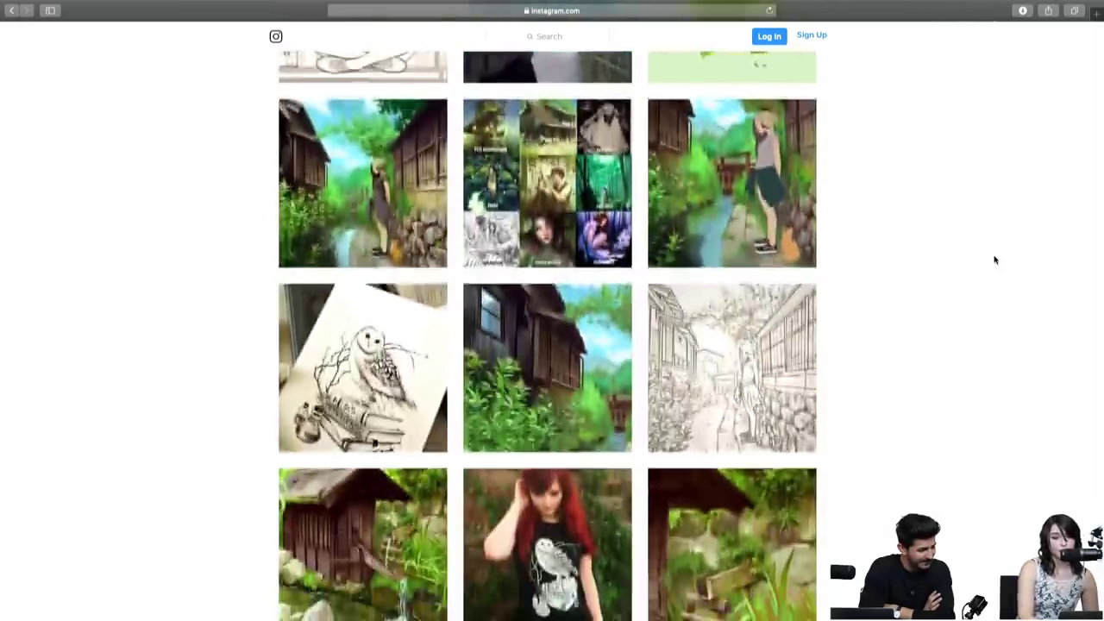
scroll(994, 260, down, 4)
scroll(994, 259, down, 2)
scroll(994, 260, down, 2)
scroll(995, 260, down, 1)
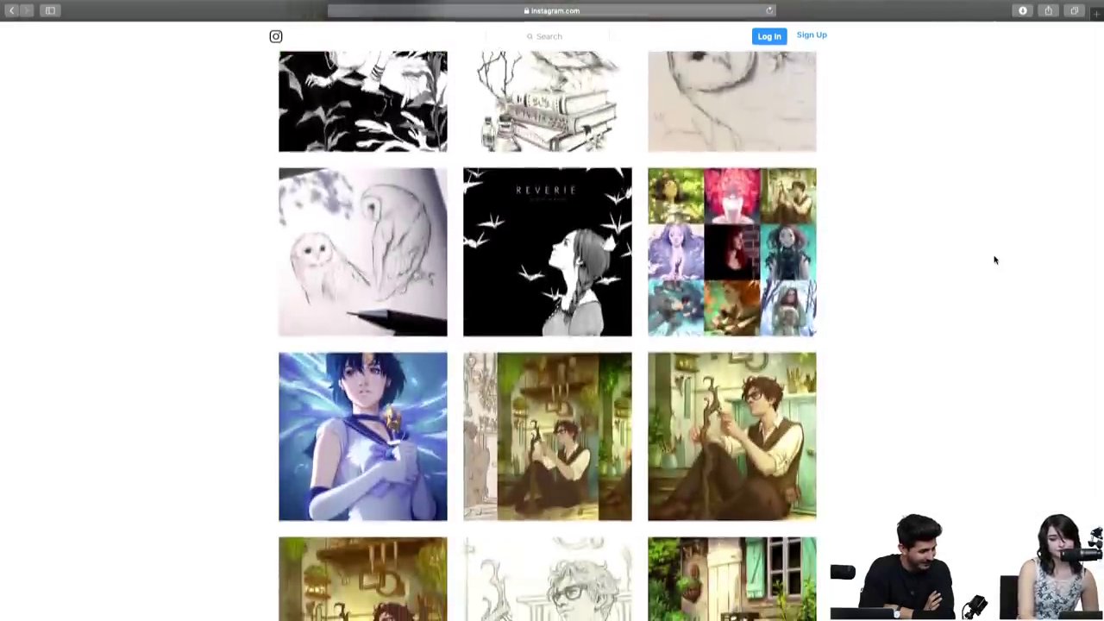
scroll(994, 260, down, 2)
scroll(994, 259, down, 2)
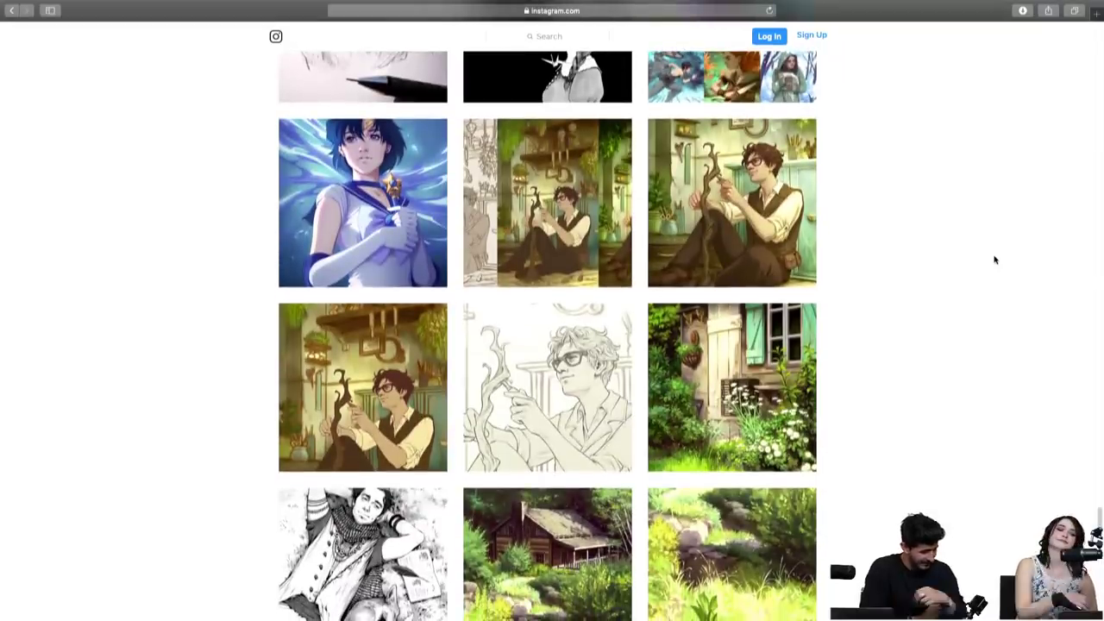
scroll(994, 260, down, 1)
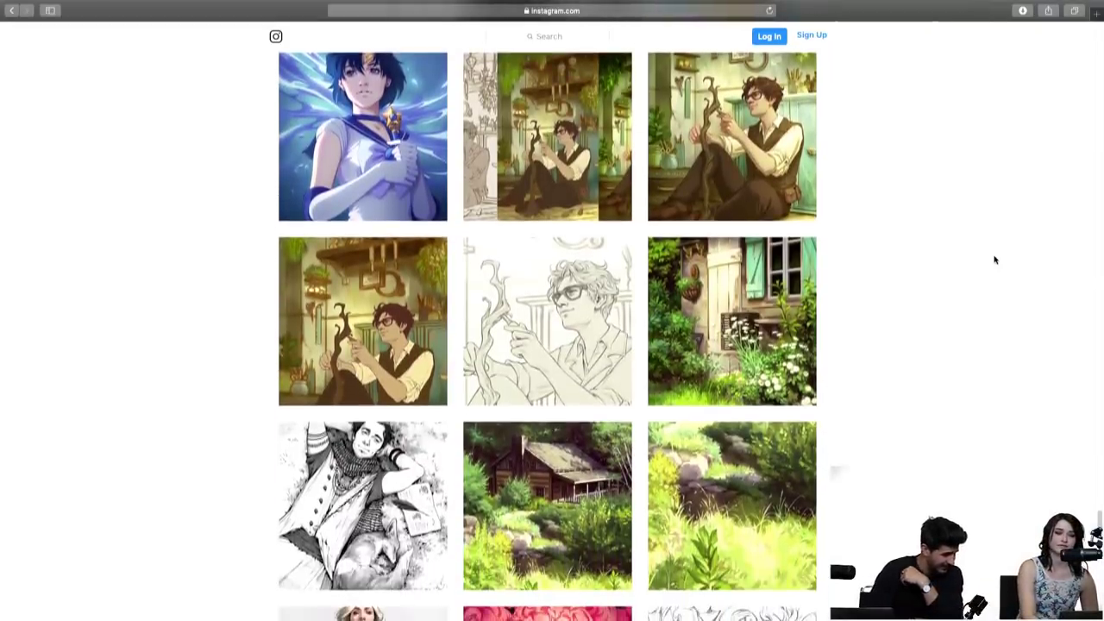
scroll(994, 260, down, 1)
scroll(994, 260, down, 1)
scroll(995, 260, down, 1)
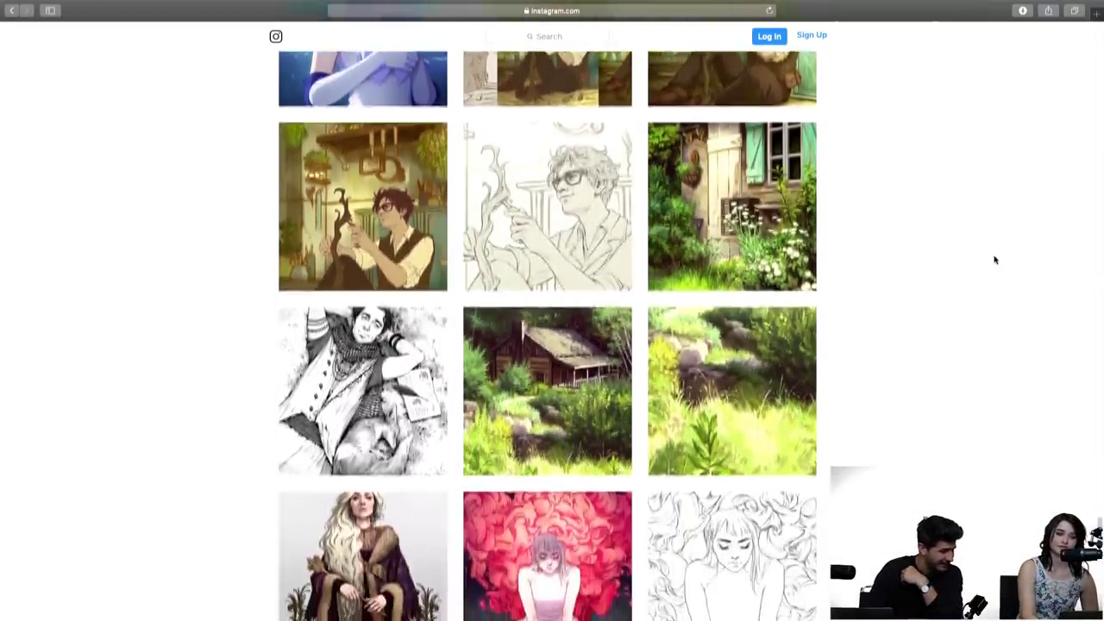
scroll(994, 260, up, 1)
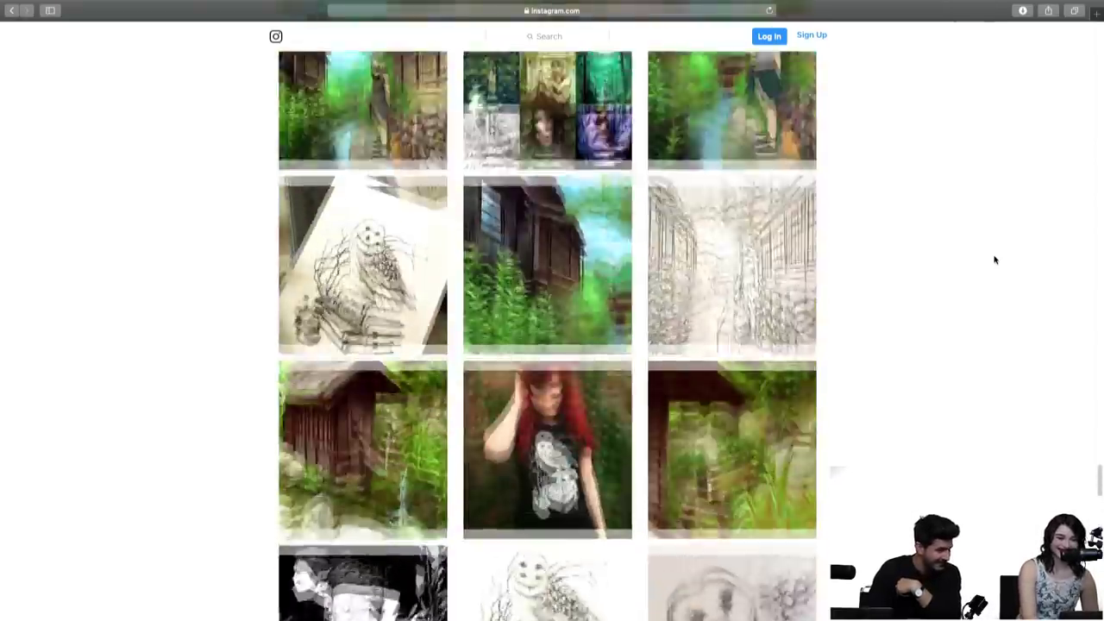
Step: Scroll up the illustrator's post grid to her profile header, bio and highlights
scroll(994, 259, up, 5)
scroll(994, 260, up, 5)
scroll(994, 260, up, 5)
scroll(995, 259, up, 3)
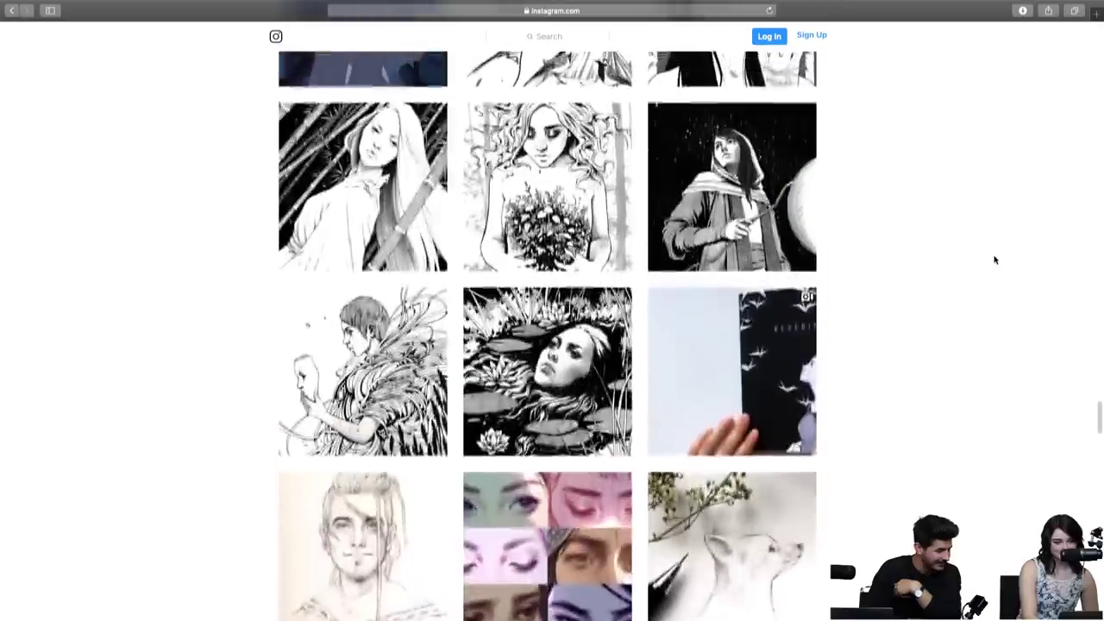
scroll(994, 259, up, 5)
scroll(994, 260, up, 5)
scroll(994, 260, up, 5)
scroll(995, 260, up, 2)
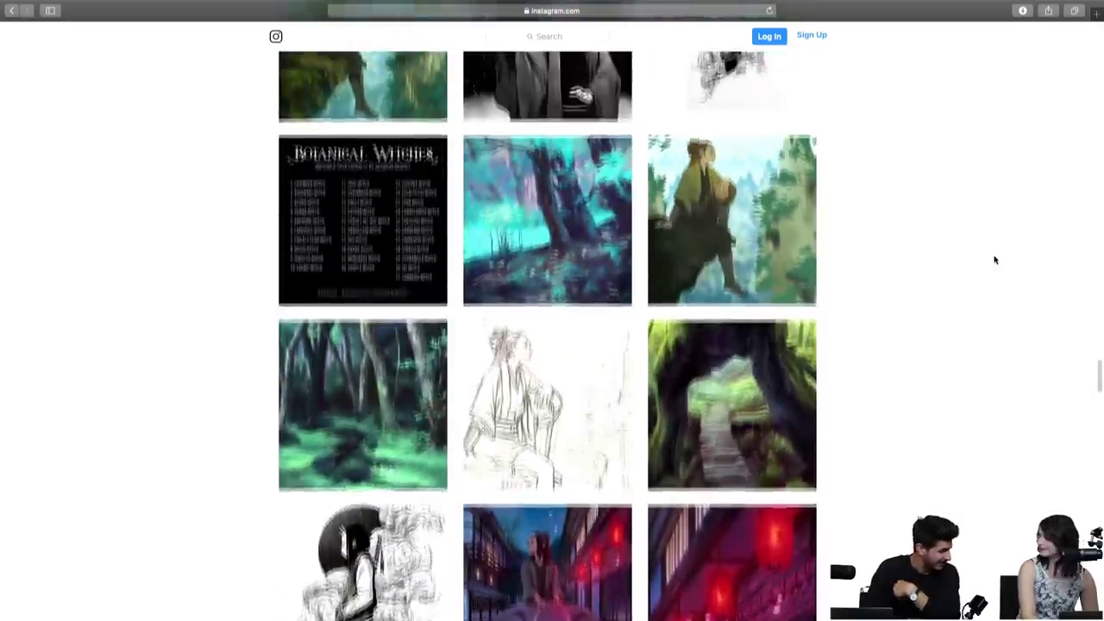
scroll(994, 260, up, 1)
scroll(995, 260, up, 3)
scroll(994, 259, up, 2)
scroll(994, 259, up, 4)
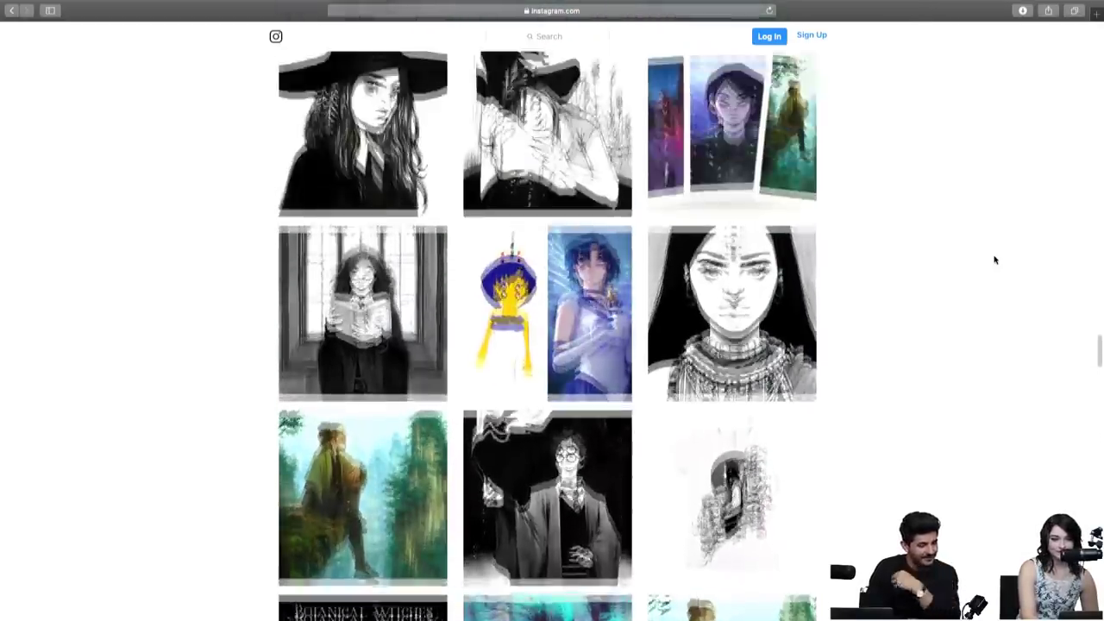
scroll(995, 259, up, 3)
scroll(994, 260, up, 2)
scroll(994, 260, up, 4)
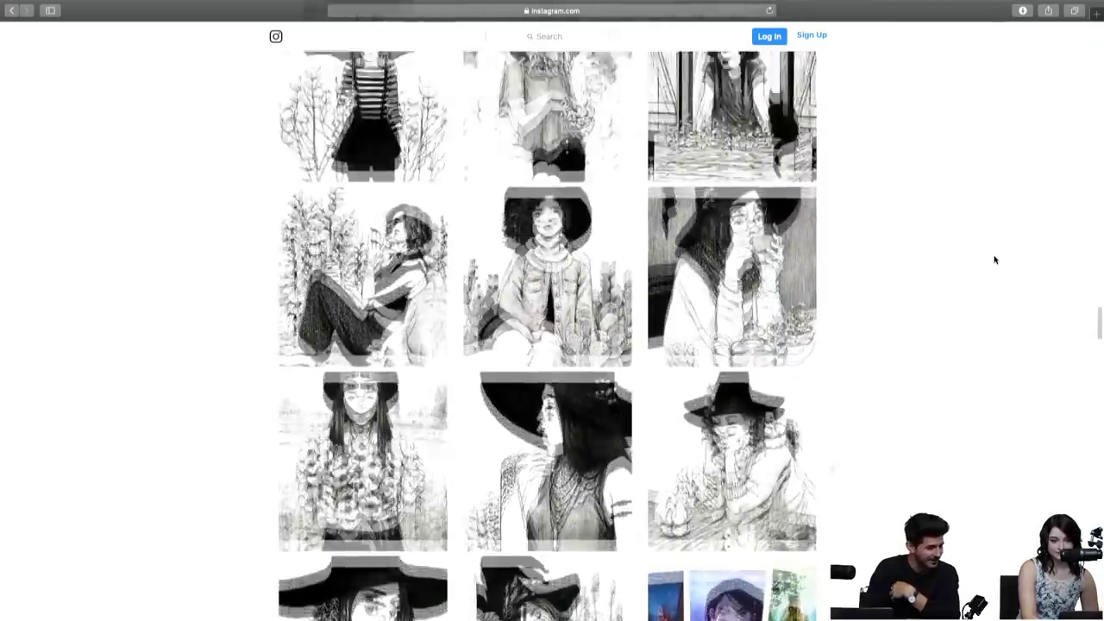
scroll(994, 259, up, 3)
scroll(995, 259, up, 4)
scroll(994, 260, up, 2)
scroll(994, 259, up, 3)
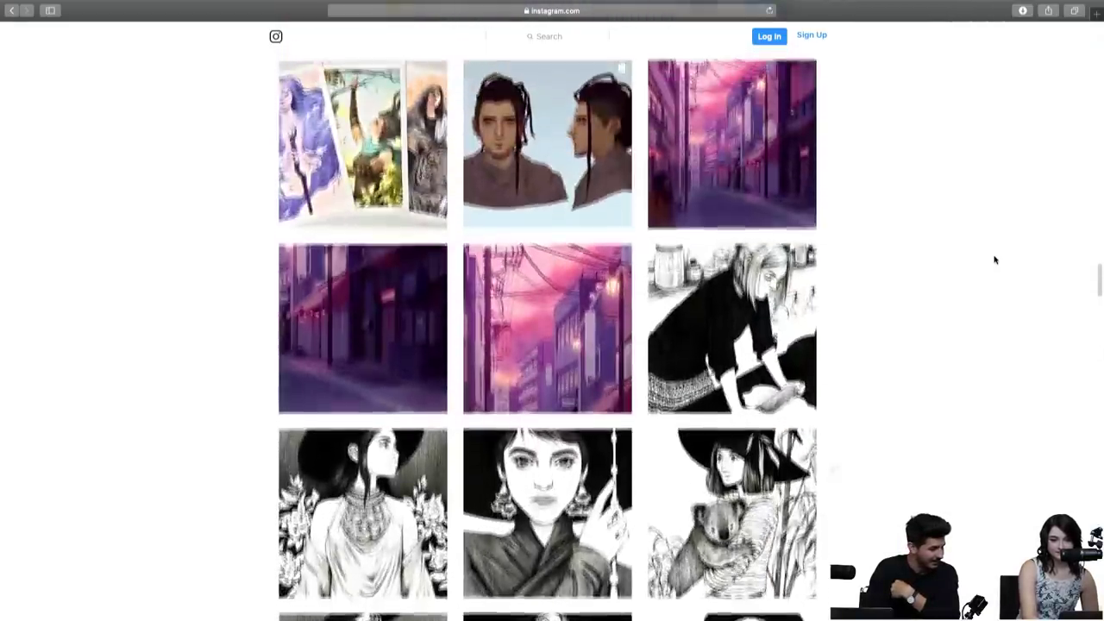
scroll(994, 260, up, 2)
scroll(994, 259, up, 1)
scroll(994, 260, up, 3)
scroll(994, 260, up, 1)
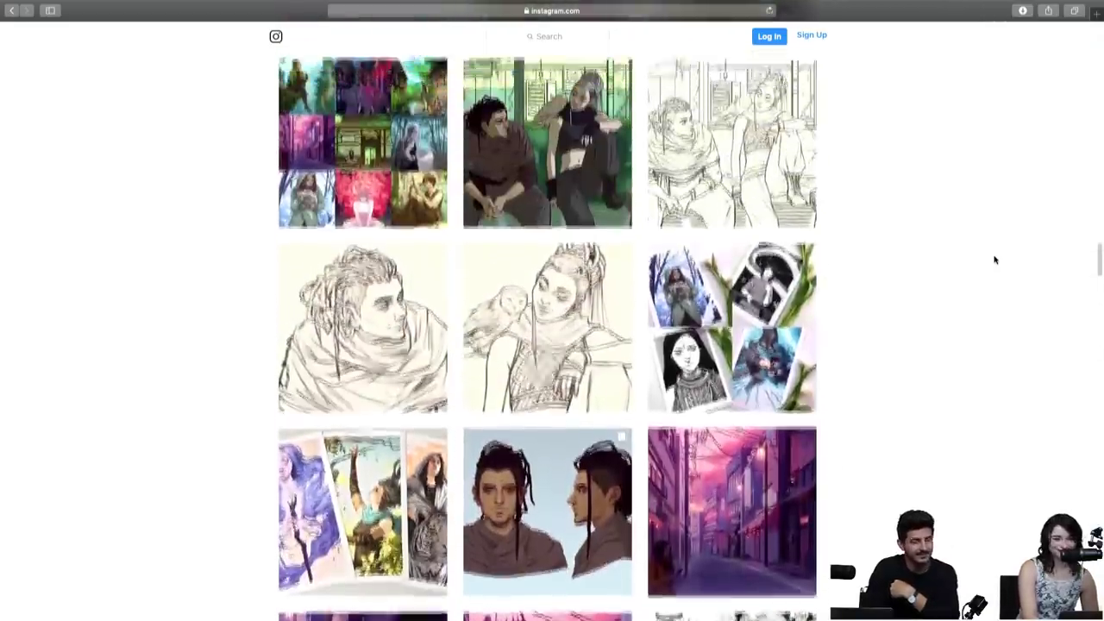
scroll(995, 260, up, 4)
scroll(994, 260, up, 2)
scroll(994, 259, up, 2)
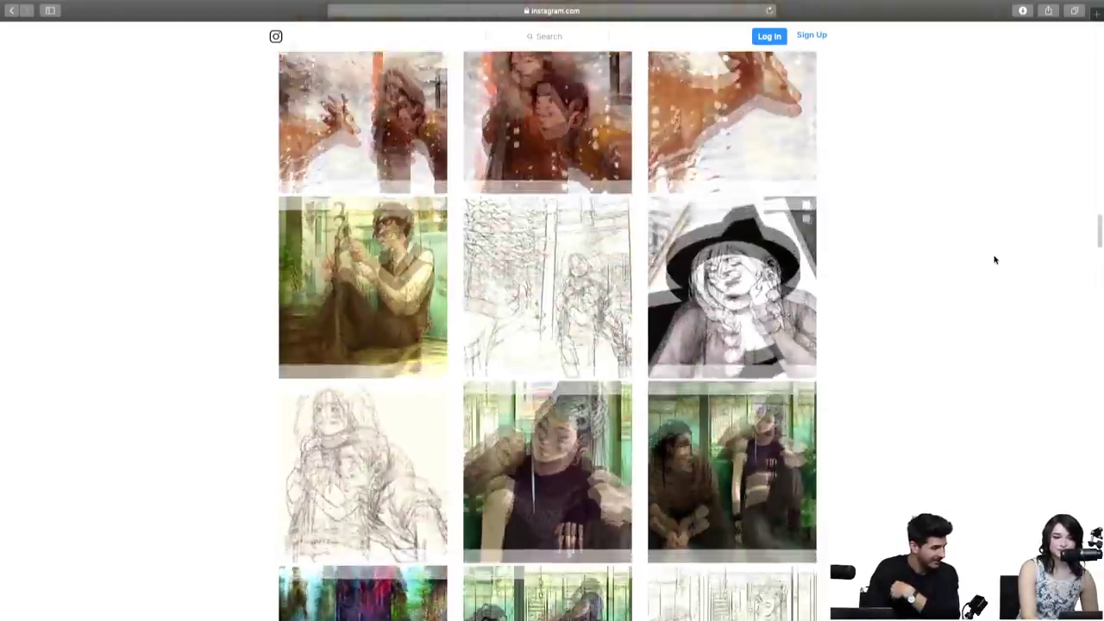
scroll(994, 260, up, 4)
scroll(994, 260, up, 2)
scroll(994, 259, up, 4)
scroll(994, 260, up, 3)
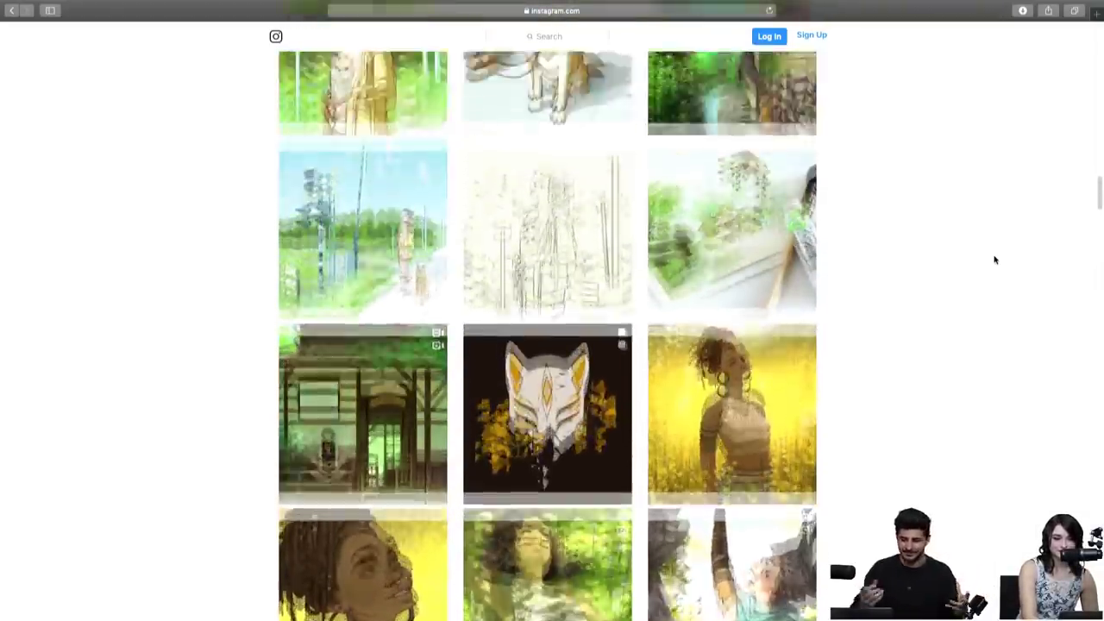
scroll(994, 260, up, 3)
scroll(994, 259, up, 3)
scroll(994, 259, up, 2)
scroll(995, 259, up, 2)
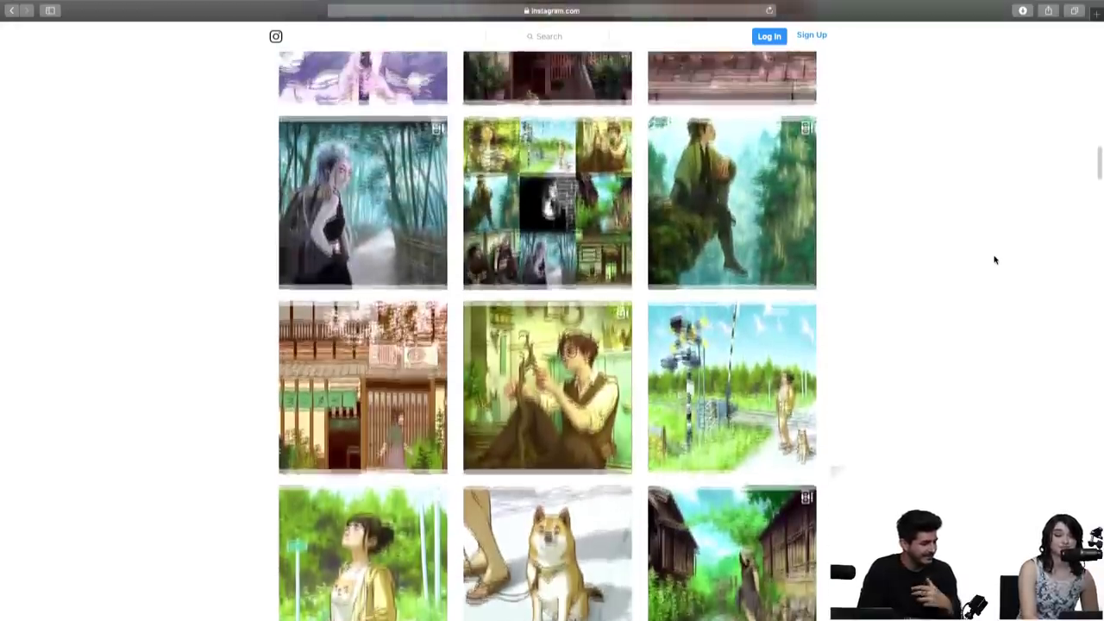
scroll(994, 260, up, 3)
scroll(994, 260, up, 1)
scroll(994, 259, up, 4)
scroll(994, 260, up, 1)
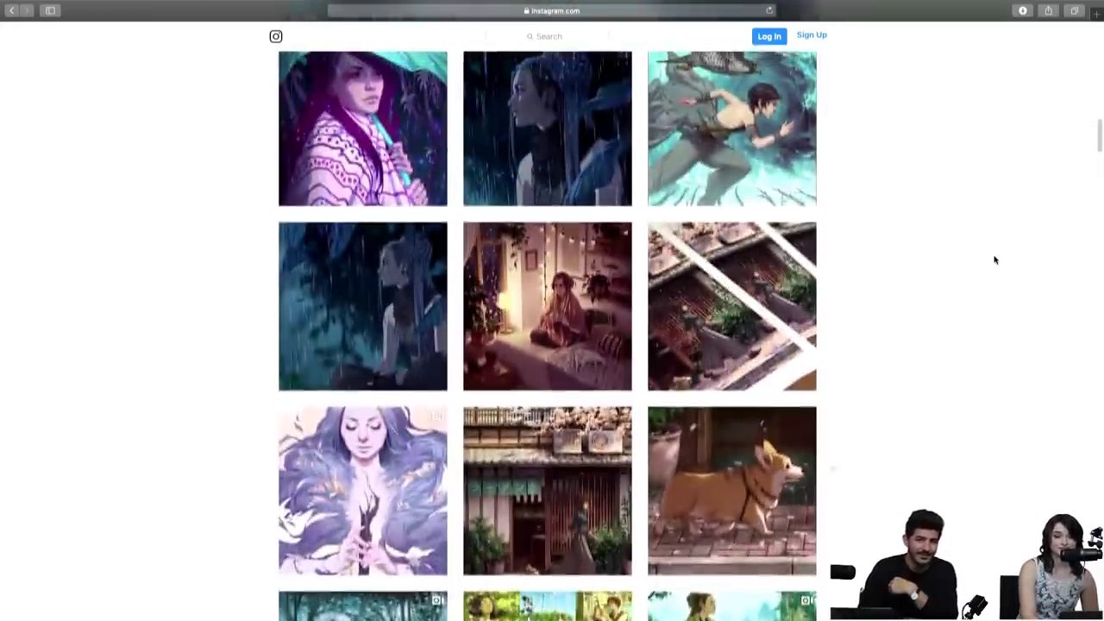
scroll(994, 260, up, 2)
scroll(994, 259, up, 2)
scroll(994, 259, up, 2)
scroll(994, 259, up, 1)
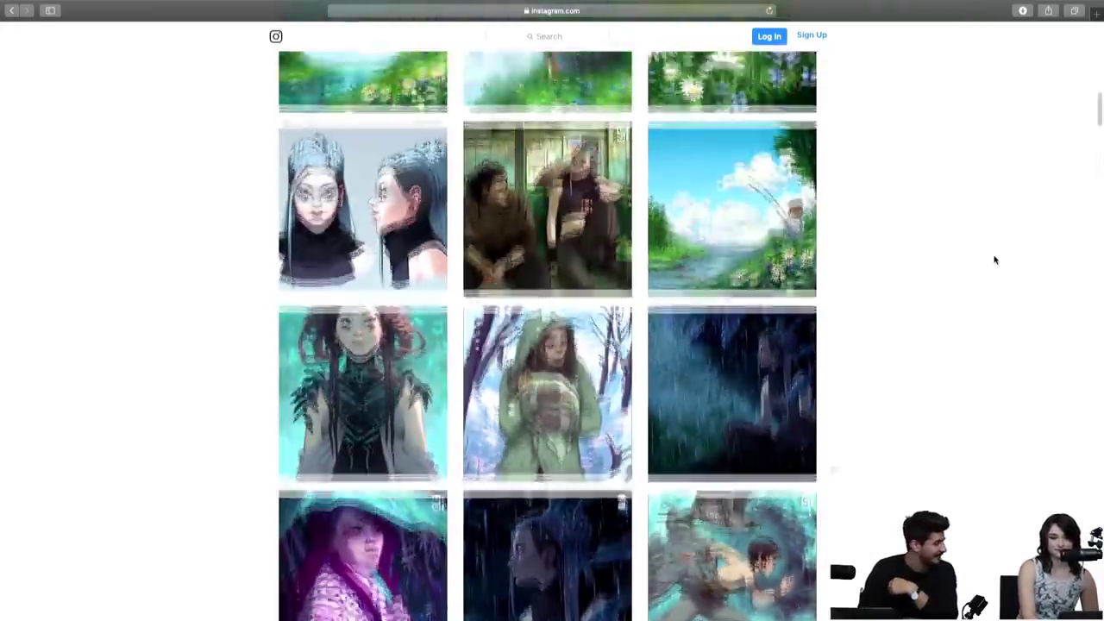
scroll(994, 260, up, 3)
scroll(994, 259, up, 2)
scroll(994, 259, up, 2)
scroll(994, 259, up, 1)
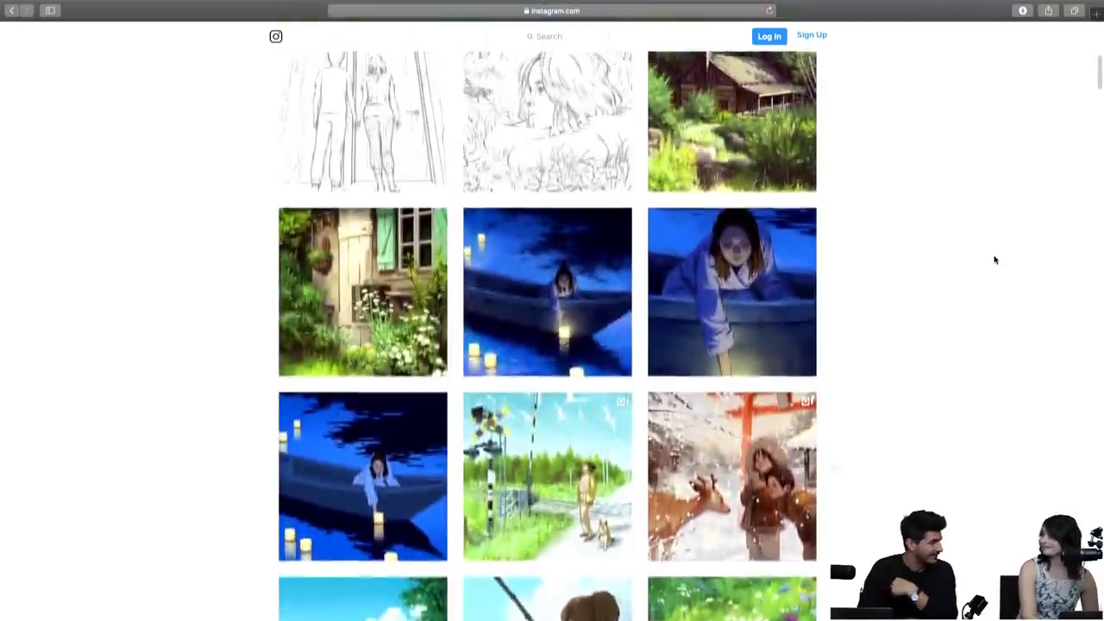
scroll(995, 260, up, 2)
scroll(995, 259, up, 2)
scroll(995, 260, up, 1)
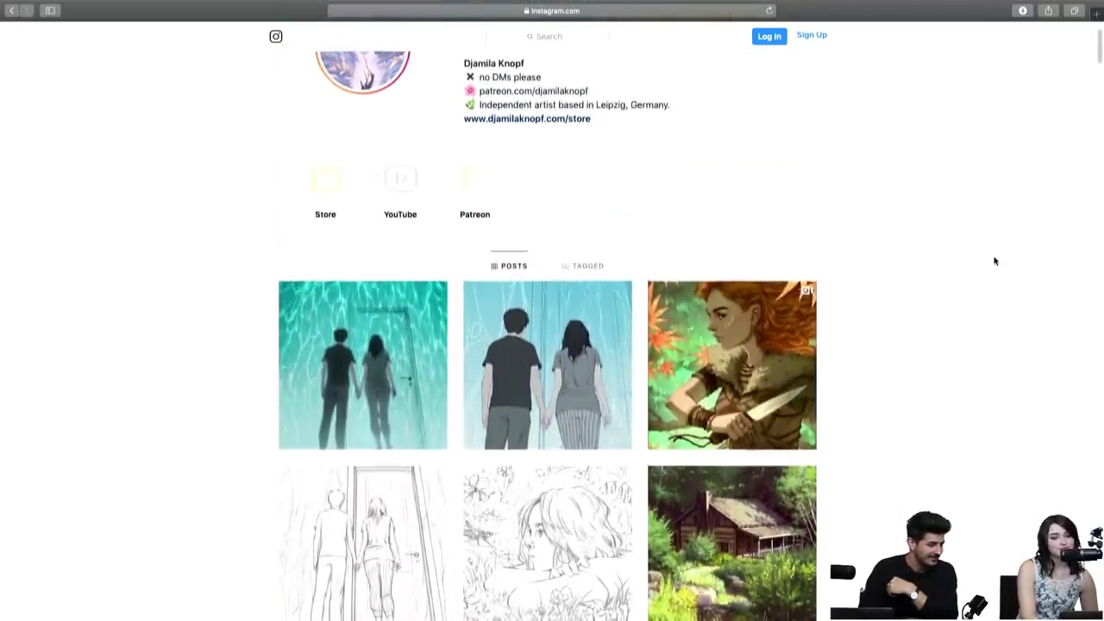
scroll(994, 261, up, 1)
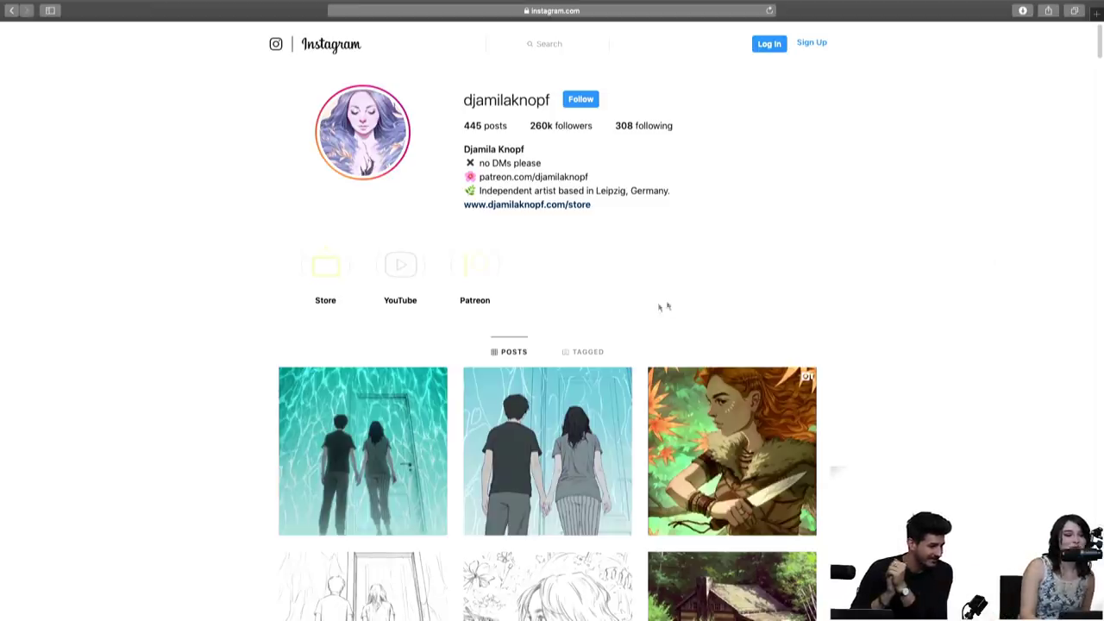
mouse_move(362, 450)
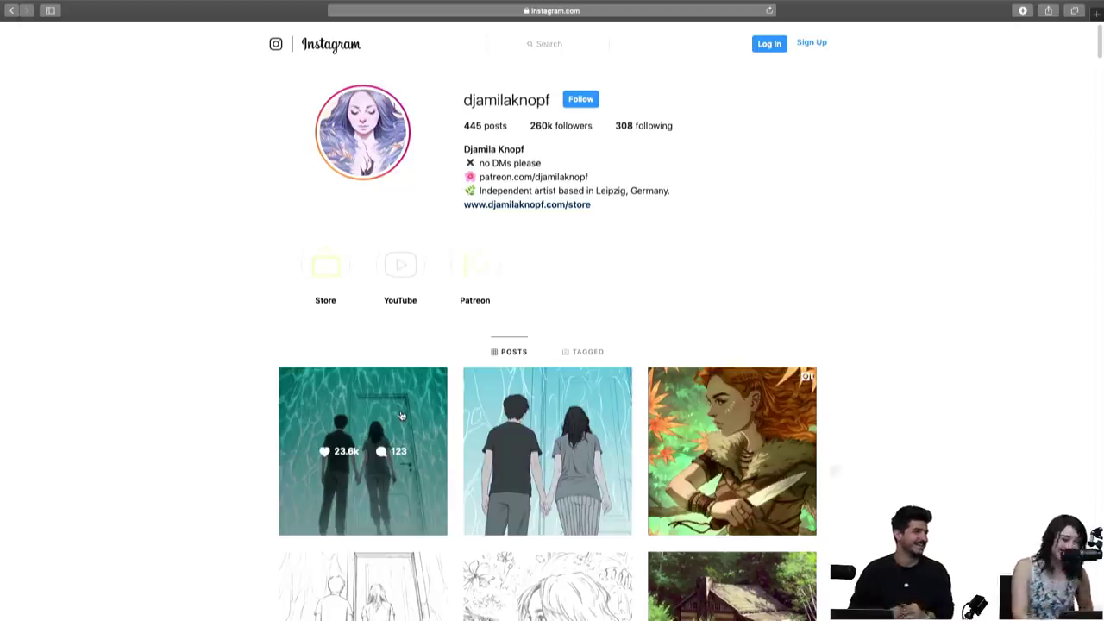
Step: Open the illustrator's latest Instagram post
click(401, 416)
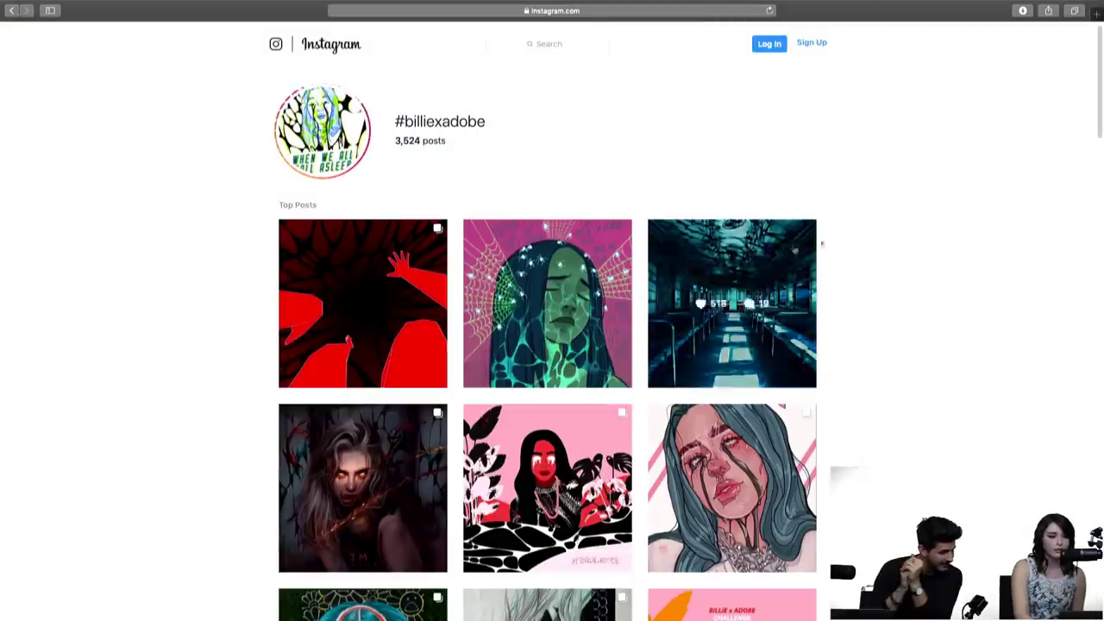
Step: Open the 'When We All Fall Asleep' Billie x Adobe challenge post from Top Posts
scroll(1077, 170, down, 3)
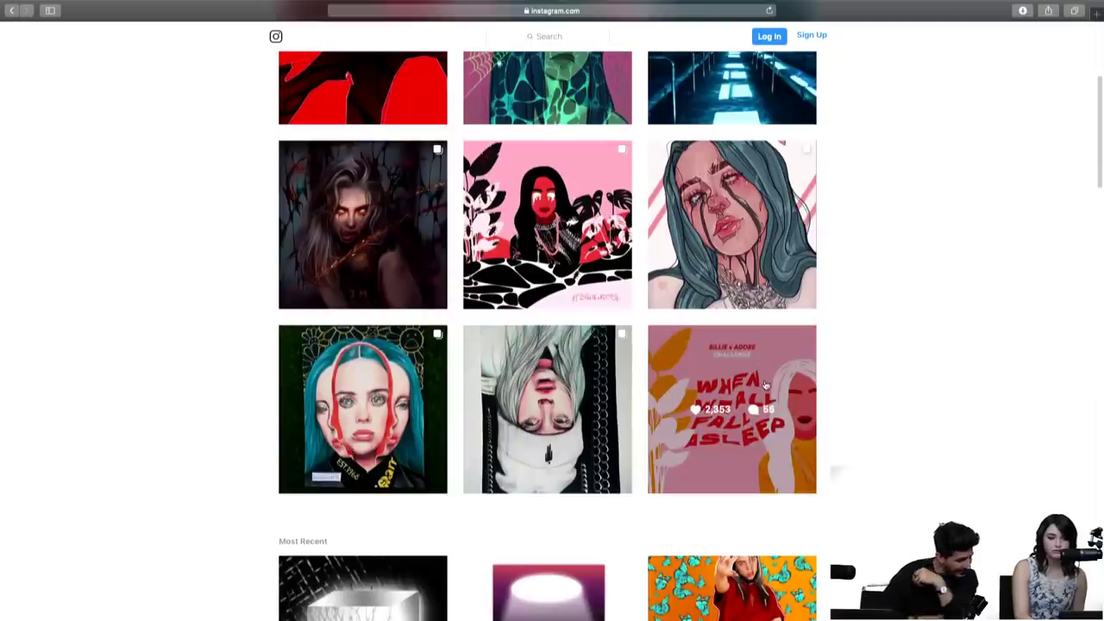
click(764, 384)
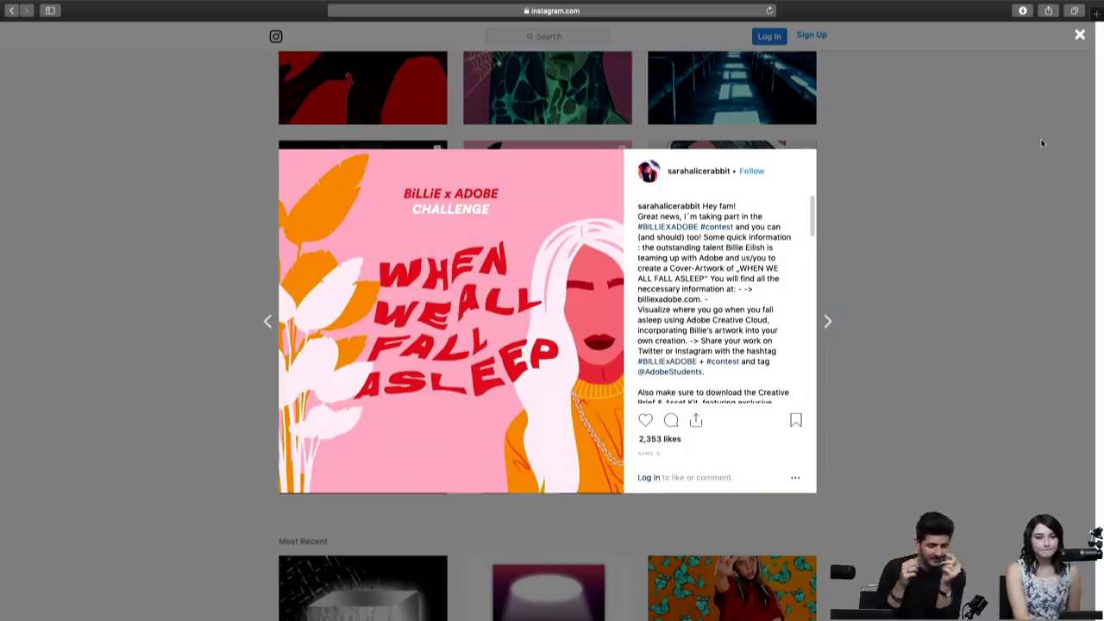
Step: Close the challenge post and search up the Bremen photographer and digital artist's profile
click(1078, 35)
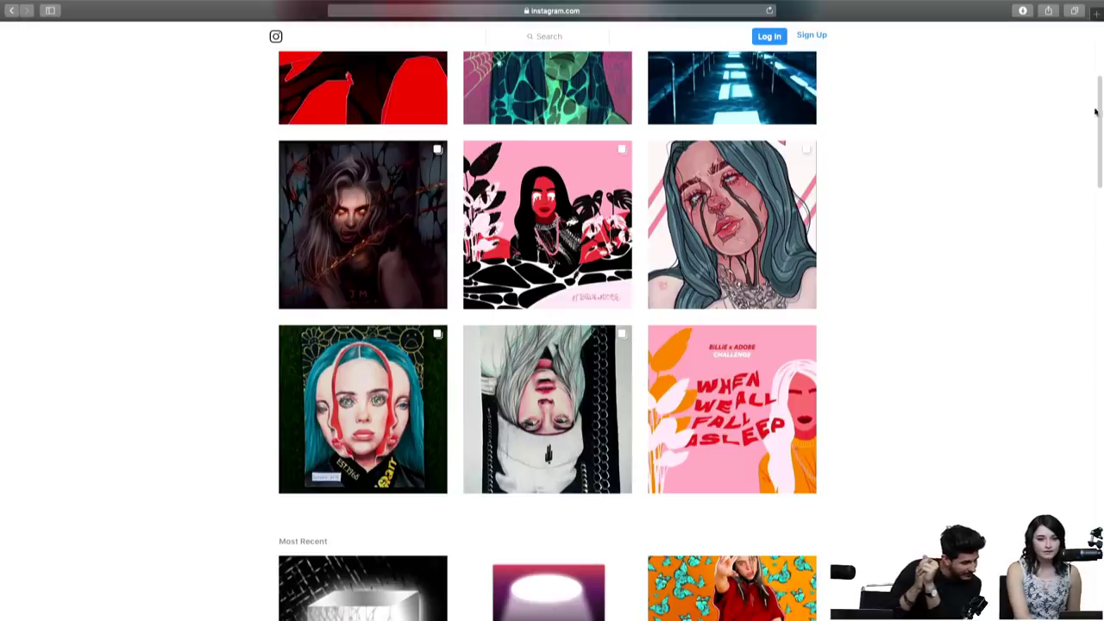
scroll(1097, 120, up, 2)
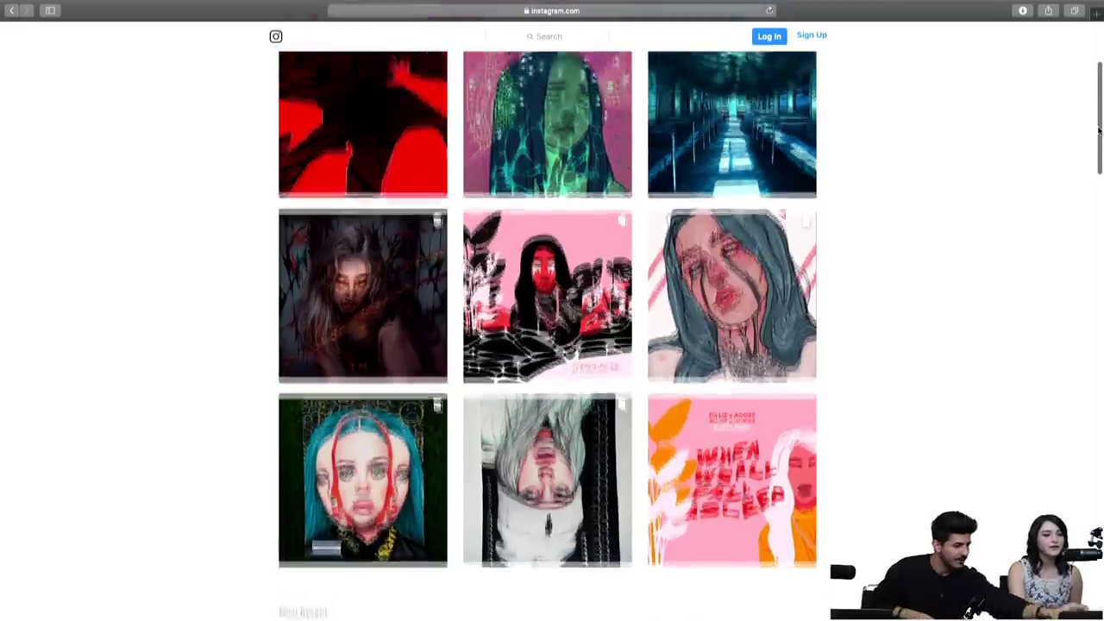
scroll(1098, 130, up, 3)
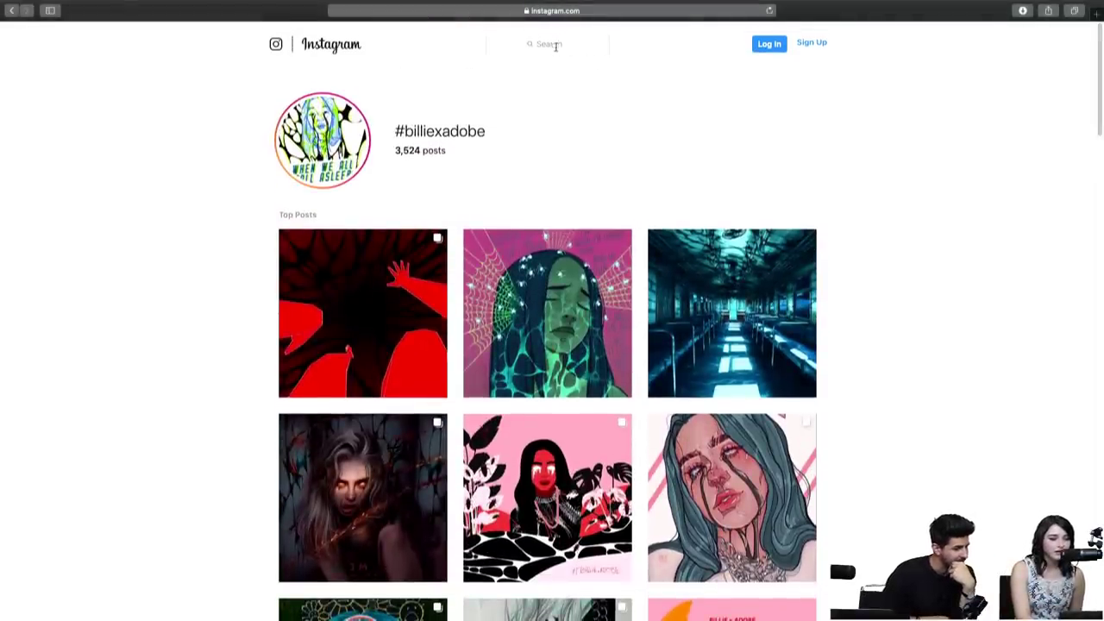
click(555, 46)
text(lasse)
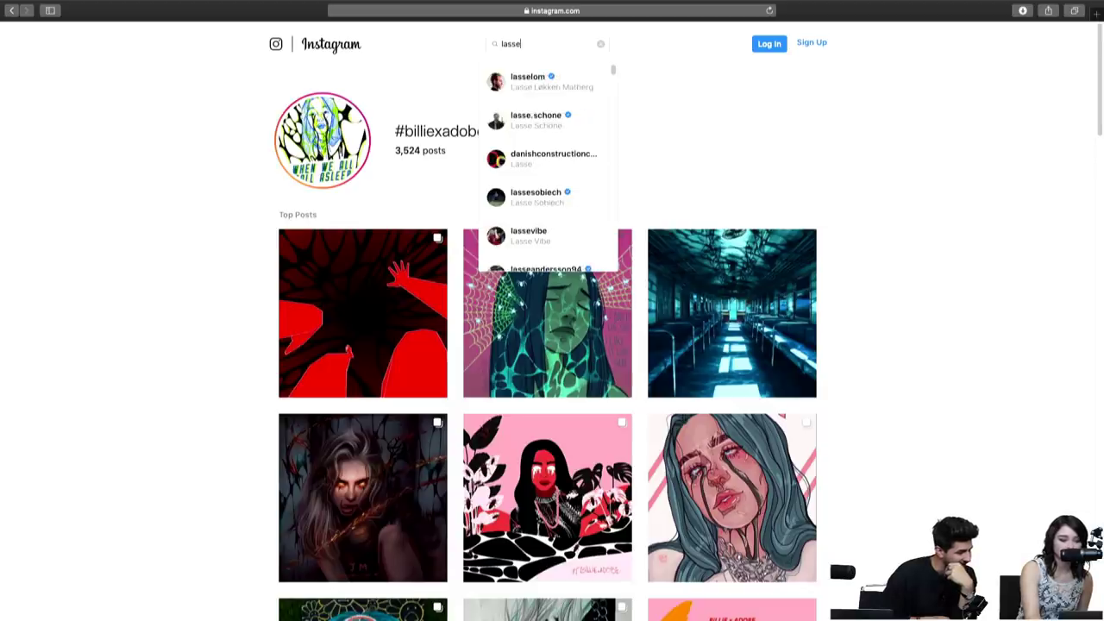
text(designen)
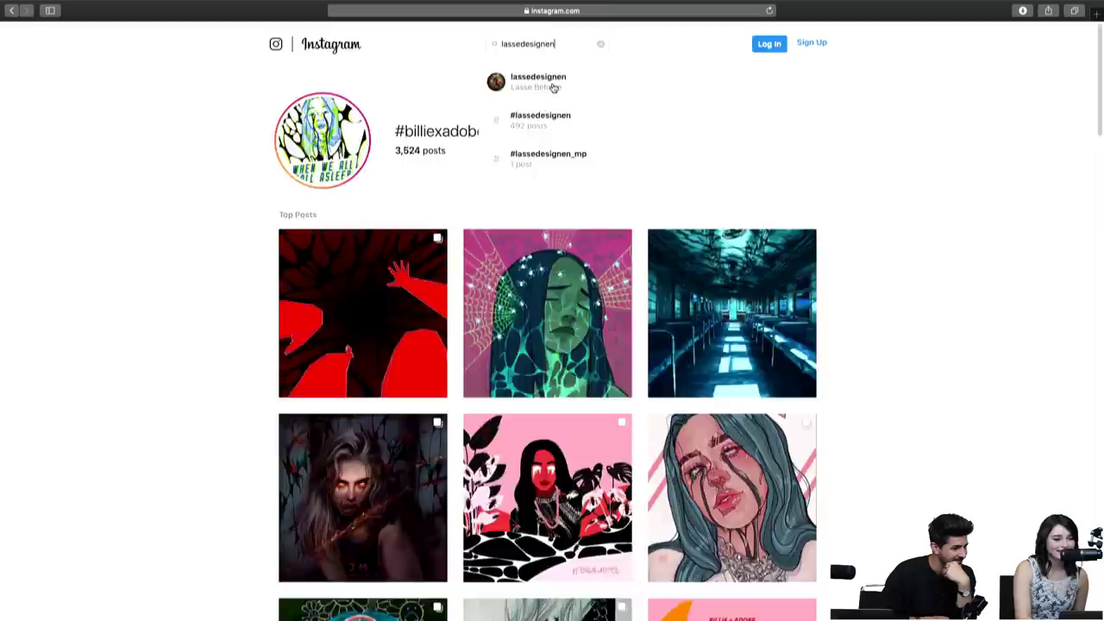
click(553, 83)
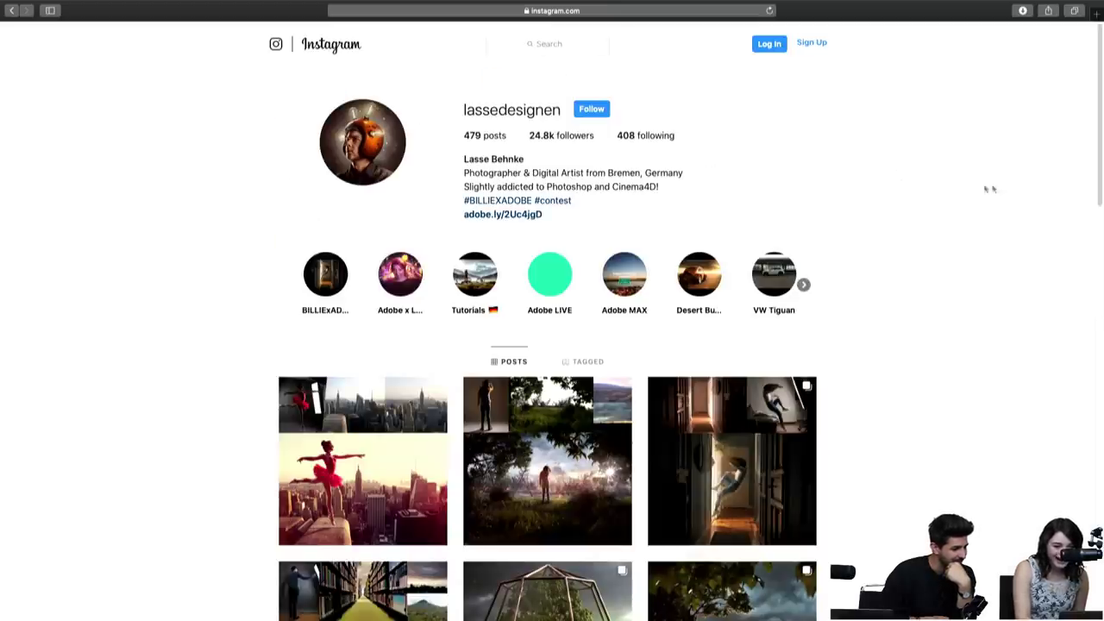
scroll(1020, 198, down, 3)
scroll(1020, 197, down, 1)
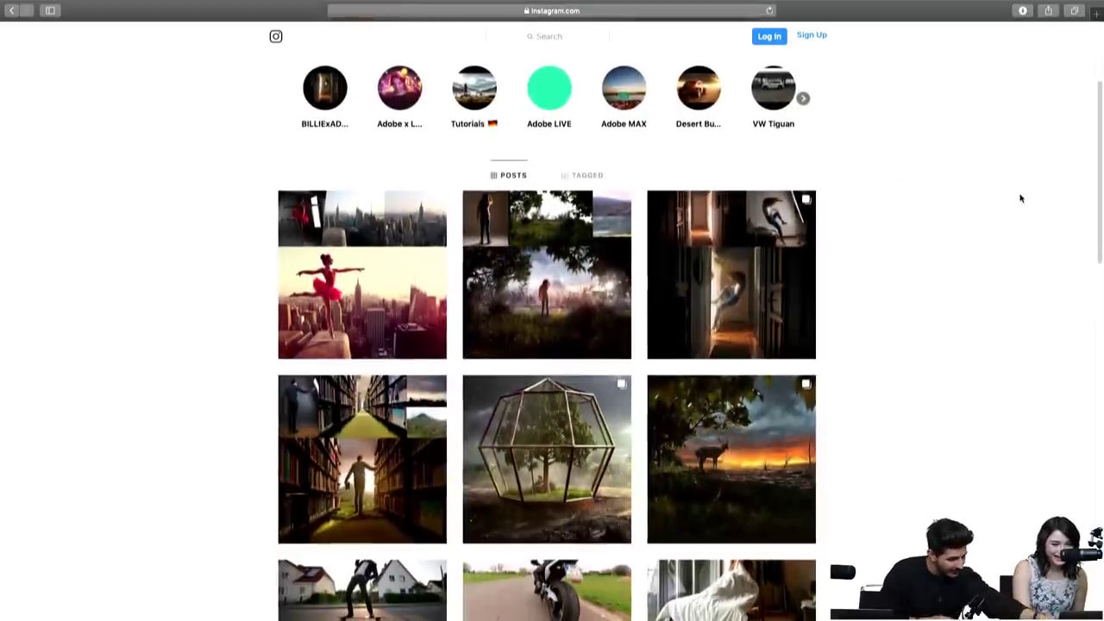
click(592, 248)
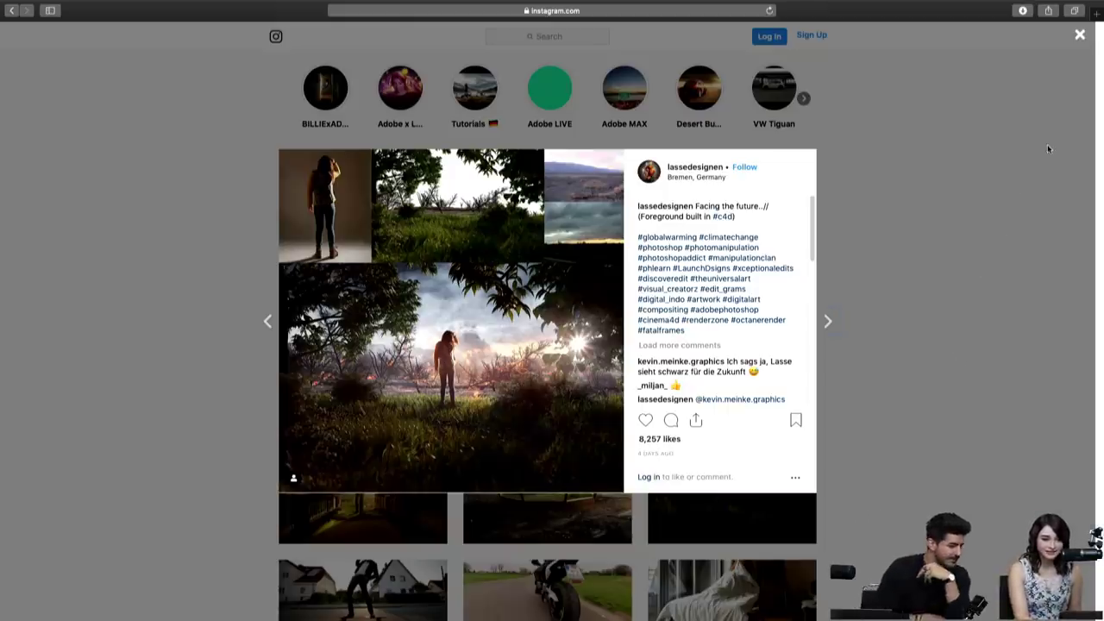
click(1079, 38)
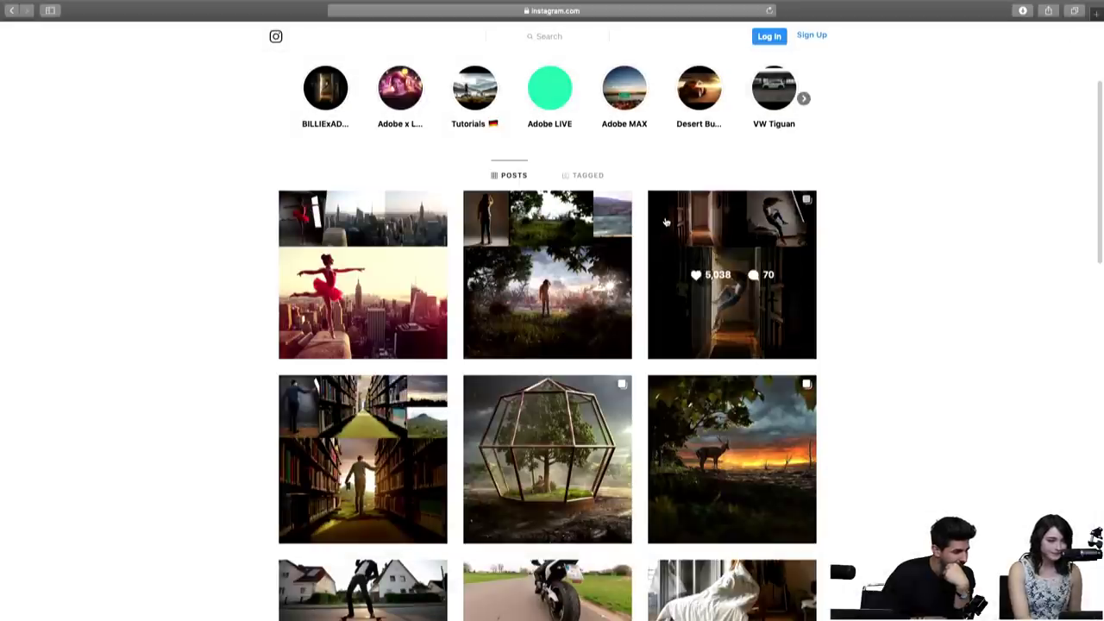
scroll(1037, 214, up, 3)
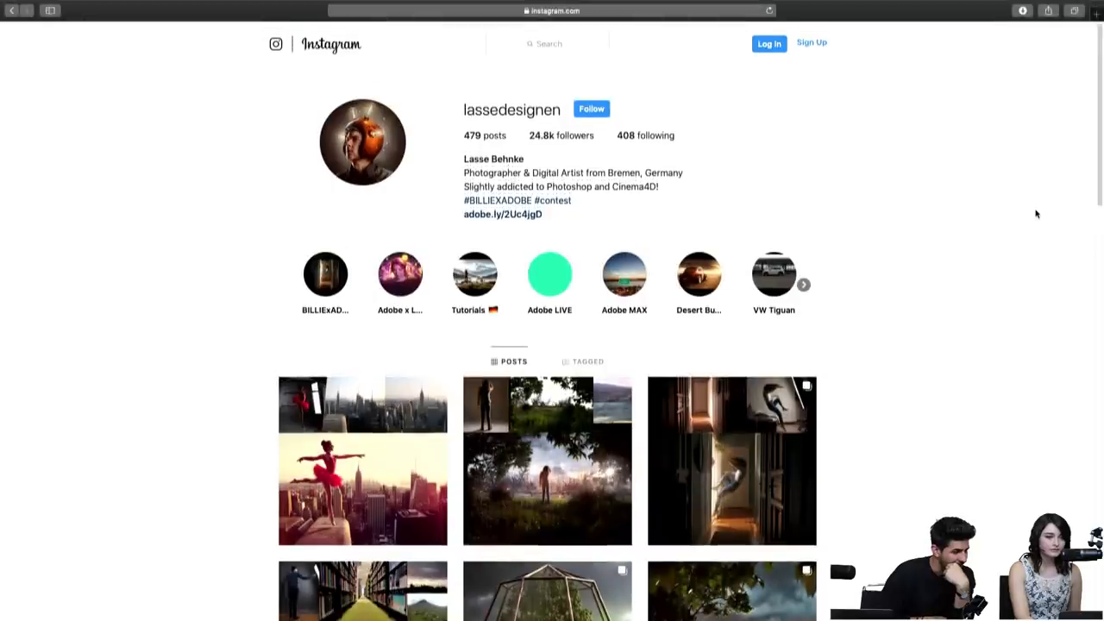
Step: Search for another creator and open the top matching account's profile
click(547, 43)
text(just)
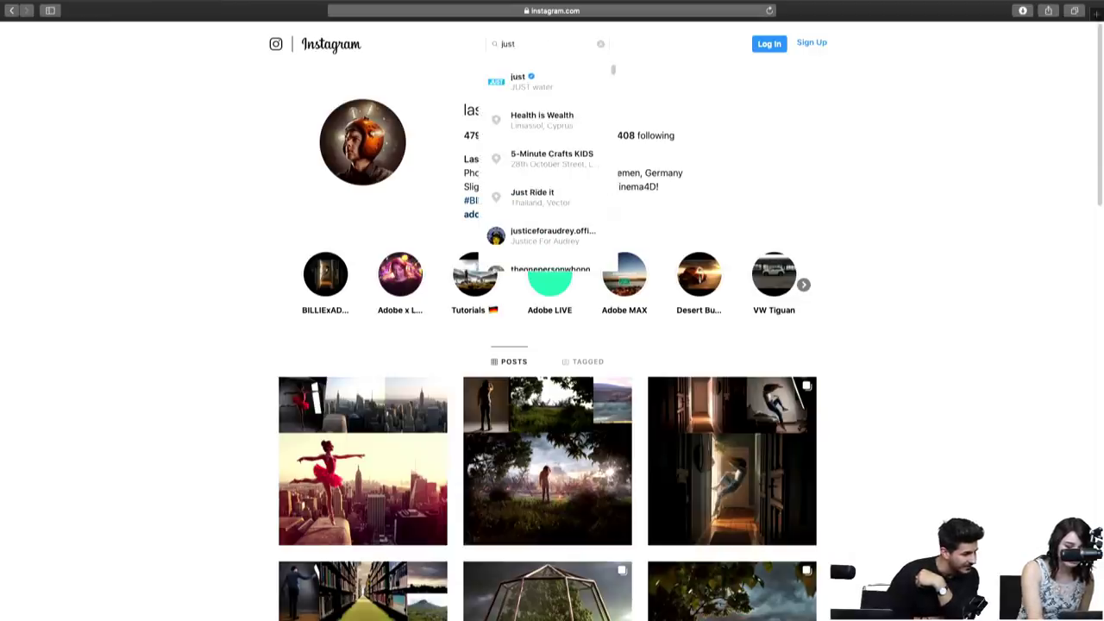
text(caan)
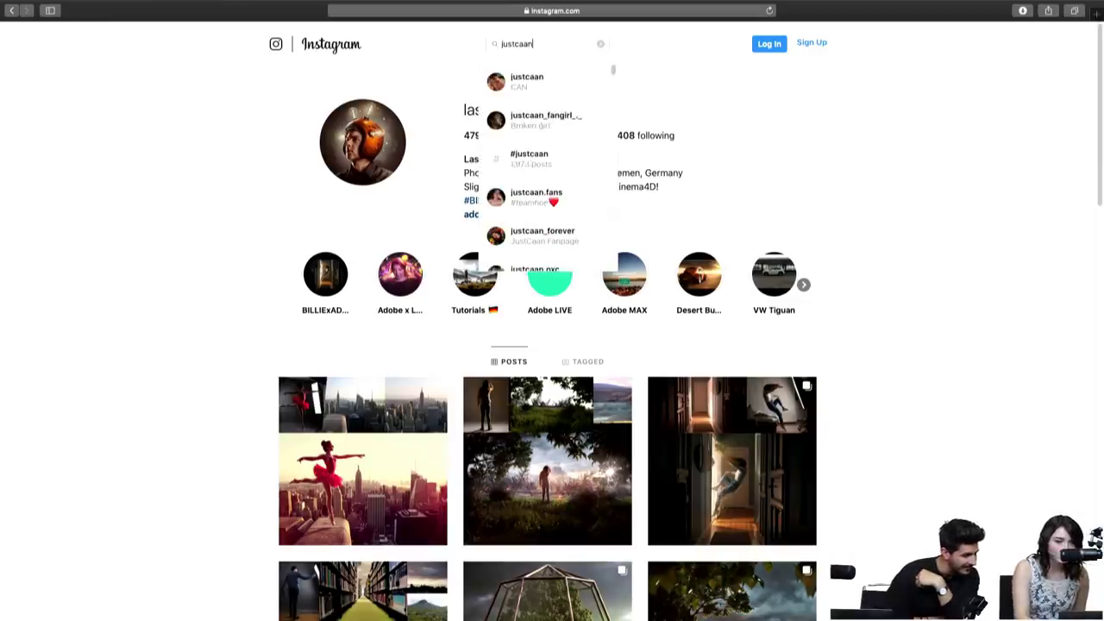
click(547, 82)
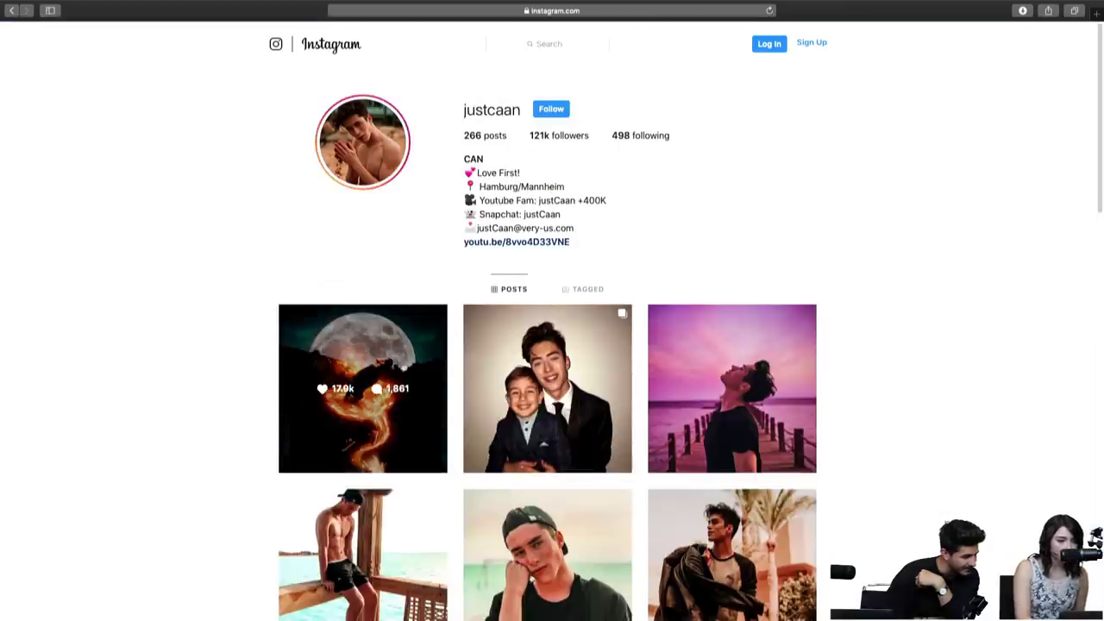
Step: View his moon and fire post, then close it back to the profile grid
click(407, 366)
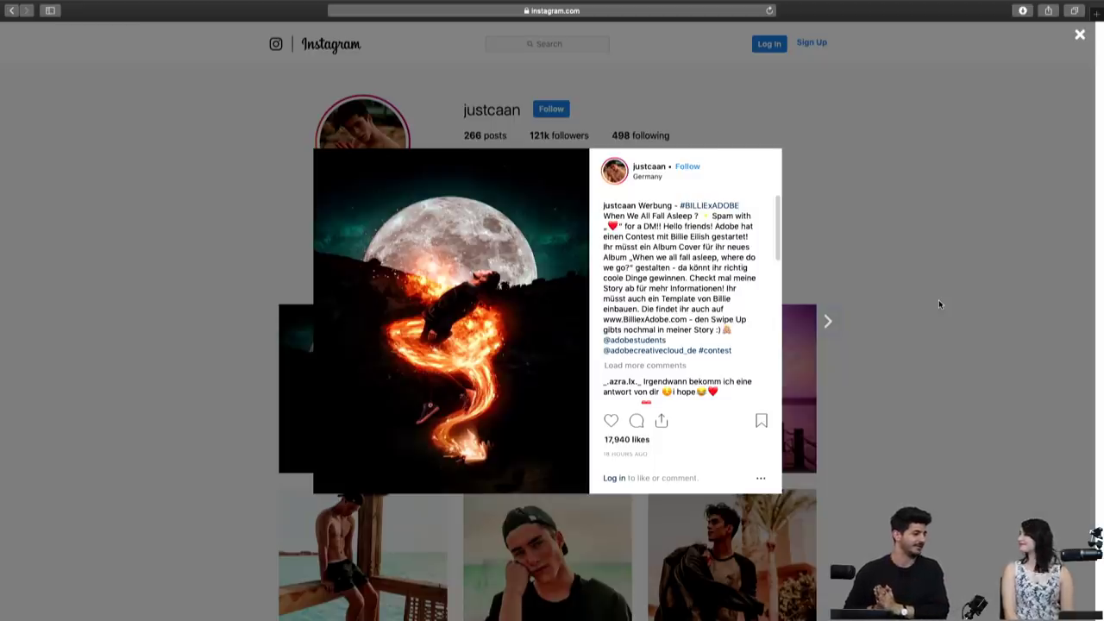
click(1078, 36)
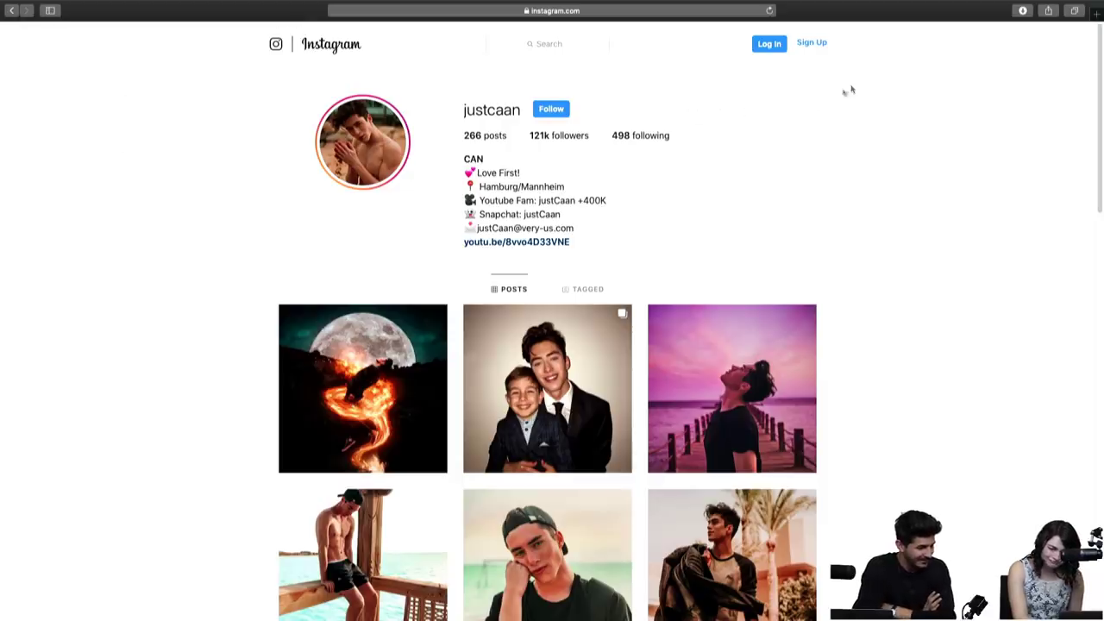
click(1075, 11)
click(1074, 12)
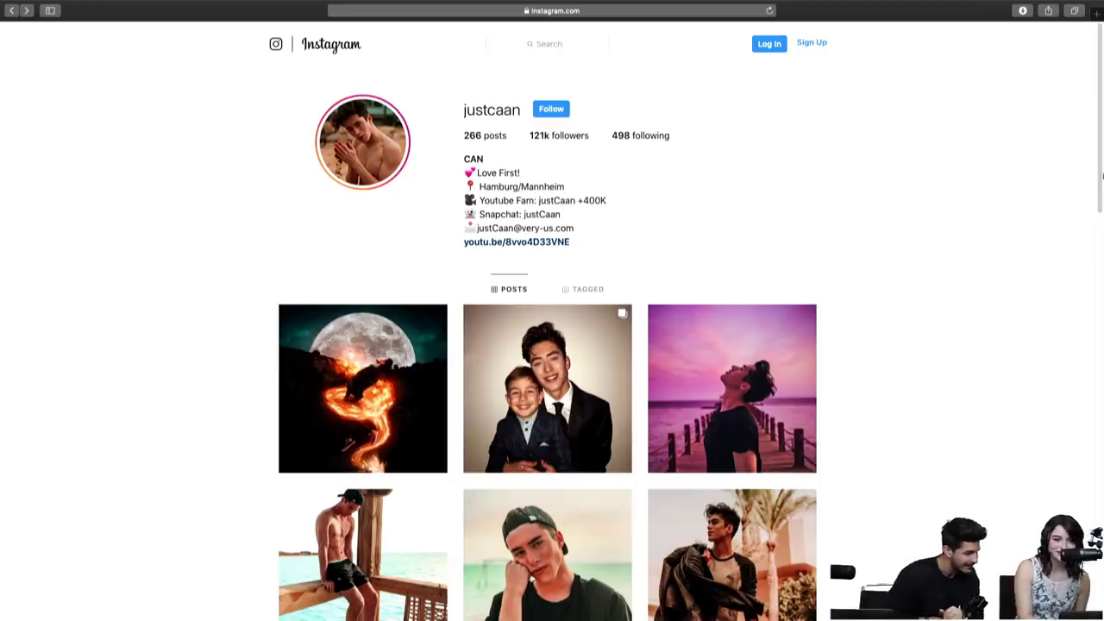
mouse_move(9, 3)
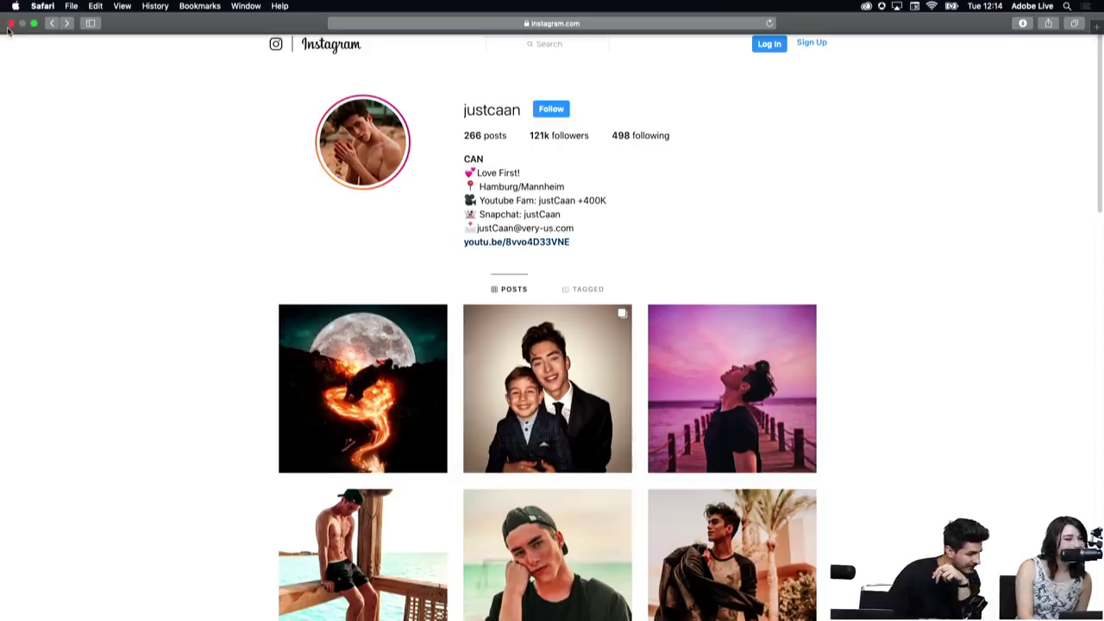
Step: Close the Safari window to bring Djamila_Demo.psd in Photoshop back to front
click(12, 26)
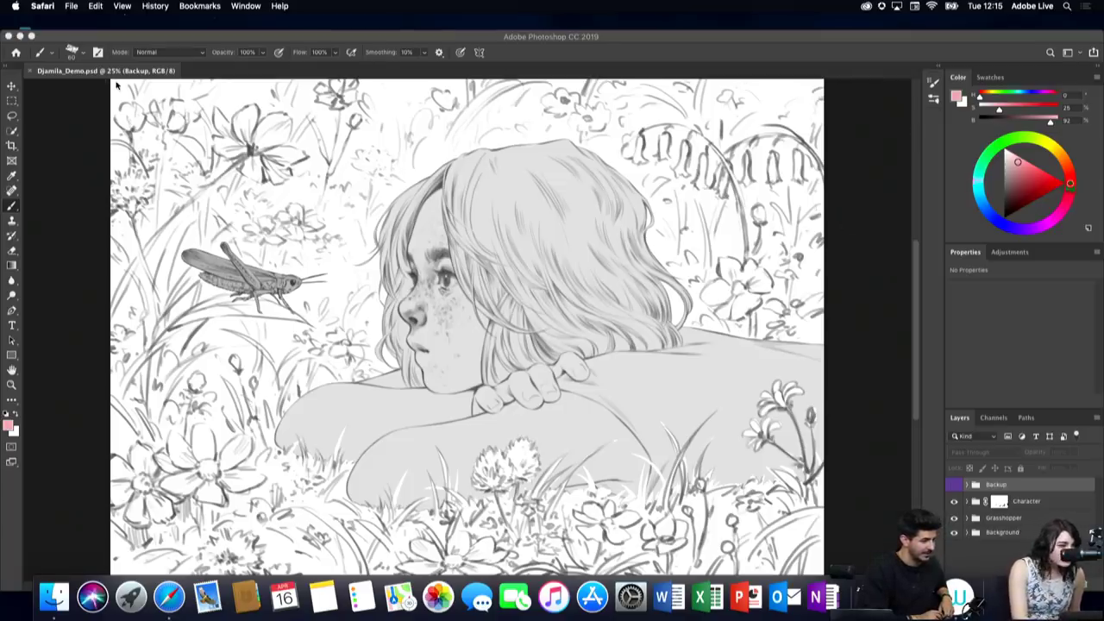
Step: Hide Photoshop, then open Adobe Live and the artist's Demo folder from the desktop
click(20, 36)
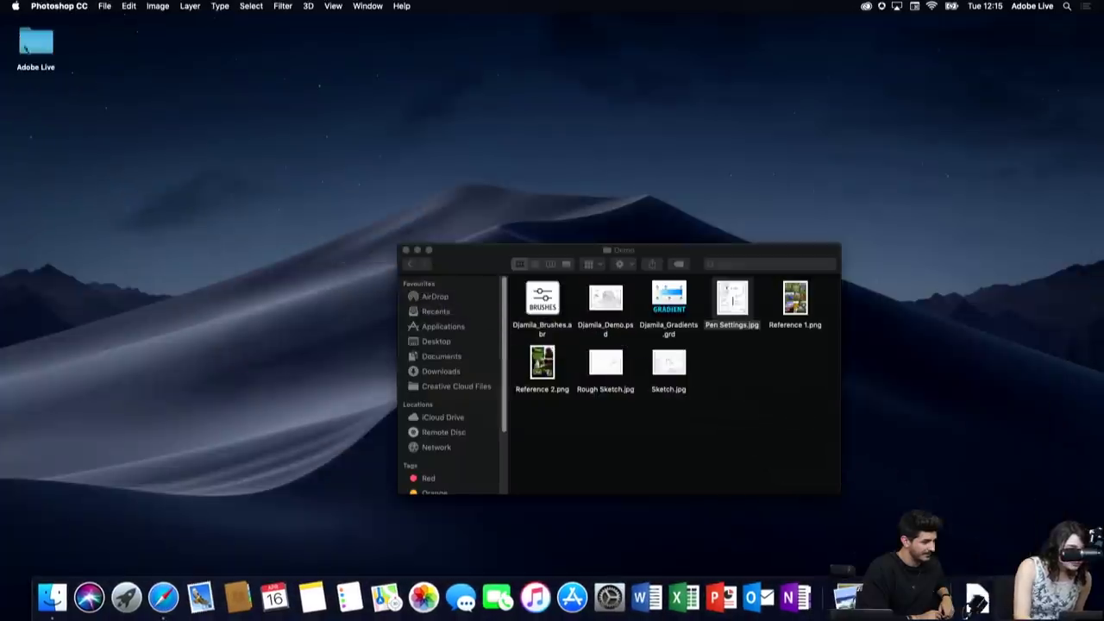
double_click(40, 52)
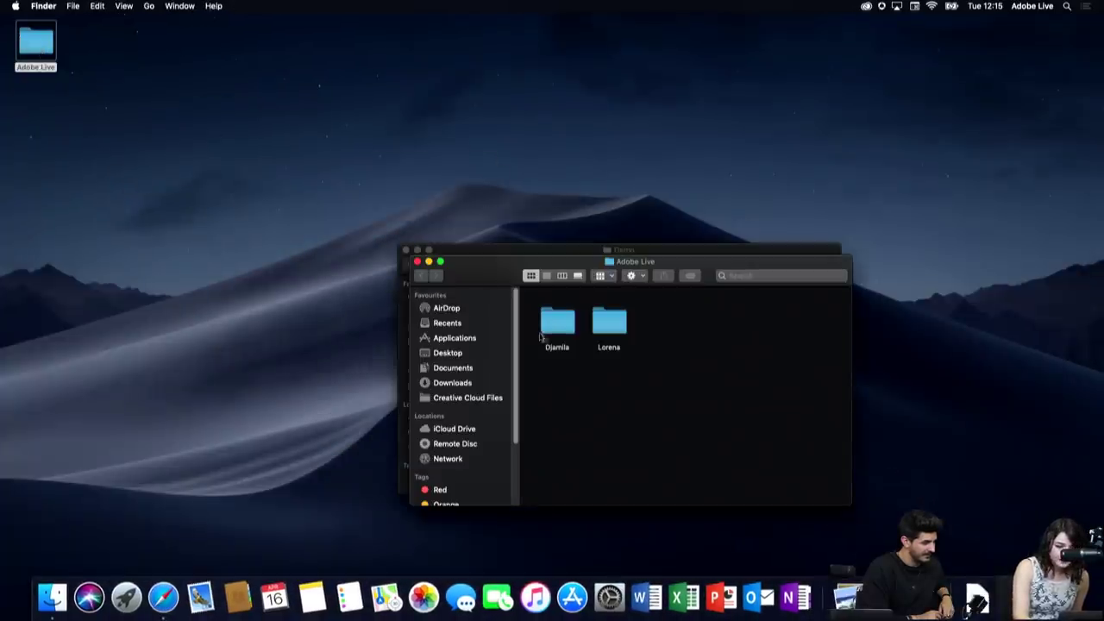
double_click(552, 329)
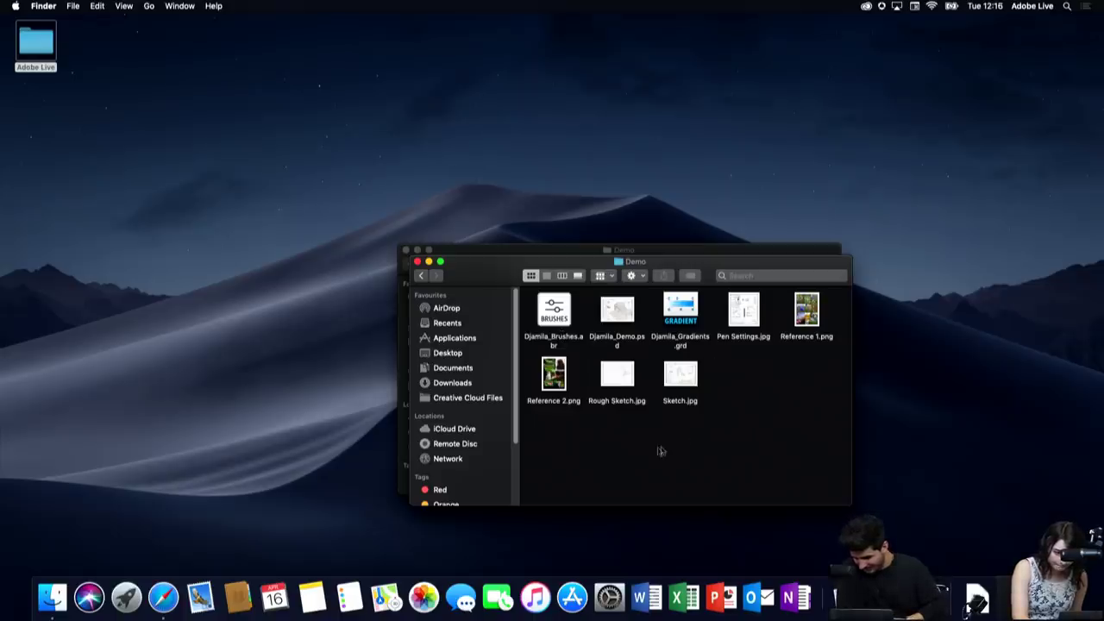
Step: View Rough Sketch.jpg in Preview, then close it
double_click(619, 378)
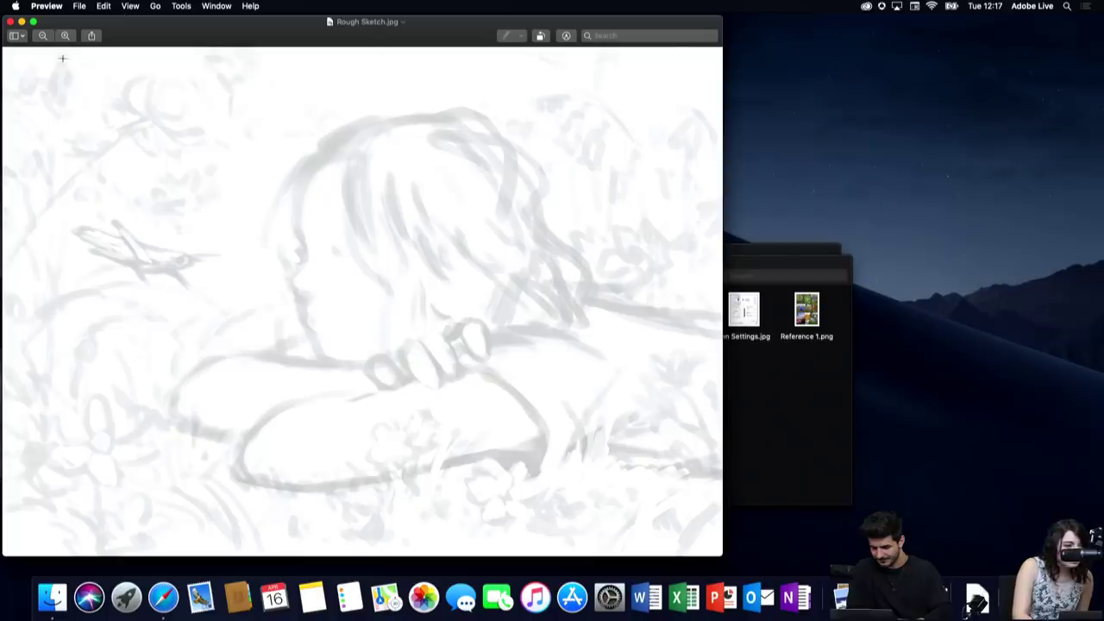
click(10, 21)
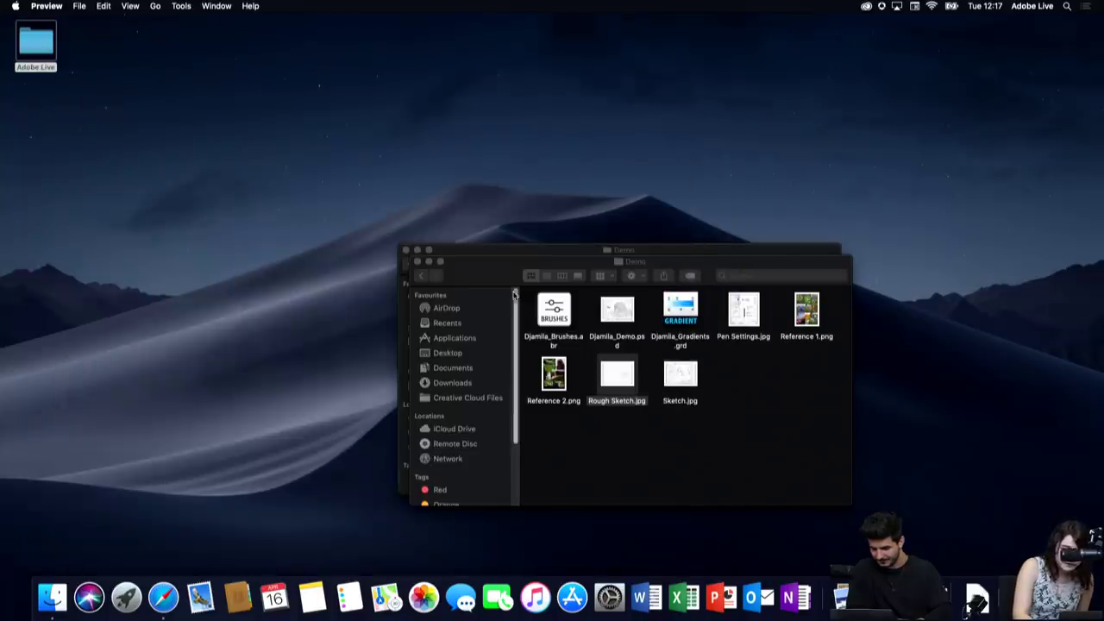
Step: Preview Sketch.jpg, then switch back to Photoshop from the Dock
double_click(680, 374)
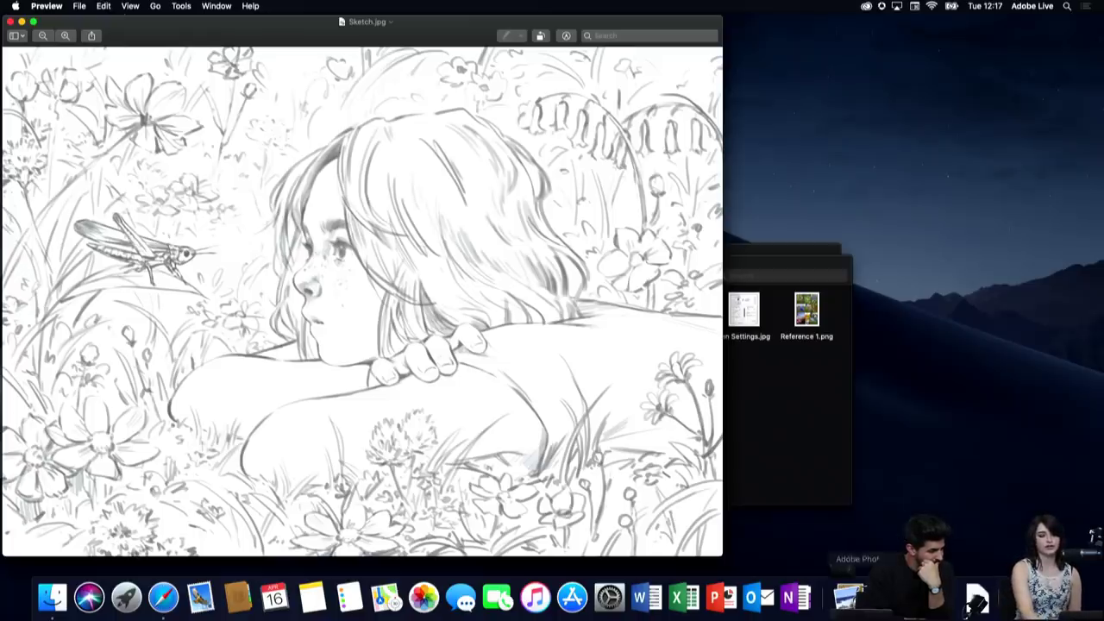
click(854, 594)
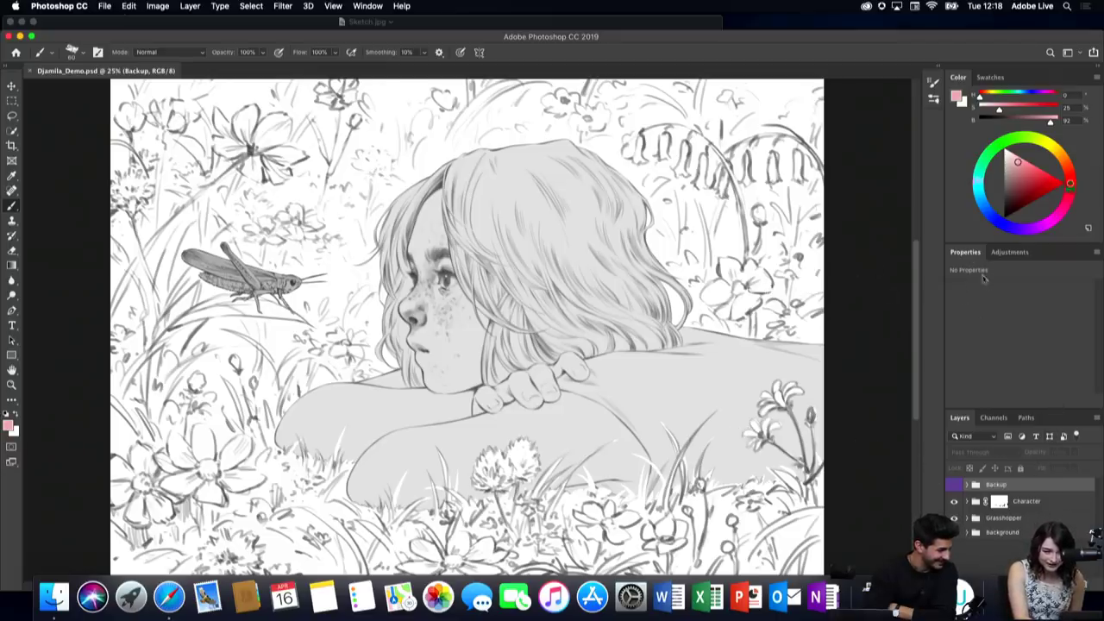
Step: Close the Properties and Adjustments panels and make the Layers panel taller
drag(971, 254, 799, 270)
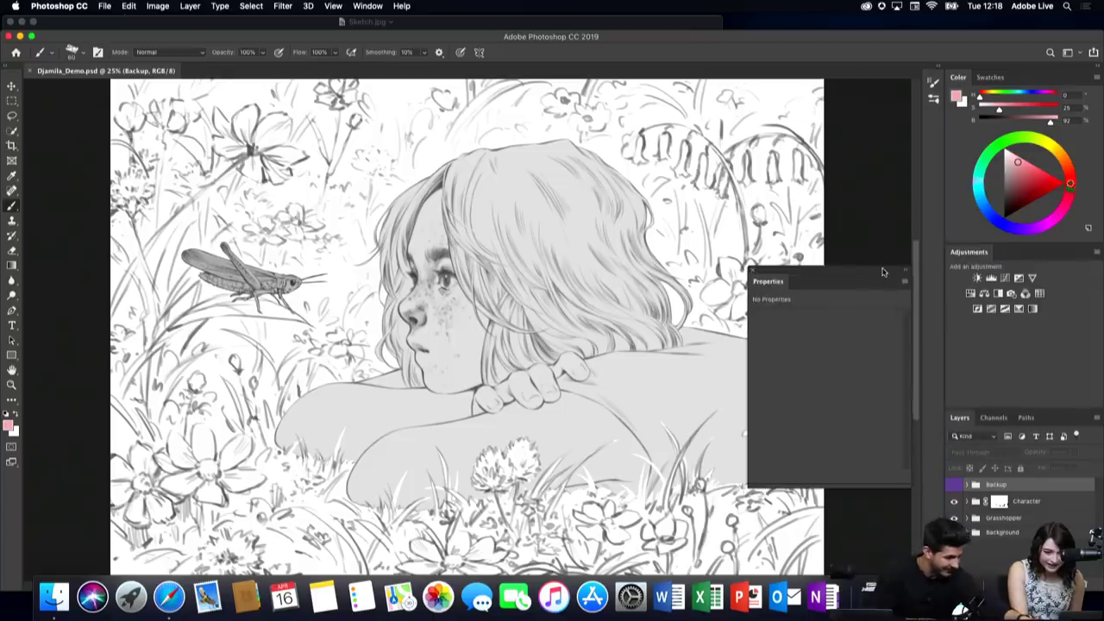
click(753, 269)
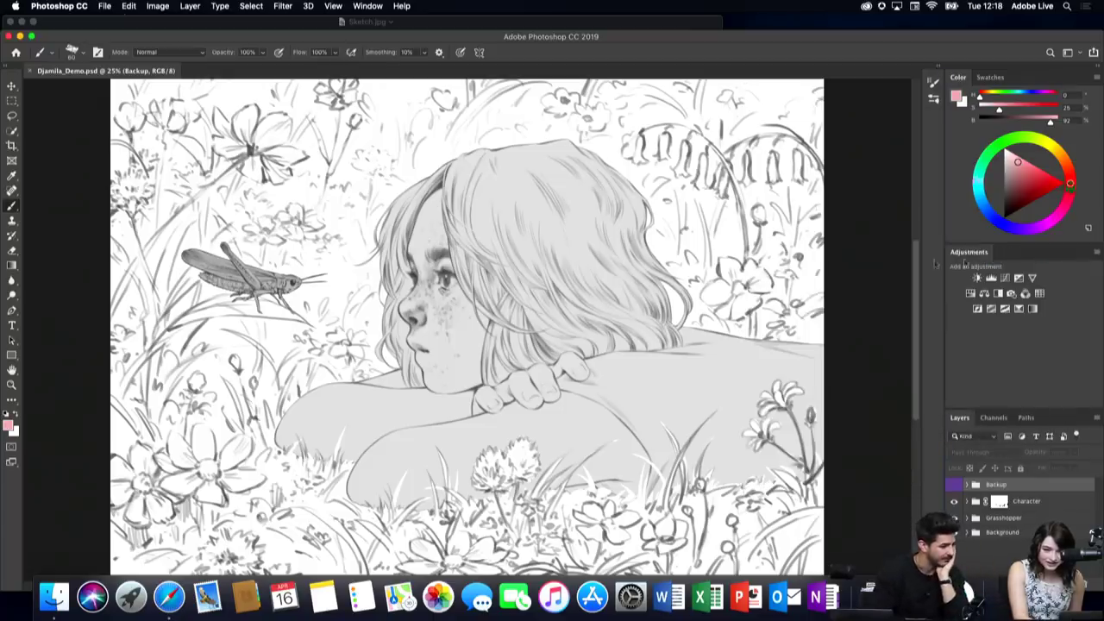
mouse_move(975, 255)
mouse_down()
mouse_move(865, 277)
mouse_move(767, 278)
mouse_up()
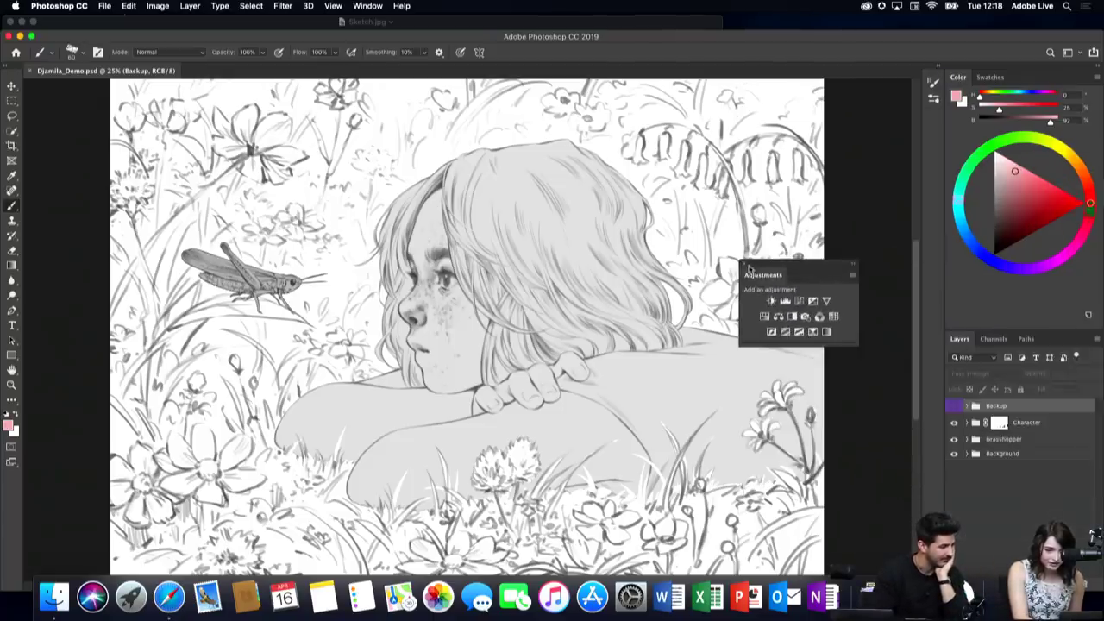
click(746, 267)
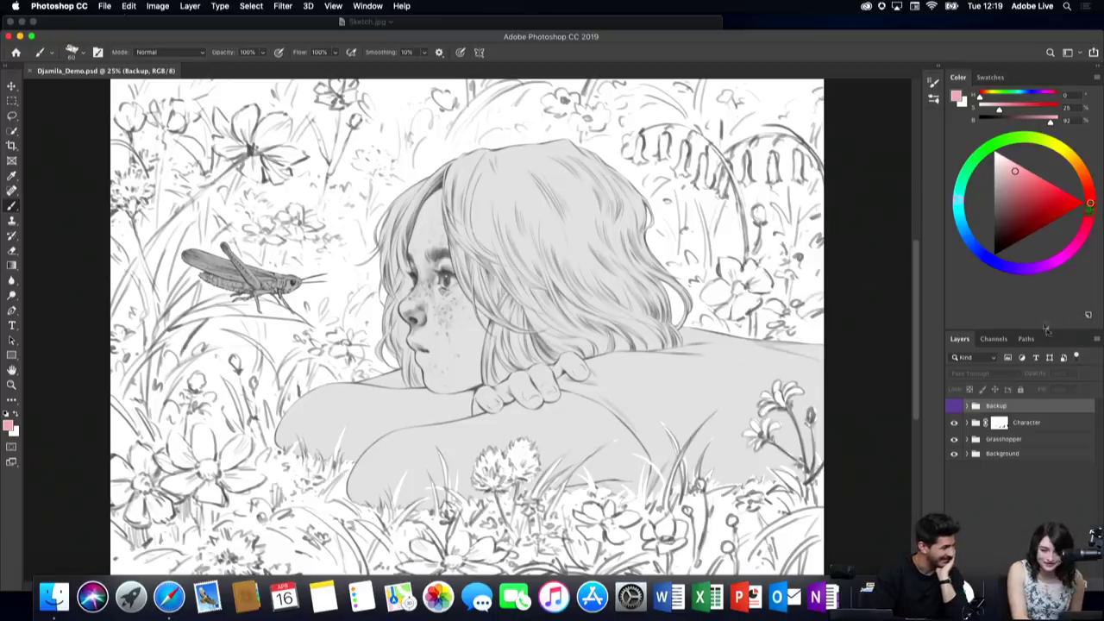
drag(1047, 329, 1049, 259)
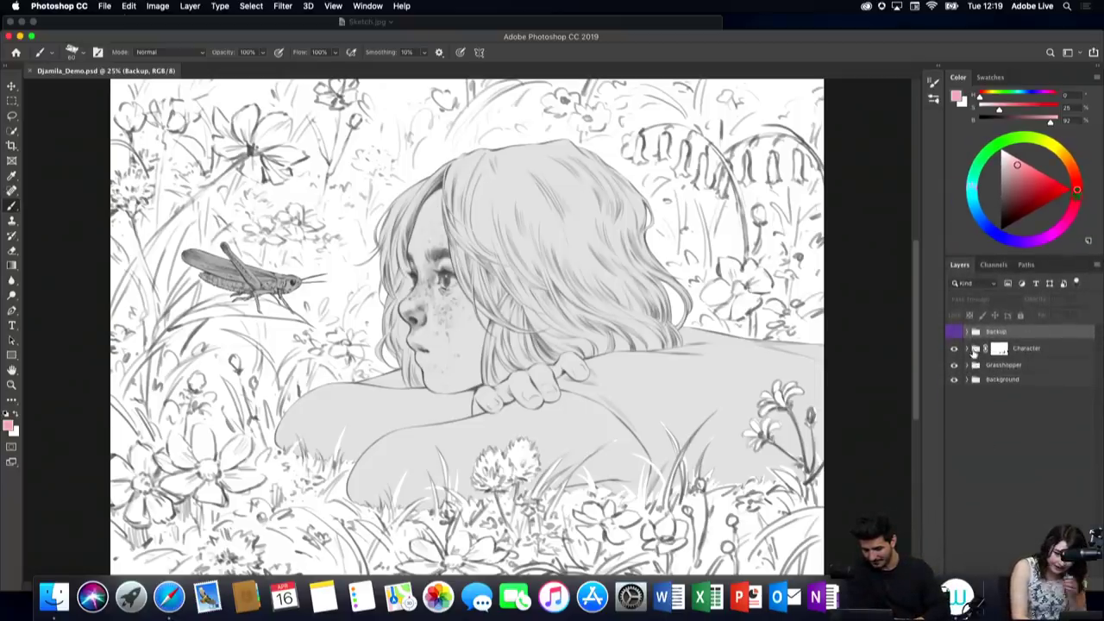
Step: Expand the Character and Background groups, selecting the Lines and Skin layers
click(966, 350)
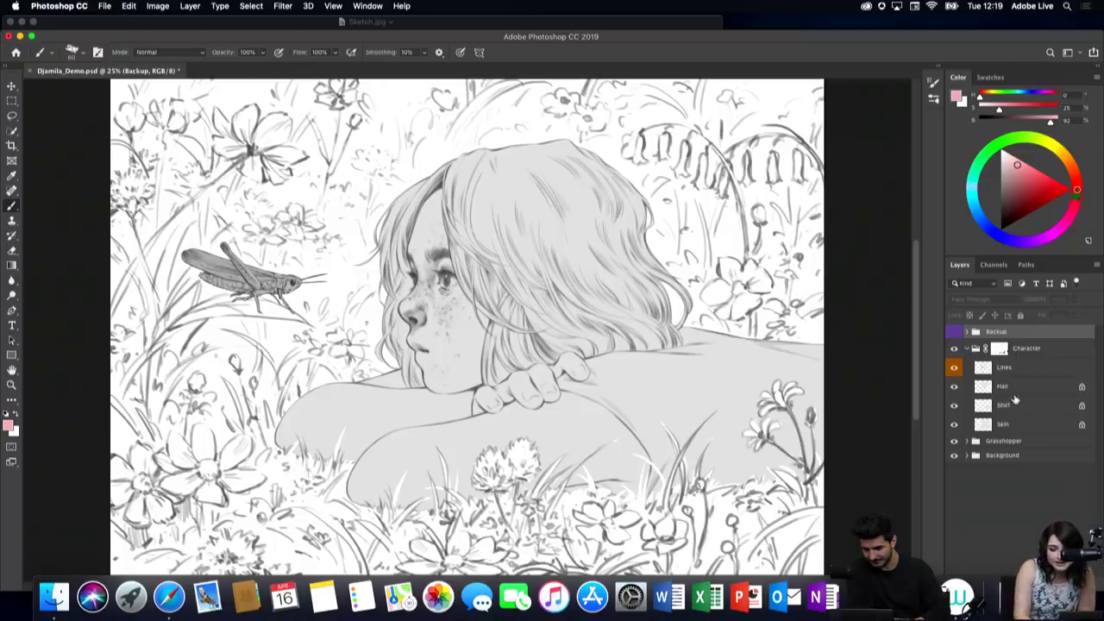
click(1017, 369)
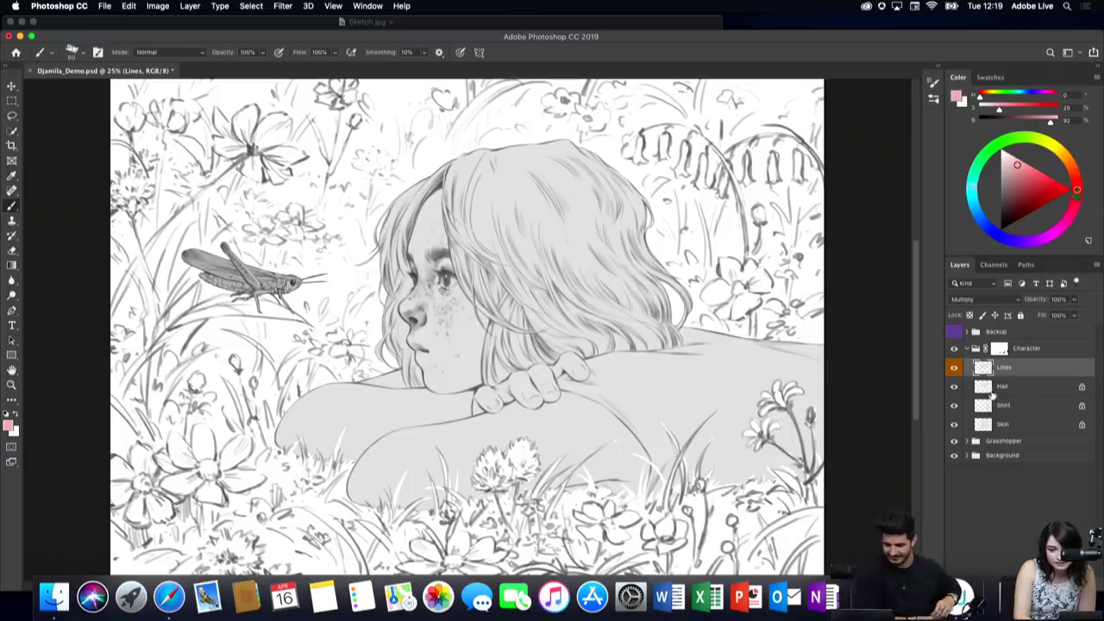
click(981, 427)
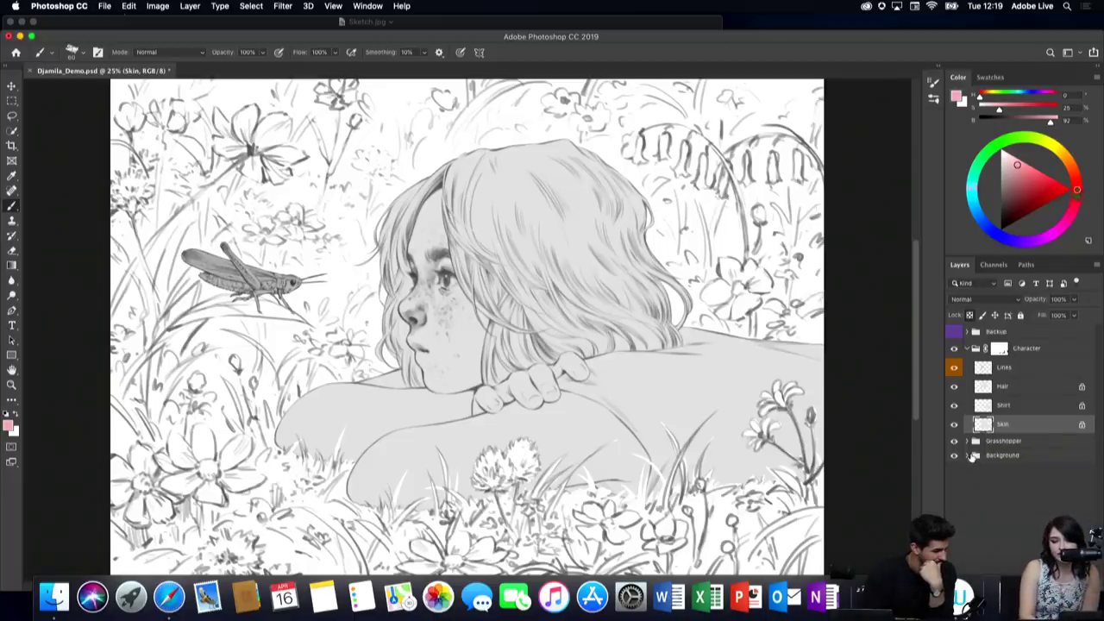
click(969, 455)
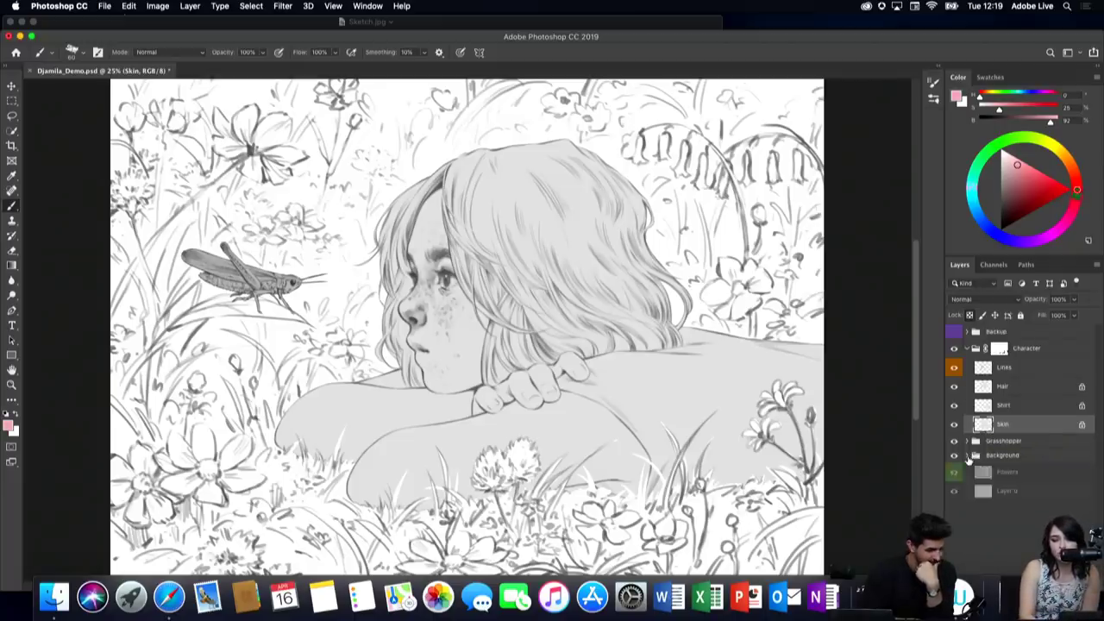
Step: On Layer 0, pick a yellow-green colour and set a Hard Round brush to 1000 px
click(1011, 493)
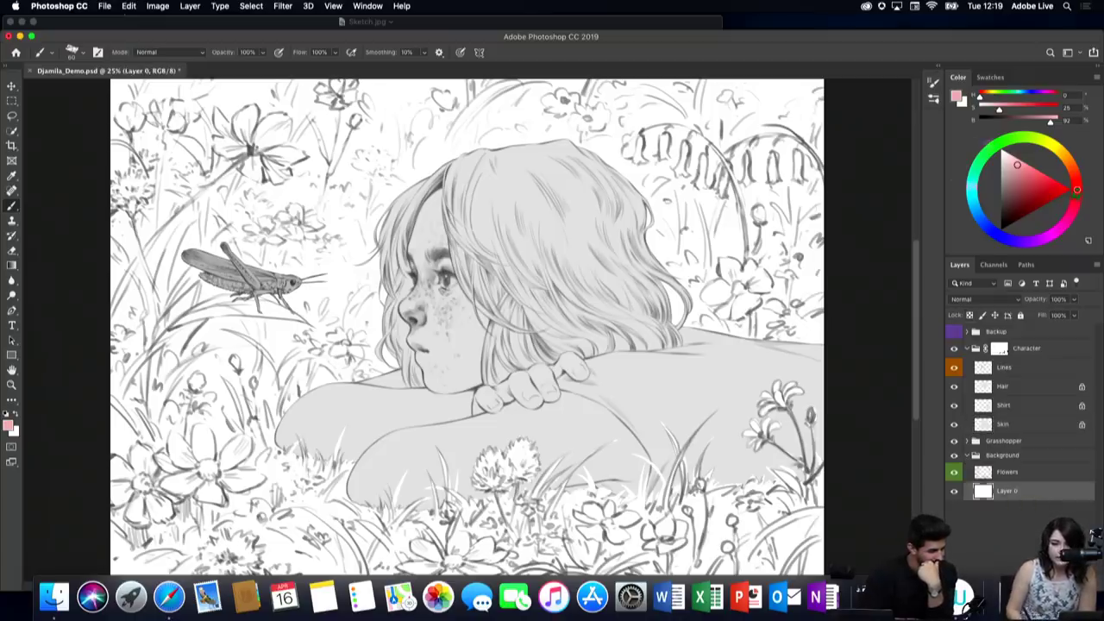
mouse_move(1077, 189)
mouse_down()
mouse_move(988, 151)
mouse_move(1021, 186)
mouse_up()
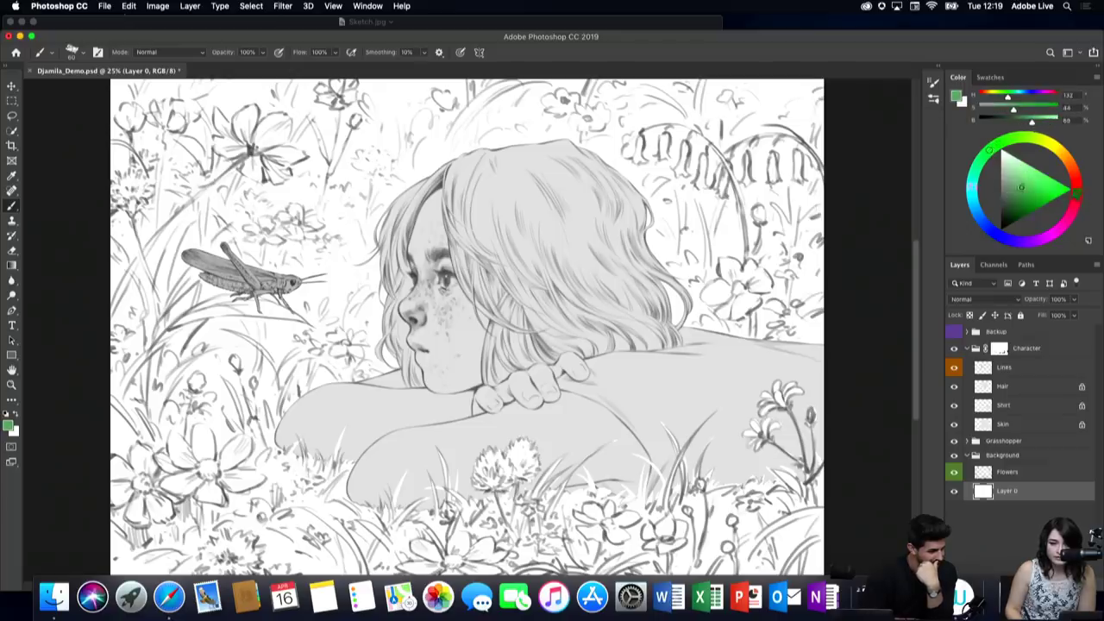
drag(990, 150, 1022, 138)
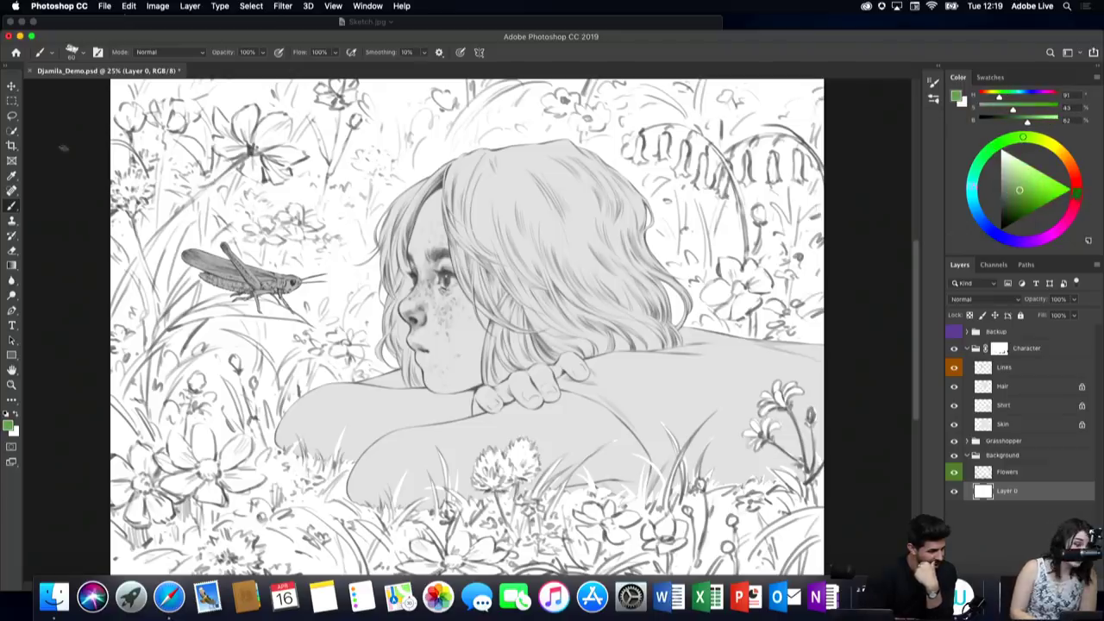
right_click(12, 205)
click(54, 204)
right_click(442, 216)
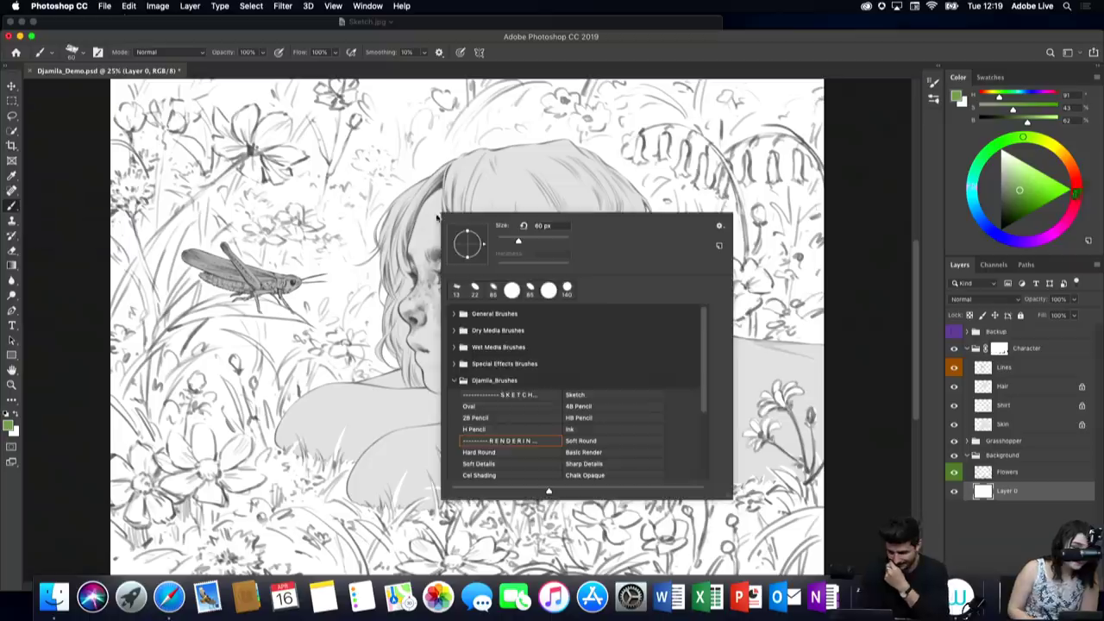
click(479, 452)
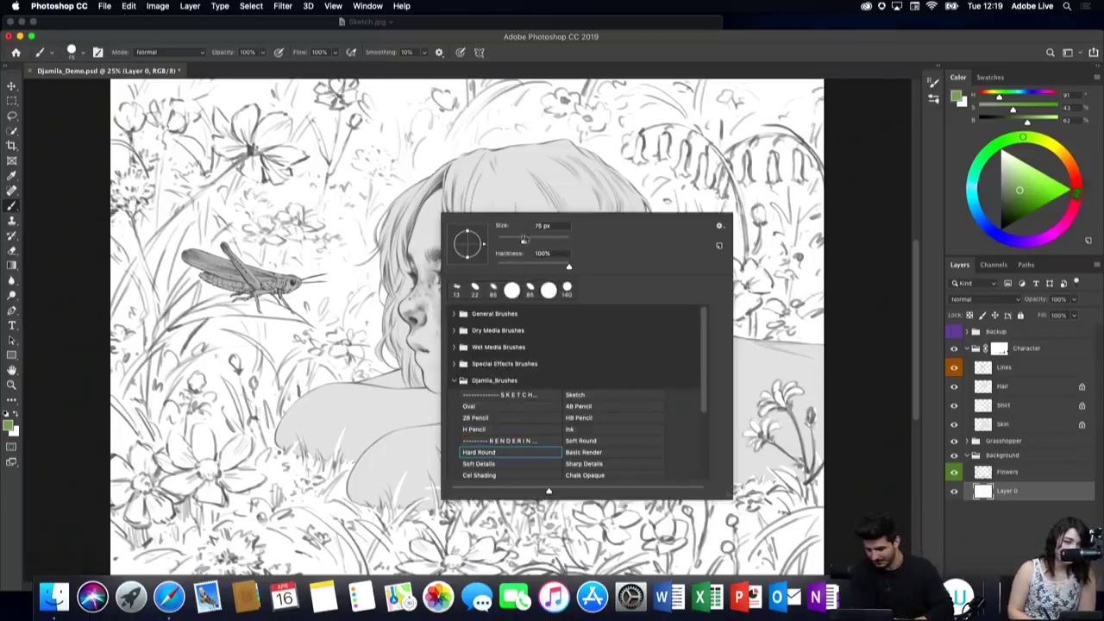
double_click(542, 225)
text(1000)
key(Return)
Step: Paint green around the grasshopper, across the field, under the bluebells and around the grass and flower
drag(405, 146, 285, 276)
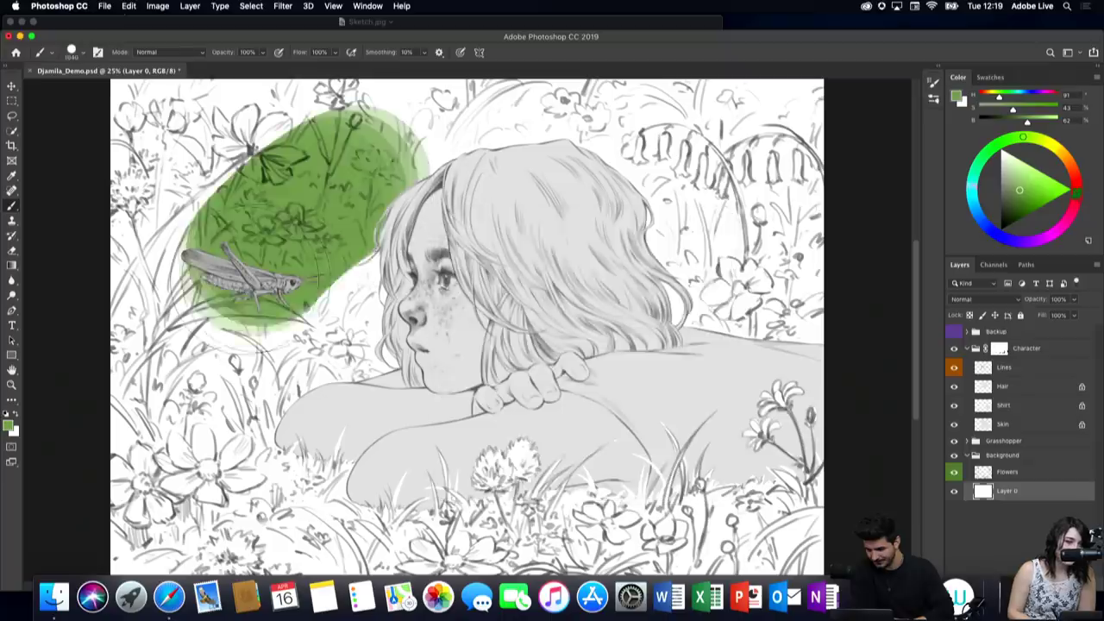
mouse_move(612, 259)
mouse_down()
mouse_move(232, 401)
mouse_move(483, 492)
mouse_up()
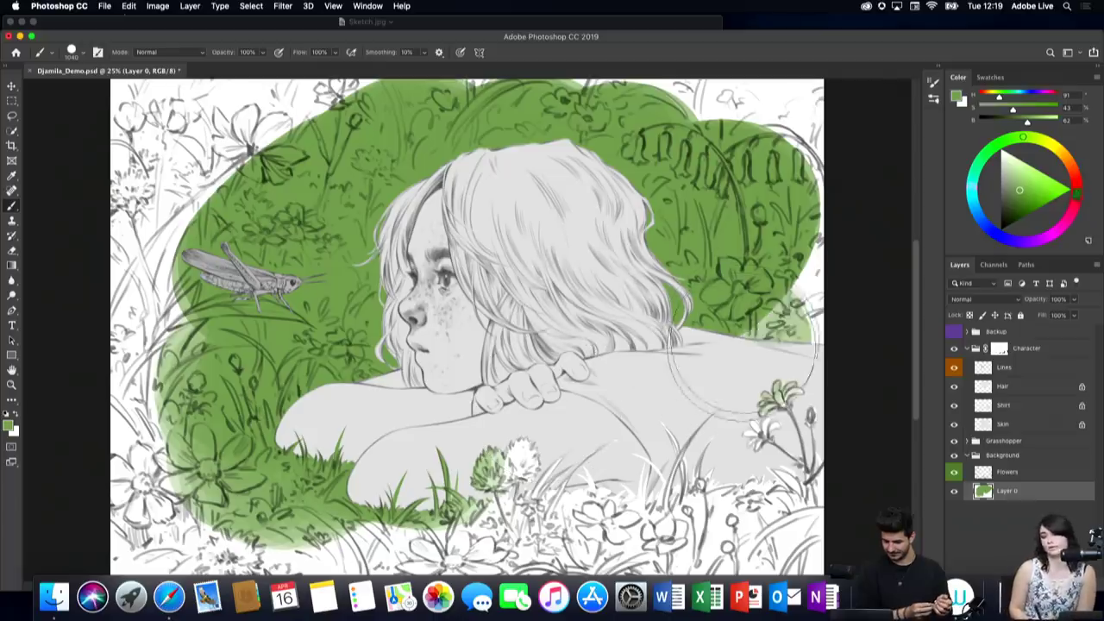
mouse_move(776, 328)
mouse_down()
mouse_move(798, 358)
mouse_move(811, 259)
mouse_up()
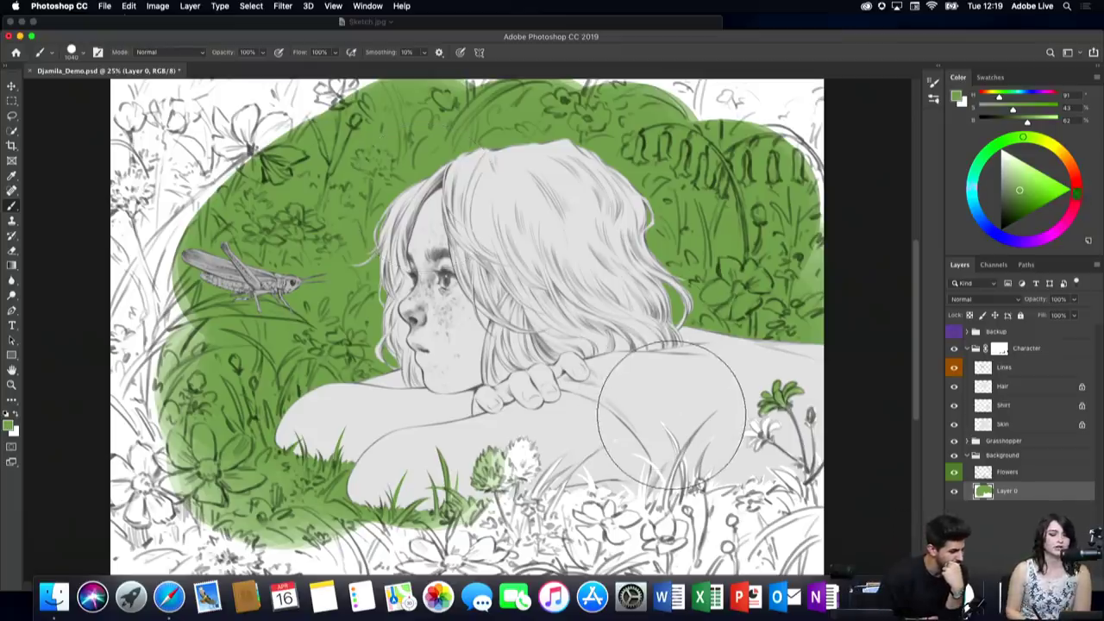
mouse_move(625, 487)
mouse_down()
mouse_move(685, 425)
mouse_move(460, 453)
mouse_up()
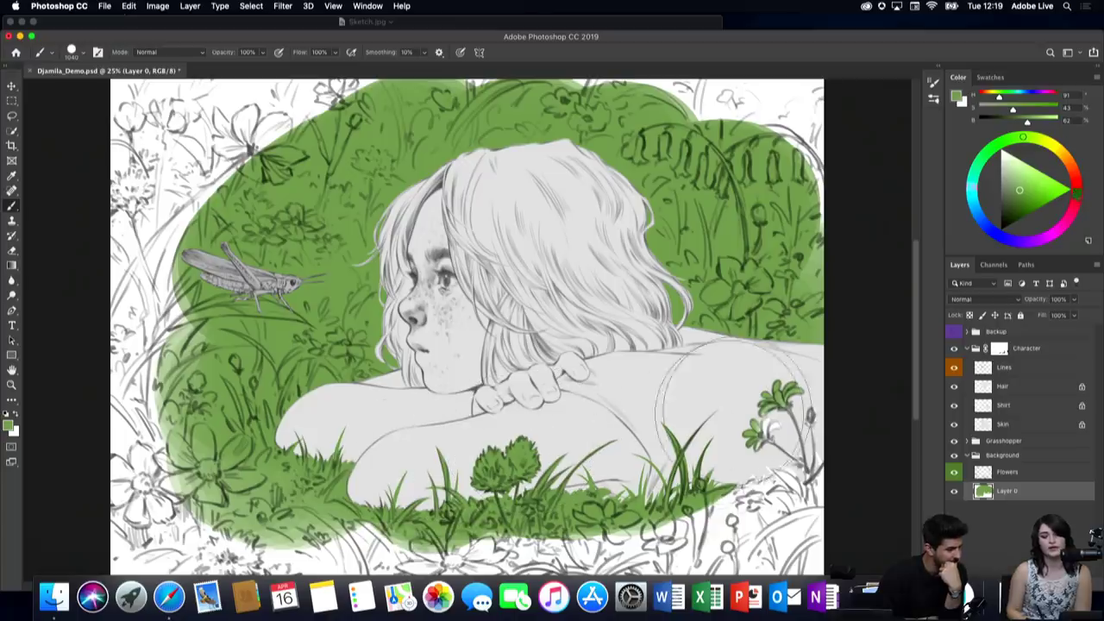
drag(741, 414, 776, 505)
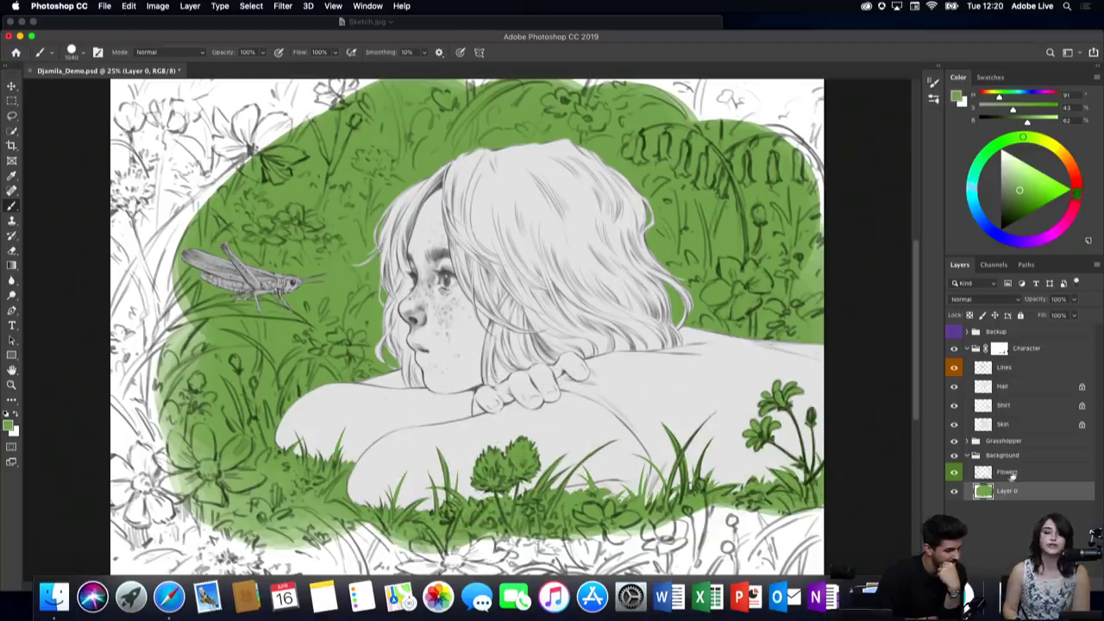
click(999, 350)
right_click(1001, 352)
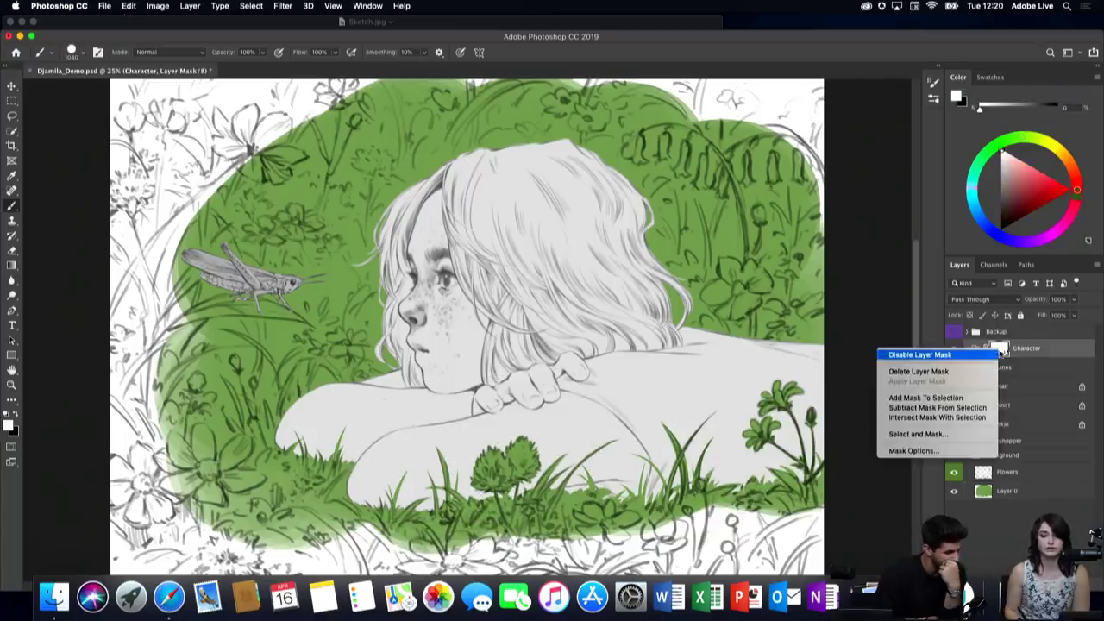
click(937, 358)
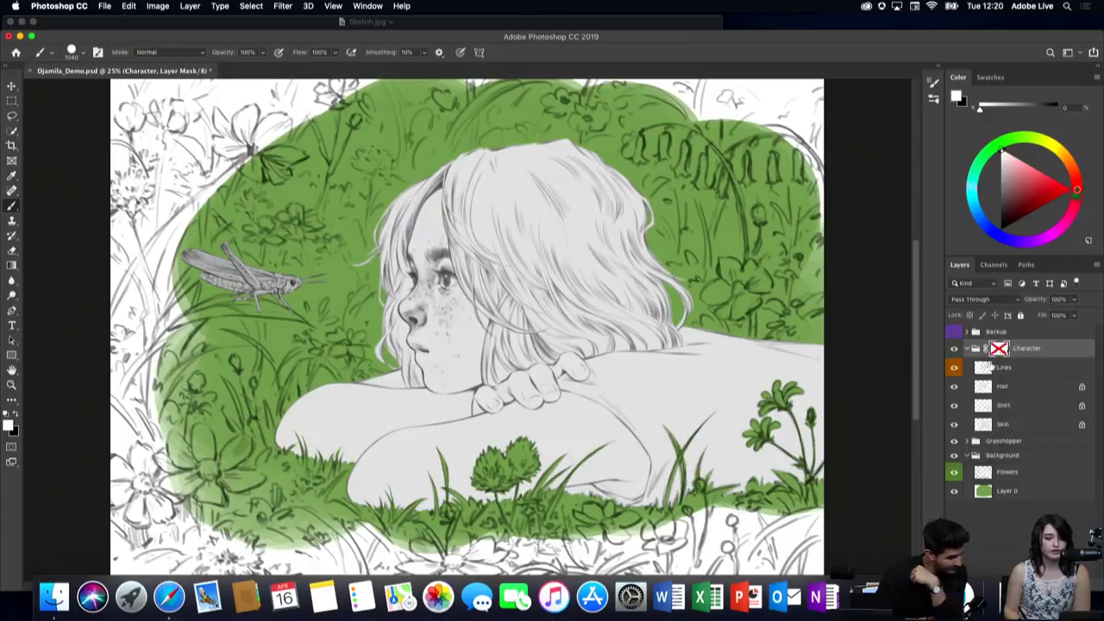
right_click(998, 348)
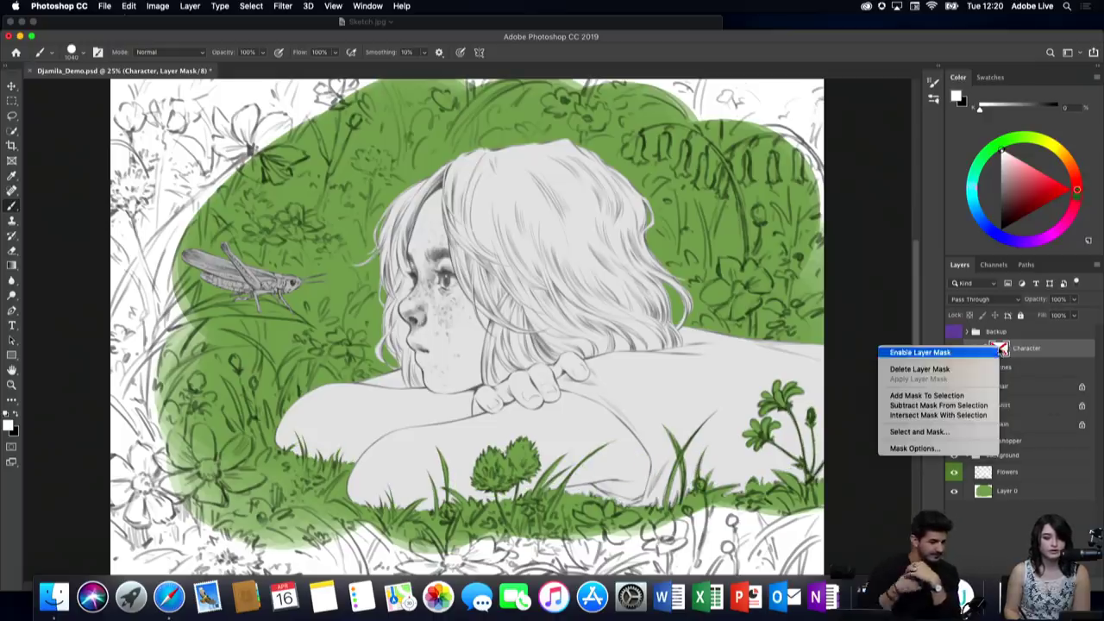
click(919, 352)
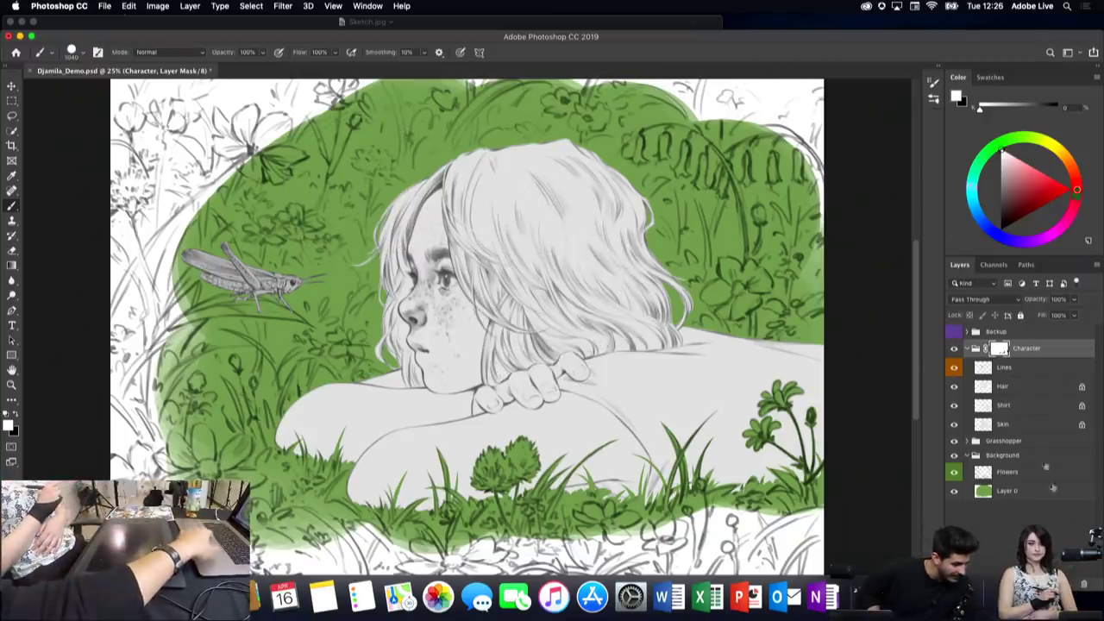
Step: Set the dock to auto-hide, move the Photoshop window up, and undo the last hair stroke
right_click(977, 589)
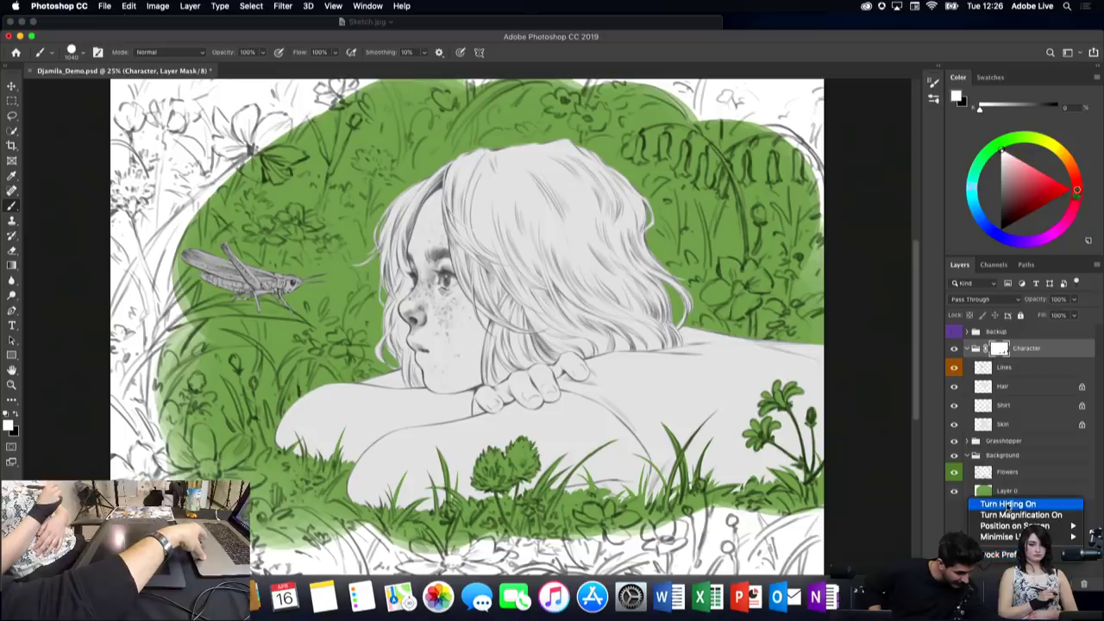
click(1006, 504)
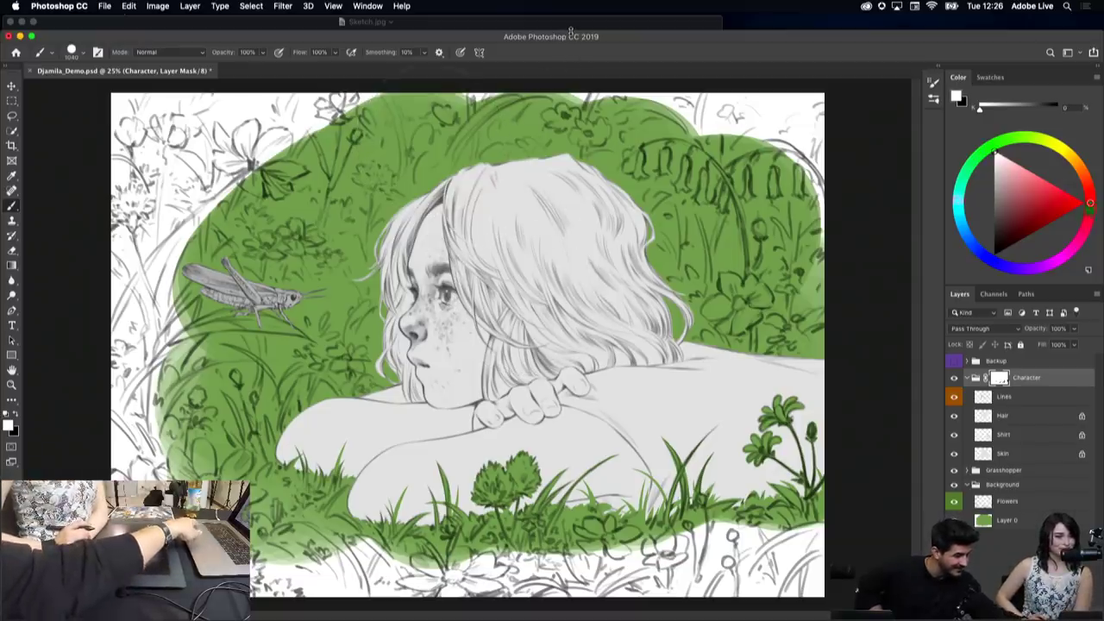
drag(570, 32, 570, 13)
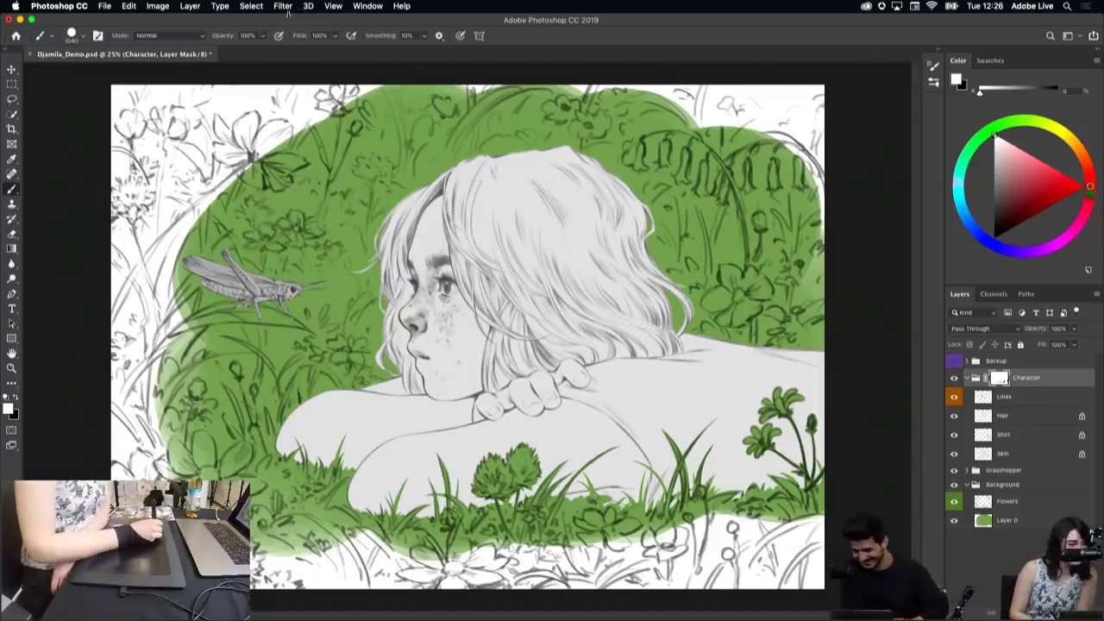
key(ctrl+z)
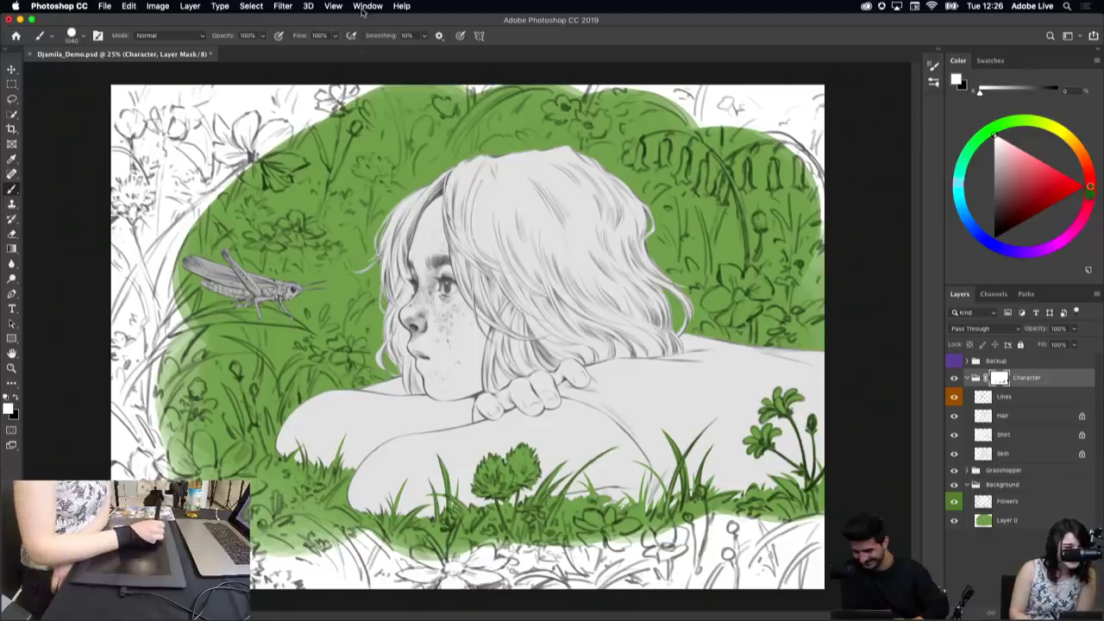
click(366, 6)
mouse_move(379, 20)
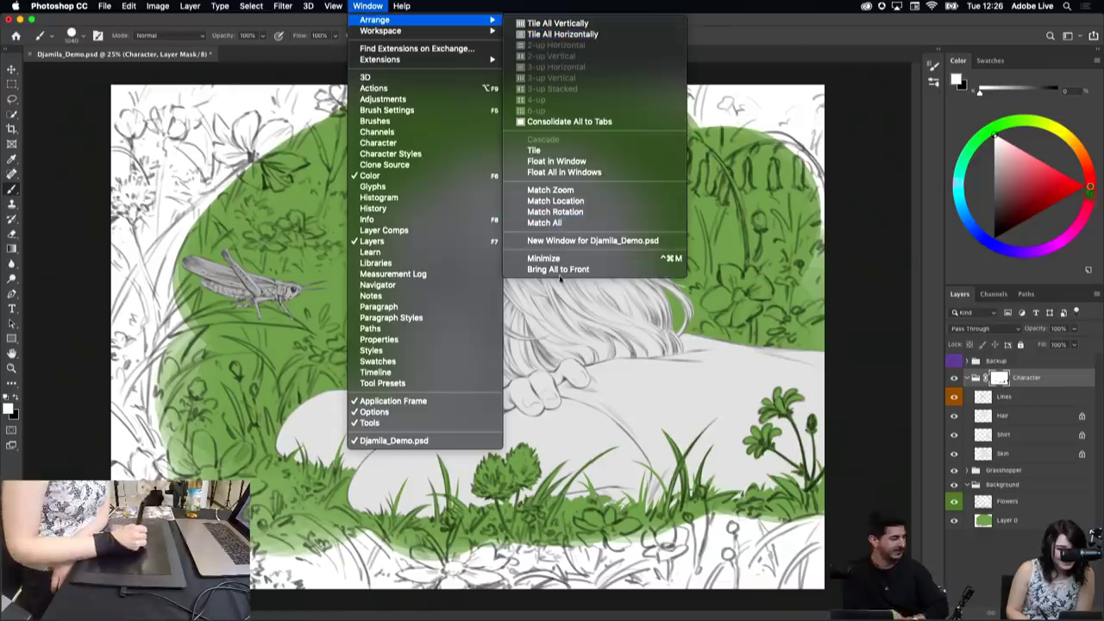
Step: Open a New Window of Djamila_Demo.psd and arrange both views 2-up Vertical
click(560, 241)
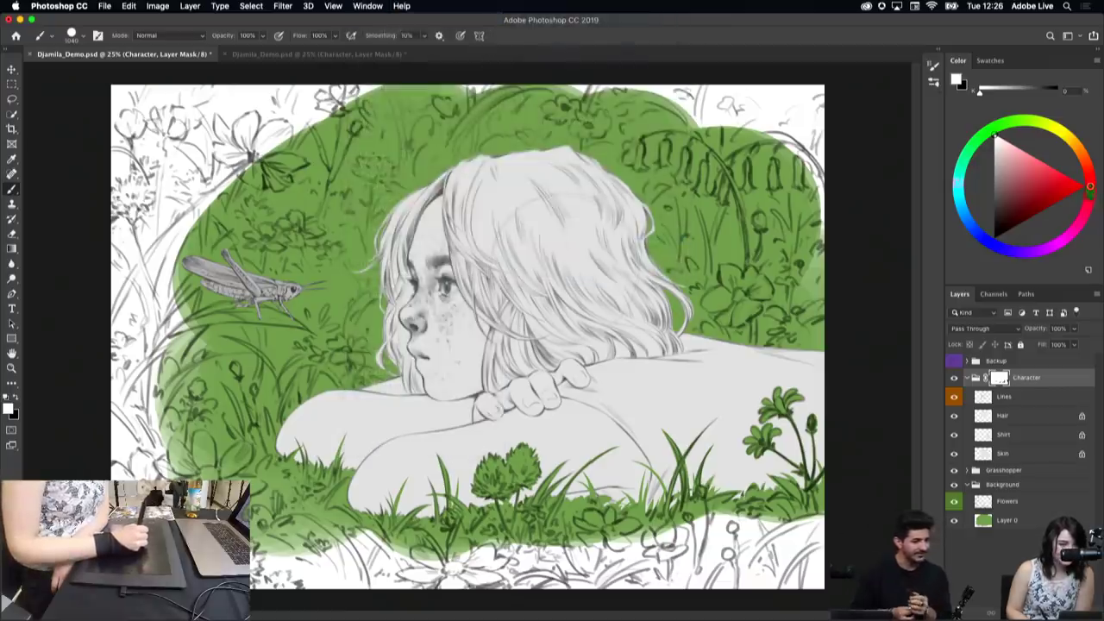
click(368, 7)
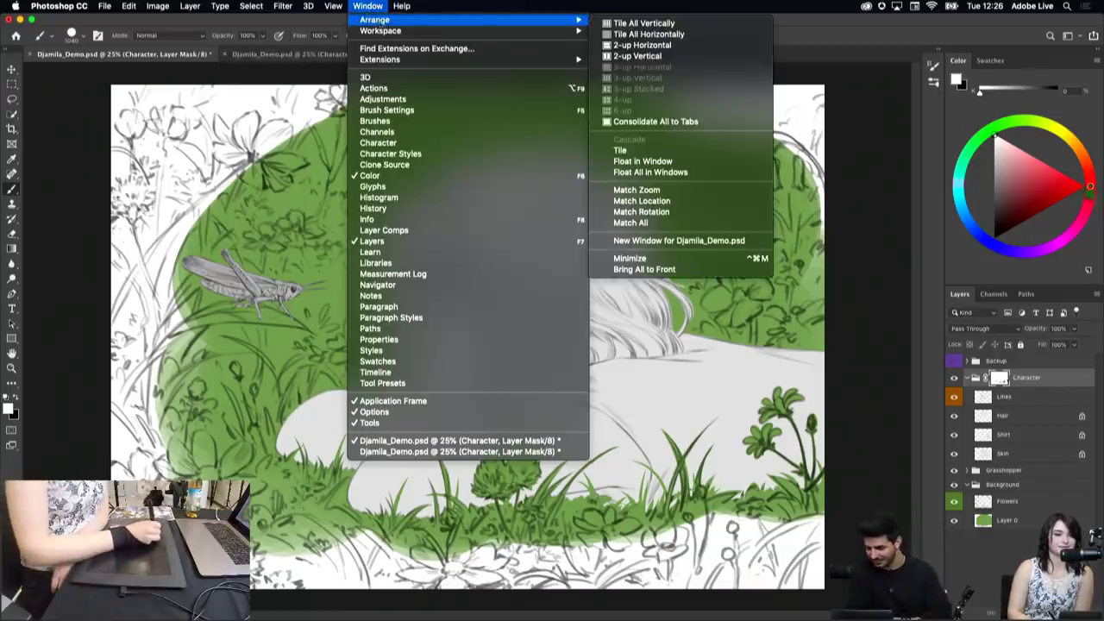
click(638, 56)
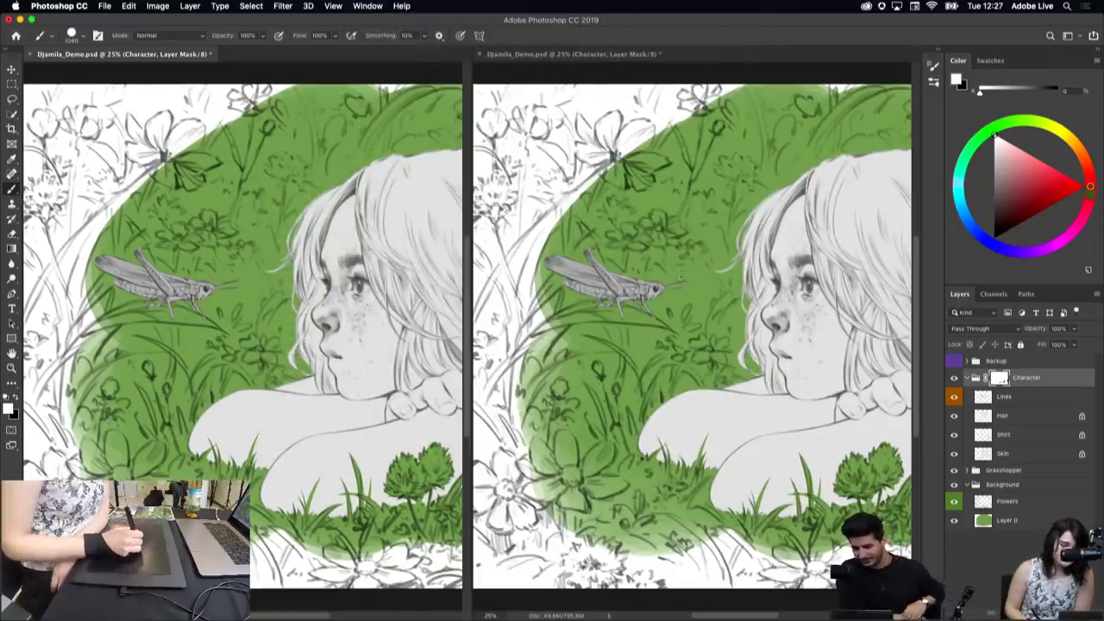
click(366, 7)
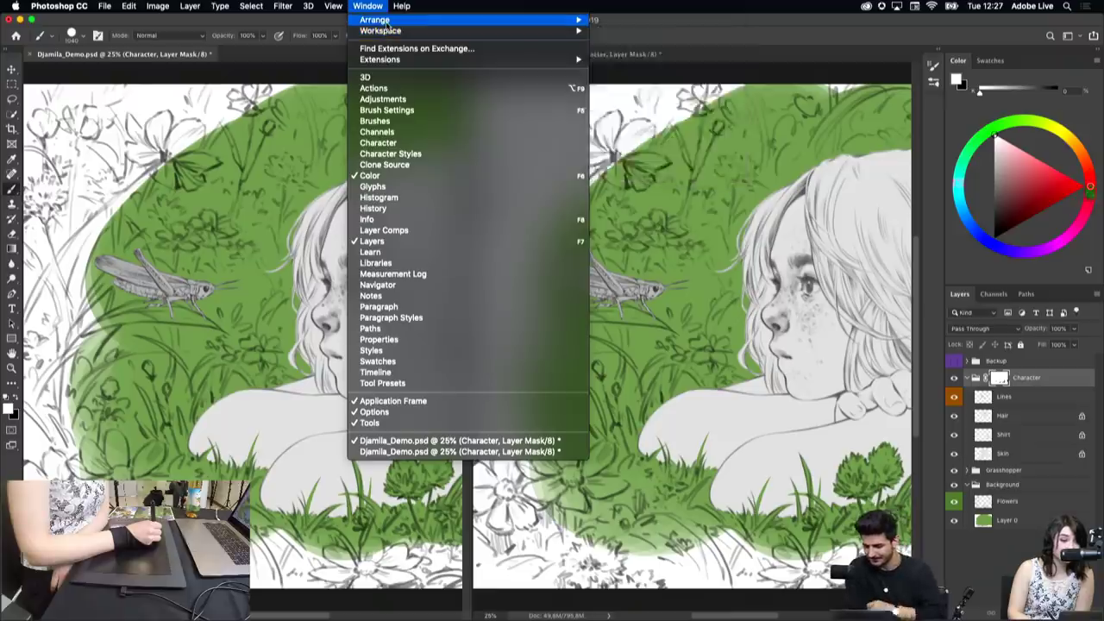
mouse_move(375, 20)
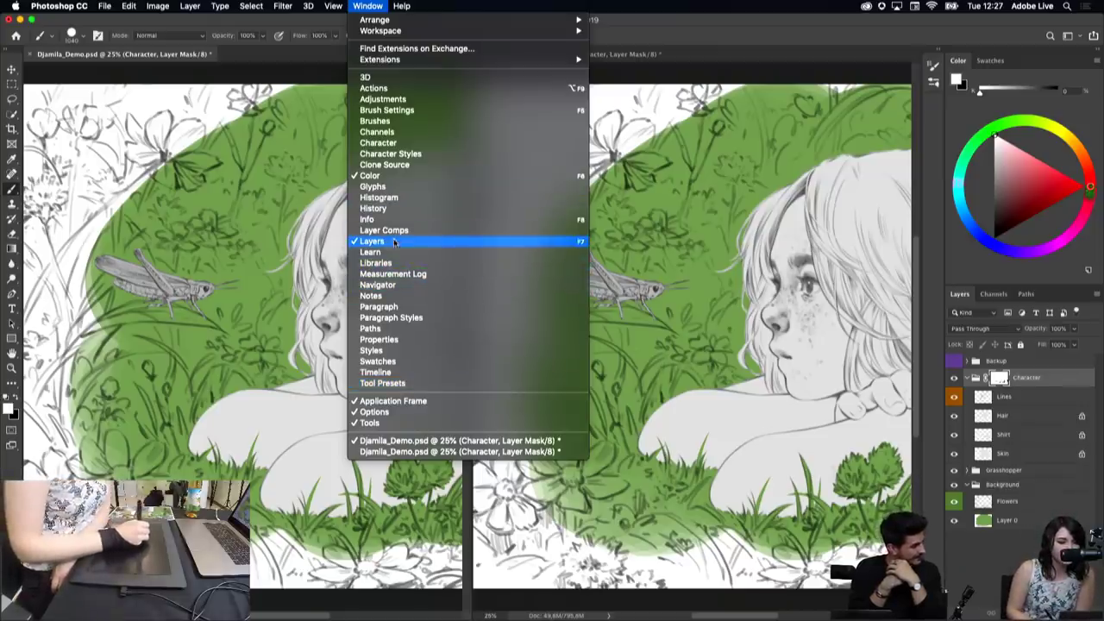
Step: Dock the Navigator panel above the Color wheel and resize the Navigator, Color and Layers panels
click(389, 285)
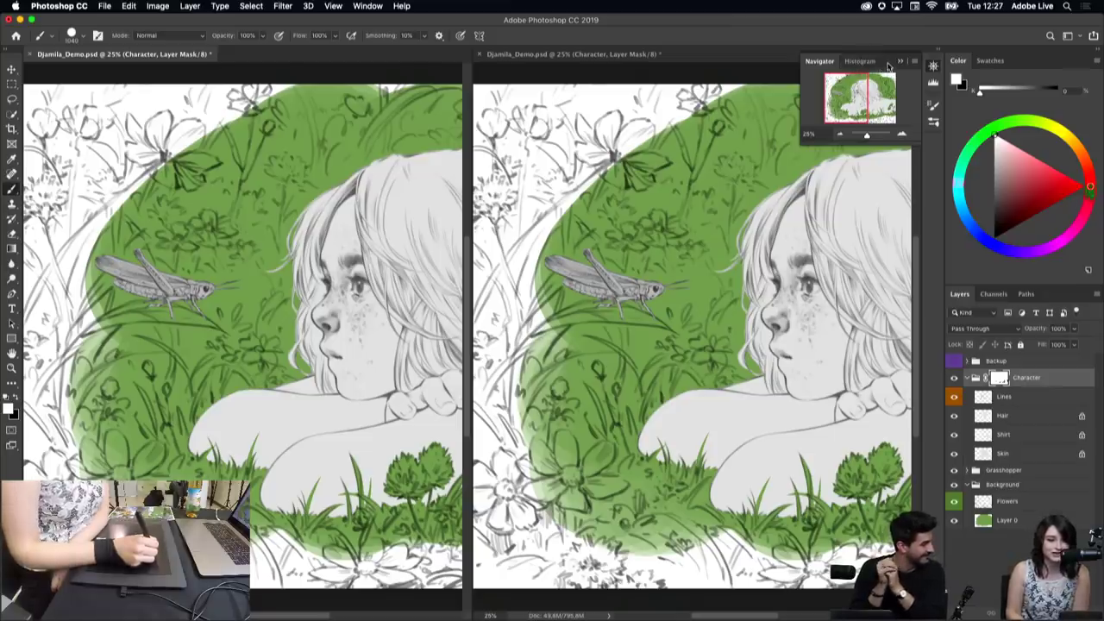
mouse_move(888, 67)
mouse_down()
mouse_move(1039, 60)
mouse_move(1050, 177)
mouse_up()
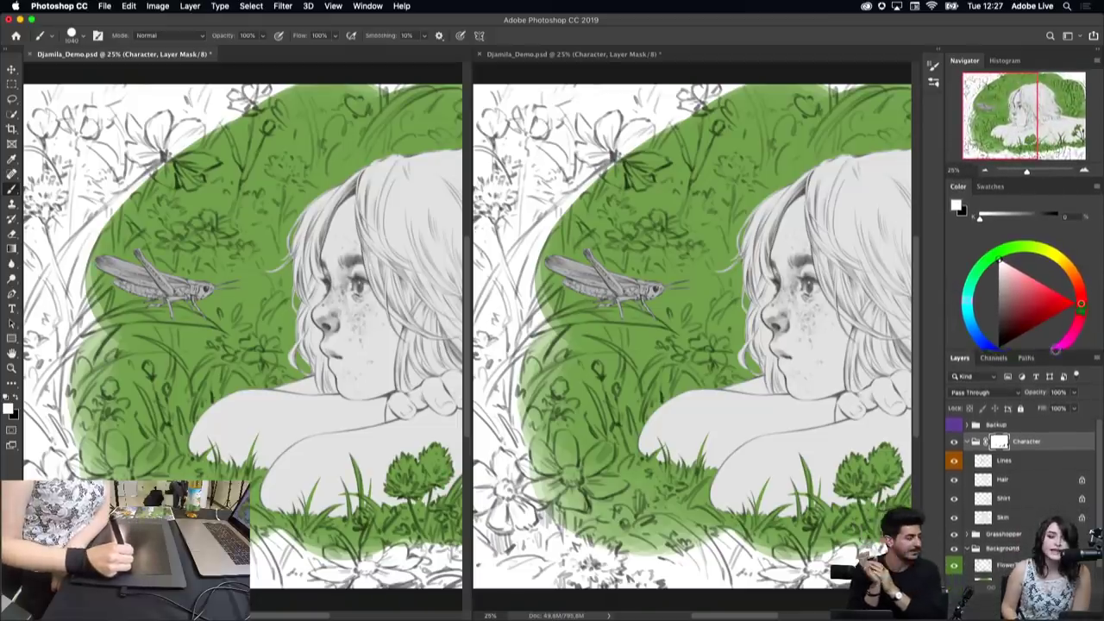
drag(1055, 376, 1052, 356)
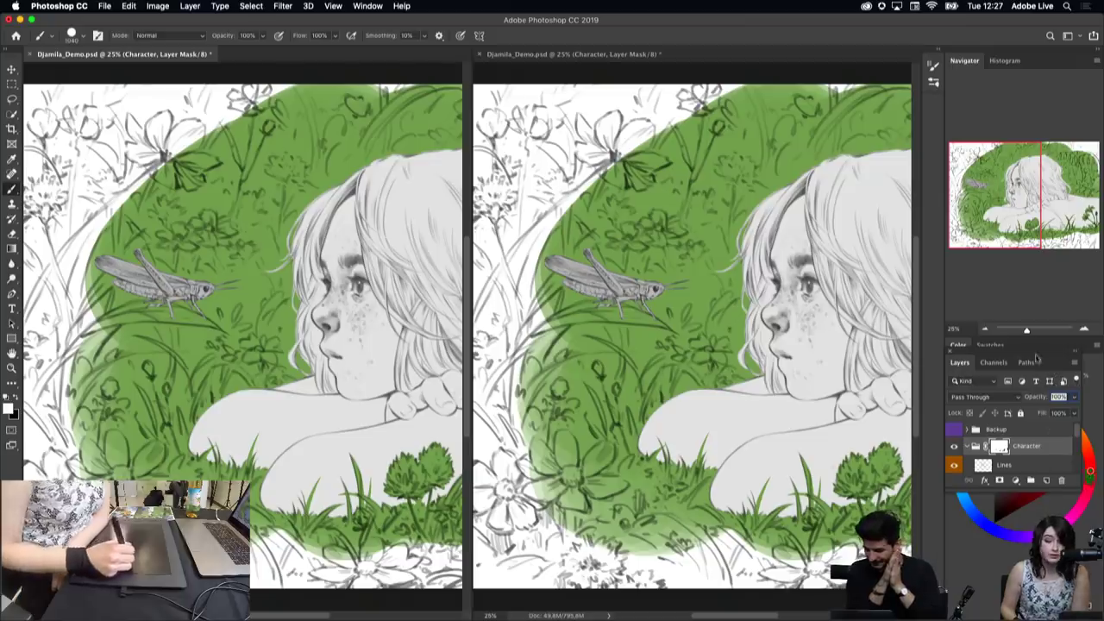
drag(1046, 355, 1046, 595)
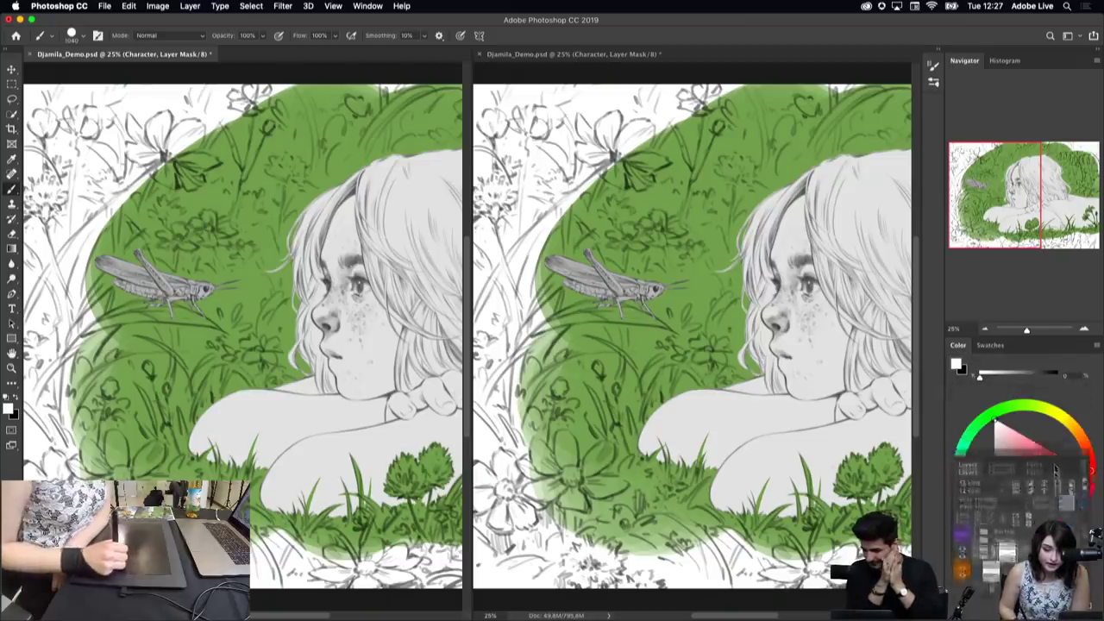
drag(1026, 337, 1026, 270)
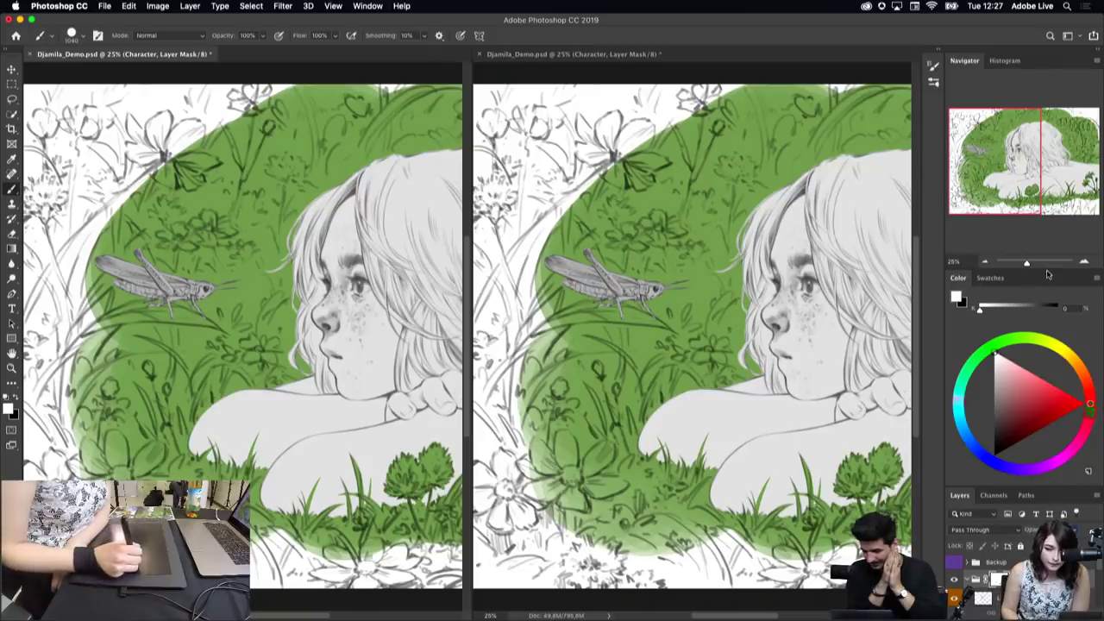
drag(1047, 268, 1047, 208)
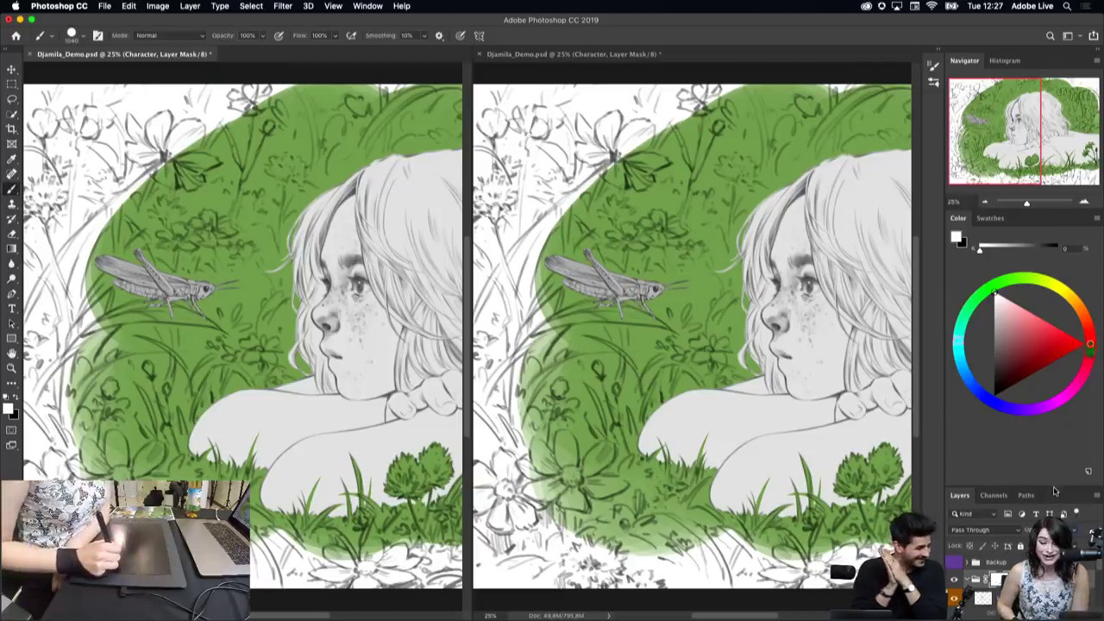
drag(1052, 485, 1048, 372)
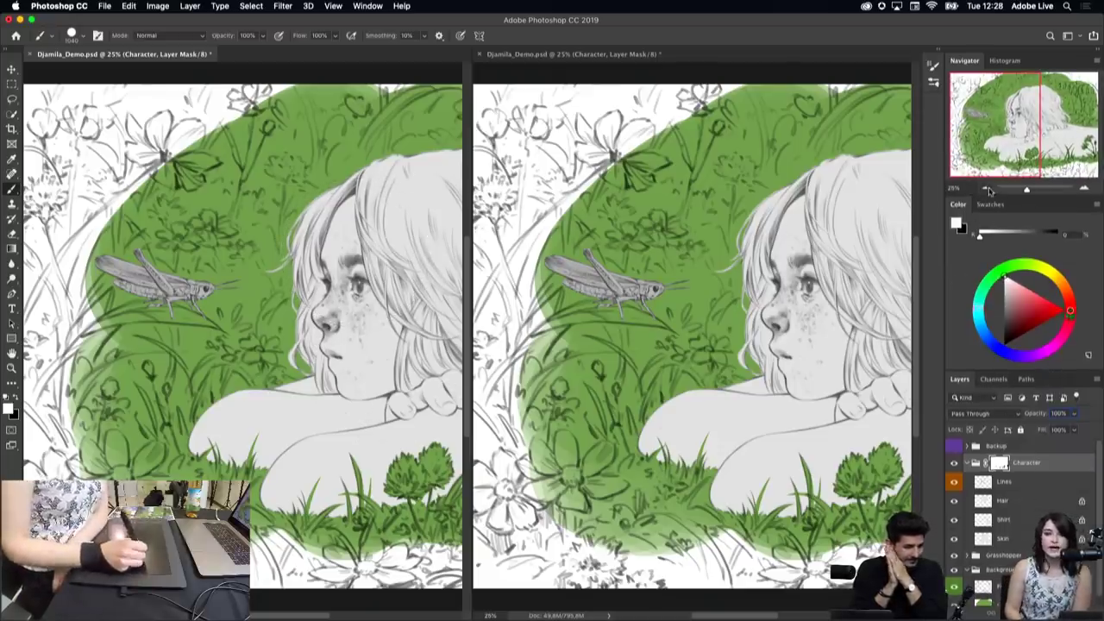
Step: Zoom both views out to show the whole image and widen the right pane
click(987, 189)
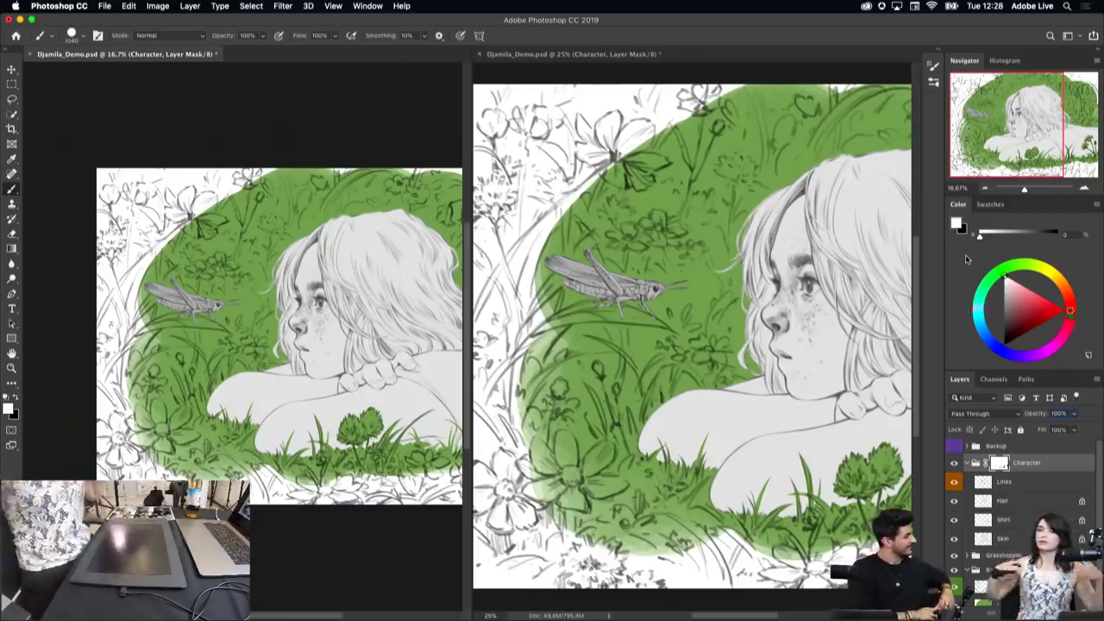
click(513, 133)
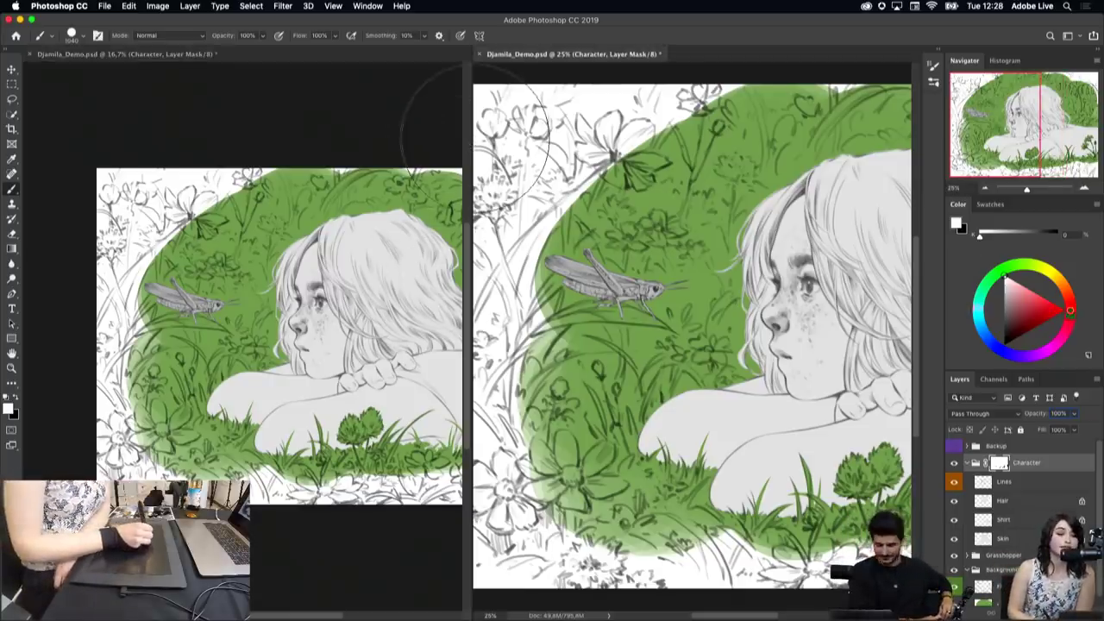
drag(472, 138, 308, 142)
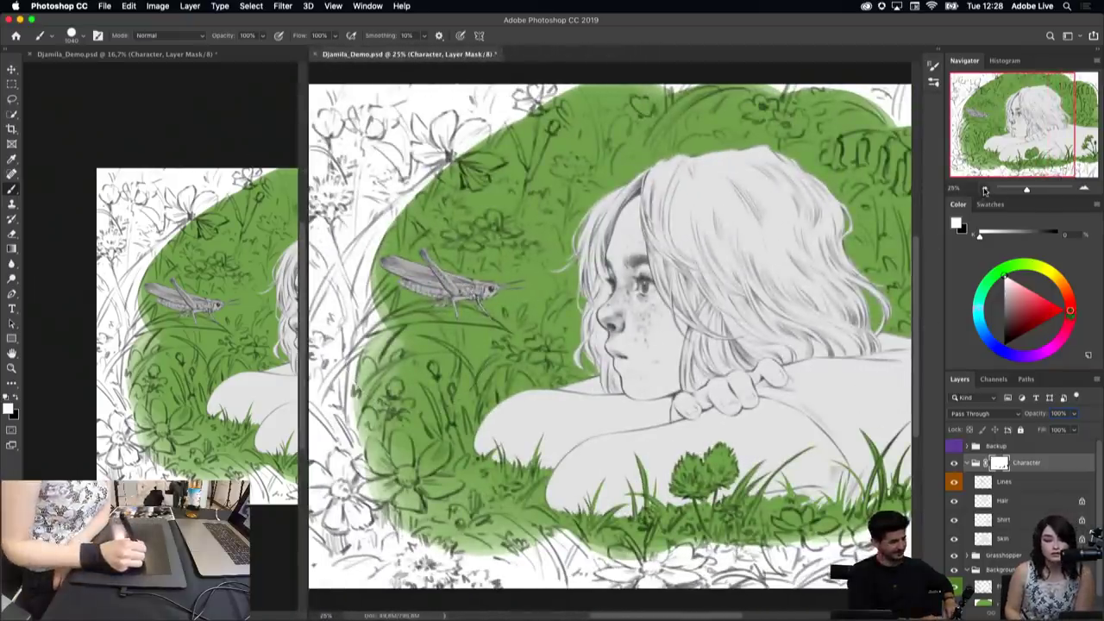
click(985, 189)
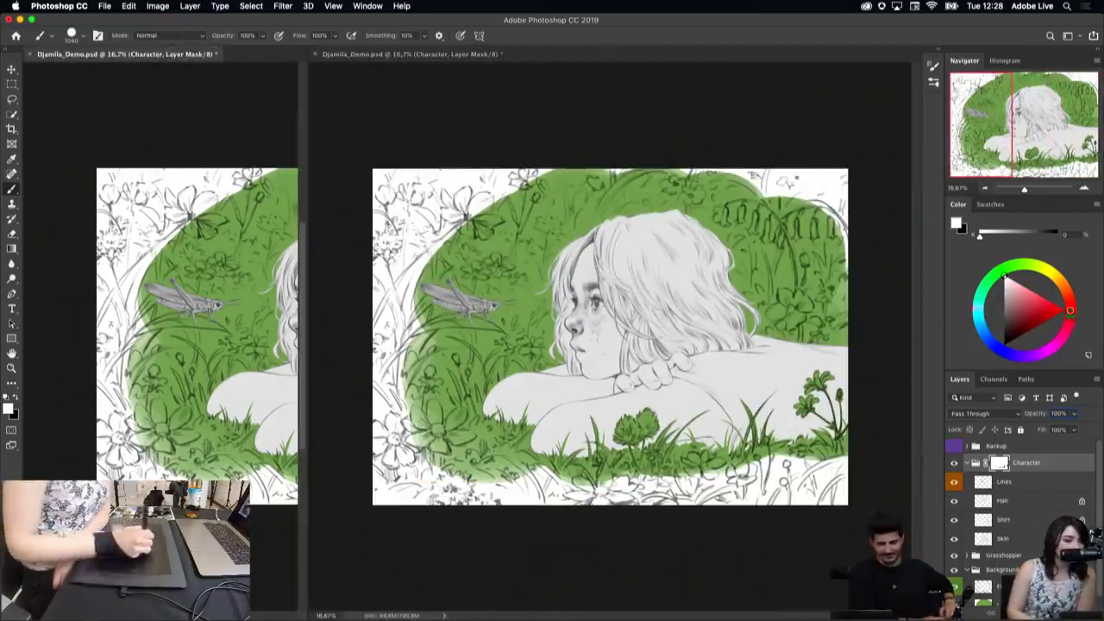
click(125, 53)
click(985, 190)
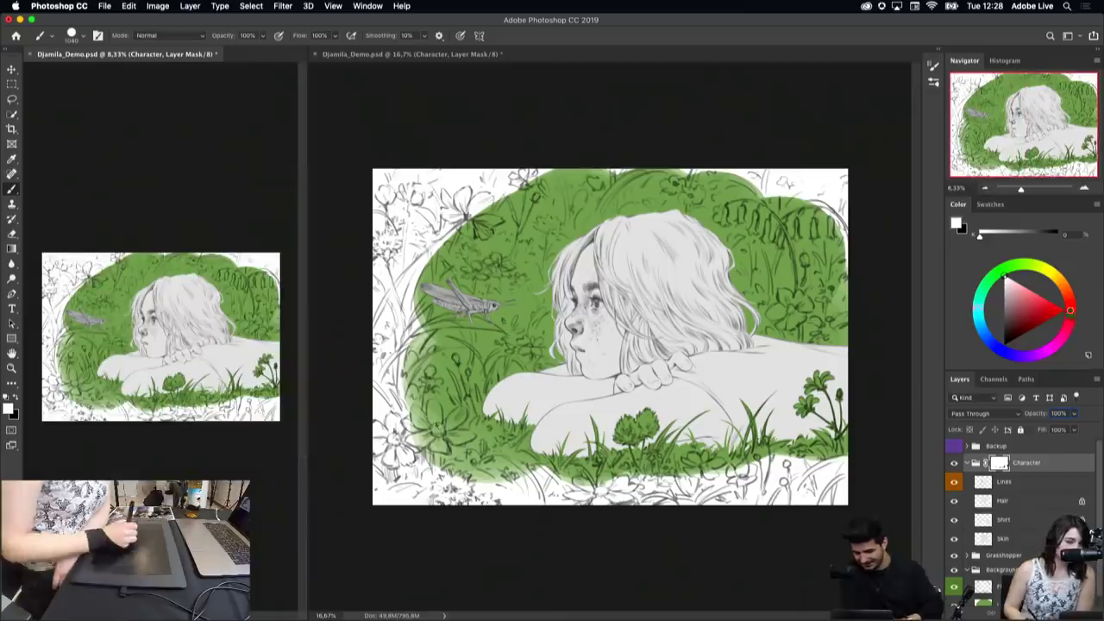
drag(307, 305, 283, 312)
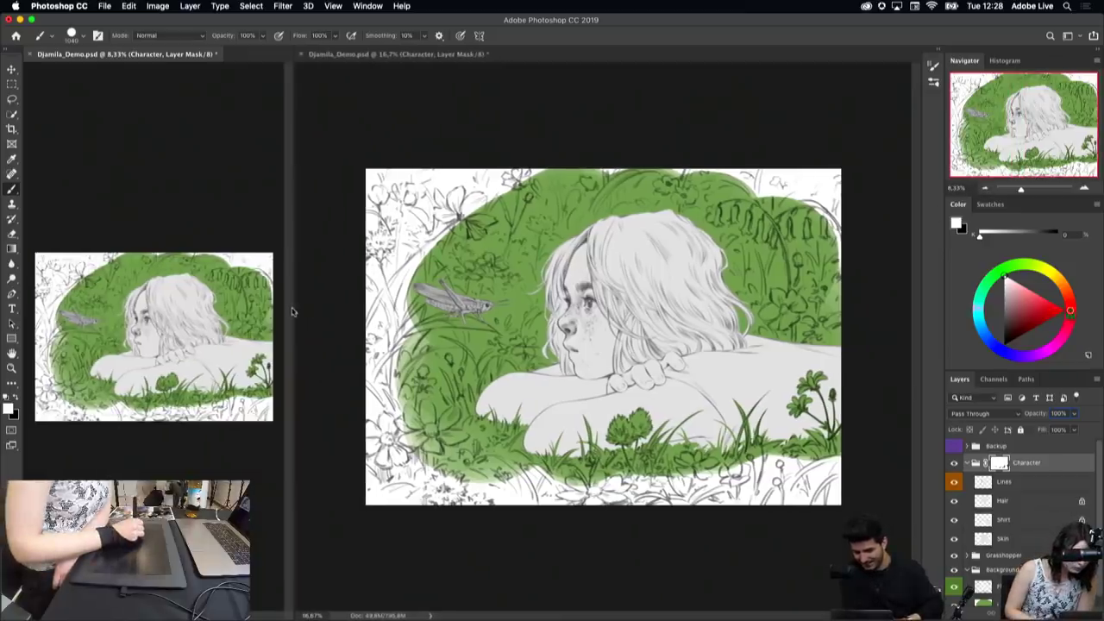
click(345, 53)
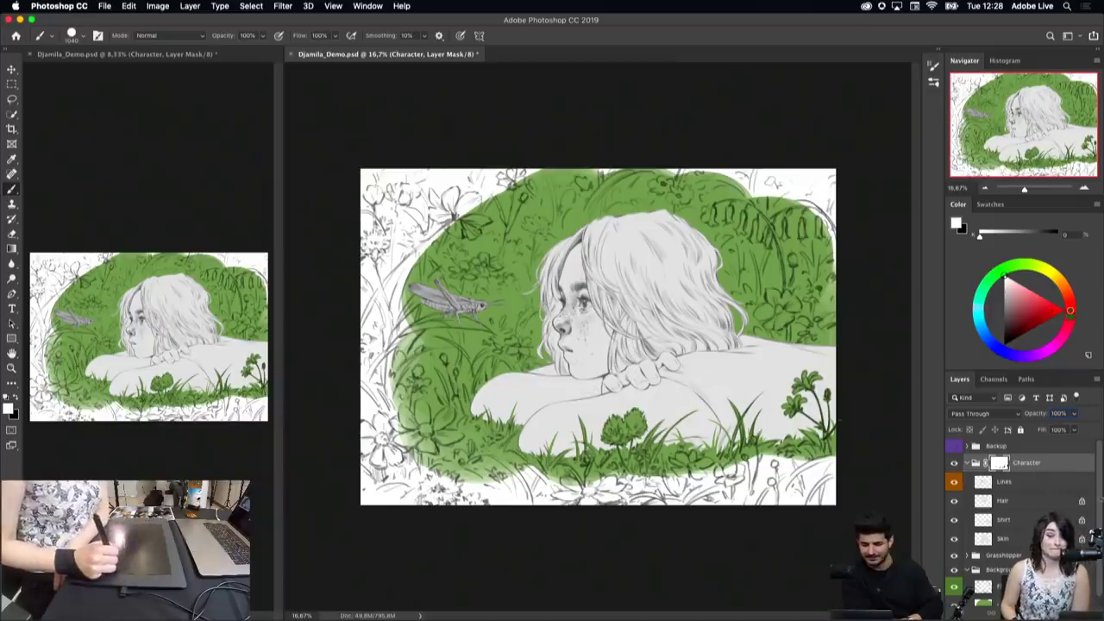
scroll(1098, 491, down, 1)
click(1005, 595)
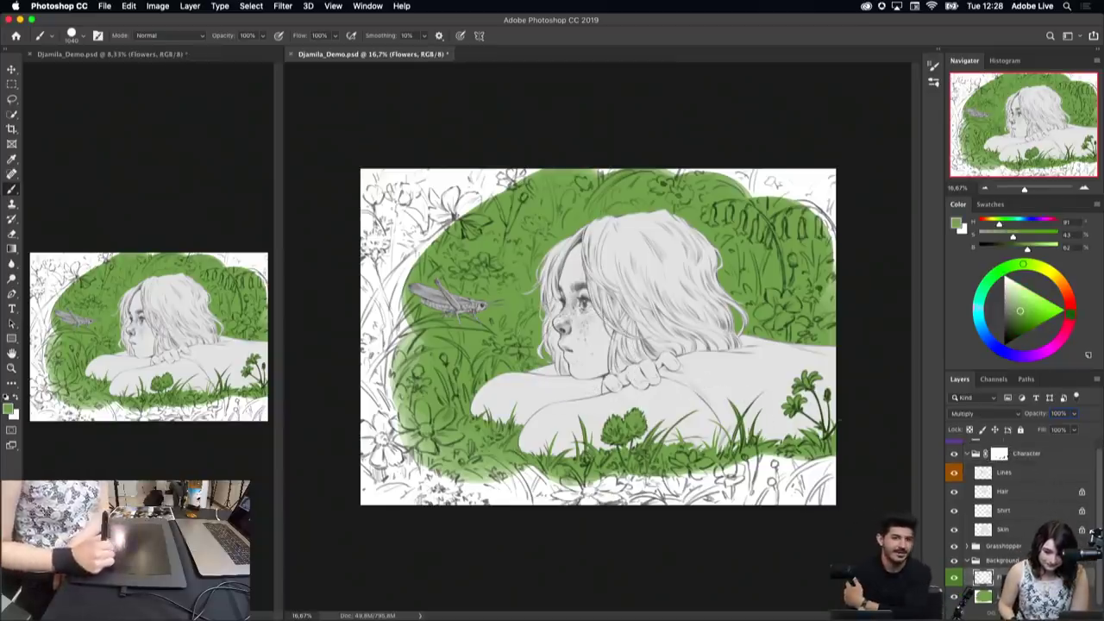
alt+click(655, 473)
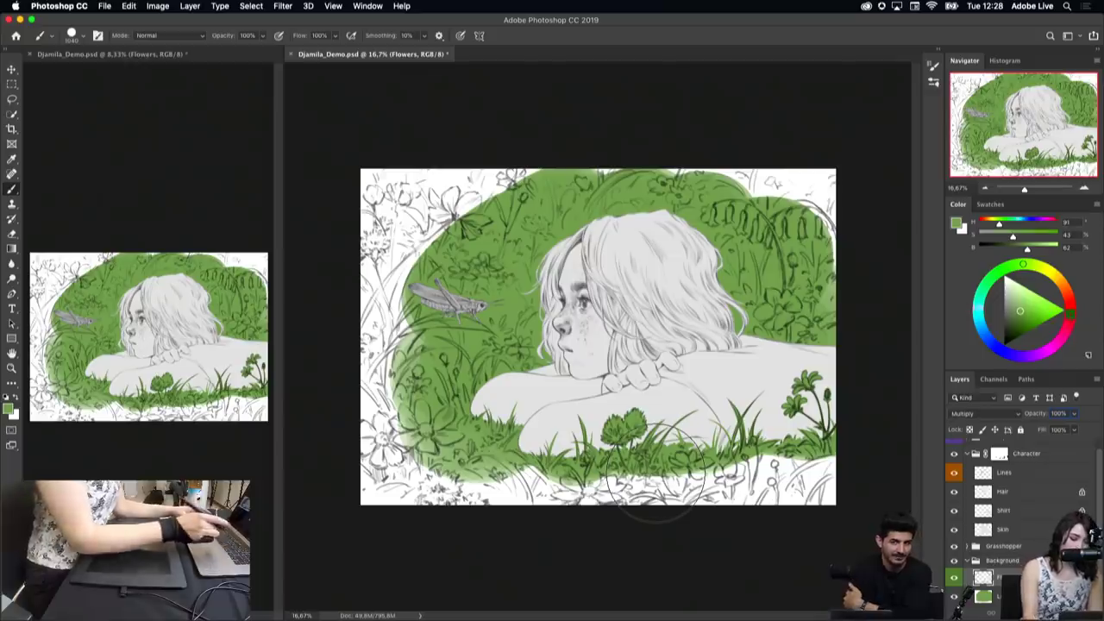
key(ctrl+u)
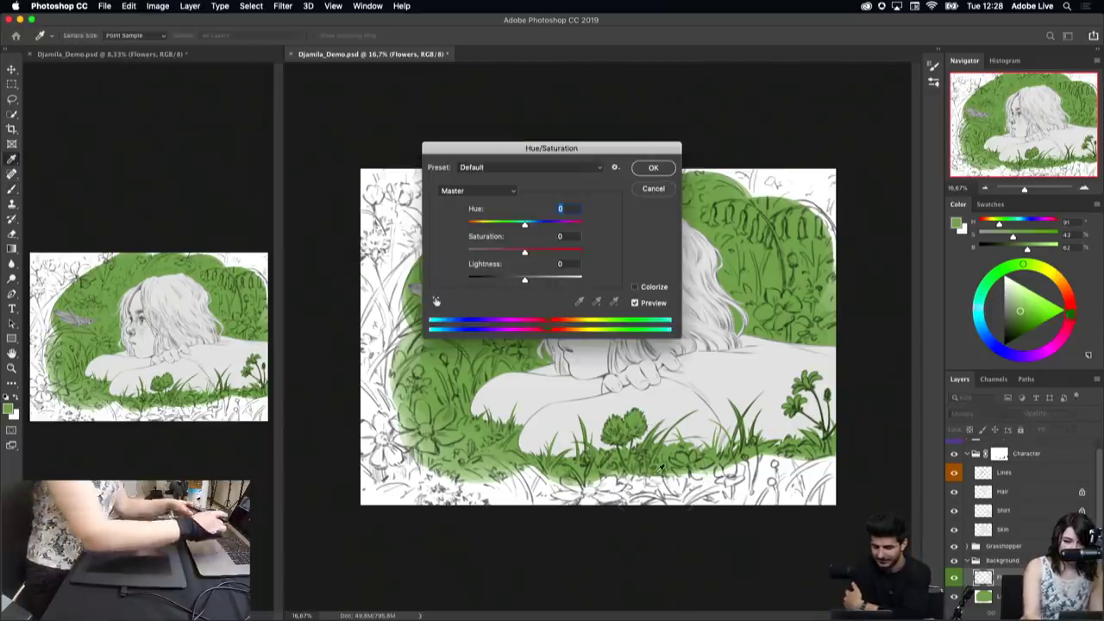
click(636, 287)
drag(539, 156, 764, 112)
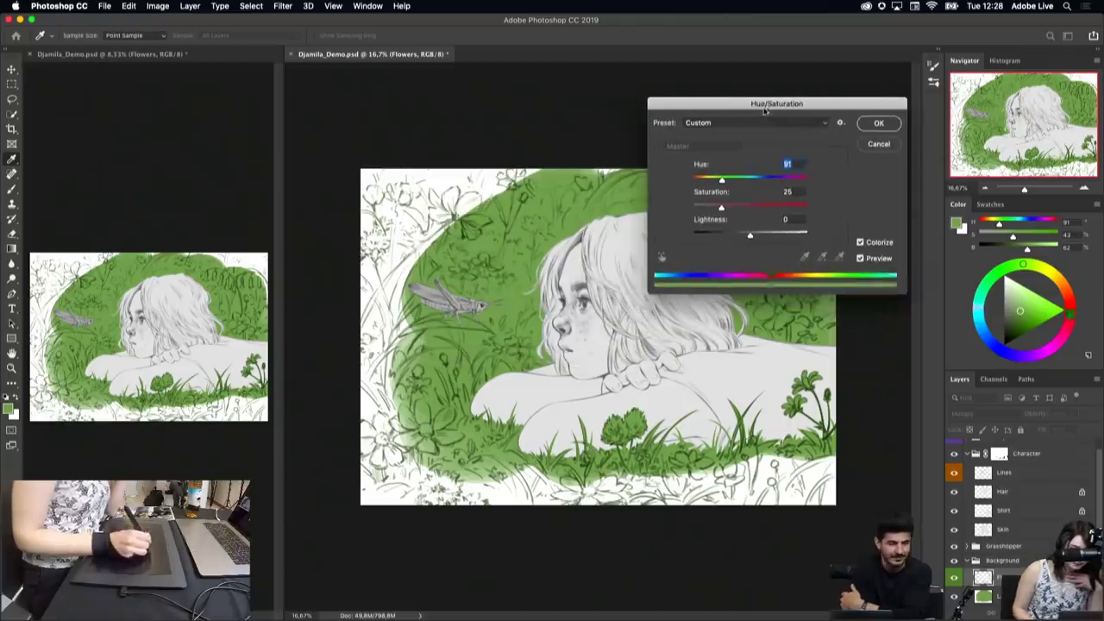
click(756, 238)
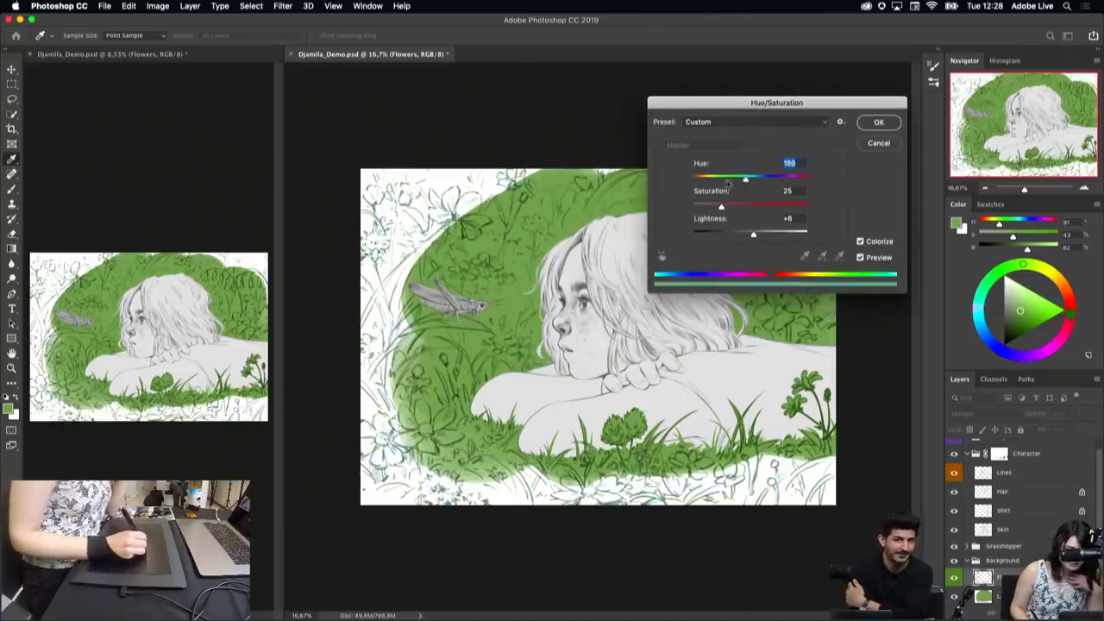
drag(766, 183, 731, 182)
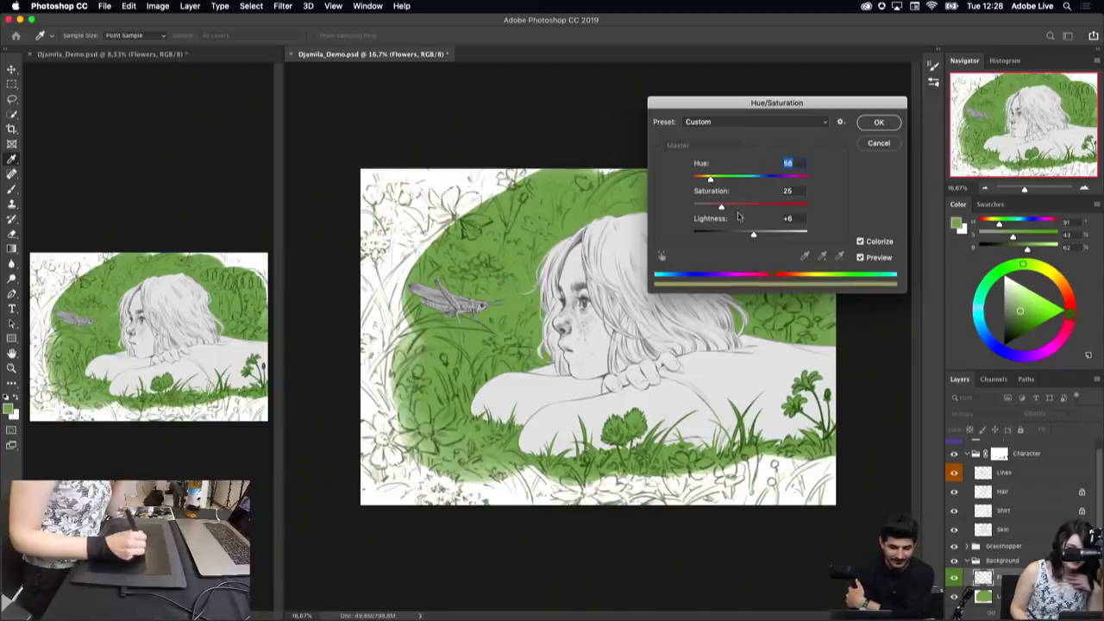
drag(724, 210, 740, 208)
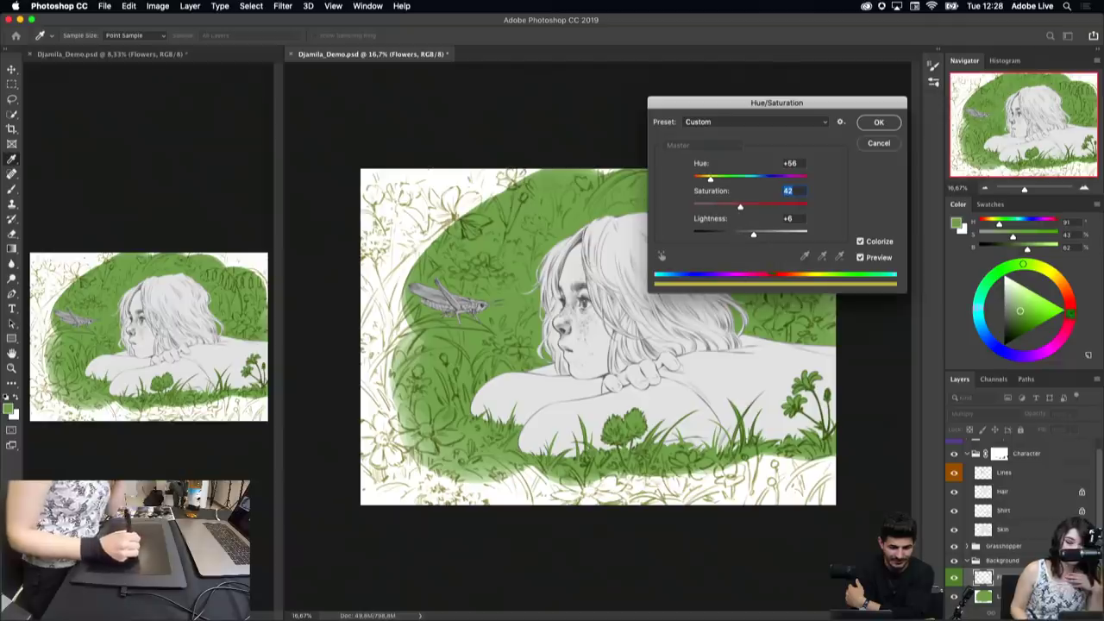
click(876, 122)
key(b)
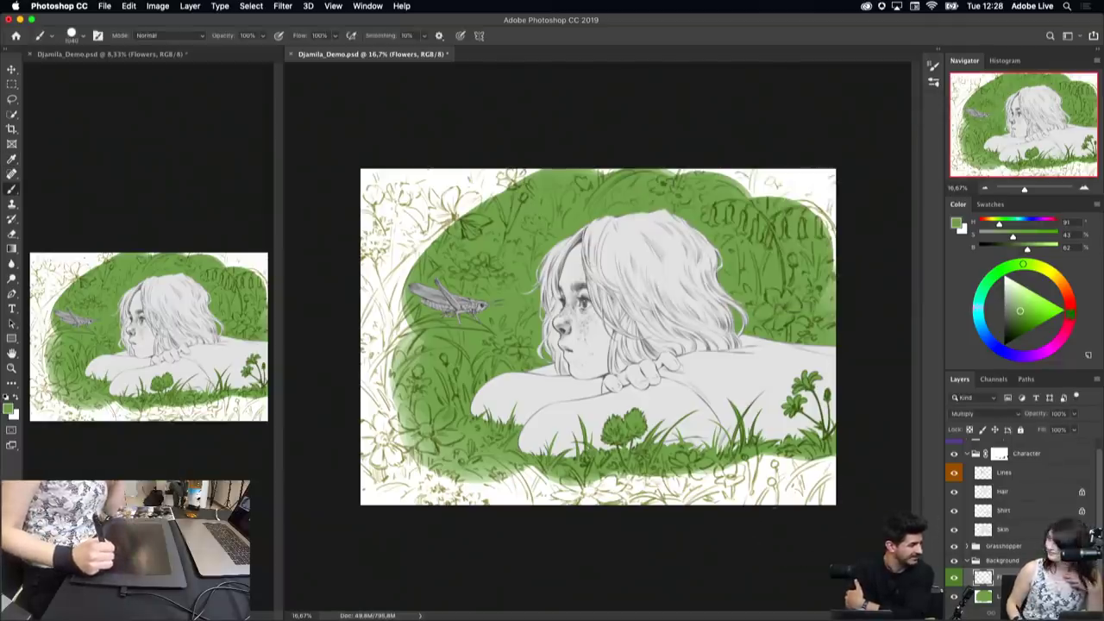
Step: Colorize the Hair layer orange with Hue +36, Saturation +45 and Lightness -36
click(1000, 595)
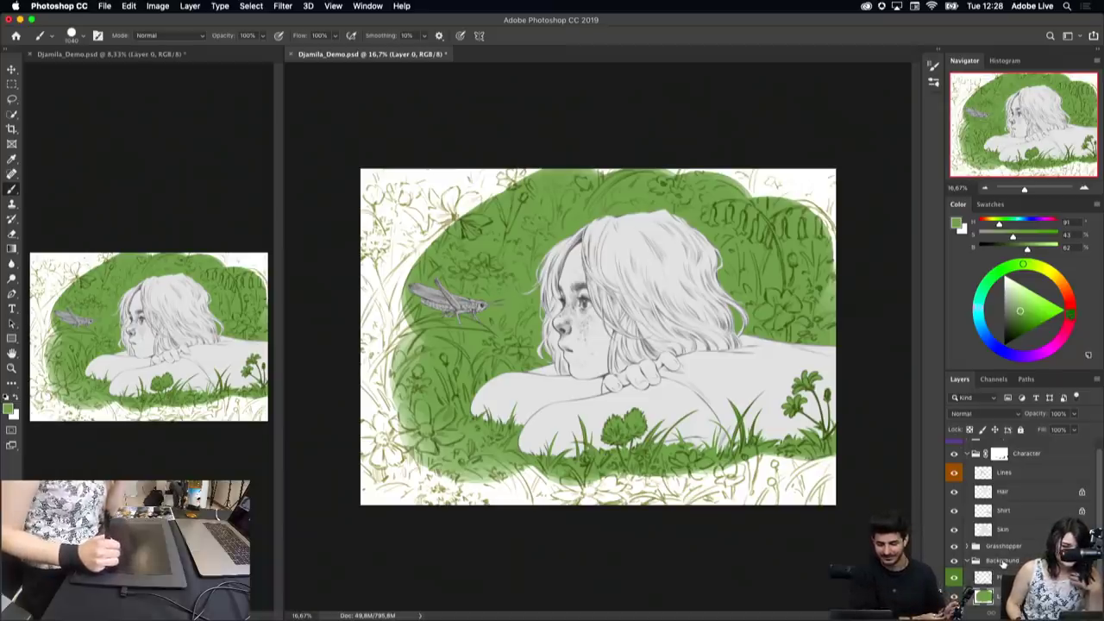
click(1015, 486)
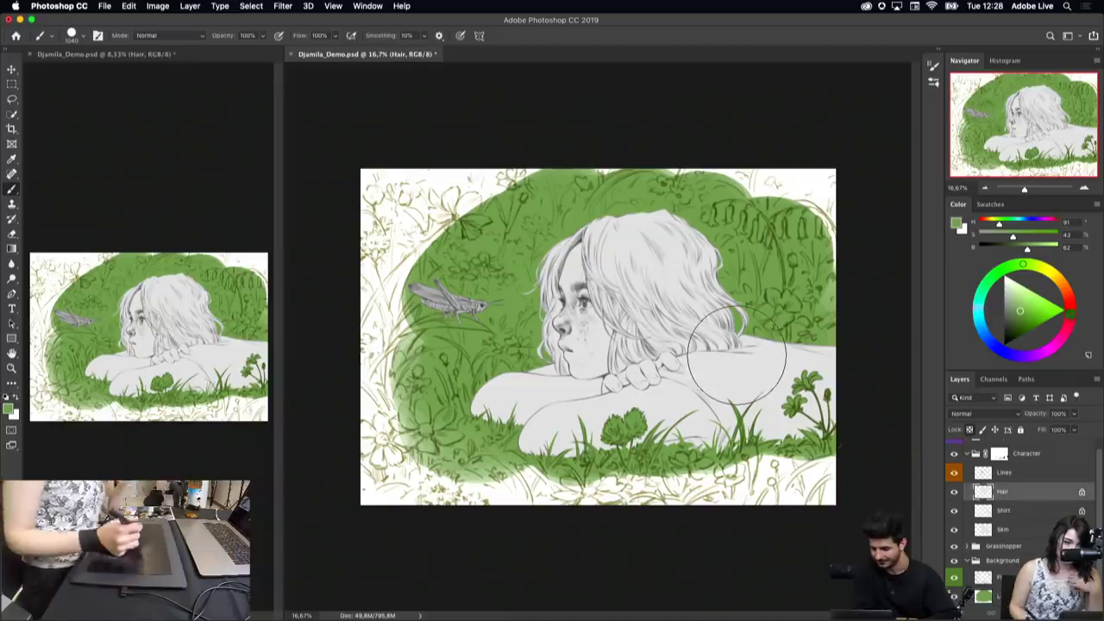
key(ctrl+u)
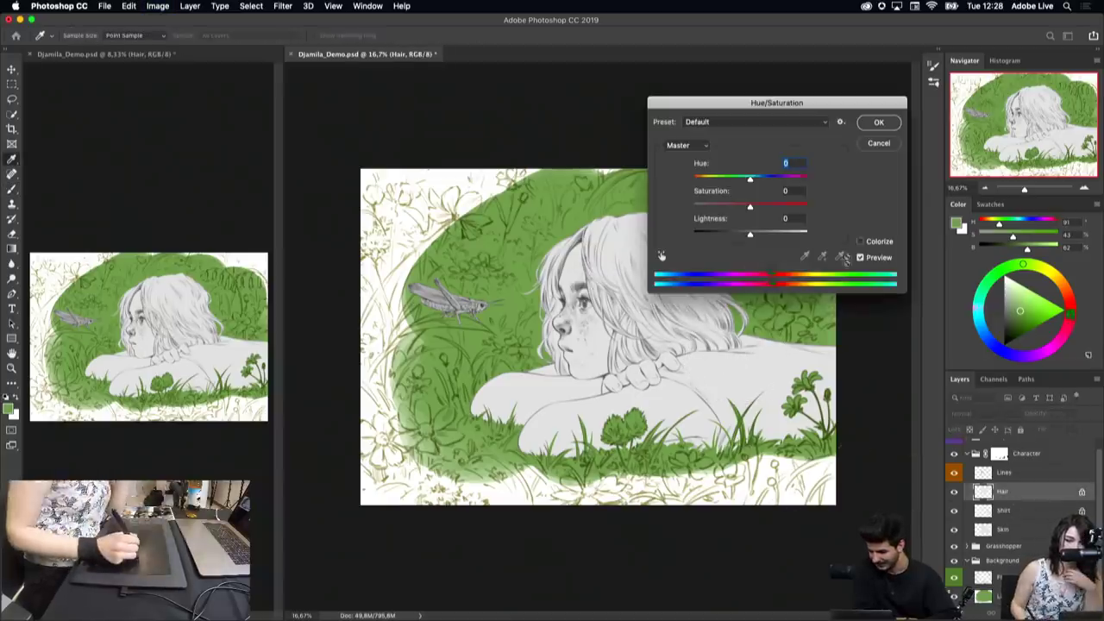
click(862, 242)
drag(749, 235, 737, 234)
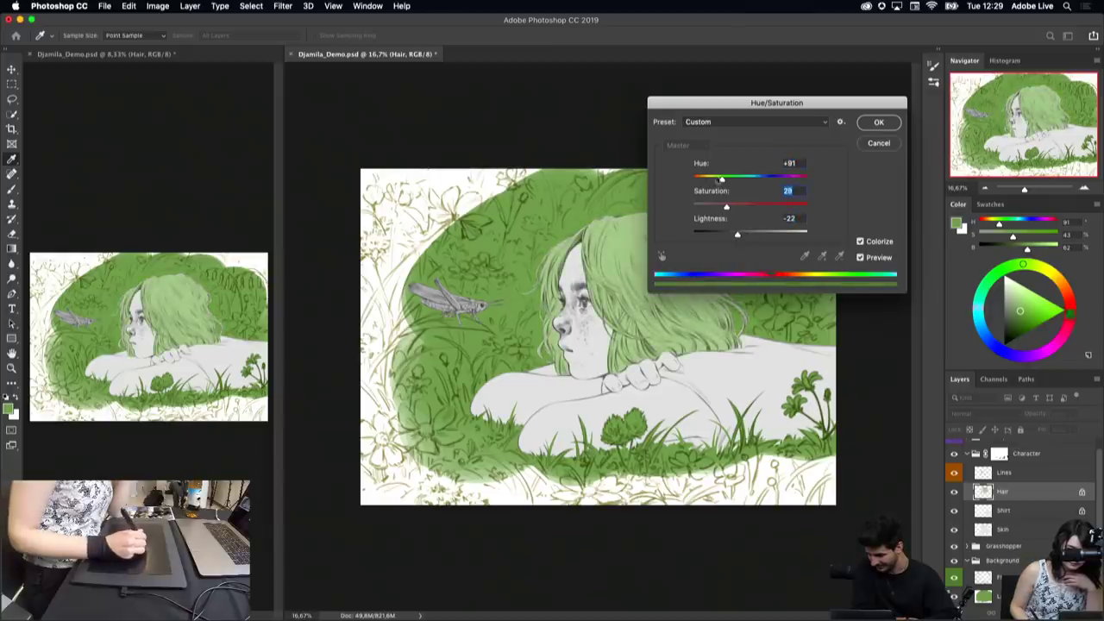
drag(706, 179, 704, 179)
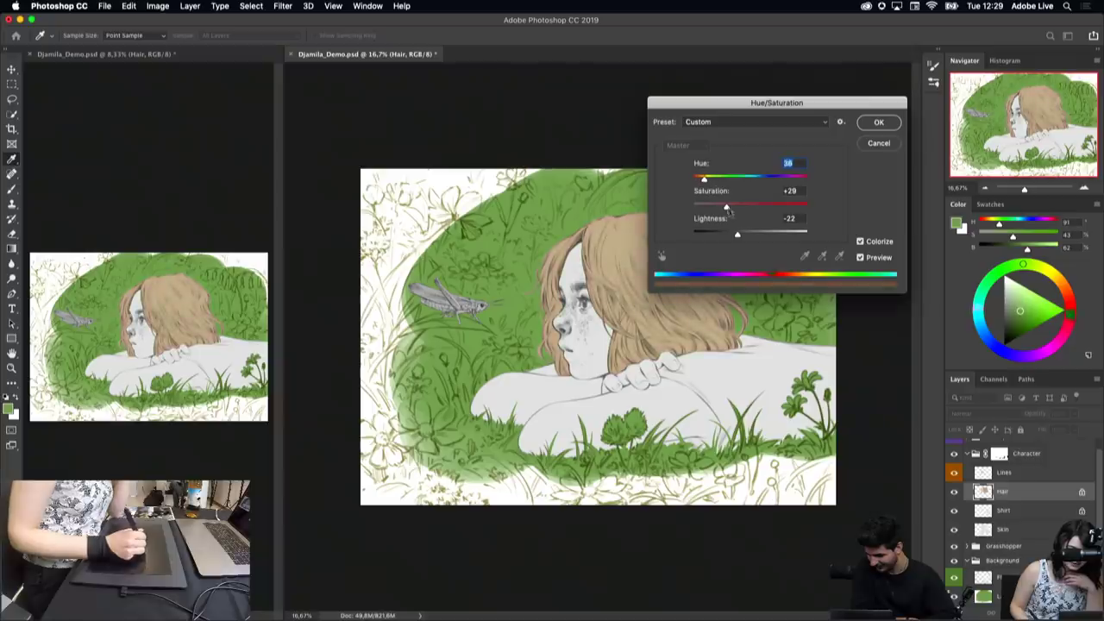
drag(737, 235, 740, 207)
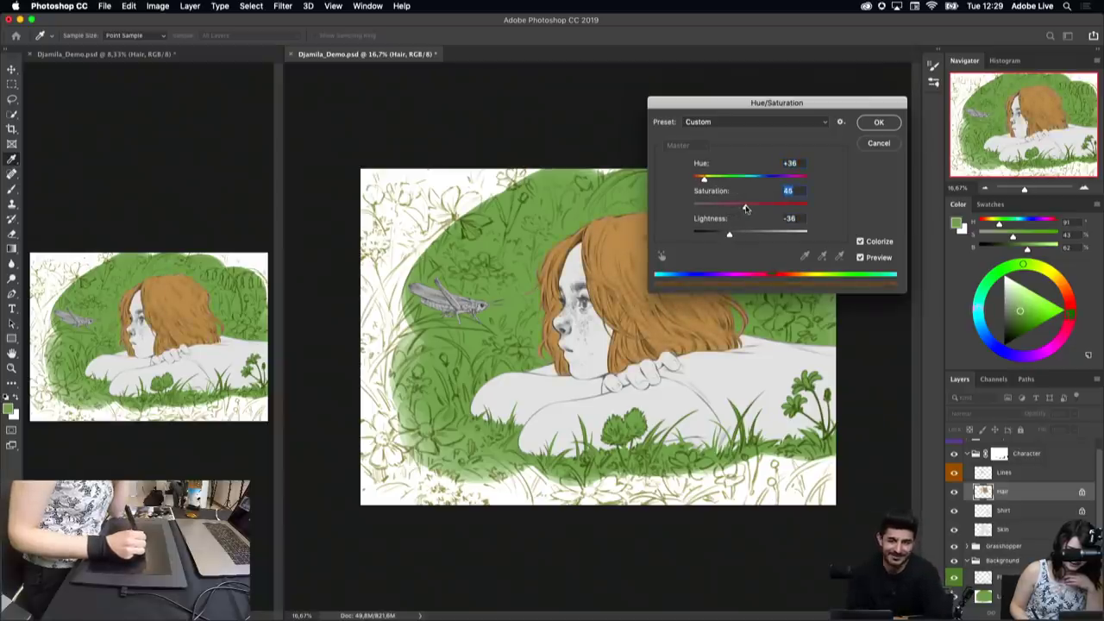
click(878, 122)
key(b)
click(1004, 471)
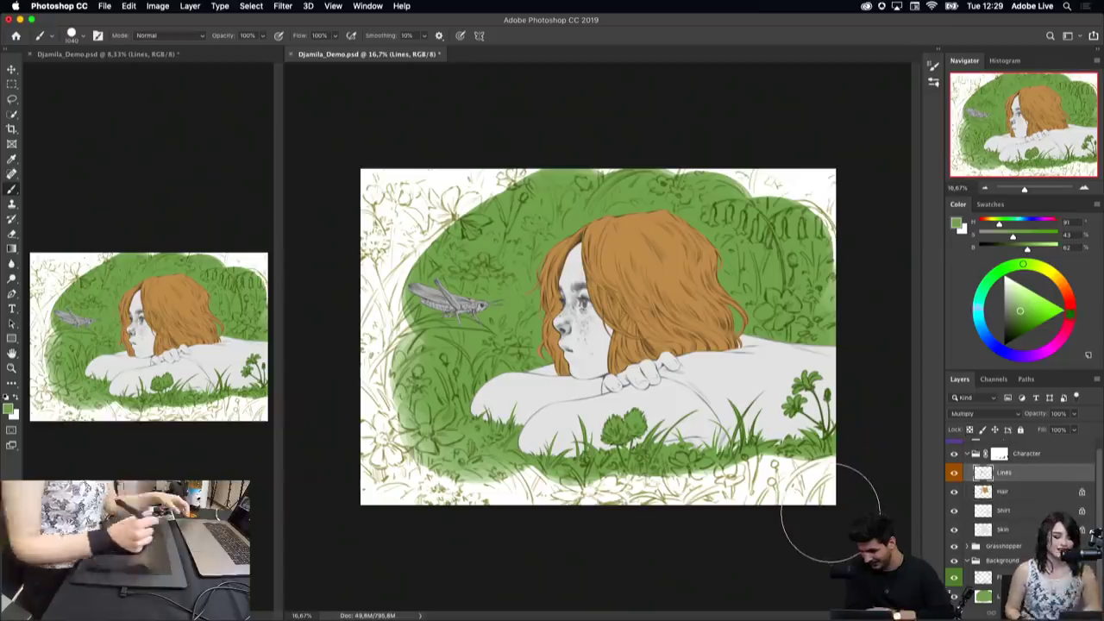
Step: Colorize the Lines layer orange-brown with Hue +20, Saturation +36 and Lightness +3
key(ctrl+u)
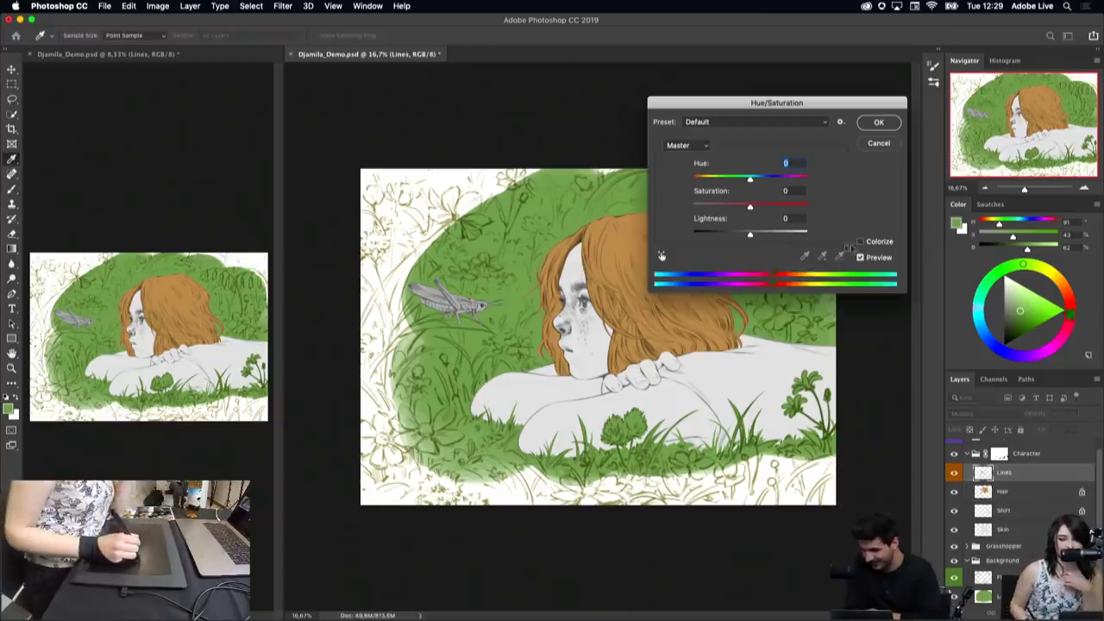
click(860, 243)
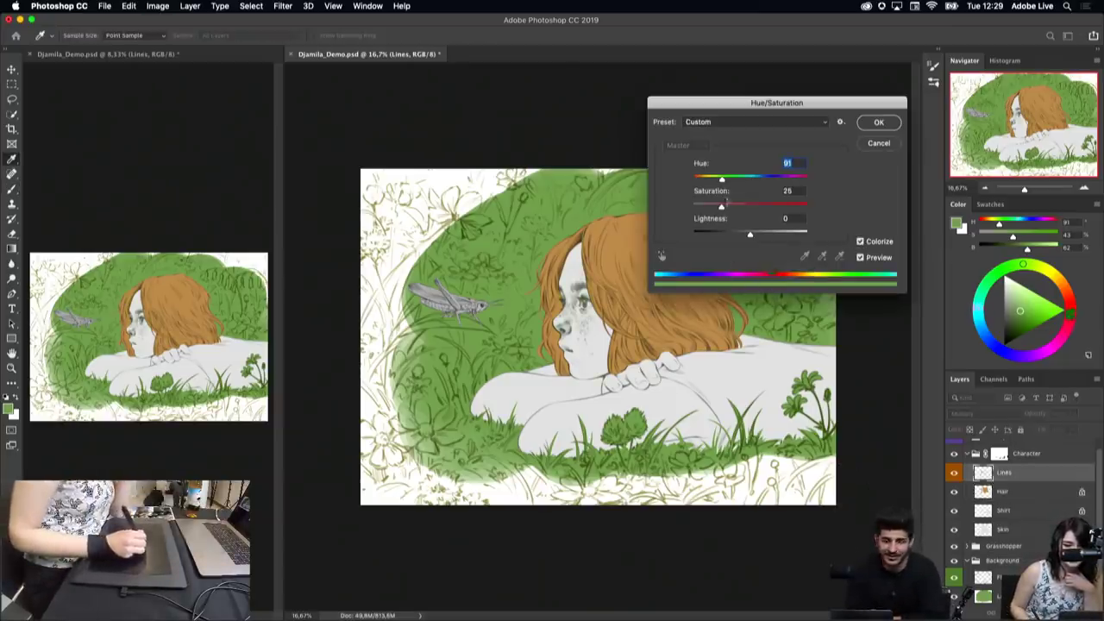
drag(709, 180, 699, 179)
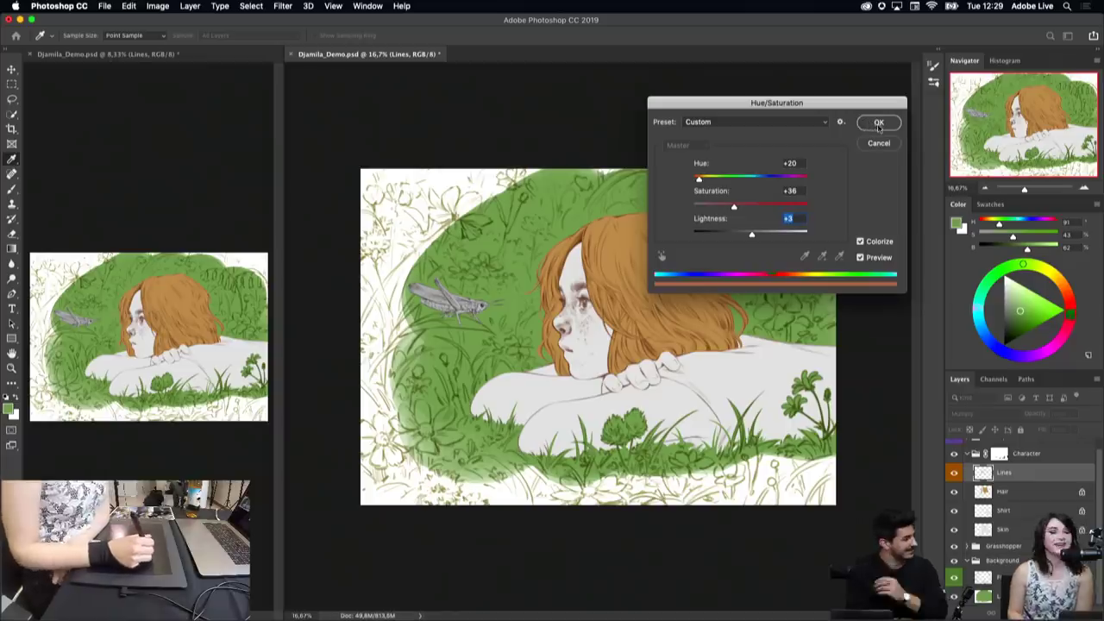
click(878, 122)
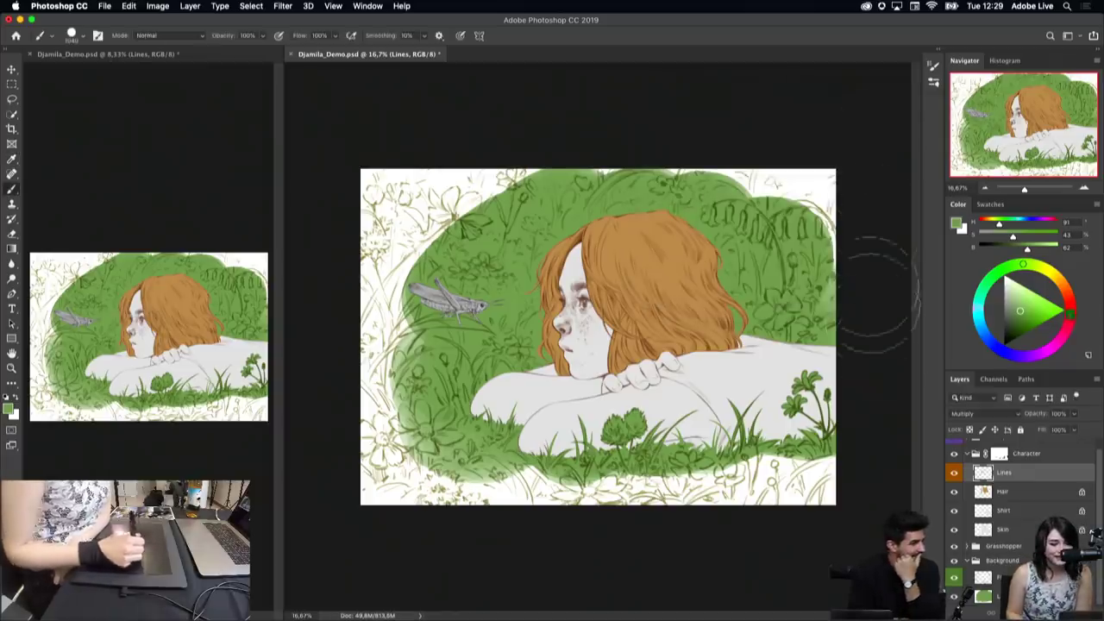
click(1027, 491)
click(1020, 511)
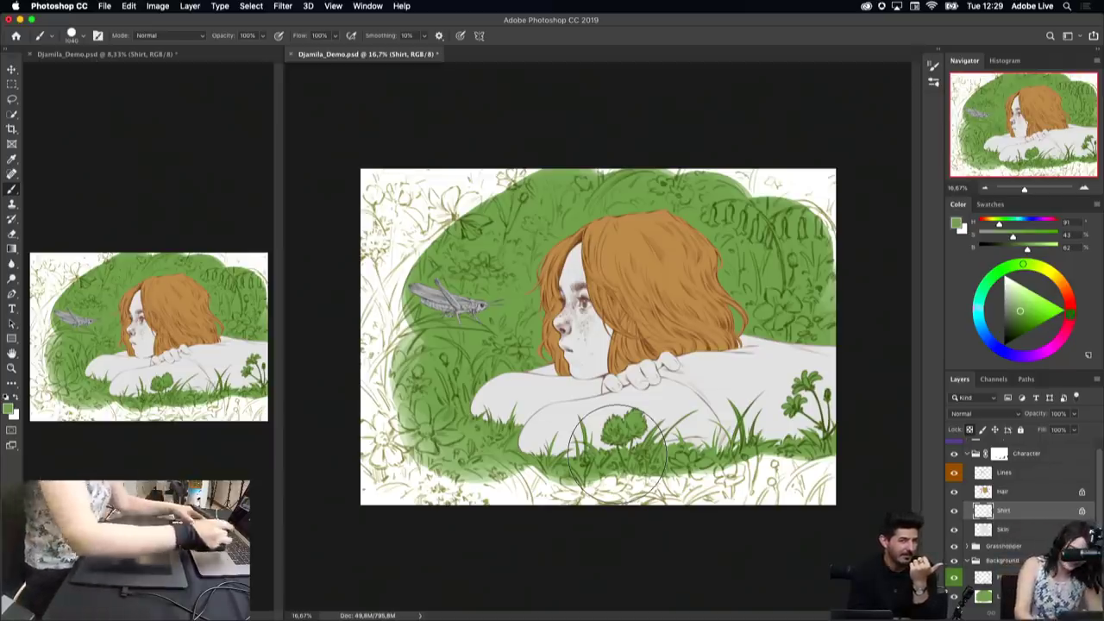
Step: Colorize the Shirt layer pale blue with Hue about 209 and Saturation 25
key(super+u)
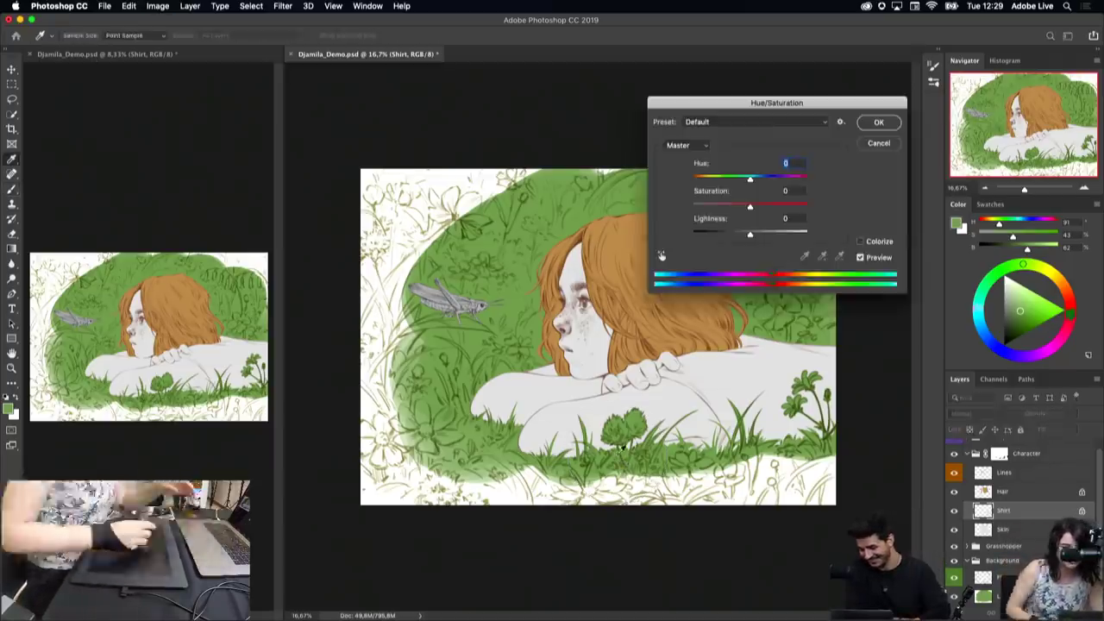
drag(748, 240, 754, 241)
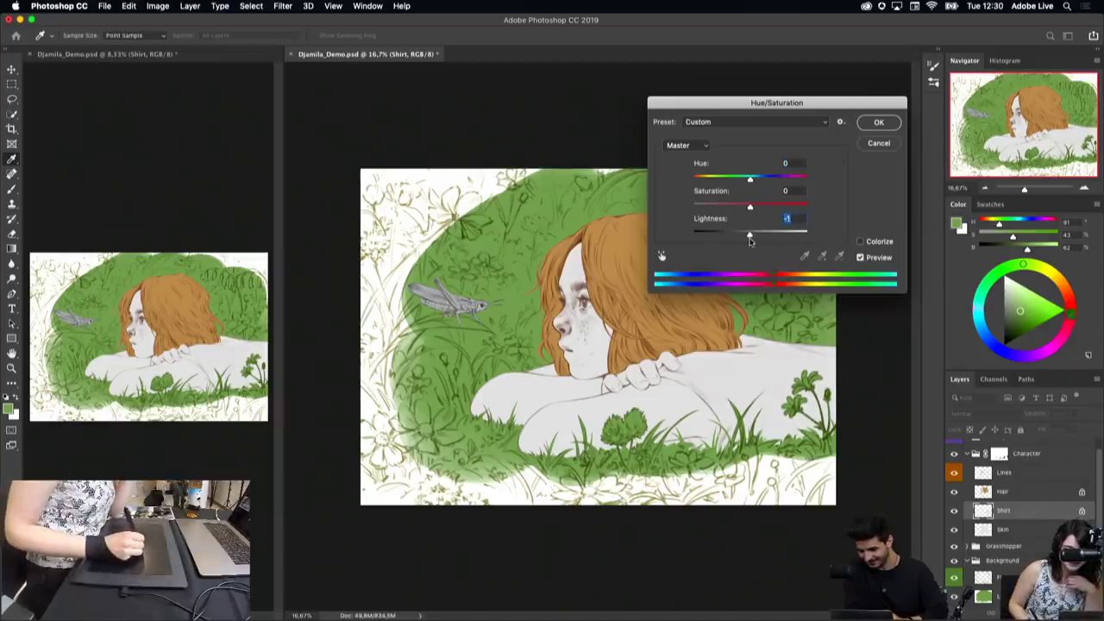
drag(751, 180, 740, 183)
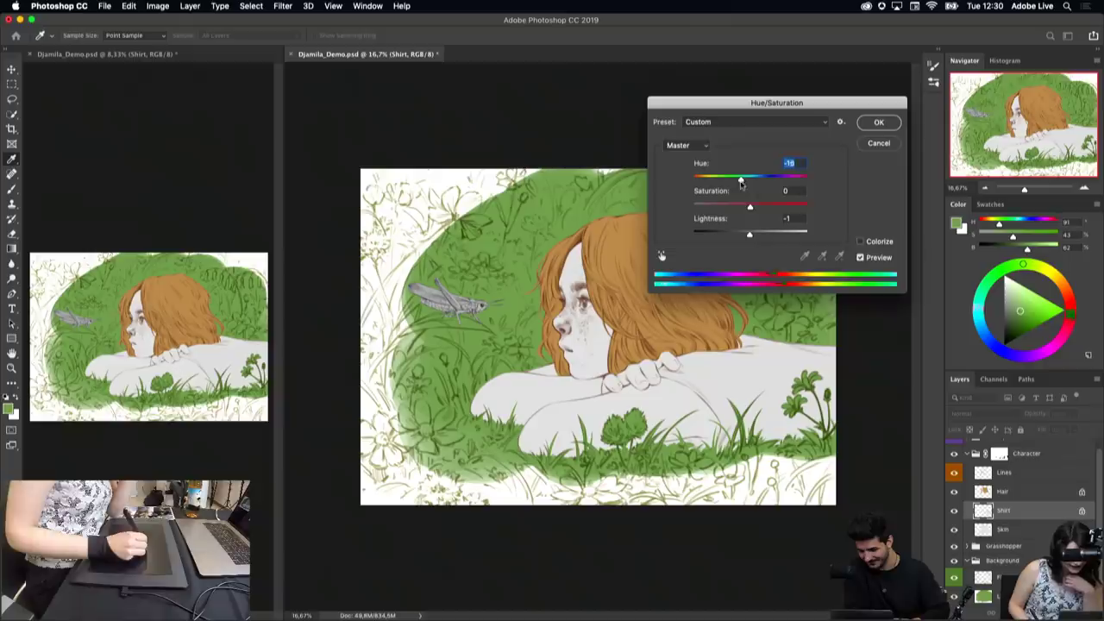
click(857, 240)
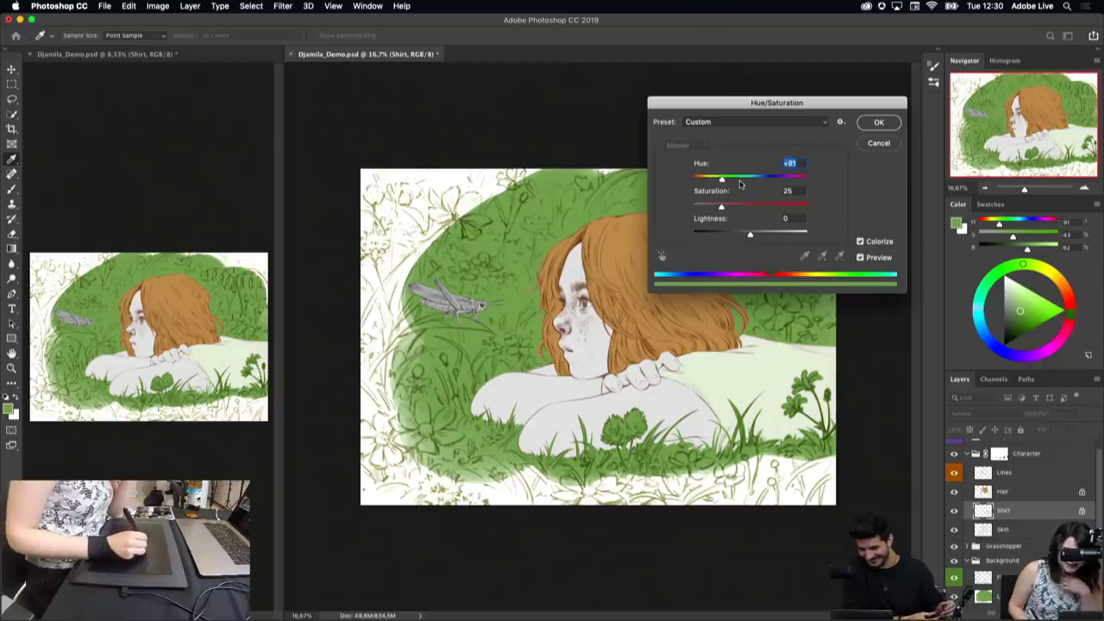
click(739, 179)
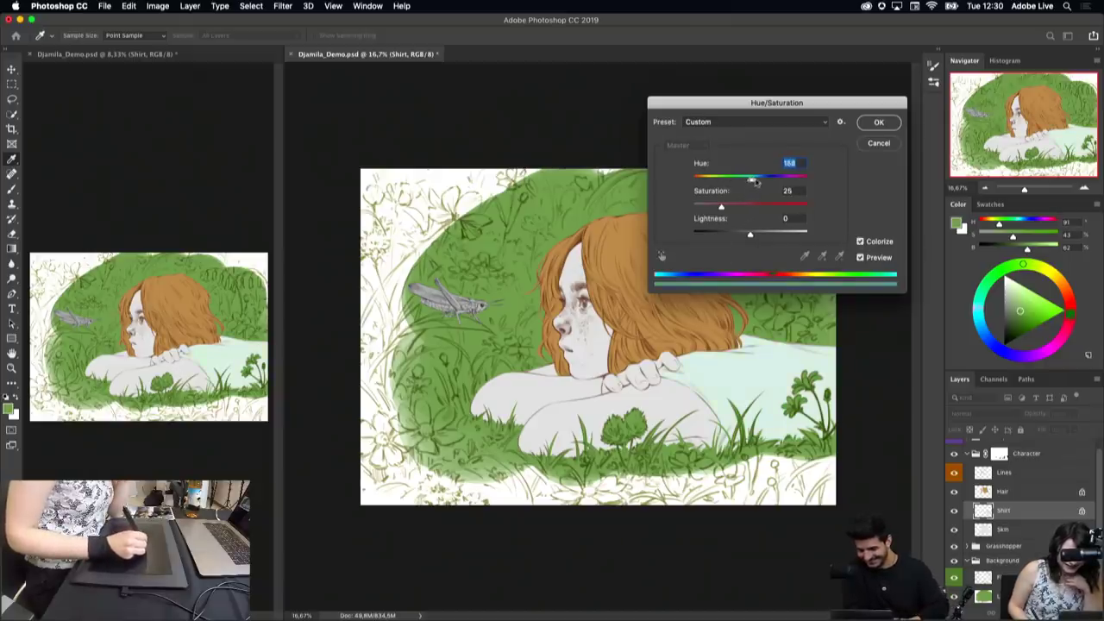
drag(753, 179, 759, 179)
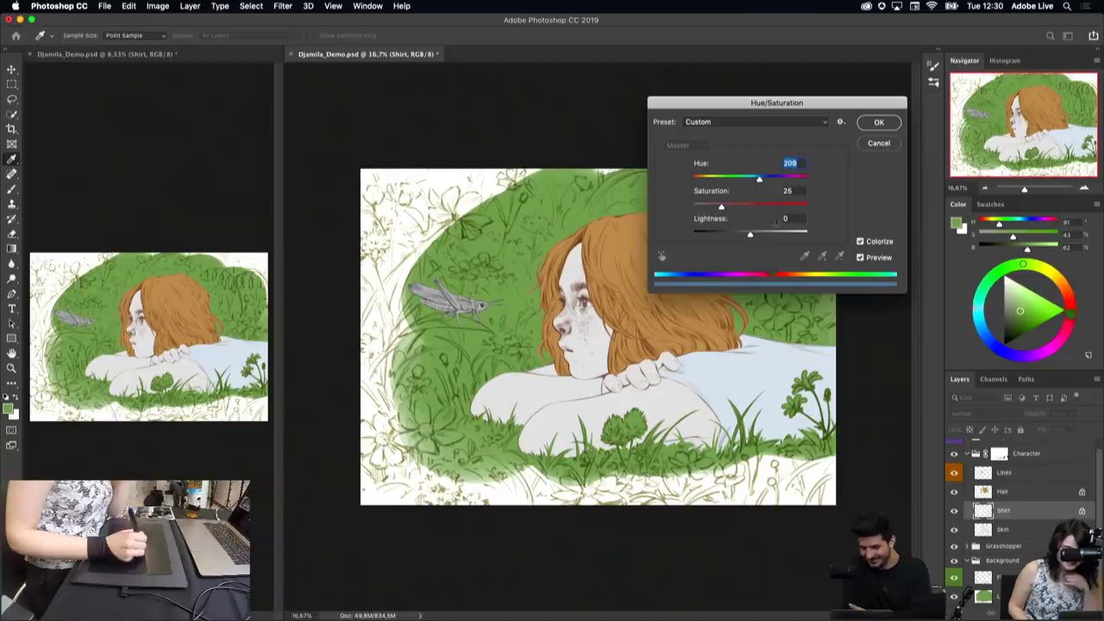
click(872, 124)
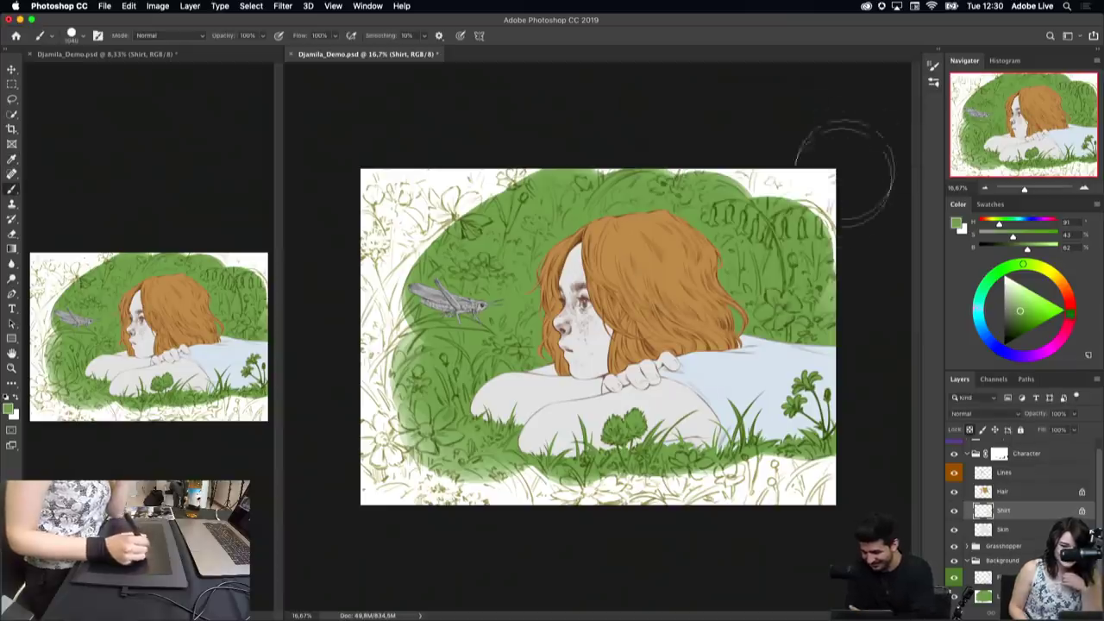
click(1018, 529)
Step: Colorize the Skin layer a slightly darkened warm peach tone
key(ctrl+u)
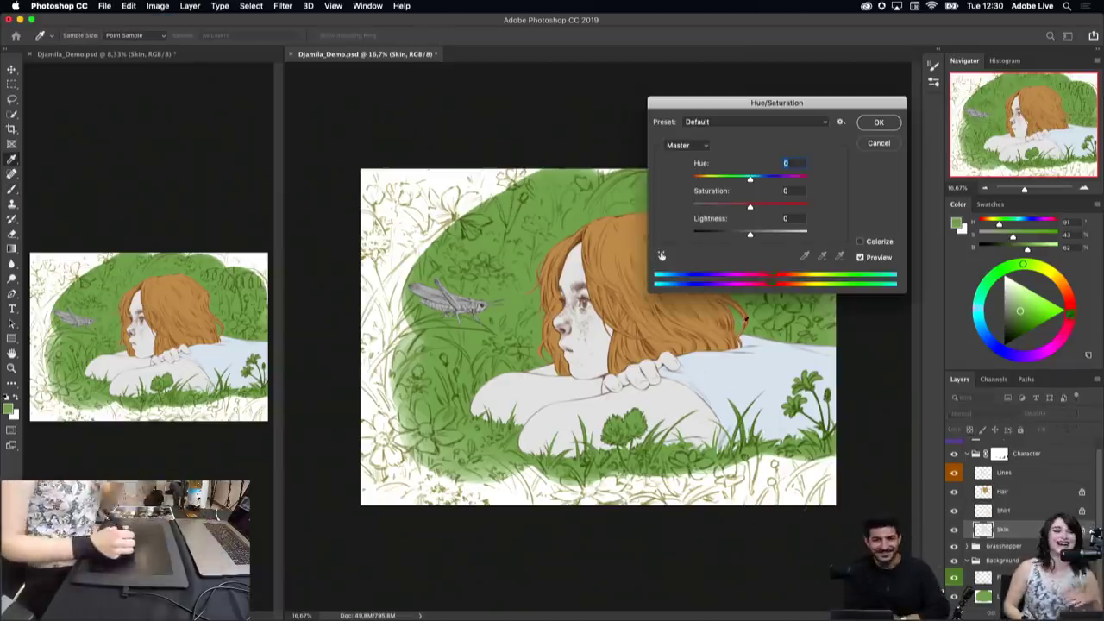
drag(749, 234, 742, 234)
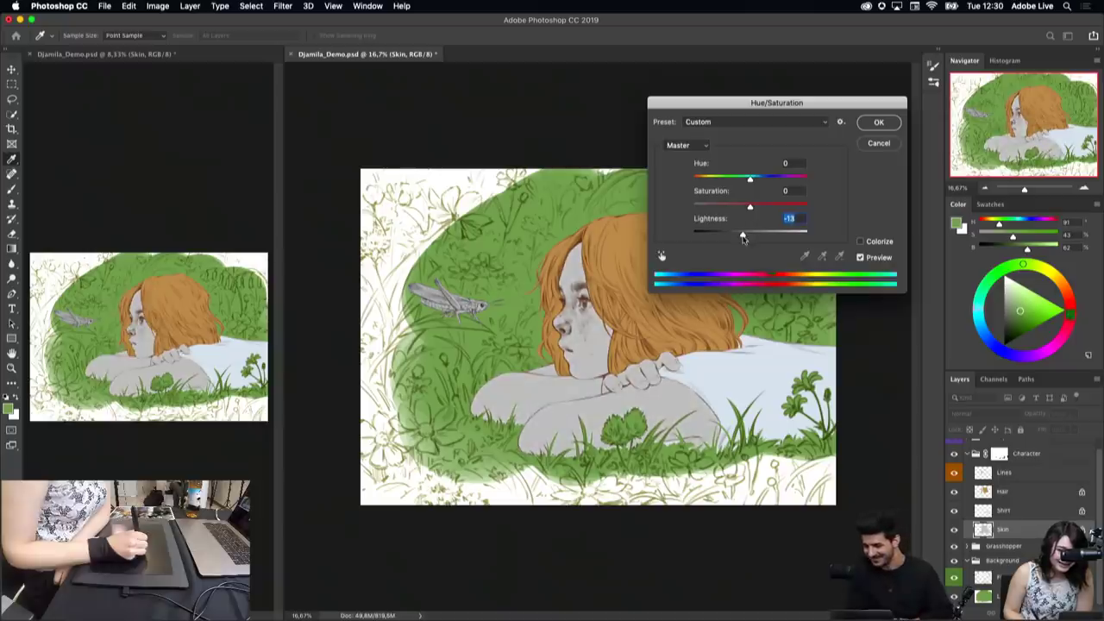
click(861, 241)
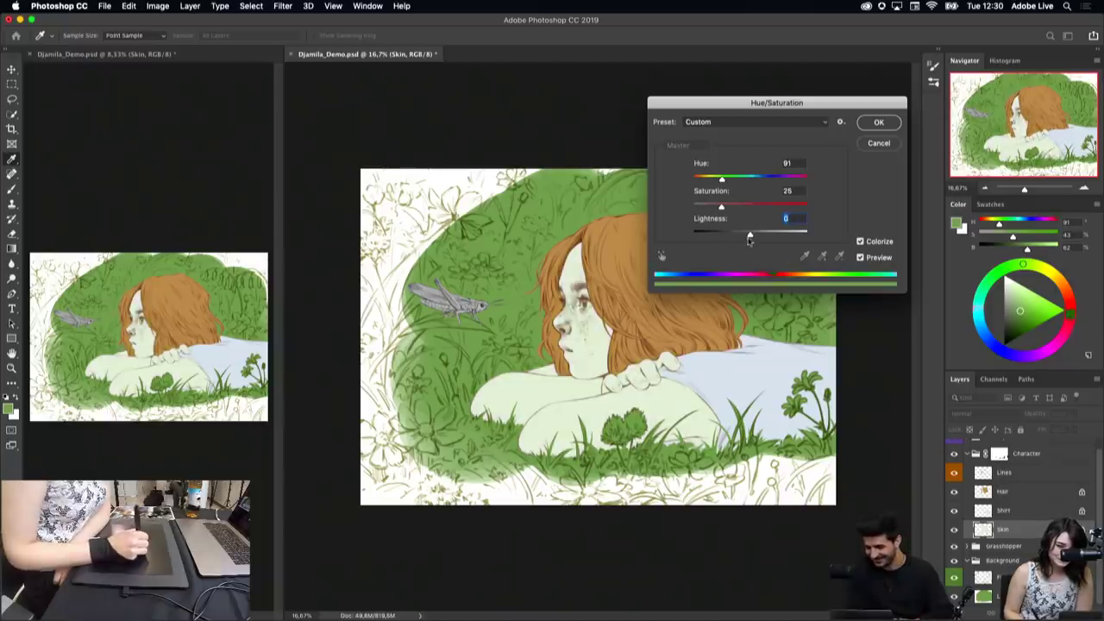
drag(749, 241, 745, 241)
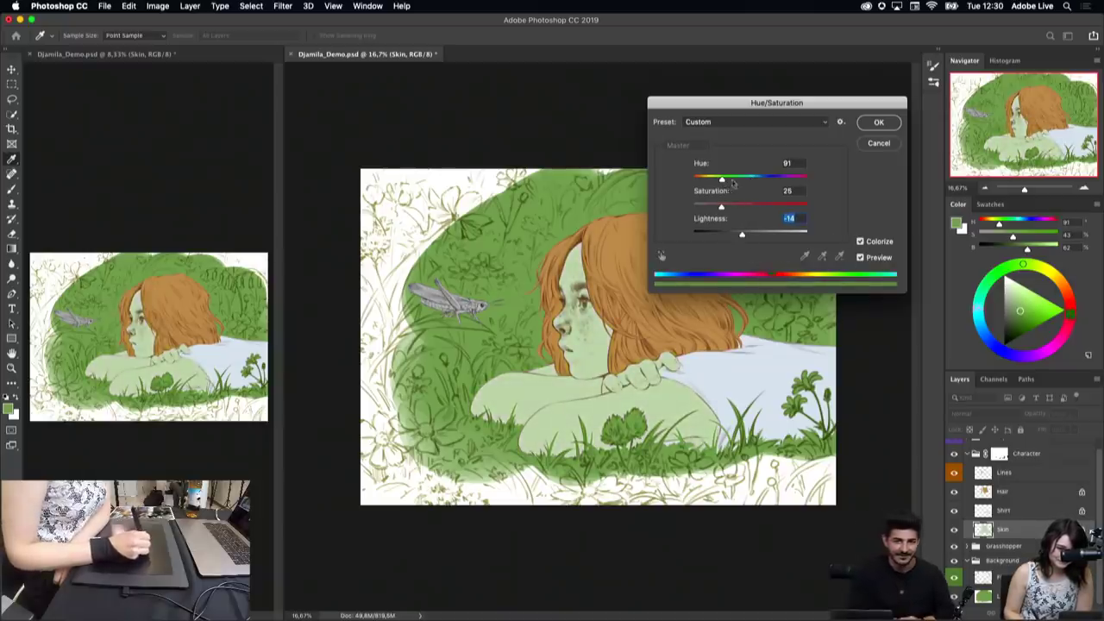
drag(721, 179, 706, 179)
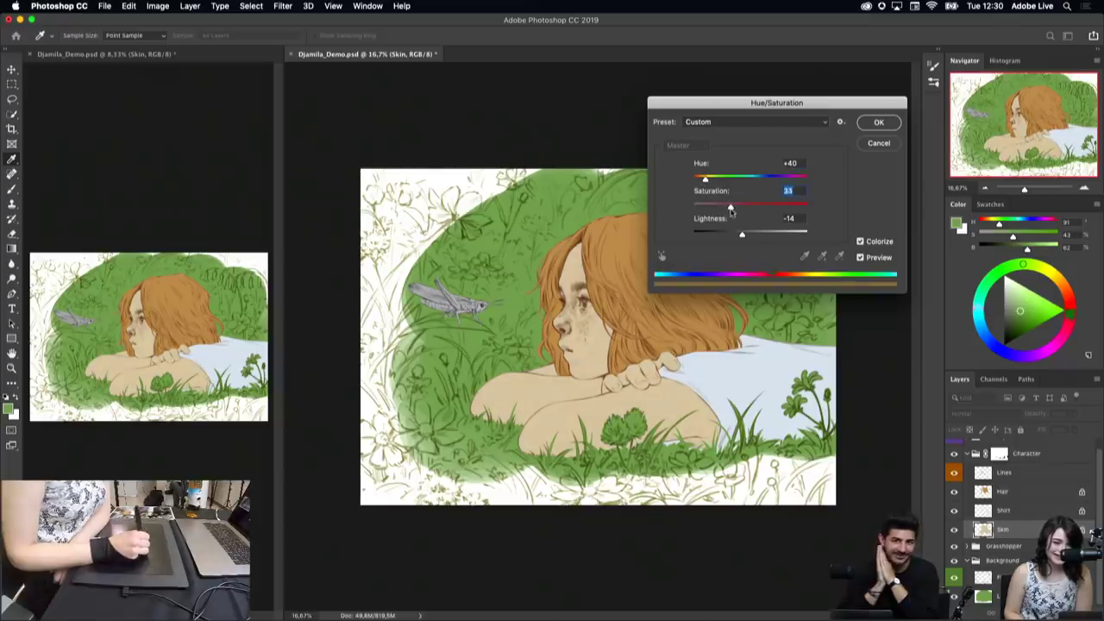
click(879, 121)
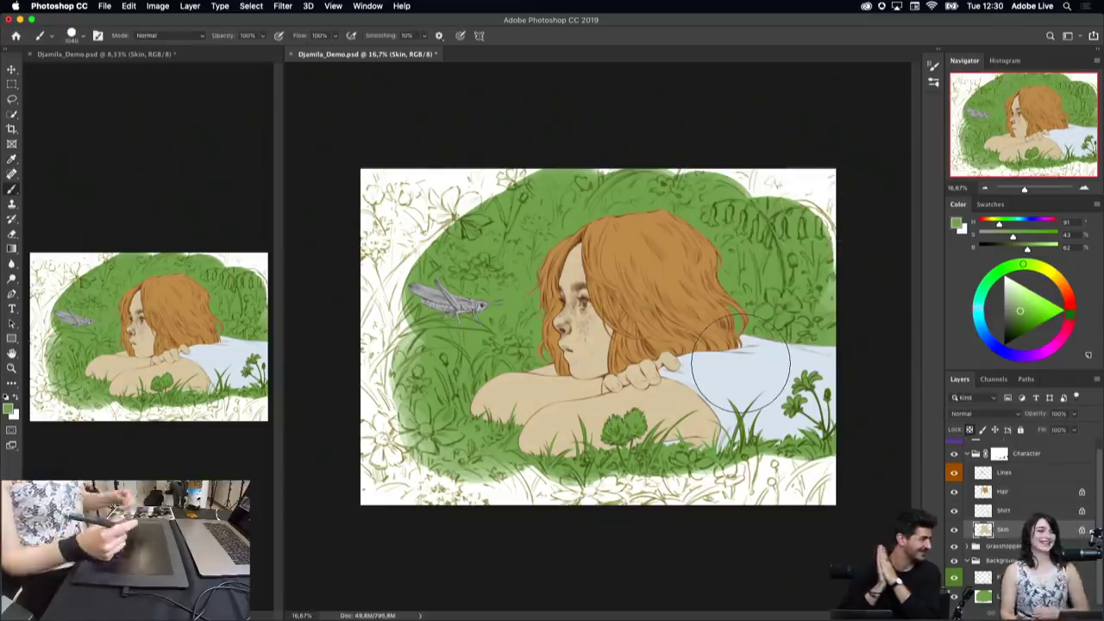
Step: Boost the skin colour's saturation with a second Hue/Saturation adjustment
key(ctrl+u)
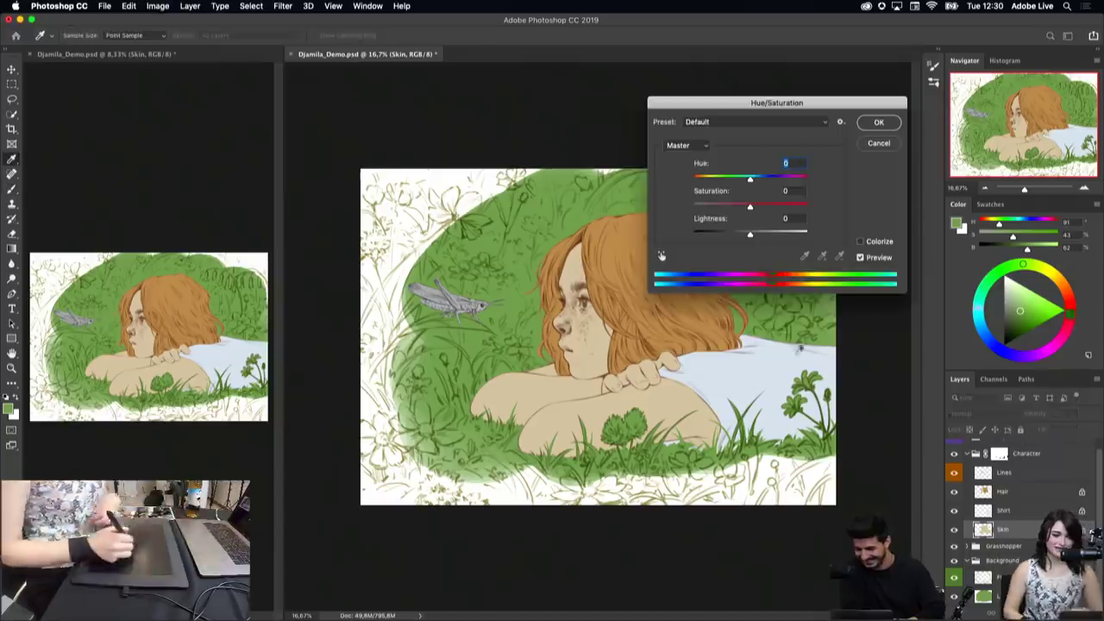
drag(750, 207, 757, 208)
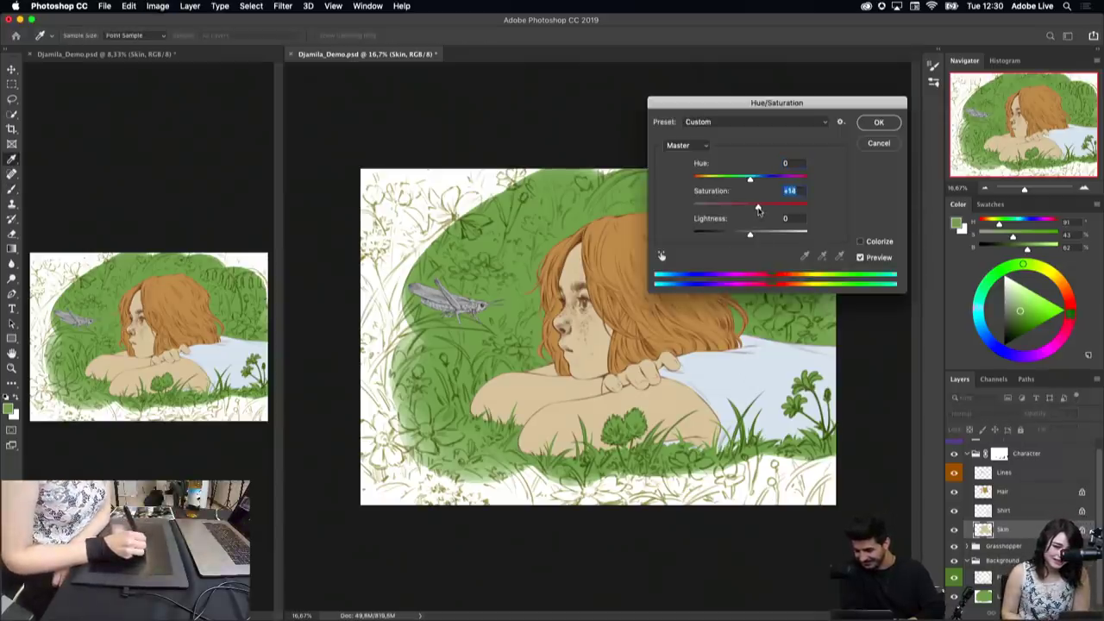
click(878, 122)
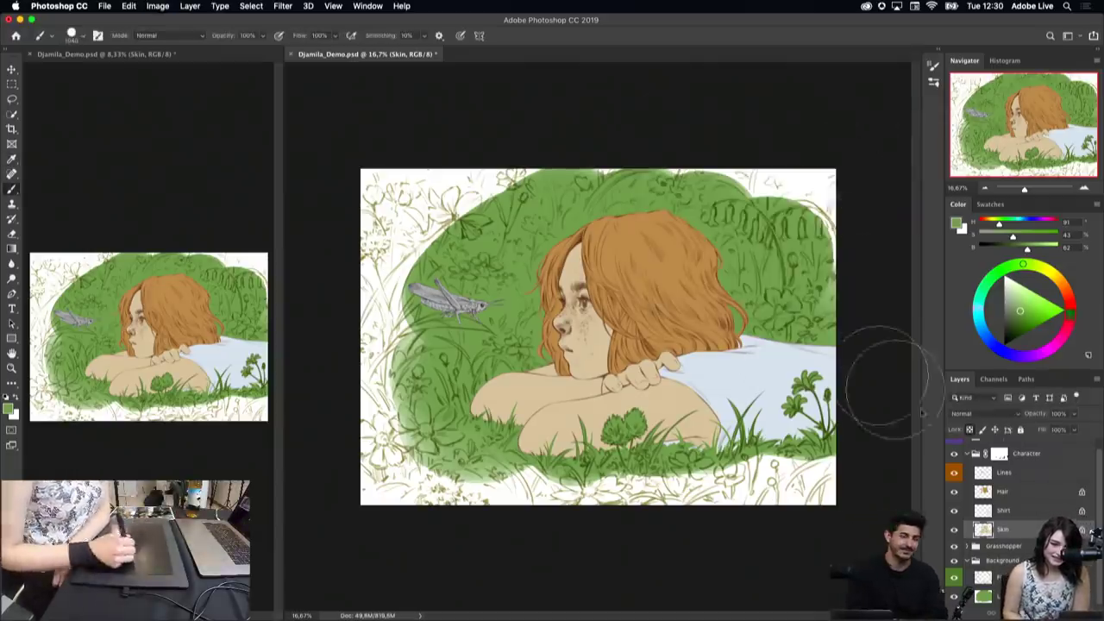
click(1020, 495)
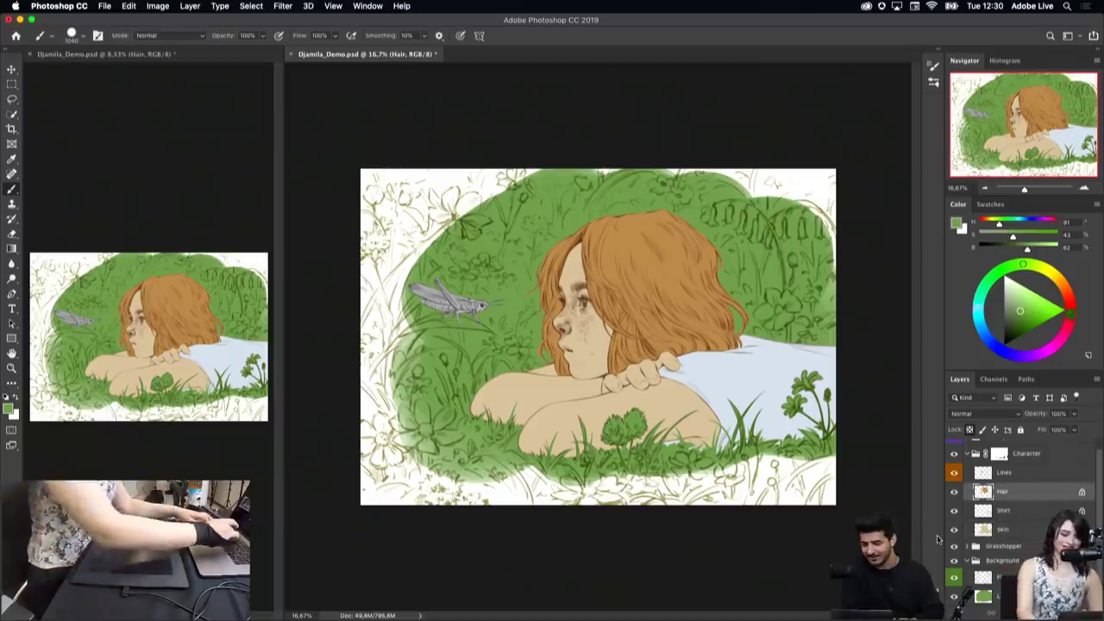
Step: Adjust the Hair layer's Hue/Saturation to Saturation +12 and Lightness about -6
key(ctrl+u)
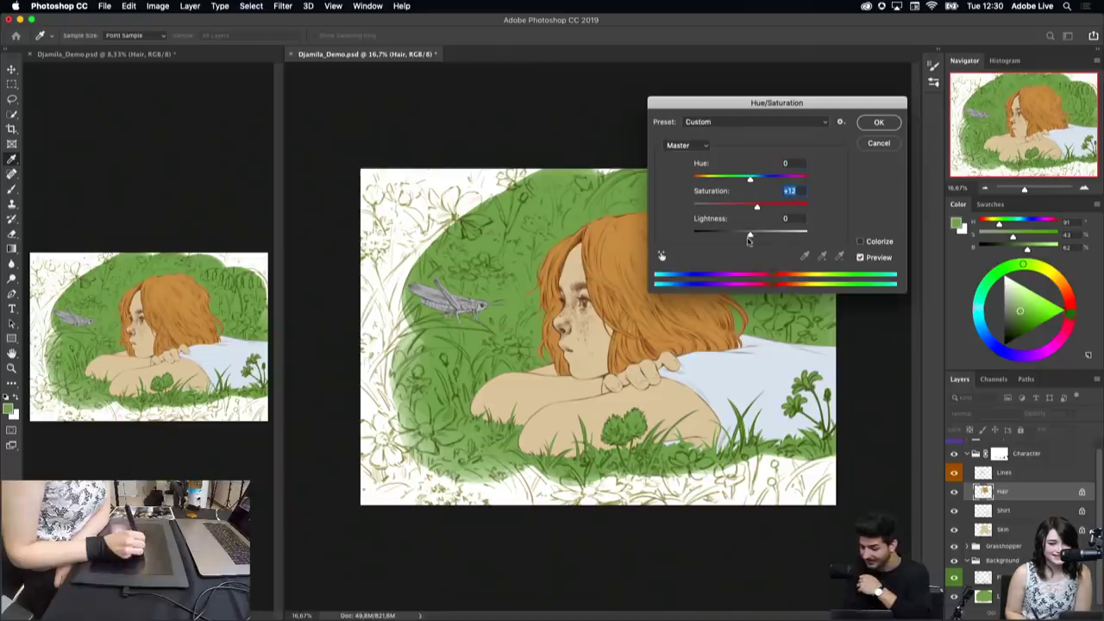
drag(749, 233, 747, 234)
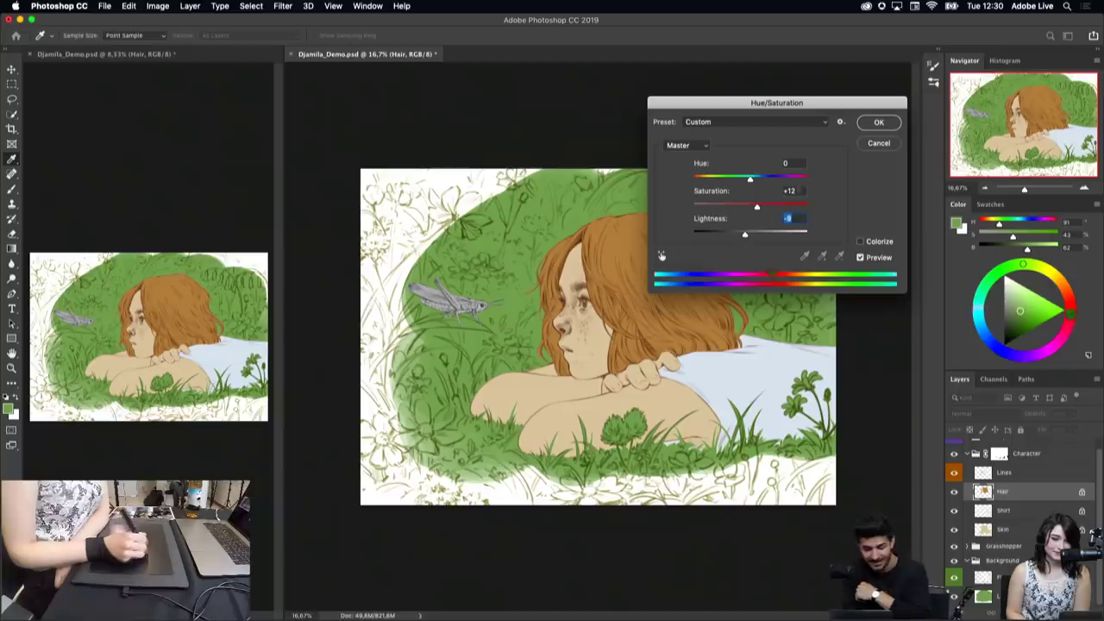
drag(751, 238, 748, 241)
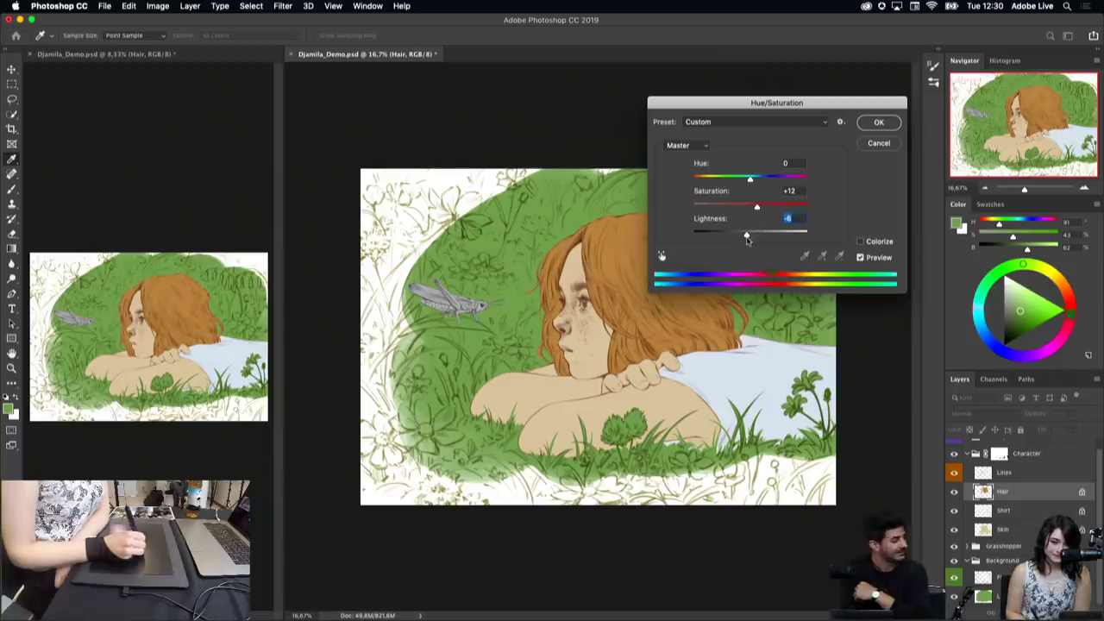
click(872, 126)
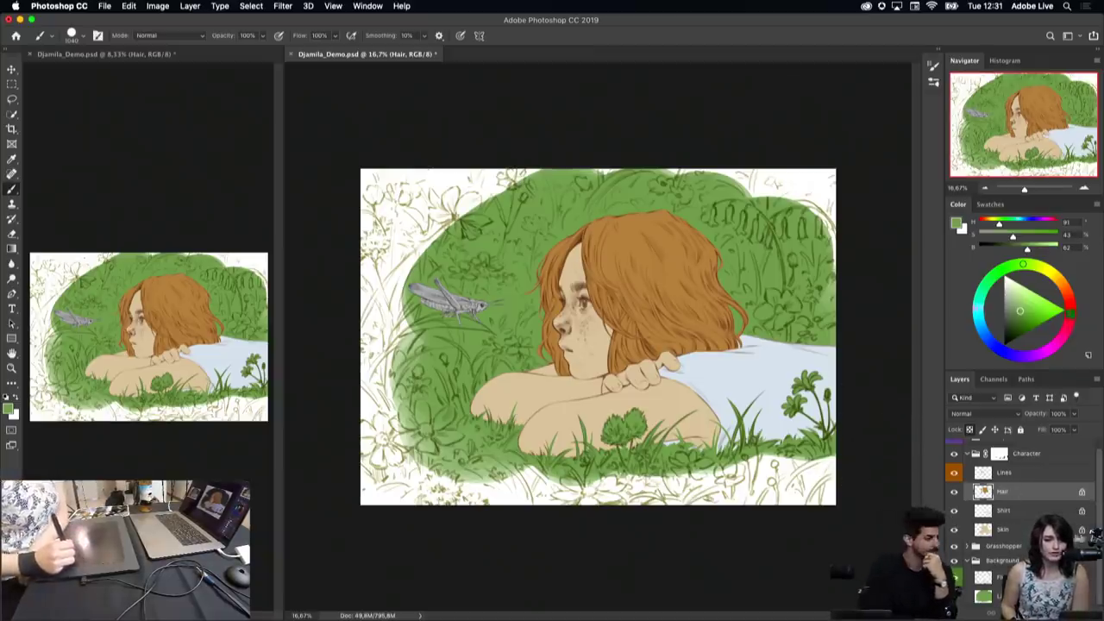
click(1023, 530)
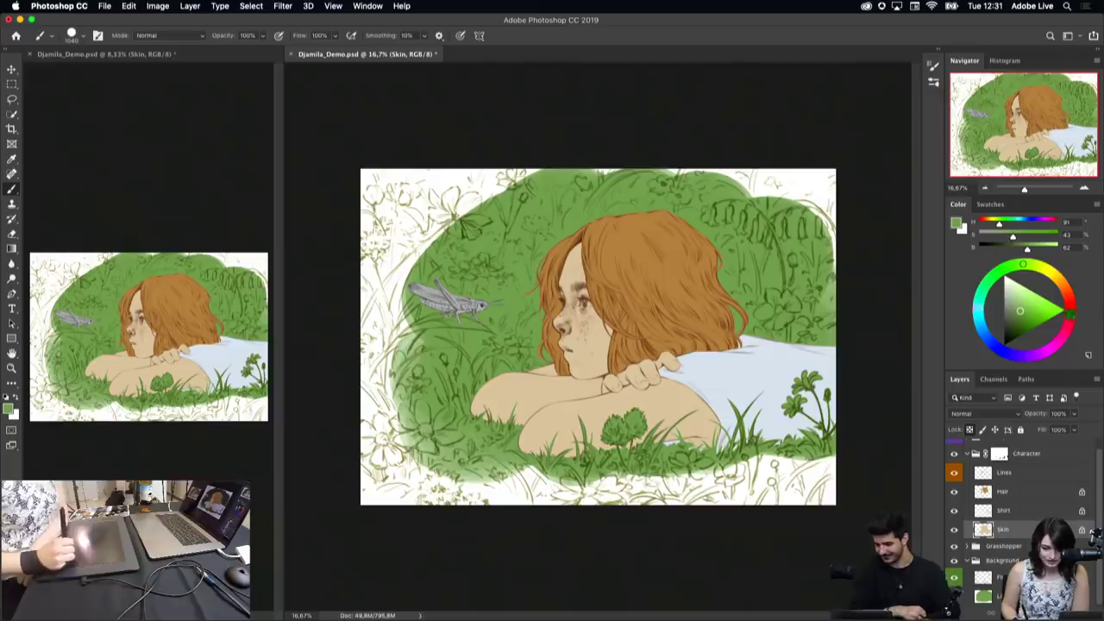
click(1000, 596)
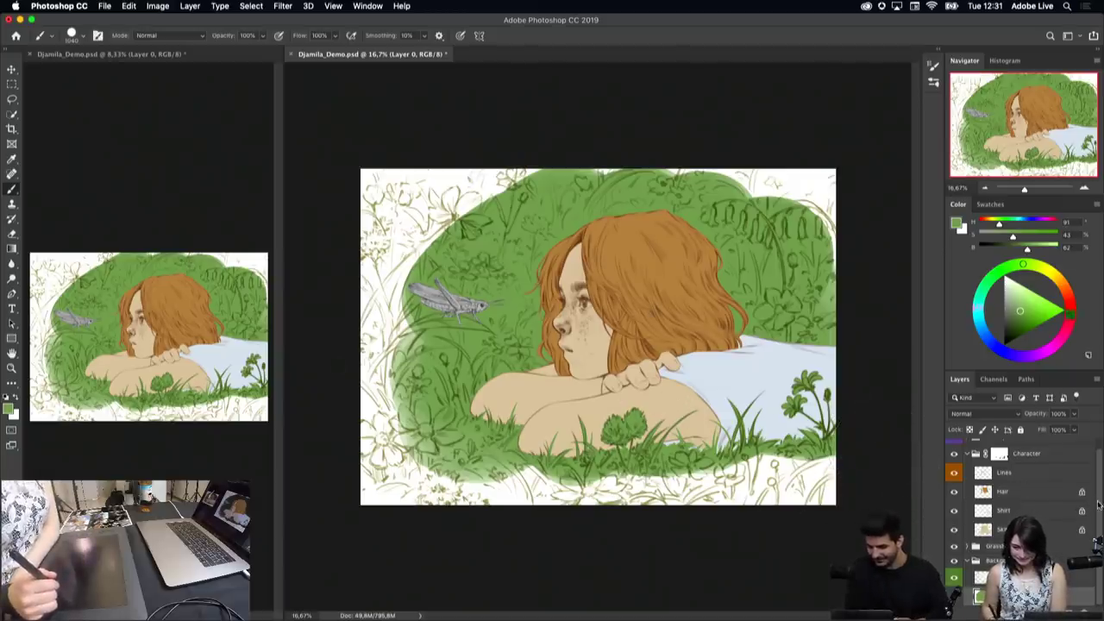
Step: Colorize the grasshopper Base layer green with Hue 91 and Saturation 46
drag(1098, 504, 1098, 486)
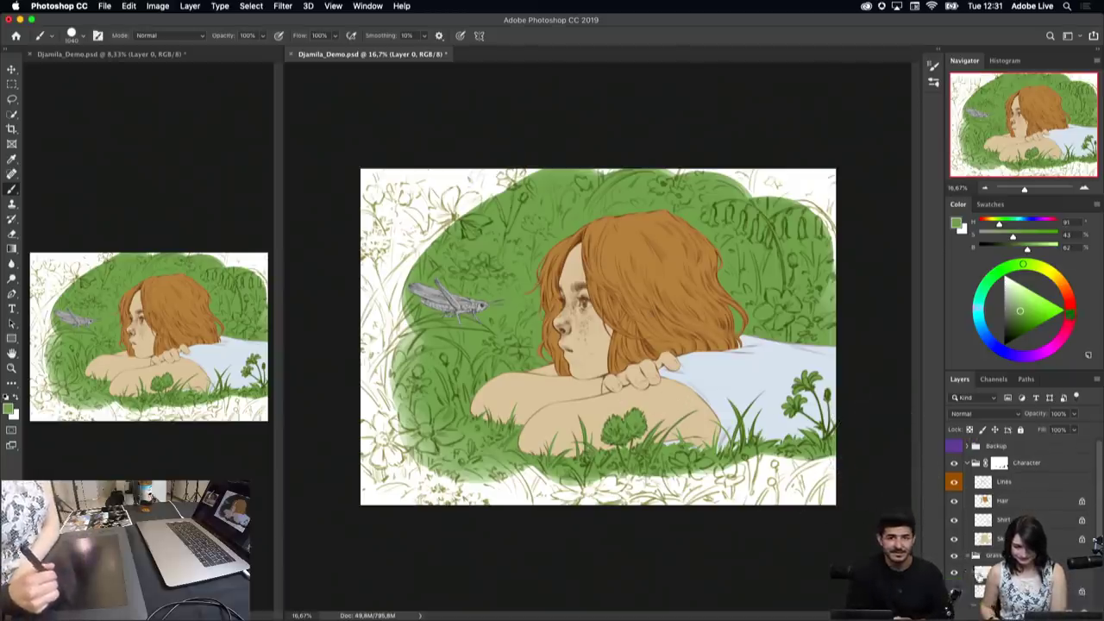
drag(1098, 481, 1098, 510)
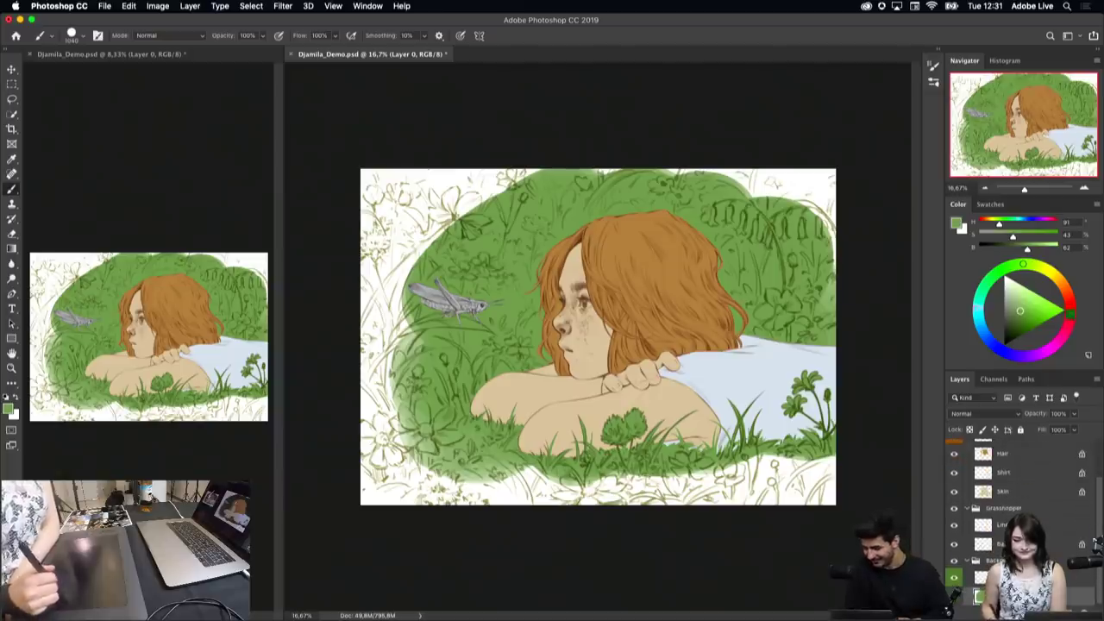
click(1092, 543)
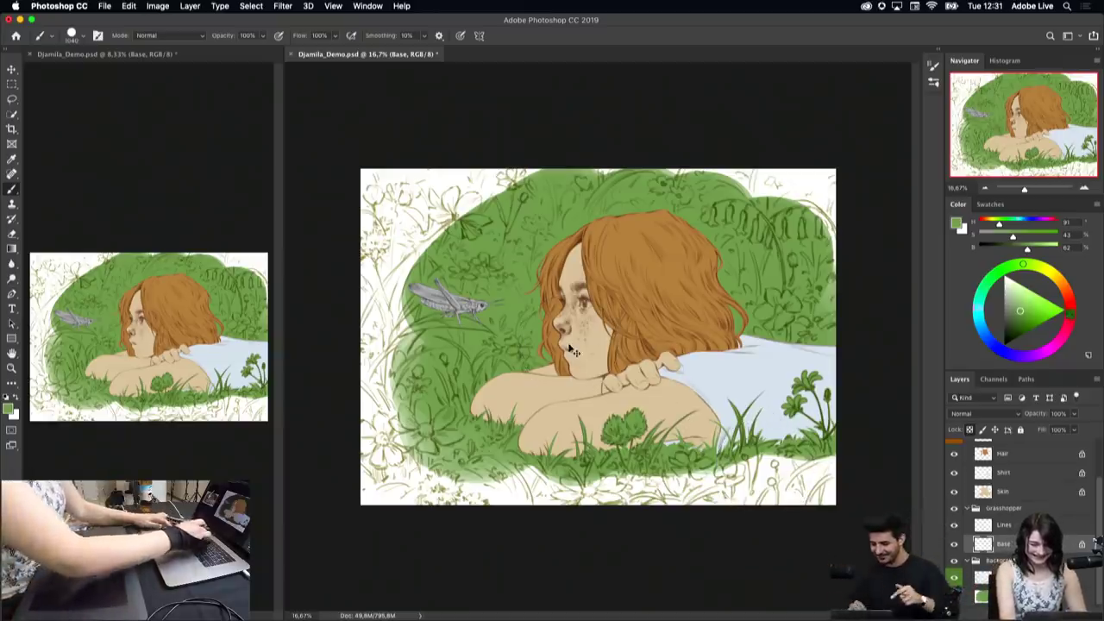
key(super+u)
click(860, 242)
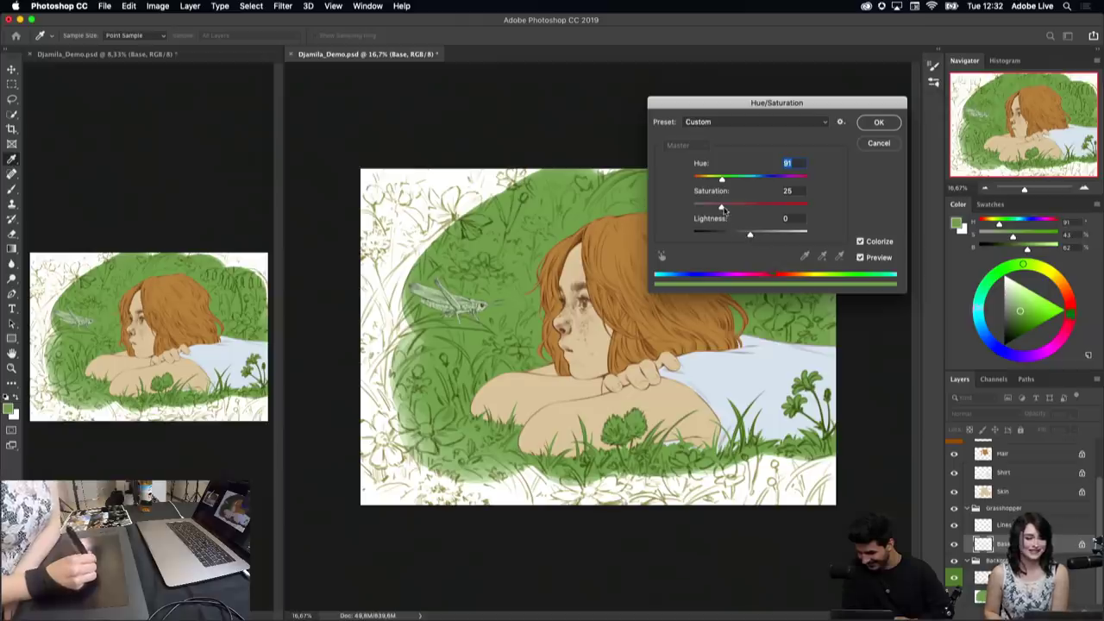
drag(727, 212, 747, 209)
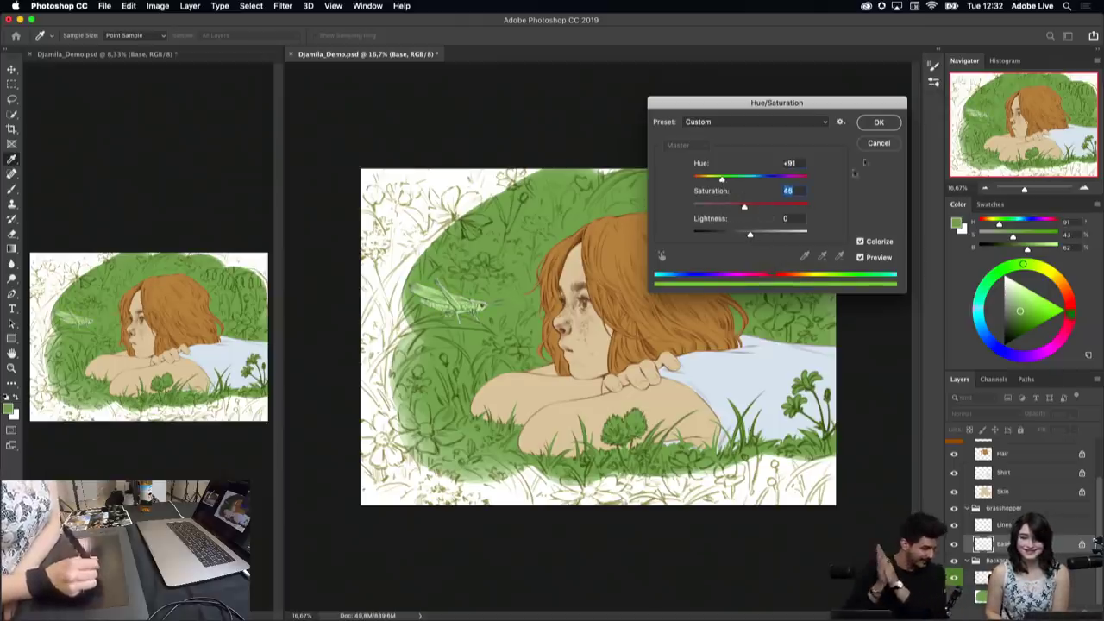
key(Return)
Step: Apply Color Balance midtones +39, +6, -28 to the grasshopper for a yellow-green
key(ctrl+b)
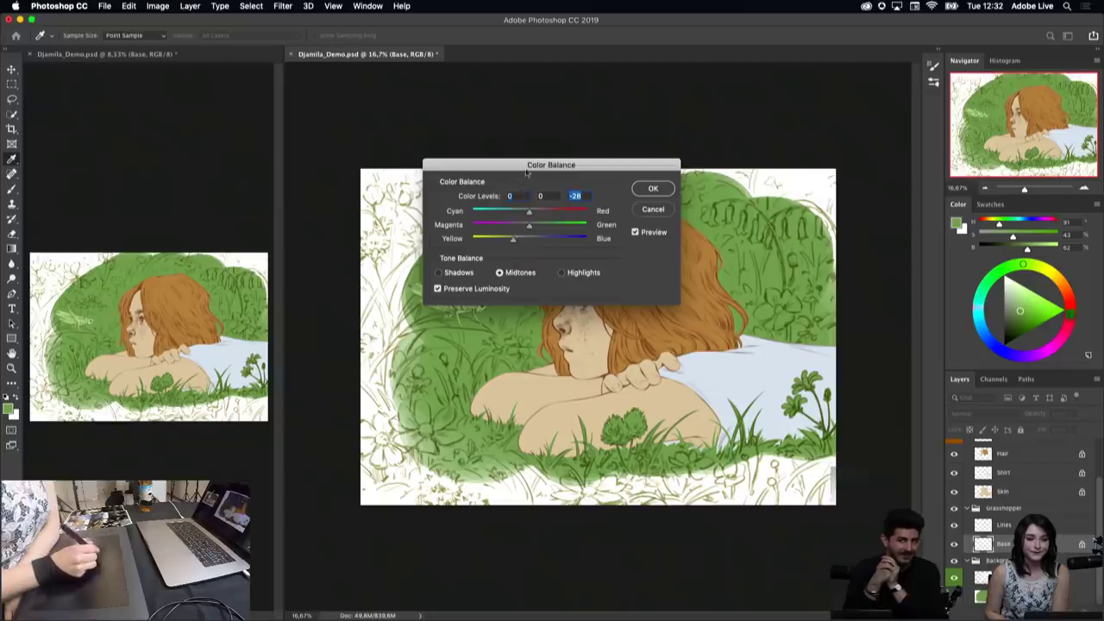
drag(526, 173, 658, 165)
drag(660, 219, 664, 223)
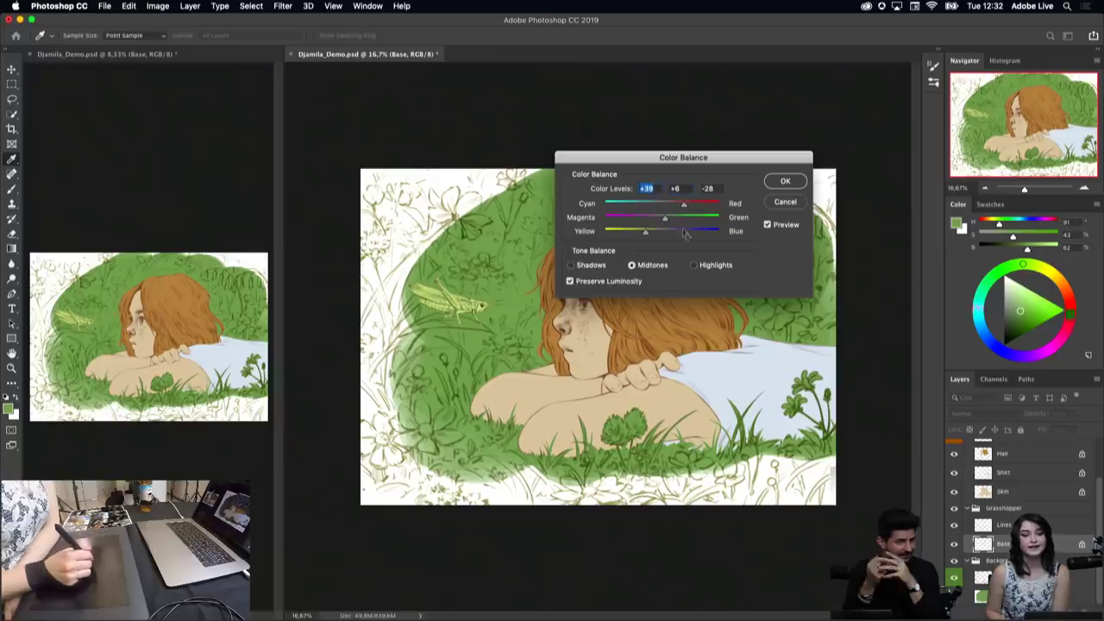
click(783, 181)
key(b)
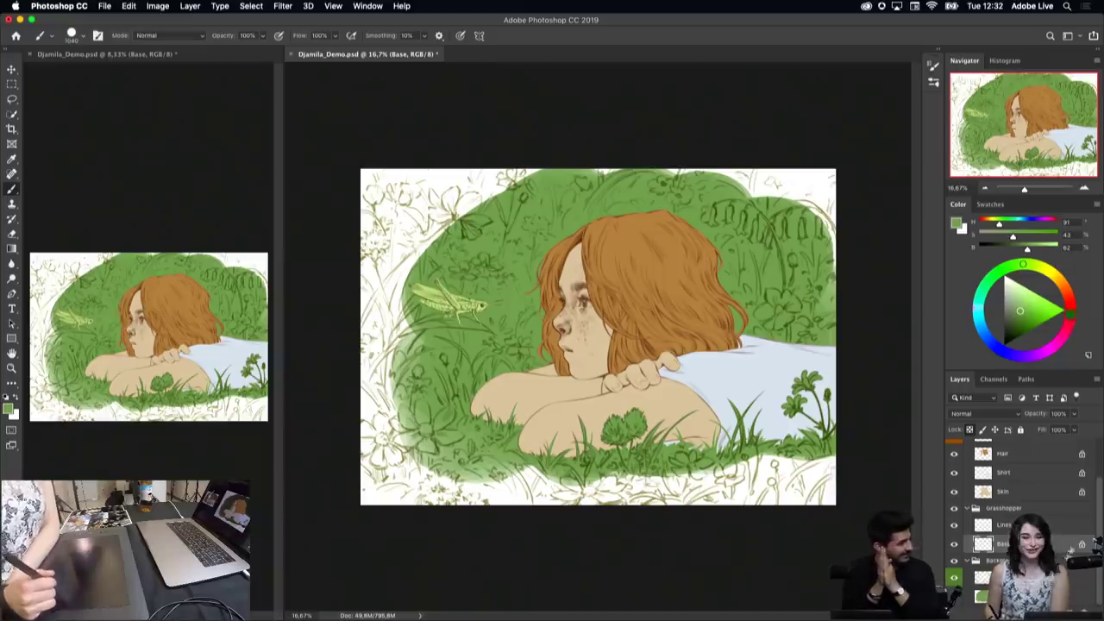
Step: On Layer 0, brush green over the white top-left, bottom-right and right edges
click(980, 596)
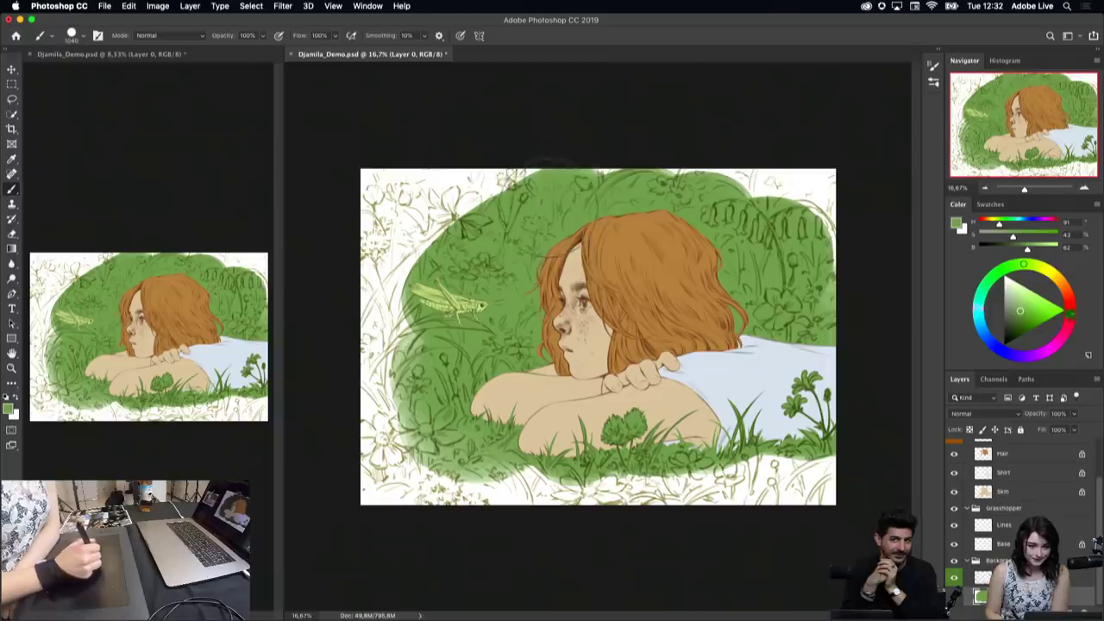
drag(543, 173, 362, 259)
mouse_move(414, 172)
mouse_down()
mouse_move(367, 259)
mouse_move(393, 345)
mouse_move(397, 483)
mouse_move(664, 487)
mouse_up()
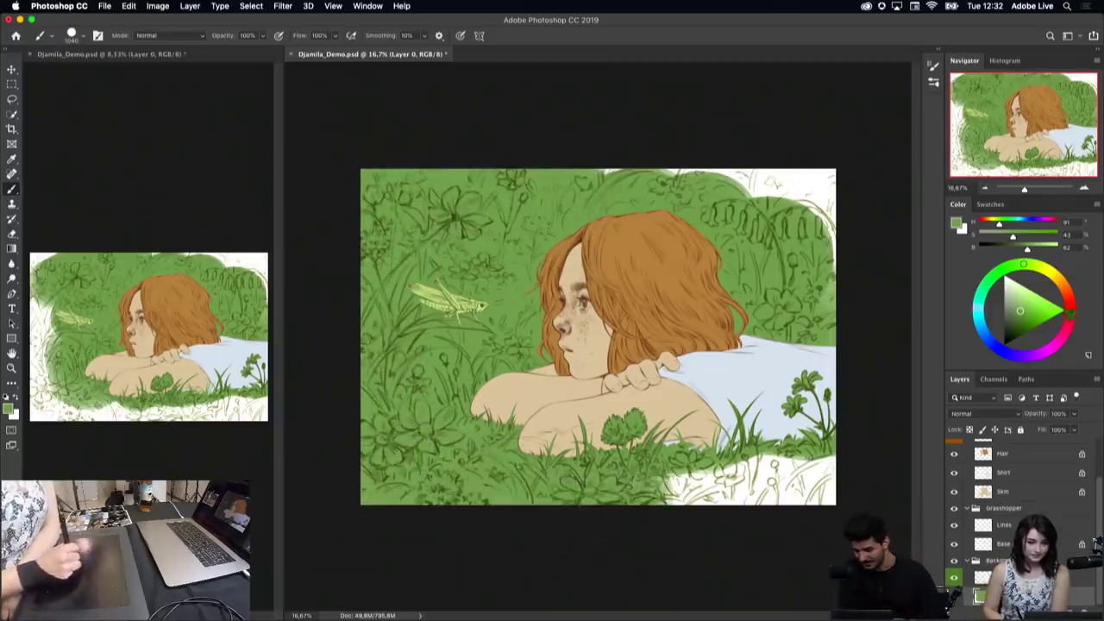
drag(832, 457, 708, 496)
drag(811, 483, 669, 491)
drag(828, 319, 776, 172)
mouse_move(828, 241)
mouse_down()
mouse_move(707, 172)
mouse_move(595, 173)
mouse_up()
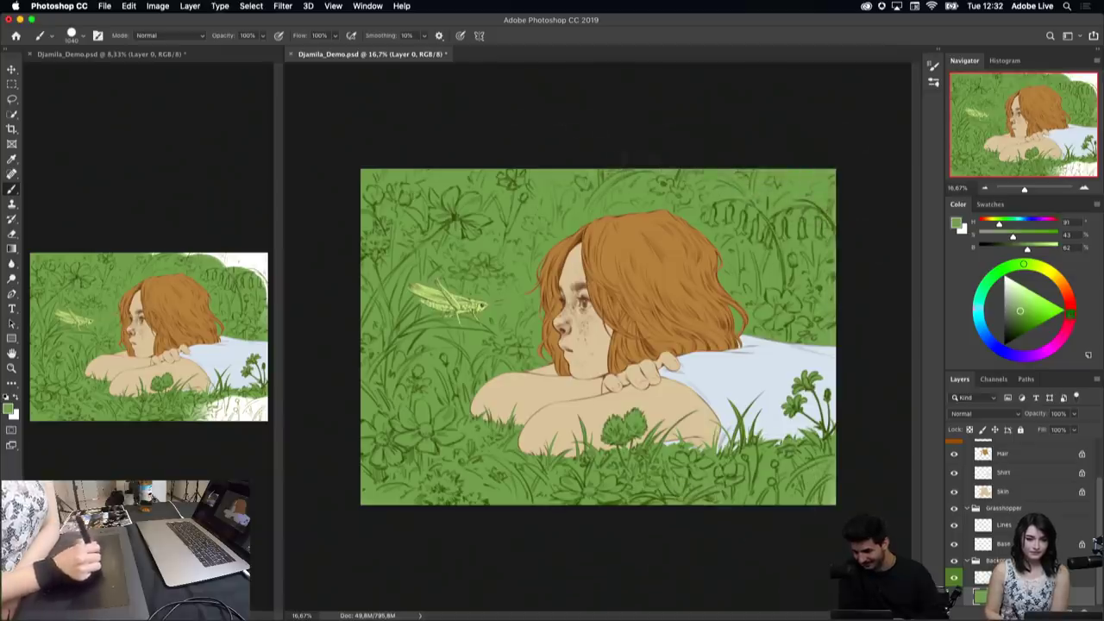
Step: Save the file and warm the background with Color Balance Yellow/Blue -25
click(104, 7)
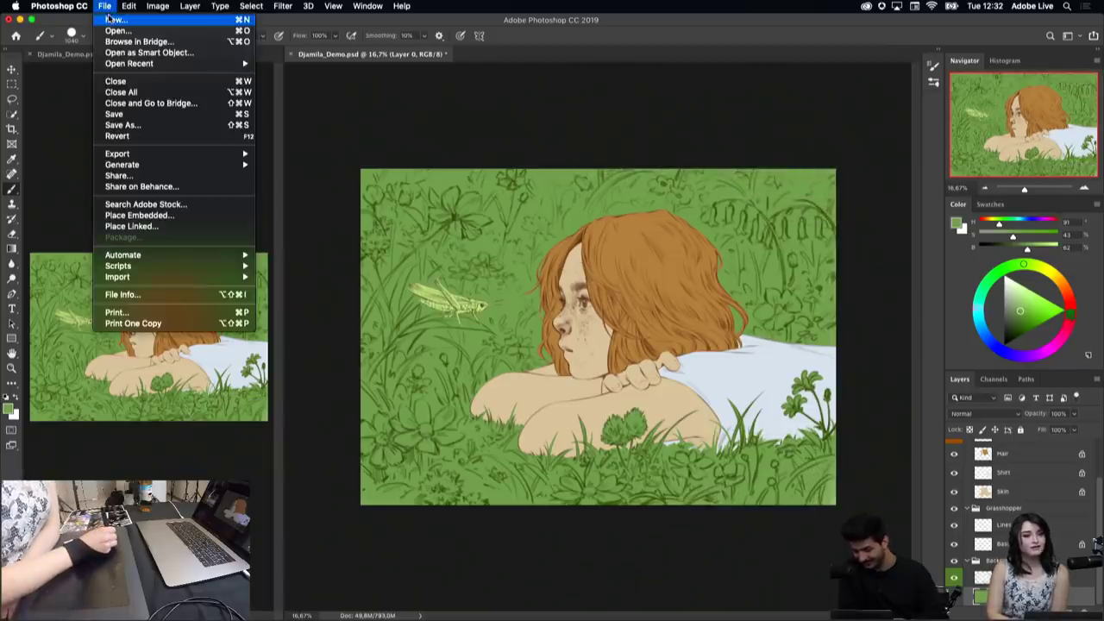
click(121, 114)
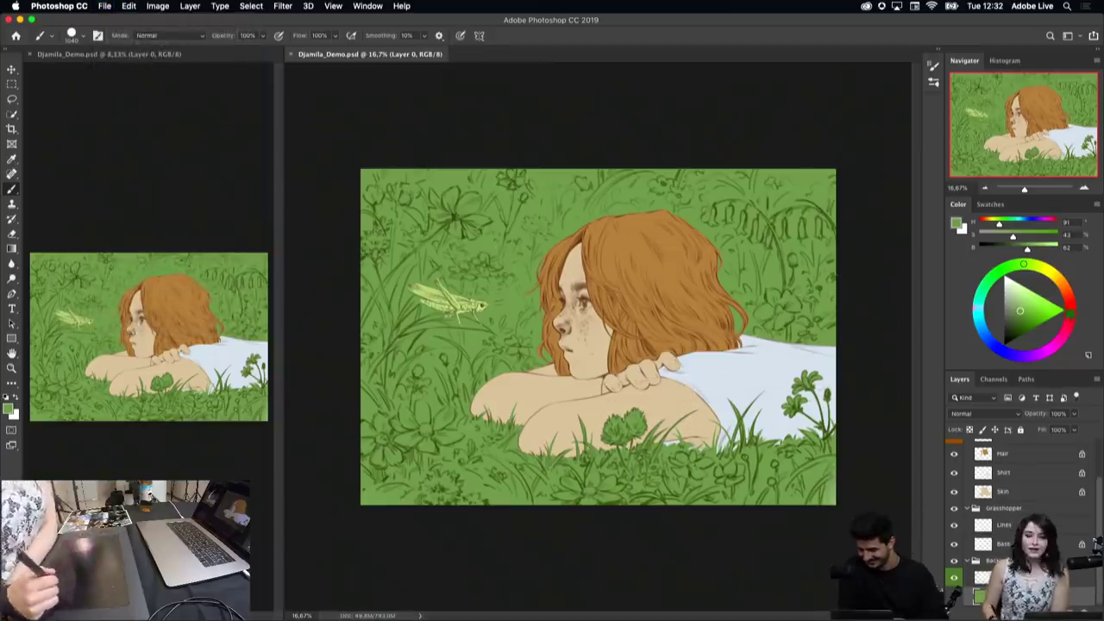
key(ctrl+b)
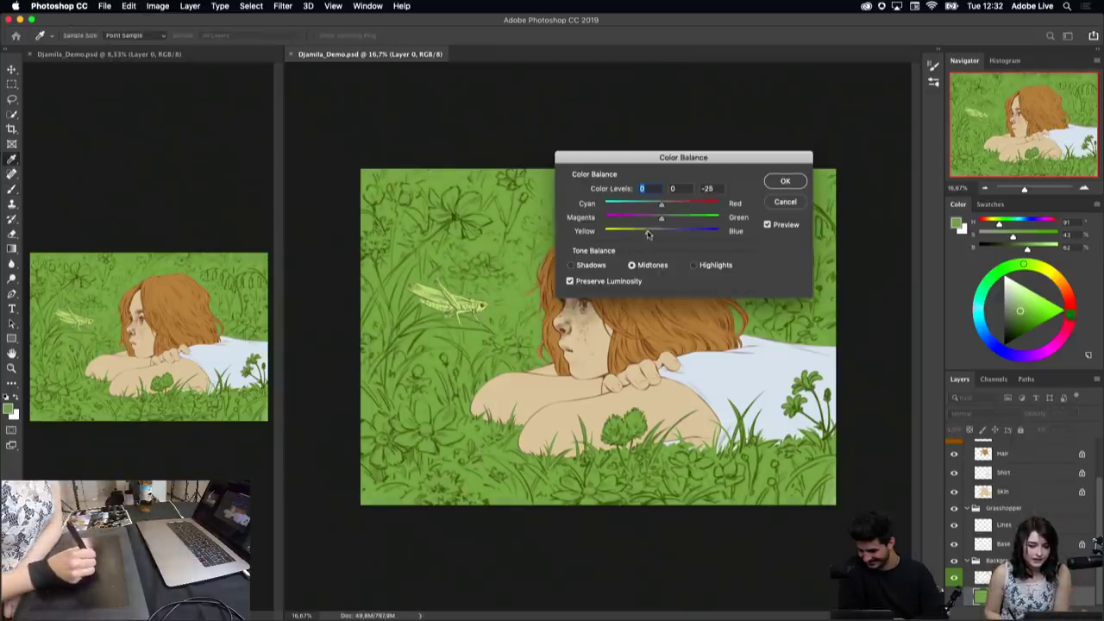
click(774, 183)
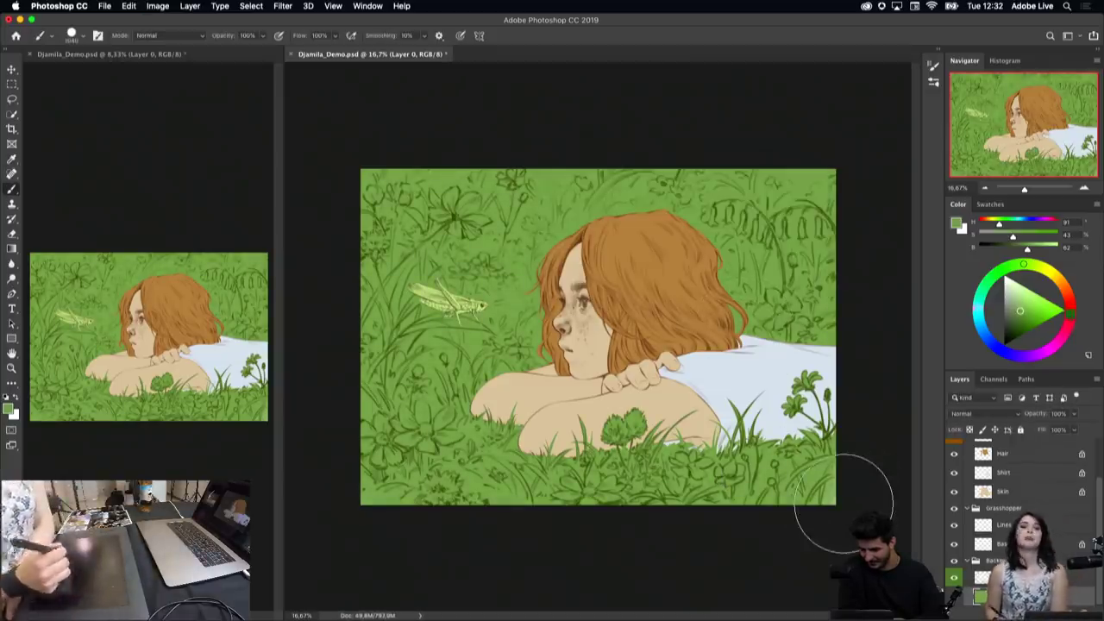
Step: Undo leftover lines, then preview a red Hue/Saturation shift on the Hair layer and cancel it
key(ctrl+z)
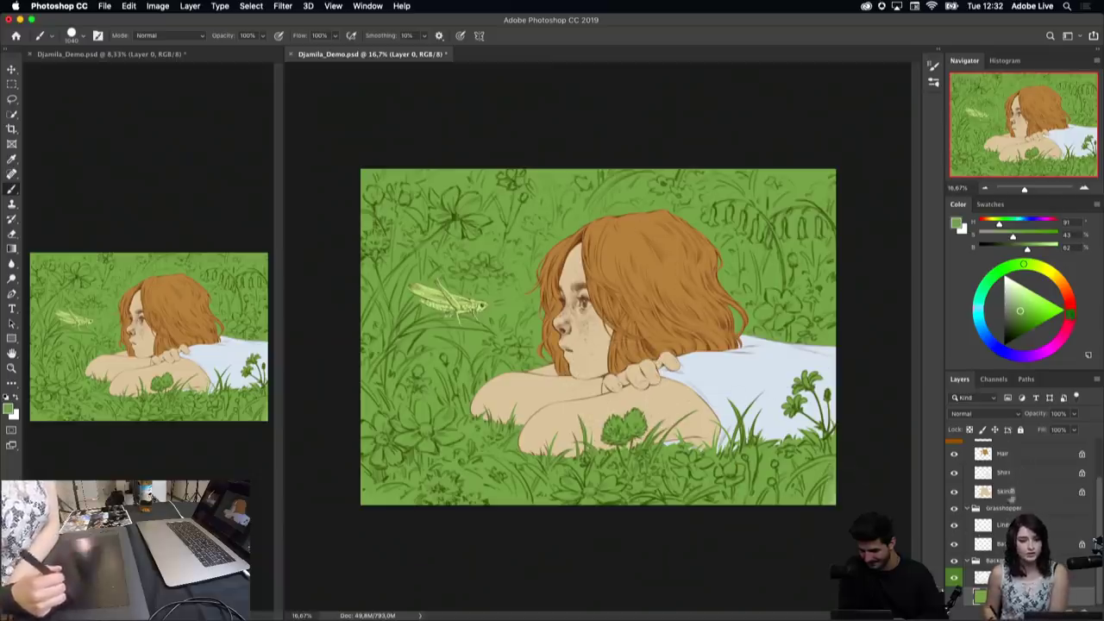
drag(1100, 515, 1099, 505)
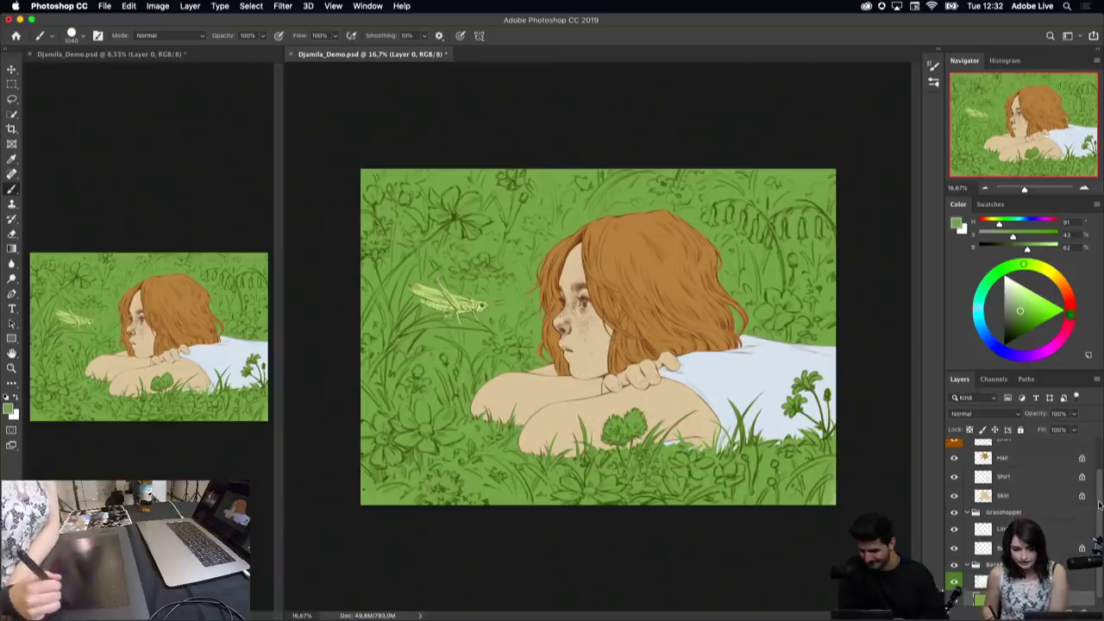
click(1022, 457)
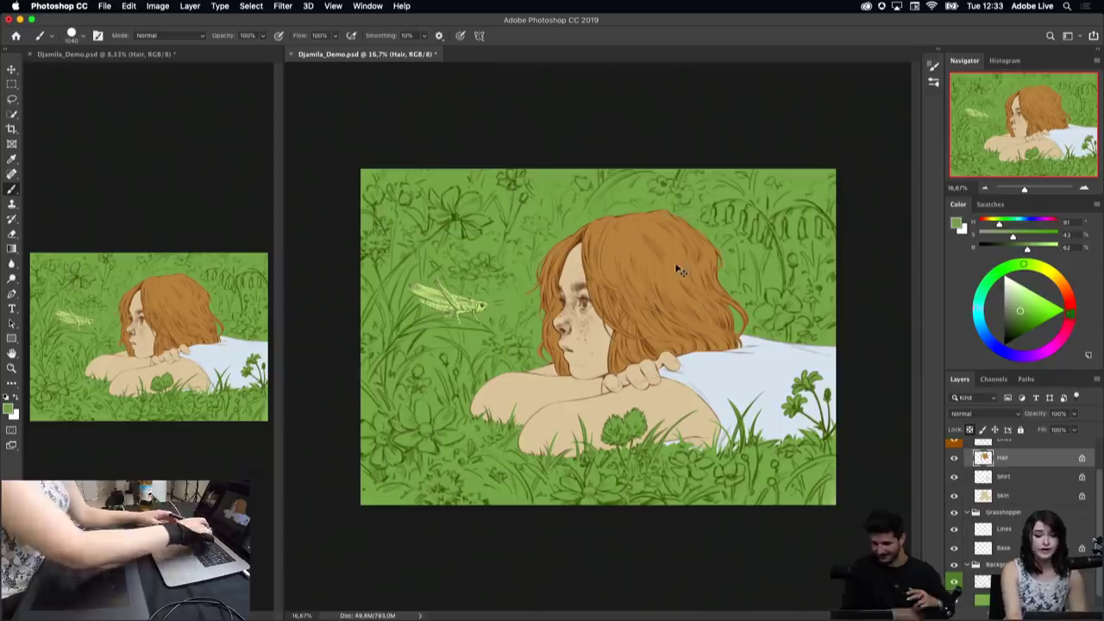
key(ctrl+u)
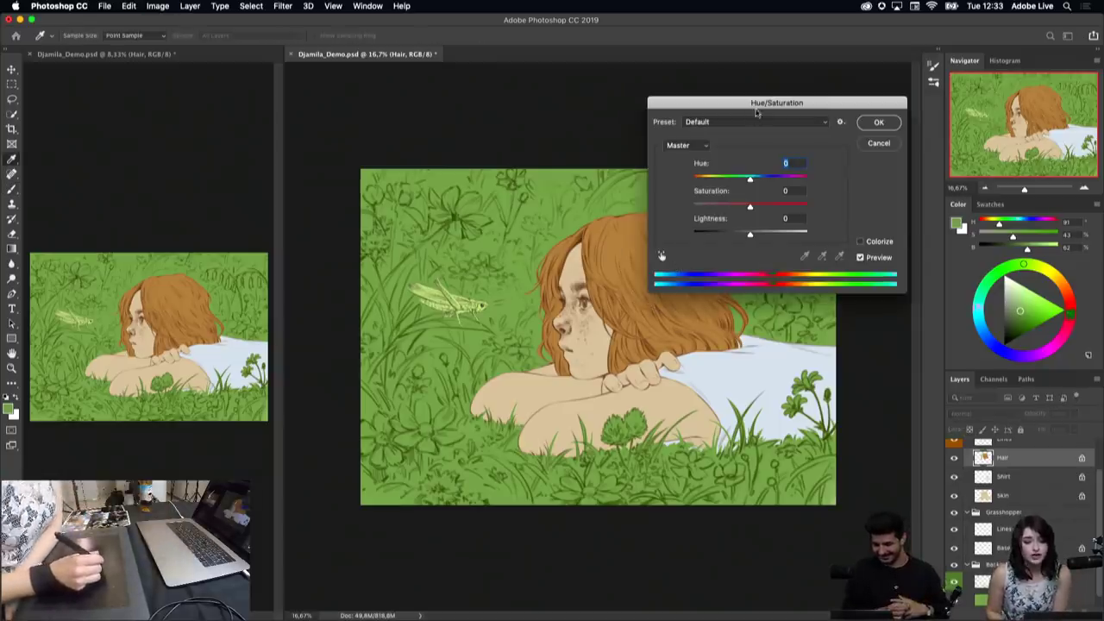
drag(761, 109, 730, 115)
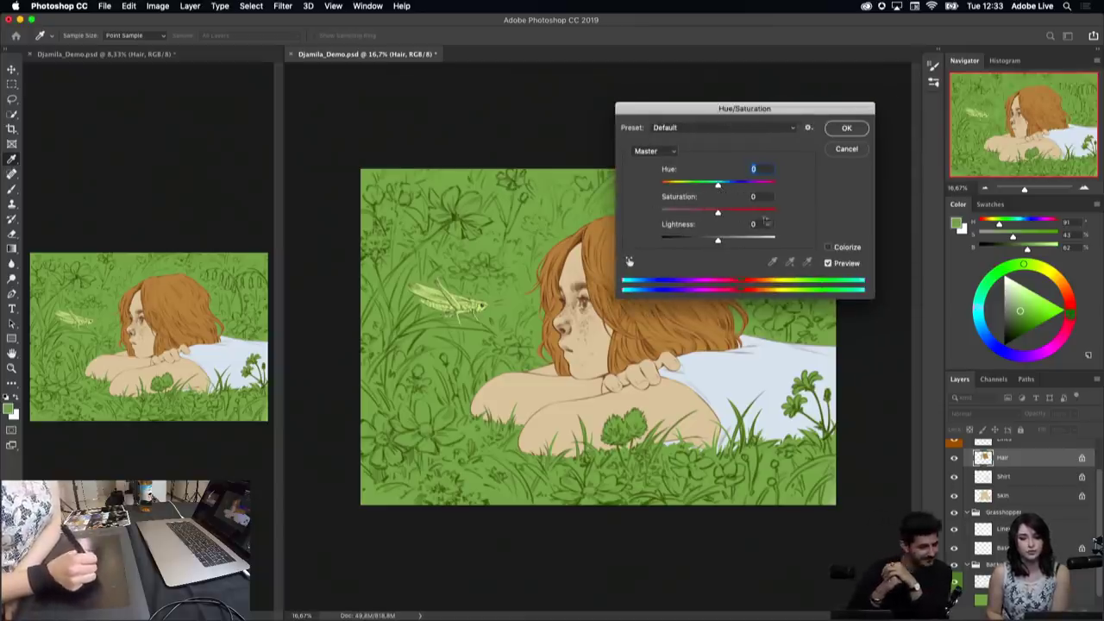
mouse_move(718, 186)
mouse_down()
mouse_move(697, 186)
mouse_move(776, 186)
mouse_move(670, 213)
mouse_up()
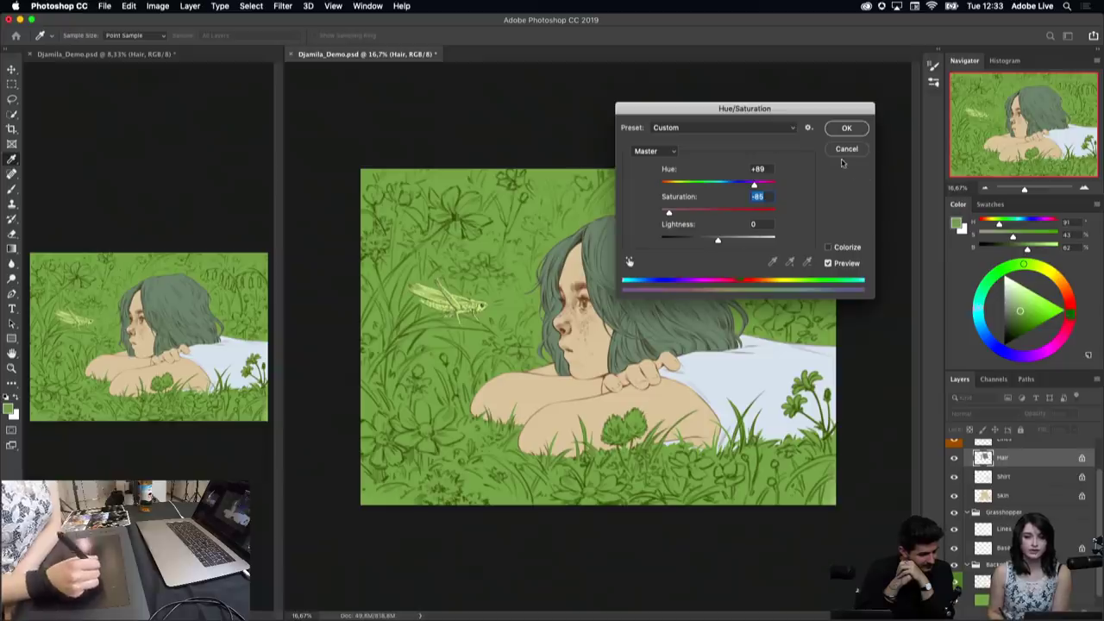
key(Escape)
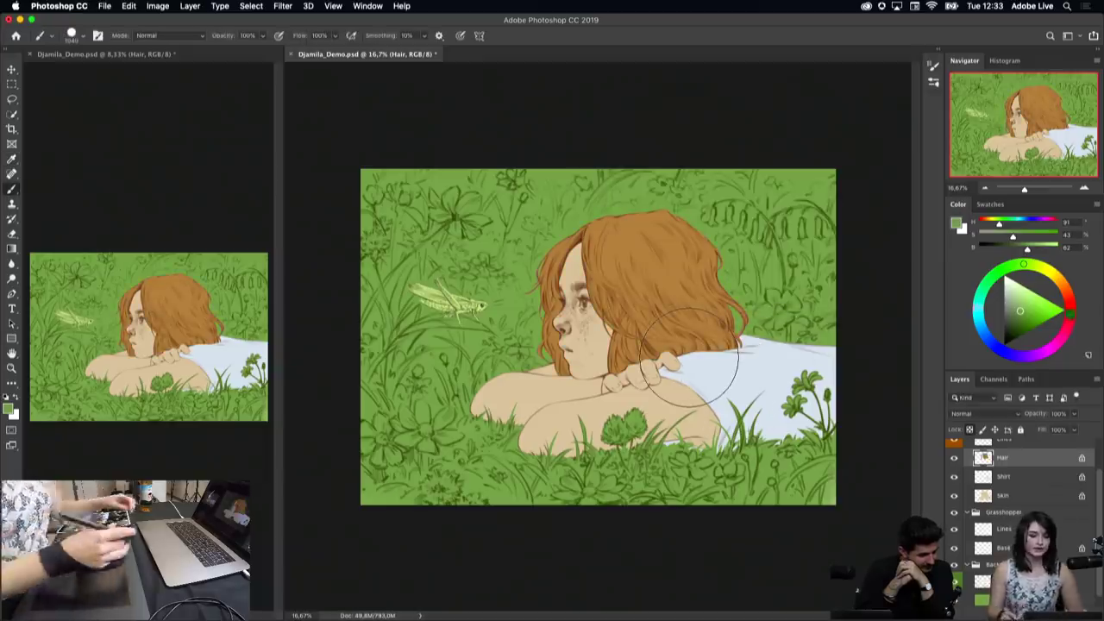
Step: Warm the hair toward red with Color Balance toward Magenta, then undo the stray green dab
click(689, 356)
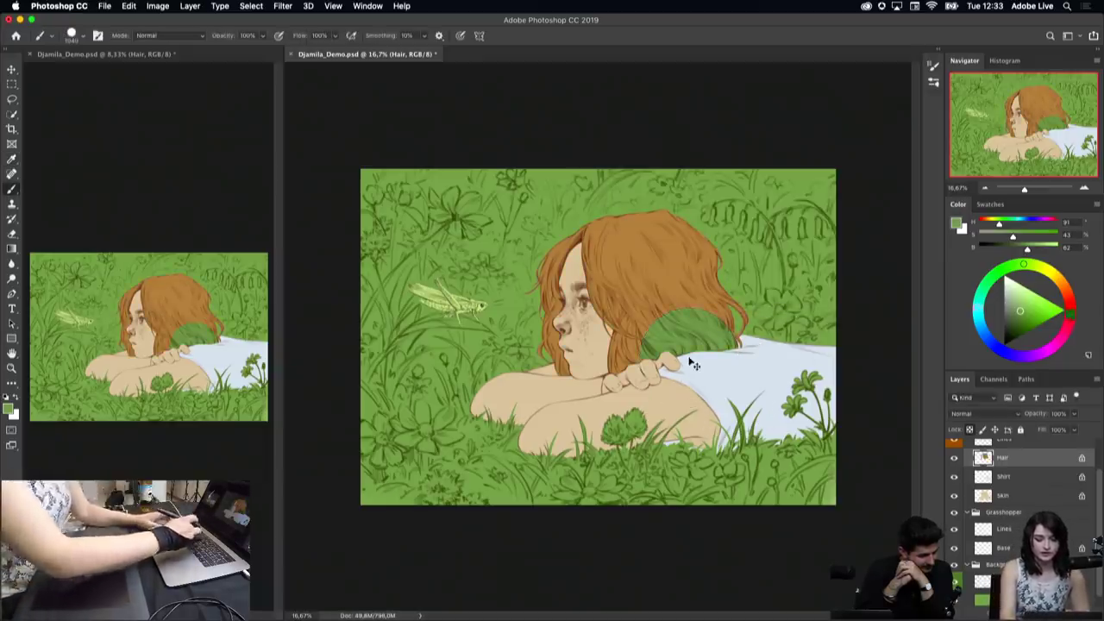
key(ctrl+b)
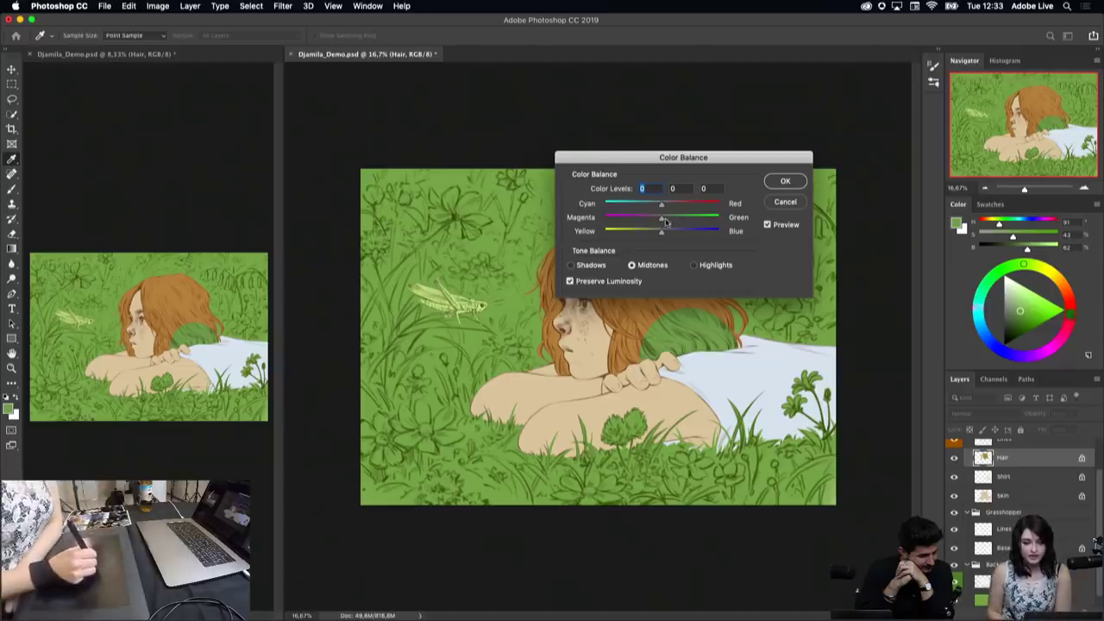
drag(662, 222, 634, 223)
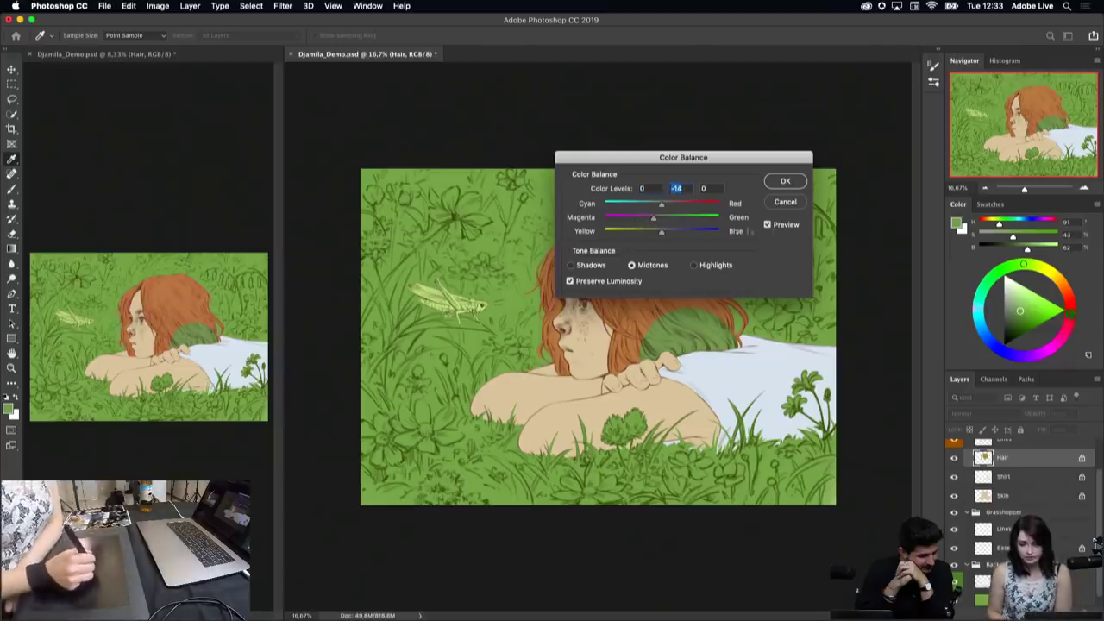
key(Return)
key(b)
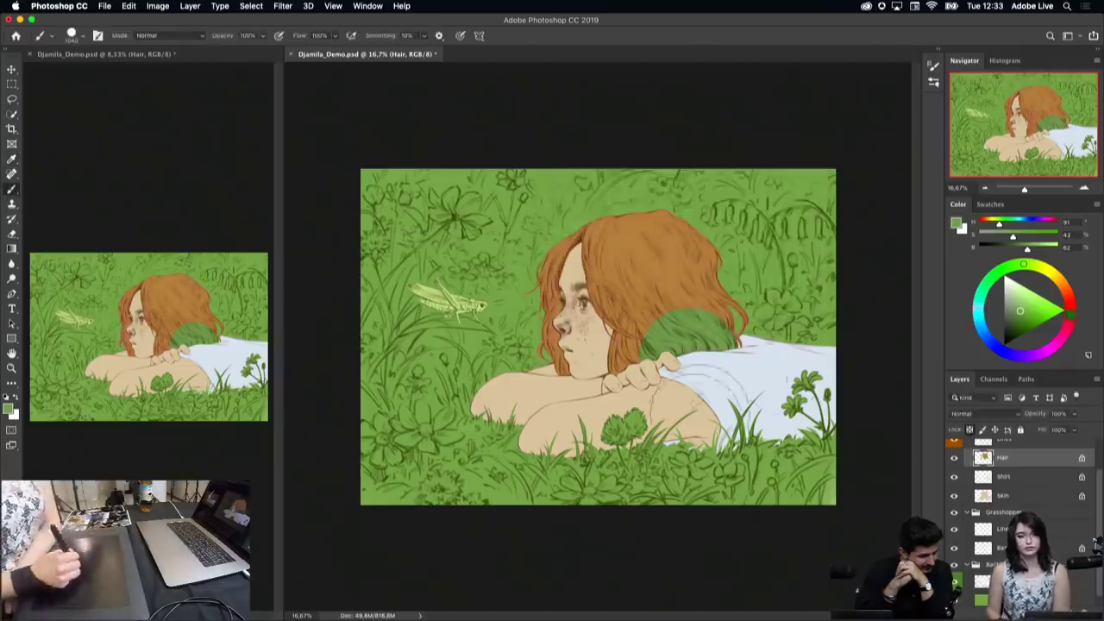
key(ctrl+z)
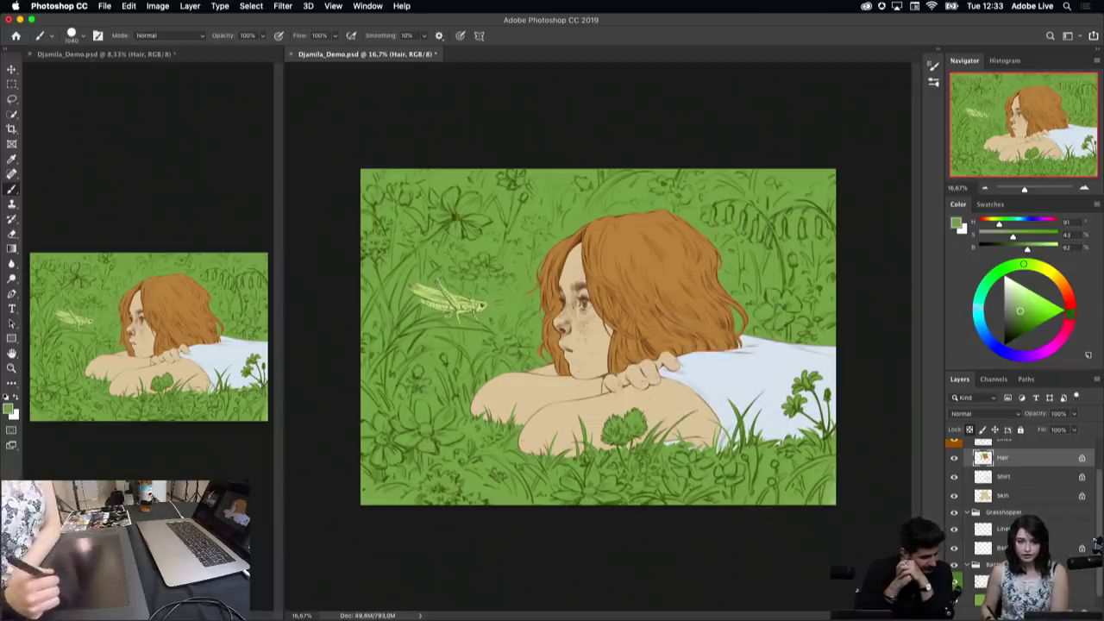
scroll(1097, 526, down, 1)
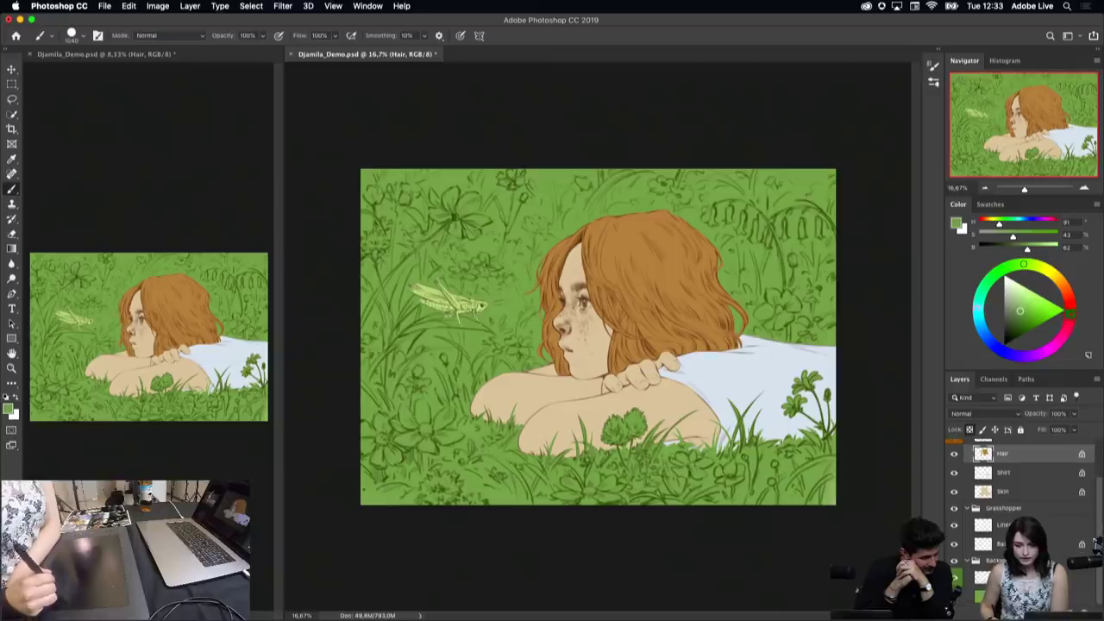
Step: Add Layer 9 above Layer 0 and set the paint colour to coral red (H11 S50 B83)
key(alt+period)
scroll(1100, 488, up, 1)
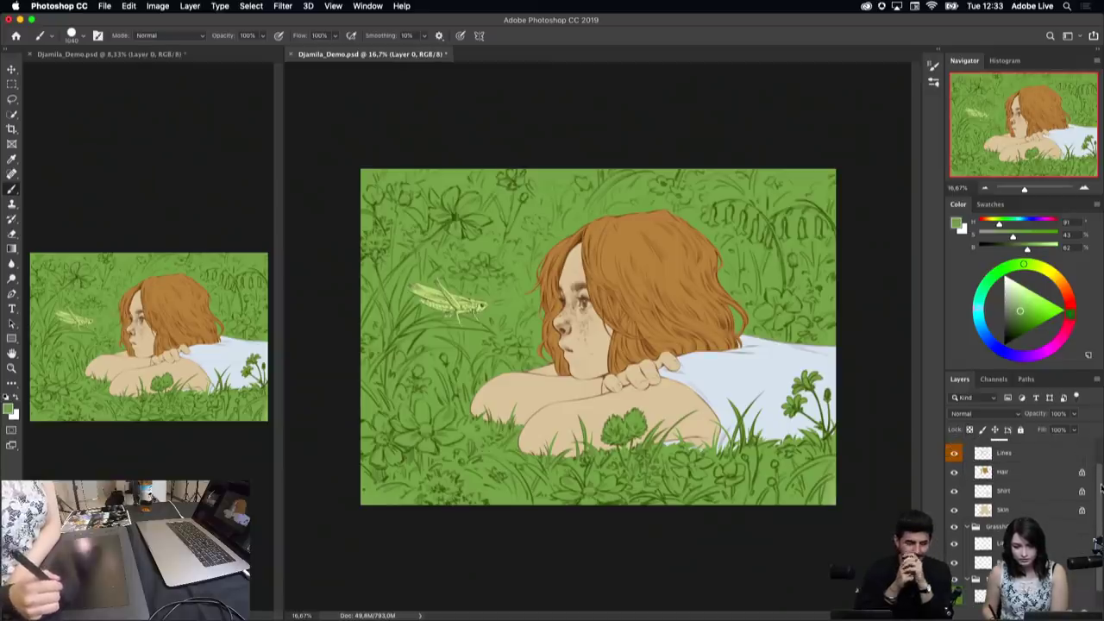
scroll(1101, 487, up, 2)
scroll(1101, 488, up, 3)
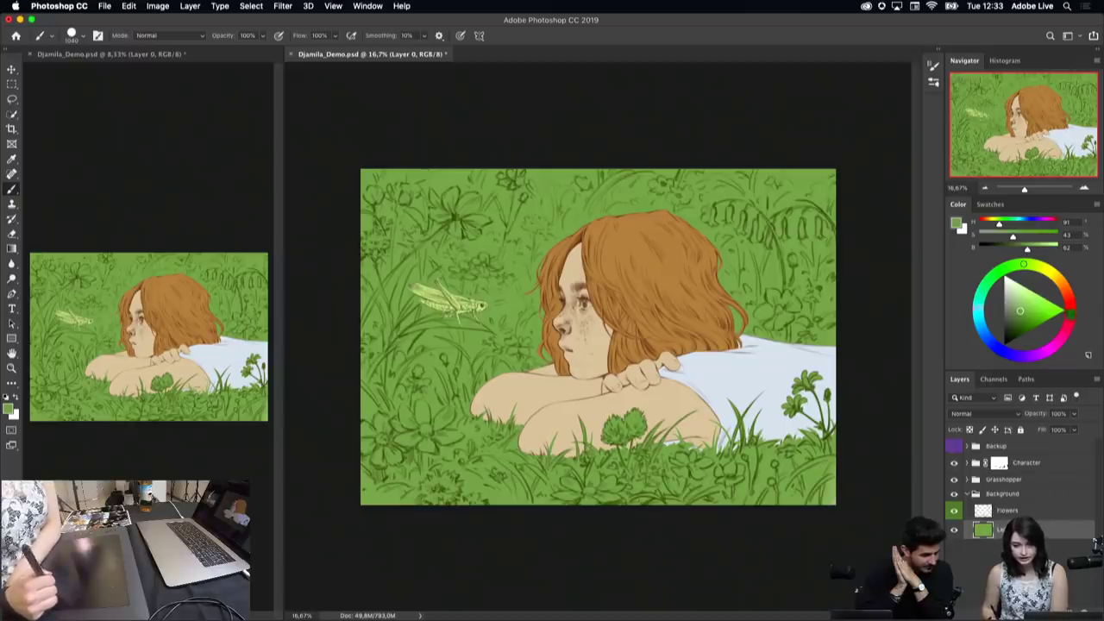
key(ctrl+shift+alt+n)
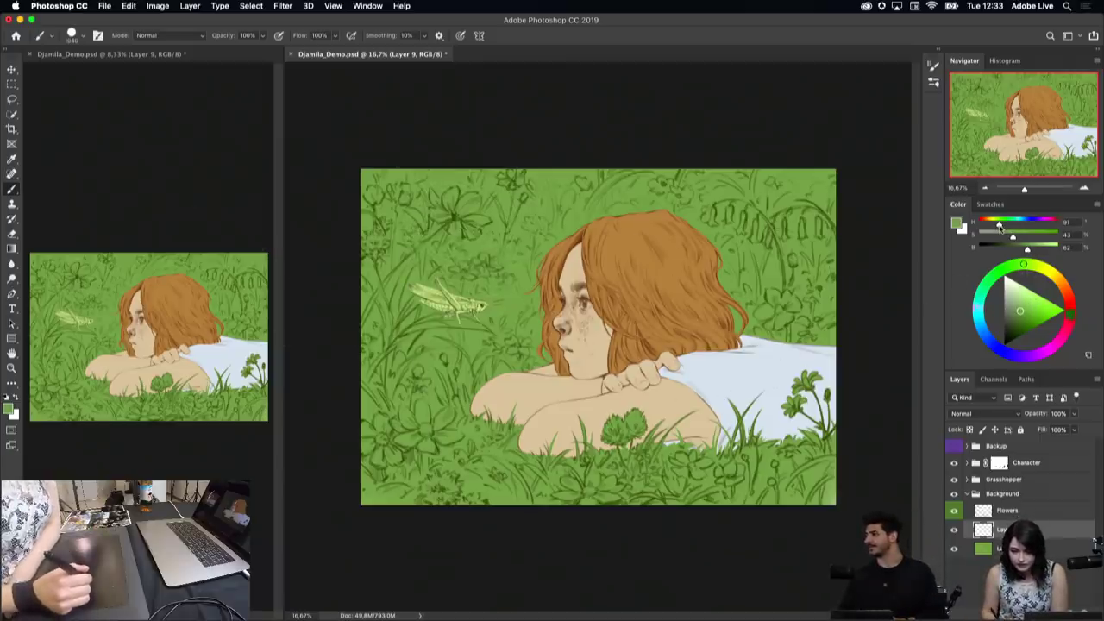
drag(998, 225, 983, 224)
drag(1019, 311, 1069, 302)
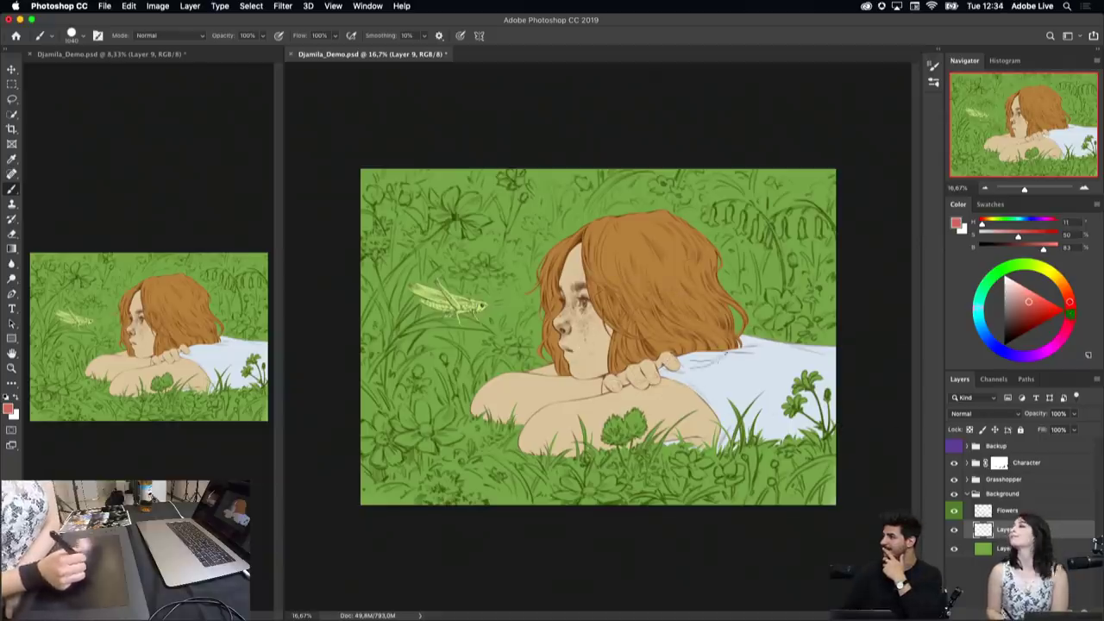
Step: Paint coral-red flowers in the lower-left grass with a resized Basic Render brush
right_click(538, 376)
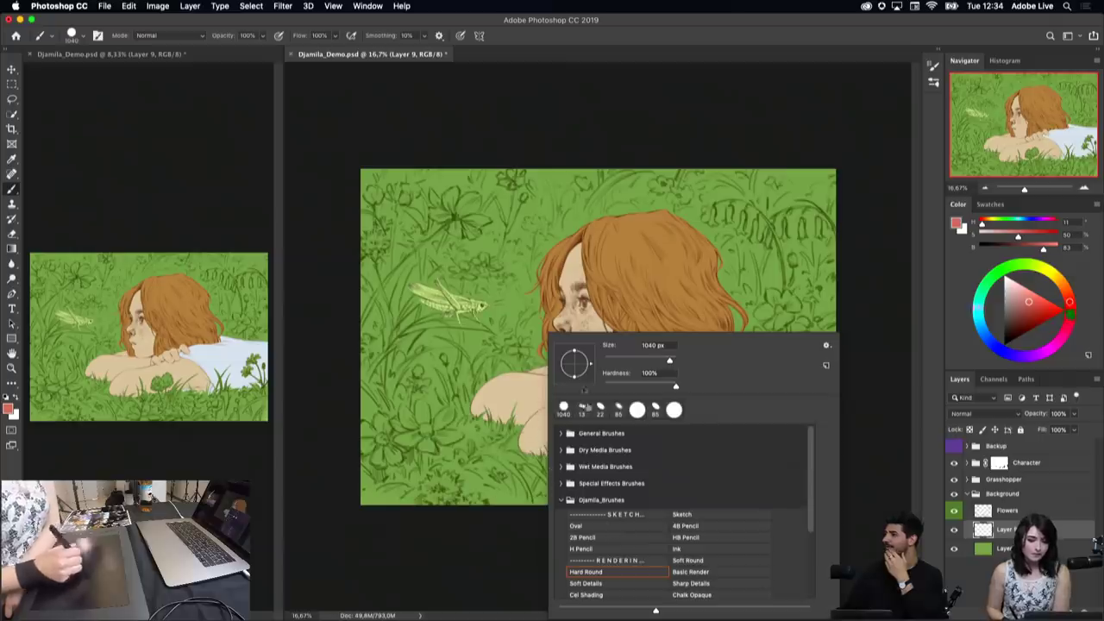
drag(670, 360, 657, 362)
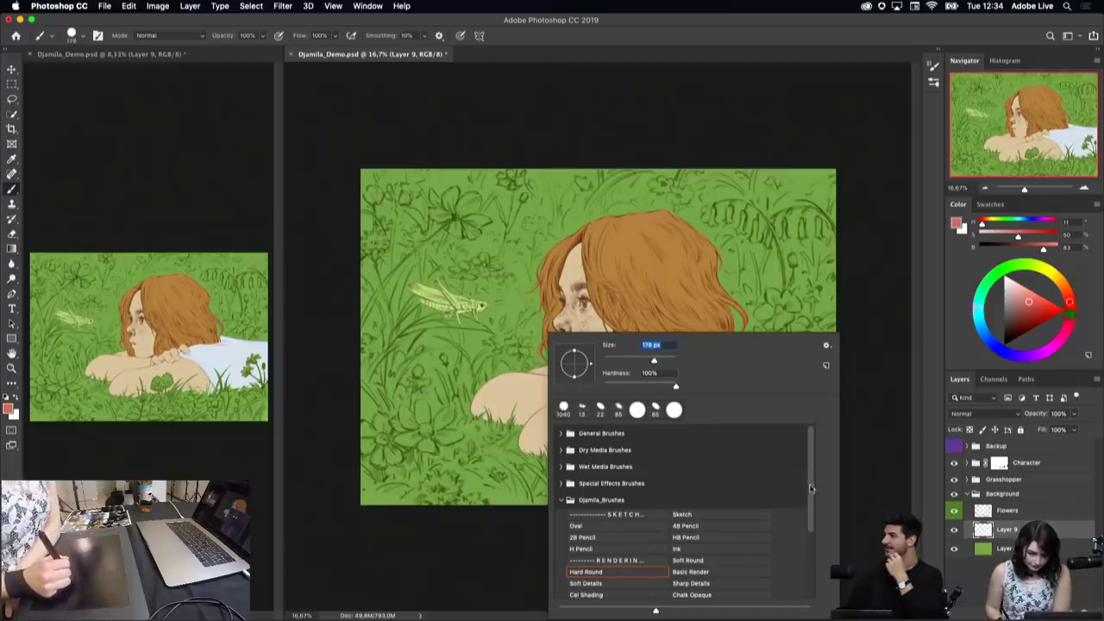
drag(813, 485, 810, 561)
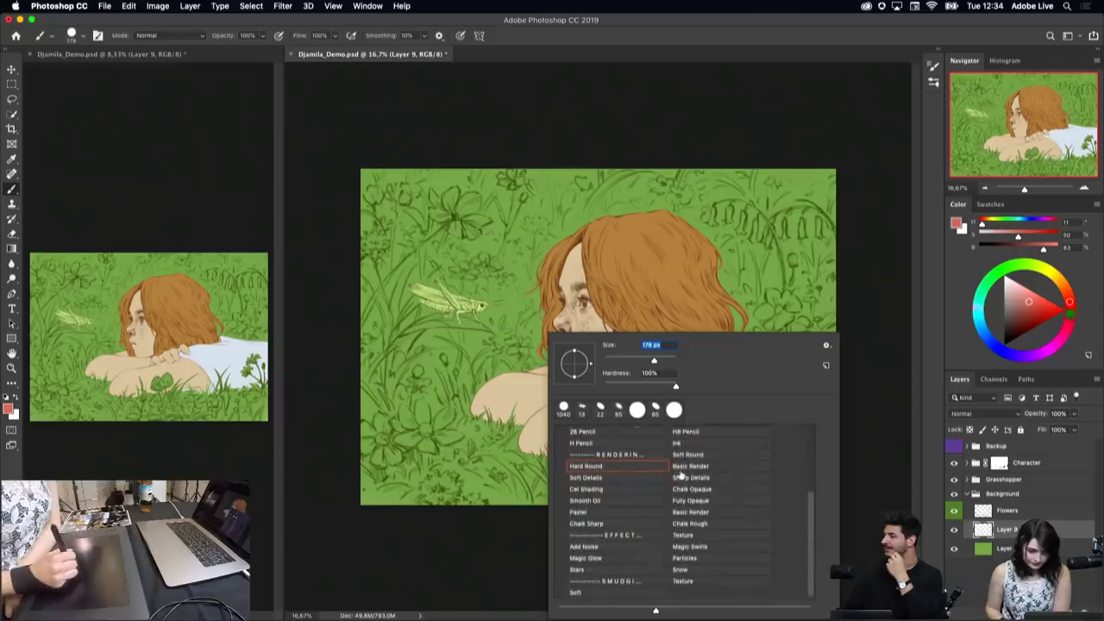
click(691, 466)
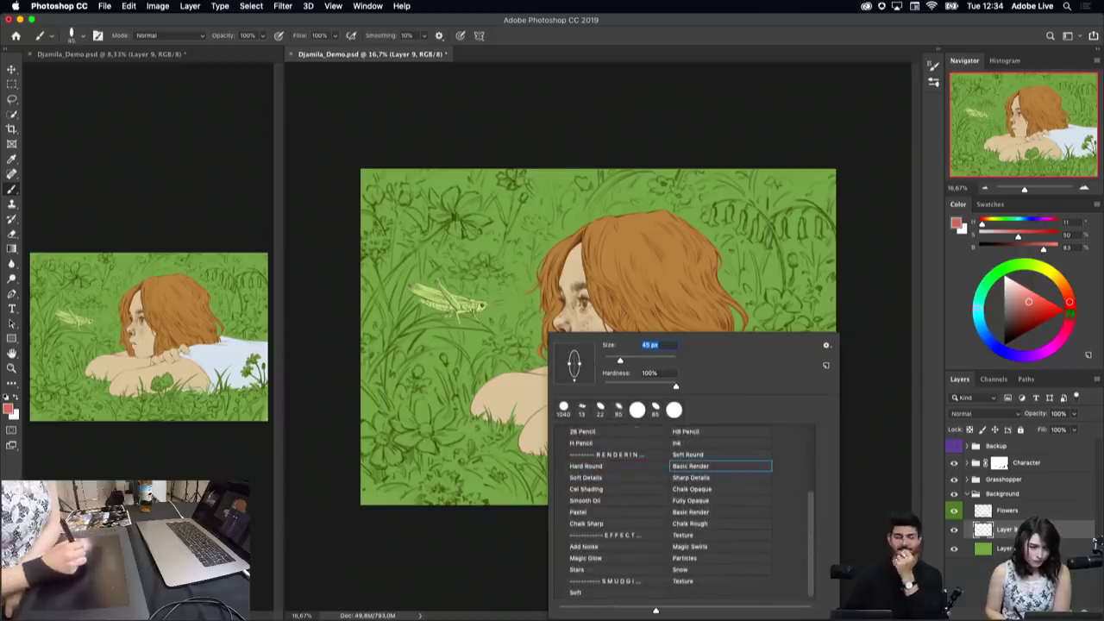
drag(638, 369, 645, 368)
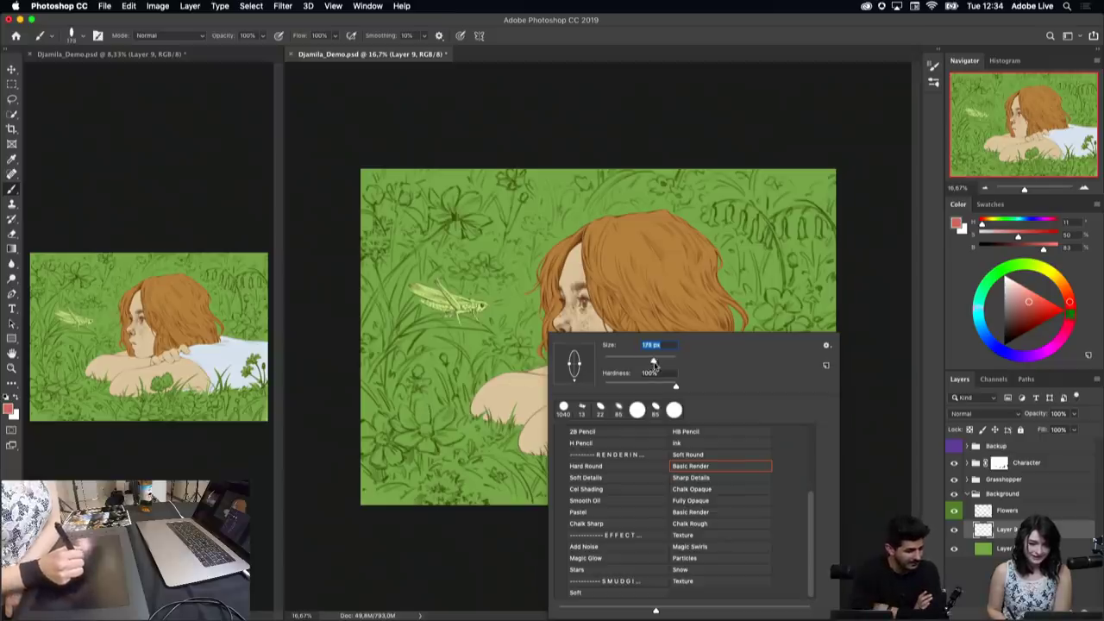
click(420, 412)
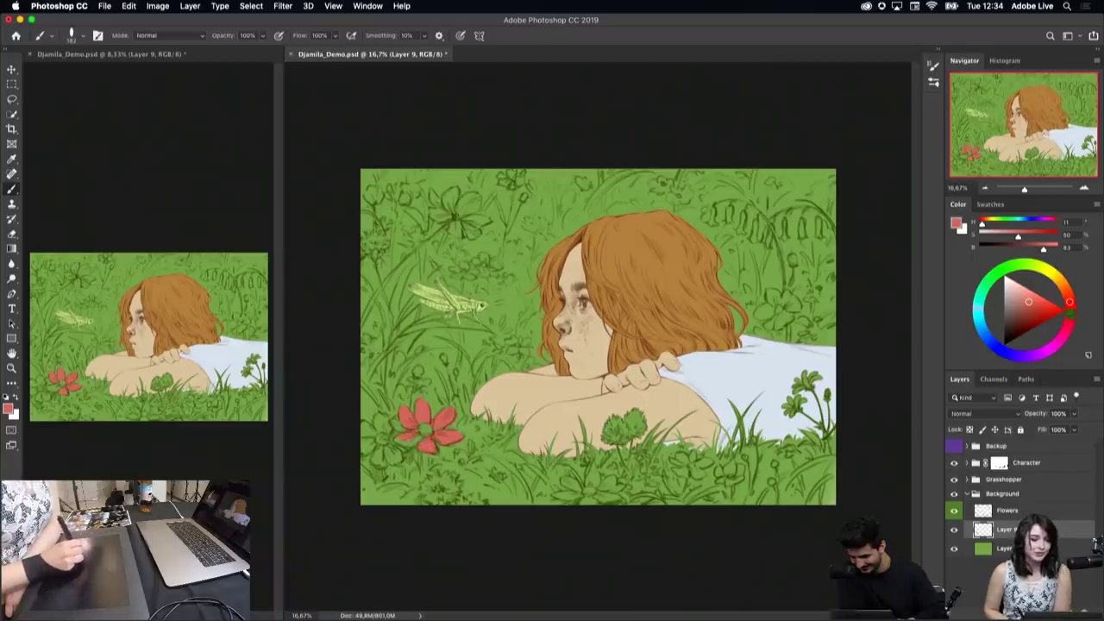
mouse_move(394, 435)
mouse_down()
mouse_move(423, 436)
mouse_move(382, 431)
mouse_up()
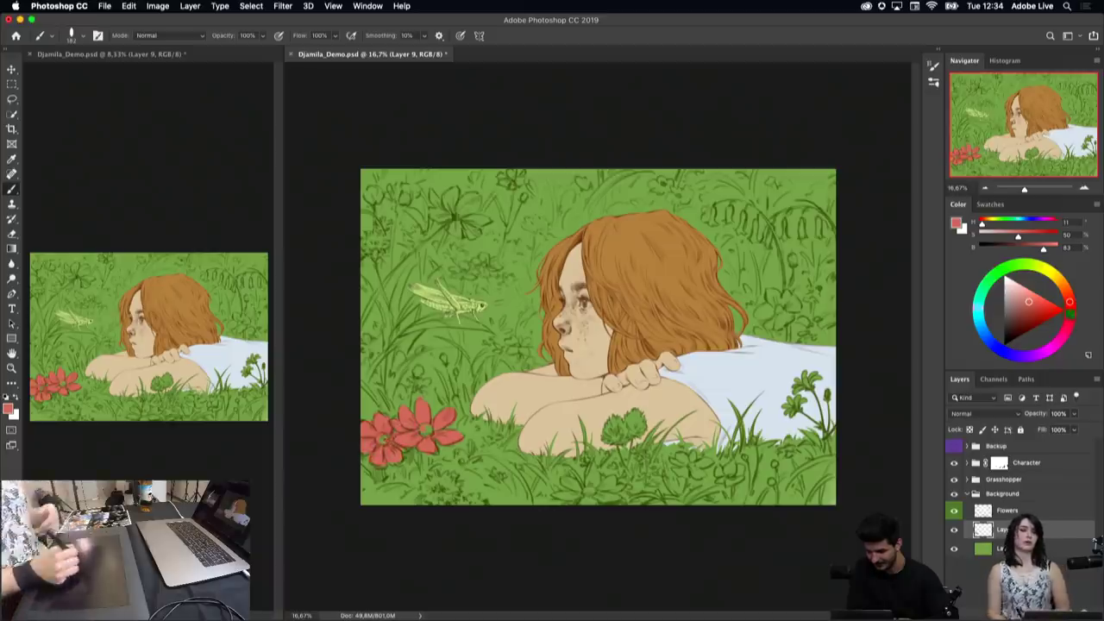
Step: Lighten the red flowers toward pink with two Hue/Saturation Lightness increases
key(super+u)
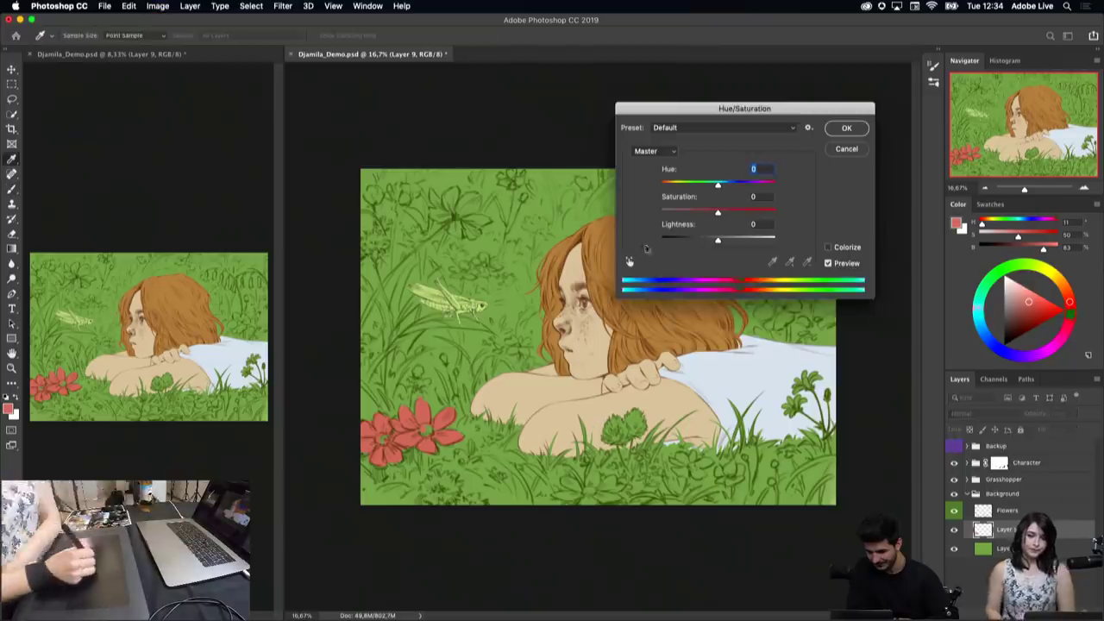
drag(717, 239, 729, 242)
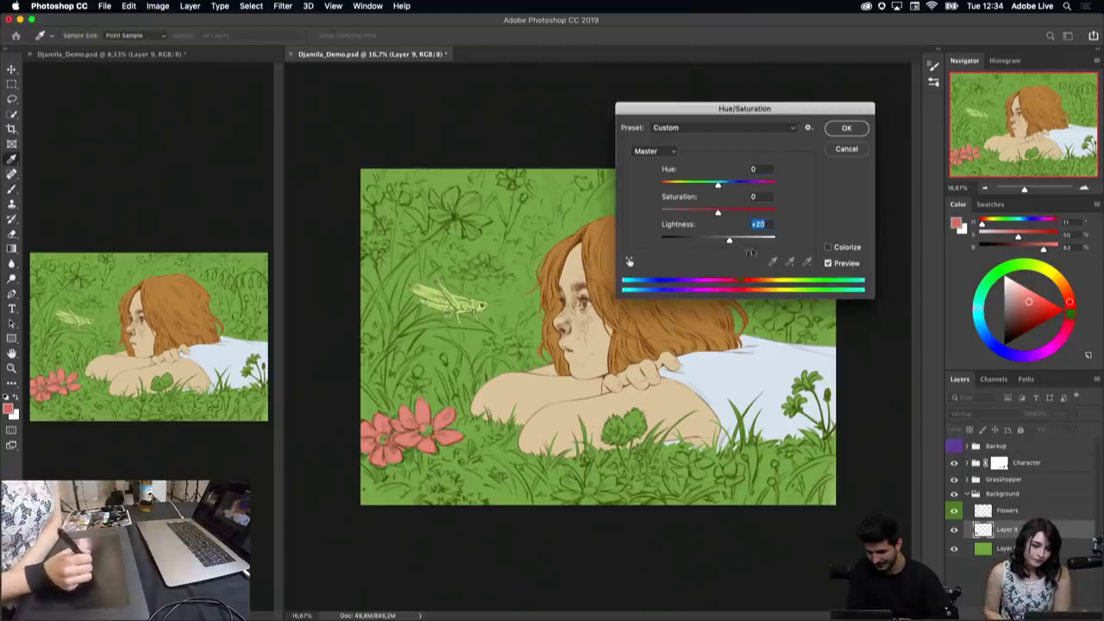
click(845, 130)
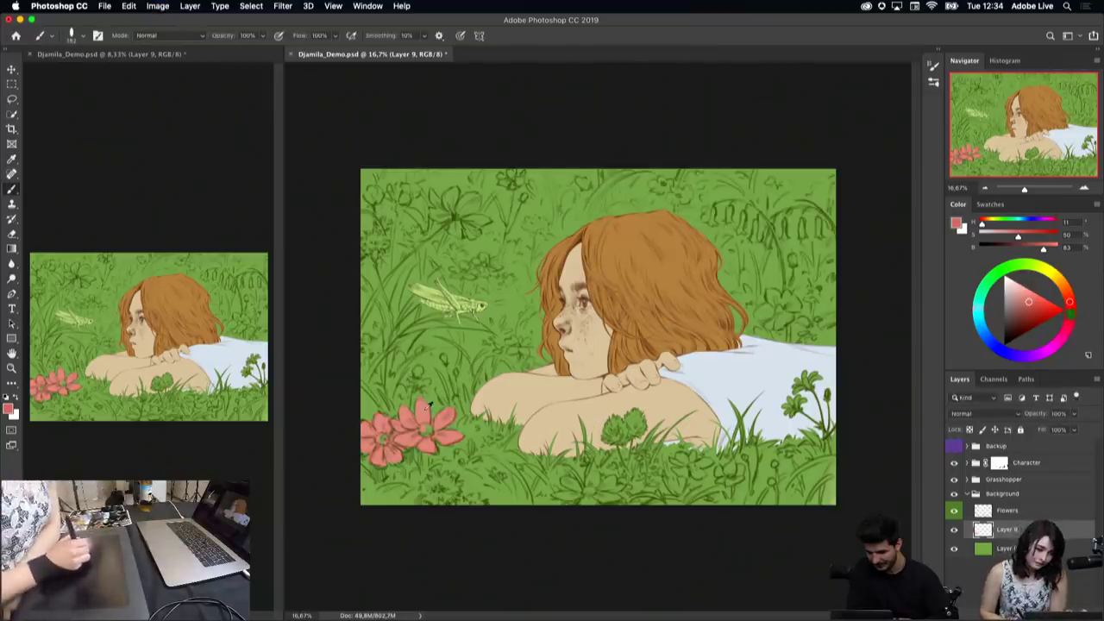
key(super+u)
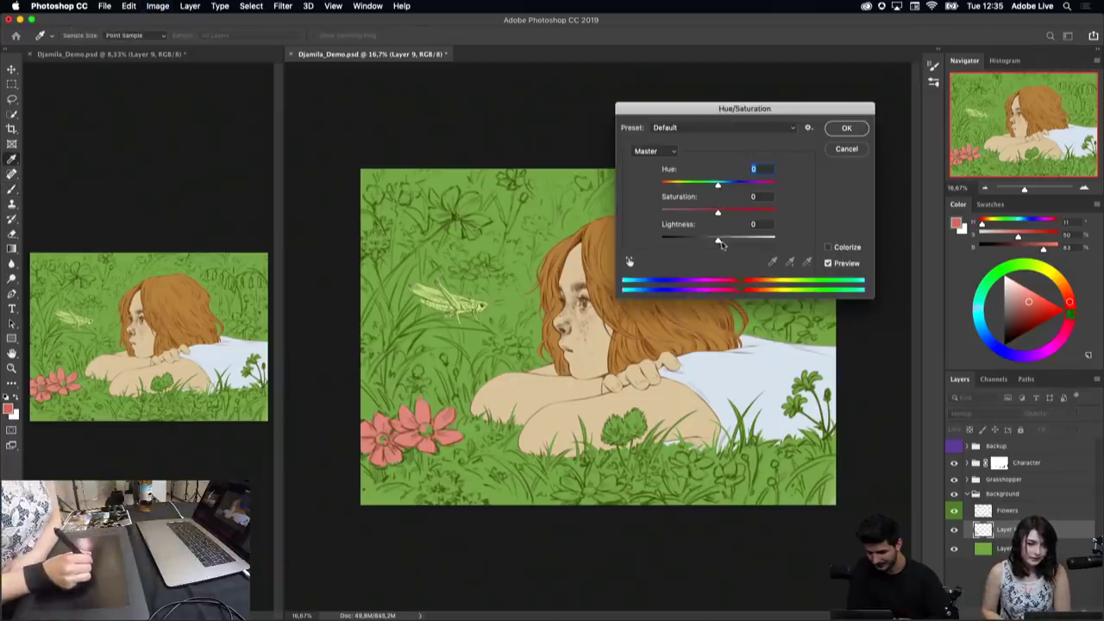
drag(721, 245, 726, 245)
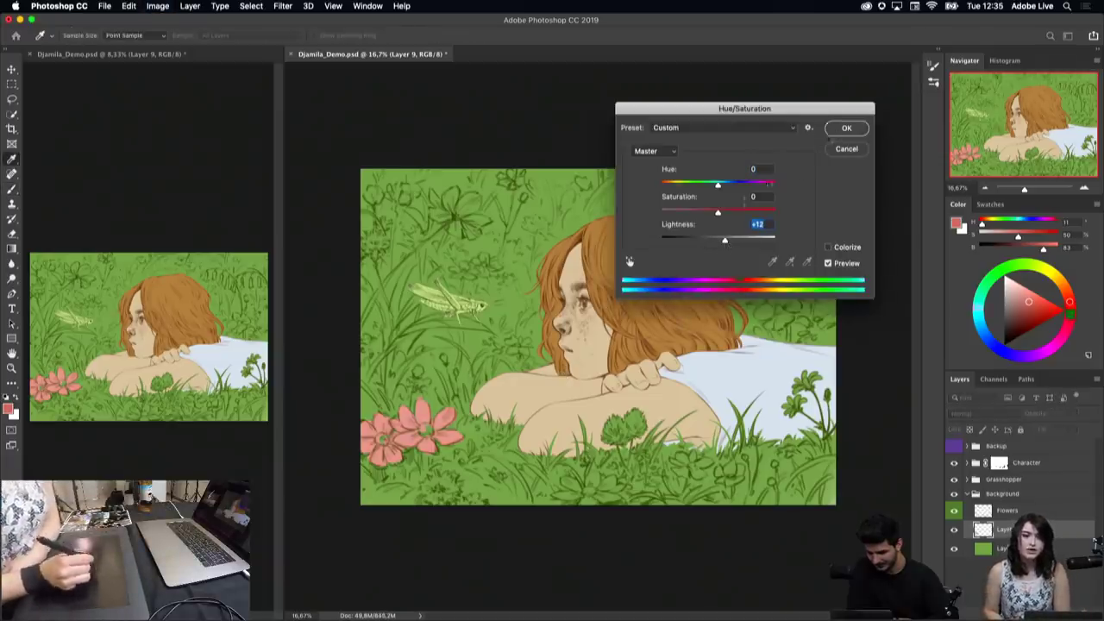
click(844, 129)
Step: Sample the flowers' pink and paint small blossoms in the bottom grass
alt+click(429, 397)
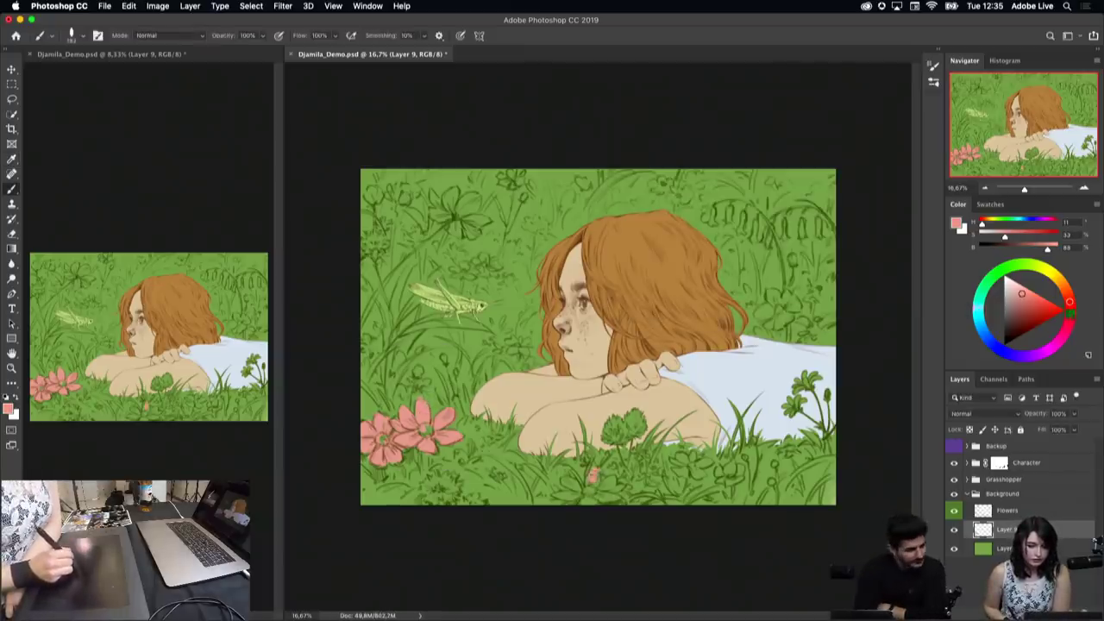
mouse_move(592, 475)
mouse_down()
mouse_move(595, 484)
mouse_move(575, 476)
mouse_up()
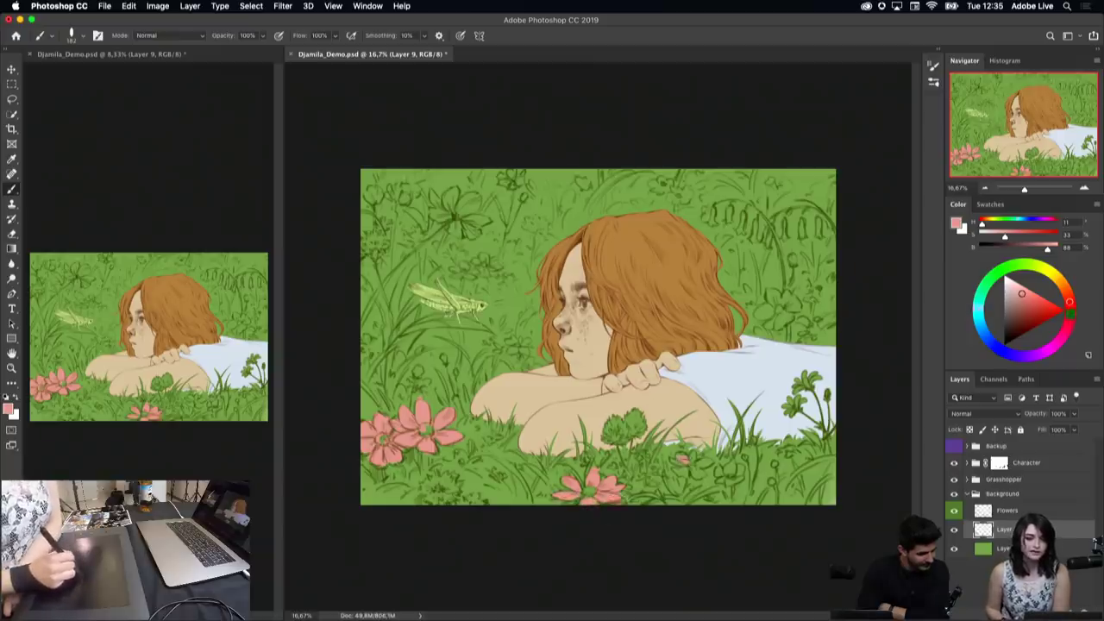
drag(674, 455, 684, 462)
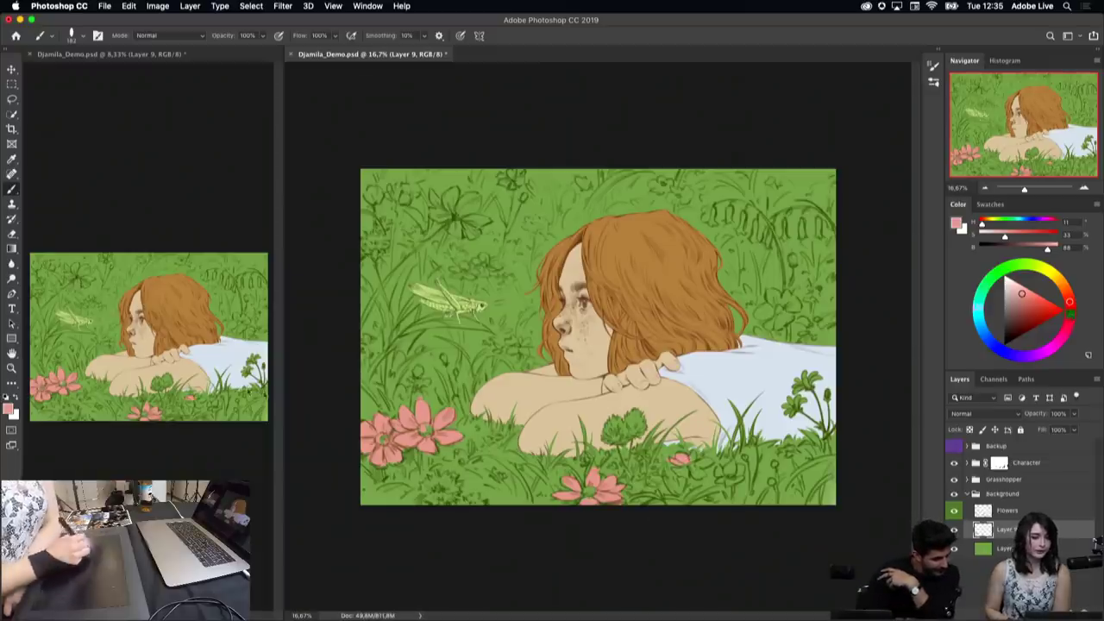
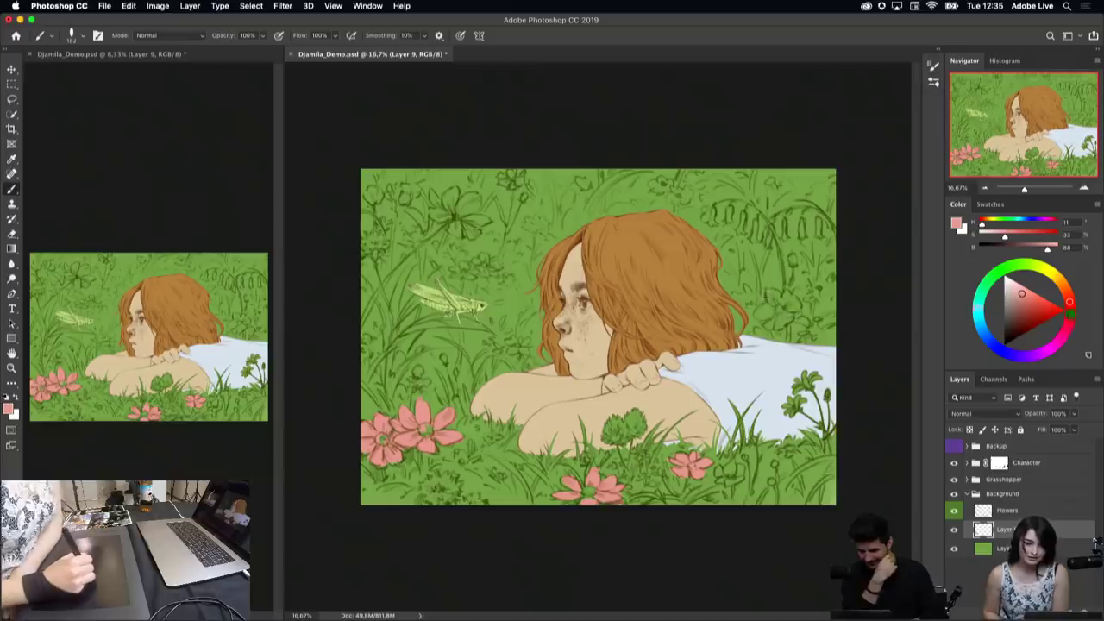
Step: Paint four small pink flowers on the upper meadow, then add Layer 10 with an orange paint colour
drag(765, 295, 799, 305)
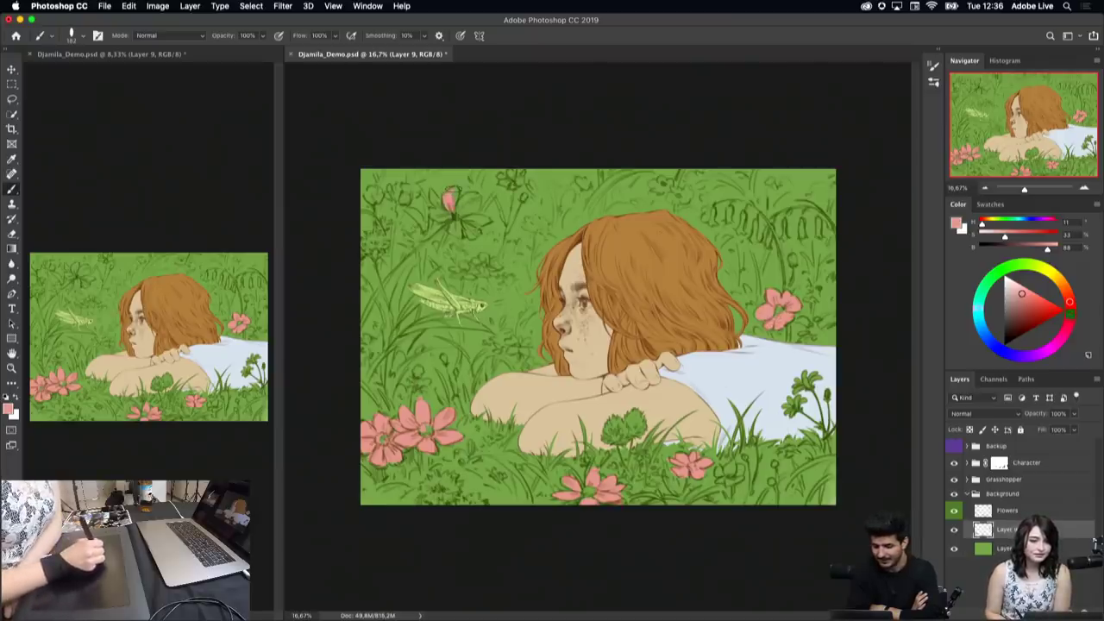
drag(470, 197, 486, 222)
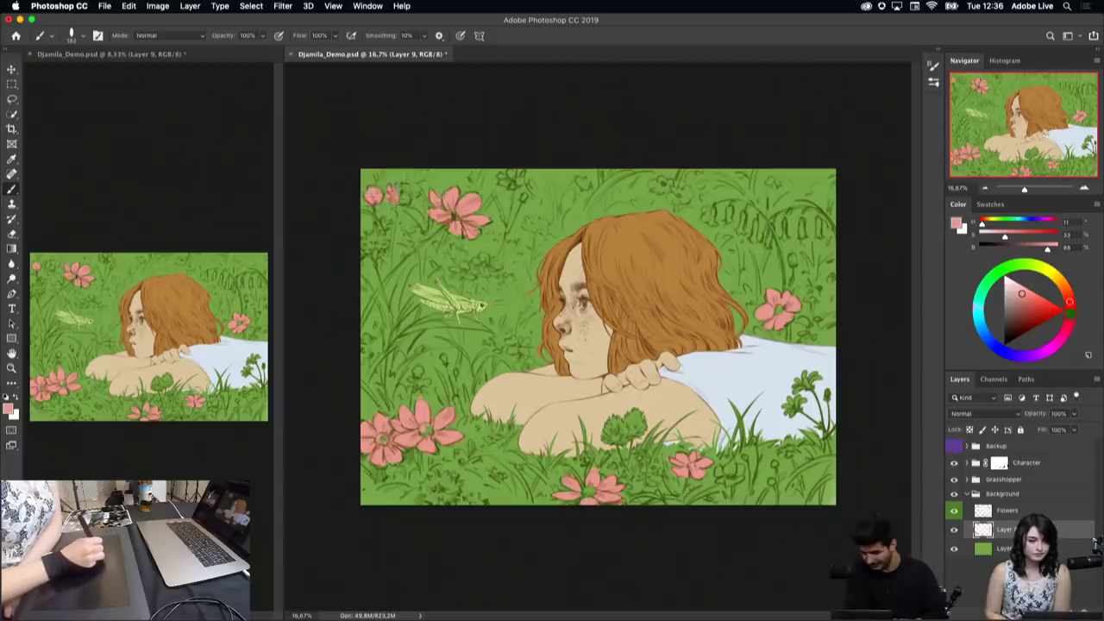
drag(393, 188, 408, 199)
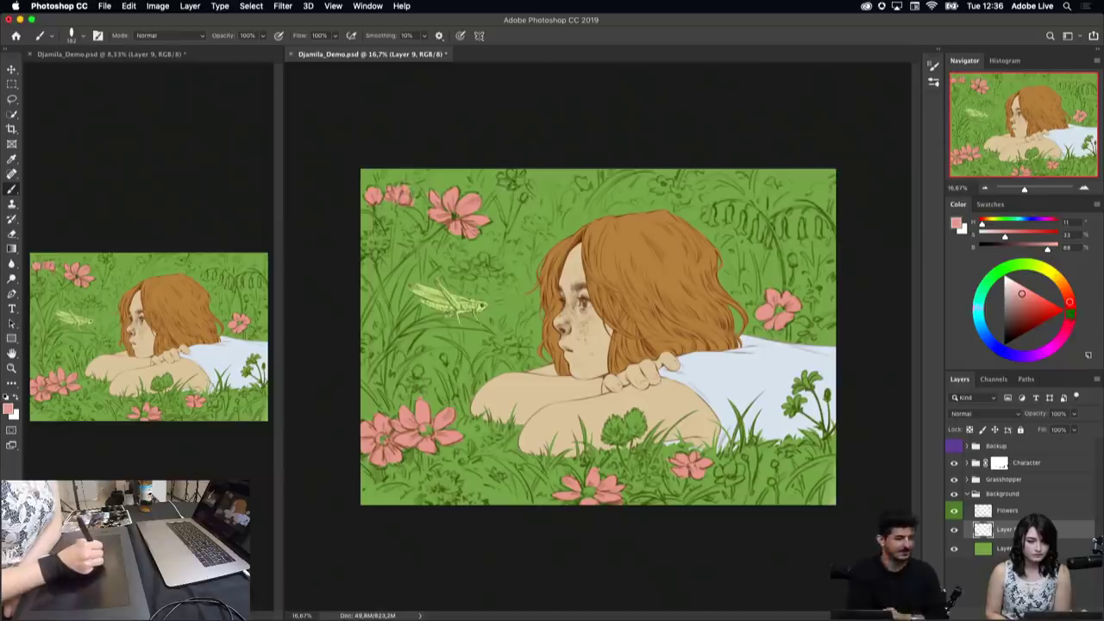
drag(507, 170, 514, 186)
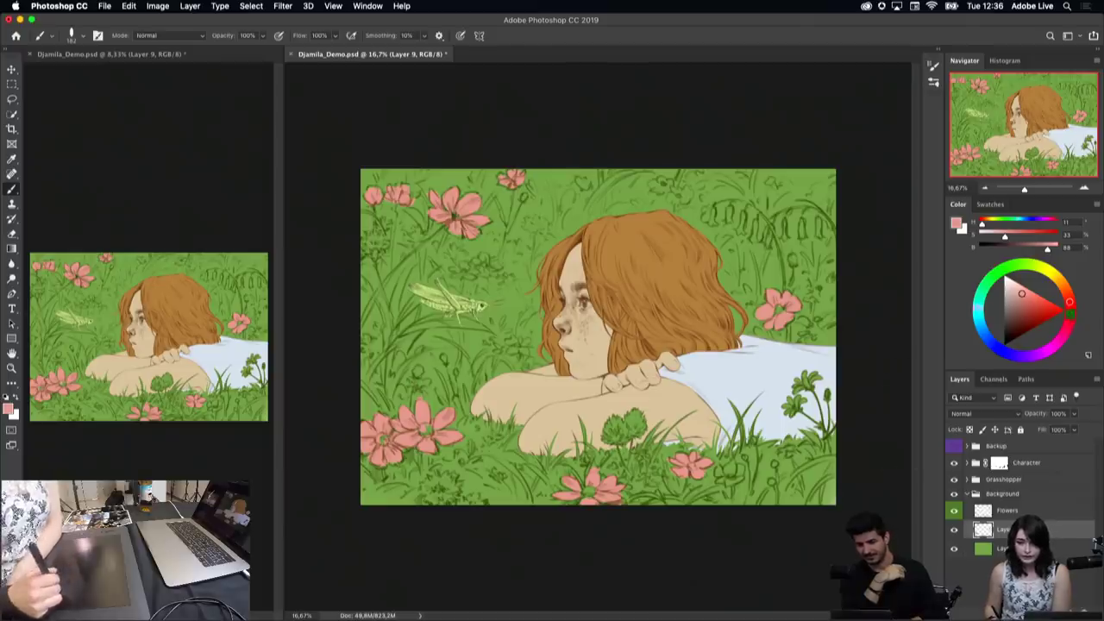
key(ctrl+shift+alt+n)
mouse_move(1069, 302)
mouse_down()
mouse_move(1066, 284)
mouse_move(1033, 299)
mouse_up()
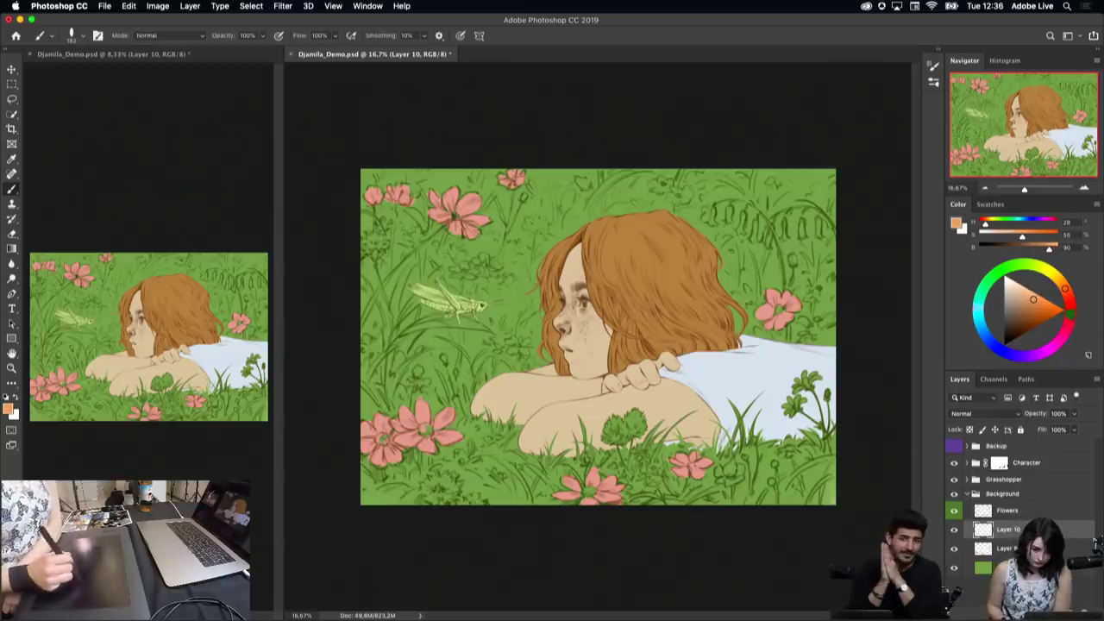
Step: Discard a test orange dot and switch the paint colour to a bright, saturated yellow
click(730, 469)
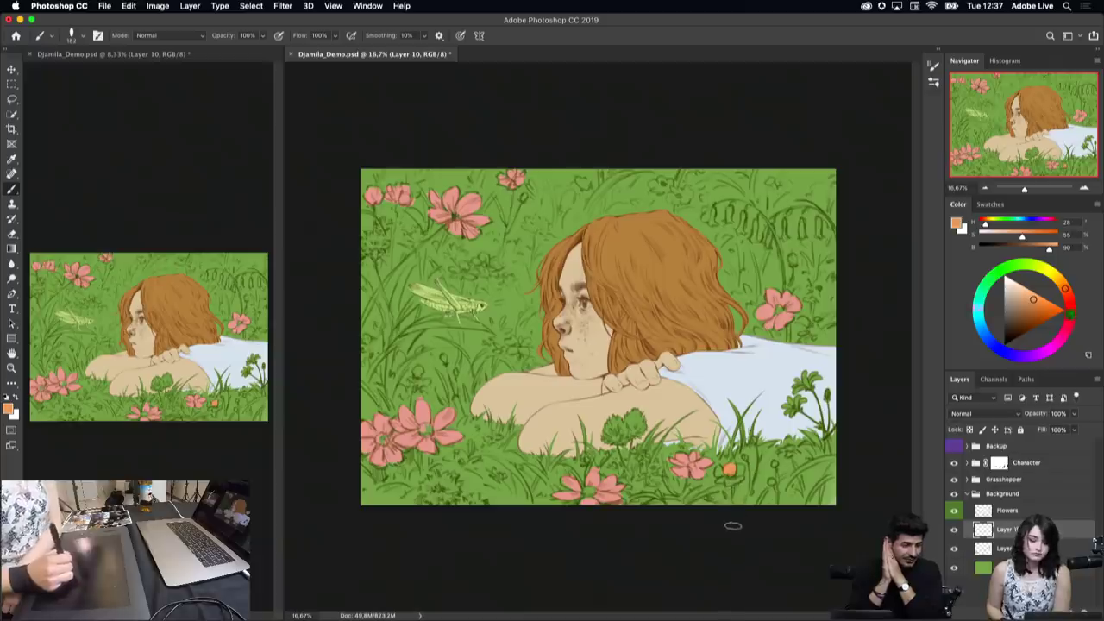
key(super+z)
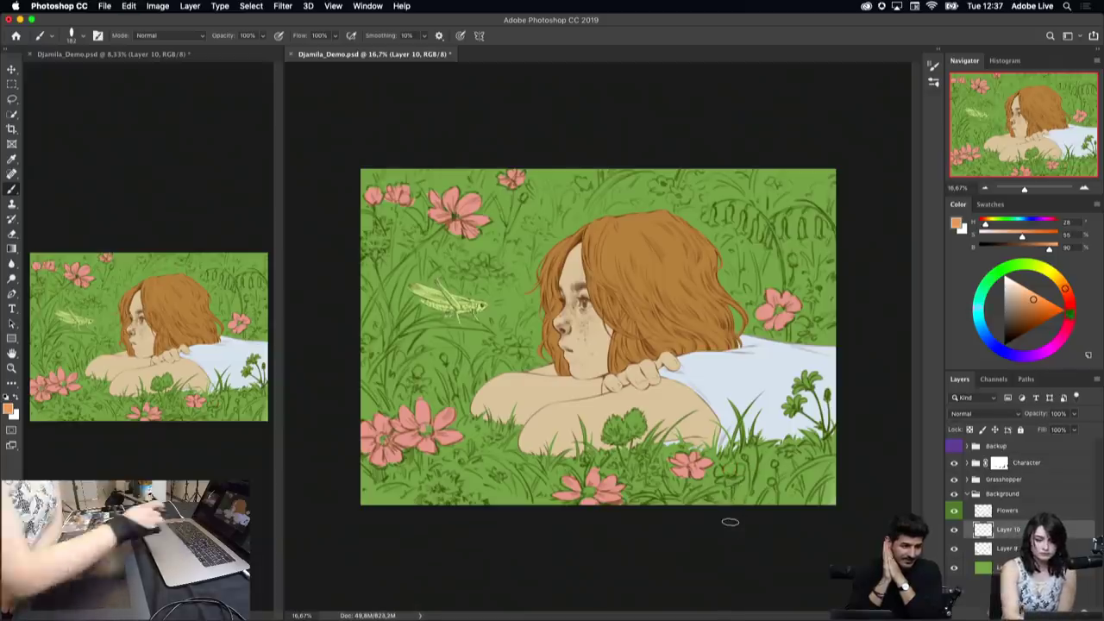
drag(1064, 287, 1057, 278)
click(1041, 297)
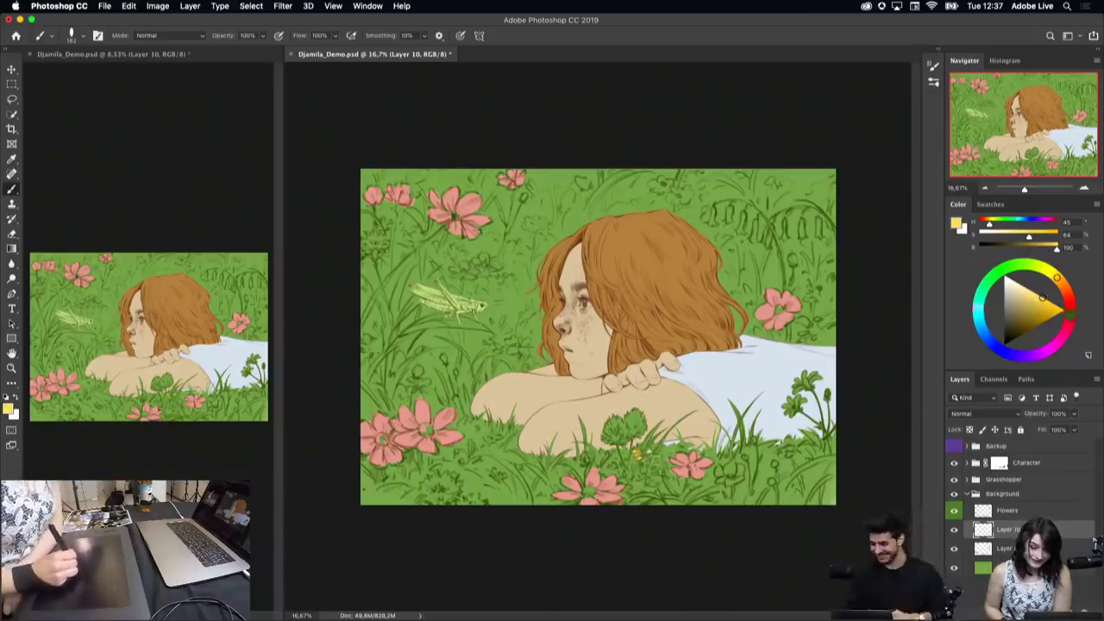
Step: Dab yellow flowers in the lower grass, right of the hair and along the left meadow
click(640, 454)
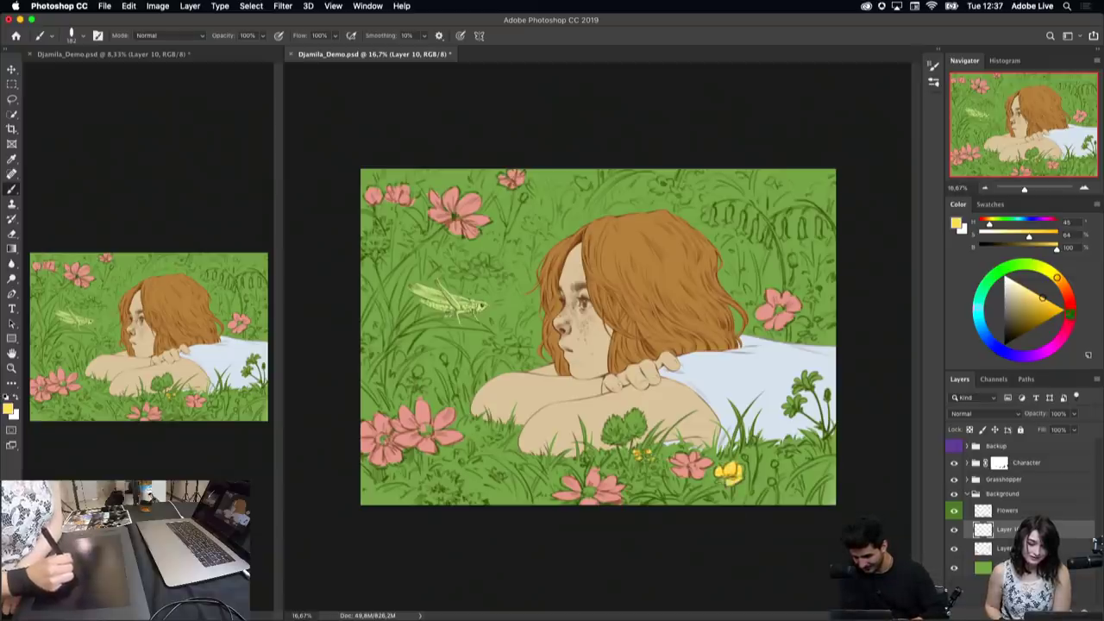
click(800, 321)
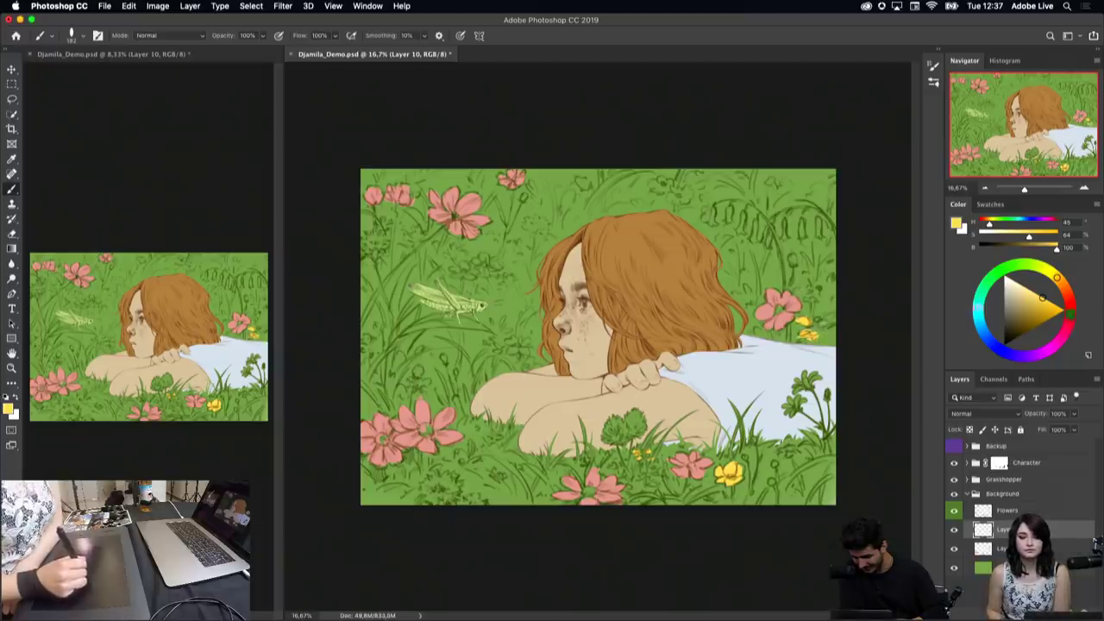
click(821, 321)
click(817, 324)
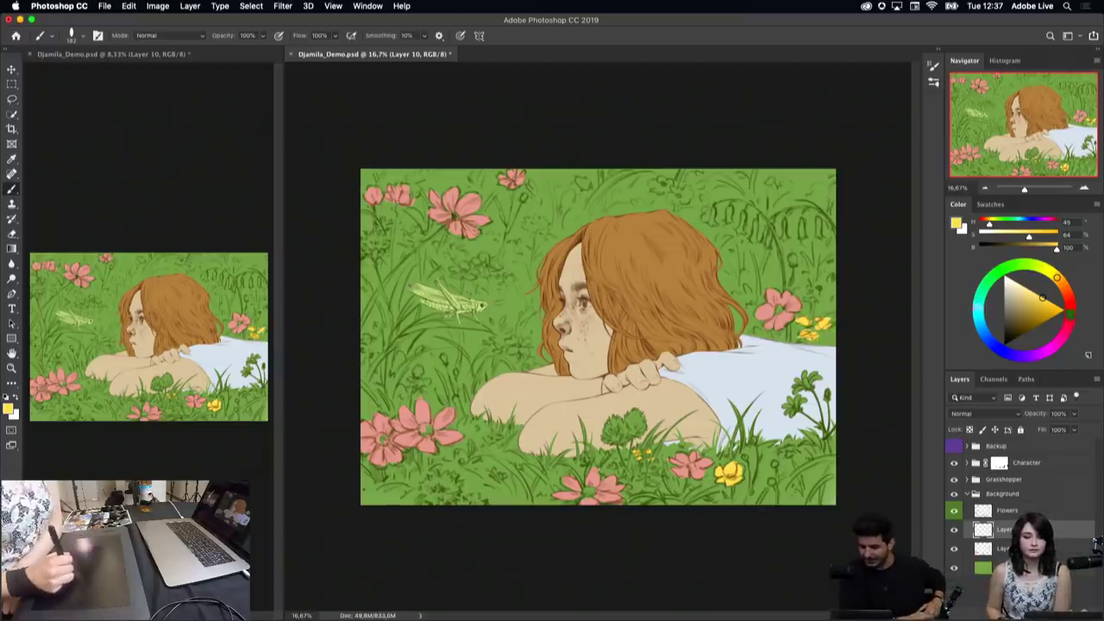
click(771, 480)
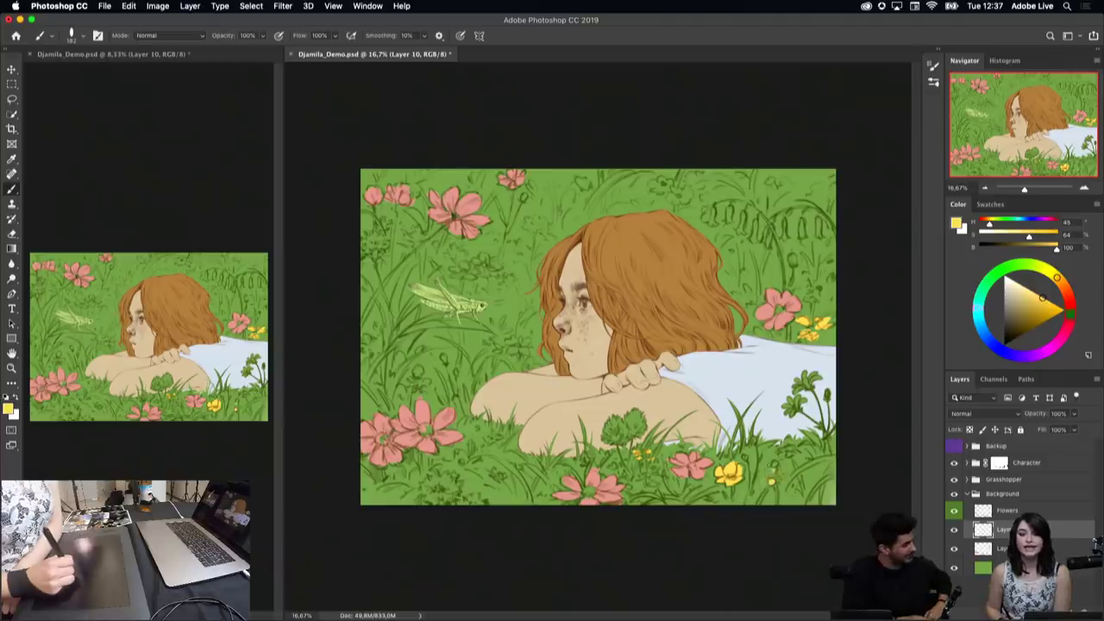
click(745, 456)
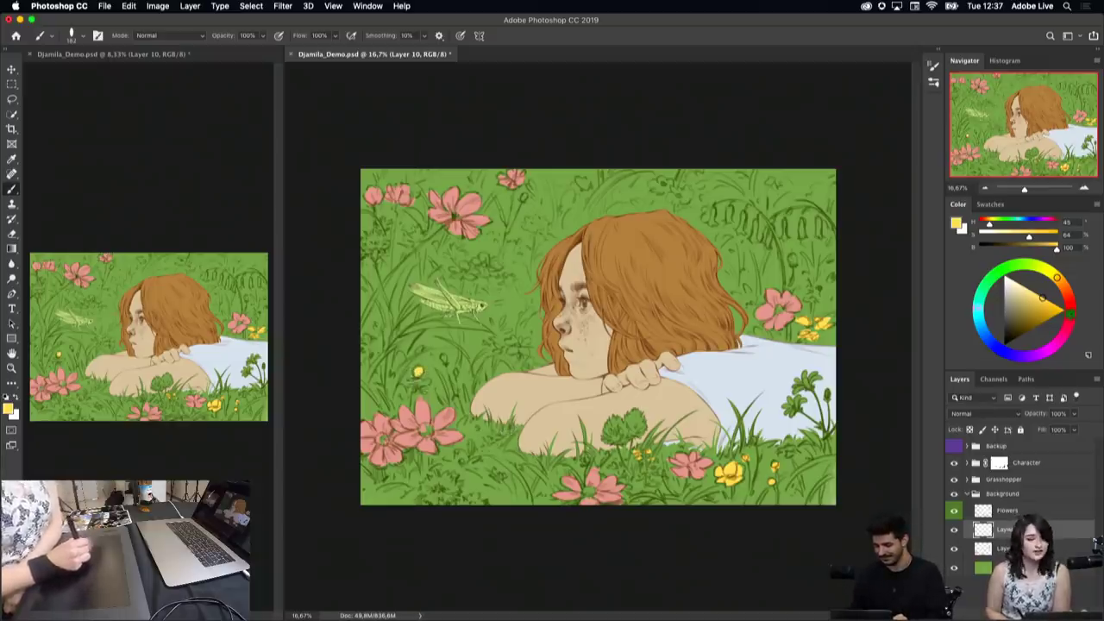
click(418, 379)
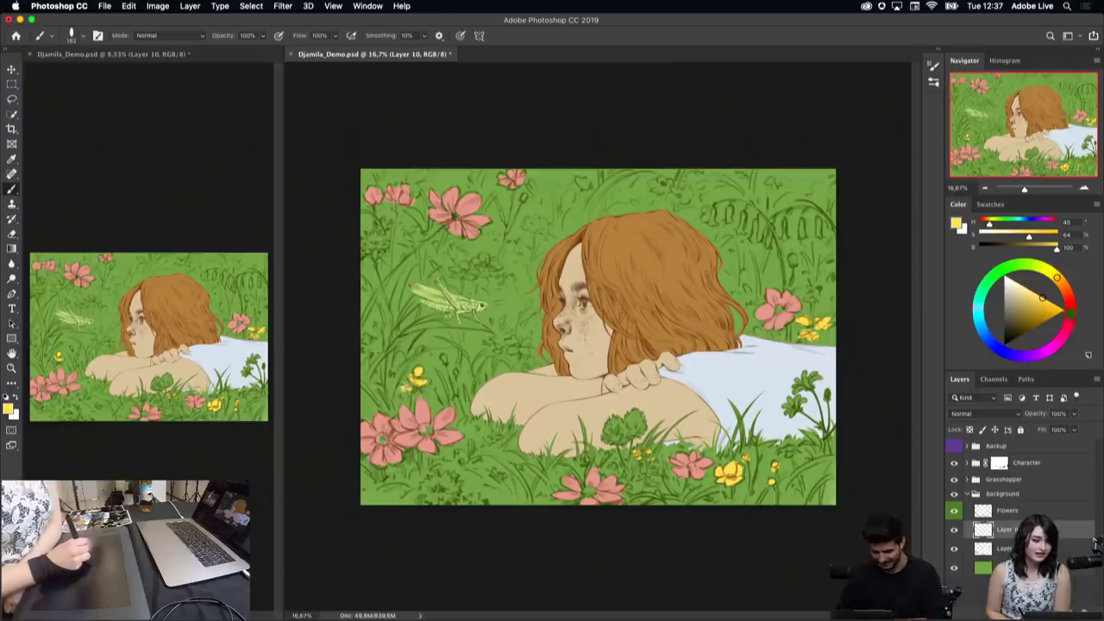
click(400, 389)
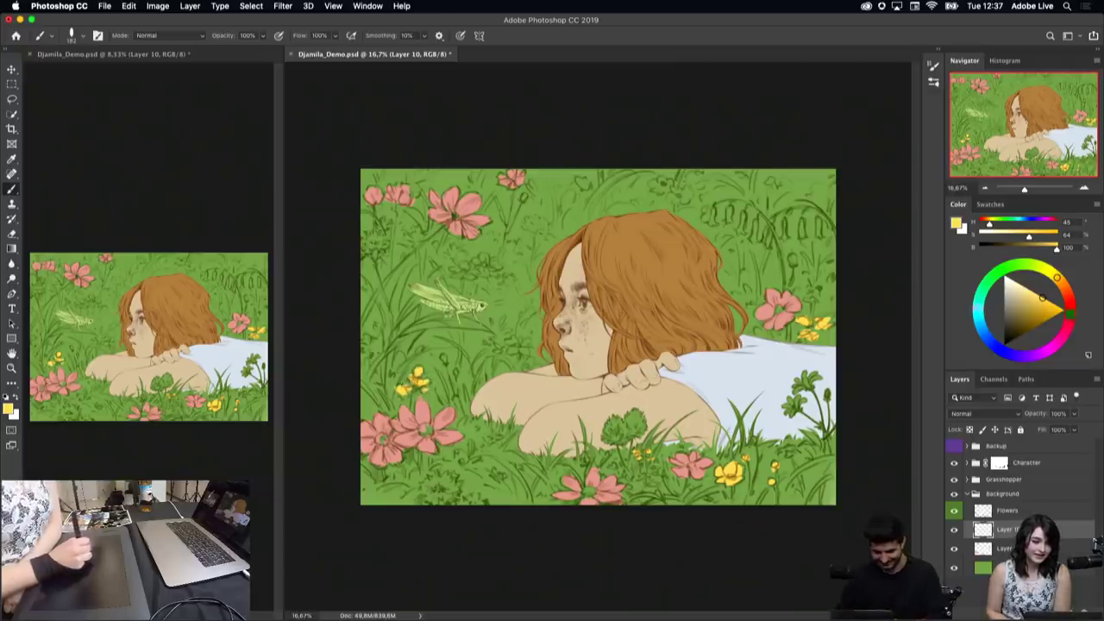
click(368, 340)
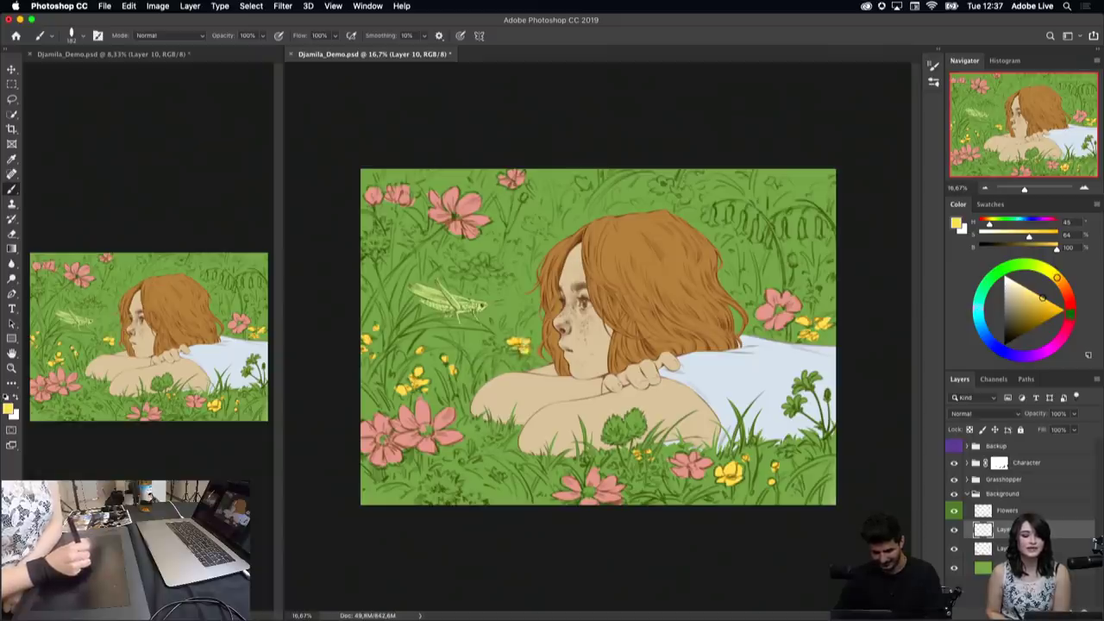
Step: Paint yellow flowers left of the face, near the top and above the grasshopper
drag(521, 346, 495, 342)
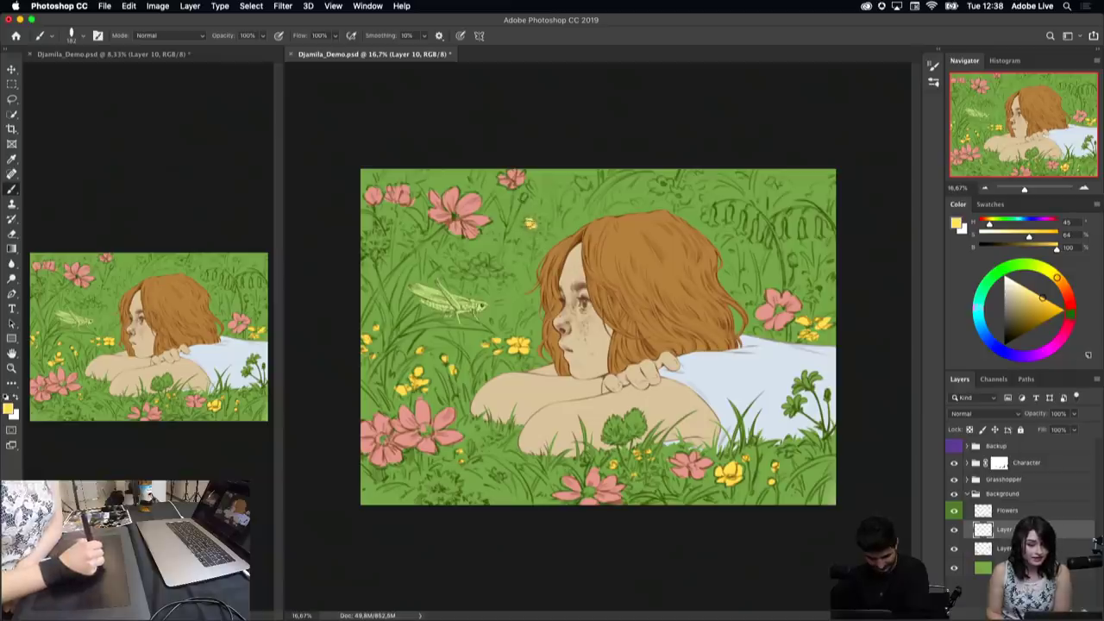
drag(526, 222, 552, 229)
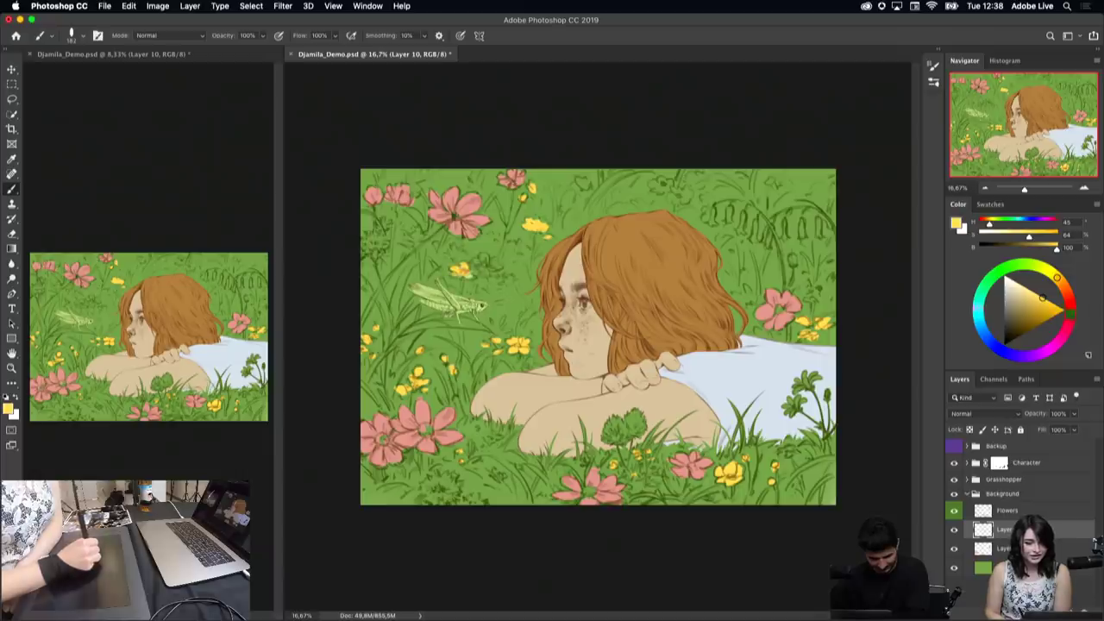
drag(462, 266, 472, 271)
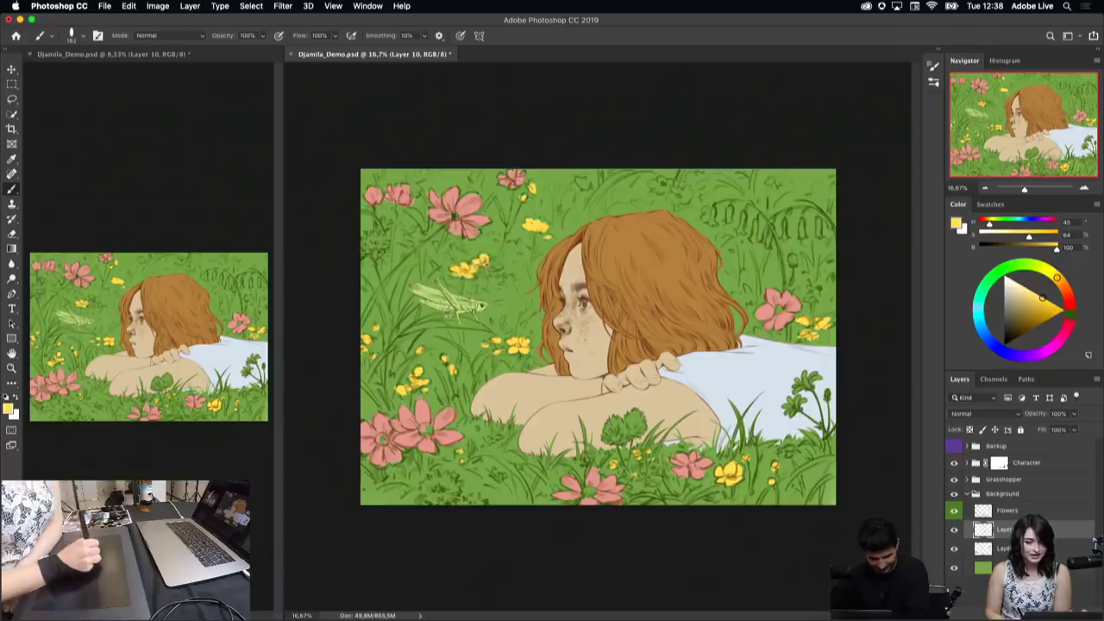
drag(476, 269, 500, 266)
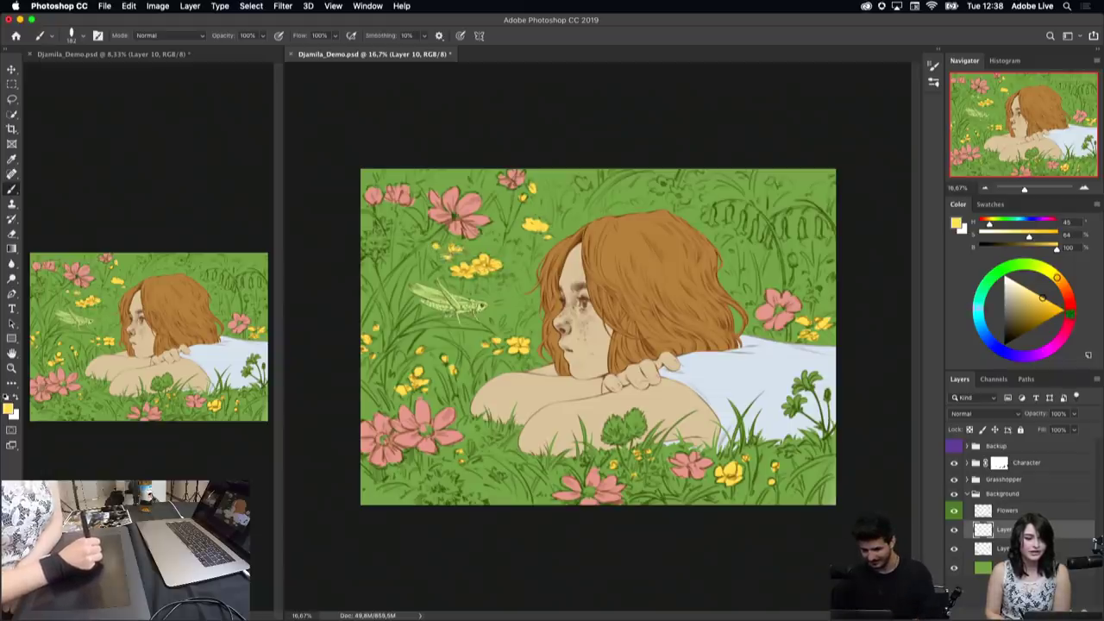
mouse_move(449, 257)
mouse_down()
mouse_move(466, 252)
mouse_move(449, 257)
mouse_up()
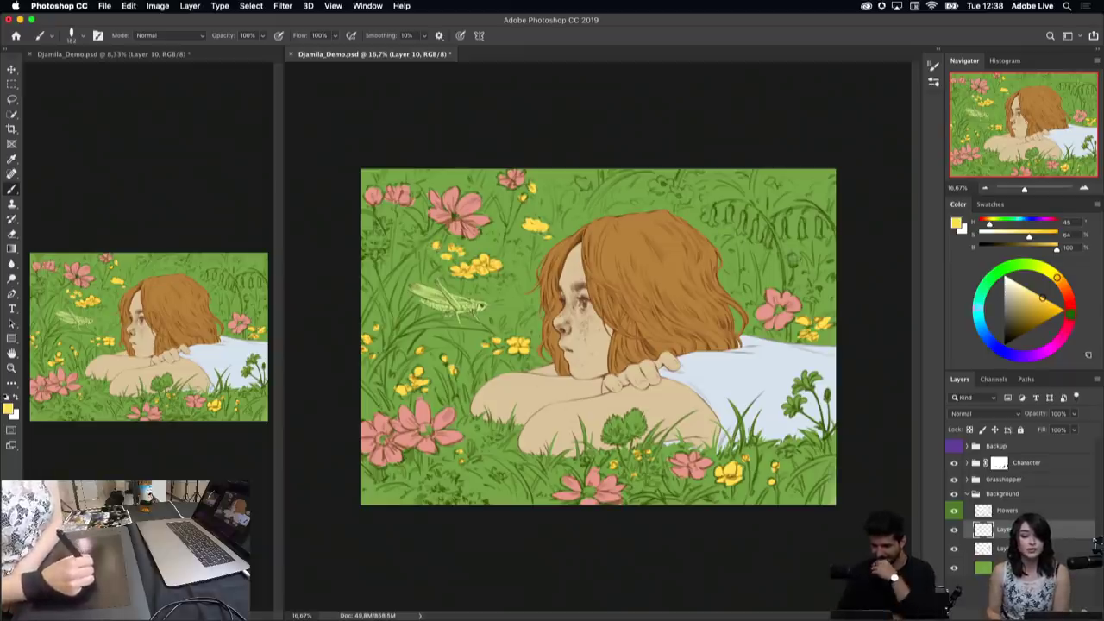
Step: Add yellow flowers right of the hair and in the lower-left grass, then create Layer 11
drag(790, 259, 796, 255)
drag(729, 292, 756, 302)
drag(726, 268, 733, 271)
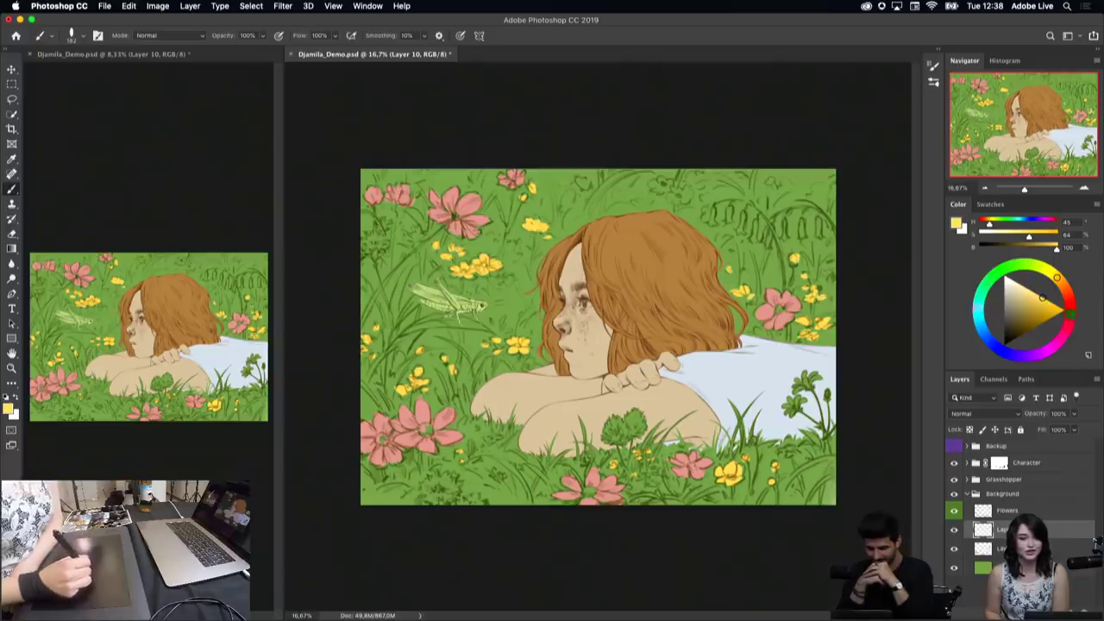
drag(453, 457, 504, 437)
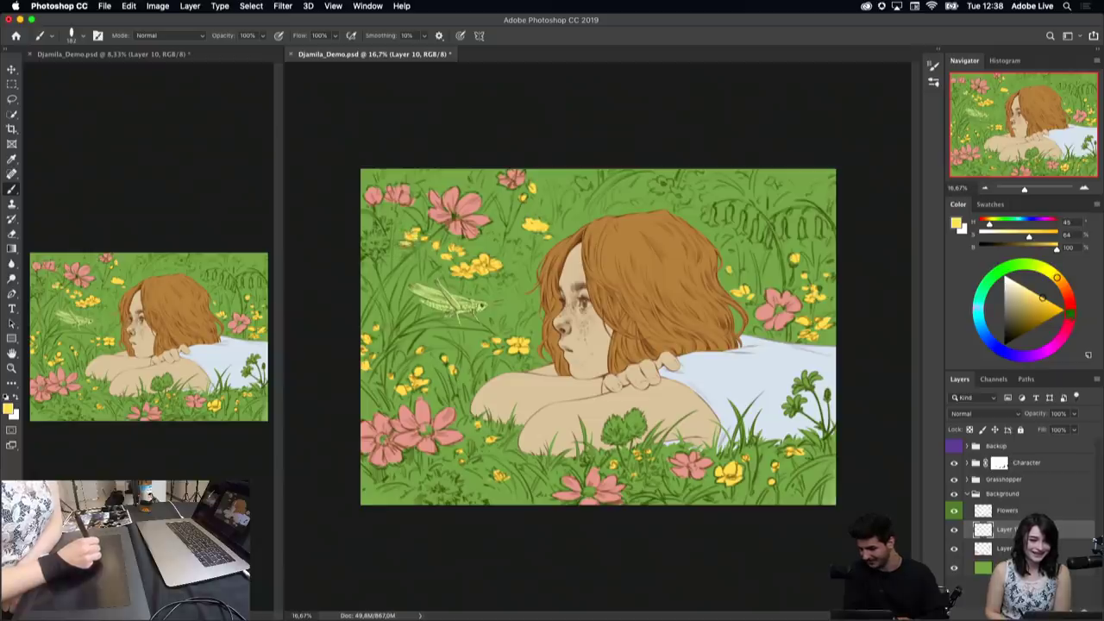
key(super+shift+alt+n)
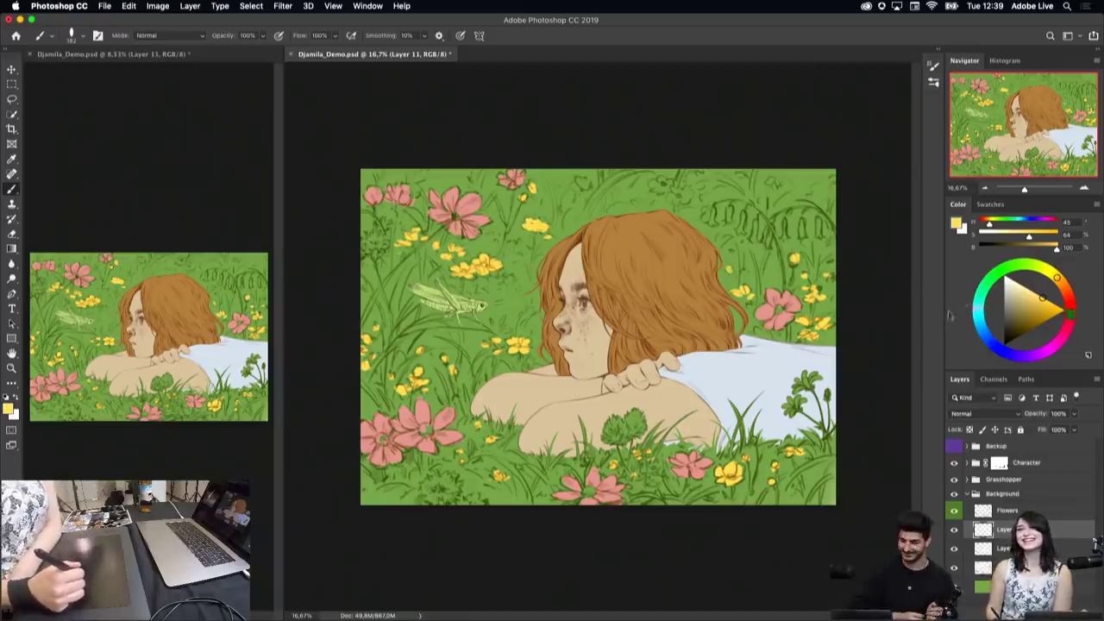
Step: Choose a pale purple and paint a purple flower in the bottom-left grass
drag(1057, 278, 1046, 355)
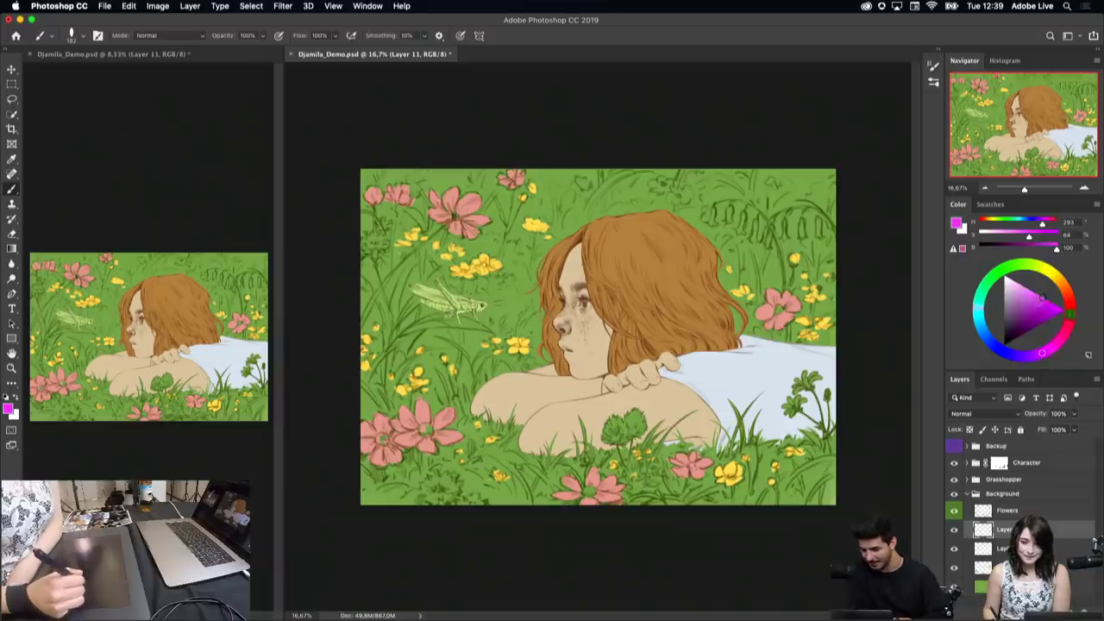
drag(1041, 298, 1018, 303)
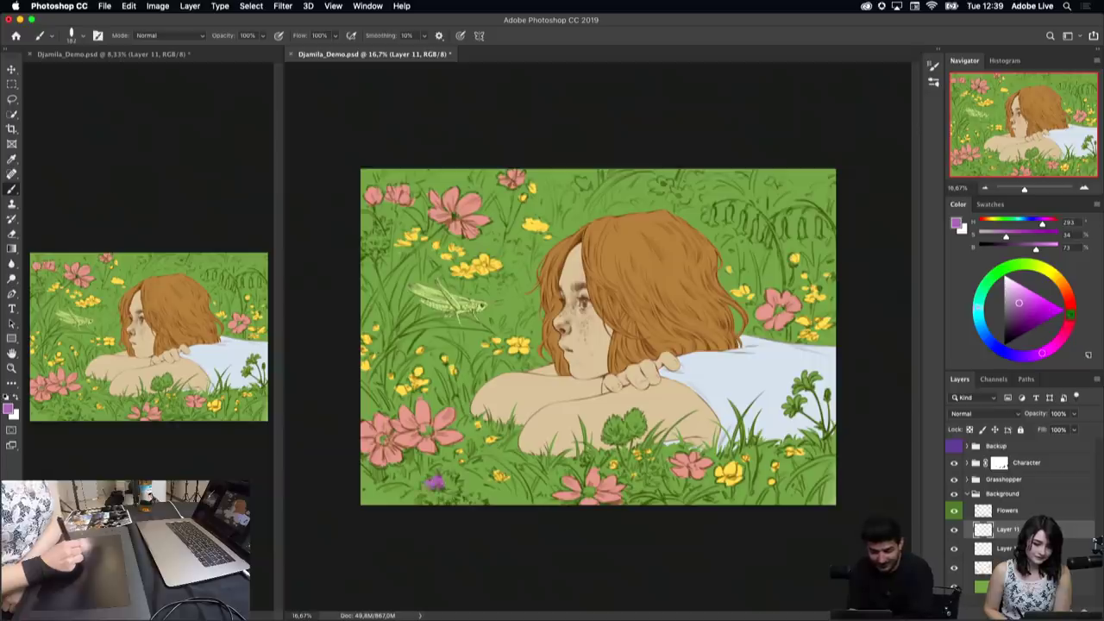
mouse_move(426, 498)
mouse_down()
mouse_move(435, 507)
mouse_move(445, 486)
mouse_move(456, 493)
mouse_up()
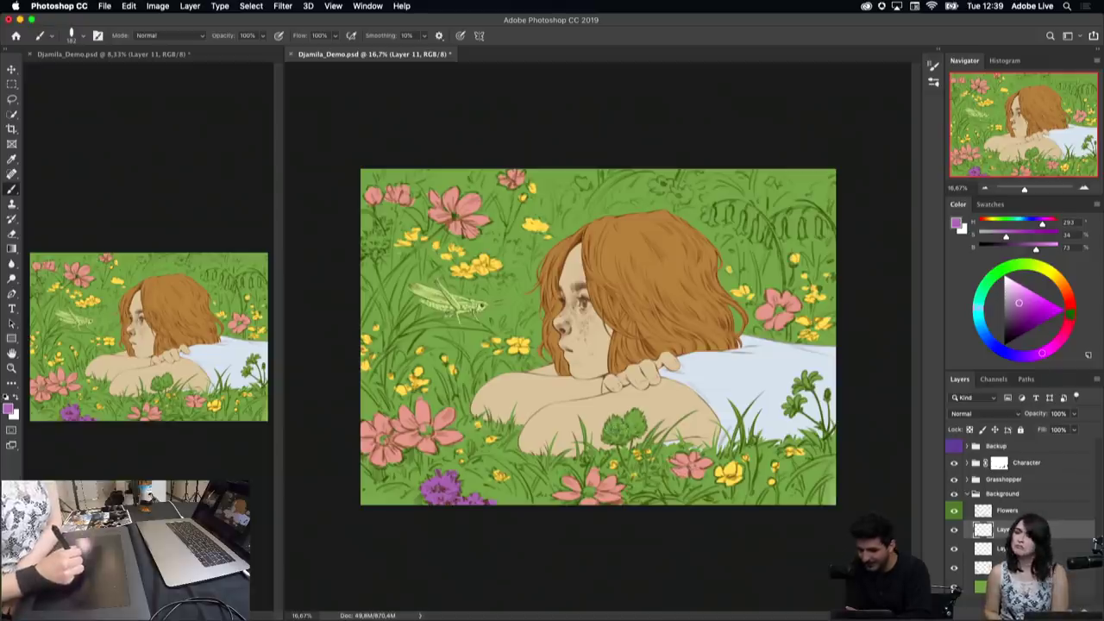
Step: Darken the purple slightly, paint flowers below the girl's arms and in the meadow, then create Layer 12
drag(1041, 353, 1057, 342)
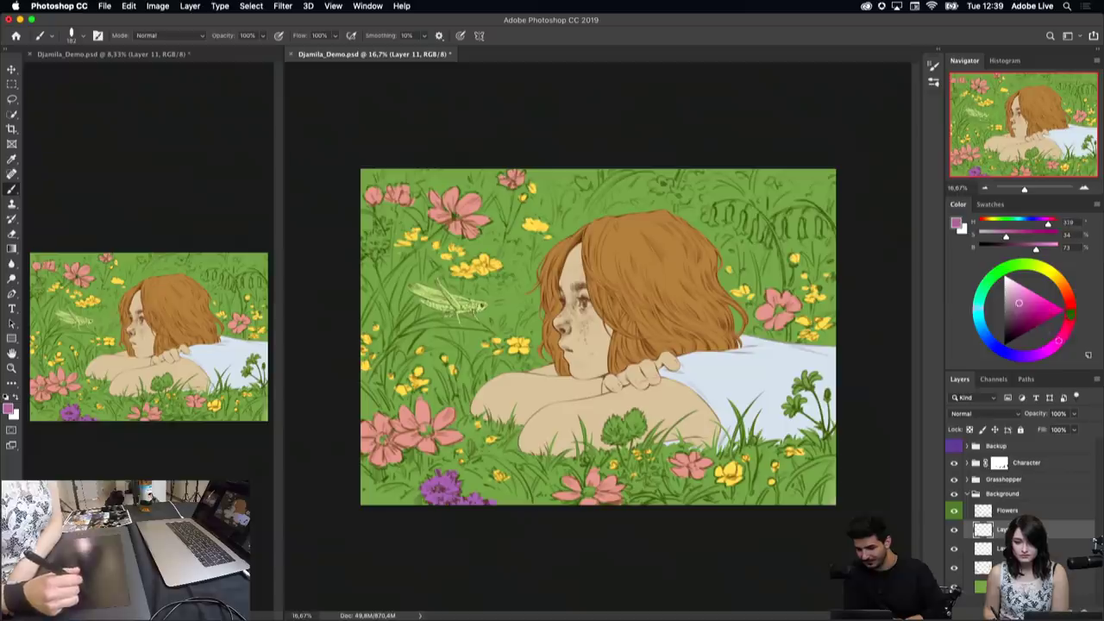
drag(1021, 303, 1016, 307)
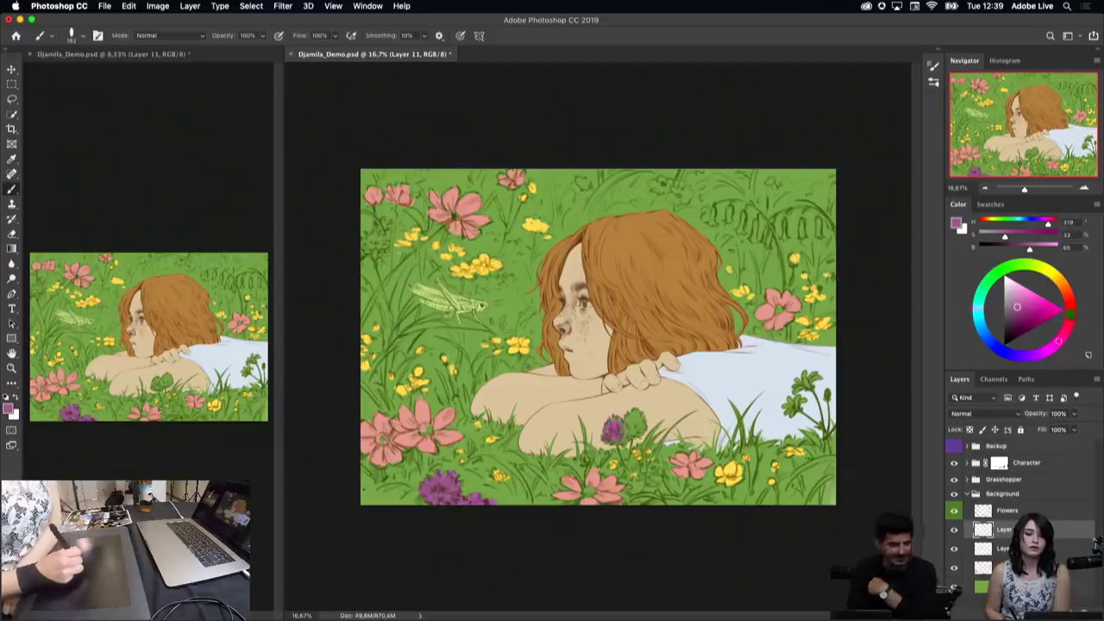
mouse_move(620, 439)
mouse_down()
mouse_move(640, 412)
mouse_move(614, 447)
mouse_move(618, 413)
mouse_up()
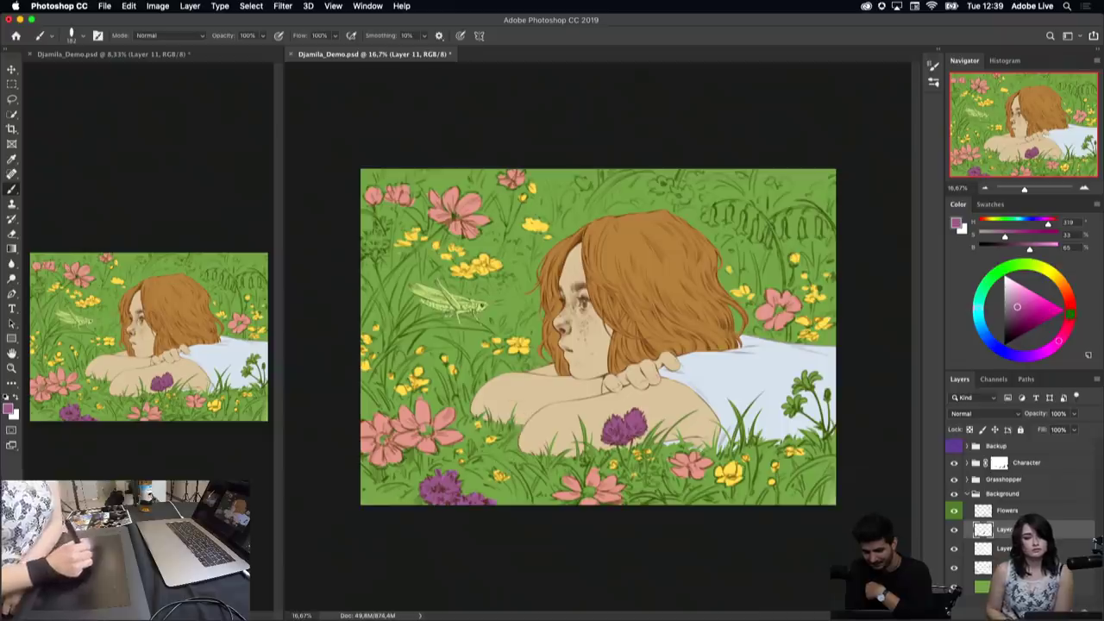
mouse_move(374, 250)
mouse_down()
mouse_move(376, 237)
mouse_move(392, 251)
mouse_move(388, 219)
mouse_up()
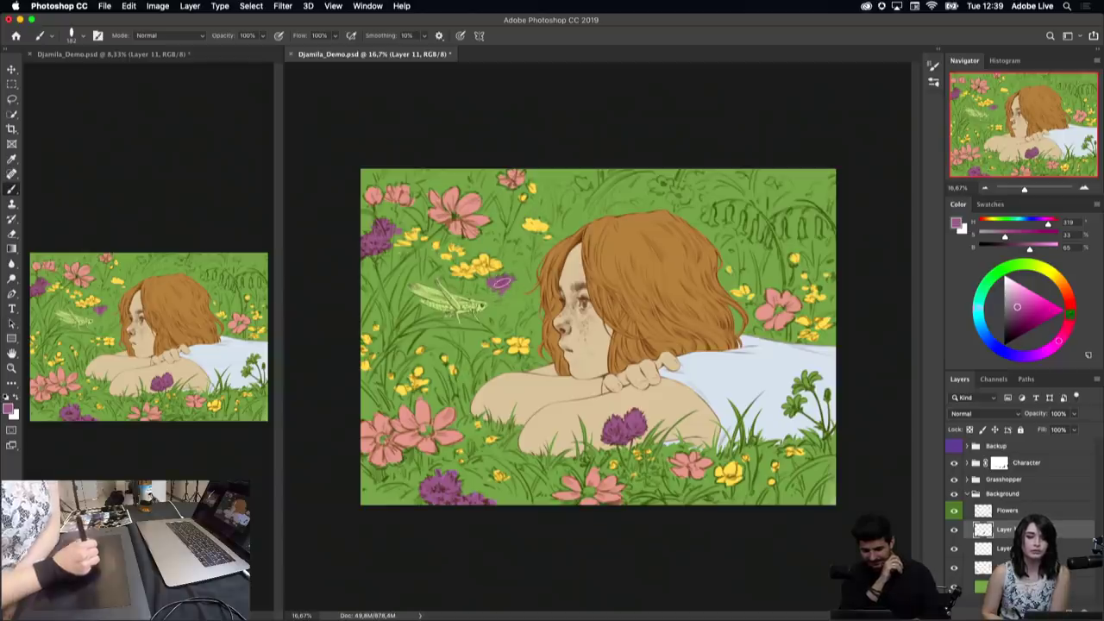
click(500, 282)
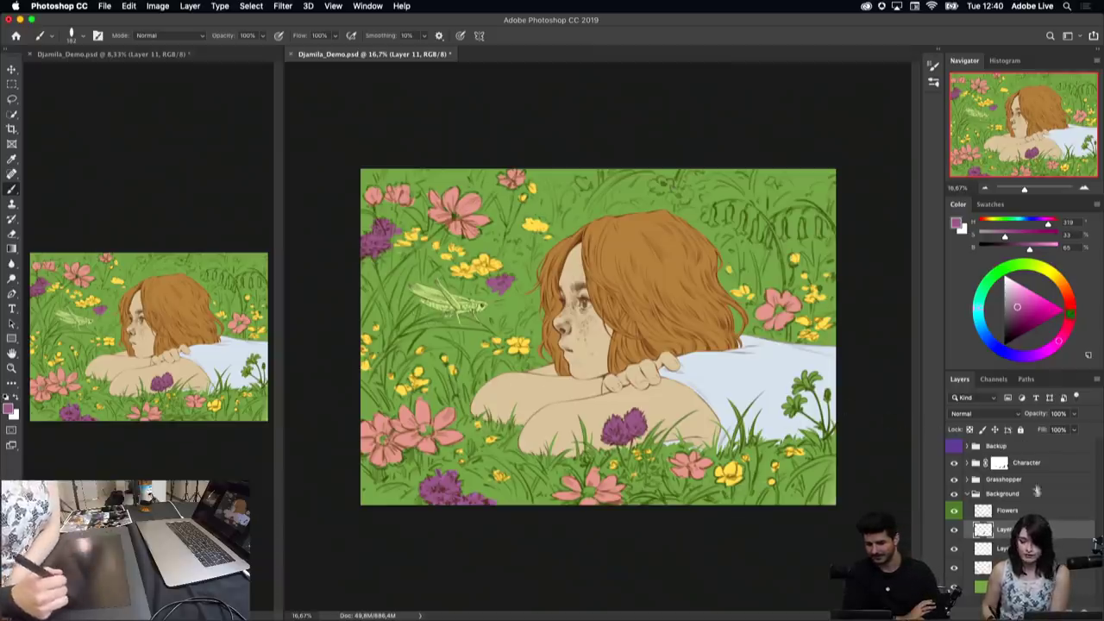
key(ctrl+shift+alt+n)
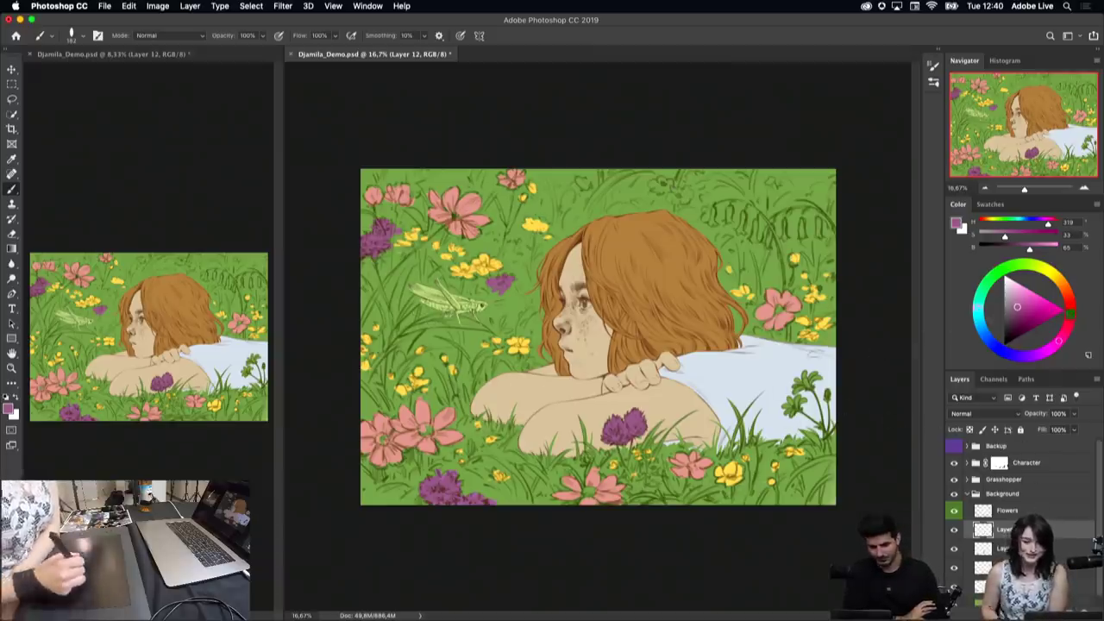
Step: Sample pale blue from the artwork and paint small flowers in the lower grass, top edge and below the grasshopper
alt+click(724, 369)
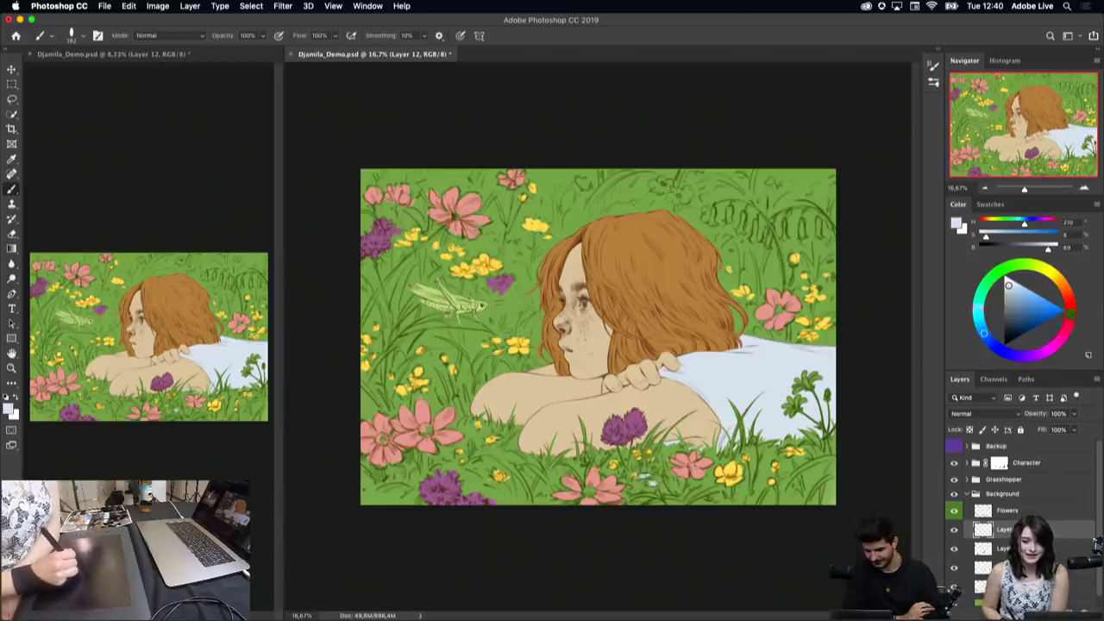
drag(647, 473, 634, 470)
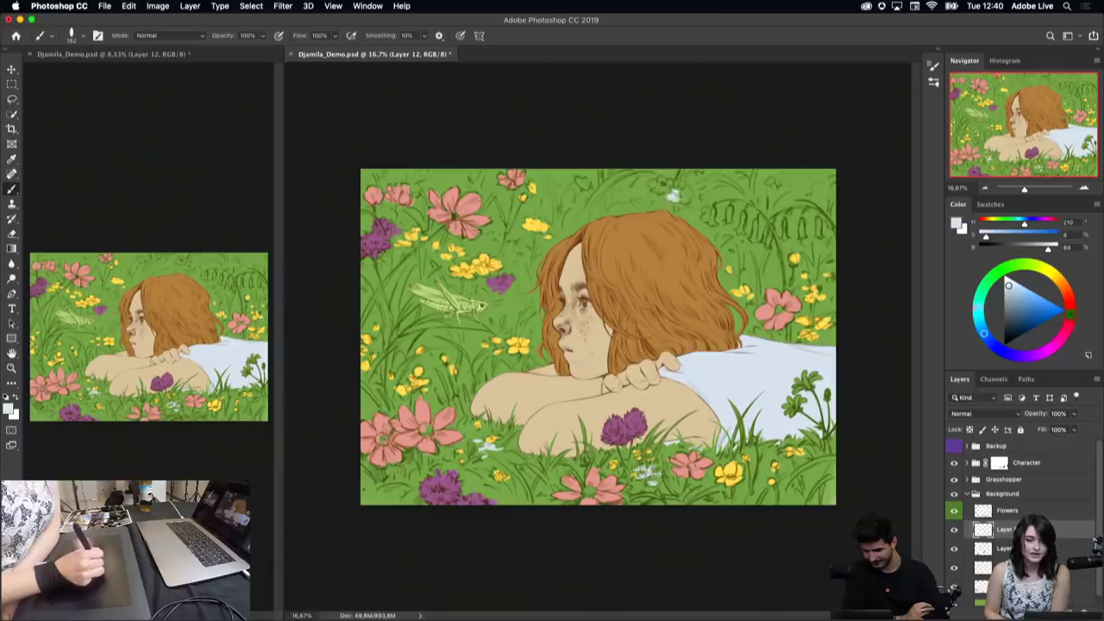
drag(655, 182, 671, 188)
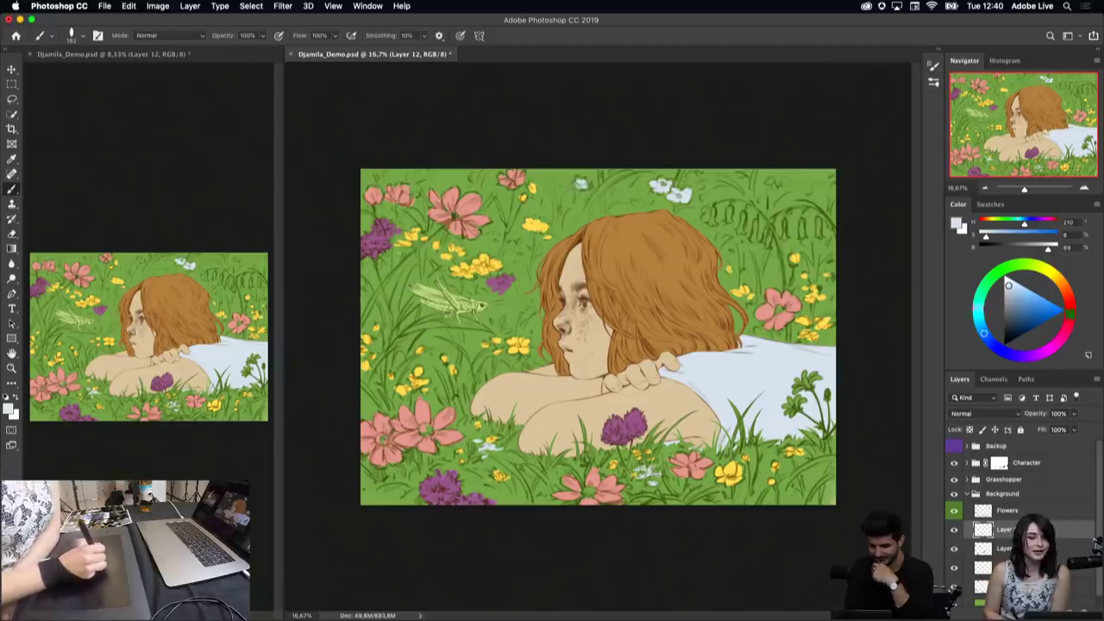
click(579, 183)
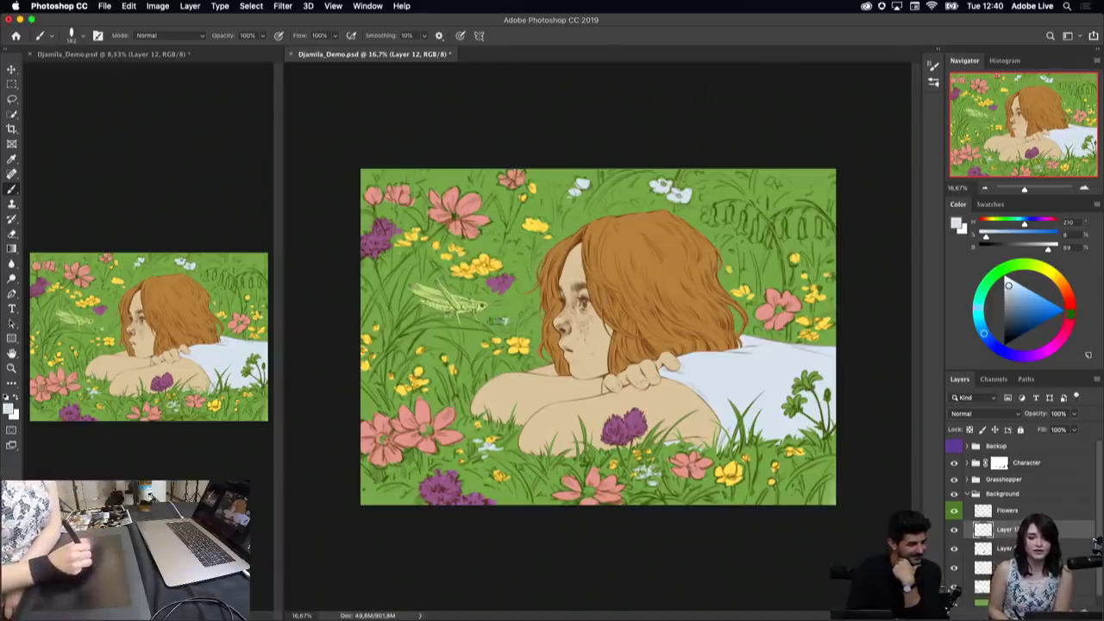
drag(503, 321, 527, 327)
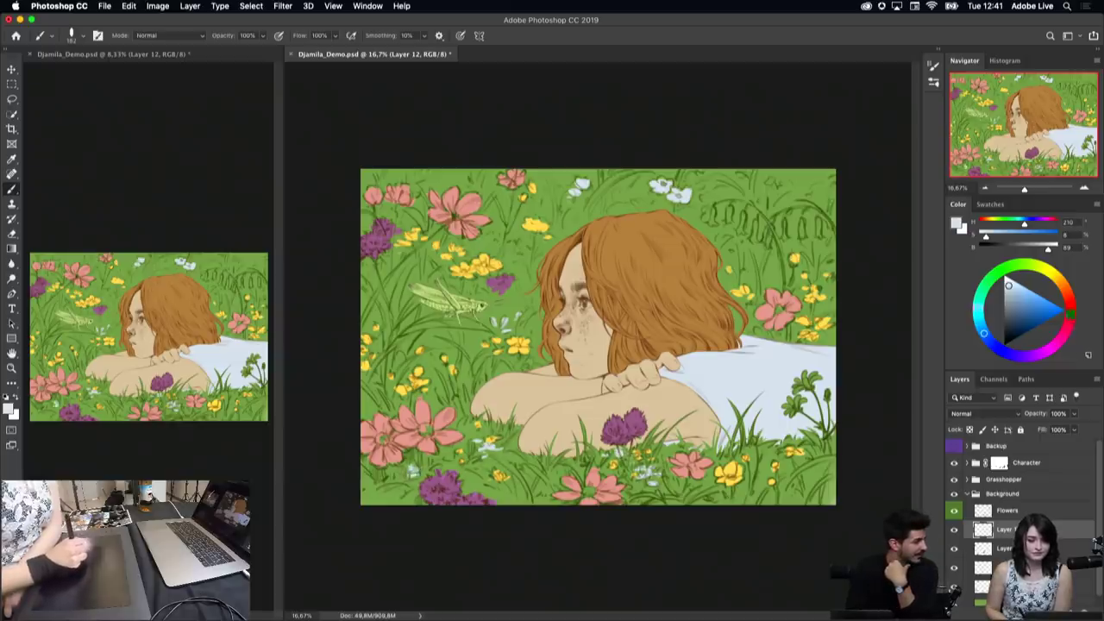
Step: Add more light and white flowers in the lower grass, top right and beside the hair, then create Layer 13
drag(415, 473, 424, 465)
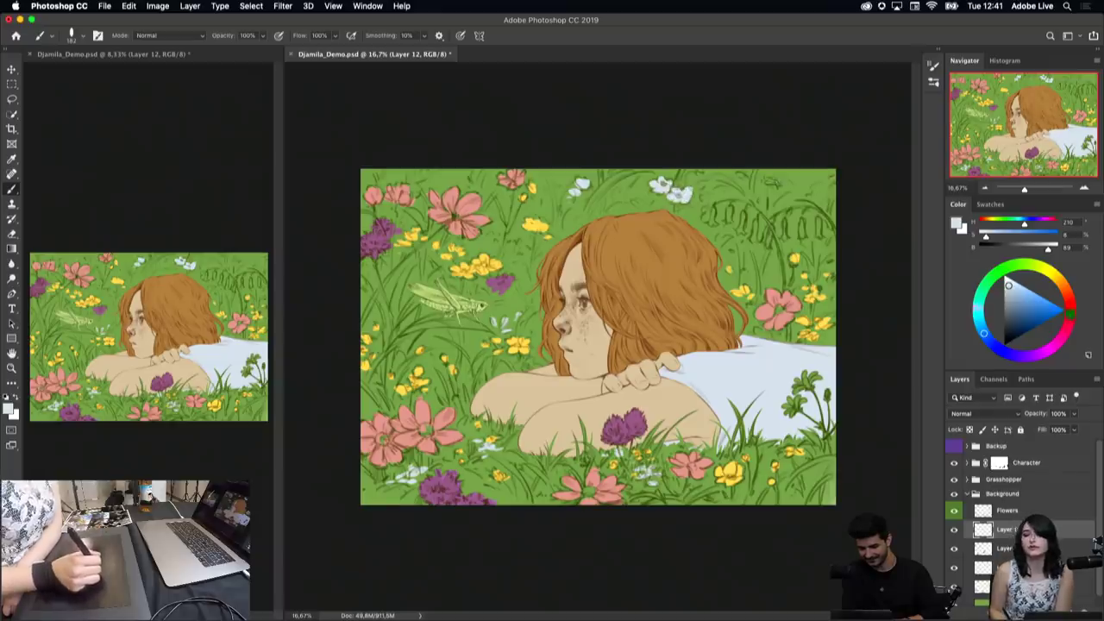
drag(764, 181, 786, 183)
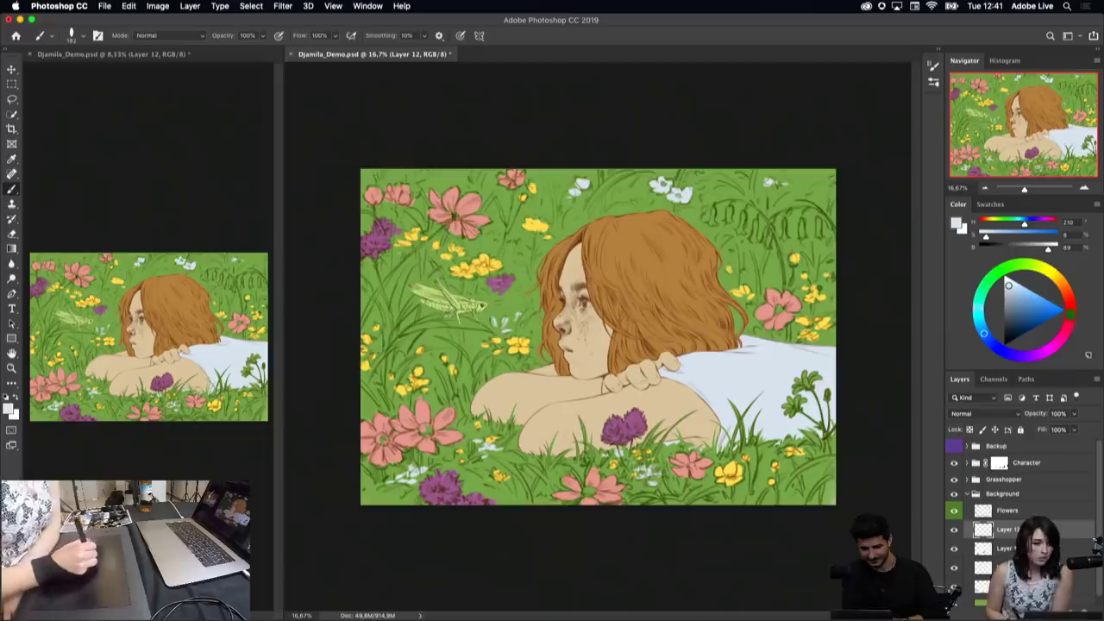
mouse_move(516, 247)
mouse_down()
mouse_move(485, 243)
mouse_move(505, 231)
mouse_up()
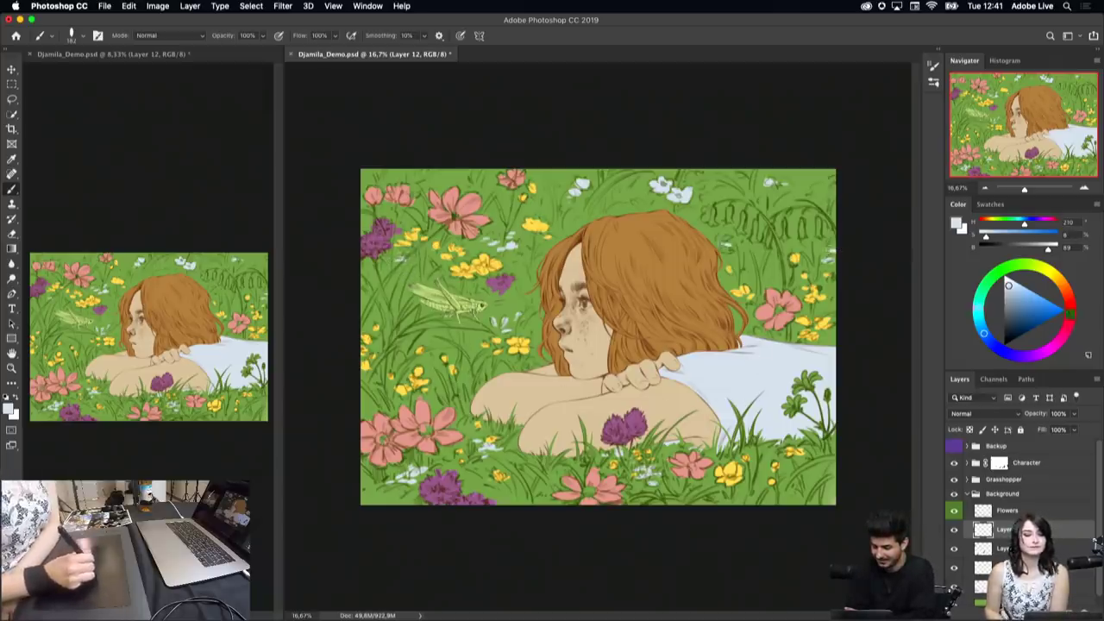
drag(735, 252, 707, 237)
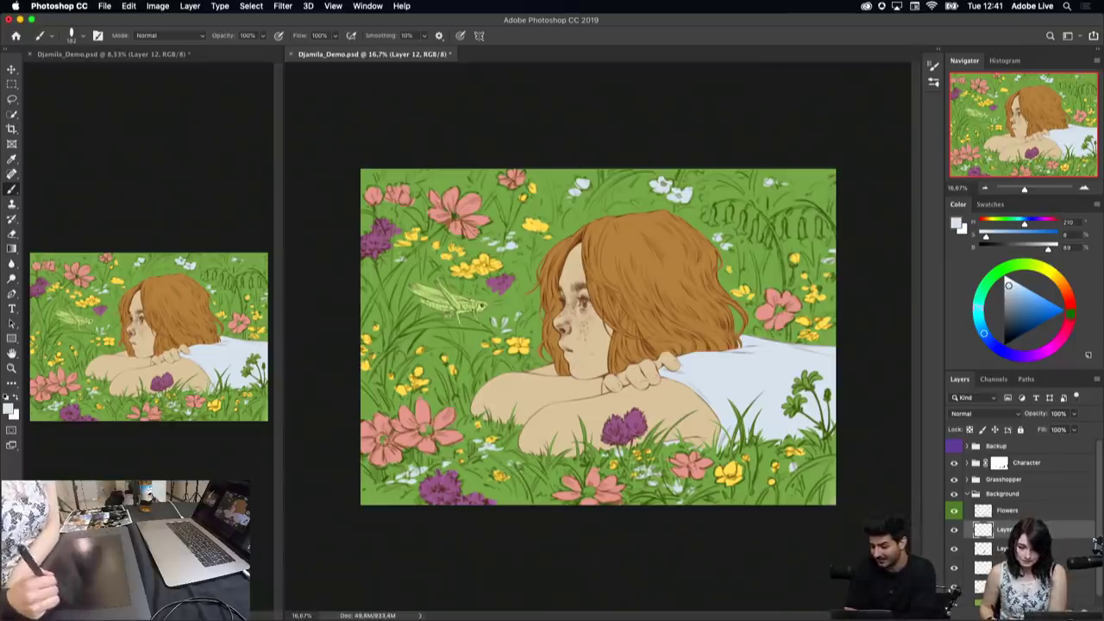
key(super+shift+alt+n)
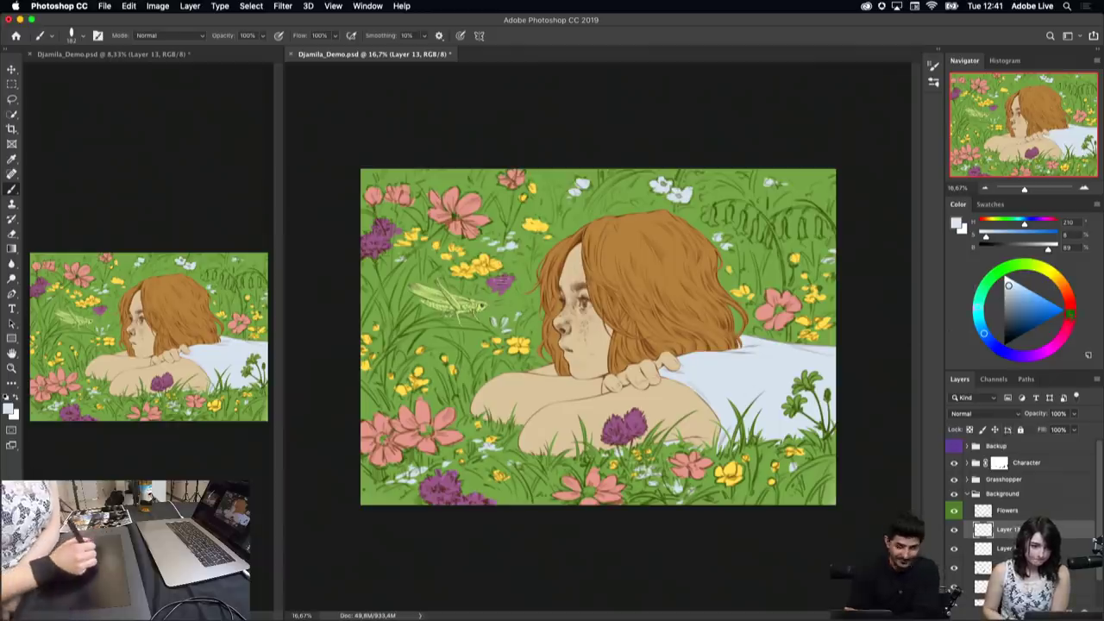
Step: Sample a yellow flower, shift it to a darker orange, and add Layer 14
alt+click(485, 259)
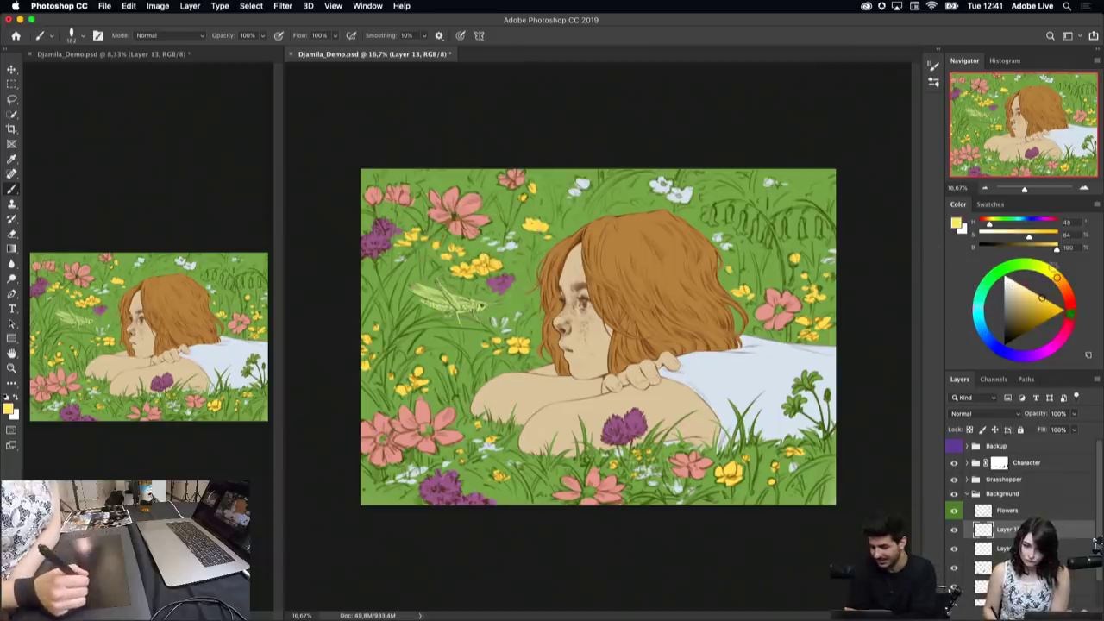
drag(1056, 278, 1066, 290)
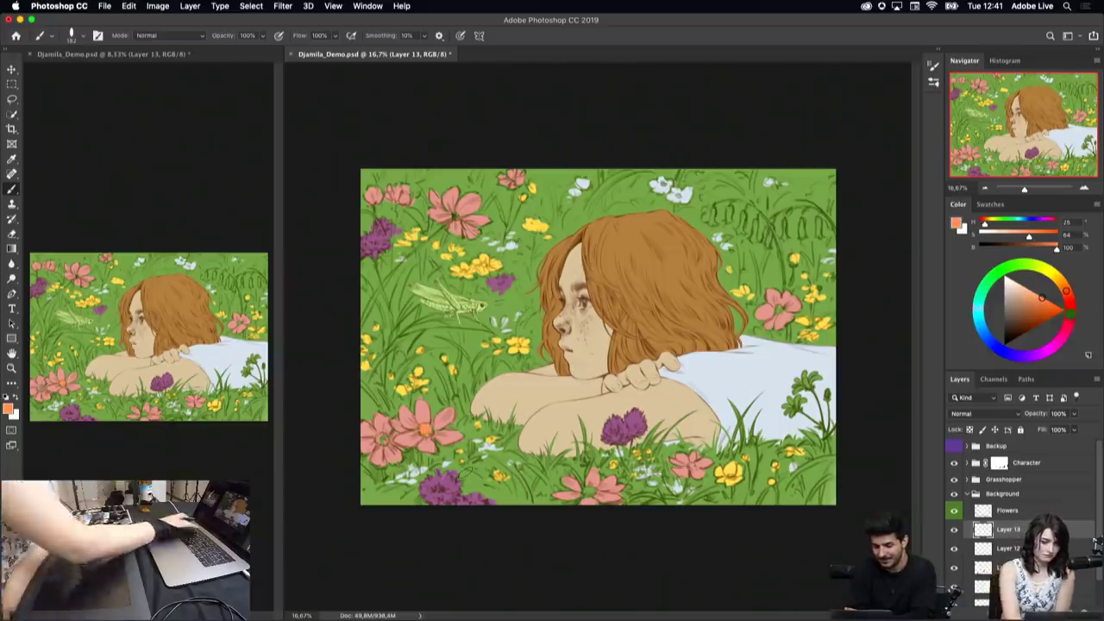
drag(1041, 298, 1035, 308)
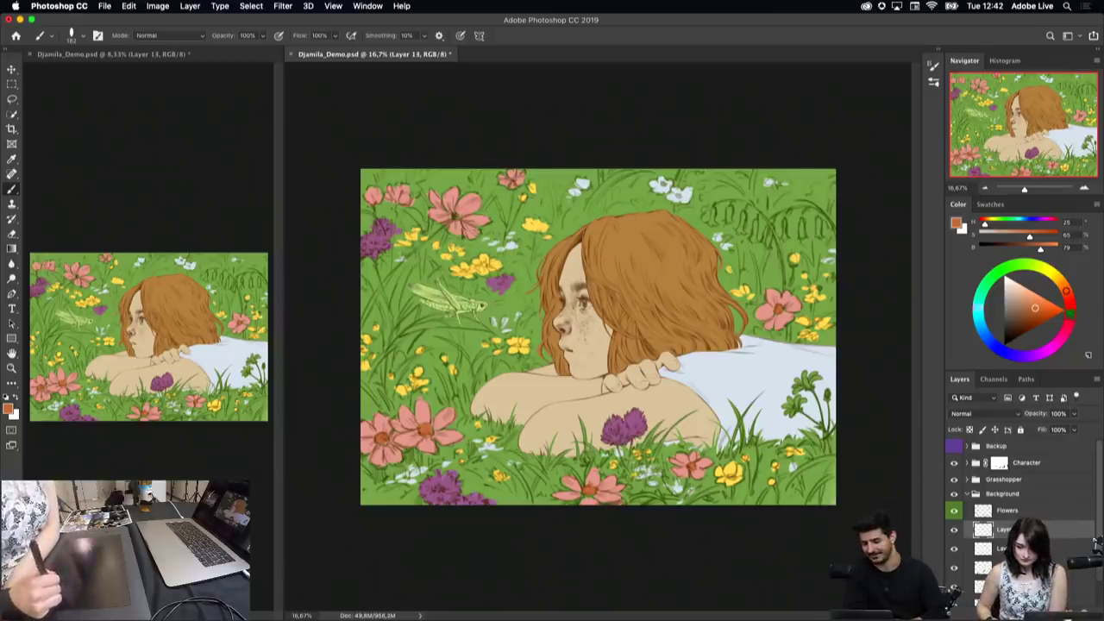
key(ctrl+alt+shift+n)
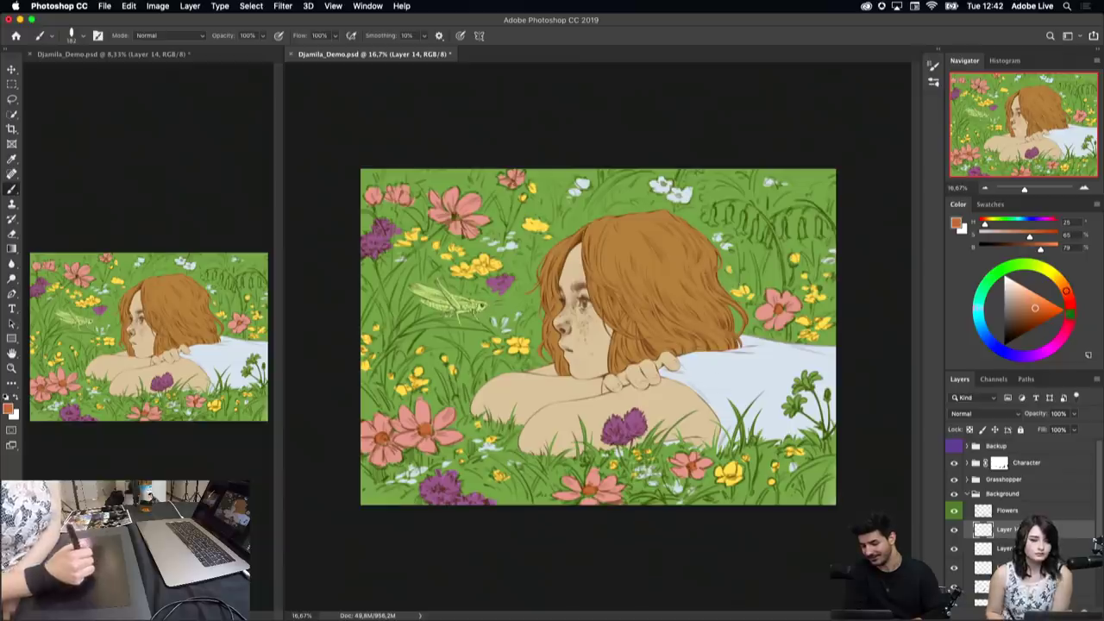
Step: Sample the purple flower's colour and make it lighter and more saturated for the bell flowers
alt+click(742, 290)
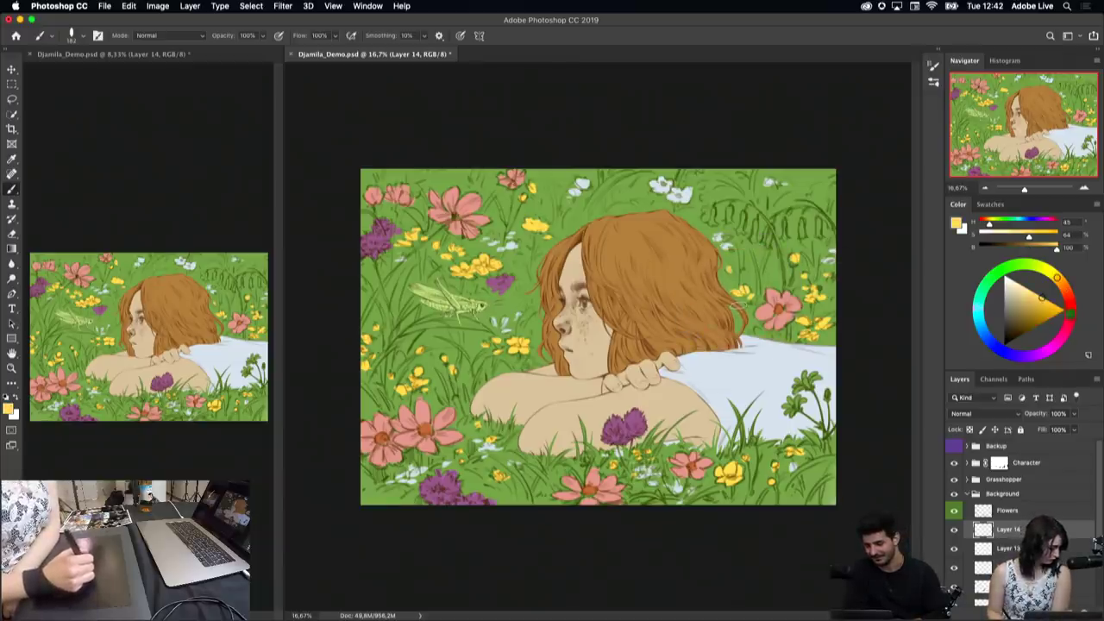
alt+click(634, 417)
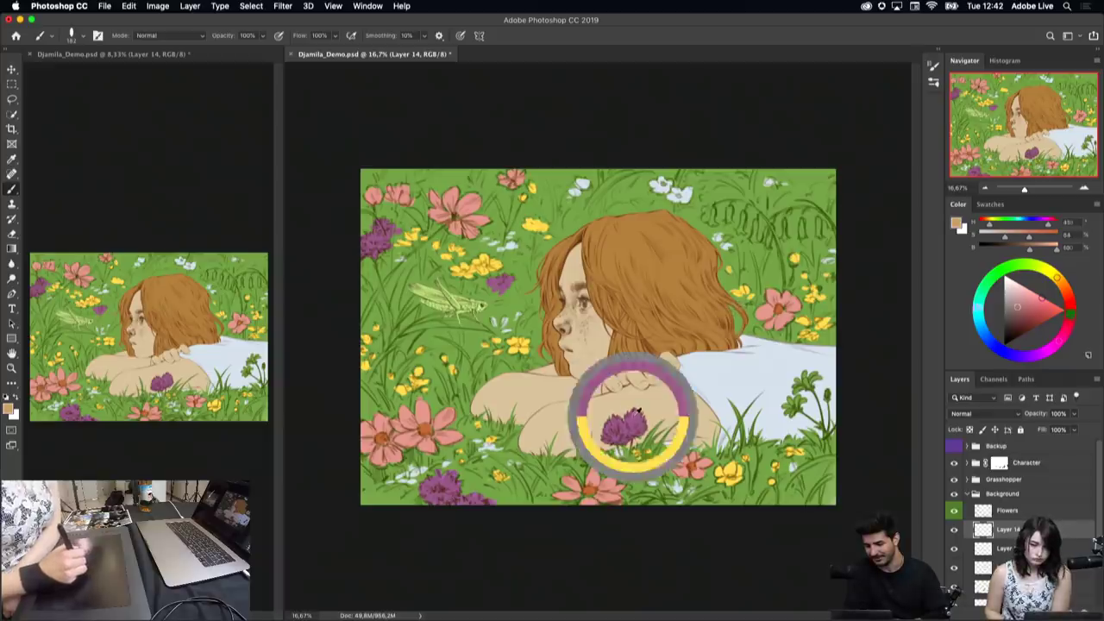
drag(1017, 308, 1018, 302)
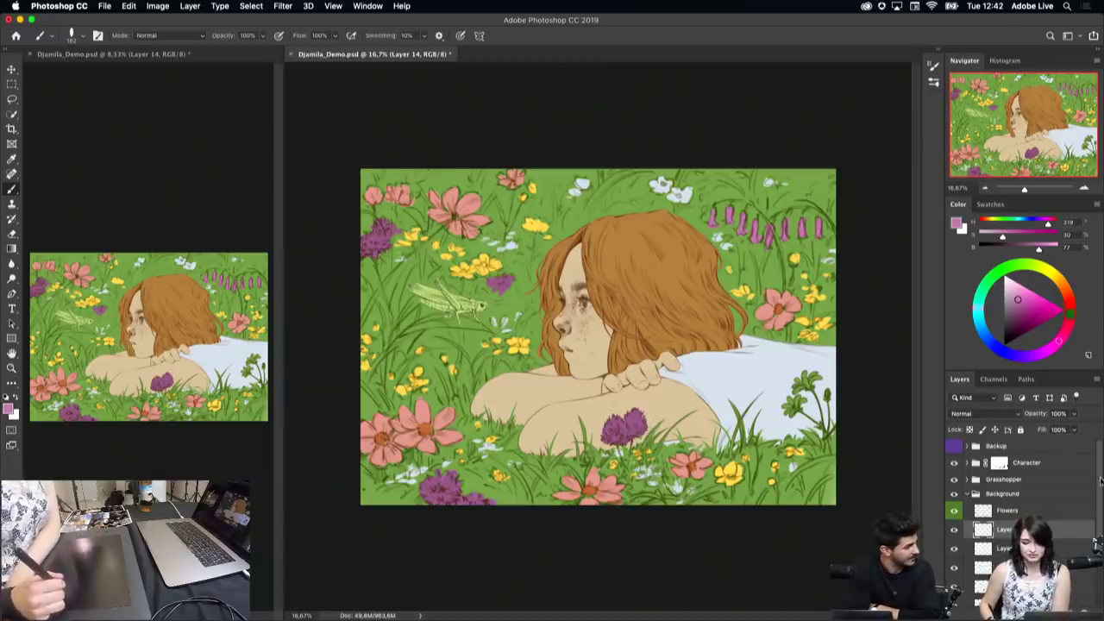
scroll(1100, 481, down, 3)
Step: Add a new layer above Layer 0 and pick a darker grass green from the painting
key(alt+comma)
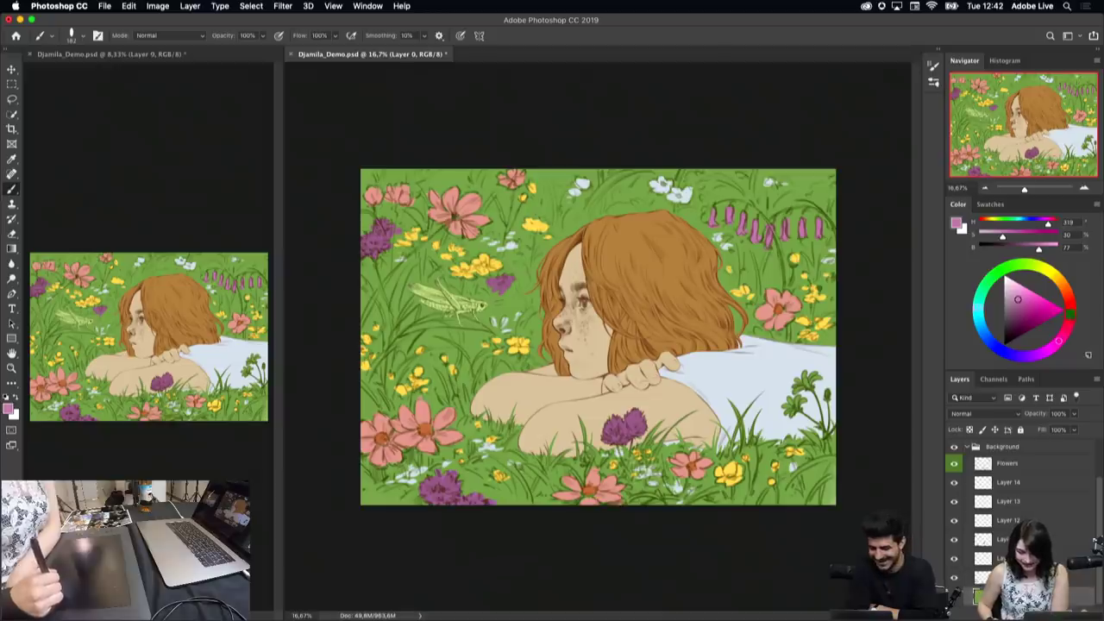
key(alt+bracketright)
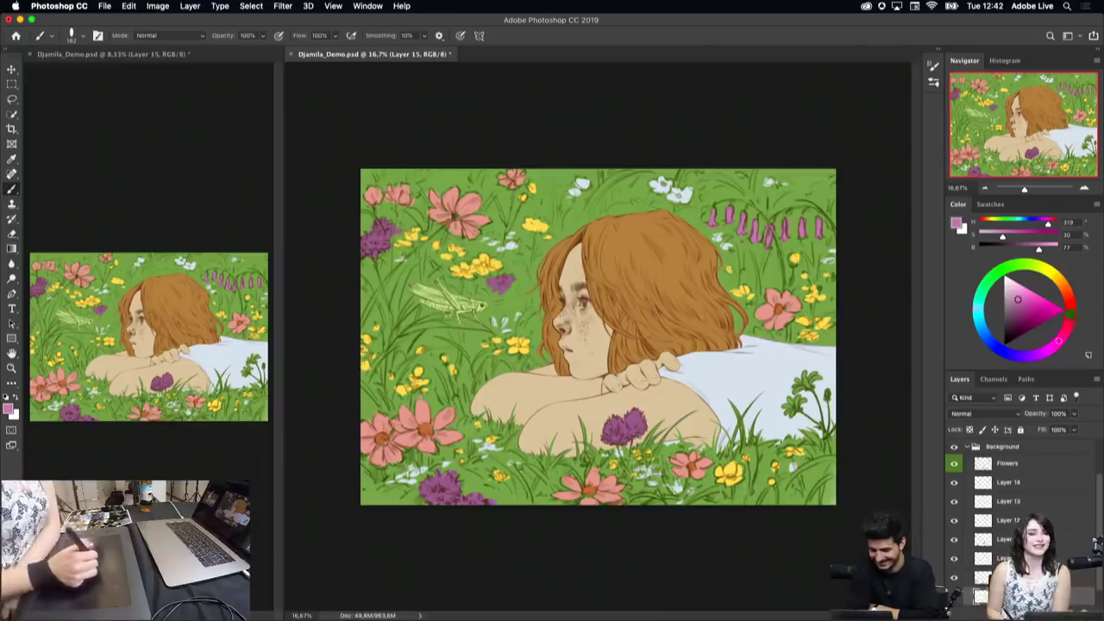
alt+click(565, 171)
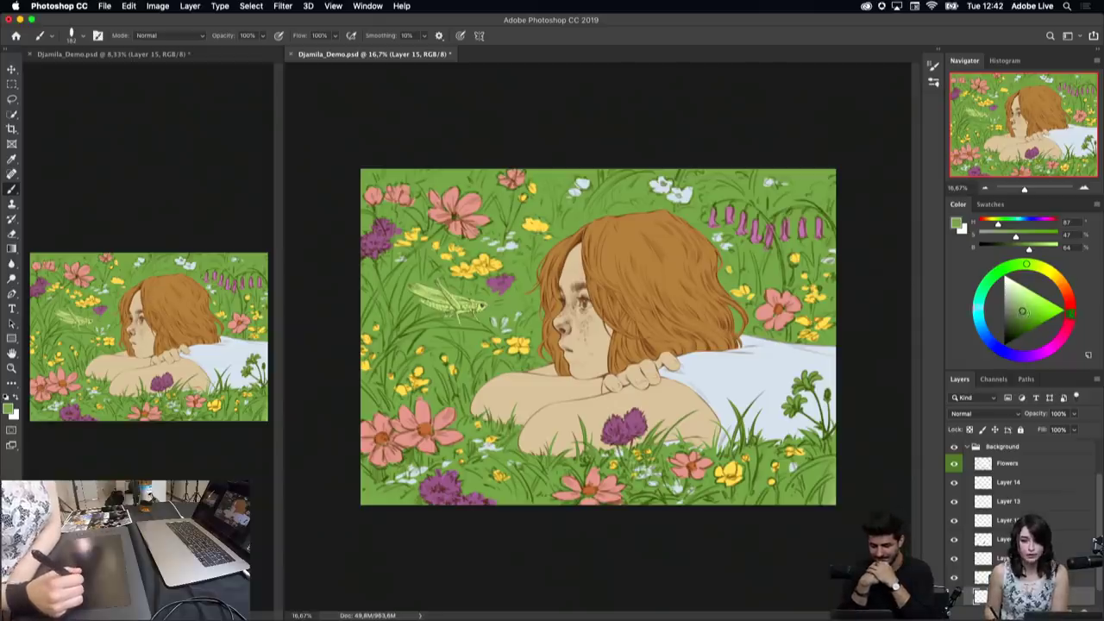
drag(1022, 311, 1016, 319)
drag(1026, 264, 1029, 264)
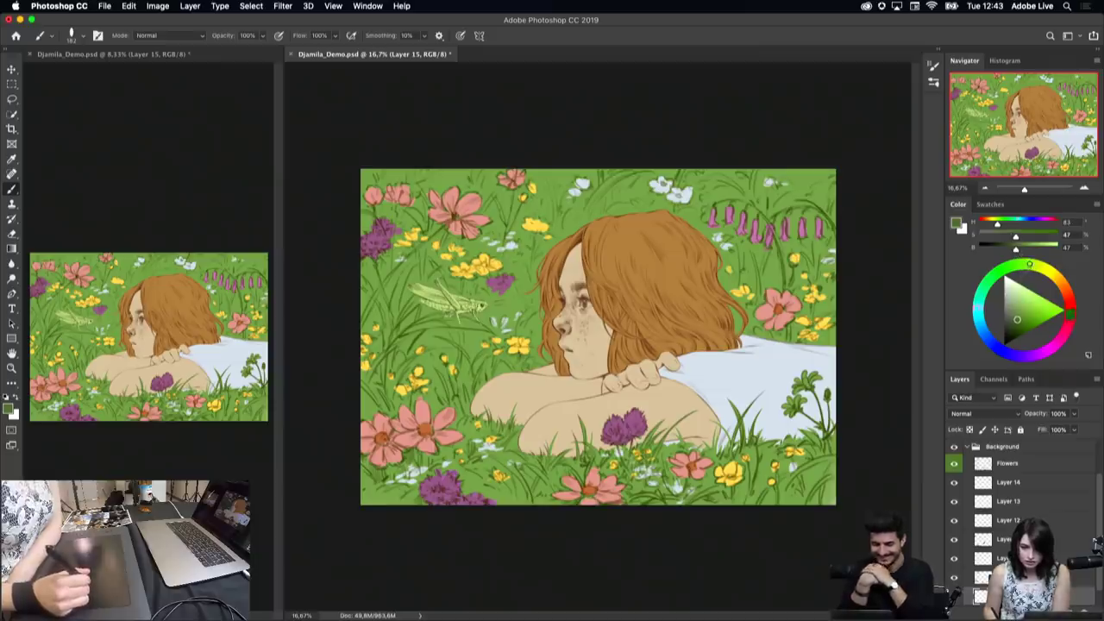
Step: With an enlarged Hard Round brush, paint dark green shadow left of the top of the hair
right_click(548, 269)
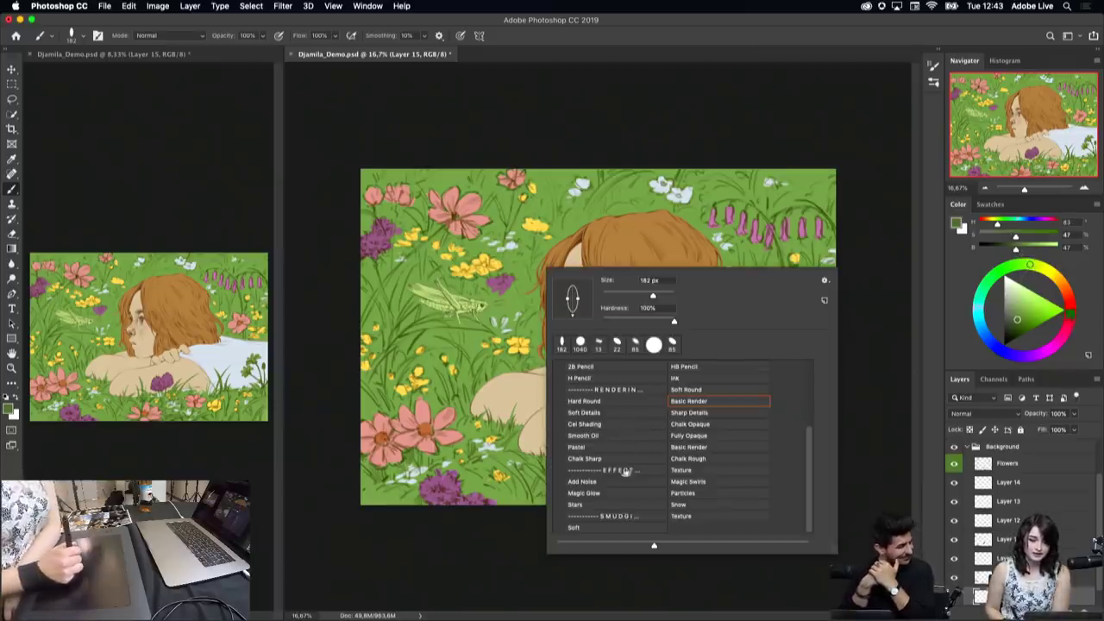
click(607, 402)
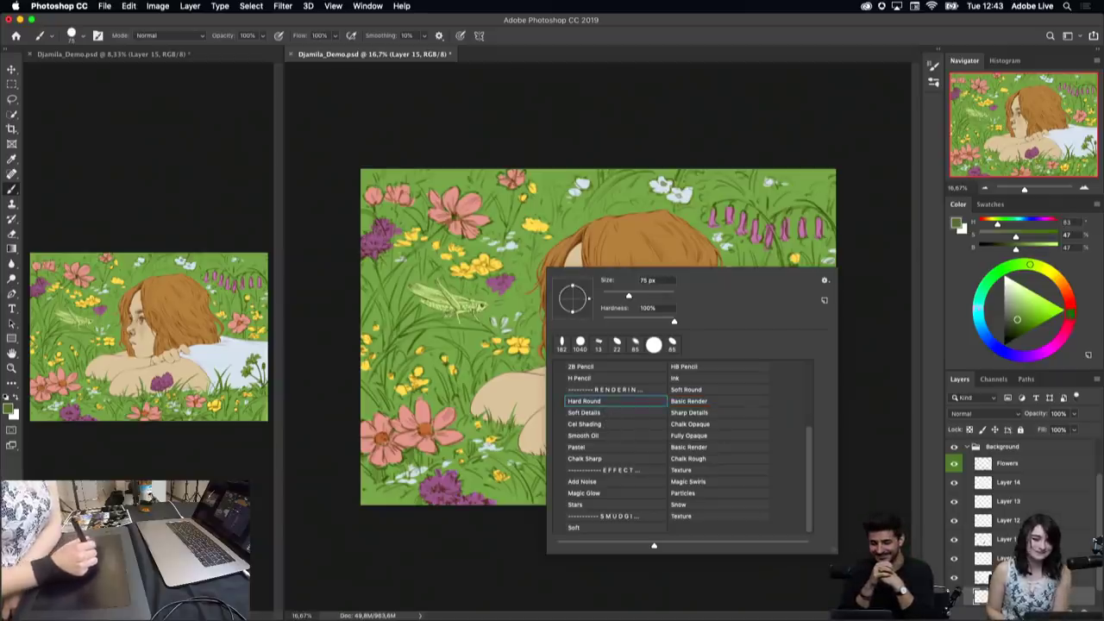
drag(629, 296, 659, 294)
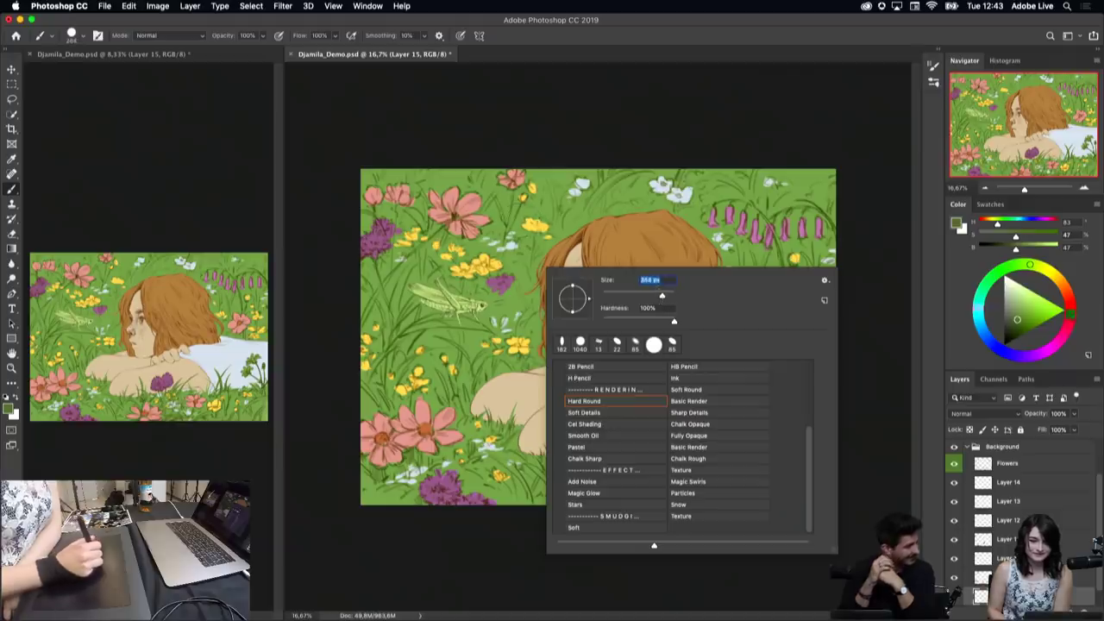
mouse_move(513, 185)
mouse_down()
mouse_move(552, 233)
mouse_move(531, 263)
mouse_move(496, 259)
mouse_up()
drag(483, 211, 529, 295)
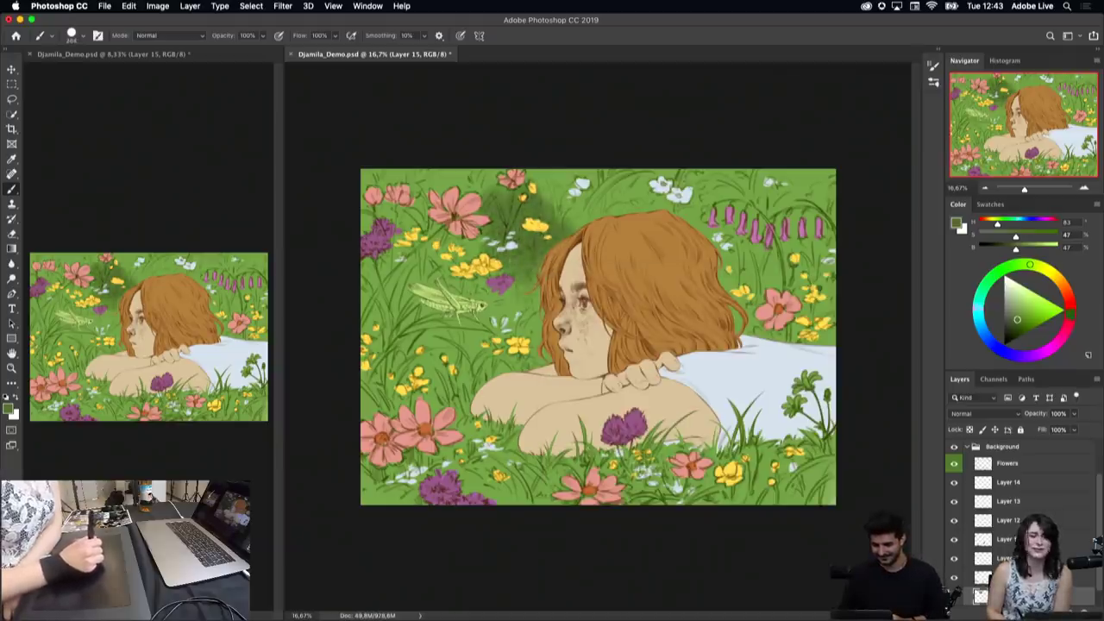
Step: Shade the upper-left and left-side grass and the area between hair and grasshopper with dark green
mouse_move(480, 257)
mouse_down()
mouse_move(444, 231)
mouse_move(423, 285)
mouse_move(479, 235)
mouse_move(488, 267)
mouse_move(539, 293)
mouse_move(533, 302)
mouse_up()
drag(487, 276, 458, 304)
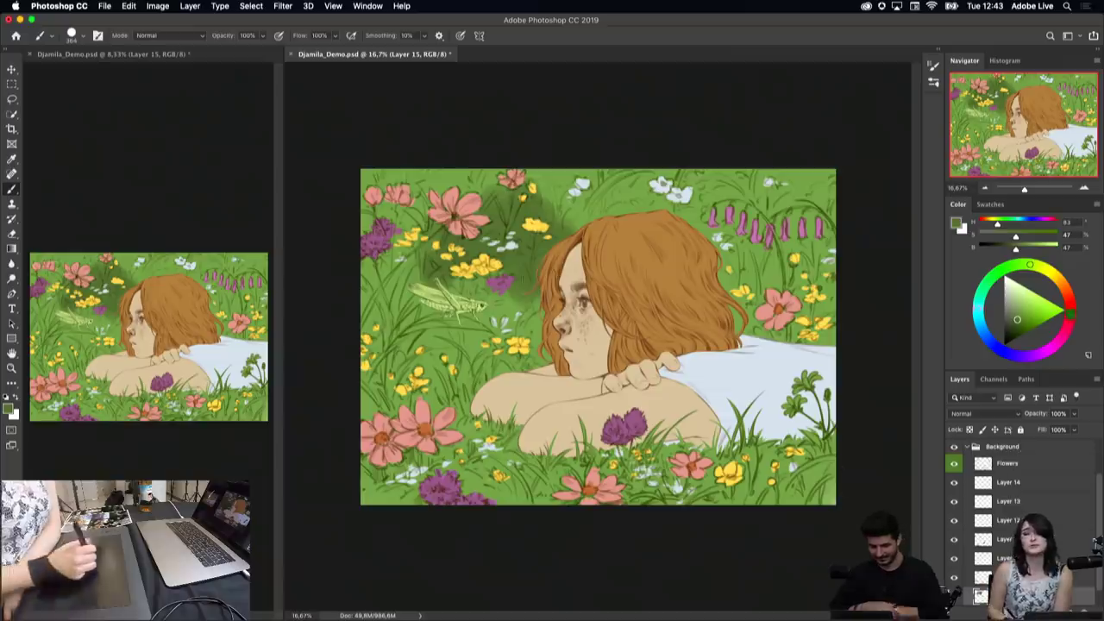
mouse_move(569, 194)
mouse_down()
mouse_move(594, 217)
mouse_move(559, 226)
mouse_up()
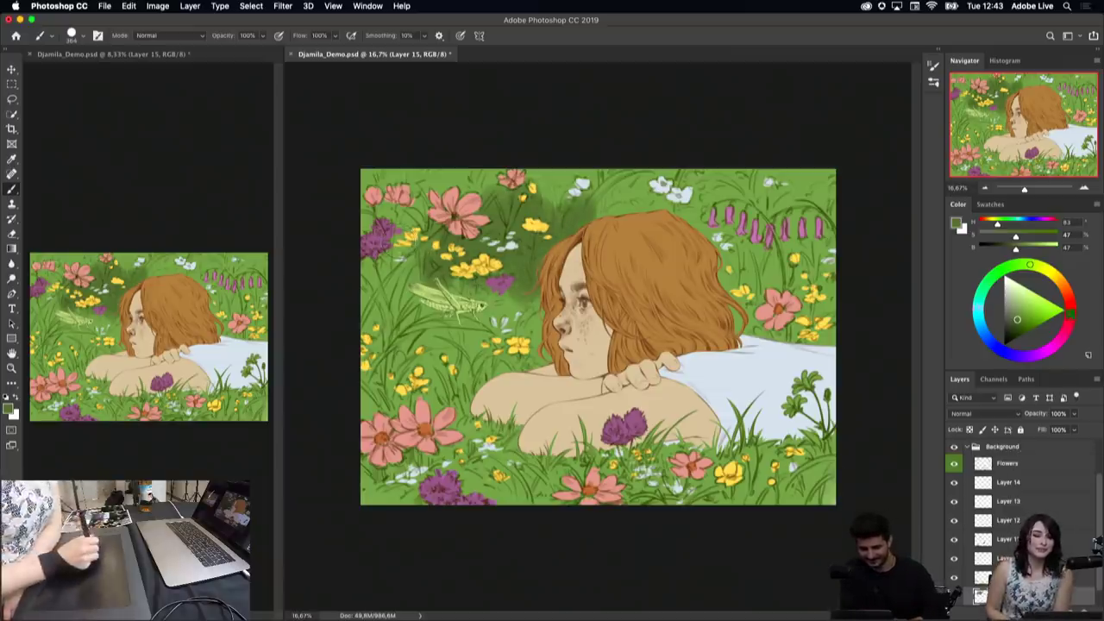
mouse_move(409, 242)
mouse_down()
mouse_move(381, 262)
mouse_move(349, 255)
mouse_up()
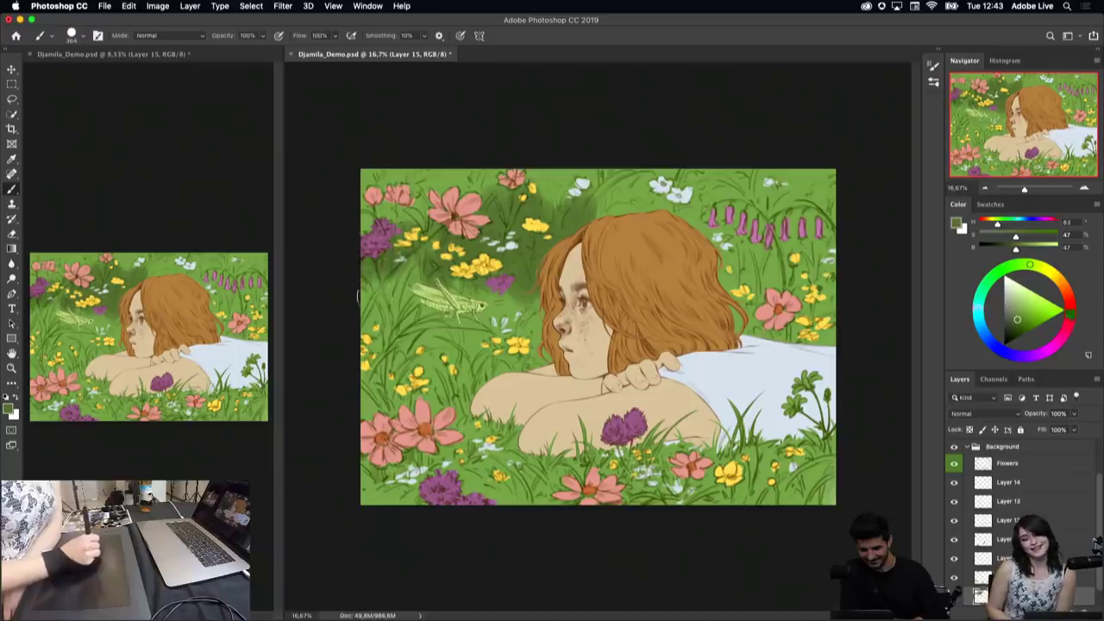
mouse_move(357, 296)
mouse_down()
mouse_move(366, 319)
mouse_move(414, 268)
mouse_up()
drag(396, 306, 422, 328)
drag(366, 229, 406, 207)
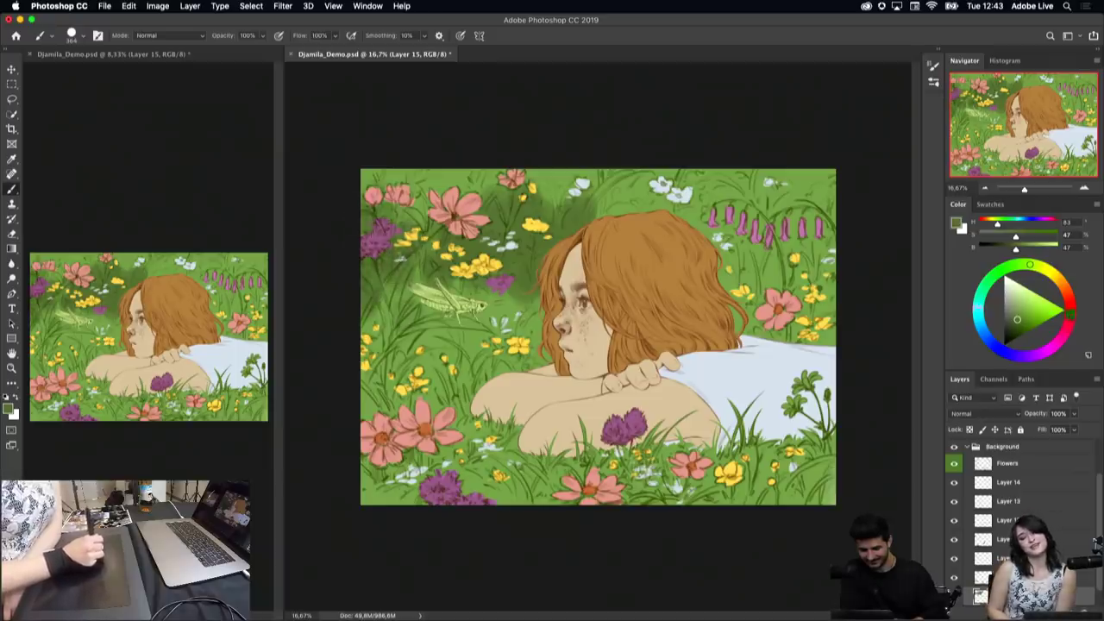
Step: Darken the grass along the top edge and above and right of the hair
mouse_move(552, 172)
mouse_down()
mouse_move(531, 197)
mouse_move(418, 203)
mouse_up()
drag(591, 211, 649, 188)
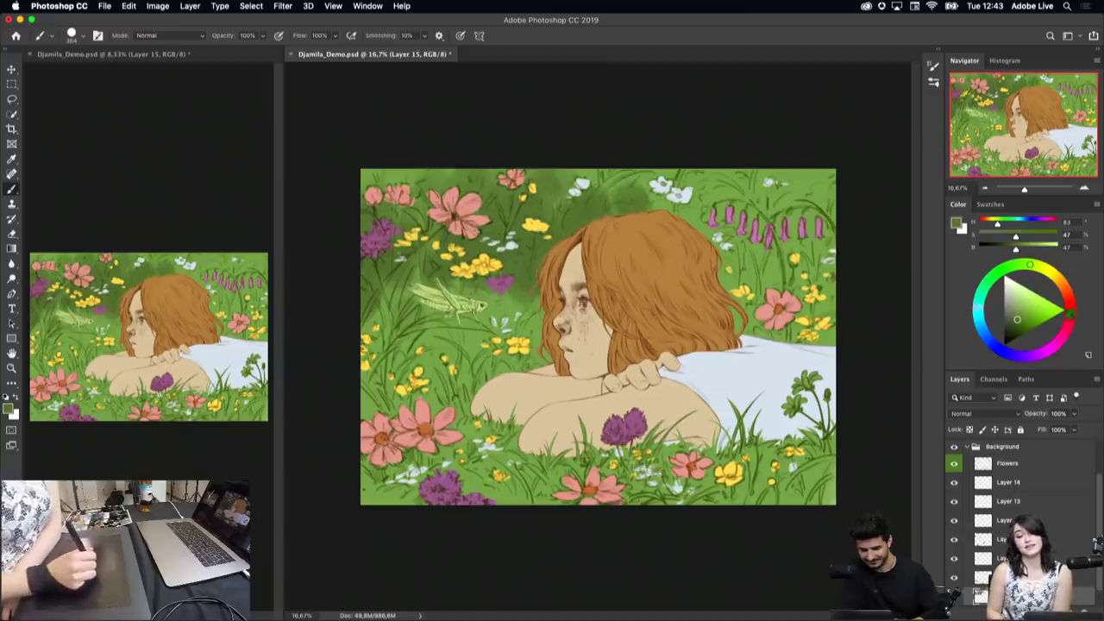
mouse_move(716, 234)
mouse_down()
mouse_move(750, 330)
mouse_move(828, 345)
mouse_move(802, 258)
mouse_move(759, 297)
mouse_move(714, 203)
mouse_move(651, 175)
mouse_up()
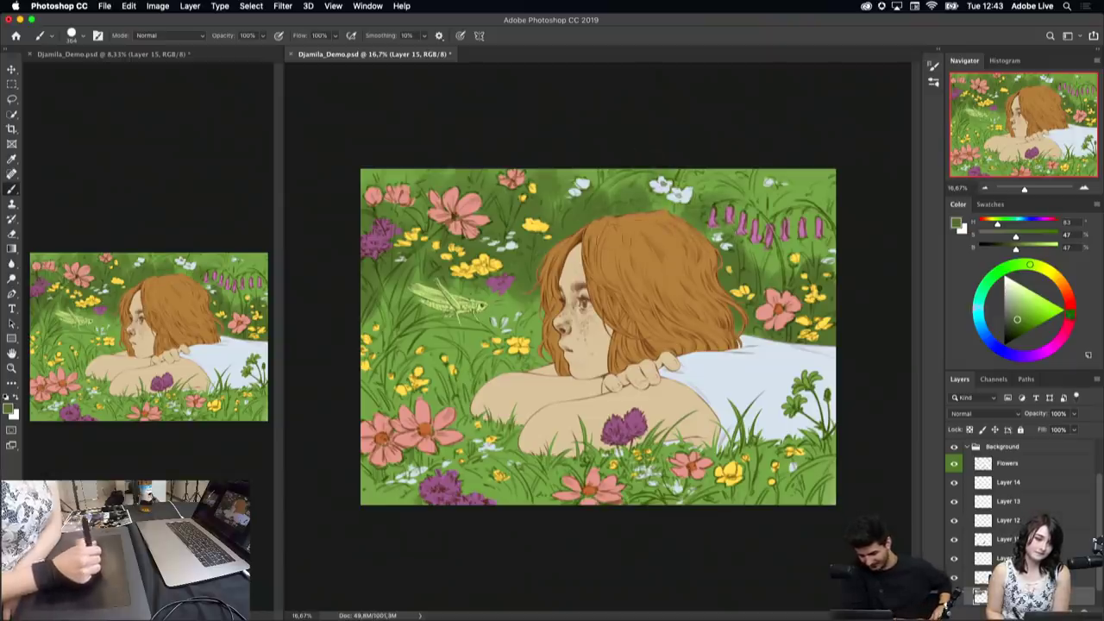
drag(818, 272, 802, 255)
drag(776, 271, 750, 244)
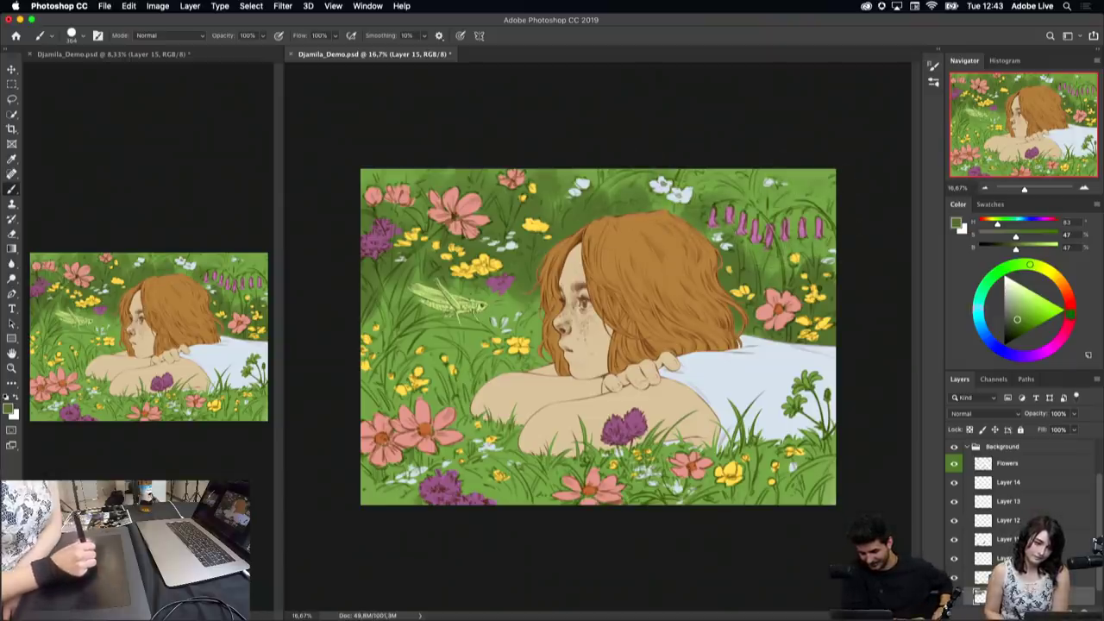
Step: Add dark grass strokes left of the face and around the grasshopper, plus a stroke under the chin
drag(543, 338, 527, 298)
mouse_move(524, 366)
mouse_down()
mouse_move(507, 327)
mouse_move(458, 335)
mouse_up()
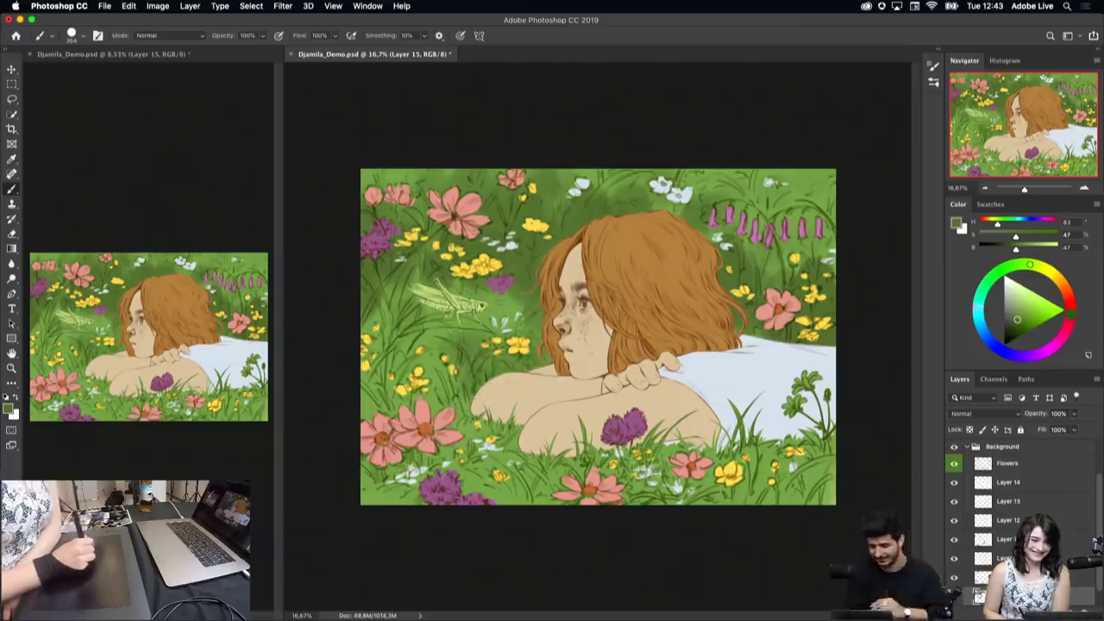
drag(382, 362, 371, 349)
mouse_move(501, 315)
mouse_down()
mouse_move(486, 297)
mouse_move(441, 294)
mouse_move(404, 262)
mouse_up()
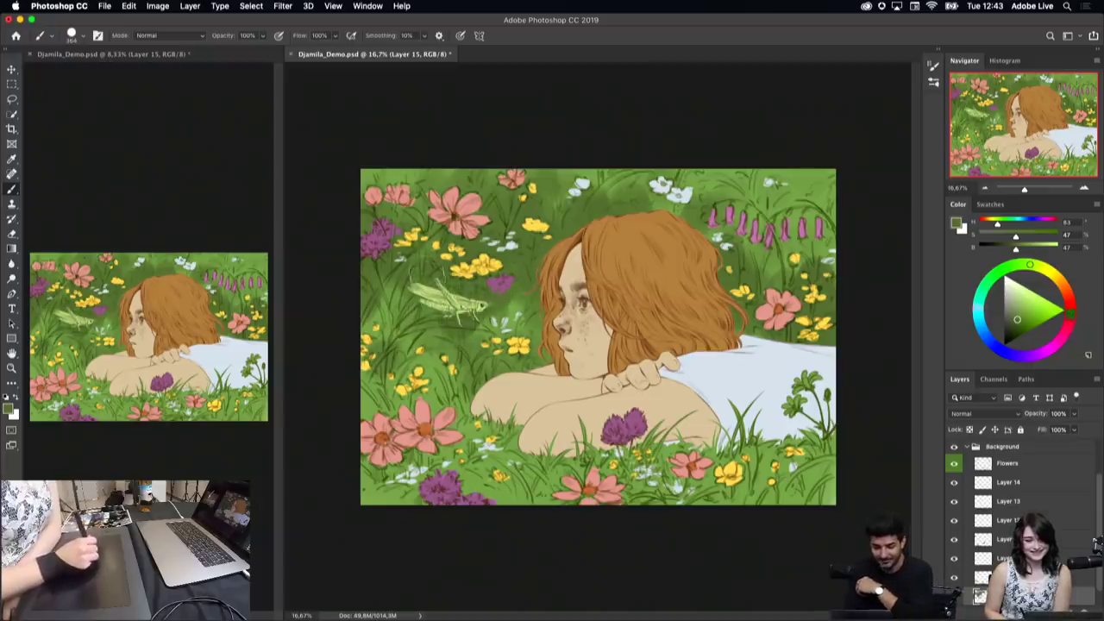
drag(439, 315, 436, 264)
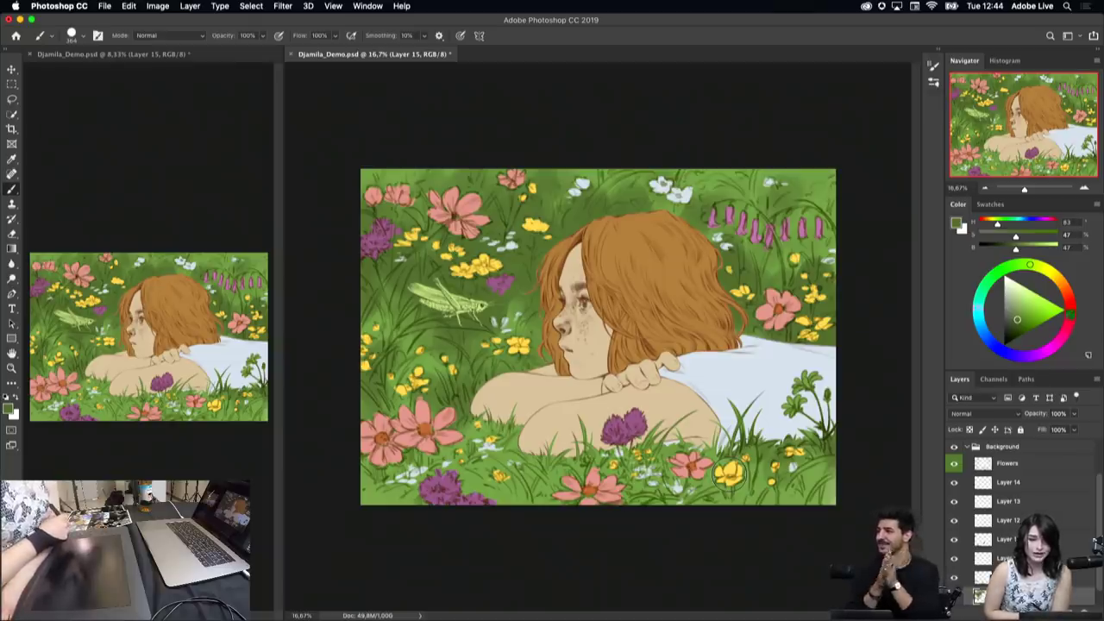
drag(593, 378, 556, 370)
Step: Undo the chin stroke and apply Hue/Saturation with Saturation +12 to Layer 15
key(ctrl+z)
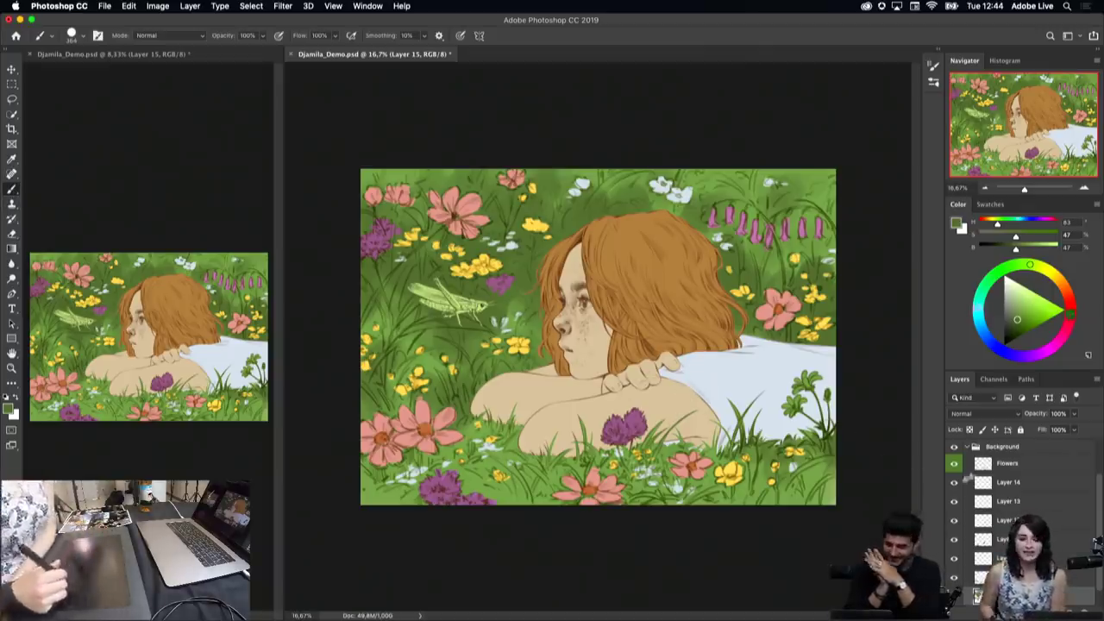
drag(1097, 531, 1098, 541)
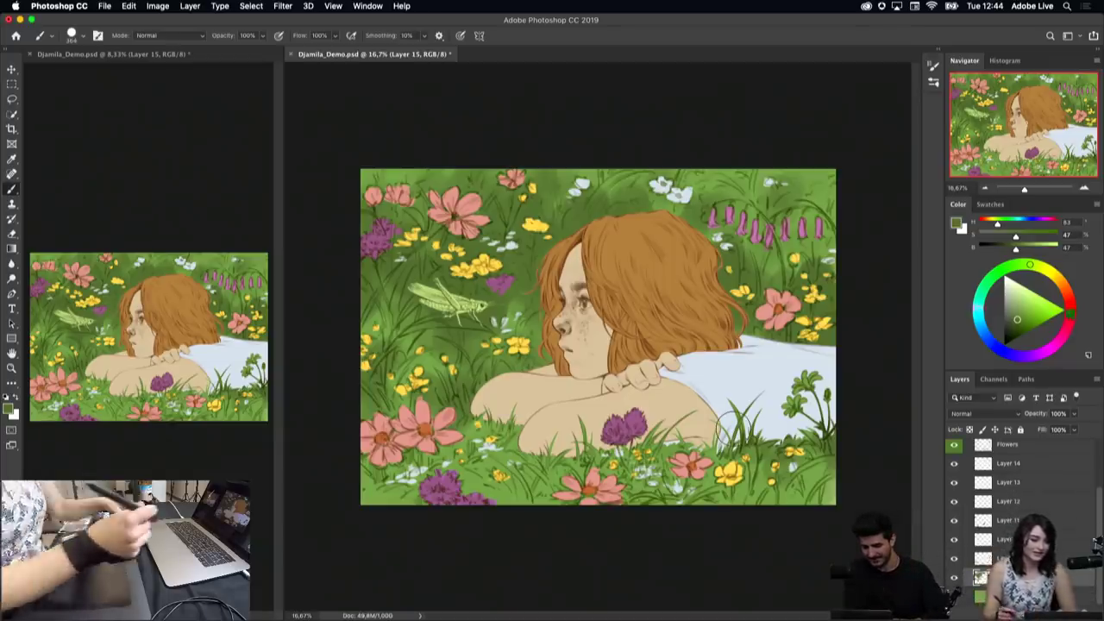
key(ctrl+u)
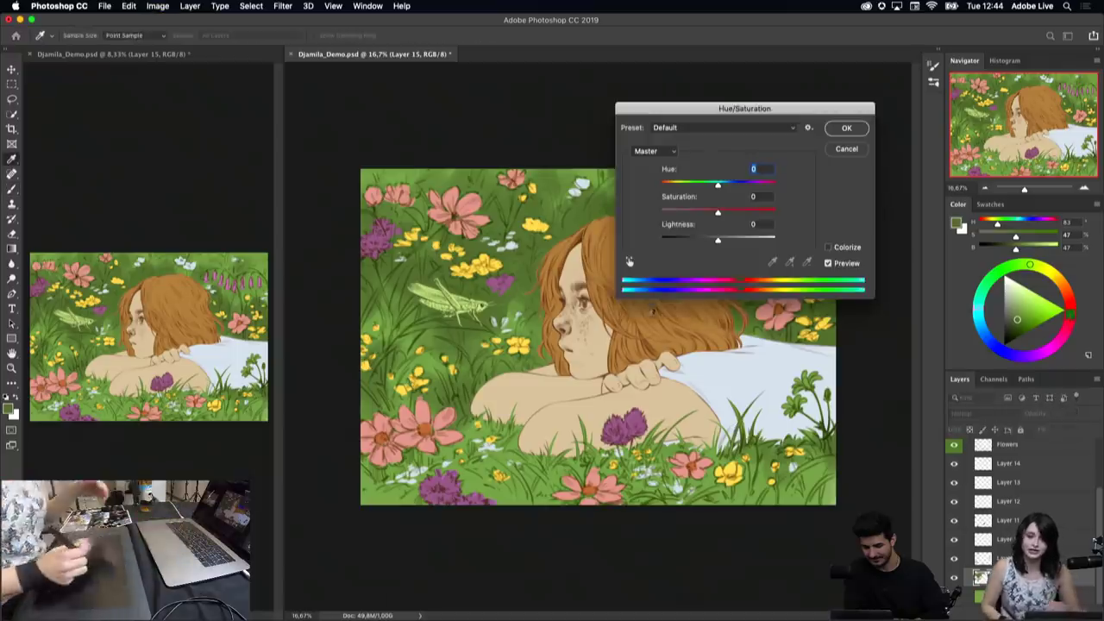
click(845, 130)
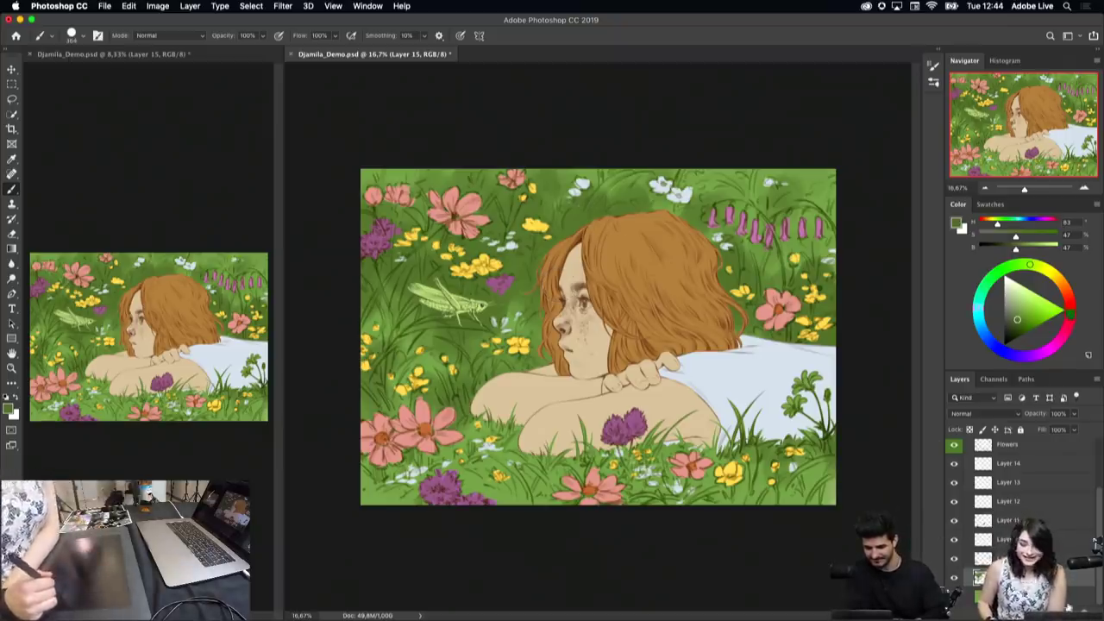
Step: Create a new empty layer and set the foreground colour to a pale cyan
key(ctrl+shift+alt+n)
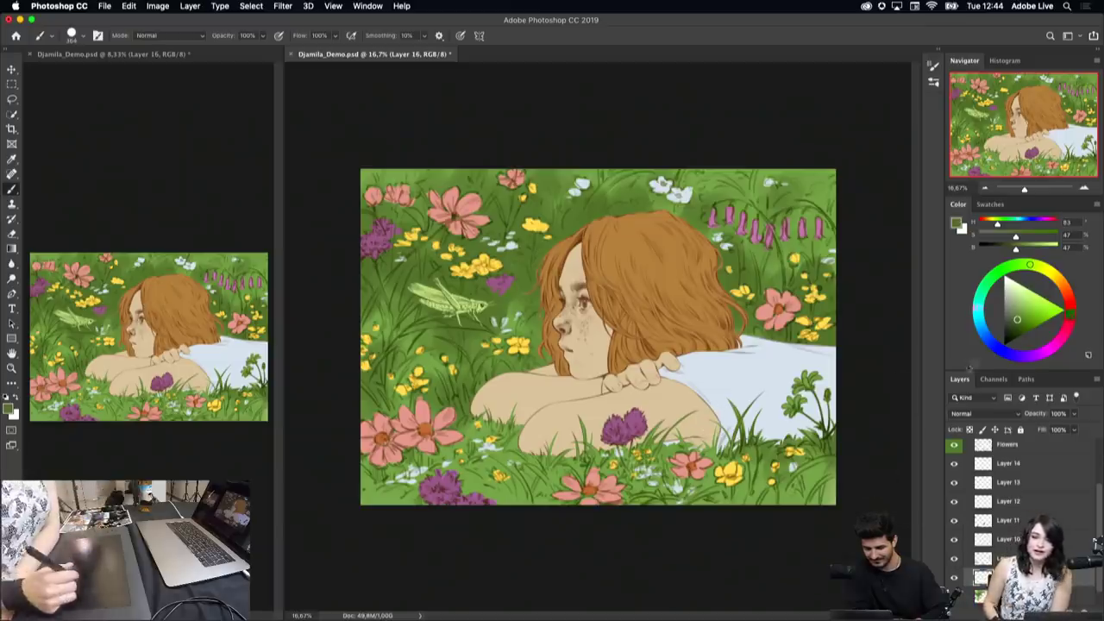
drag(1017, 319, 1013, 309)
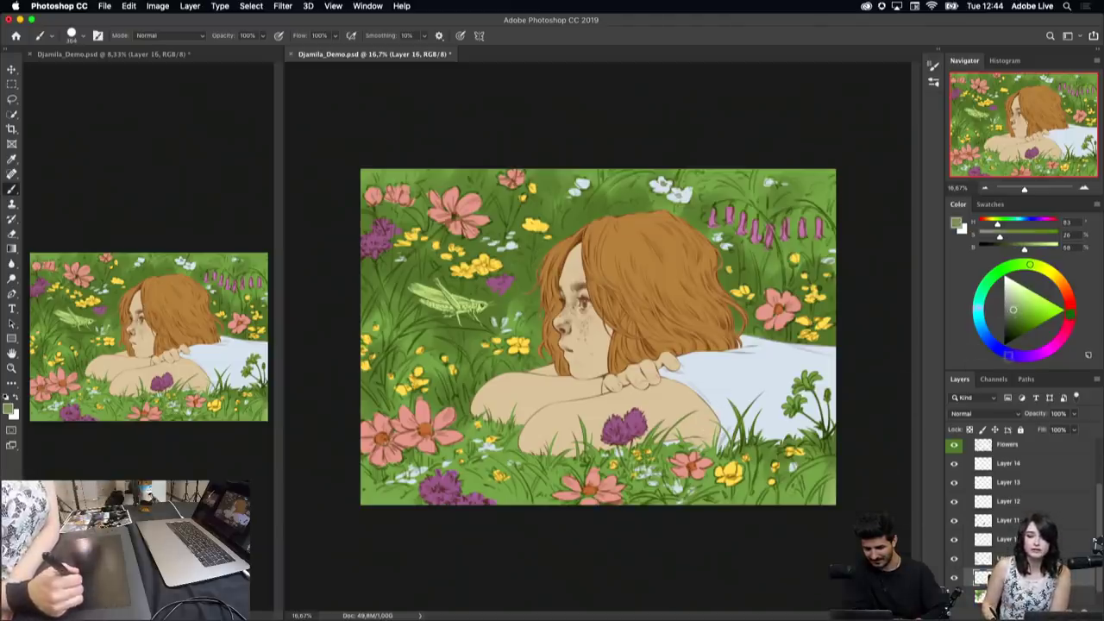
drag(999, 235, 1003, 233)
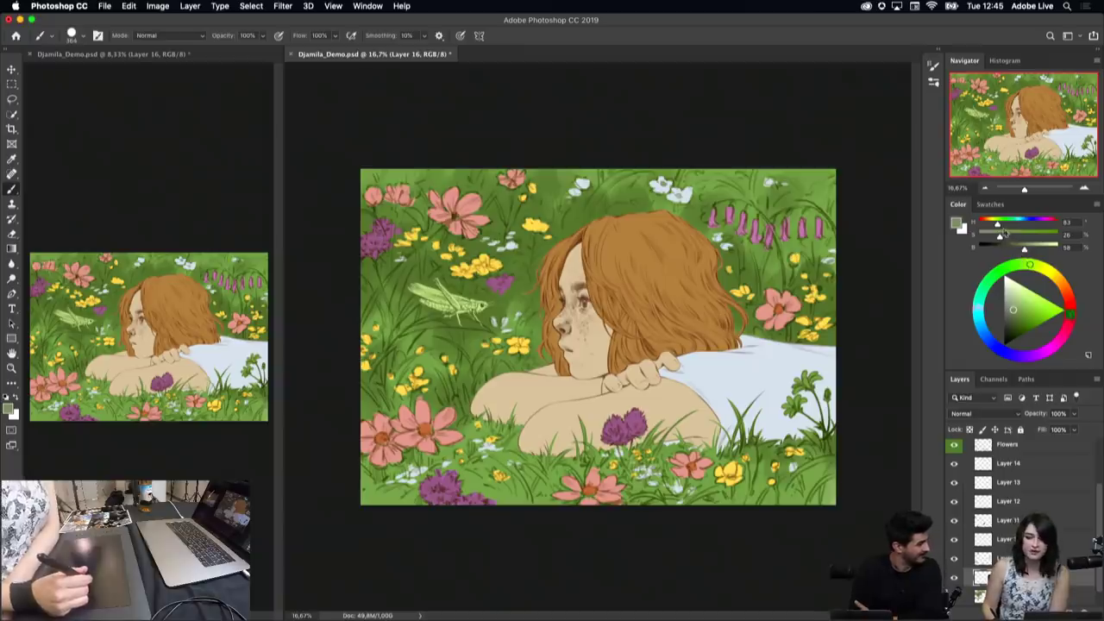
click(1006, 226)
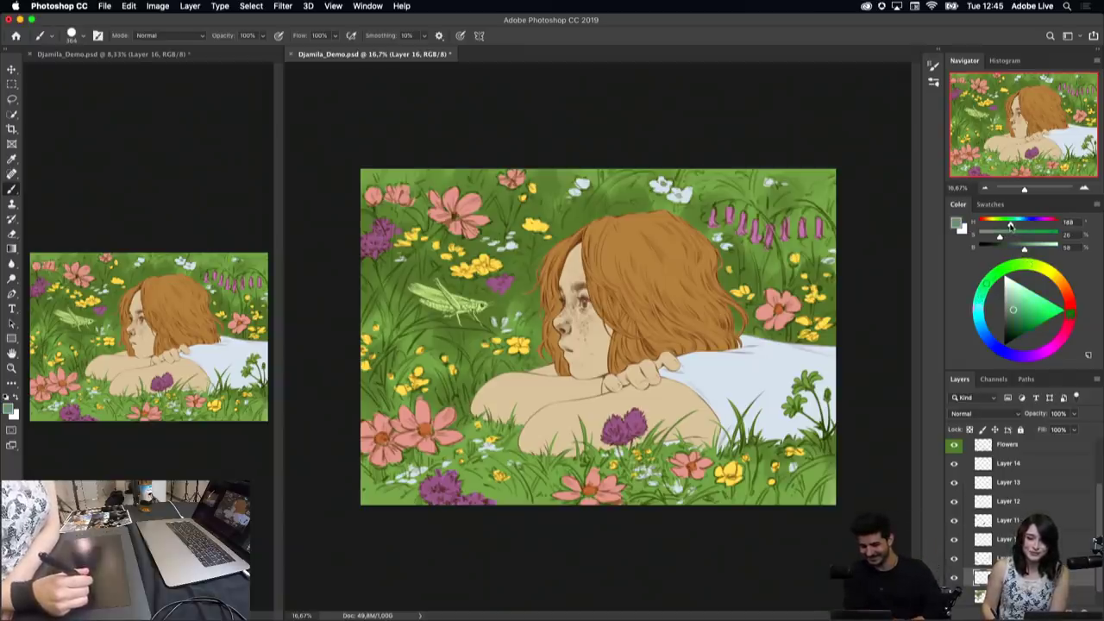
drag(1009, 226, 1011, 225)
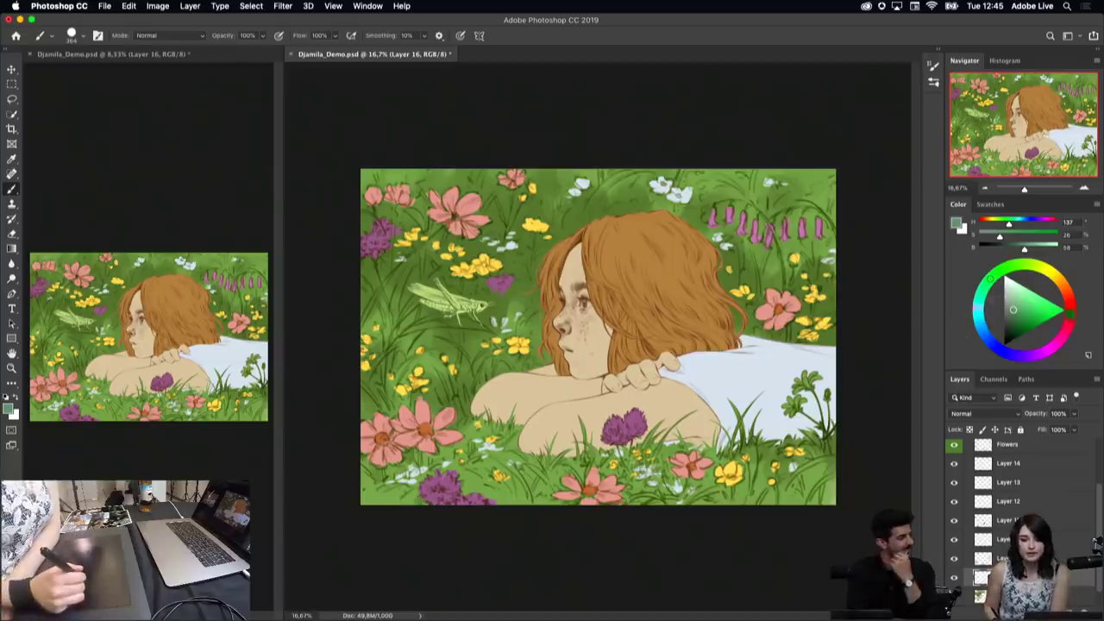
click(979, 308)
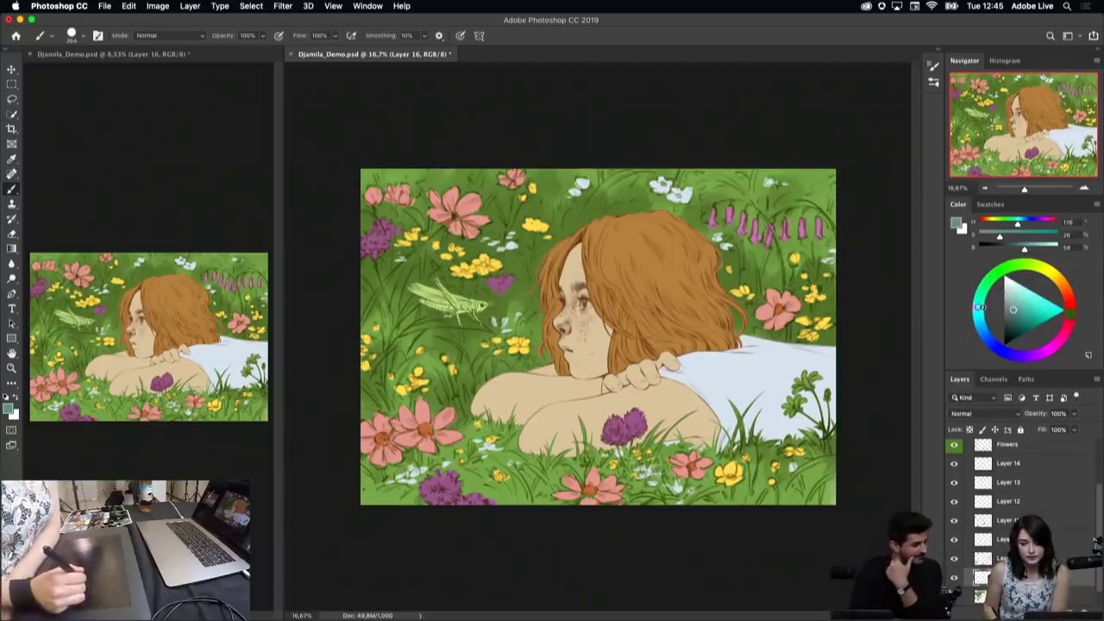
drag(1025, 251, 1034, 251)
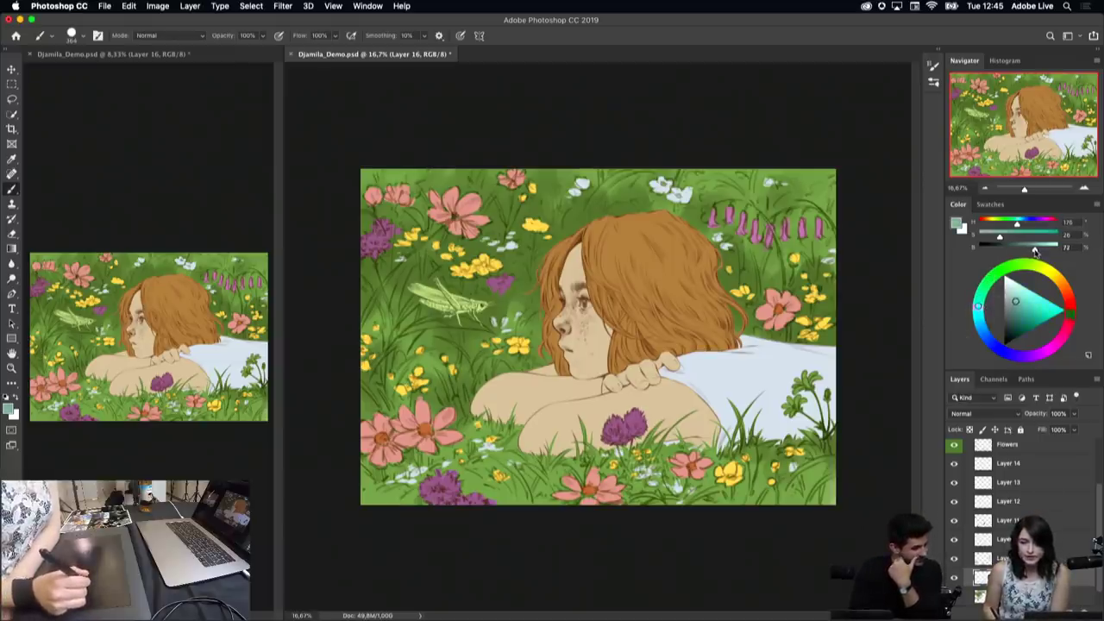
click(994, 238)
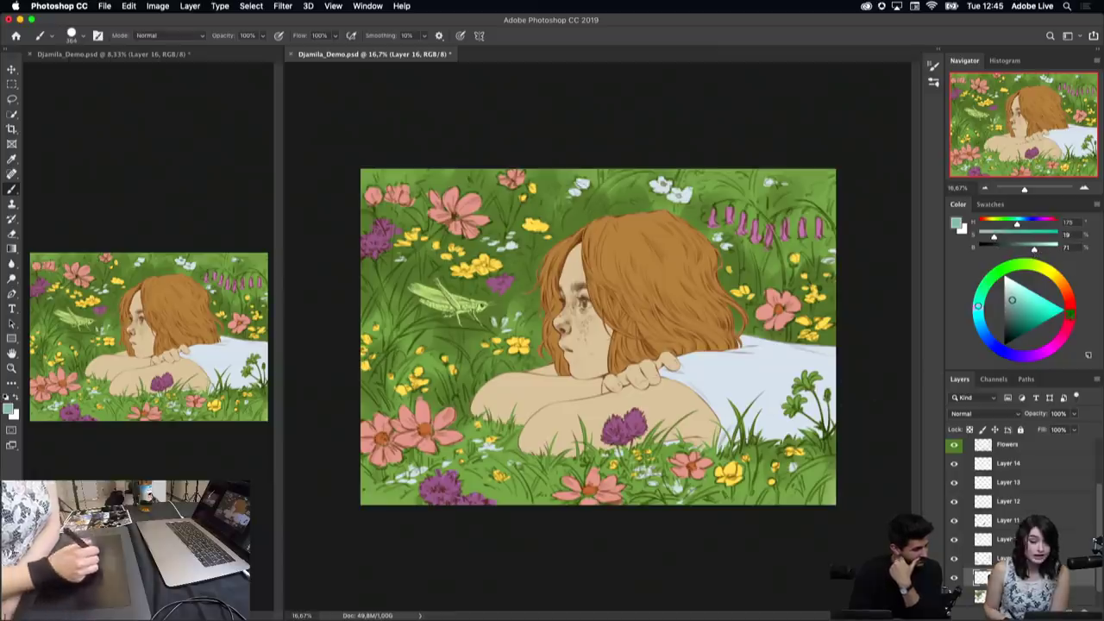
Step: Paint a soft pale-cyan haze along the meadow's top edge with a 476 px brush
right_click(653, 207)
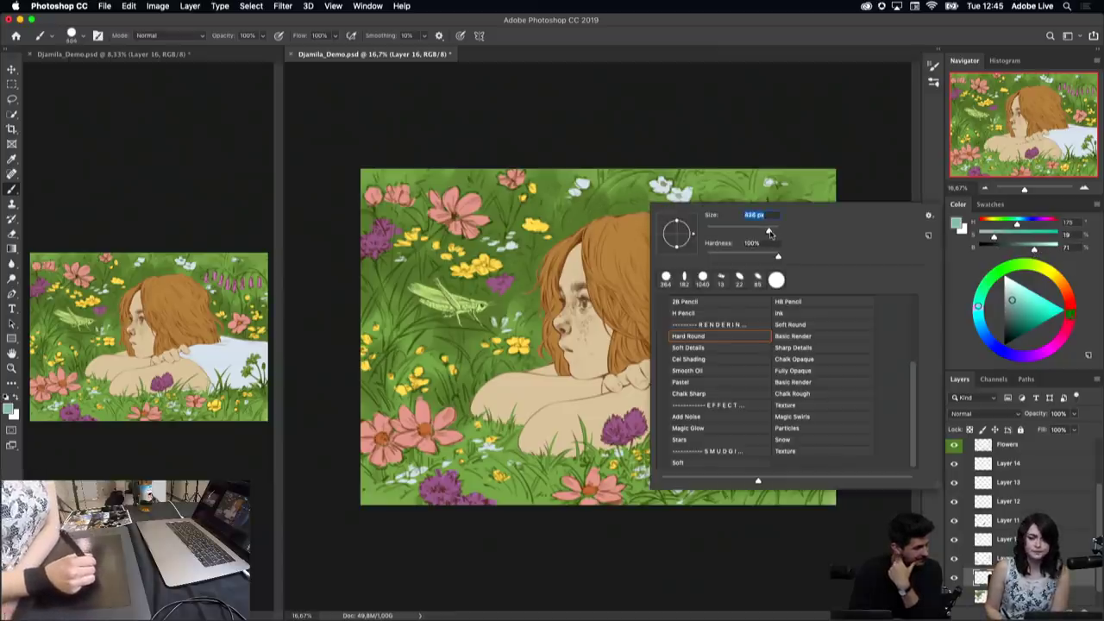
key(Return)
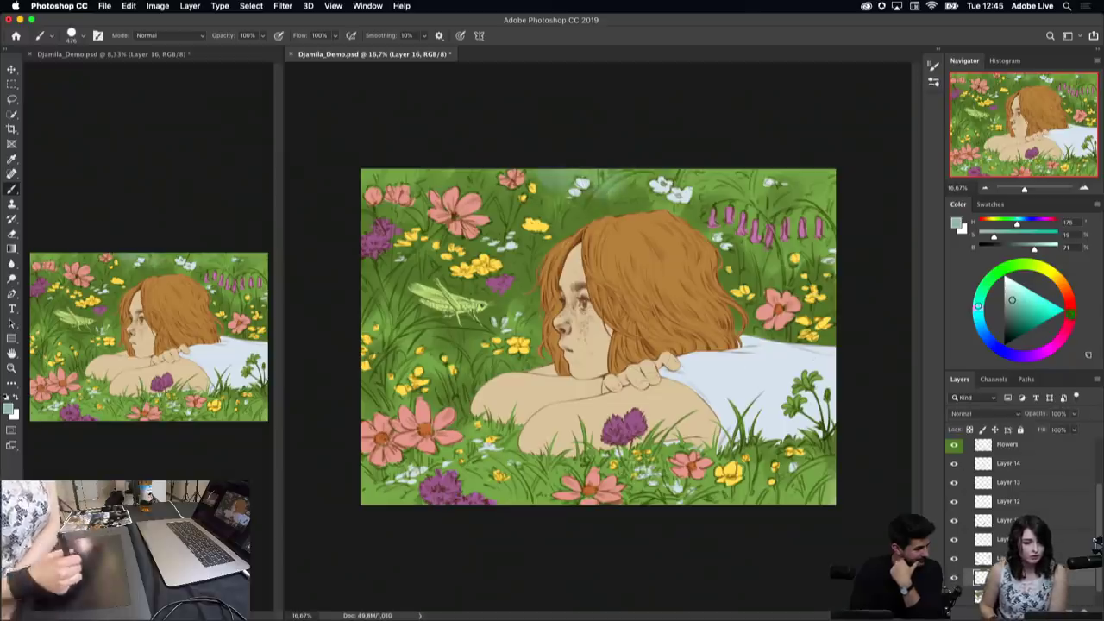
drag(559, 181, 445, 155)
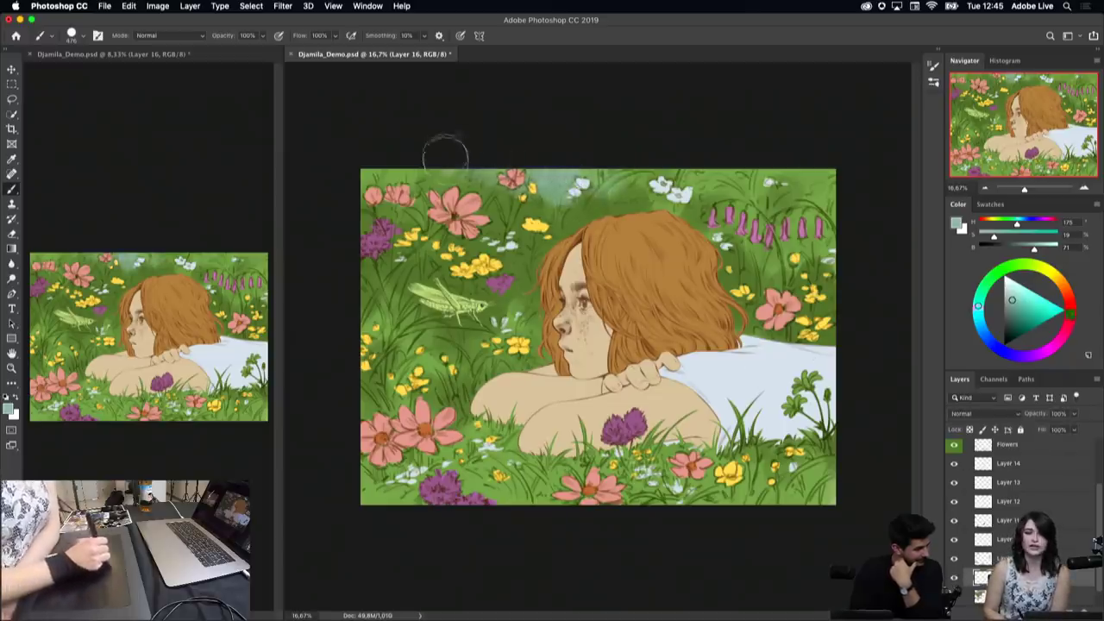
drag(517, 203, 449, 177)
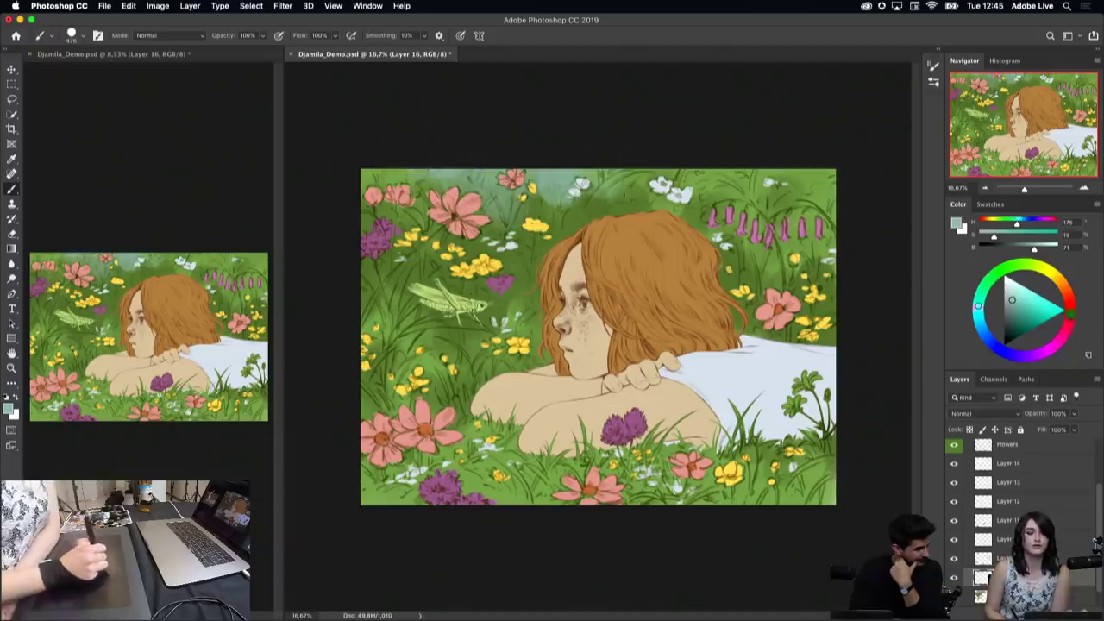
mouse_move(604, 215)
mouse_down()
mouse_move(630, 183)
mouse_move(664, 177)
mouse_move(685, 203)
mouse_move(725, 171)
mouse_move(763, 191)
mouse_up()
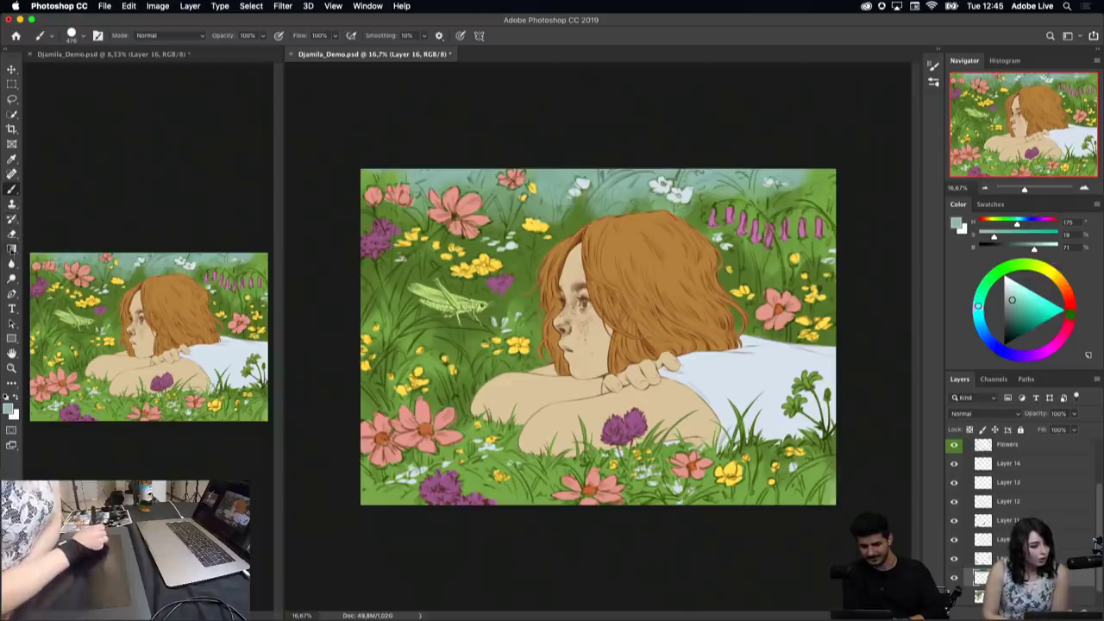
Step: Switch to the standard Eraser Tool
click(12, 237)
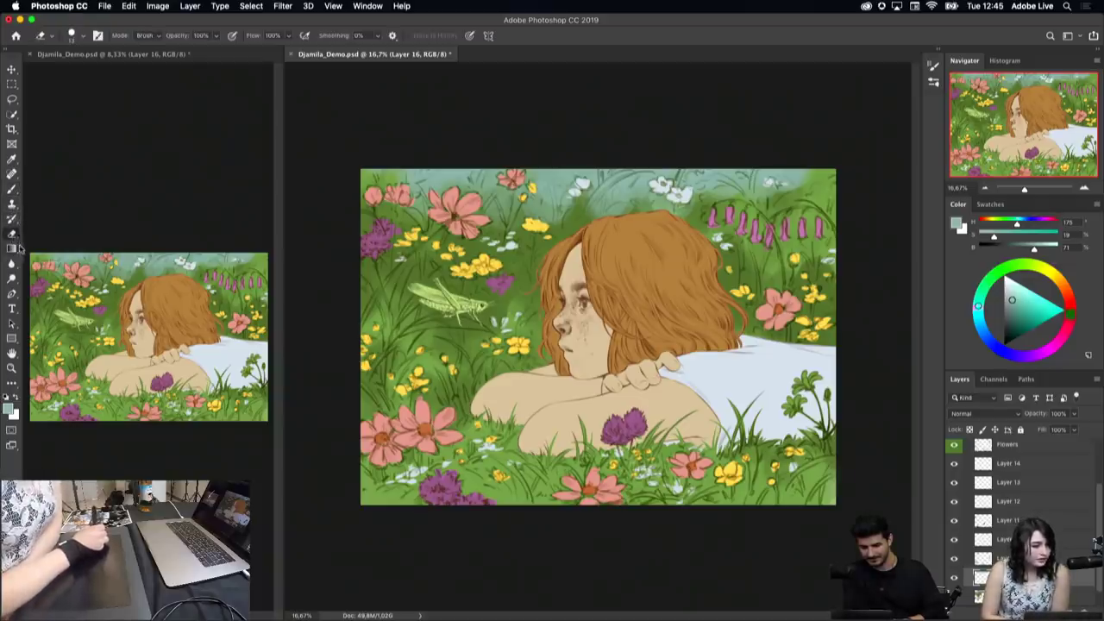
right_click(12, 236)
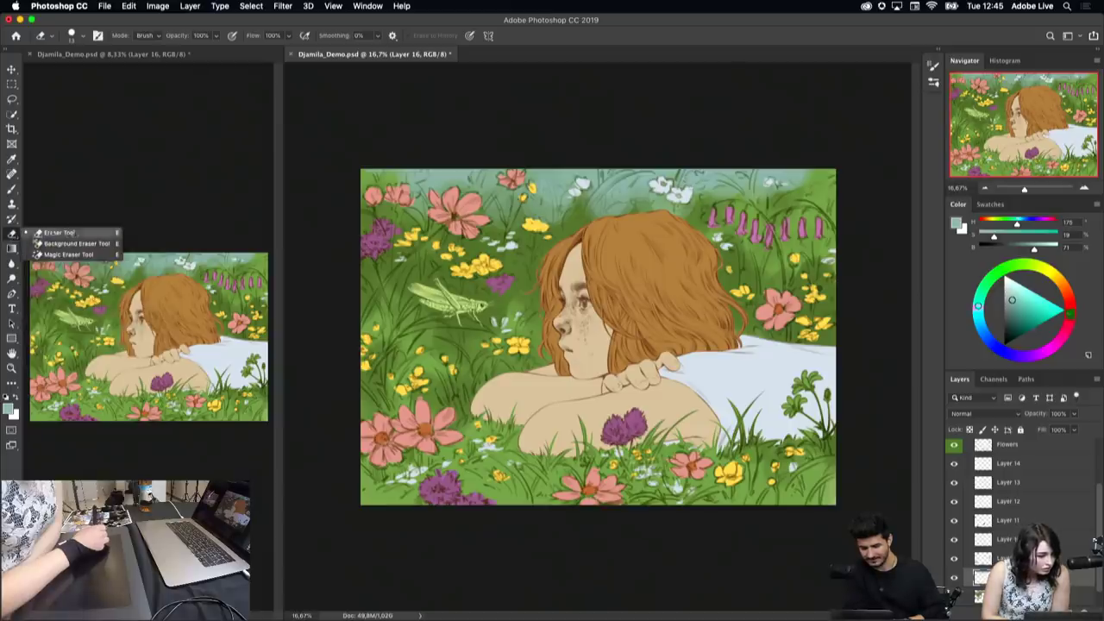
click(79, 233)
Step: Set the eraser to a hard round tip at 75 px
right_click(657, 223)
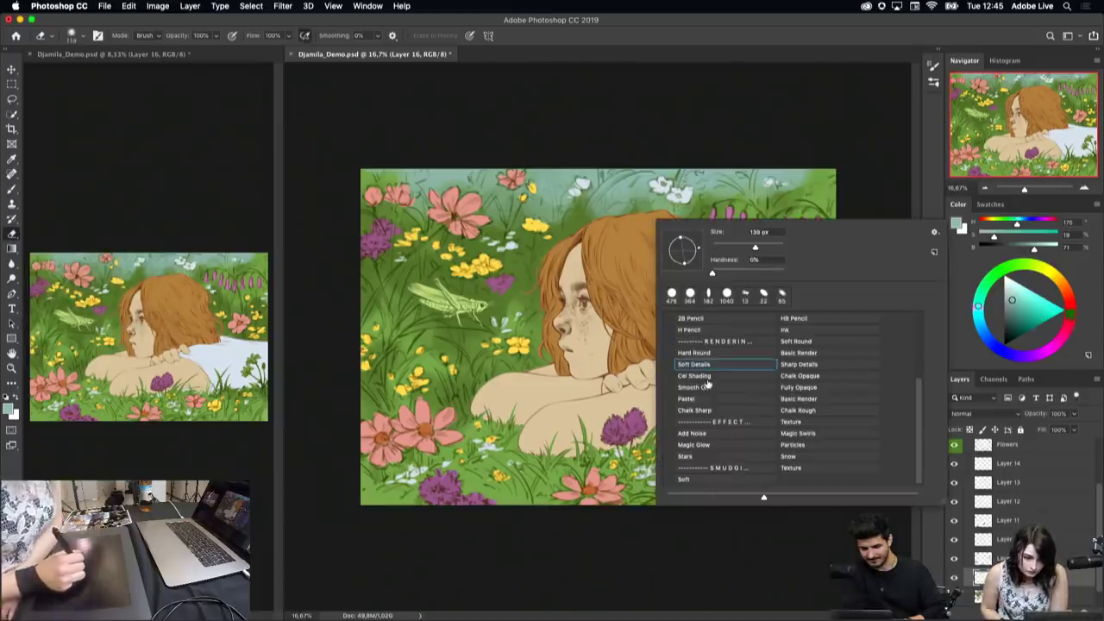
click(695, 353)
drag(716, 247, 738, 248)
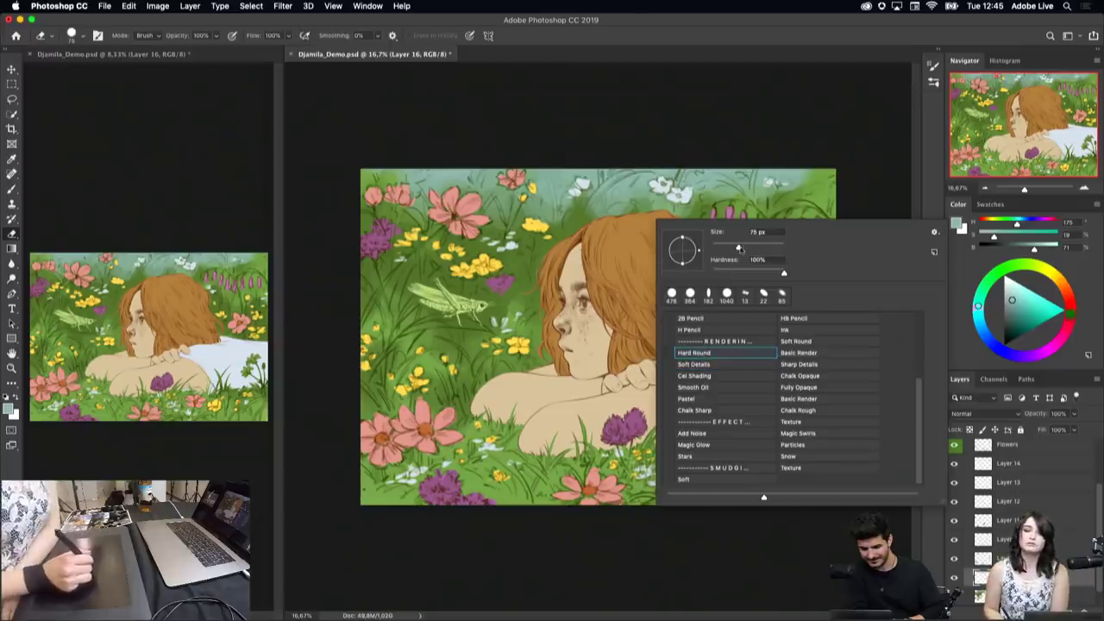
click(655, 207)
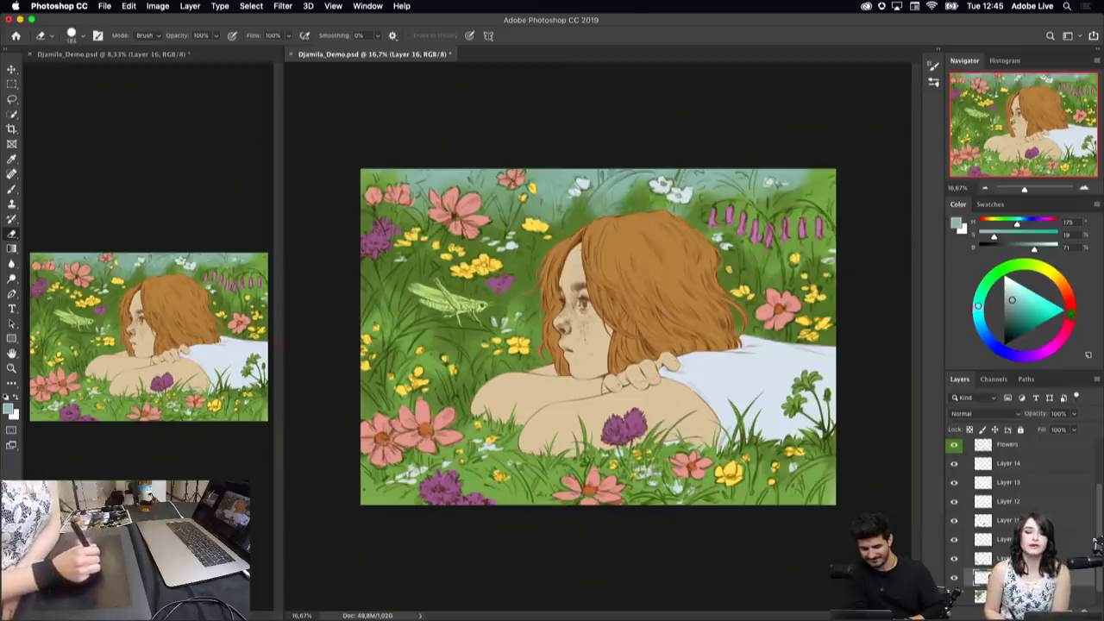
Step: Erase patches of the pale haze along the canvas top edge
mouse_move(617, 202)
mouse_down()
mouse_move(581, 191)
mouse_move(556, 207)
mouse_move(518, 183)
mouse_move(544, 216)
mouse_move(491, 181)
mouse_move(445, 176)
mouse_up()
mouse_move(428, 216)
mouse_down()
mouse_move(409, 172)
mouse_move(390, 171)
mouse_up()
drag(646, 191, 621, 168)
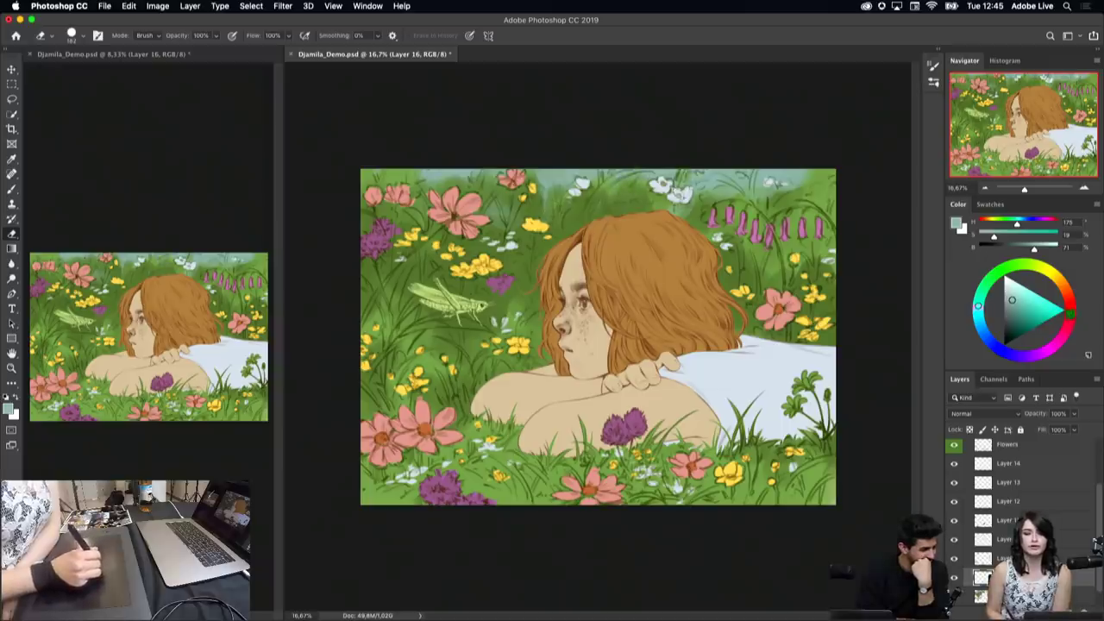
mouse_move(802, 197)
mouse_down()
mouse_move(767, 173)
mouse_move(740, 180)
mouse_up()
drag(579, 195, 537, 171)
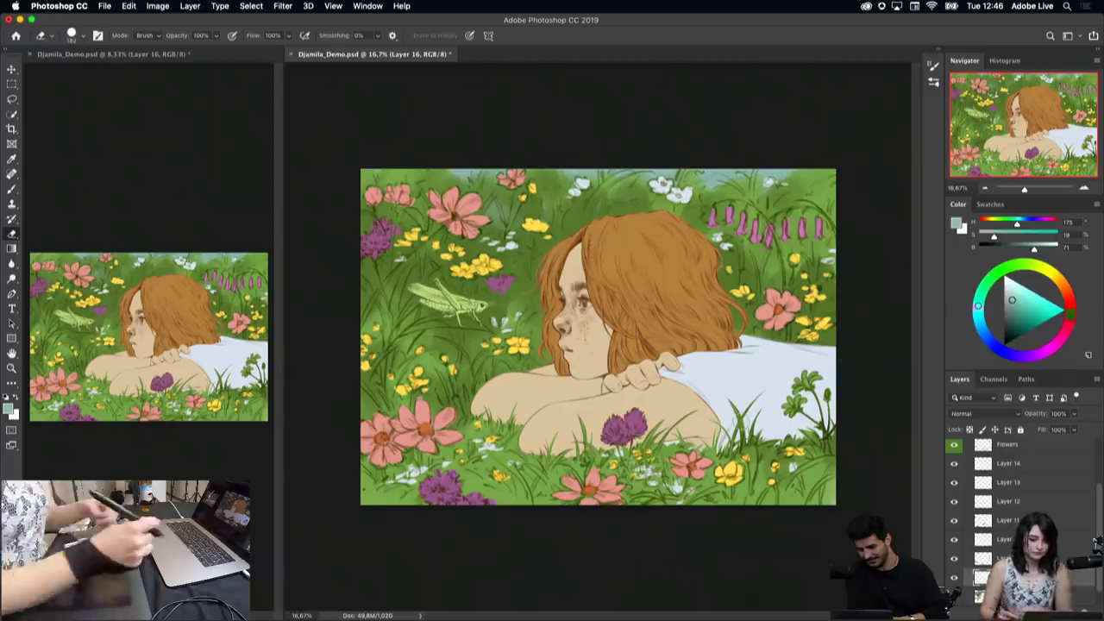
Step: Raise the haze layer's lightness to +16 with Hue/Saturation
key(ctrl+u)
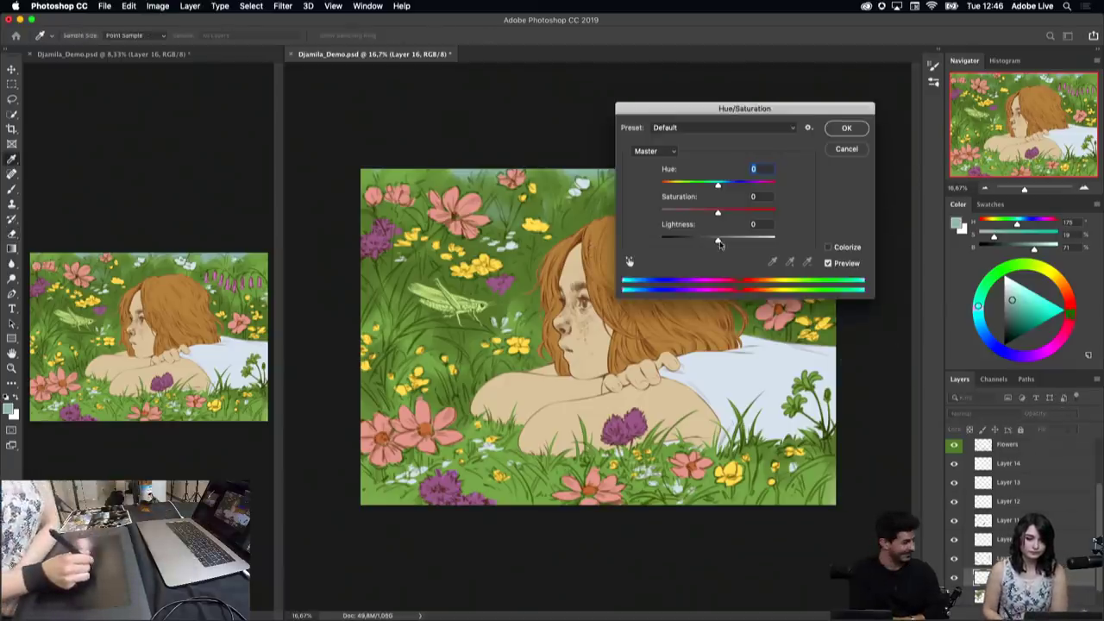
drag(717, 239, 727, 240)
key(Return)
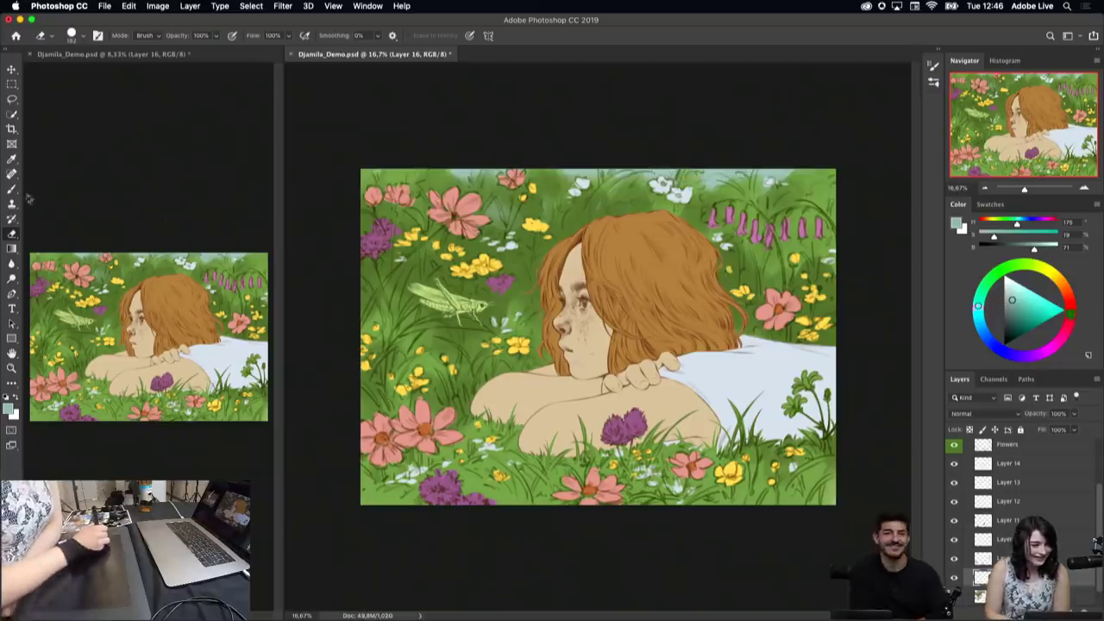
Step: Brush more pale sky across the top and upper right, toggling the layer to compare
key(b)
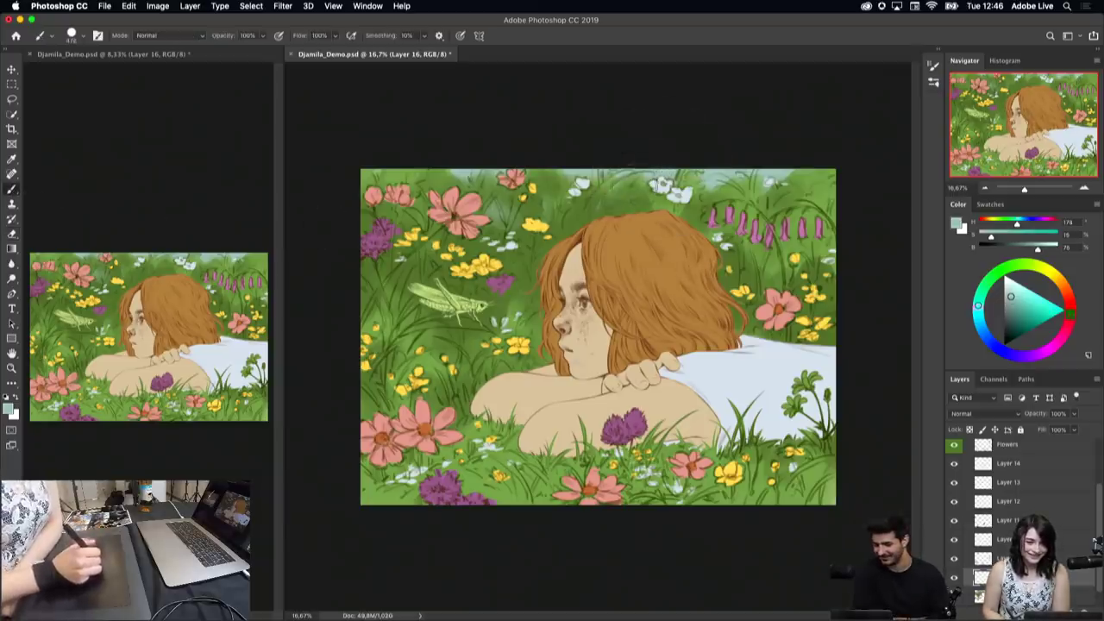
mouse_move(655, 173)
mouse_down()
mouse_move(609, 203)
mouse_move(542, 172)
mouse_move(521, 221)
mouse_up()
drag(593, 190, 635, 216)
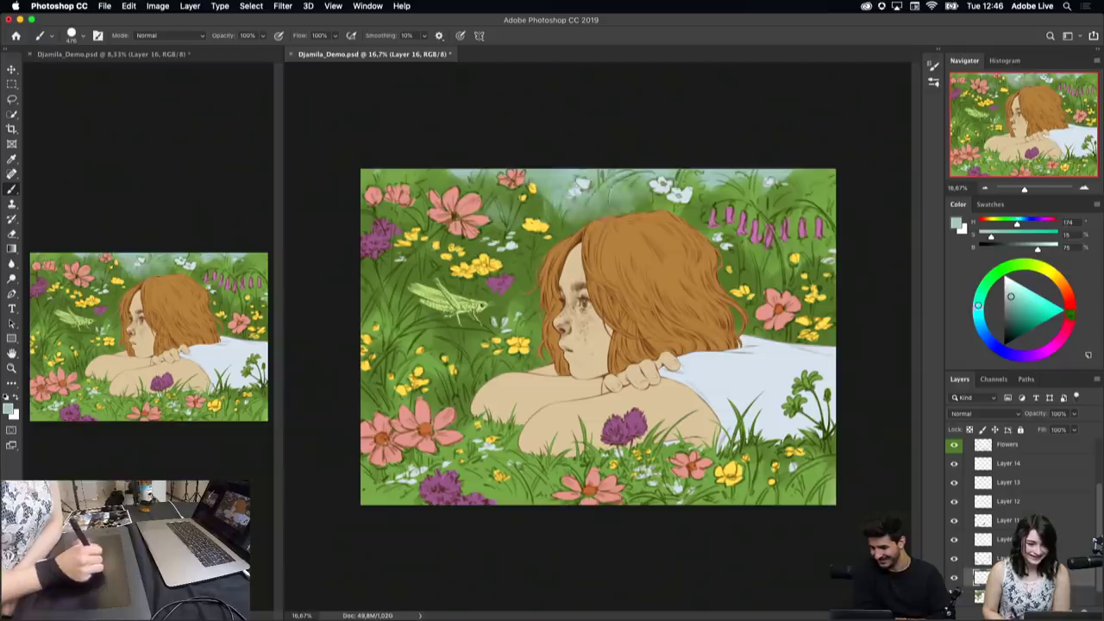
right_click(530, 224)
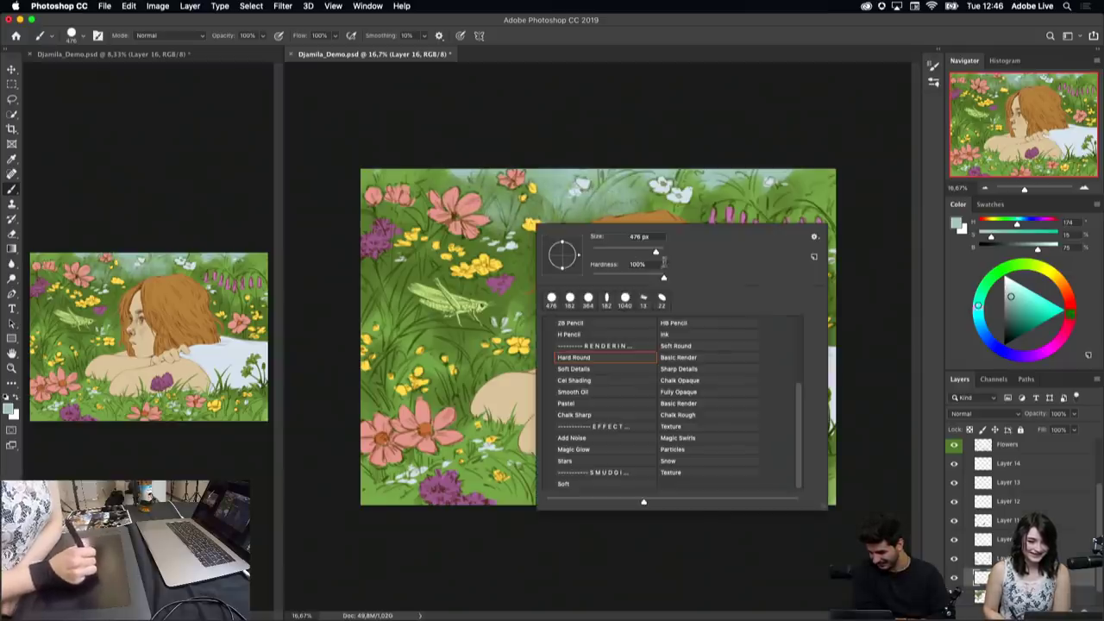
key(Return)
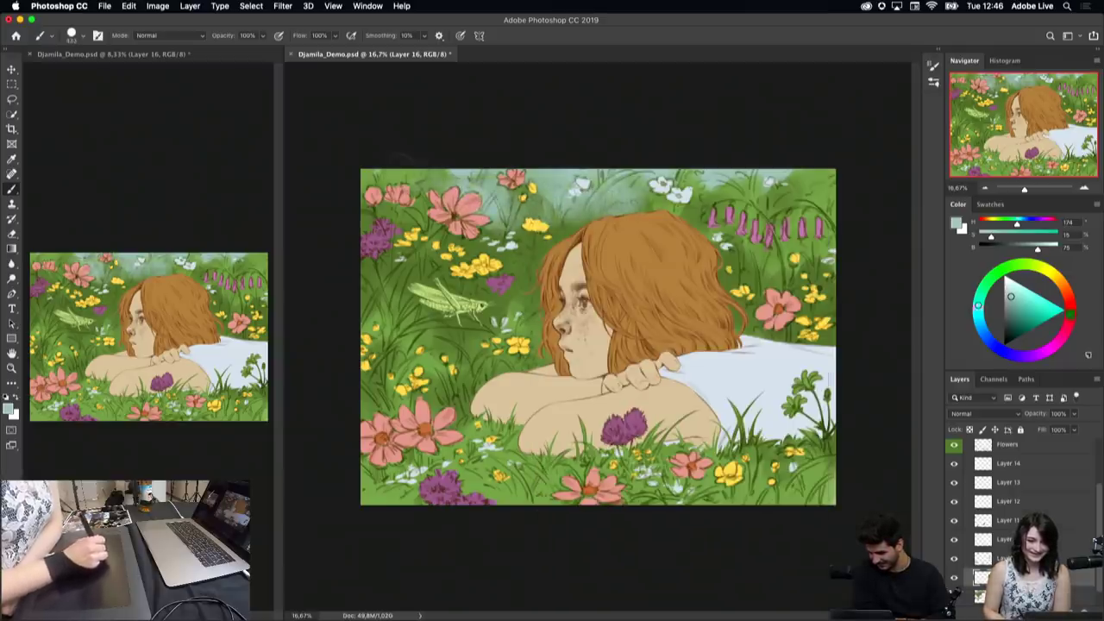
drag(738, 207, 806, 171)
drag(690, 233, 735, 181)
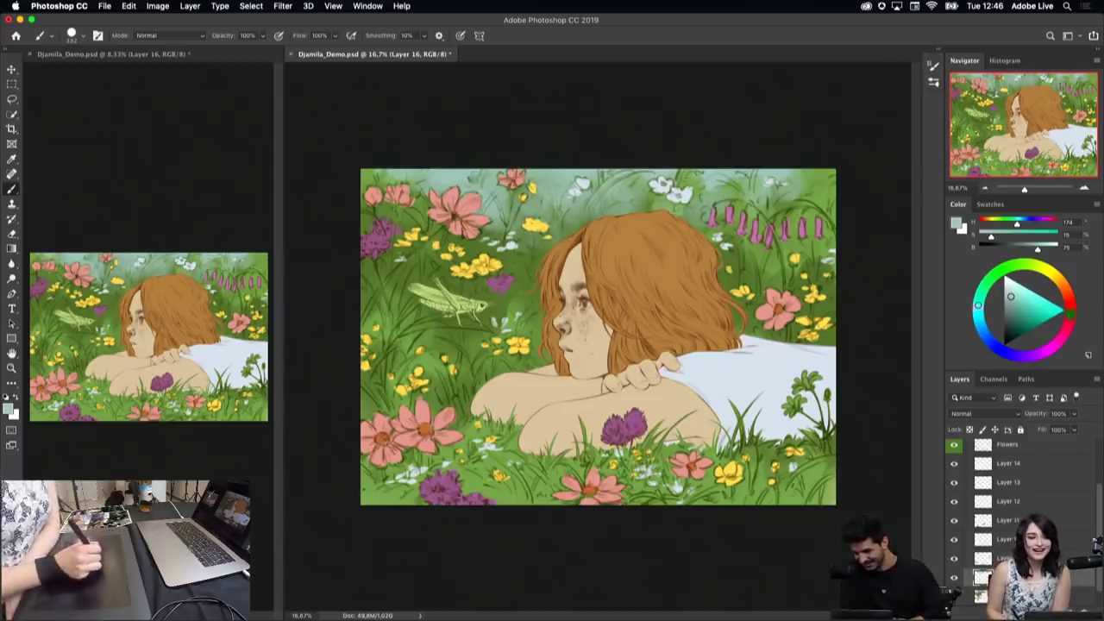
click(954, 577)
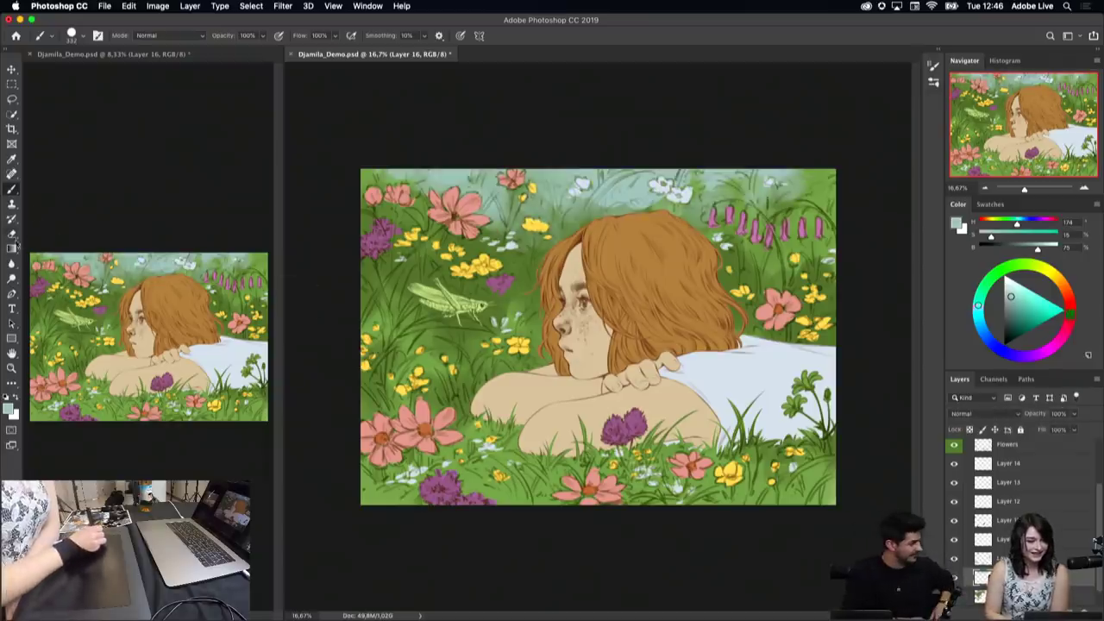
click(12, 235)
Step: Give the eraser the Basic Render tip at 45 px
right_click(599, 200)
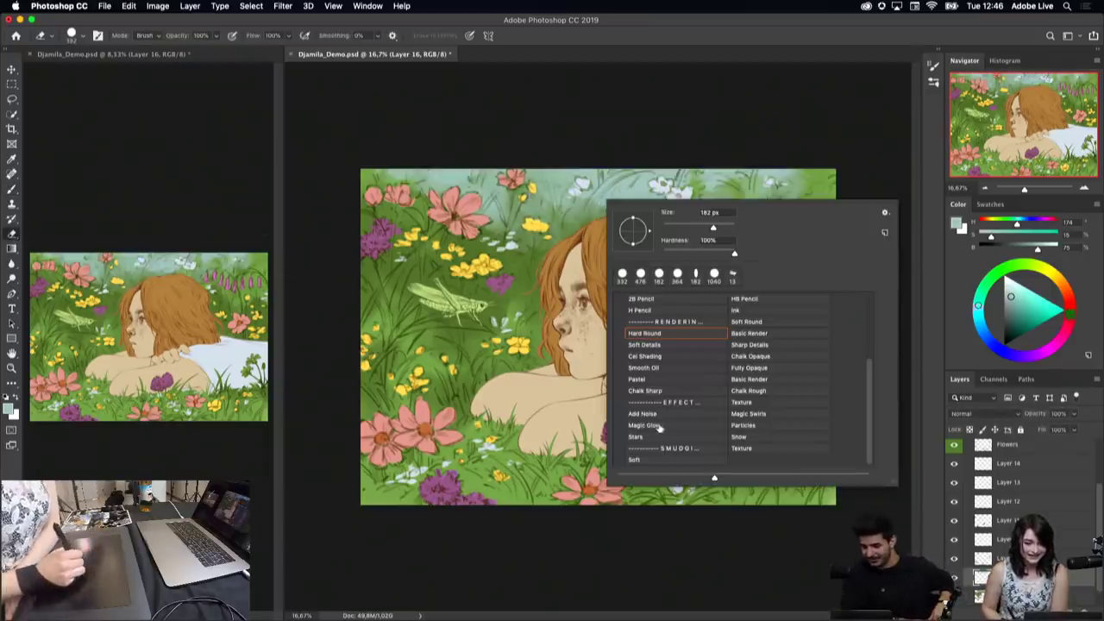
click(764, 332)
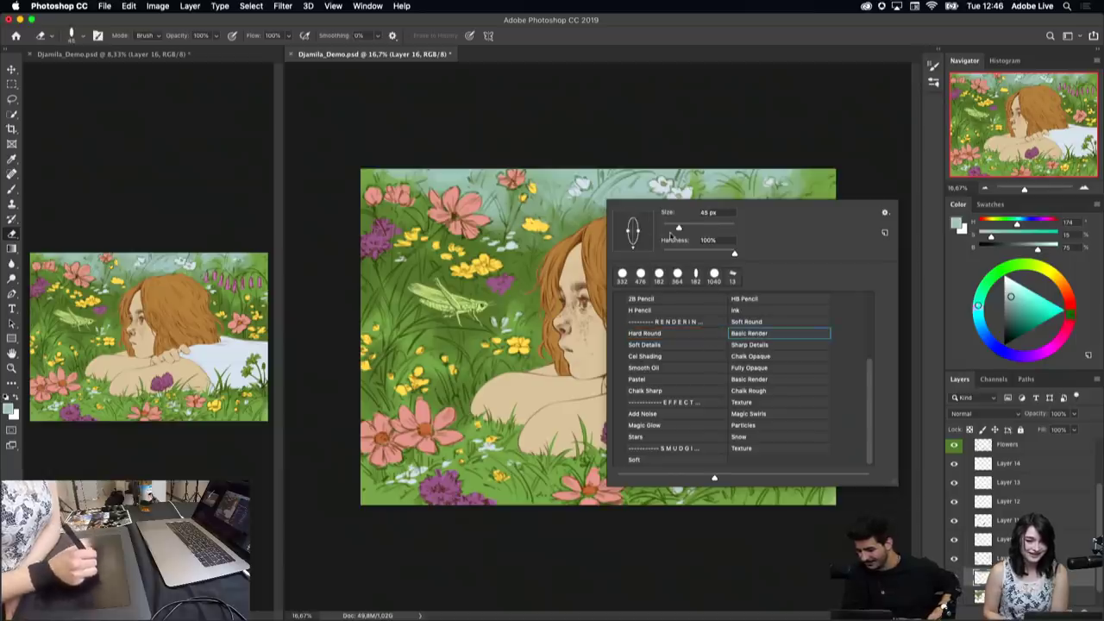
key(Return)
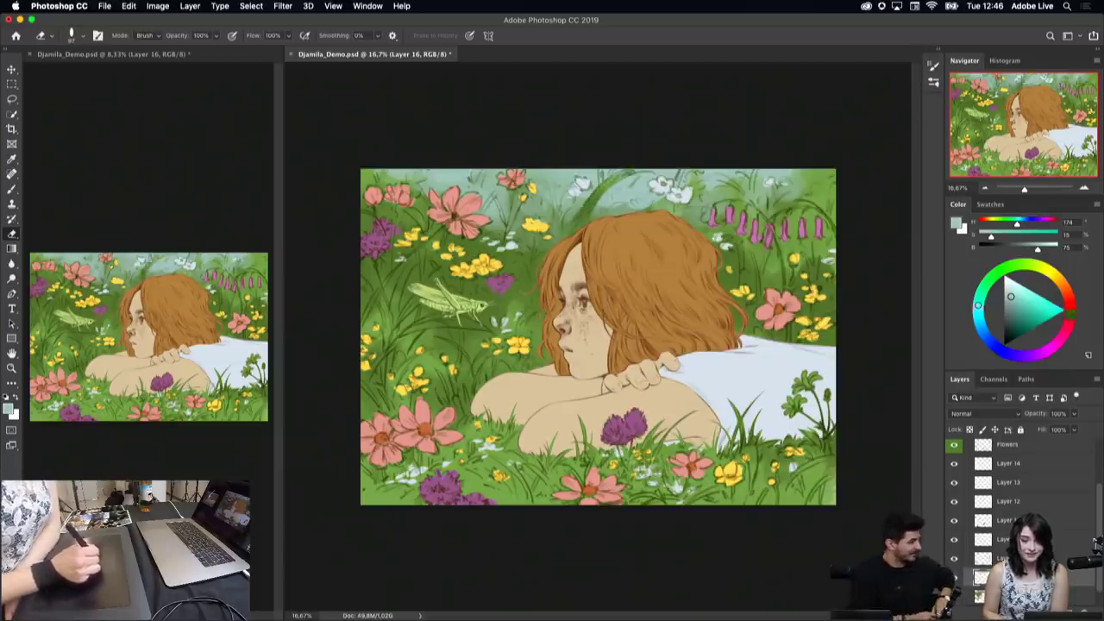
scroll(1098, 522, down, 1)
drag(1098, 521, 1097, 509)
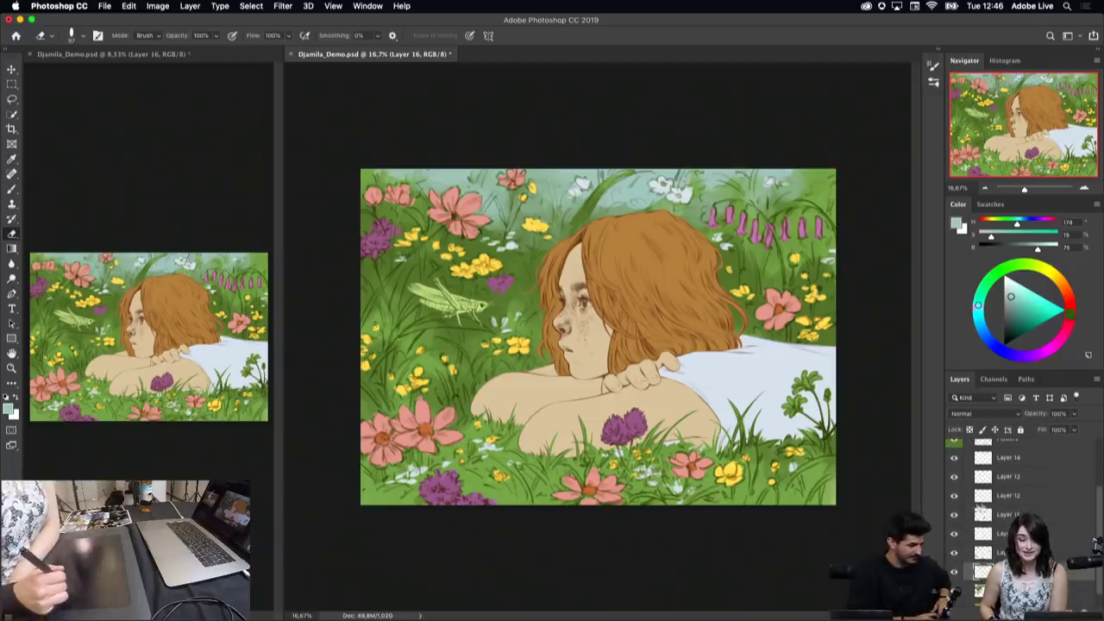
click(954, 460)
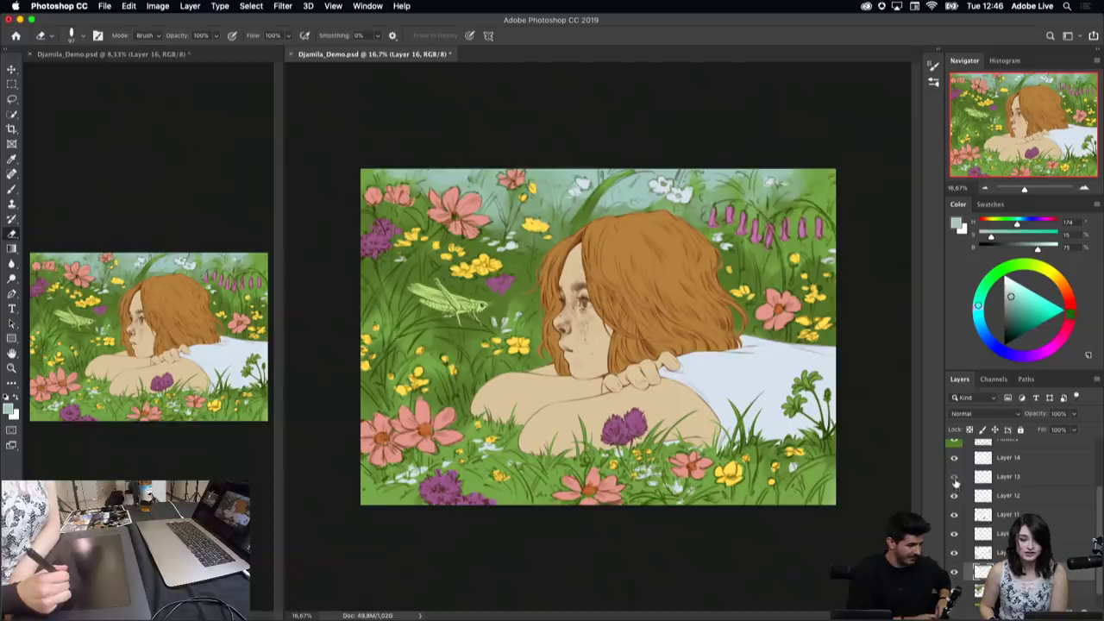
click(954, 479)
click(955, 498)
click(955, 499)
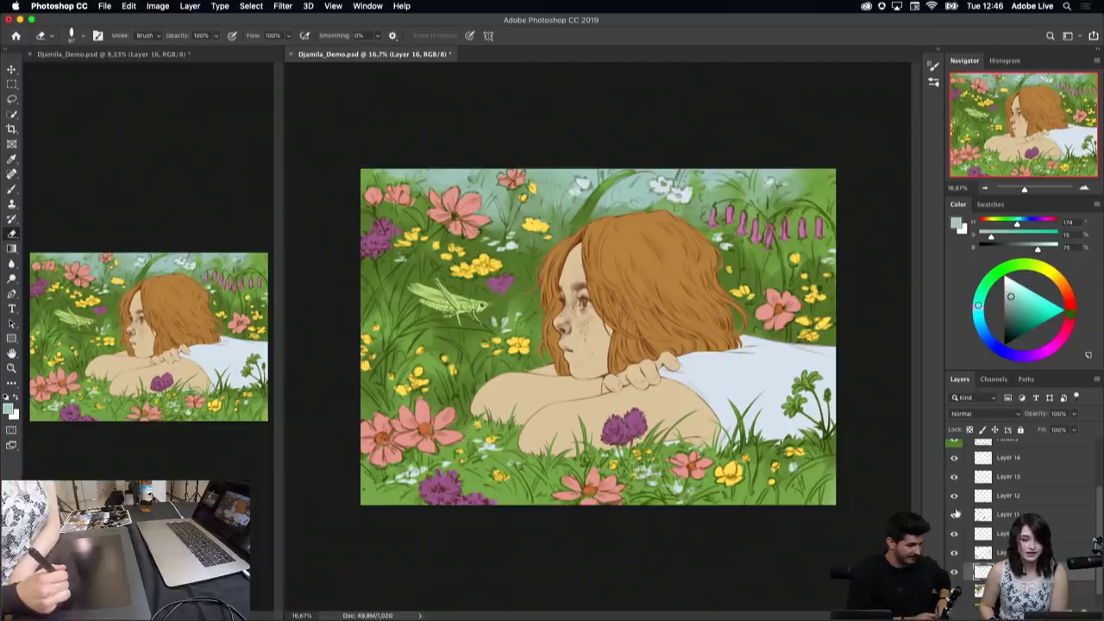
click(954, 515)
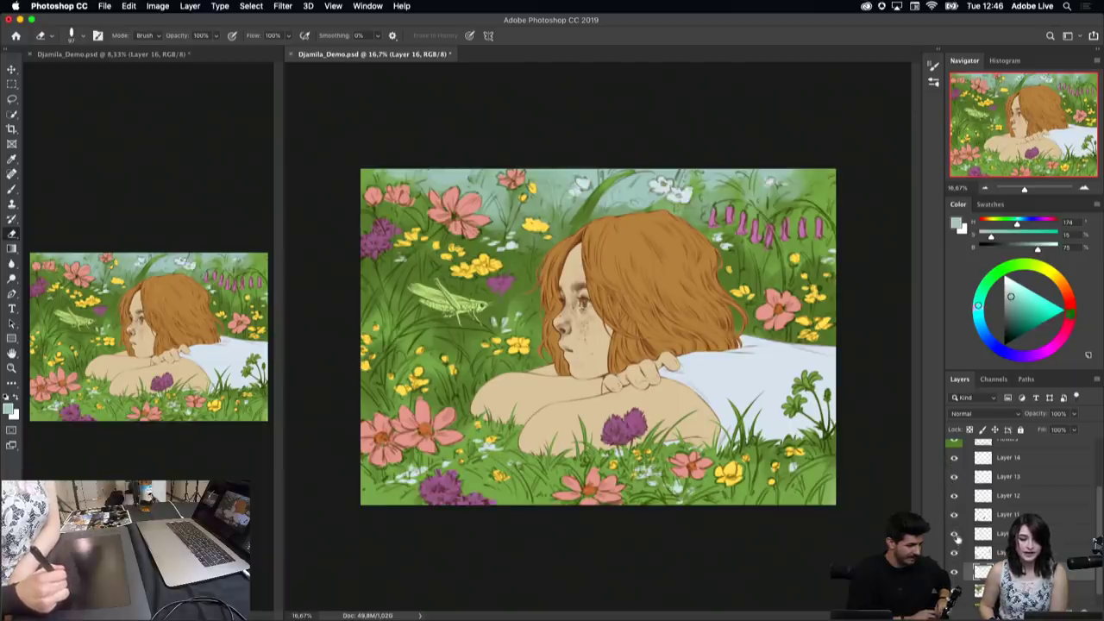
click(955, 535)
click(954, 535)
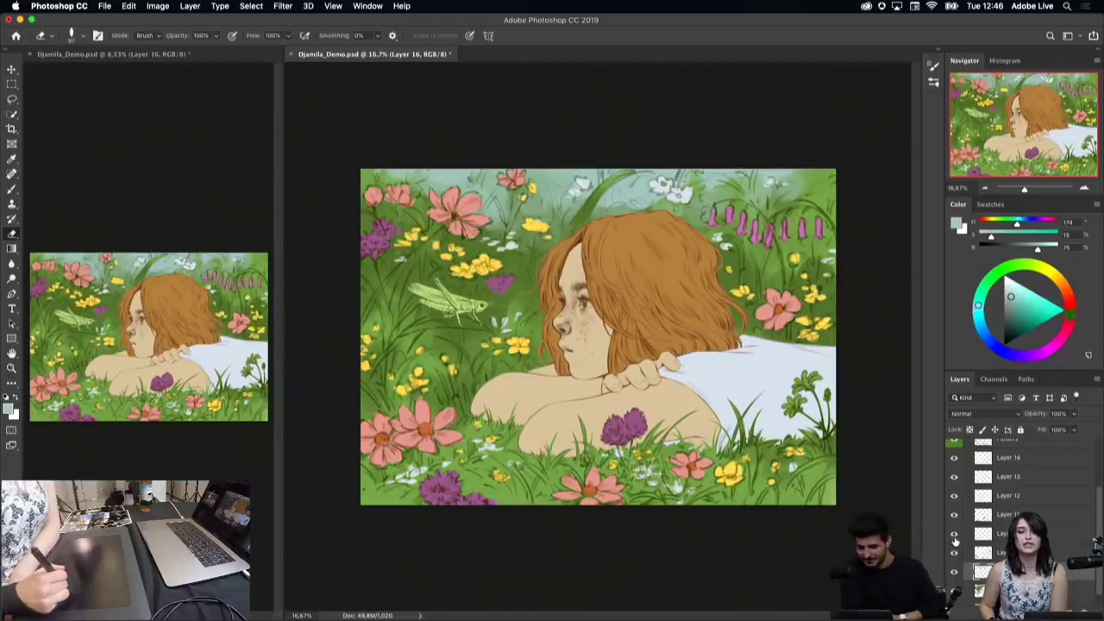
click(1026, 462)
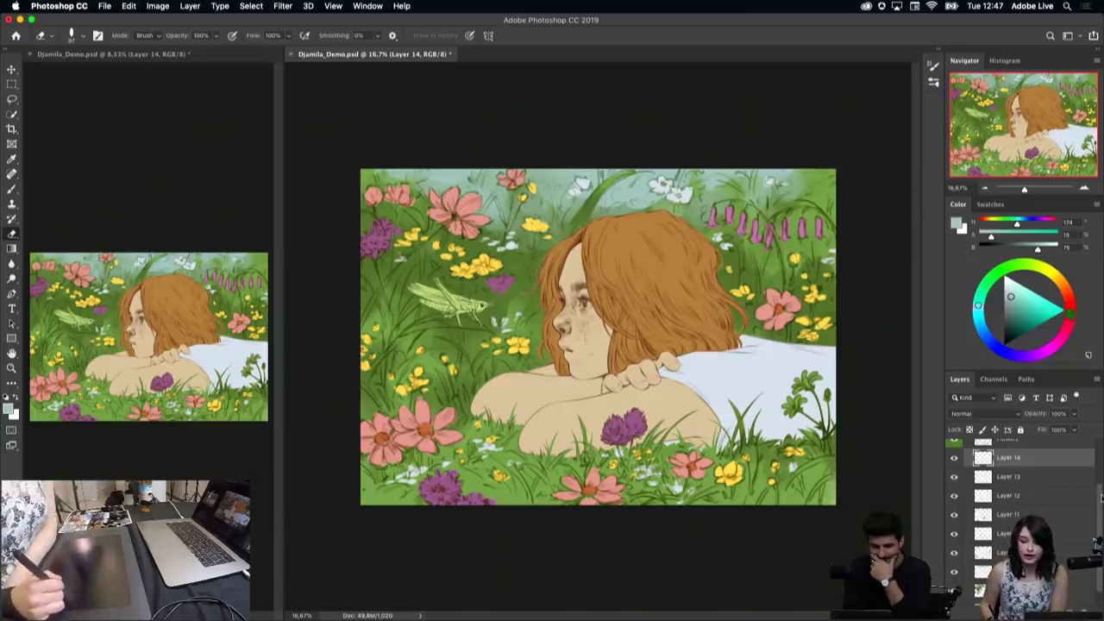
scroll(1098, 500, up, 1)
scroll(1098, 500, down, 2)
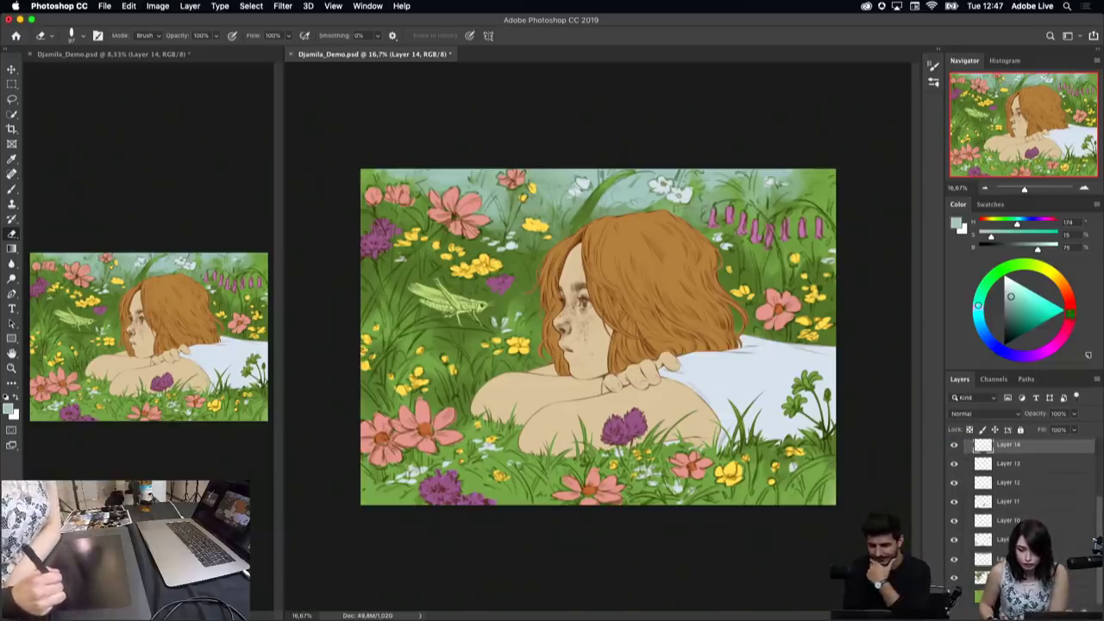
click(1018, 558)
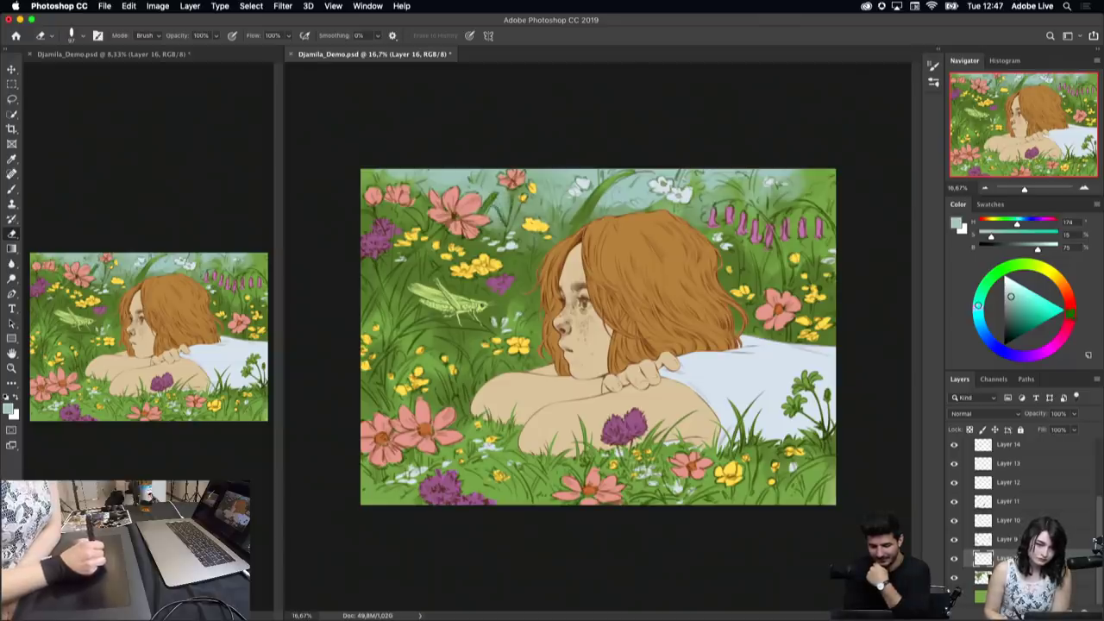
right_click(574, 197)
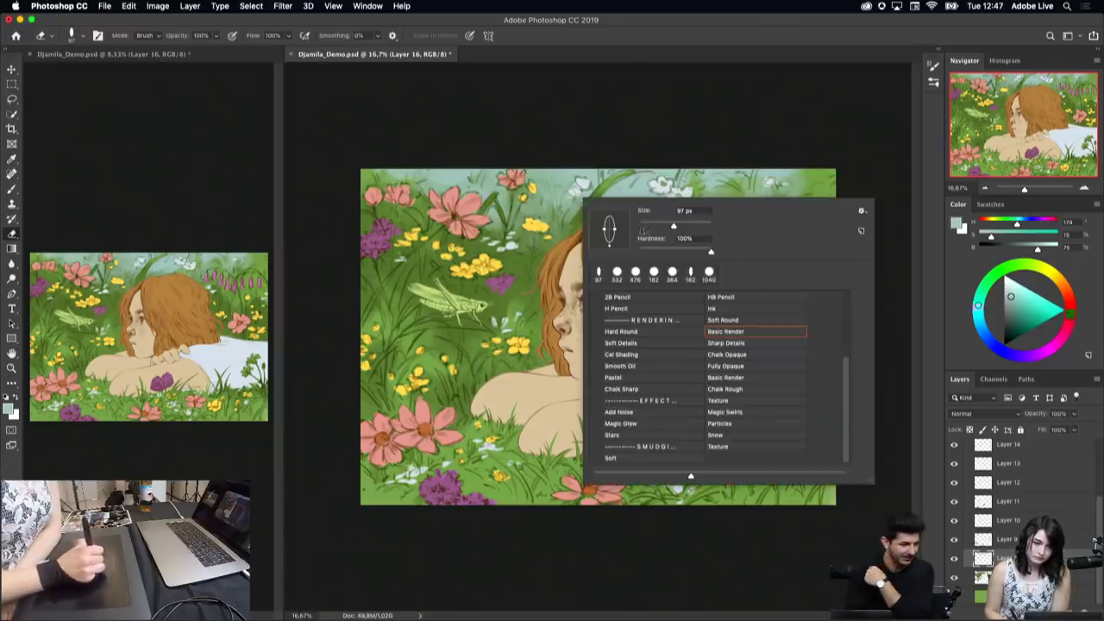
key(Return)
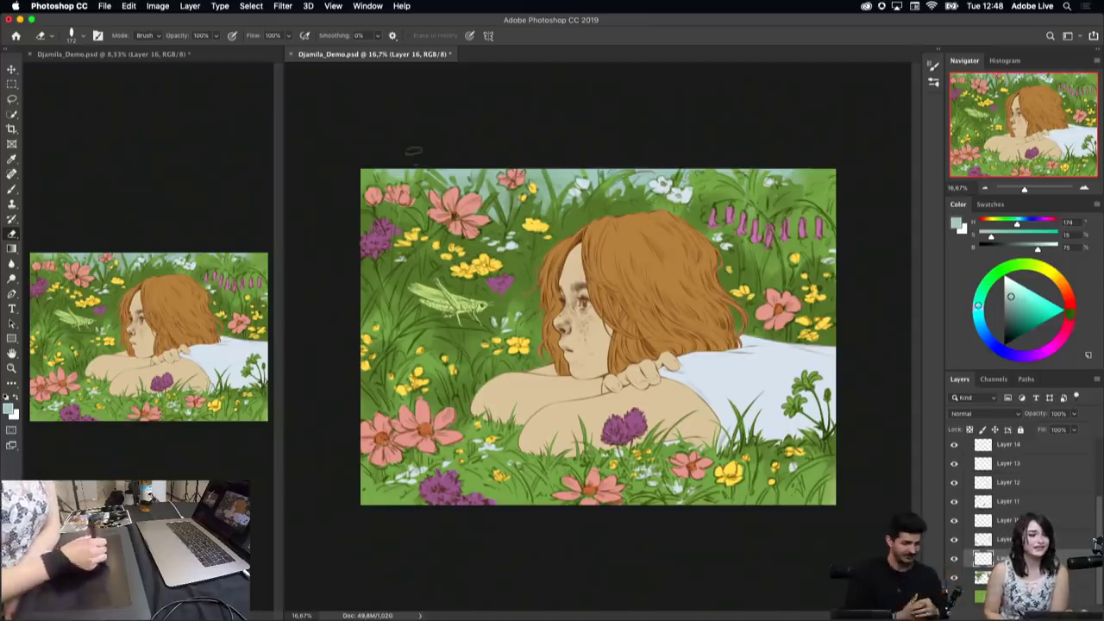
click(367, 6)
mouse_move(374, 20)
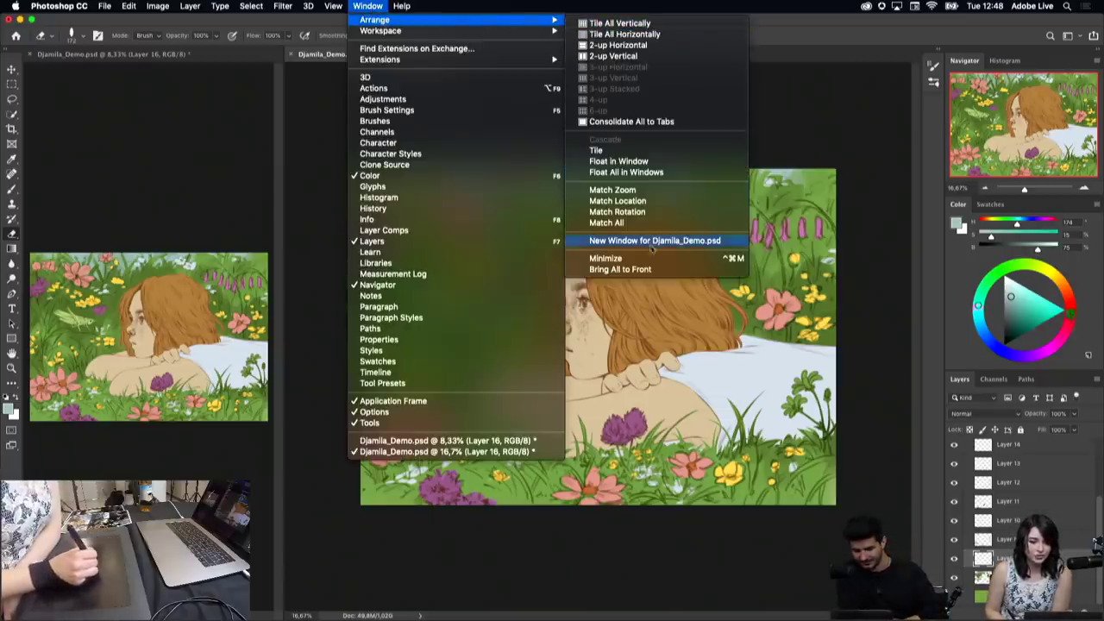
click(664, 247)
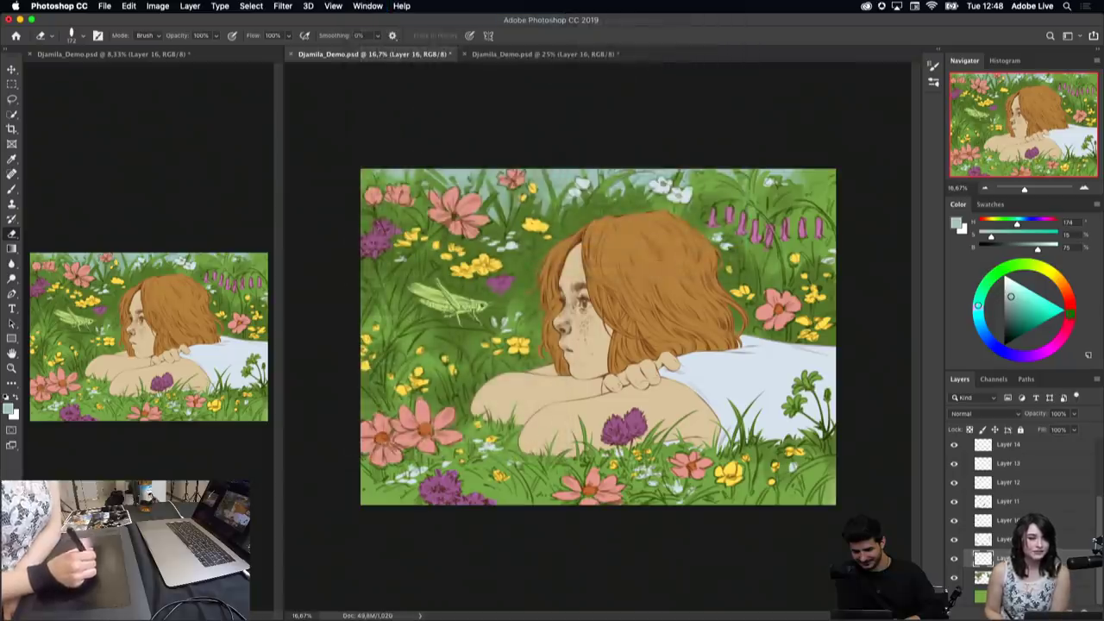
click(367, 6)
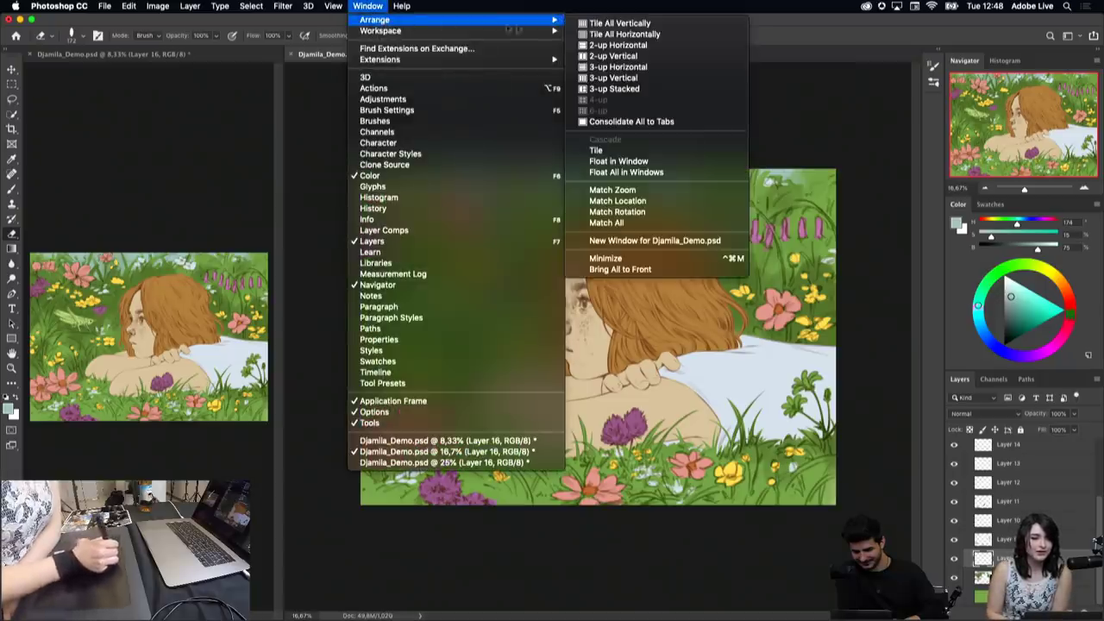
mouse_move(374, 20)
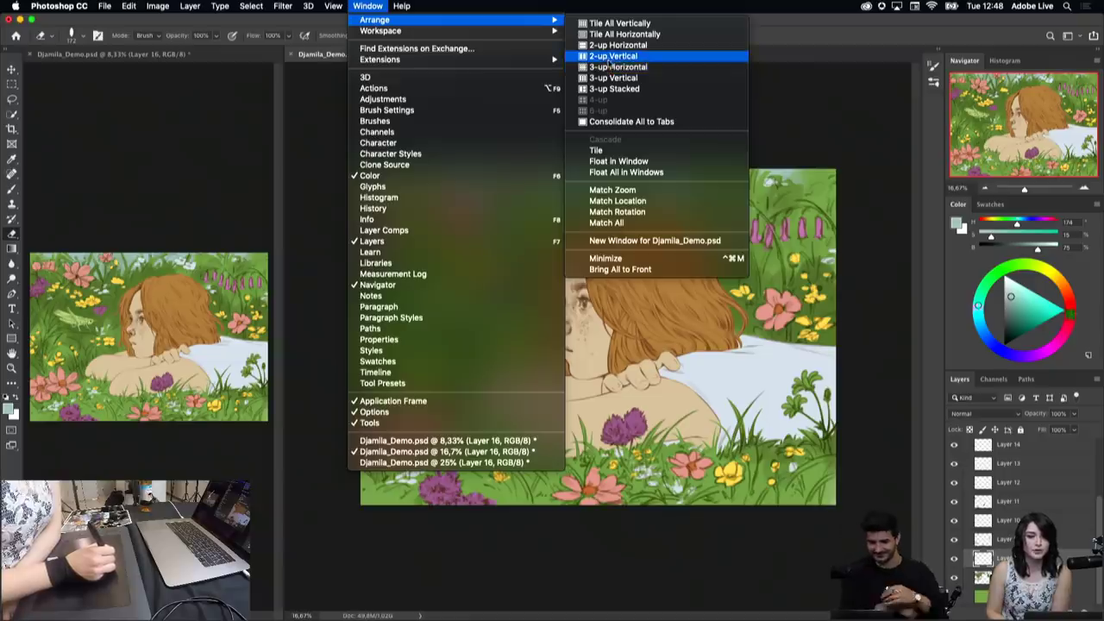
click(613, 78)
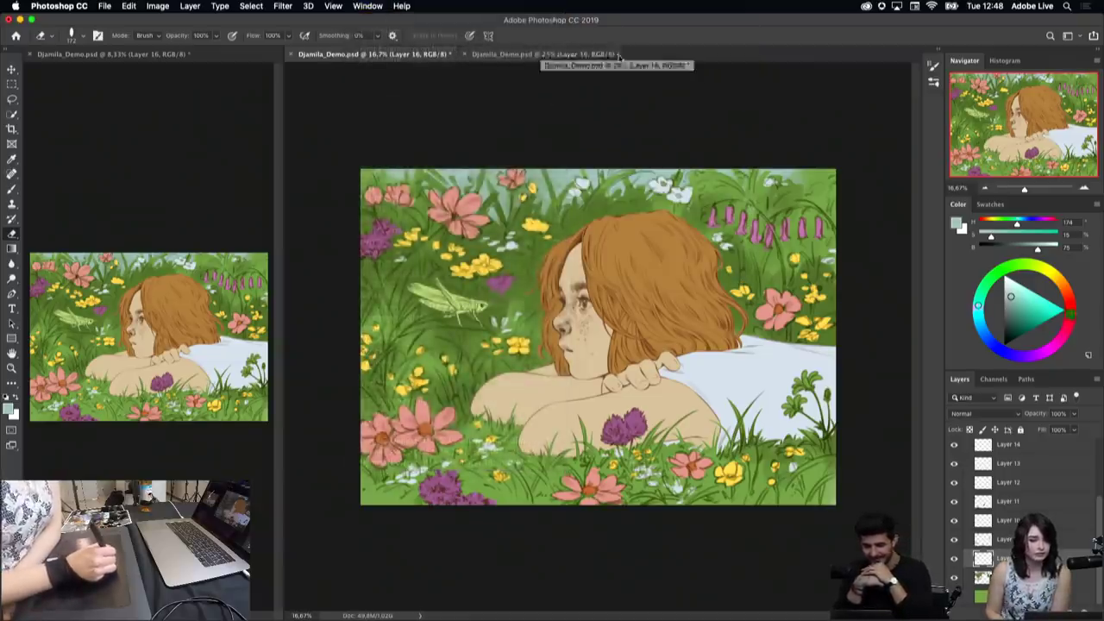
click(616, 55)
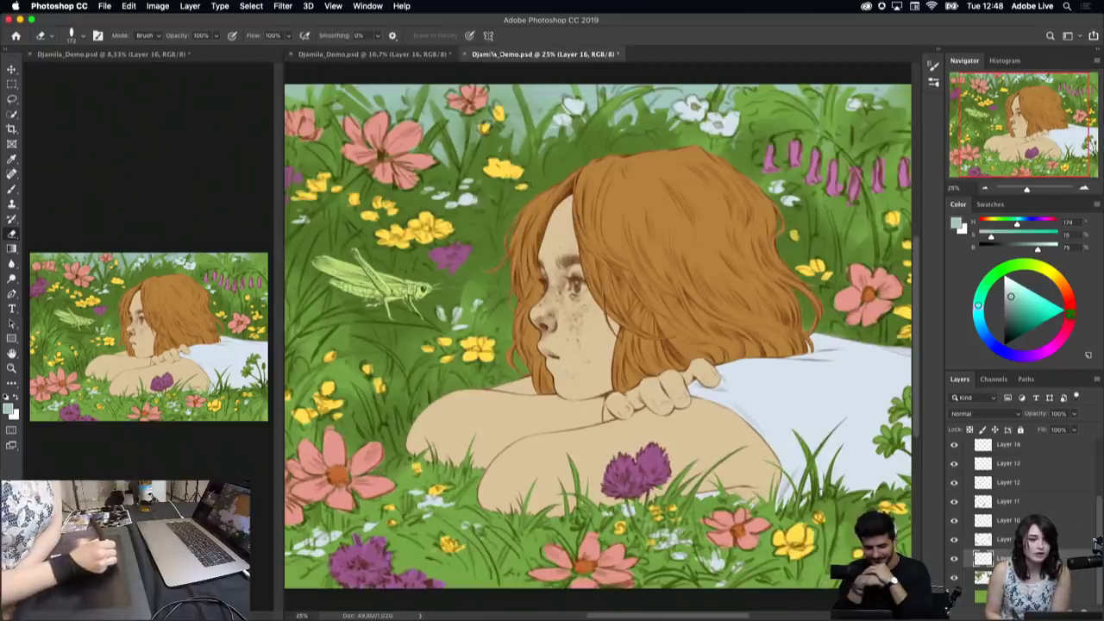
key(super+w)
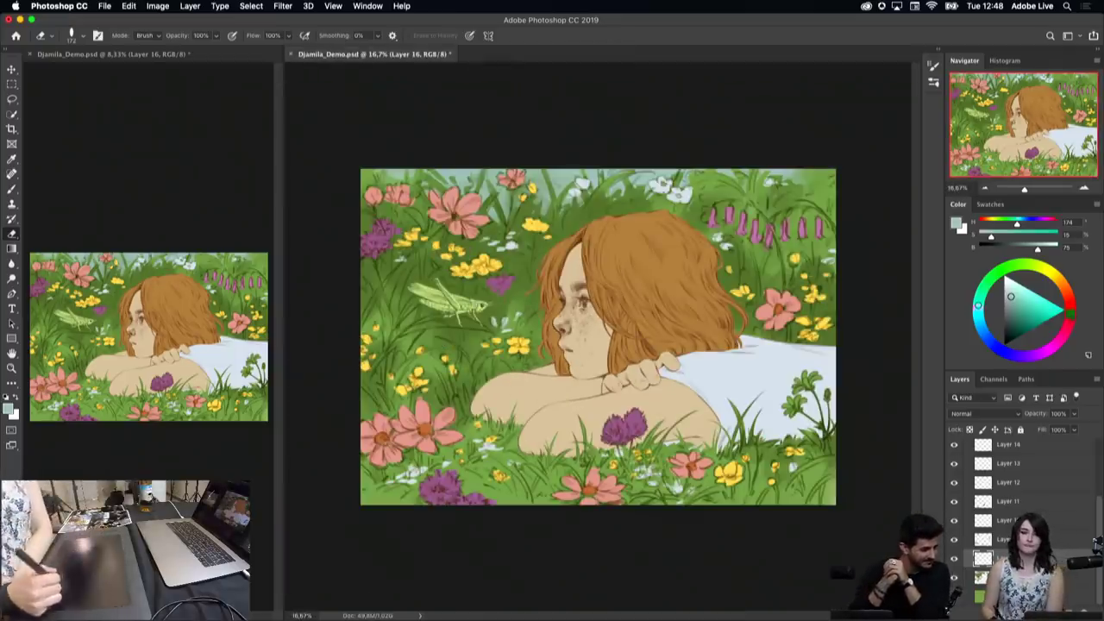
click(954, 558)
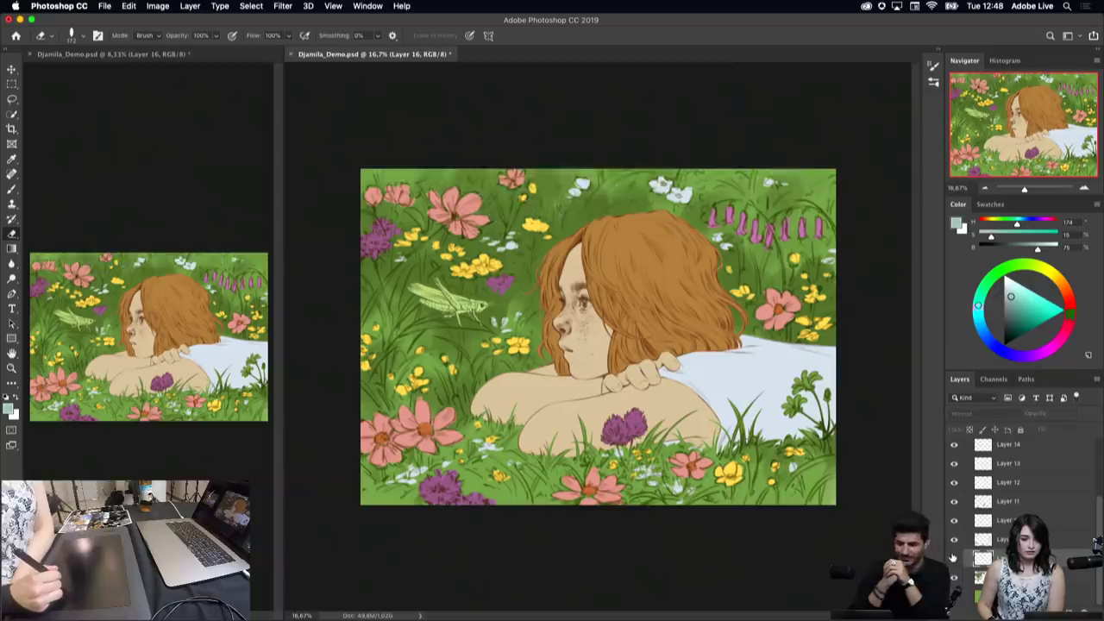
click(954, 559)
click(953, 558)
click(953, 558)
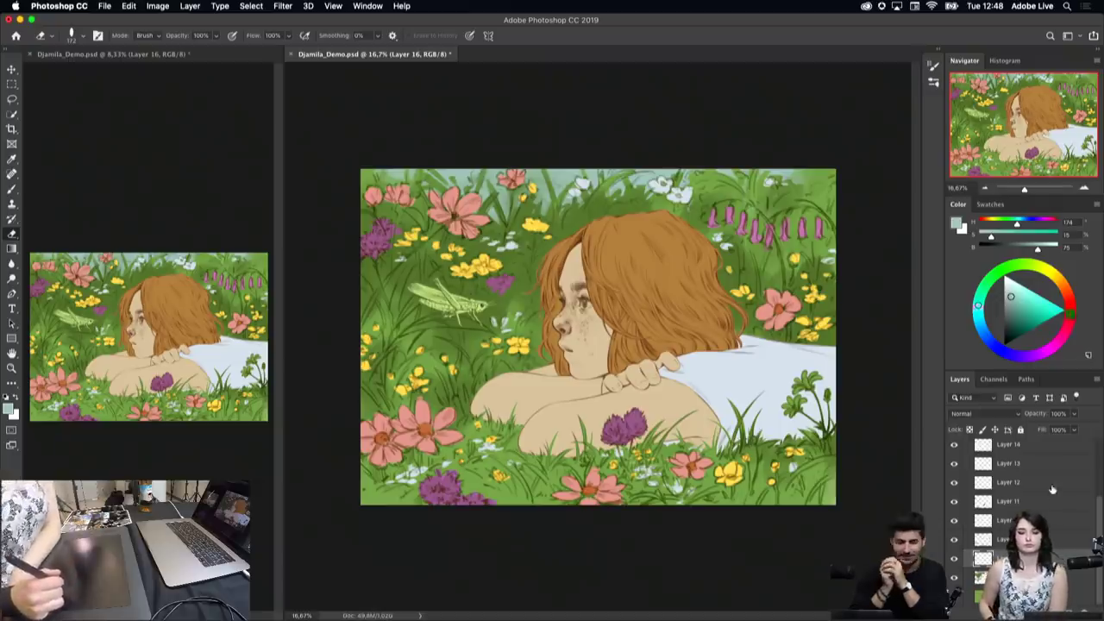
scroll(1098, 503, up, 1)
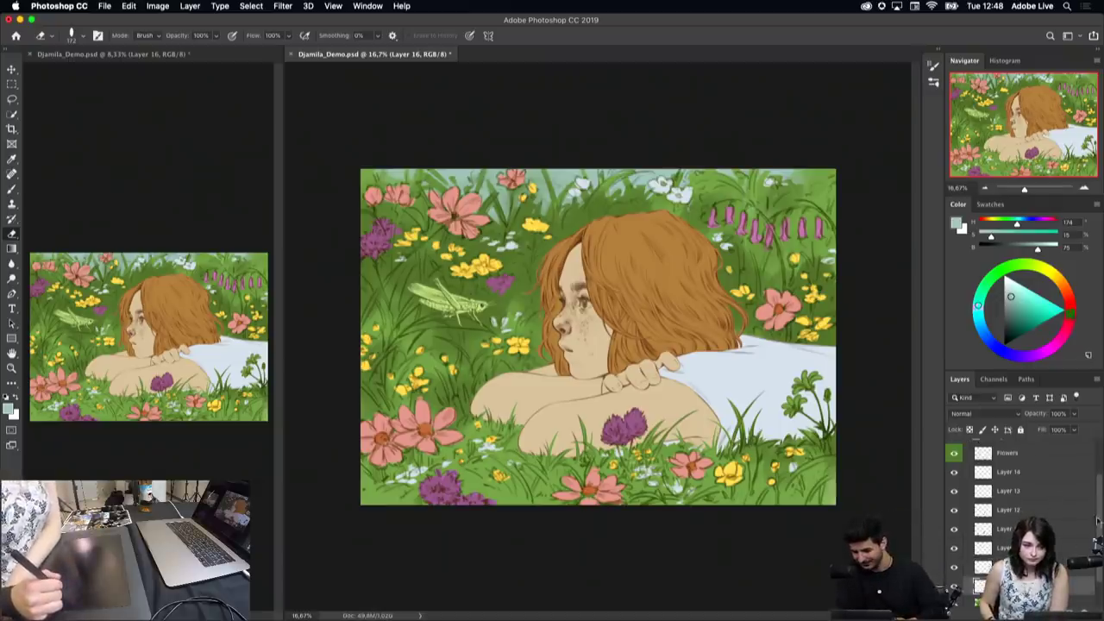
drag(1099, 516, 1099, 482)
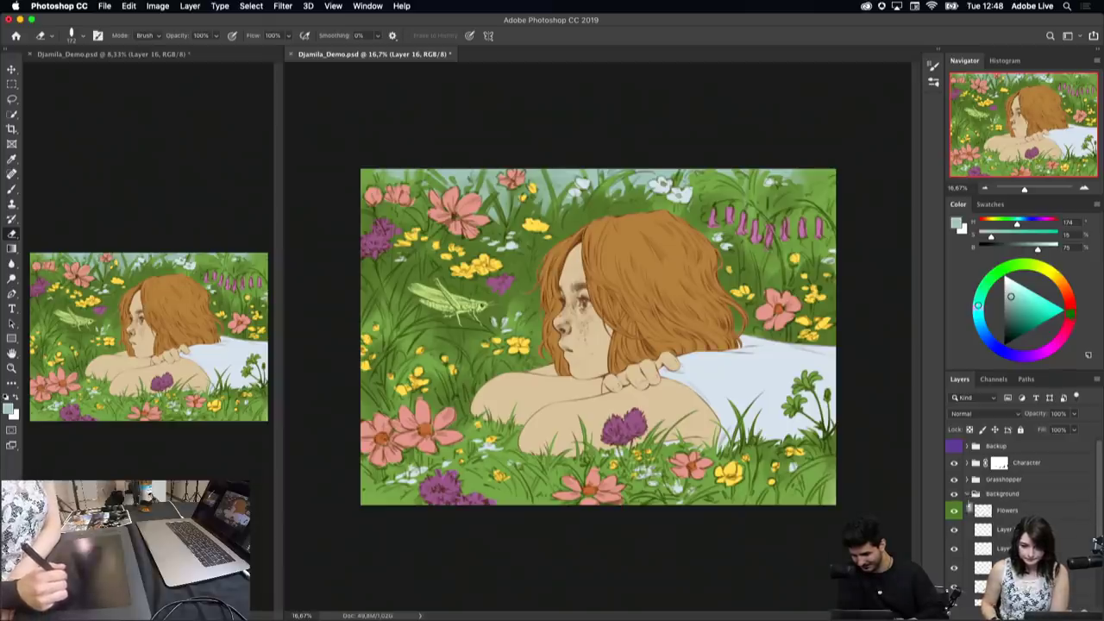
Step: Collapse the Background group and save the illustration via File > Save
click(967, 494)
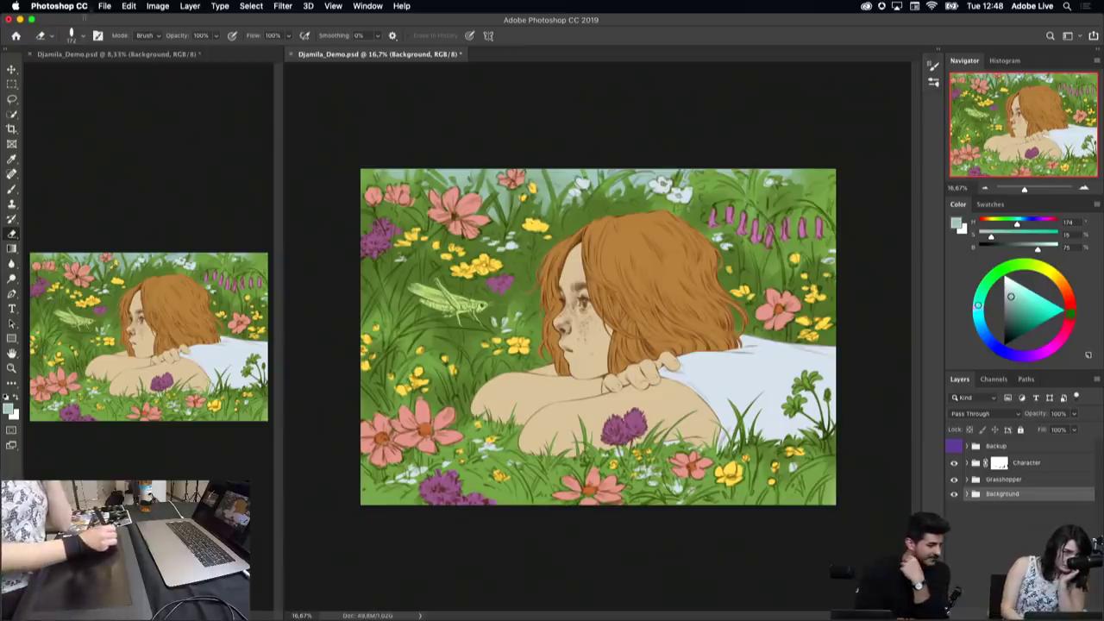
click(104, 6)
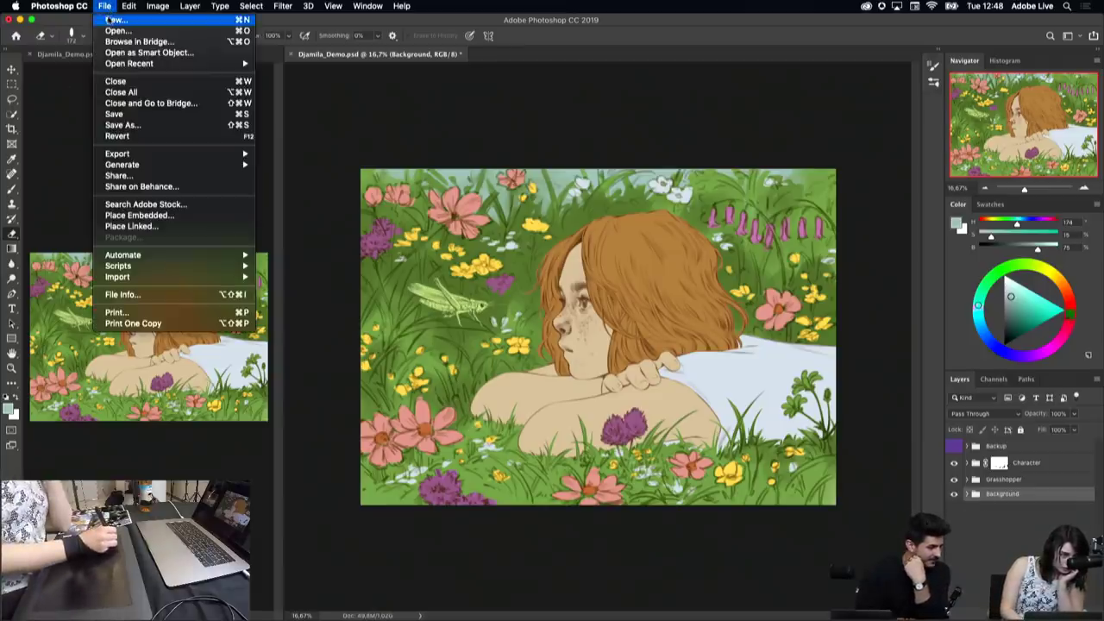
click(139, 116)
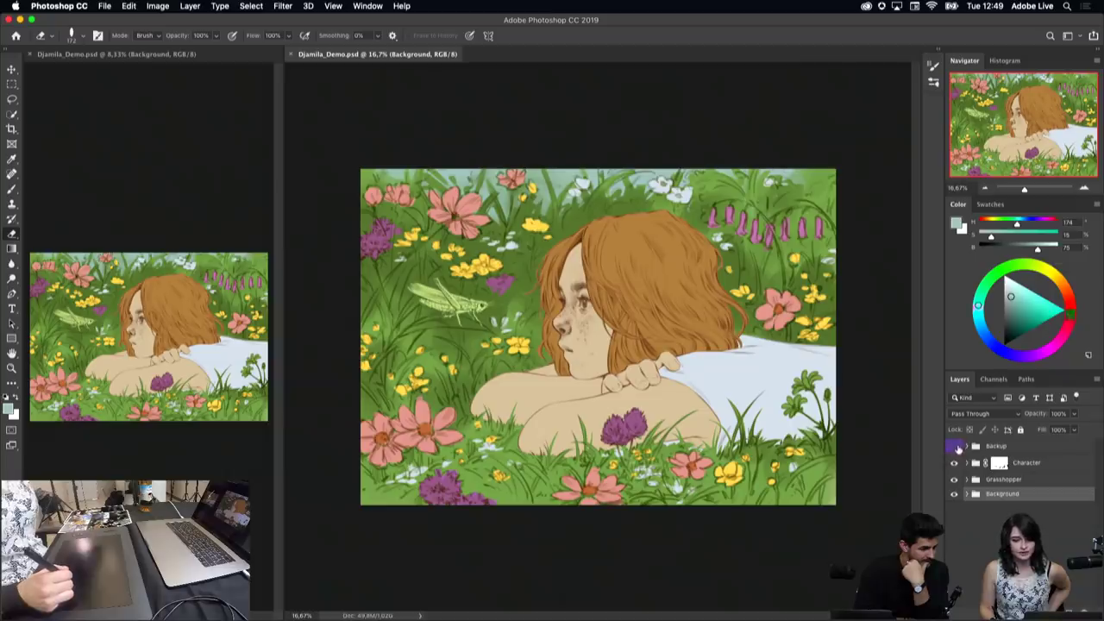
Step: Compare against the Backup group by toggling it, then select Flowers for a new adjustment
click(954, 447)
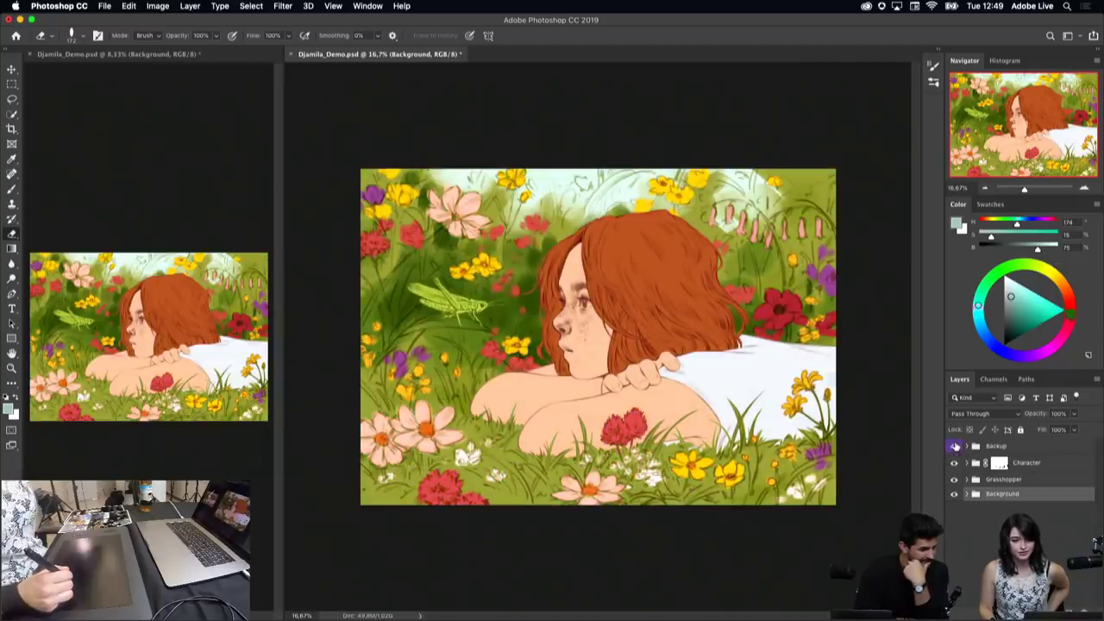
click(954, 446)
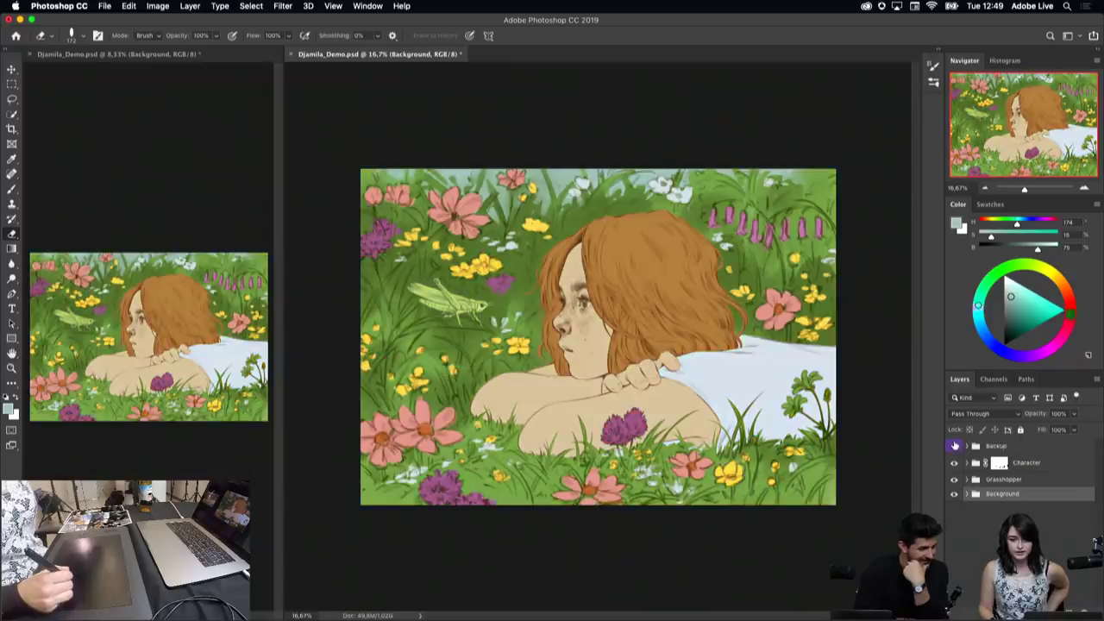
click(953, 446)
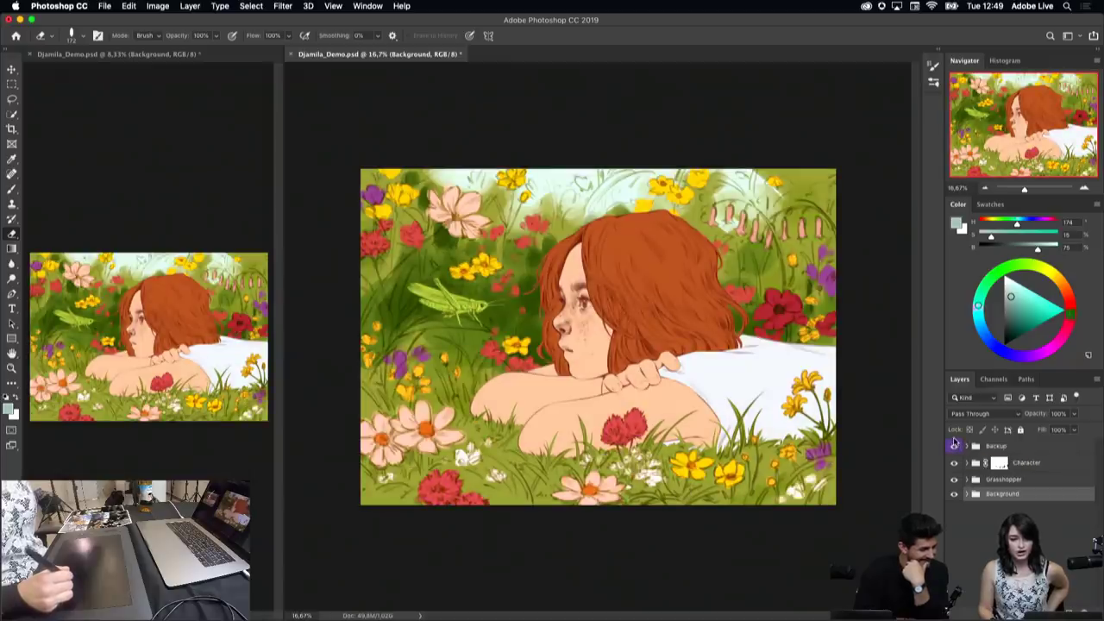
click(954, 447)
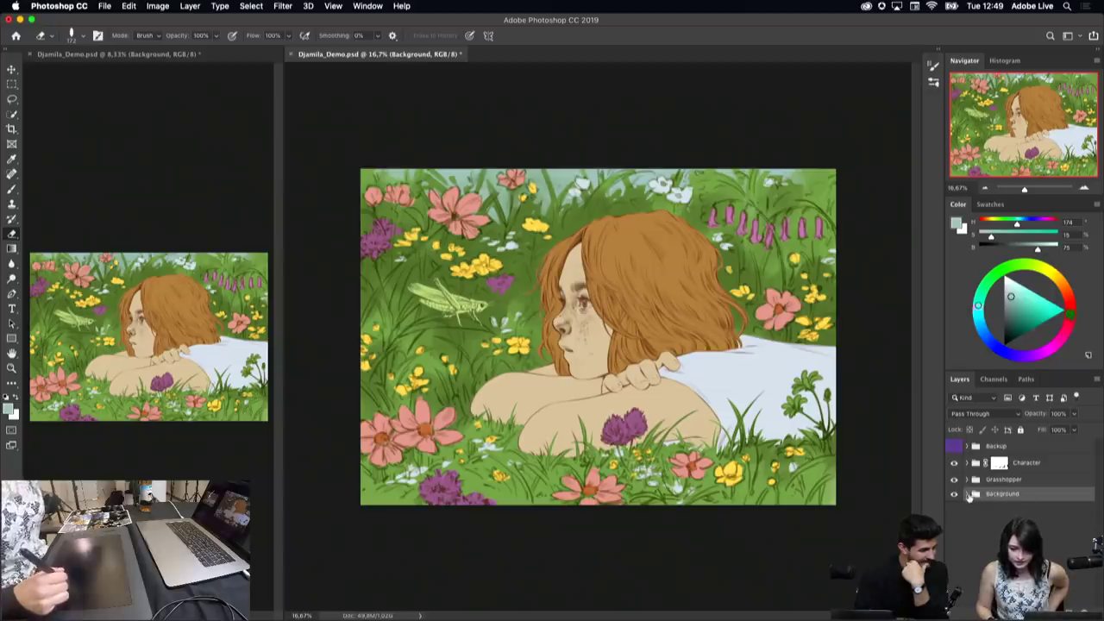
click(969, 494)
click(1005, 511)
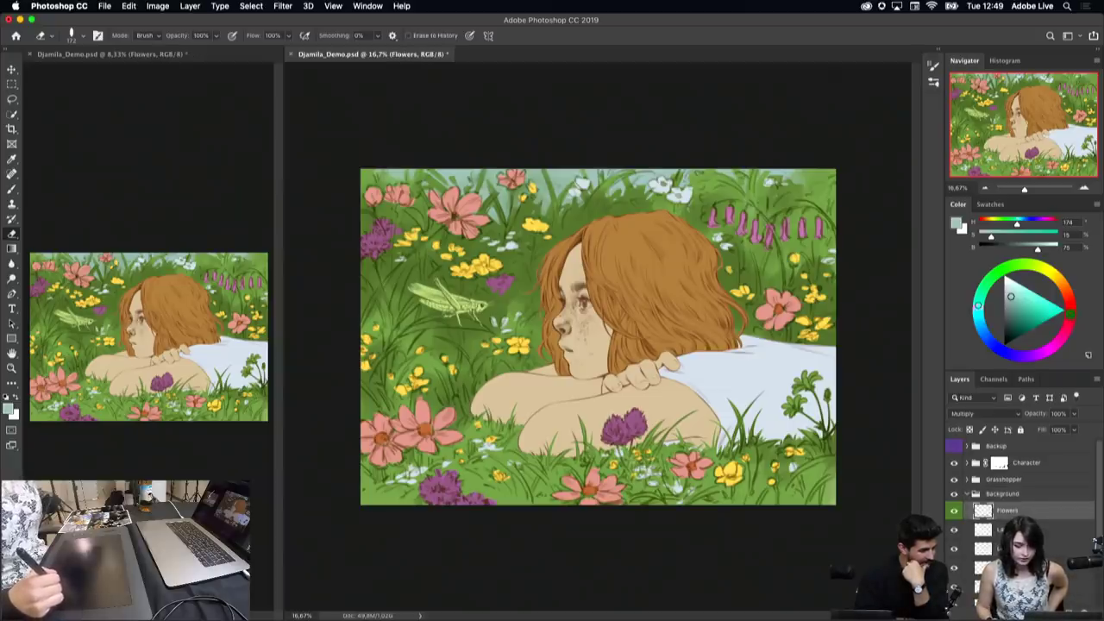
click(1026, 608)
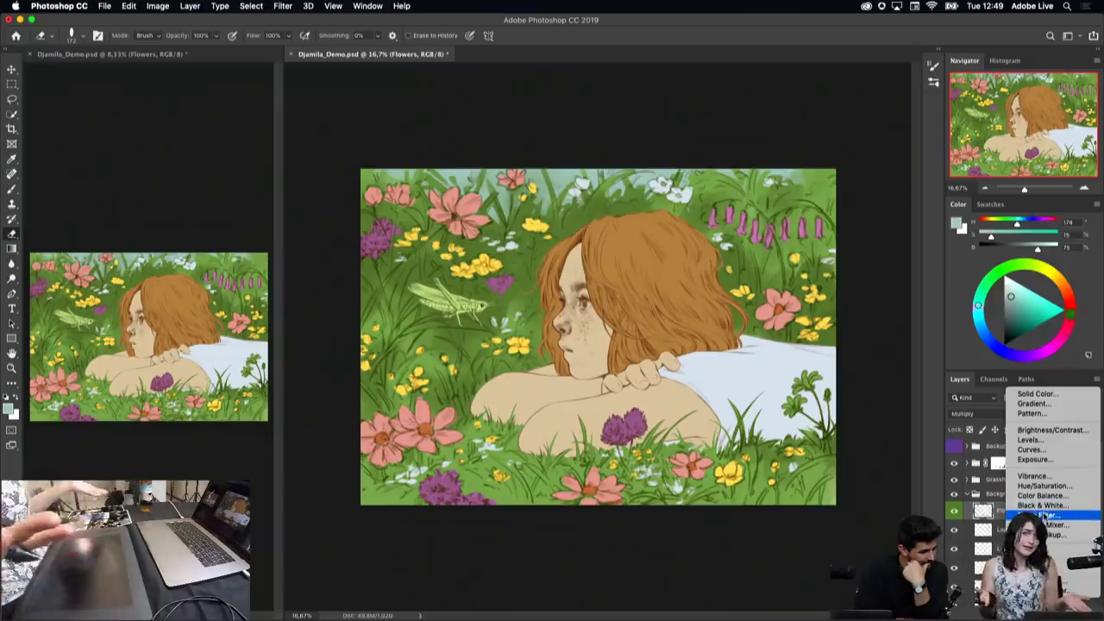
Step: Add a Gradient Map adjustment layer over the Flowers layer
click(1046, 515)
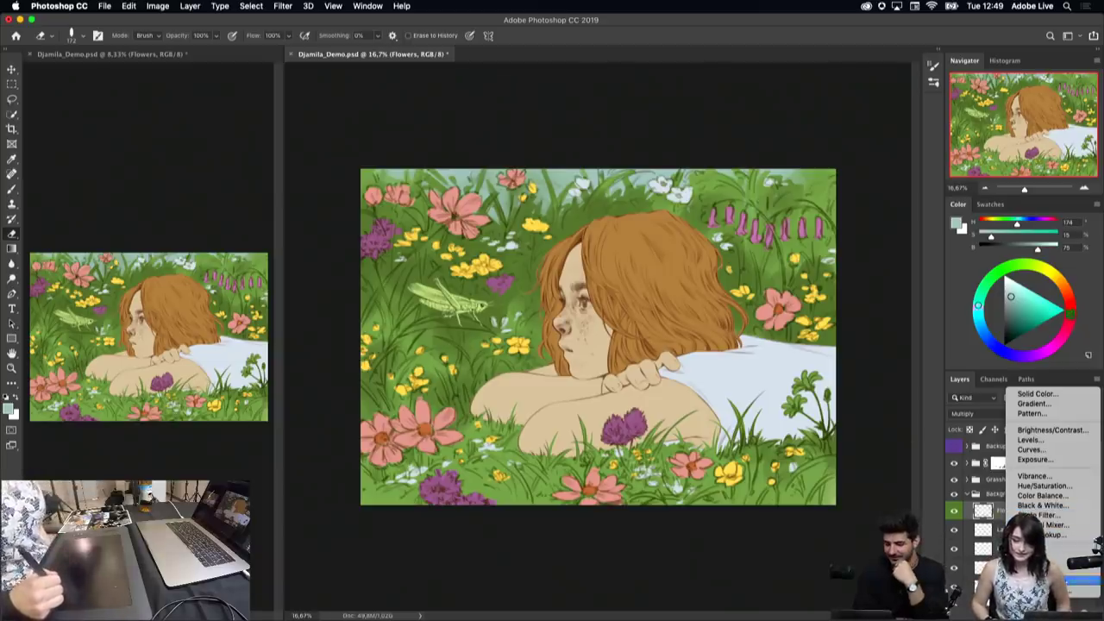
click(1078, 581)
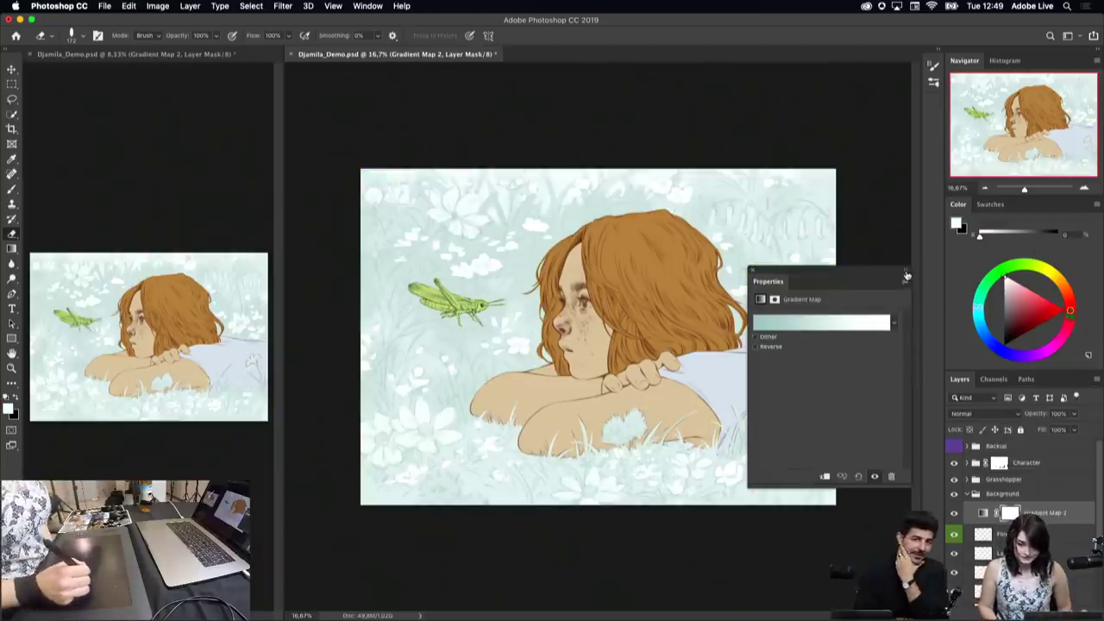
click(905, 274)
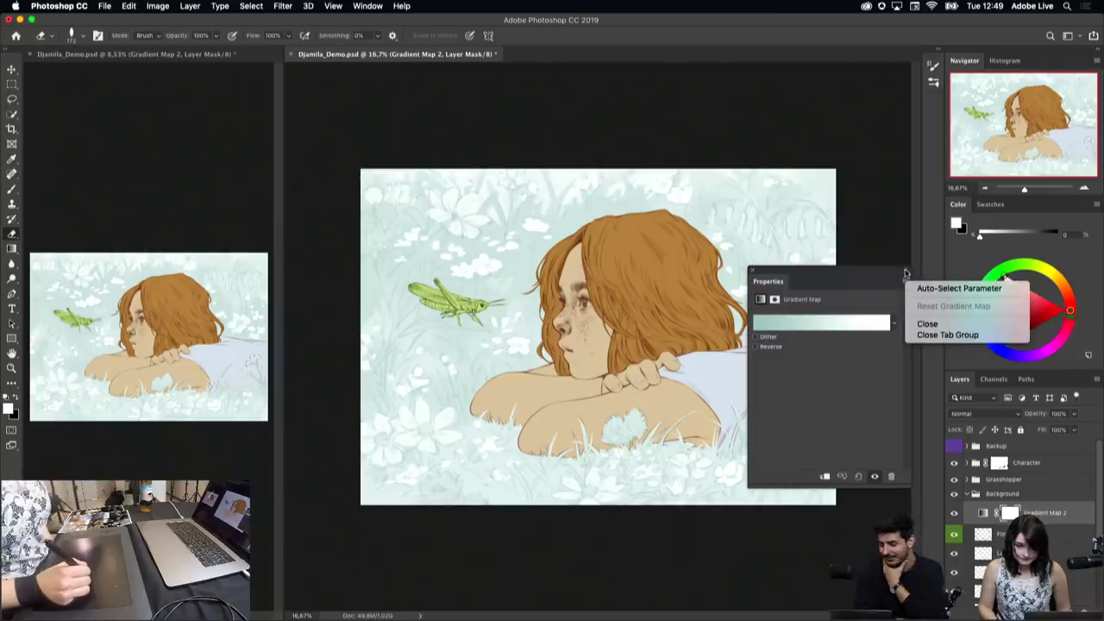
click(906, 274)
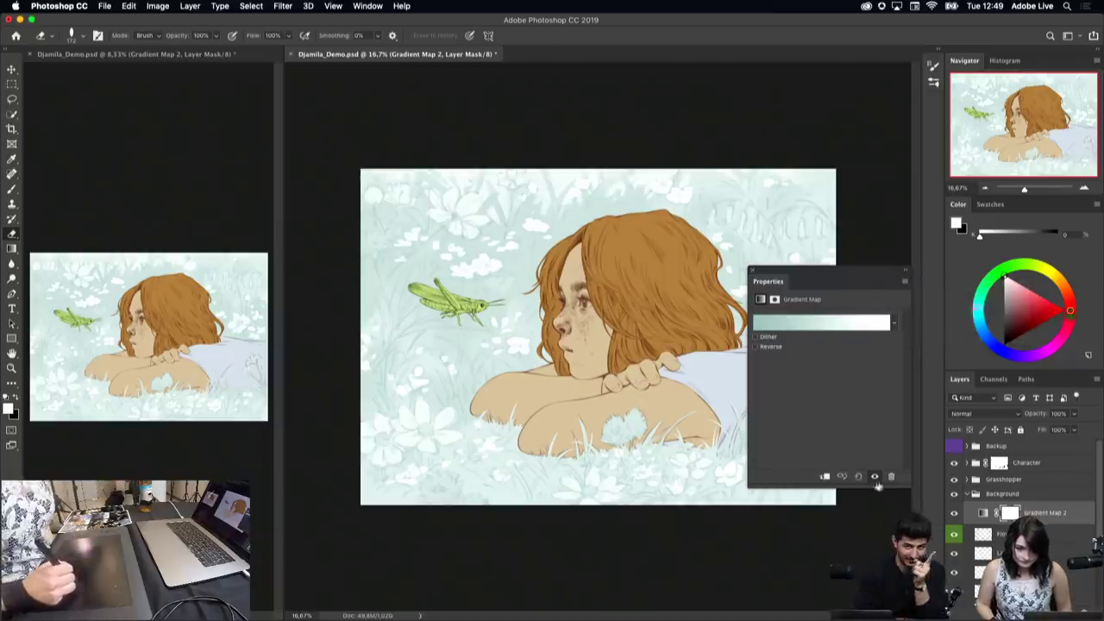
Step: Replace the gradient presets with the custom .grd file from Desktop > Adobe Live > Demo
click(894, 323)
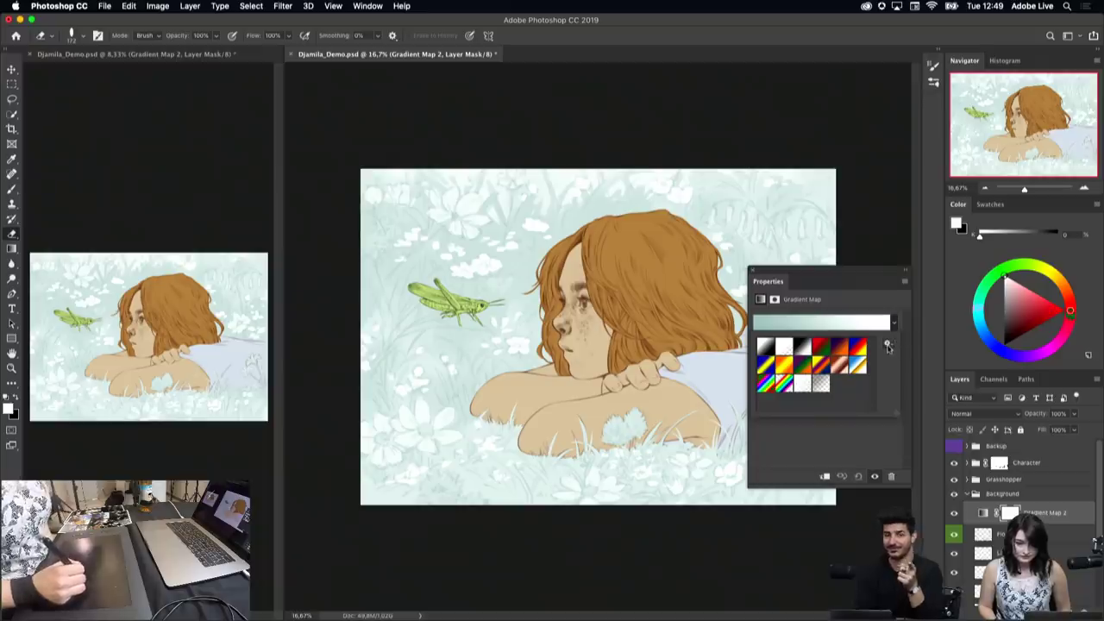
click(888, 345)
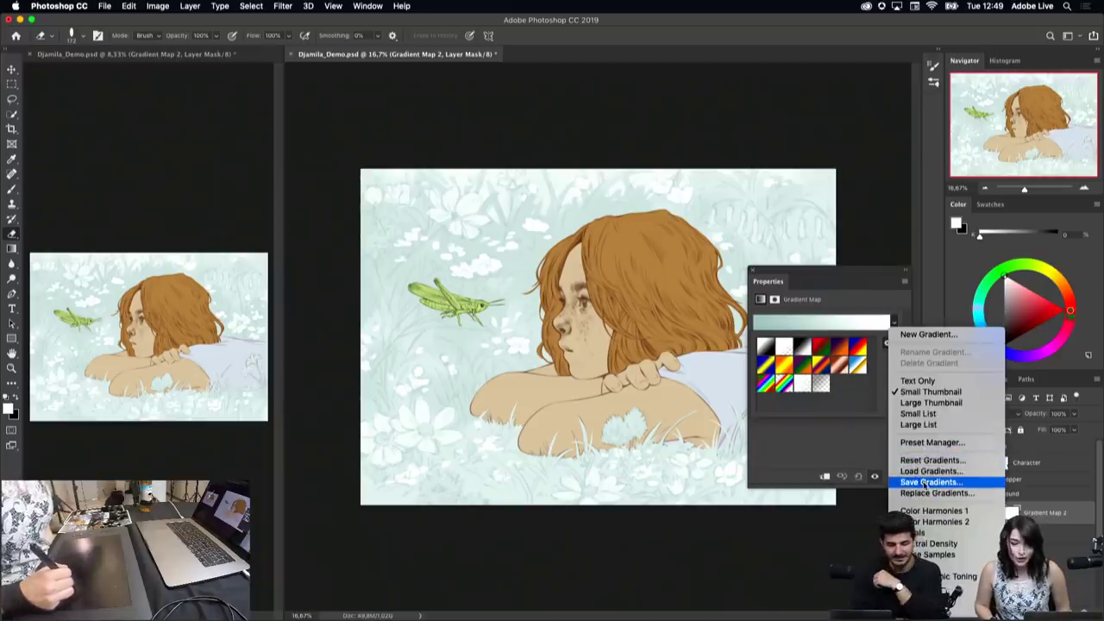
click(924, 495)
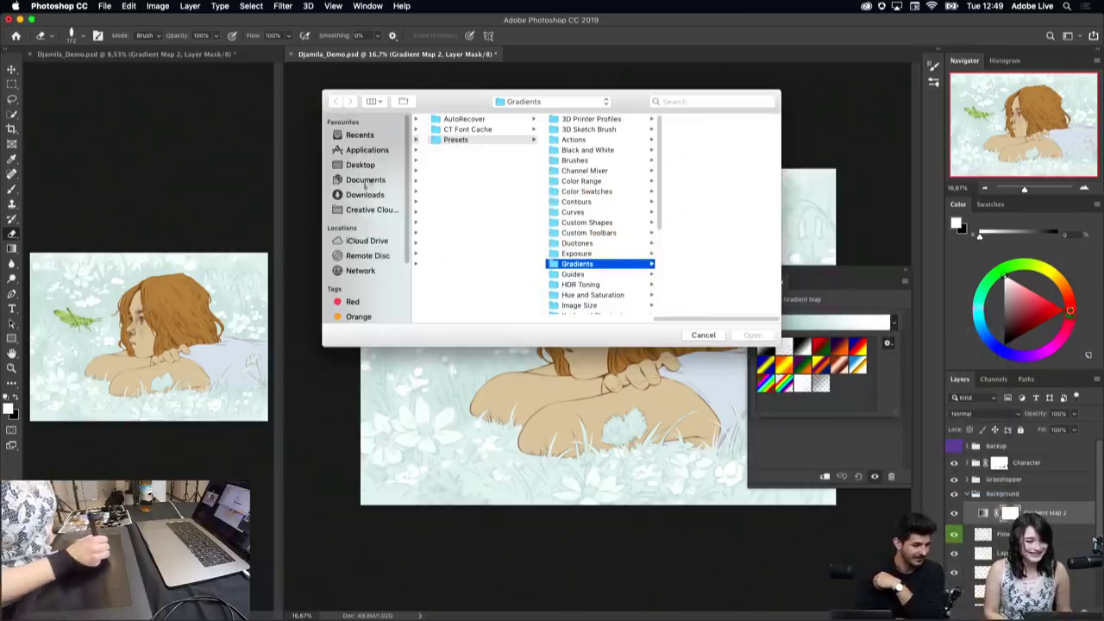
key(super+shift+d)
click(447, 118)
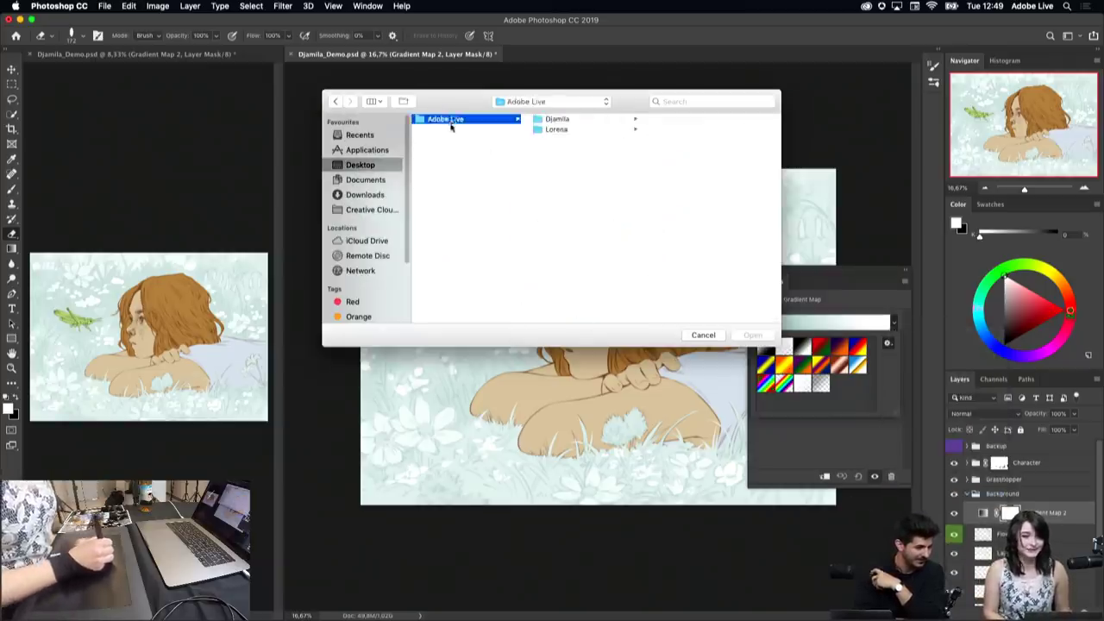
click(576, 120)
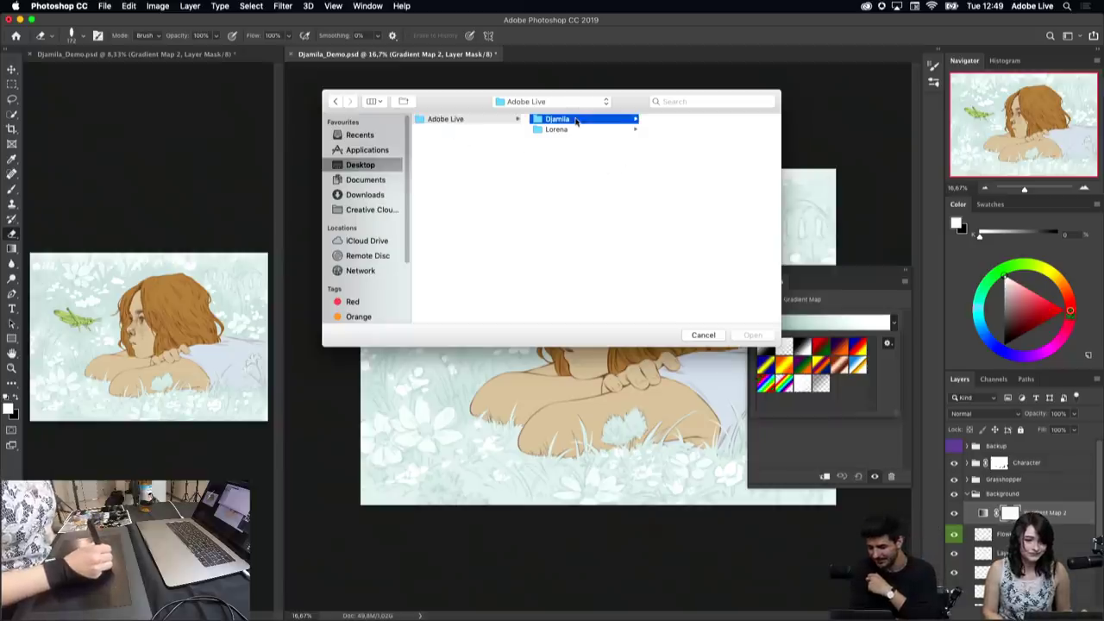
click(703, 119)
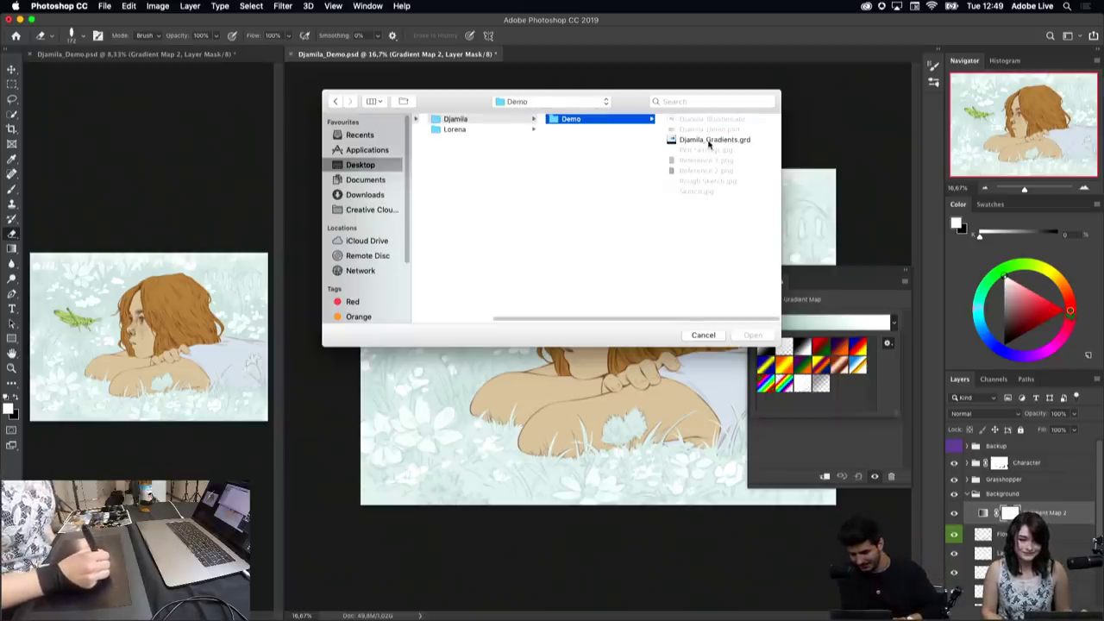
click(709, 140)
click(752, 335)
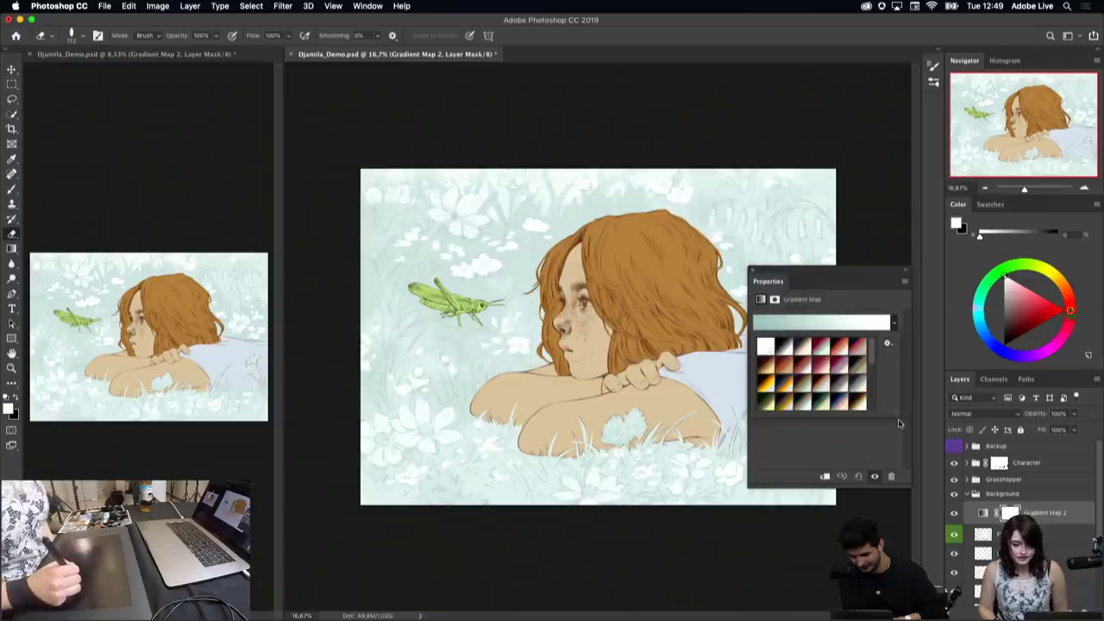
Step: Apply the red-to-white gradient preset to the gradient map
drag(897, 420, 897, 543)
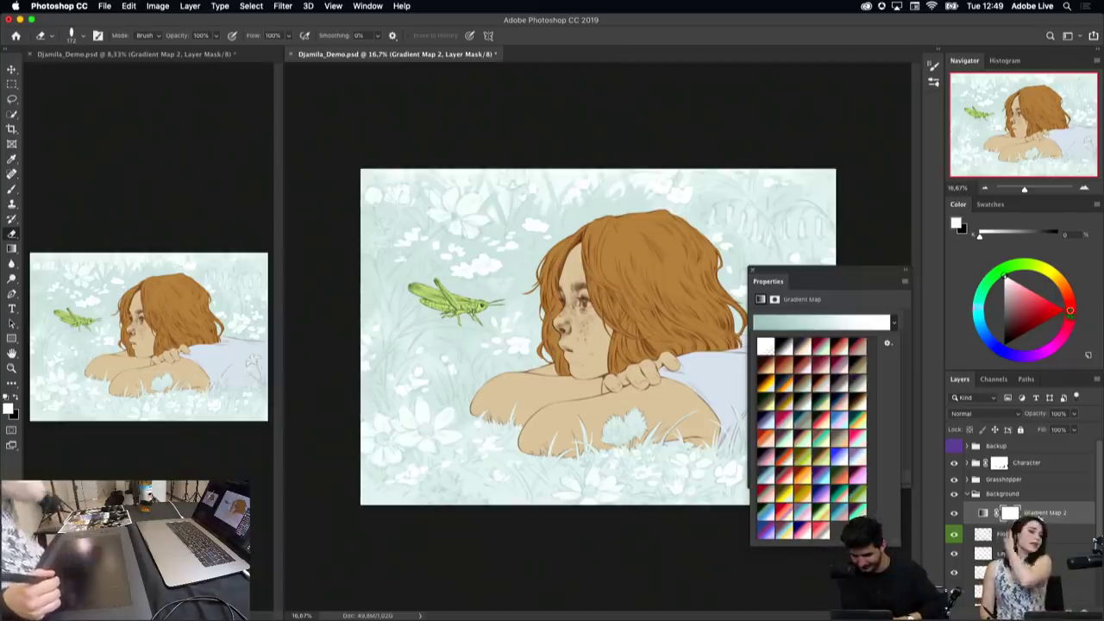
click(822, 531)
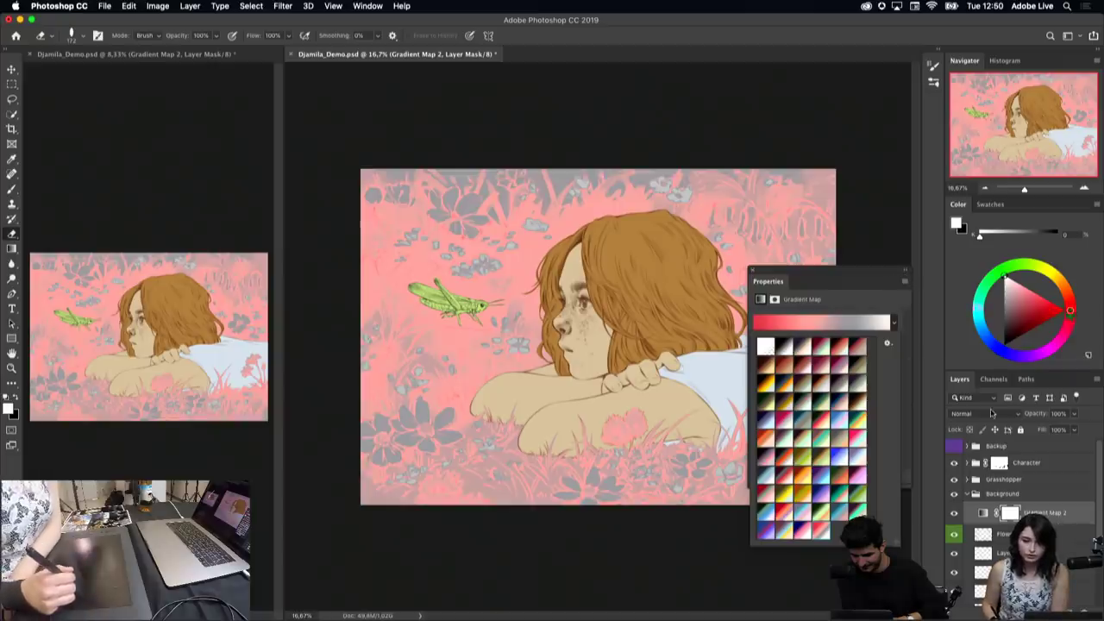
click(990, 414)
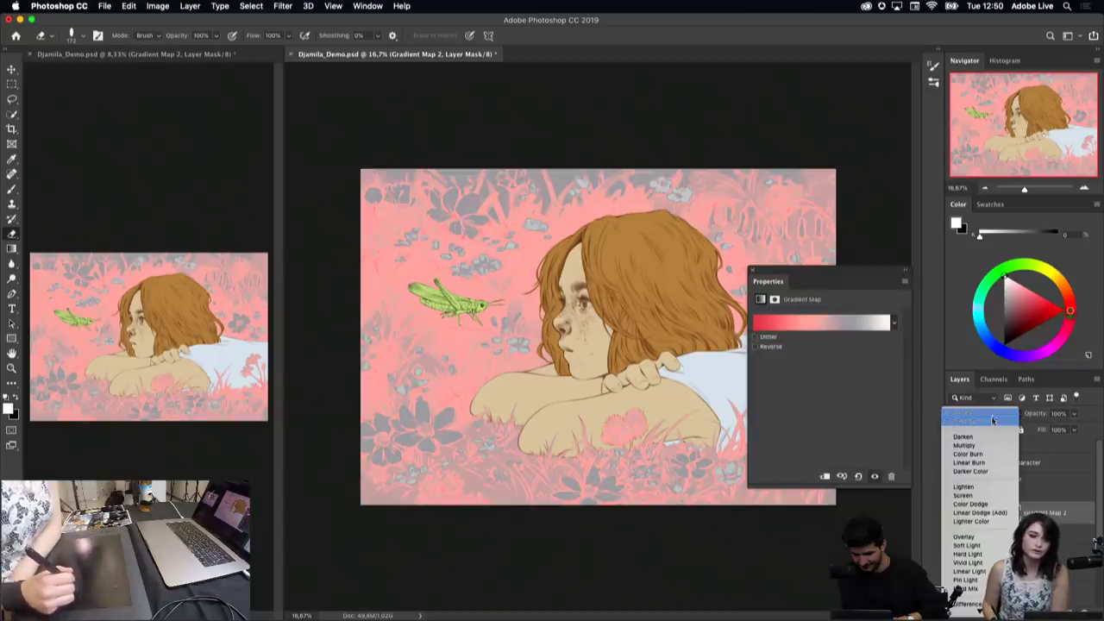
click(993, 415)
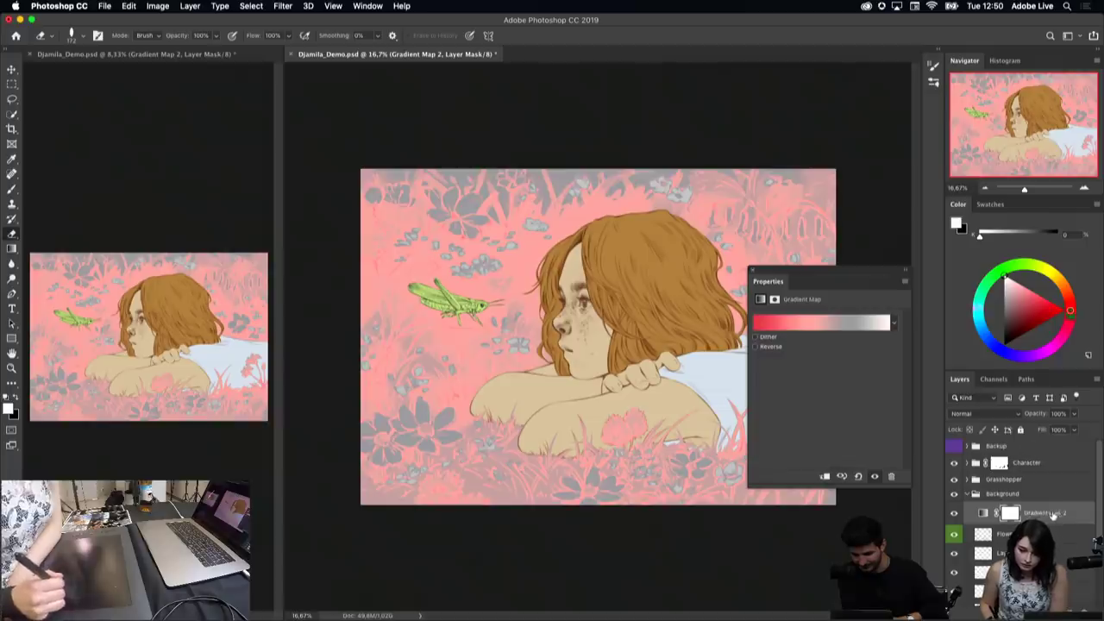
Step: Move Gradient Map 2 above the Character group and set its blend mode to Soft Light
drag(1052, 515, 1035, 446)
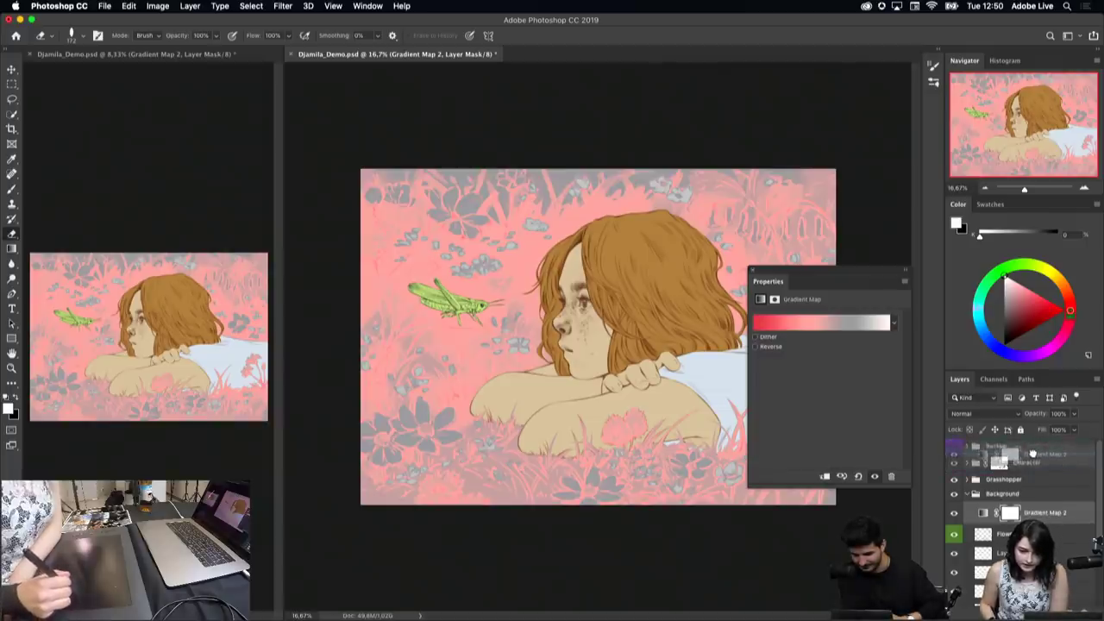
drag(1031, 456, 1034, 462)
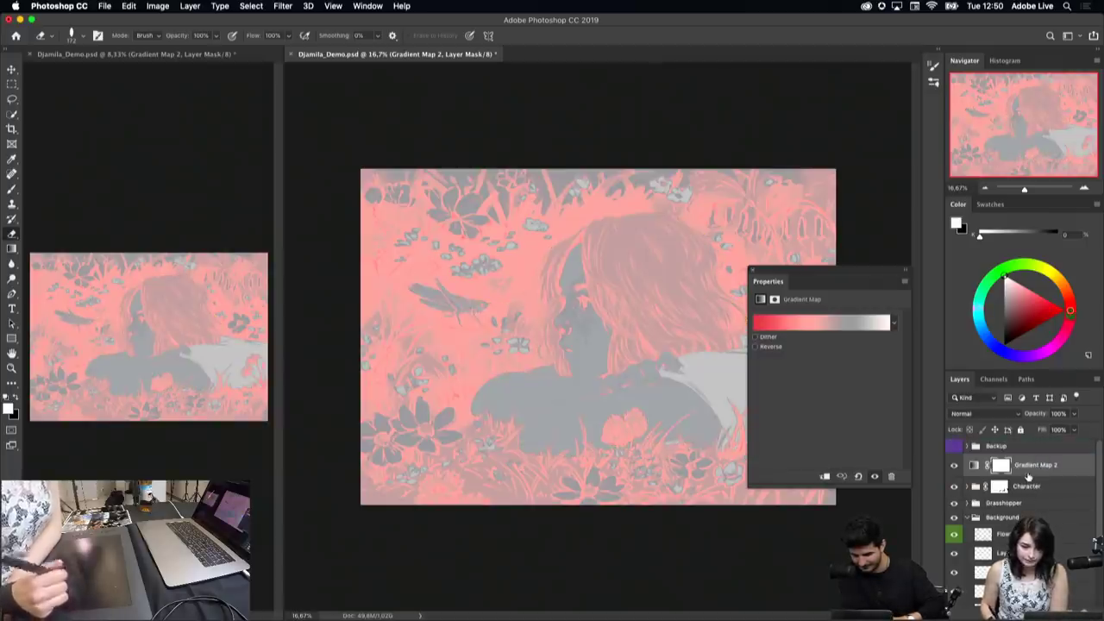
right_click(1050, 470)
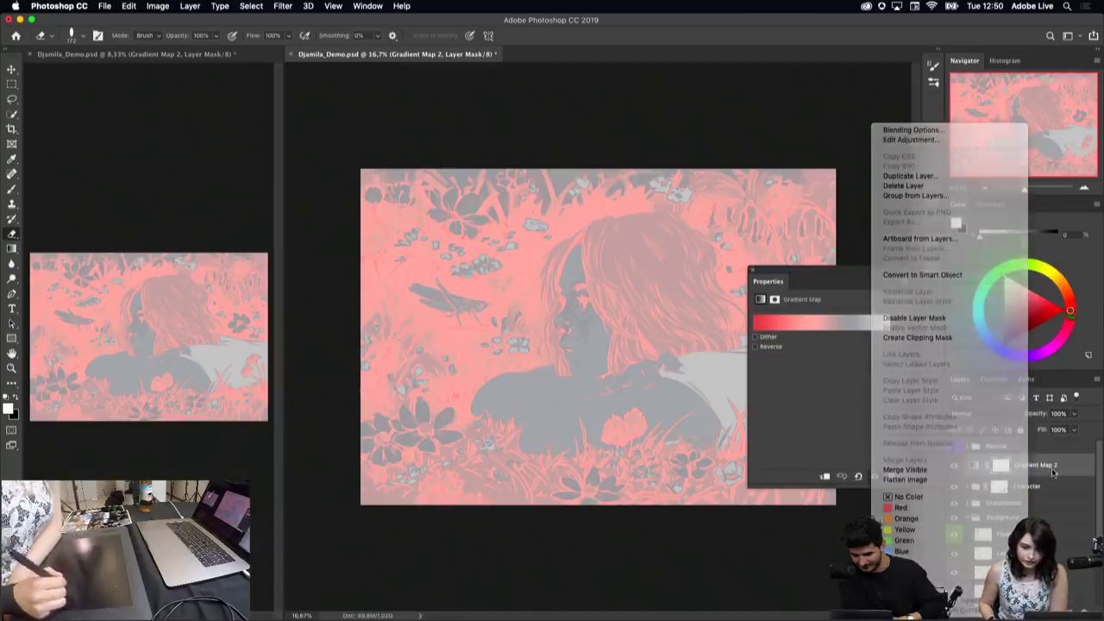
click(974, 413)
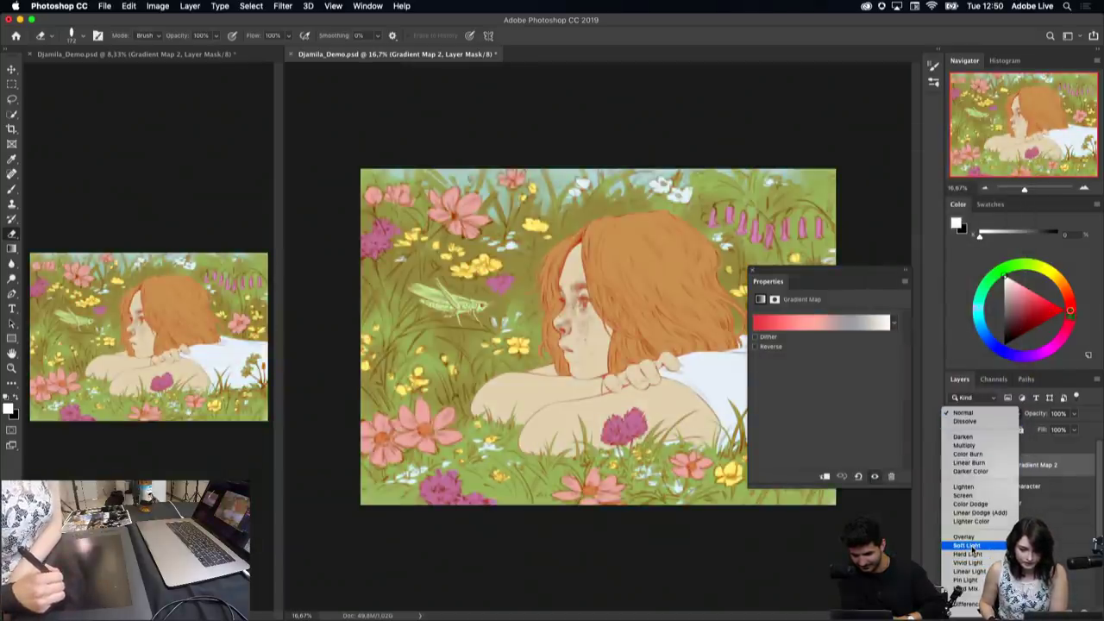
click(971, 549)
Step: Lower Gradient Map 2's opacity to about 57%, then select the Character layer
click(833, 326)
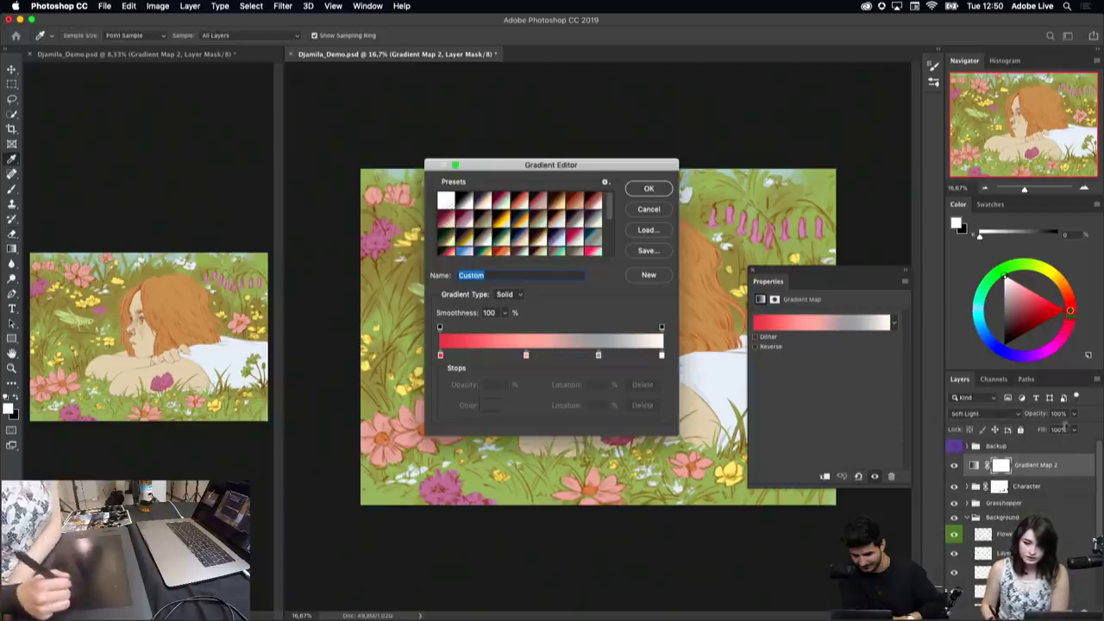
key(Return)
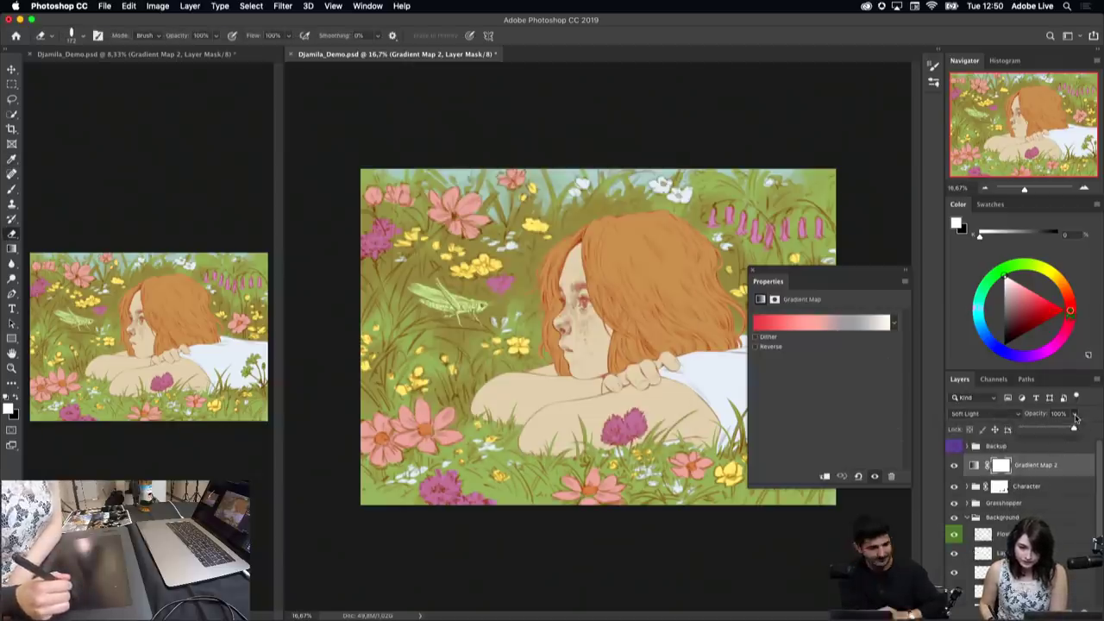
drag(1076, 418, 1051, 438)
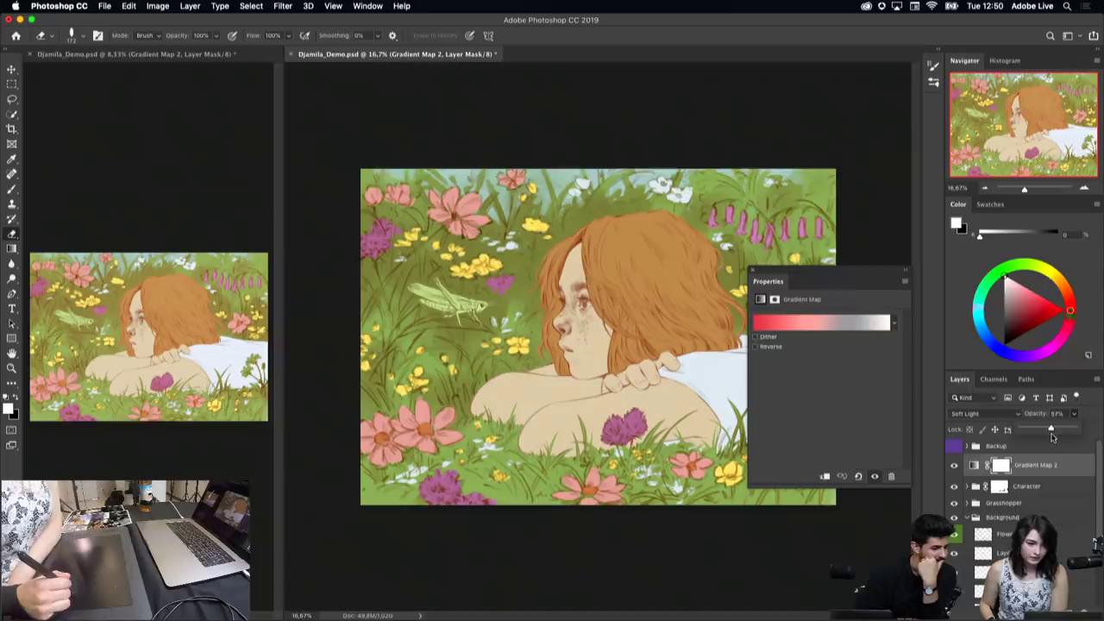
click(1051, 486)
Step: Add a Levels adjustment above Character with the black input at 28, then close its panel
click(1041, 614)
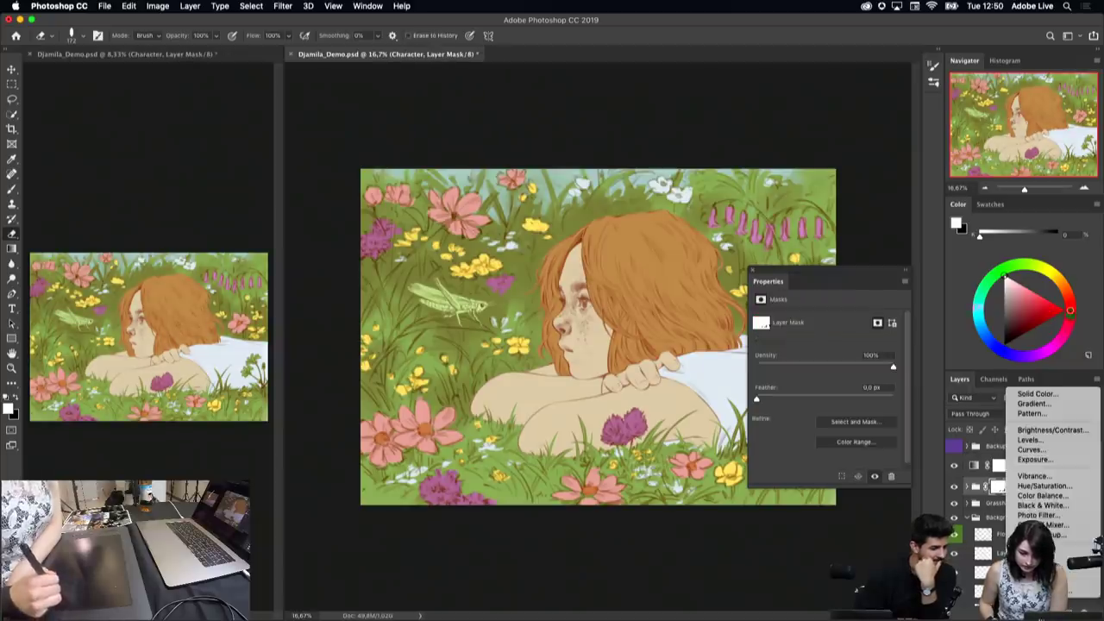
click(1031, 440)
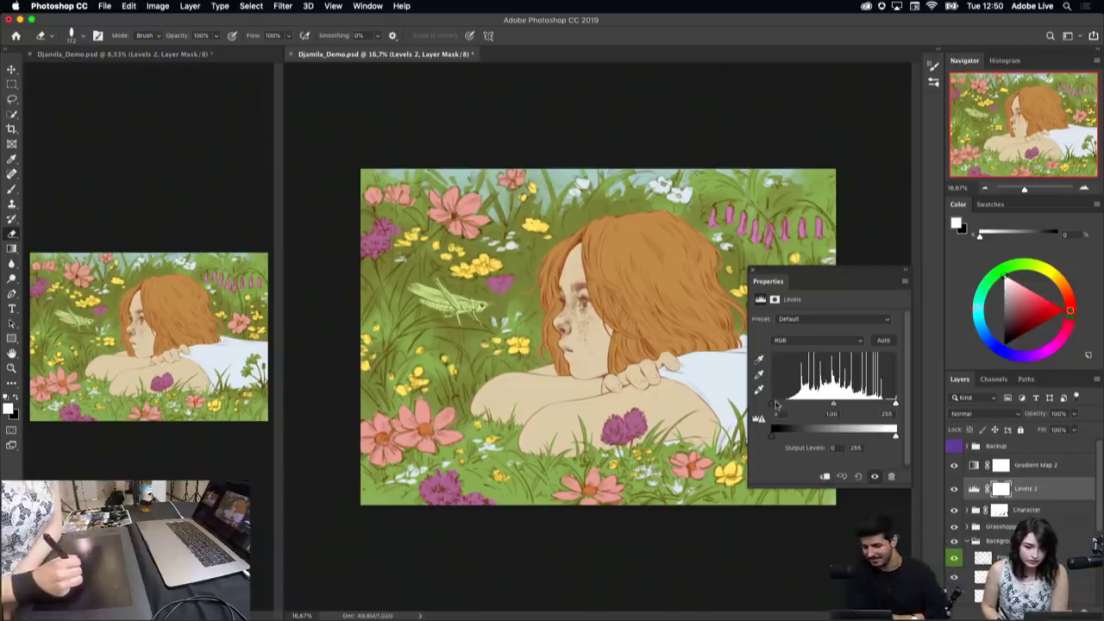
drag(772, 403, 844, 408)
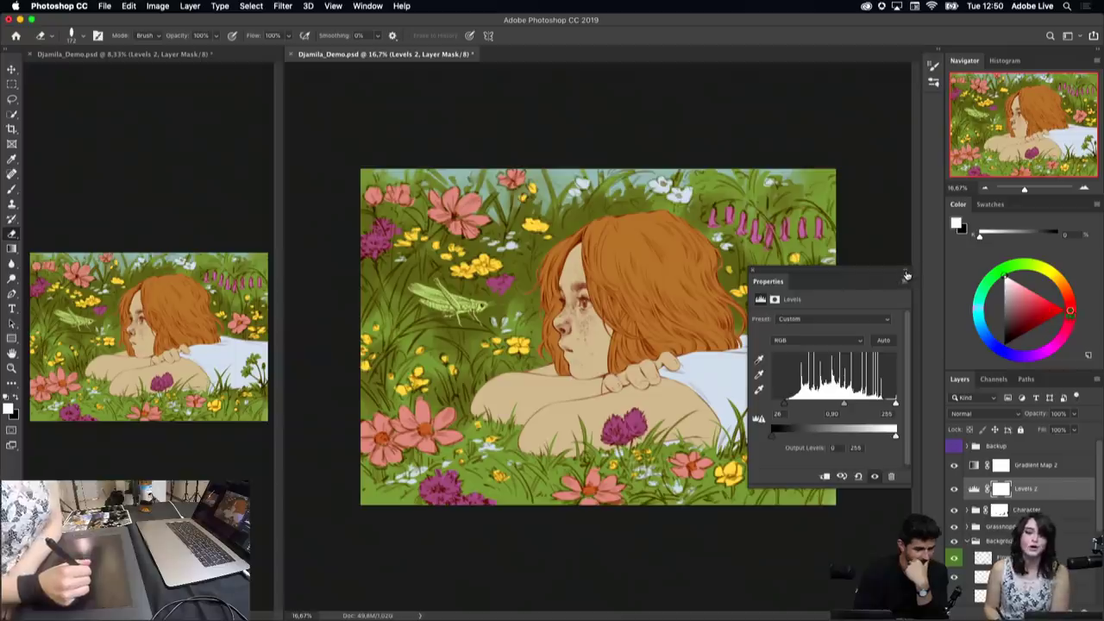
click(907, 275)
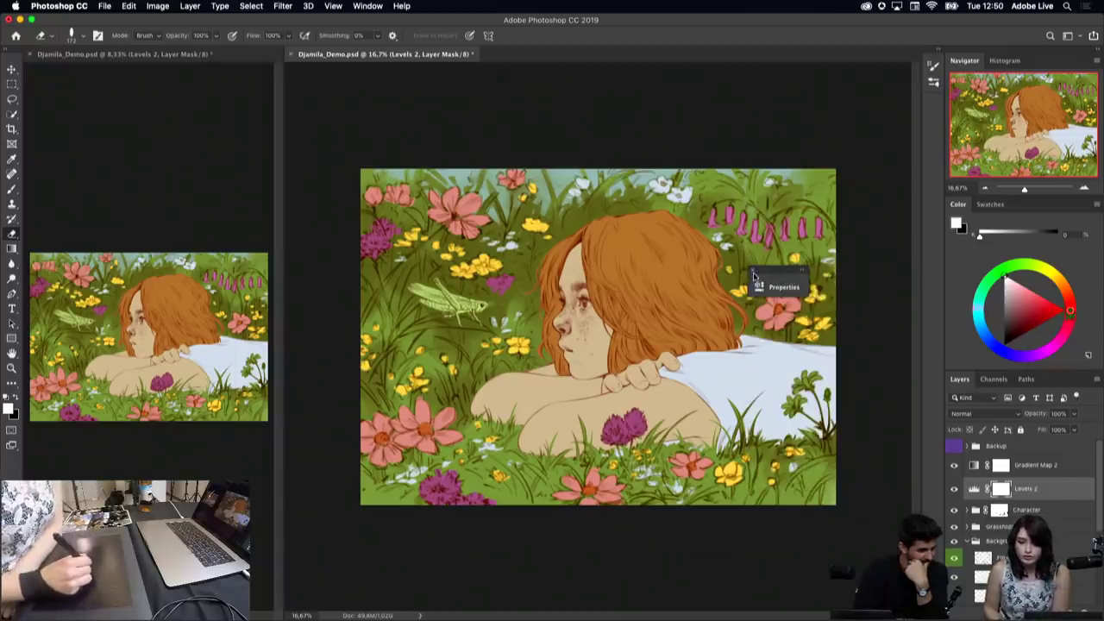
mouse_move(770, 274)
mouse_down()
mouse_move(841, 298)
mouse_move(871, 258)
mouse_up()
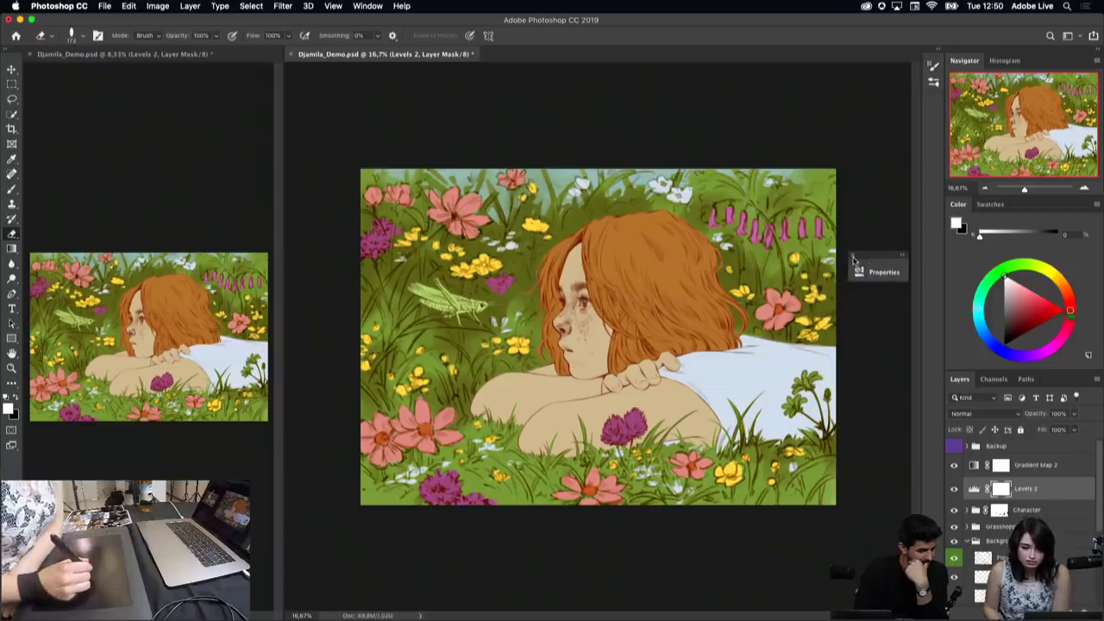
click(852, 257)
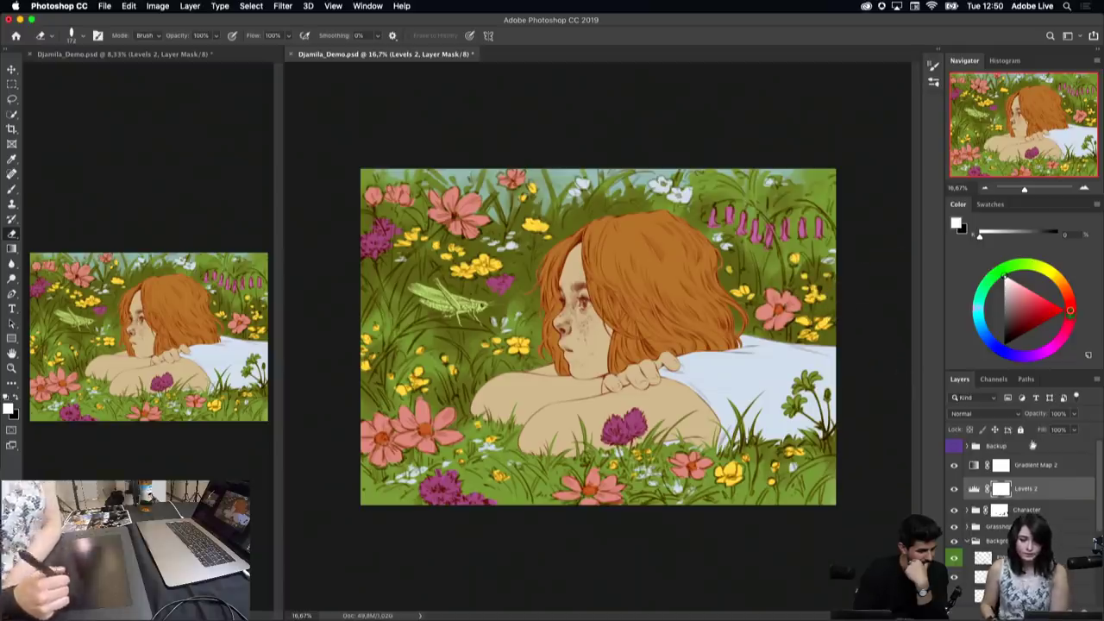
Step: Inspect Gradient Map 2's mask properties, then reopen its adjustment settings
double_click(1000, 465)
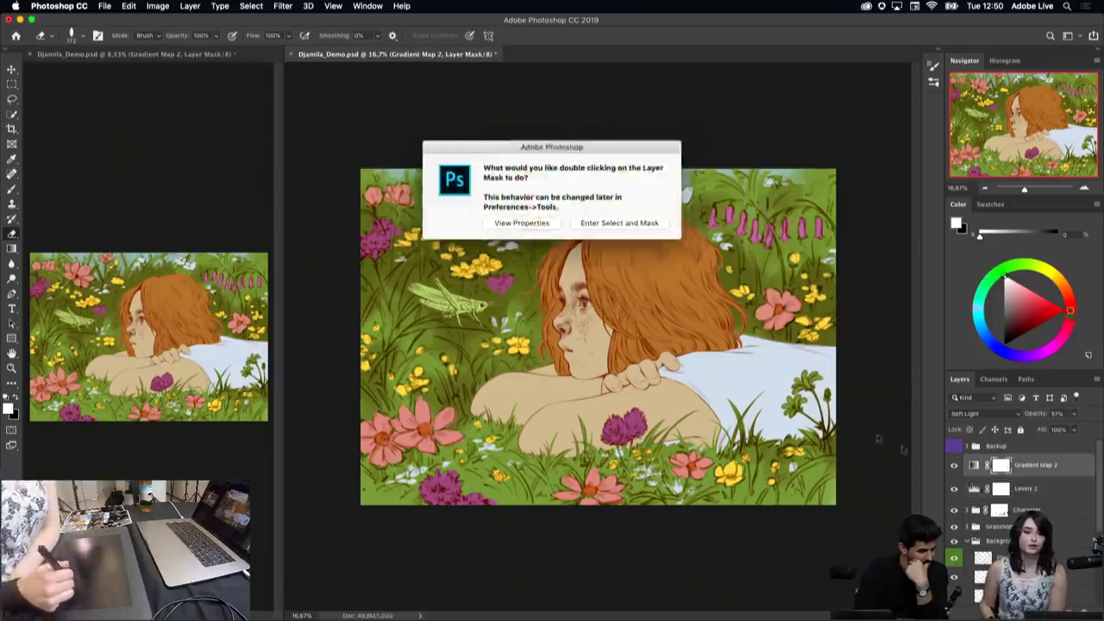
click(524, 224)
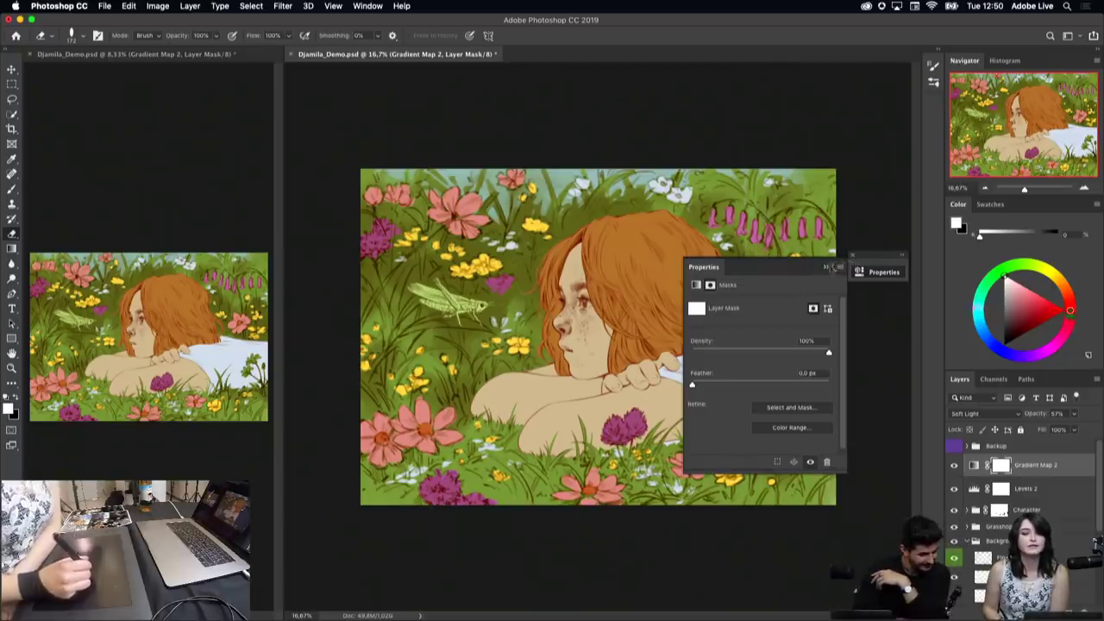
click(853, 257)
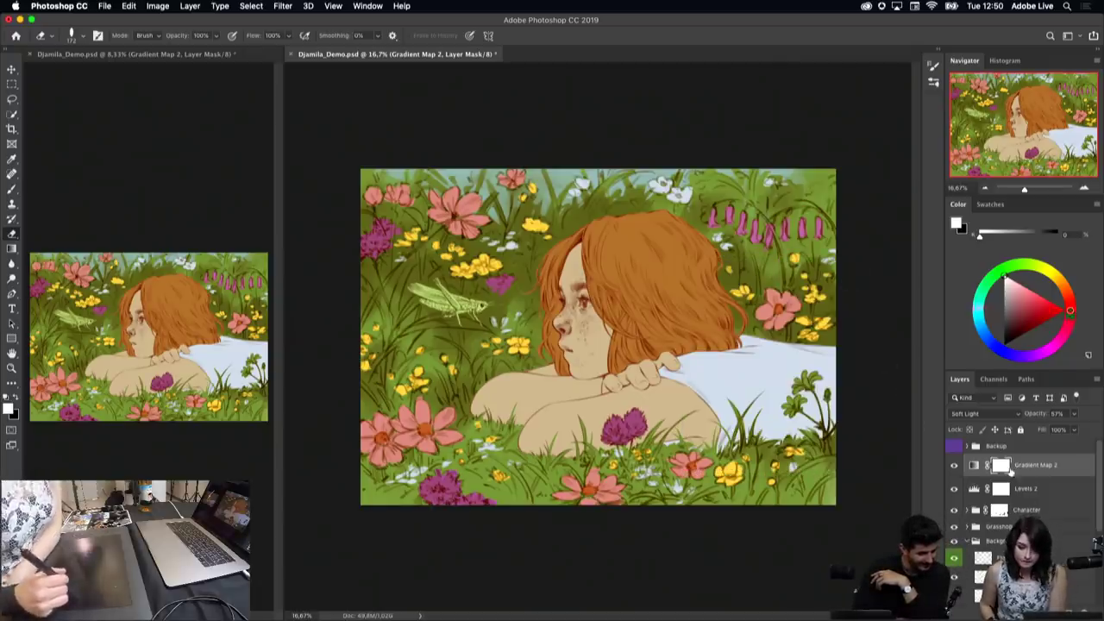
click(974, 467)
double_click(974, 468)
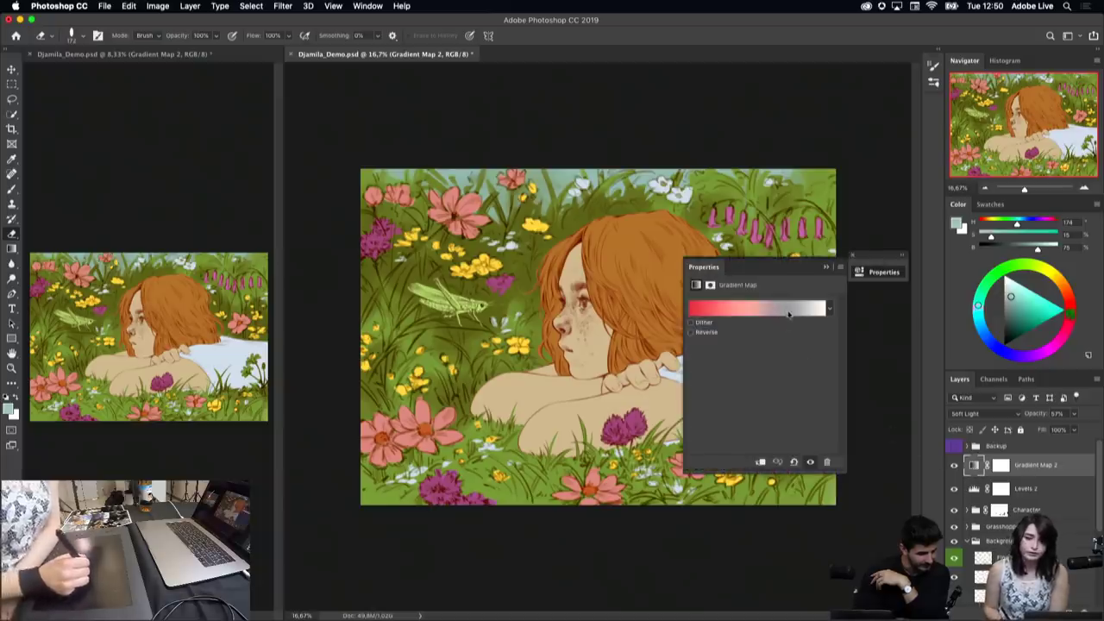
Step: Open the Gradient Editor beside the artwork and enlarge it to show more presets
click(788, 312)
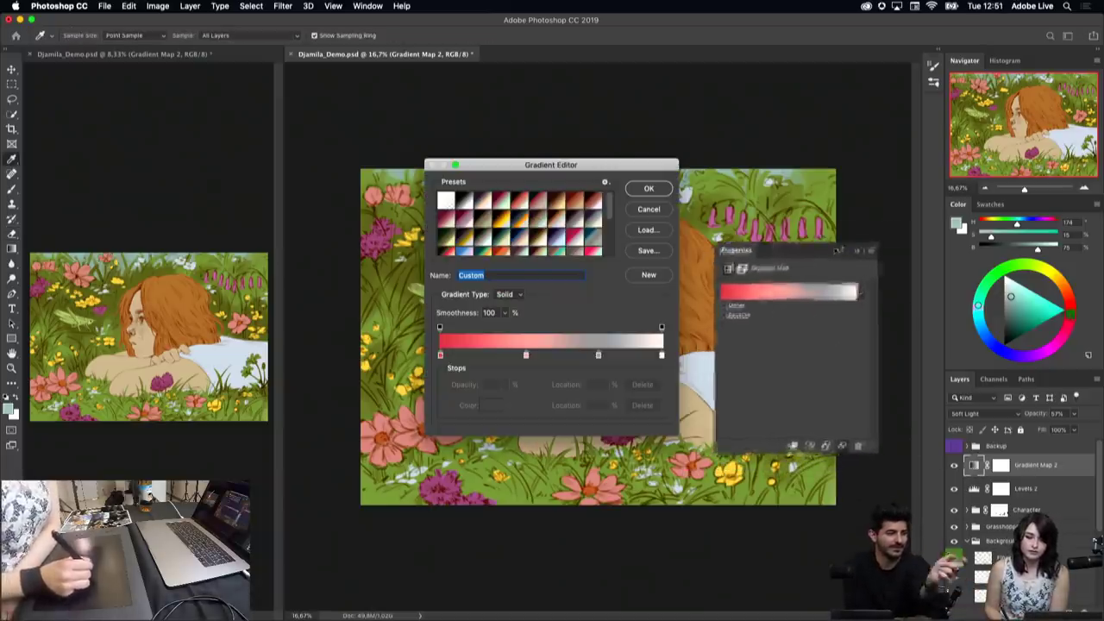
drag(751, 250, 936, 115)
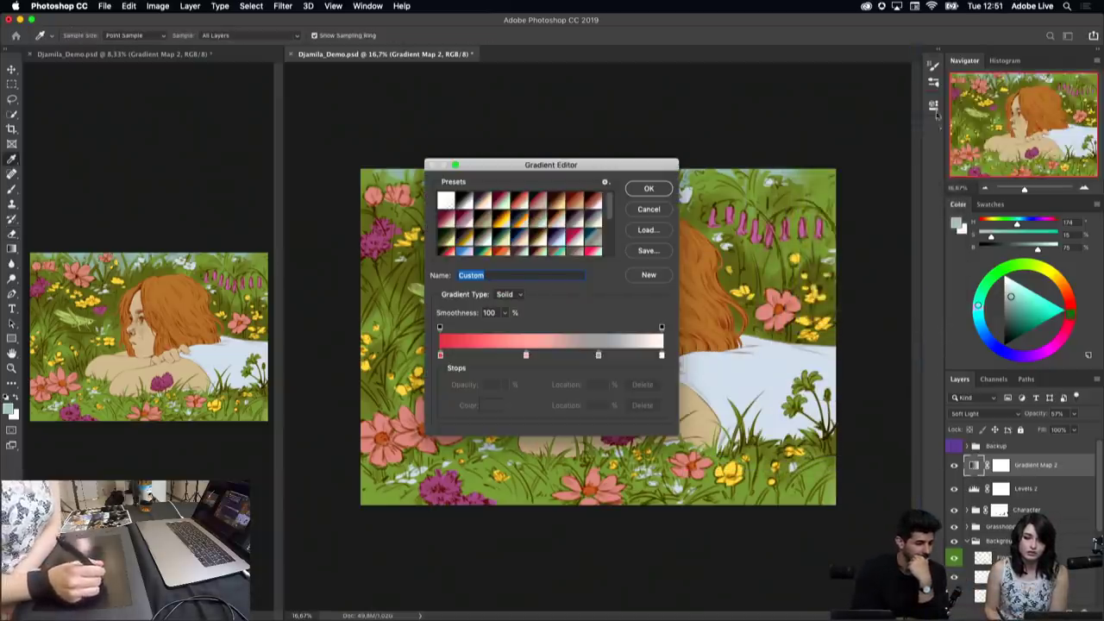
click(932, 108)
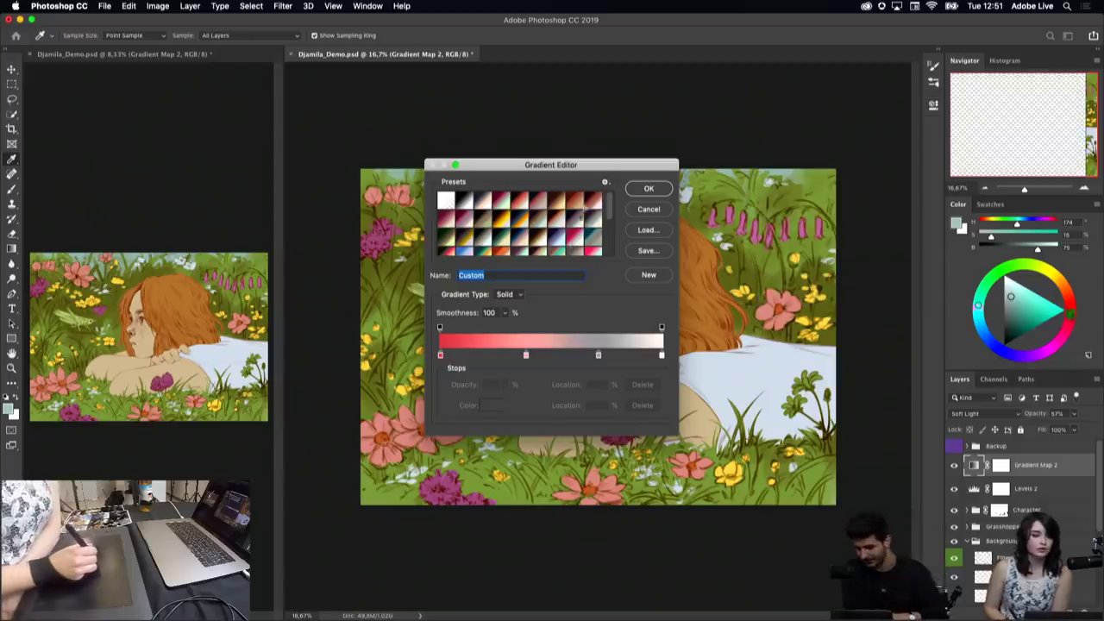
drag(584, 167, 946, 143)
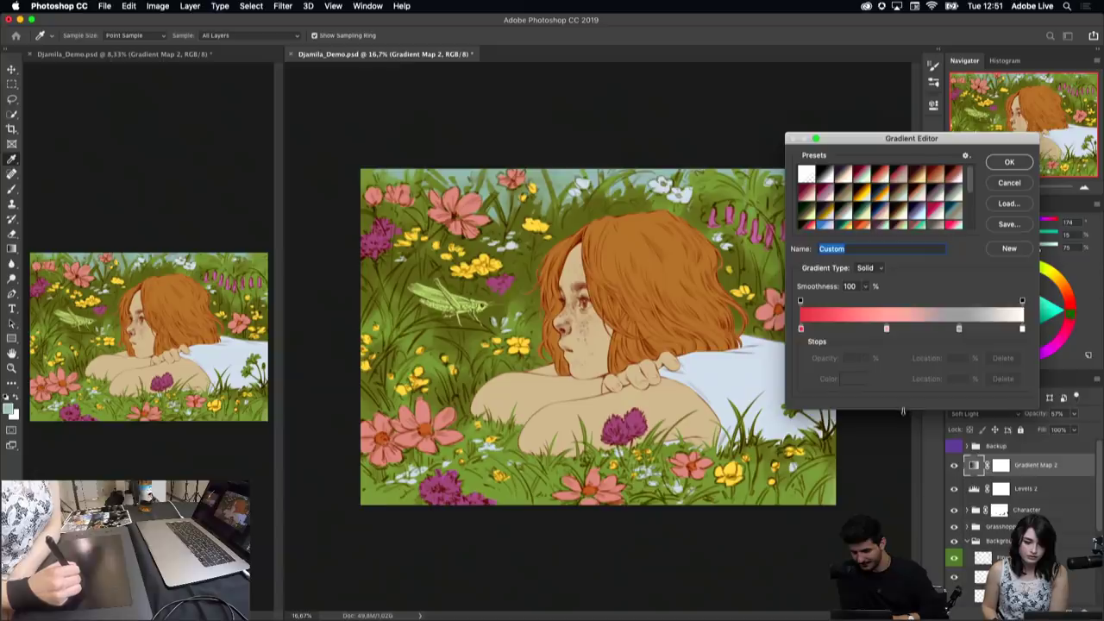
drag(903, 412, 903, 515)
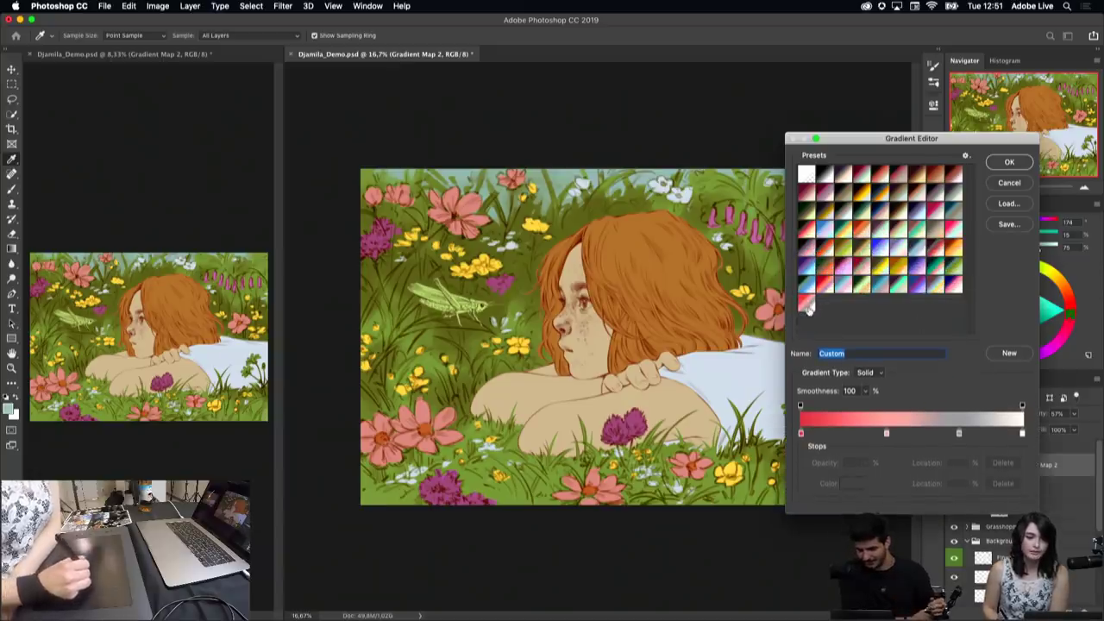
Step: Preview presets such as blue-pink-white, teal-pink, orange-yellow and purple-cyan on the artwork
click(954, 286)
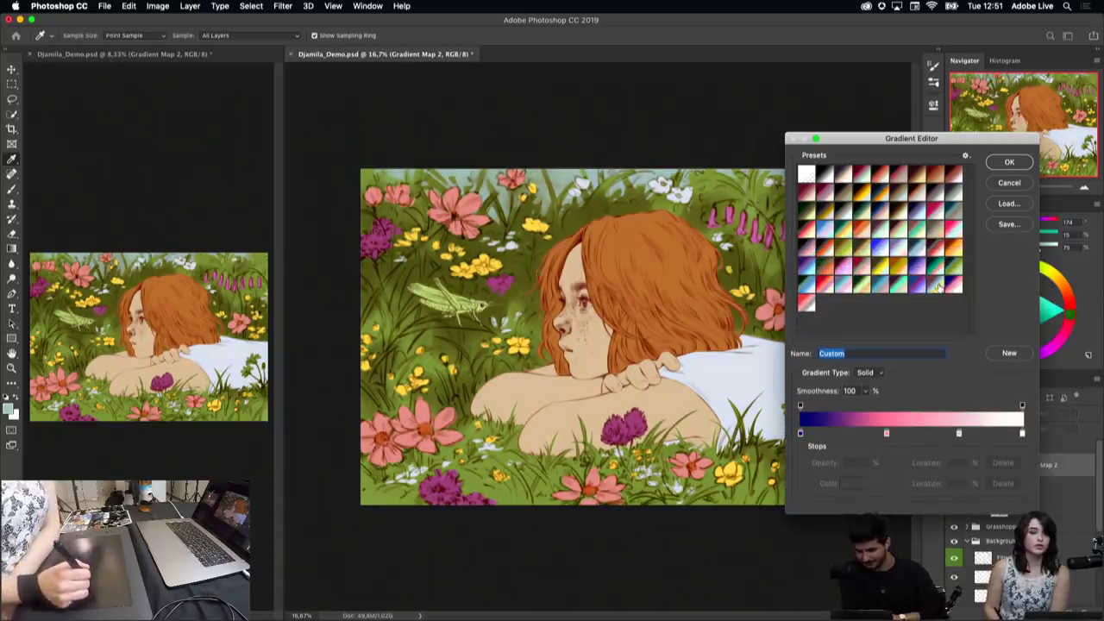
click(936, 289)
click(952, 285)
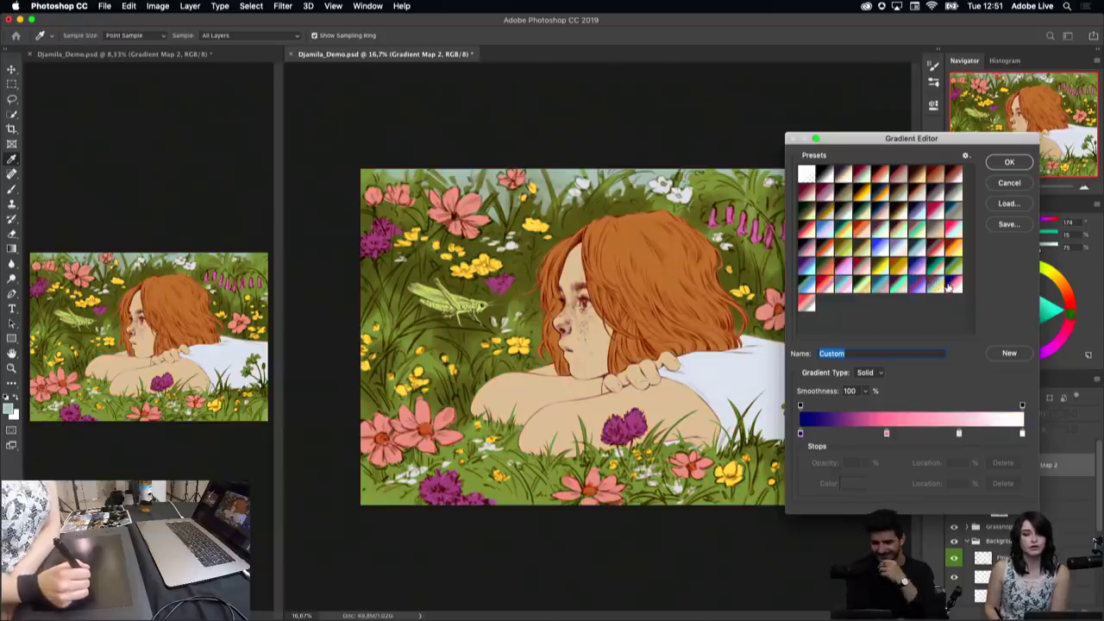
click(915, 292)
click(897, 290)
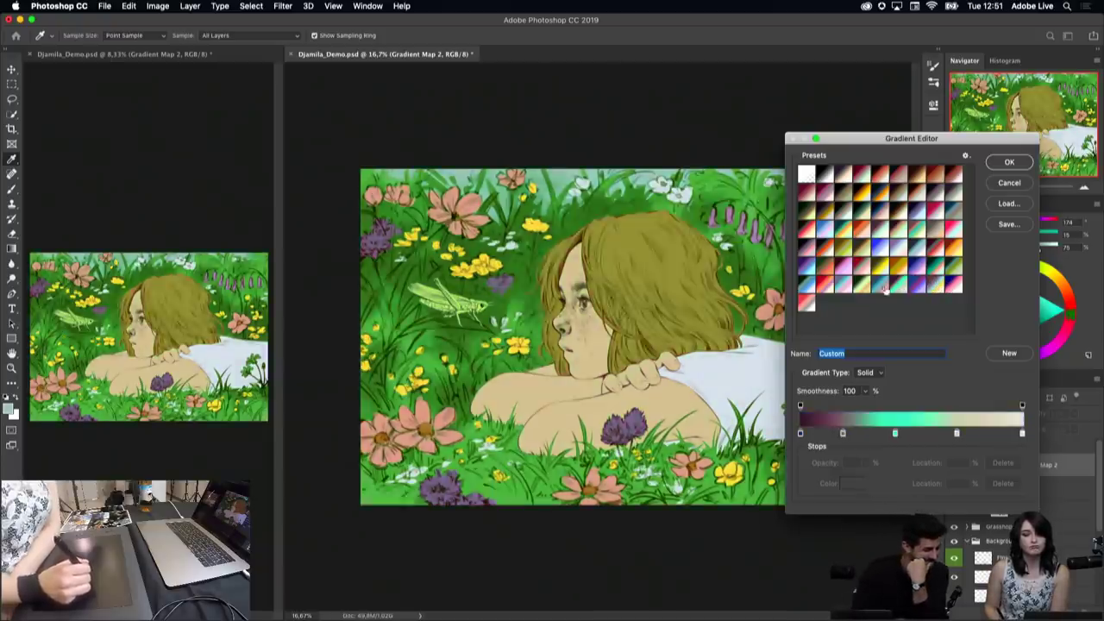
click(858, 290)
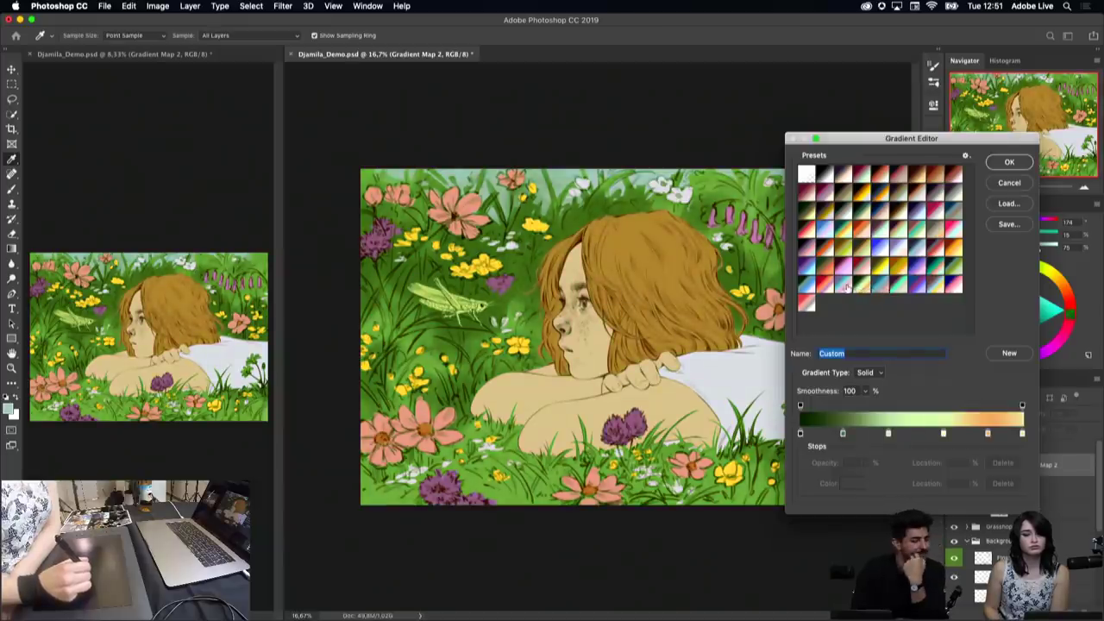
click(835, 289)
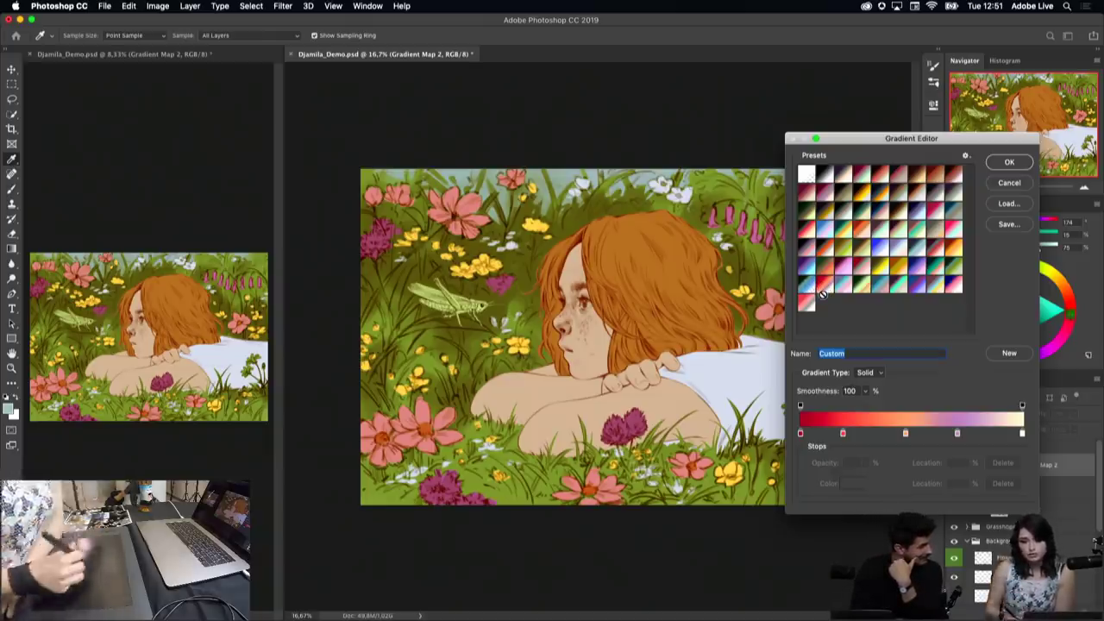
click(952, 272)
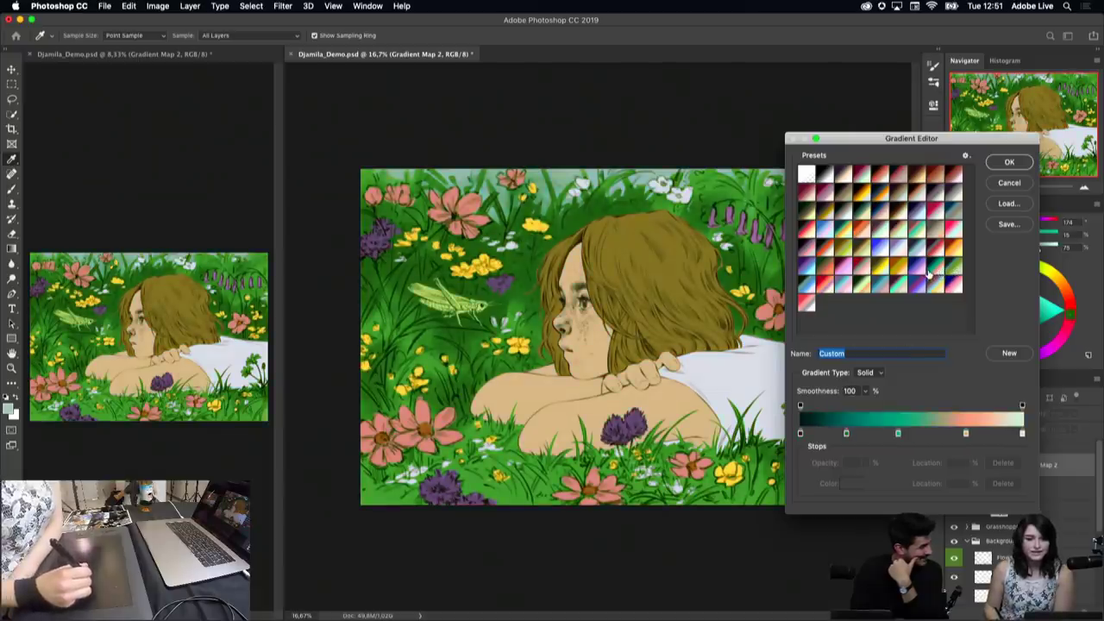
click(895, 270)
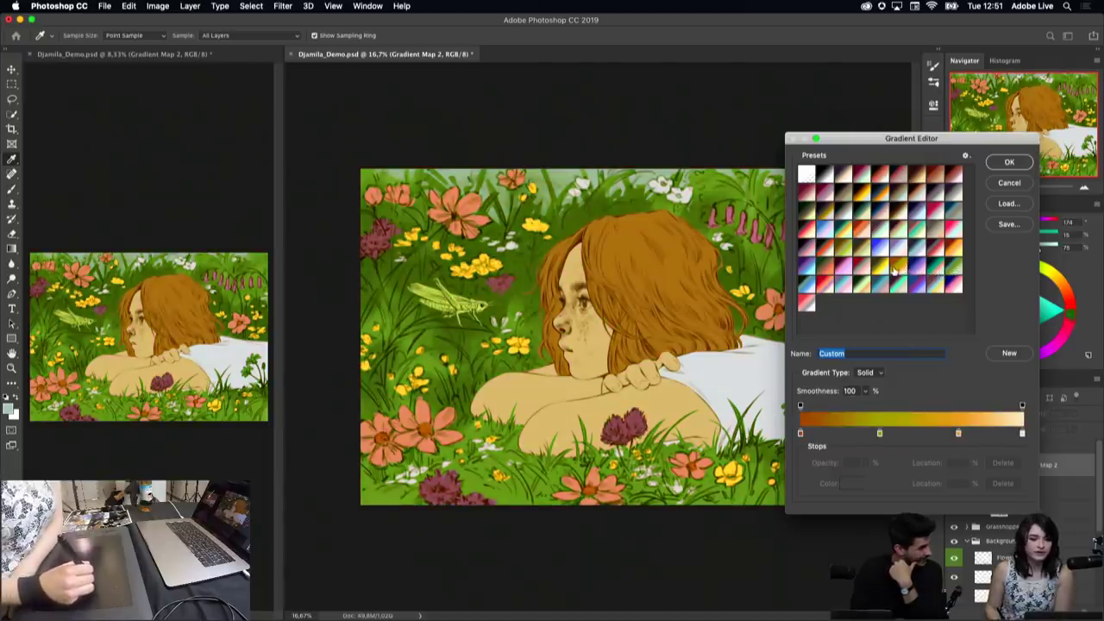
click(879, 268)
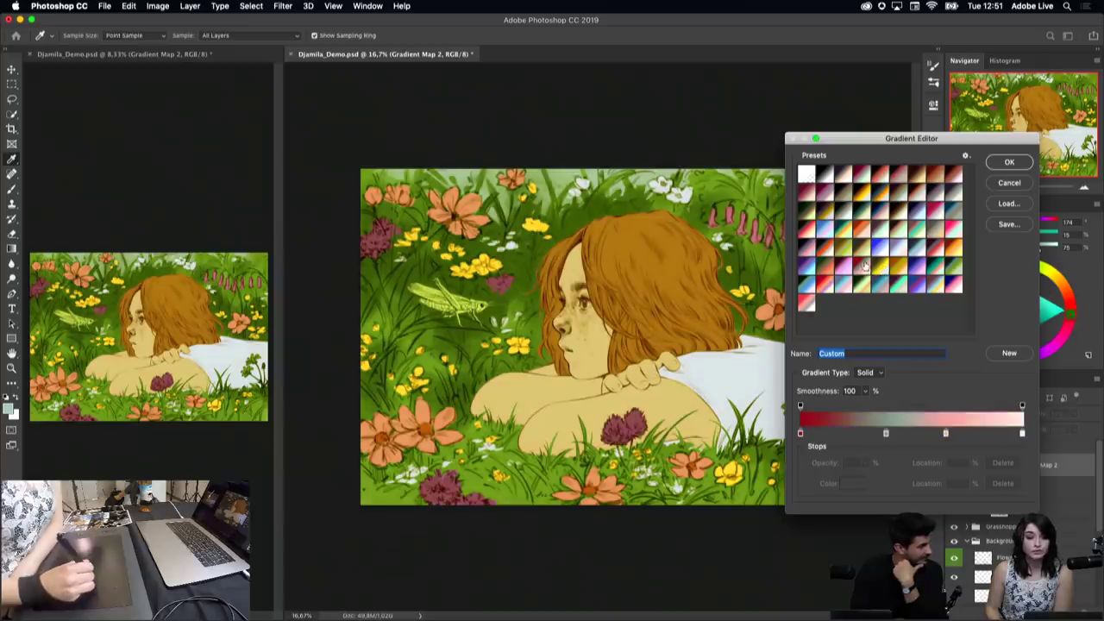
click(824, 267)
click(807, 252)
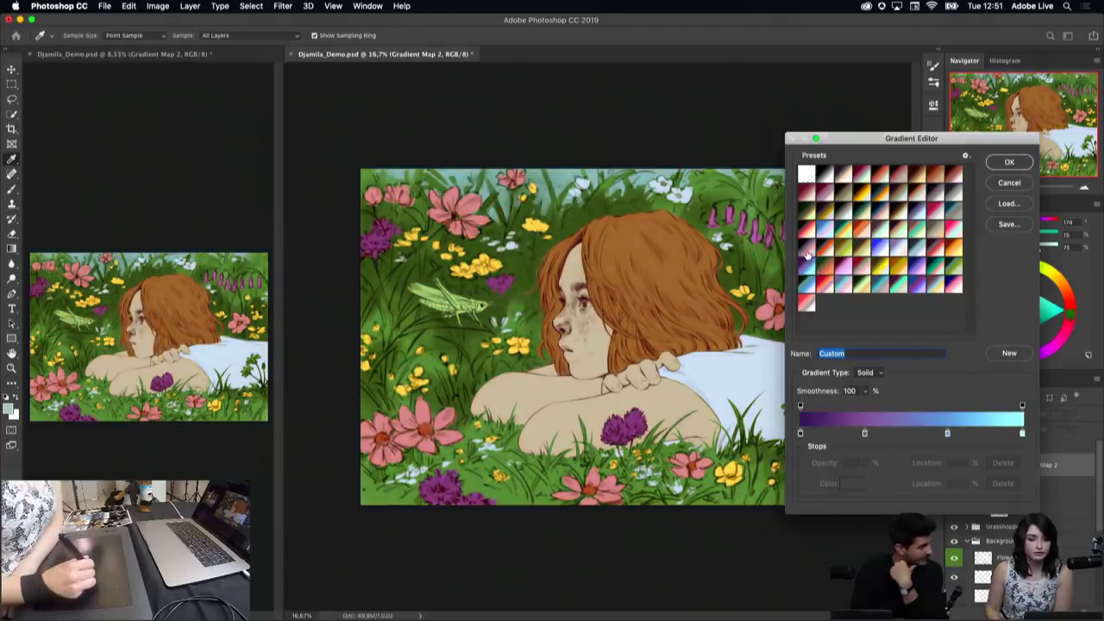
click(824, 250)
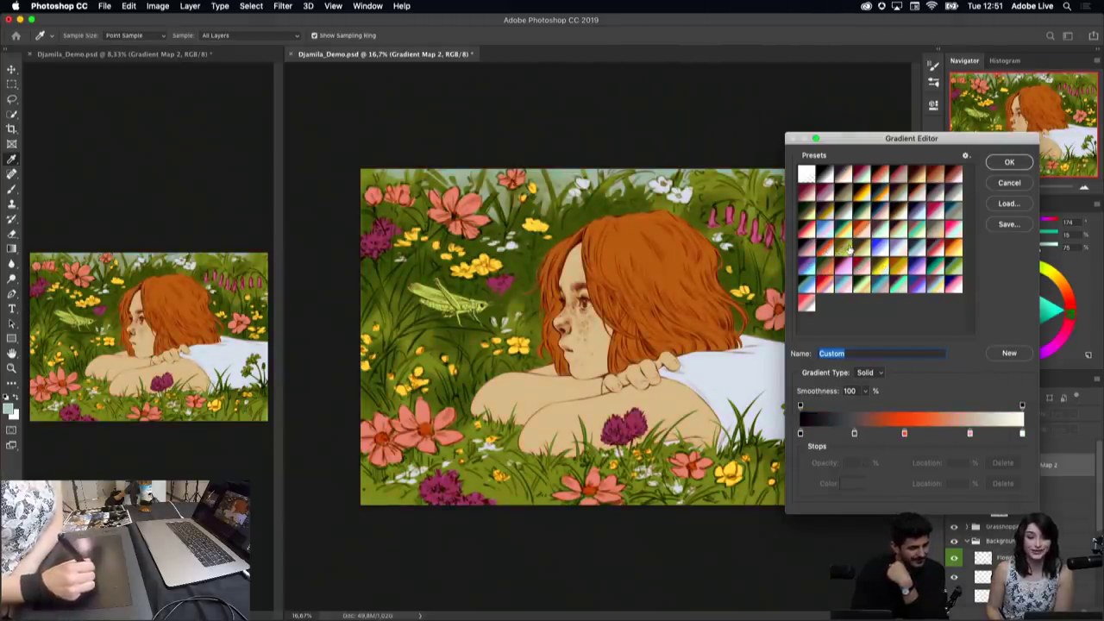
click(860, 251)
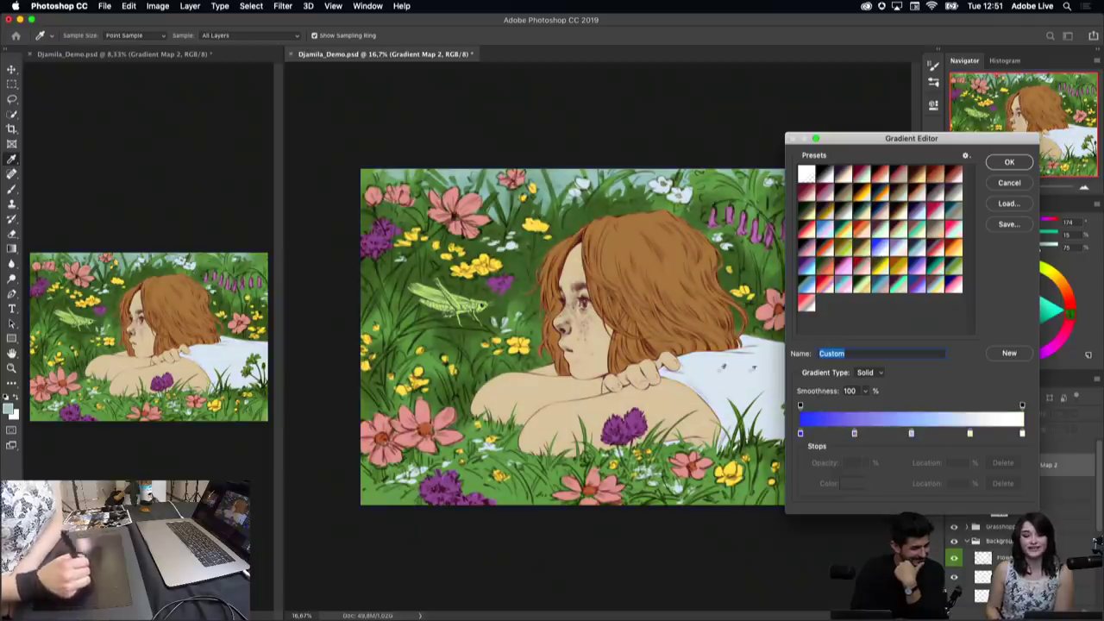
Step: Try further blue, red, orange and teal presets, then confirm the blue-pink-white gradient
click(897, 251)
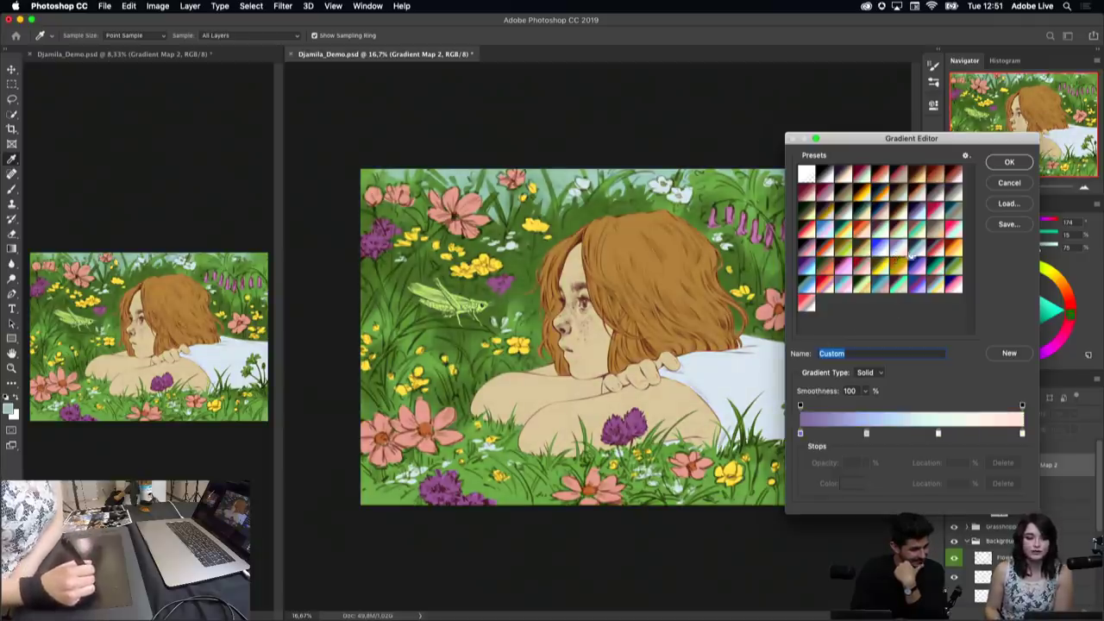
click(936, 251)
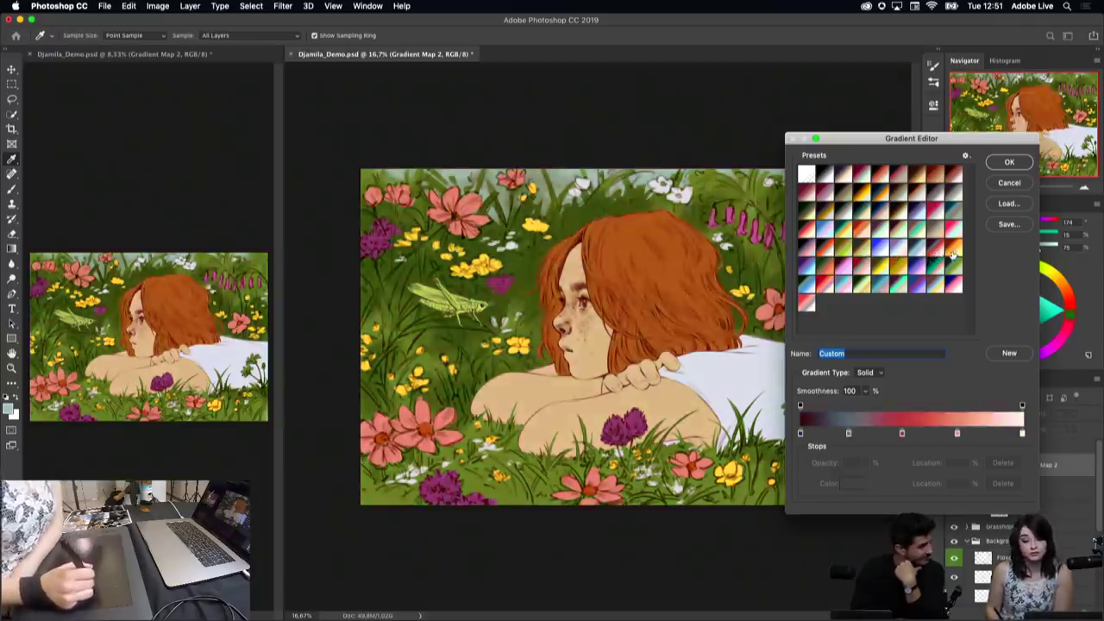
click(940, 251)
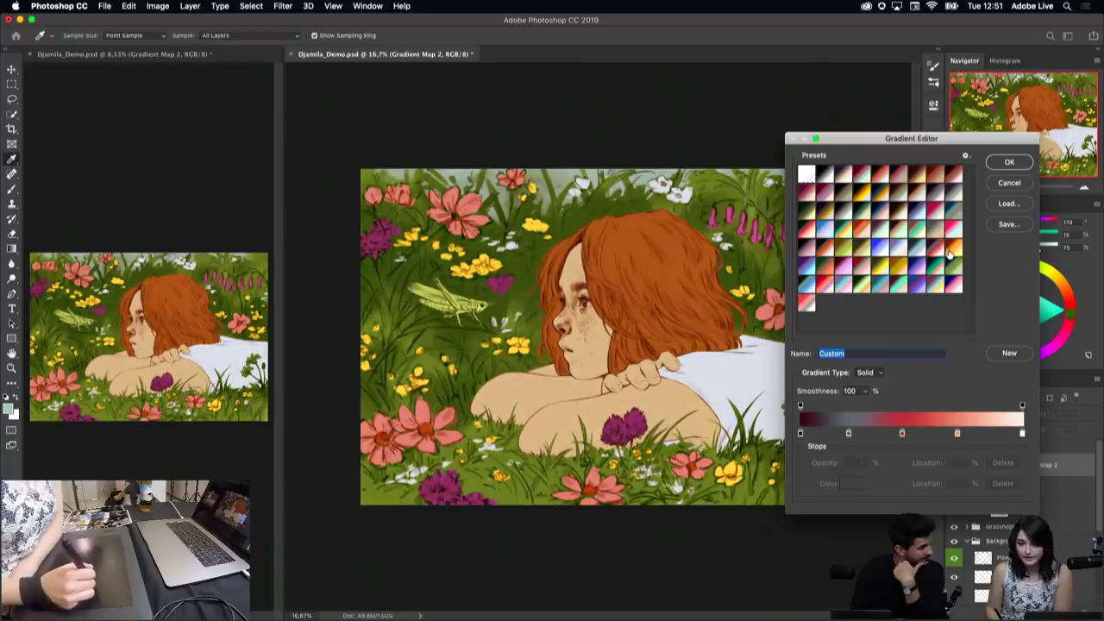
click(952, 231)
click(908, 238)
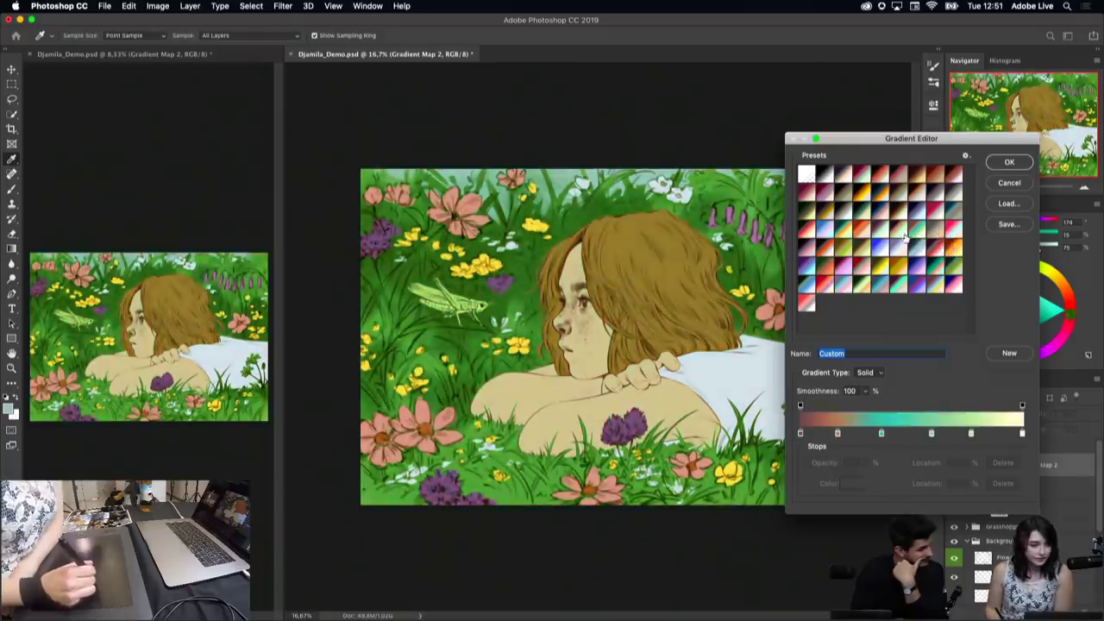
click(876, 236)
click(861, 231)
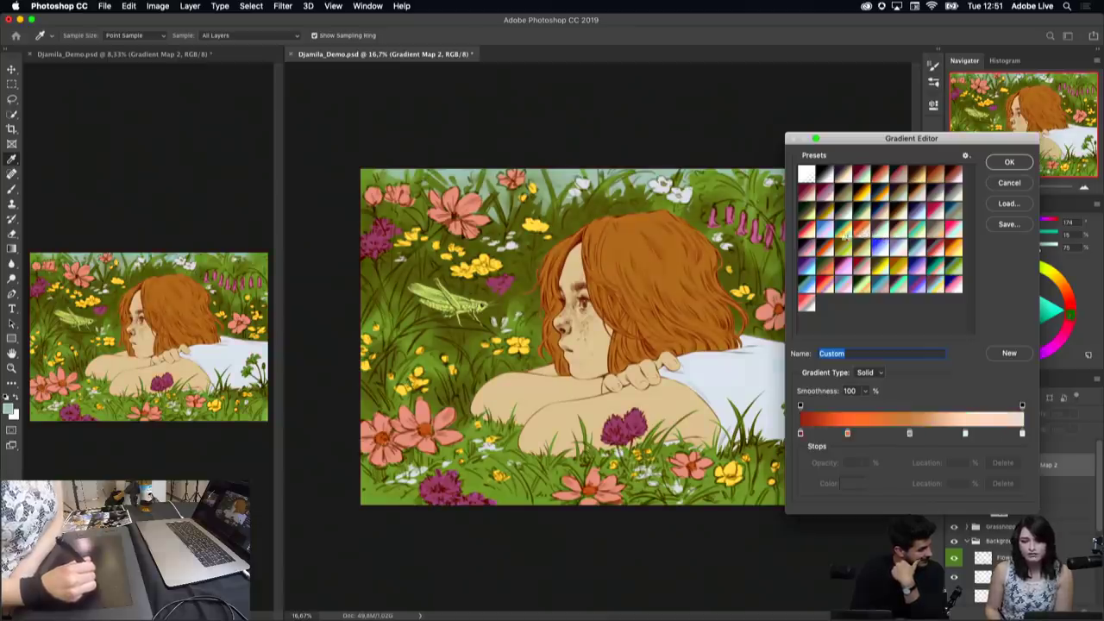
click(826, 230)
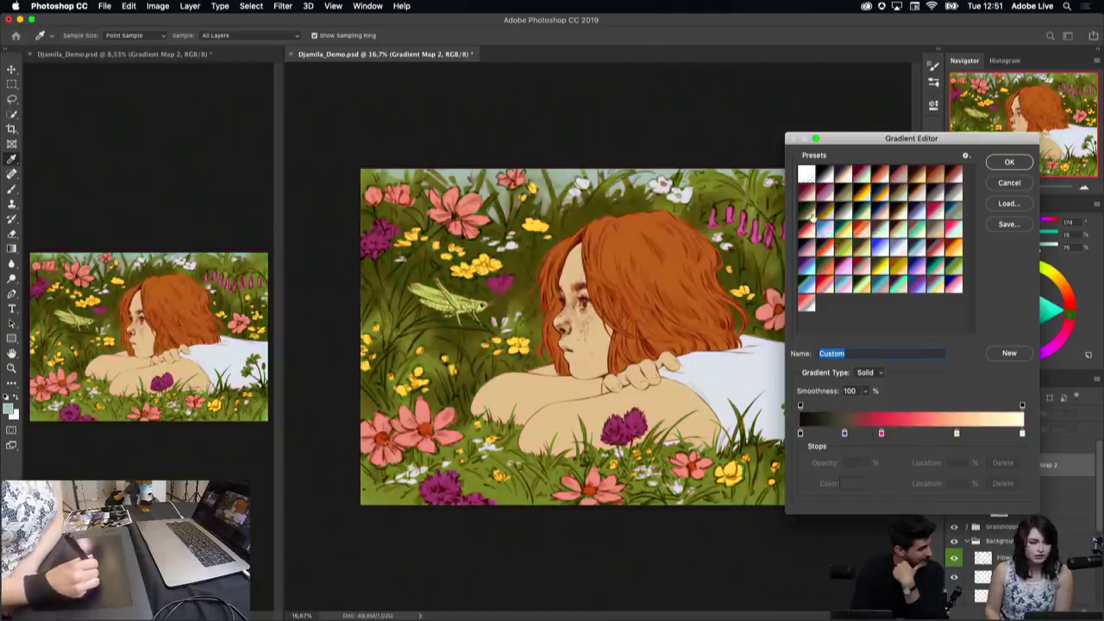
click(811, 213)
click(843, 214)
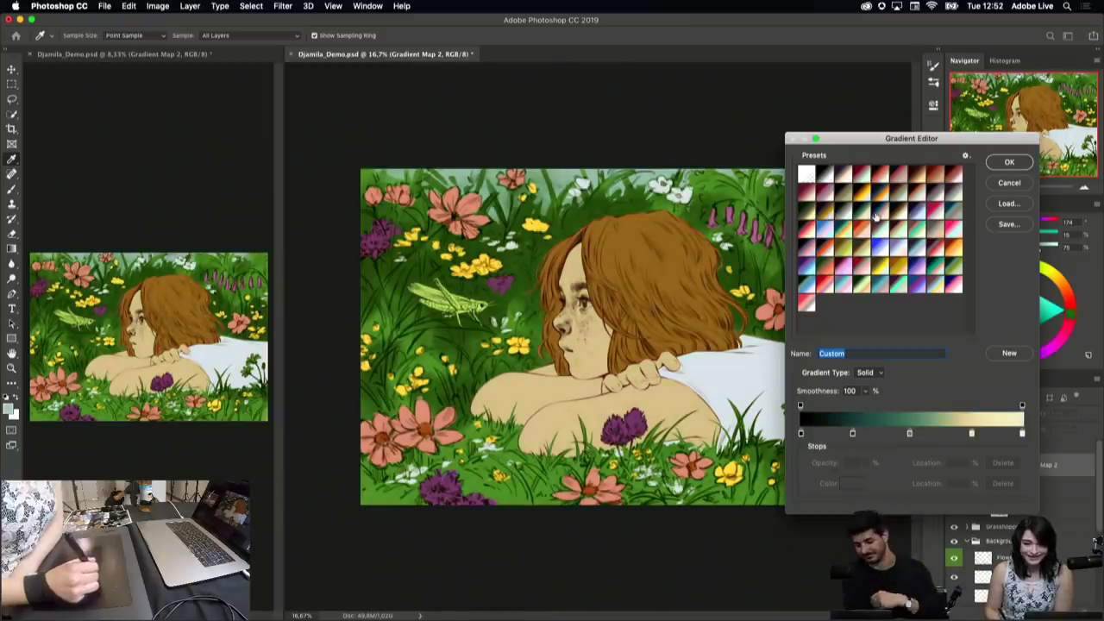
click(878, 220)
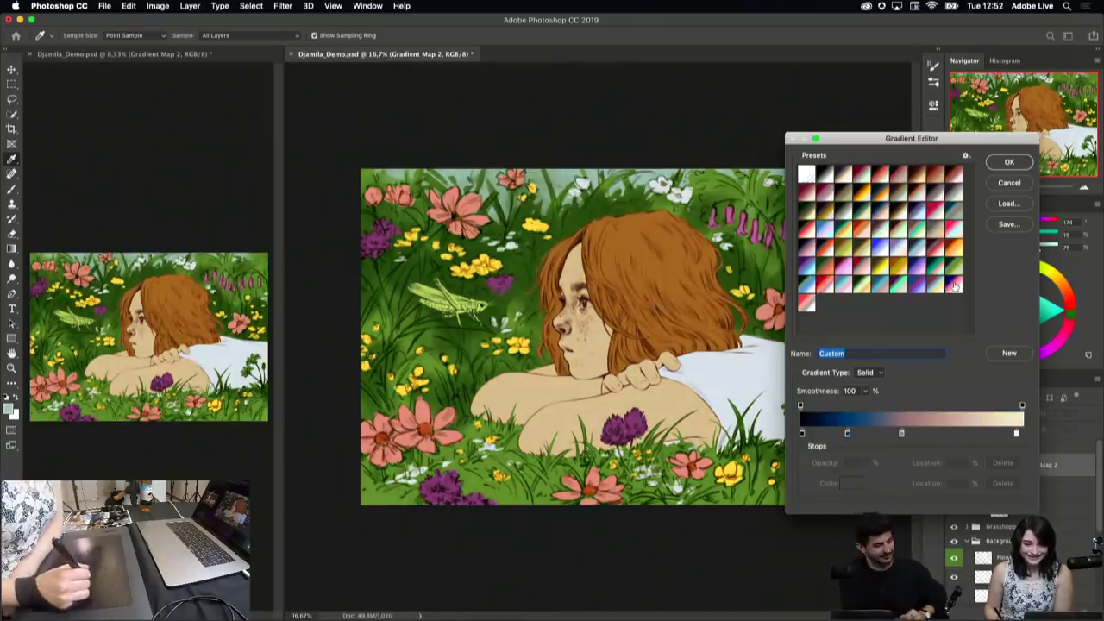
click(953, 285)
click(938, 287)
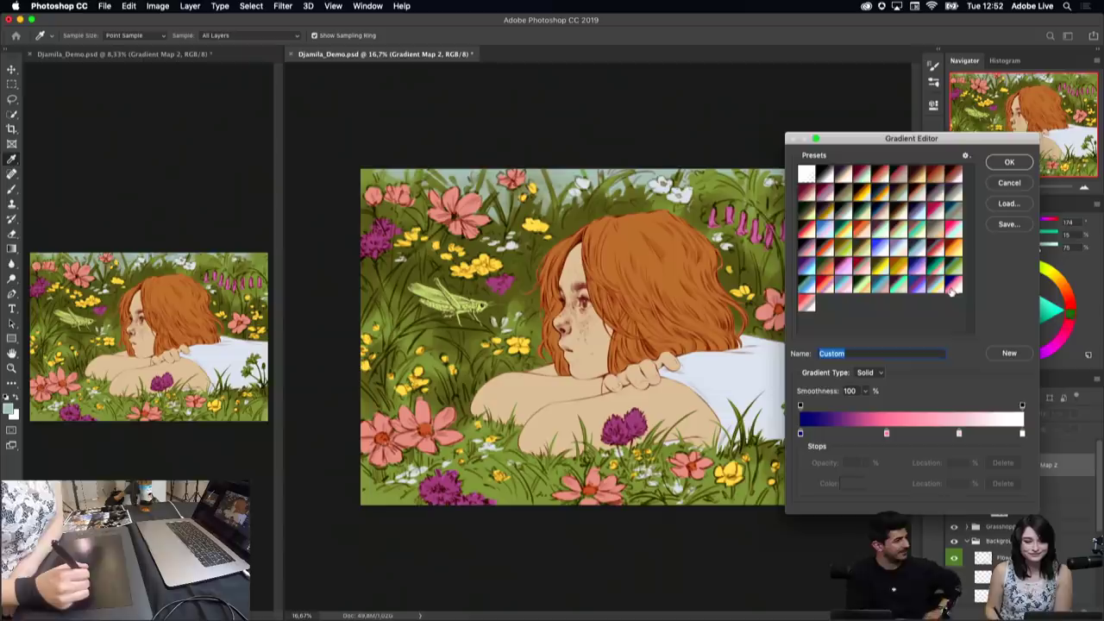
click(1009, 163)
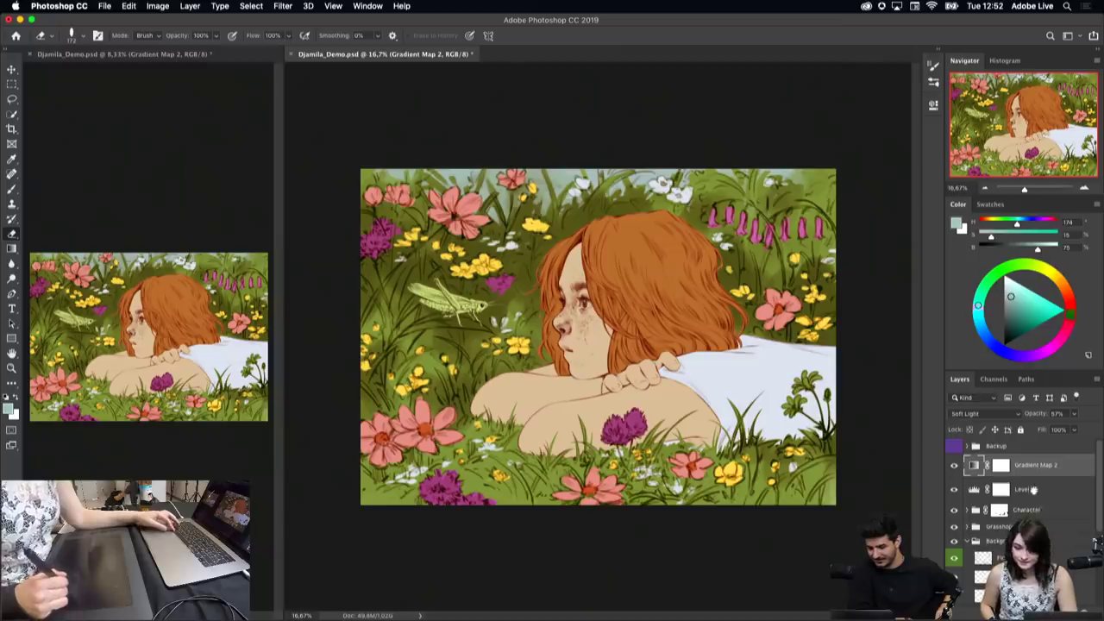
Step: Duplicate Gradient Map 2 and Levels 2 and move the copies into the Character group
shift+click(1033, 489)
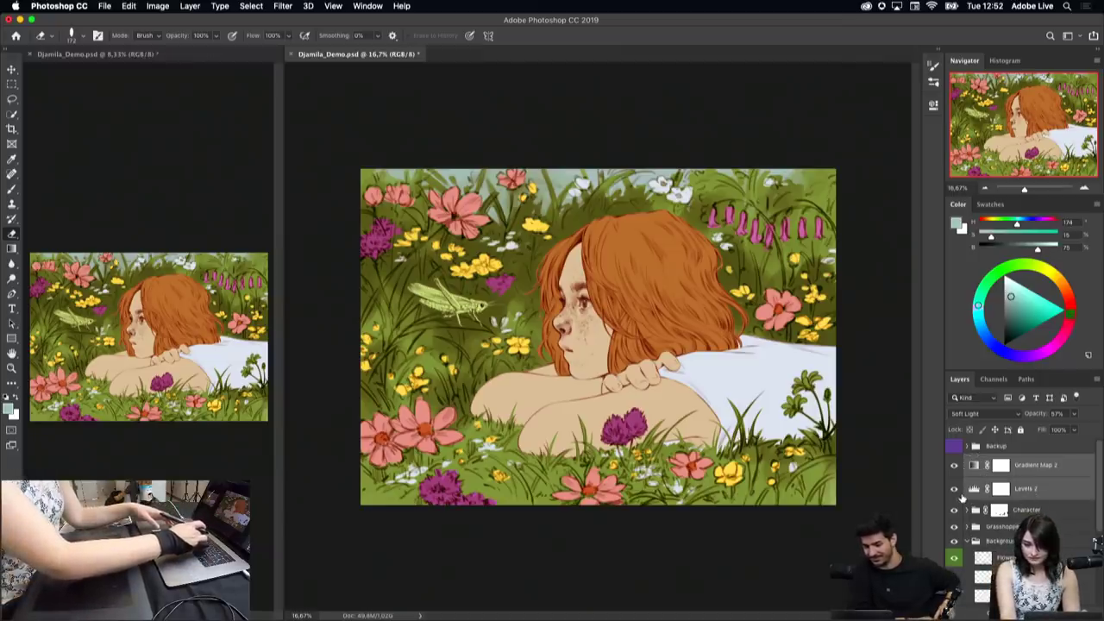
key(ctrl+j)
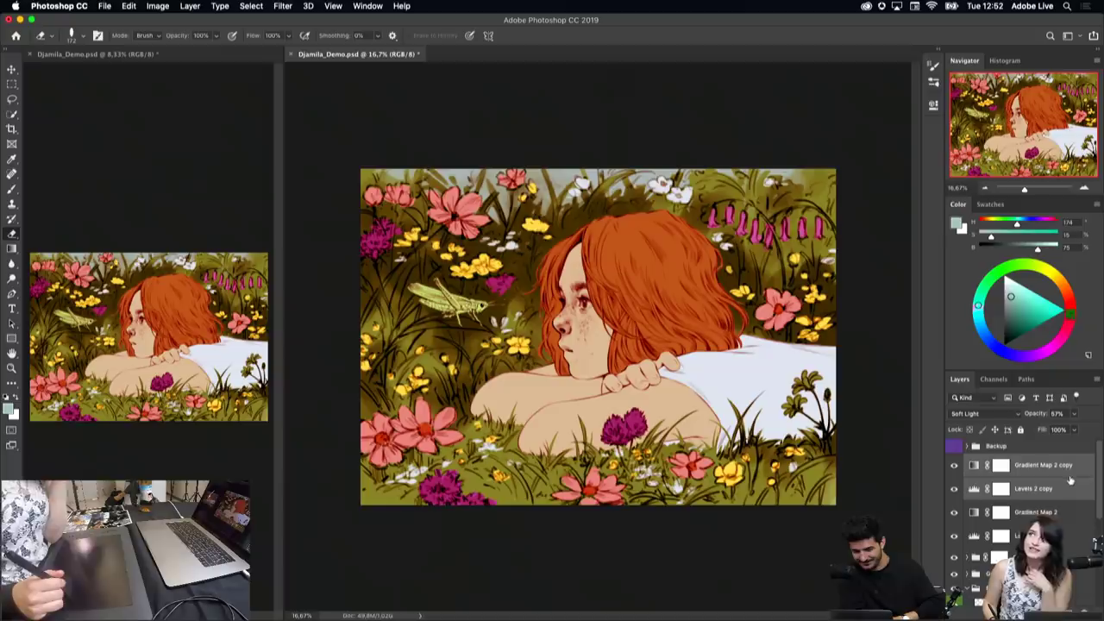
scroll(1100, 487, down, 2)
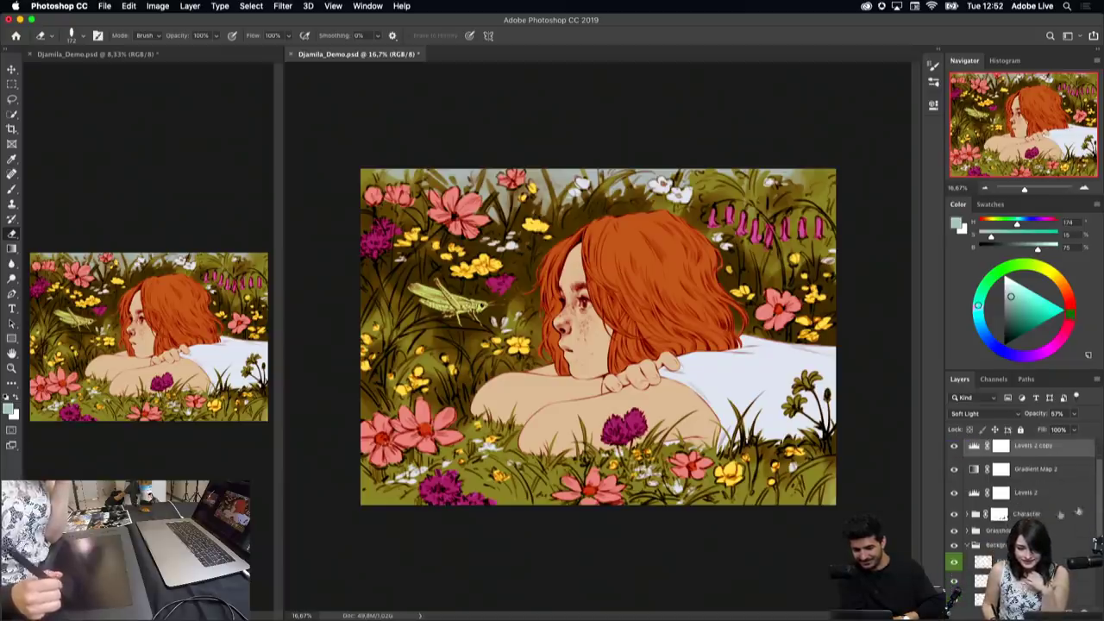
click(967, 515)
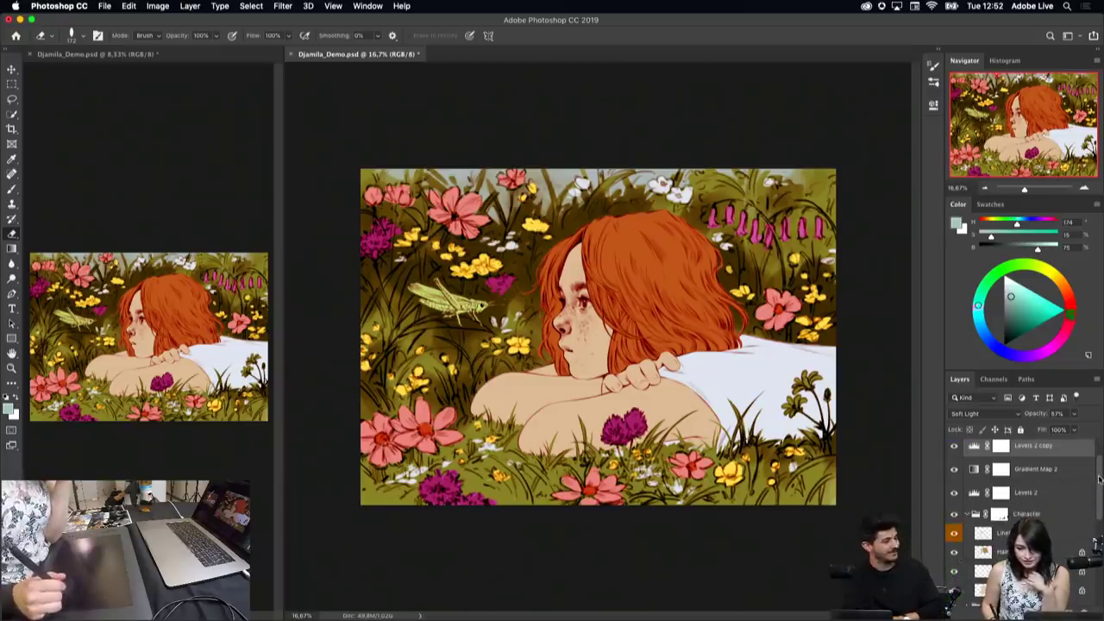
drag(1098, 480, 1100, 468)
drag(1024, 481, 1026, 527)
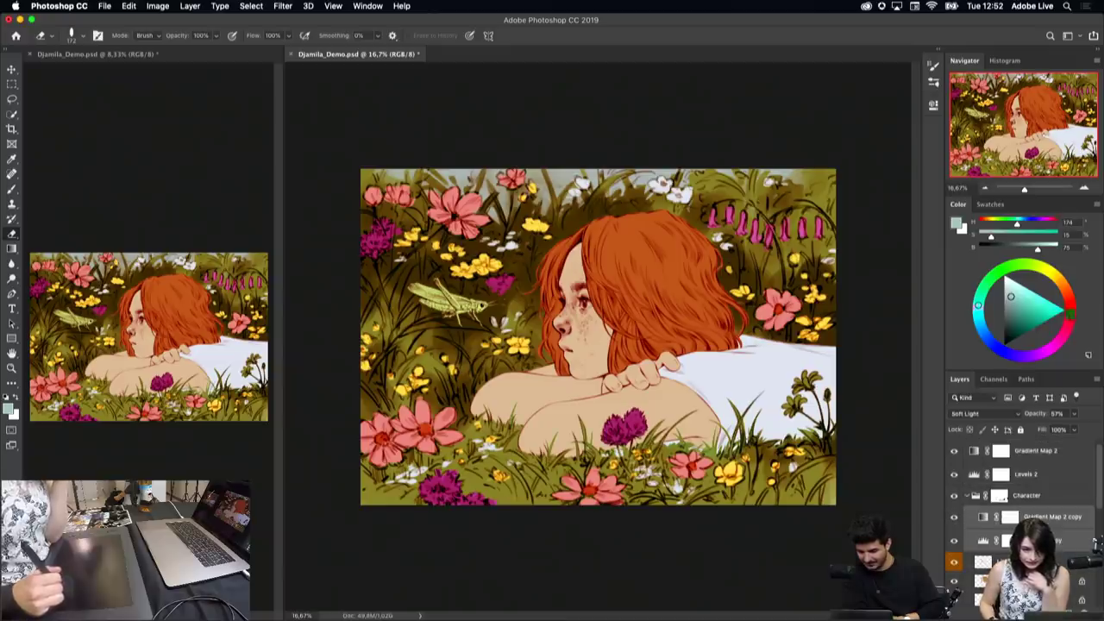
Step: Clip the copied adjustments to the artwork beneath with Create Clipping Mask
right_click(1044, 526)
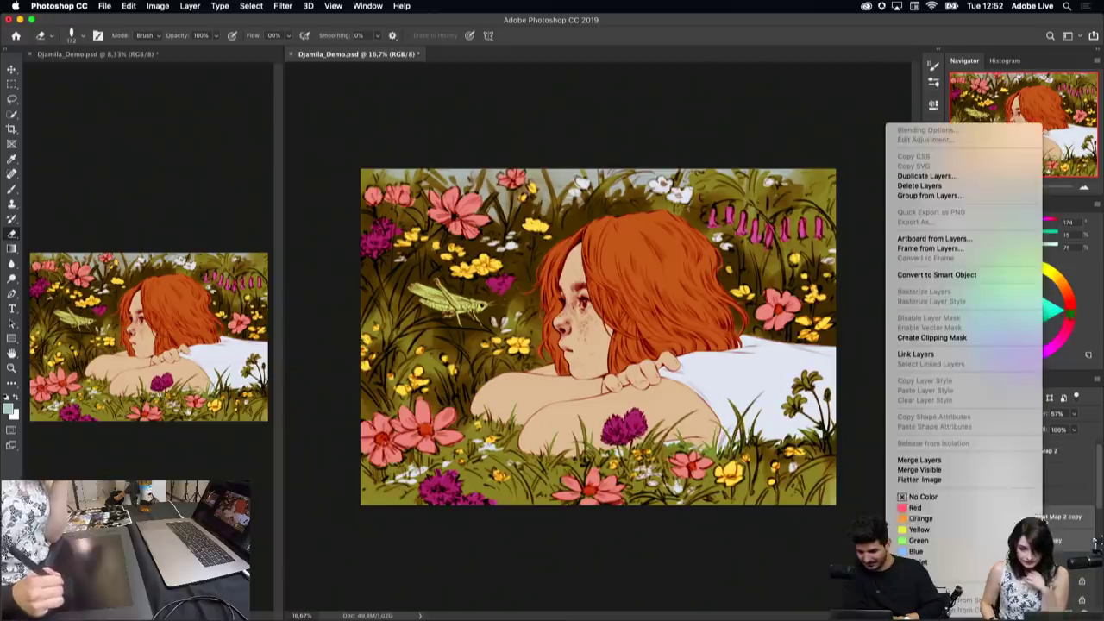
click(938, 338)
scroll(1092, 503, up, 1)
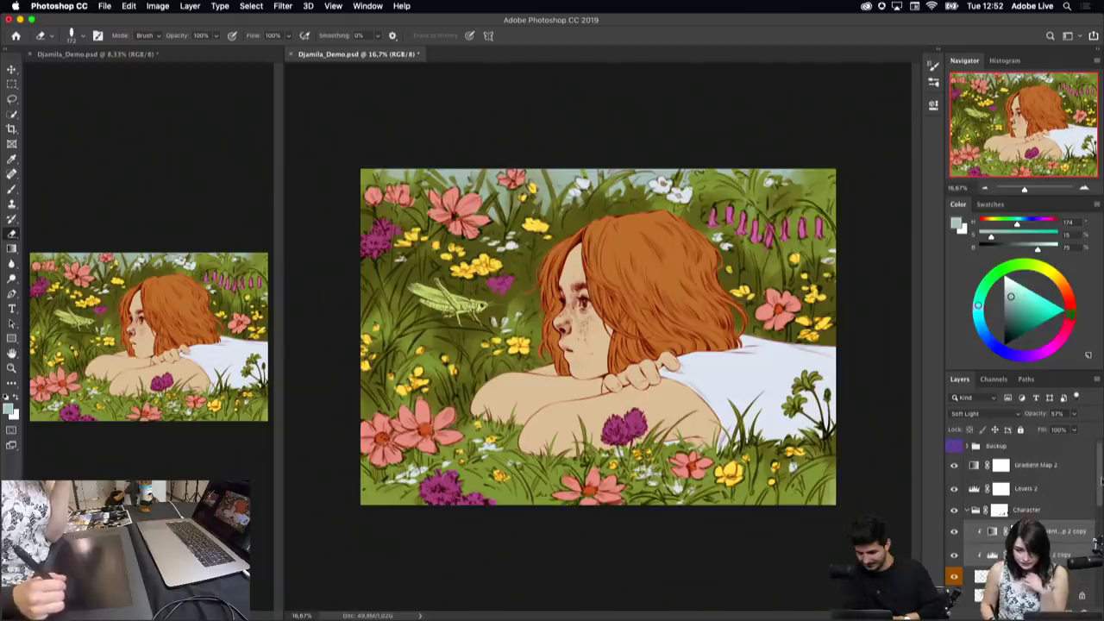
click(1044, 465)
click(1043, 488)
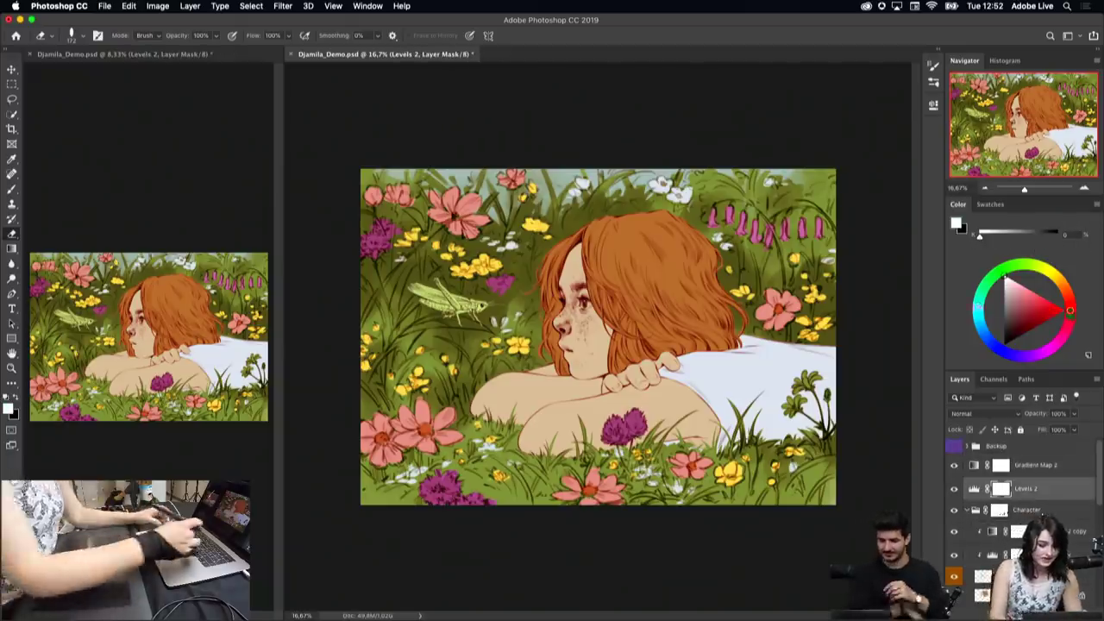
Step: Remove the stray Levels 2 duplicate and duplicate the Gradient Map 2 and Levels 2 pair
key(ctrl+j)
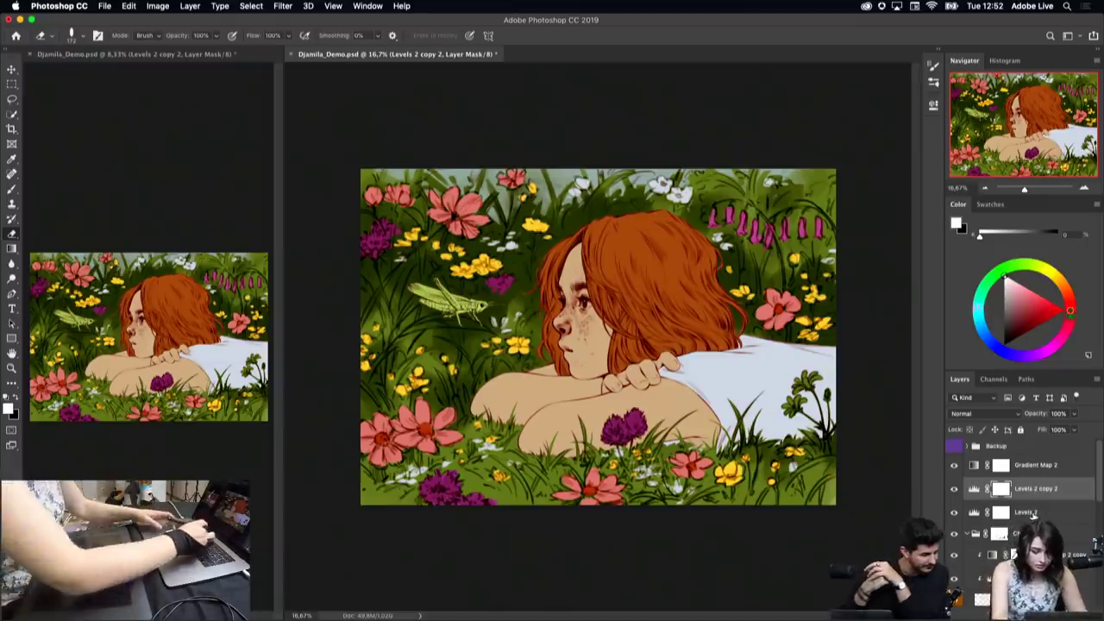
key(BackSpace)
click(1035, 472)
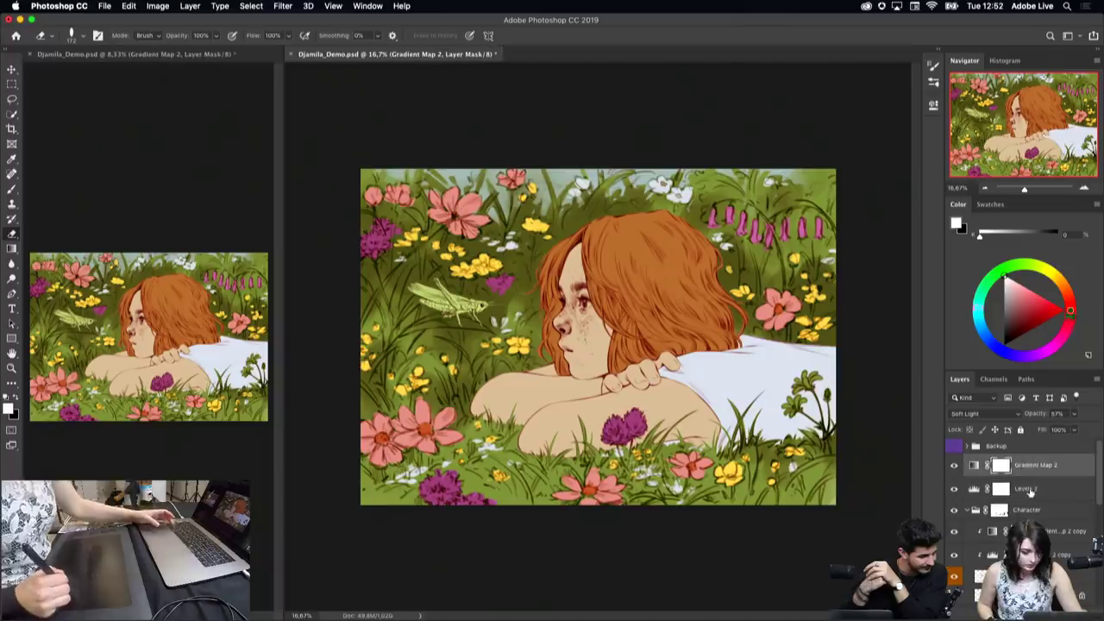
click(1033, 489)
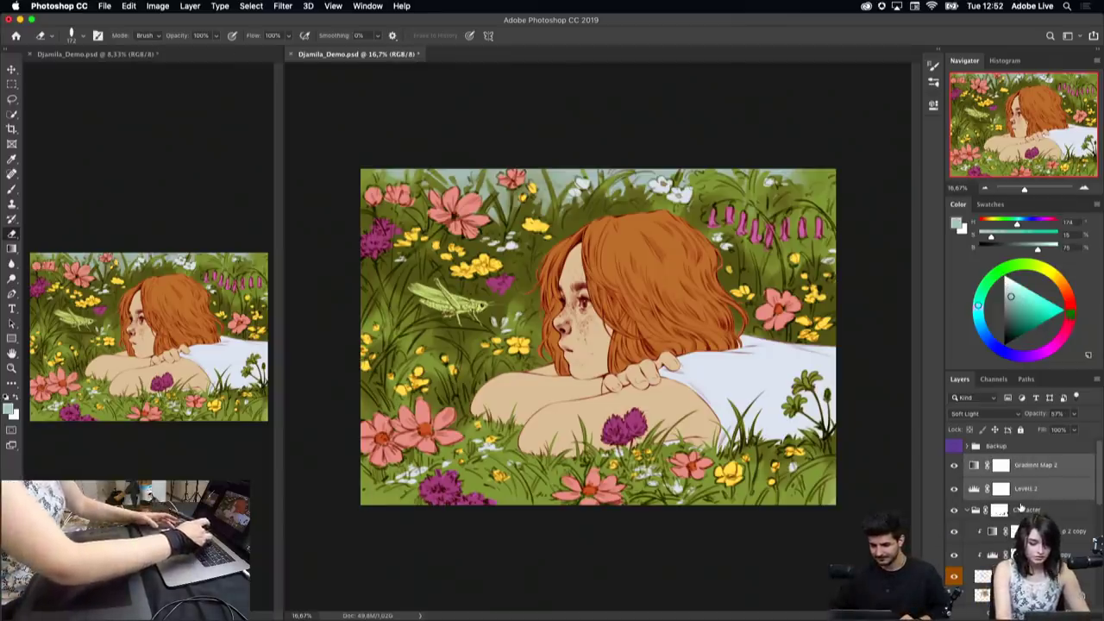
key(ctrl+j)
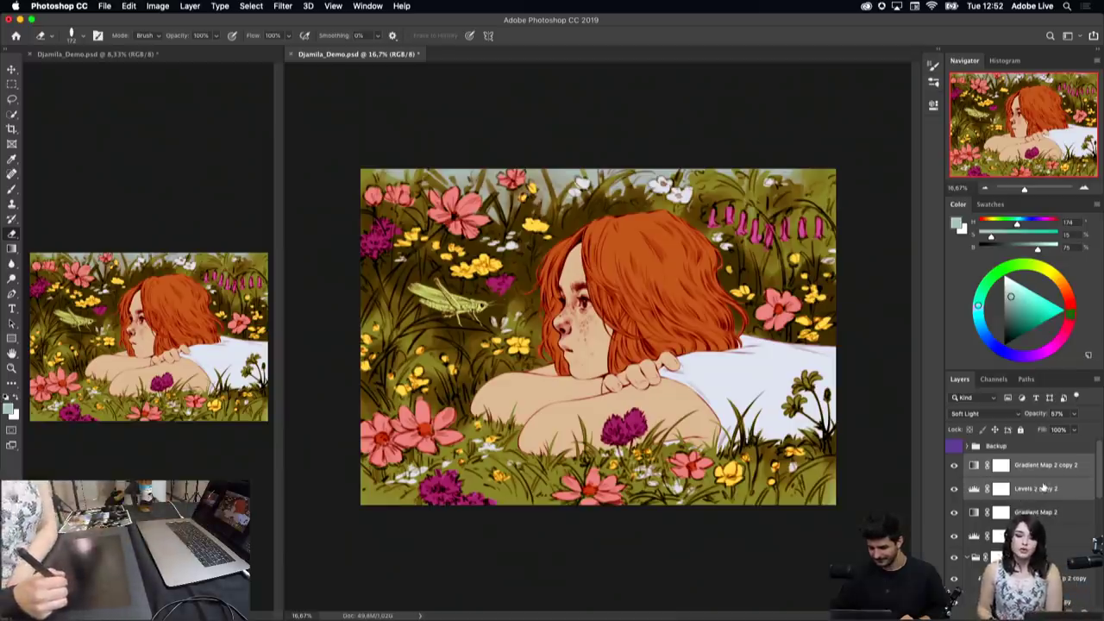
shift+click(1042, 488)
Step: Move the new copies above Lines in the Character group and clip them to Lines
scroll(1026, 509, down, 1)
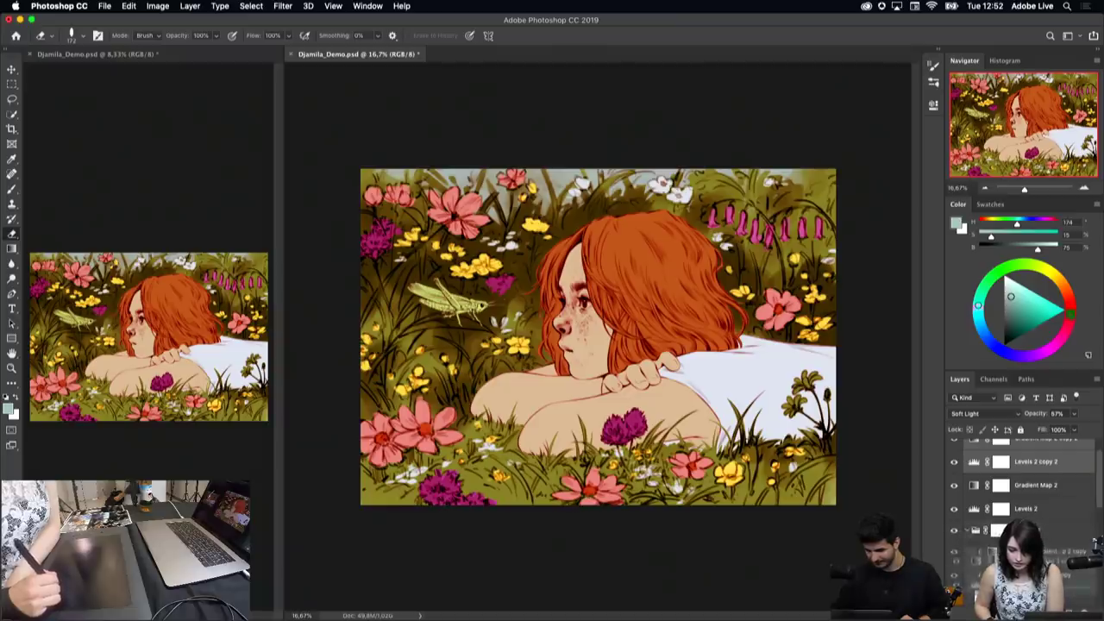
drag(1093, 543, 1054, 471)
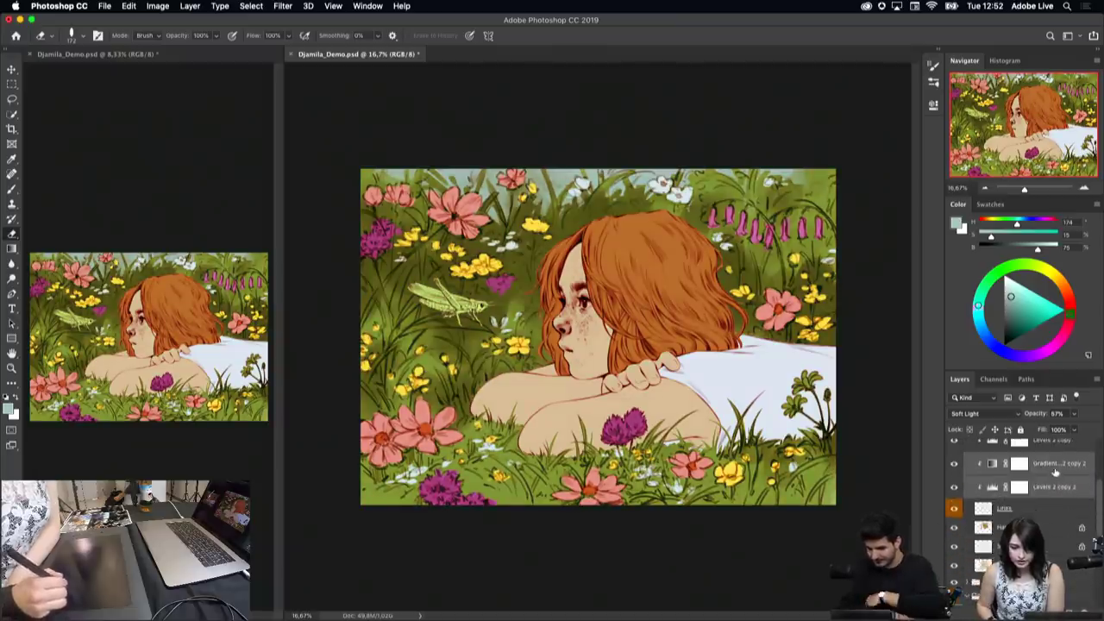
right_click(1054, 472)
key(Escape)
drag(1054, 472, 1051, 514)
right_click(1052, 483)
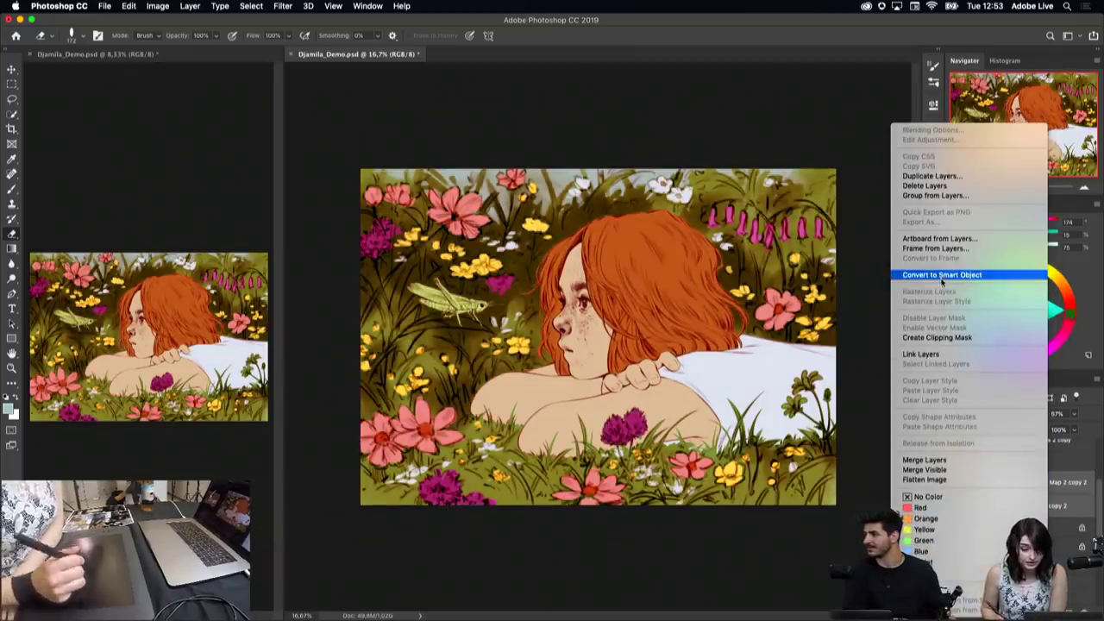
click(937, 337)
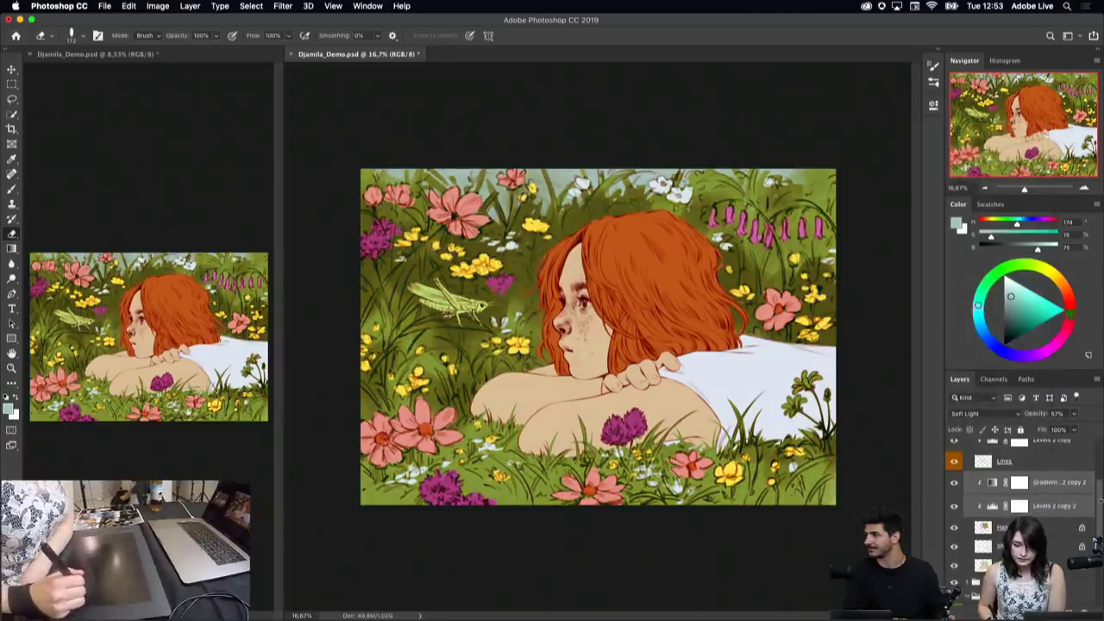
scroll(1035, 483, up, 5)
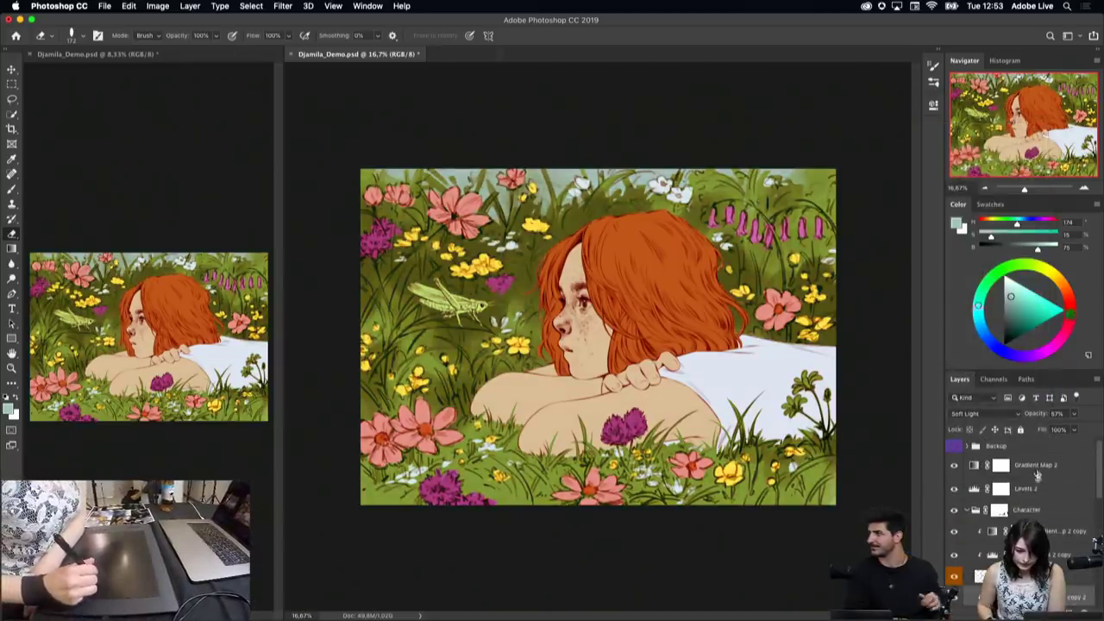
click(1037, 483)
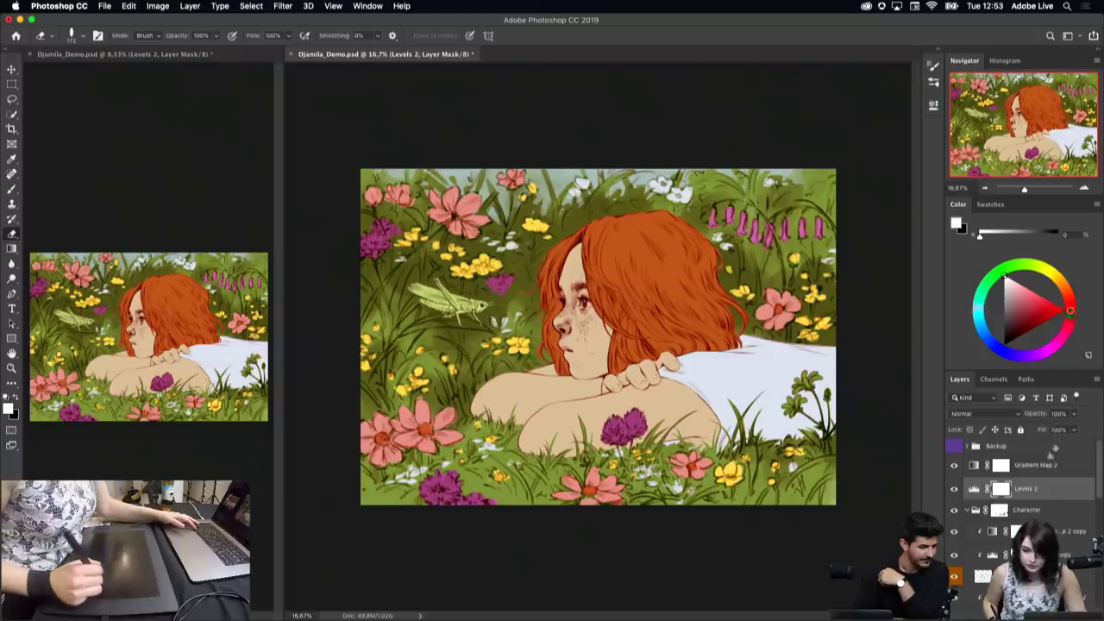
Step: Duplicate the Gradient Map 2 and Levels 2 pair again and clip it to Lines
click(1037, 467)
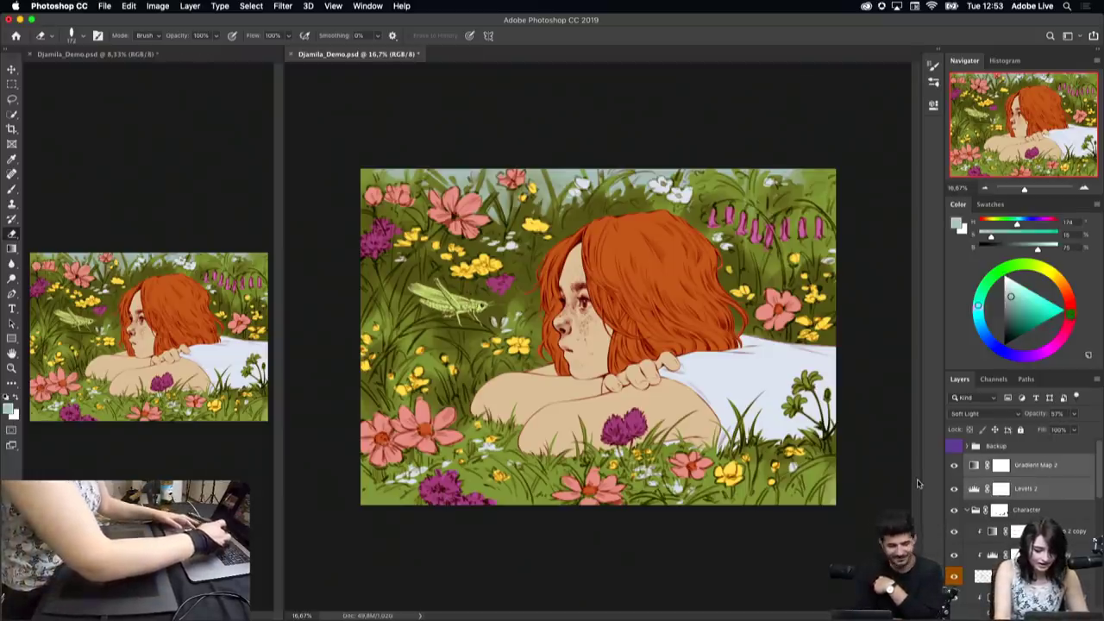
key(ctrl+j)
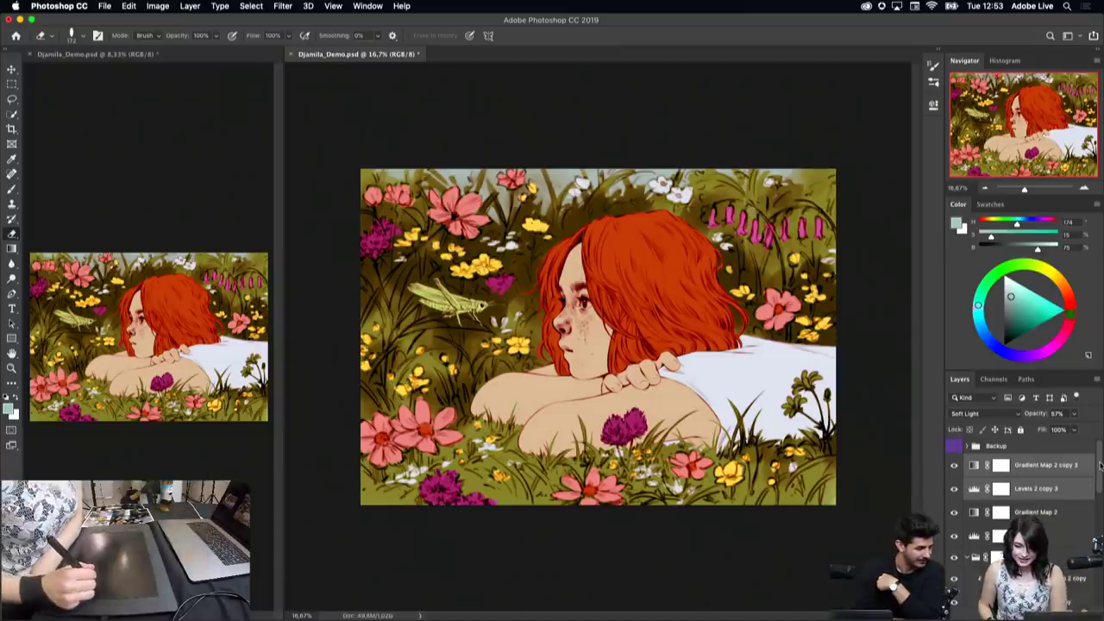
scroll(1035, 492, down, 2)
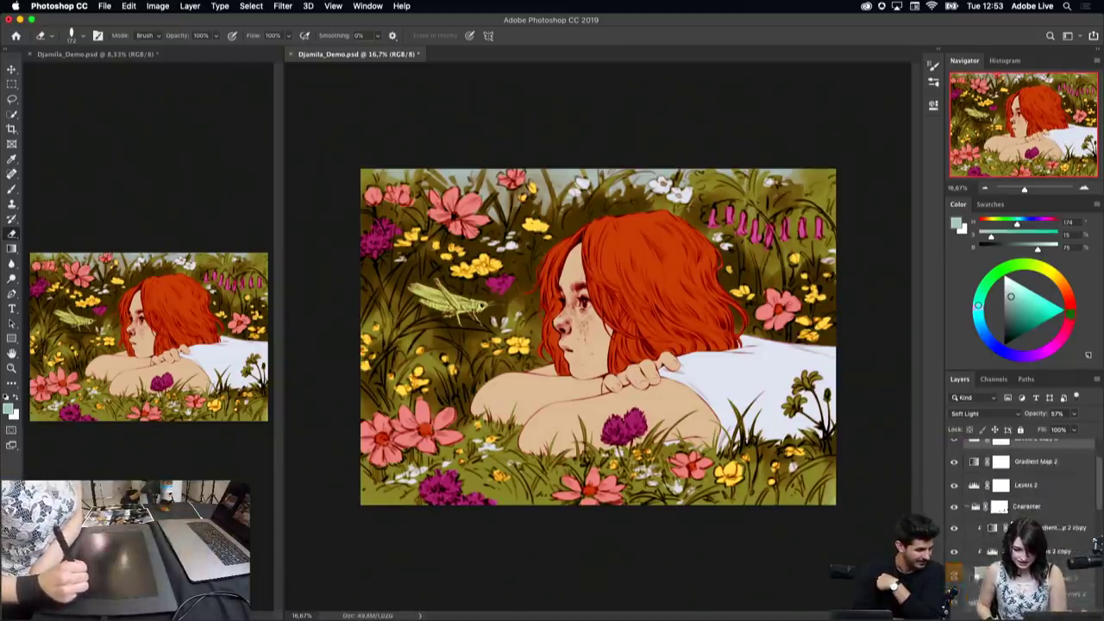
scroll(1095, 543, down, 2)
scroll(1096, 541, down, 2)
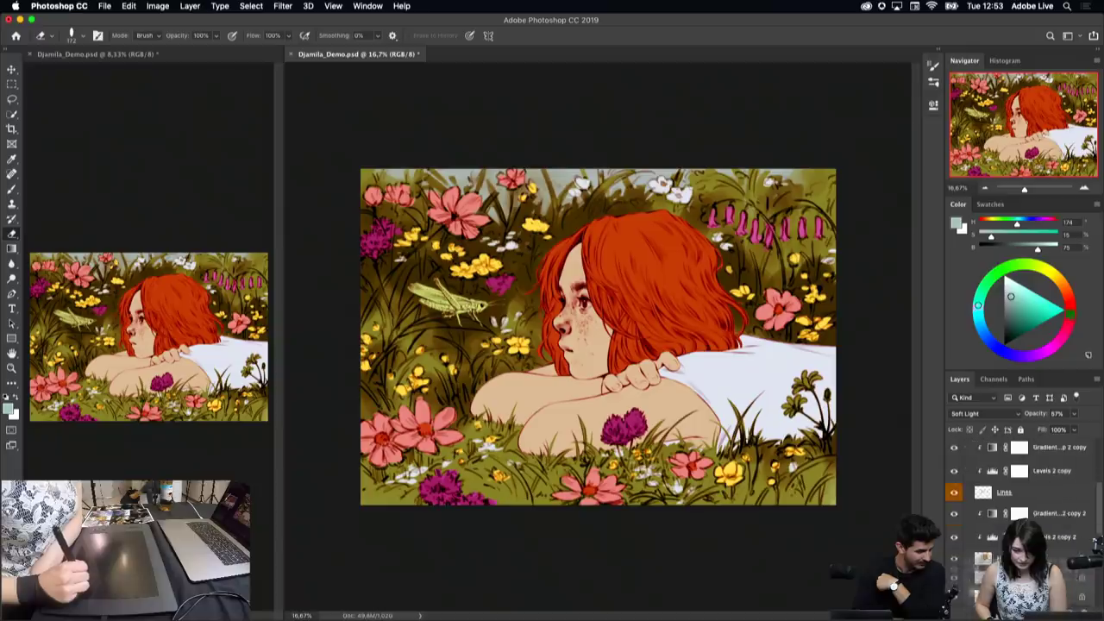
right_click(1046, 535)
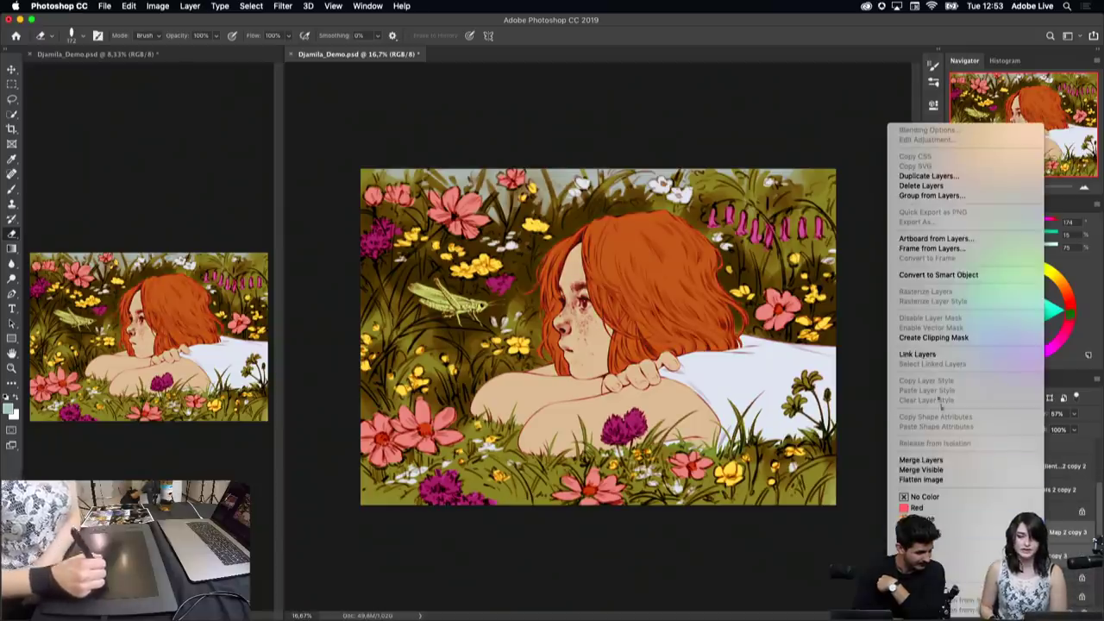
click(933, 337)
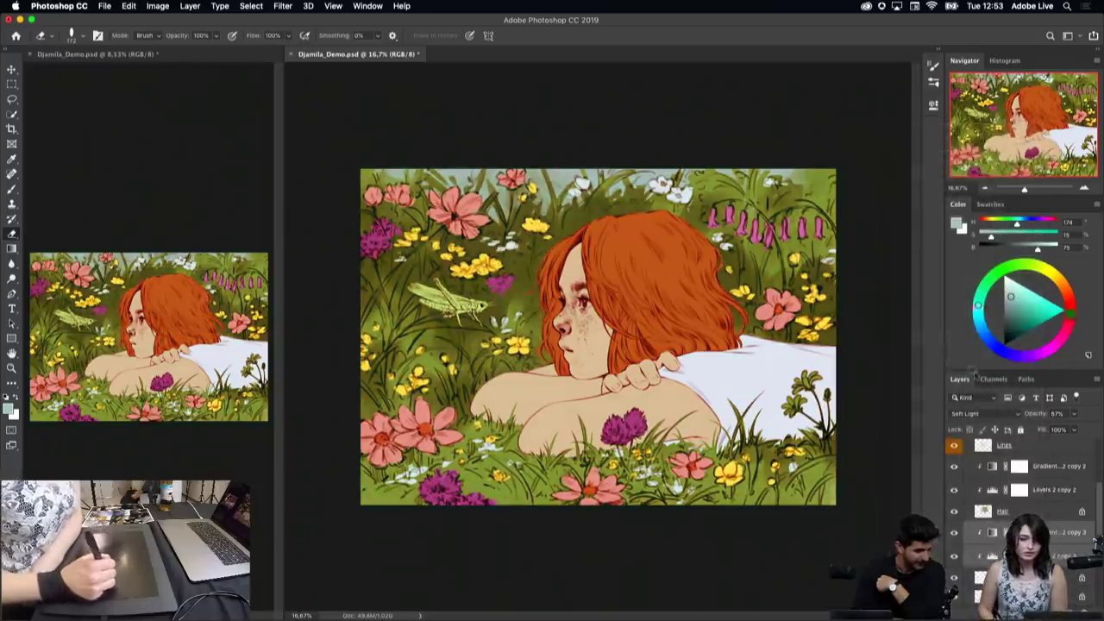
Step: Move the copy 4 adjustment pair above Skin and clip it to Skin
scroll(1060, 508, down, 2)
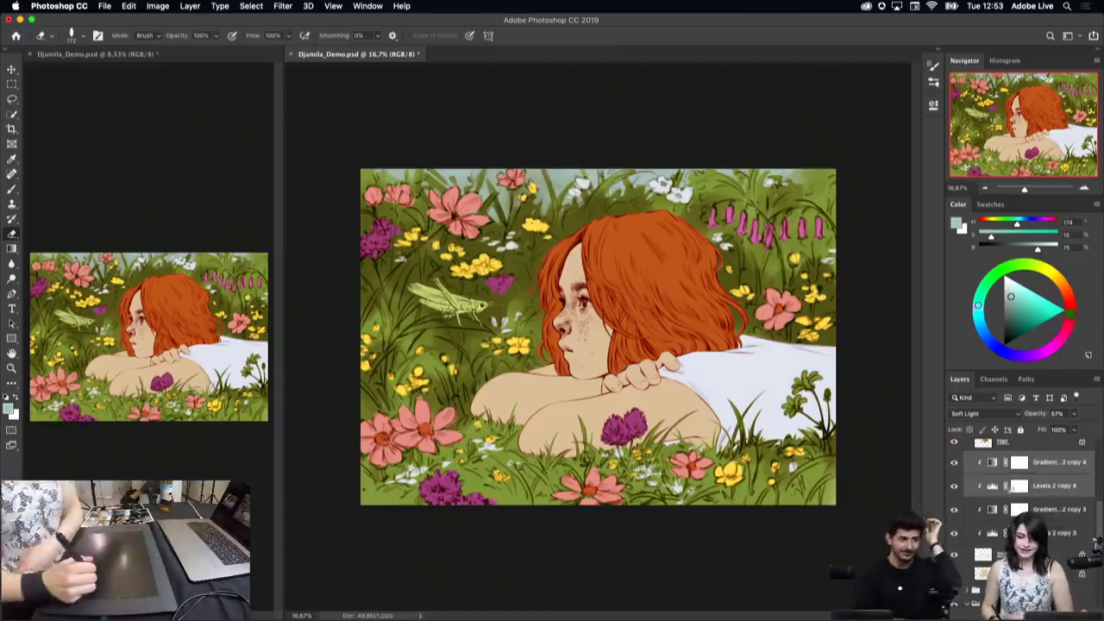
drag(1048, 487, 1049, 539)
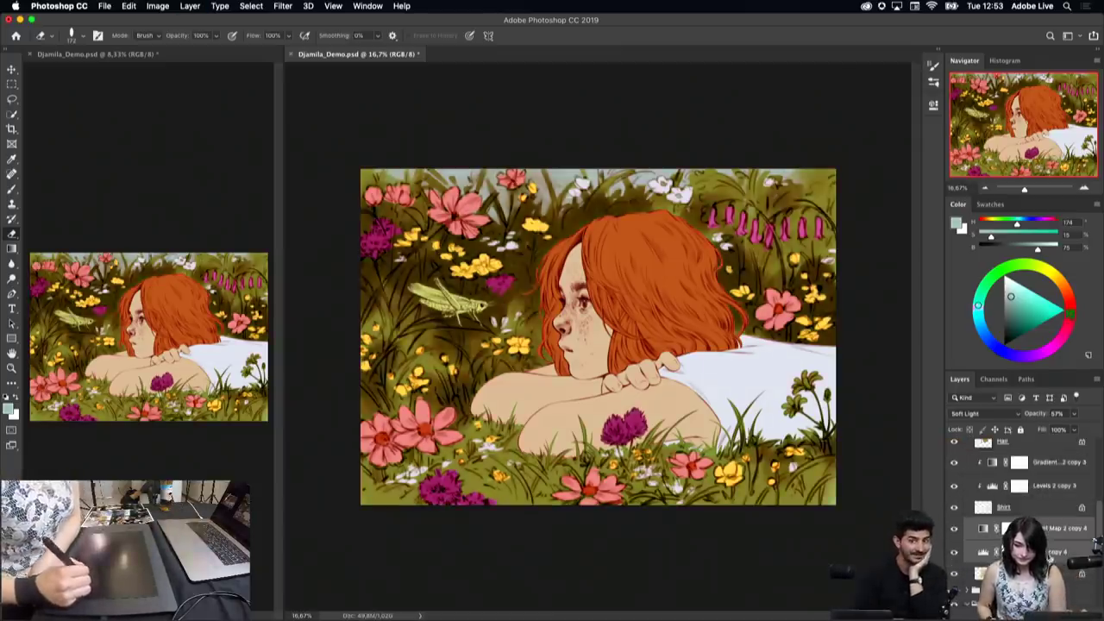
right_click(1049, 527)
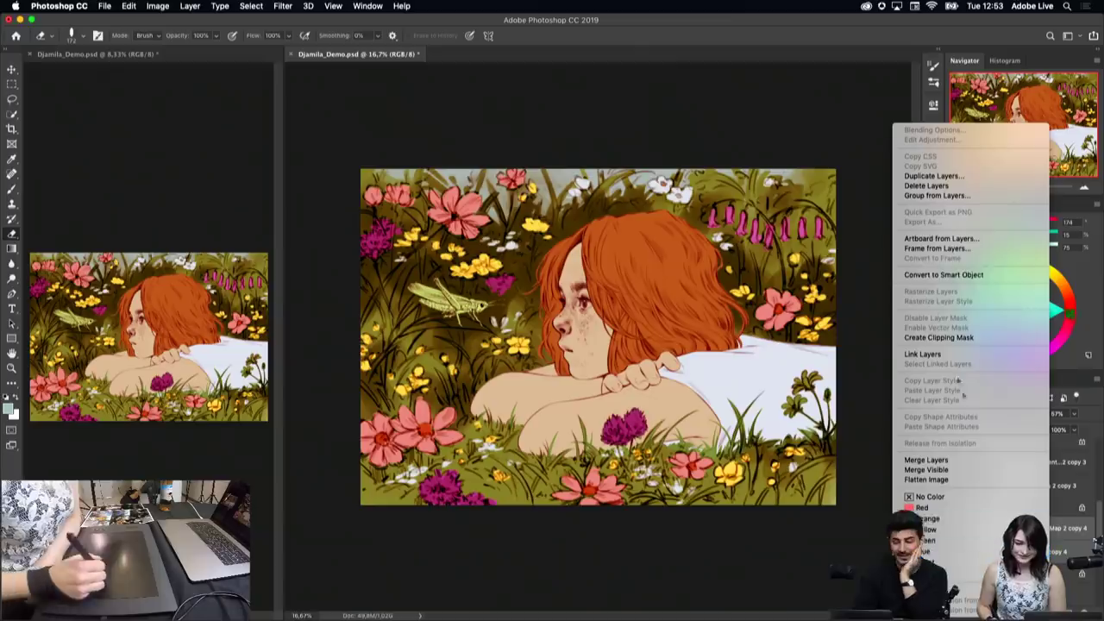
click(940, 338)
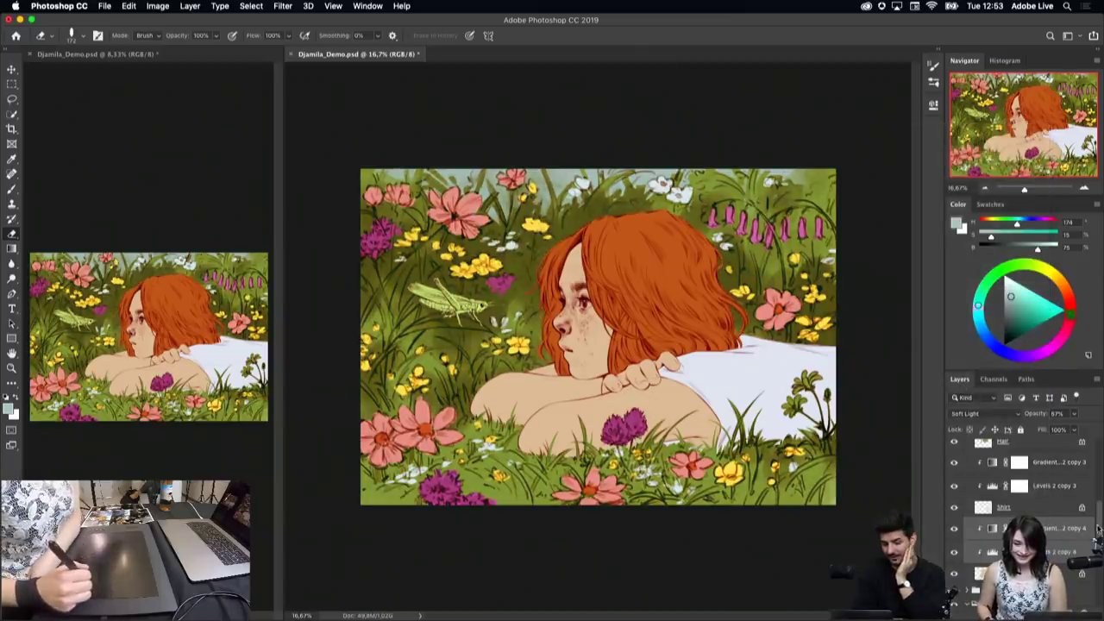
scroll(1097, 528, down, 3)
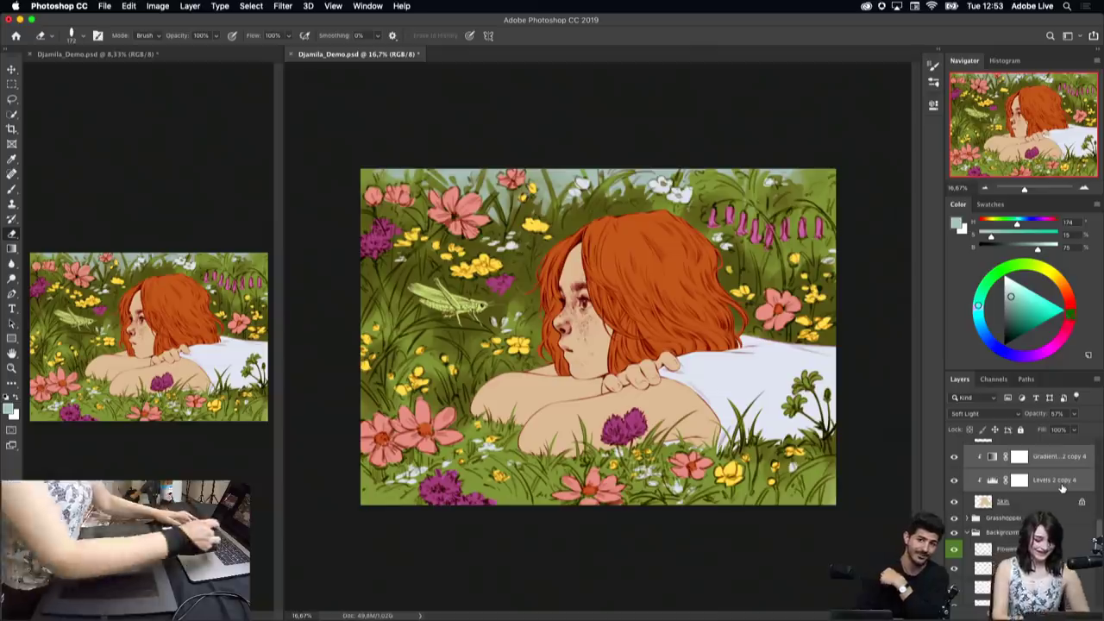
Step: Duplicate the adjustment pair and clip the copies to the Grasshopper layer
key(ctrl+j)
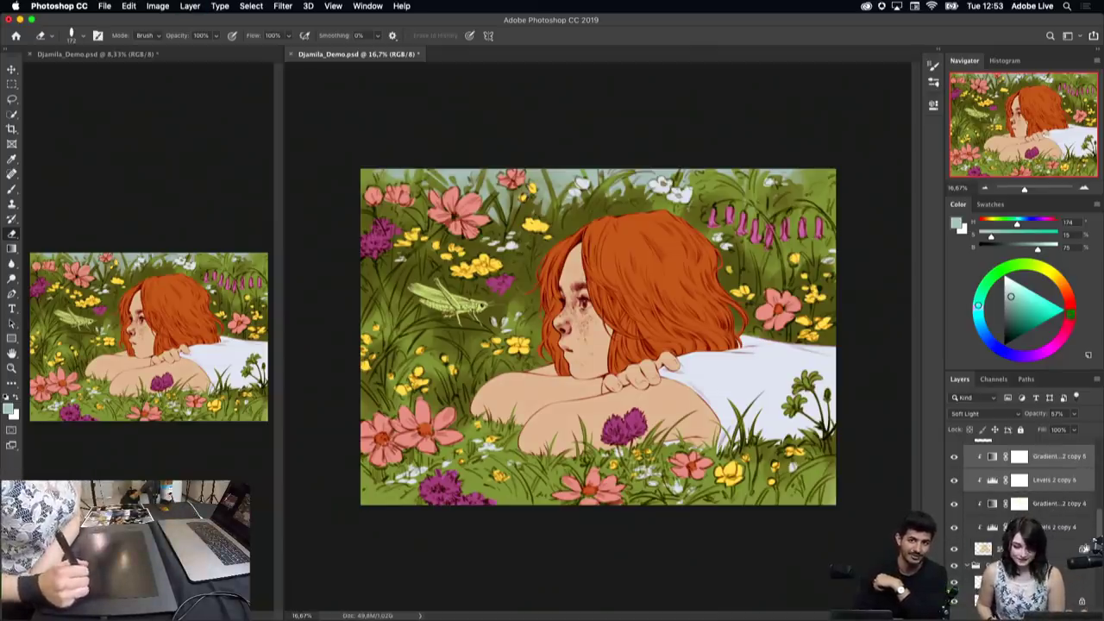
scroll(1097, 528, down, 2)
scroll(1097, 528, up, 2)
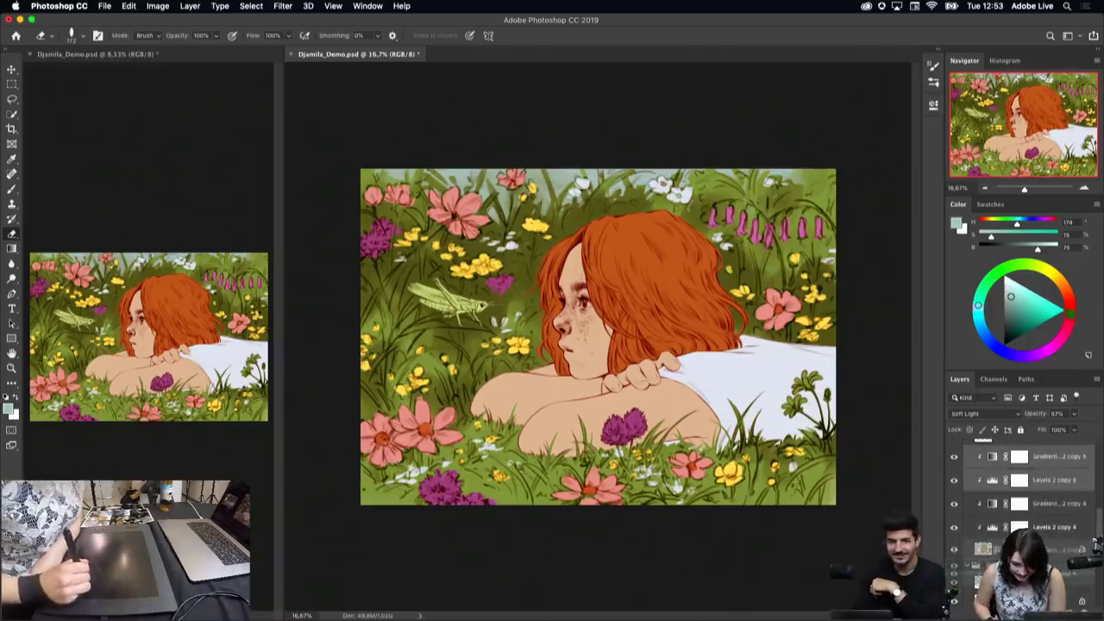
scroll(1095, 542, down, 3)
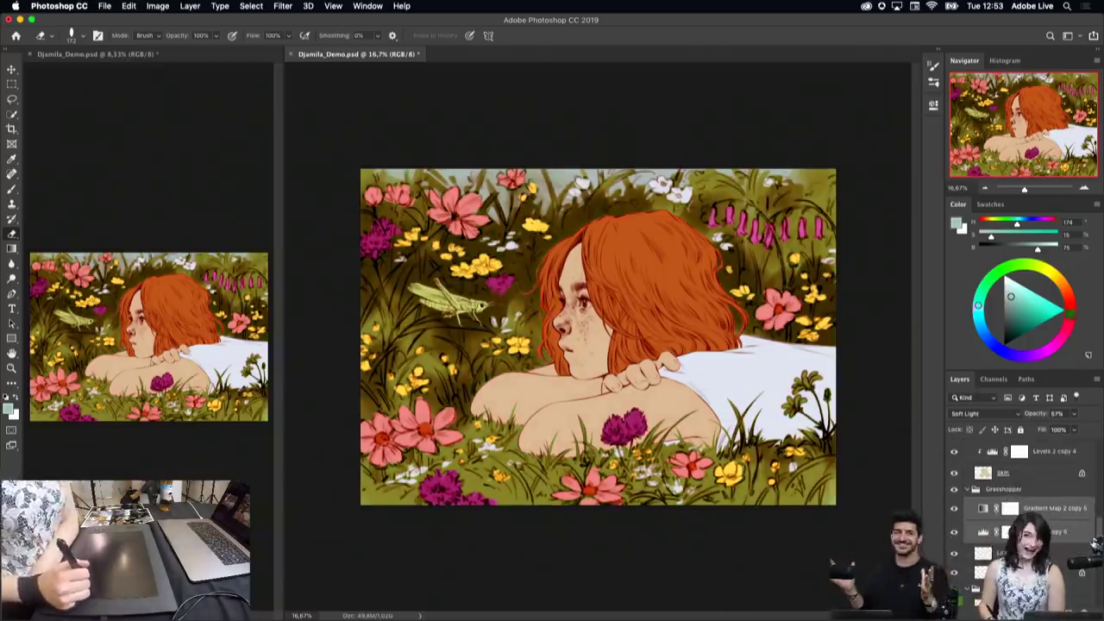
right_click(1049, 528)
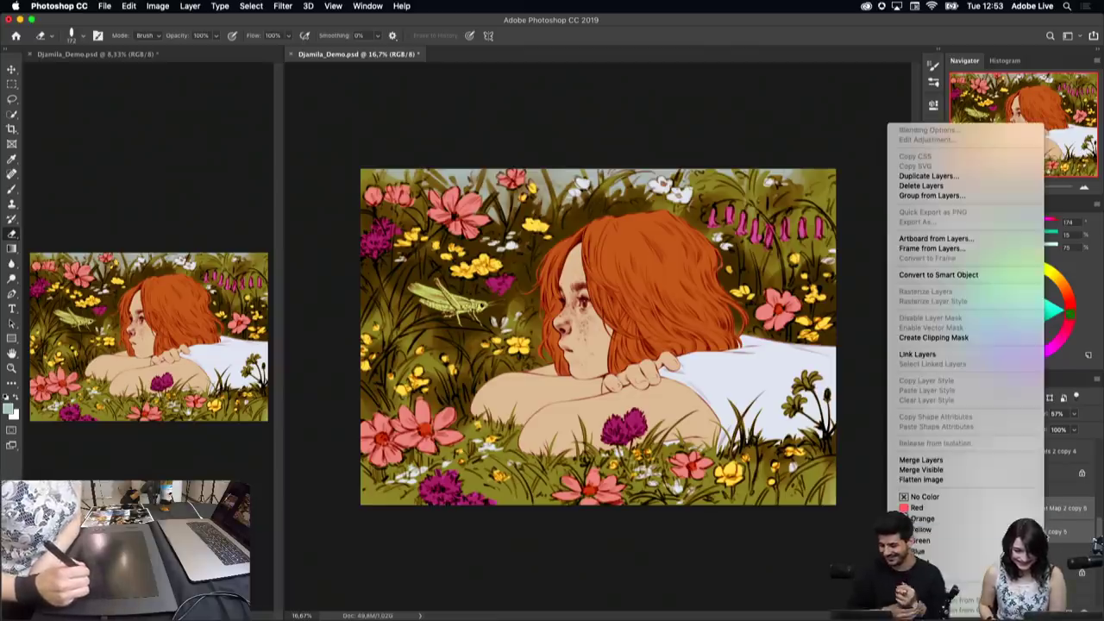
key(Escape)
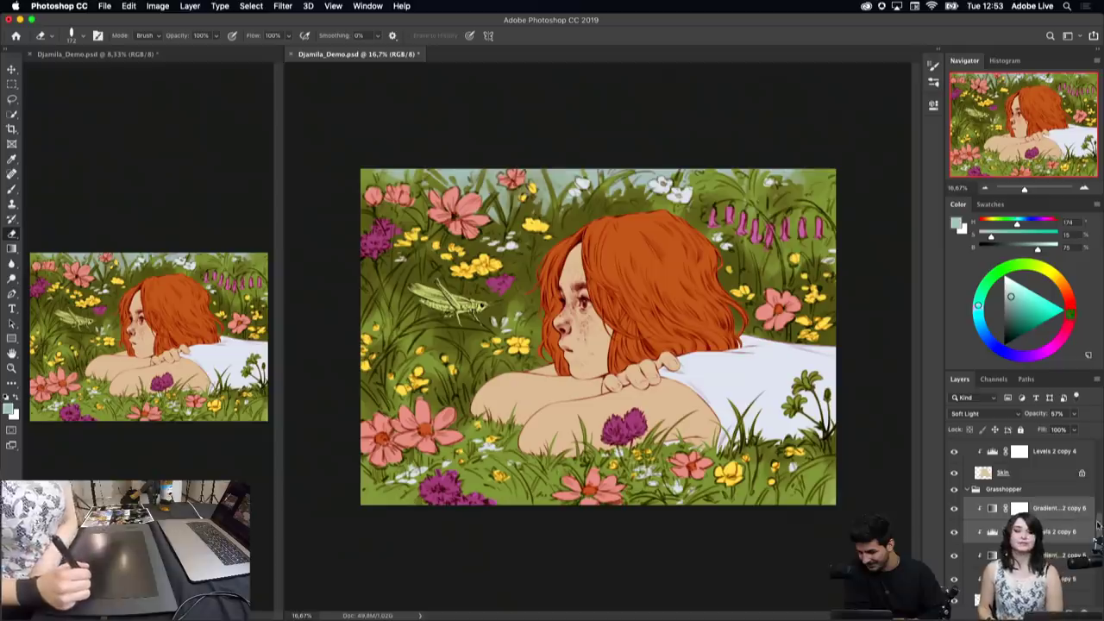
scroll(1088, 518, down, 1)
scroll(1083, 512, down, 2)
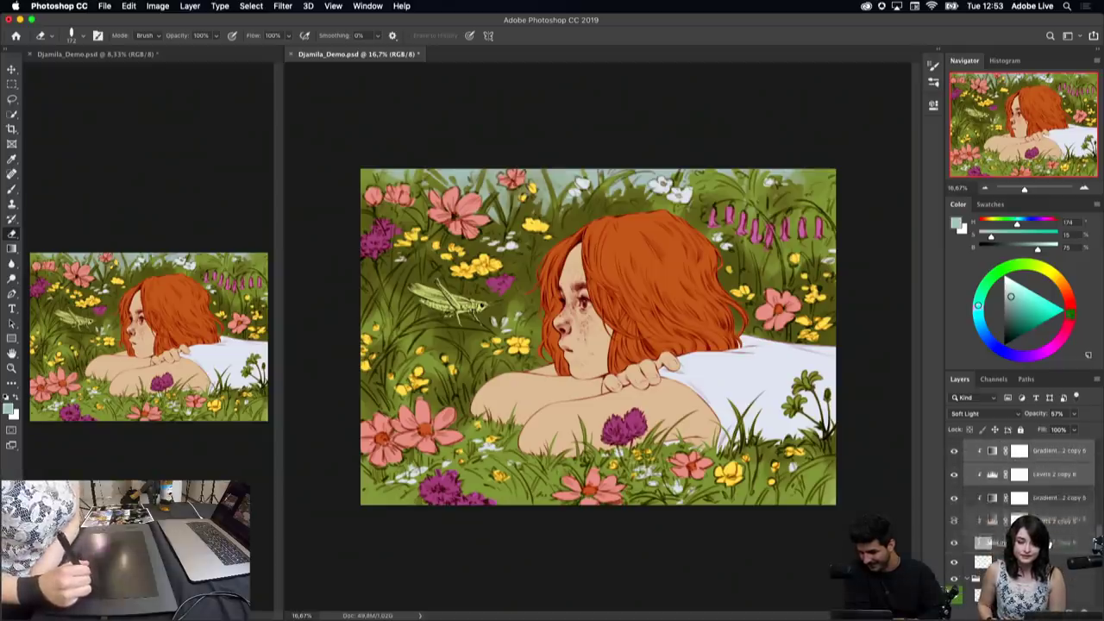
right_click(1045, 480)
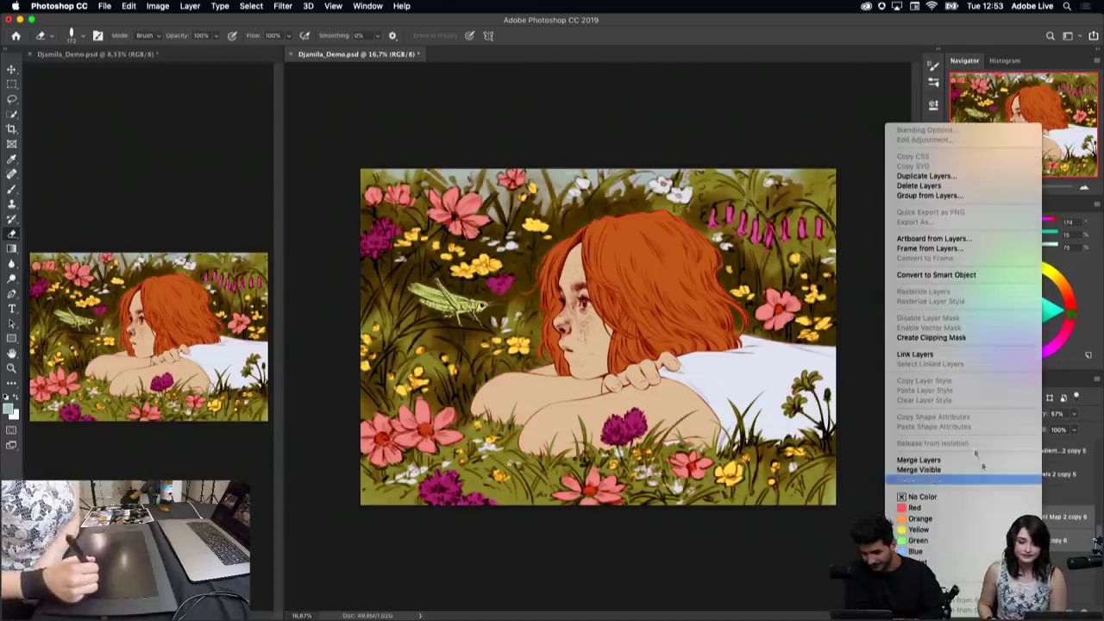
click(936, 337)
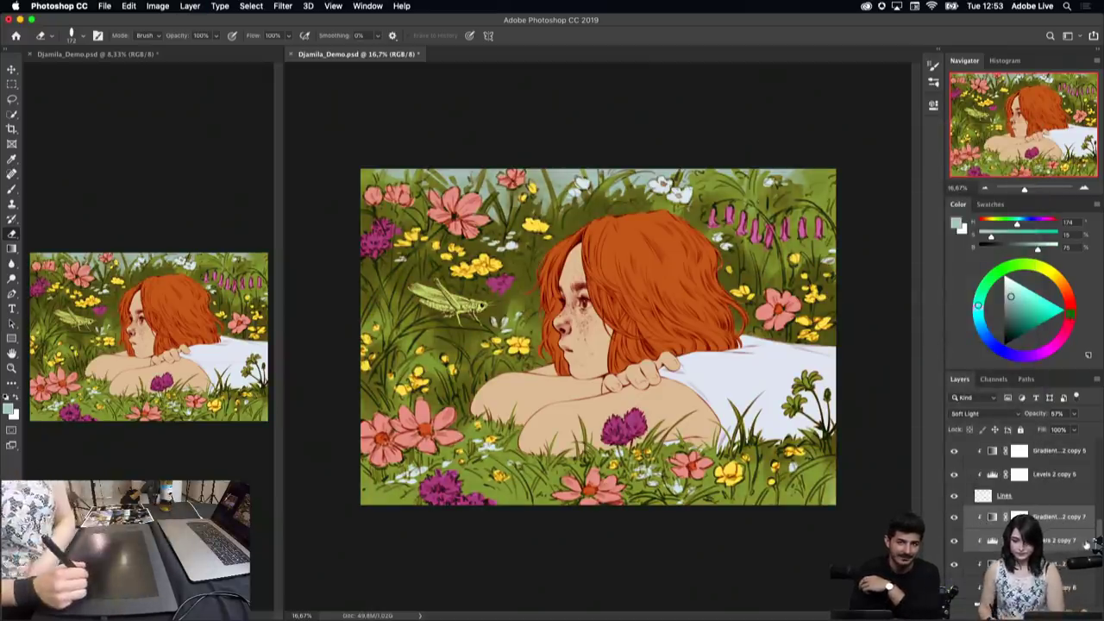
scroll(1097, 528, down, 3)
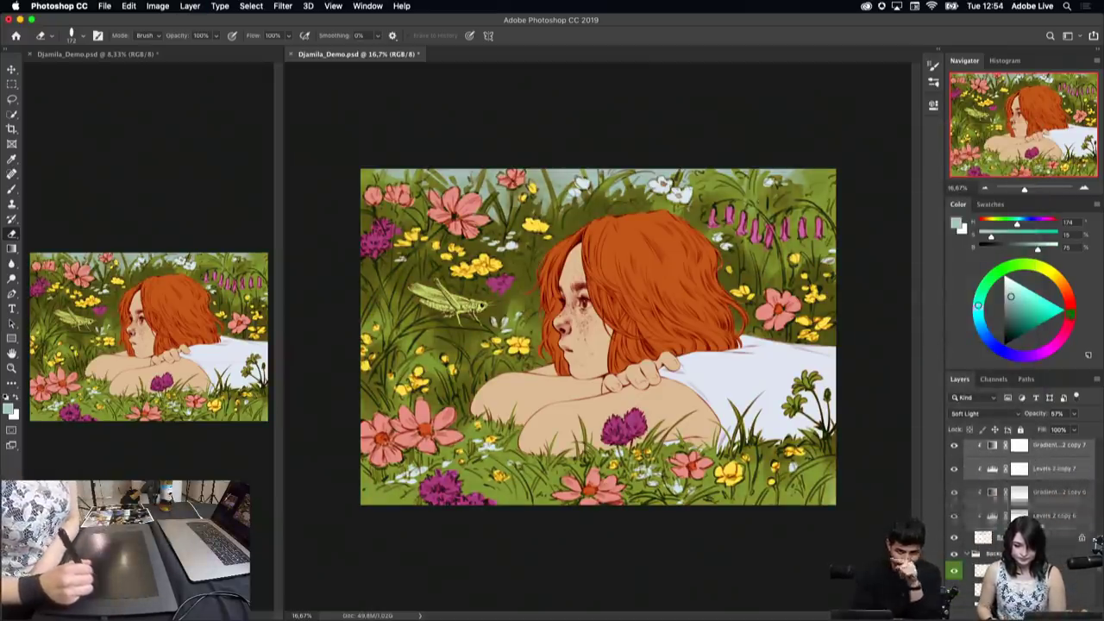
Step: Place the copy 6 adjustments above Base and select them together with Base
key(ctrl+z)
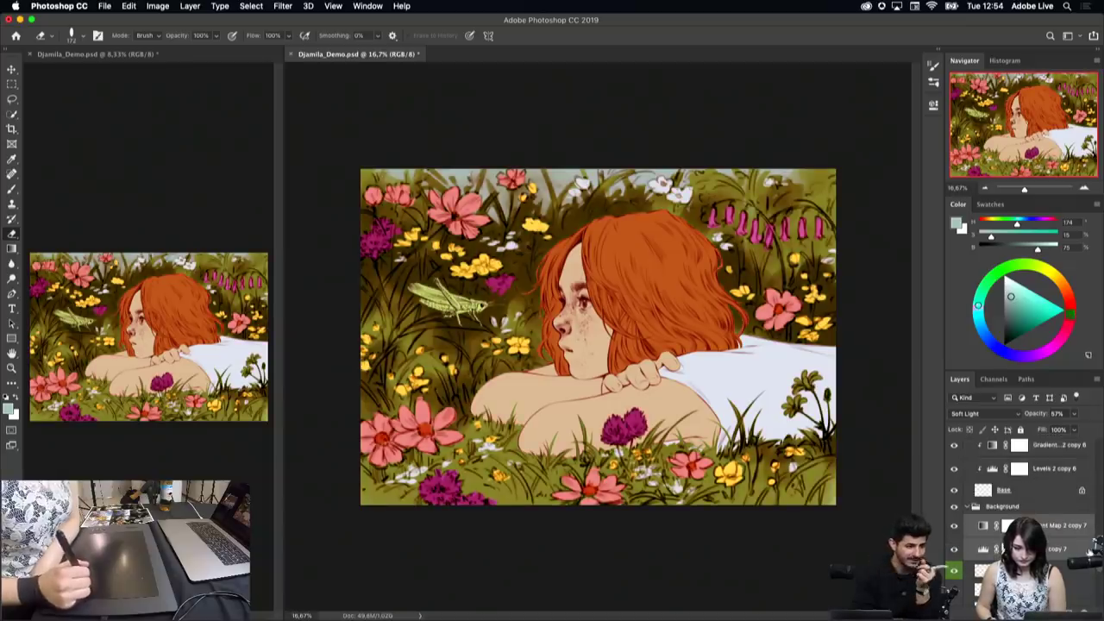
scroll(1096, 545, down, 1)
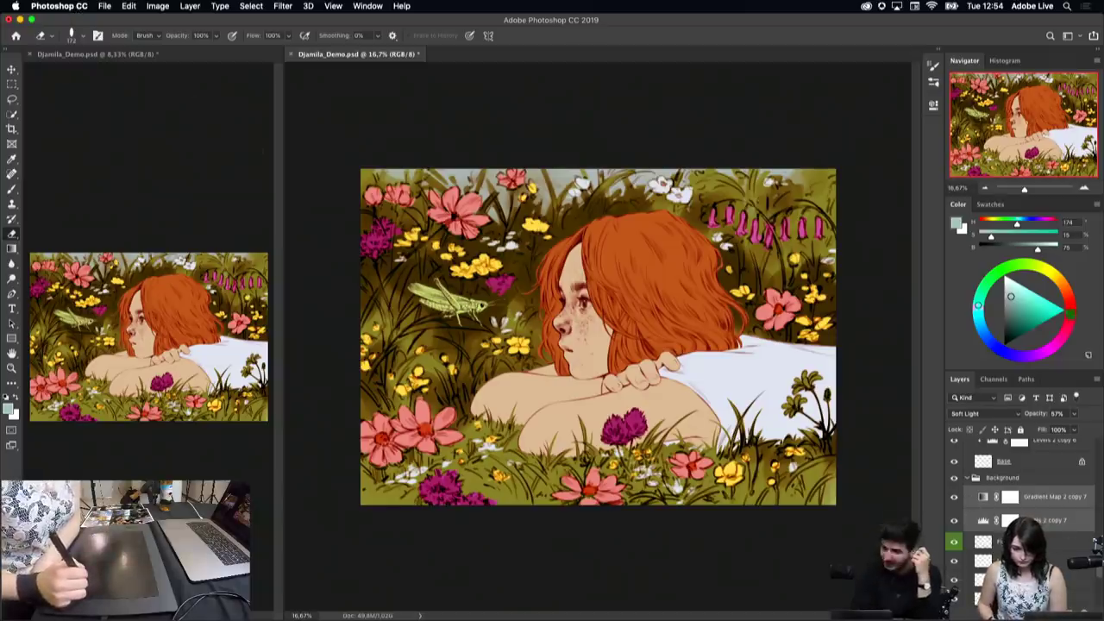
scroll(1096, 543, up, 1)
click(1019, 502)
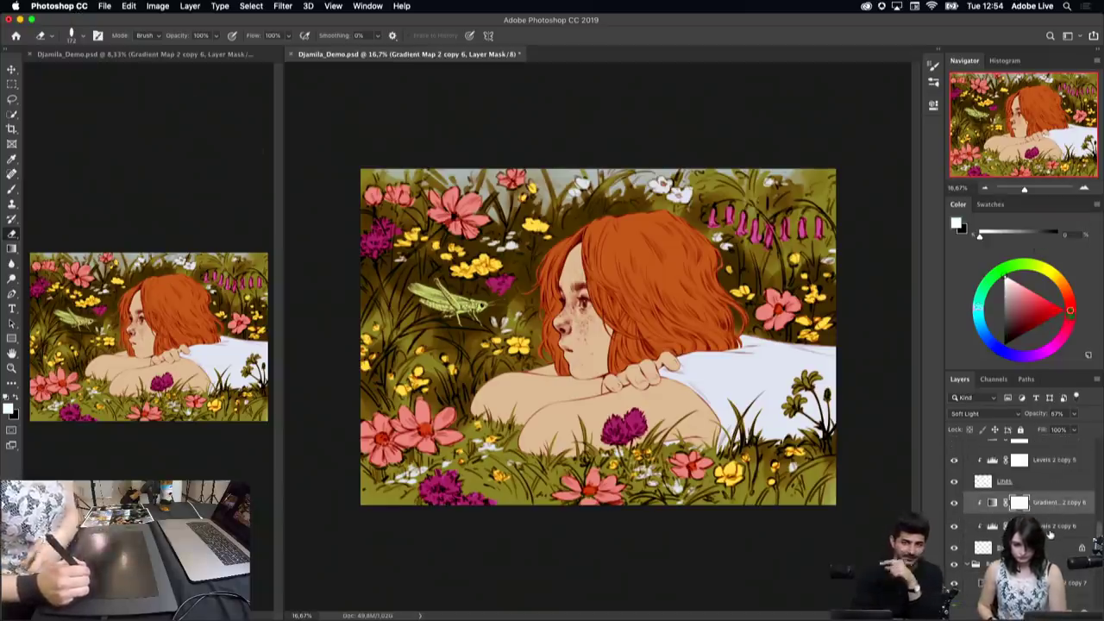
right_click(1047, 526)
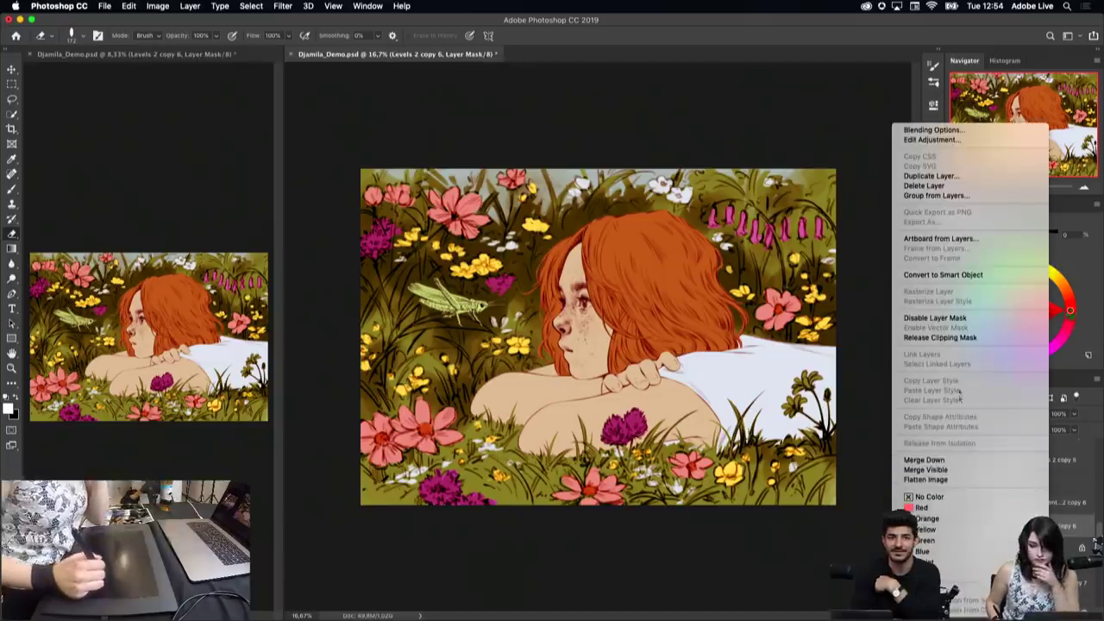
click(1077, 527)
click(1082, 547)
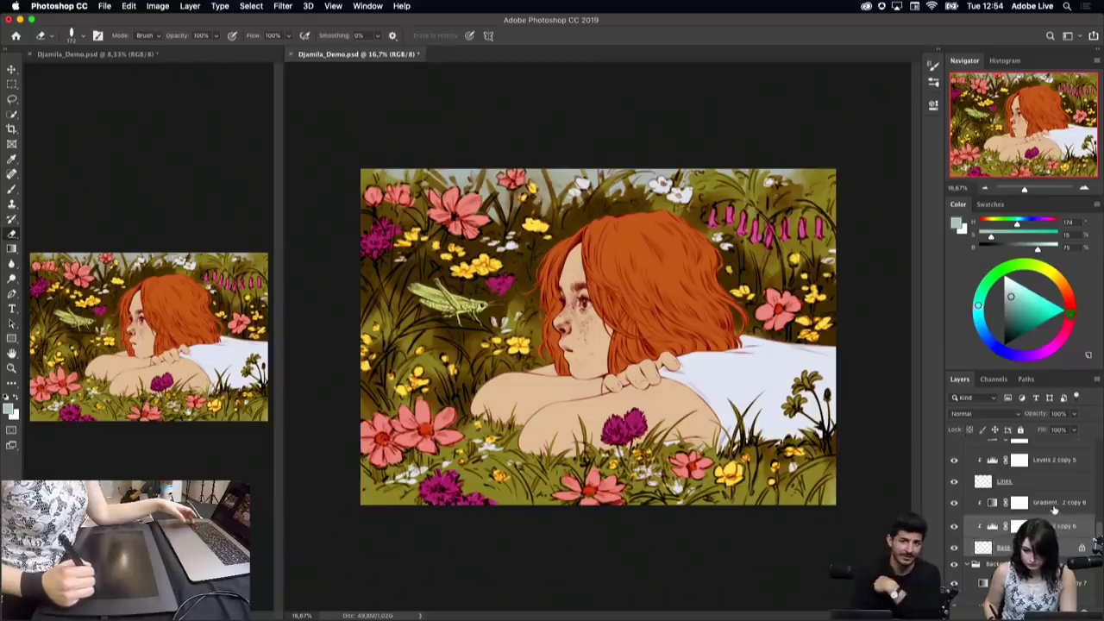
shift+click(1054, 502)
Step: Merge Base with its copy 6 adjustments and name the result Base
right_click(1053, 502)
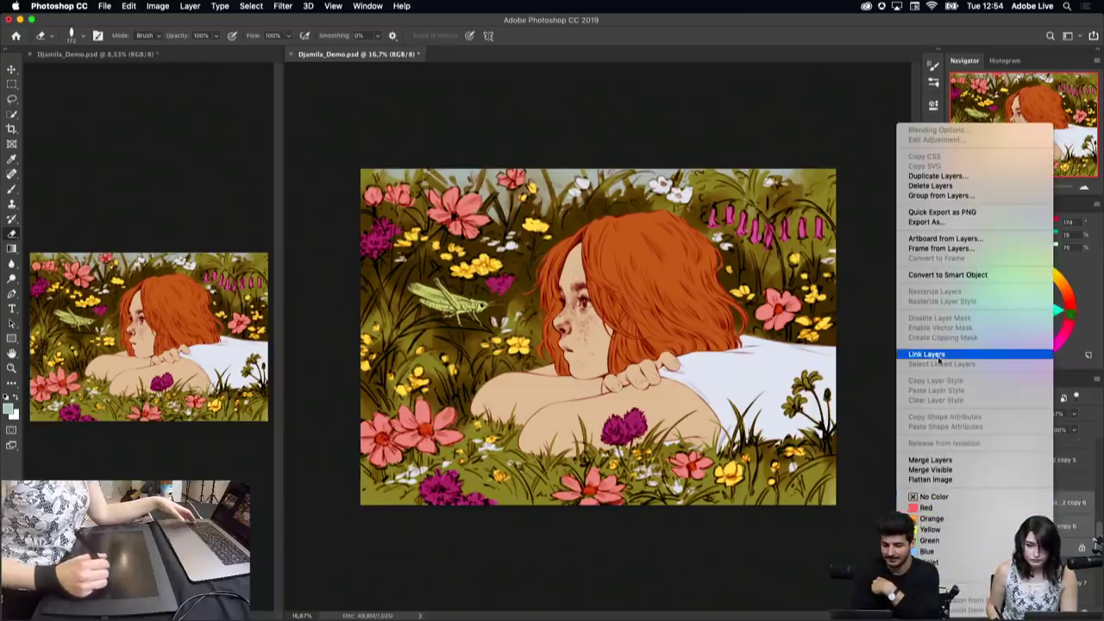
click(943, 461)
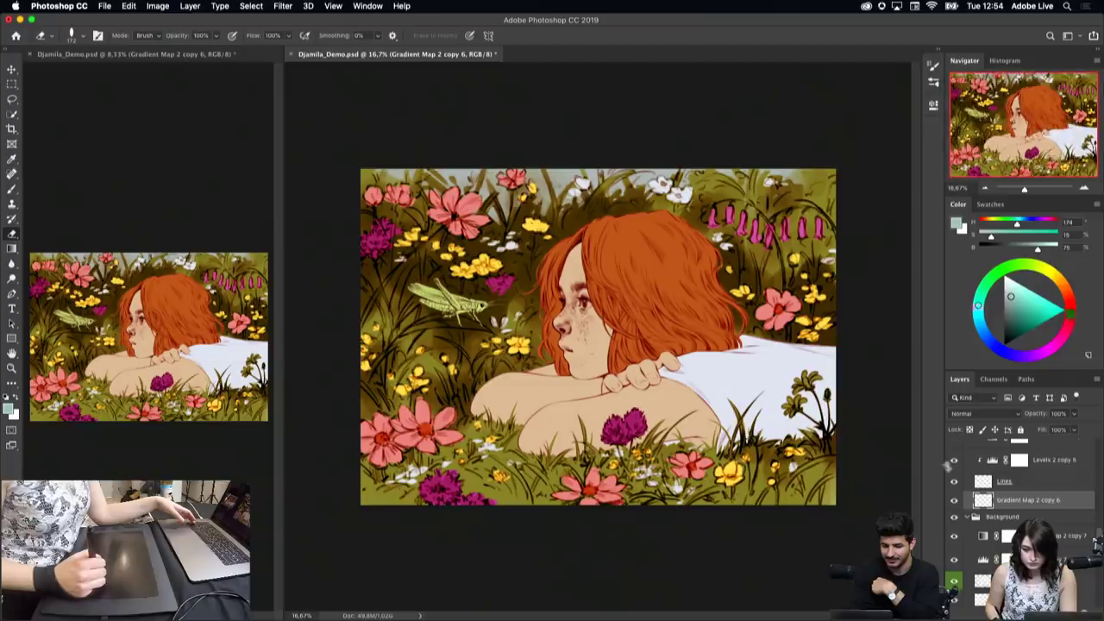
text(Base)
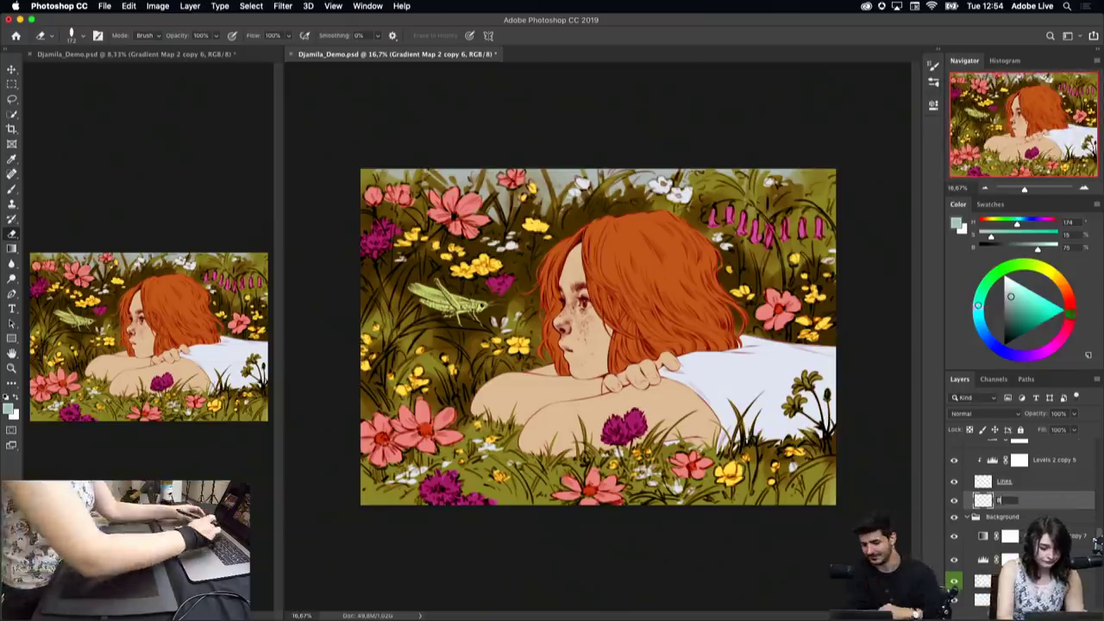
key(Return)
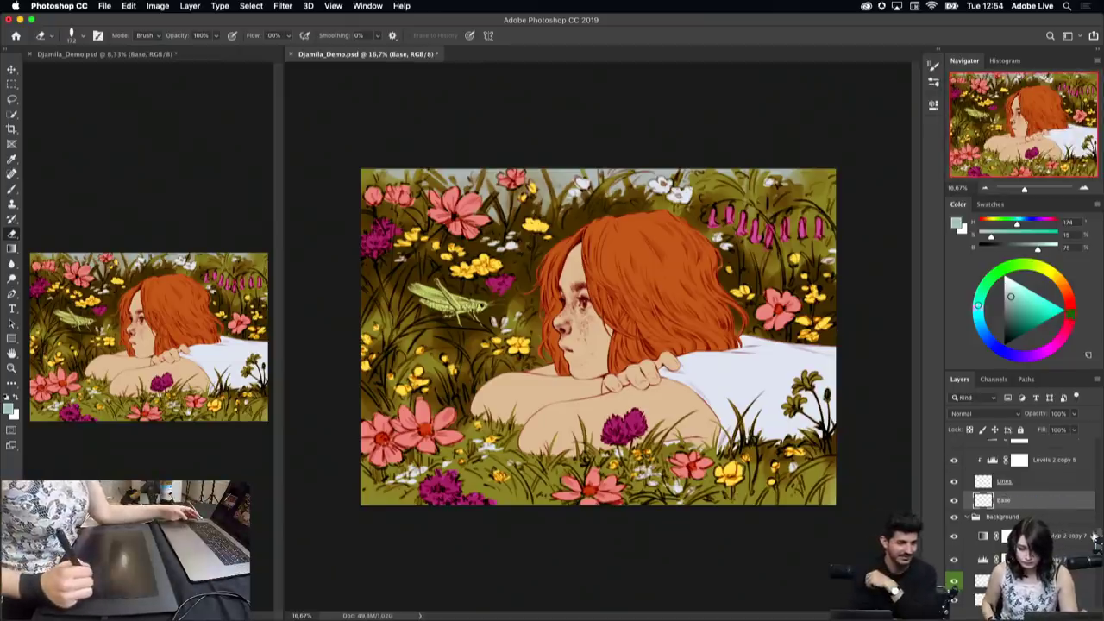
Step: Merge the grasshopper line art with its adjustments and rename it Lines
drag(1097, 538, 1099, 526)
click(1059, 539)
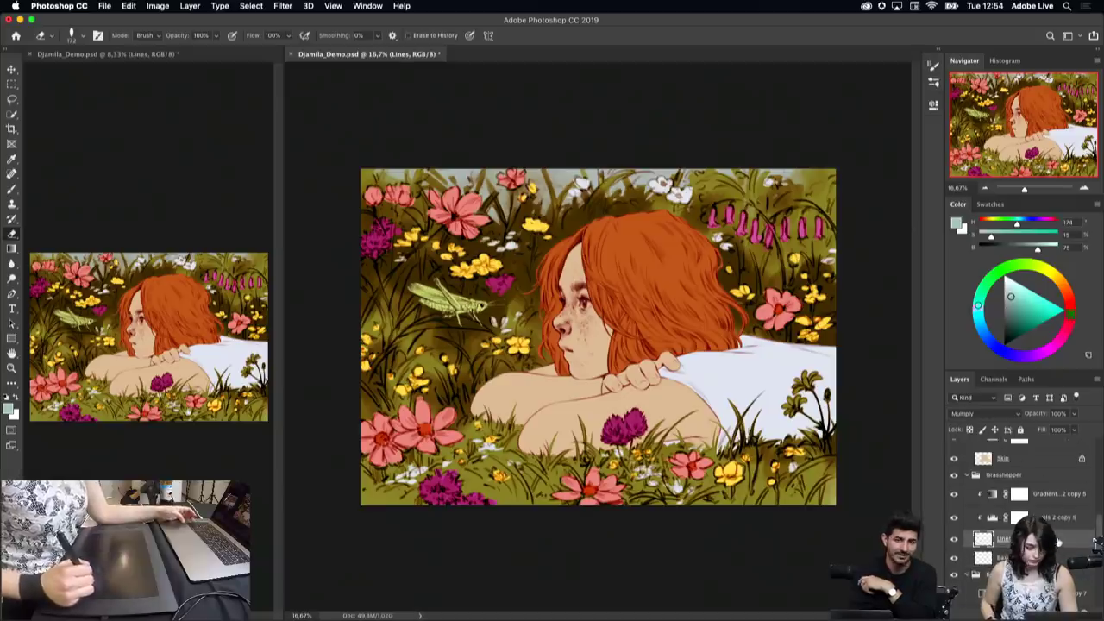
shift+click(1064, 520)
shift+click(1061, 493)
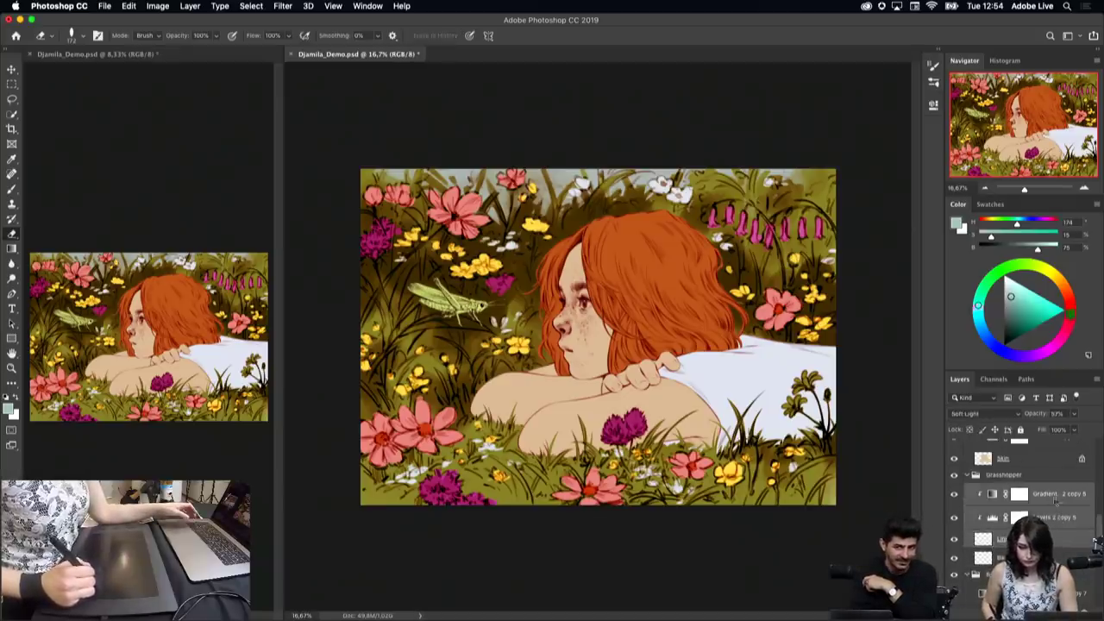
right_click(1057, 493)
click(933, 459)
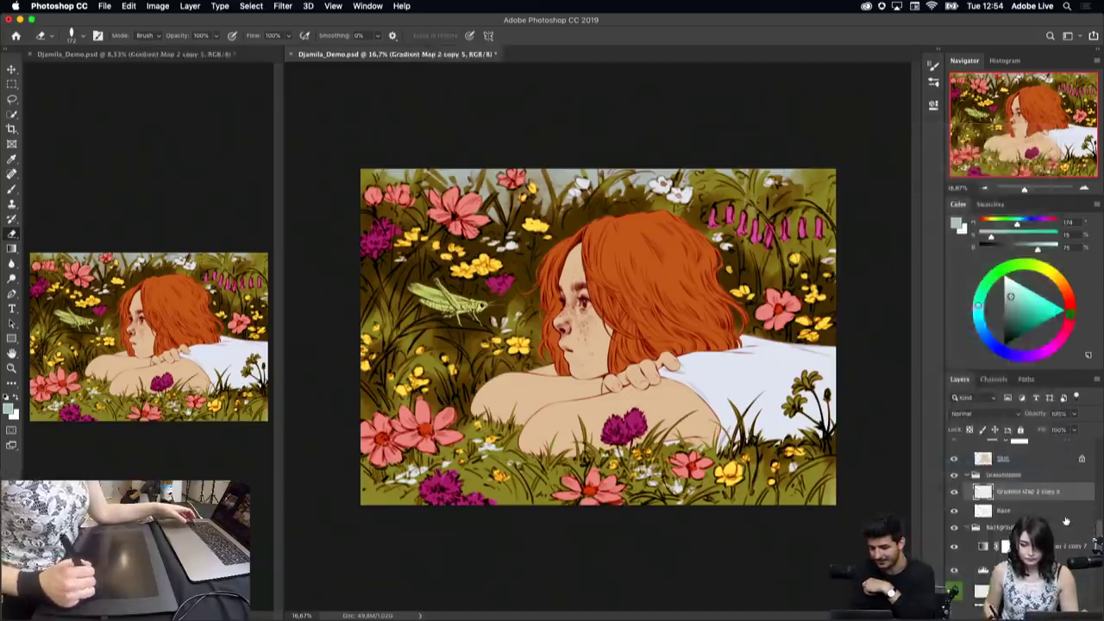
right_click(1025, 494)
click(1025, 496)
double_click(1001, 492)
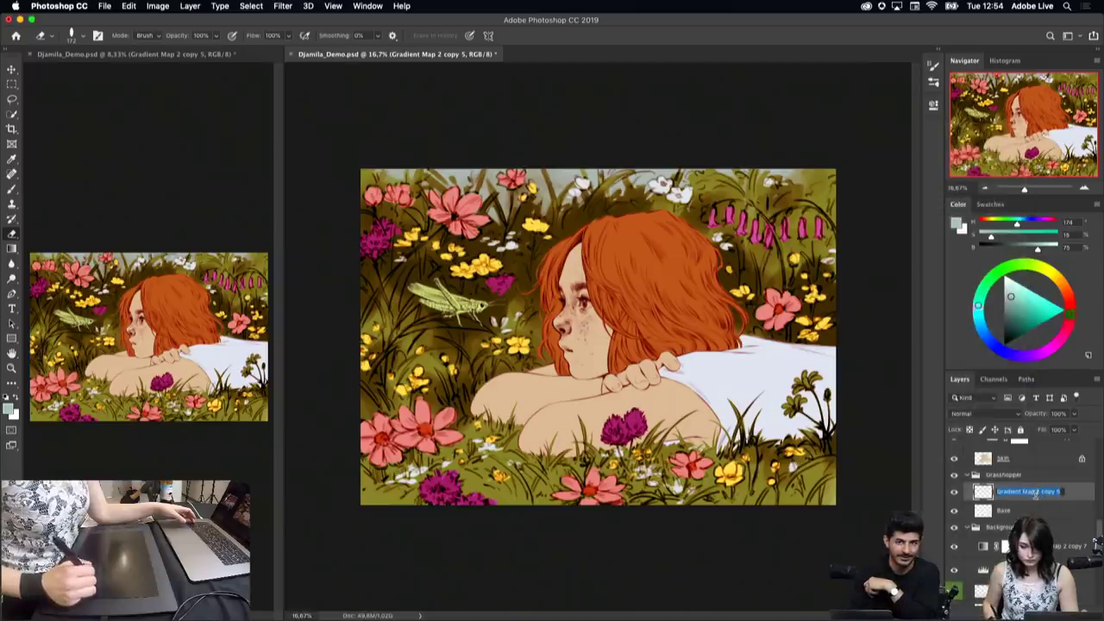
text(Lines)
key(Return)
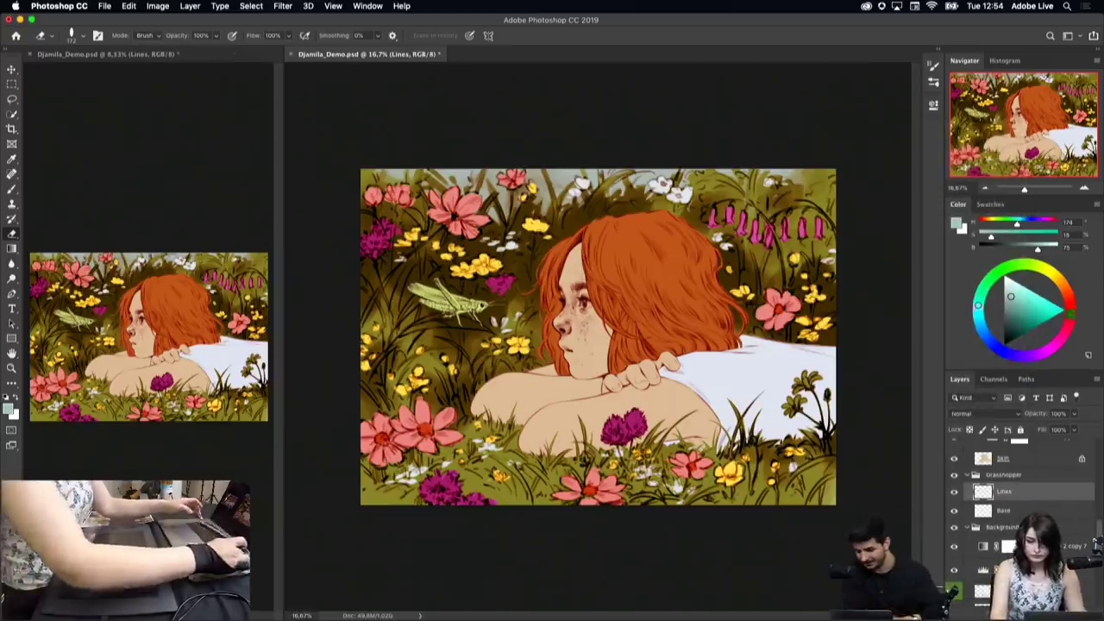
Step: Merge the Skin layer with its Gradient Map and Levels adjustments
drag(1095, 541, 1097, 524)
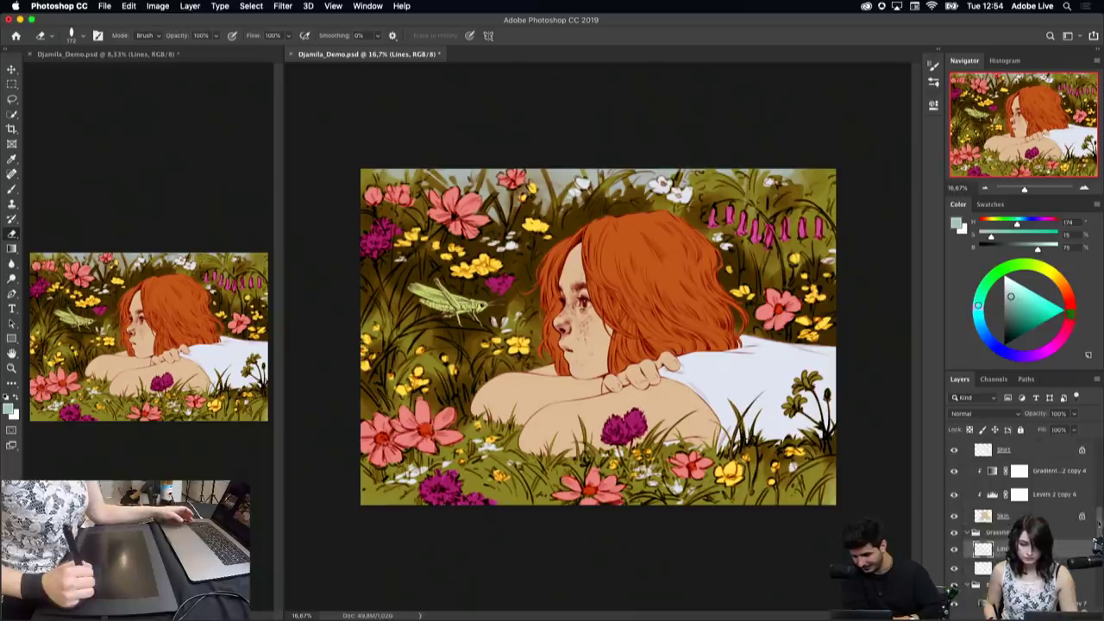
click(1032, 513)
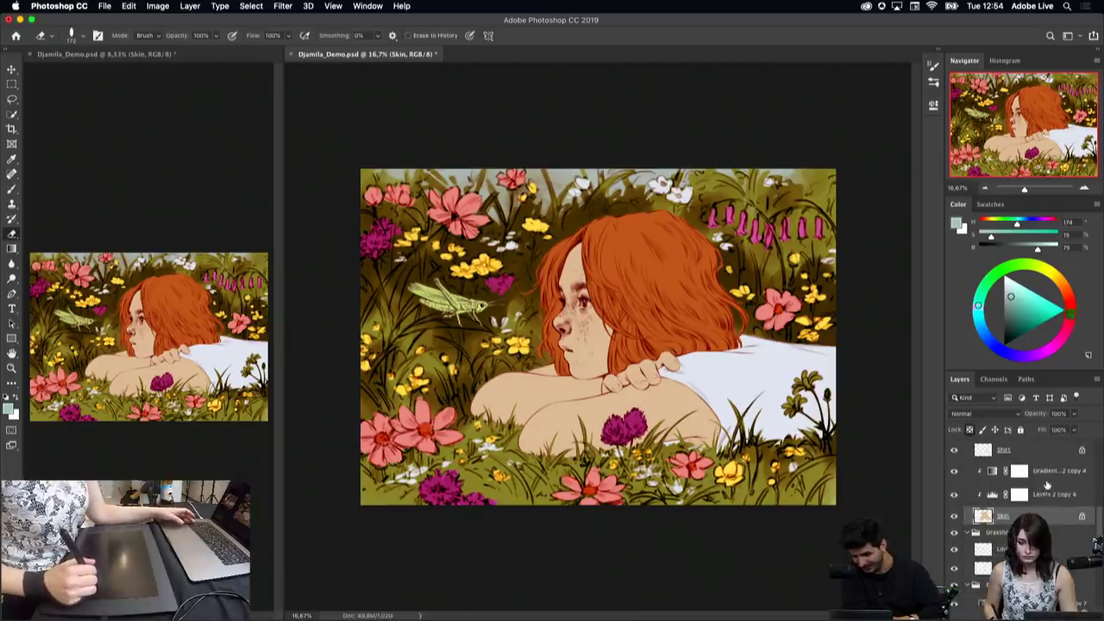
shift+click(1048, 471)
right_click(1045, 470)
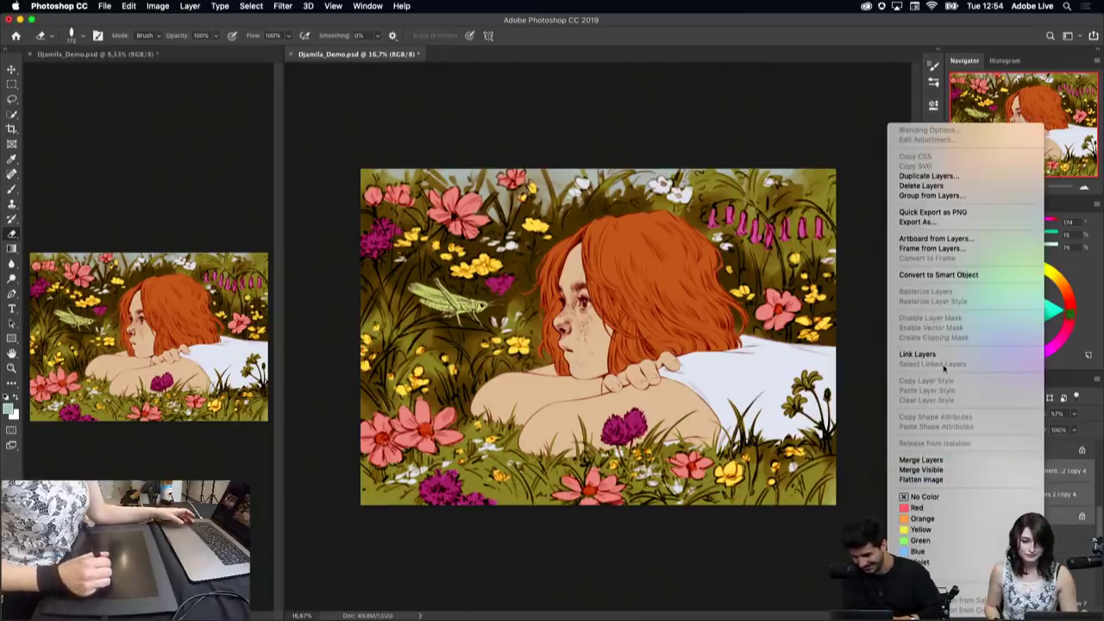
click(921, 461)
right_click(1015, 470)
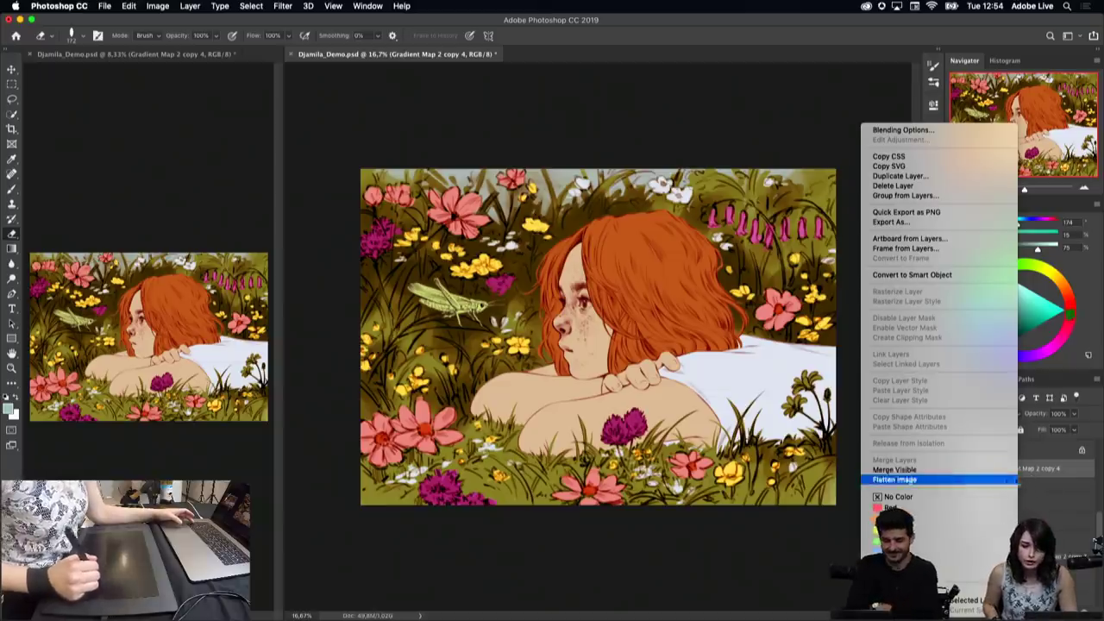
Step: Rename the merged skin layer Skin, correcting a mistaken Base name
click(912, 468)
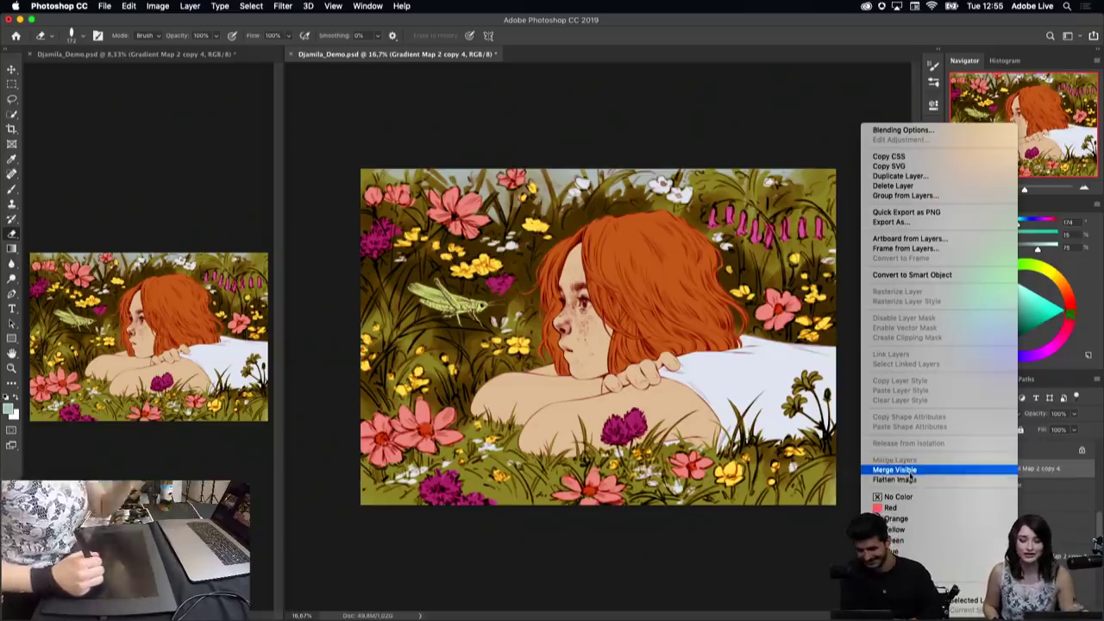
click(1035, 475)
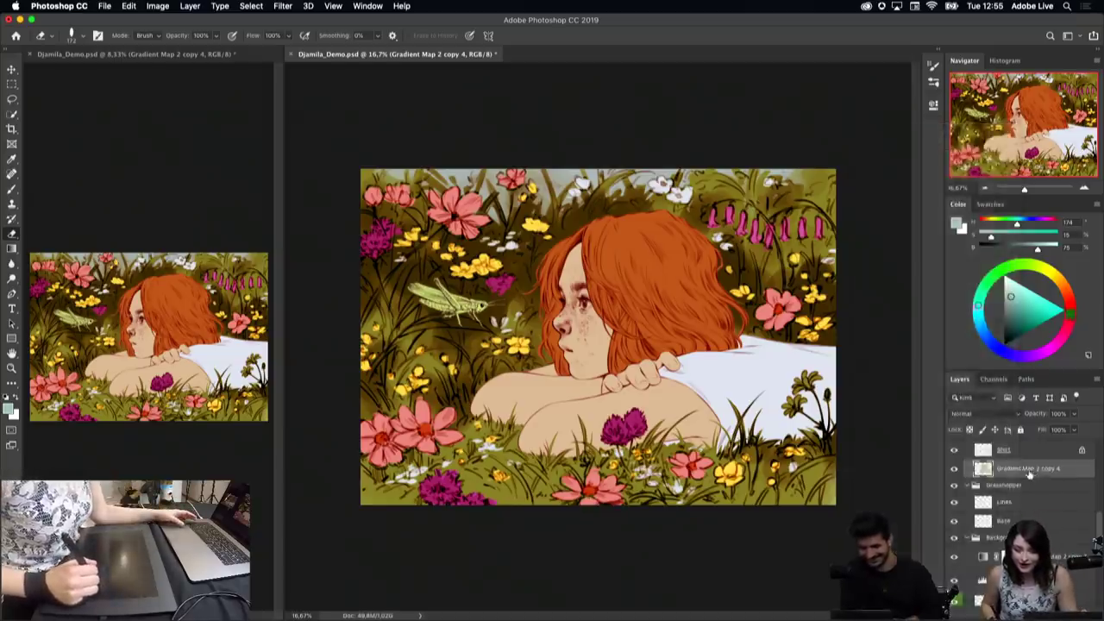
double_click(1029, 470)
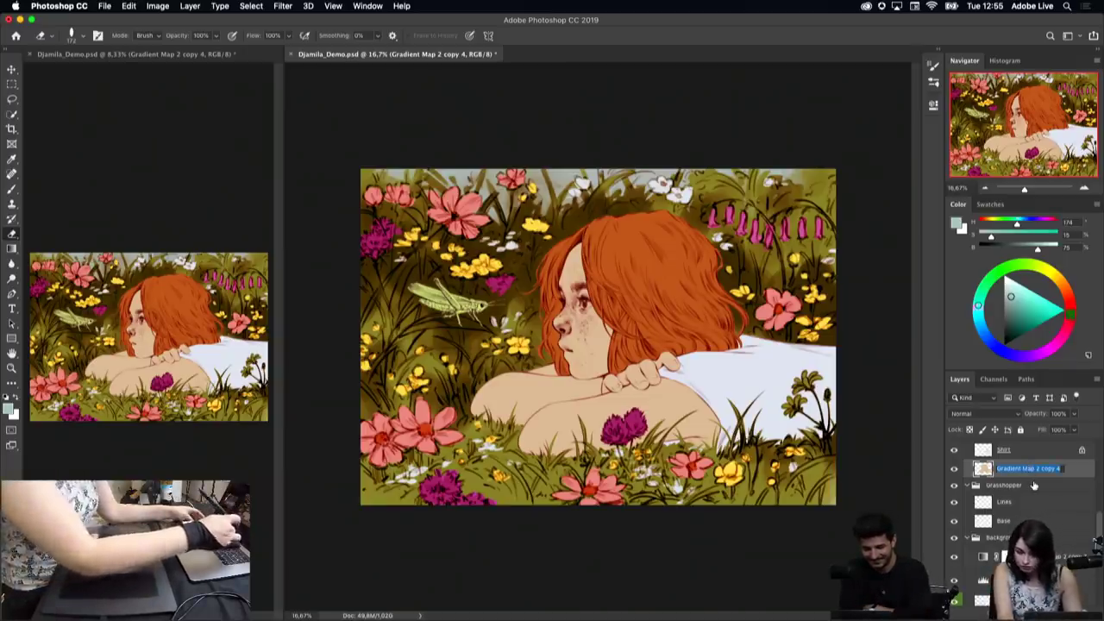
text(Base)
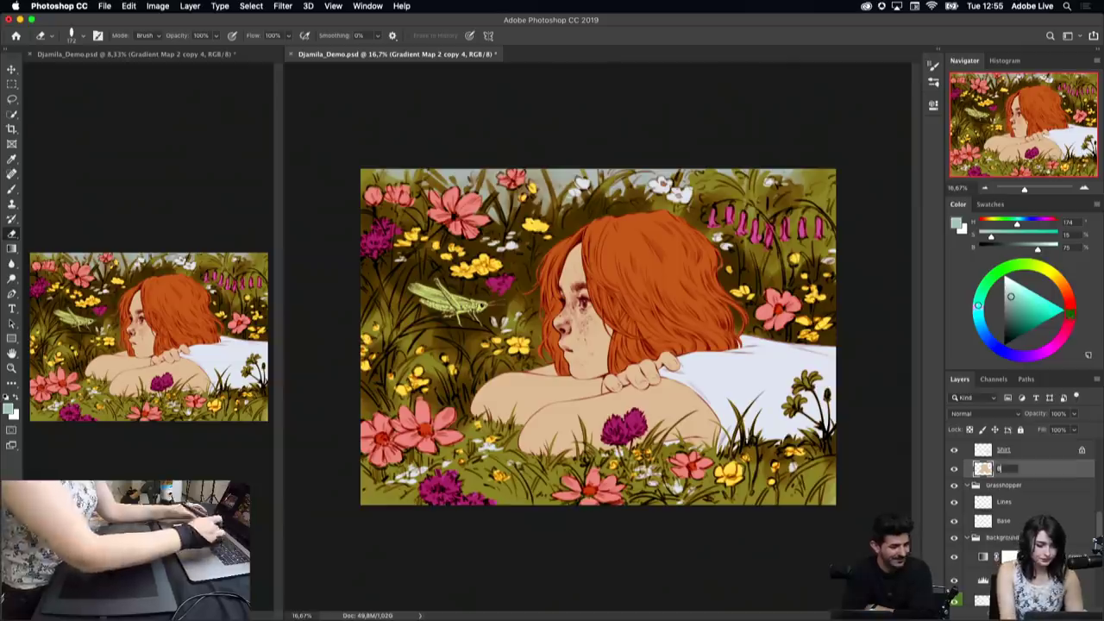
key(Return)
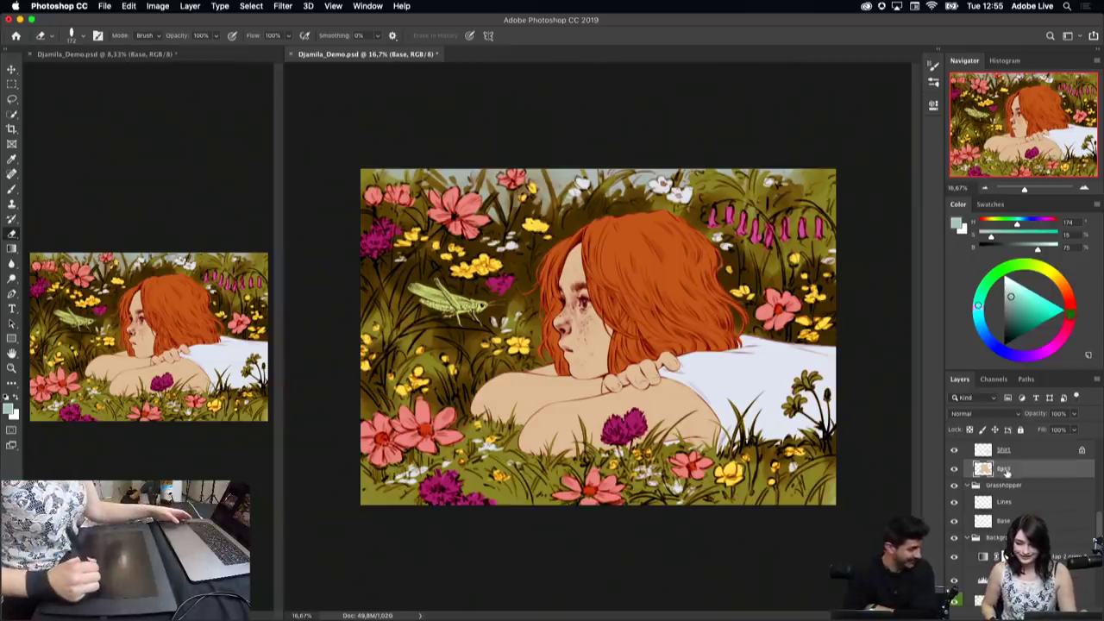
text(Skin)
key(Return)
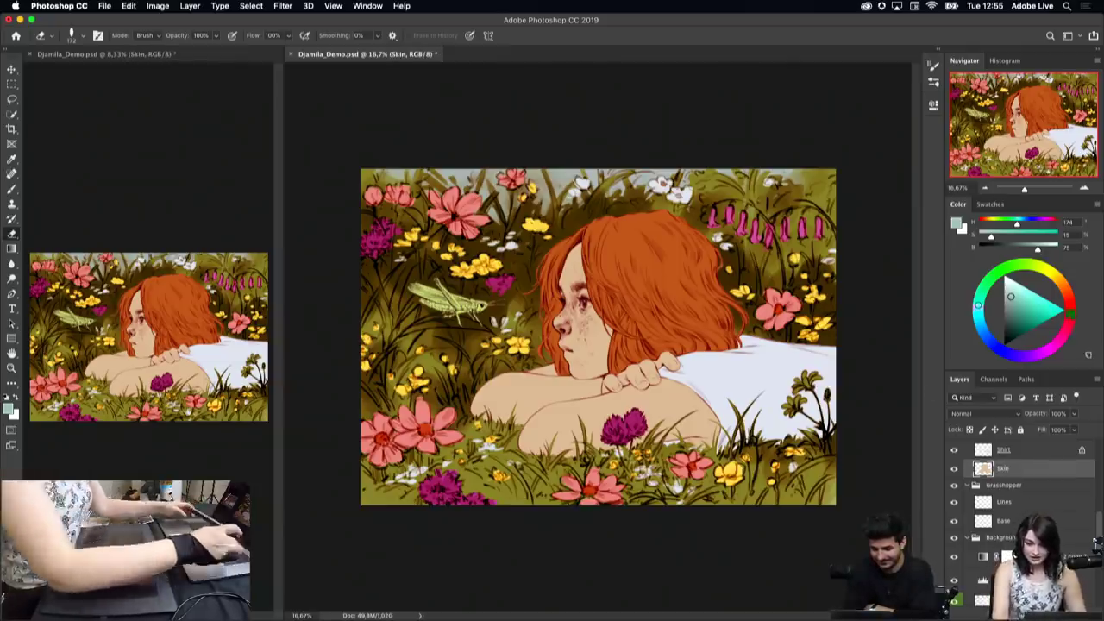
Step: Merge the shirt art with its adjustment layers and name it Shirt
drag(1099, 529, 1093, 507)
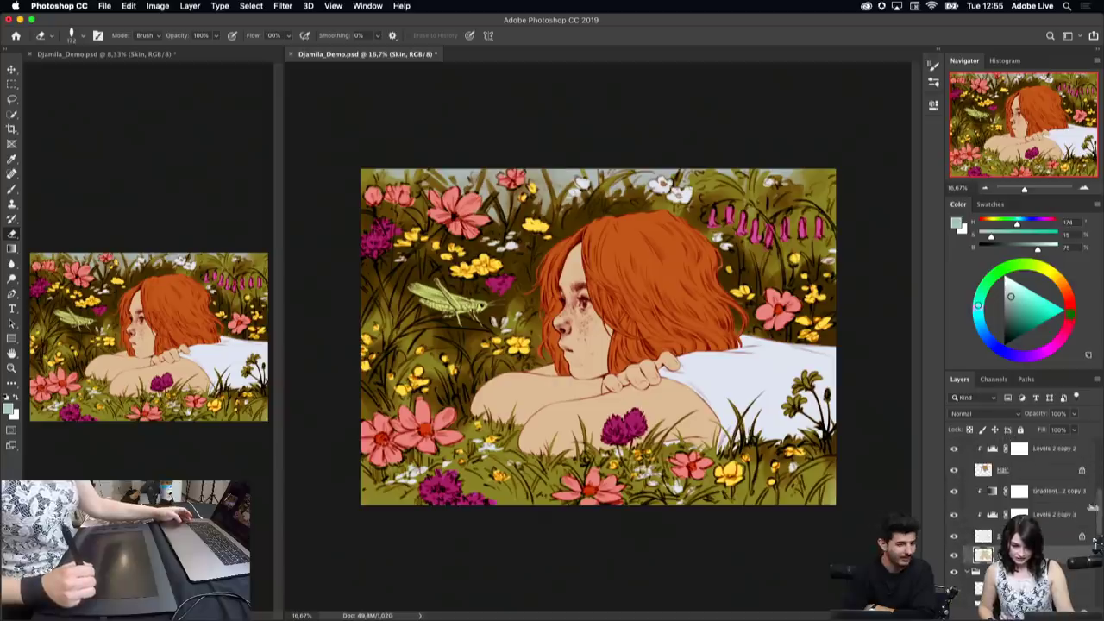
click(1092, 536)
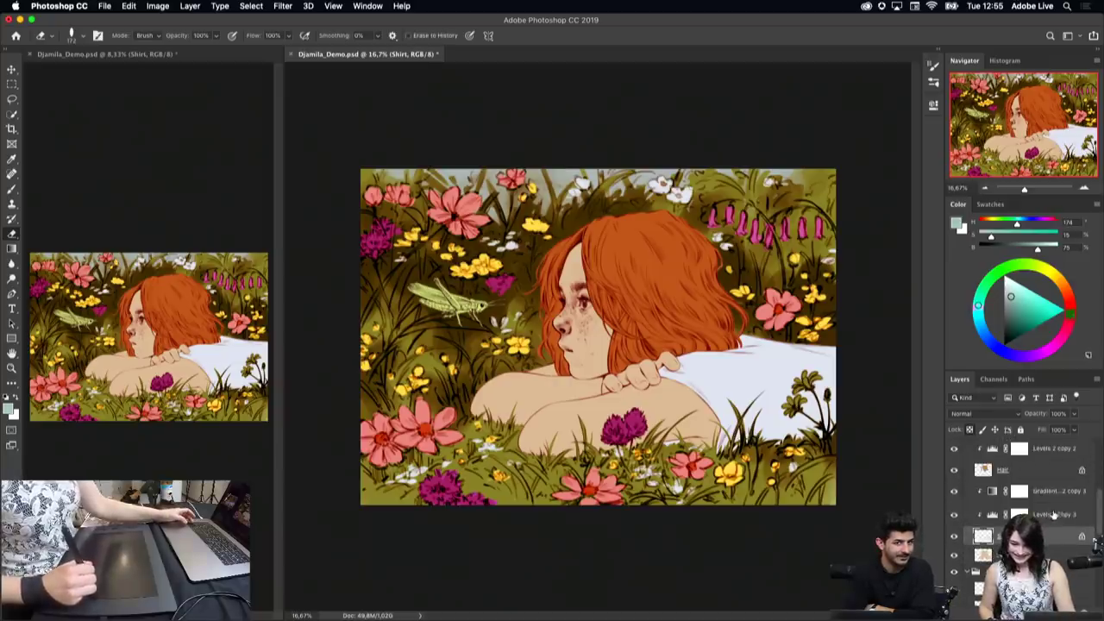
right_click(1050, 492)
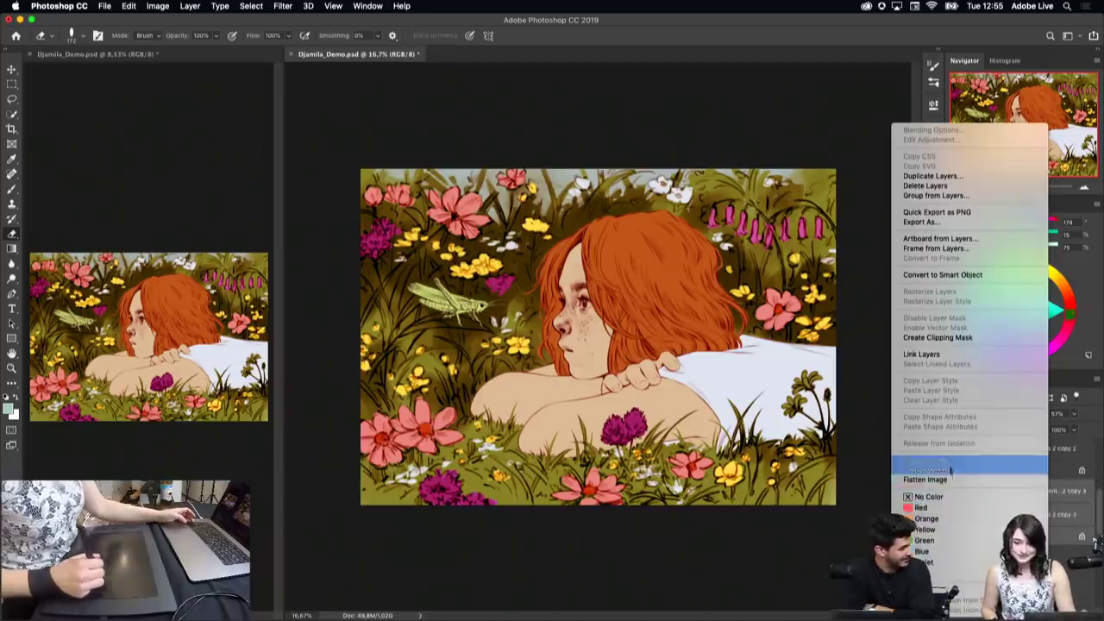
click(1024, 489)
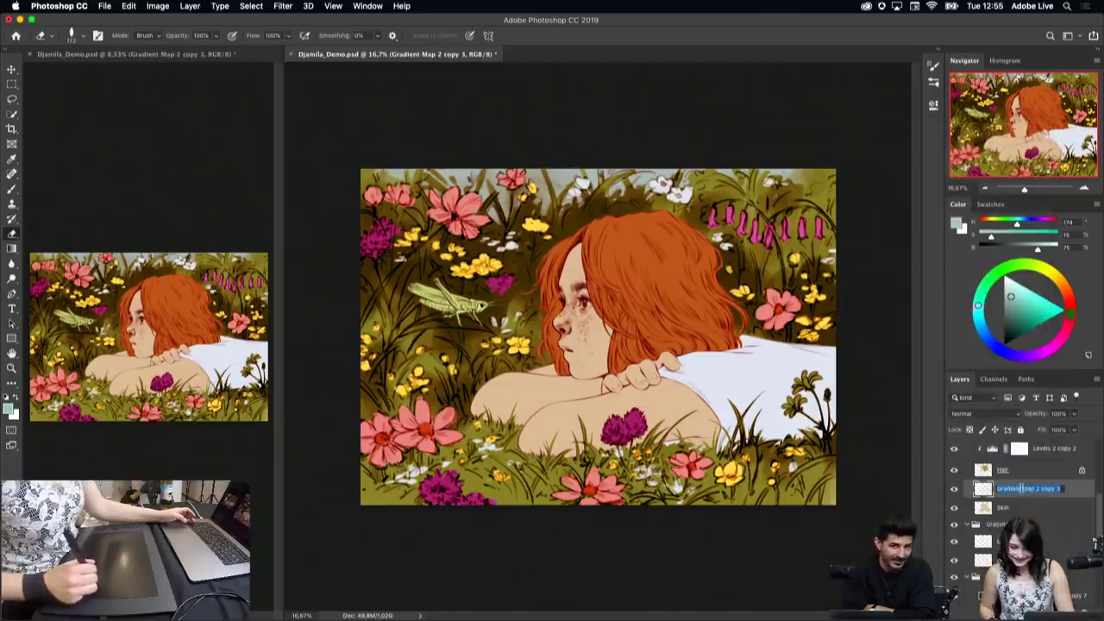
text(Shirt)
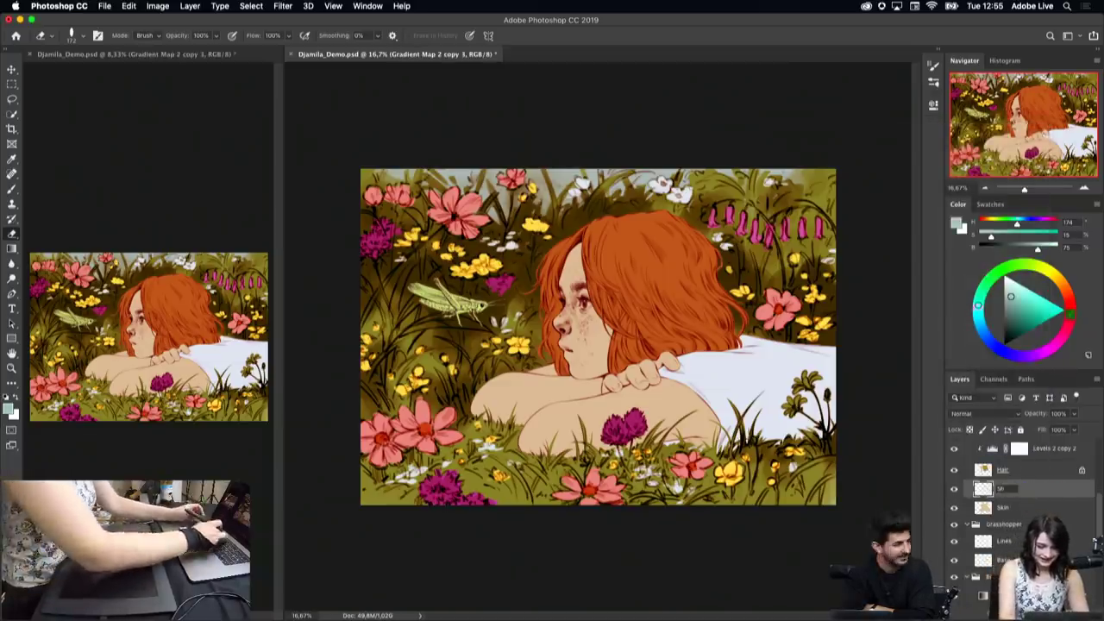
key(Return)
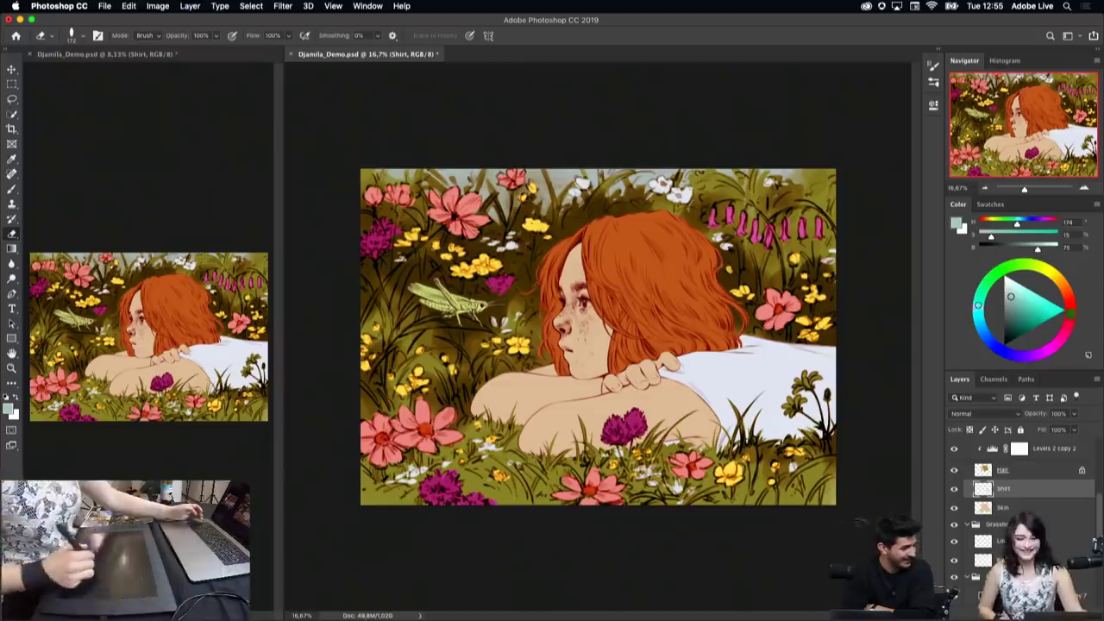
Step: Merge the Hair layer with its gradient and levels adjustments
drag(1098, 514, 1098, 498)
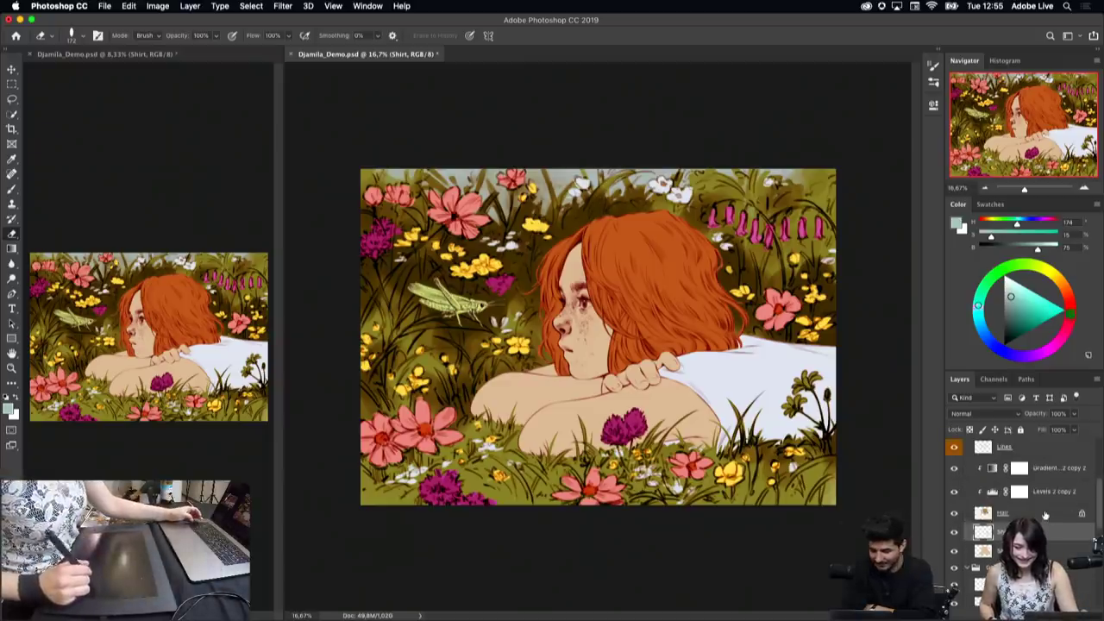
click(1045, 515)
shift+click(1050, 467)
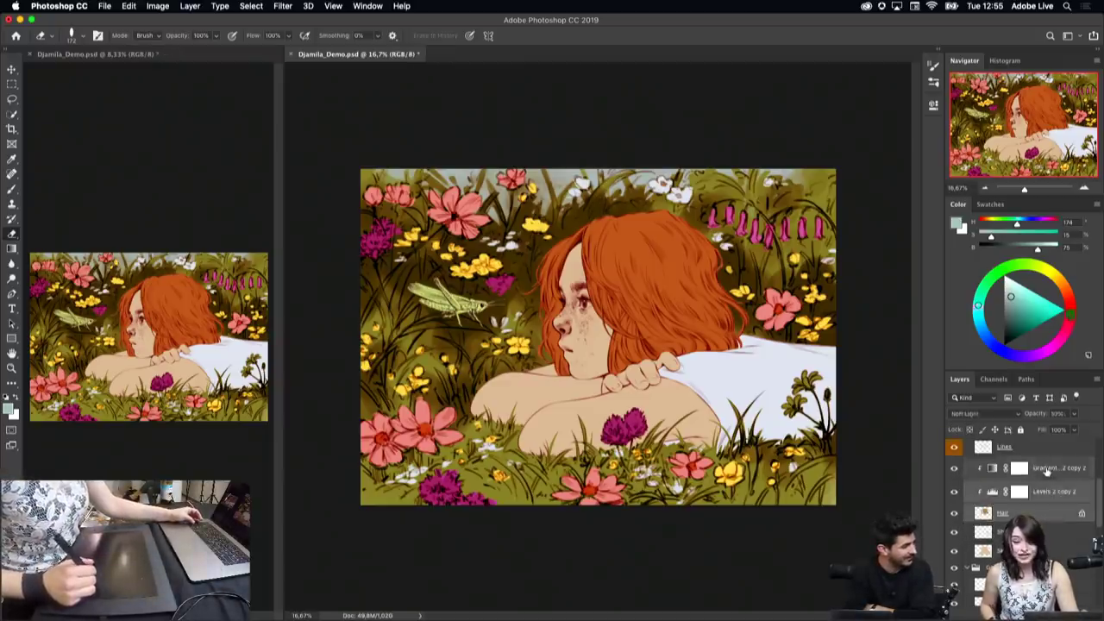
right_click(1048, 470)
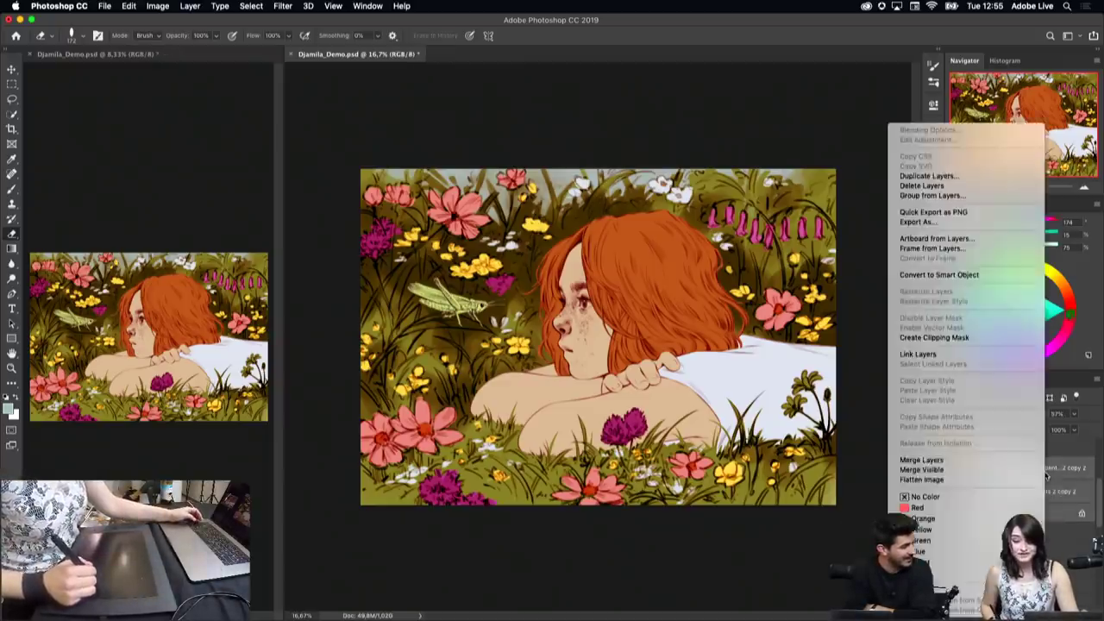
click(937, 462)
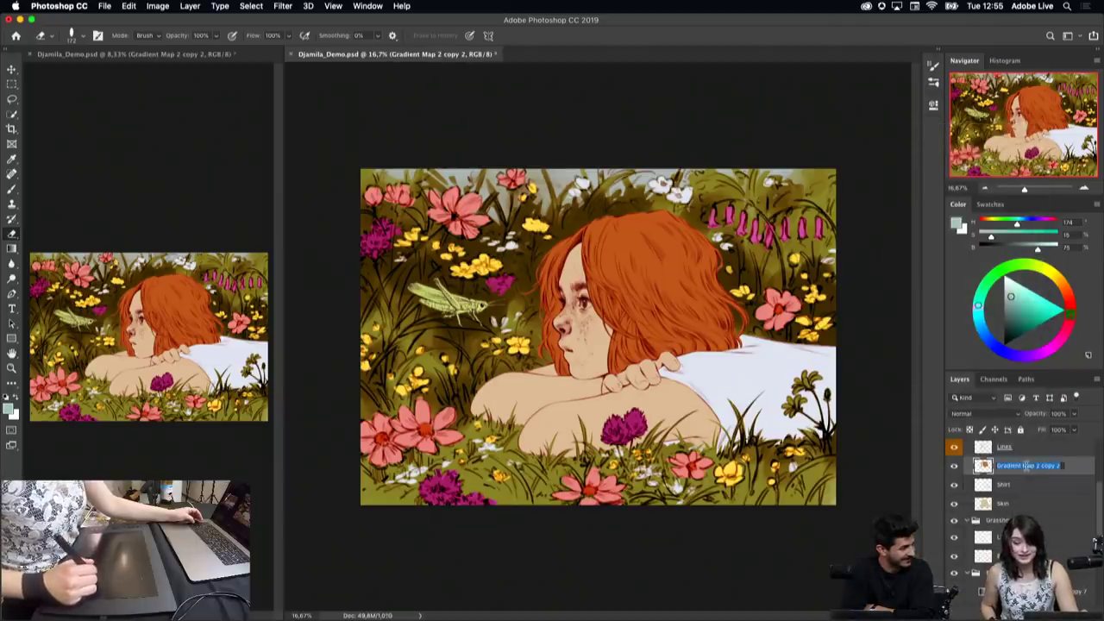
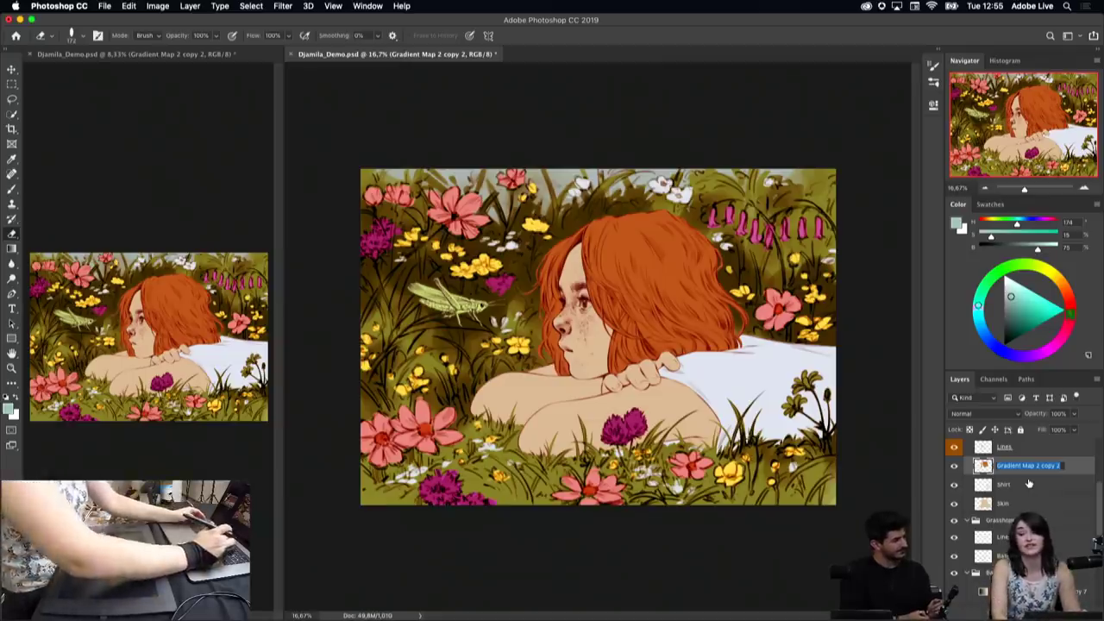
Step: Name the hair layer 'Haare'
text(Haare)
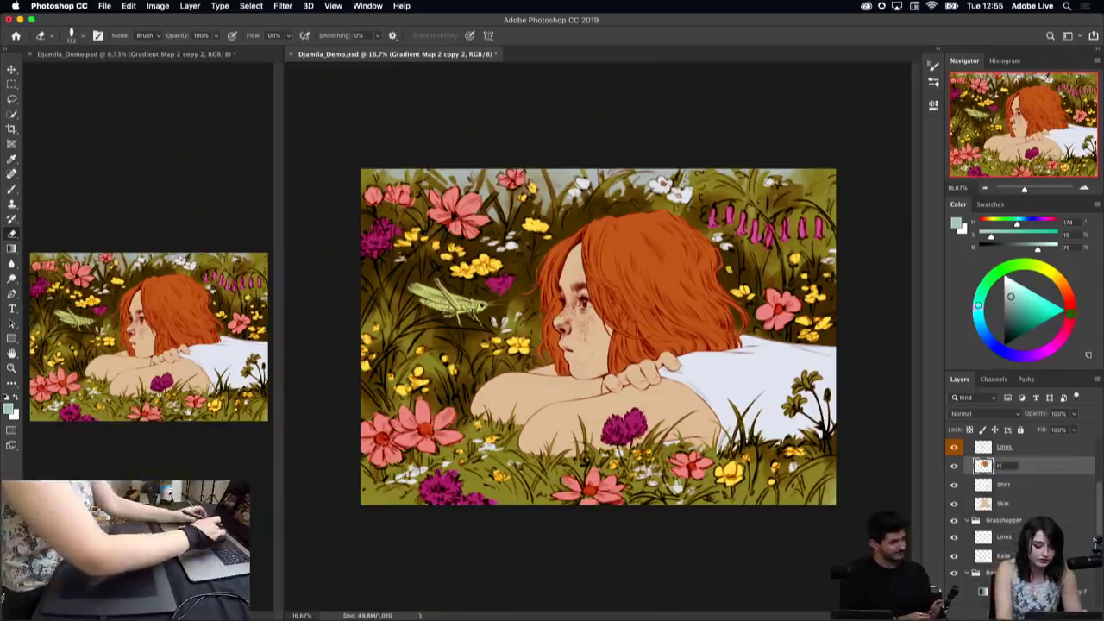
key(Return)
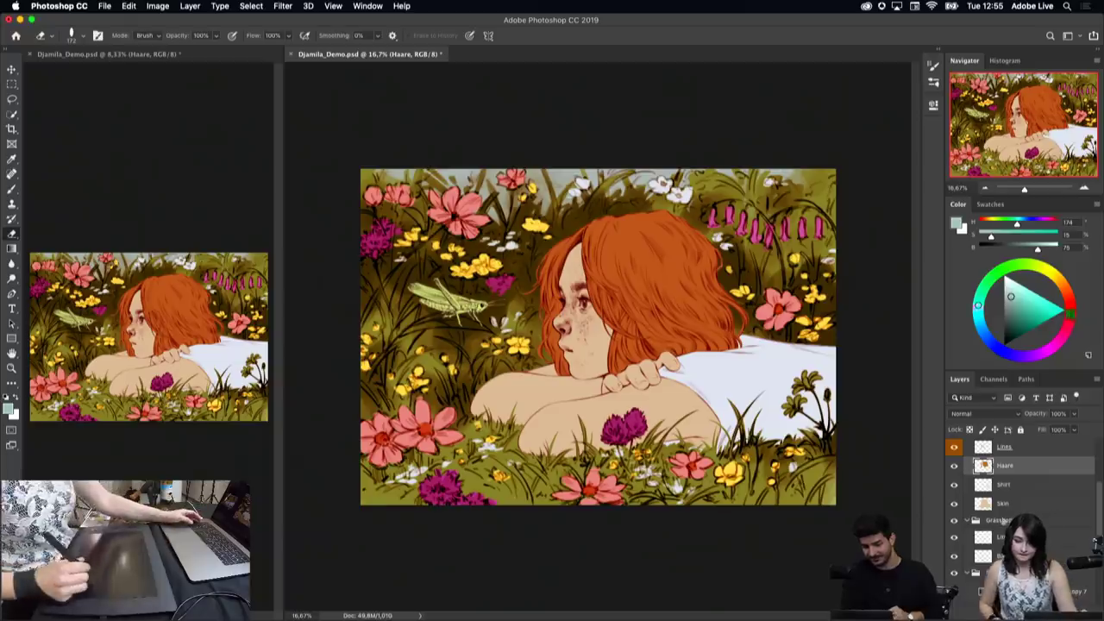
drag(1100, 505, 1099, 485)
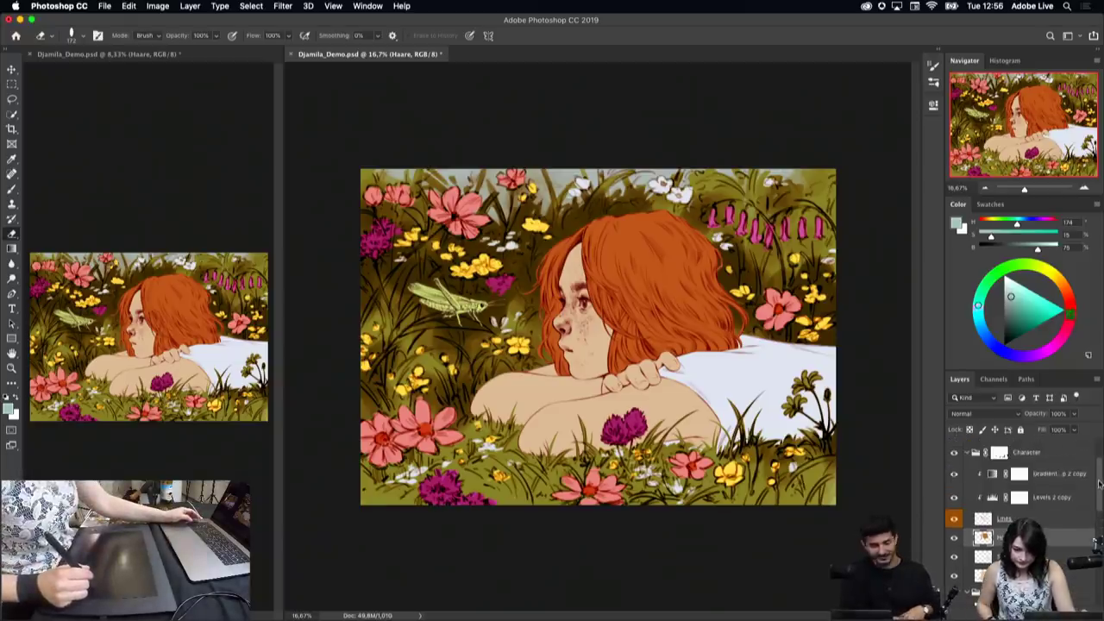
Step: Merge Lines, Levels 2 copy and Gradient Map 2 copy into one layer named 'Lines'
click(1045, 499)
click(1045, 518)
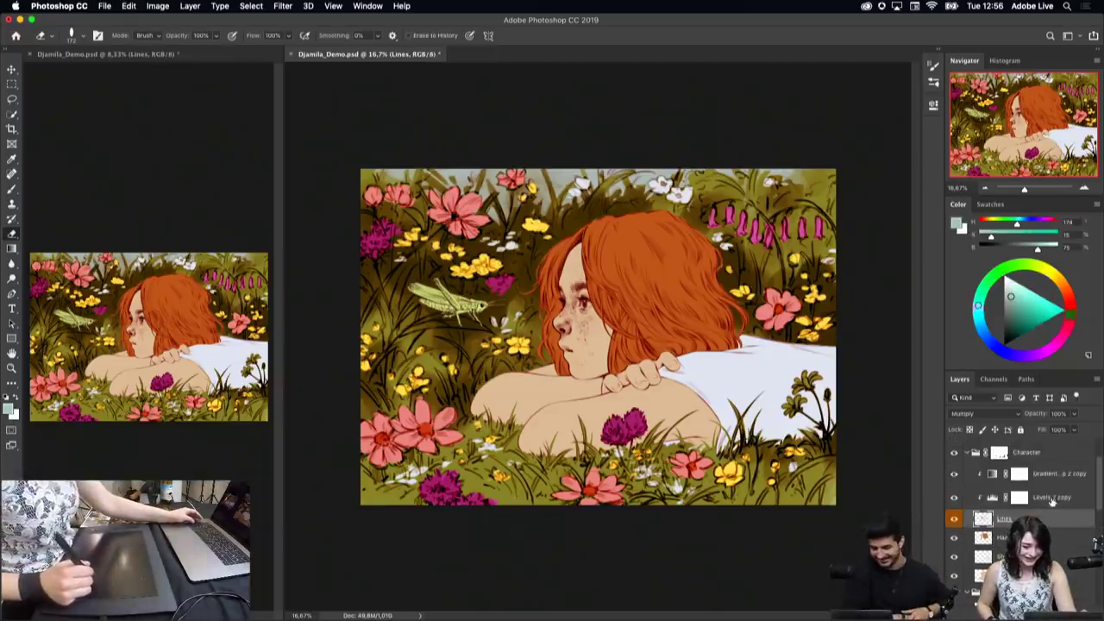
shift+click(1051, 499)
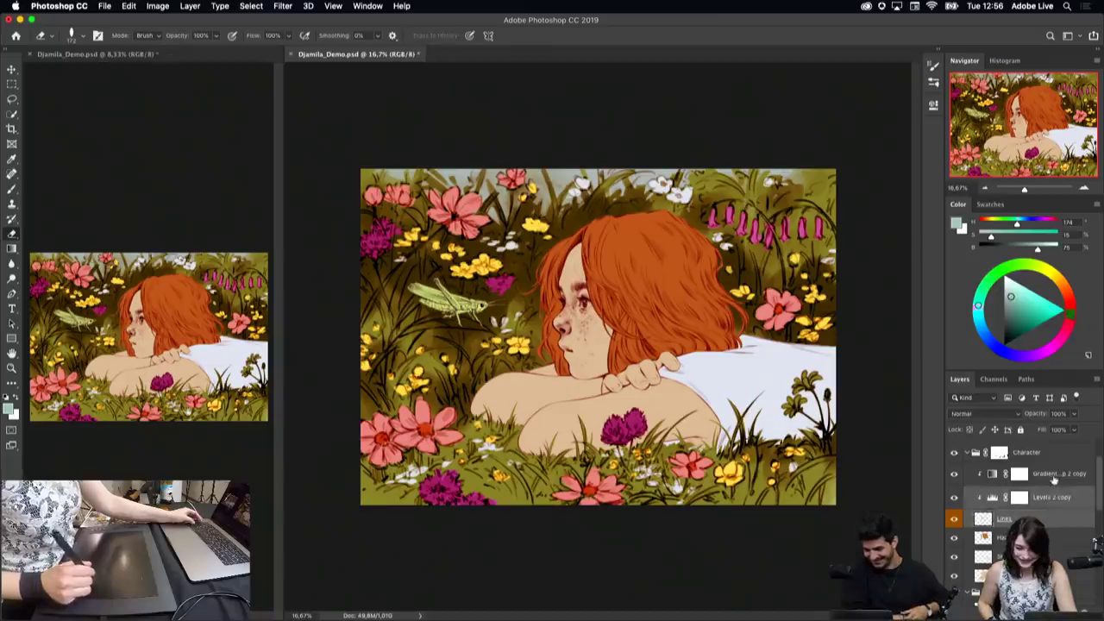
shift+click(1050, 473)
right_click(1051, 474)
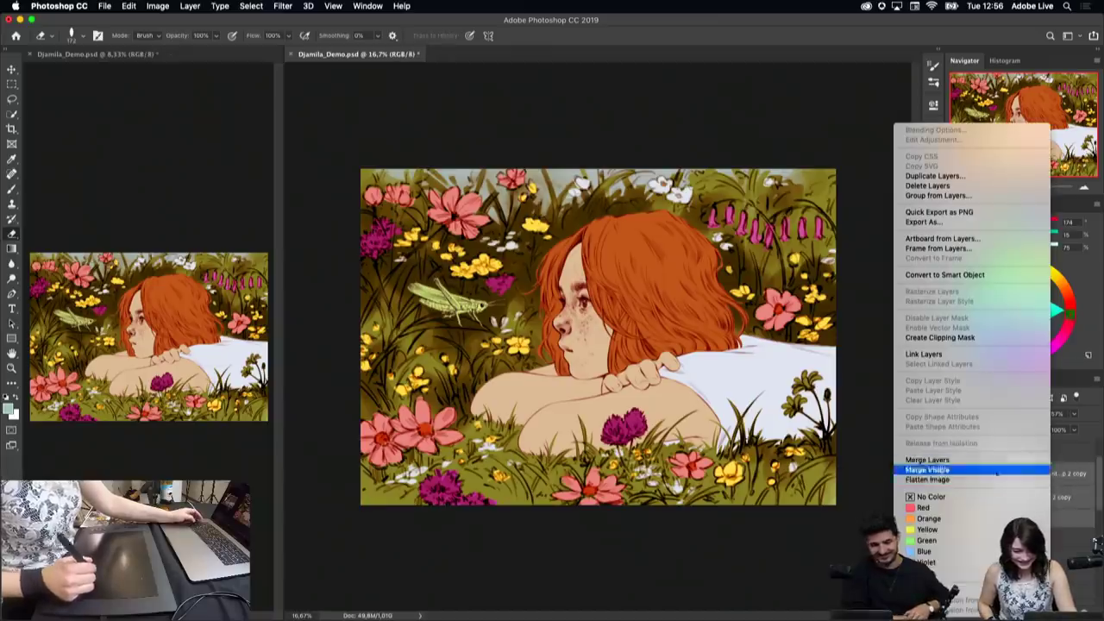
click(952, 461)
double_click(1025, 471)
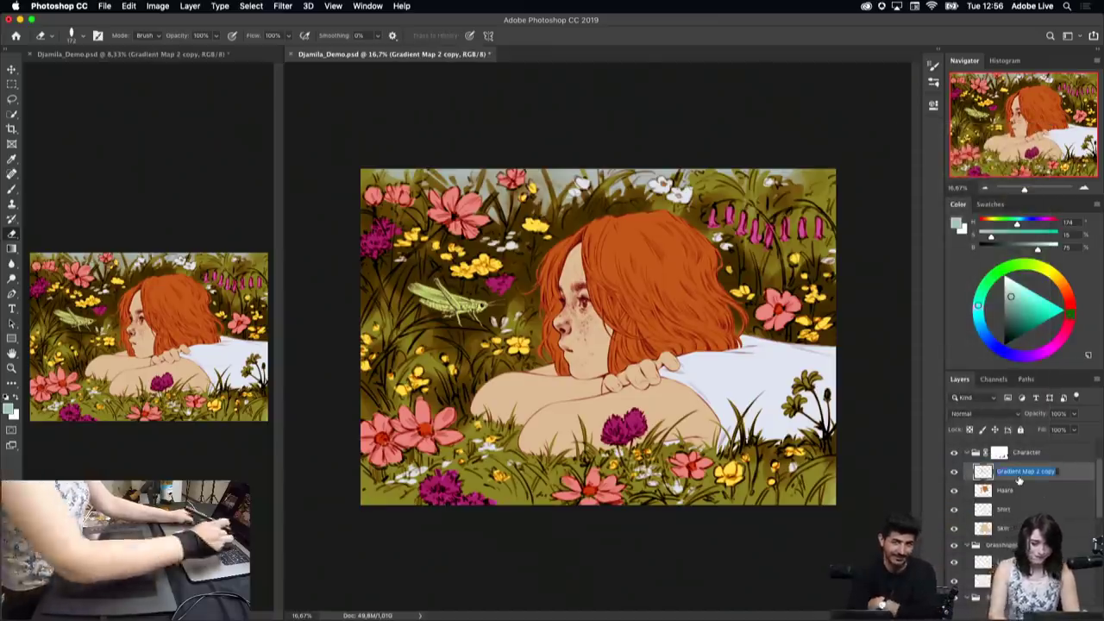
text(Lines)
key(Return)
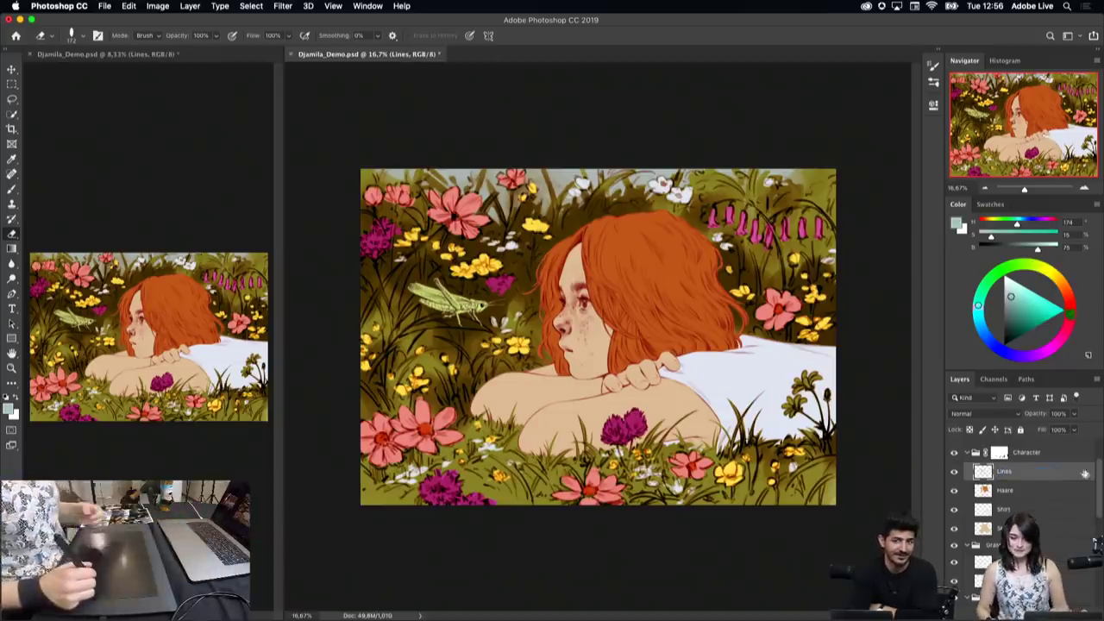
drag(1100, 484, 1100, 462)
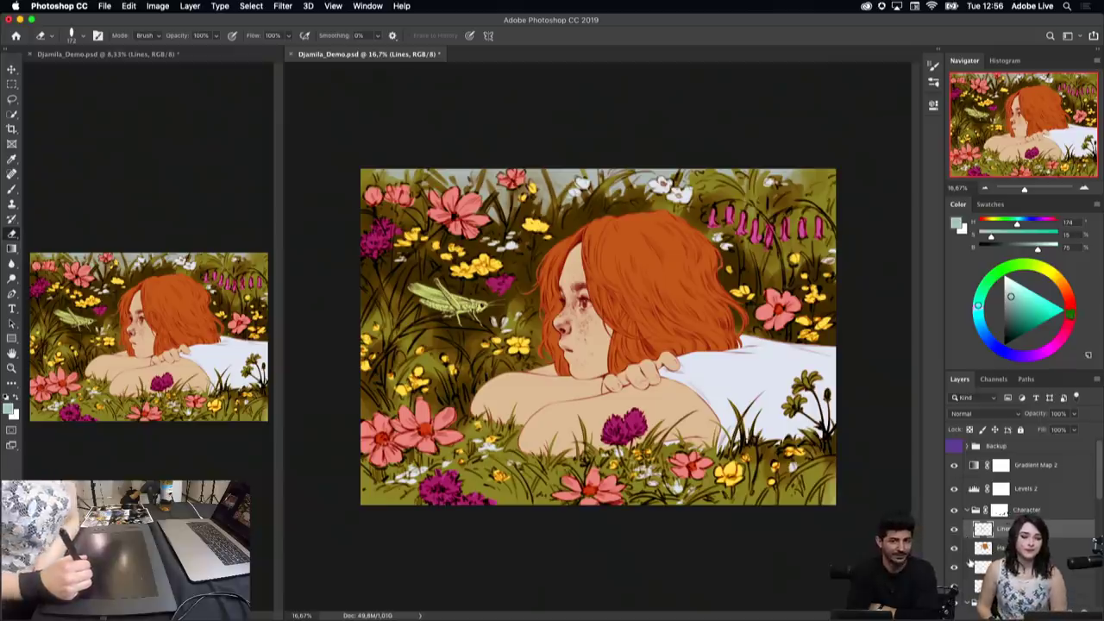
Step: Delete the Gradient Map 2 adjustment and compare the result against the Backup version
click(1016, 507)
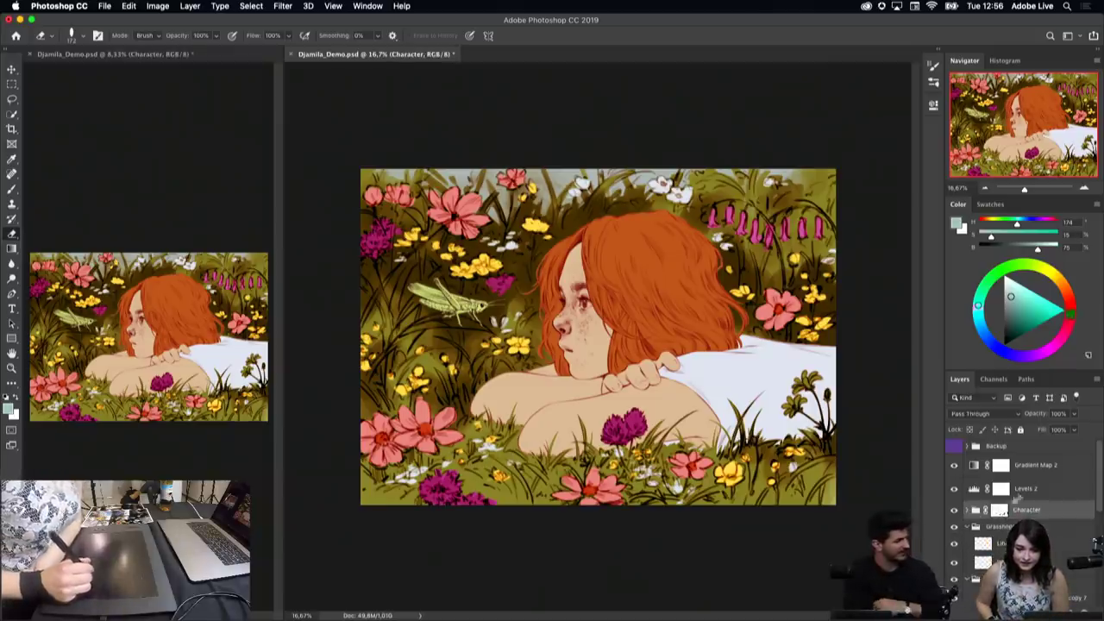
click(1030, 466)
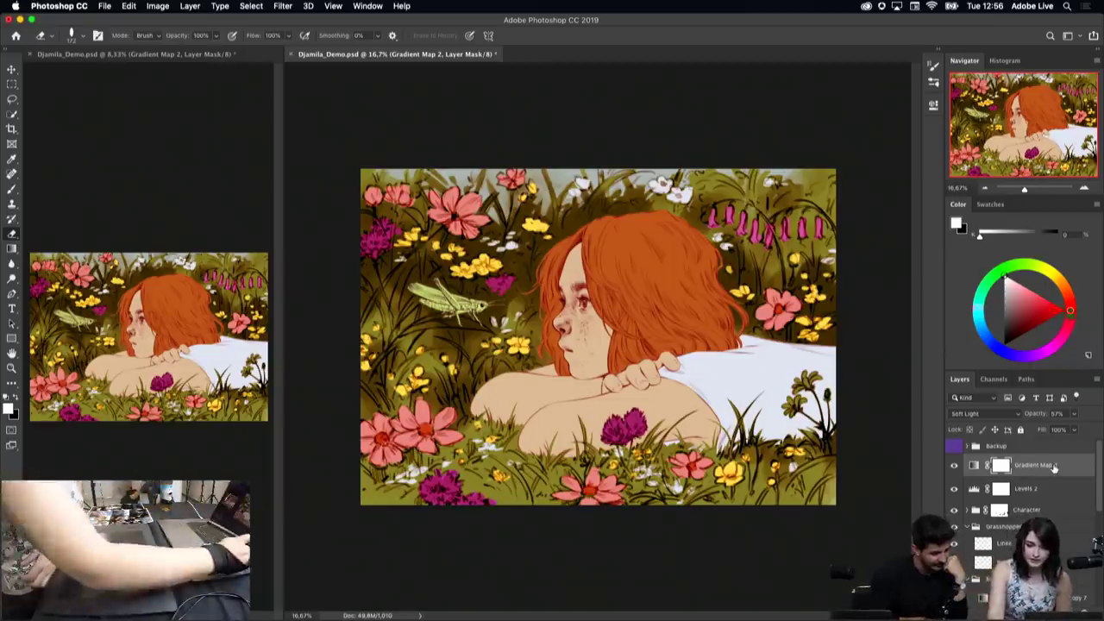
key(BackSpace)
key(BackSpace)
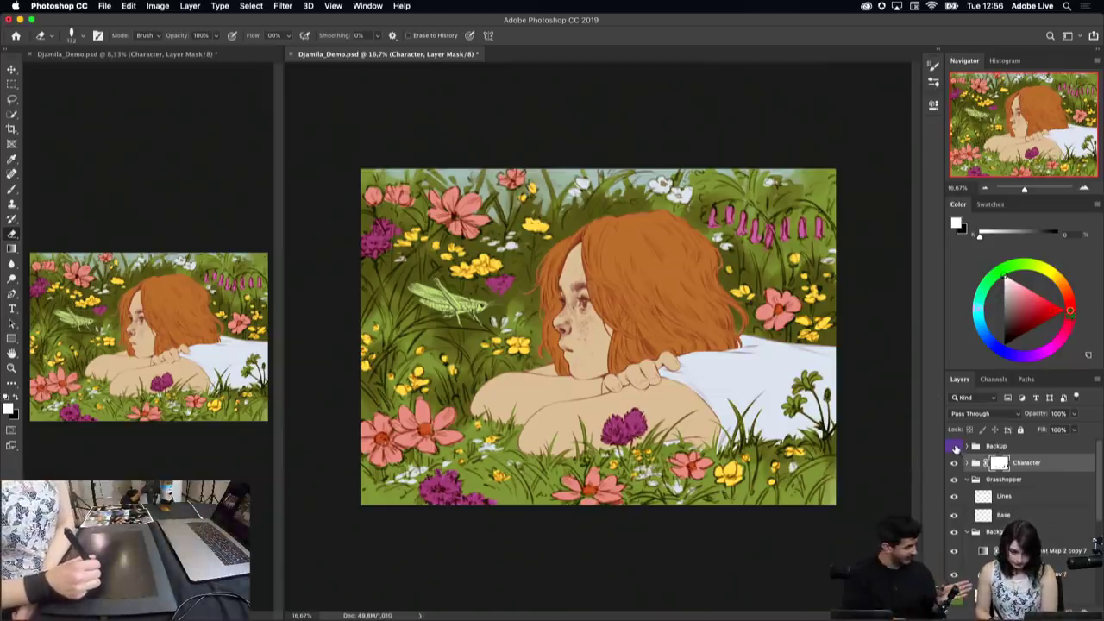
click(954, 446)
click(954, 447)
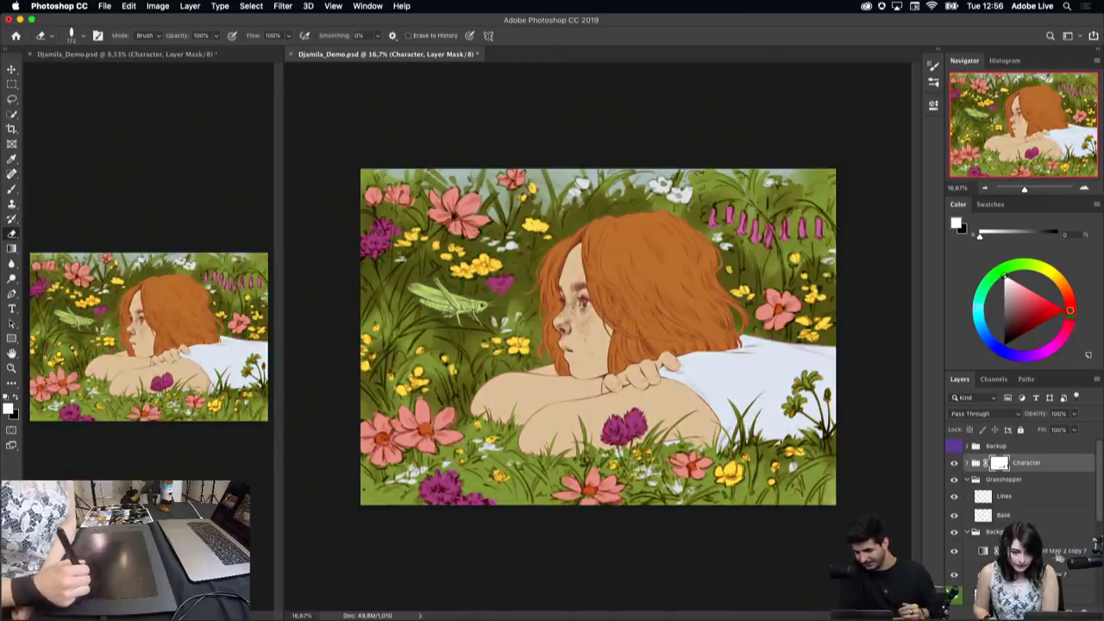
Step: Raise the Skin layer's saturation to about +23 with Hue/Saturation
click(970, 466)
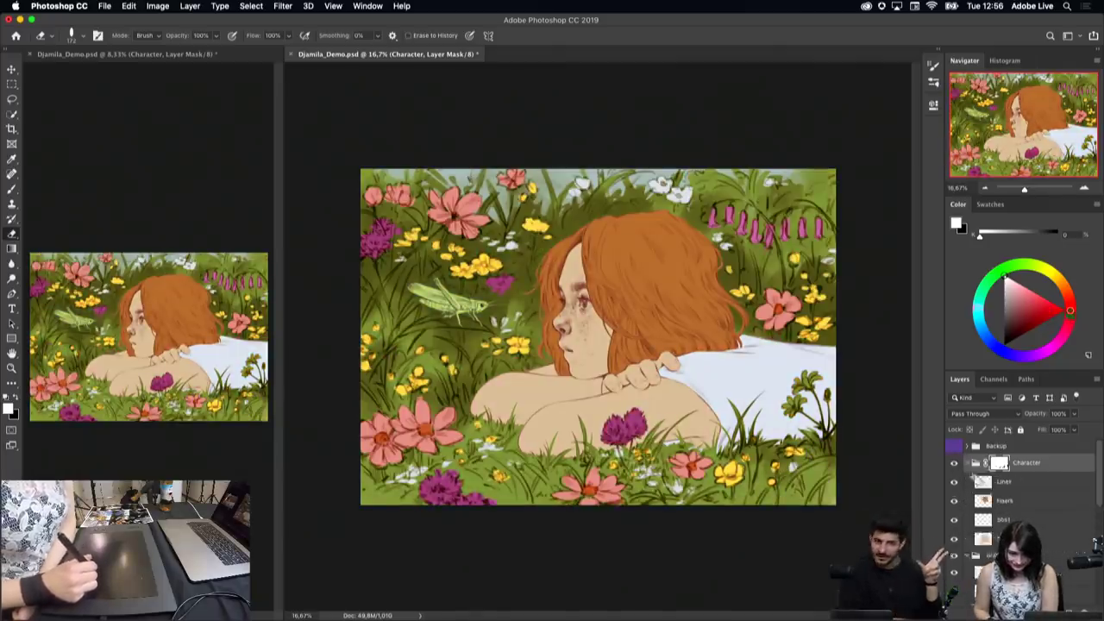
click(1039, 538)
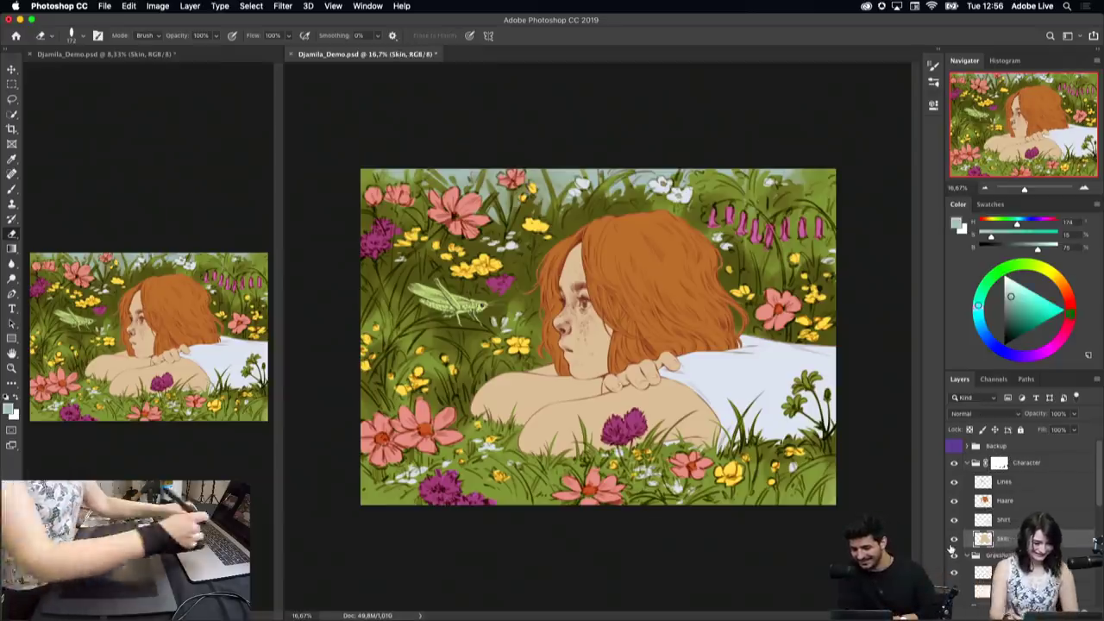
key(ctrl+u)
drag(718, 212, 736, 211)
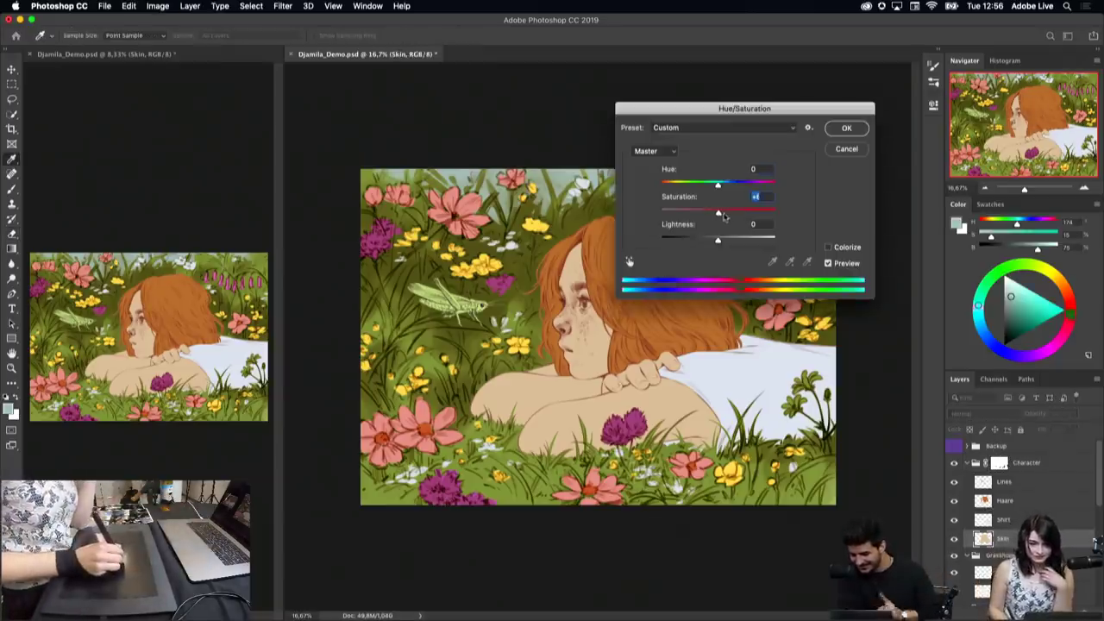
drag(728, 214, 730, 213)
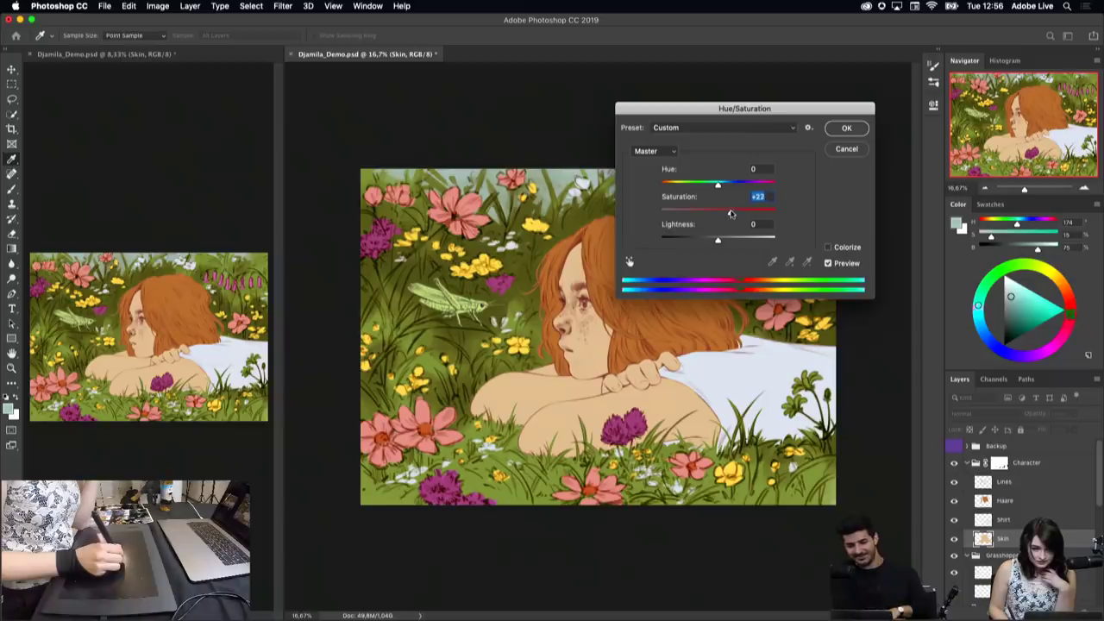
click(845, 148)
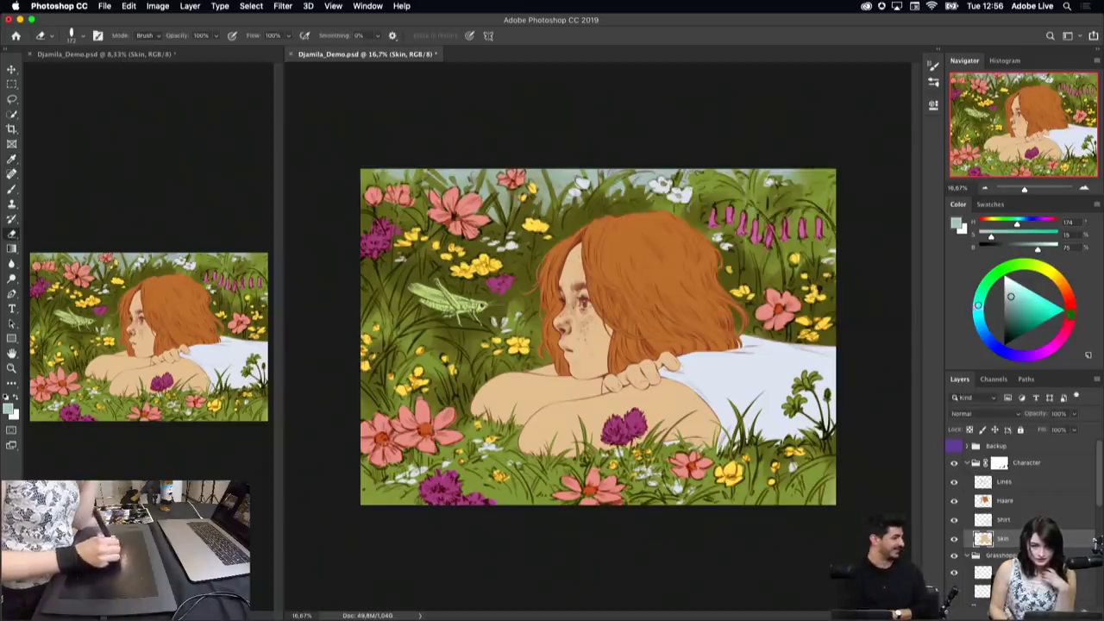
key(e)
click(105, 6)
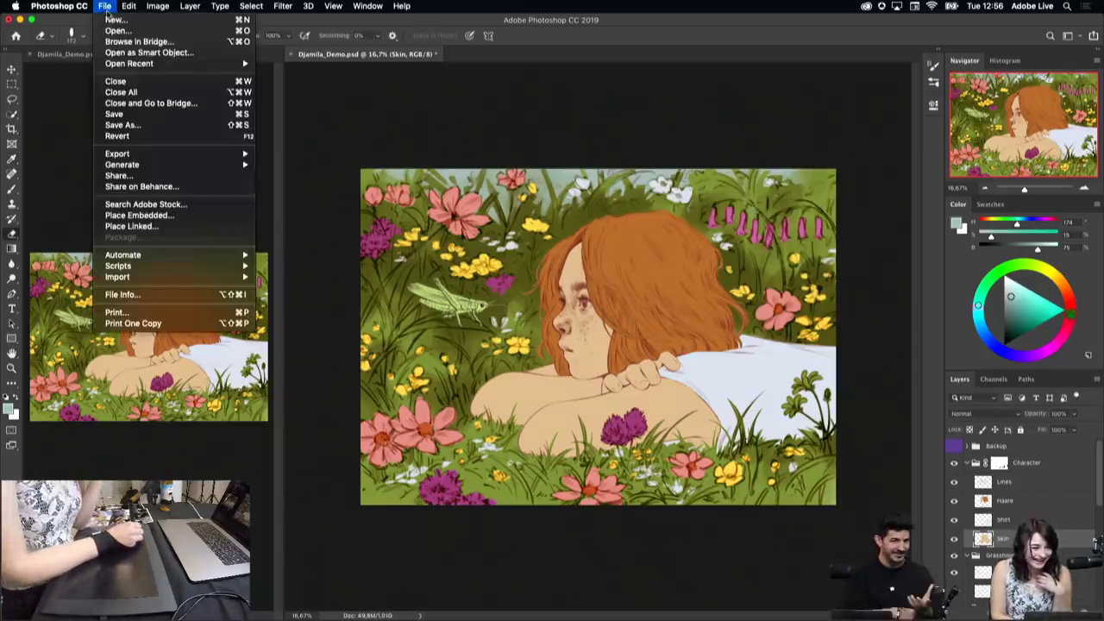
click(131, 114)
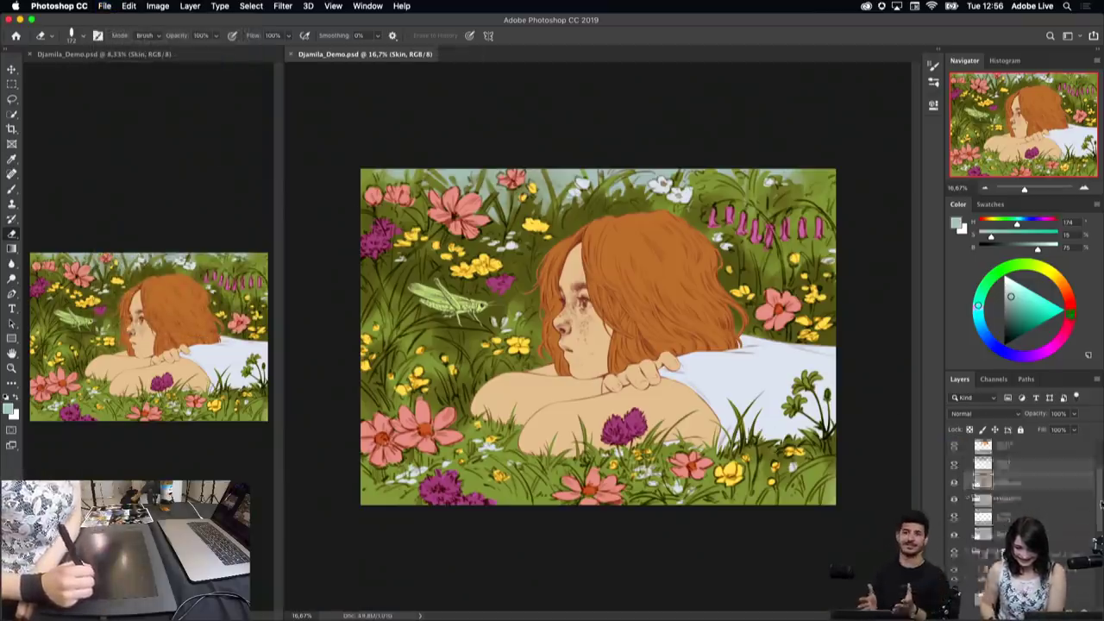
scroll(1098, 475, down, 5)
click(1010, 512)
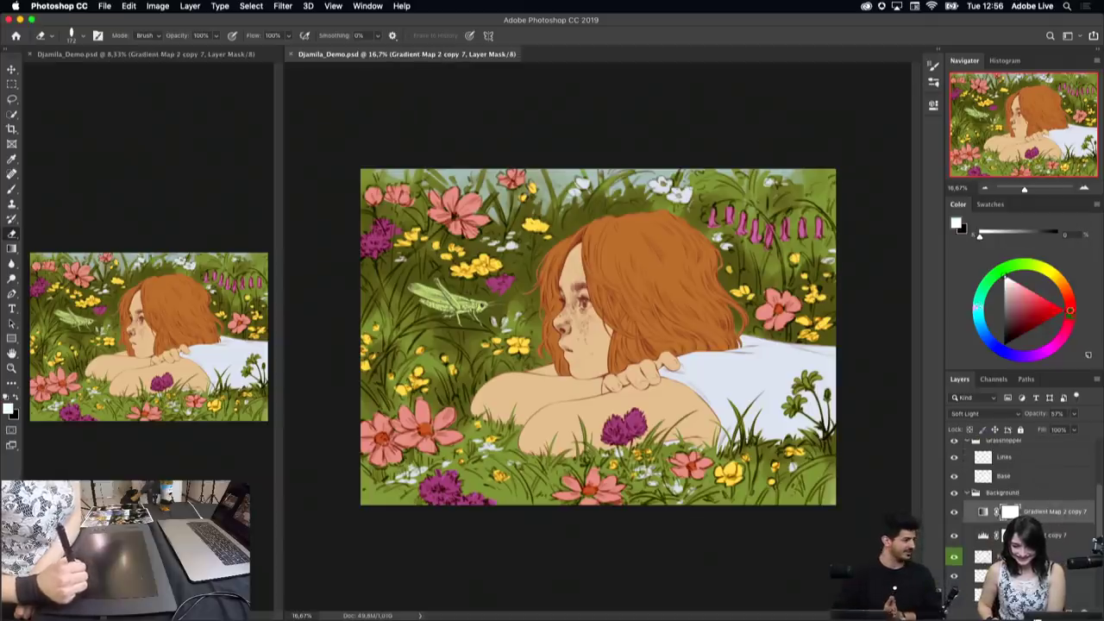
click(1042, 608)
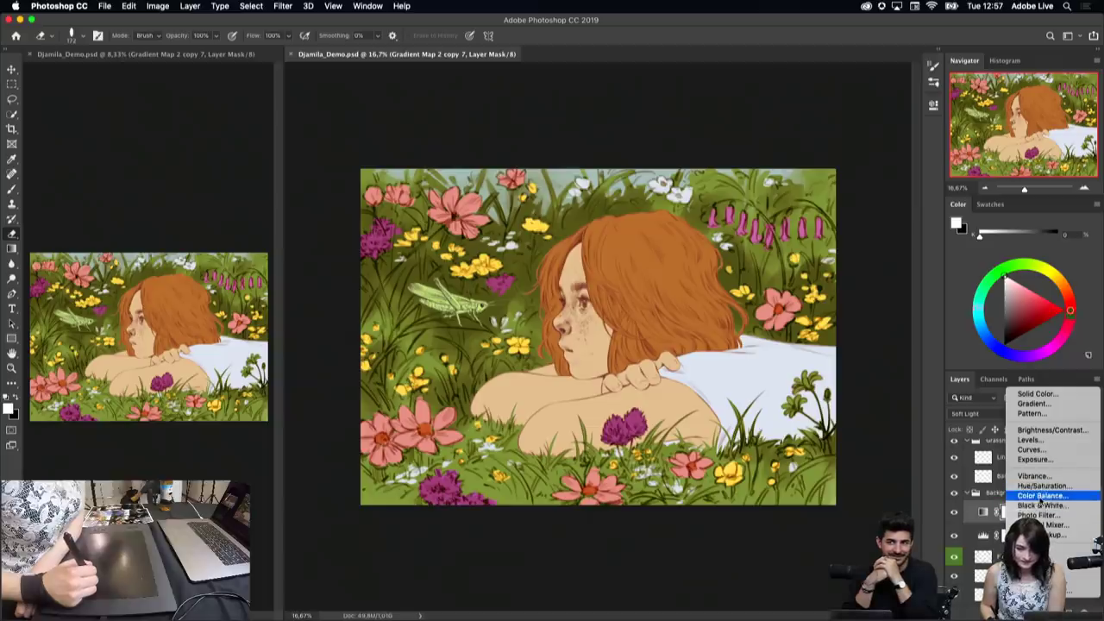
click(1041, 486)
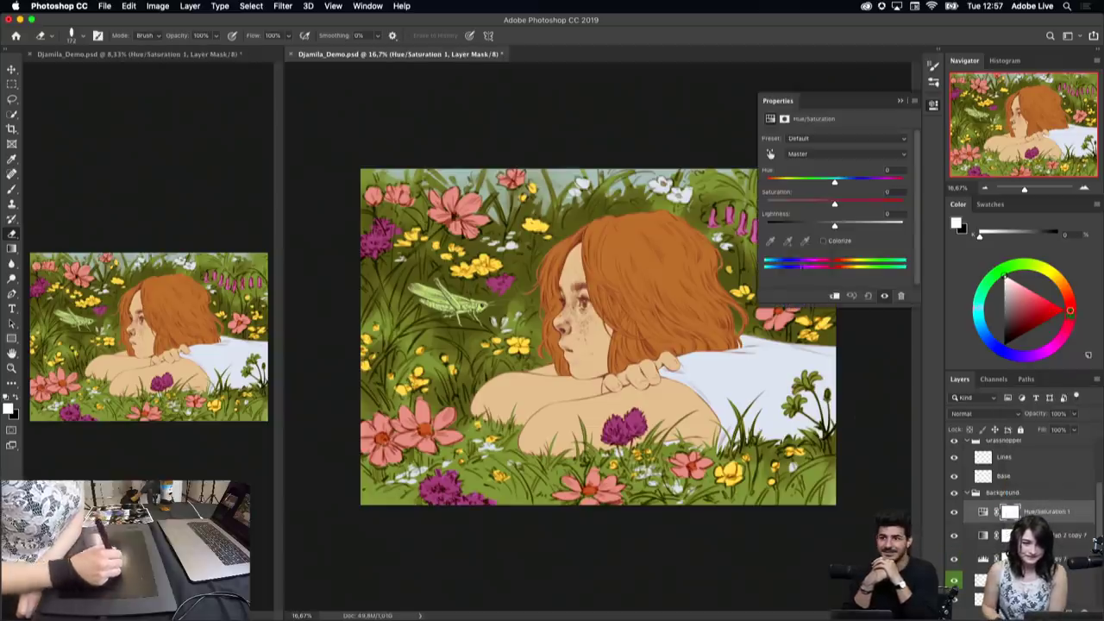
click(900, 100)
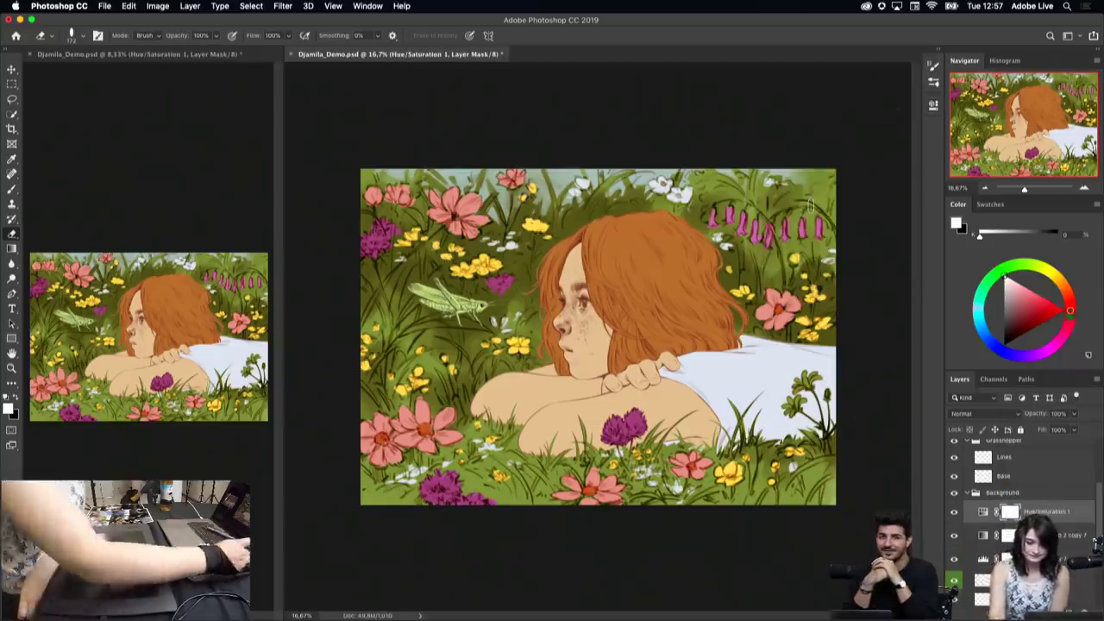
key(super+z)
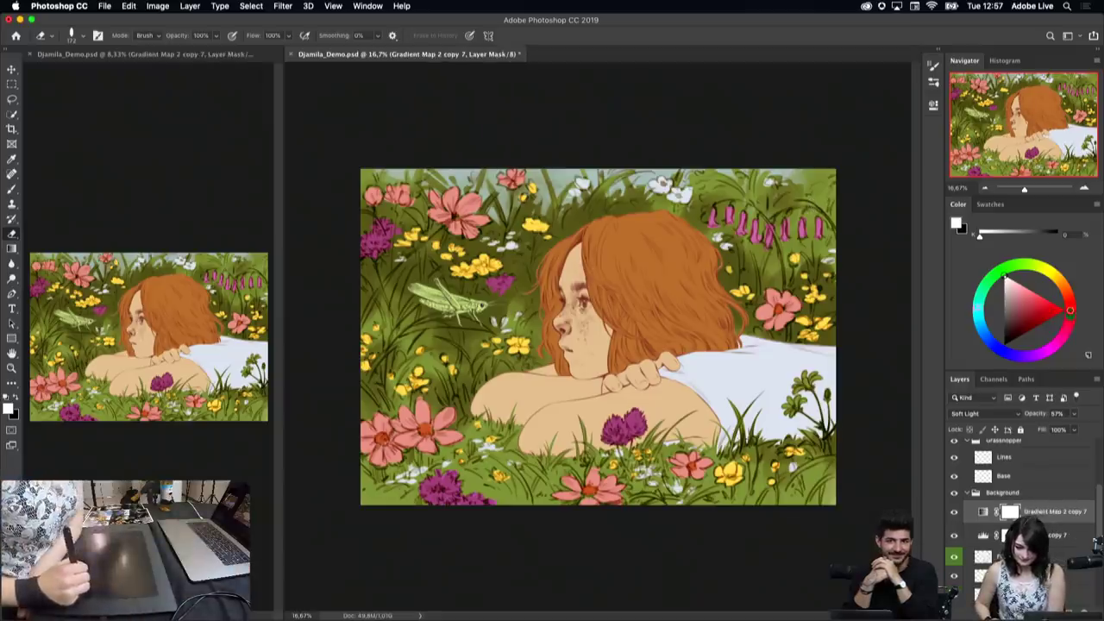
click(1026, 609)
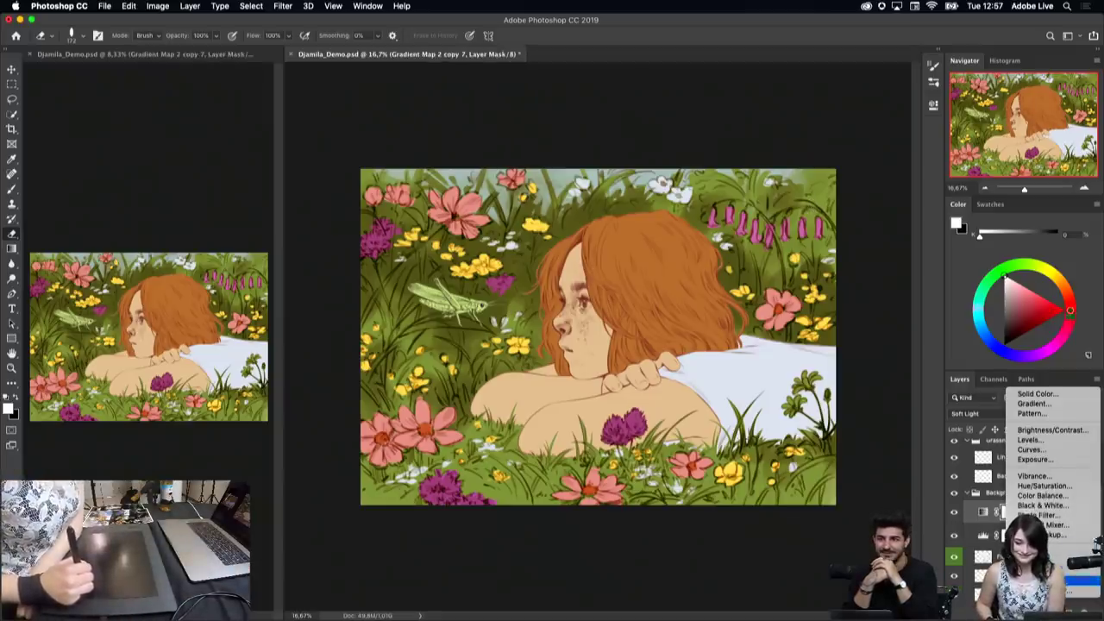
click(1088, 515)
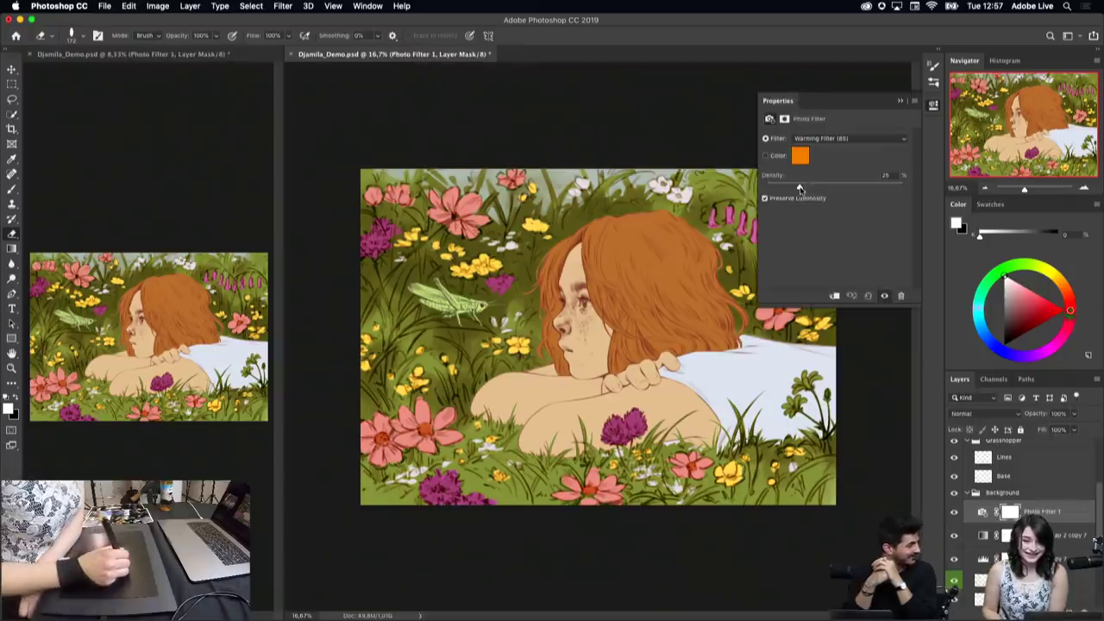
drag(803, 187, 802, 186)
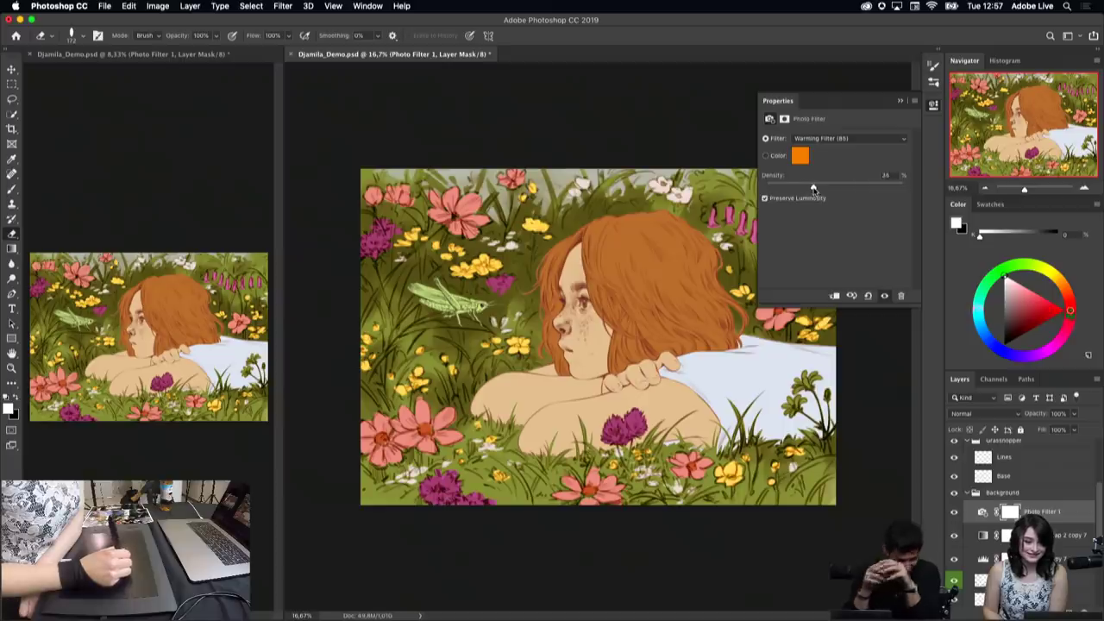
click(825, 139)
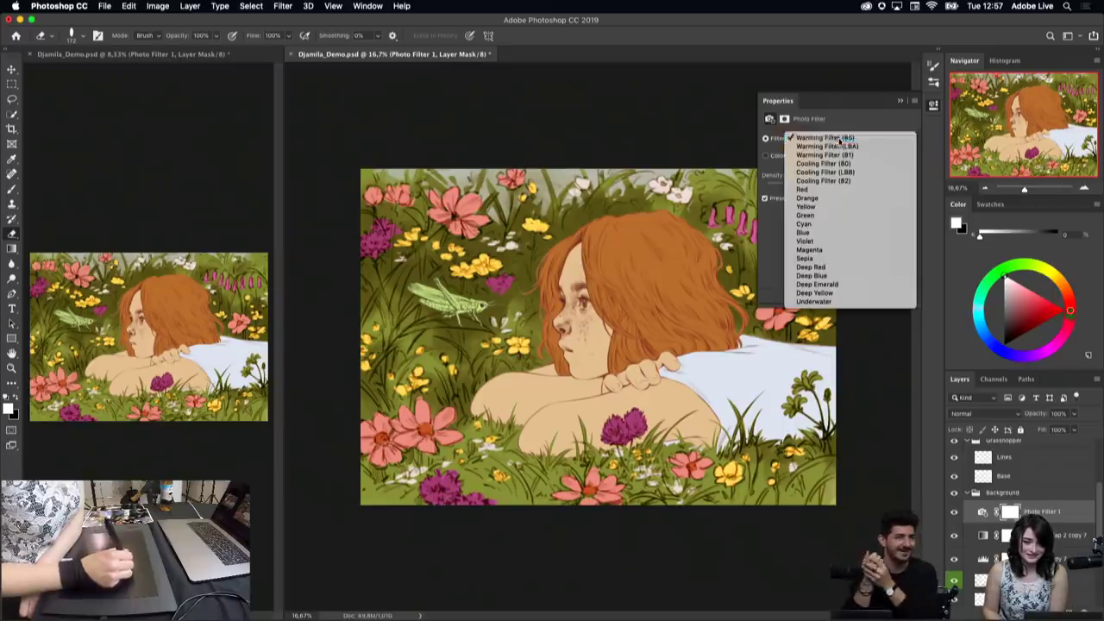
click(825, 139)
click(899, 100)
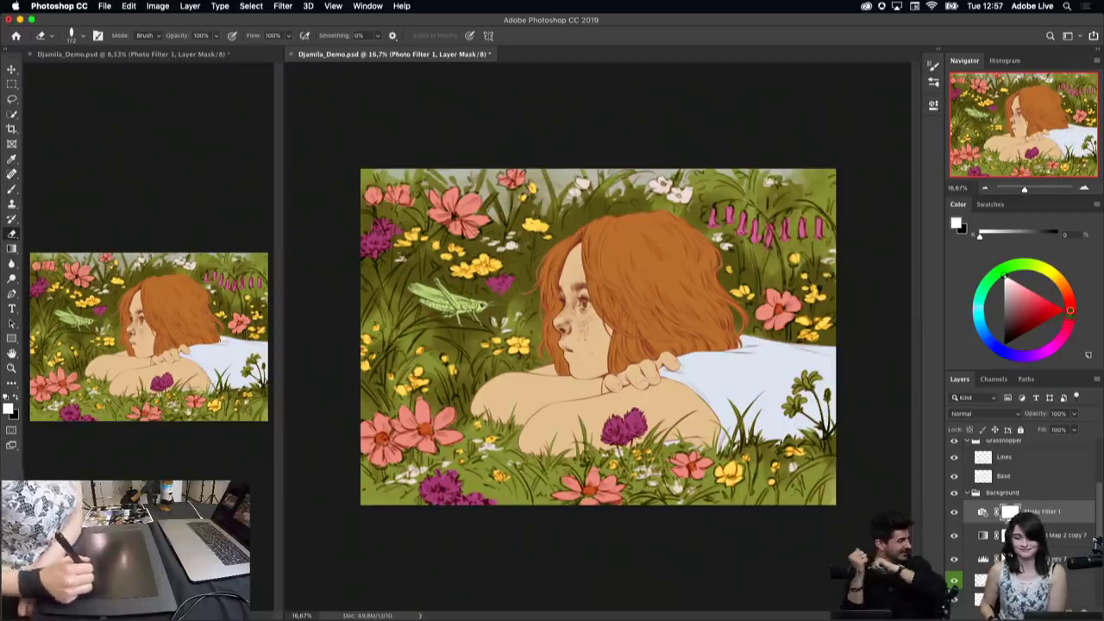
click(982, 535)
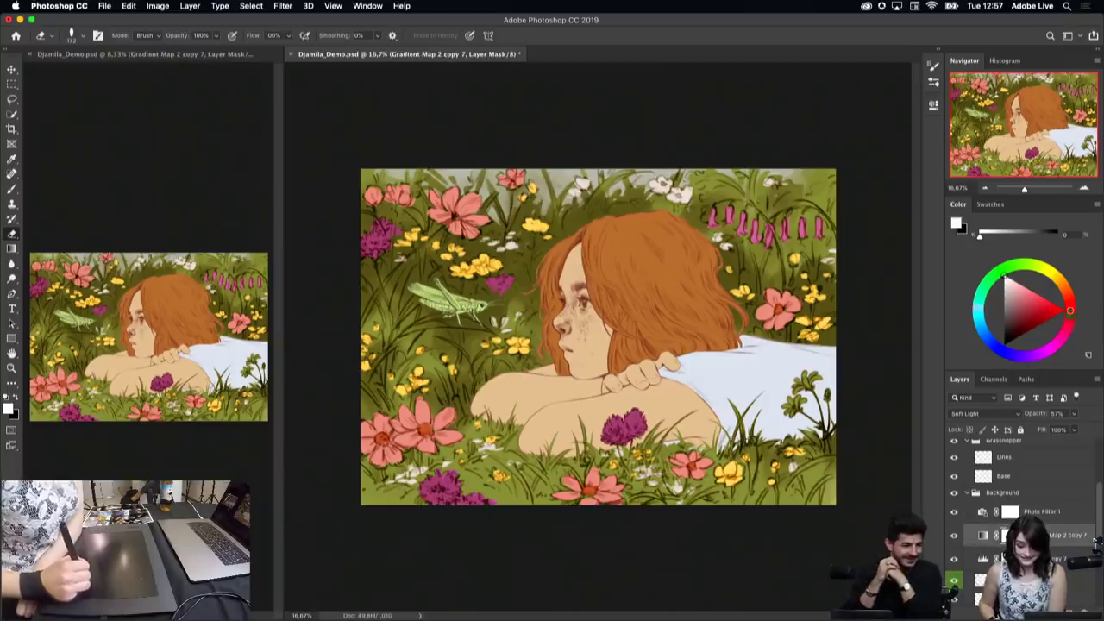
click(981, 579)
Step: Move the Flowers layer to just under the Background group
click(953, 582)
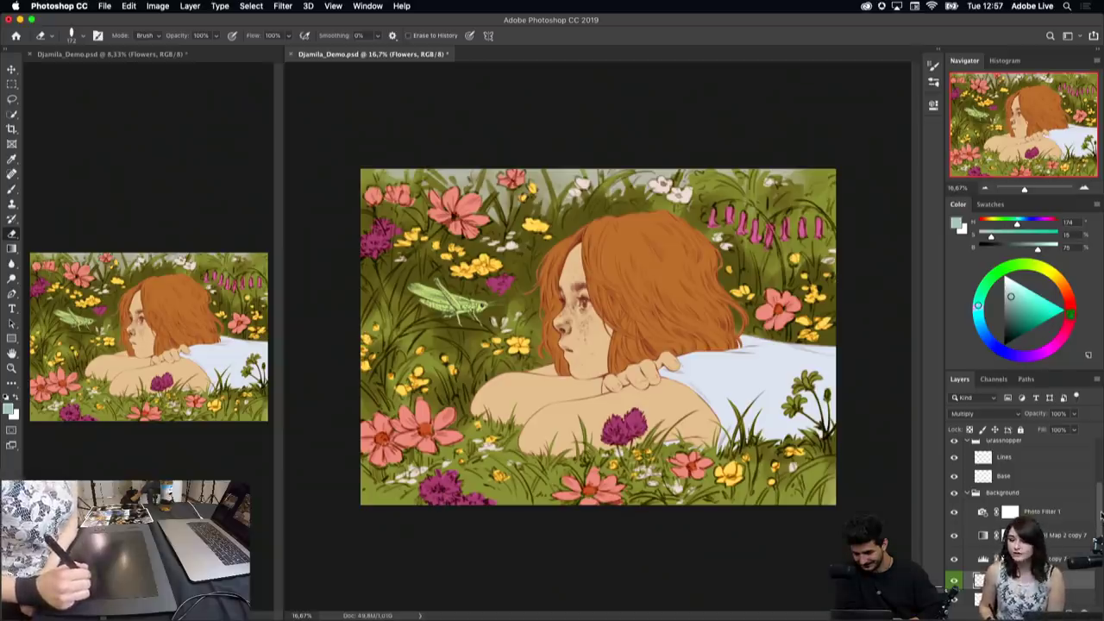
drag(1100, 515, 1097, 547)
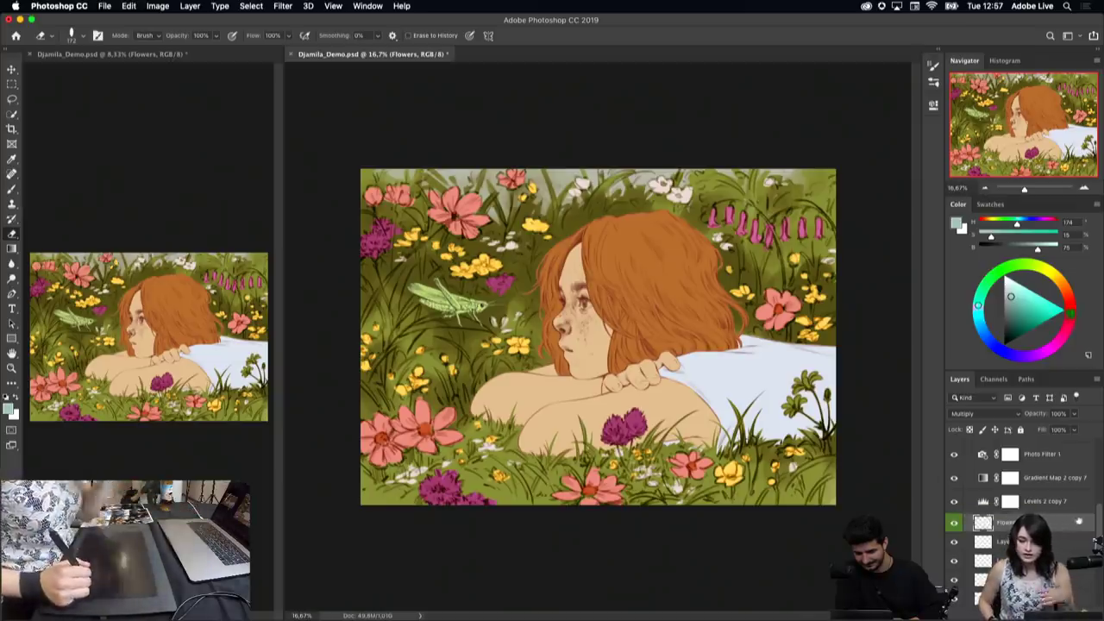
drag(1099, 515, 1099, 510)
drag(1009, 550, 1009, 479)
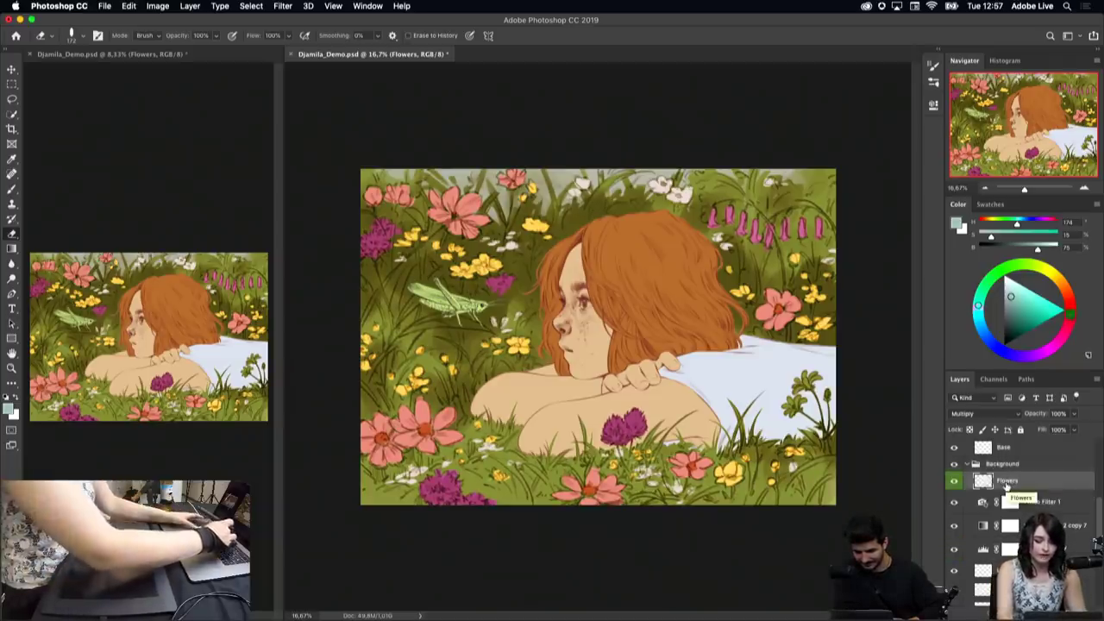
Step: Adjust the flowers with Hue -5, Saturation +43 and Lightness -8
key(ctrl+u)
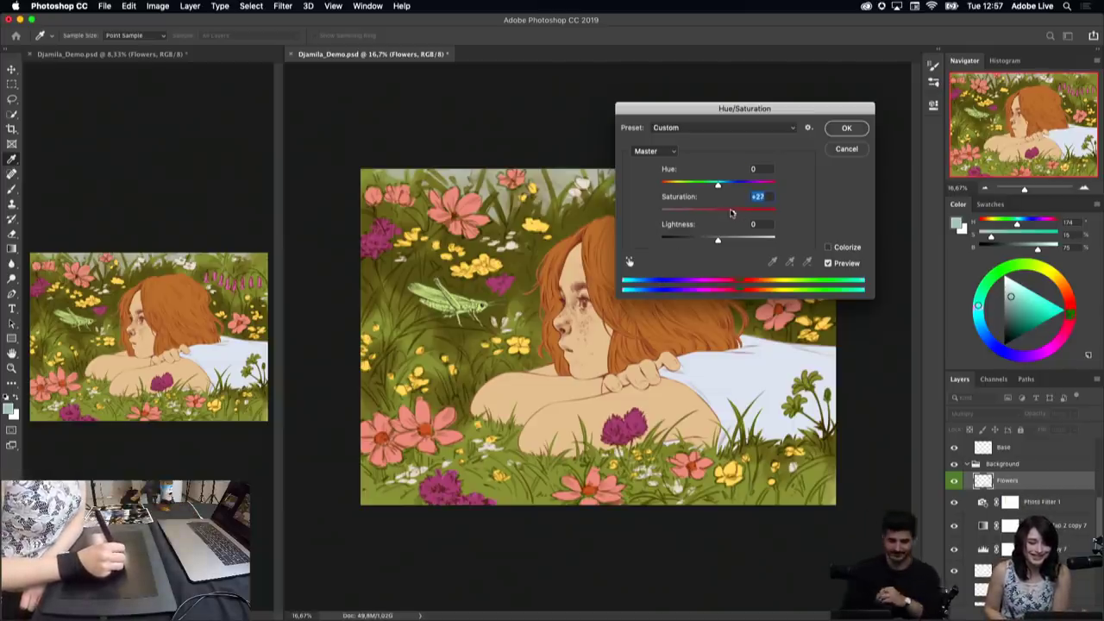
drag(730, 215, 723, 213)
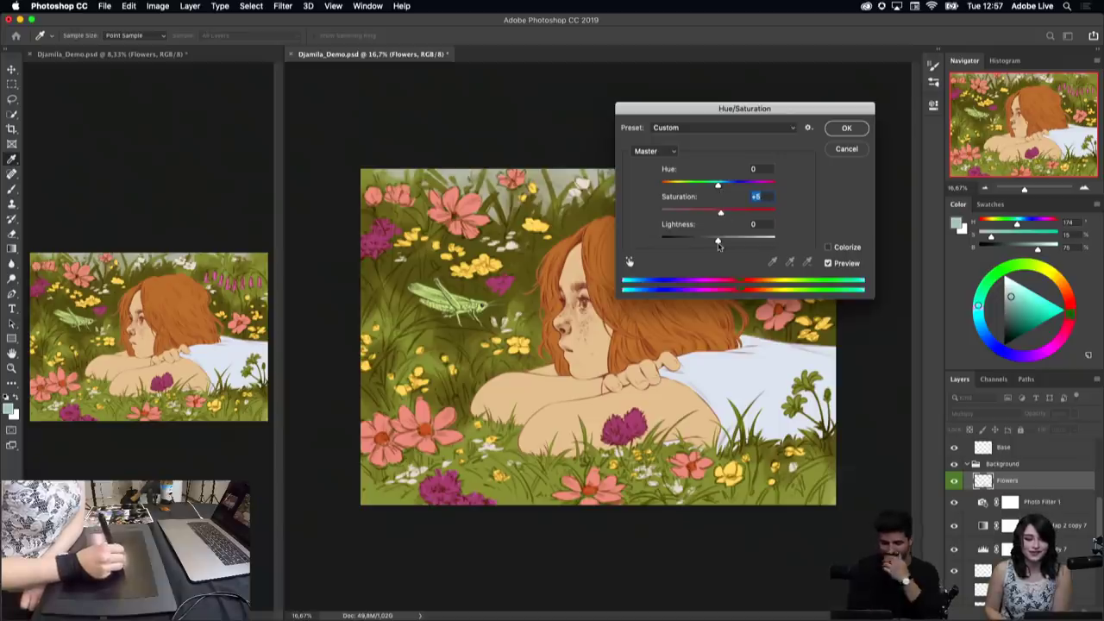
drag(720, 244, 717, 248)
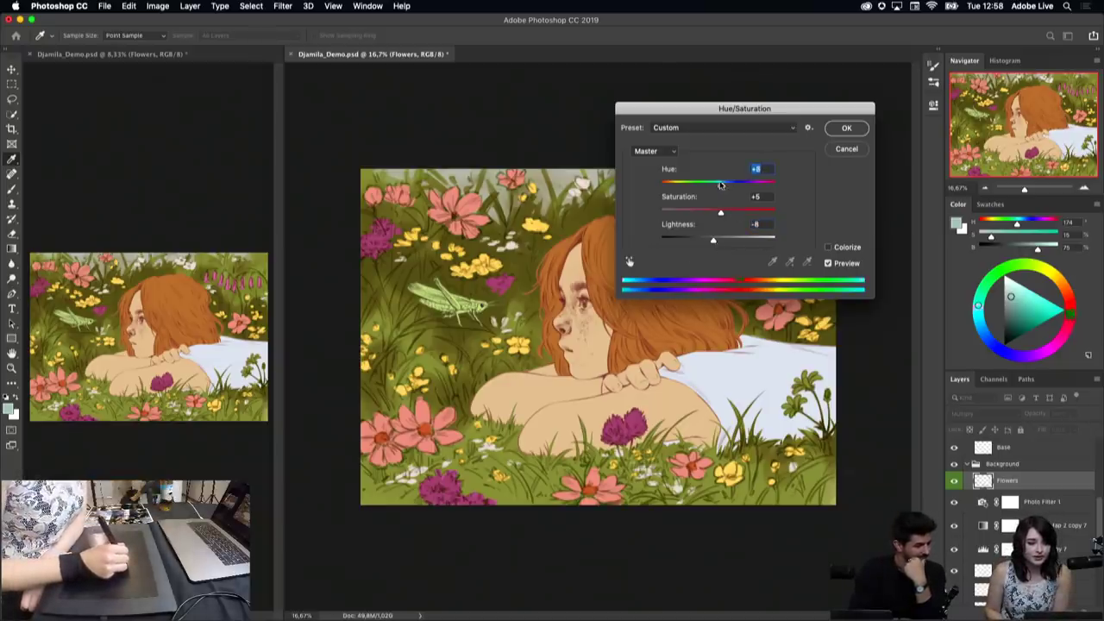
drag(717, 184, 714, 185)
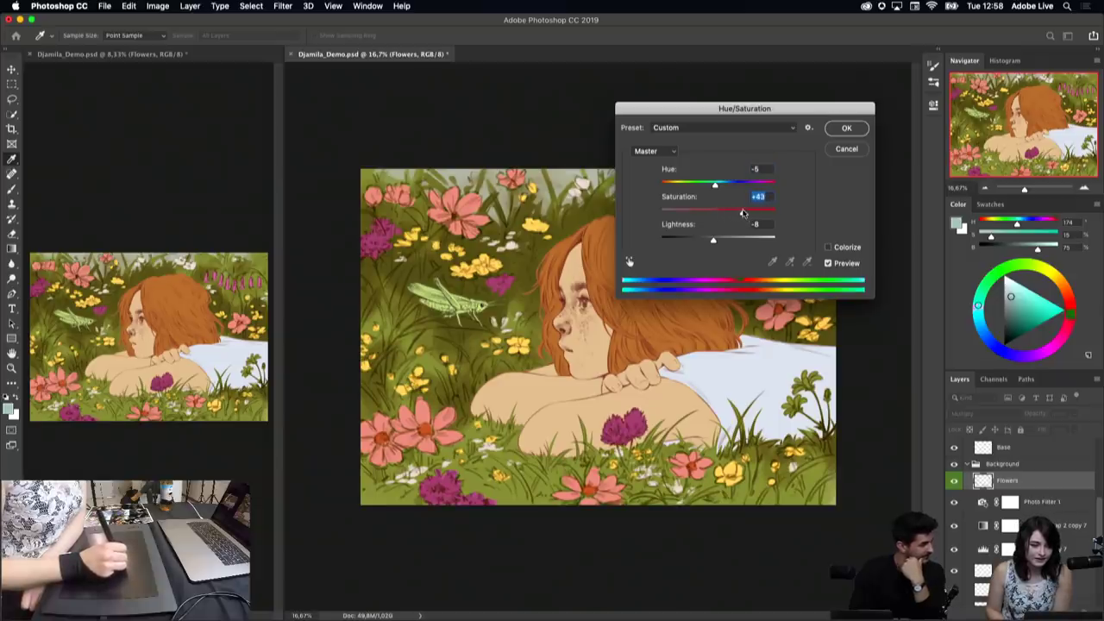
drag(745, 213, 742, 212)
click(841, 130)
key(e)
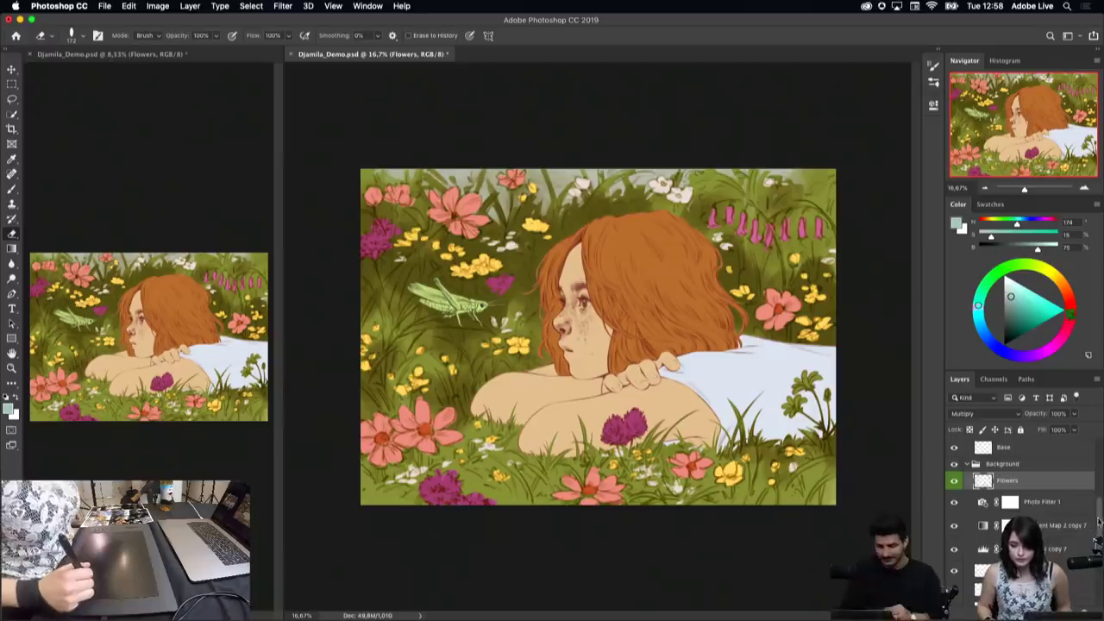
Step: Save the document
scroll(1040, 502, up, 1)
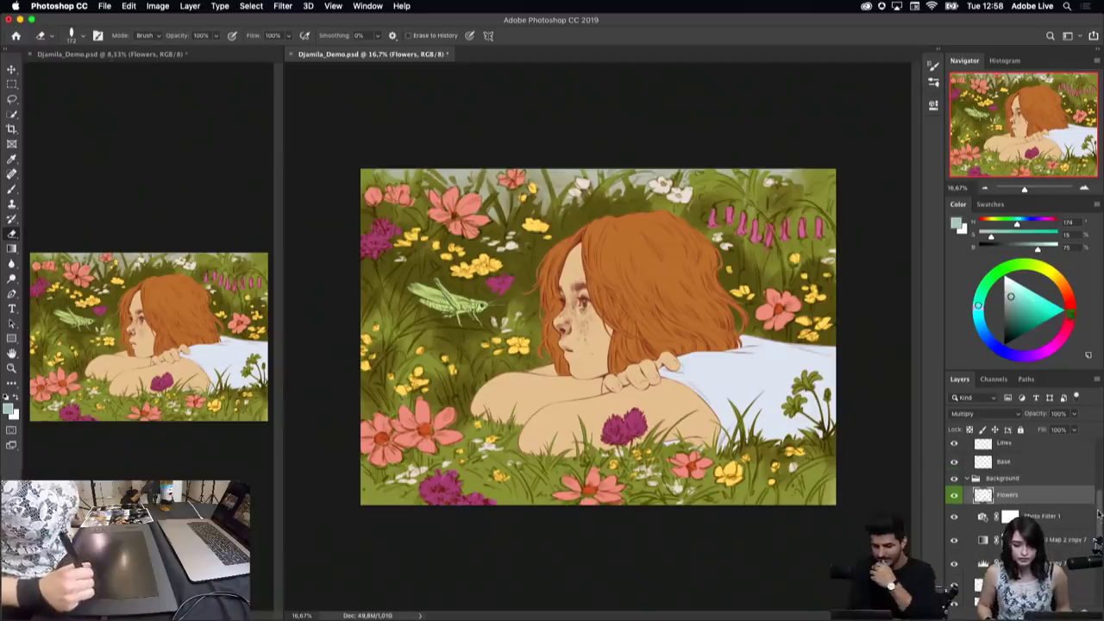
click(104, 6)
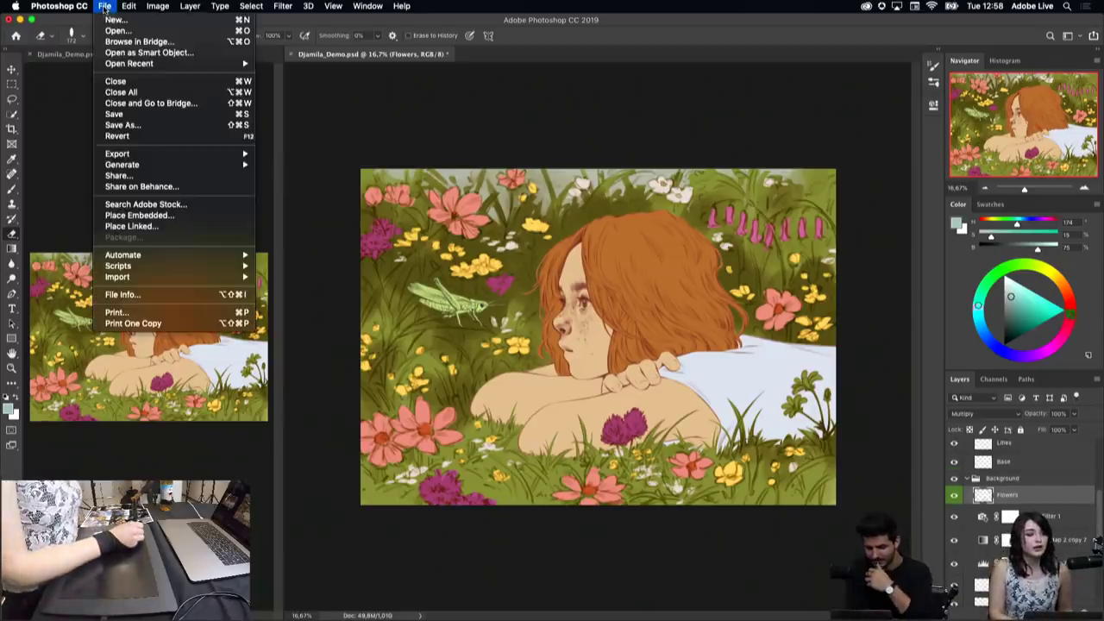
click(133, 115)
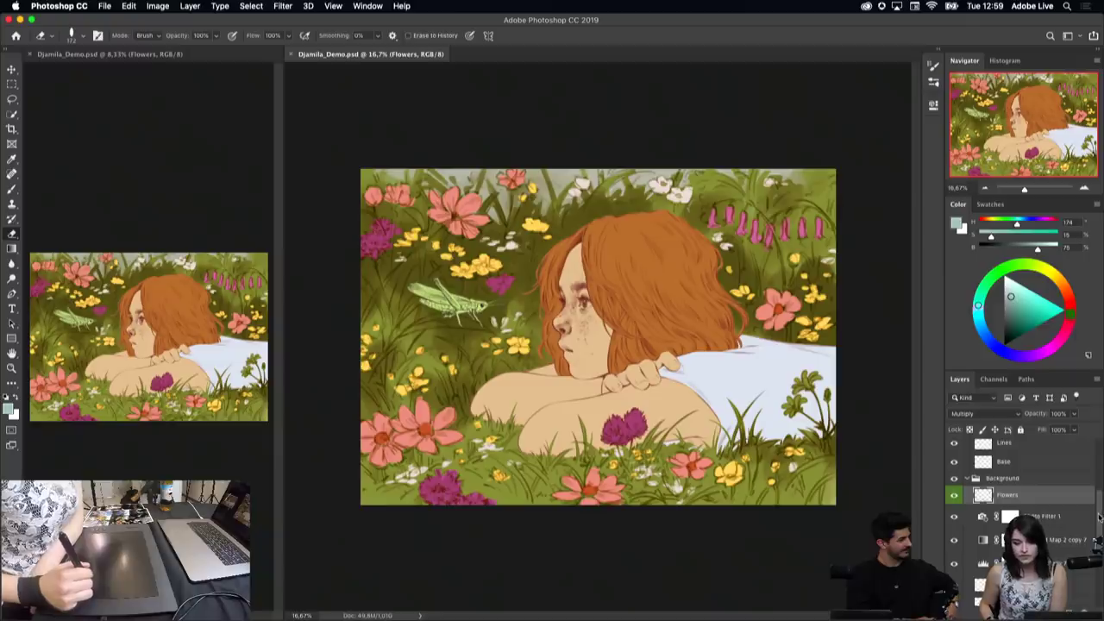
Step: Collapse the Grasshopper, Character and Background groups, save again, and select all three
drag(1099, 515, 1099, 484)
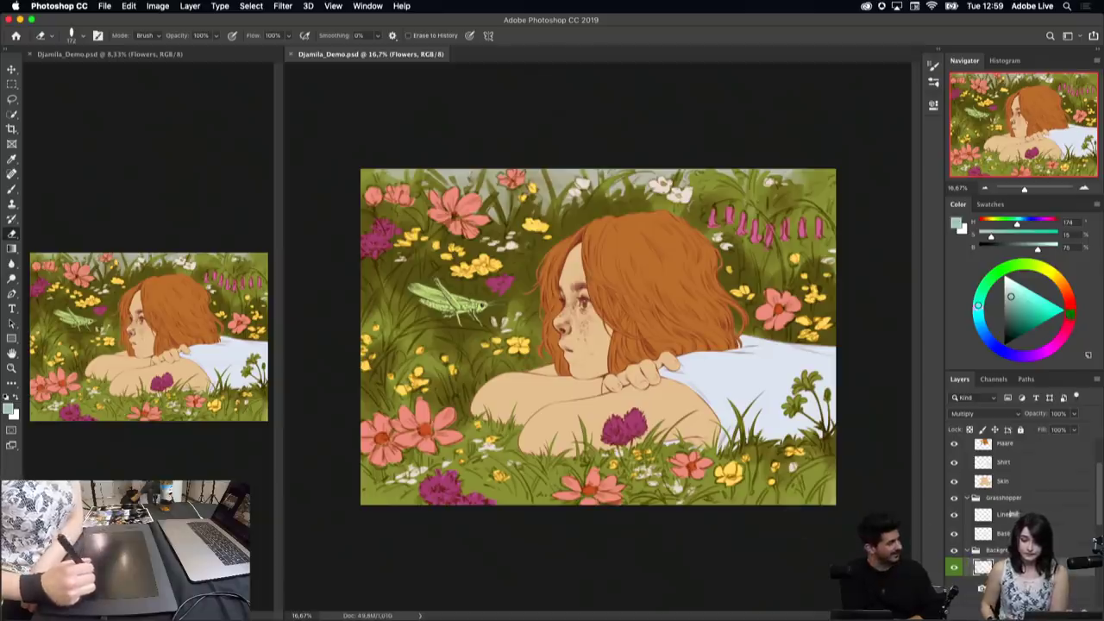
click(967, 498)
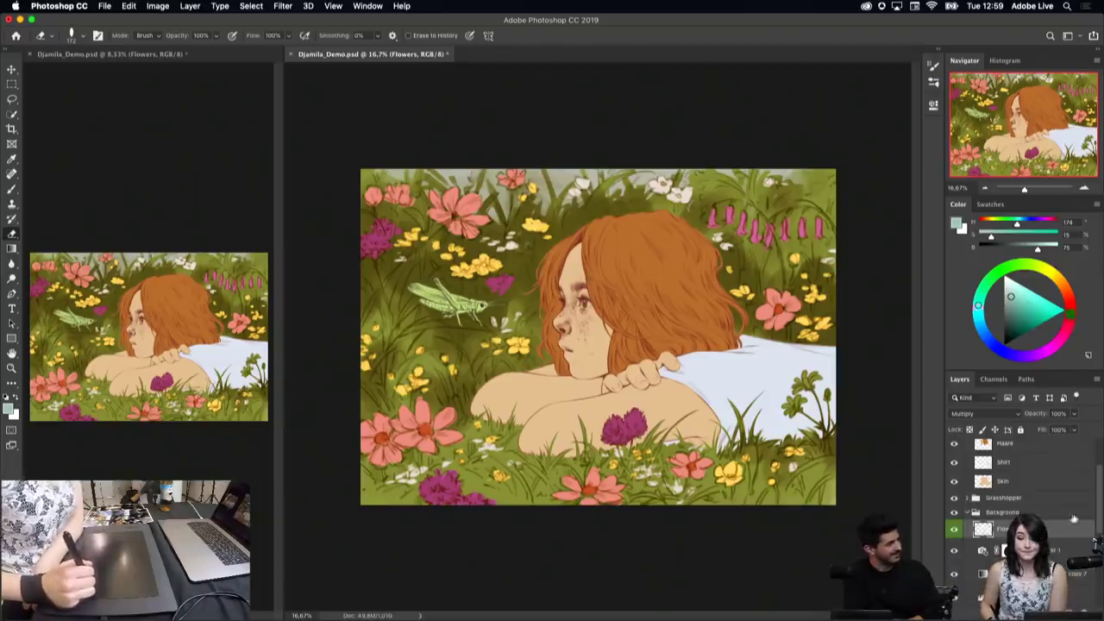
drag(1098, 493, 1101, 457)
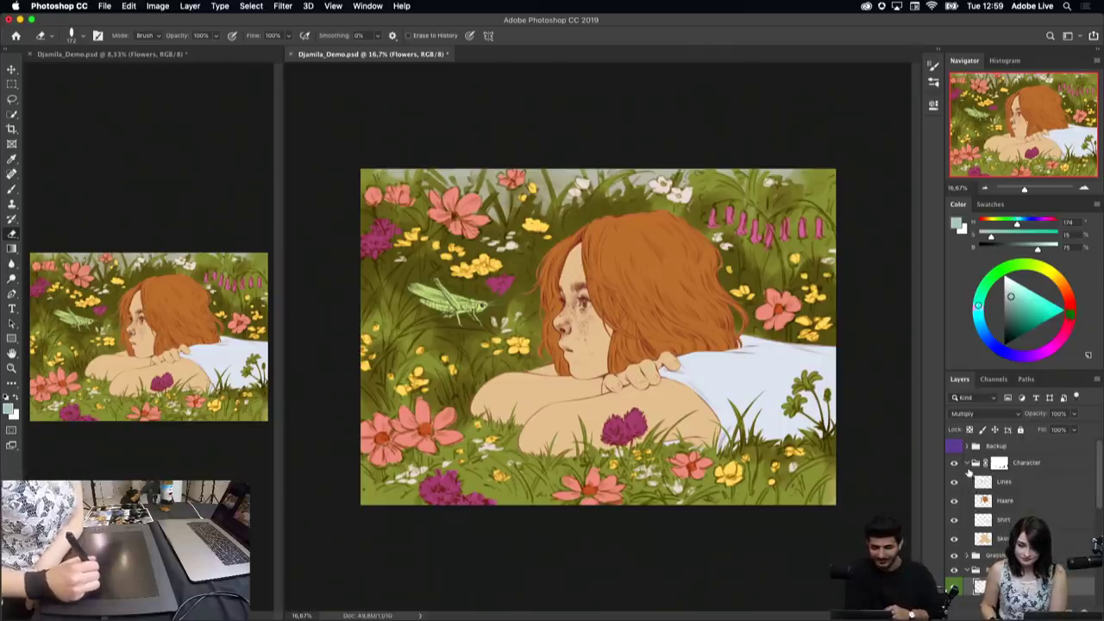
click(973, 463)
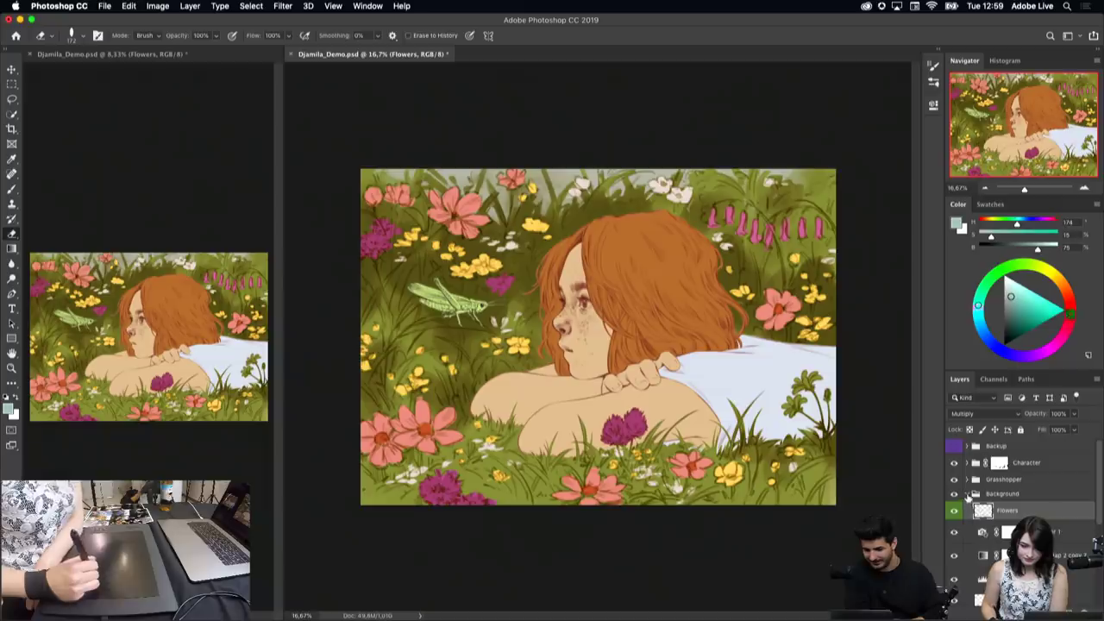
click(969, 494)
click(104, 7)
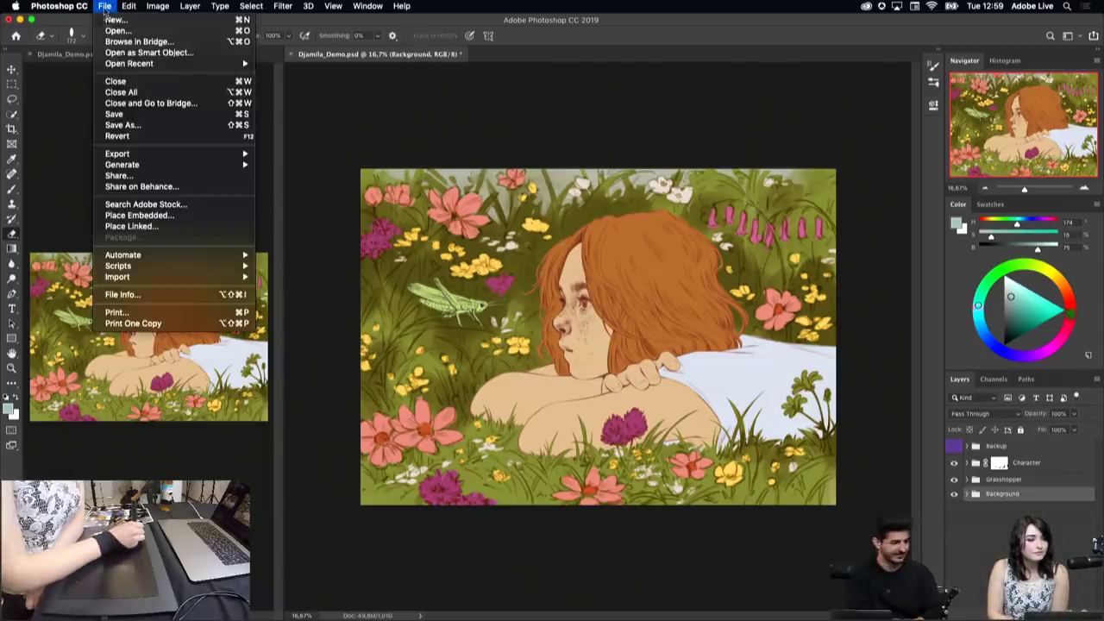
click(114, 114)
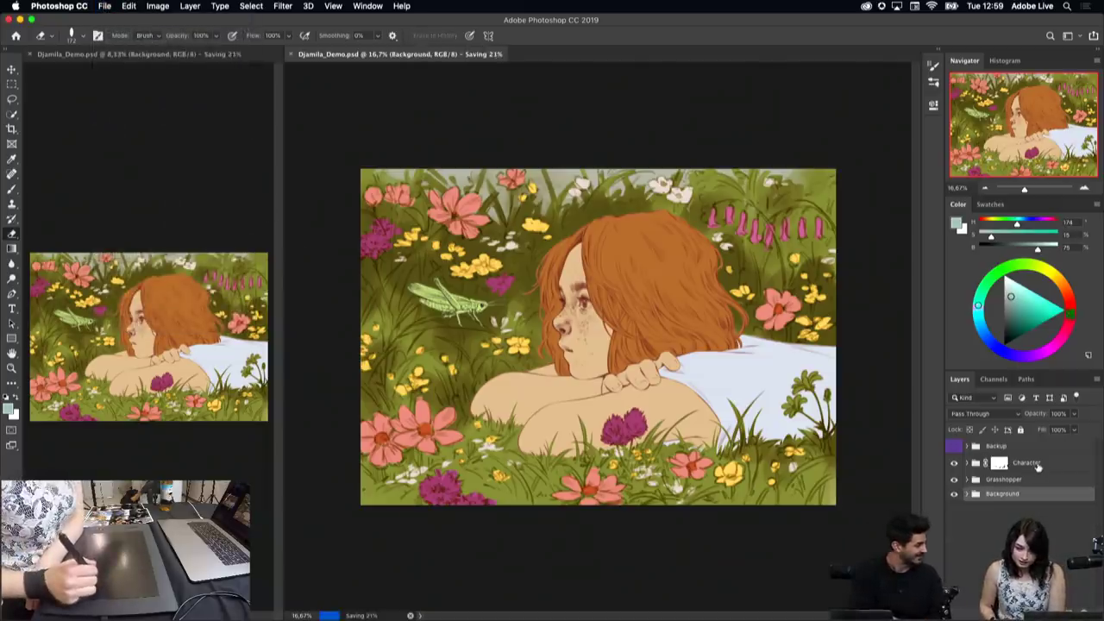
click(1037, 464)
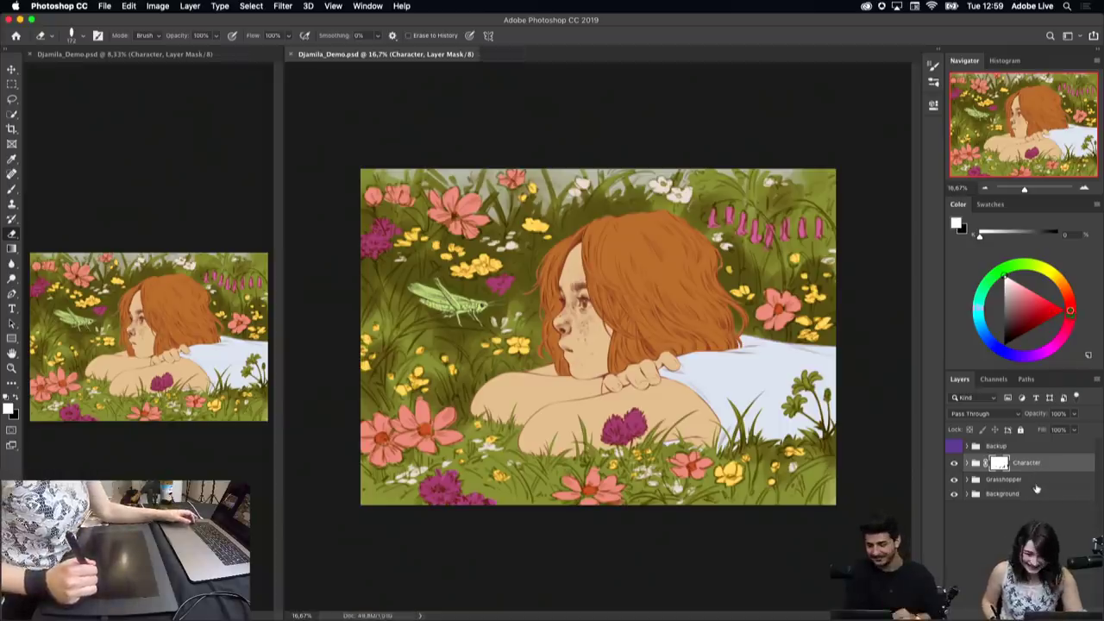
click(1000, 516)
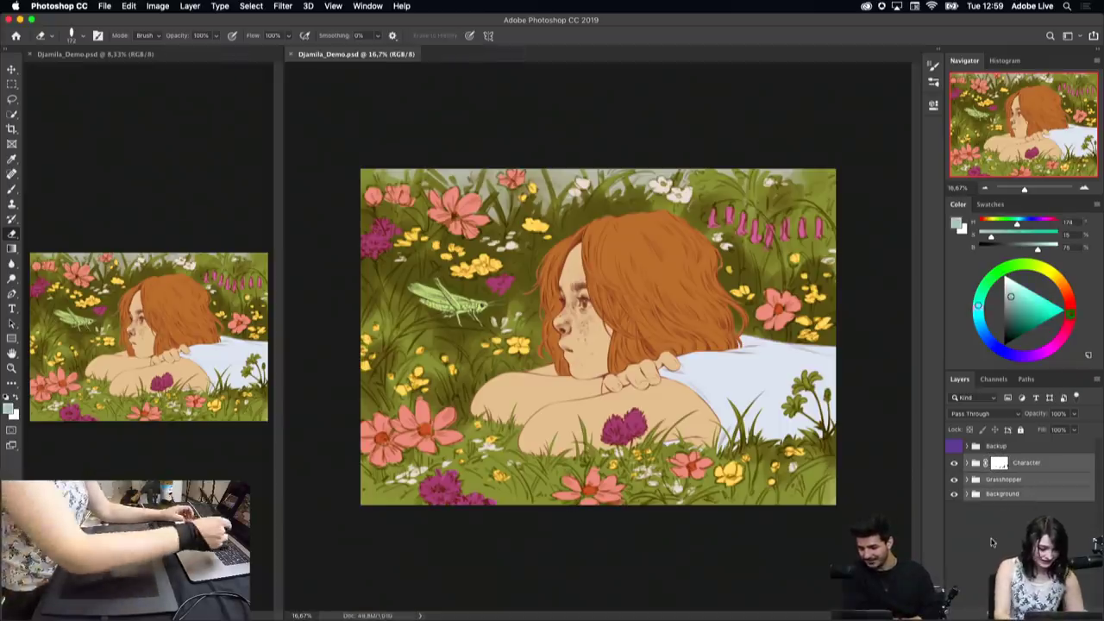
Step: Duplicate the Character, Grasshopper and Background groups and create a group named 'Variante 2'
key(super+j)
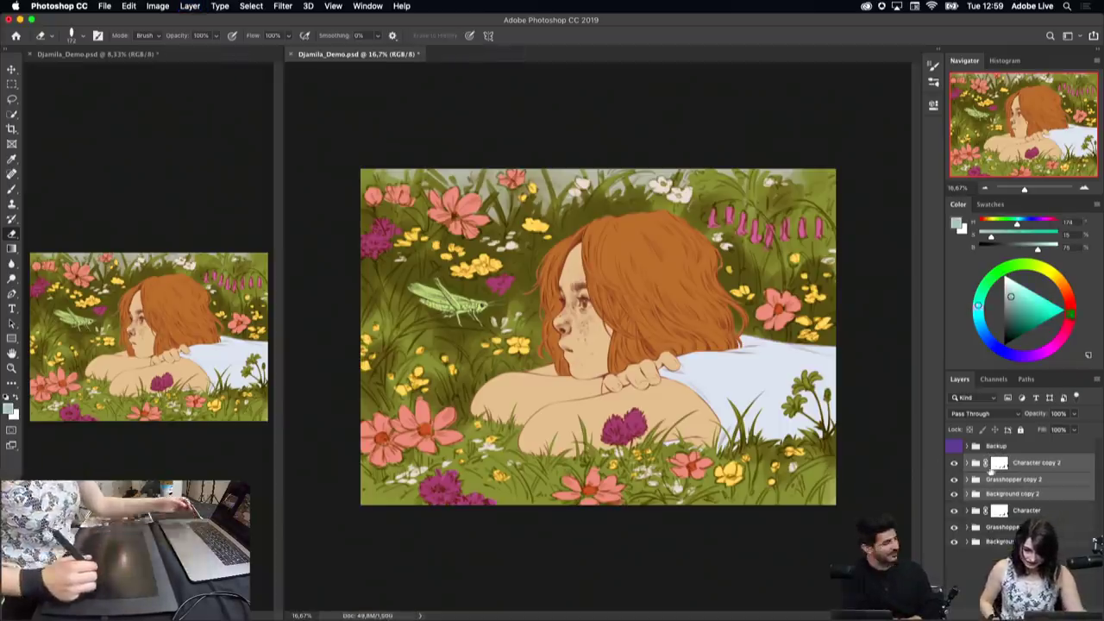
click(1033, 471)
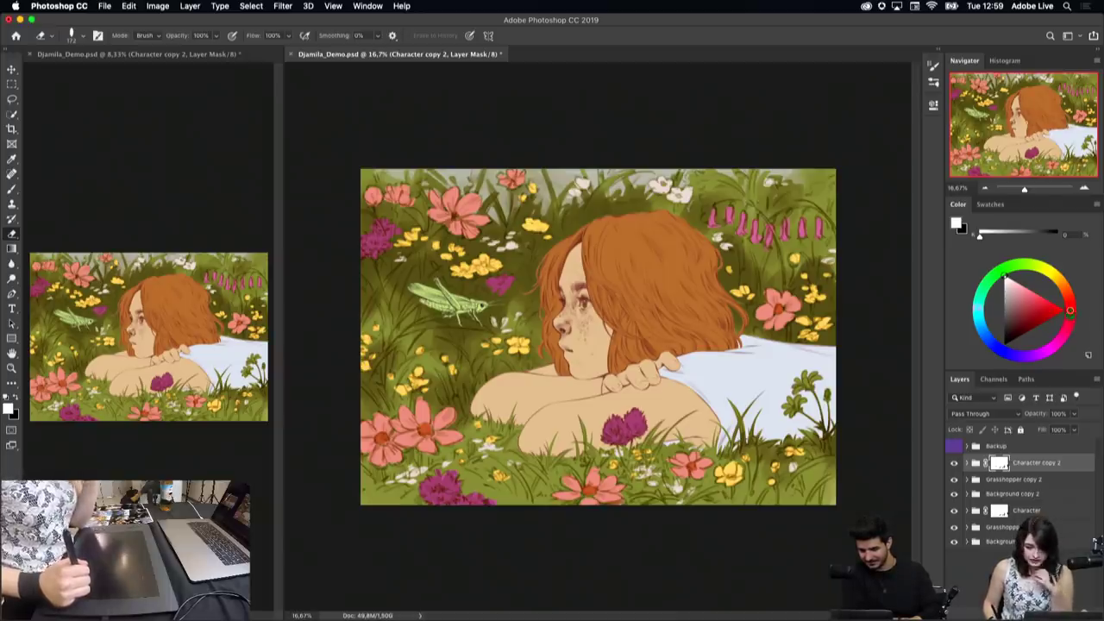
key(ctrl+g)
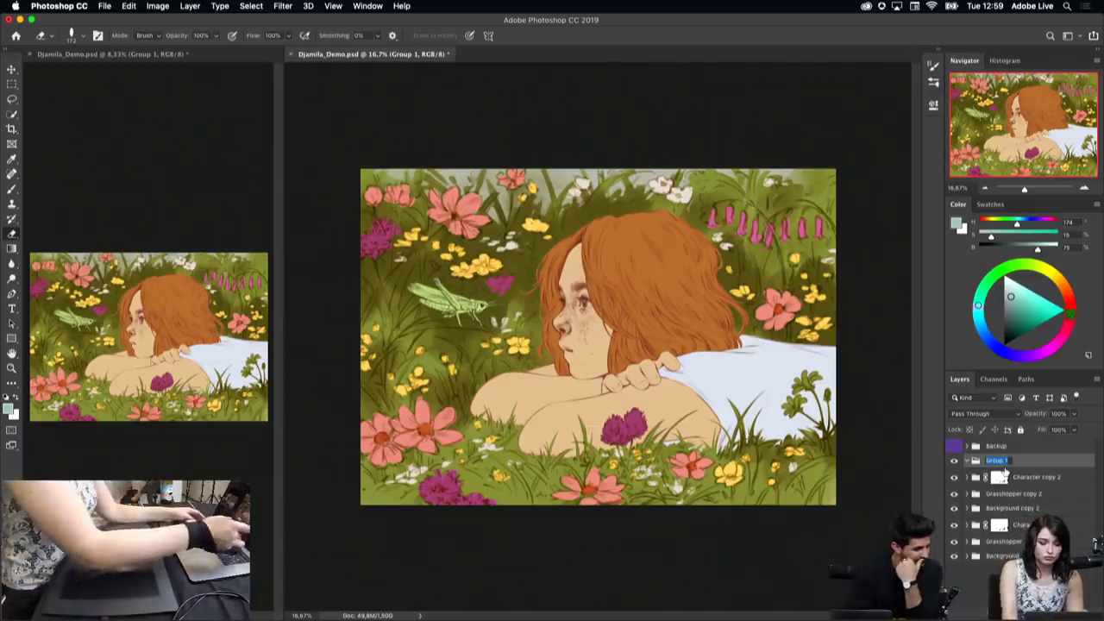
text(Variante 2)
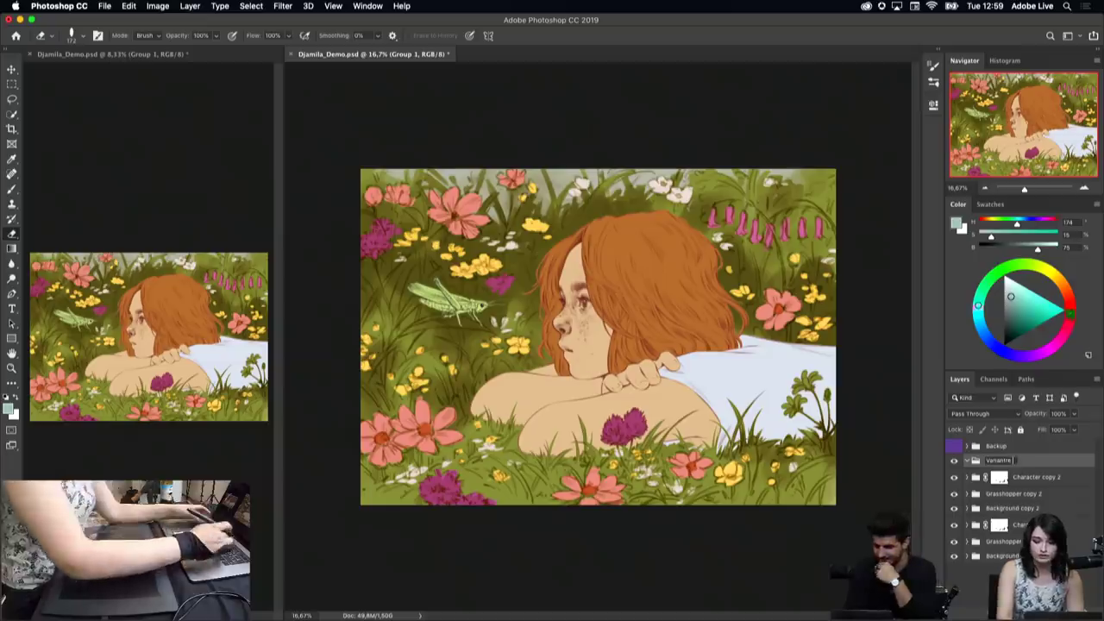
key(Return)
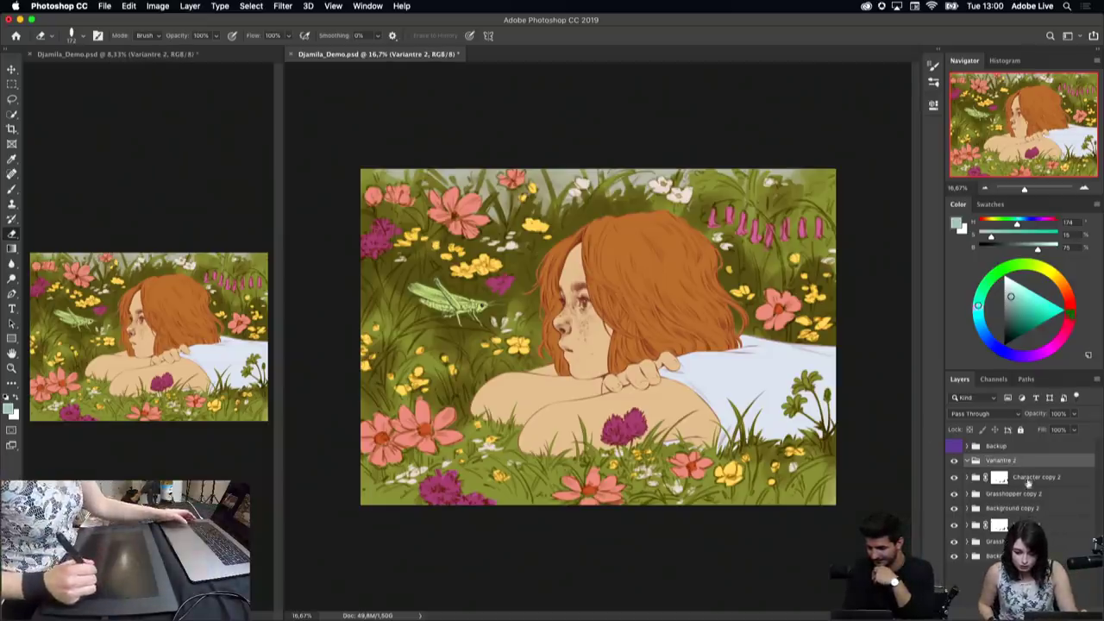
Step: Move the Character, Grasshopper and Background copies into the Variante 2 group
click(1027, 481)
shift+click(1017, 493)
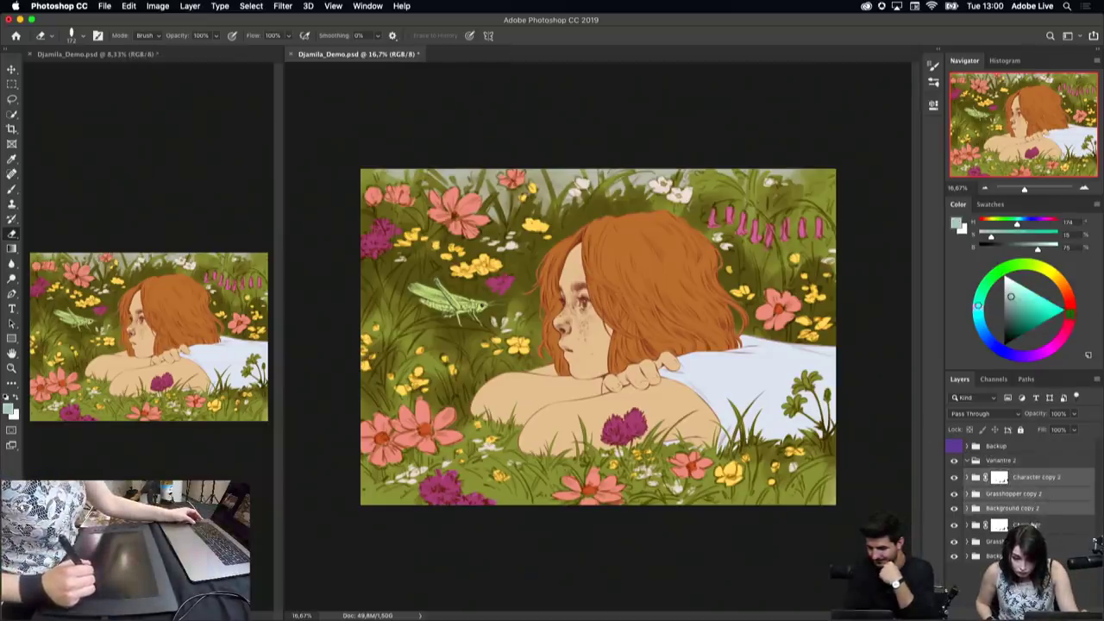
shift+click(1018, 524)
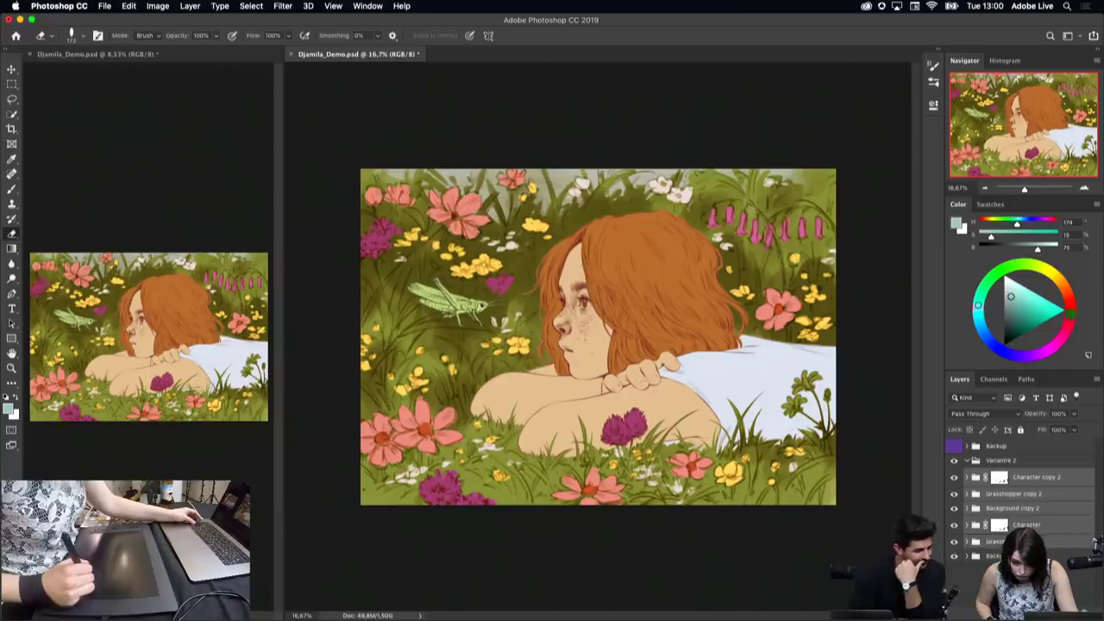
click(1032, 481)
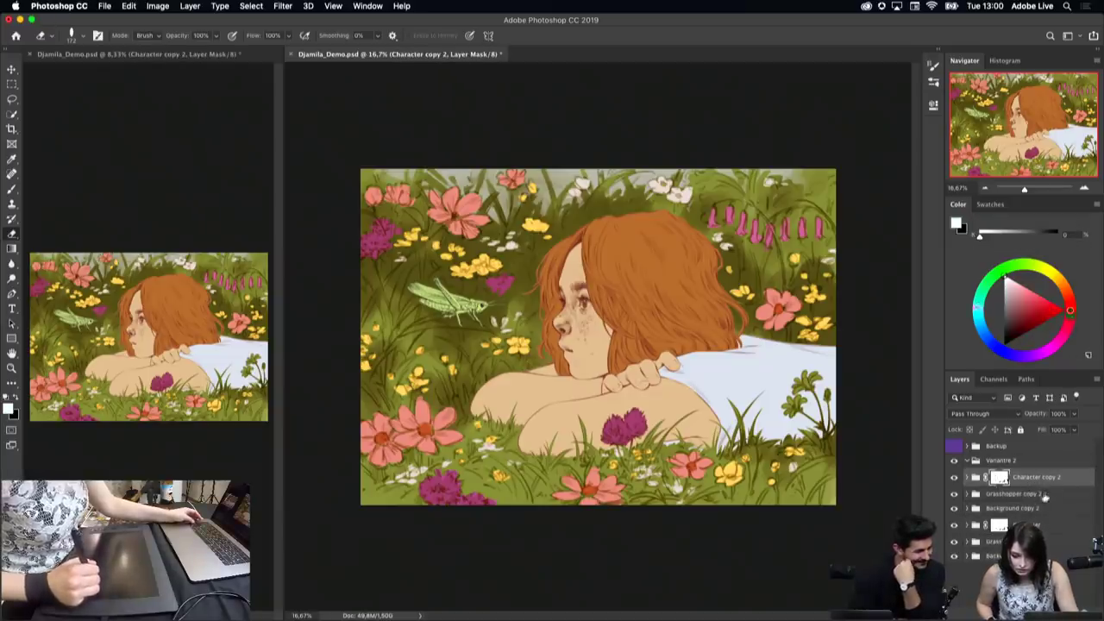
shift+click(1035, 493)
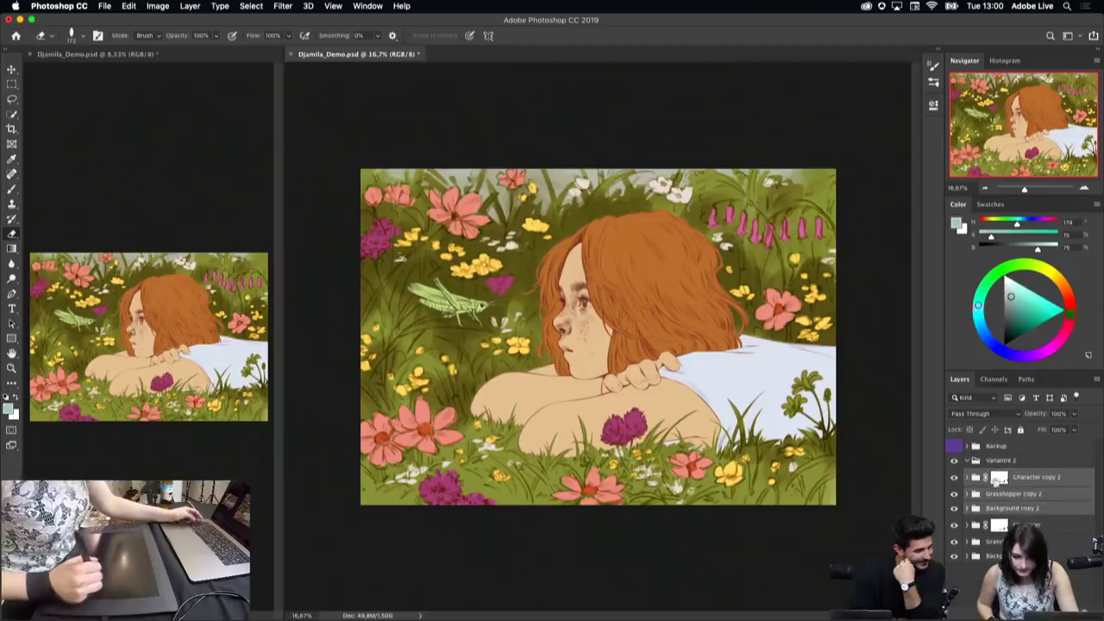
mouse_move(1031, 496)
mouse_down()
mouse_move(1018, 465)
mouse_move(998, 456)
mouse_up()
click(998, 447)
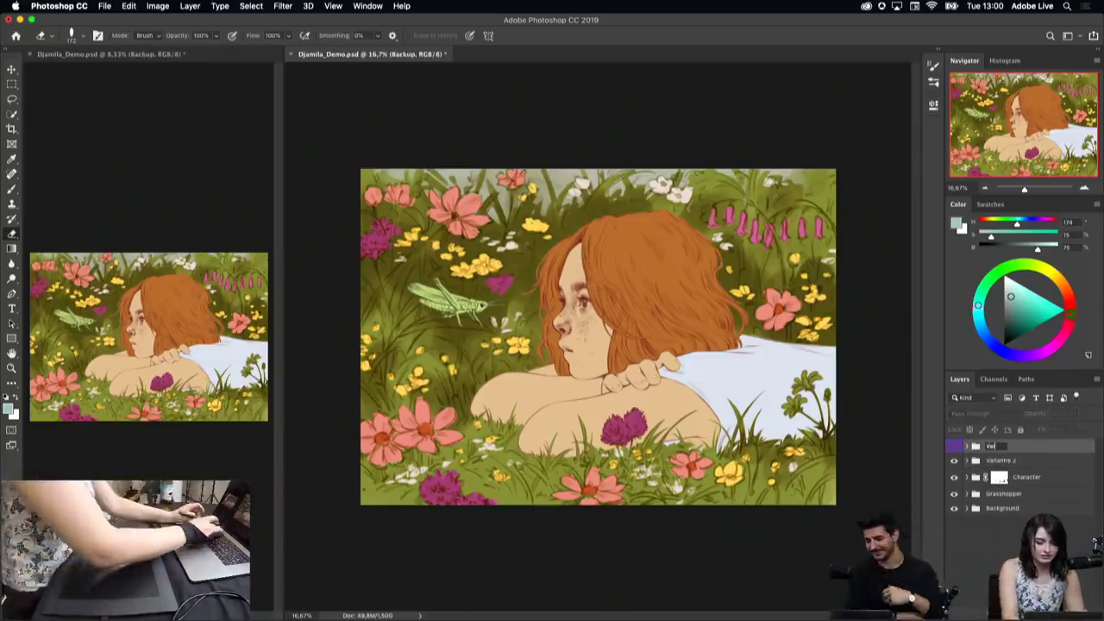
Step: Give the selected Backup group the name 'Variante 1'
text(Variante 1)
key(Return)
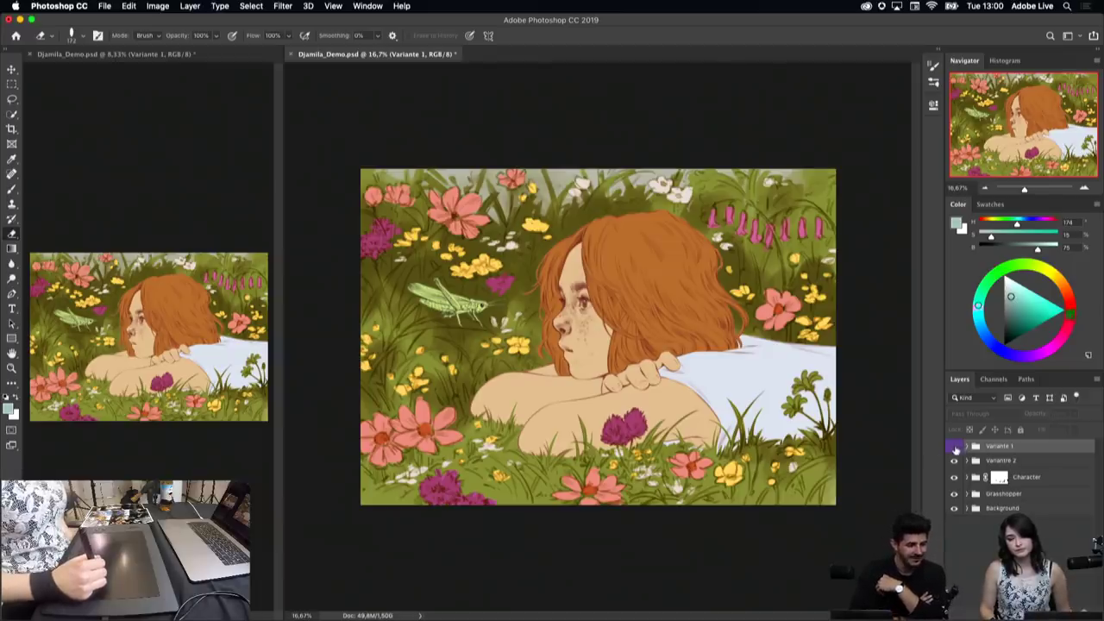
Step: Switch Variante 1's visibility on and off to compare palettes, ending with it hidden
click(954, 446)
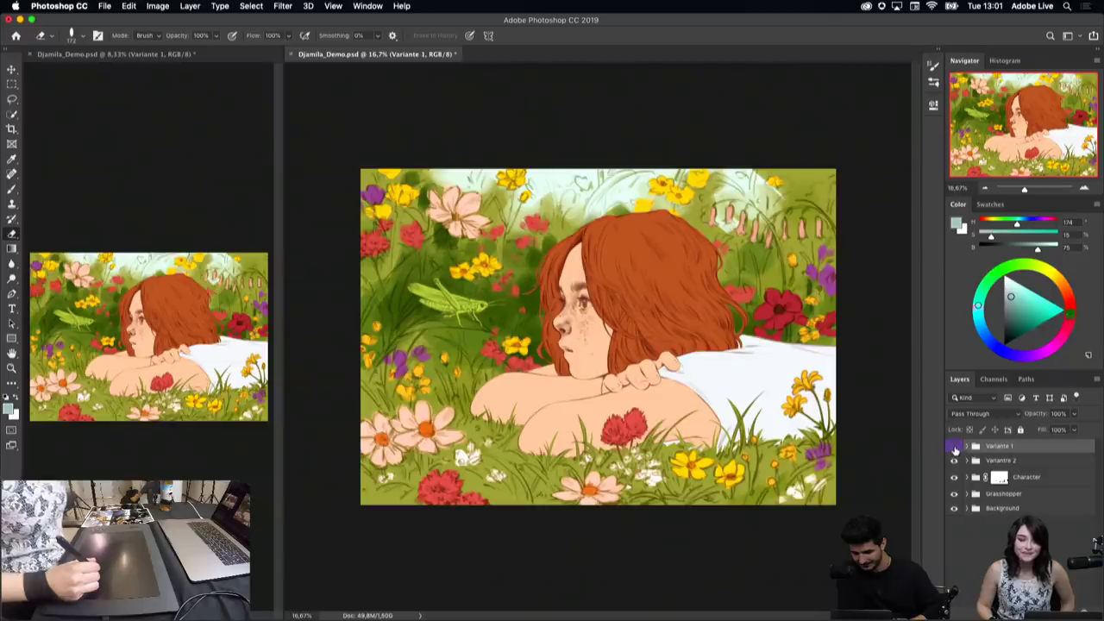
click(954, 447)
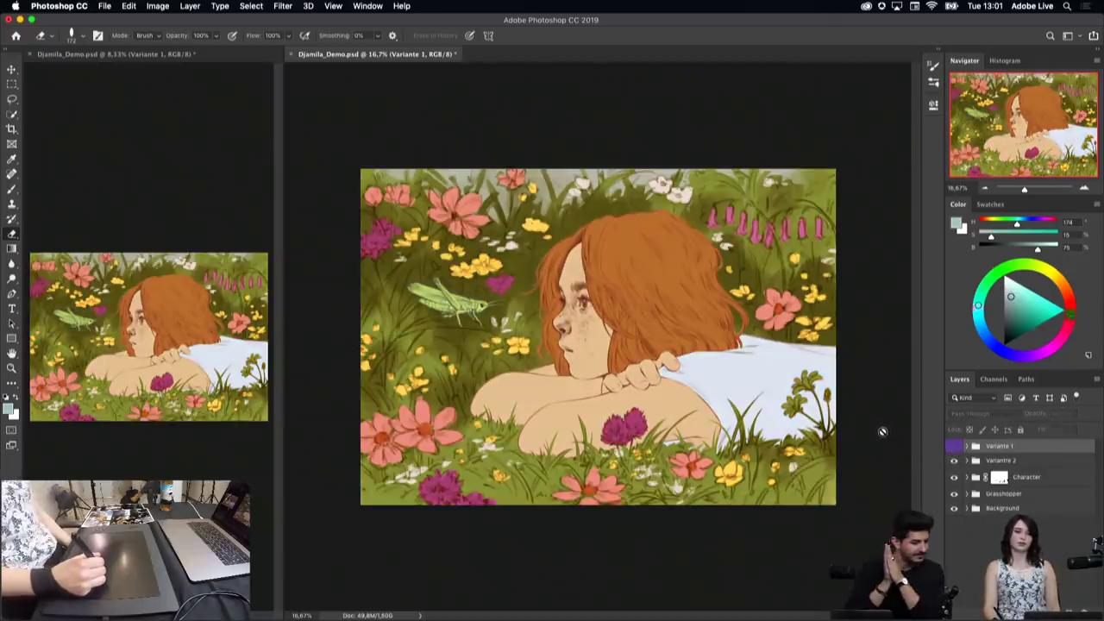
click(954, 446)
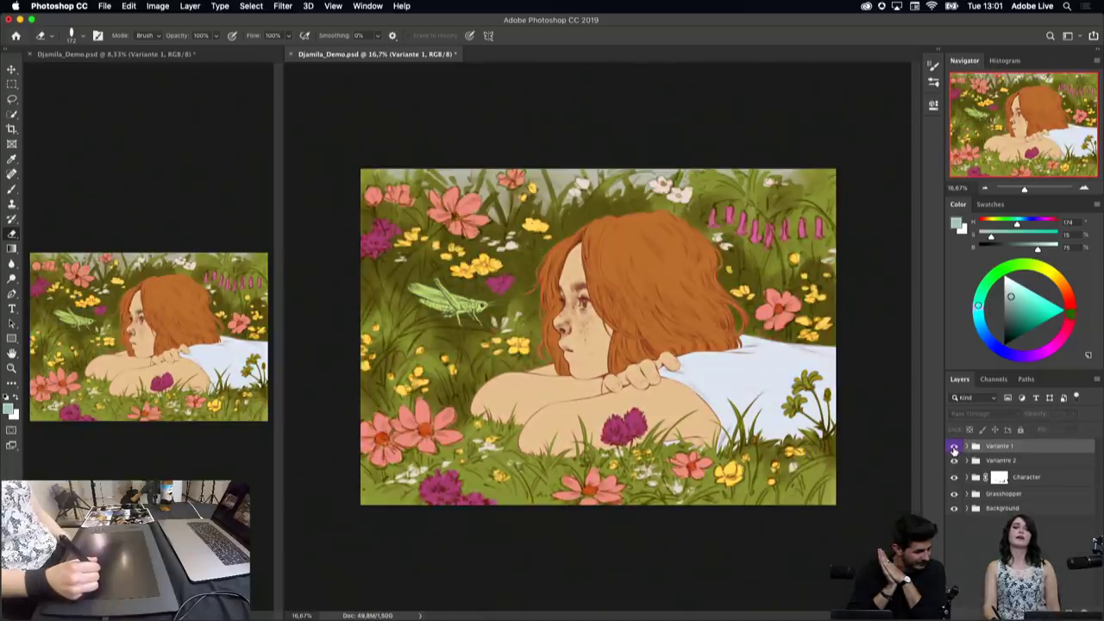
click(954, 447)
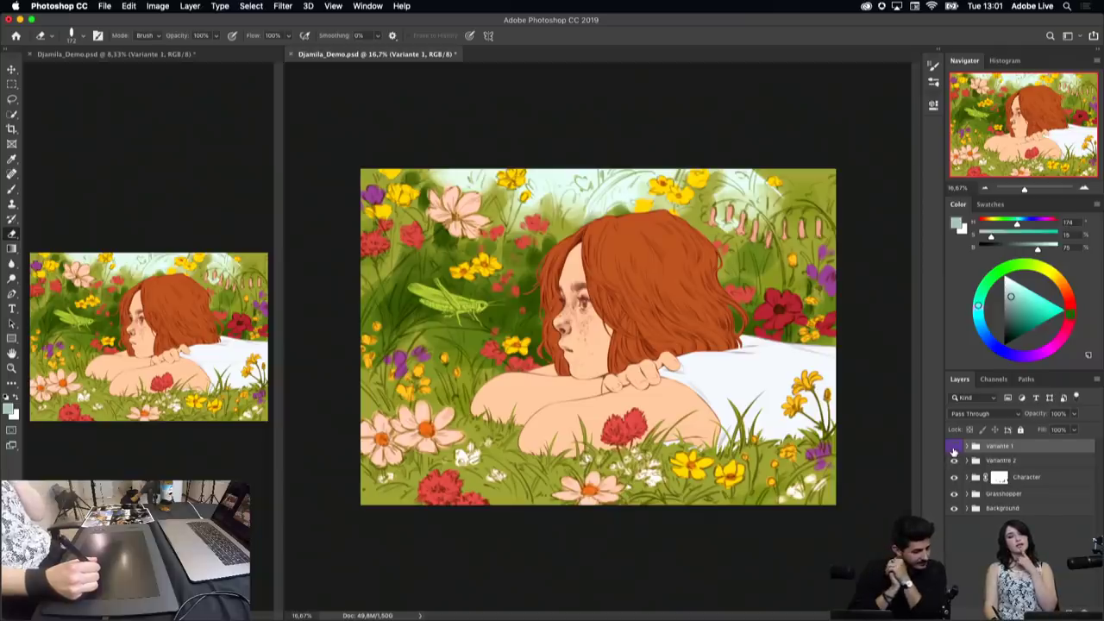
click(953, 447)
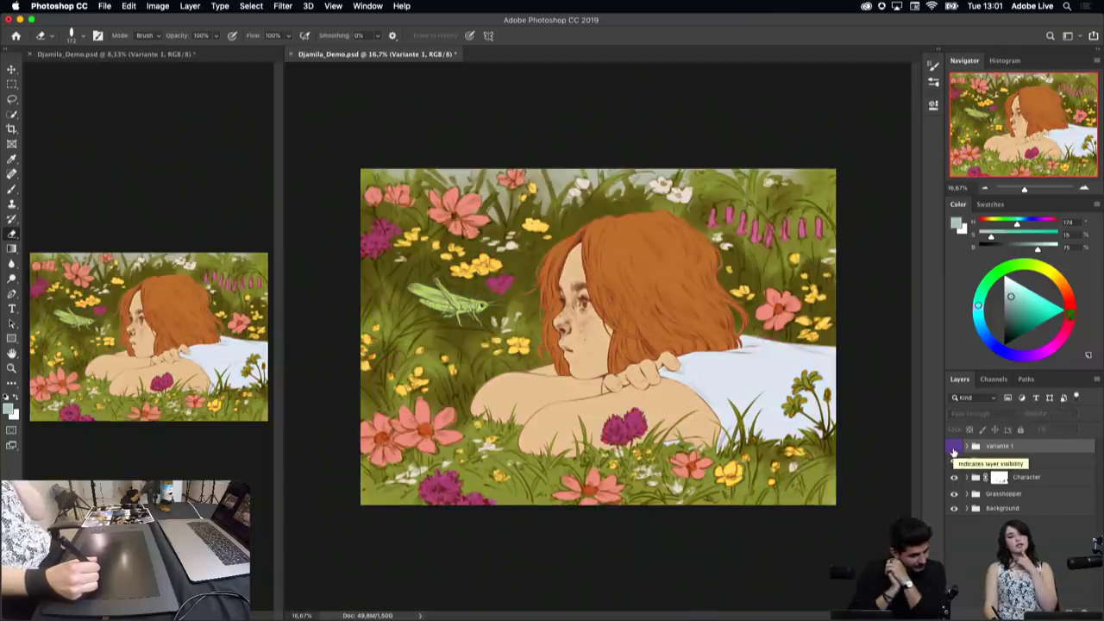
click(954, 447)
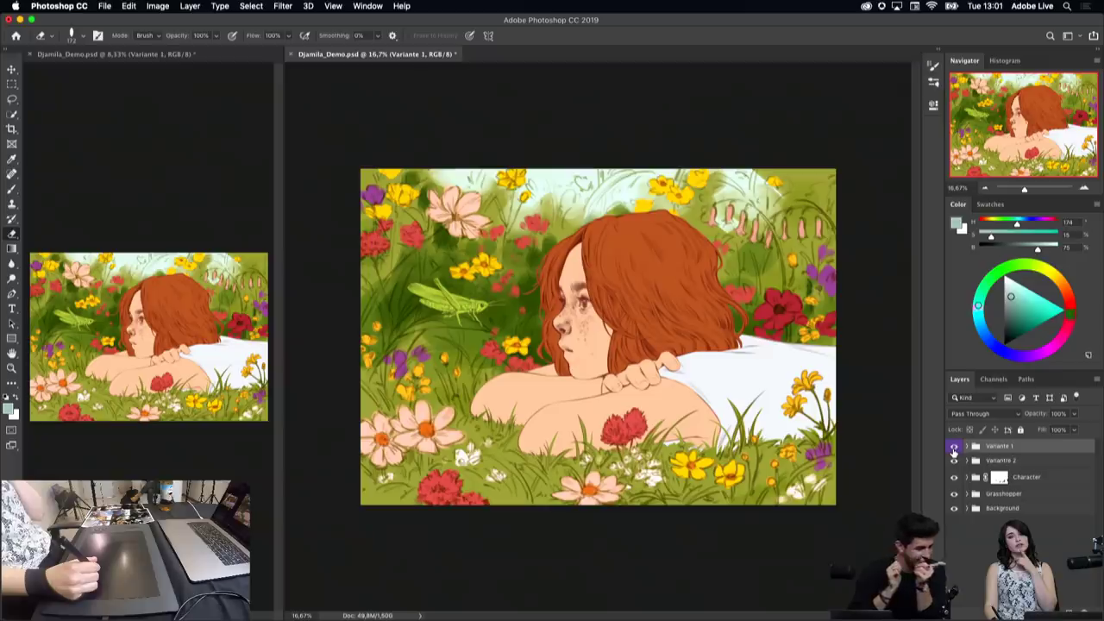
click(954, 447)
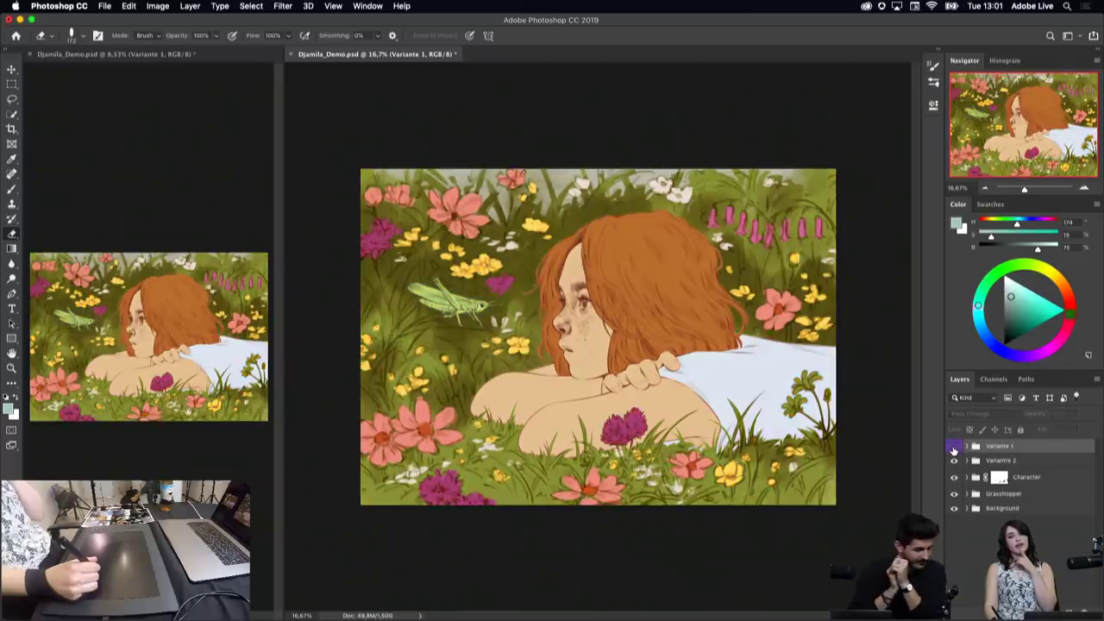
click(953, 447)
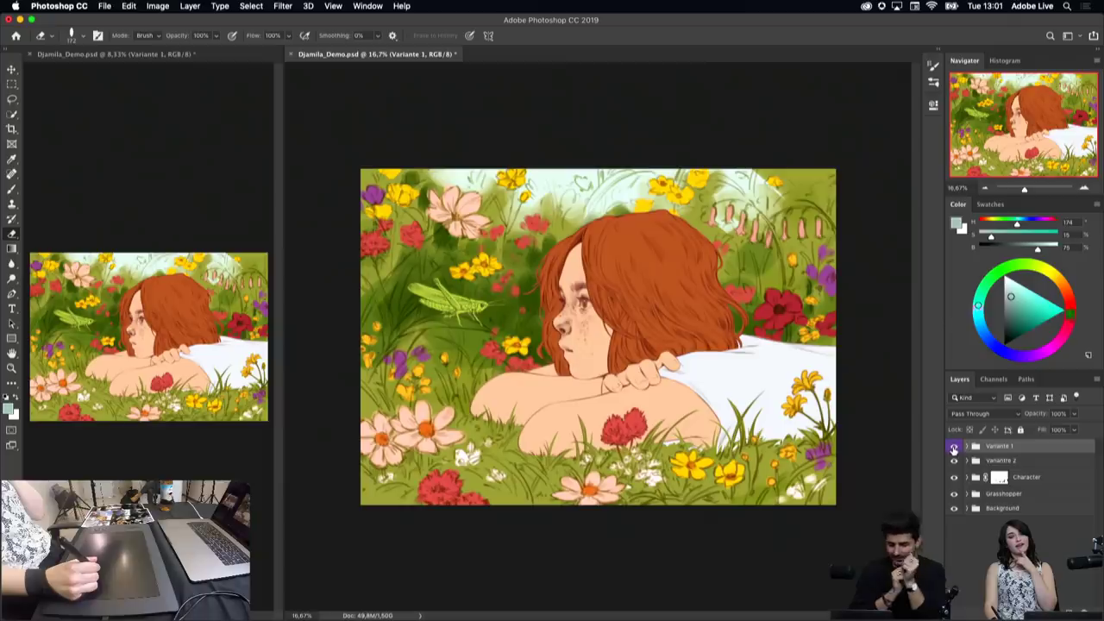
click(954, 447)
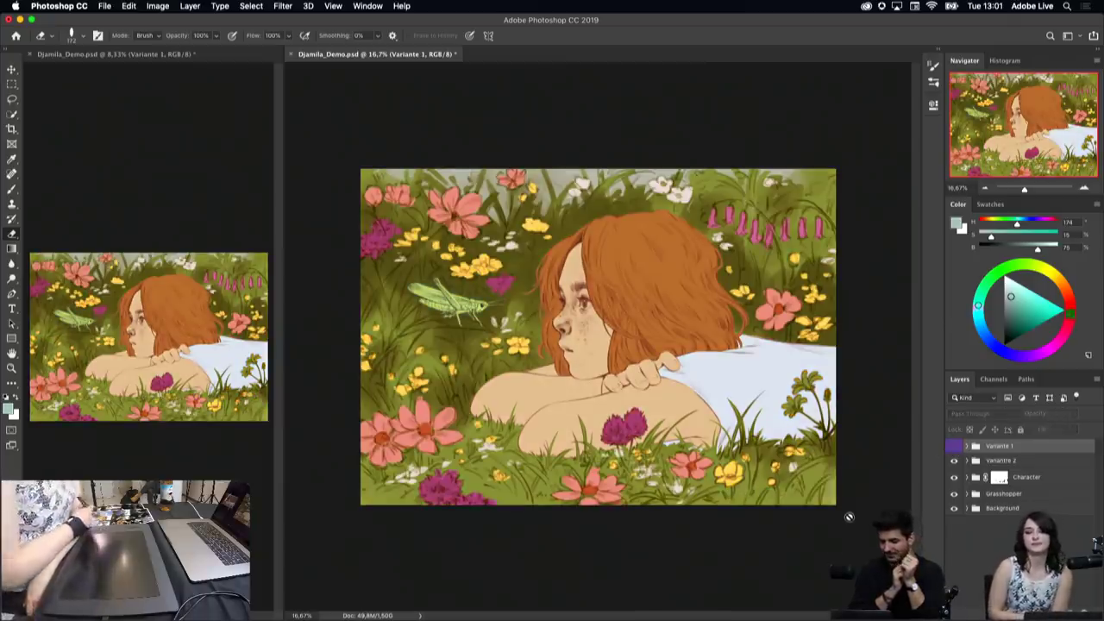
Step: Select the Variante 2 group in the Layers panel
click(1034, 462)
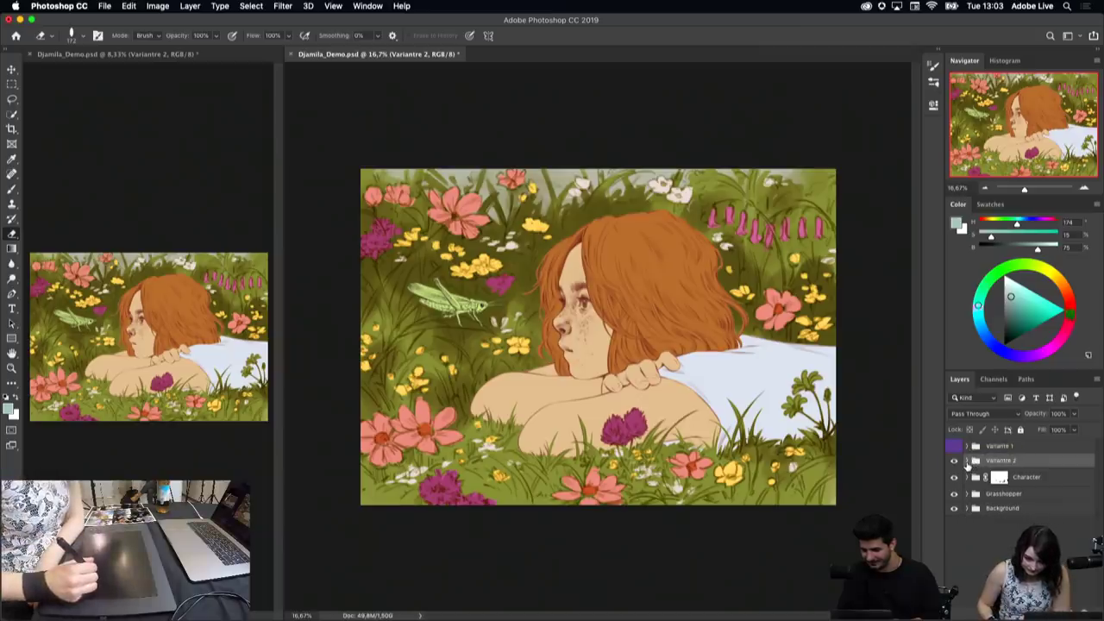
Step: Expand Background copy 2 inside Variante 2 and add a new empty layer above Photo Filter 1
click(965, 460)
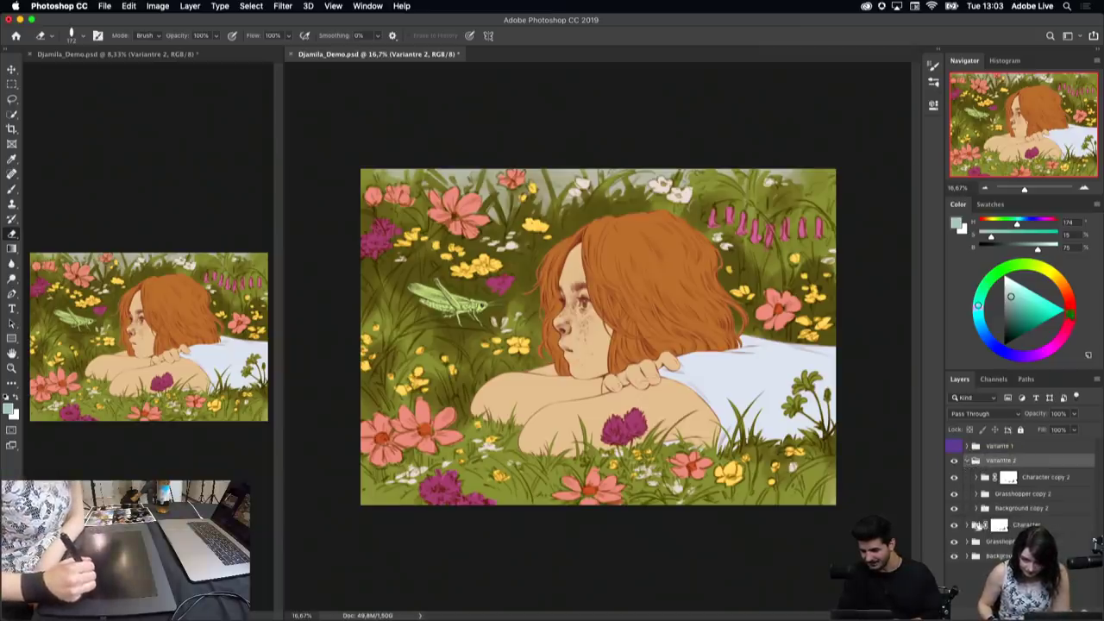
click(975, 493)
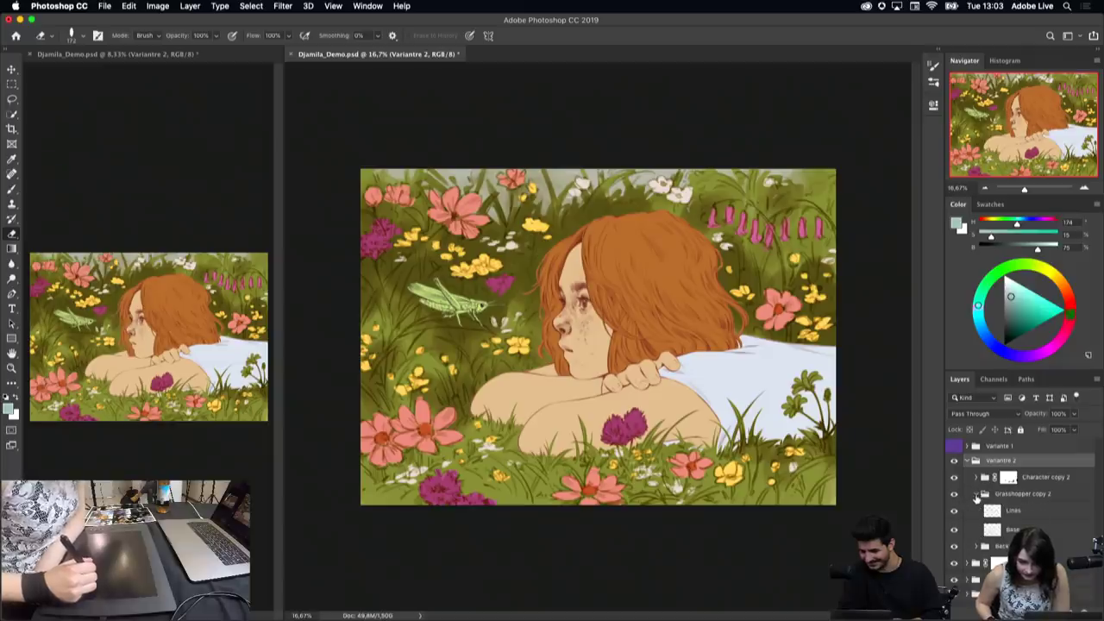
click(975, 494)
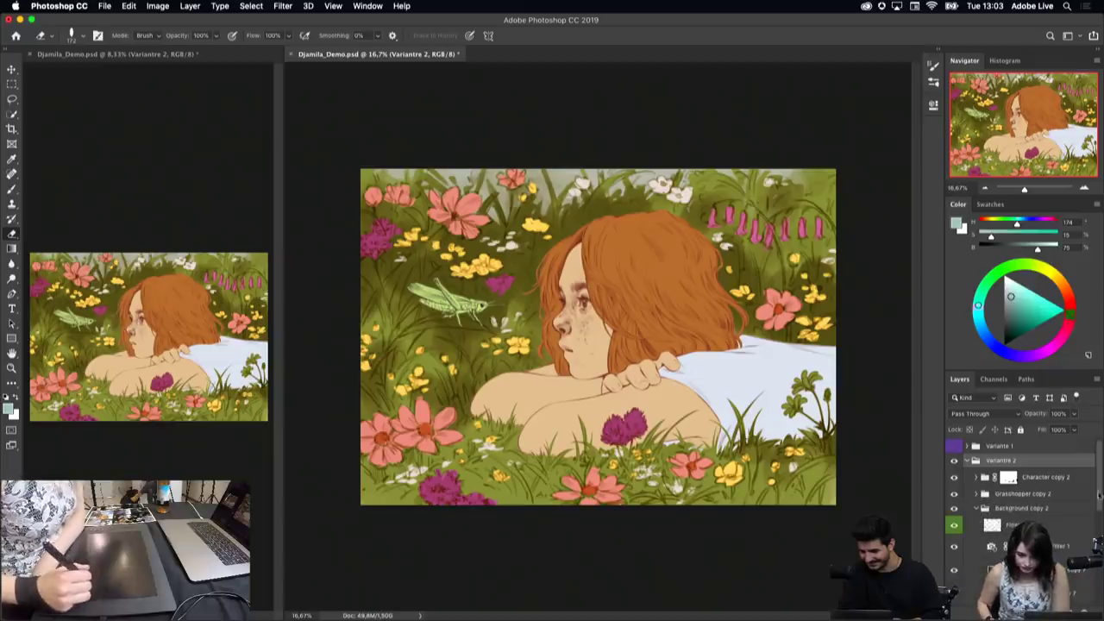
drag(1099, 495, 1100, 512)
scroll(1101, 515, up, 1)
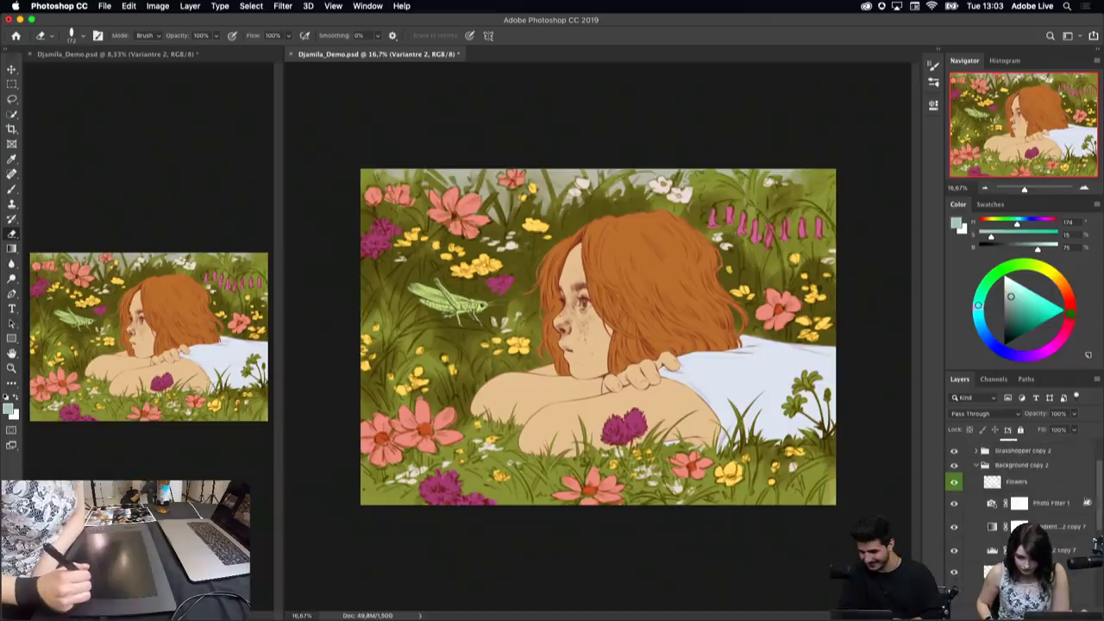
click(1019, 503)
key(ctrl+alt+shift+n)
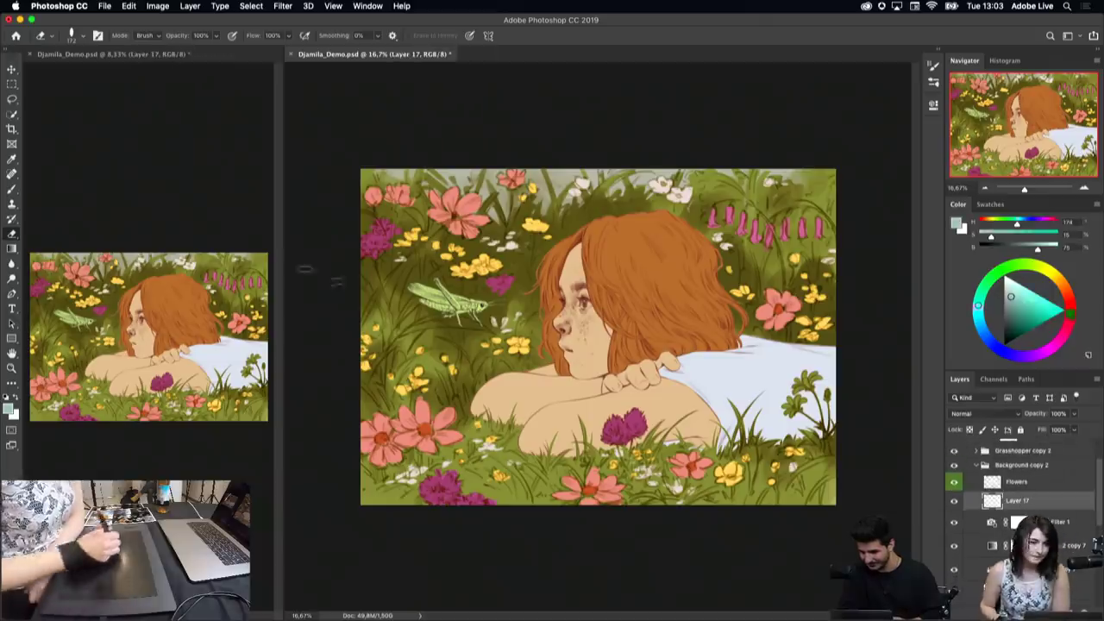
Step: Paint a pink flower, sampled from an existing one, among the right-edge stems
click(12, 188)
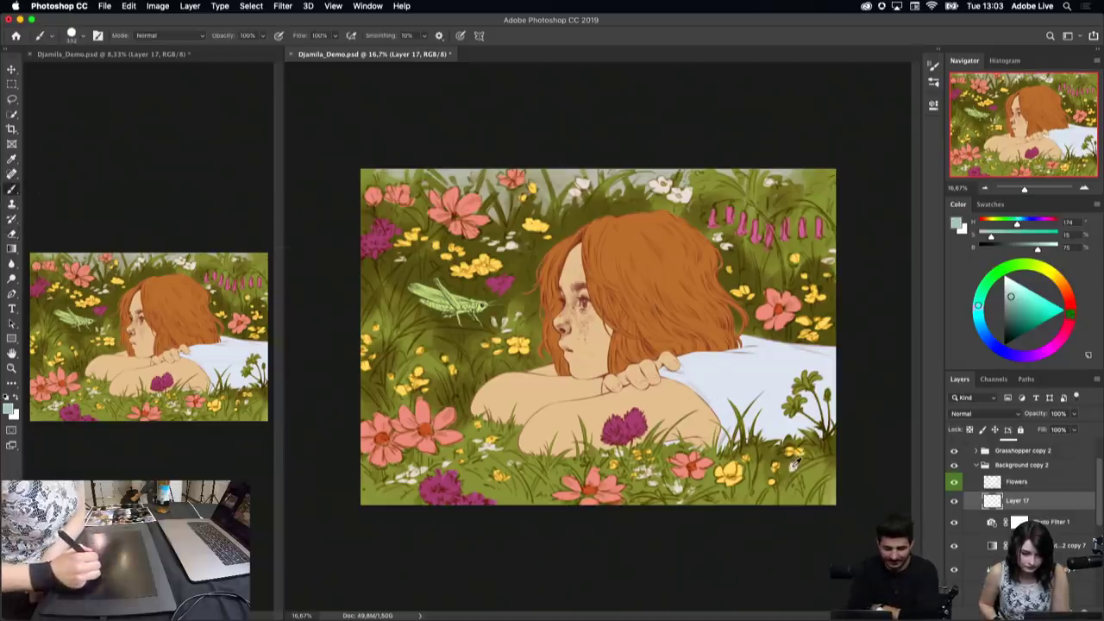
alt+click(790, 293)
right_click(811, 334)
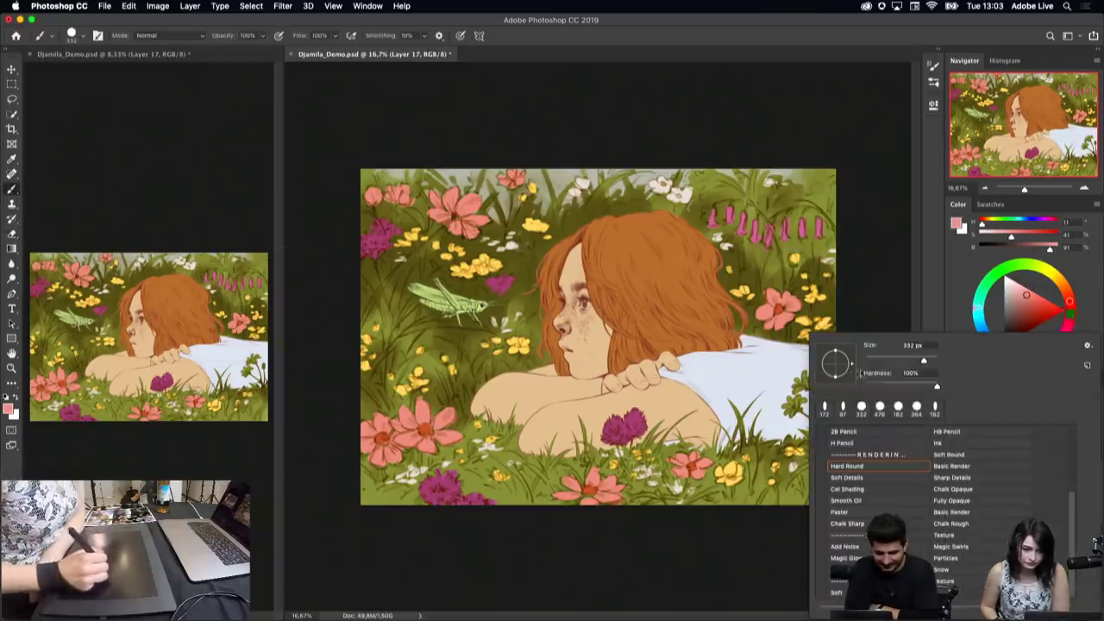
key(Return)
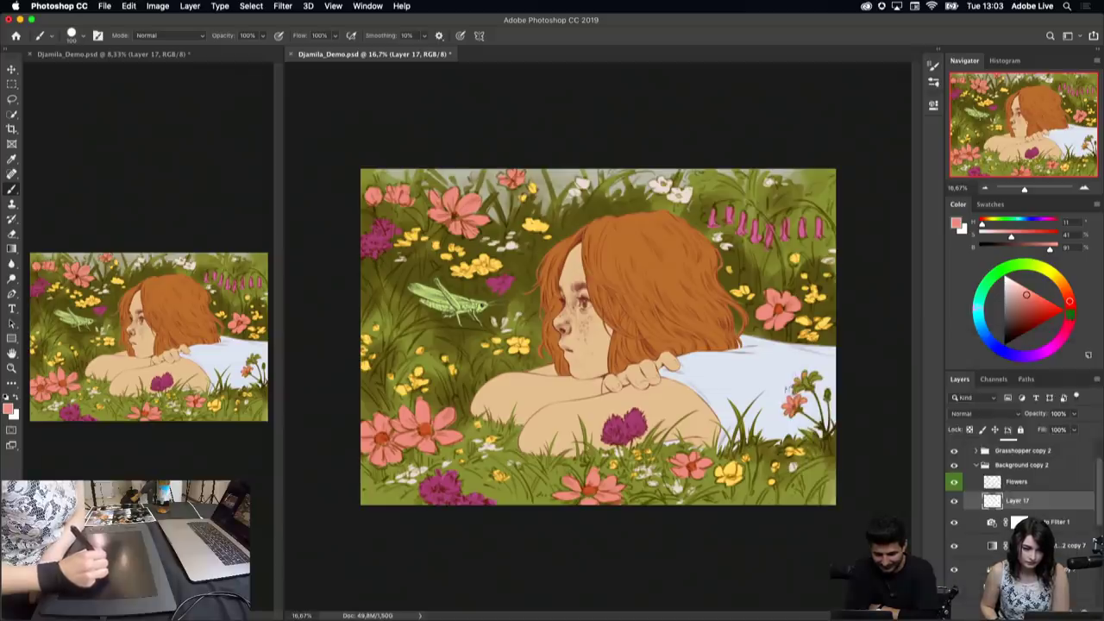
drag(787, 389, 813, 373)
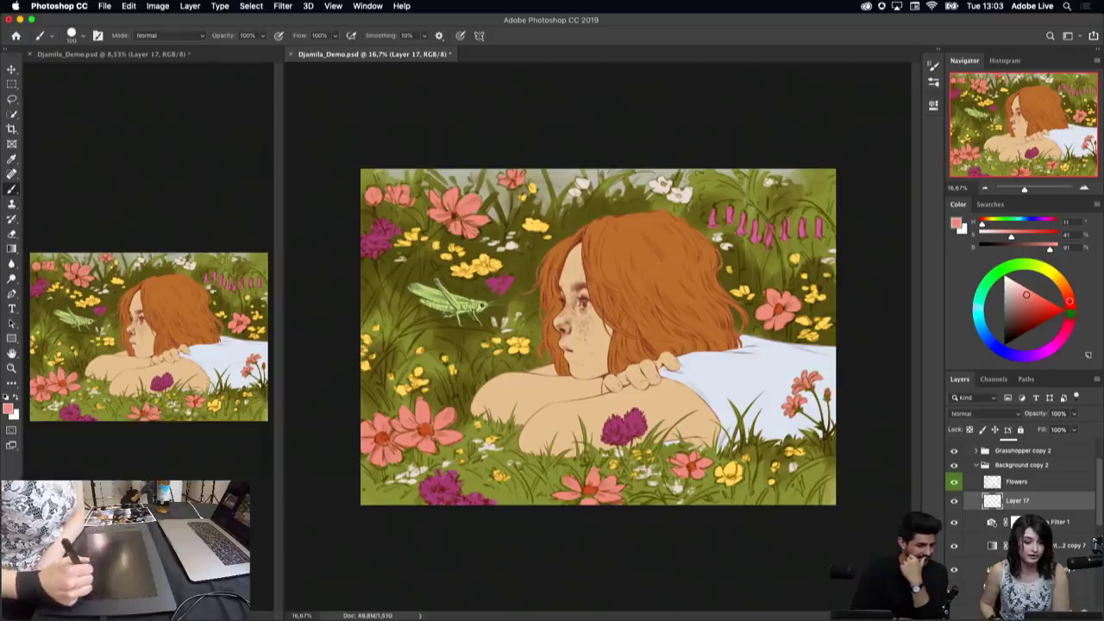
click(976, 465)
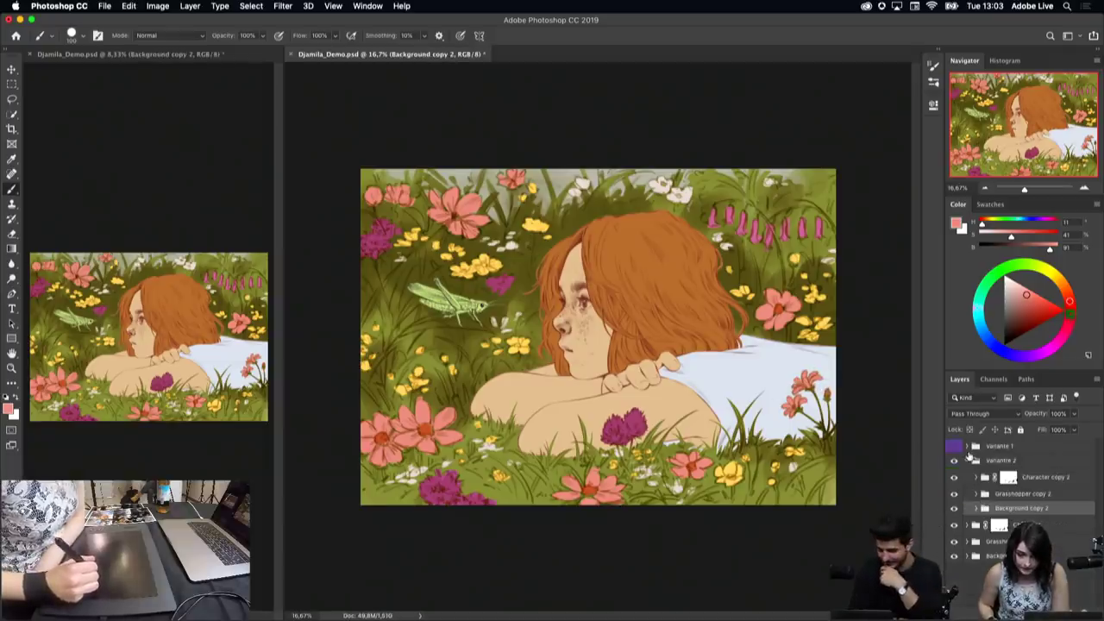
click(953, 447)
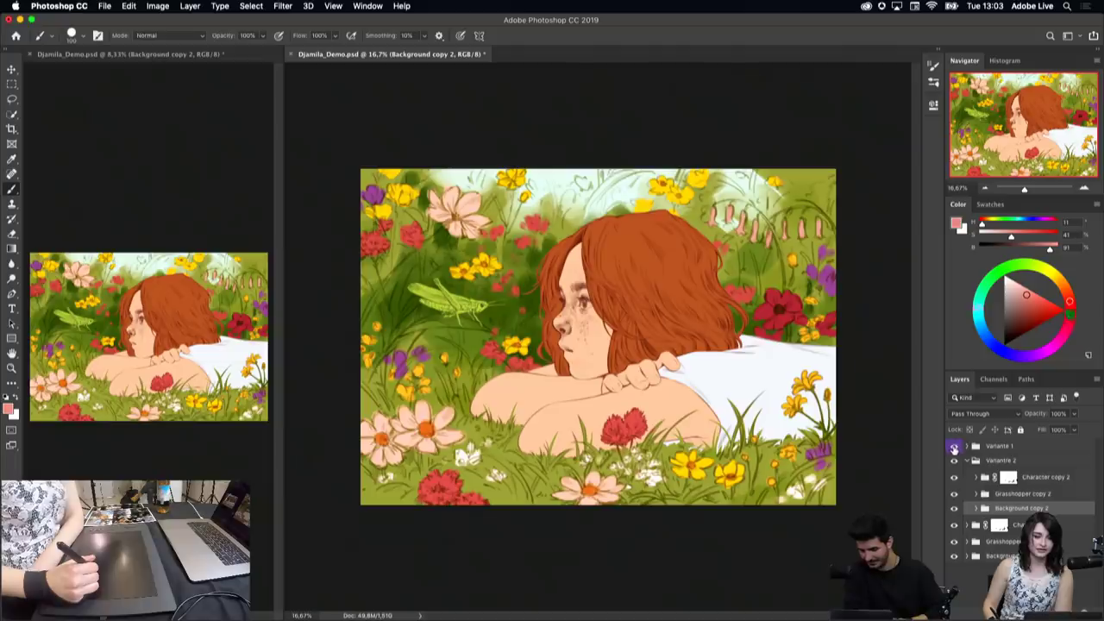
click(953, 446)
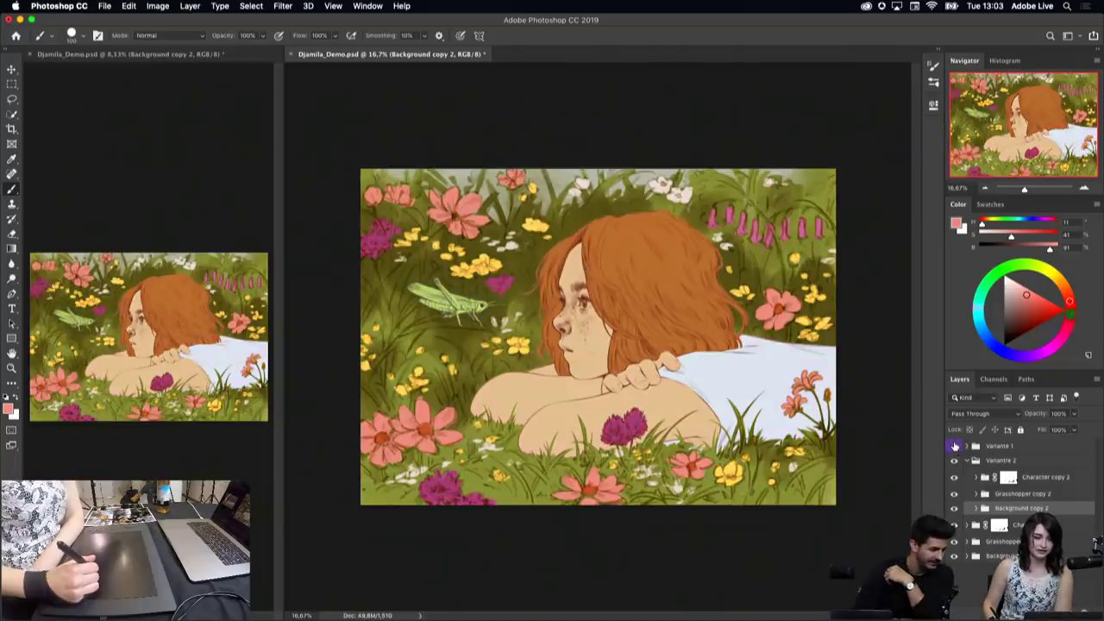
click(954, 447)
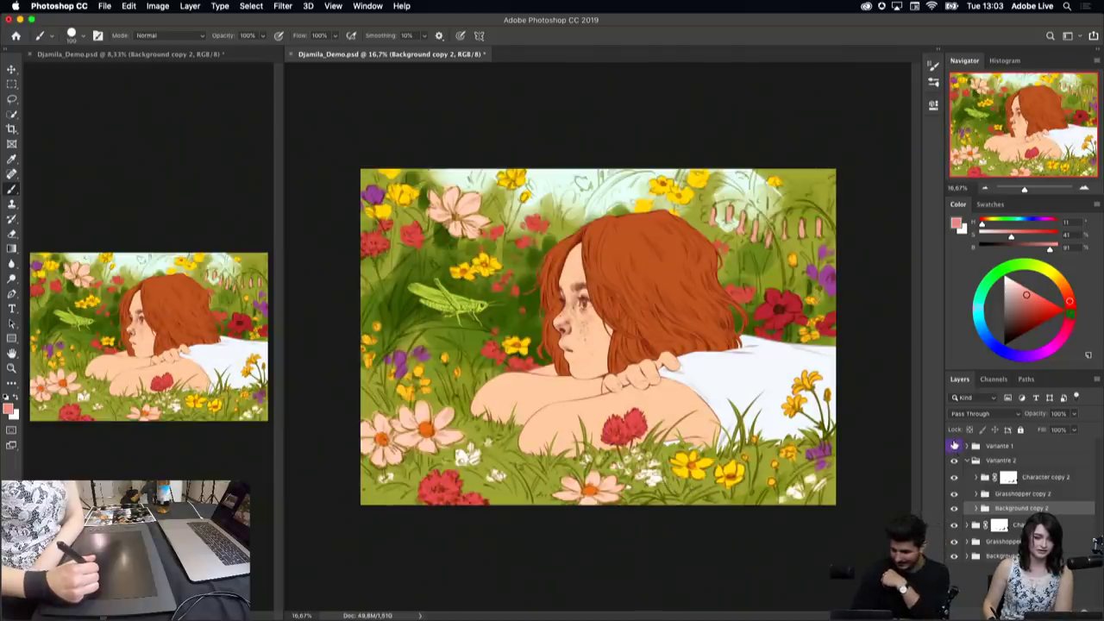
click(954, 445)
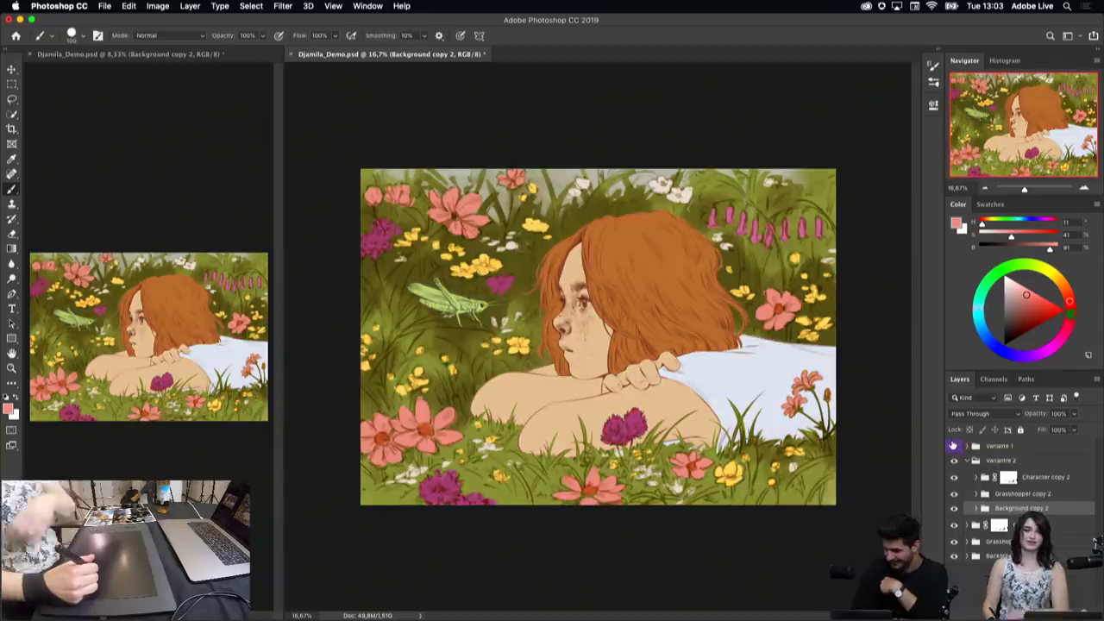
click(954, 446)
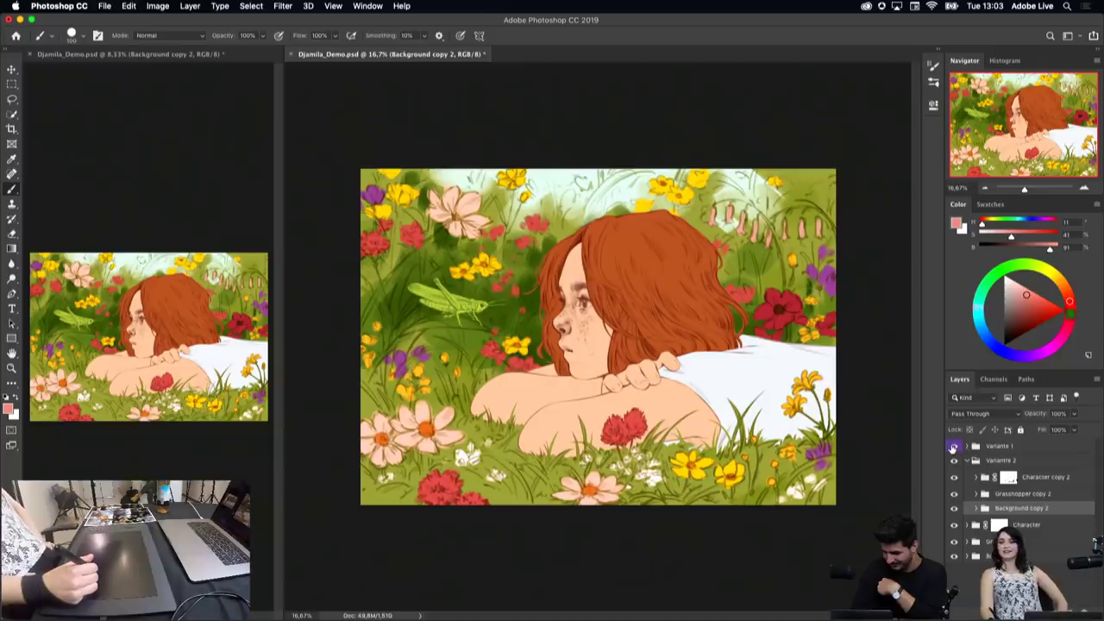
click(953, 446)
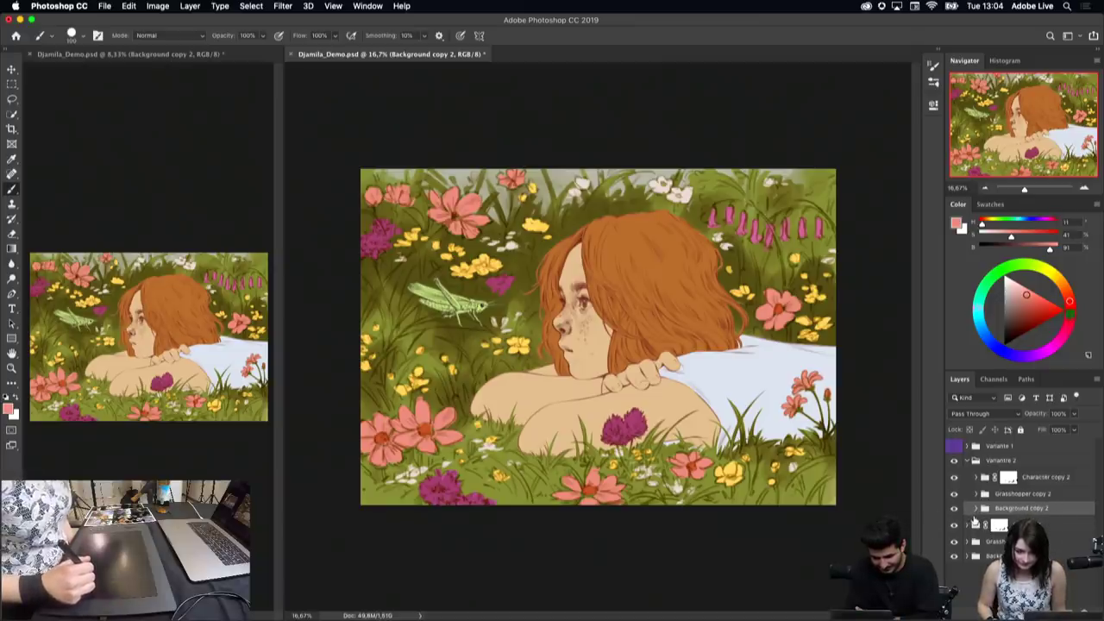
Step: Add a Hue/Saturation adjustment above Flowers in Background copy 2 with saturation +9
click(977, 509)
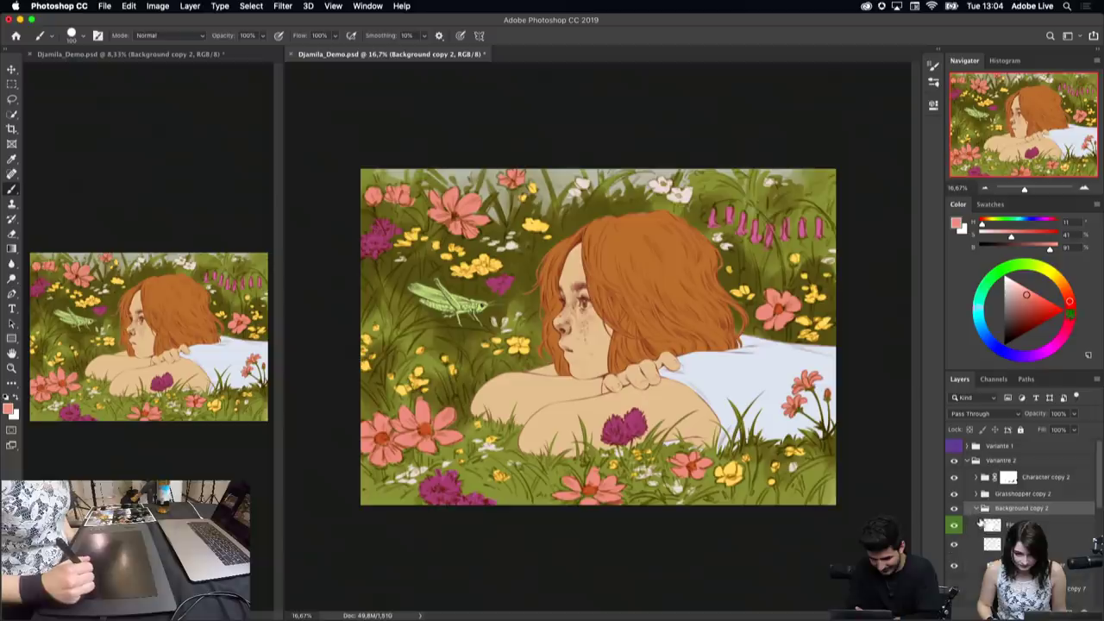
click(1005, 565)
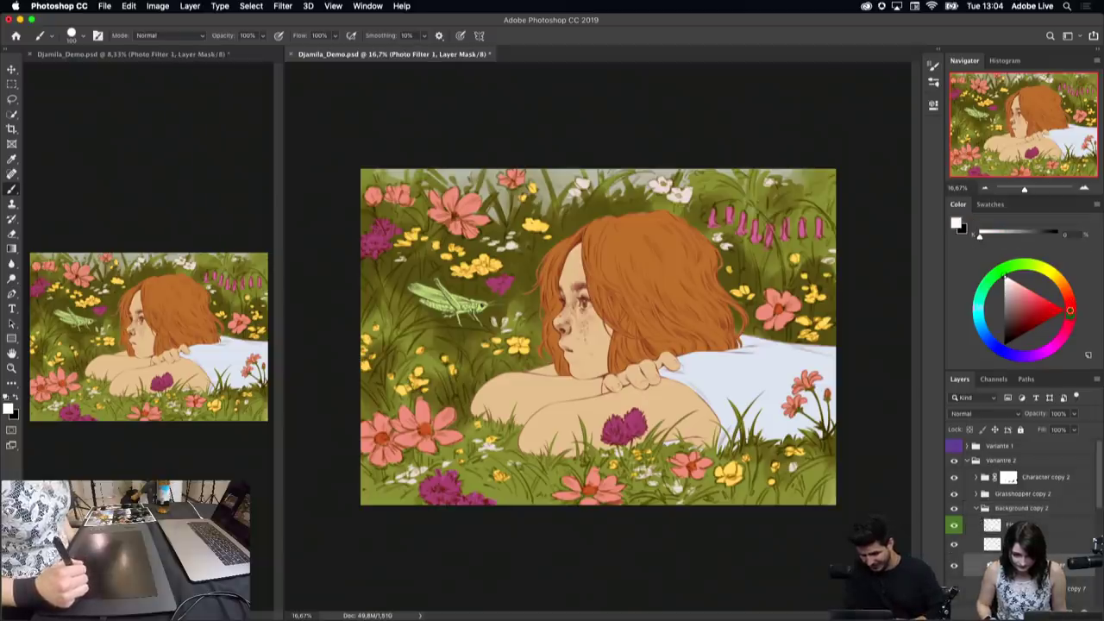
click(1005, 543)
click(1022, 609)
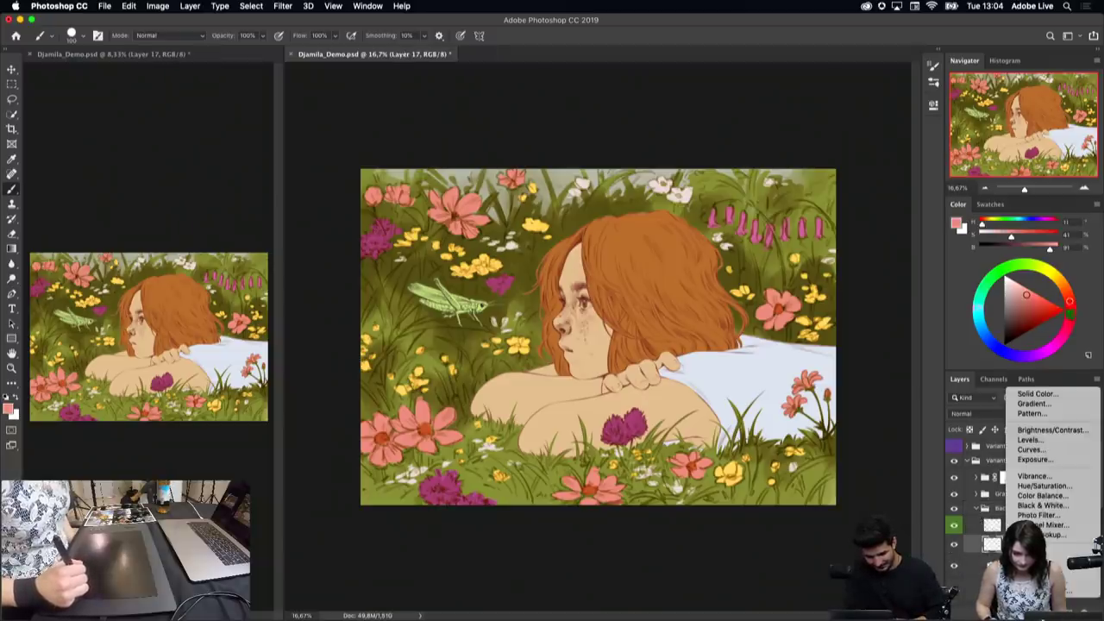
click(1005, 525)
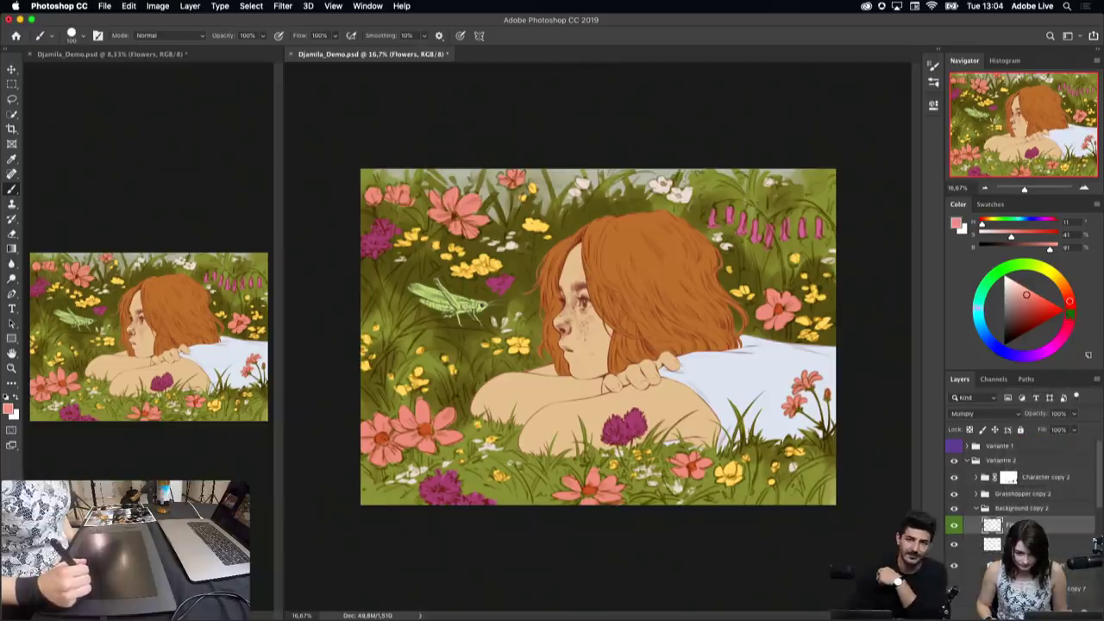
click(1022, 608)
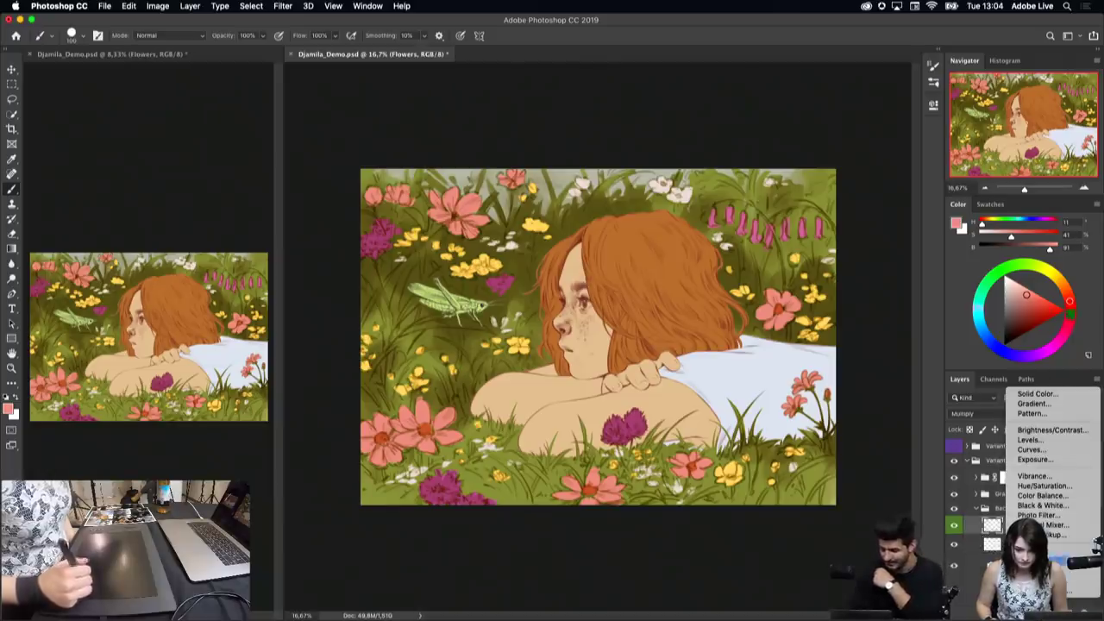
click(1044, 486)
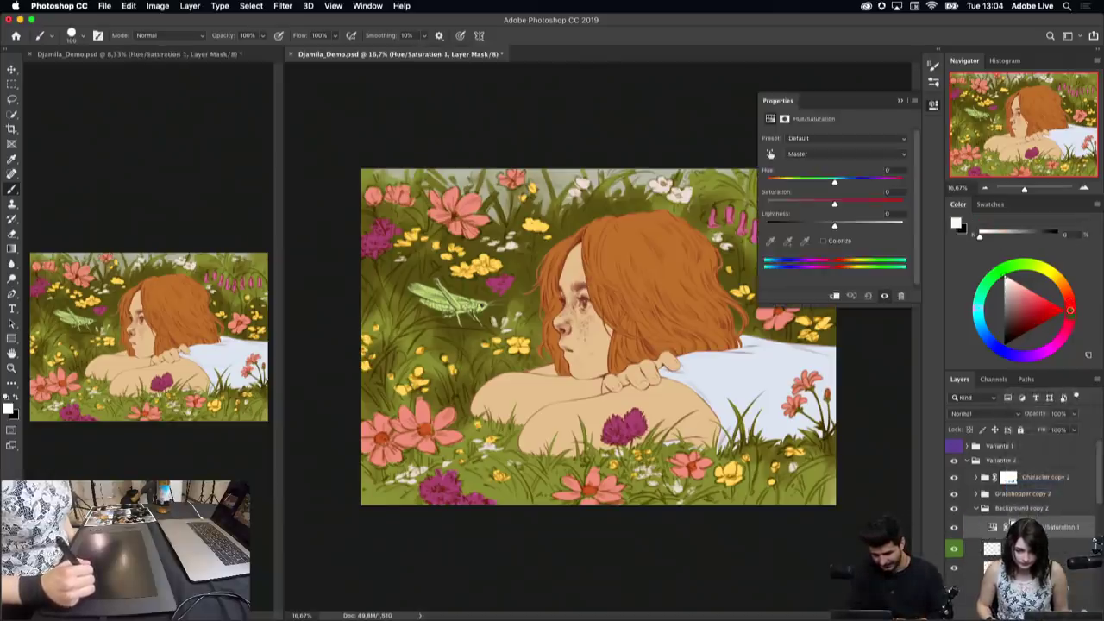
drag(834, 203, 841, 205)
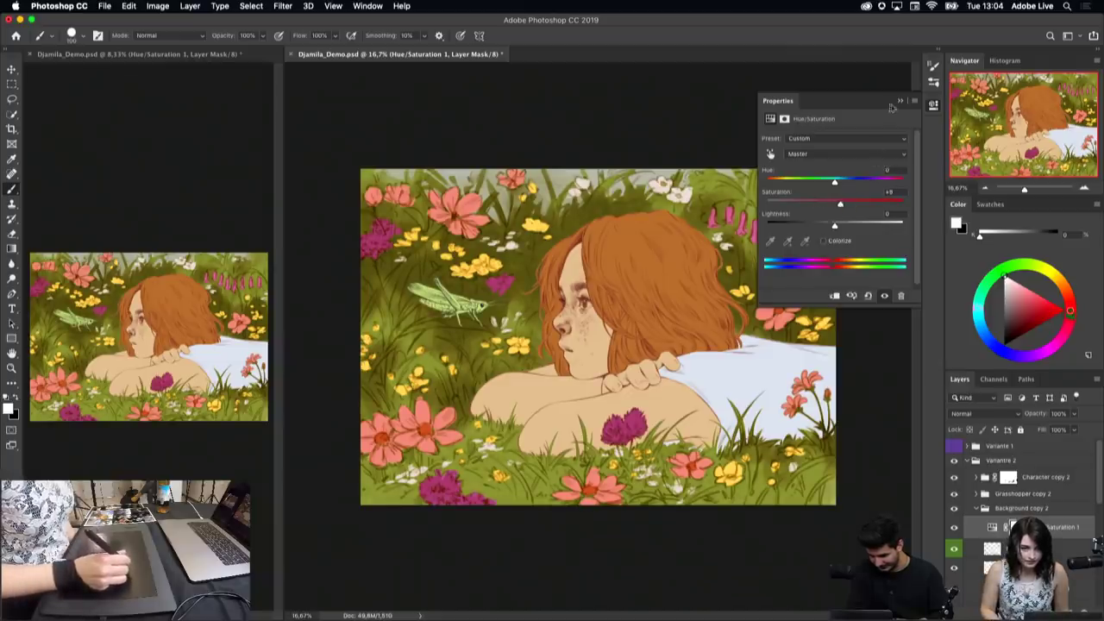
click(900, 101)
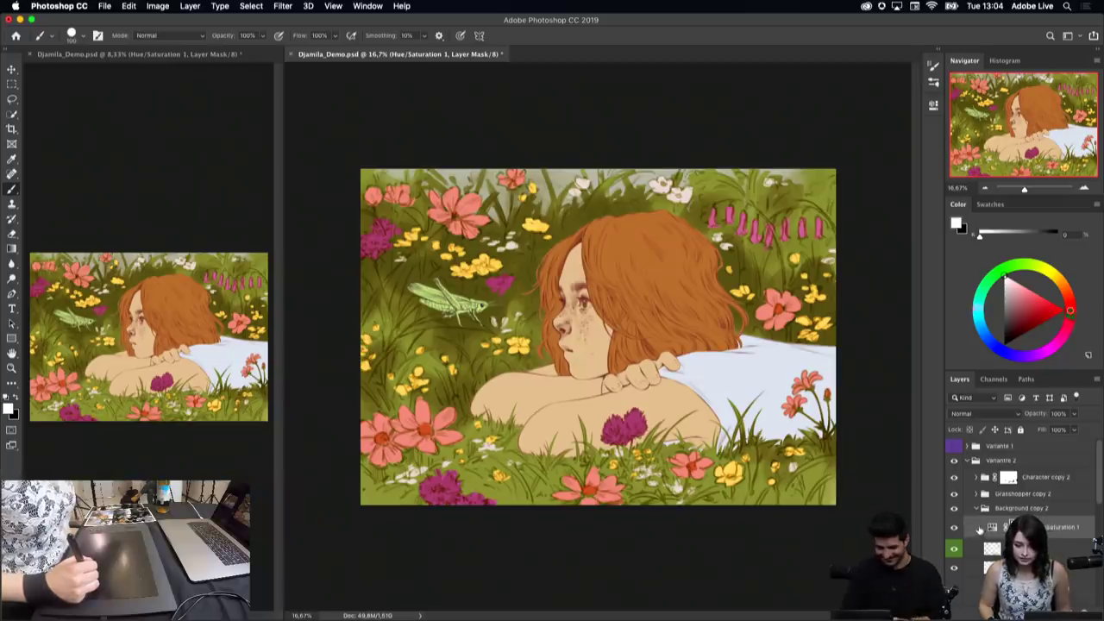
click(978, 511)
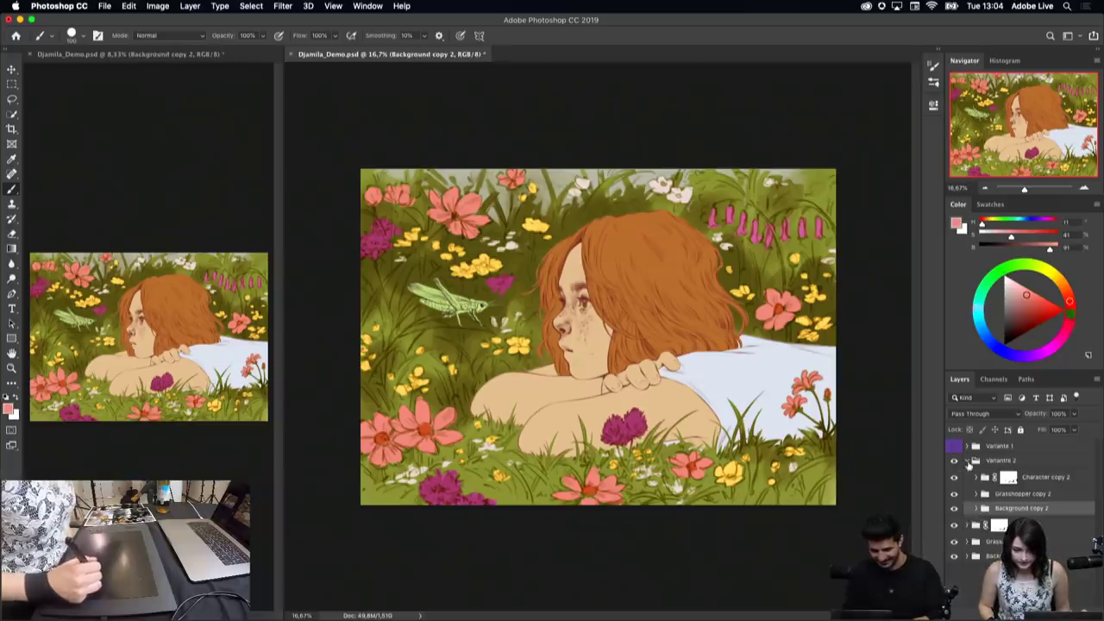
Step: Collapse Variante 2 and toggle Variante 1 twice to compare flower colours, ending on Variante 2
click(968, 462)
click(953, 446)
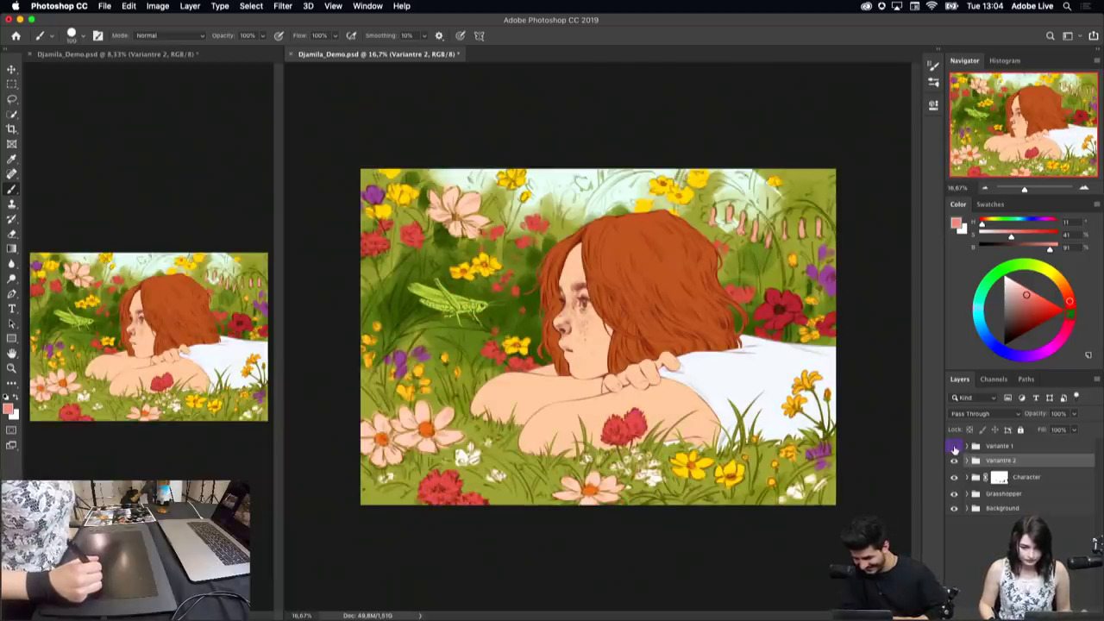
click(954, 448)
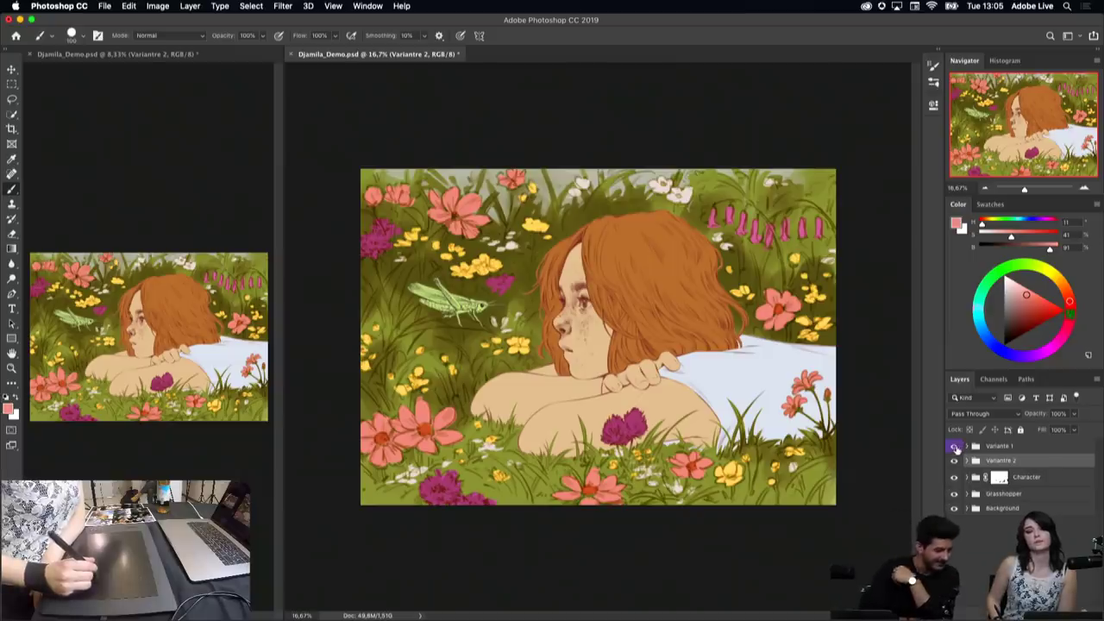
click(954, 446)
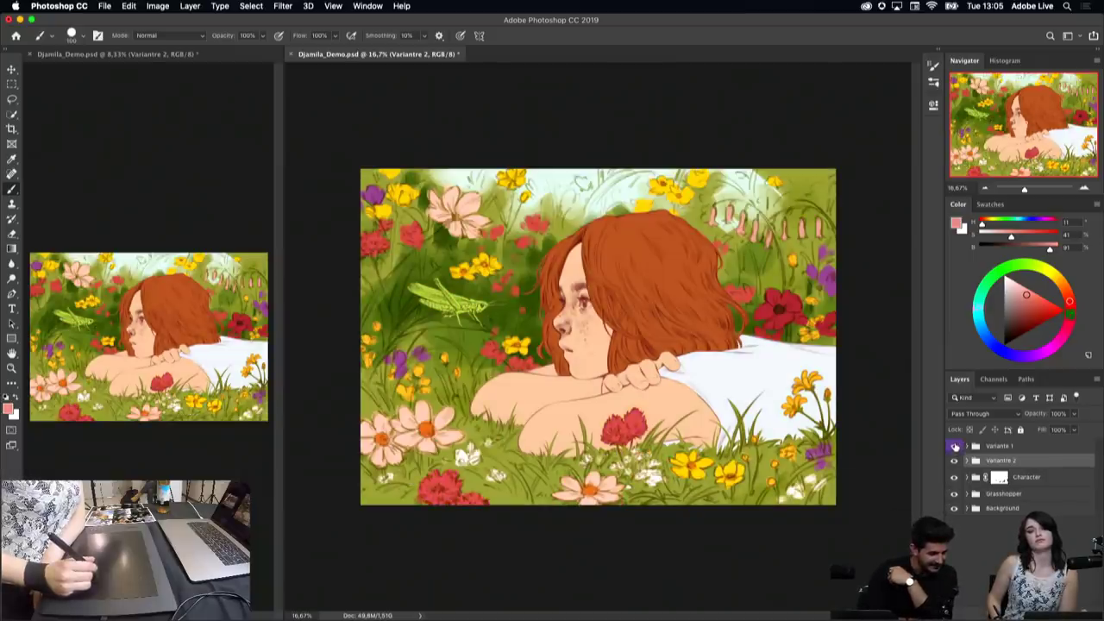
click(954, 445)
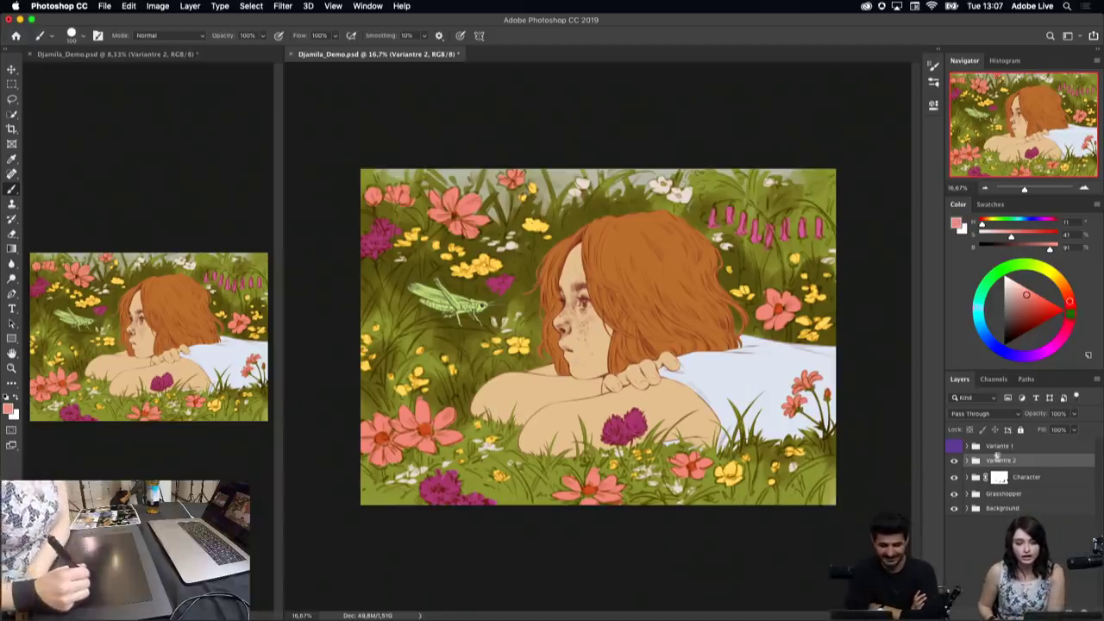
Step: Expand Variante 2, target Character copy 2's layer content and drag it up the stack
click(1040, 479)
click(1018, 460)
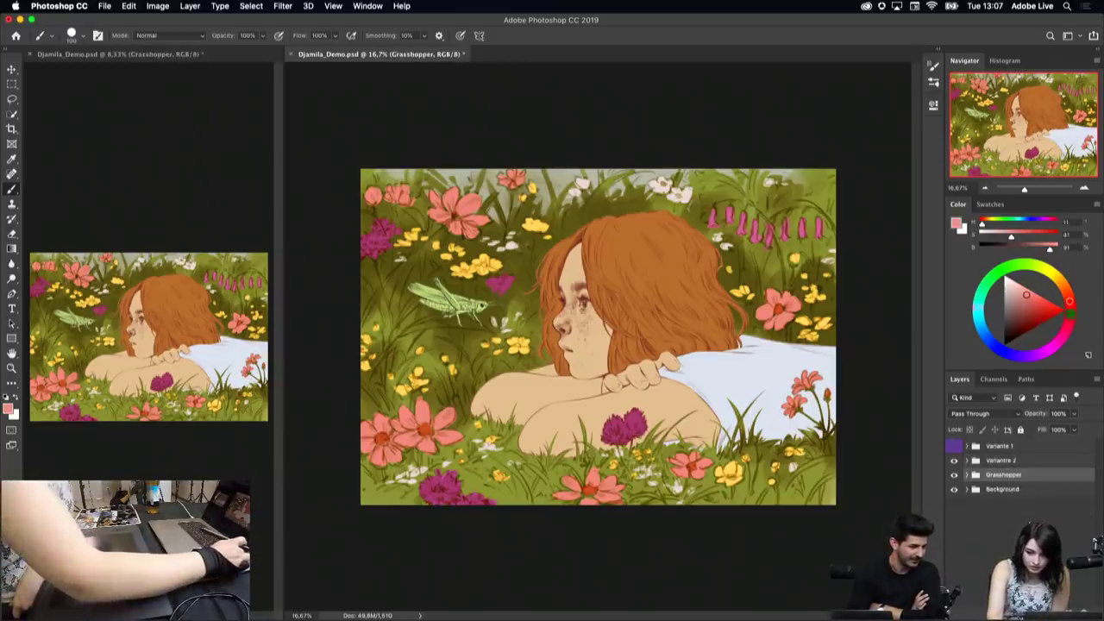
click(967, 460)
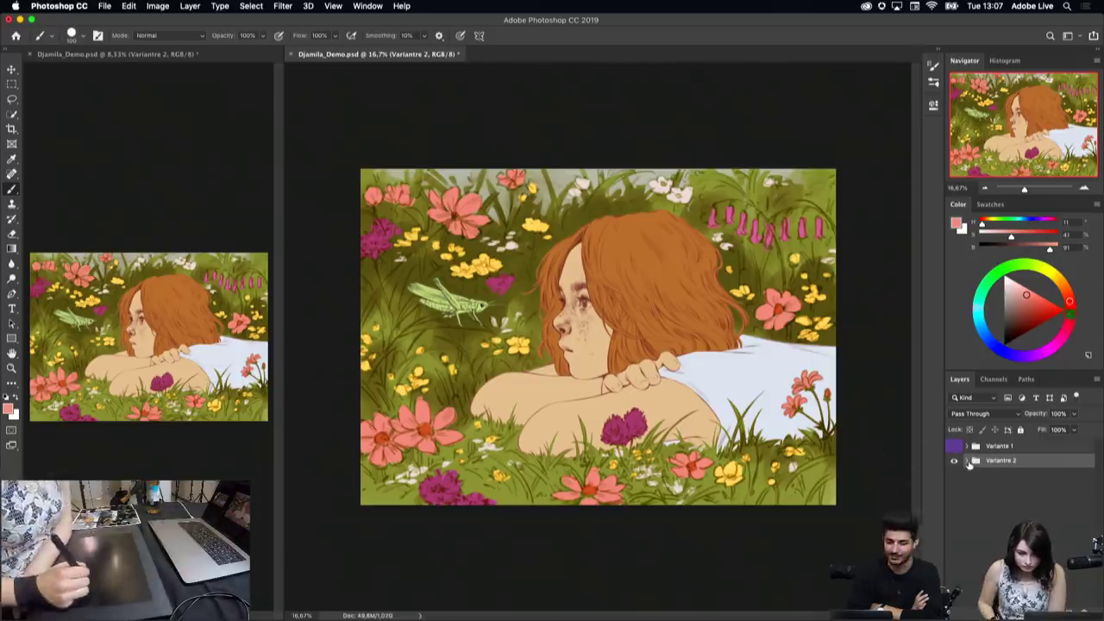
click(975, 460)
click(1046, 479)
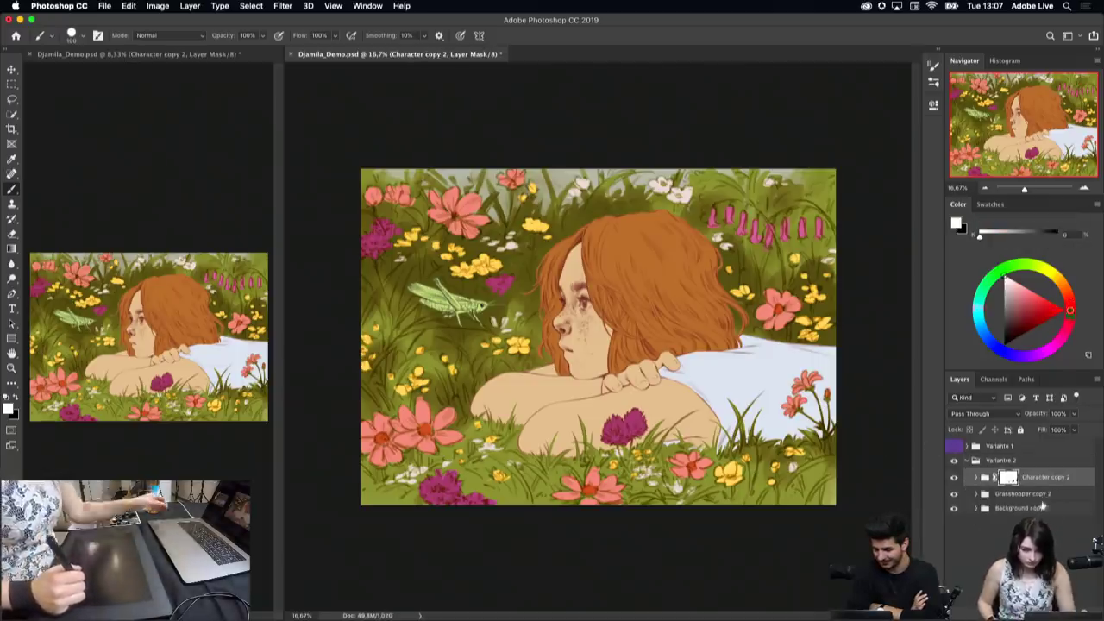
click(1036, 480)
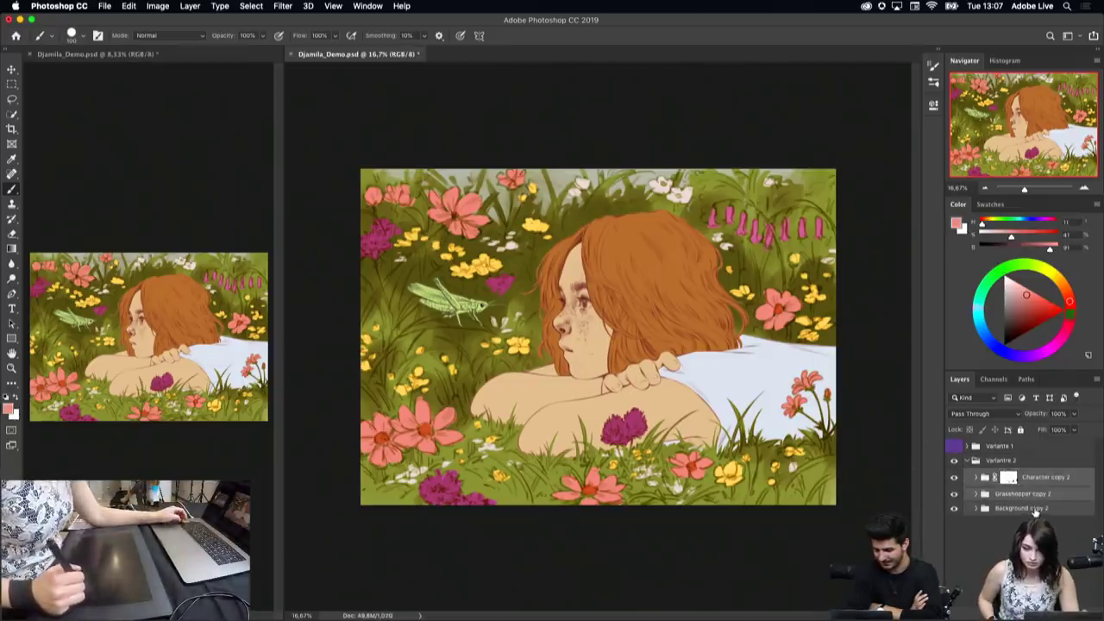
drag(1034, 479, 1029, 455)
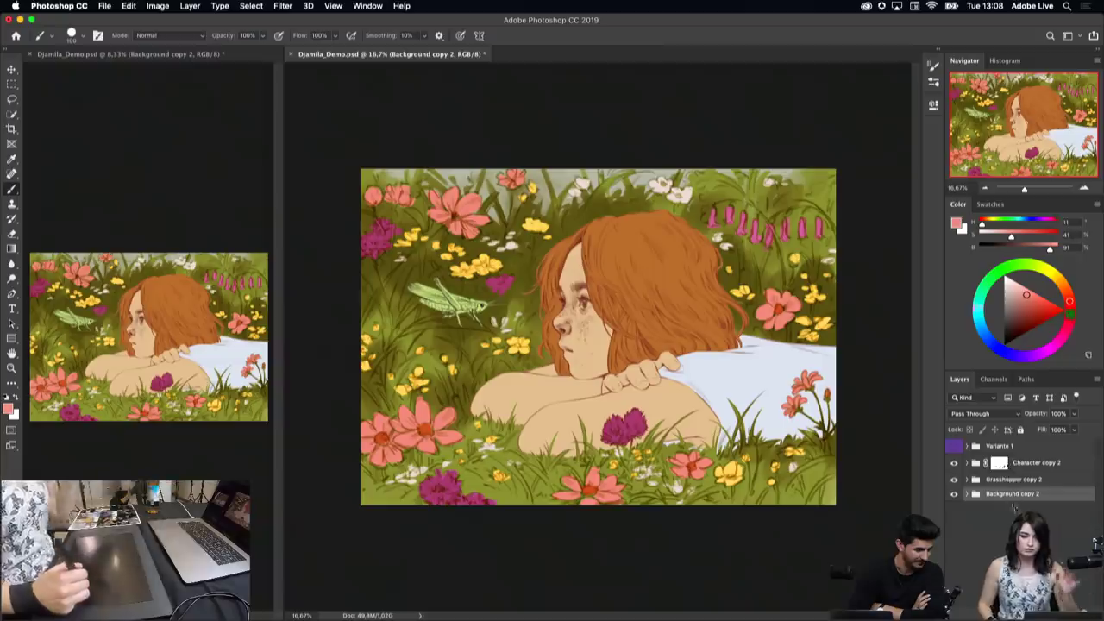
Step: Expand Background copy 2, zoom onto the grasshopper area, and add new Layer 18 above Hue/Saturation 1
click(967, 495)
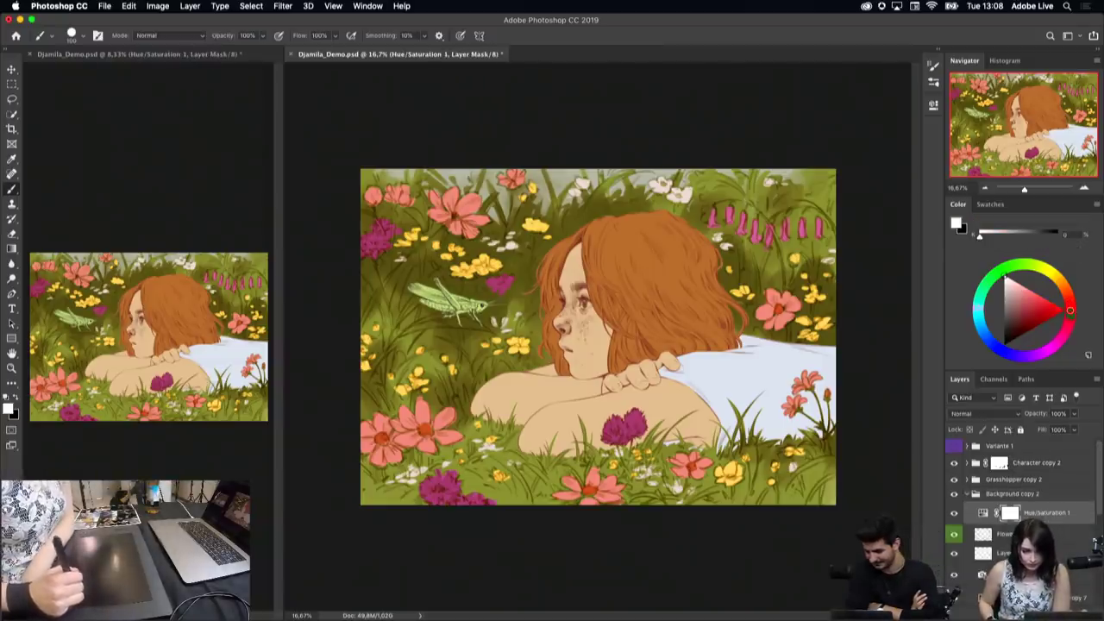
click(1084, 188)
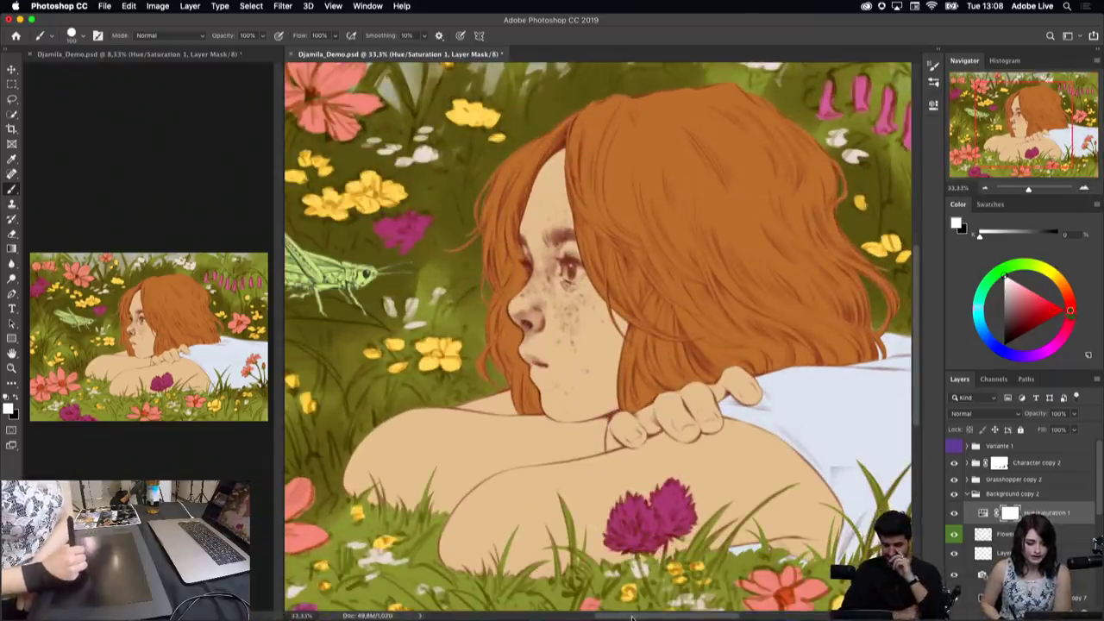
drag(631, 618, 586, 617)
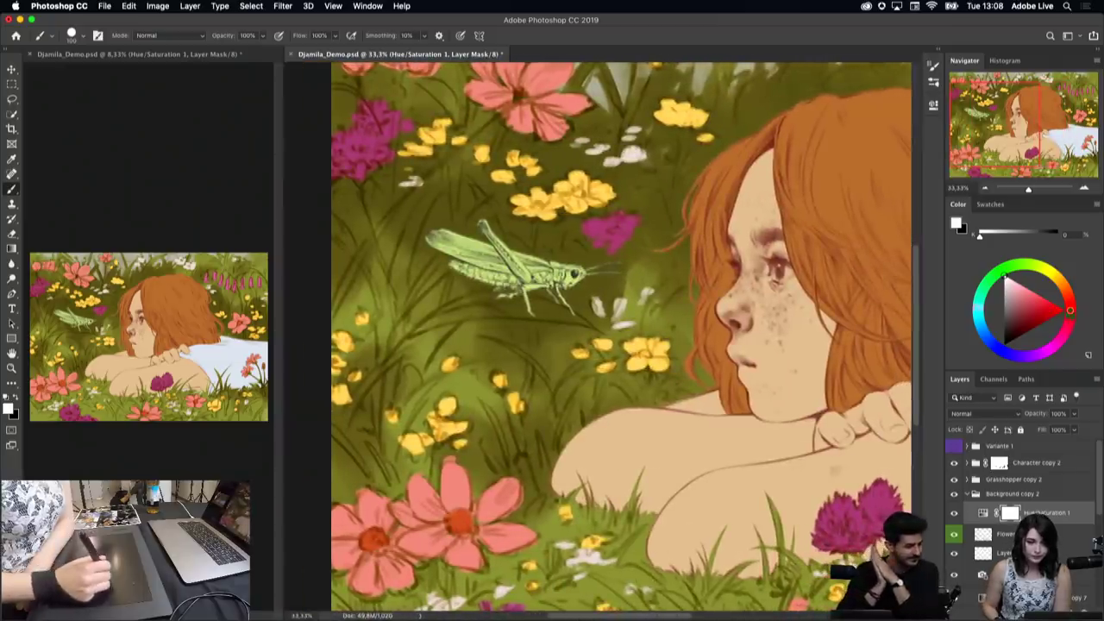
scroll(920, 297, down, 5)
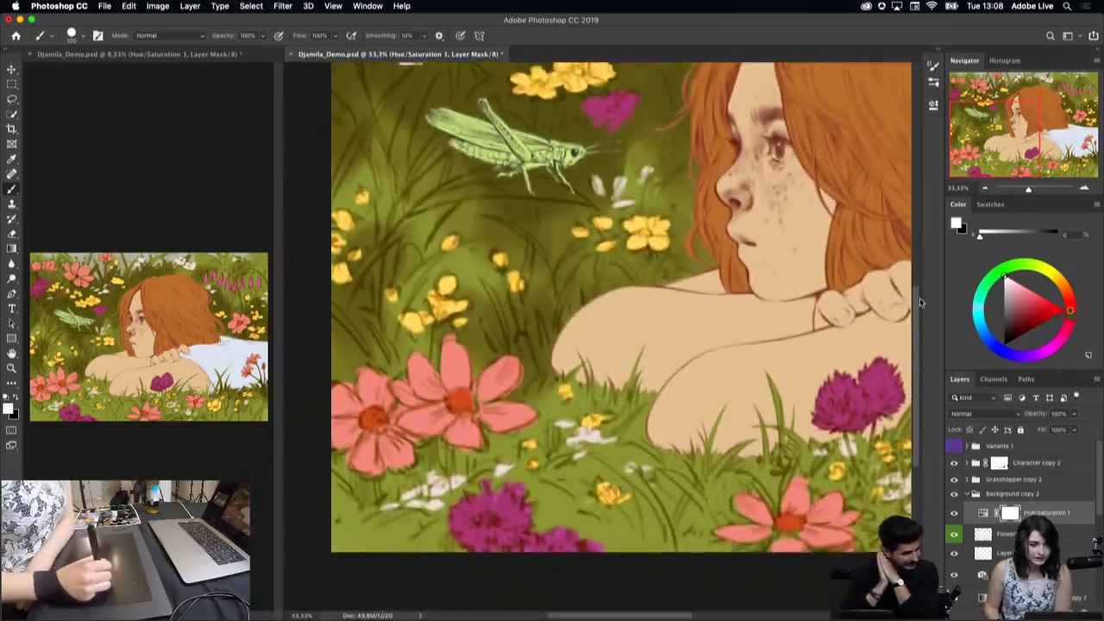
scroll(919, 298, up, 5)
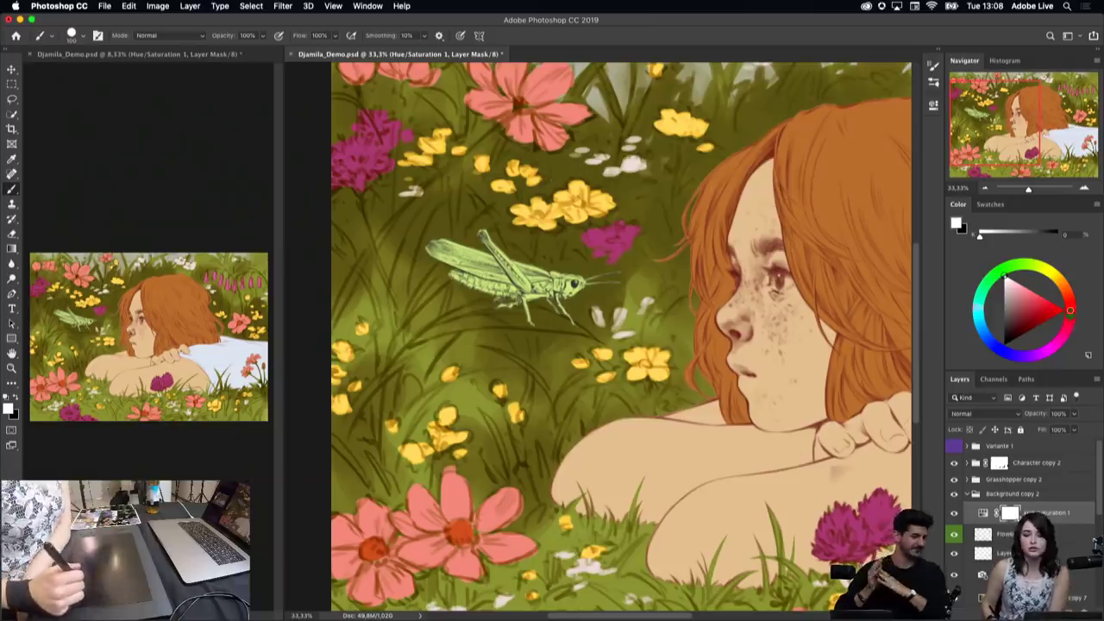
key(ctrl+shift+alt+n)
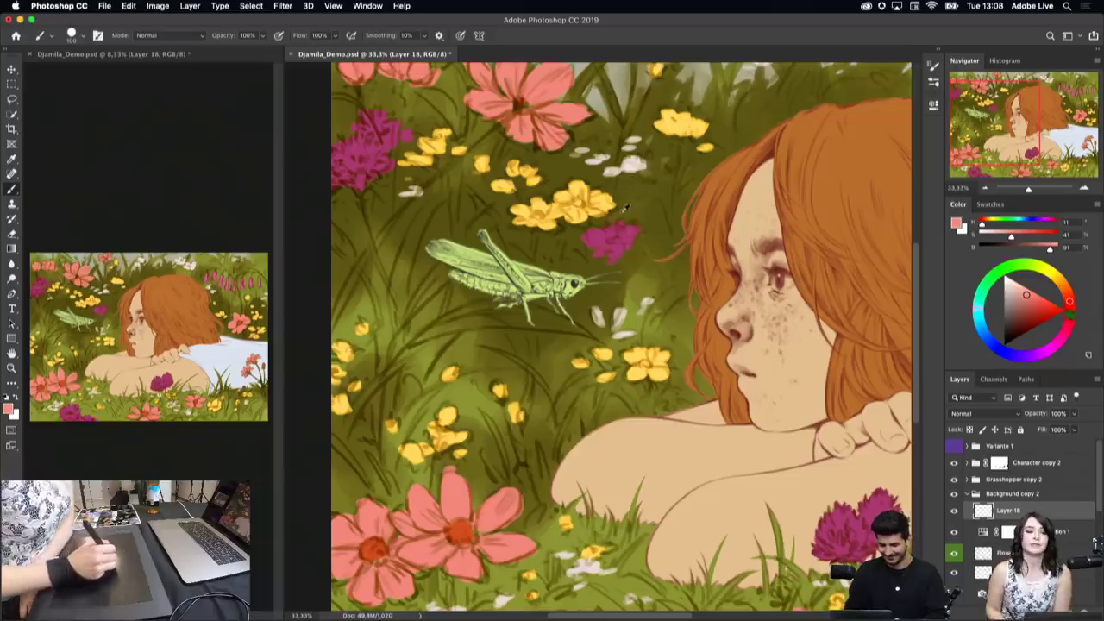
Step: Sample dark olive, then a slightly lighter olive green, from the meadow grass, keeping the current brush
alt+click(619, 203)
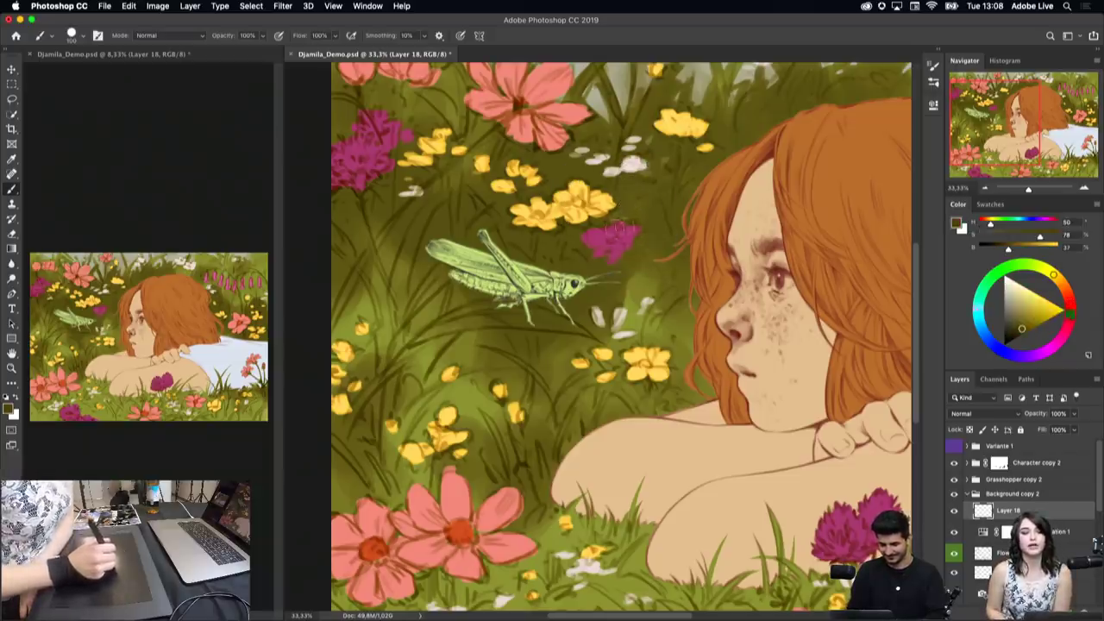
right_click(649, 192)
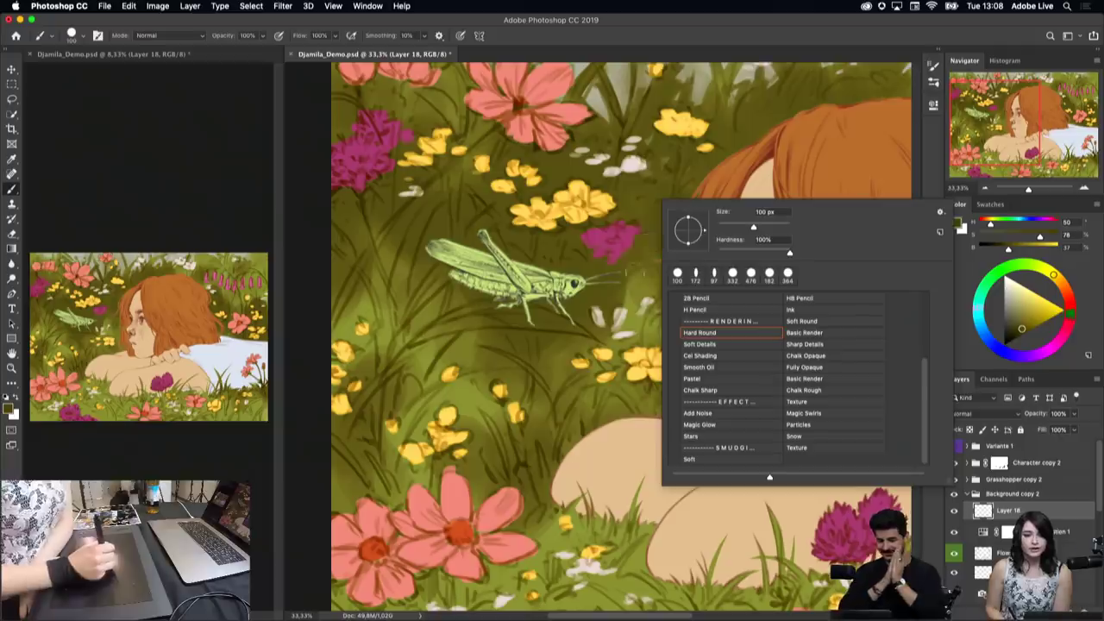
click(617, 203)
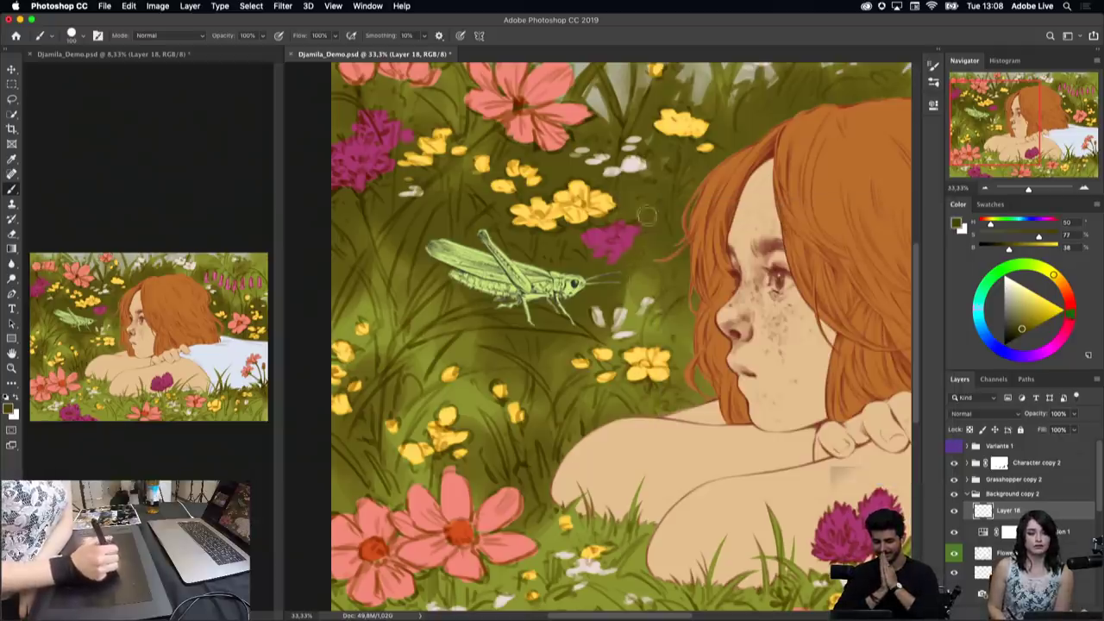
alt+click(572, 244)
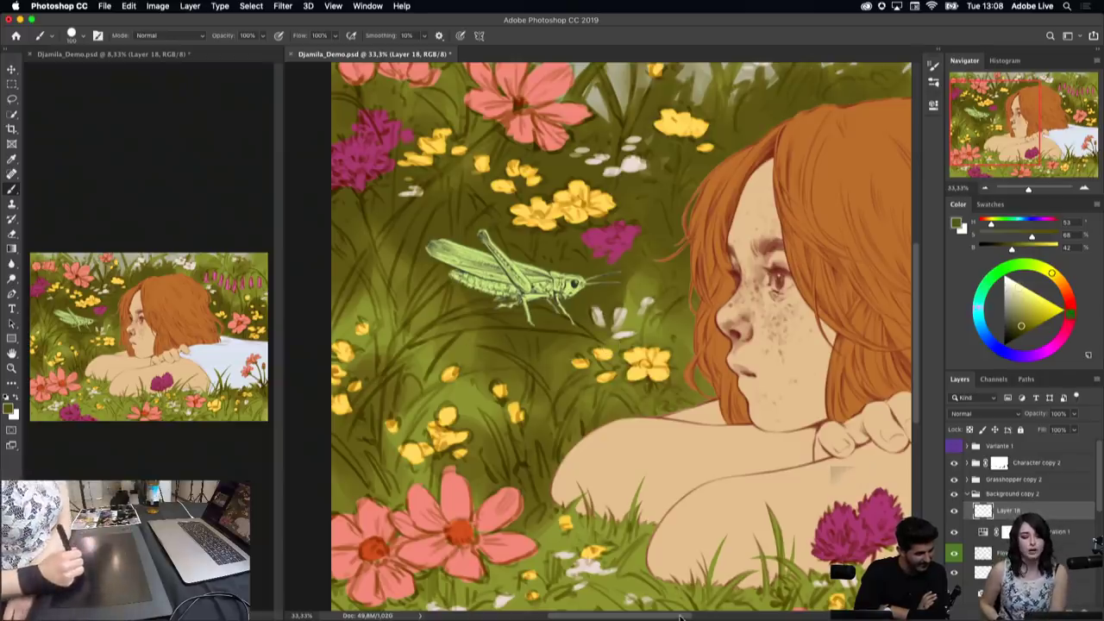
scroll(679, 604, left, 5)
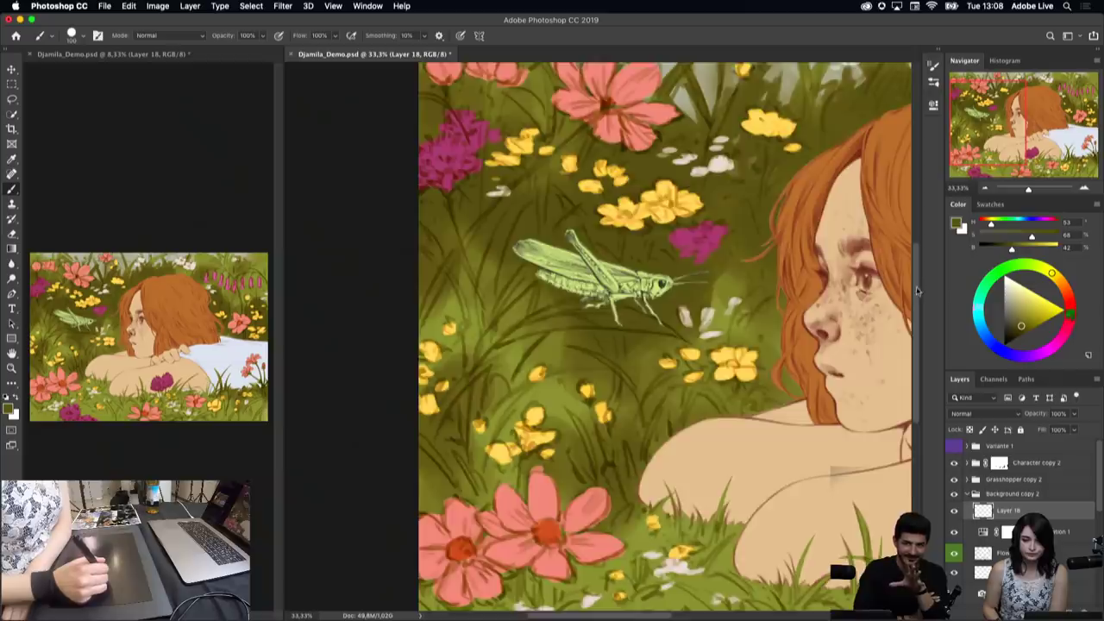
mouse_move(917, 291)
mouse_down()
mouse_move(921, 364)
mouse_move(919, 345)
mouse_up()
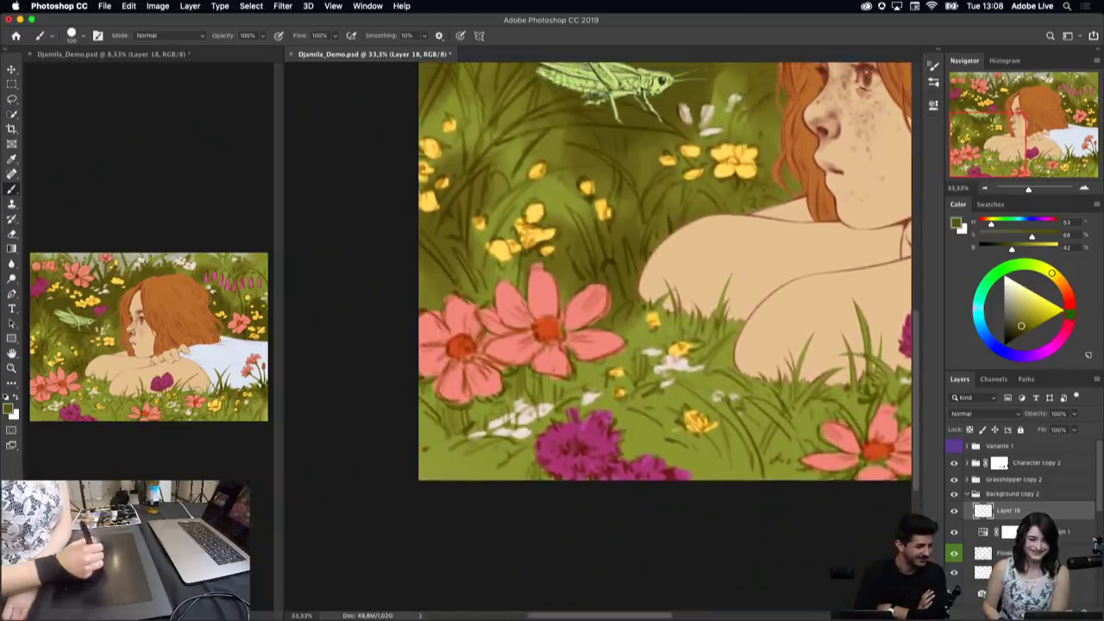
Step: Resample the grass green and choose the Djamila_Brushes Sharp Details brush at 78 px
alt+click(555, 267)
right_click(587, 280)
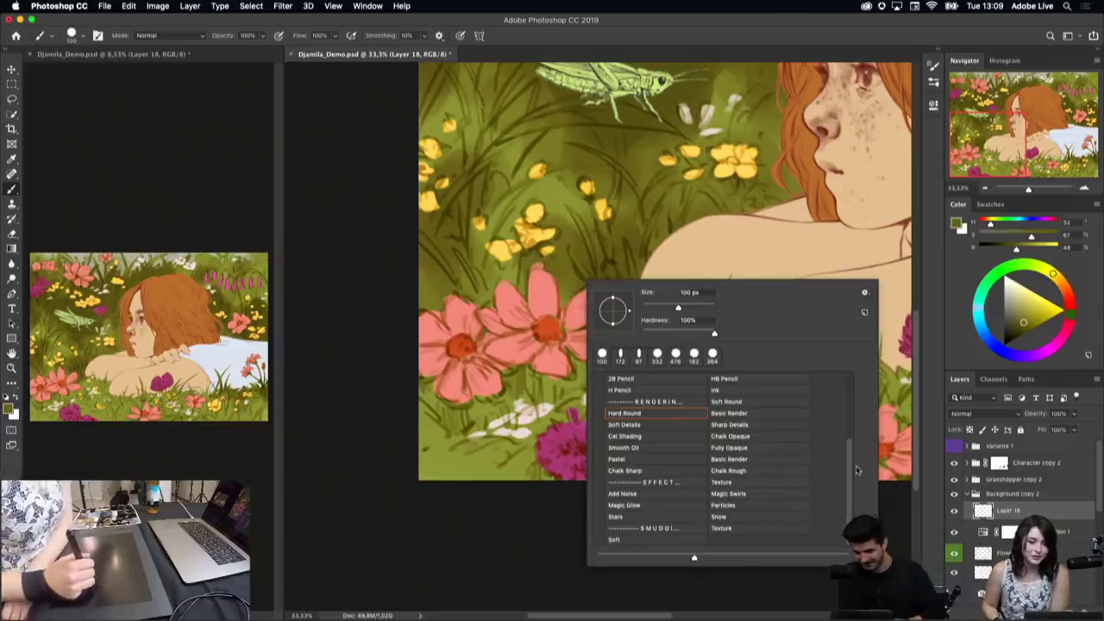
scroll(849, 472, up, 5)
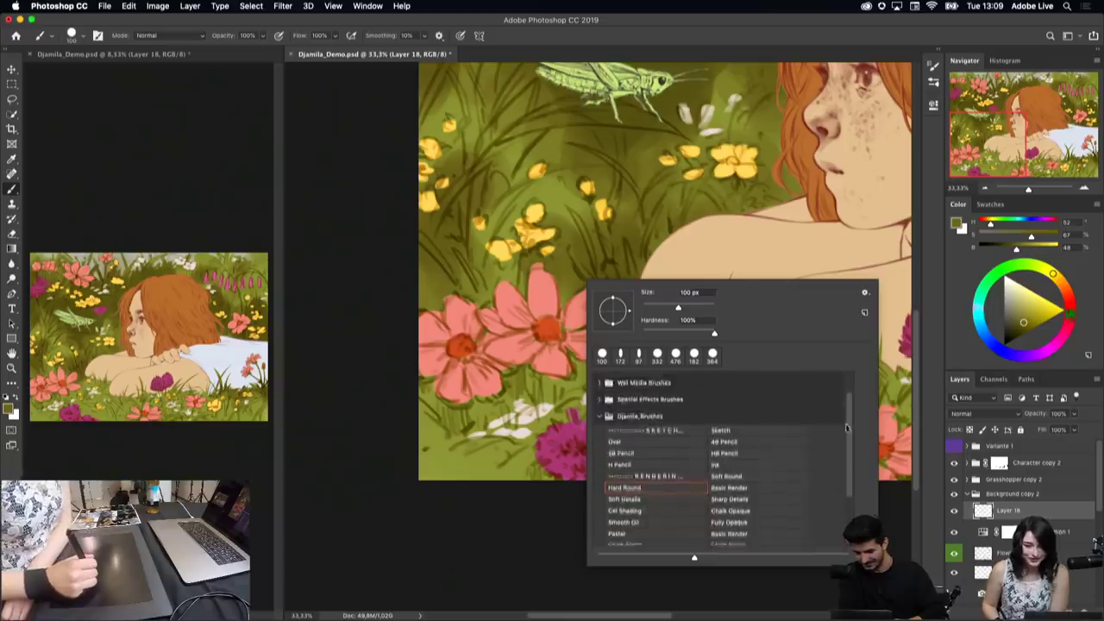
scroll(845, 467, down, 3)
scroll(845, 466, down, 1)
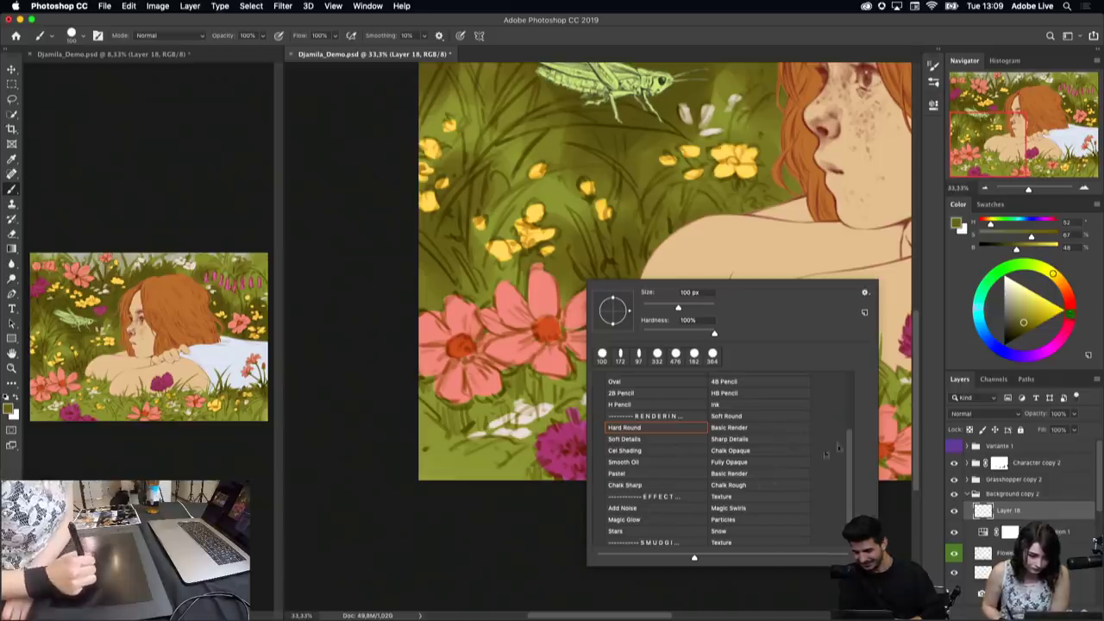
scroll(851, 447, up, 5)
scroll(849, 399, down, 4)
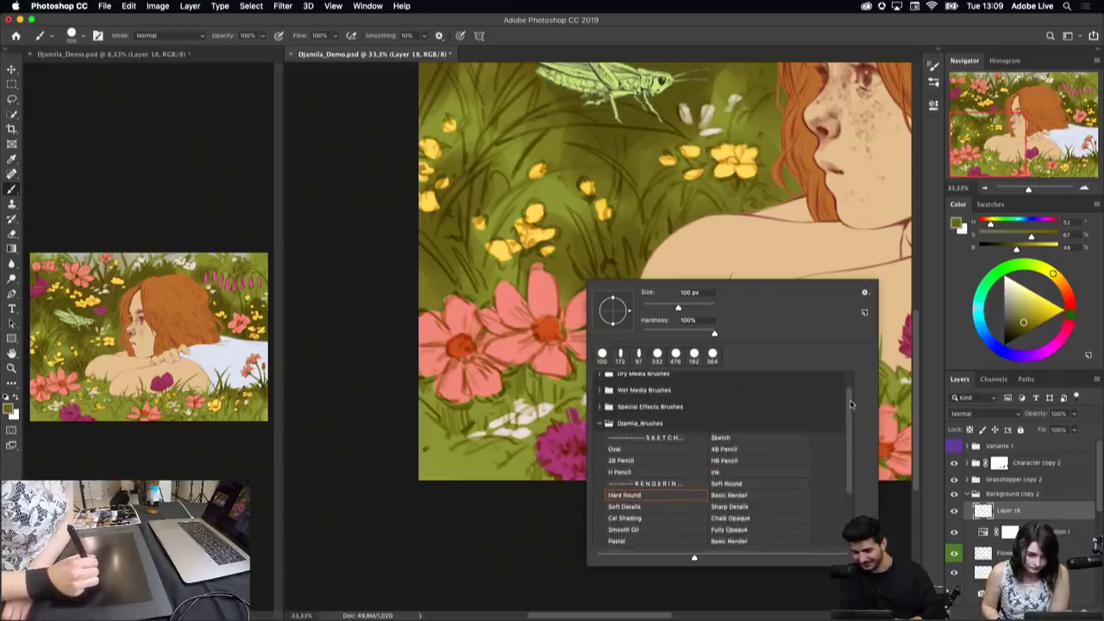
click(732, 458)
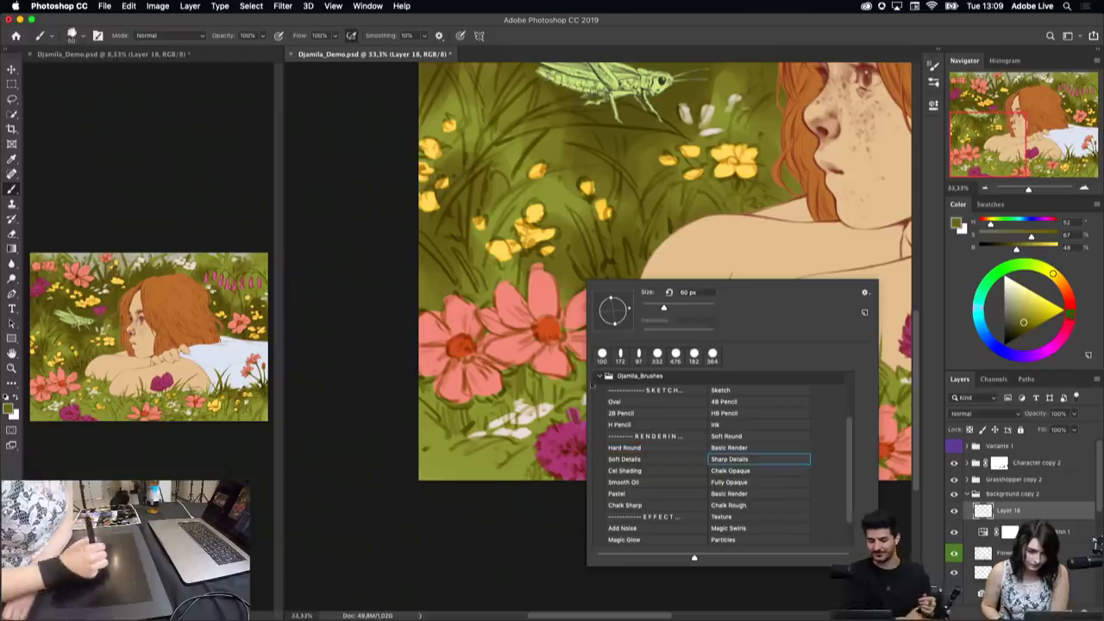
drag(663, 307, 671, 308)
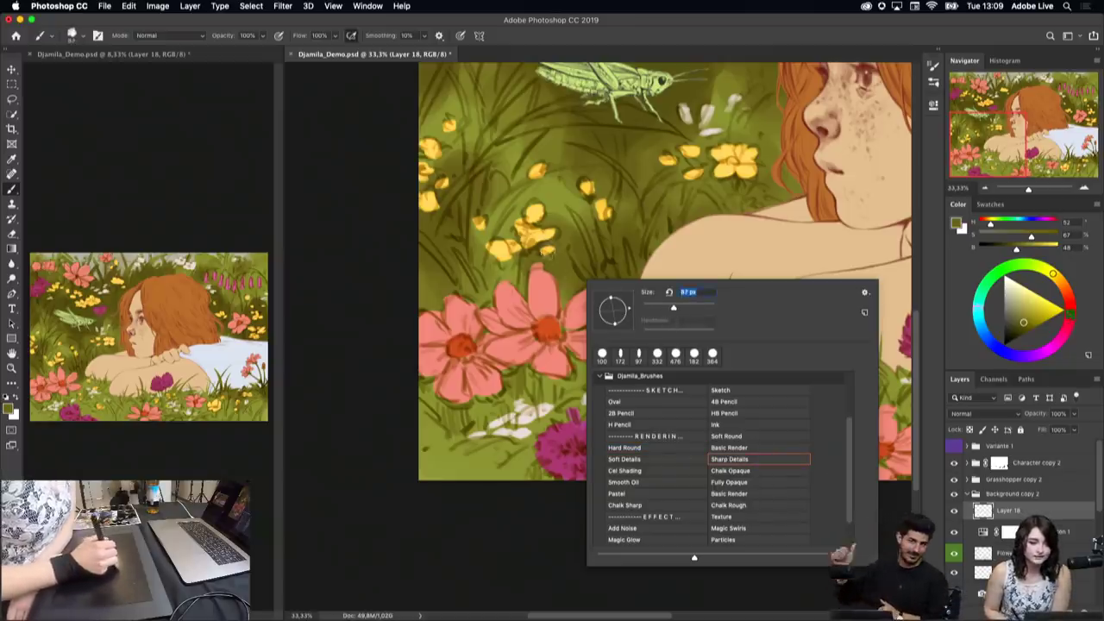
key(Return)
right_click(634, 272)
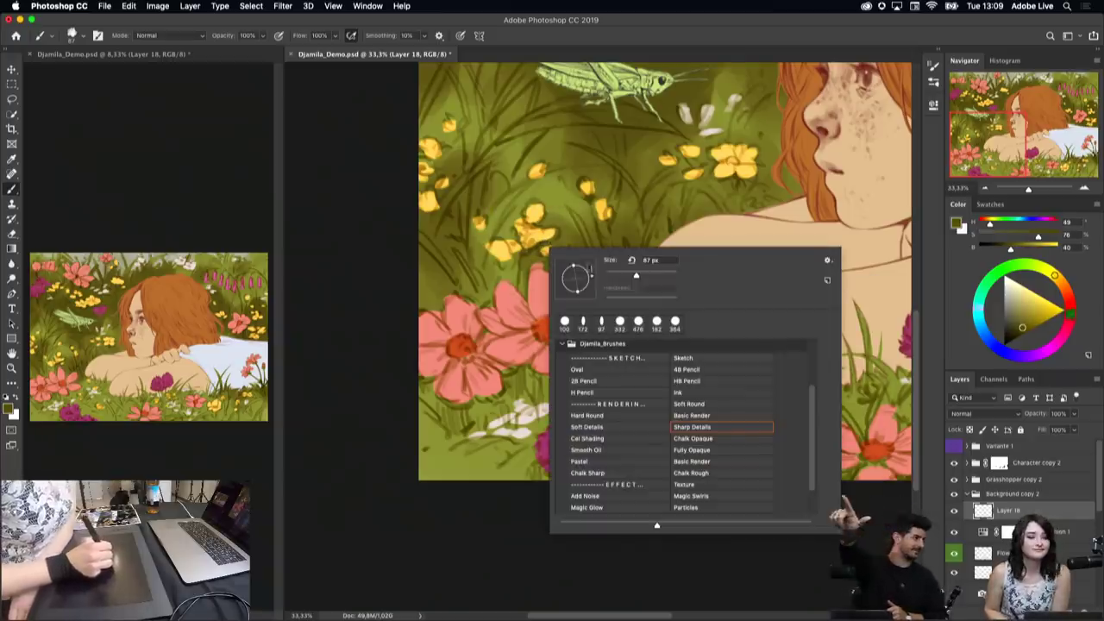
key(Return)
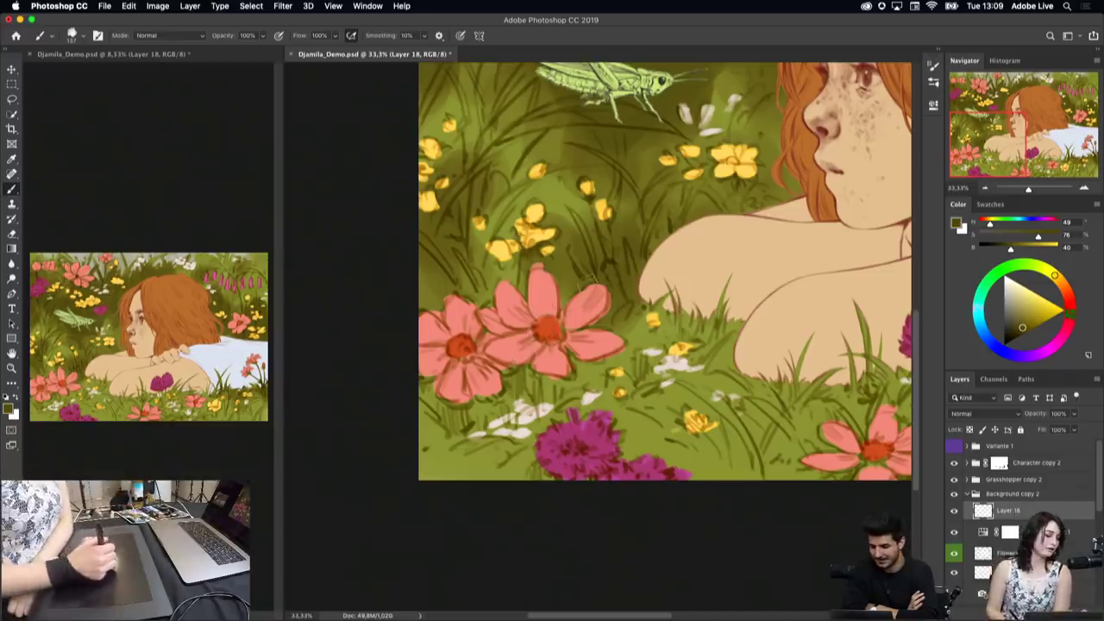
Step: Sample darker olive greens, paint small grass strokes by the pink flower, then sample its salmon pink
alt+click(556, 268)
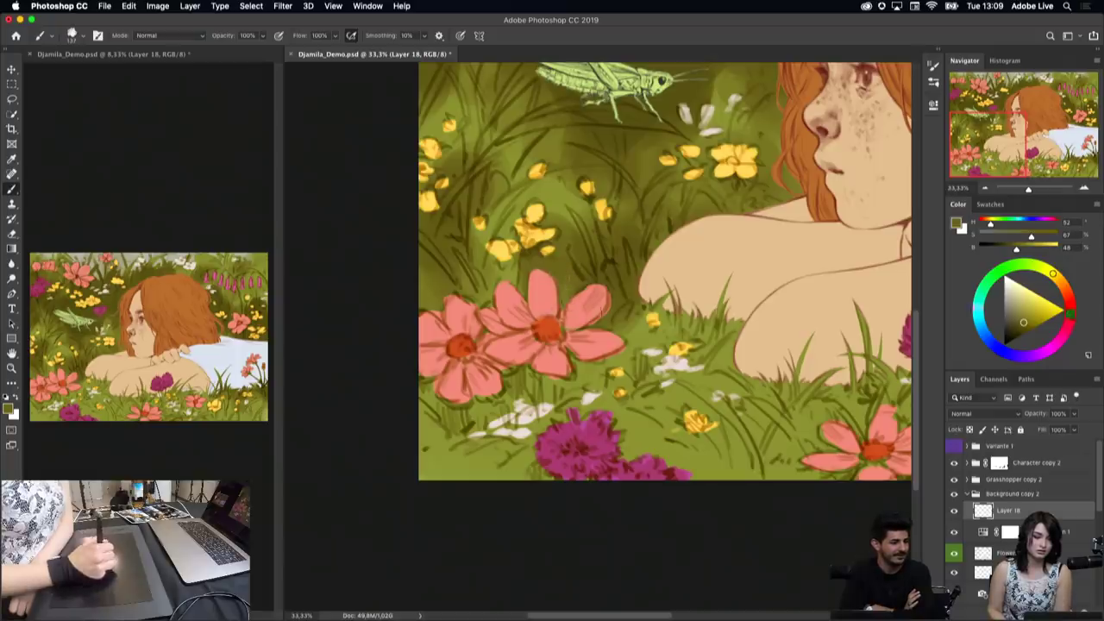
alt+click(581, 274)
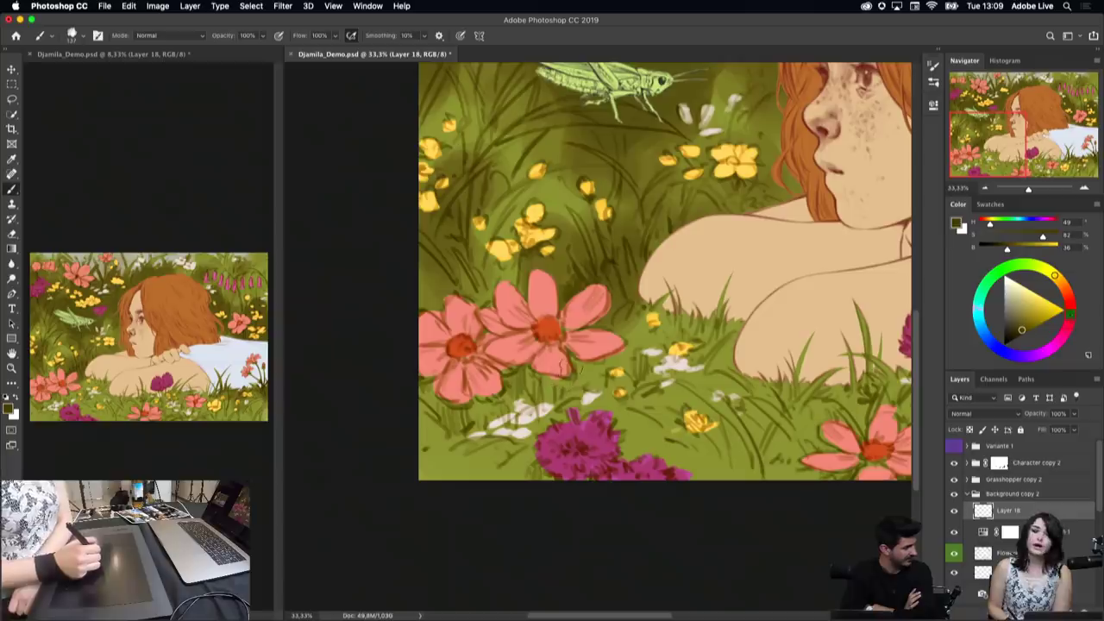
drag(526, 424, 543, 413)
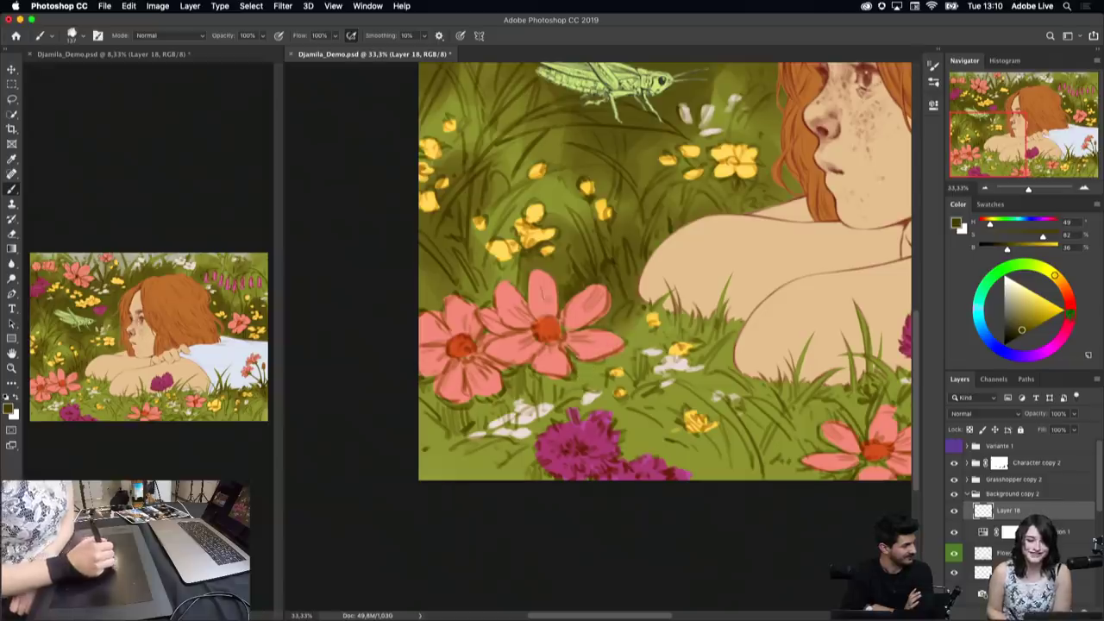
alt+click(542, 289)
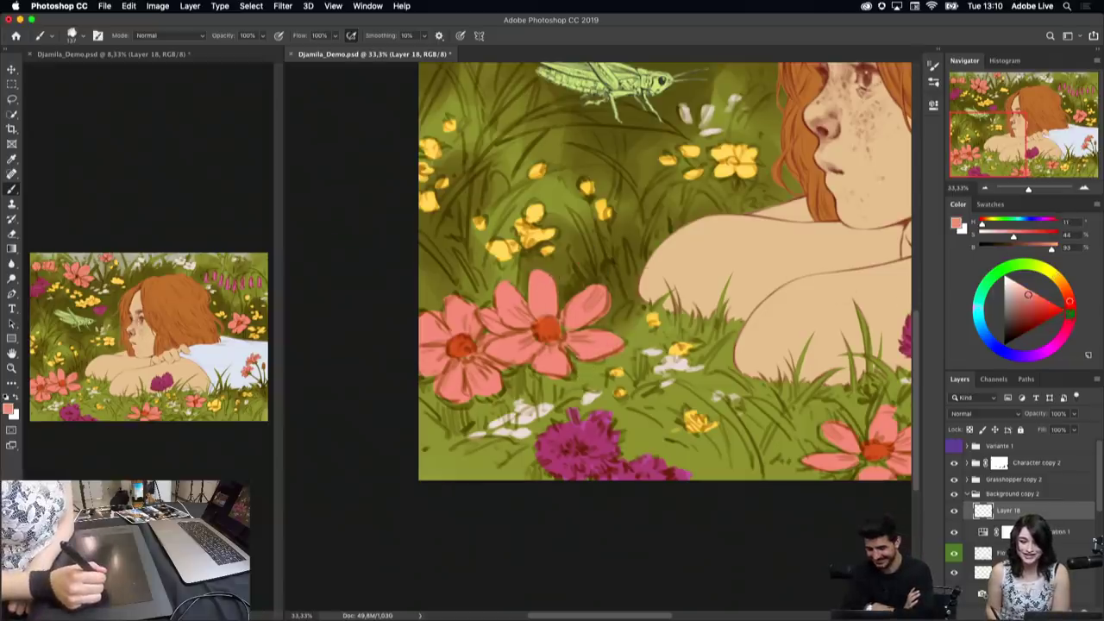
Step: Paint paler salmon onto the upper petals, switch to salmon-red, undo two strokes, and repaint
click(1022, 286)
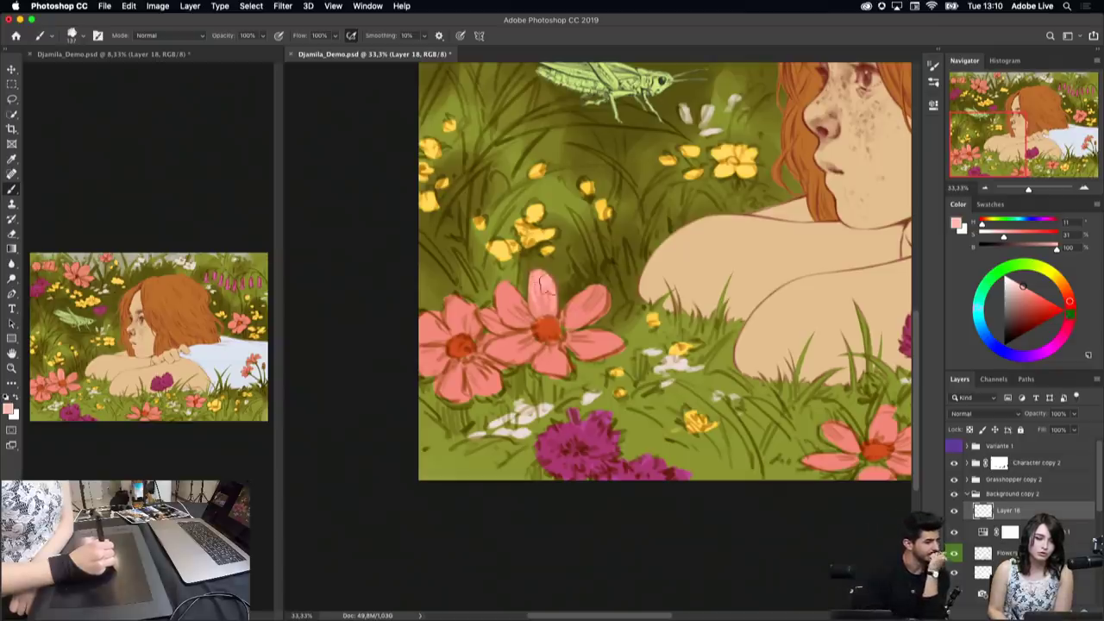
drag(540, 281, 544, 300)
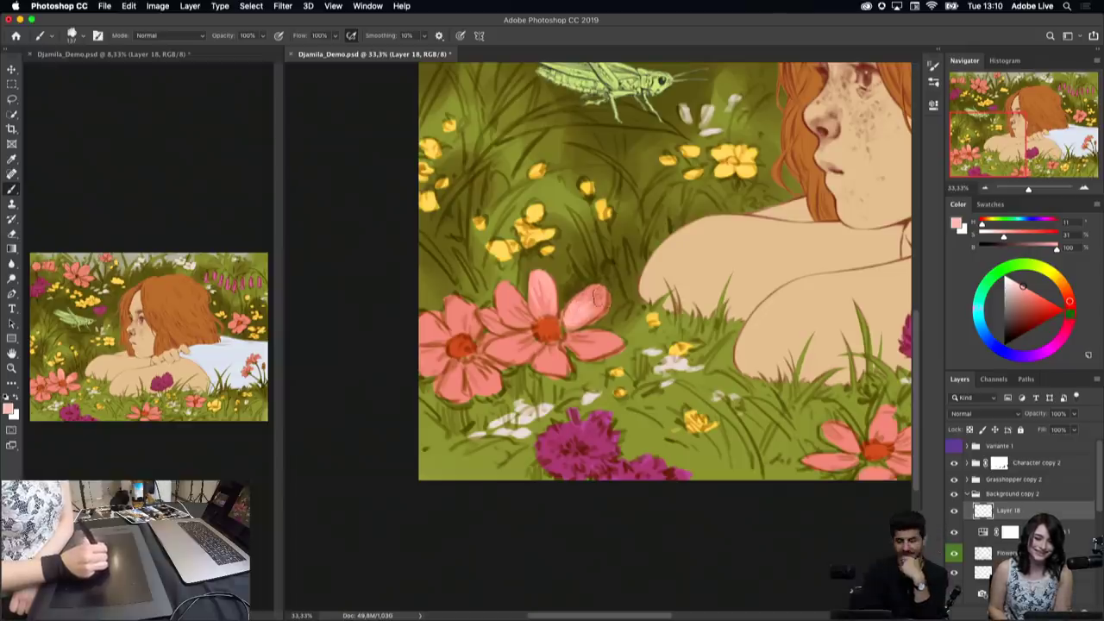
drag(595, 298, 573, 318)
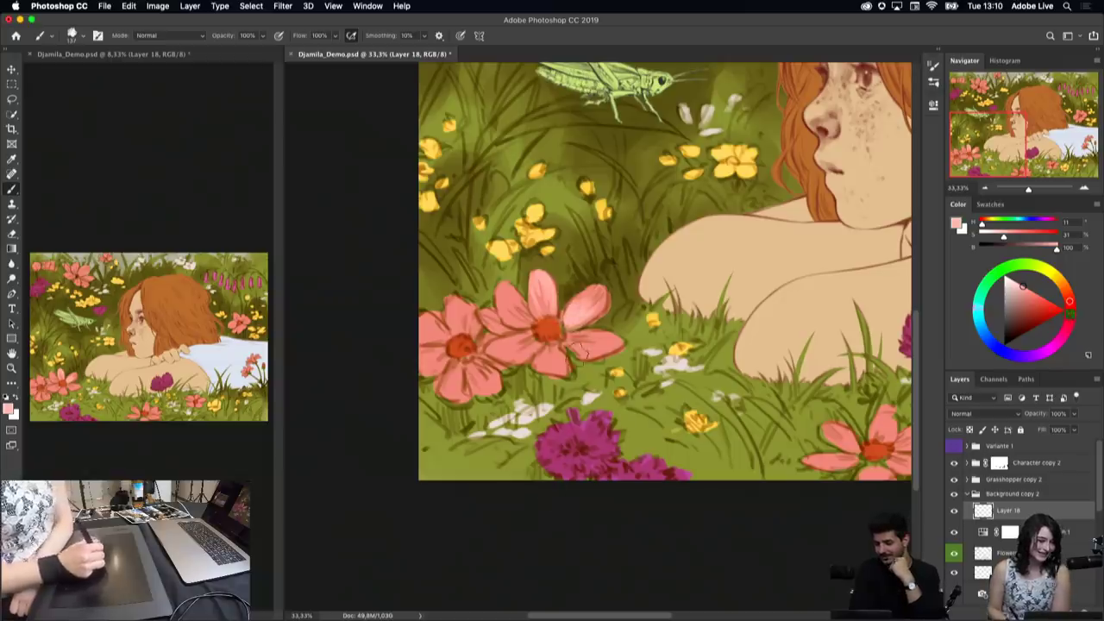
drag(1022, 286, 1069, 313)
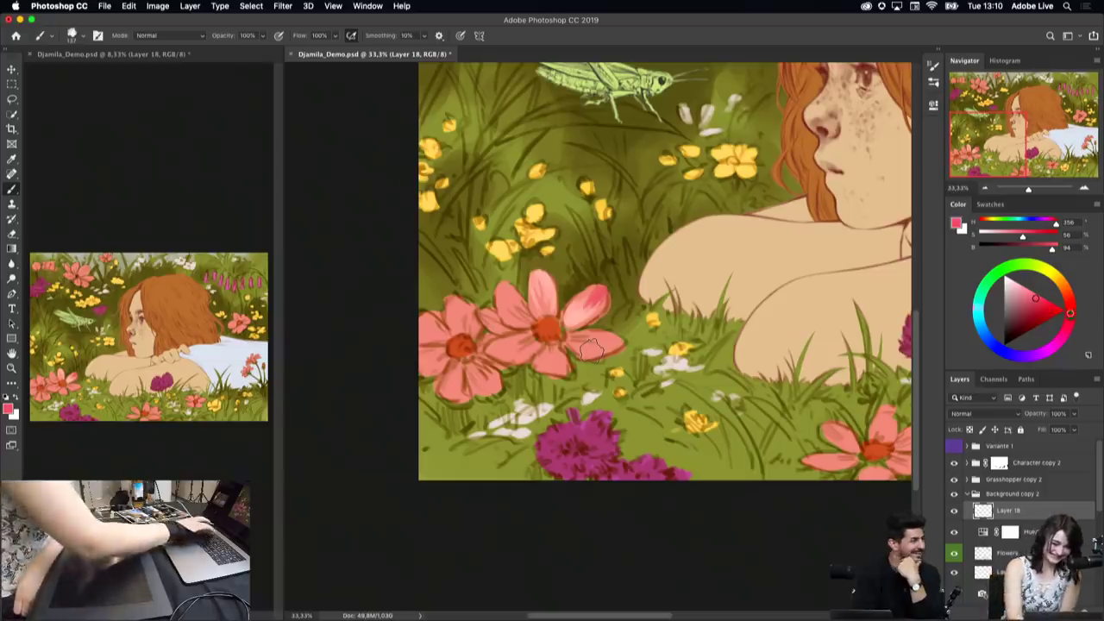
key(super+z)
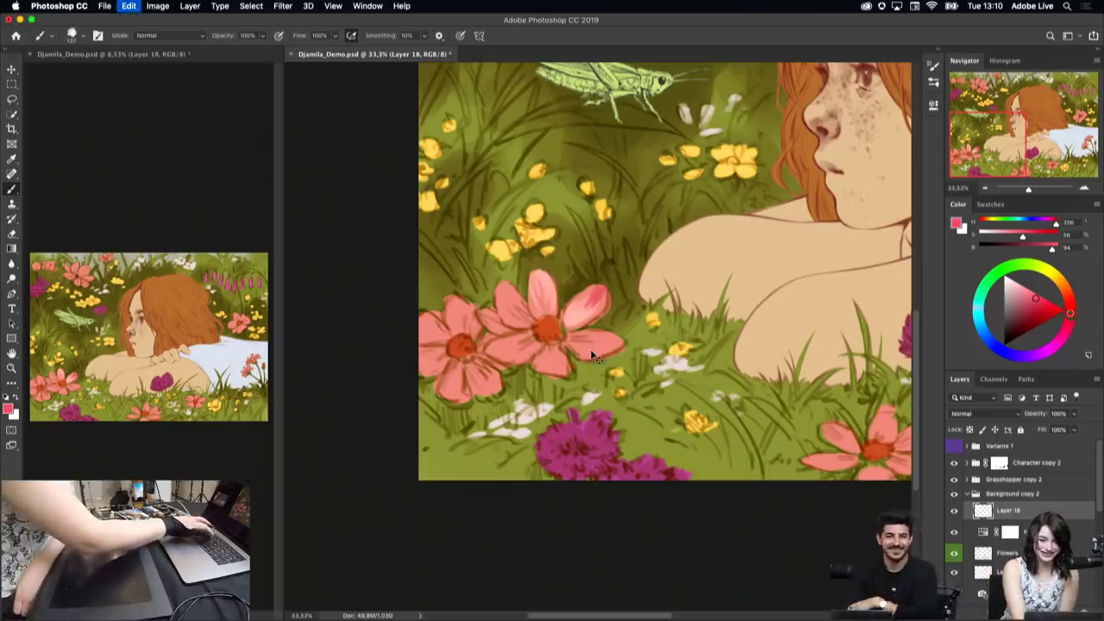
key(super+z)
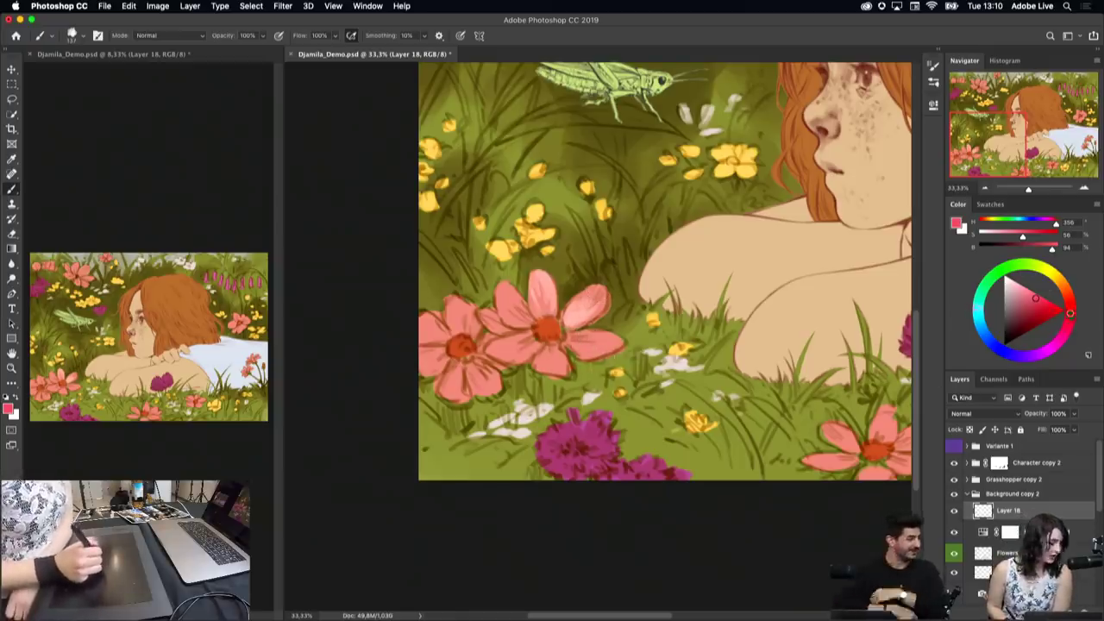
drag(584, 308, 593, 297)
Step: Resample petal pink, shade the lower-right petal, shift toward red, and repaint the right petal larger
alt+click(586, 315)
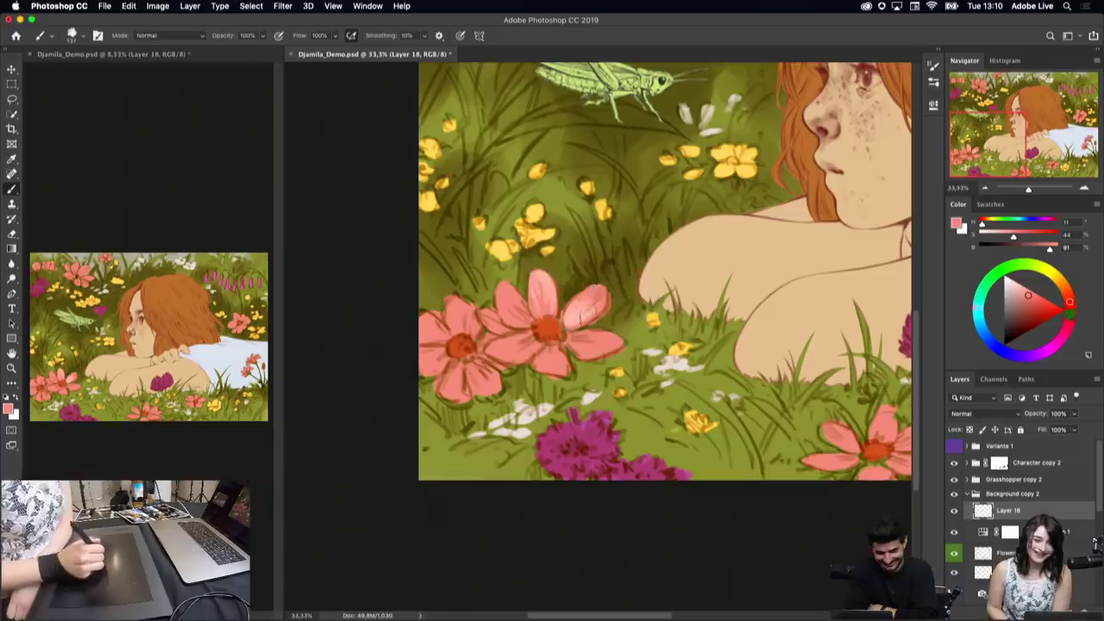
drag(591, 364, 593, 344)
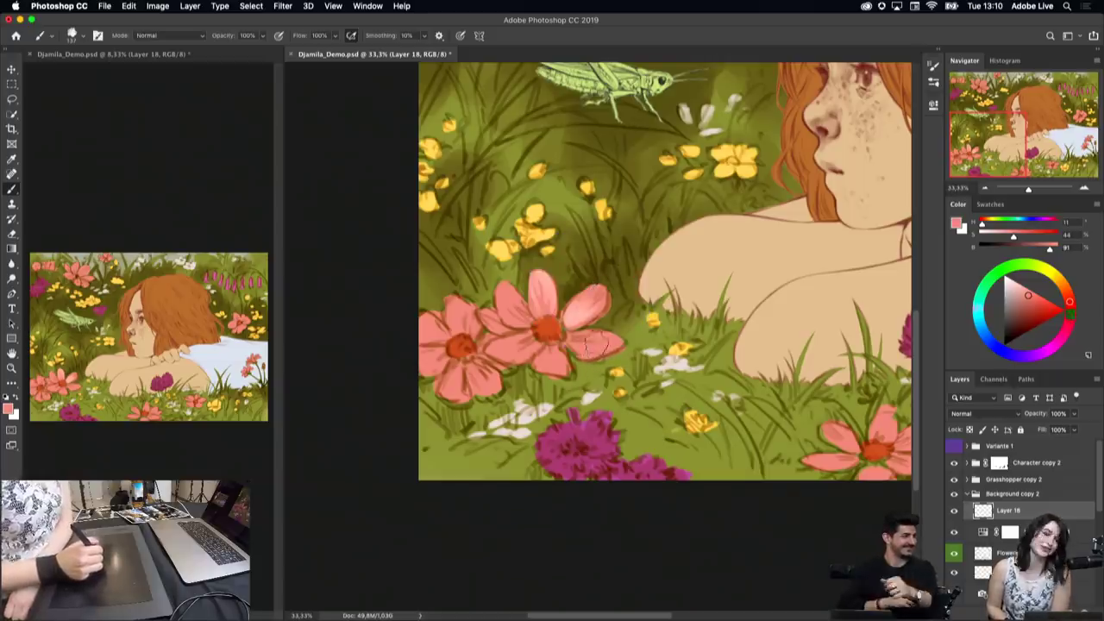
alt+click(594, 293)
drag(1069, 300, 1071, 306)
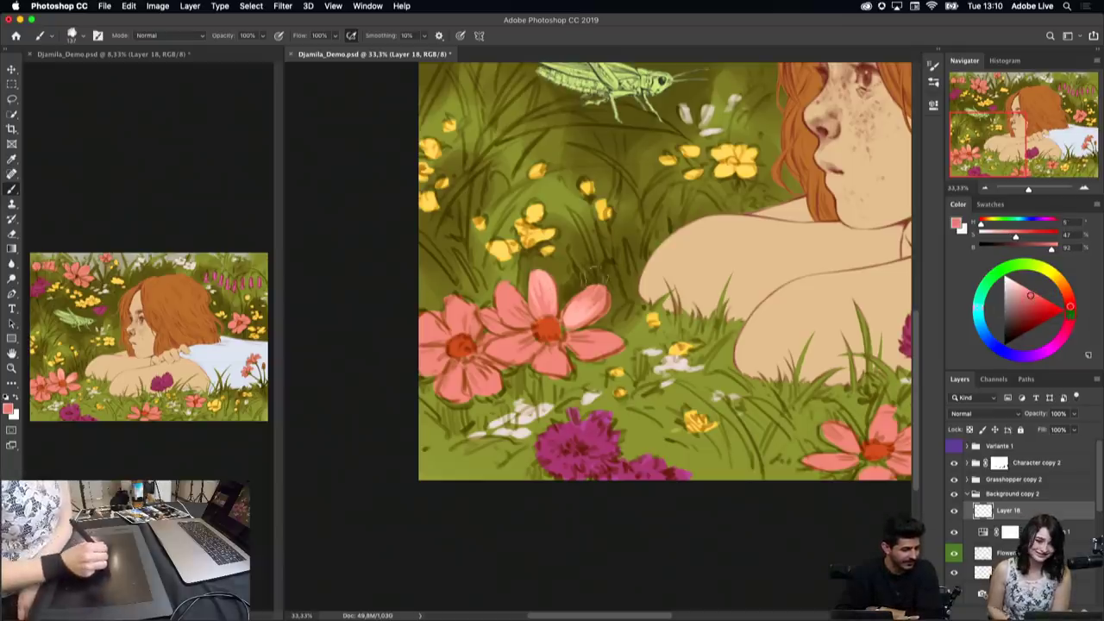
right_click(608, 301)
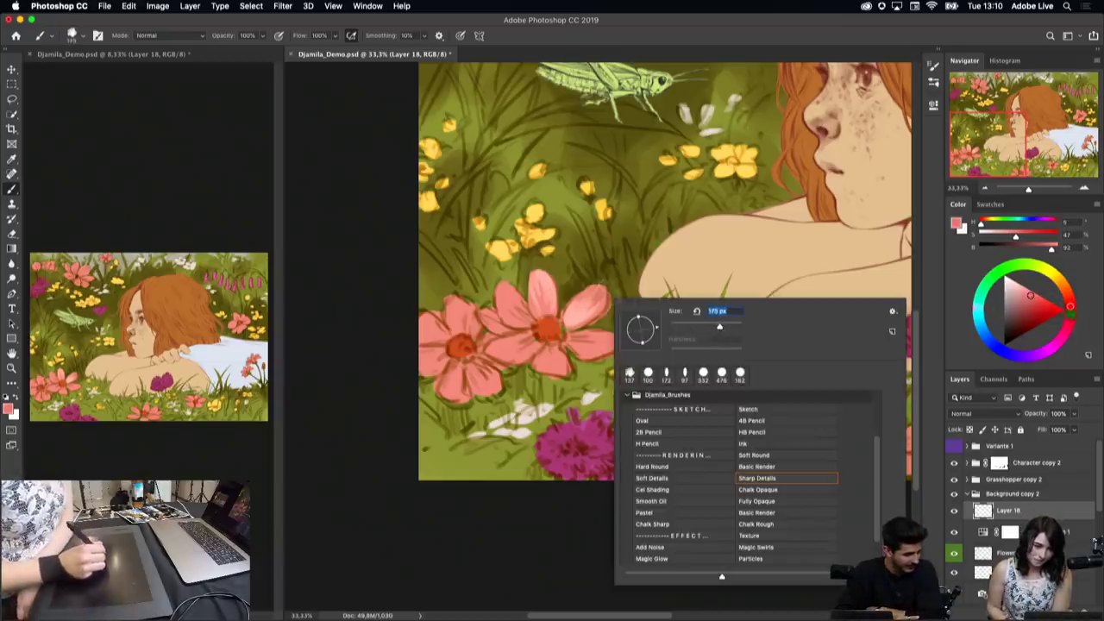
click(591, 303)
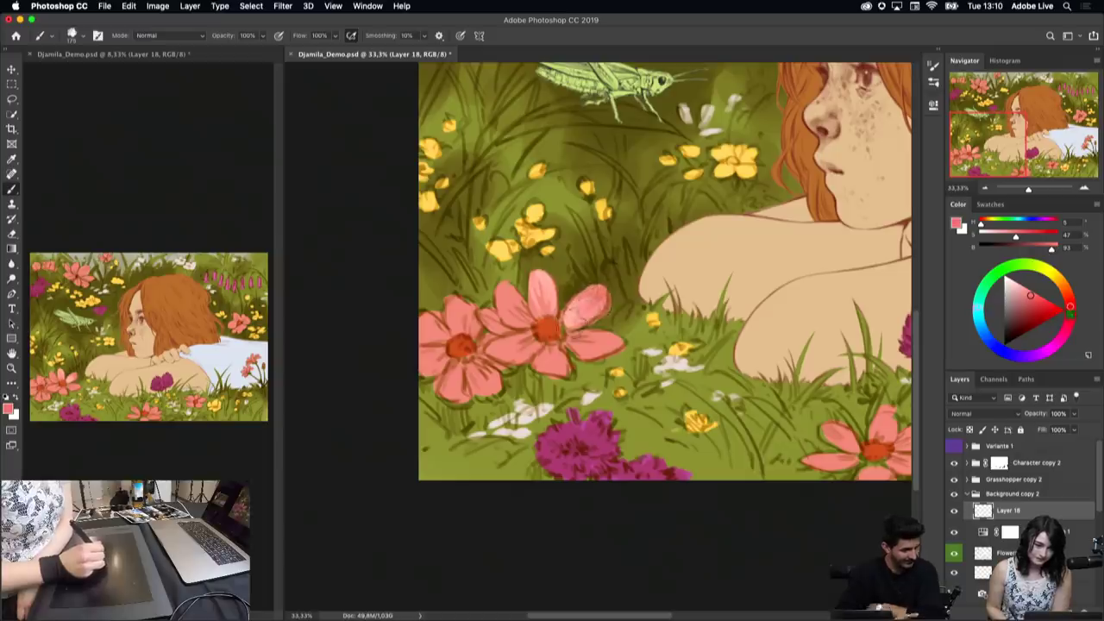
mouse_move(582, 320)
mouse_down()
mouse_move(598, 304)
mouse_move(572, 333)
mouse_up()
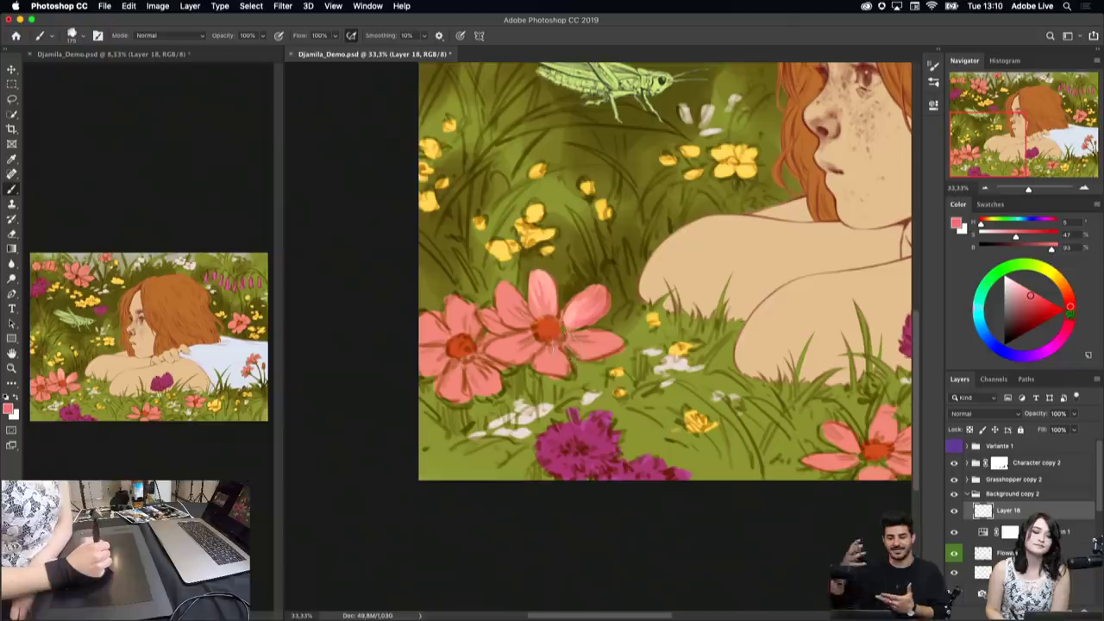
Step: Add a thin lighter-pink edge stroke and extend the right petal to a sharper tip
alt+click(562, 320)
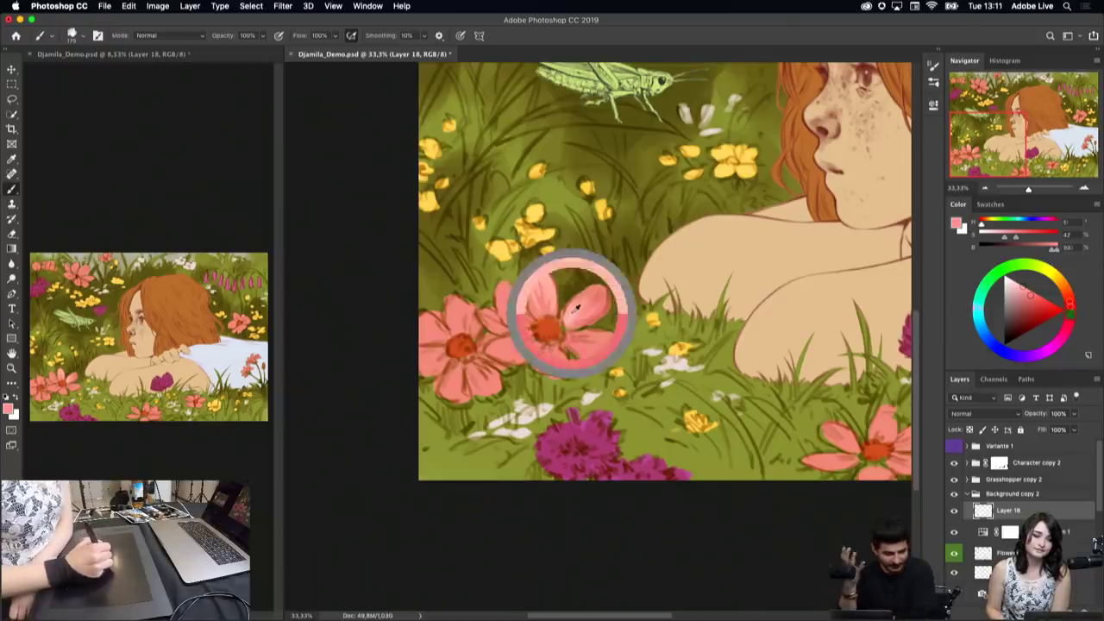
drag(598, 335, 604, 353)
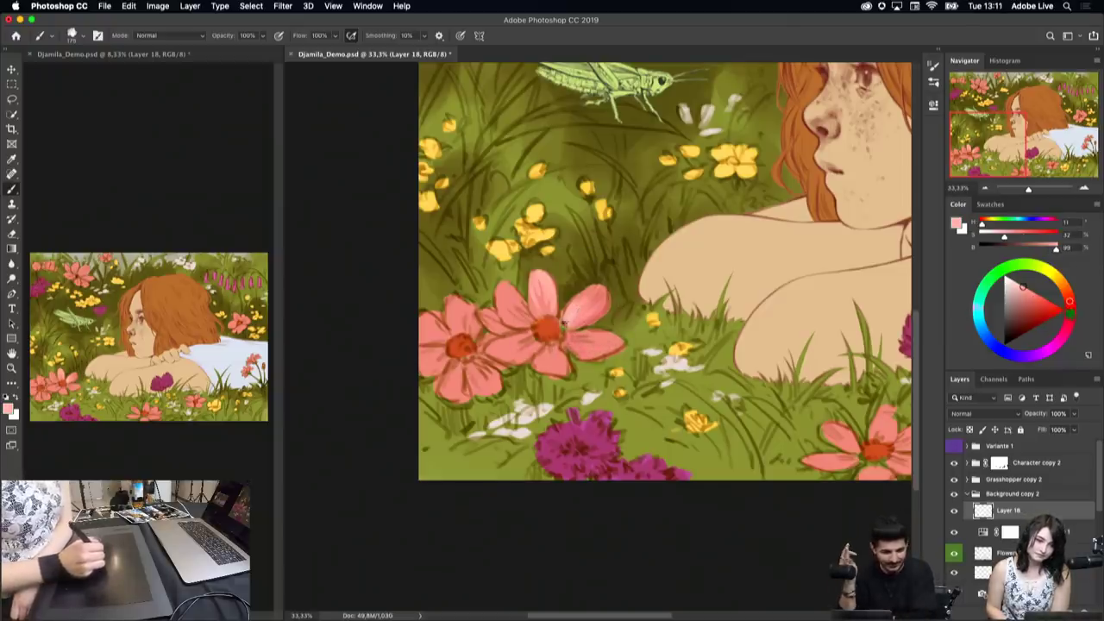
alt+click(502, 286)
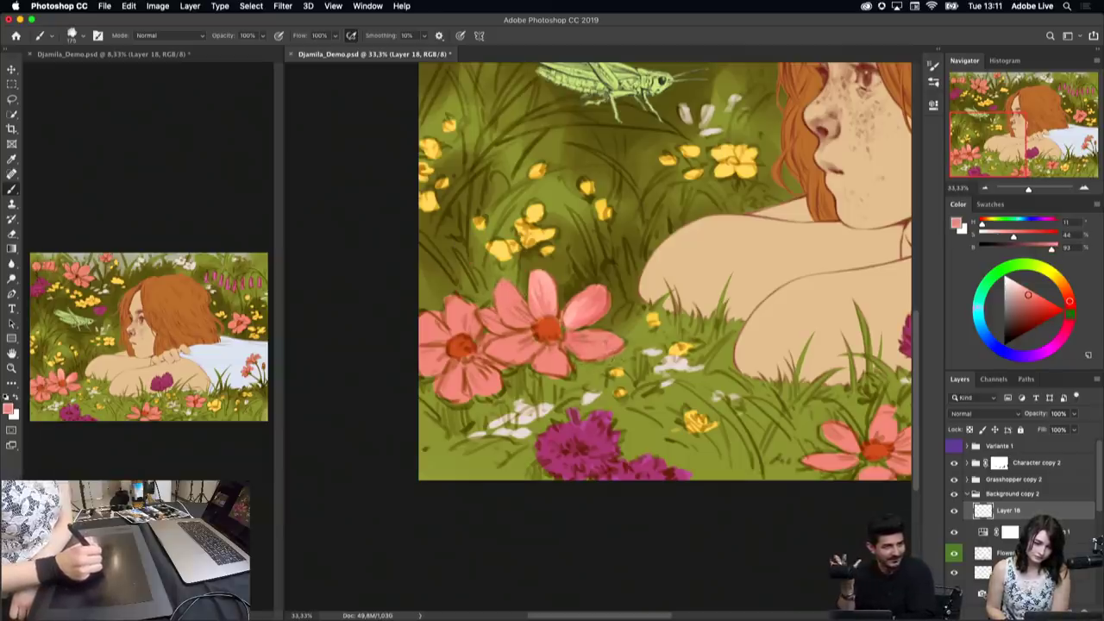
drag(608, 350, 626, 343)
Step: Paint dark brownish olive between the petals and shade the grass under the lower petals
alt+click(598, 266)
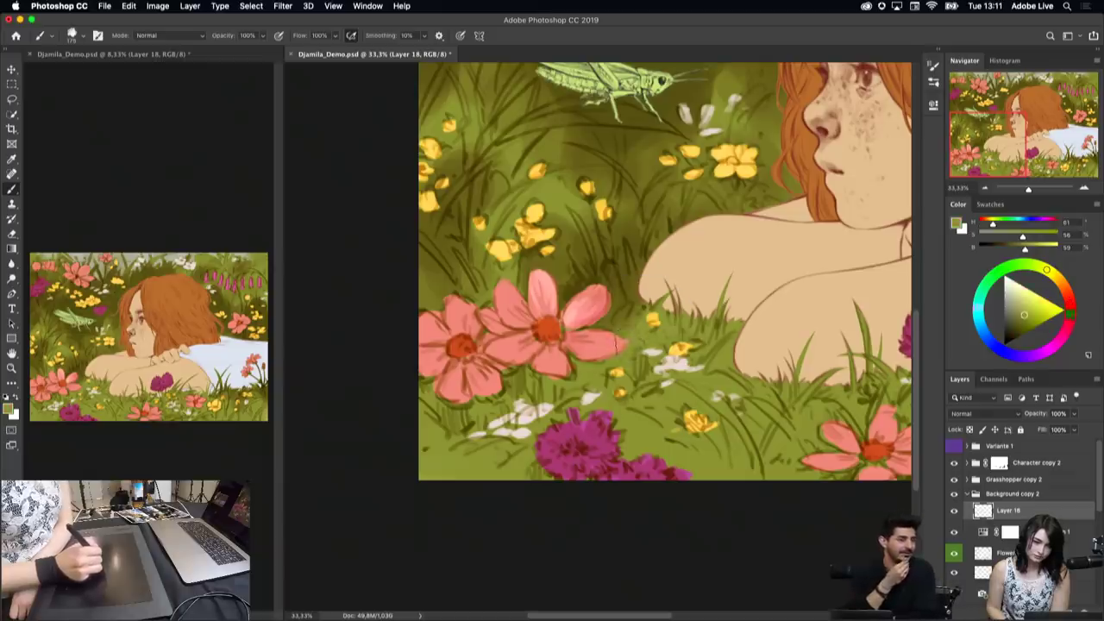
alt+click(612, 260)
drag(615, 322, 593, 333)
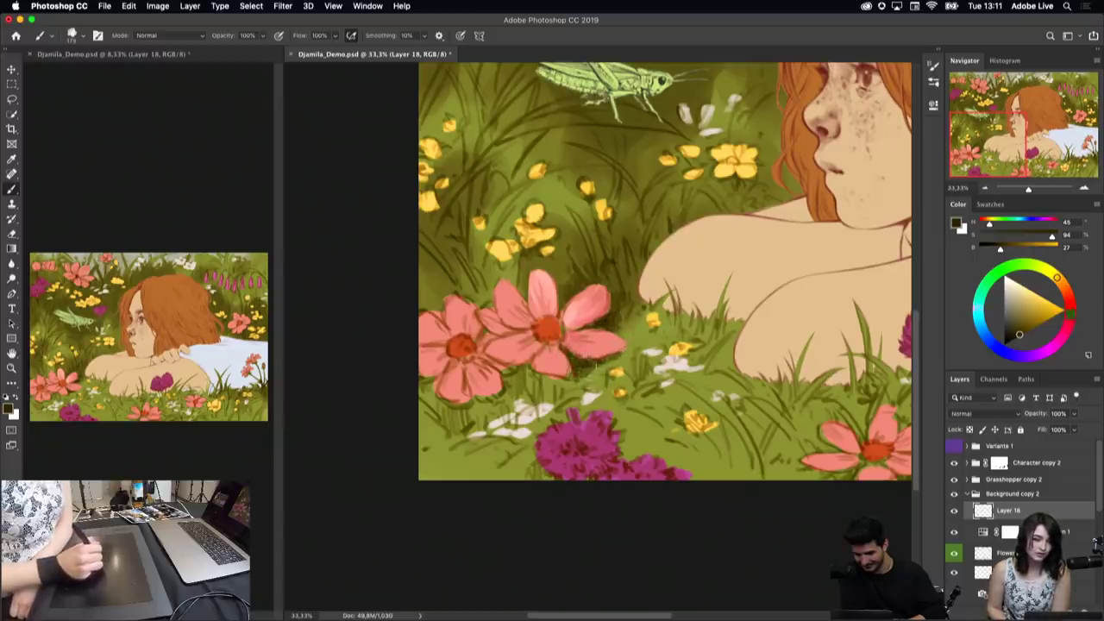
mouse_move(593, 367)
mouse_down()
mouse_move(576, 379)
mouse_move(613, 361)
mouse_move(581, 377)
mouse_move(500, 378)
mouse_up()
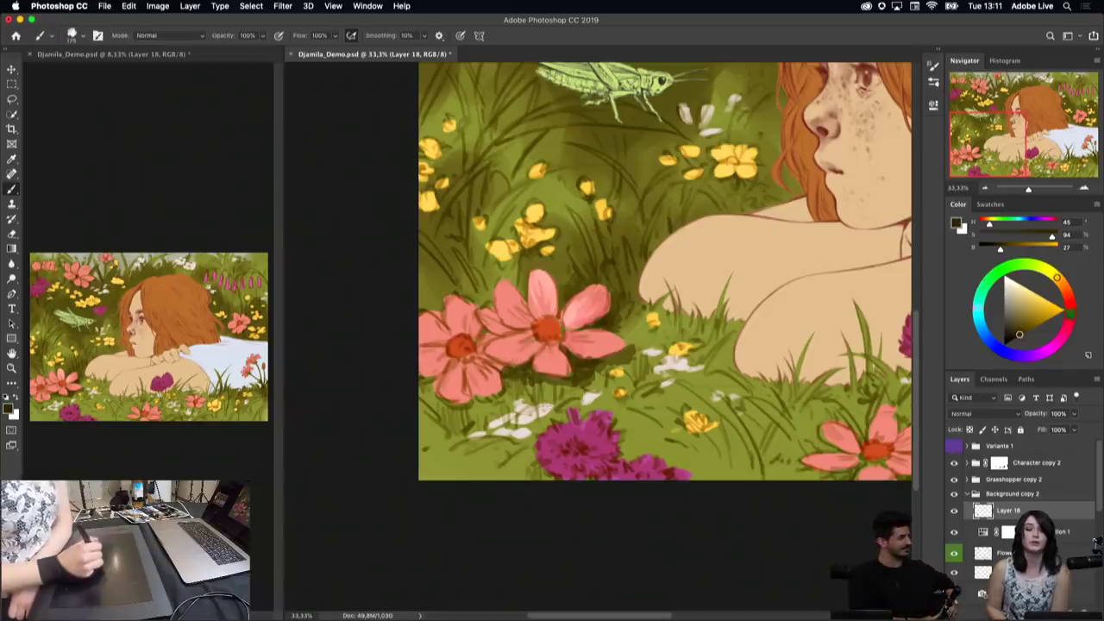
Step: Lighten and smooth the upper-right, upper-left and lower-right petals with pale pink
alt+click(575, 316)
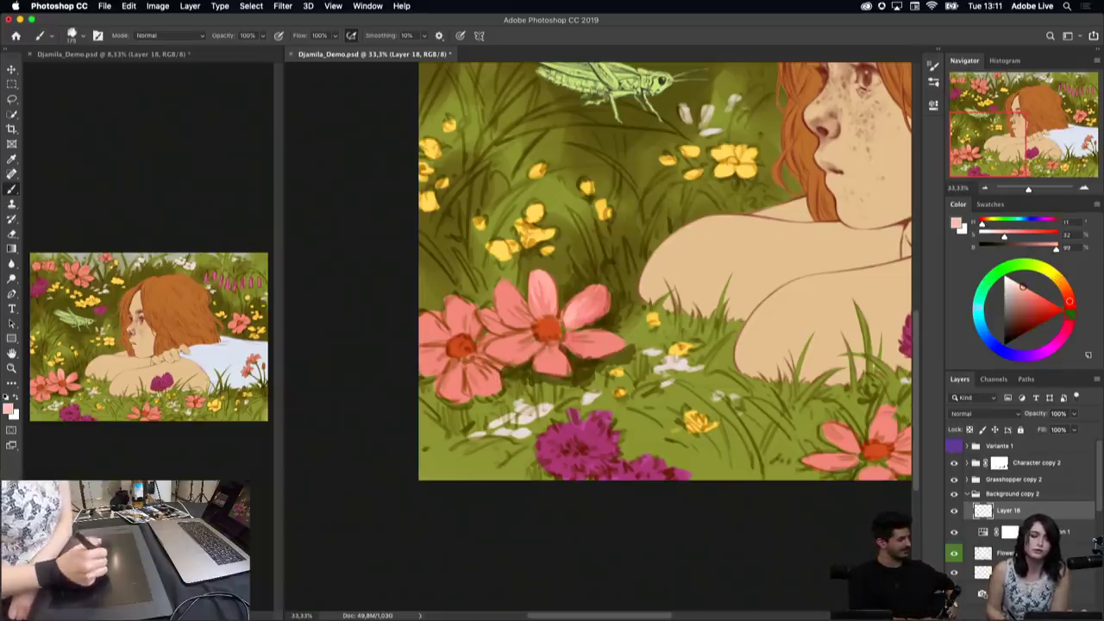
drag(1022, 285, 1019, 283)
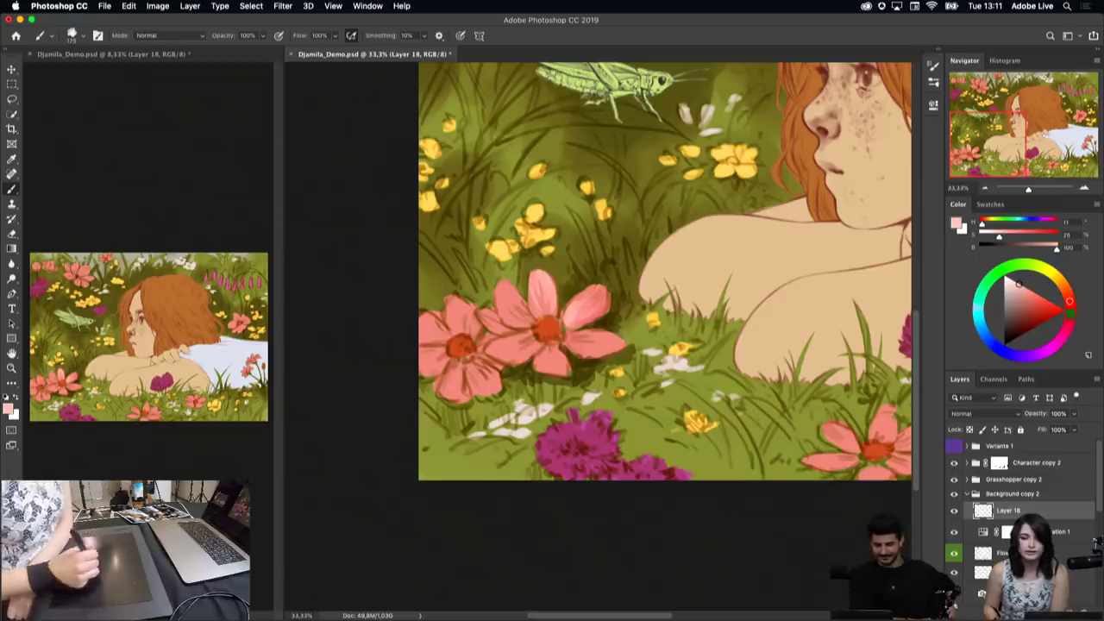
drag(571, 304, 595, 312)
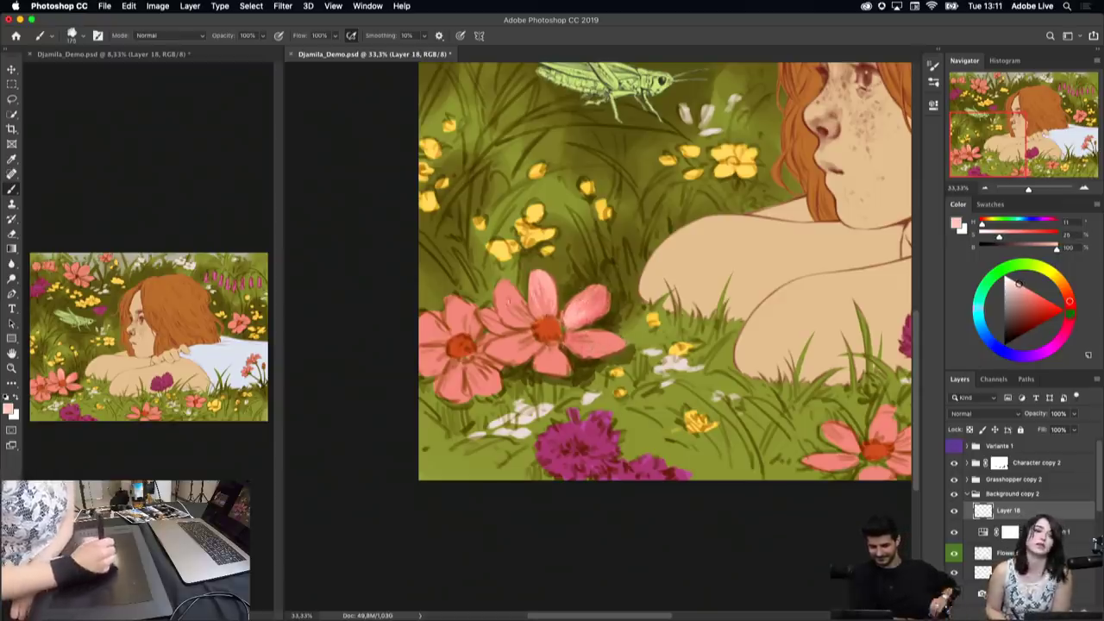
drag(509, 299, 510, 302)
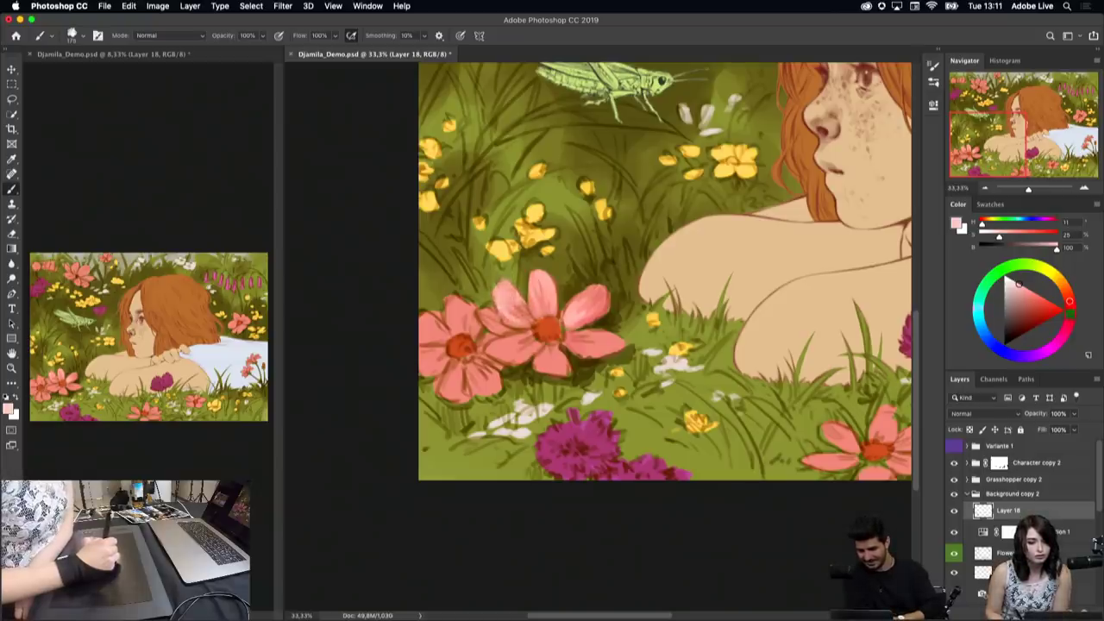
drag(509, 300, 516, 302)
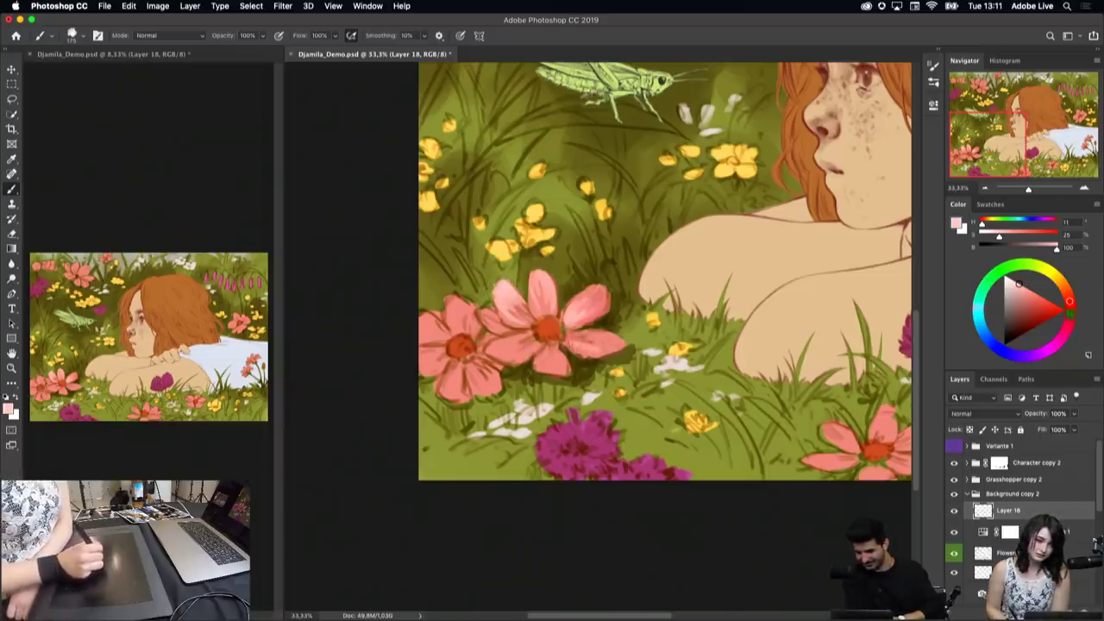
drag(583, 341, 595, 342)
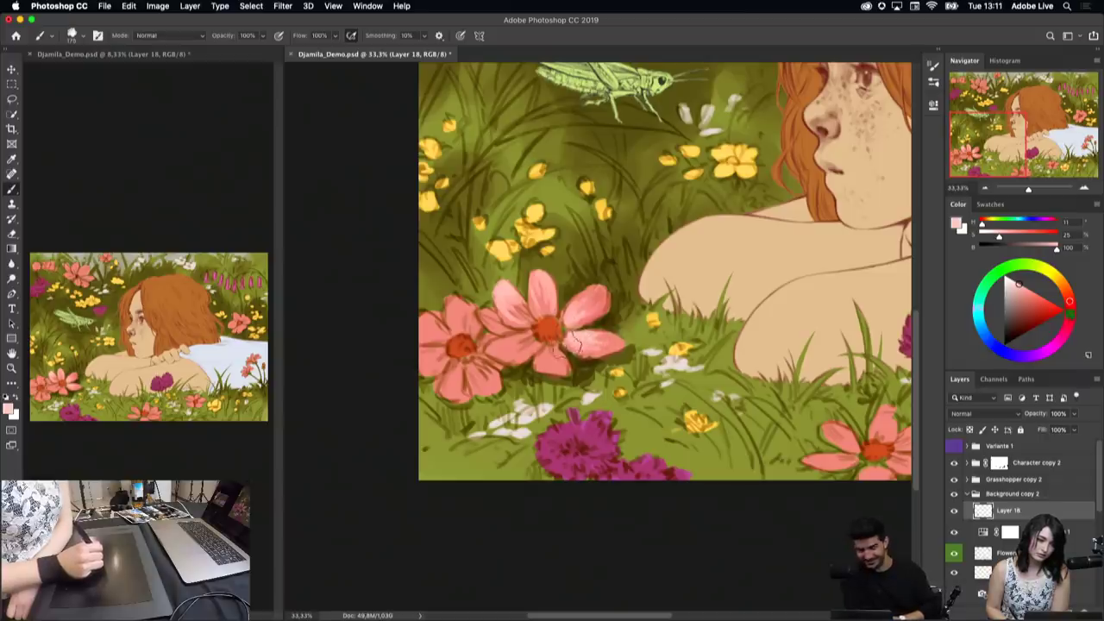
alt+click(618, 335)
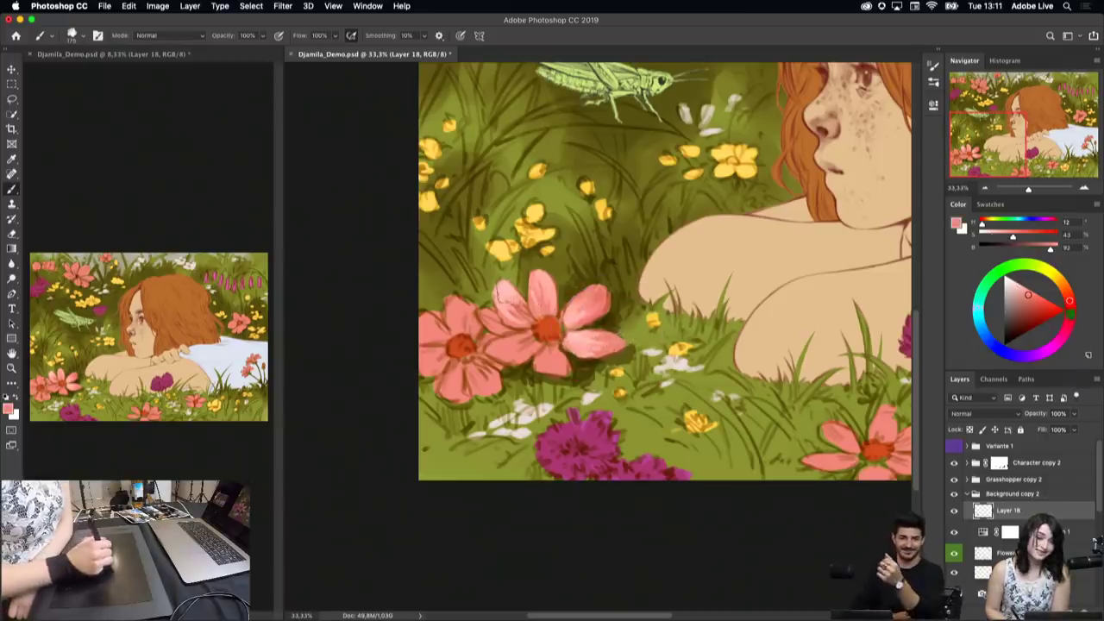
mouse_move(509, 297)
mouse_down()
mouse_move(513, 316)
mouse_move(505, 303)
mouse_up()
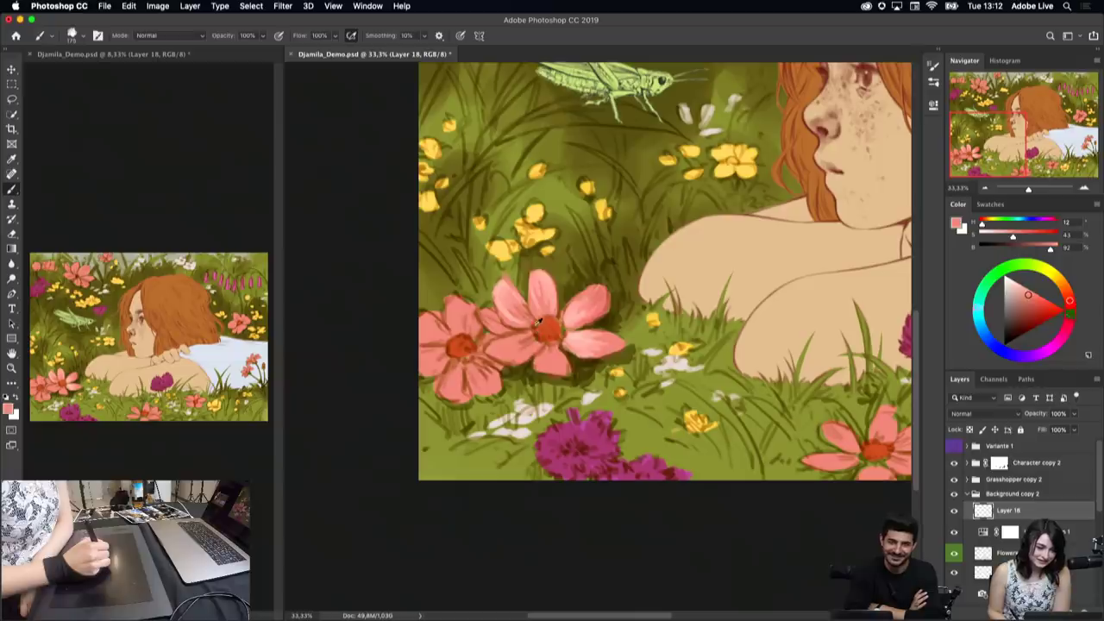
Step: Sample the flower centre's orange-red, then take magenta from the flowers
alt+click(539, 325)
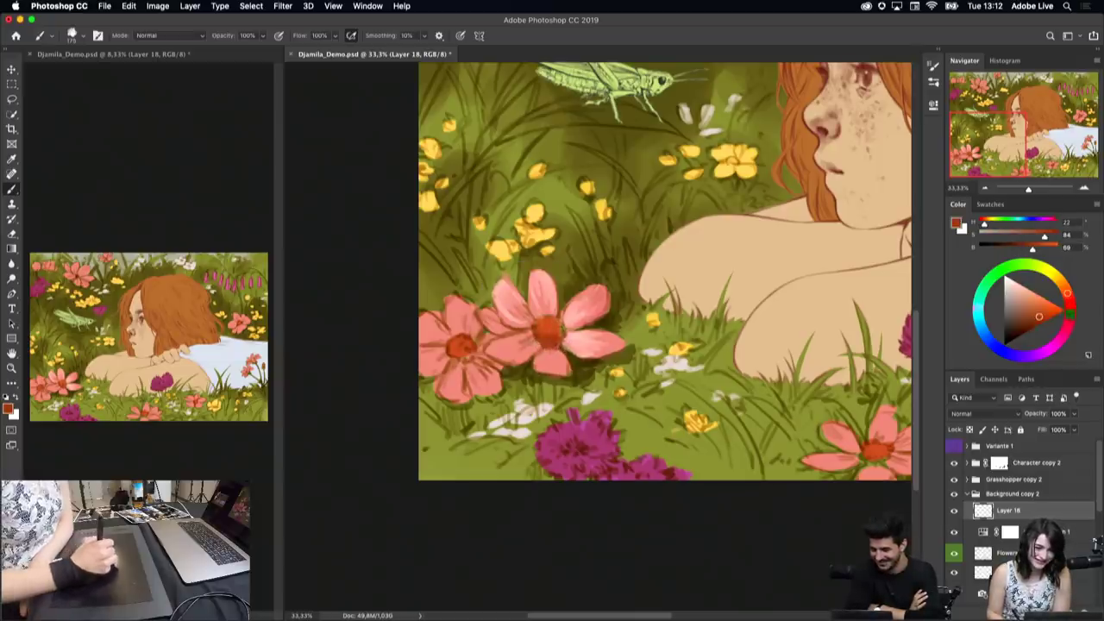
alt+click(535, 342)
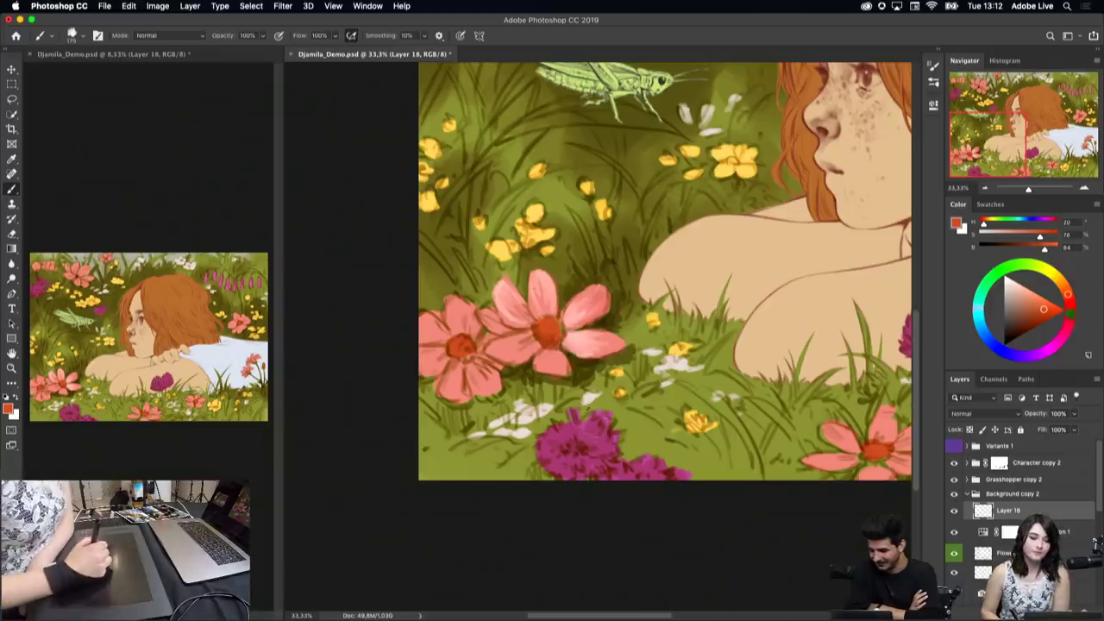
alt+click(595, 428)
Step: Switch to the Oval brush, reset colours, and sample magenta-pink shifted to a brighter, saturated red
right_click(593, 431)
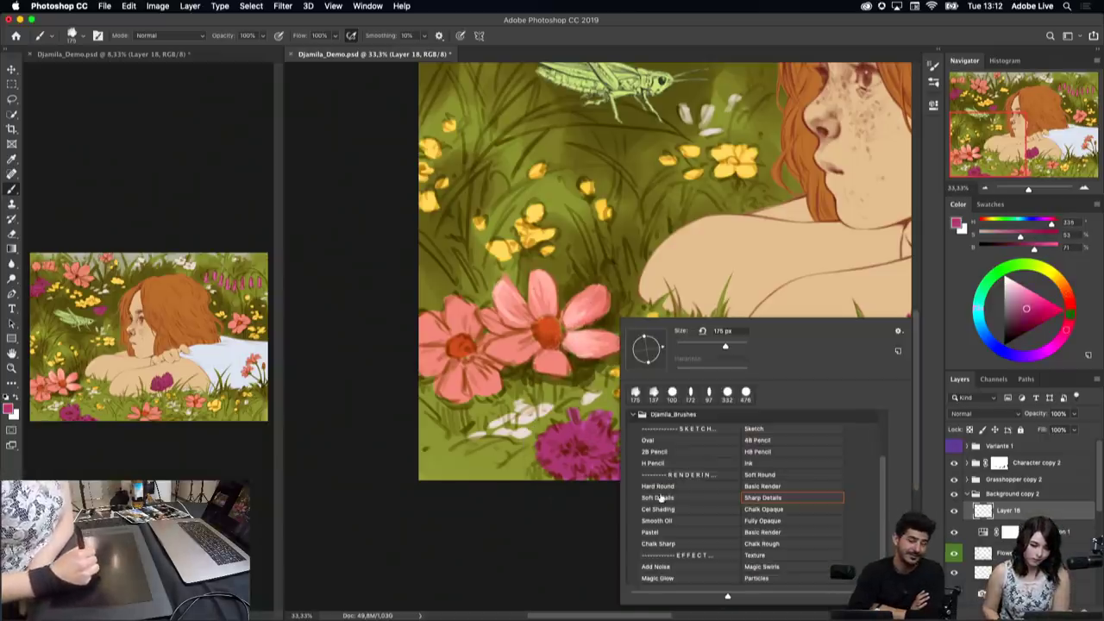
click(656, 451)
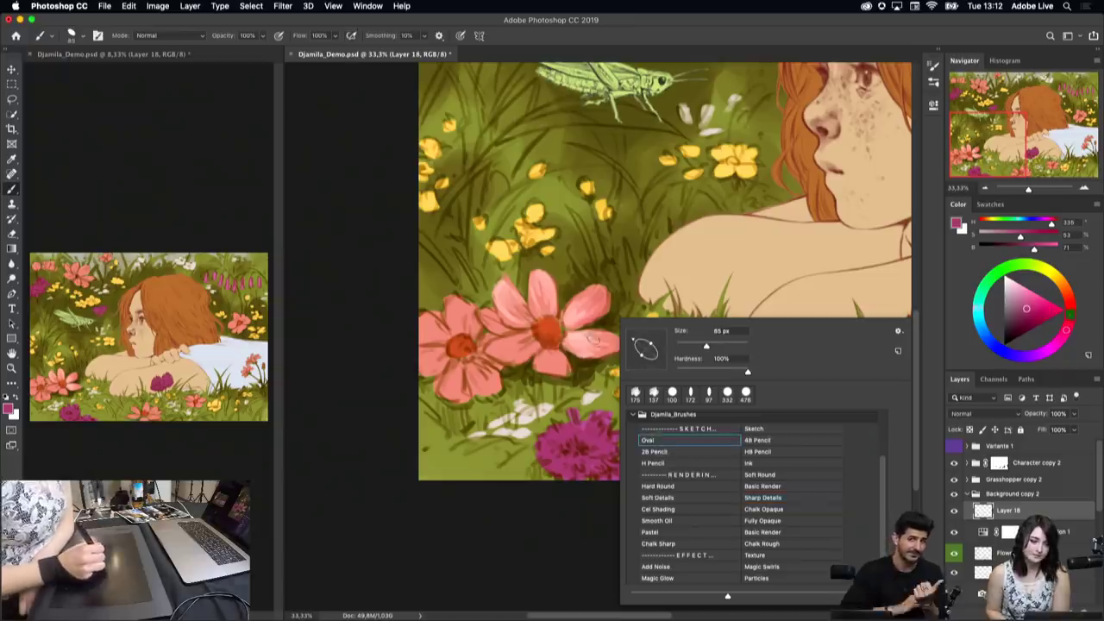
key(Return)
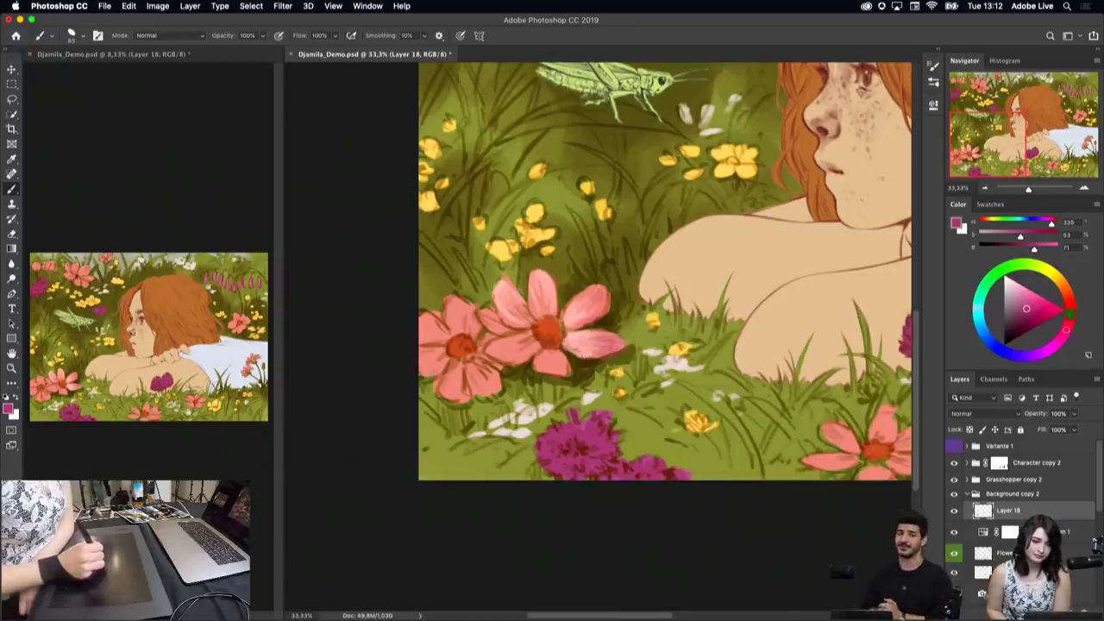
key(d)
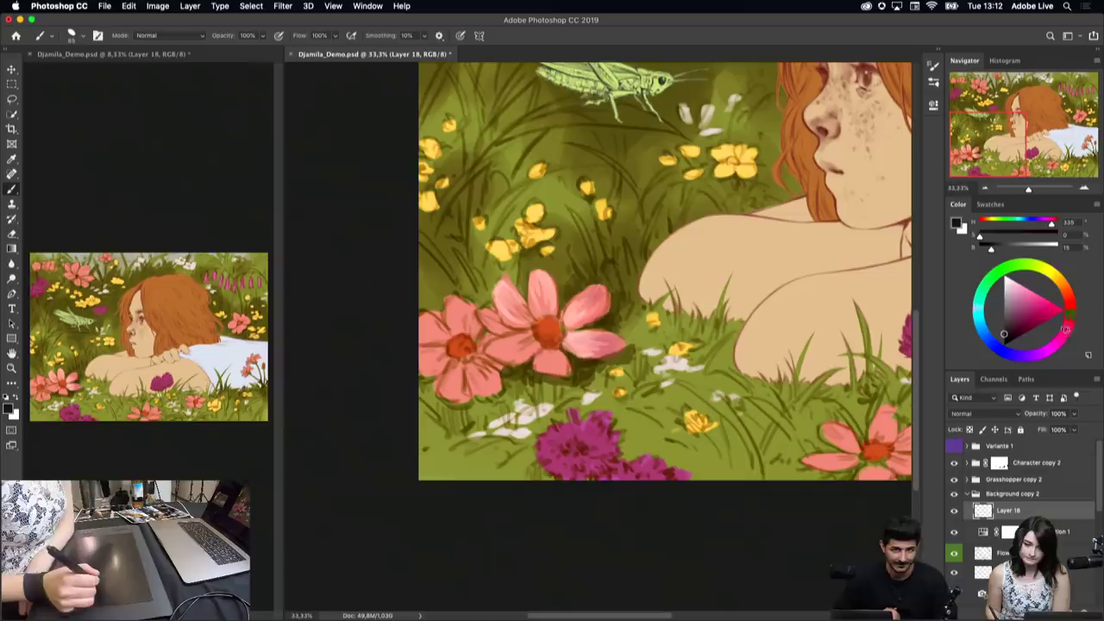
alt+click(598, 450)
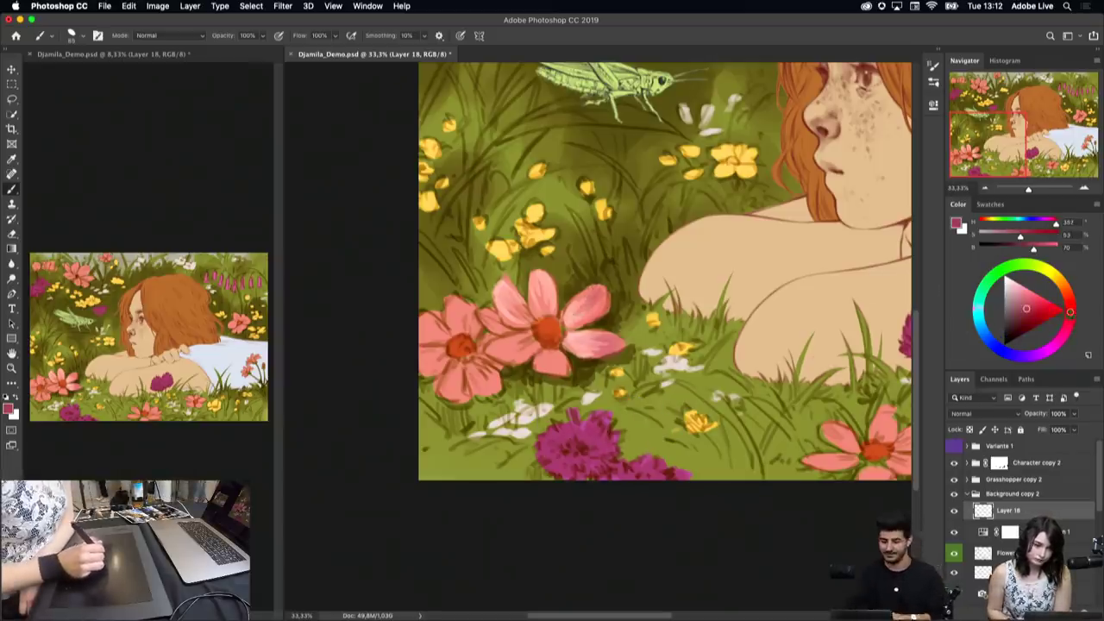
alt+click(580, 300)
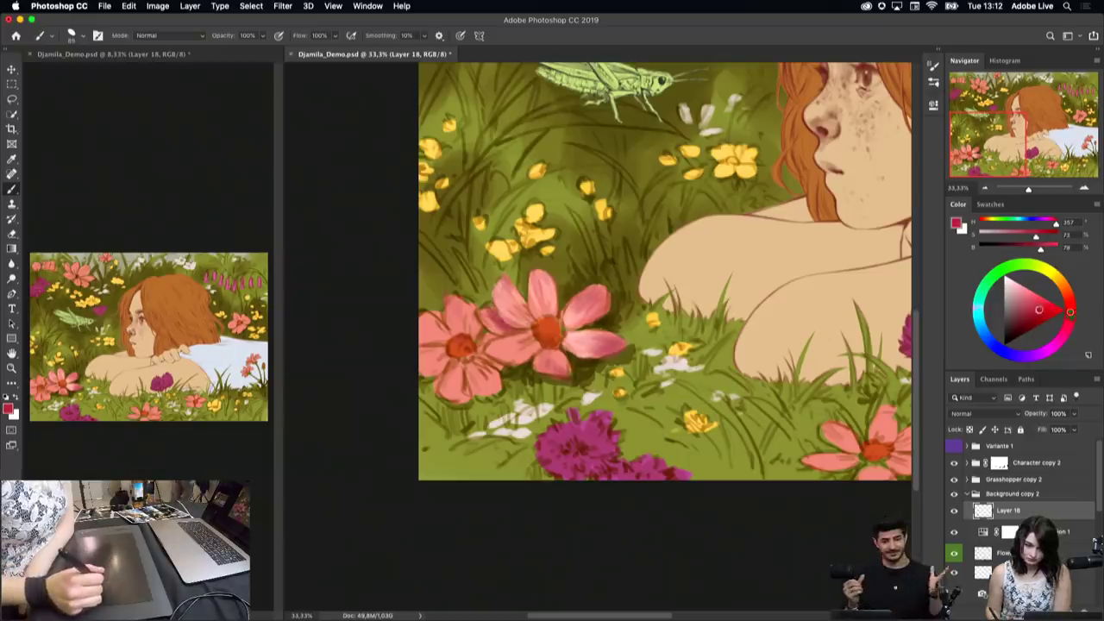
click(1039, 303)
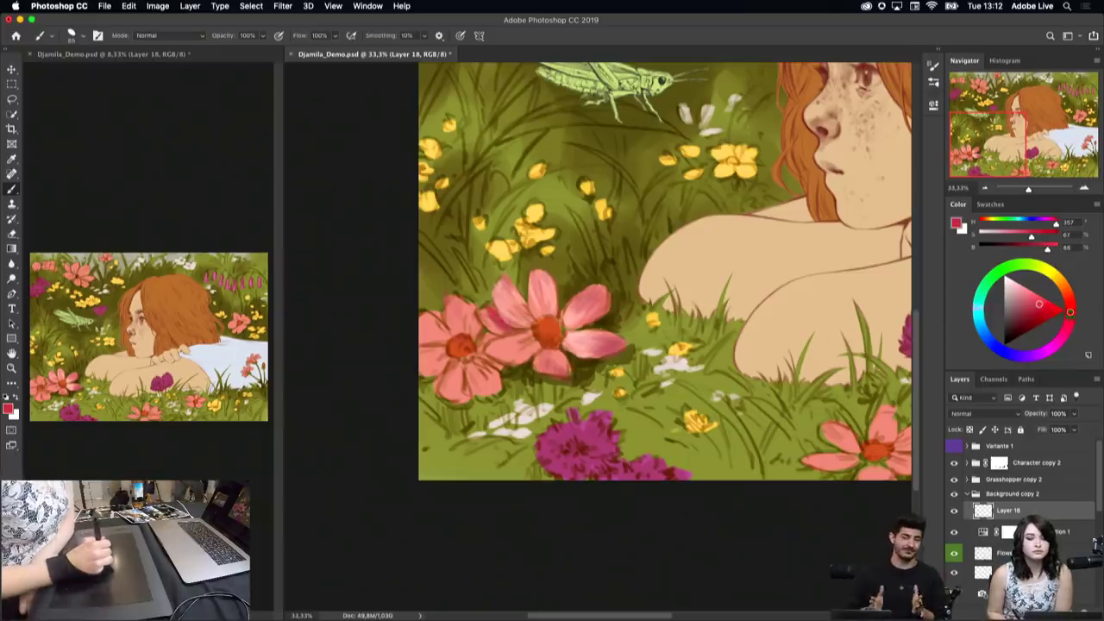
Step: Undo the last change, sample dark olive from the grass, and paint grass blades below the shoulder
key(ctrl+z)
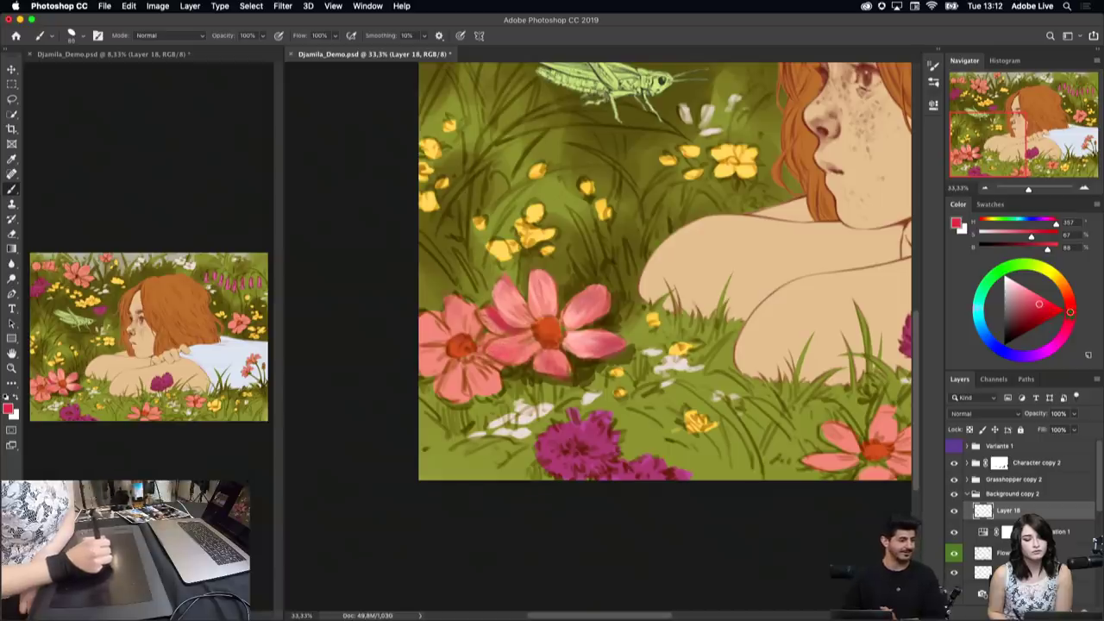
alt+click(516, 298)
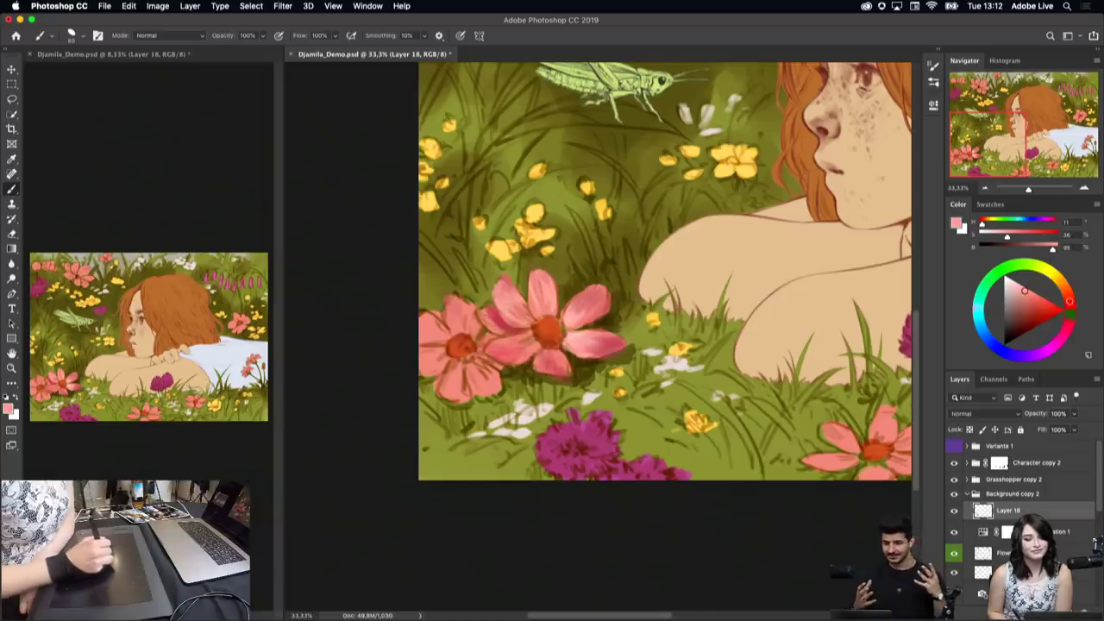
alt+click(522, 309)
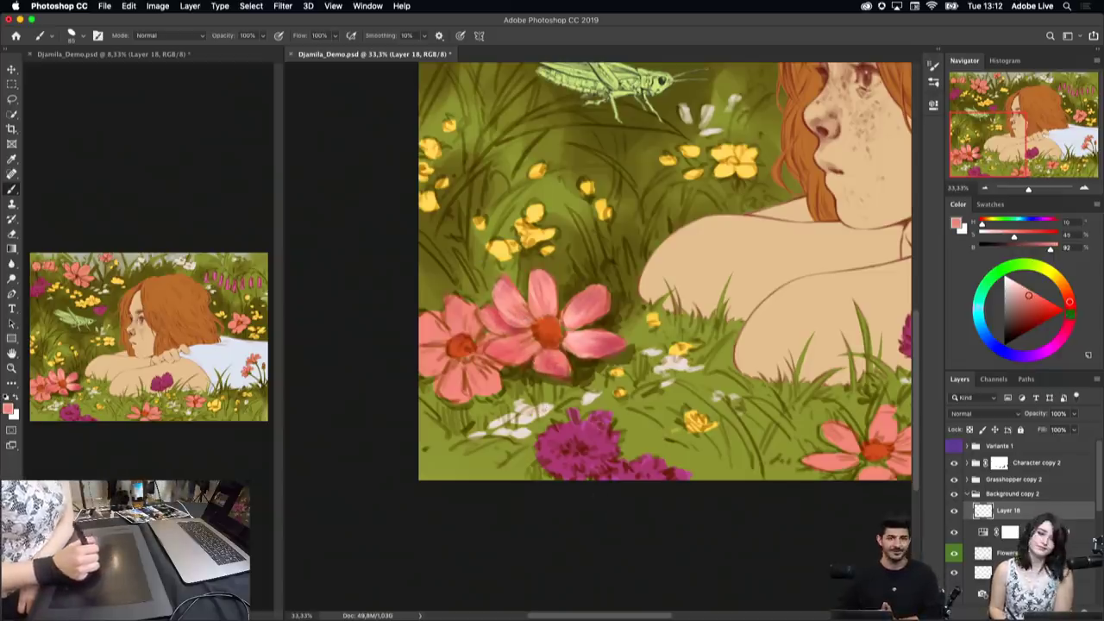
alt+click(593, 357)
right_click(678, 364)
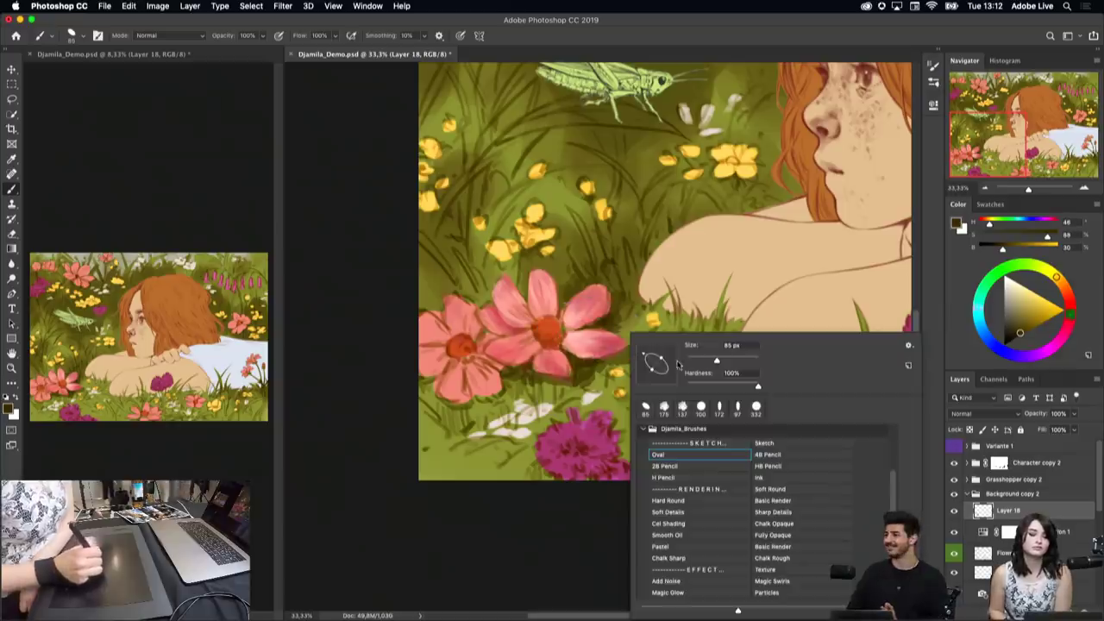
key(Escape)
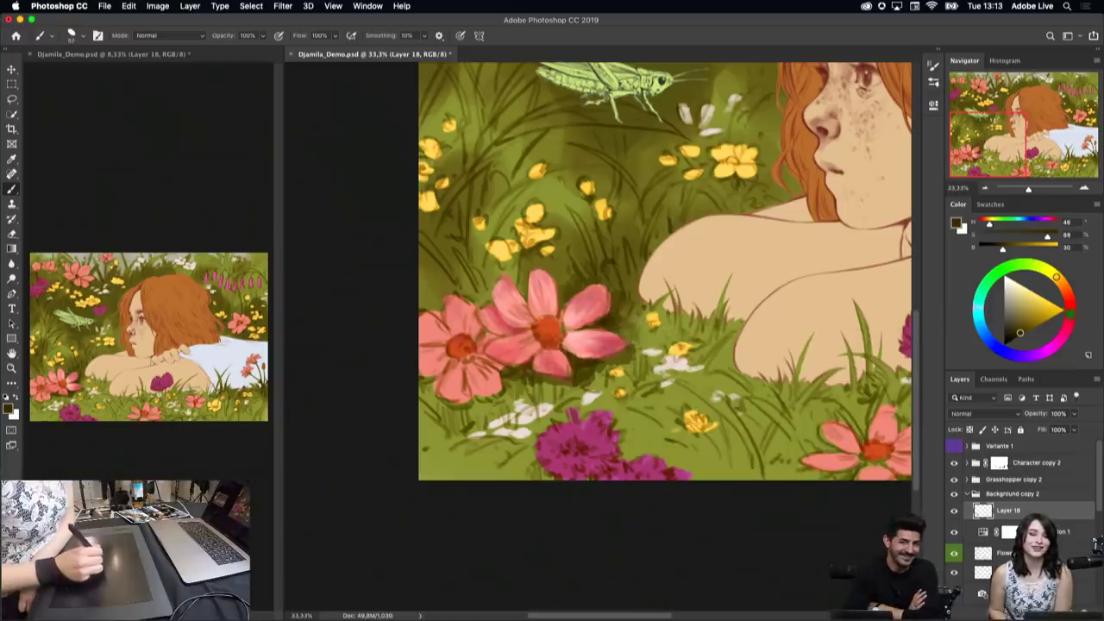
mouse_move(655, 316)
mouse_down()
mouse_move(652, 338)
mouse_move(622, 362)
mouse_move(651, 345)
mouse_up()
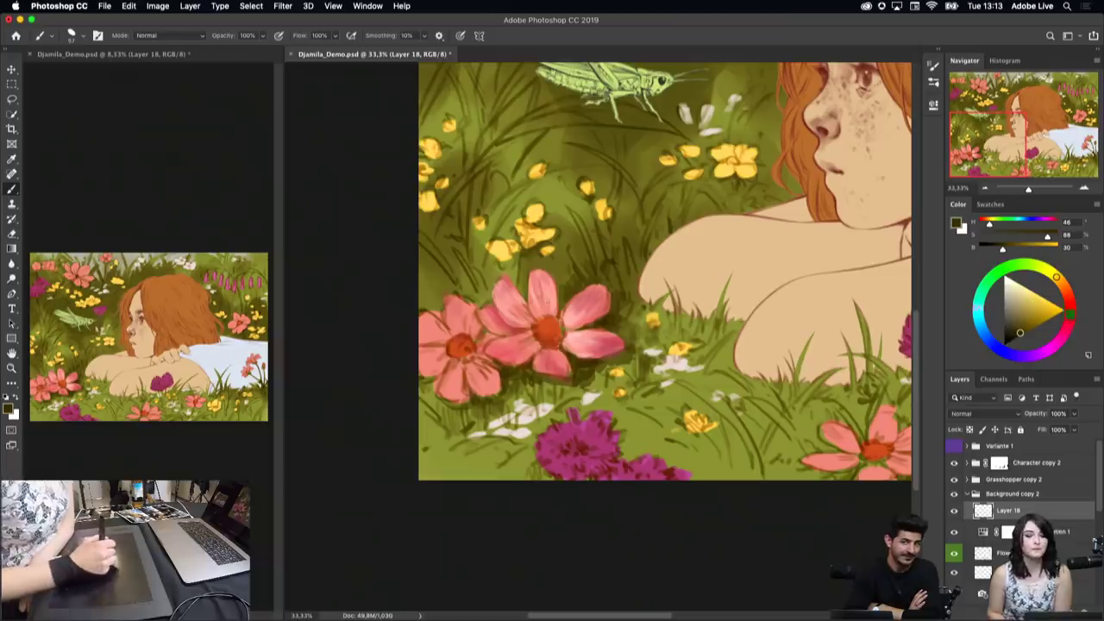
Step: Switch to the Basic Render brush and paint a lighter pink patch on the central petal
alt+click(546, 304)
right_click(608, 335)
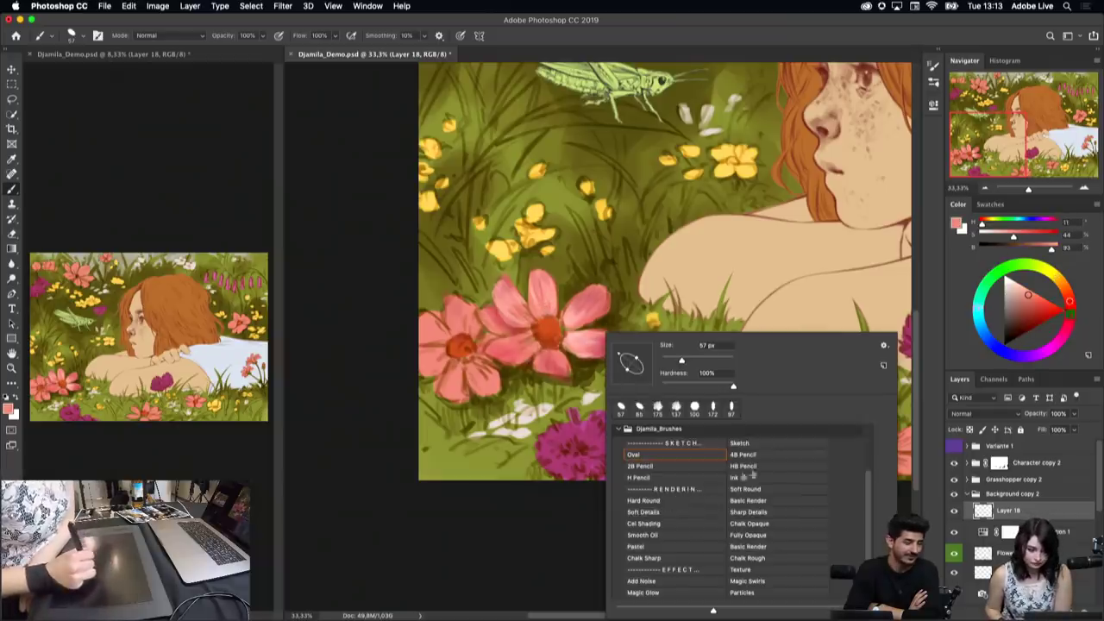
click(748, 501)
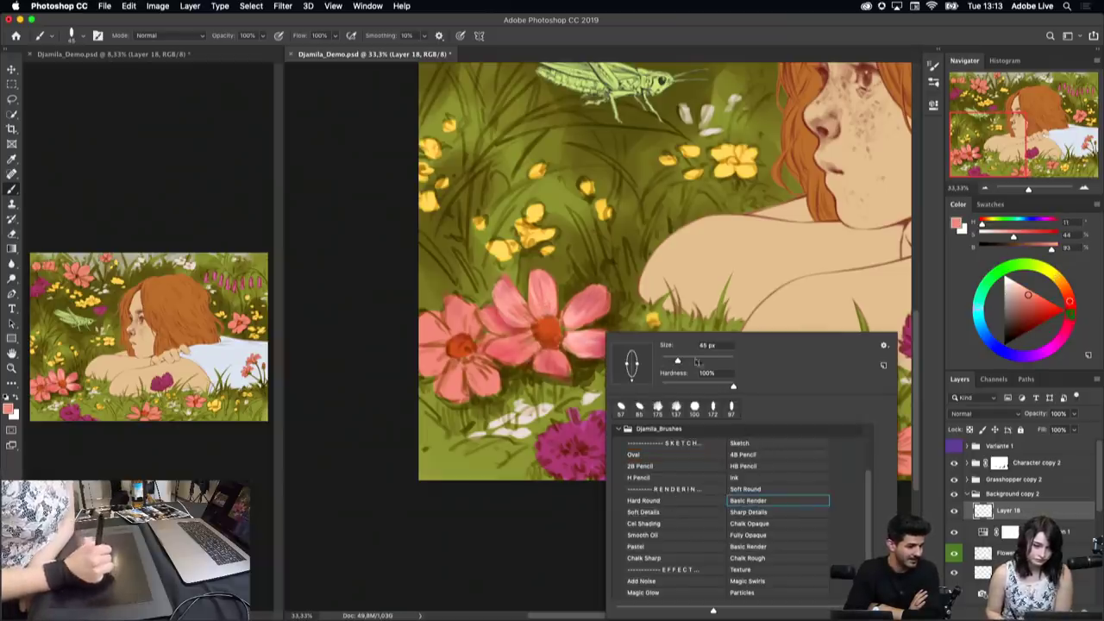
key(Return)
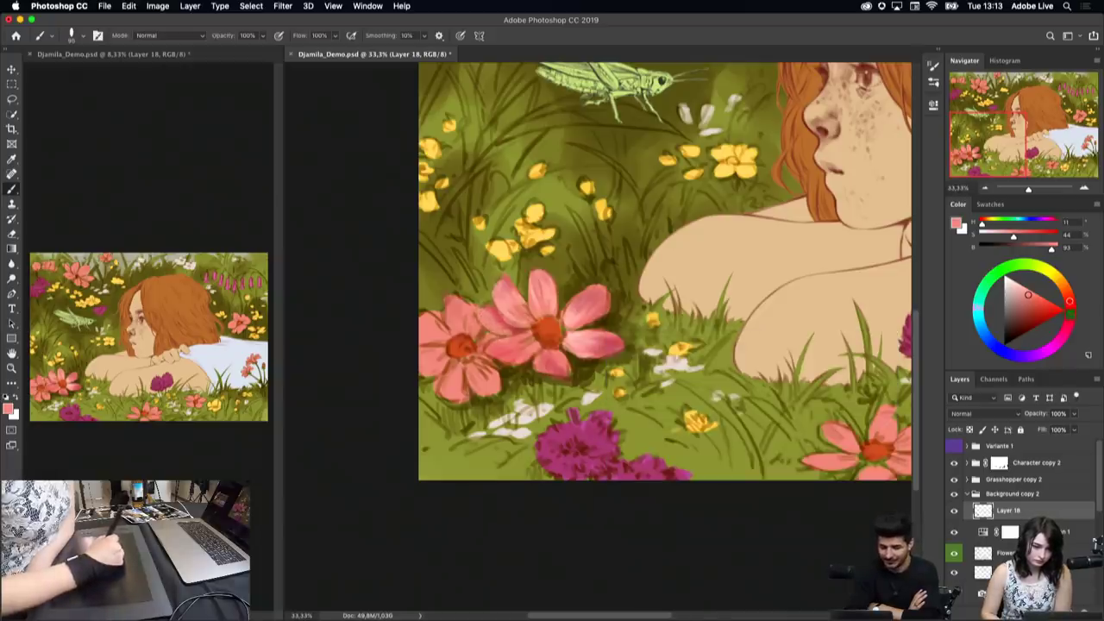
alt+click(504, 309)
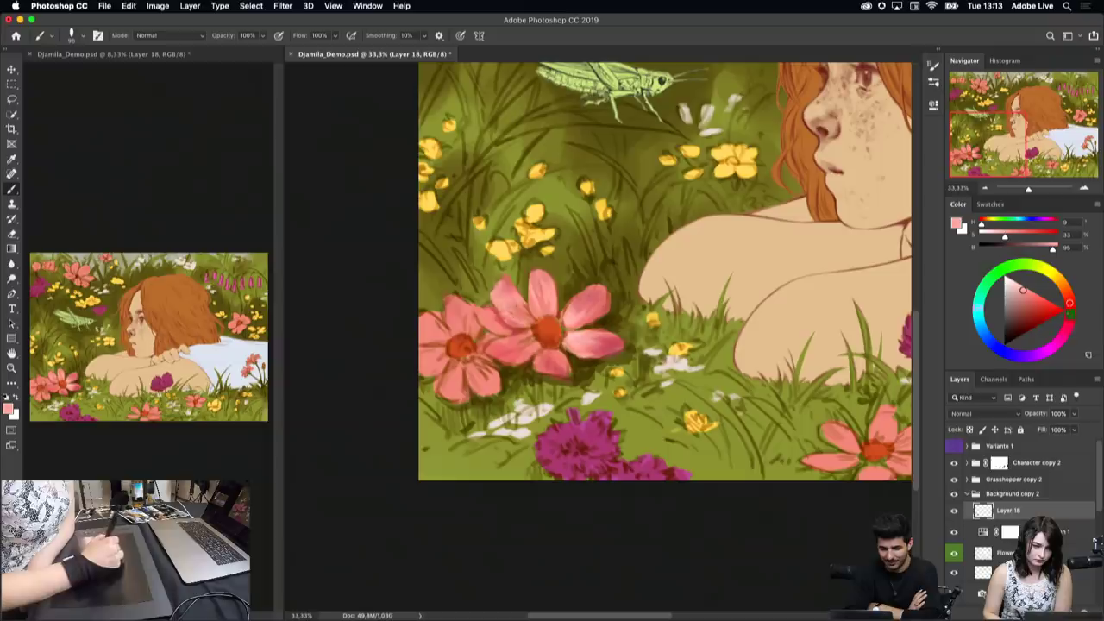
mouse_move(535, 303)
mouse_down()
mouse_move(548, 310)
mouse_move(539, 296)
mouse_up()
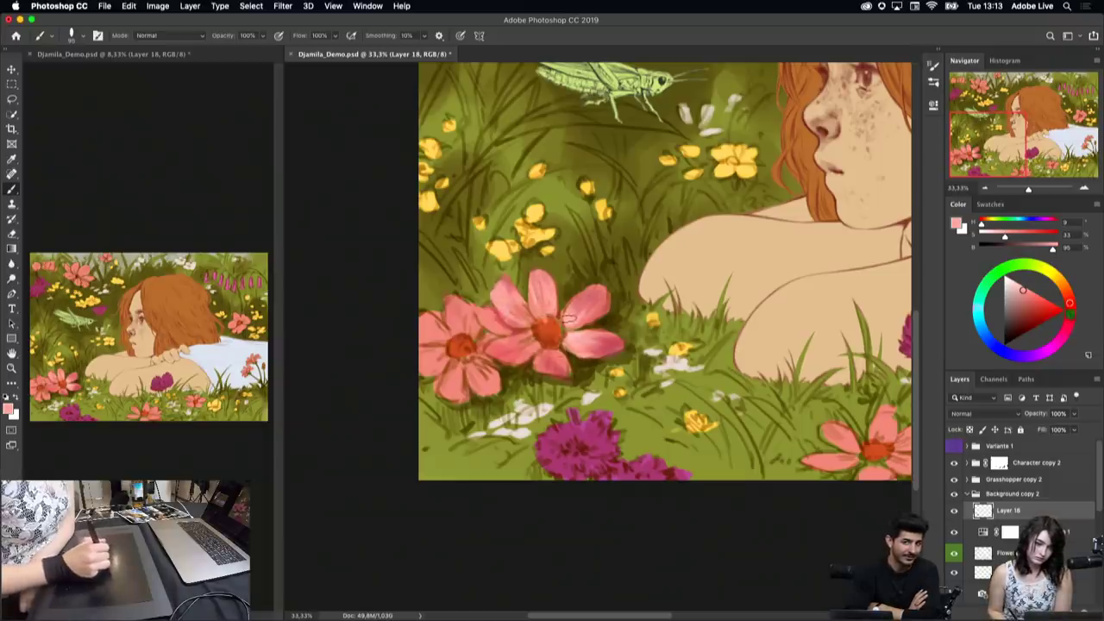
Step: Sample assorted petal pinks, centre orange-red and olive, then paint a lighter pink mark on a petal
alt+click(576, 319)
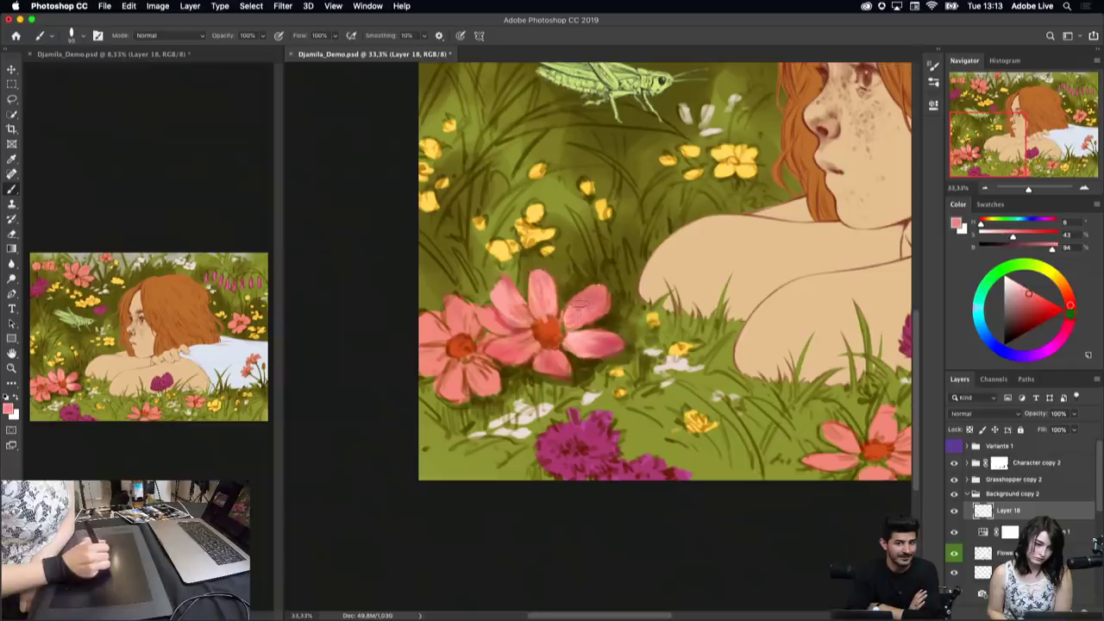
alt+click(570, 308)
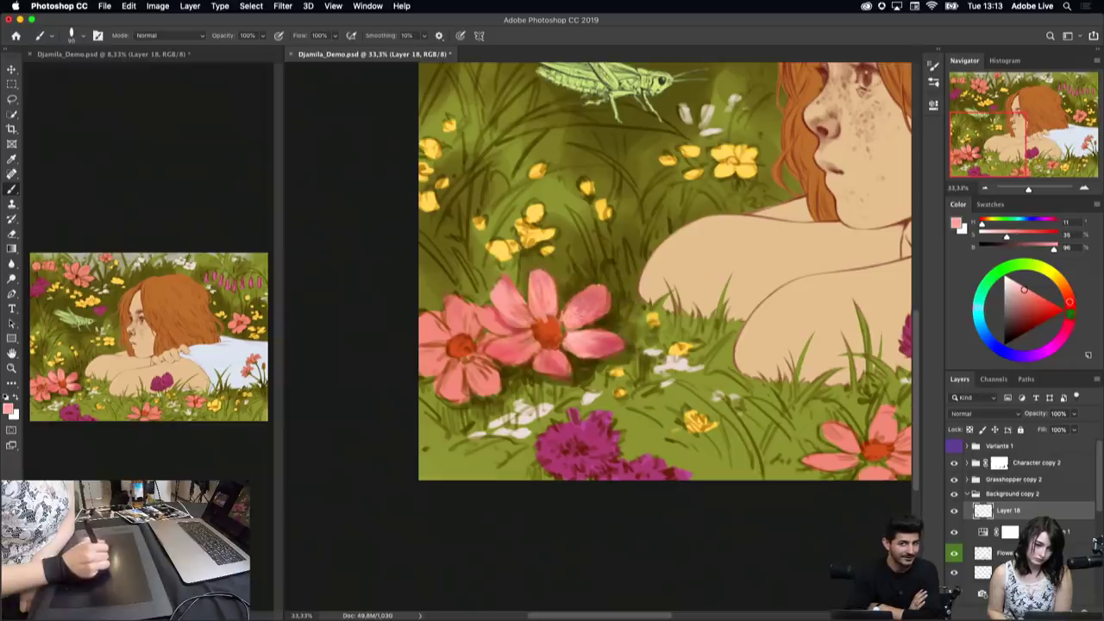
alt+click(548, 329)
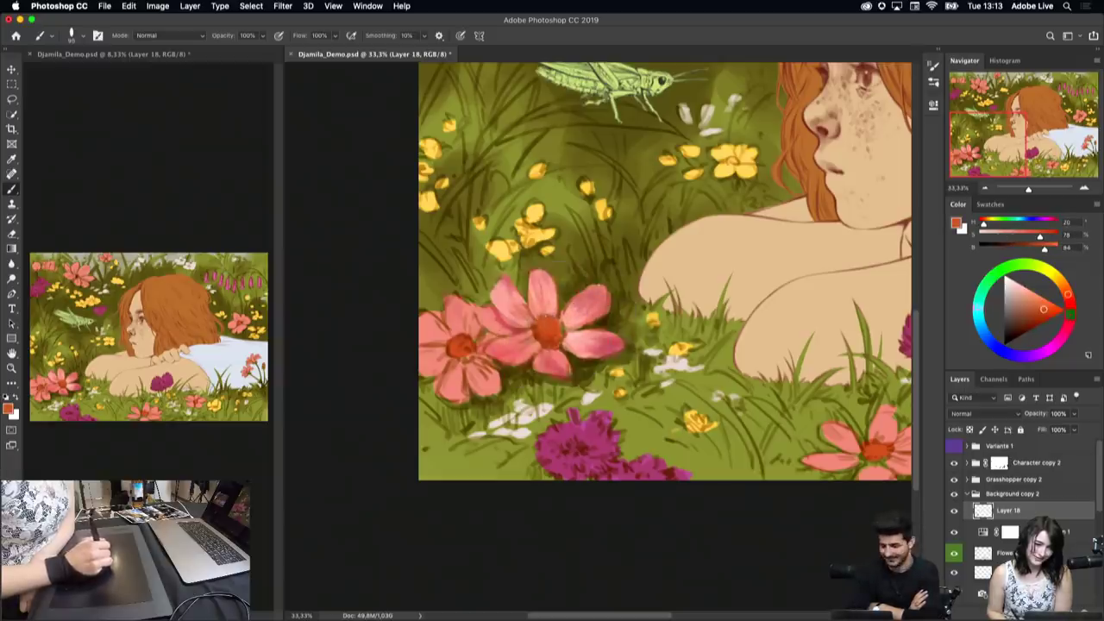
alt+click(554, 349)
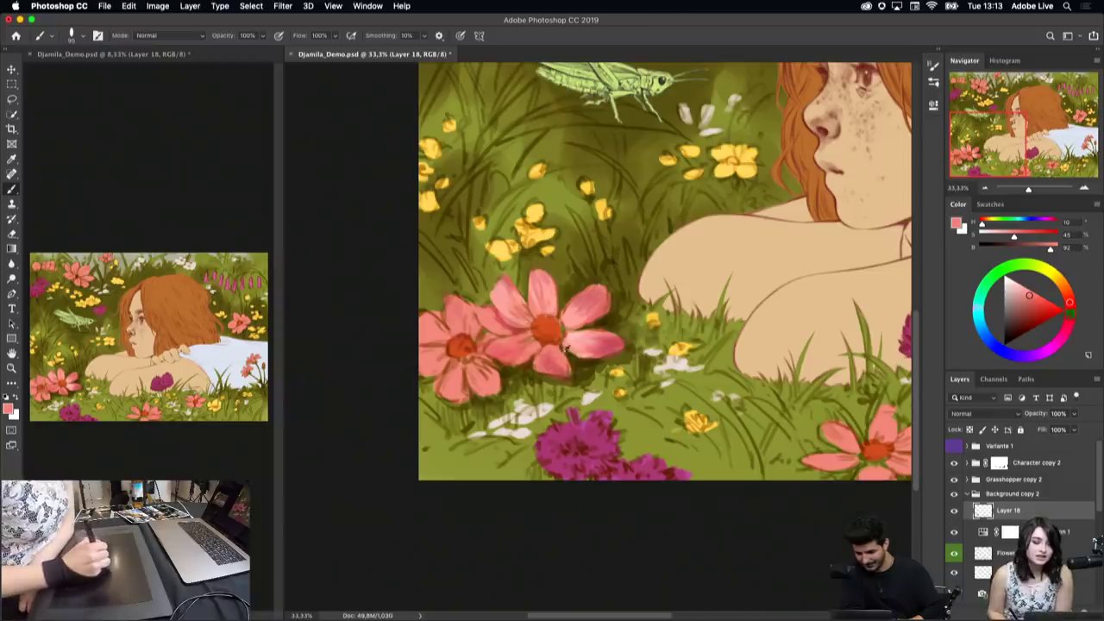
alt+click(576, 337)
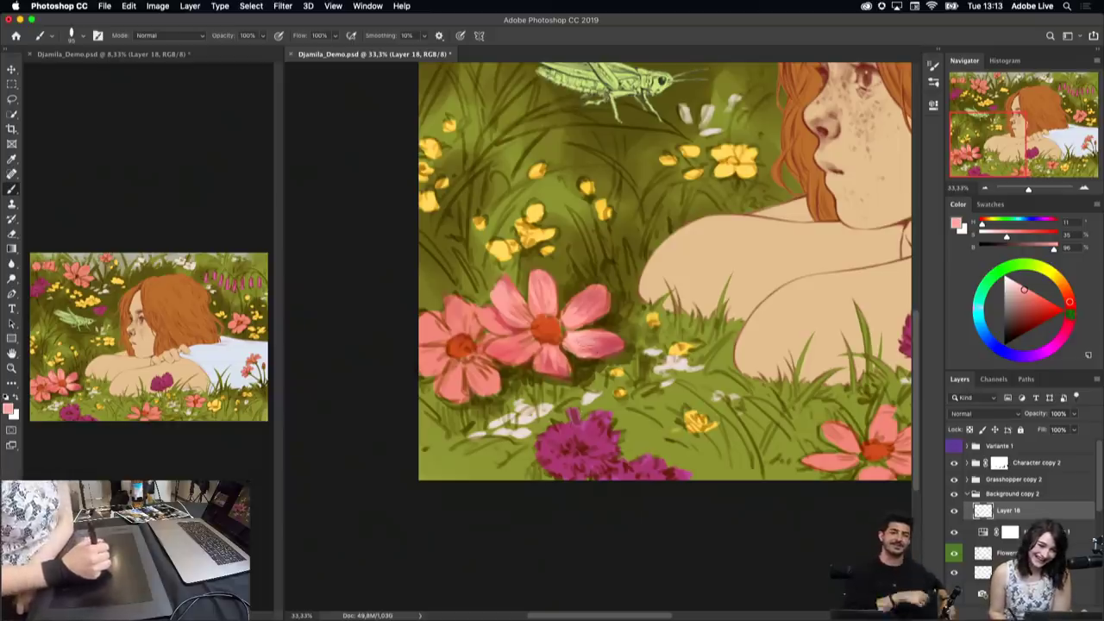
alt+click(544, 297)
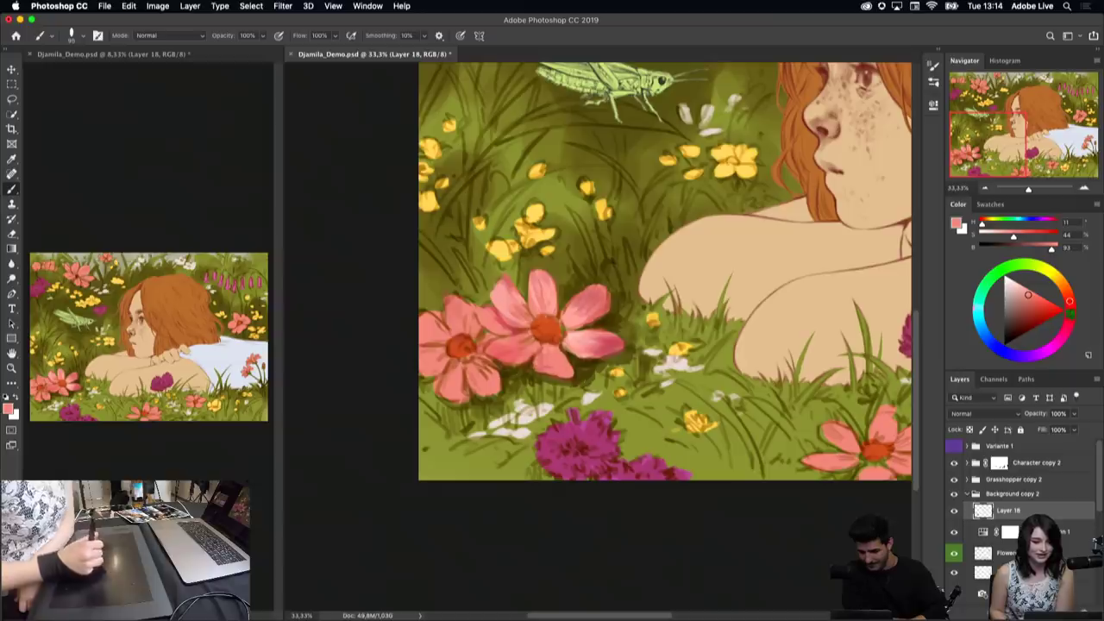
alt+click(505, 293)
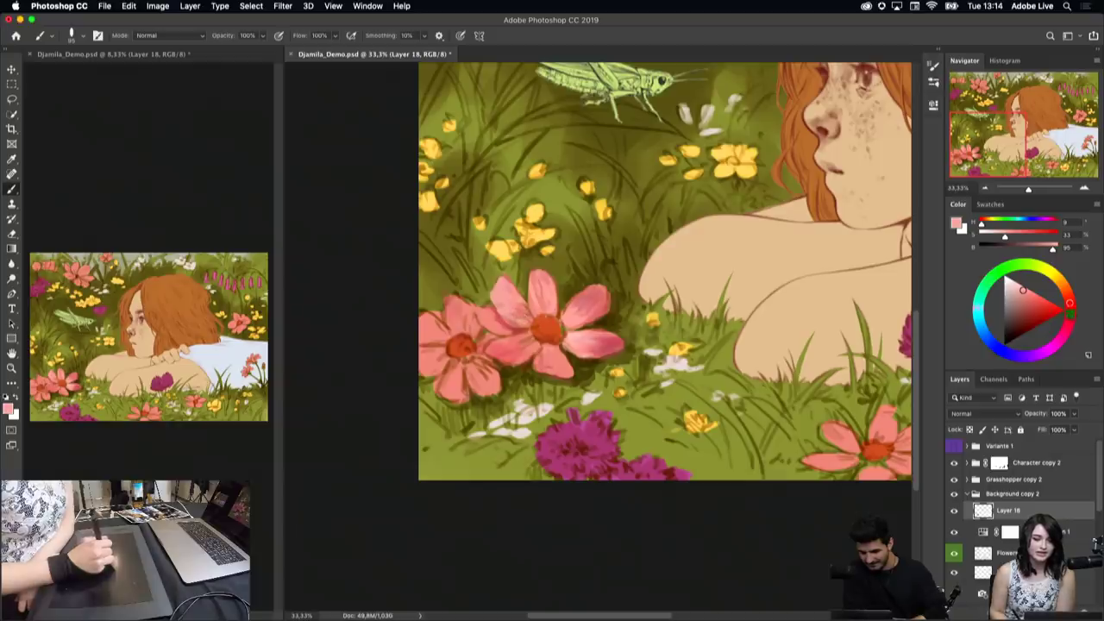
alt+click(516, 267)
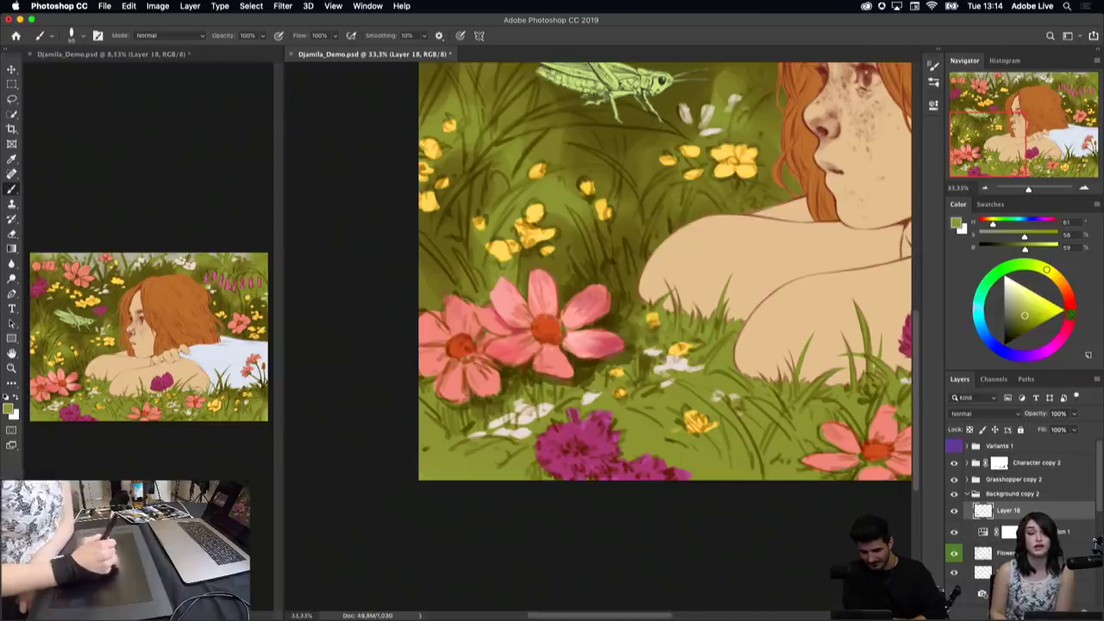
alt+click(519, 306)
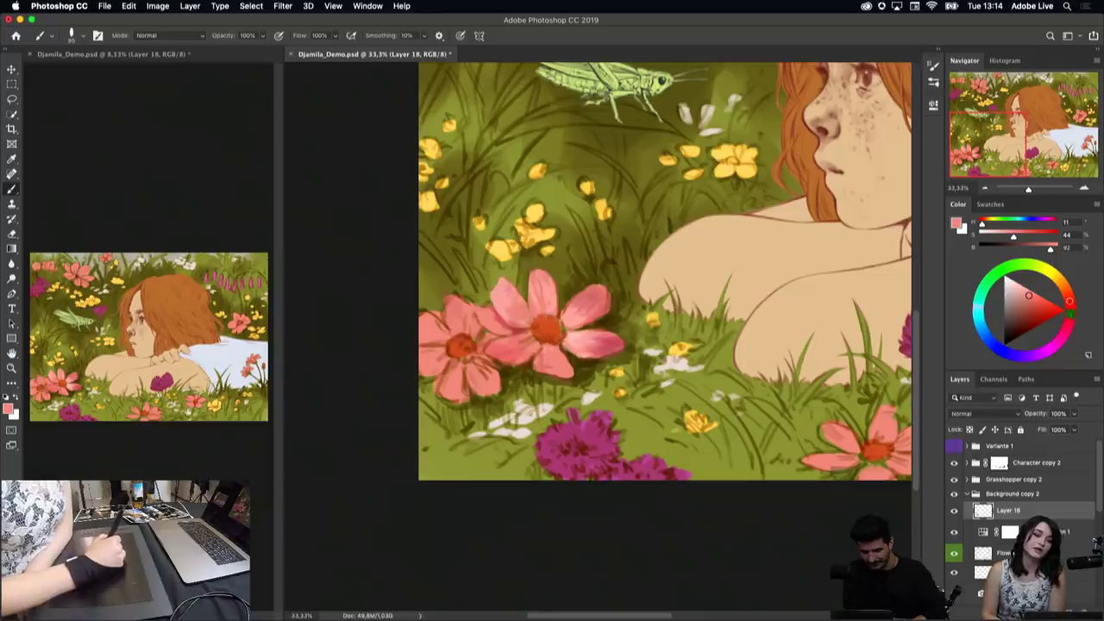
alt+click(502, 288)
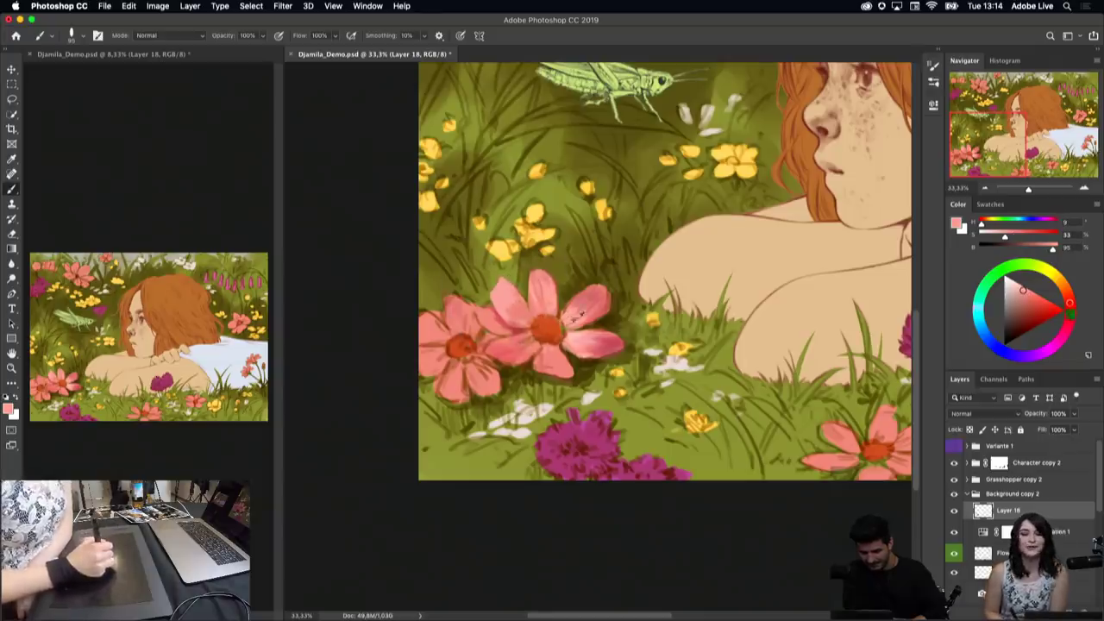
alt+click(578, 312)
drag(578, 312, 575, 309)
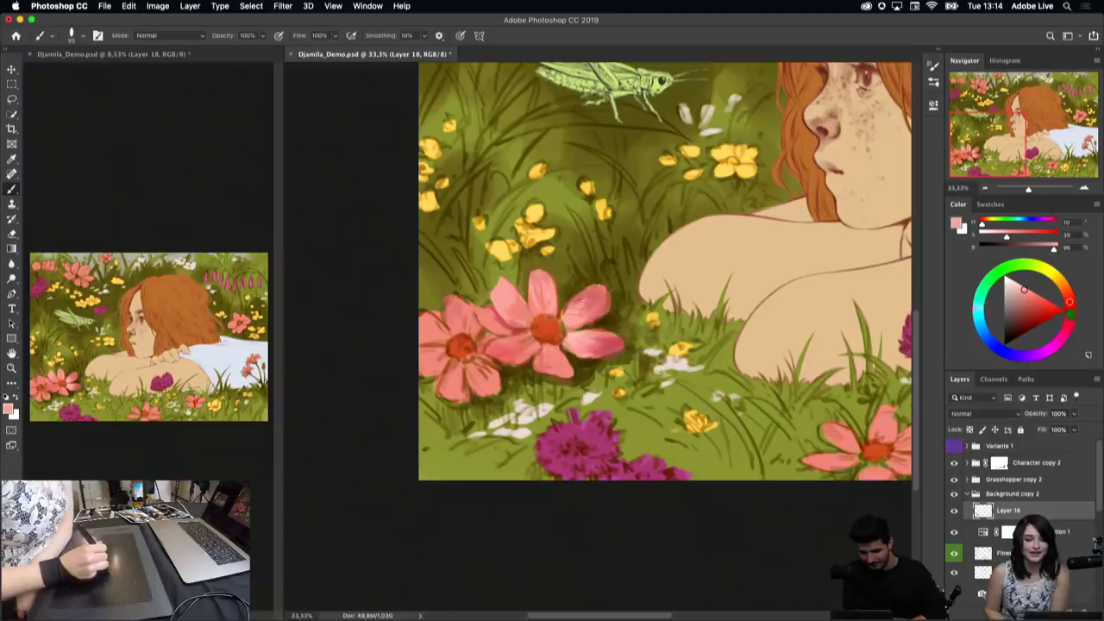
Step: Sample and adjust petal pinks, deep olive and centre orange, ending on a duller, darker pink
alt+click(591, 287)
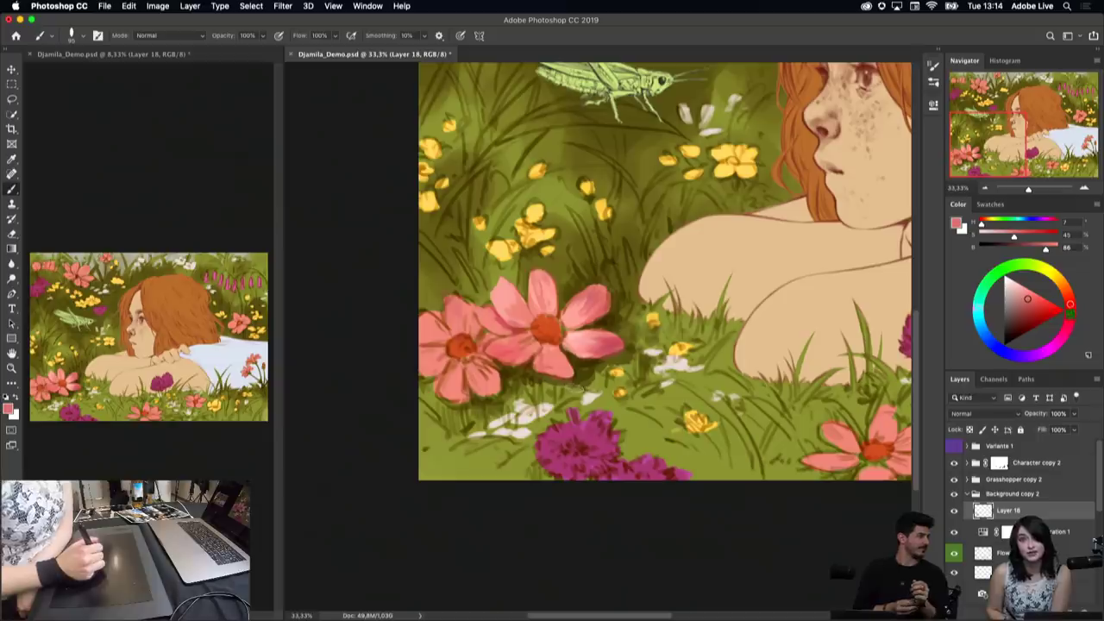
alt+click(453, 299)
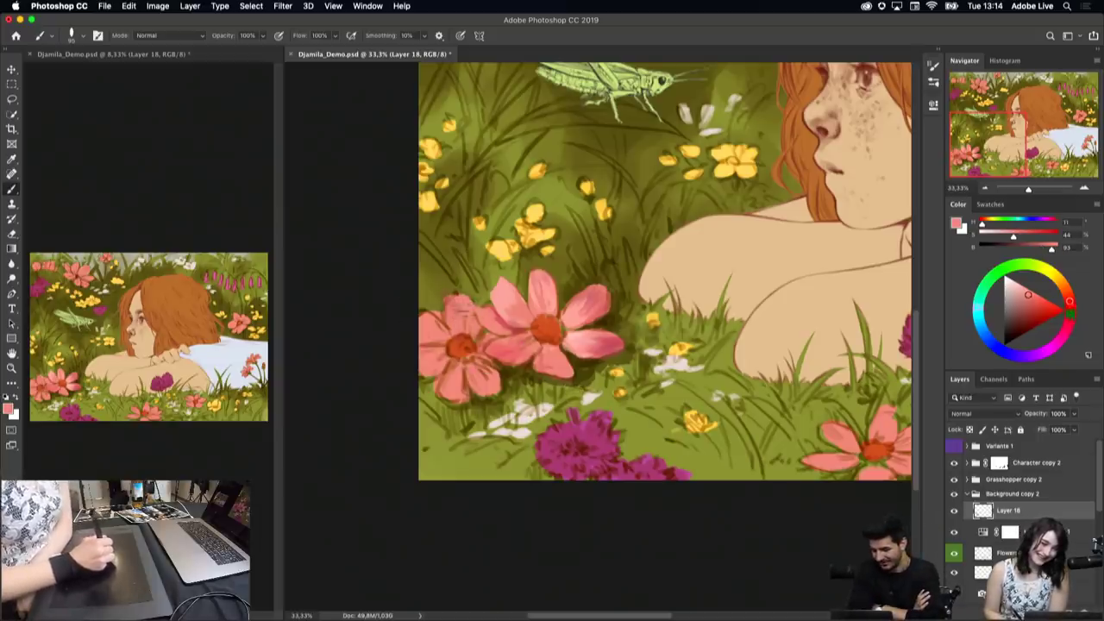
alt+click(435, 300)
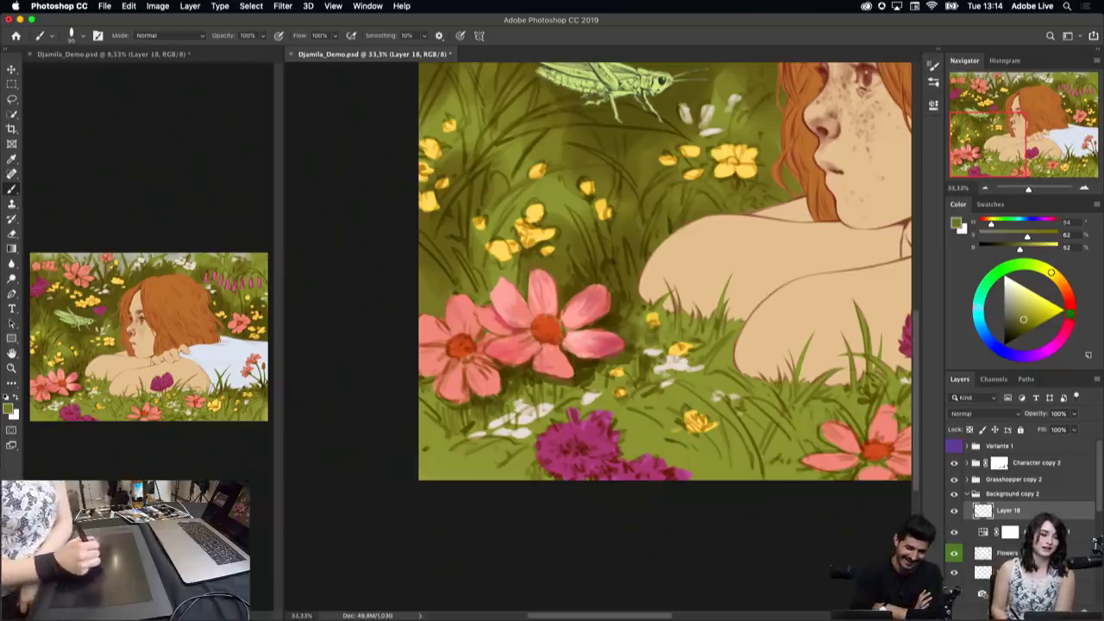
alt+click(511, 365)
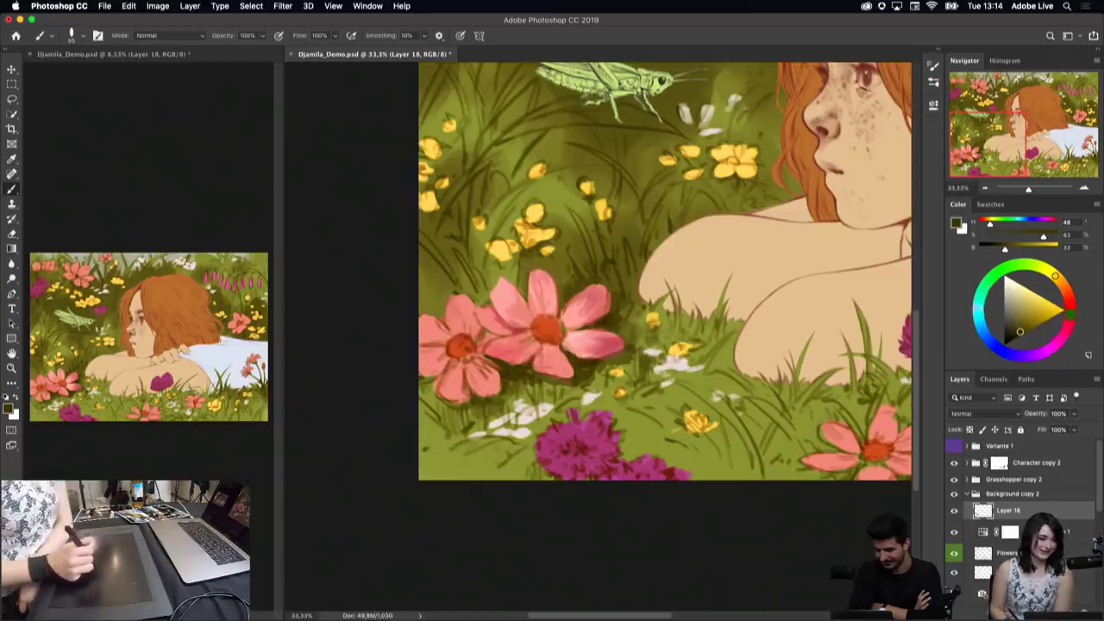
alt+click(576, 311)
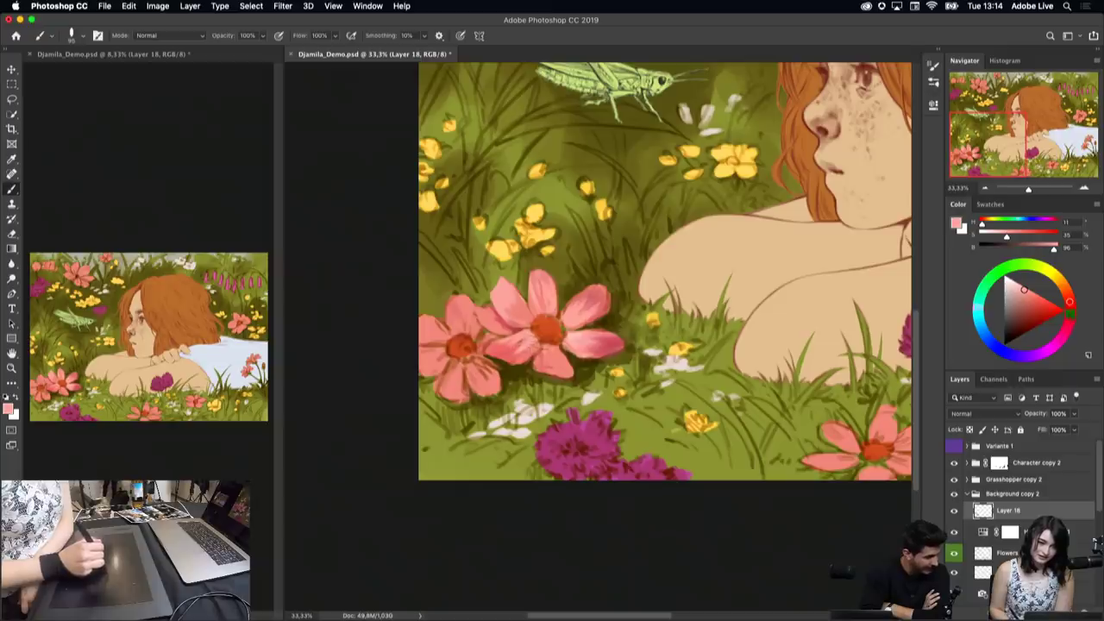
alt+click(546, 319)
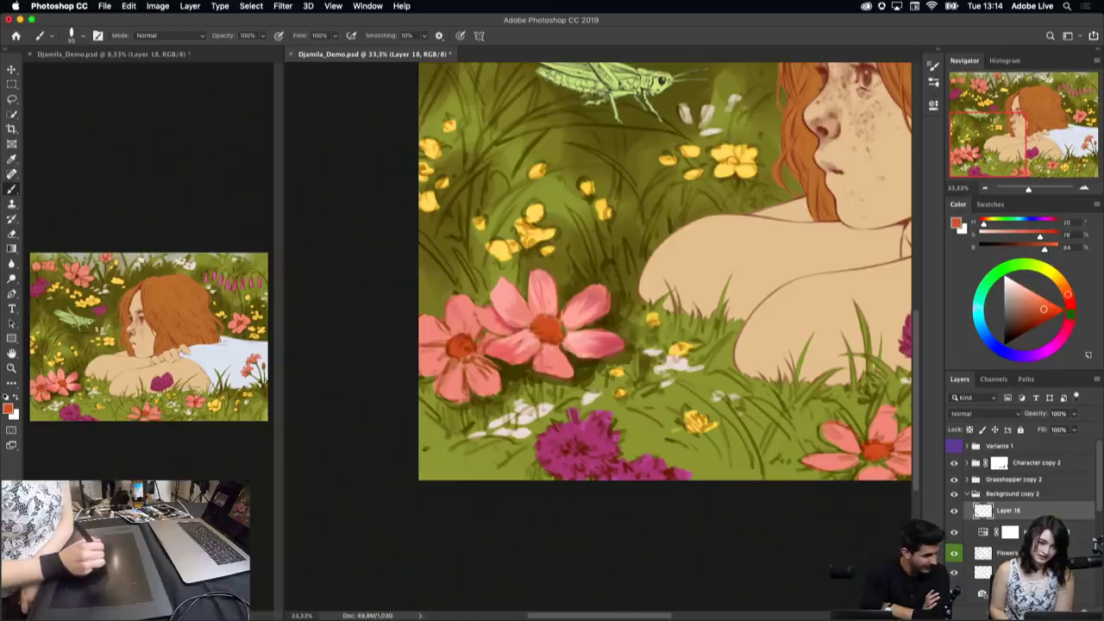
alt+click(540, 337)
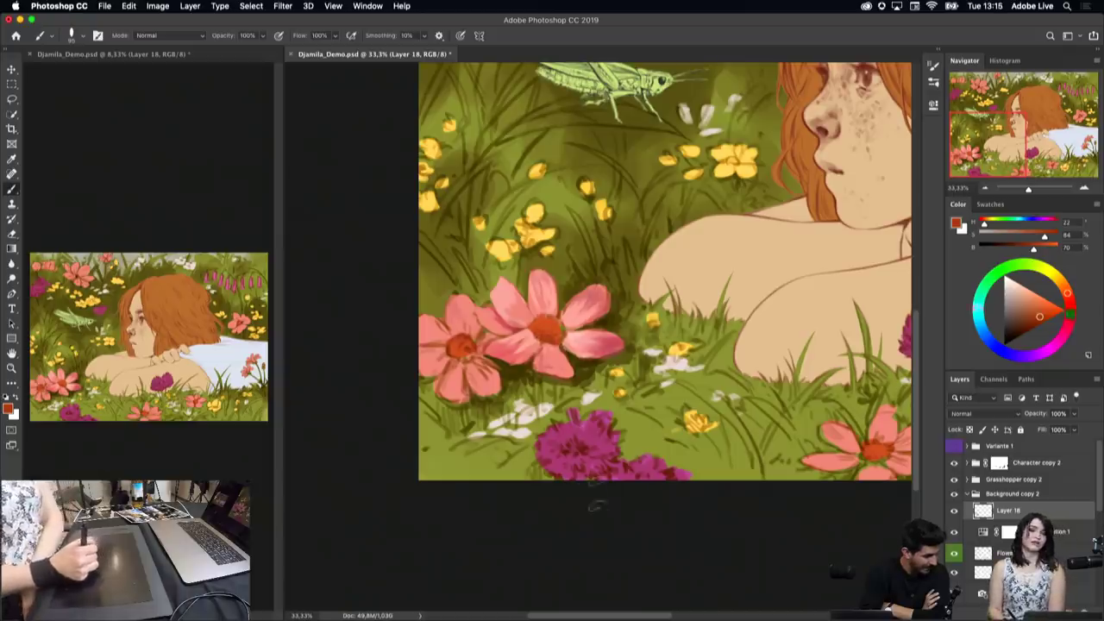
alt+click(527, 344)
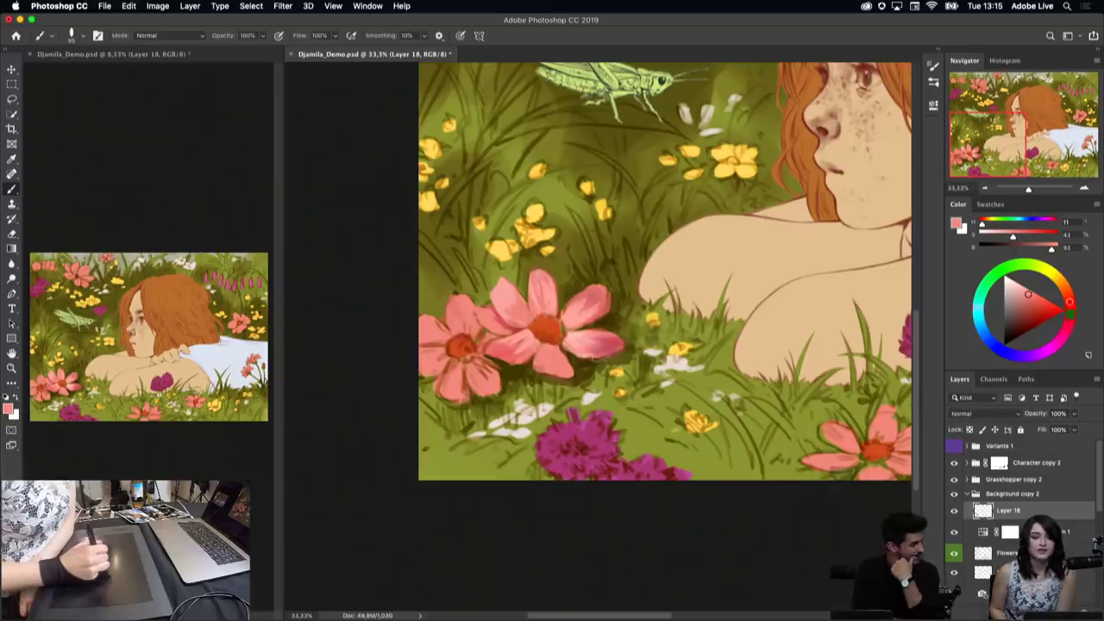
alt+click(579, 339)
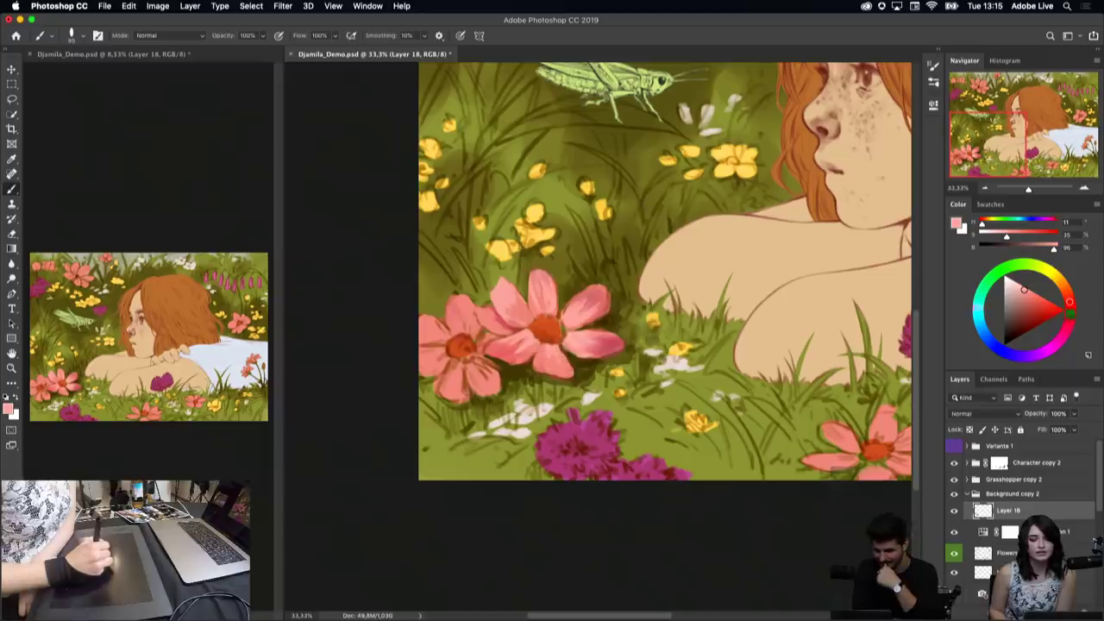
alt+click(561, 322)
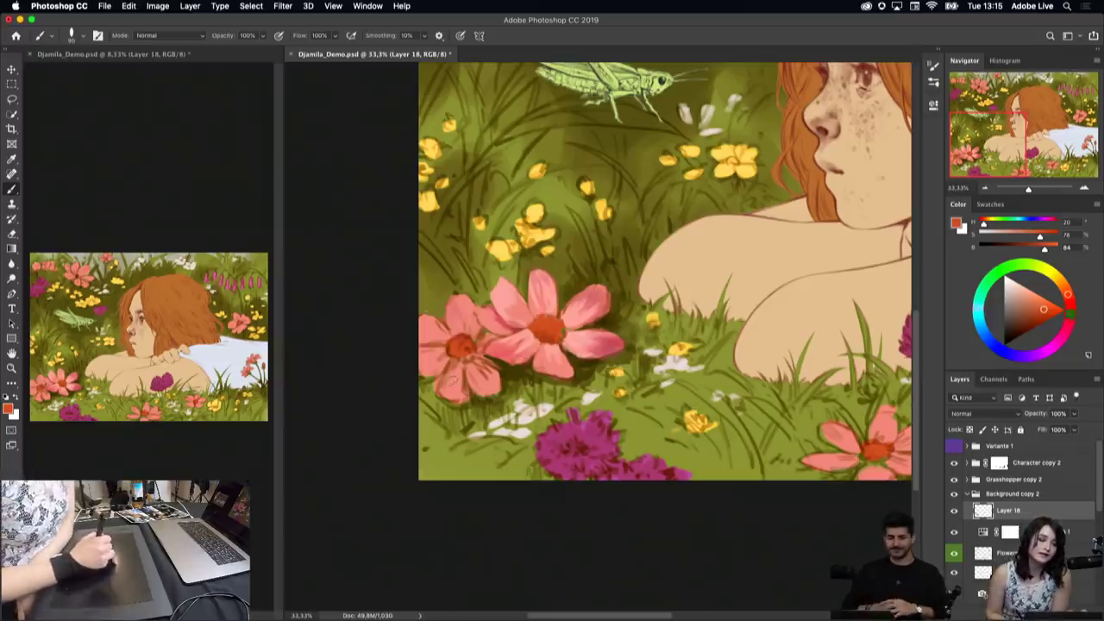
alt+click(431, 332)
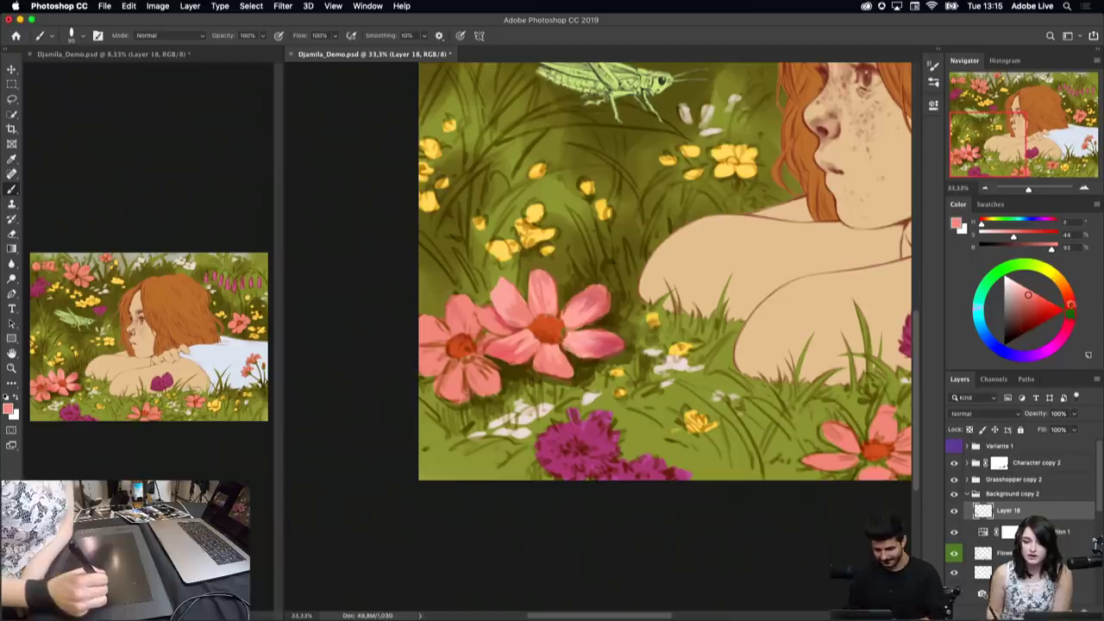
drag(1027, 295, 1027, 300)
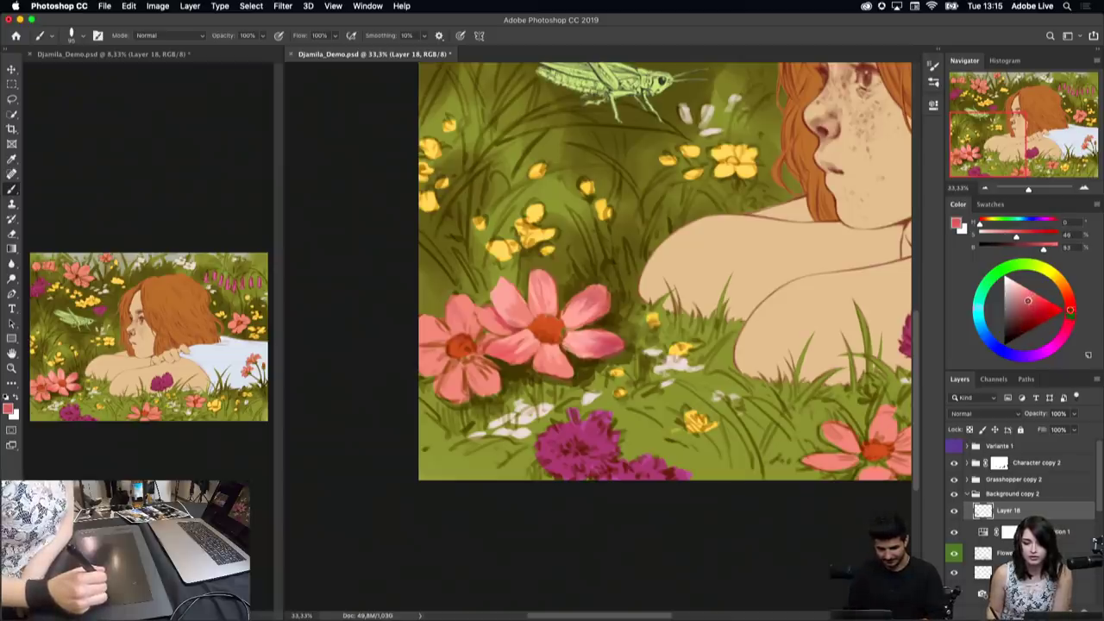
Step: Switch to the Oval brush, brighten the pink, and sample several petal pinks and a dark brown
right_click(525, 489)
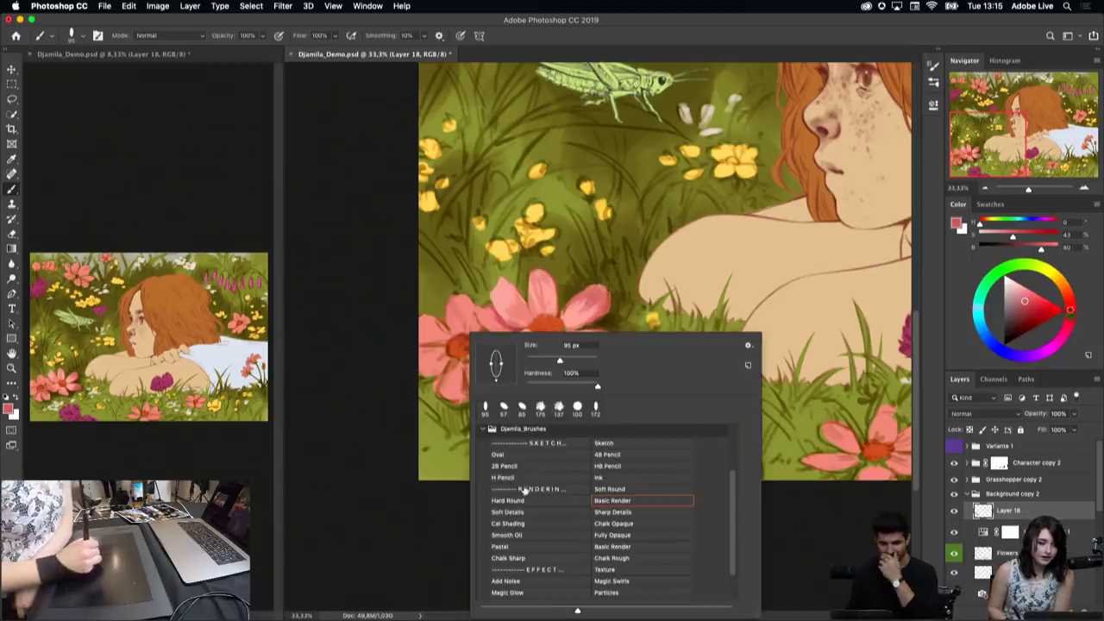
click(498, 453)
click(457, 304)
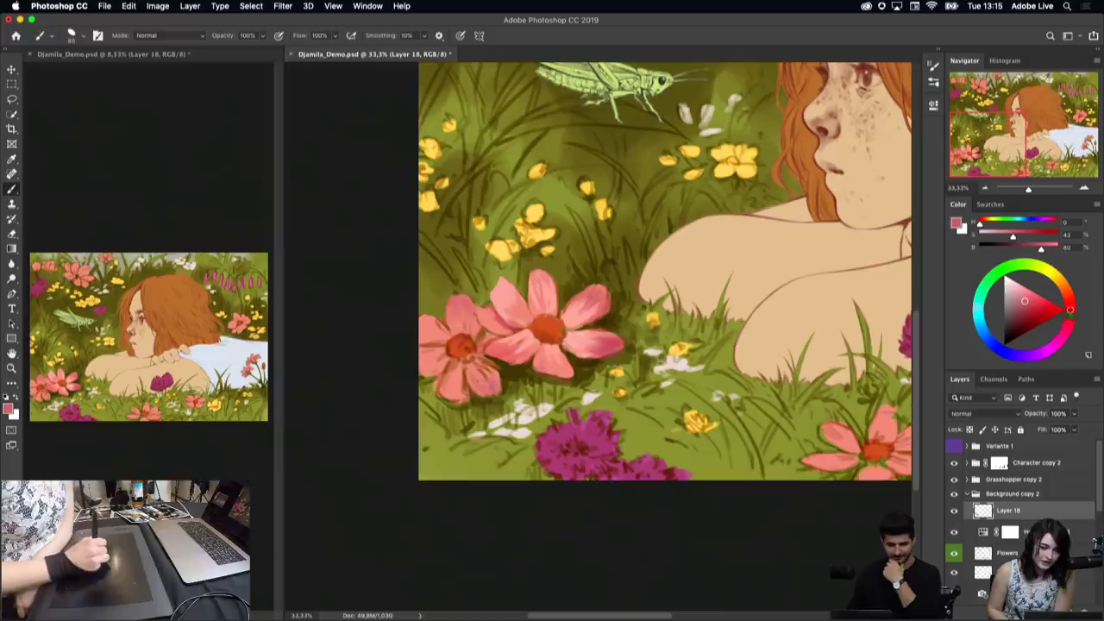
drag(1024, 301, 1031, 301)
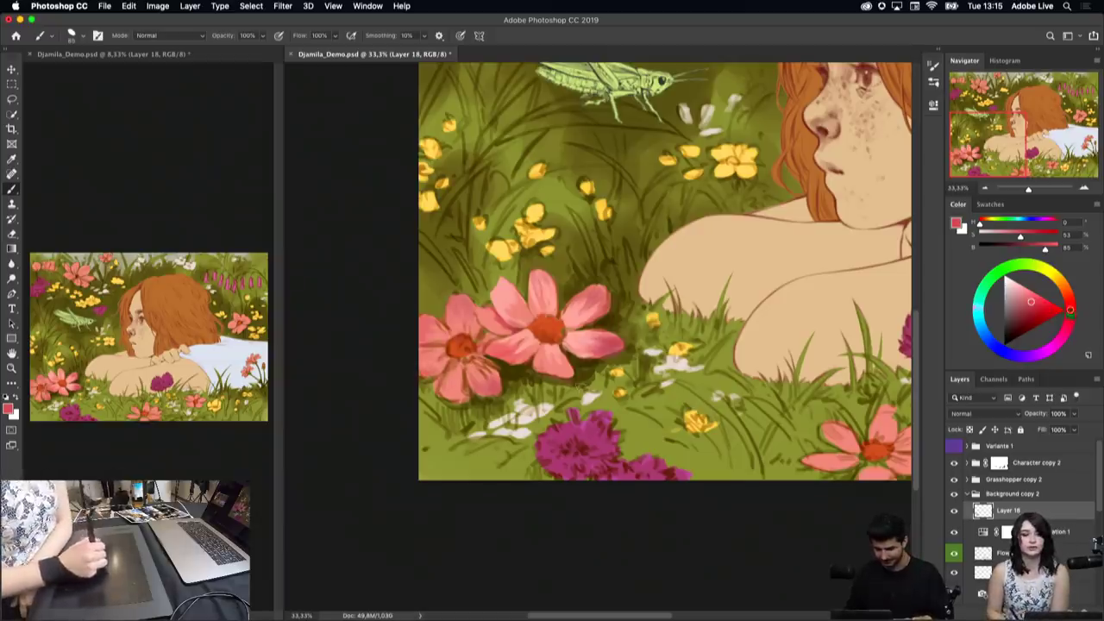
alt+click(588, 365)
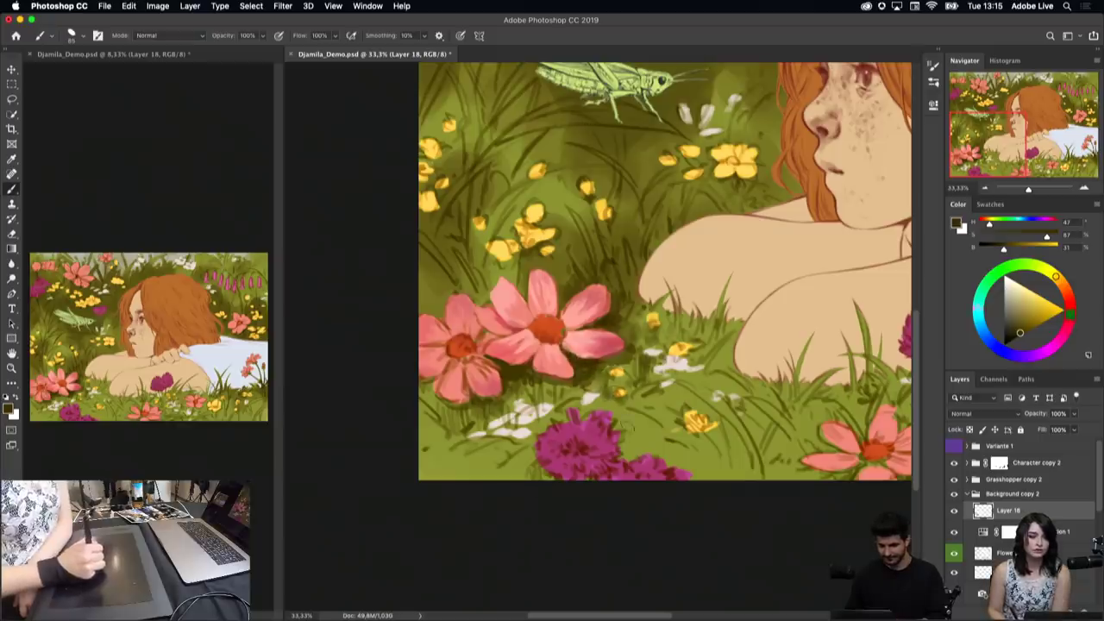
alt+click(527, 332)
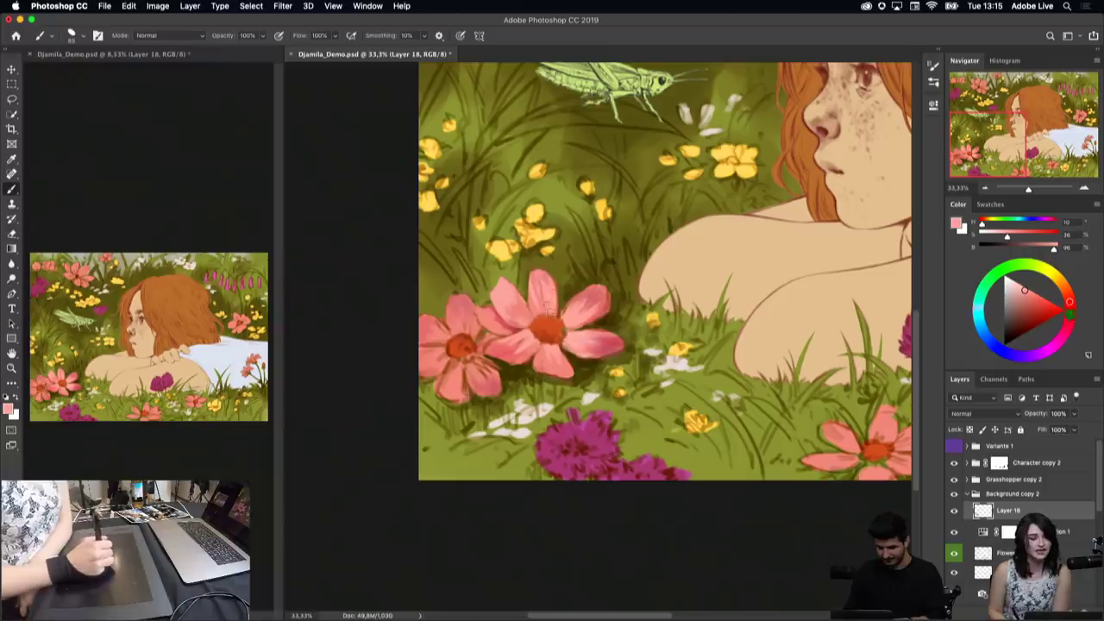
alt+click(540, 290)
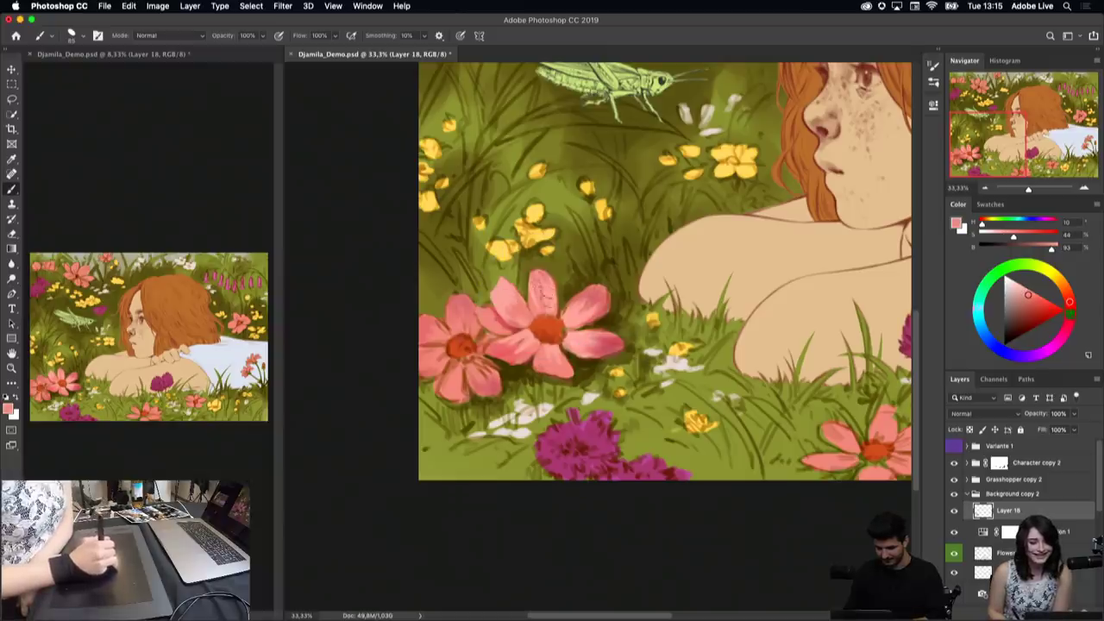
alt+click(604, 331)
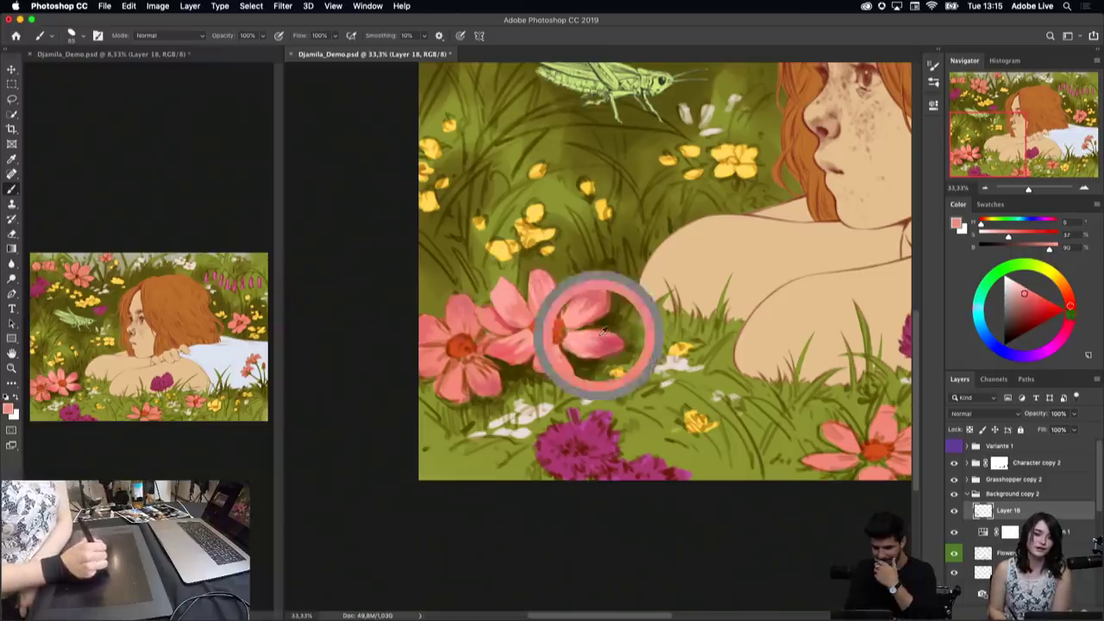
alt+click(450, 379)
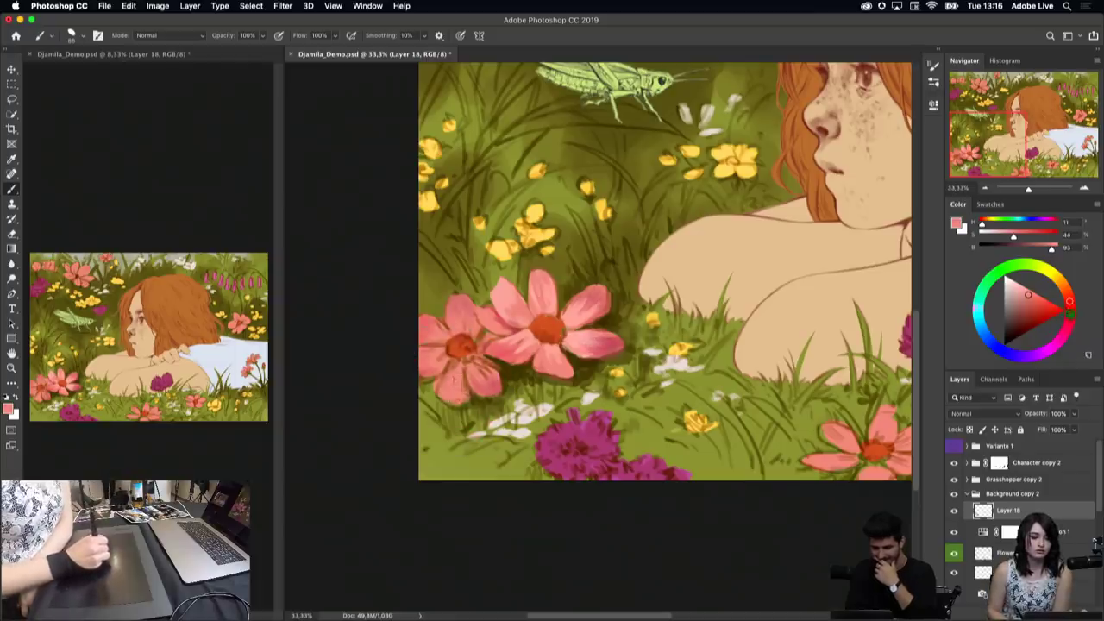
Step: Return to the Basic Render brush and sample darker and lighter petal pinks and olive-brown
right_click(499, 380)
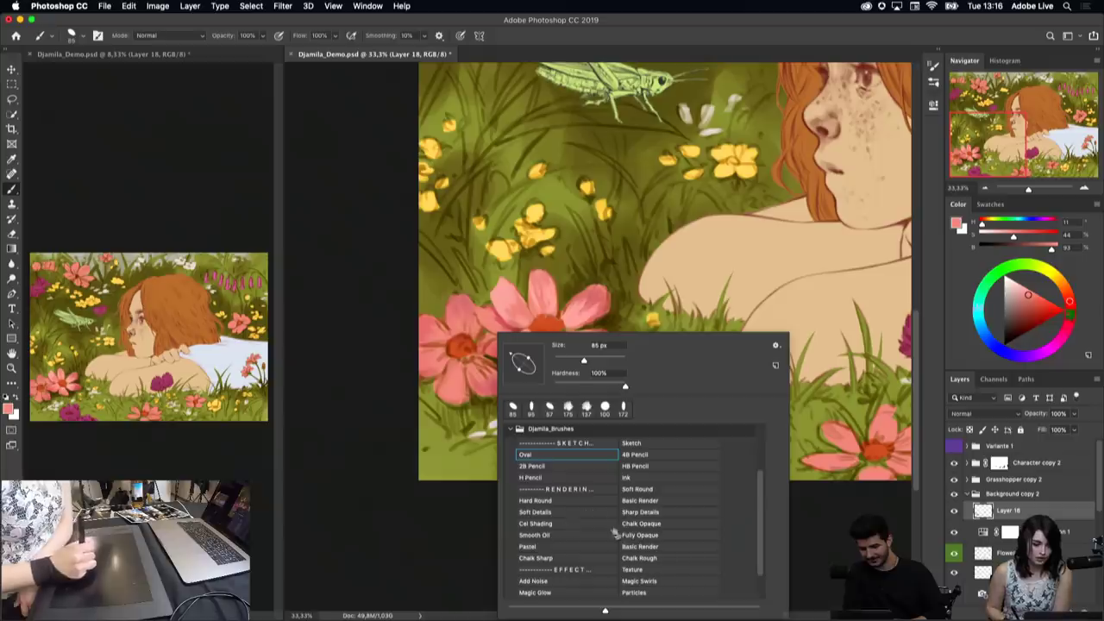
click(639, 500)
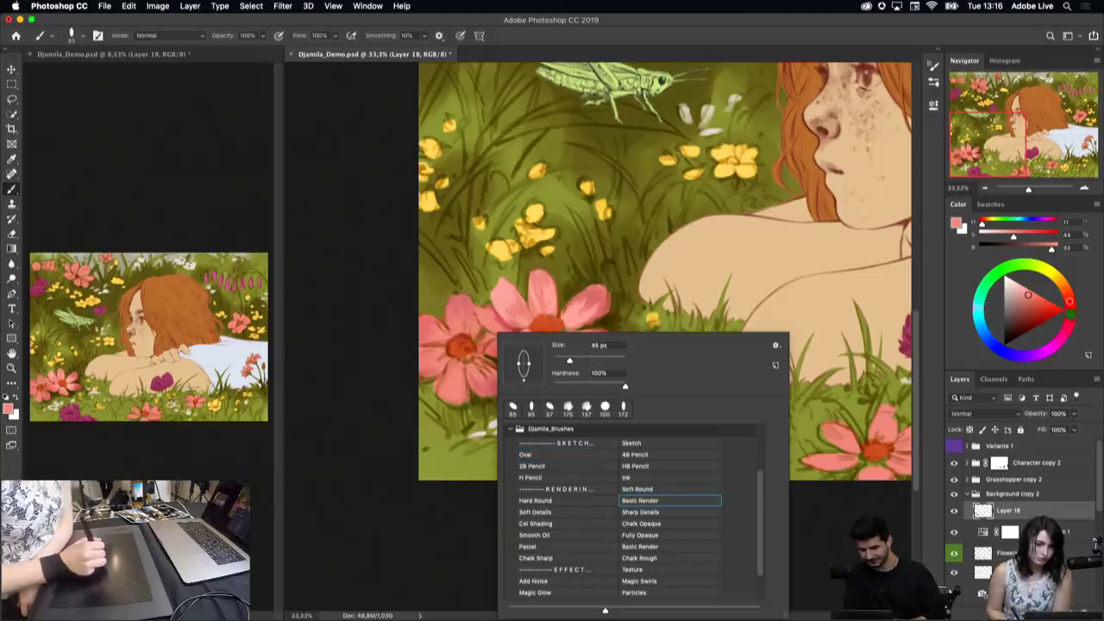
click(457, 382)
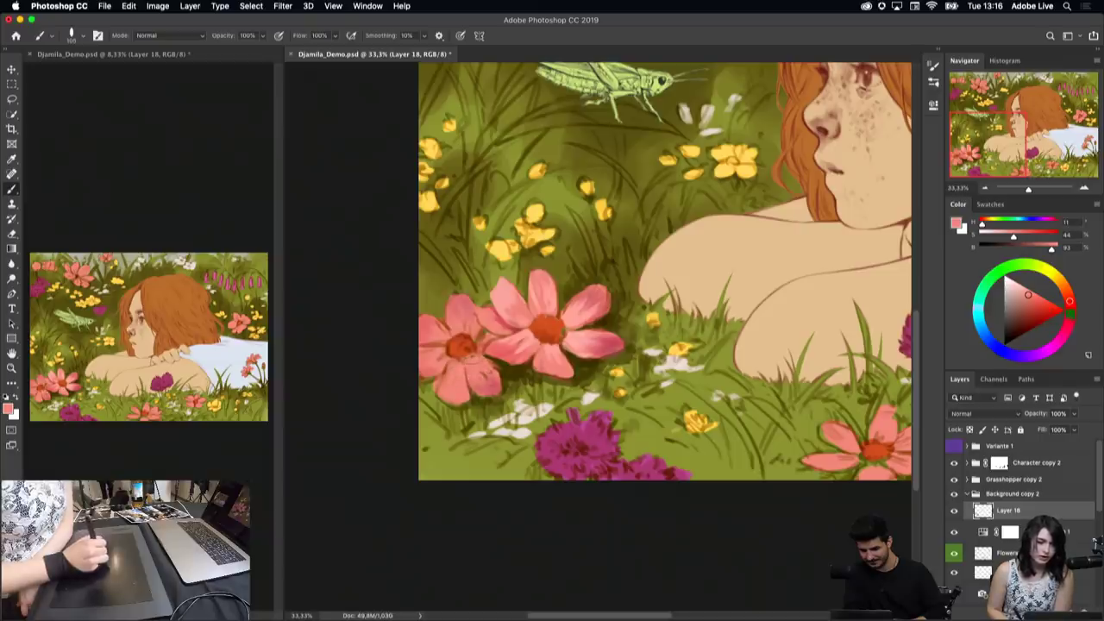
alt+click(499, 374)
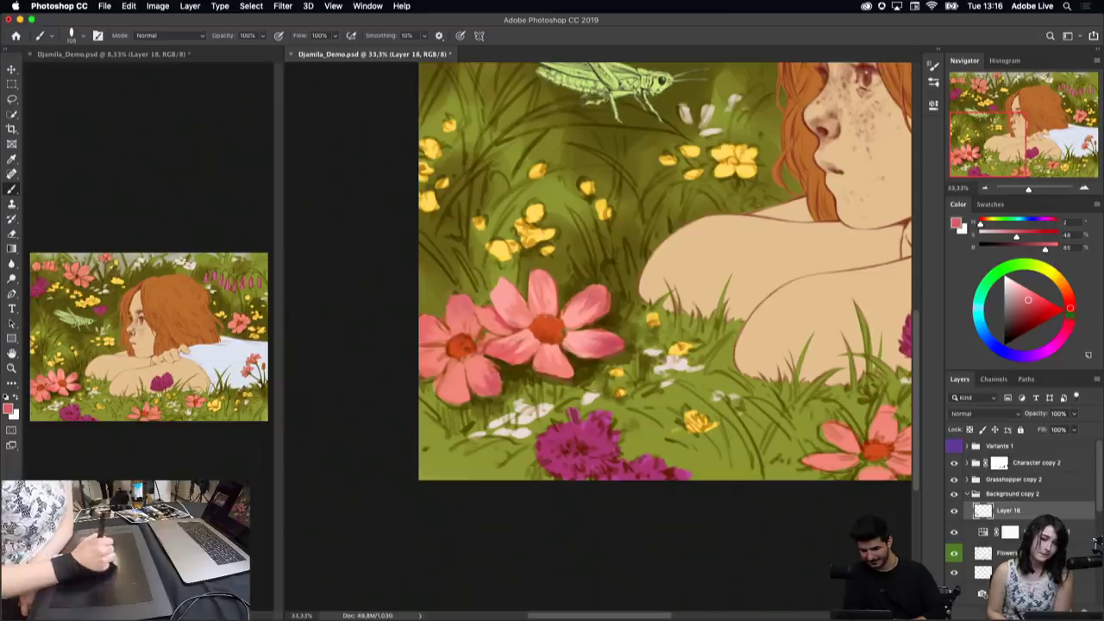
alt+click(536, 326)
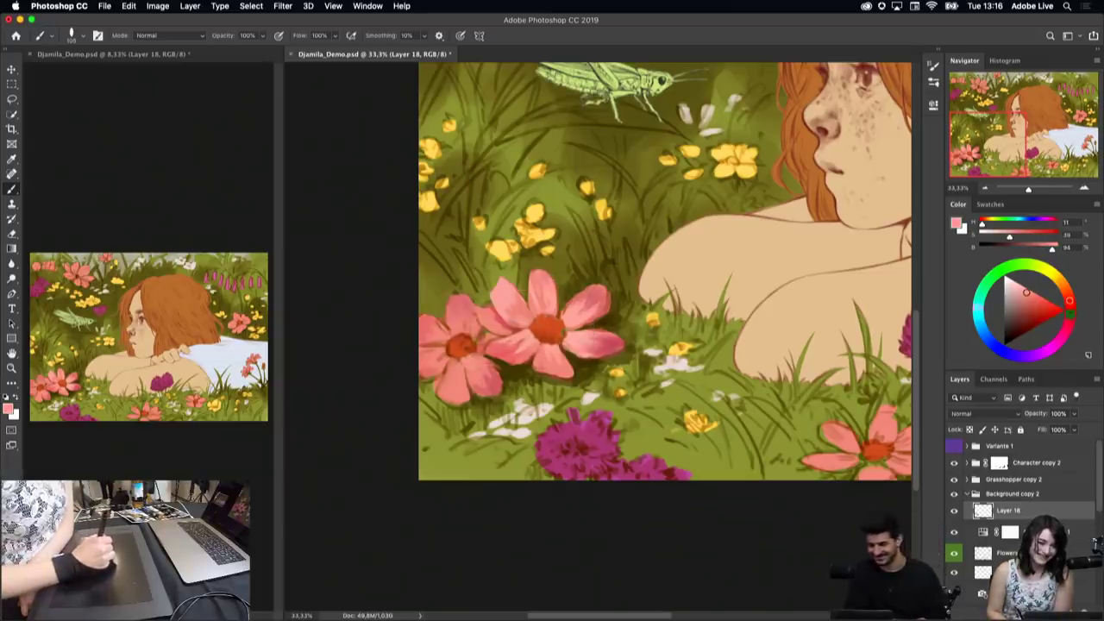
alt+click(482, 364)
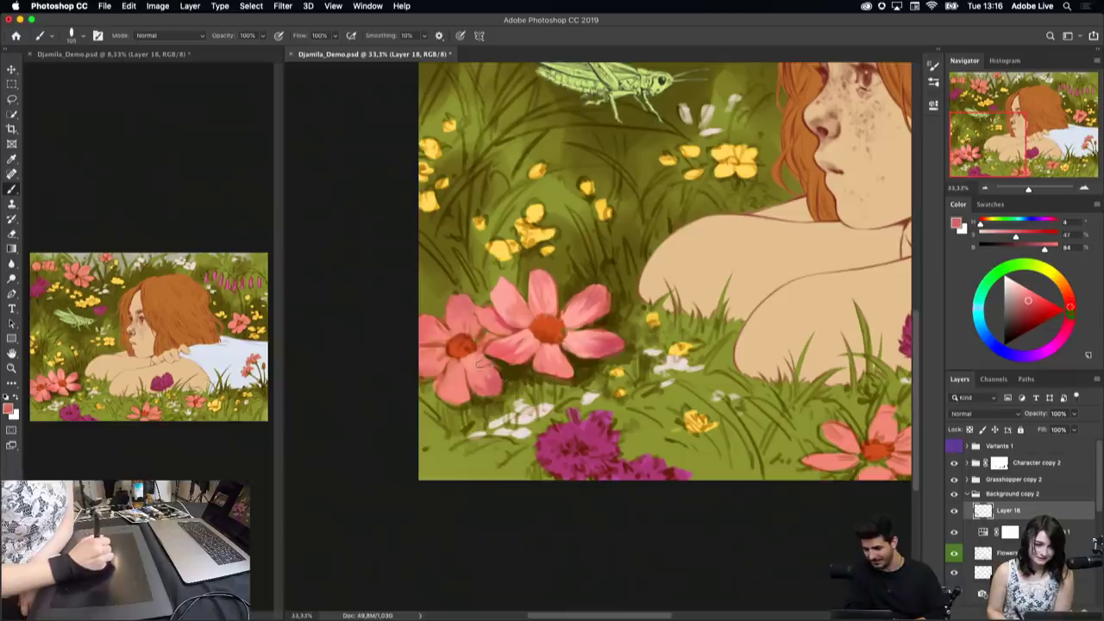
alt+click(507, 366)
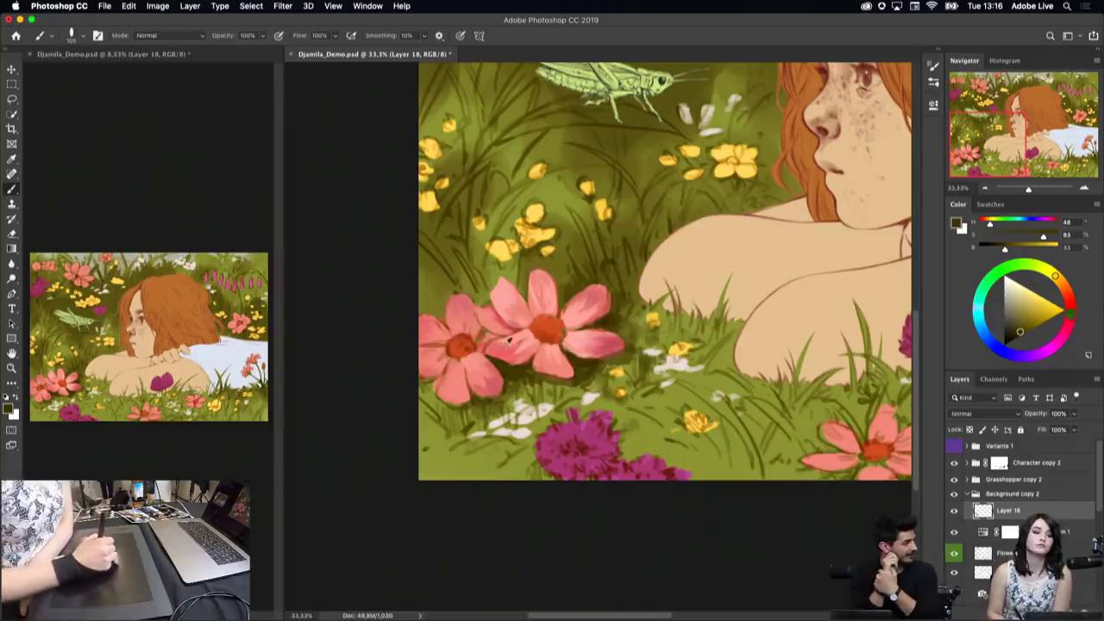
Step: Paint salmon pink along the big flower's petal edge, then sample a dark olive-brown
alt+click(500, 366)
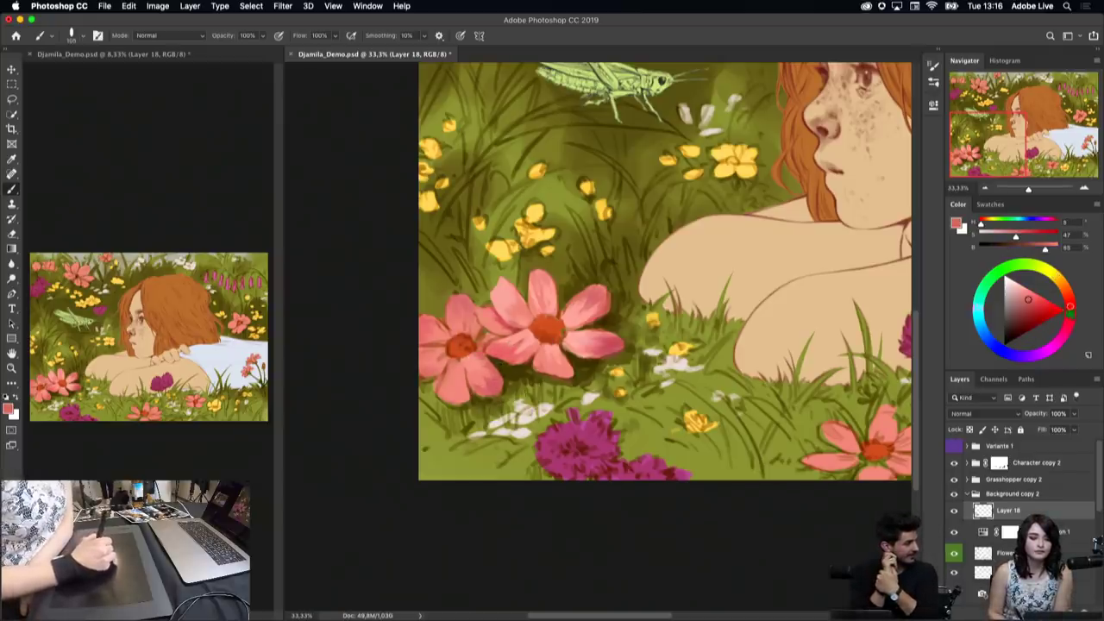
alt+click(488, 358)
mouse_move(509, 365)
mouse_down()
mouse_move(485, 360)
mouse_move(517, 372)
mouse_up()
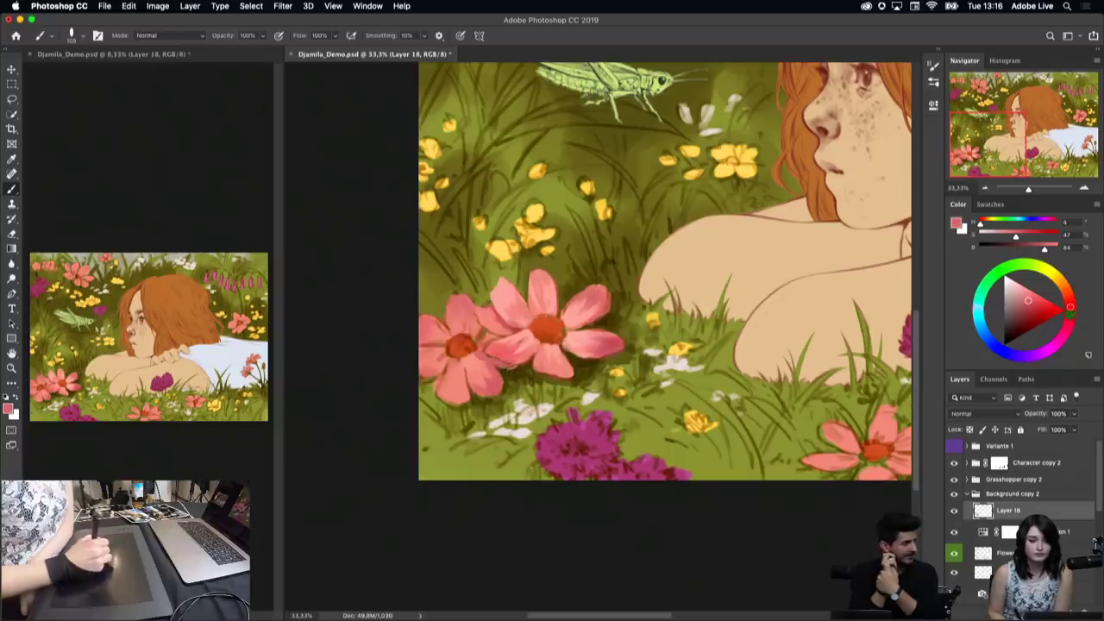
alt+click(519, 367)
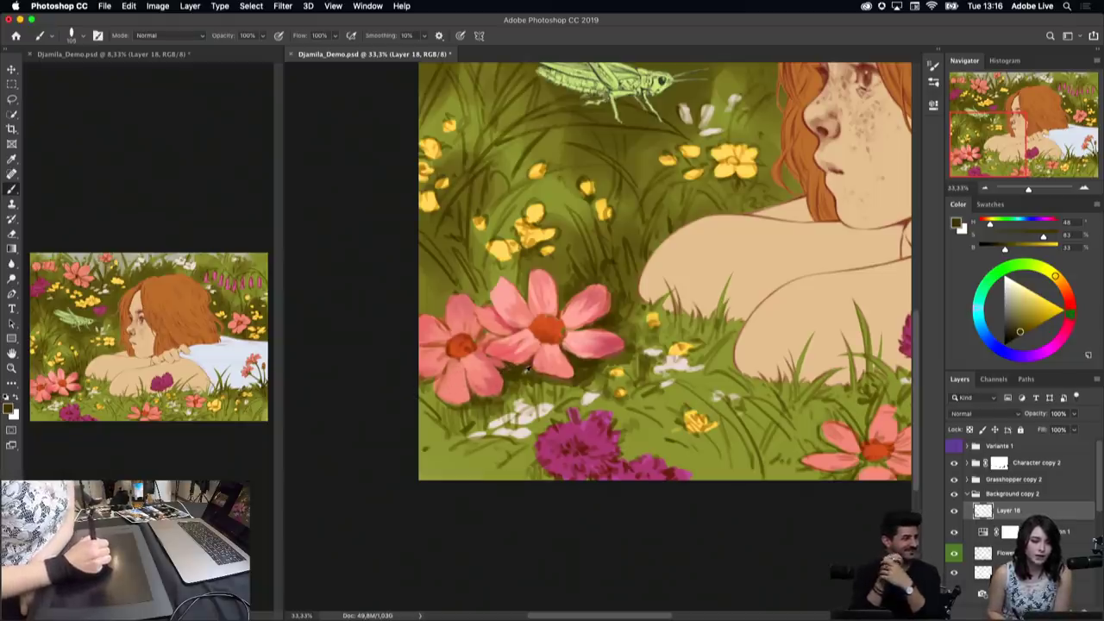
alt+click(525, 371)
right_click(535, 411)
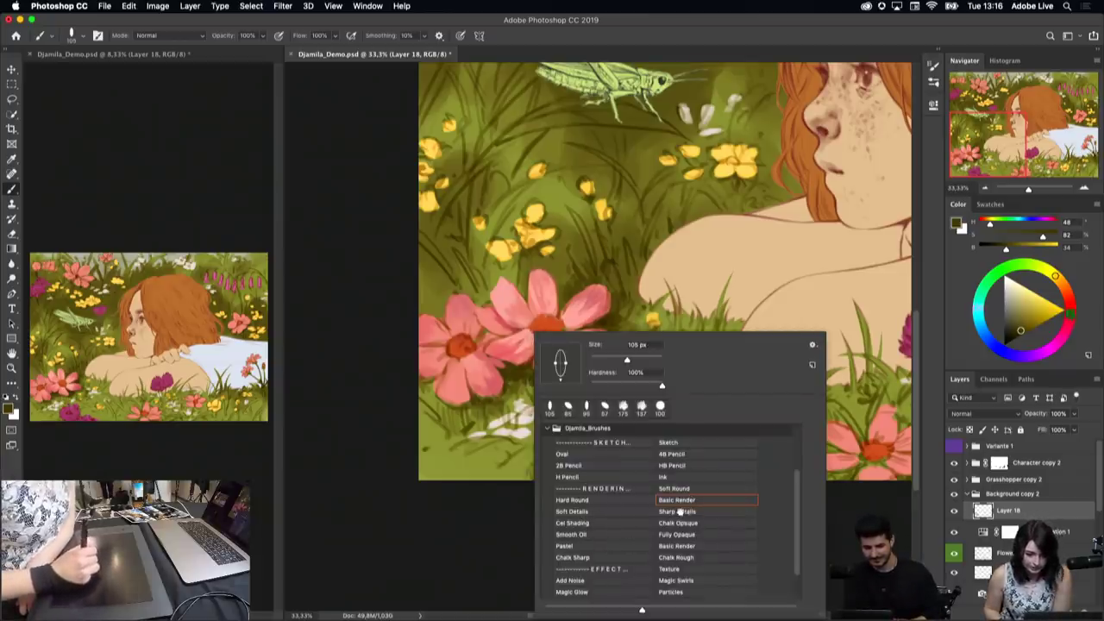
Step: With the Sharp Details brush, paint sampled orange texture into the left pink flower's centre
click(679, 511)
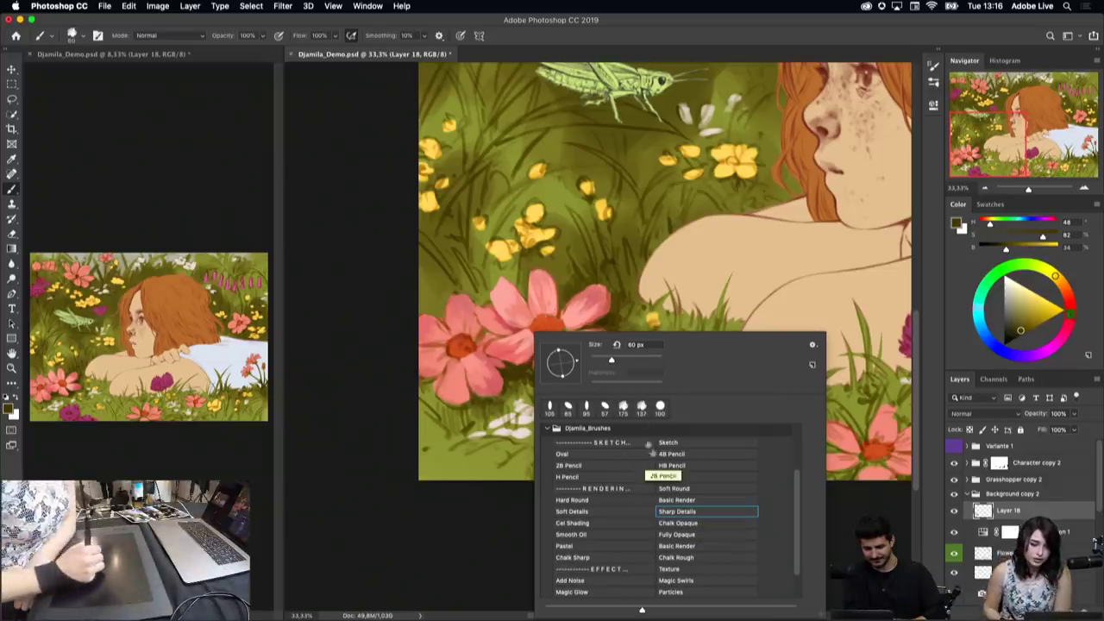
click(487, 366)
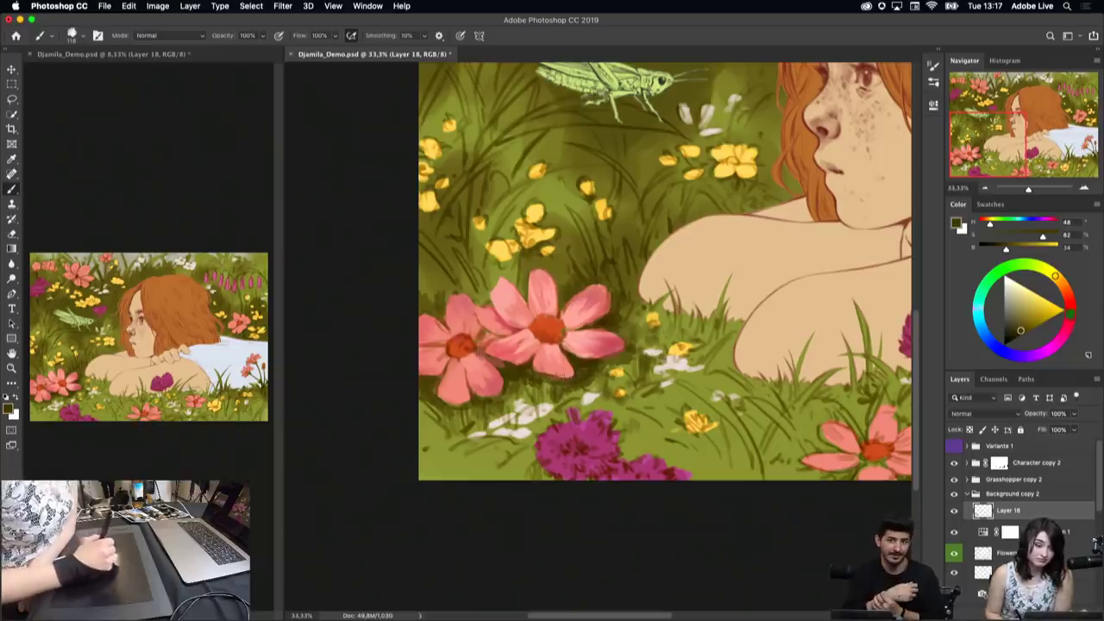
alt+click(608, 338)
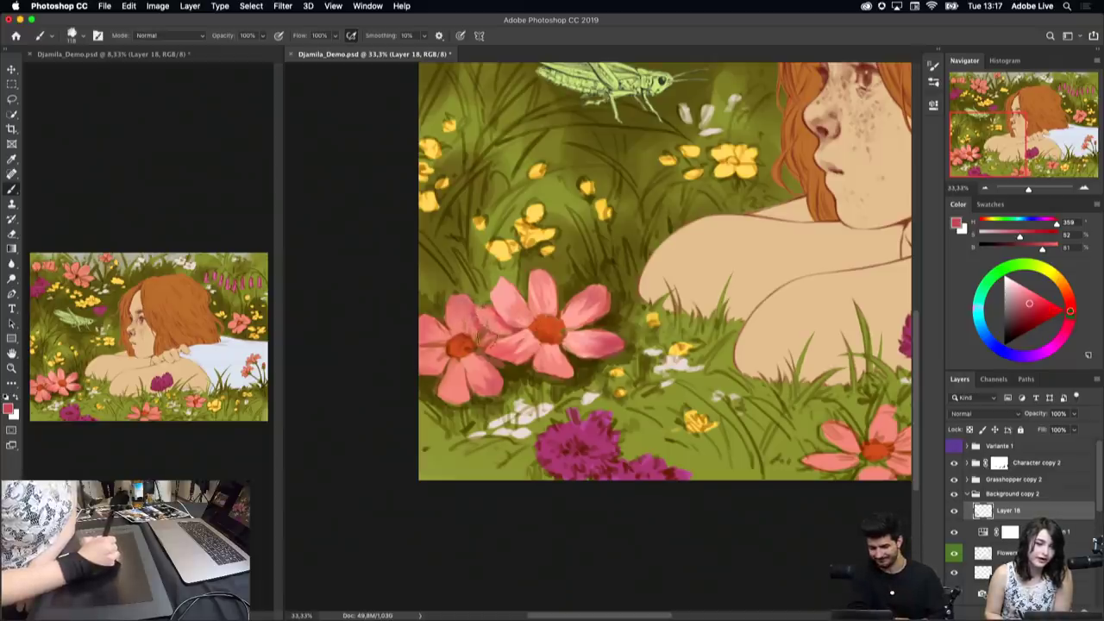
alt+click(563, 332)
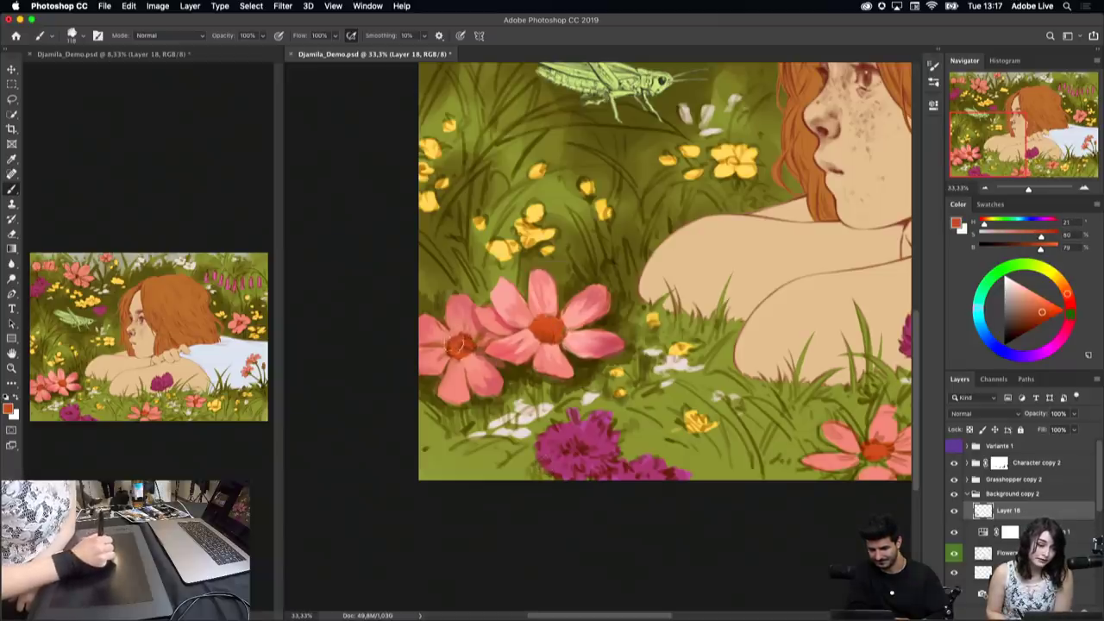
drag(469, 341, 435, 338)
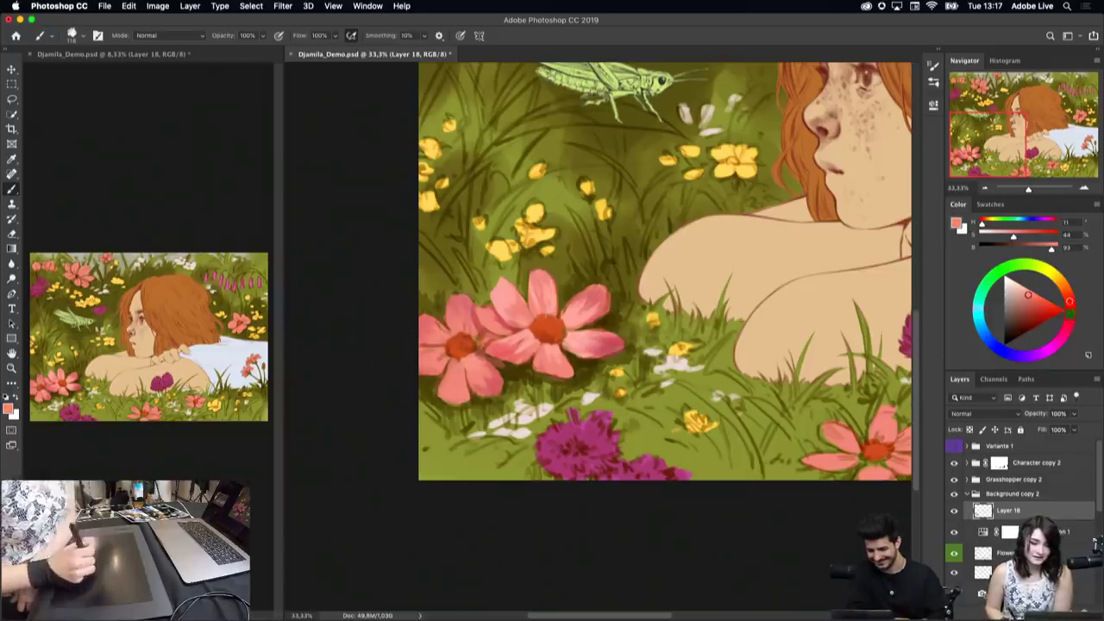
Step: Repaint dark green grass blades below the pink flowers, then sample light pink and rust-brown
alt+click(521, 416)
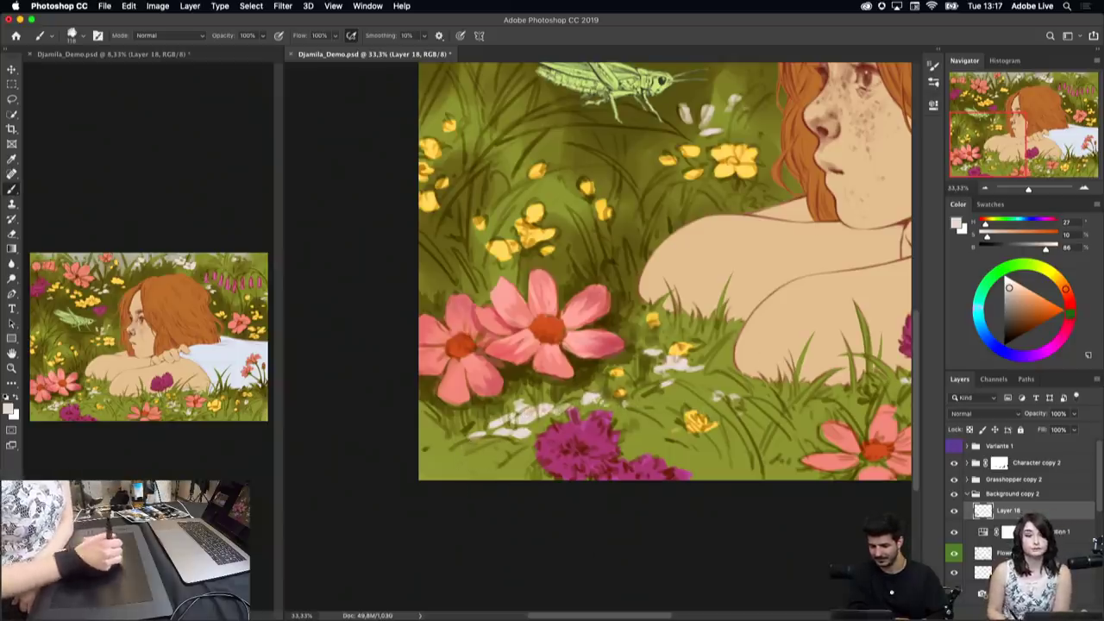
alt+click(615, 120)
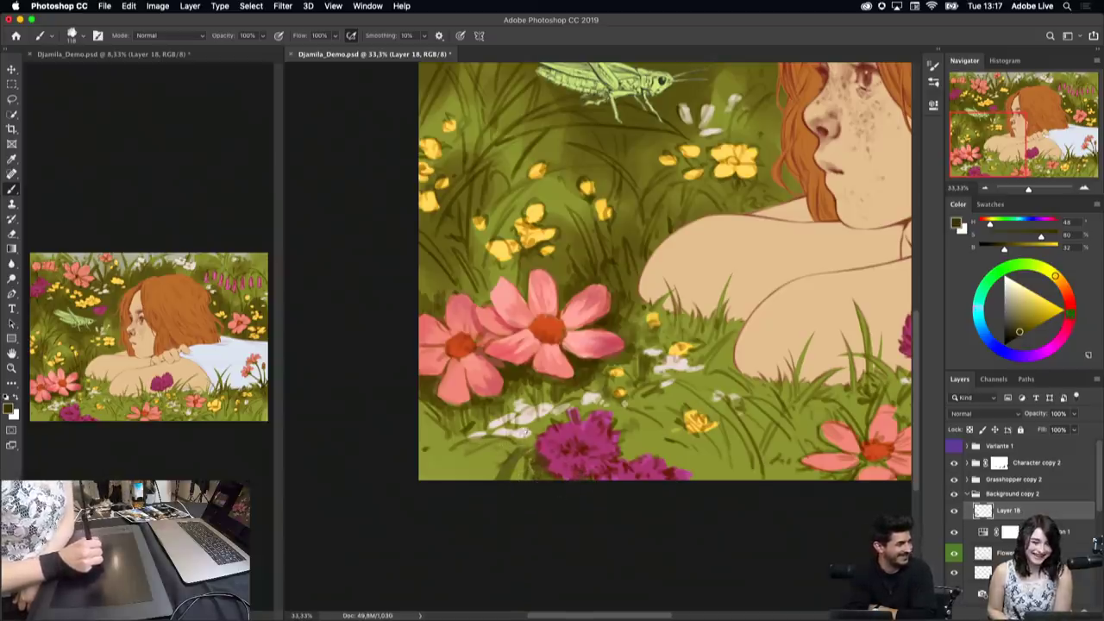
drag(522, 431, 529, 421)
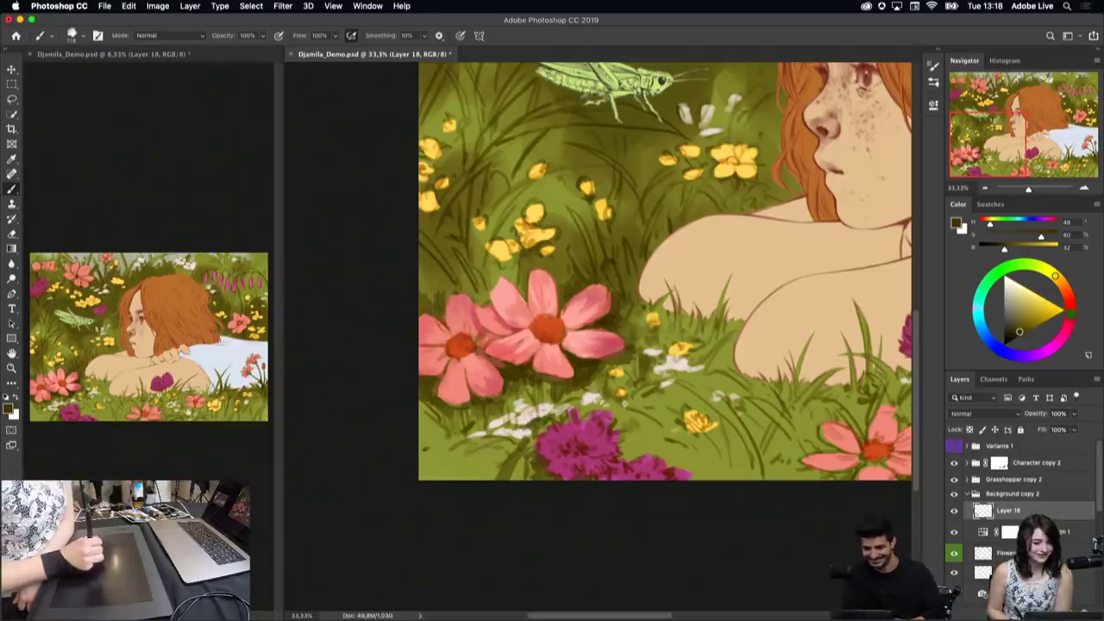
drag(507, 431, 481, 437)
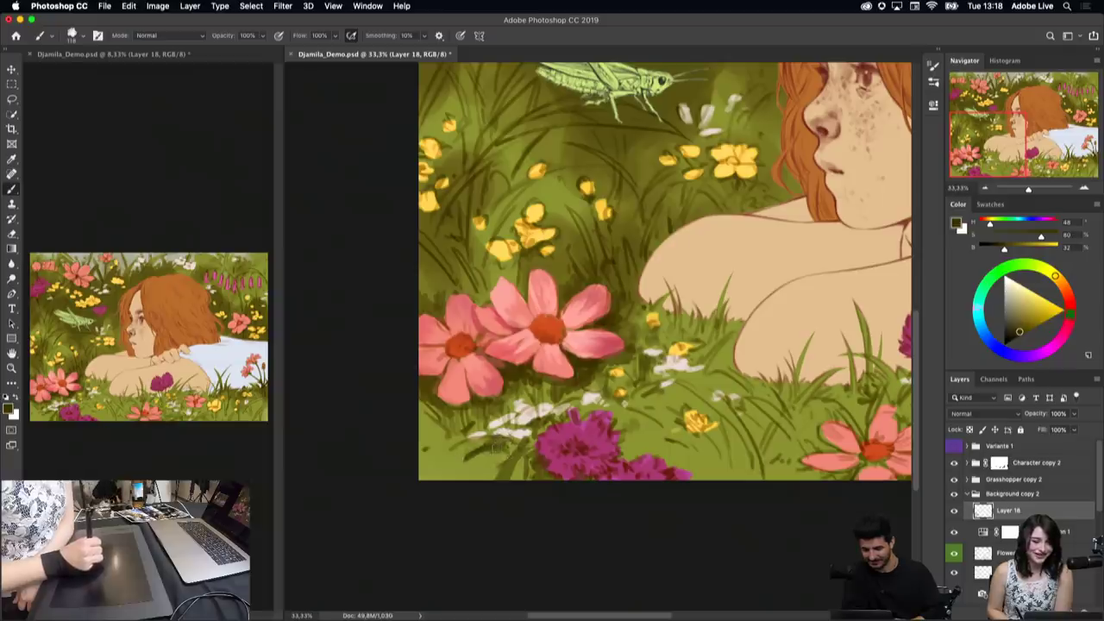
drag(494, 454, 489, 462)
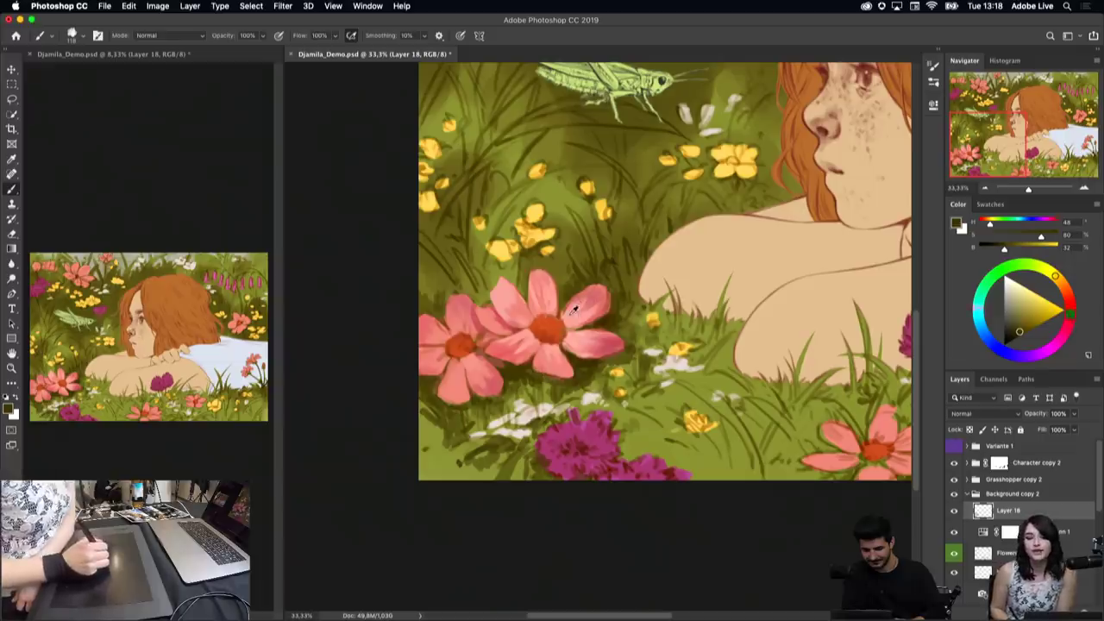
alt+click(510, 288)
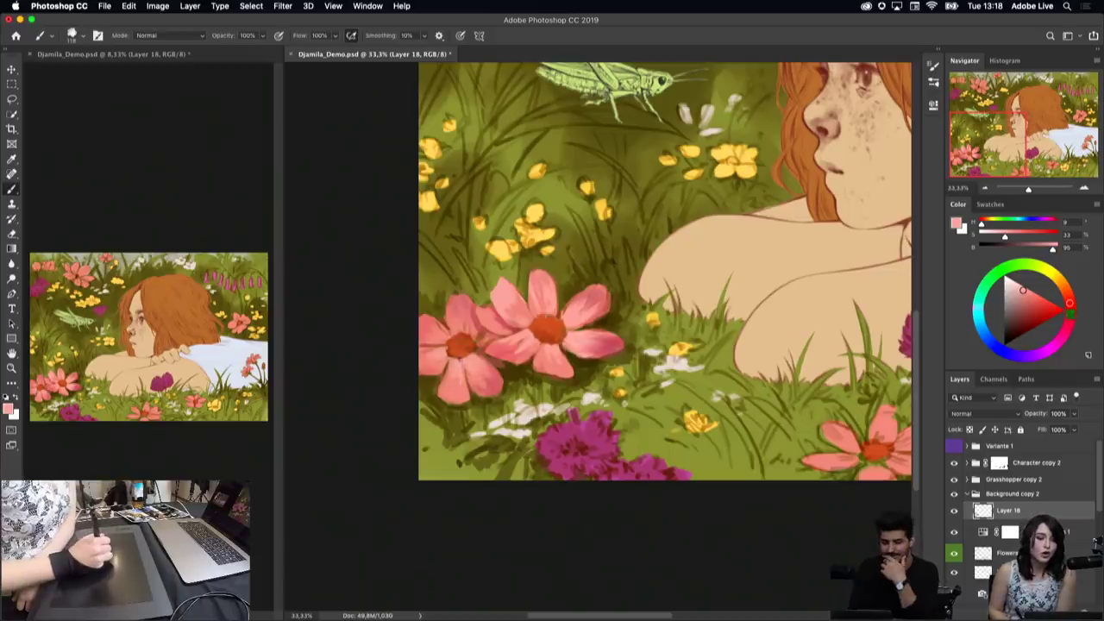
alt+click(457, 347)
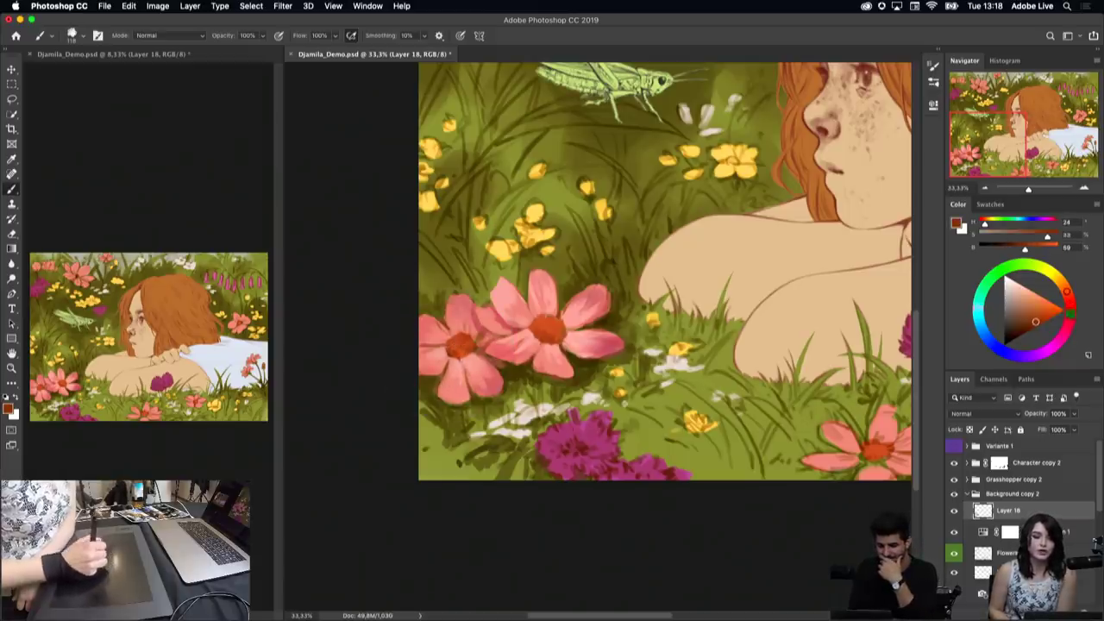
Step: Sample a red flower tone, then several olive greens, ending with dark olive from shadowed grass
alt+click(457, 342)
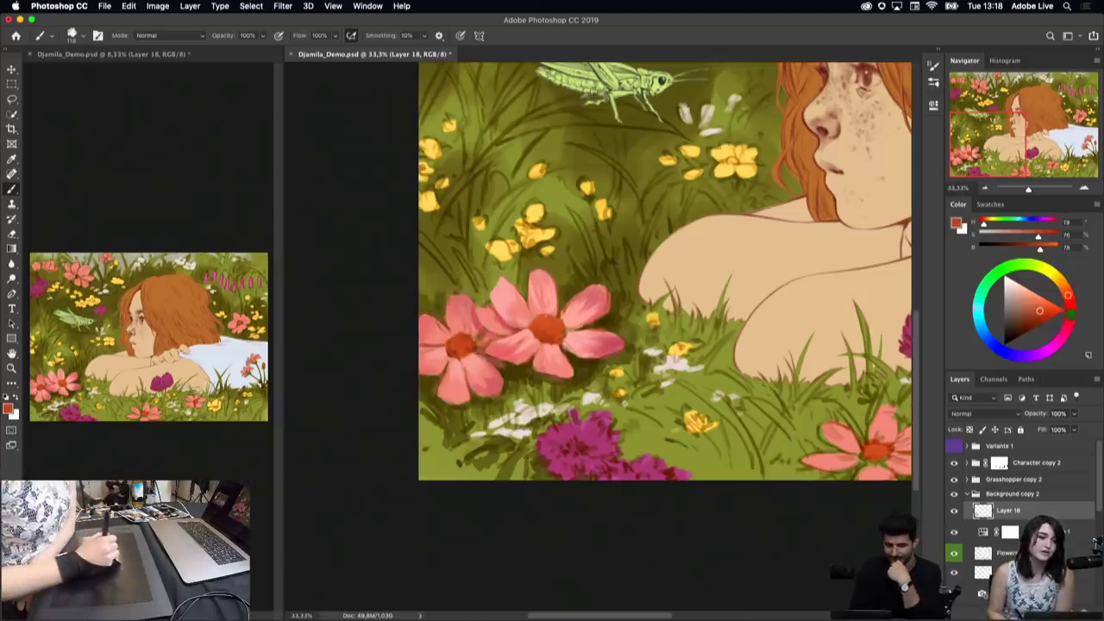
alt+click(438, 285)
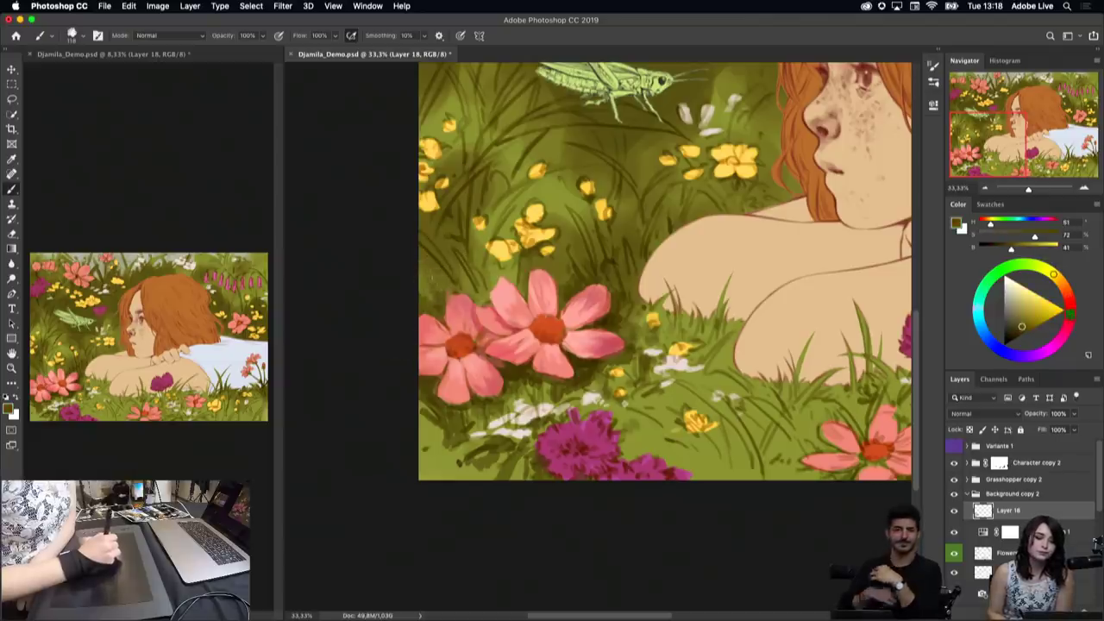
alt+click(458, 284)
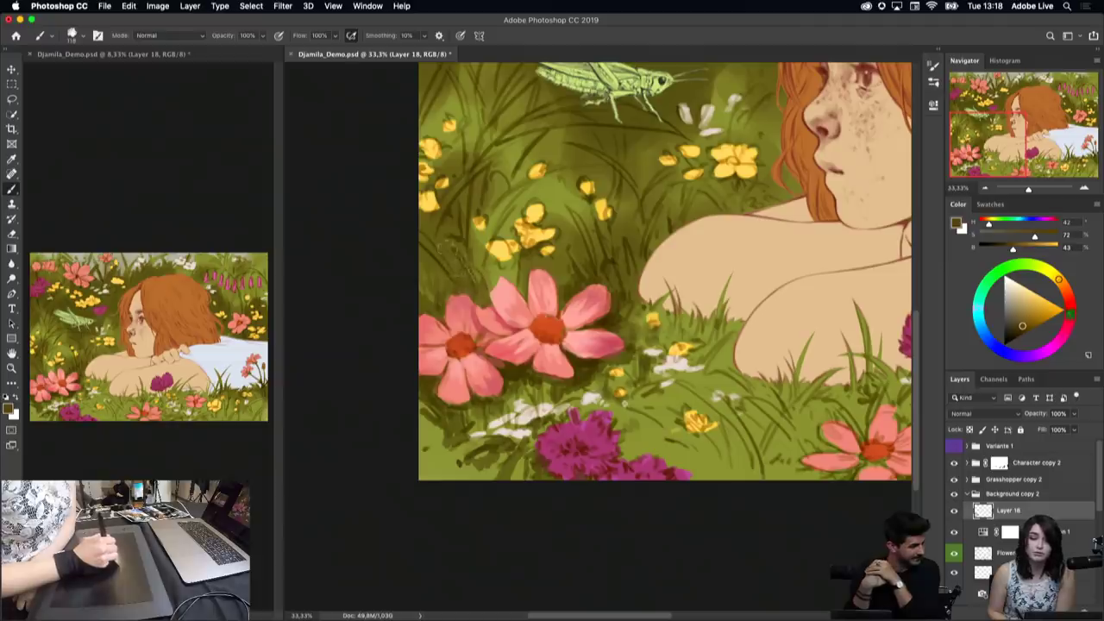
alt+click(461, 241)
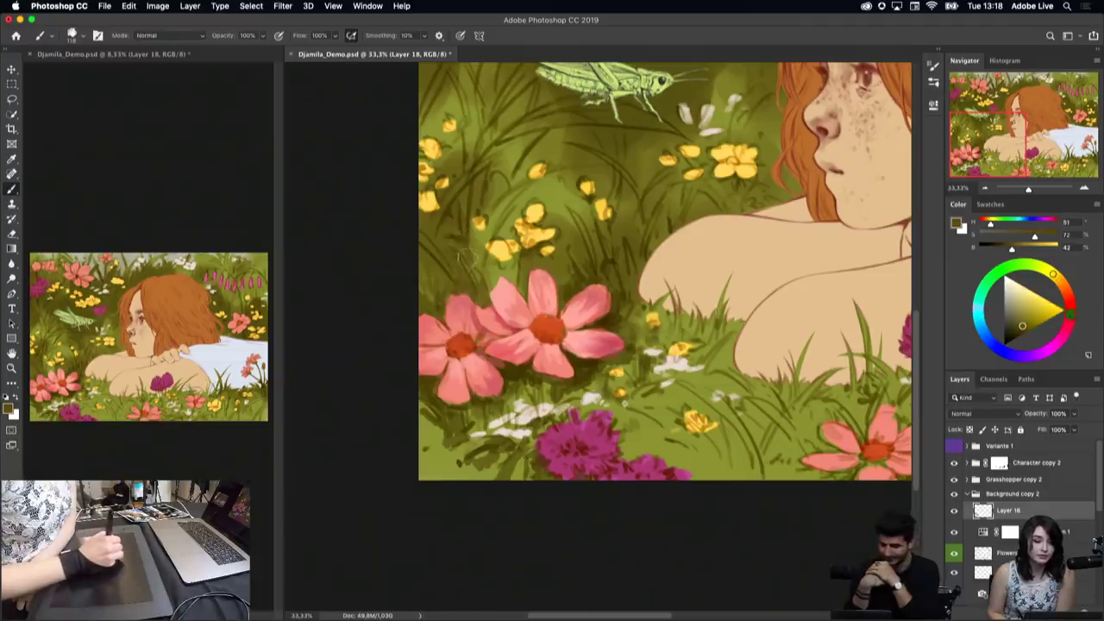
alt+click(459, 247)
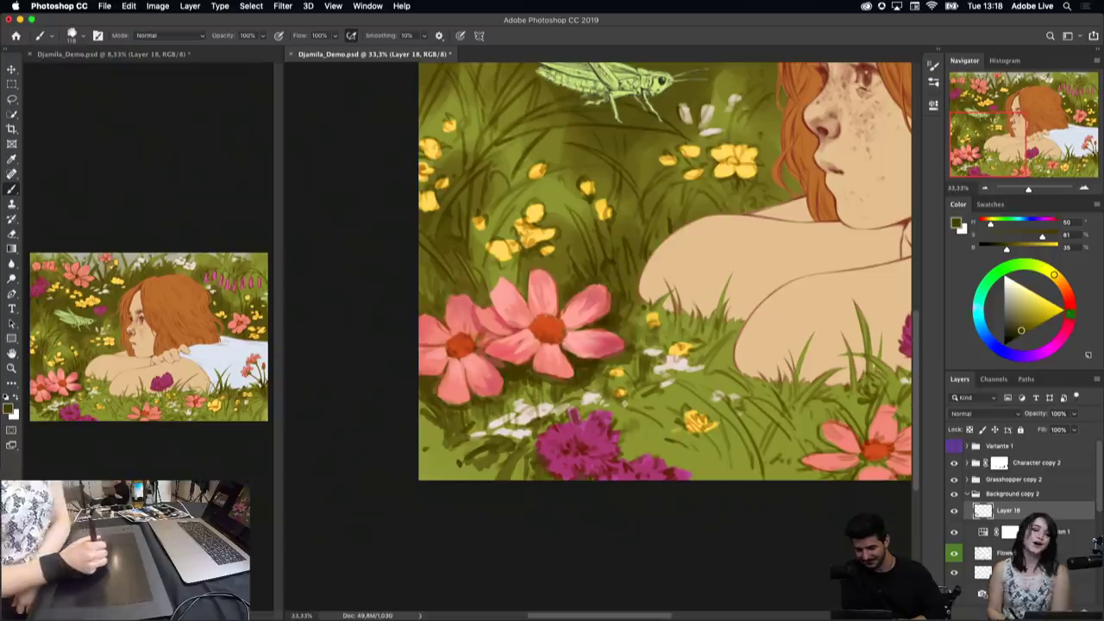
alt+click(431, 437)
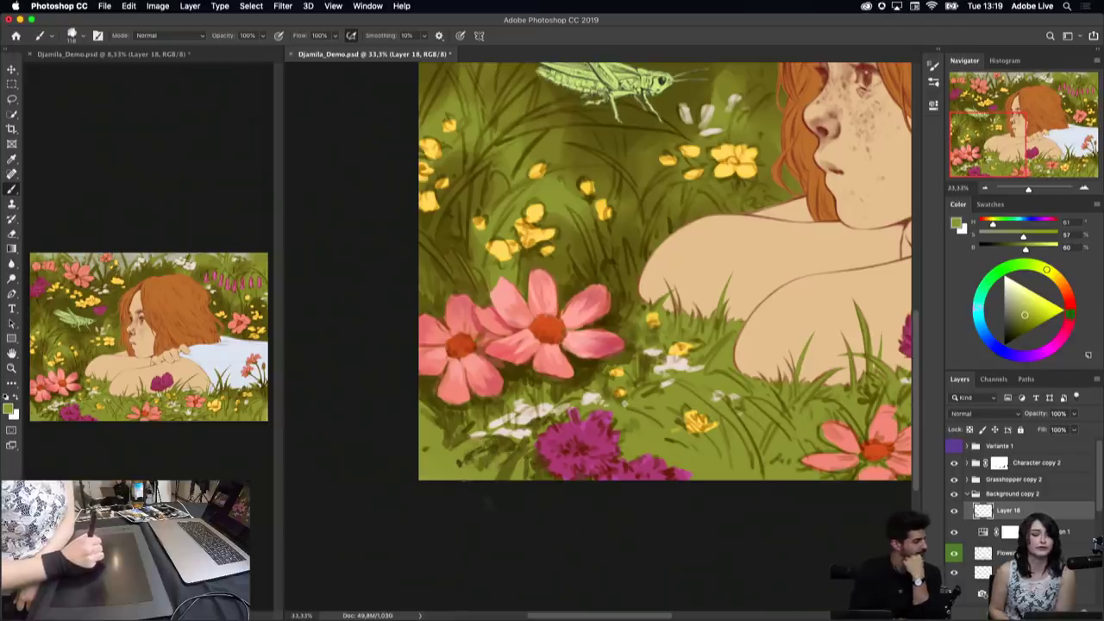
alt+click(587, 363)
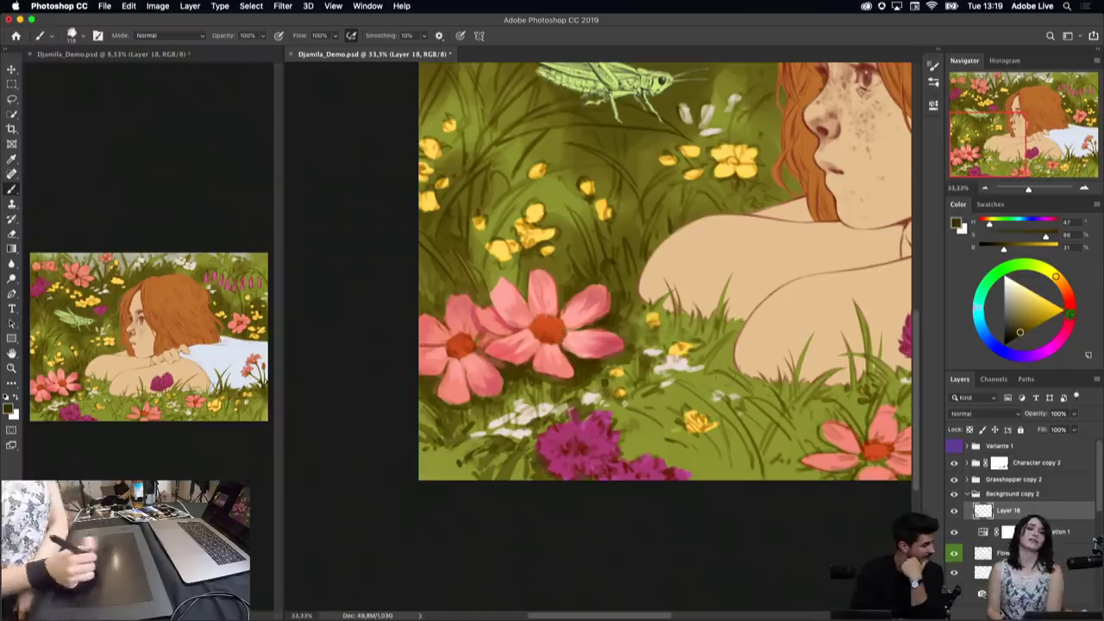
Step: Try a darker green stroke near the yellow flowers, undo it, and sample orange-red and pink
right_click(702, 262)
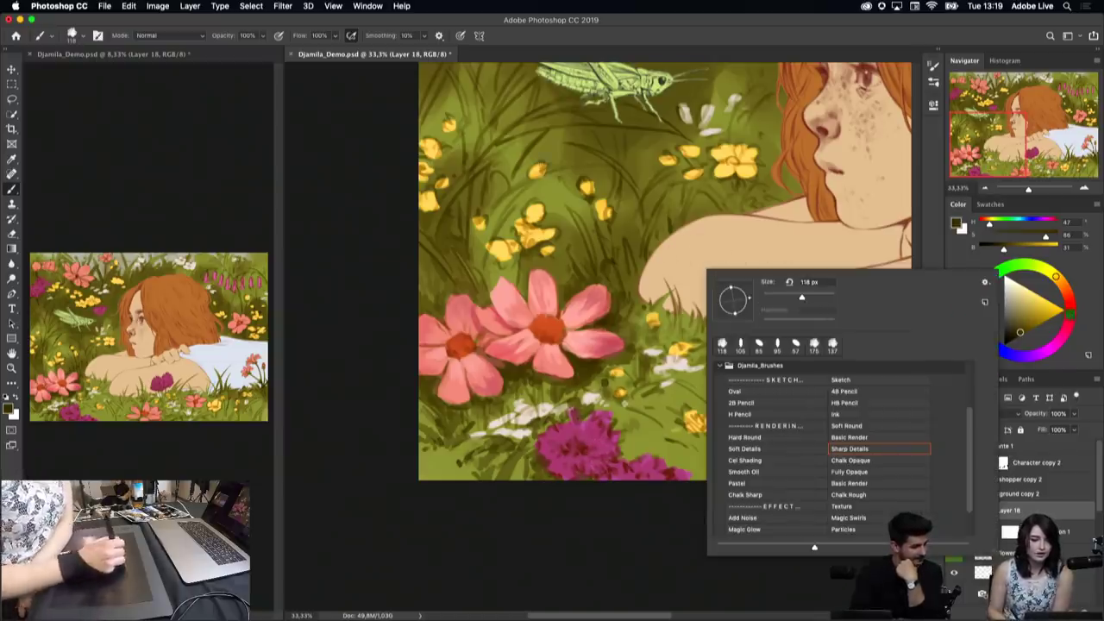
click(563, 190)
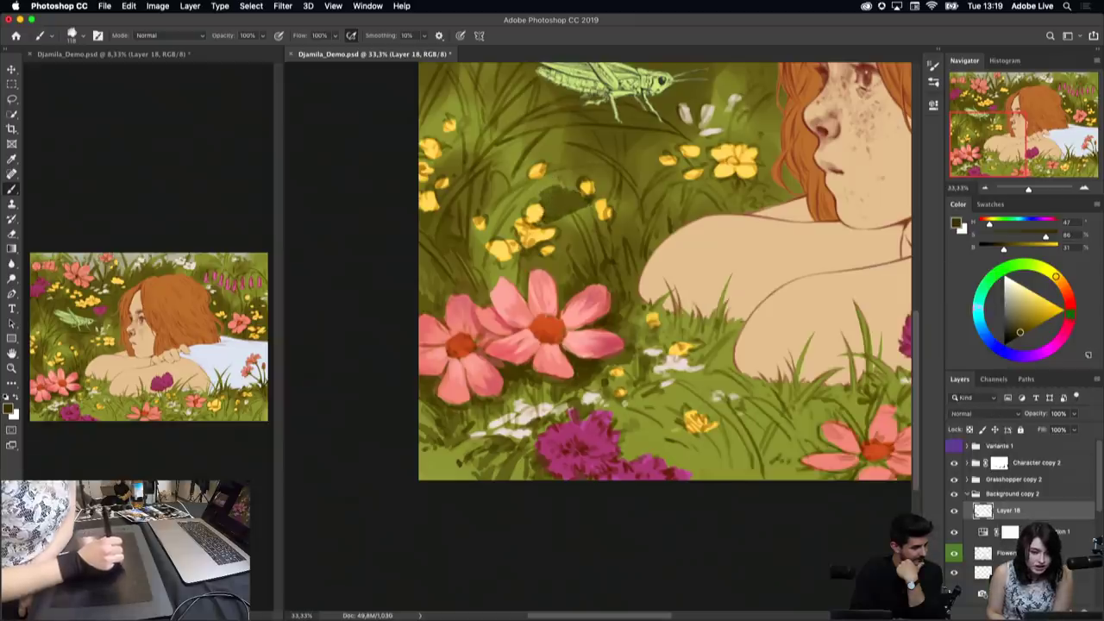
drag(552, 201, 528, 171)
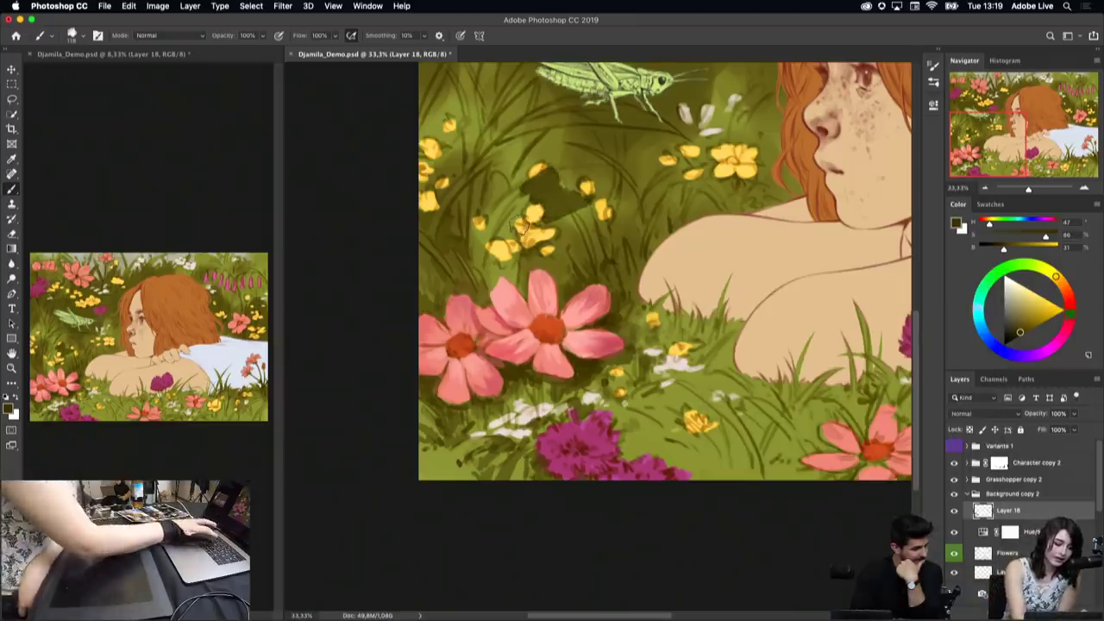
key(ctrl+z)
key(ctrl+z)
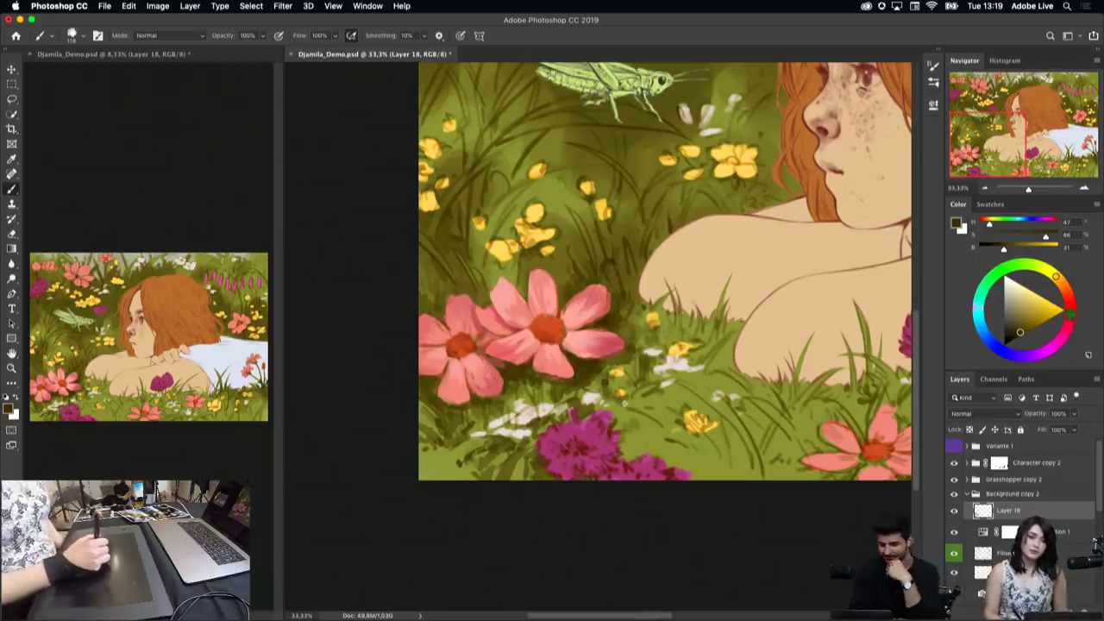
alt+click(454, 347)
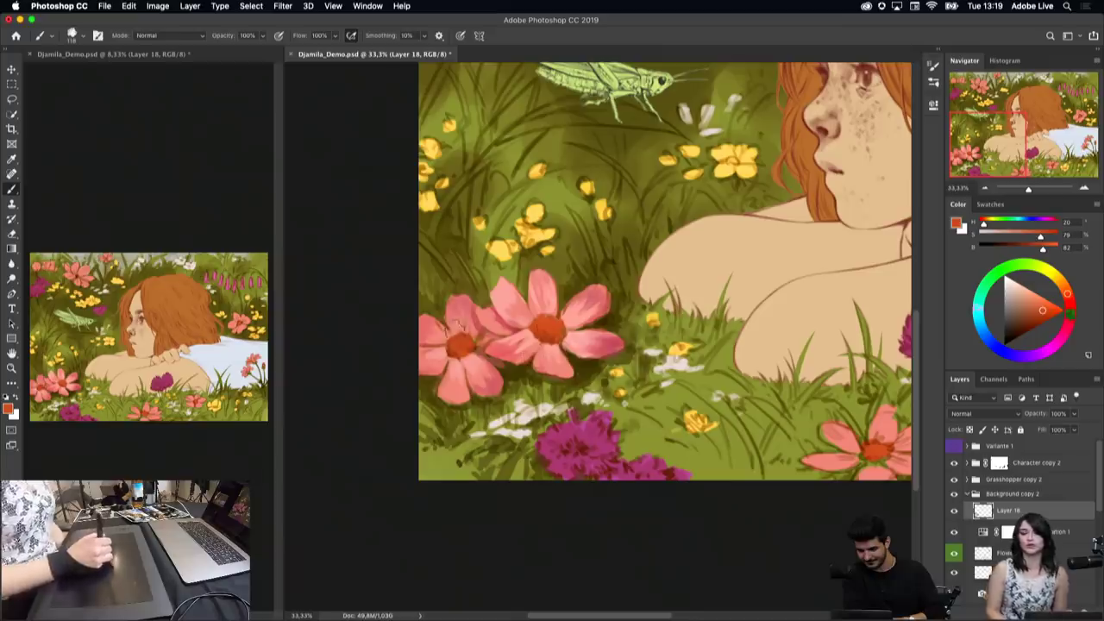
alt+click(505, 293)
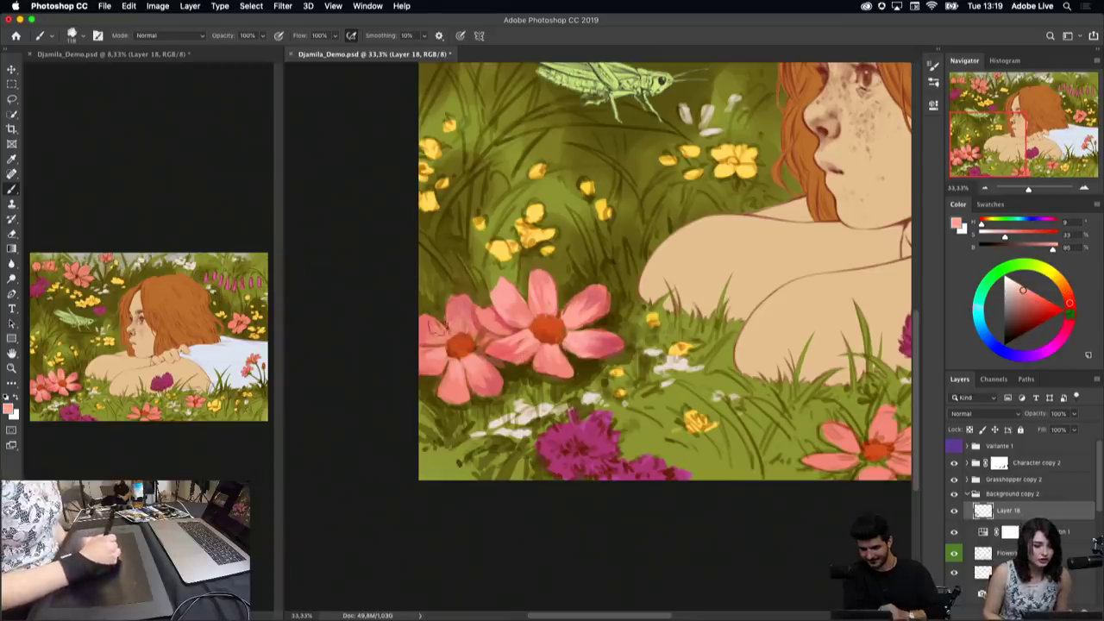
Step: Try the Oval and 2B Pencil brushes before settling on the HB Pencil brush
right_click(565, 332)
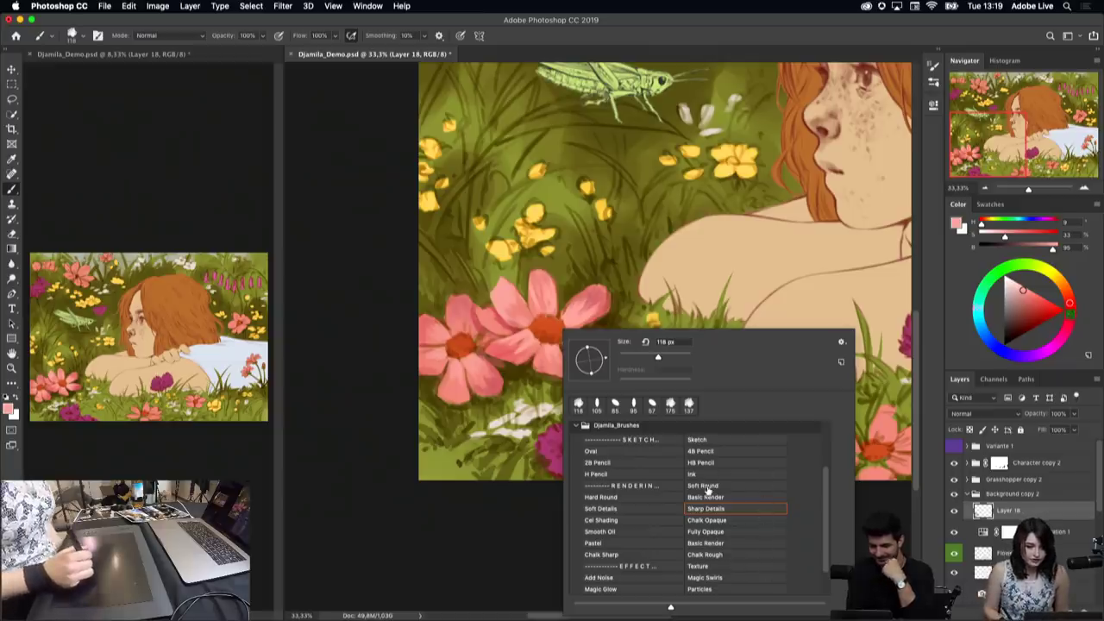
click(614, 451)
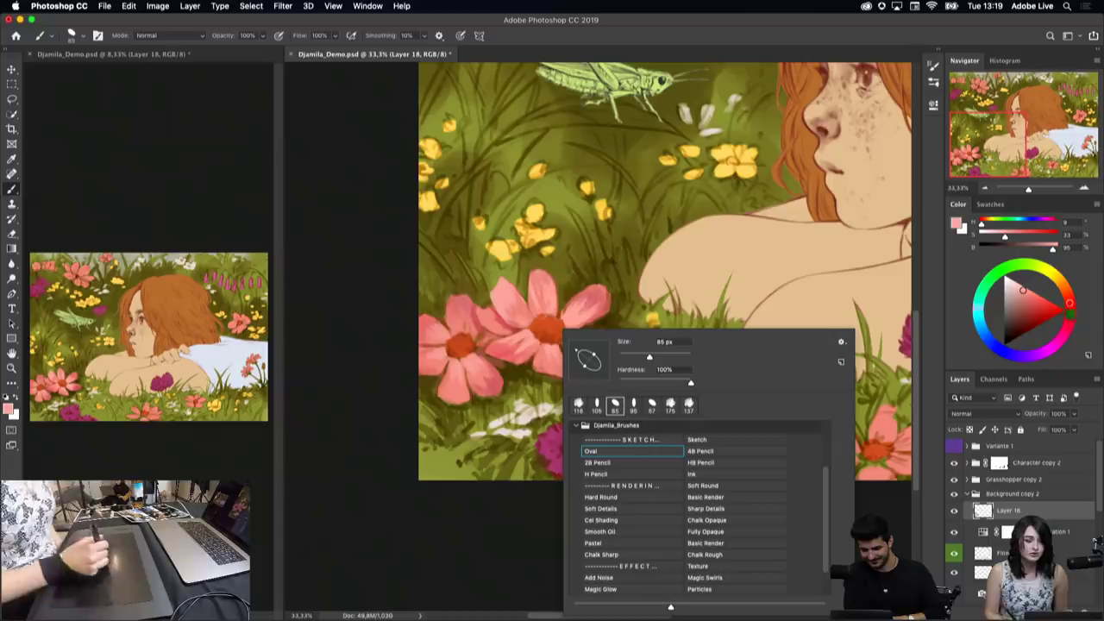
click(621, 464)
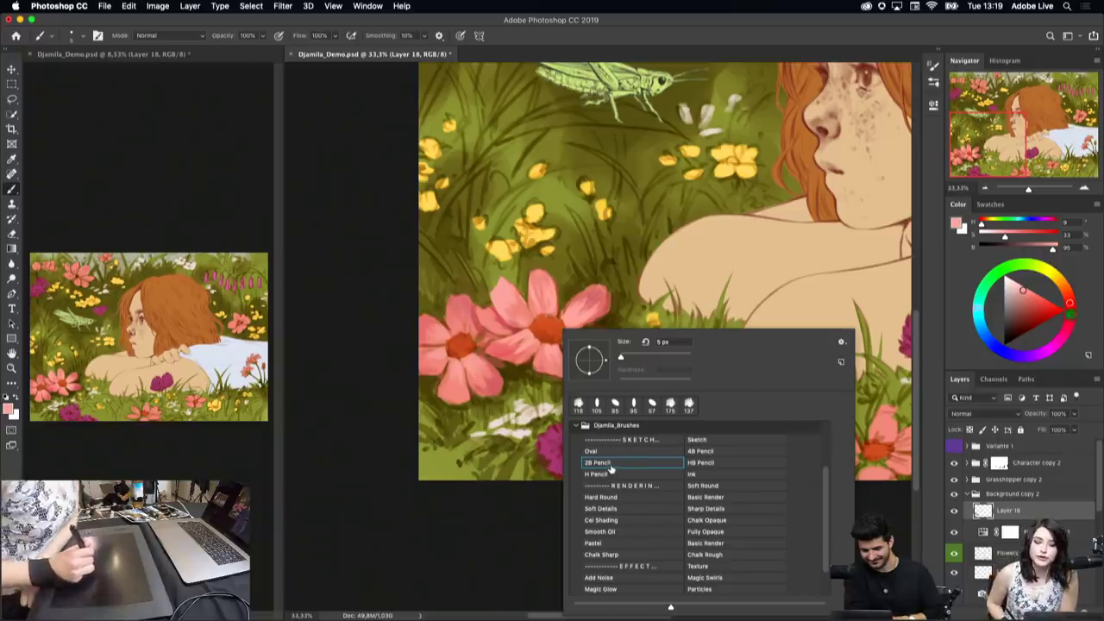
click(713, 463)
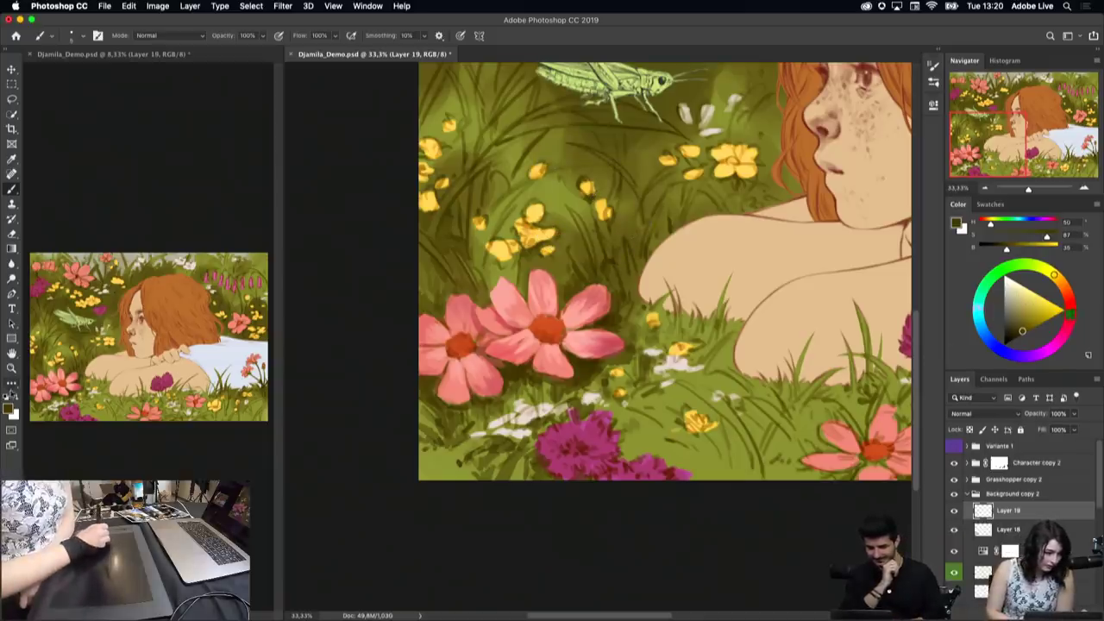
Step: Flood-fill the empty Layer 19 with white using the Paint Bucket
click(9, 397)
click(16, 396)
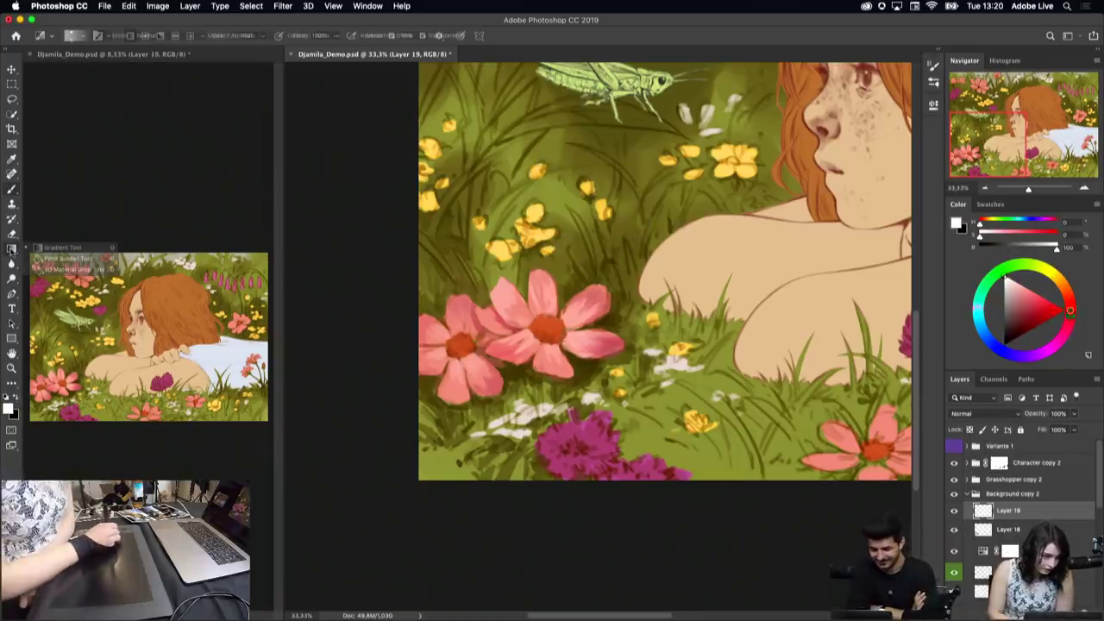
click(12, 249)
click(69, 257)
click(483, 284)
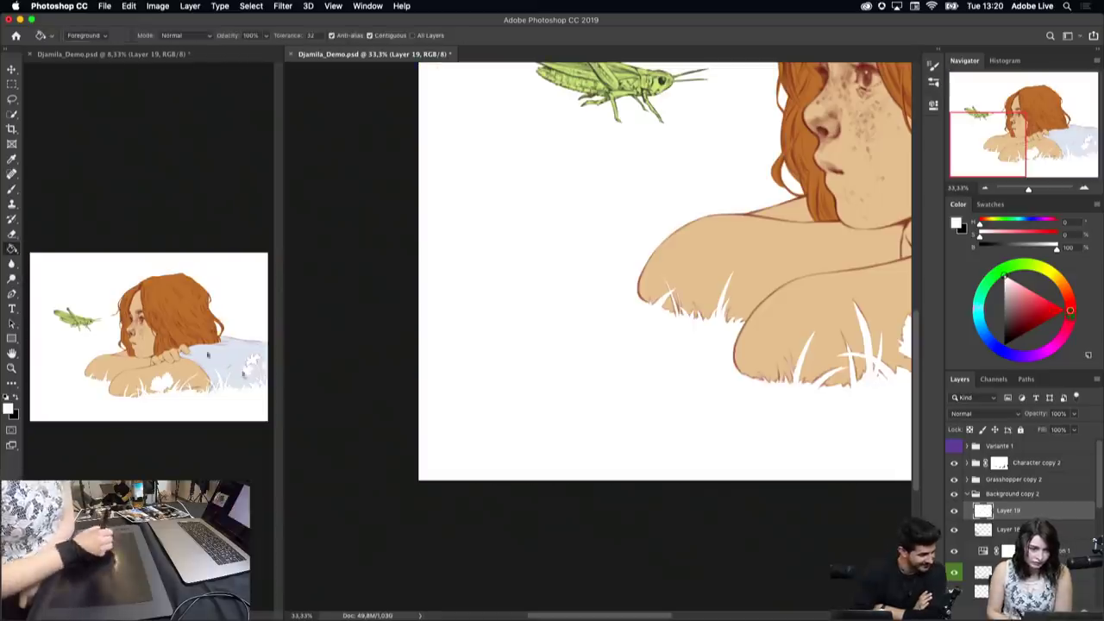
Step: Set a dark grey brush colour, adjust the brush size, and draw grey test strokes
click(12, 189)
click(16, 396)
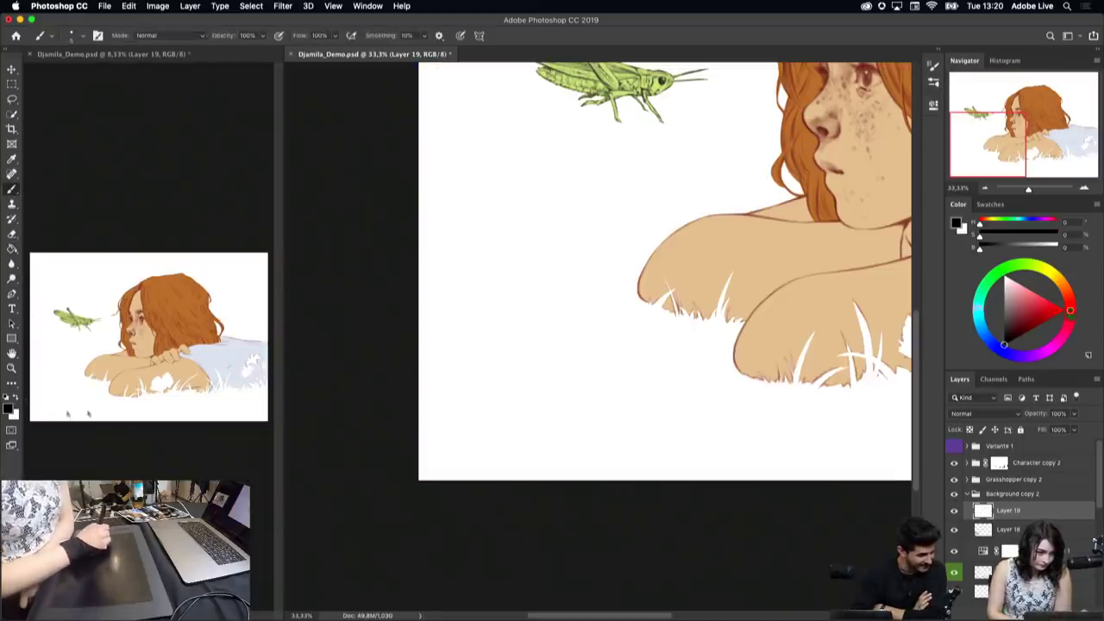
click(1003, 318)
drag(1003, 319, 1003, 326)
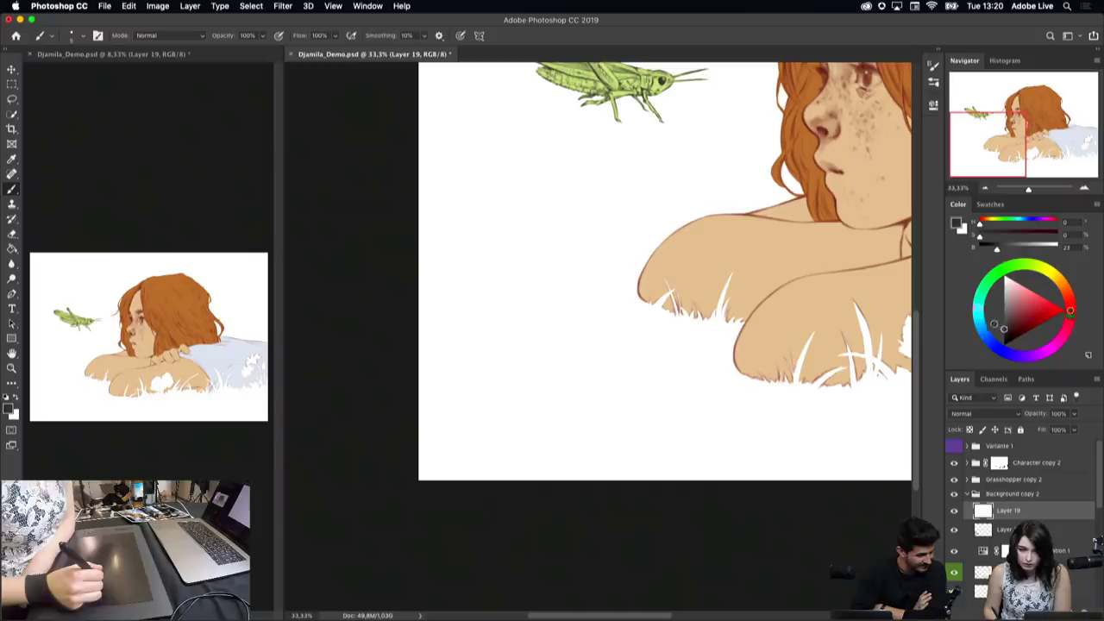
right_click(535, 208)
drag(509, 166, 512, 267)
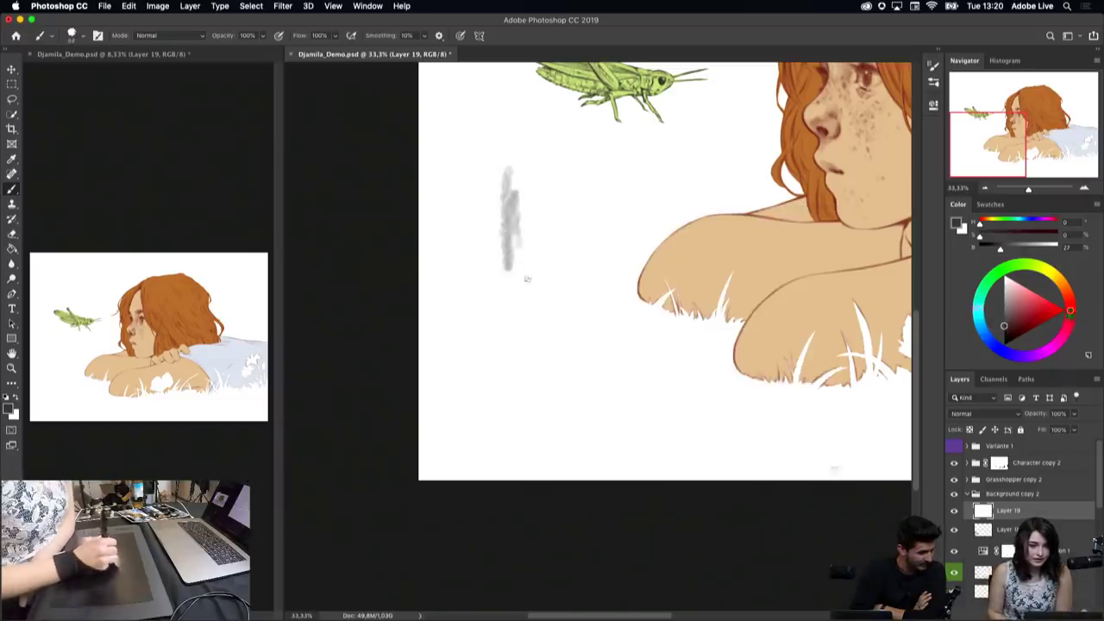
right_click(552, 190)
drag(632, 219, 625, 218)
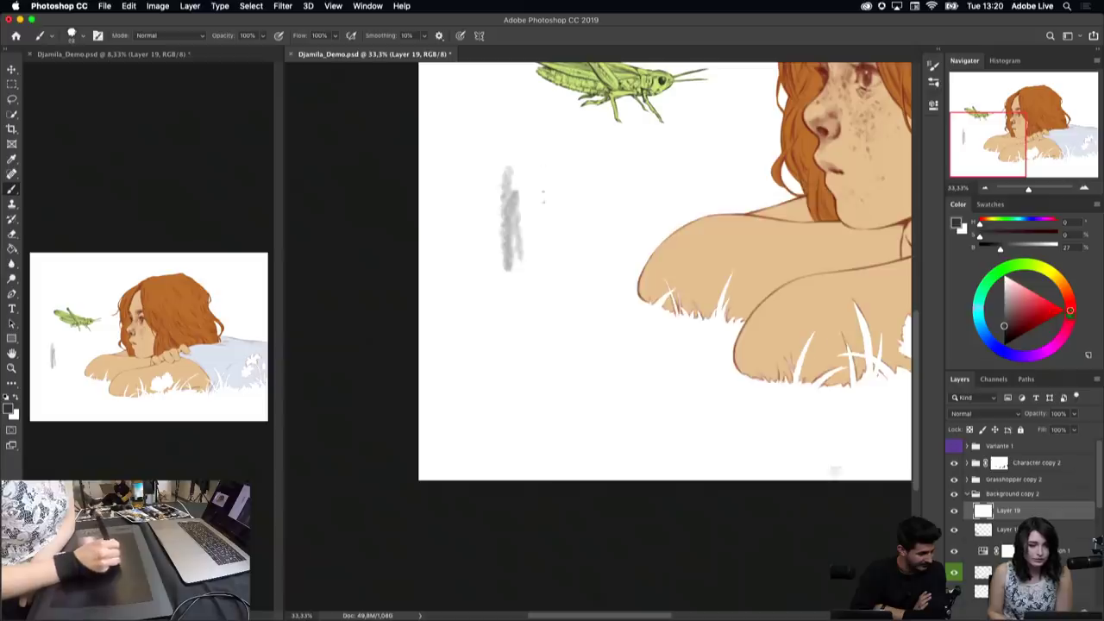
drag(545, 164, 546, 221)
Step: Hatch diagonal grey grass strokes, extending them with long strokes toward the lower left
drag(590, 160, 587, 226)
drag(597, 158, 592, 229)
drag(604, 157, 604, 226)
drag(620, 152, 610, 223)
drag(628, 150, 616, 216)
mouse_move(657, 147)
mouse_down()
mouse_move(638, 206)
mouse_move(580, 259)
mouse_up()
drag(647, 212, 539, 276)
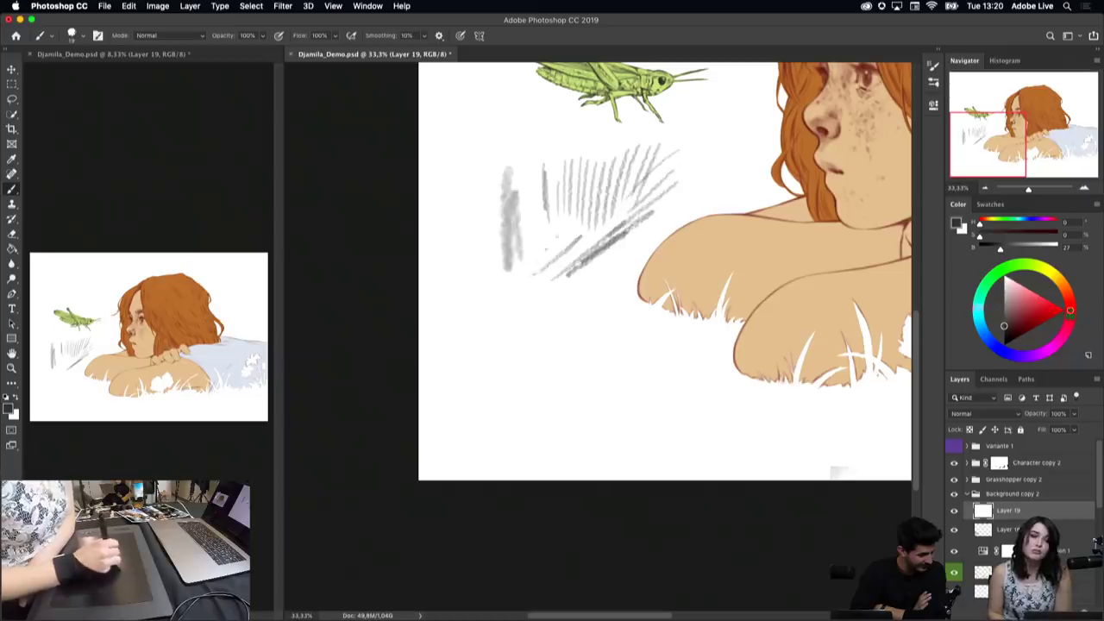
drag(562, 233, 522, 283)
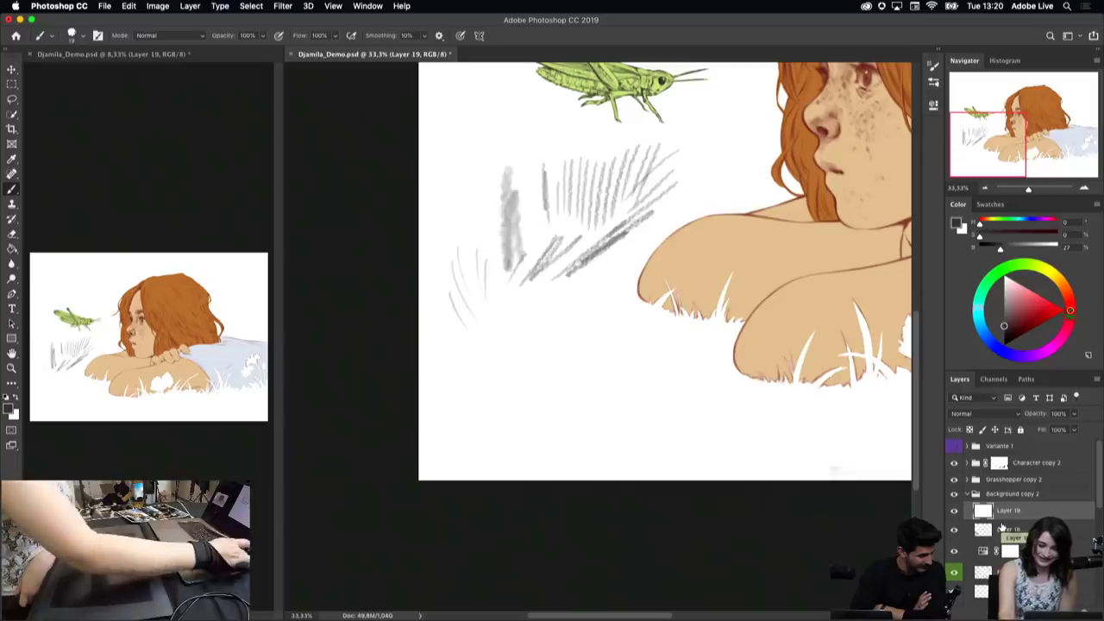
Step: Delete the white sketch Layer 19 and choose the 4B Pencil brush at 5 px
key(Delete)
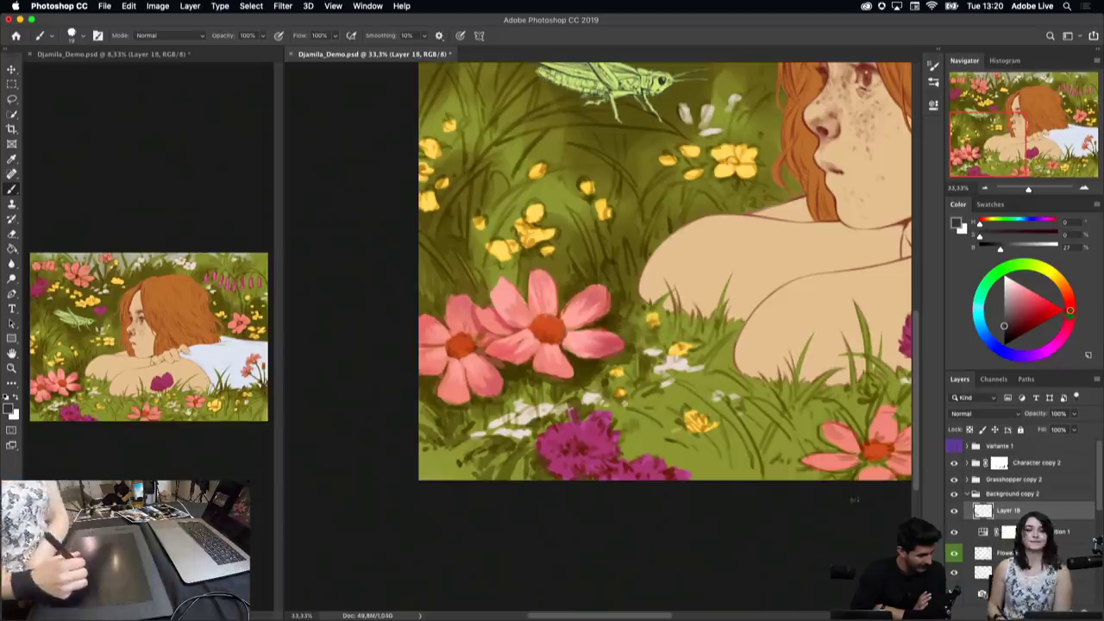
click(600, 300)
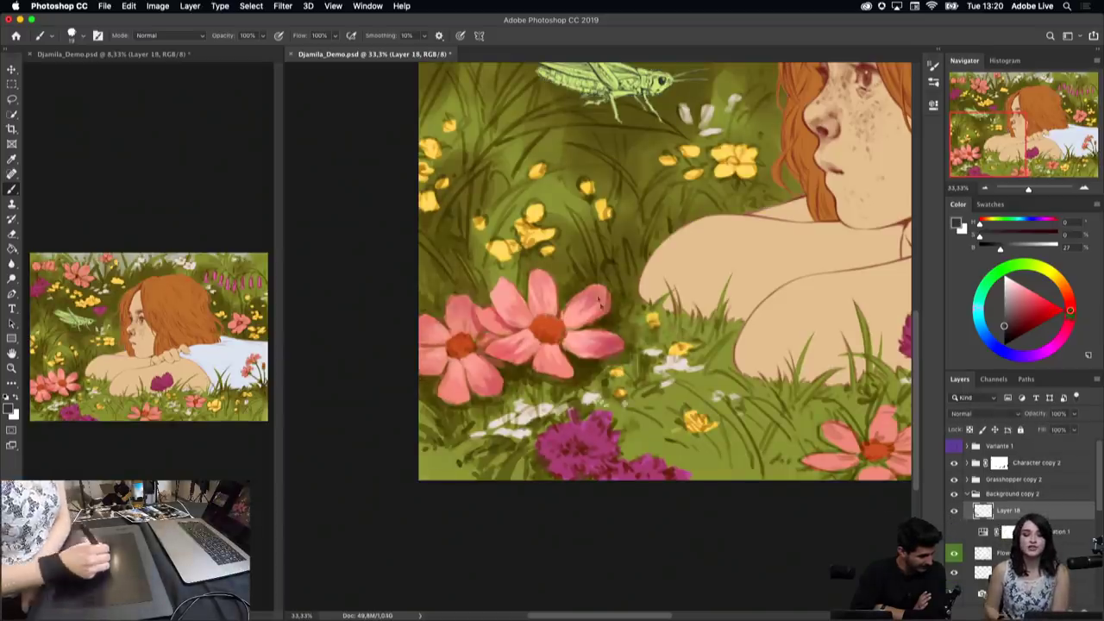
right_click(601, 298)
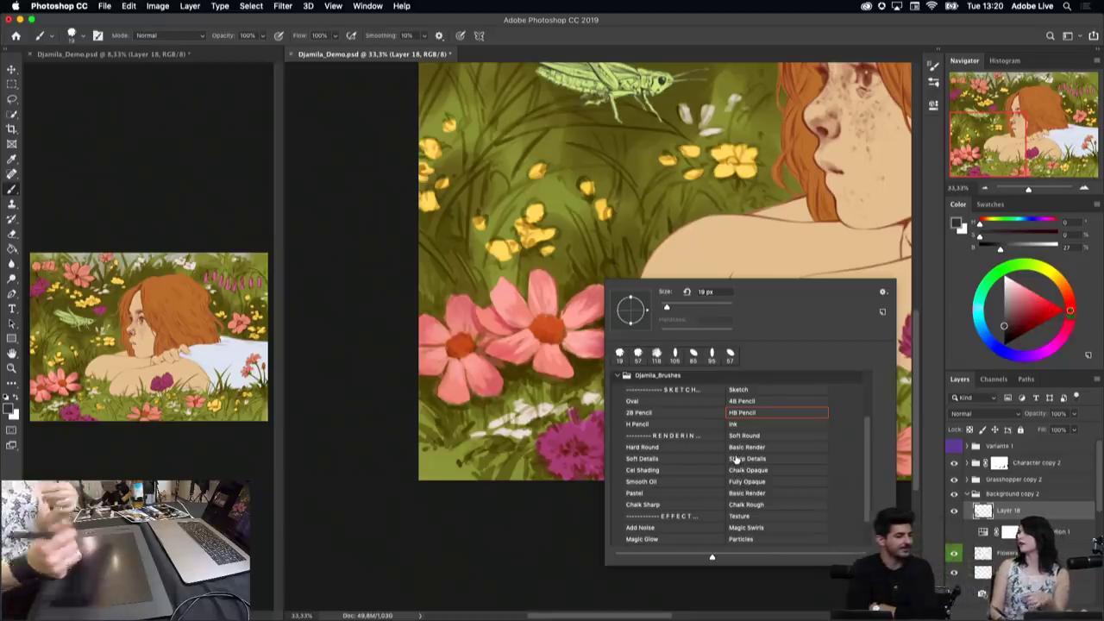
click(758, 414)
click(742, 401)
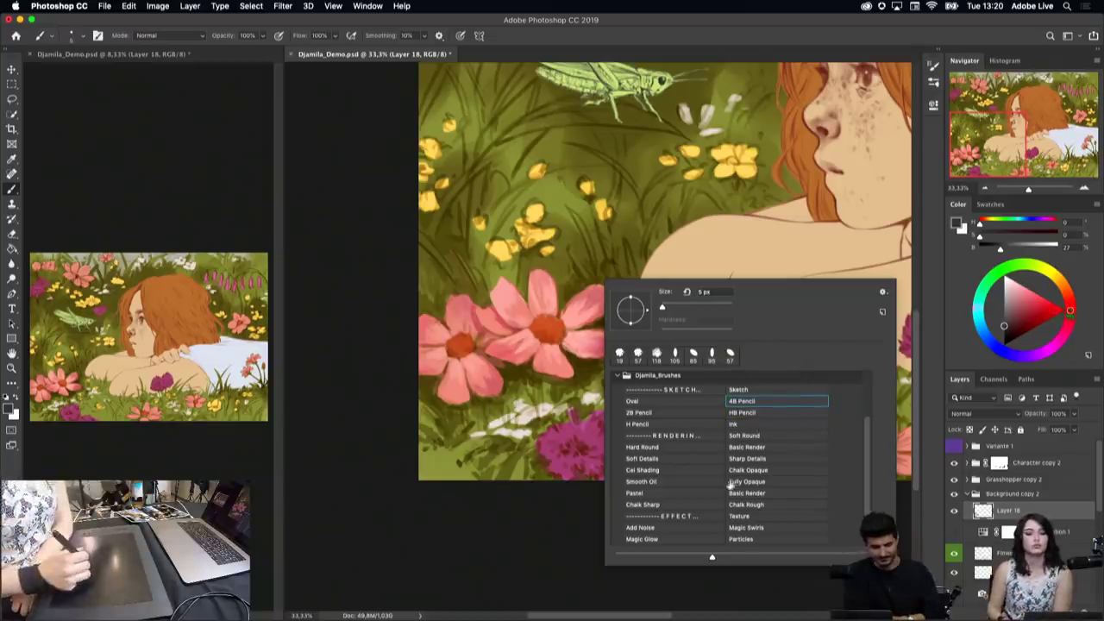
click(410, 402)
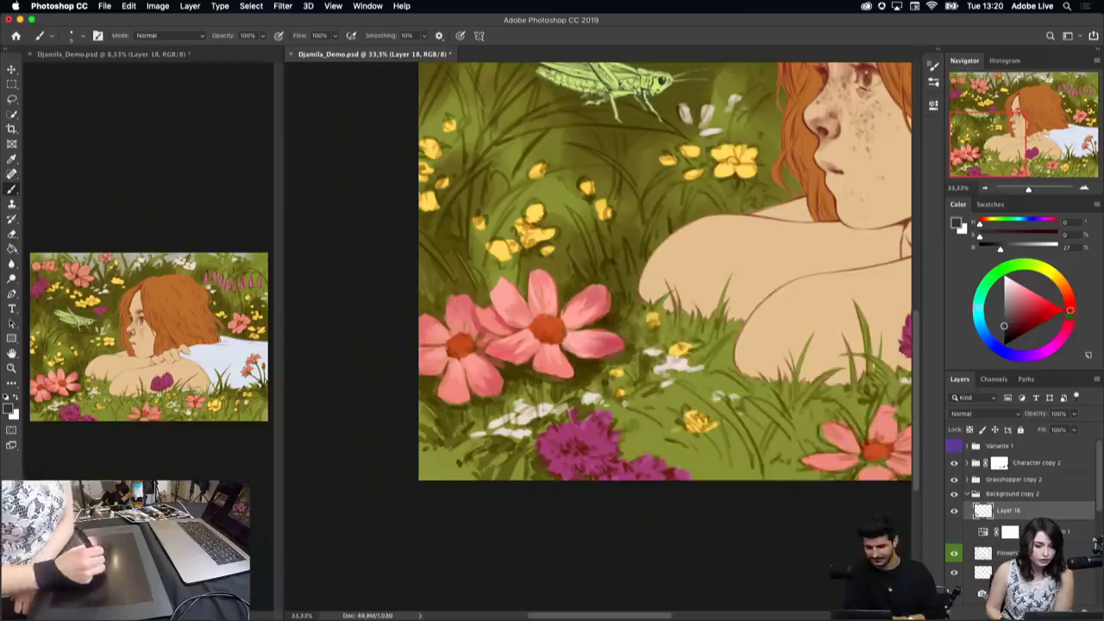
Step: Switch to the hard Basic Render brush at 92 px and sample dark olive from the grass
right_click(752, 560)
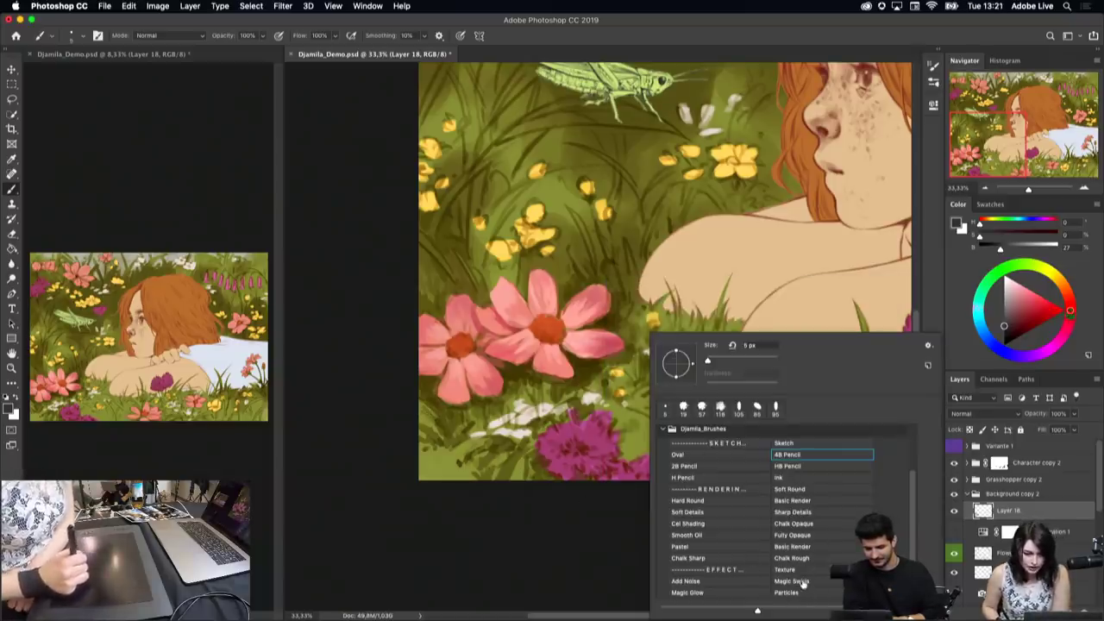
click(788, 549)
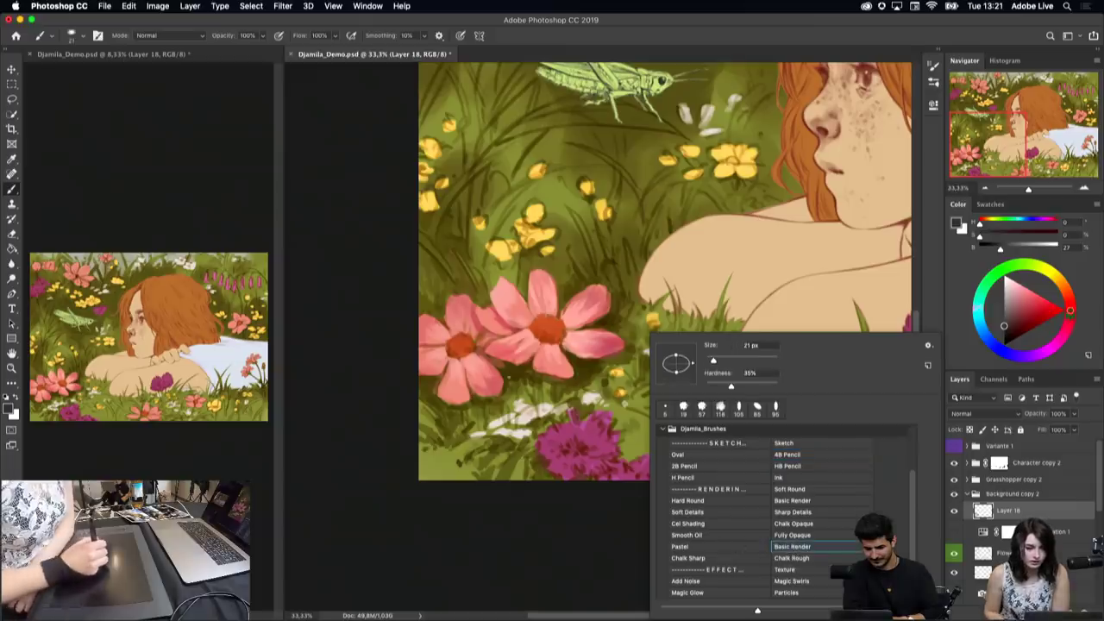
click(806, 500)
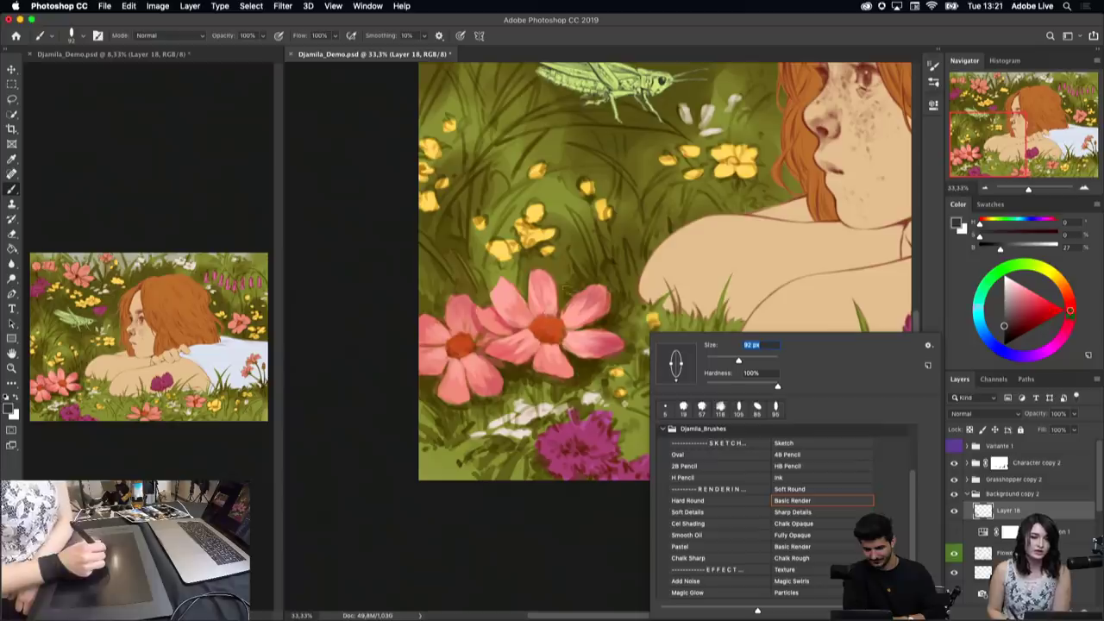
alt+click(509, 357)
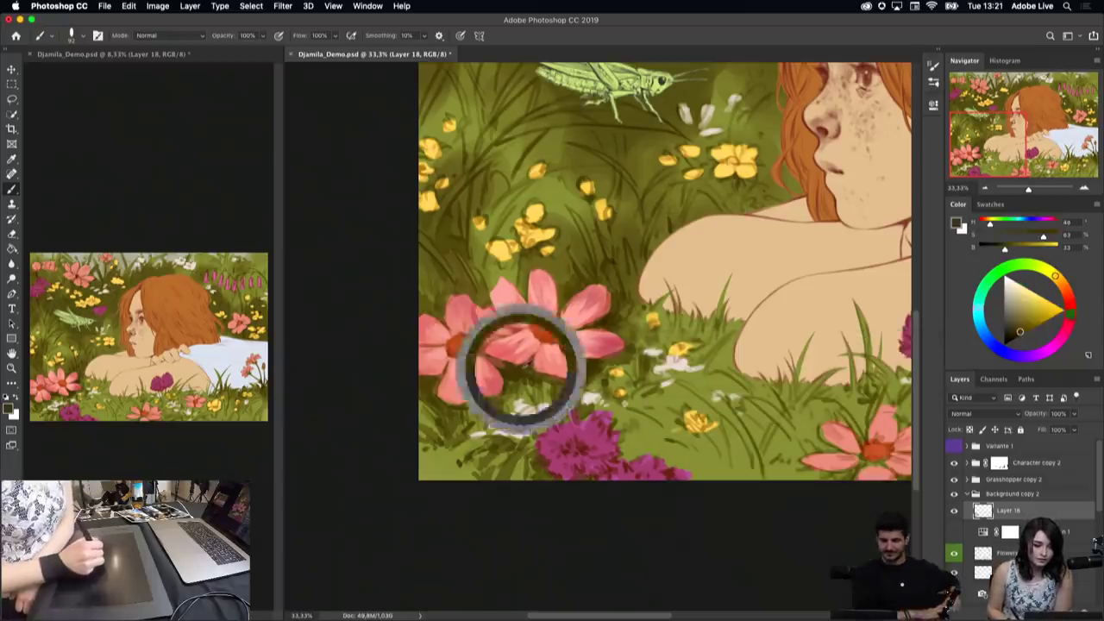
alt+click(592, 352)
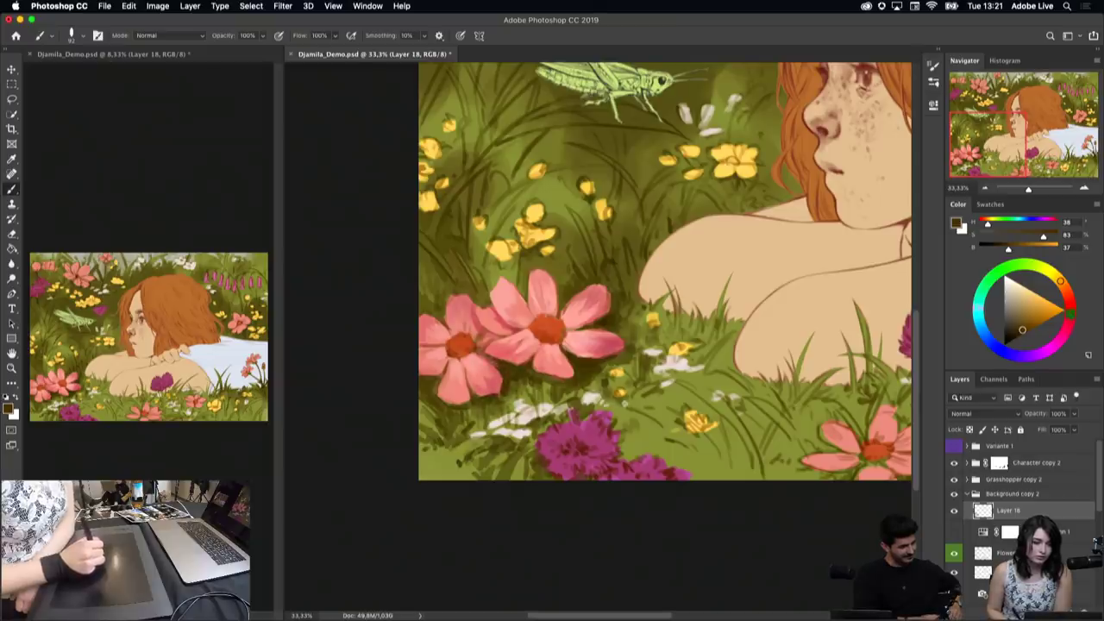
drag(614, 614, 711, 614)
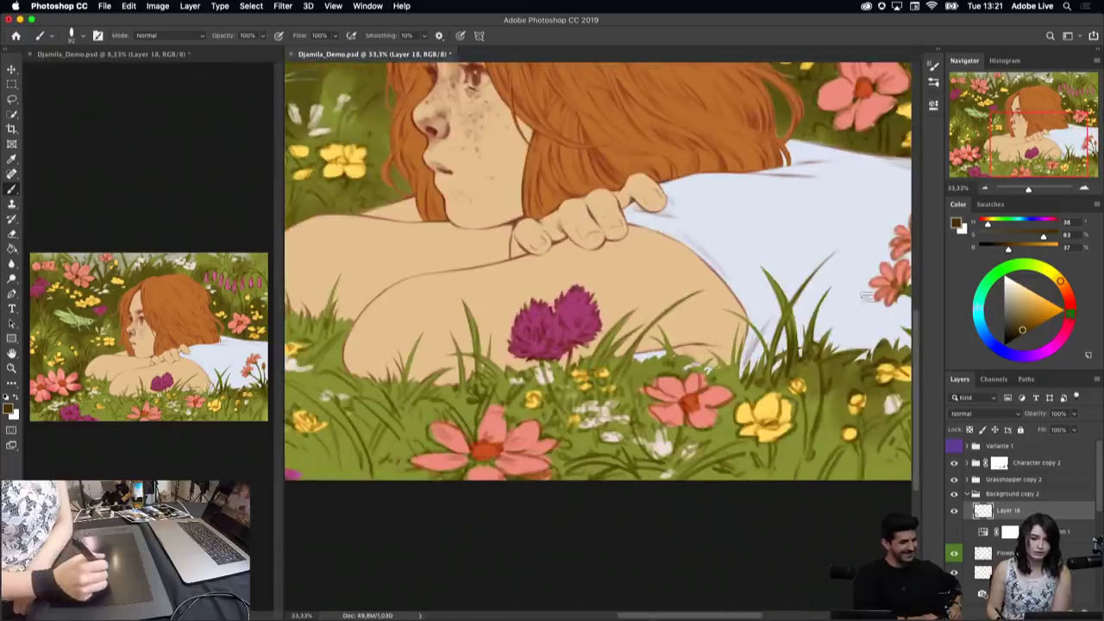
Step: Sample salmon pink from the flowers and bring the meadow's left side into view
scroll(919, 328, up, 10)
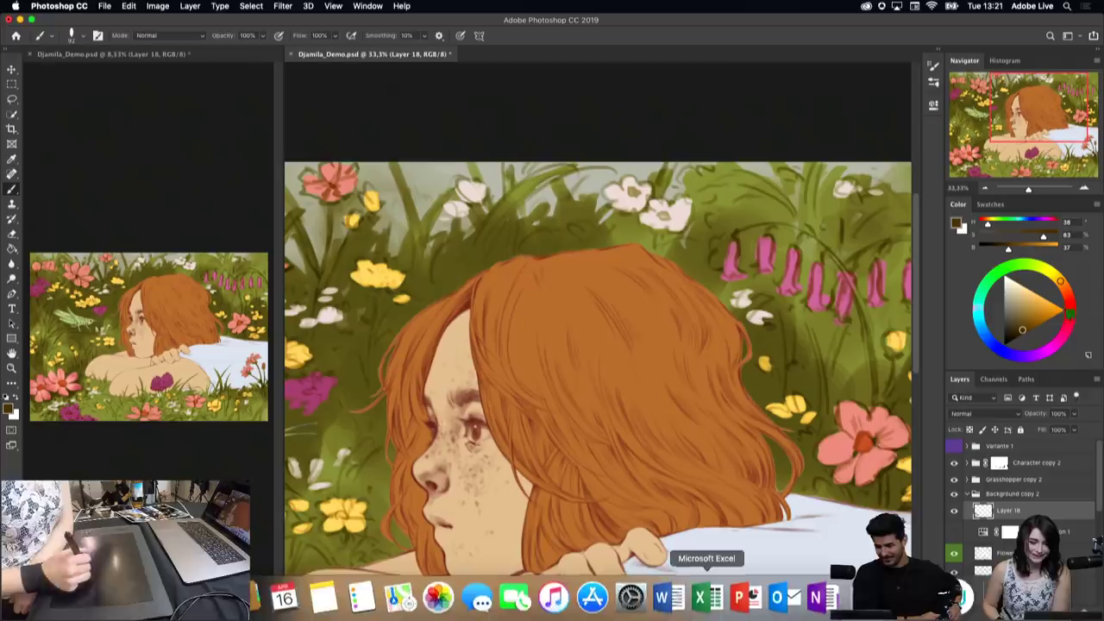
drag(675, 615, 630, 615)
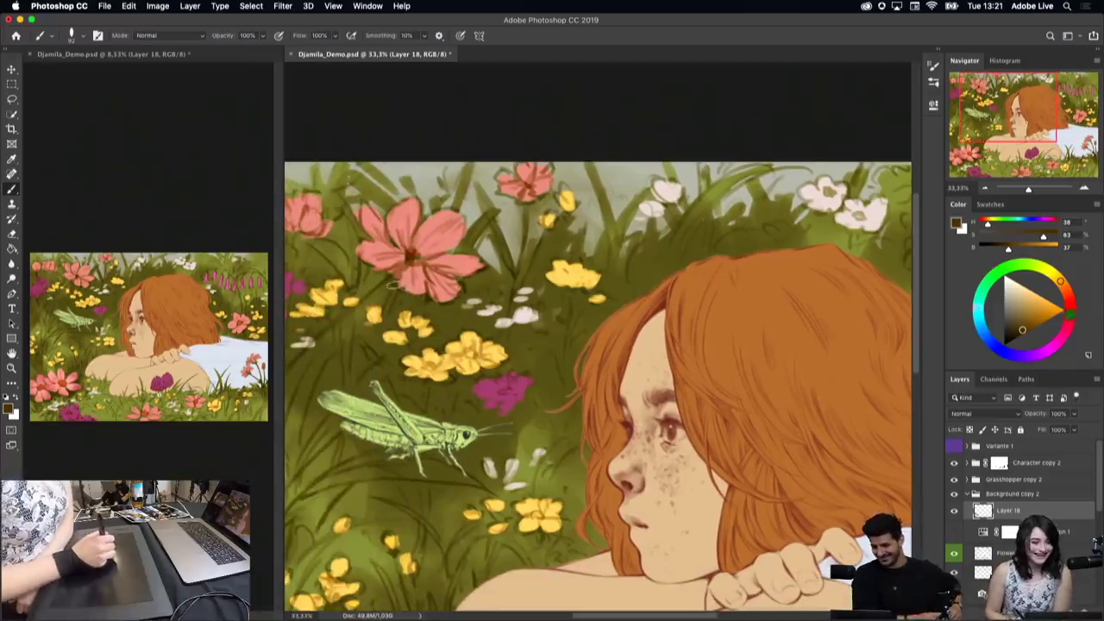
alt+click(409, 274)
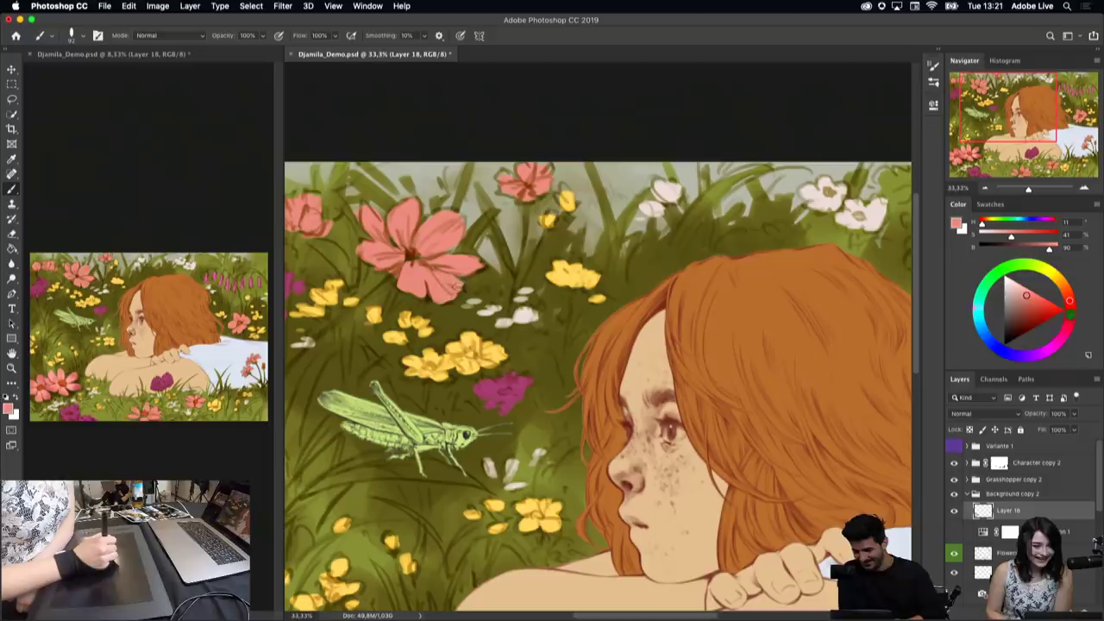
drag(439, 282, 450, 316)
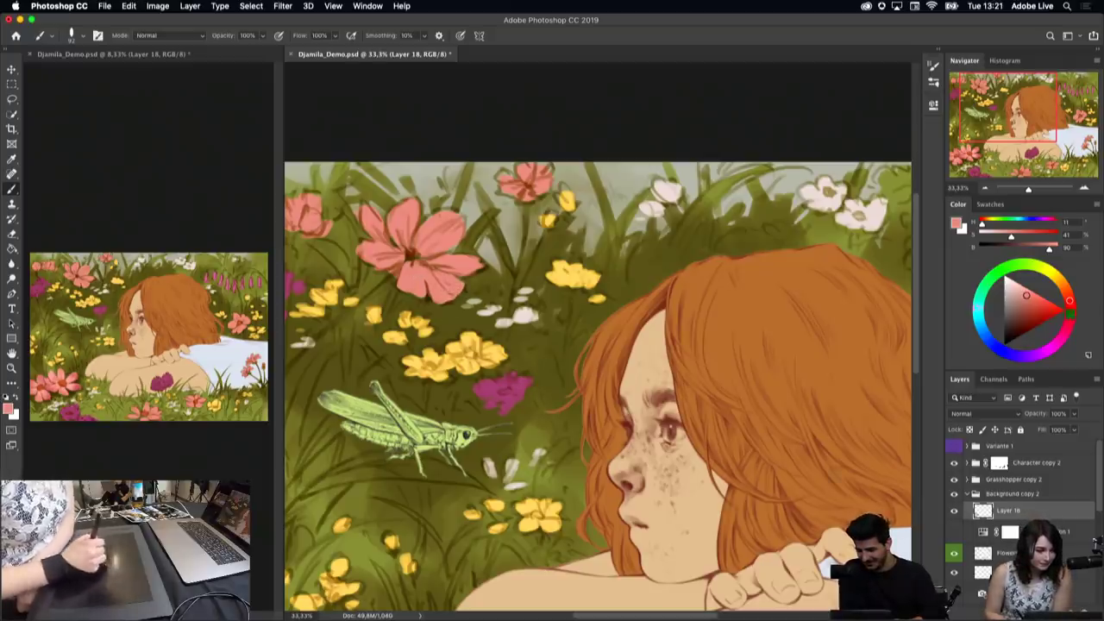
drag(420, 269, 605, 269)
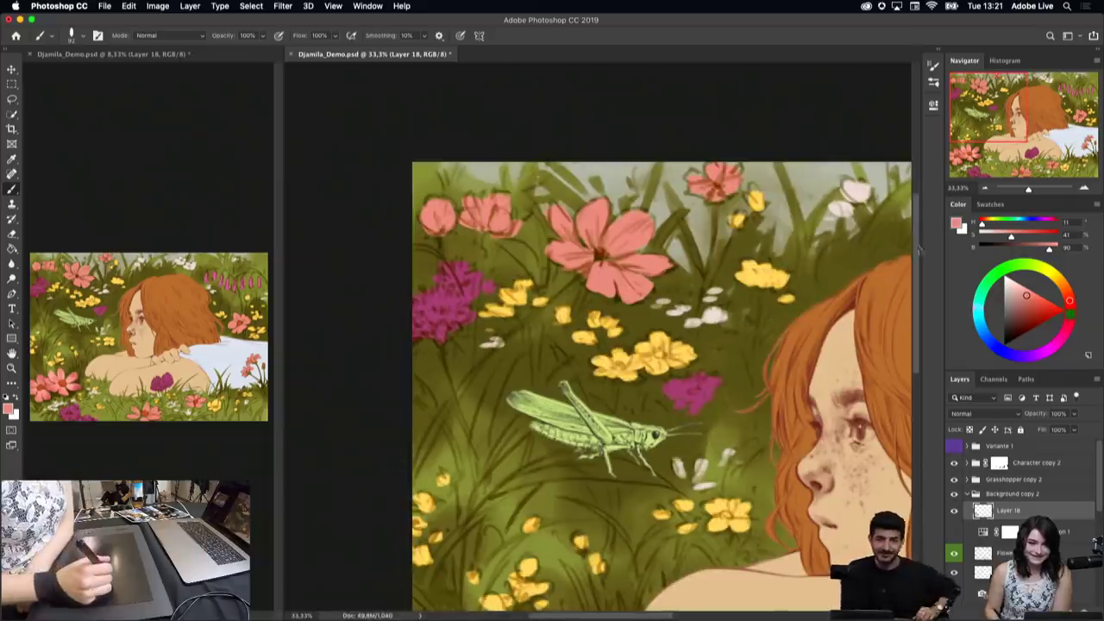
scroll(661, 336, down, 3)
scroll(662, 336, down, 3)
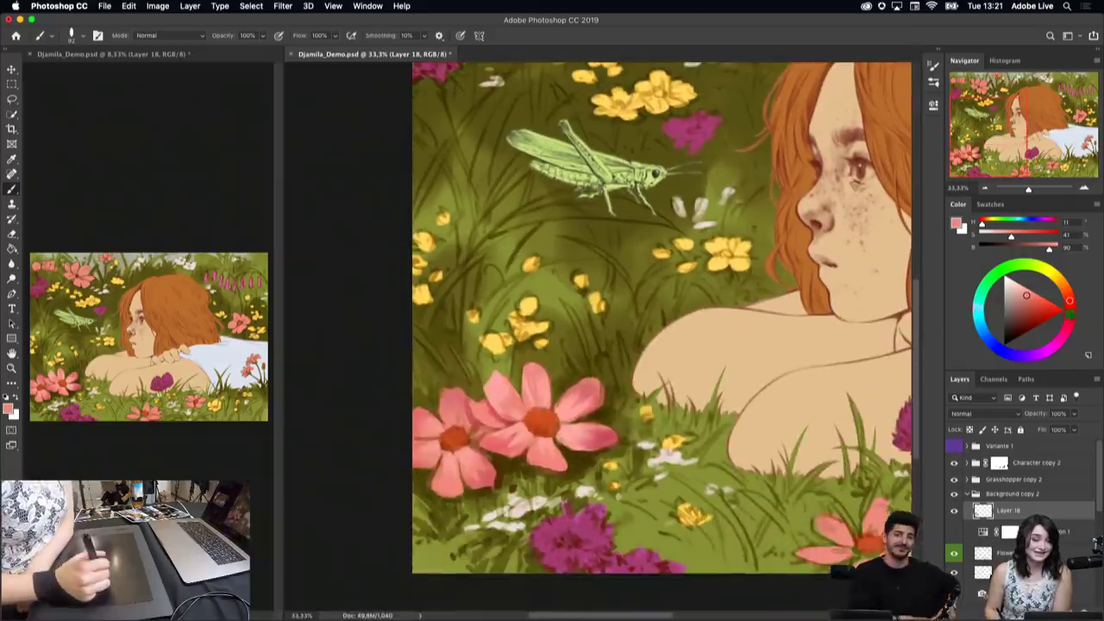
alt+click(614, 428)
scroll(919, 260, up, 5)
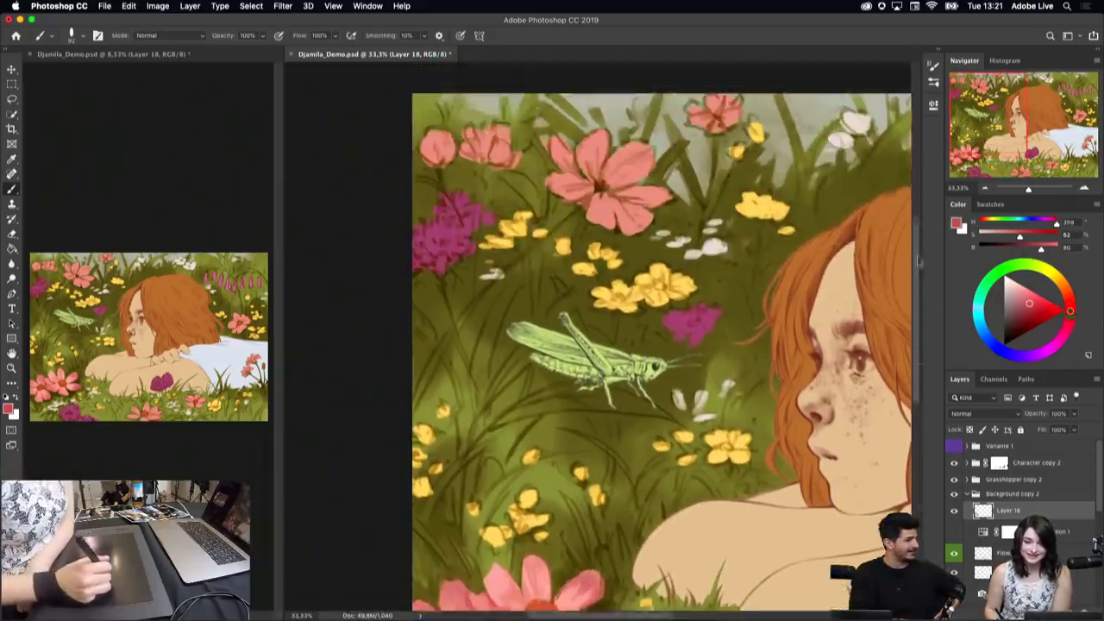
scroll(919, 260, up, 2)
scroll(920, 260, down, 1)
Step: Shade the big pink flower's lower and upper petals using the Oval brush
right_click(916, 262)
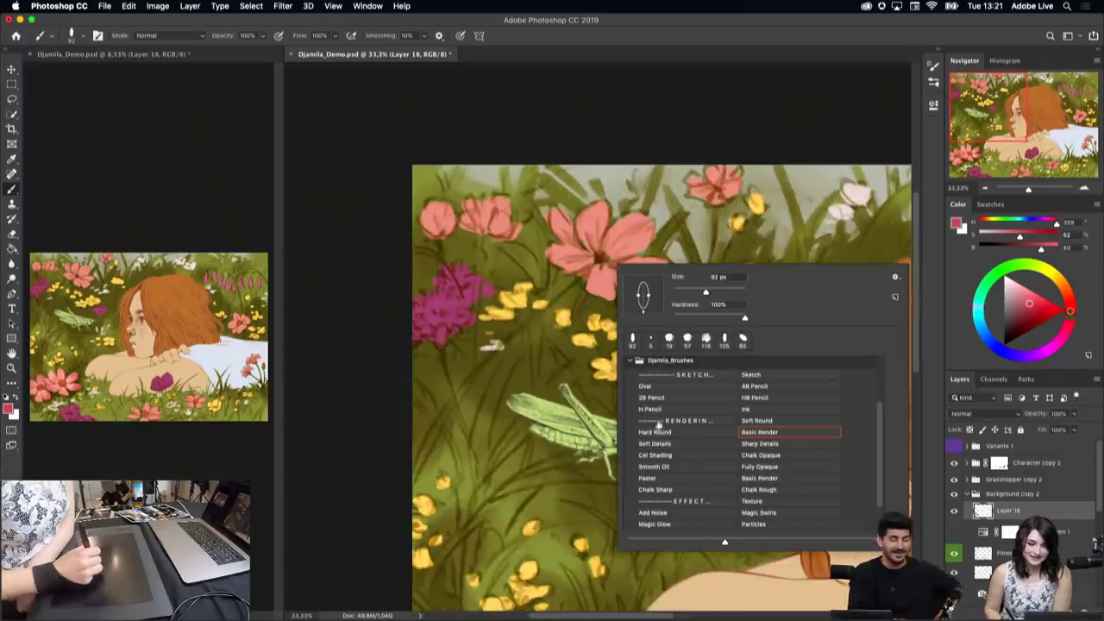
click(646, 386)
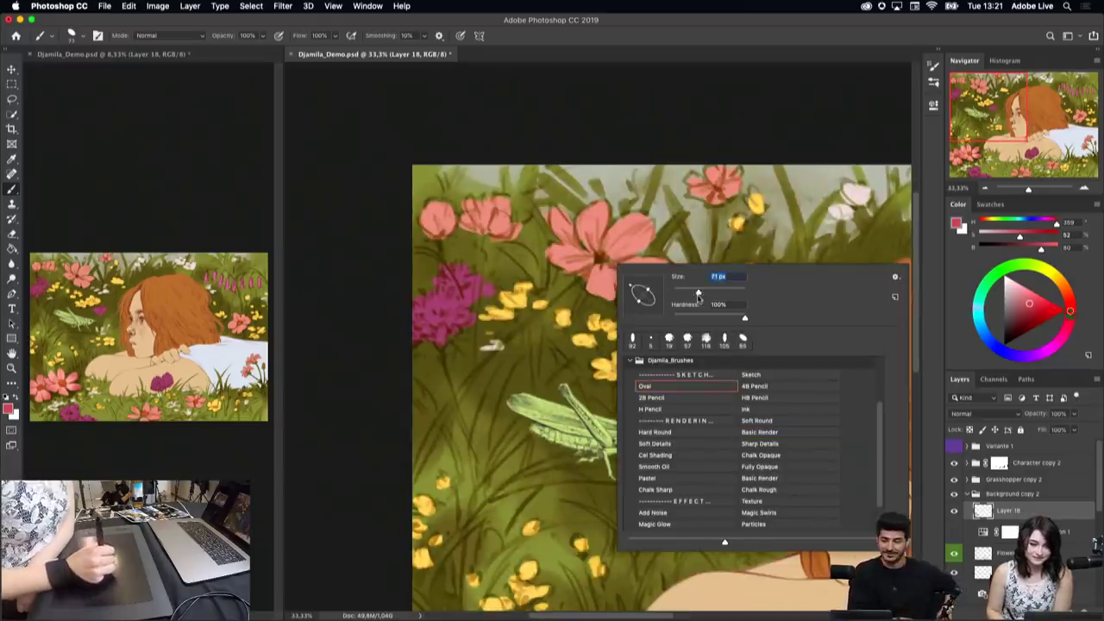
key(Return)
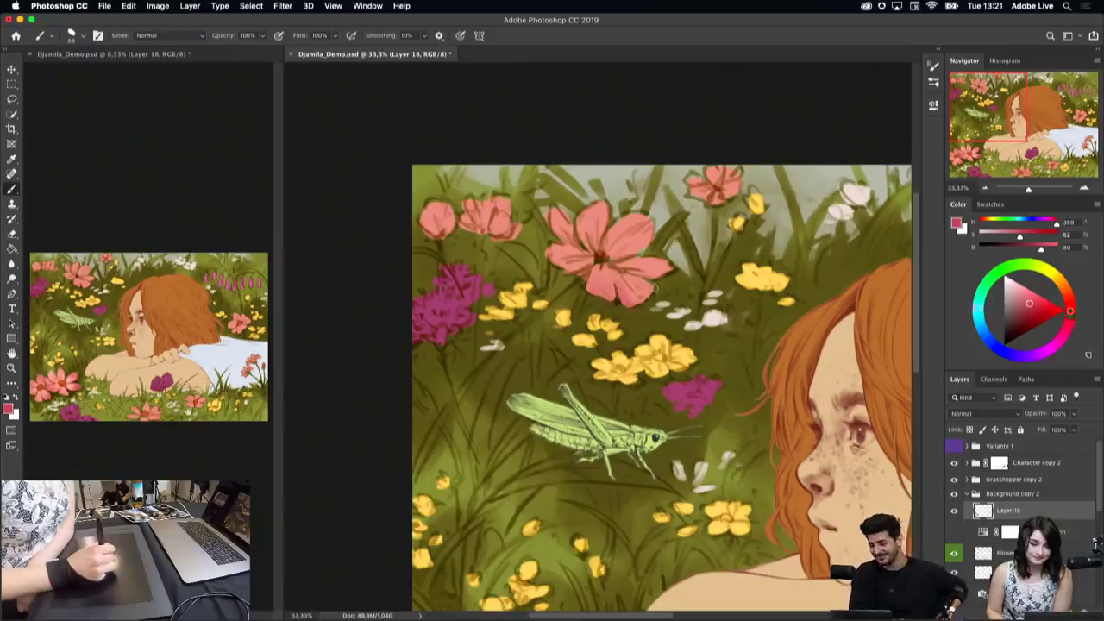
mouse_move(649, 285)
mouse_down()
mouse_move(640, 300)
mouse_move(622, 286)
mouse_move(639, 295)
mouse_move(674, 272)
mouse_up()
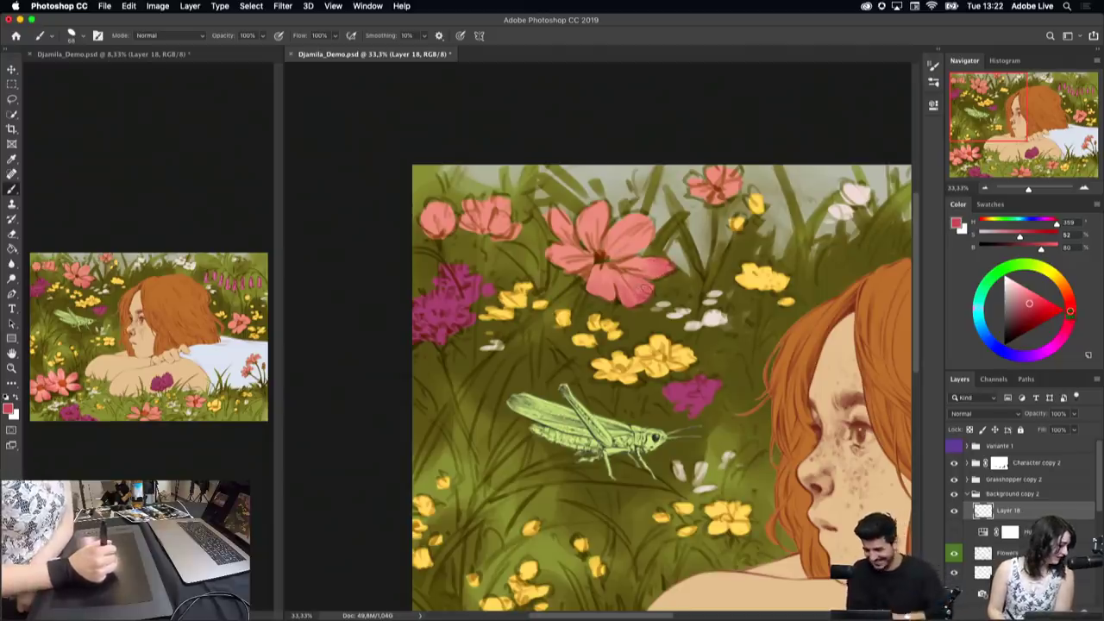
drag(611, 257, 634, 244)
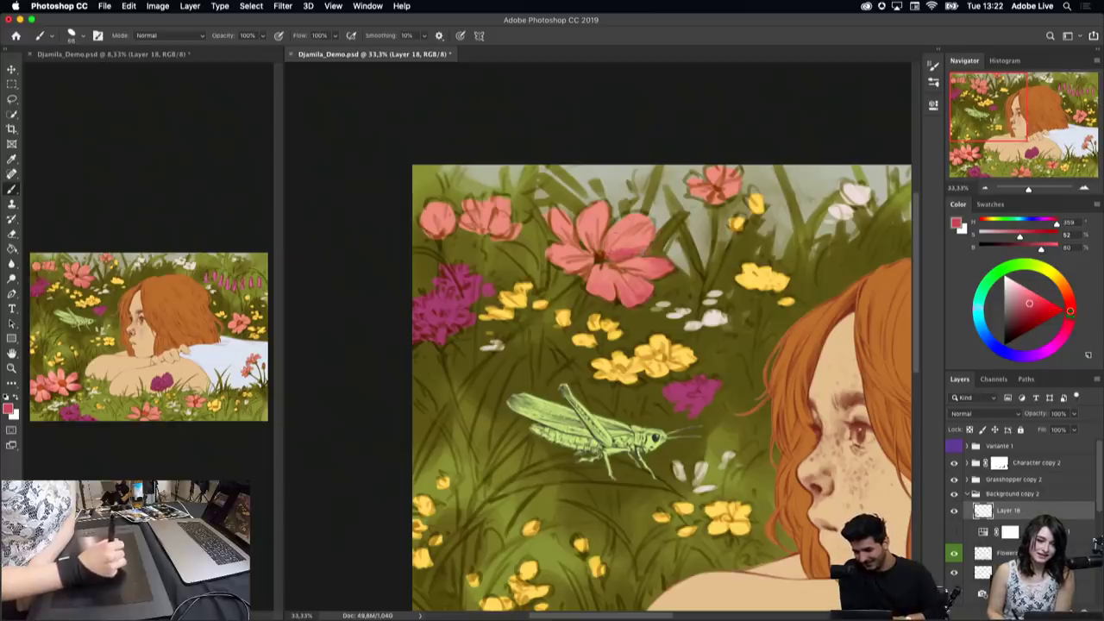
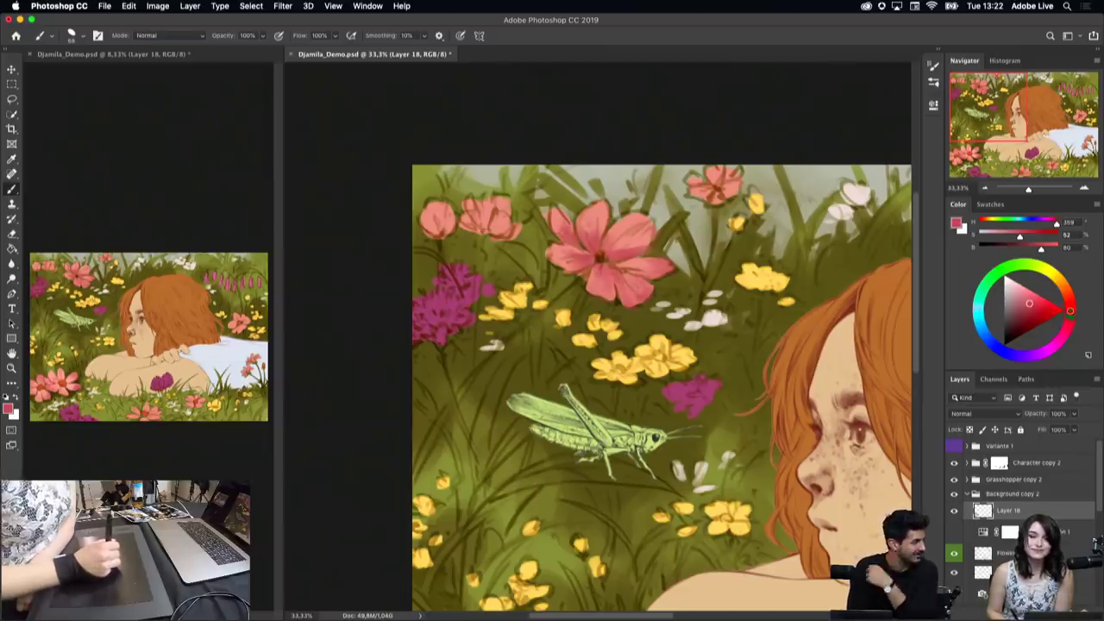
Step: Retouch the top pink flower with lighter pink, a dark brown centre dot, then sample dark olive grass green
alt+click(594, 216)
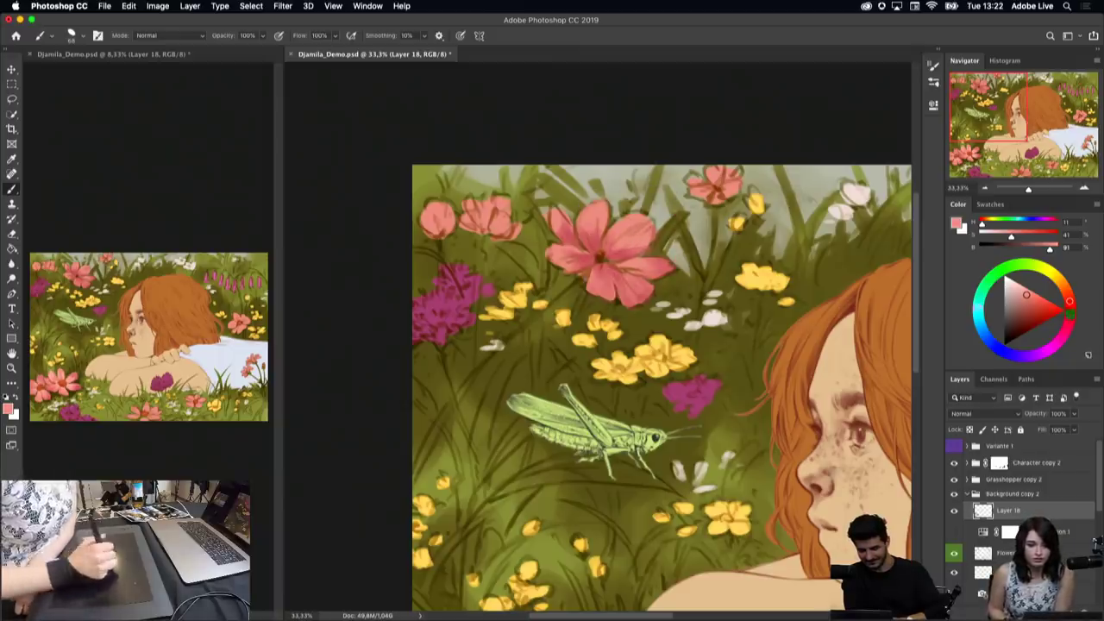
alt+click(603, 254)
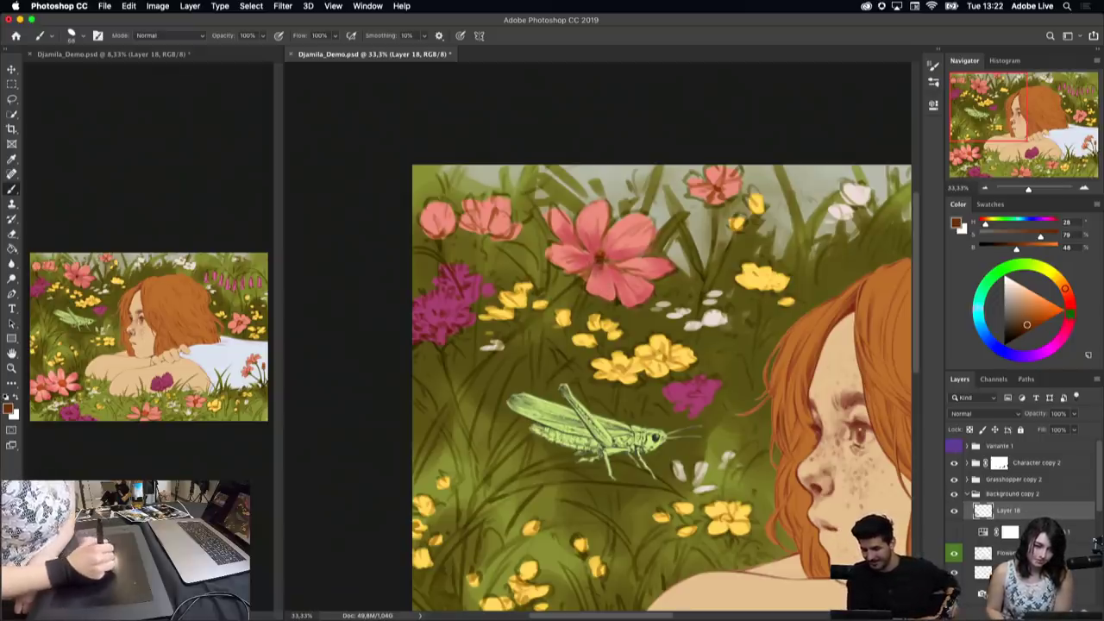
alt+click(617, 302)
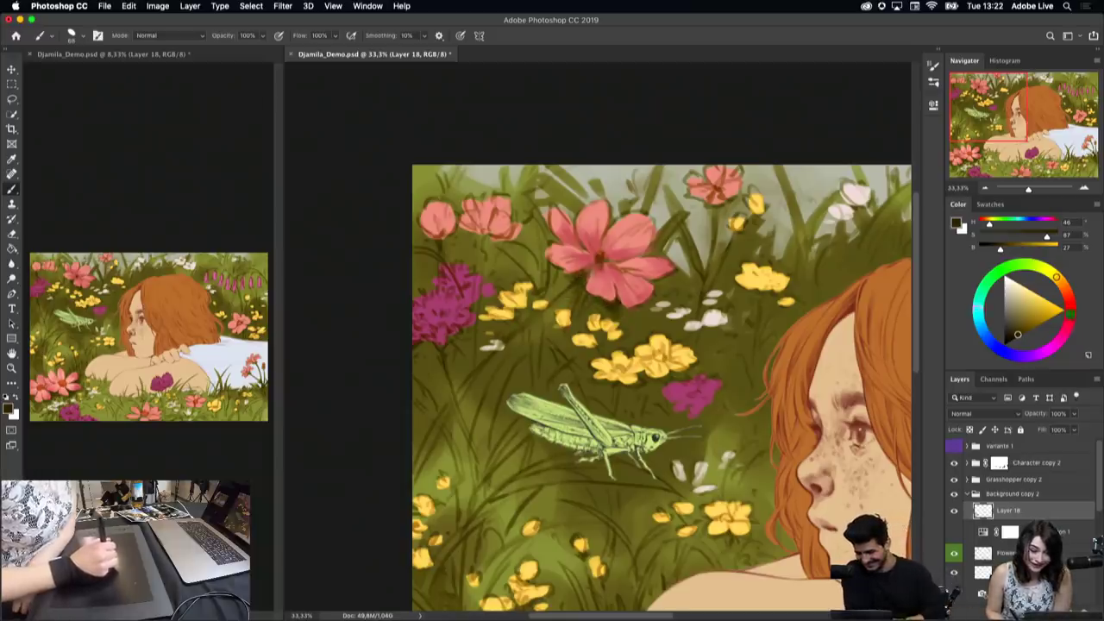
right_click(671, 312)
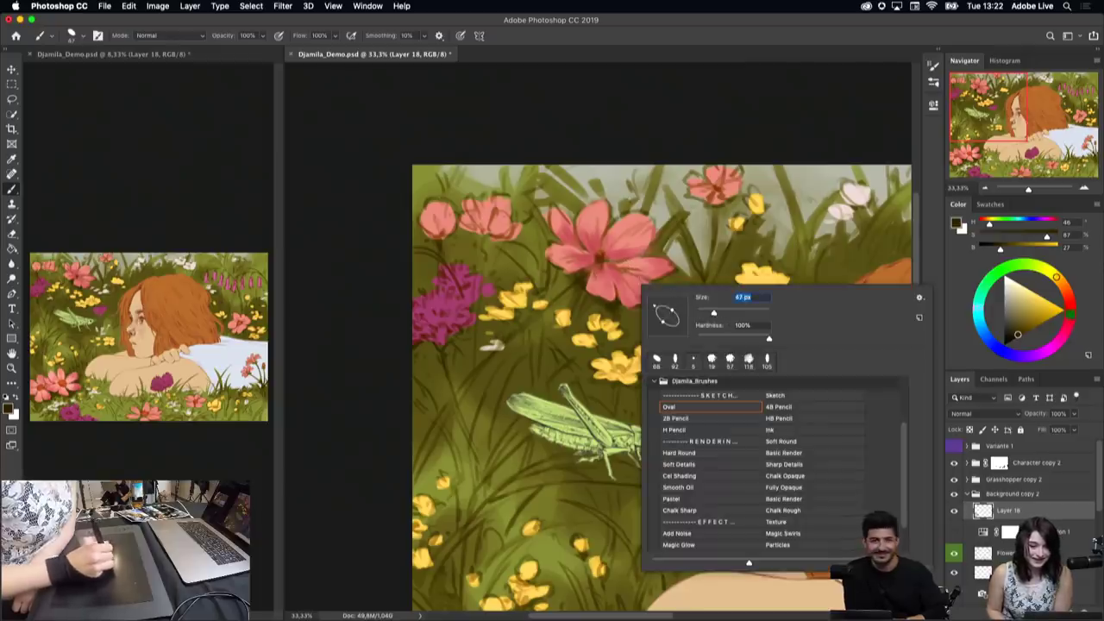
click(593, 265)
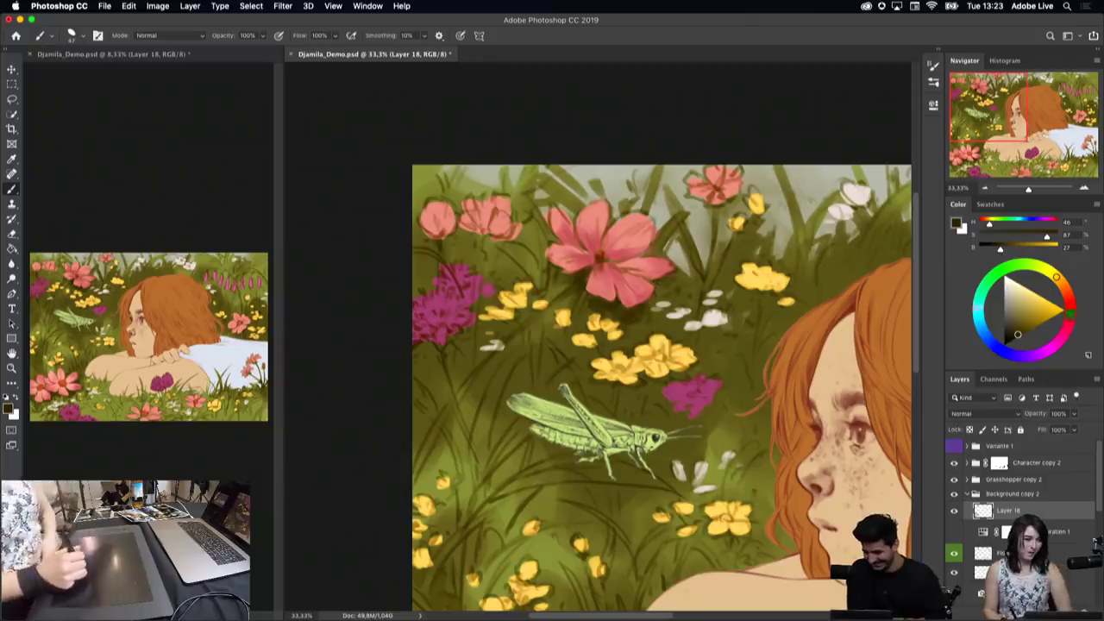
scroll(661, 345, down, 5)
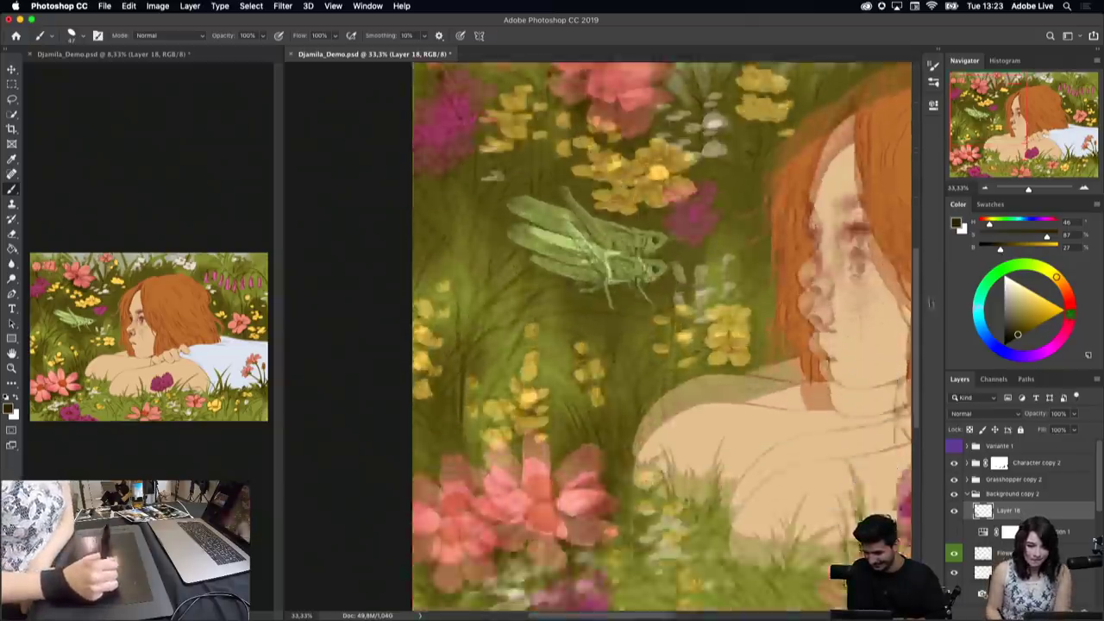
scroll(662, 344, down, 5)
alt+click(543, 293)
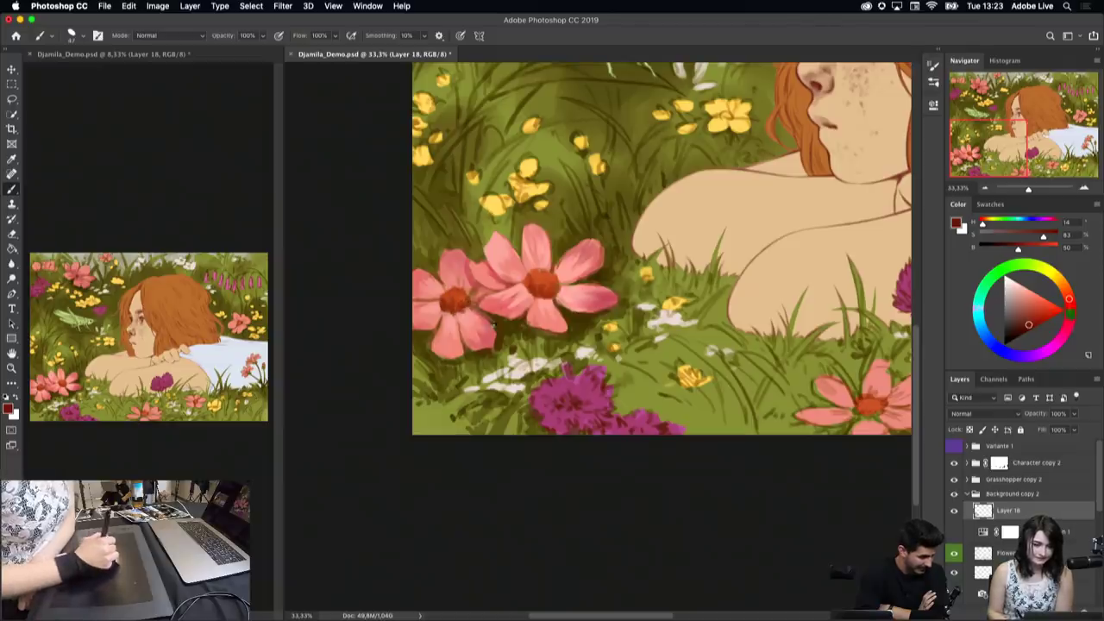
alt+click(465, 316)
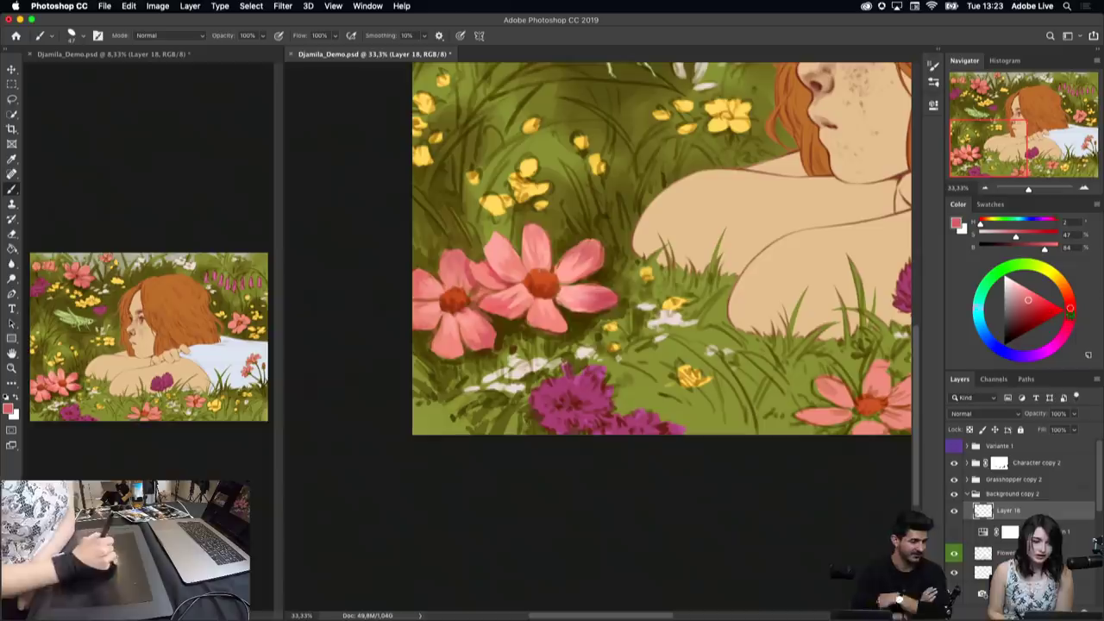
alt+click(493, 319)
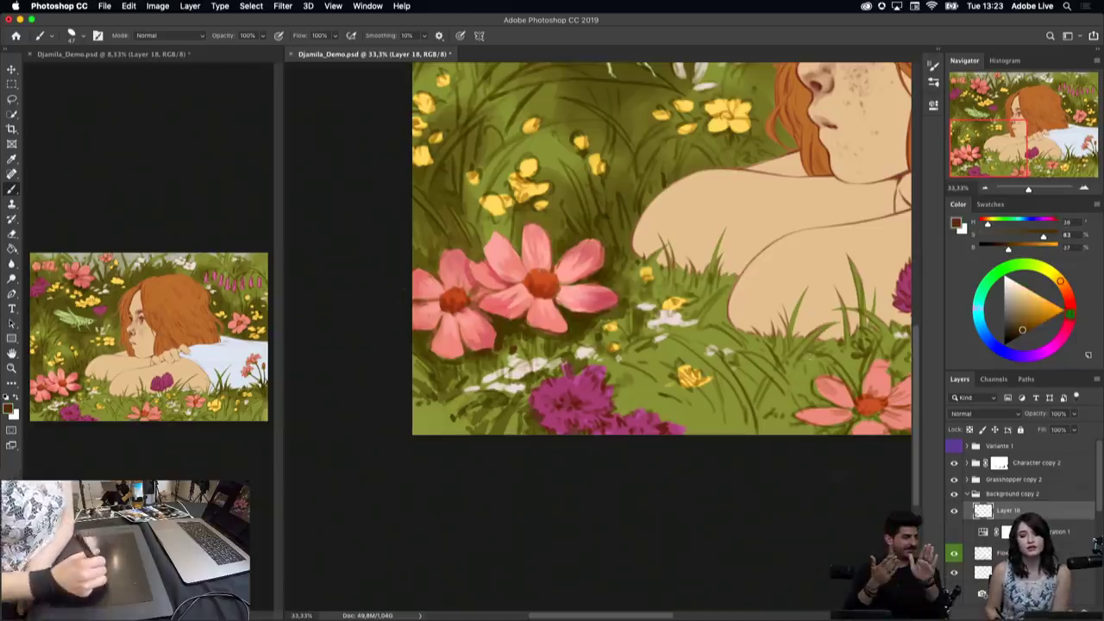
drag(909, 349, 909, 199)
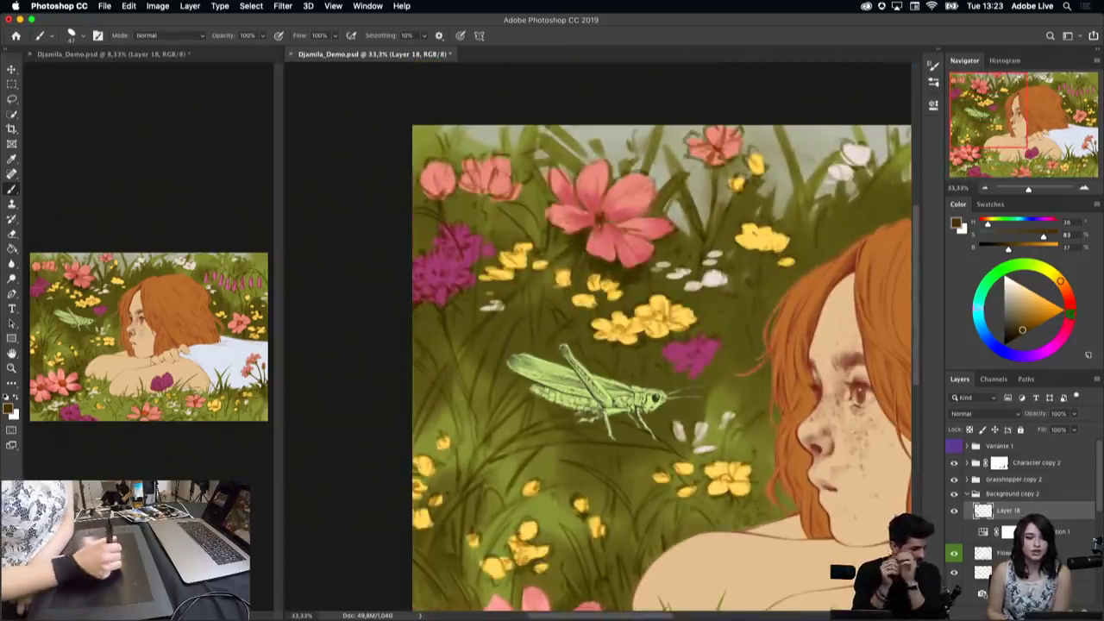
Step: Paint light olive-green grass strokes below the grasshopper, shifting the hue yellower then cooler
alt+click(587, 221)
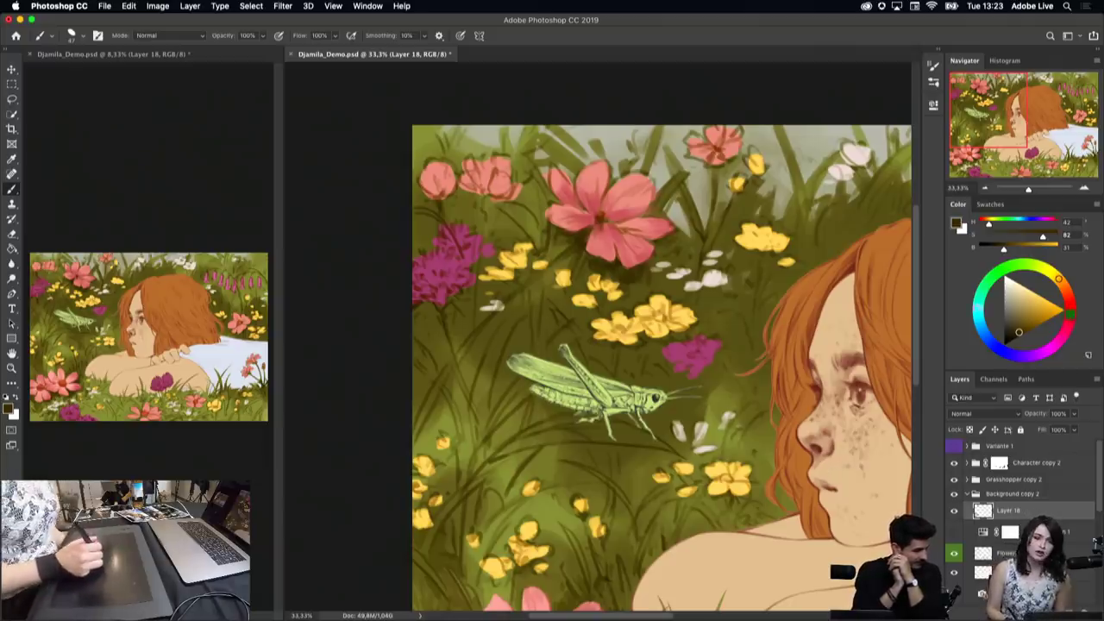
alt+click(475, 371)
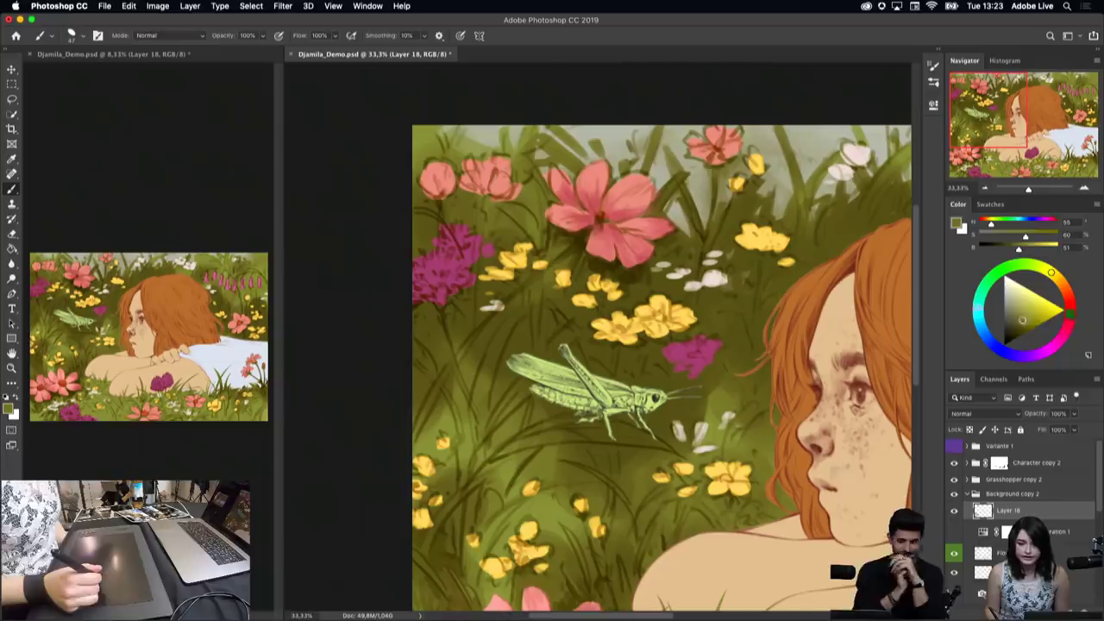
drag(1051, 273, 1043, 270)
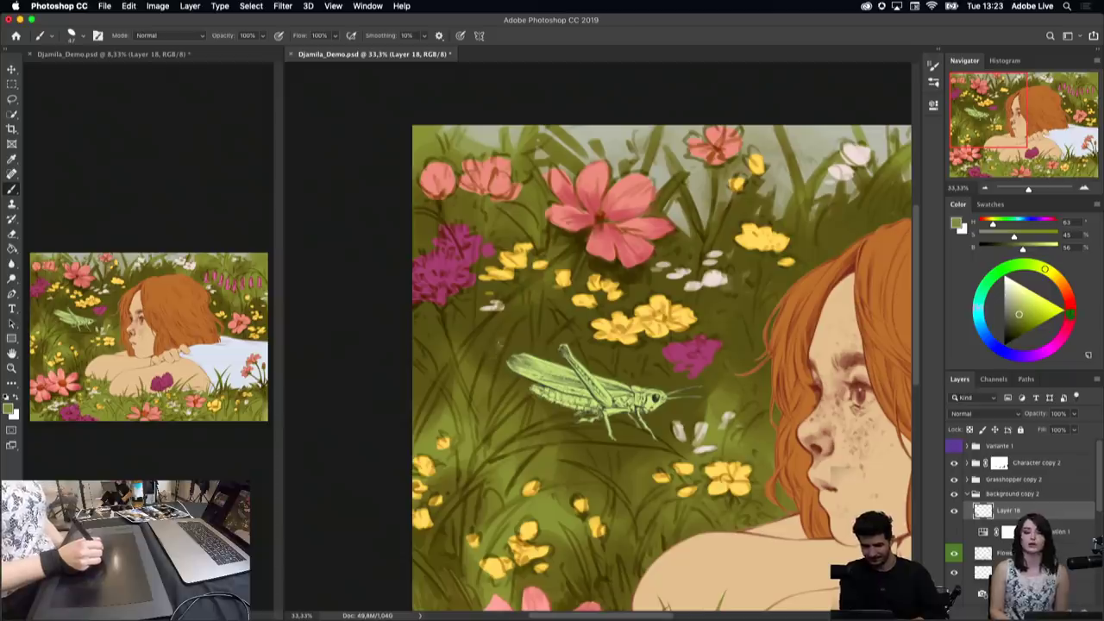
drag(499, 344, 488, 352)
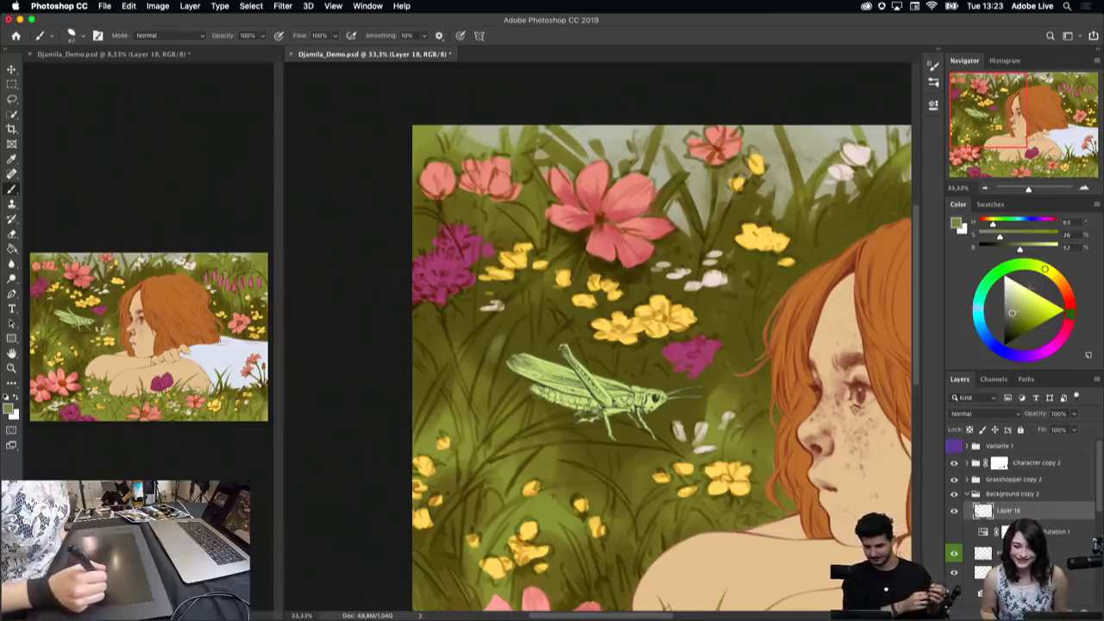
drag(1044, 270, 1033, 263)
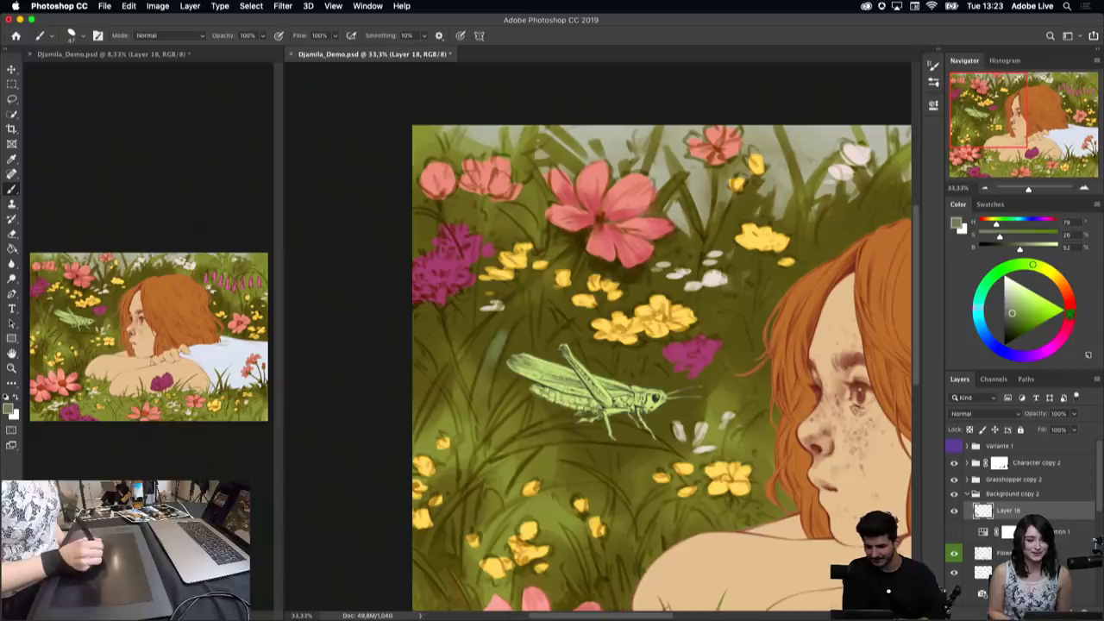
Step: Switch to the Sharp Details brush and darken the grass blades beside the grasshopper
right_click(609, 414)
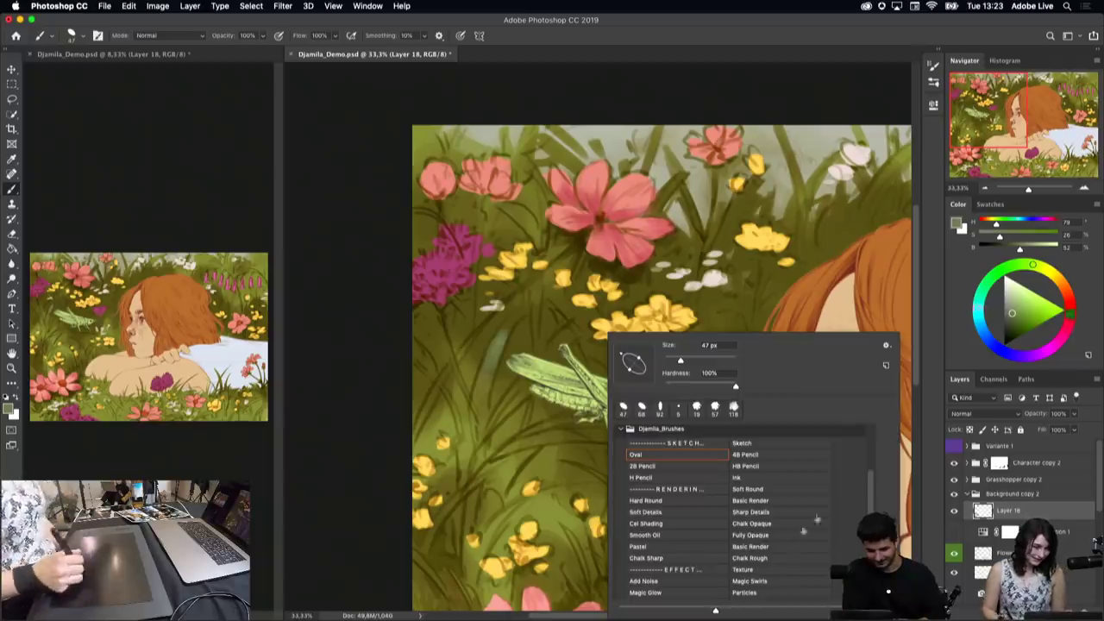
click(750, 512)
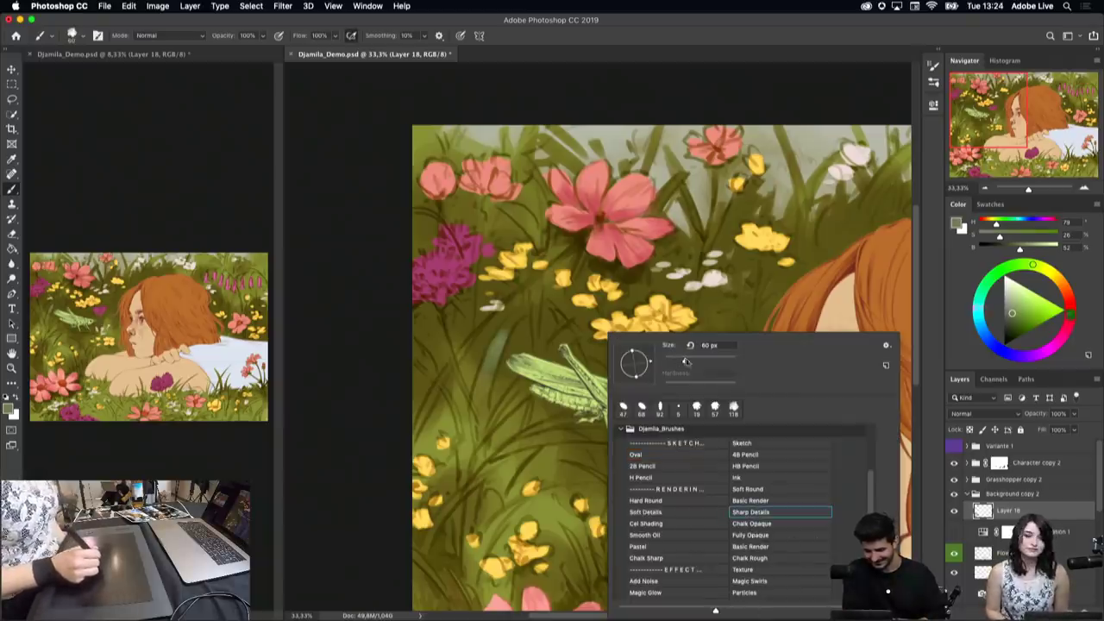
click(499, 333)
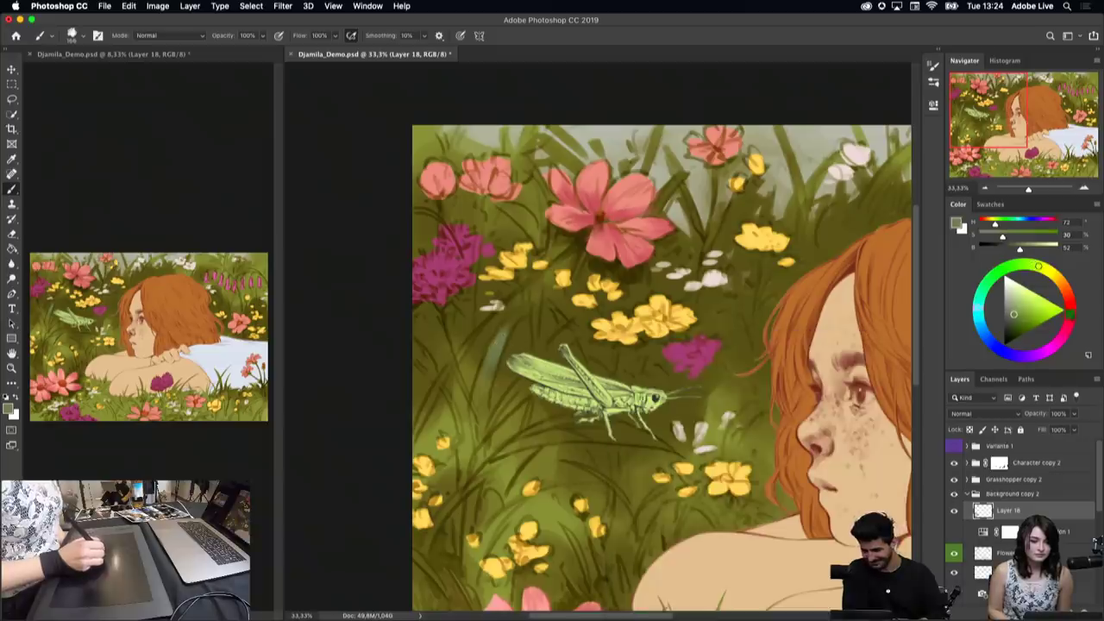
drag(509, 321, 483, 367)
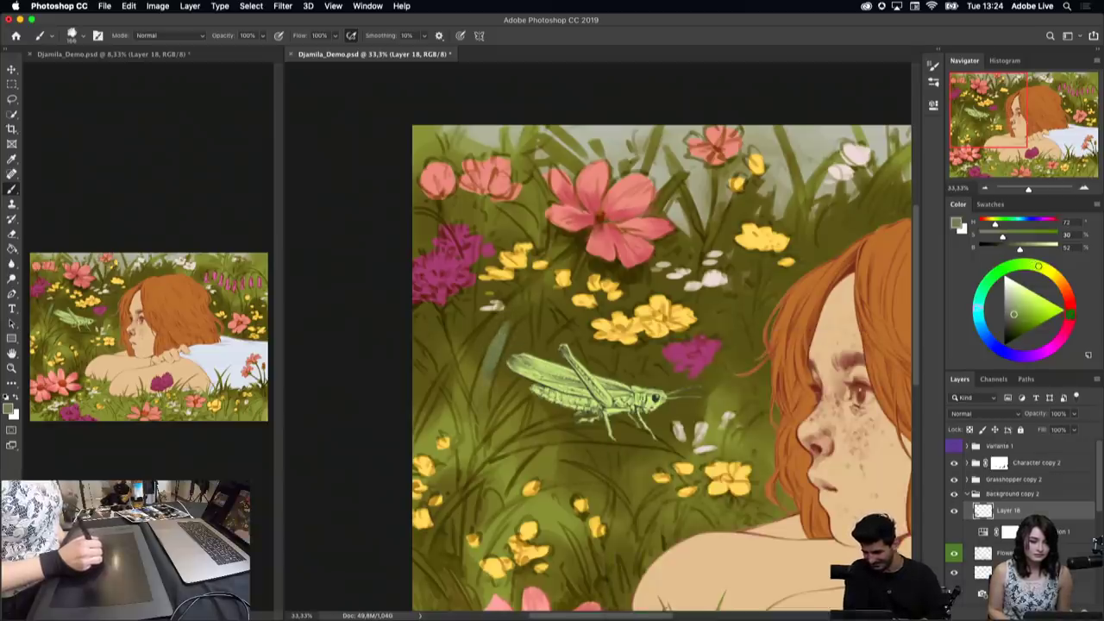
alt+click(518, 323)
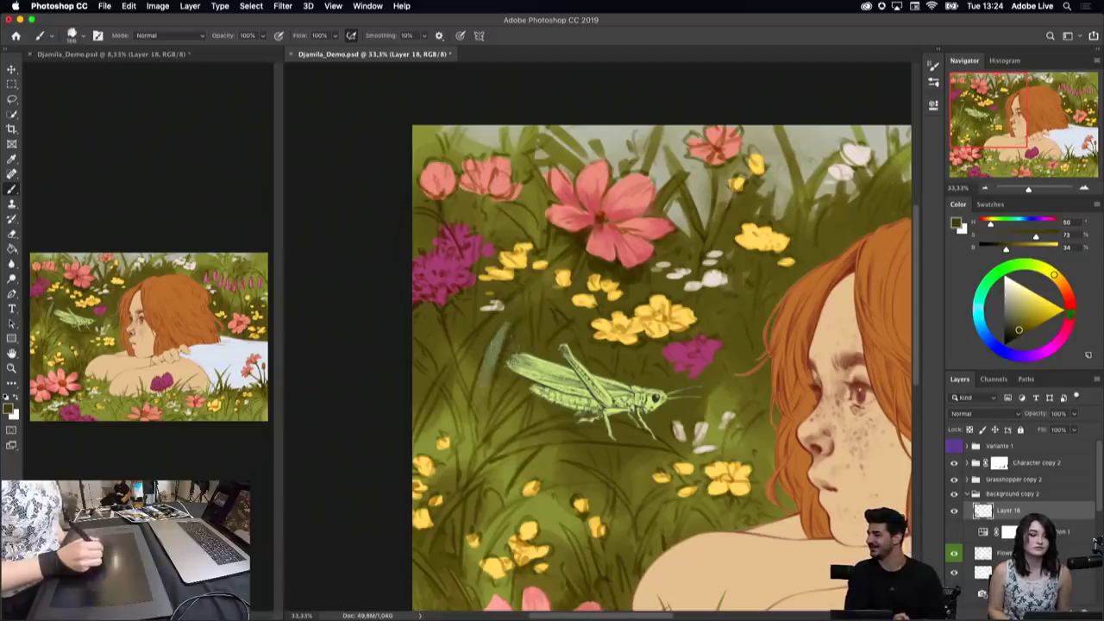
drag(485, 329, 488, 355)
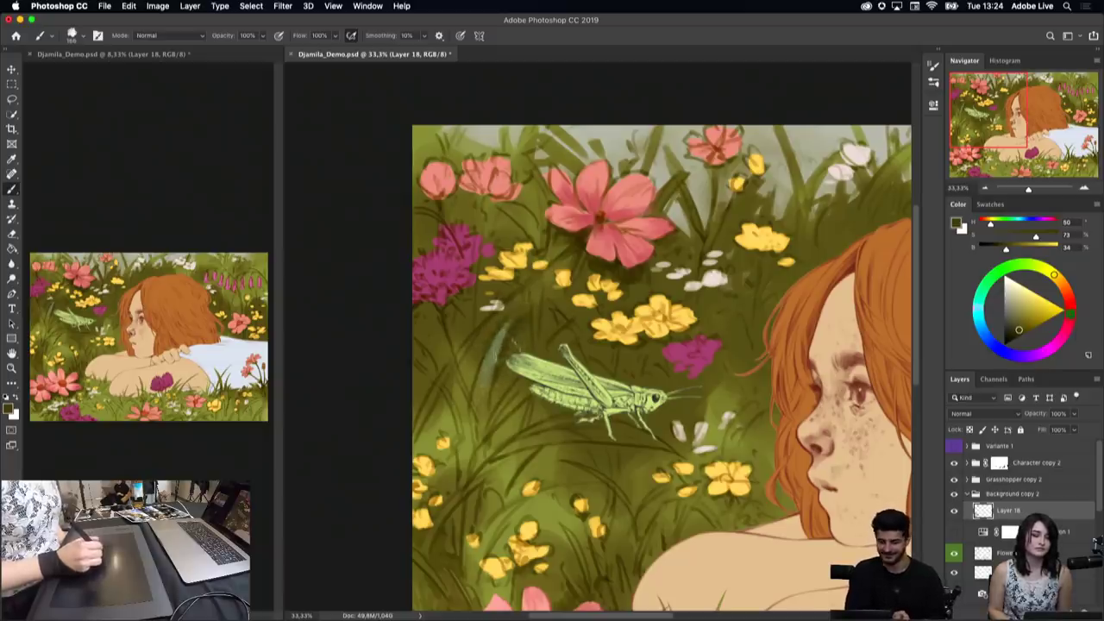
Step: Add dark and light grass strokes around the grasshopper and green touches at its antenna tips
alt+click(515, 327)
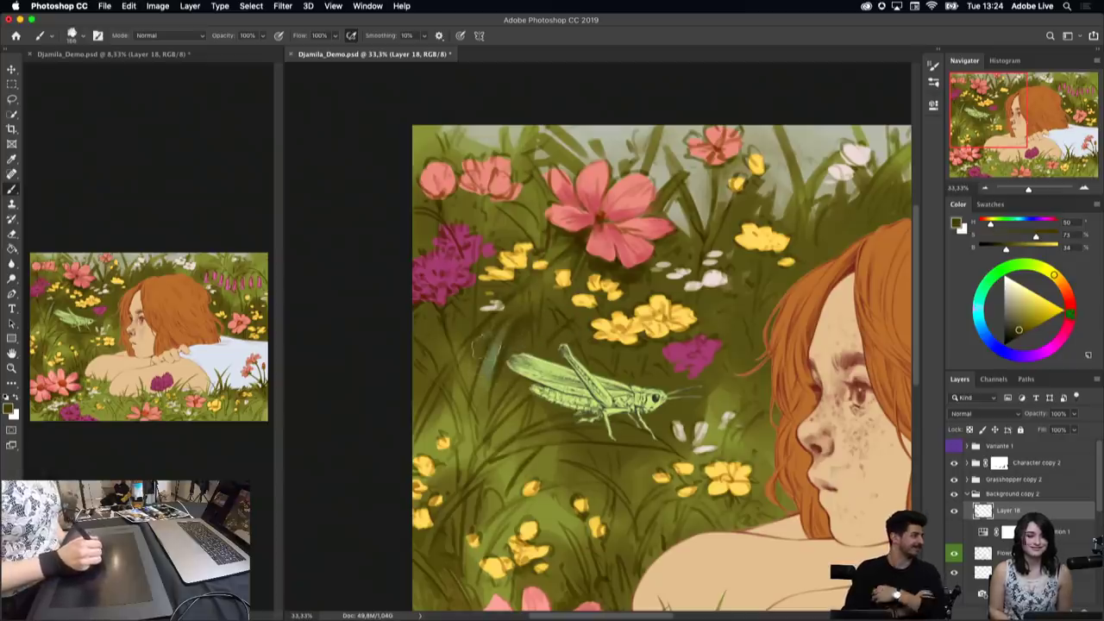
alt+click(475, 366)
alt+click(504, 320)
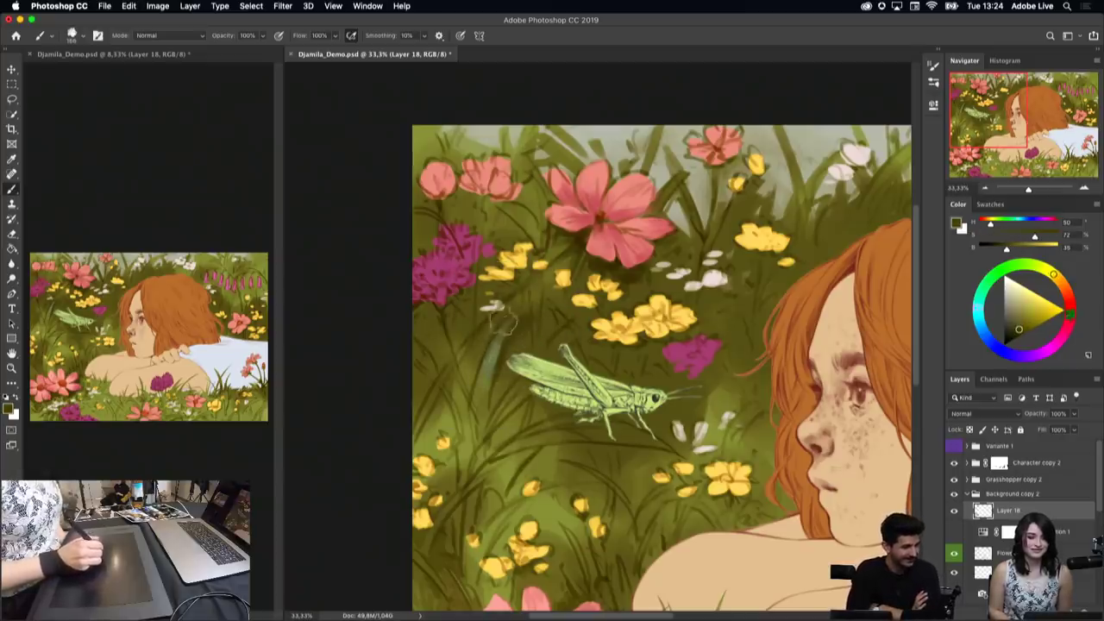
mouse_move(487, 332)
mouse_down()
mouse_move(483, 390)
mouse_move(565, 434)
mouse_move(595, 424)
mouse_up()
alt+click(478, 376)
alt+click(511, 372)
alt+click(501, 349)
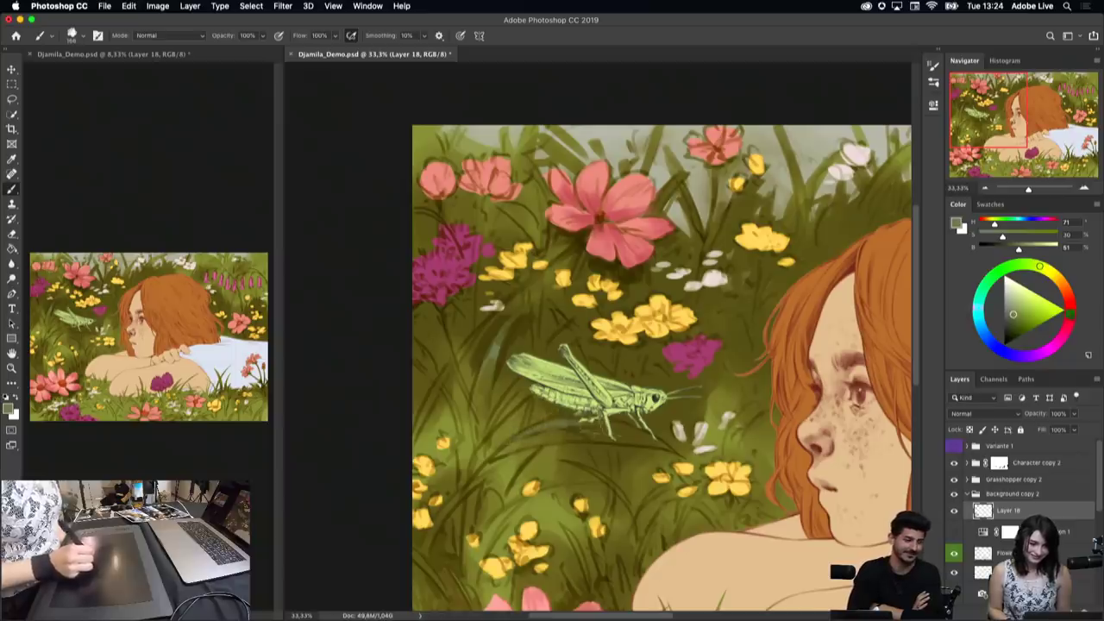
alt+click(723, 400)
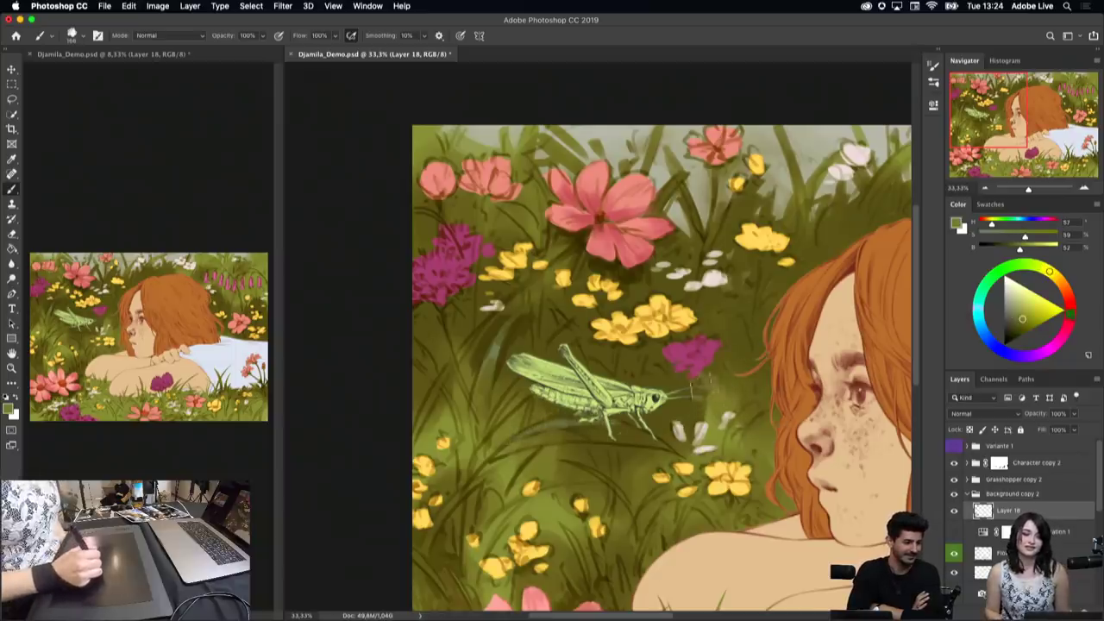
mouse_move(695, 383)
mouse_down()
mouse_move(687, 393)
mouse_move(728, 343)
mouse_move(756, 332)
mouse_up()
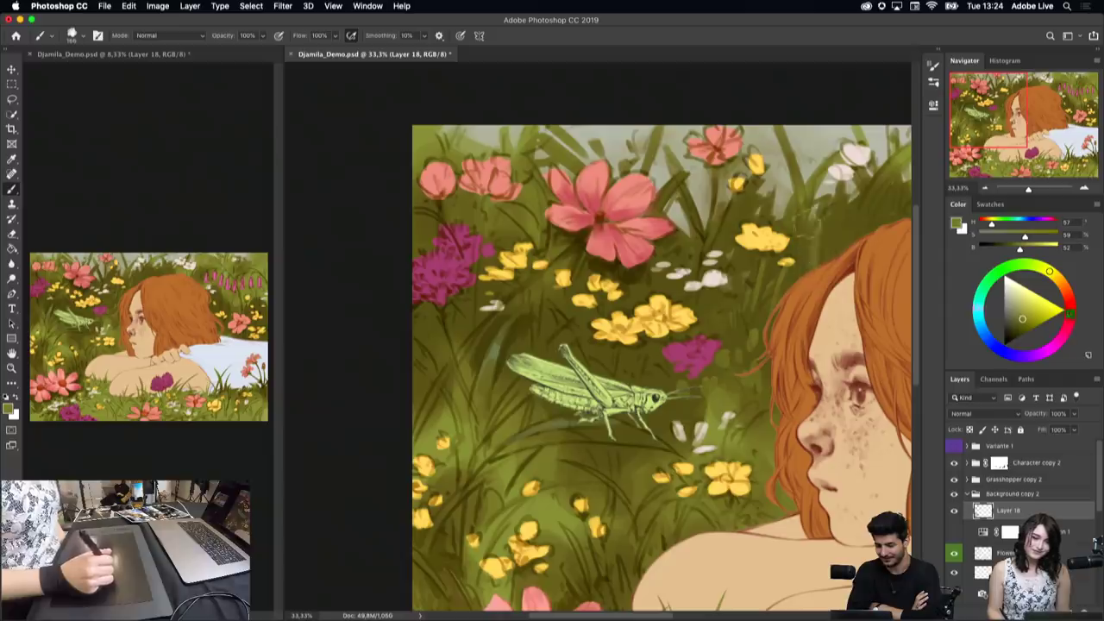
Step: Paint light green grass blades below and beside the grasshopper
alt+click(556, 507)
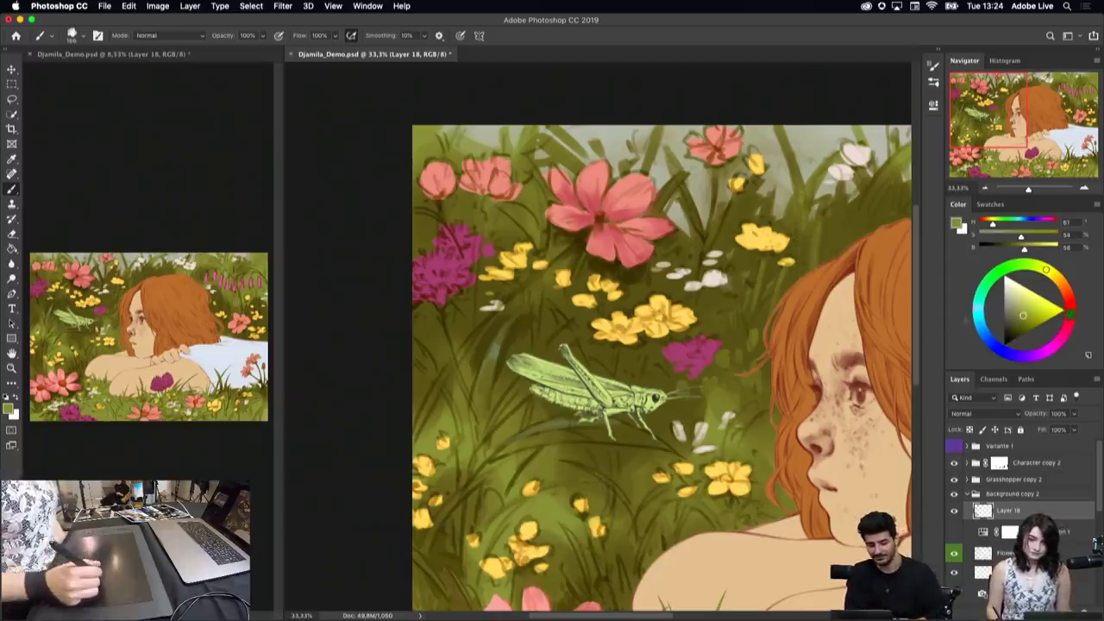
alt+click(583, 431)
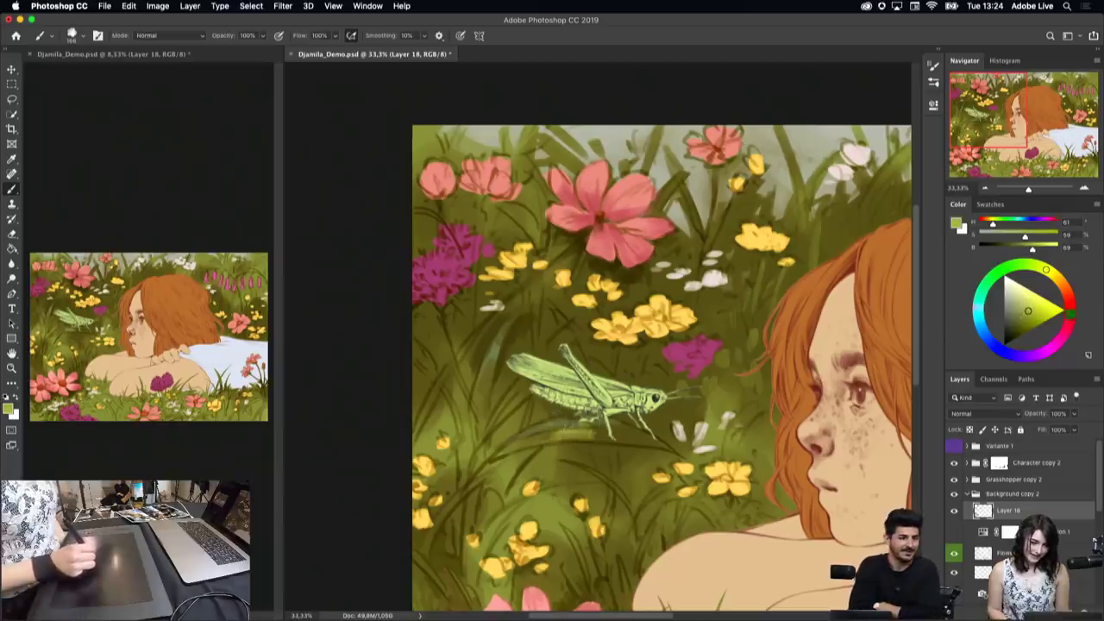
mouse_move(579, 414)
mouse_down()
mouse_move(544, 422)
mouse_move(591, 433)
mouse_up()
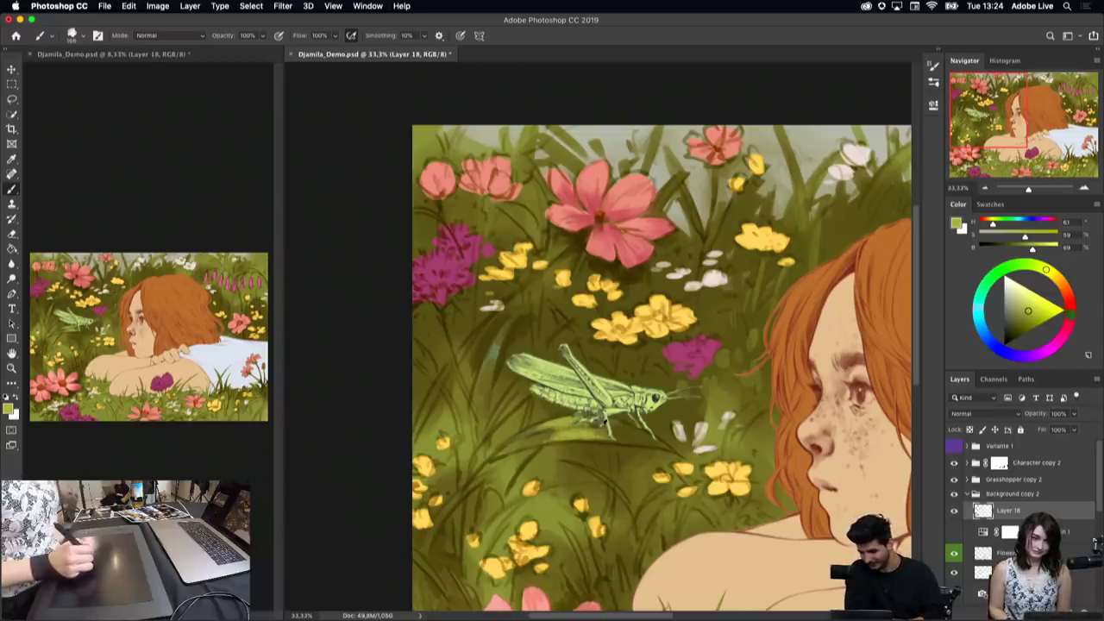
alt+click(601, 422)
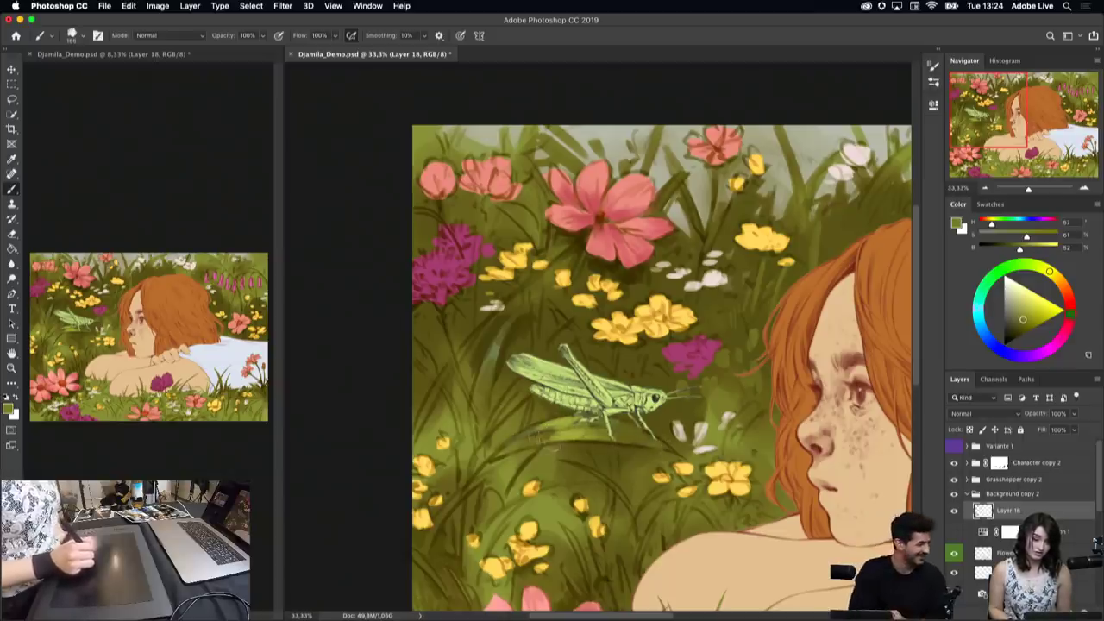
alt+click(578, 428)
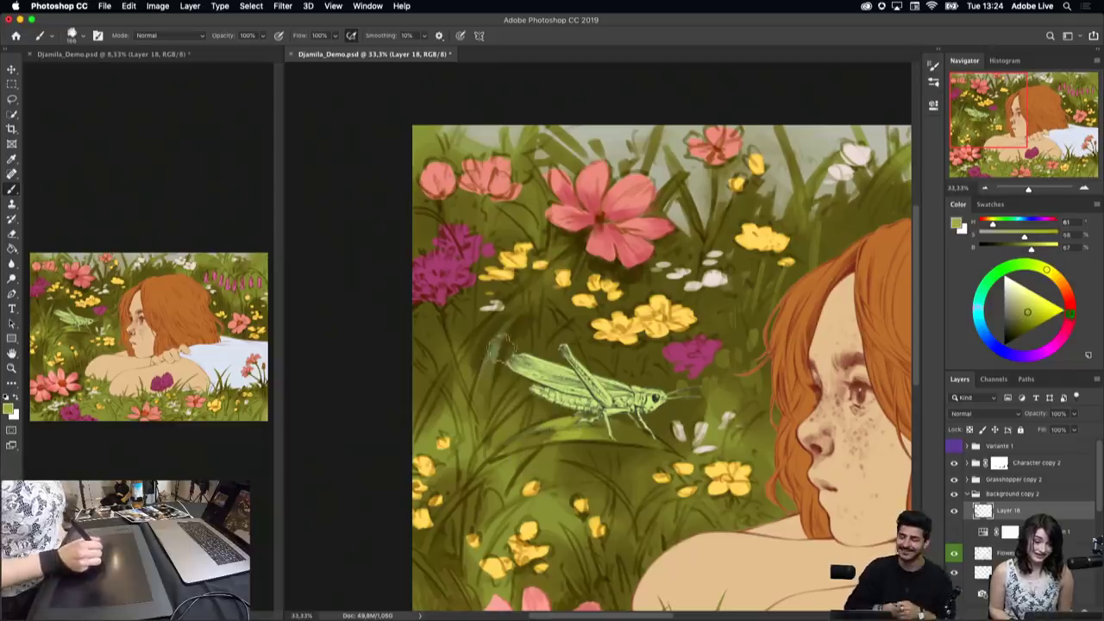
drag(513, 327, 488, 360)
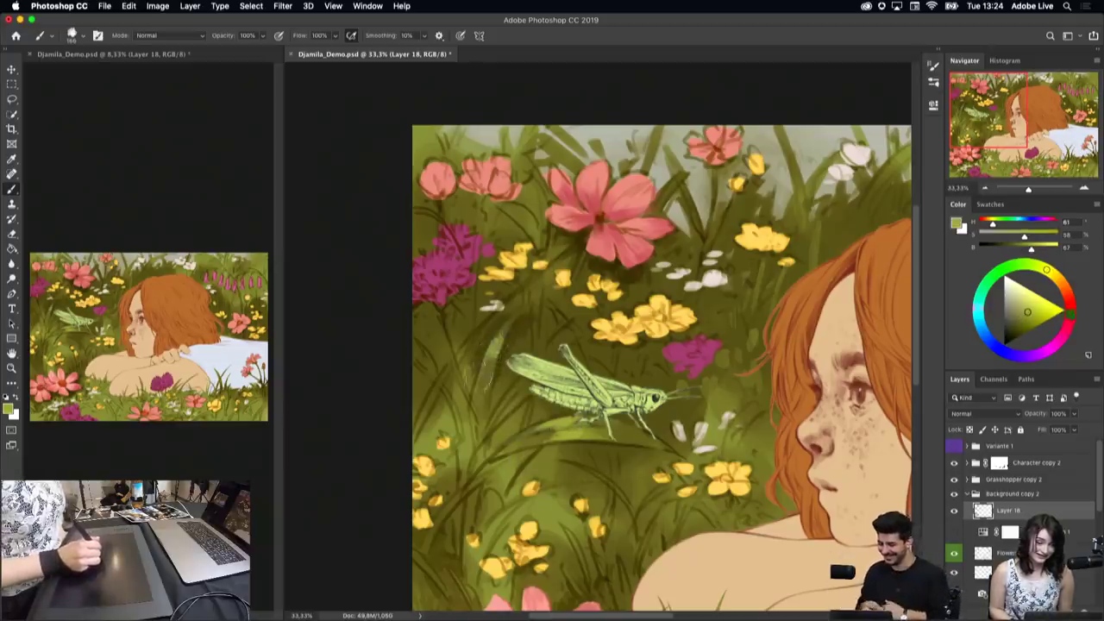
mouse_move(490, 373)
mouse_down()
mouse_move(524, 307)
mouse_move(491, 349)
mouse_up()
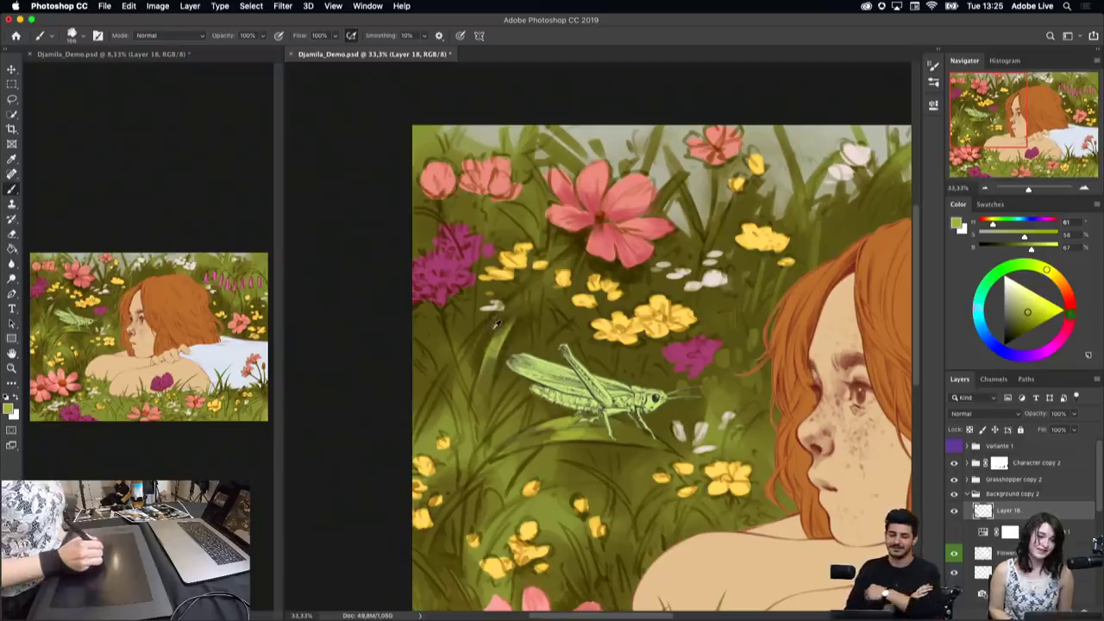
Step: Paint dark olive grass blades along the grasshopper's left side
alt+click(495, 330)
drag(517, 306, 476, 384)
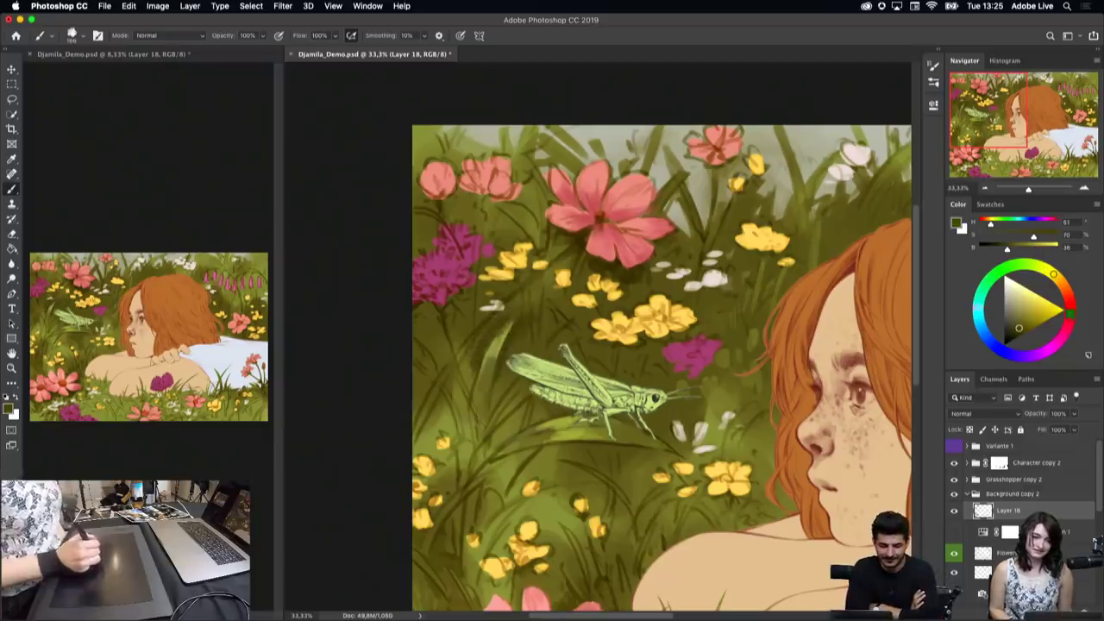
alt+click(517, 327)
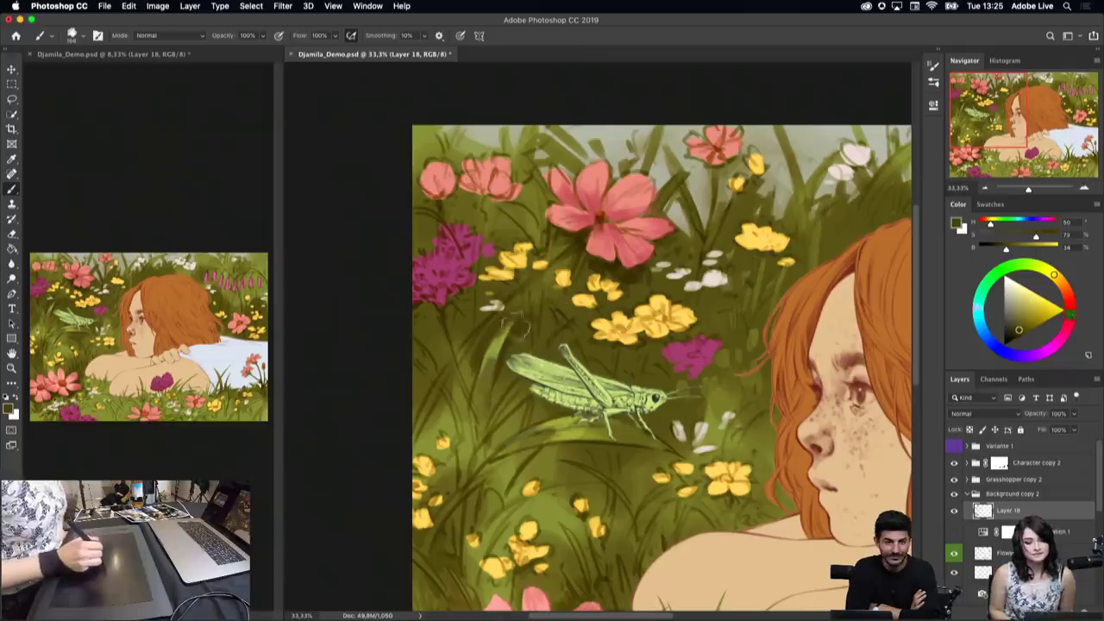
drag(522, 315, 489, 396)
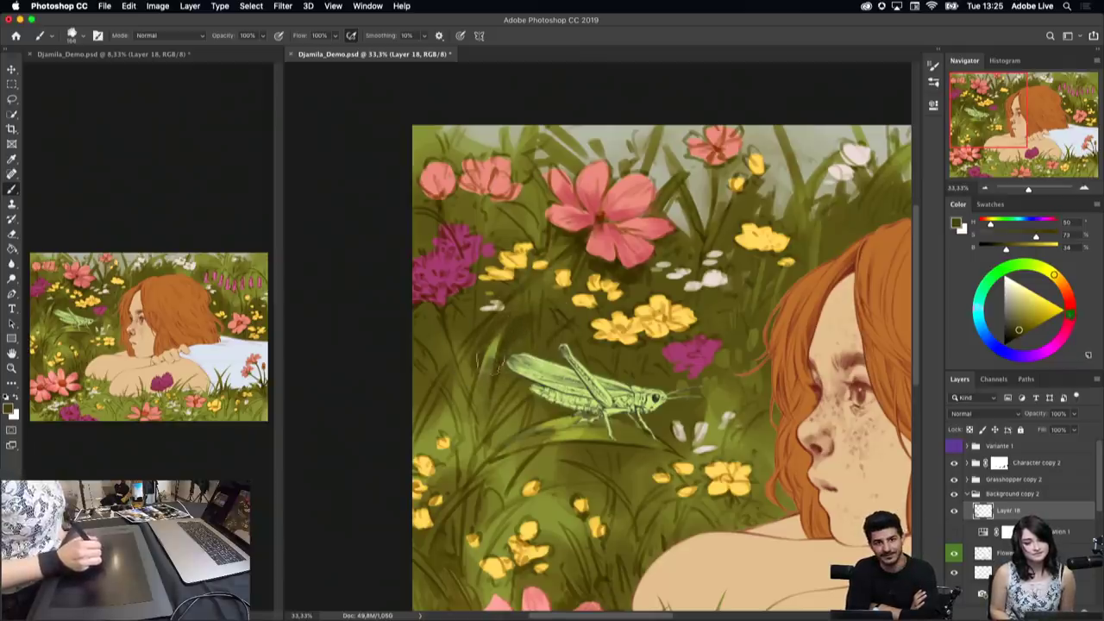
alt+click(494, 336)
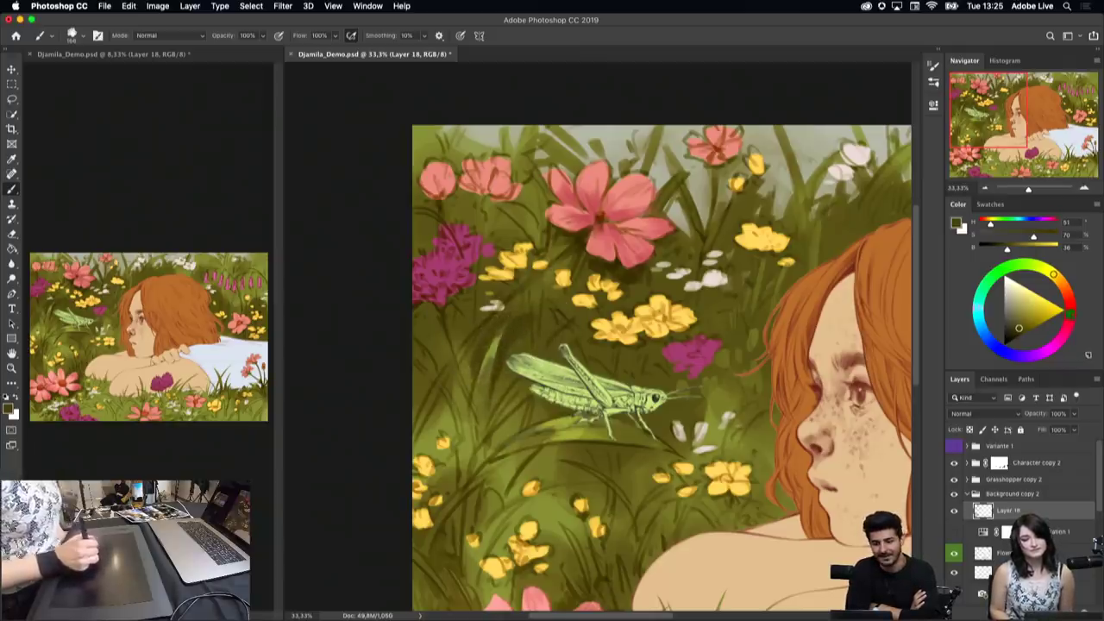
alt+click(508, 359)
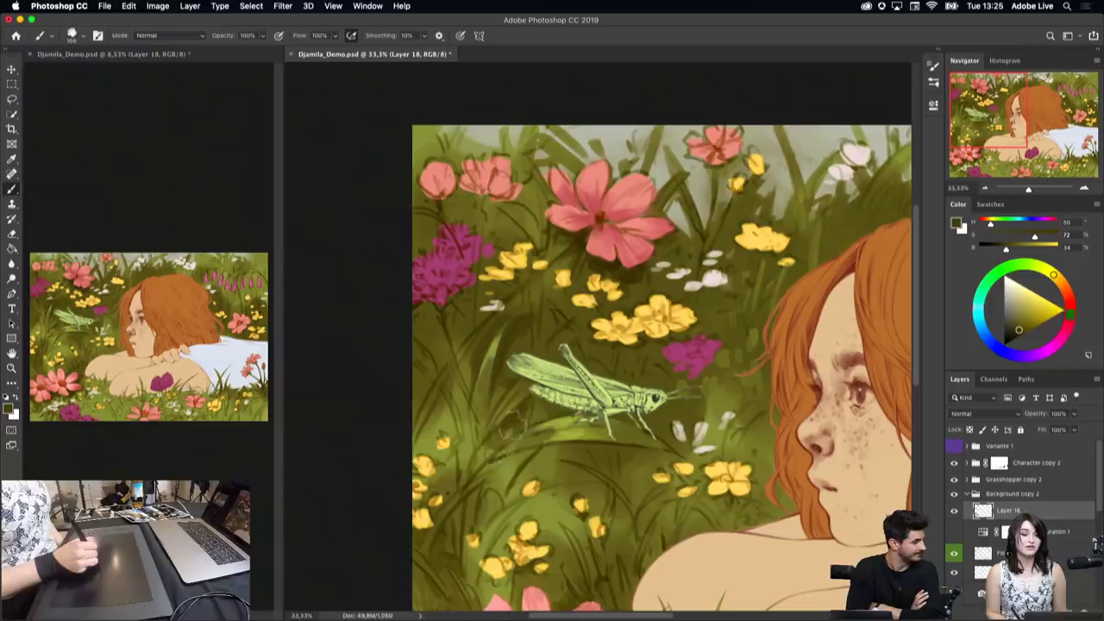
Step: Add faint dark grass below the grasshopper and light and dark olive marks among the stems
mouse_move(496, 447)
mouse_down()
mouse_move(511, 421)
mouse_move(509, 379)
mouse_move(502, 407)
mouse_up()
alt+click(513, 329)
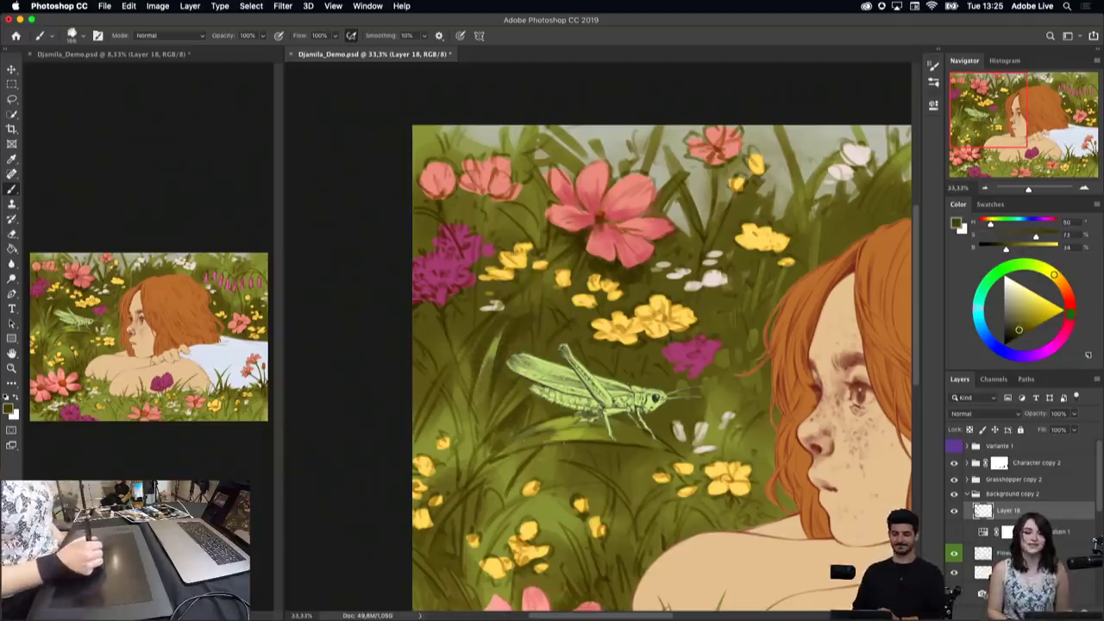
alt+click(601, 259)
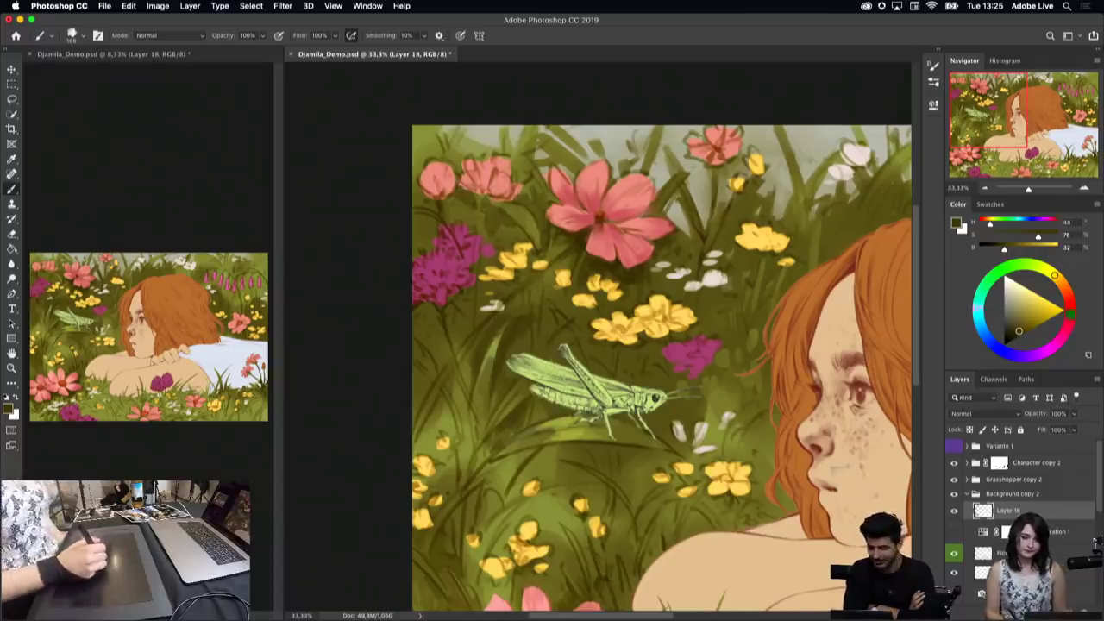
alt+click(577, 429)
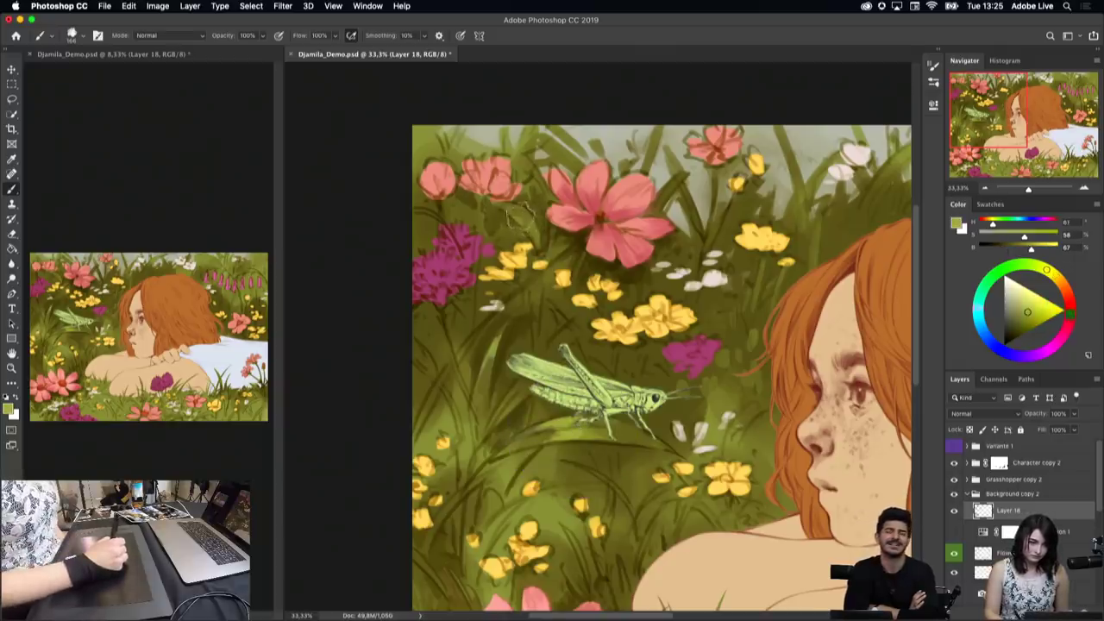
drag(517, 233, 521, 212)
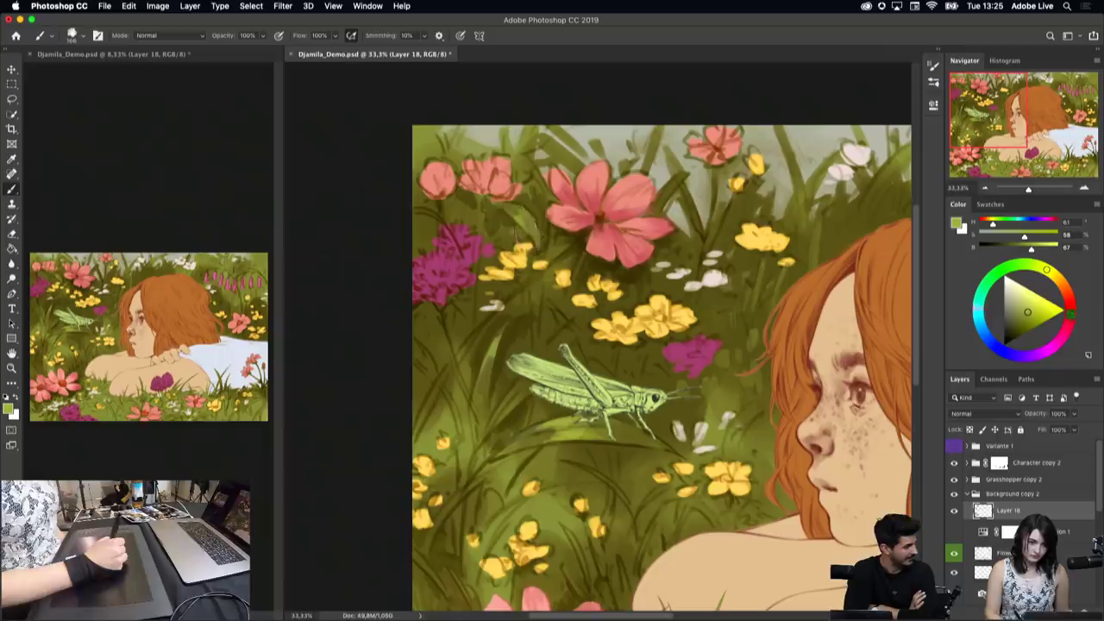
alt+click(566, 226)
drag(541, 252, 534, 273)
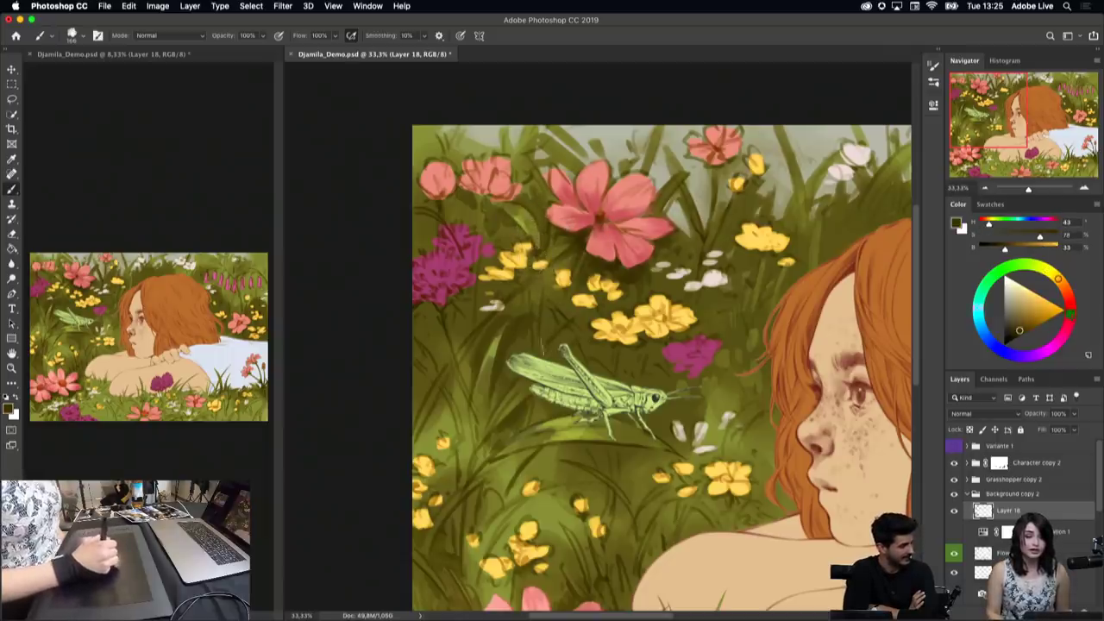
Step: Sample grass greens and paint a small dark grass stroke in the lower meadow
alt+click(544, 227)
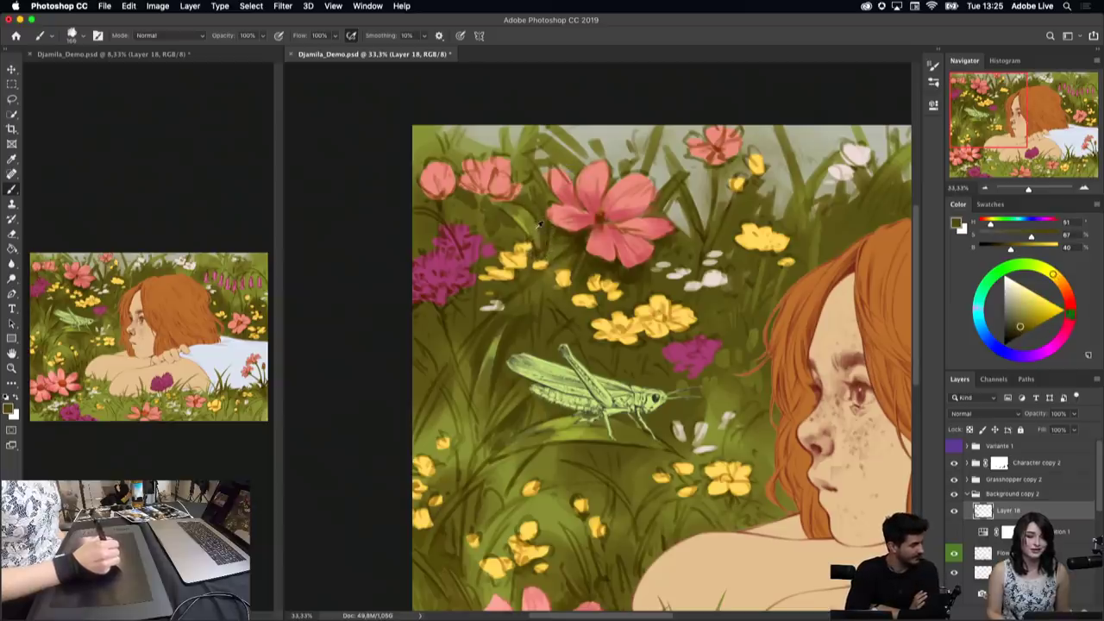
alt+click(533, 232)
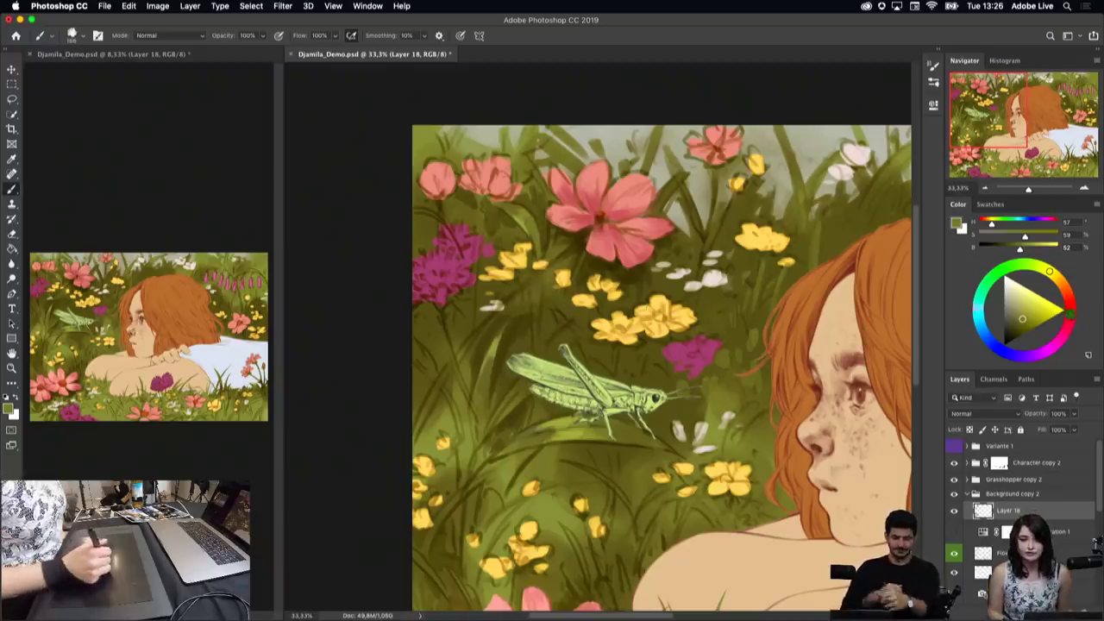
alt+click(651, 274)
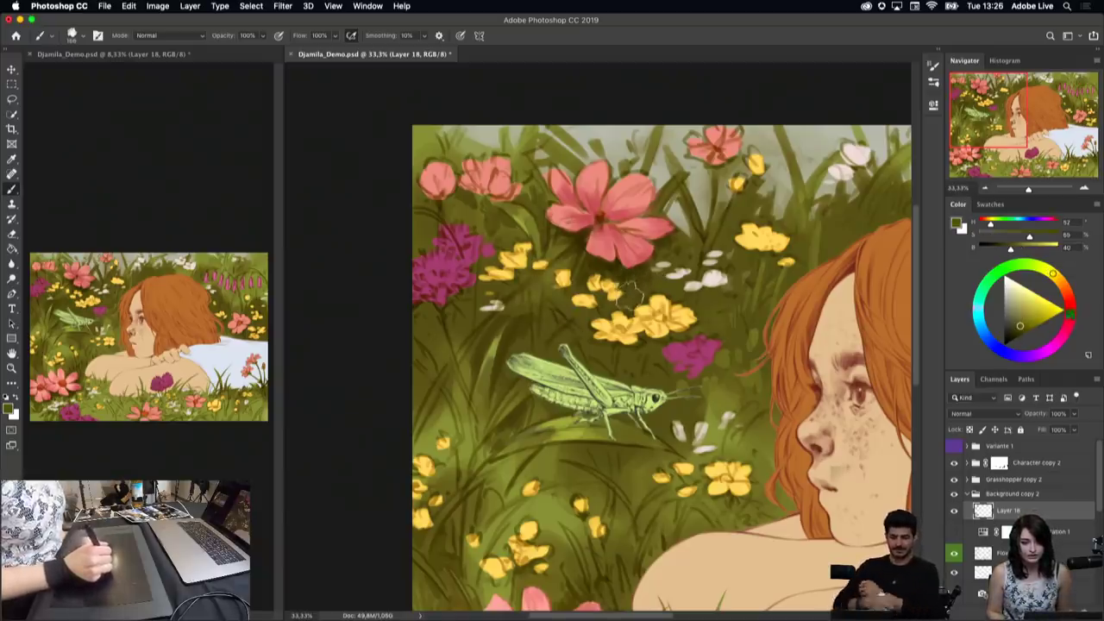
alt+click(512, 420)
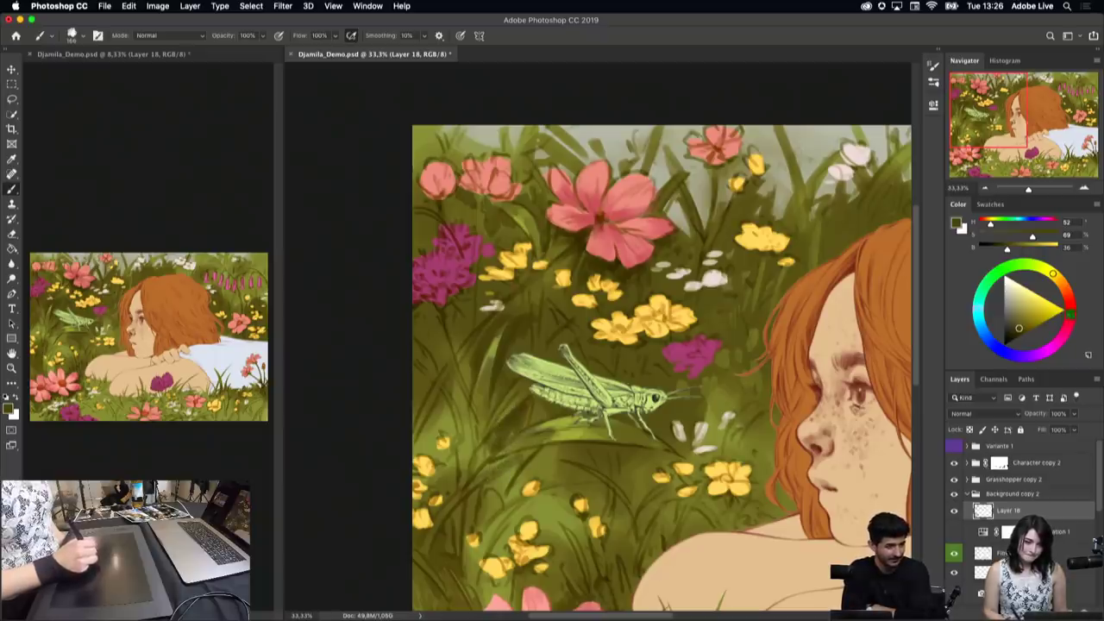
drag(517, 467, 533, 439)
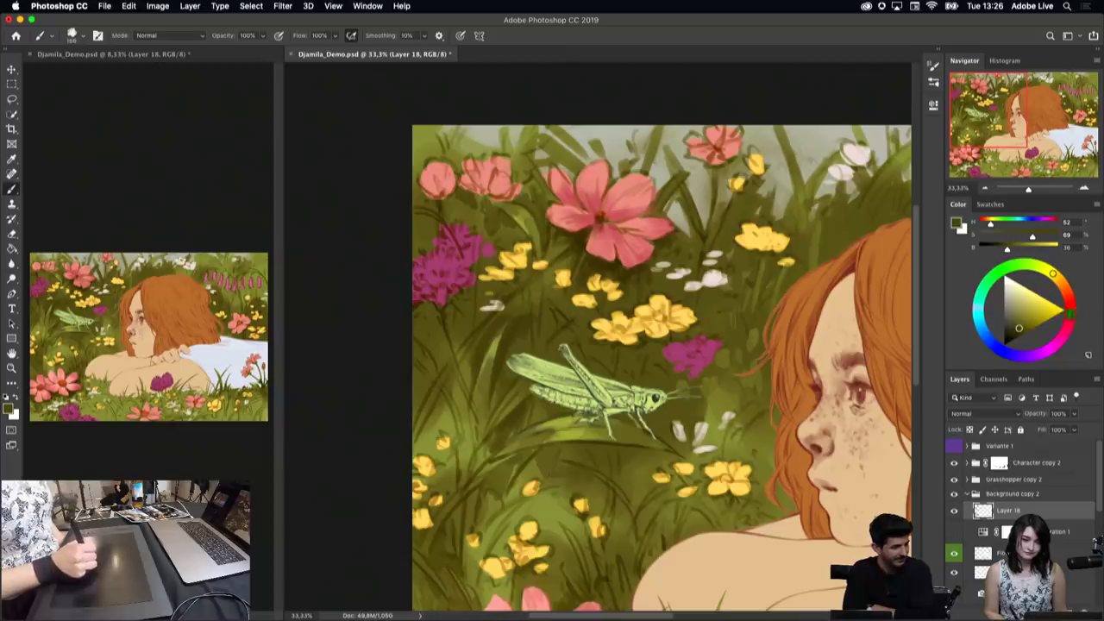
alt+click(534, 453)
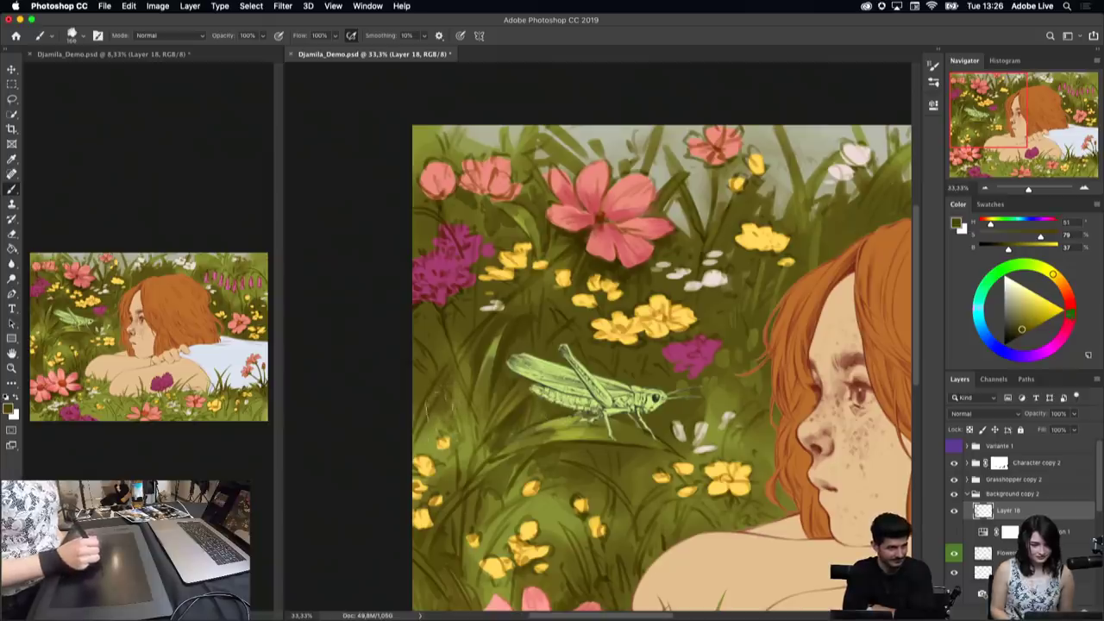
alt+click(485, 345)
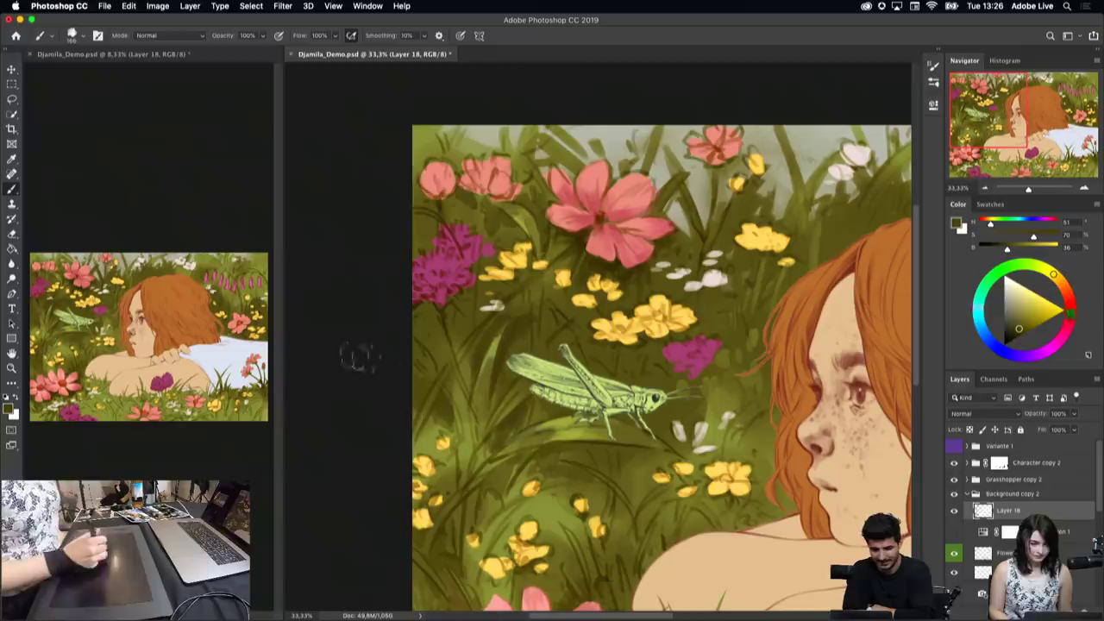
click(113, 10)
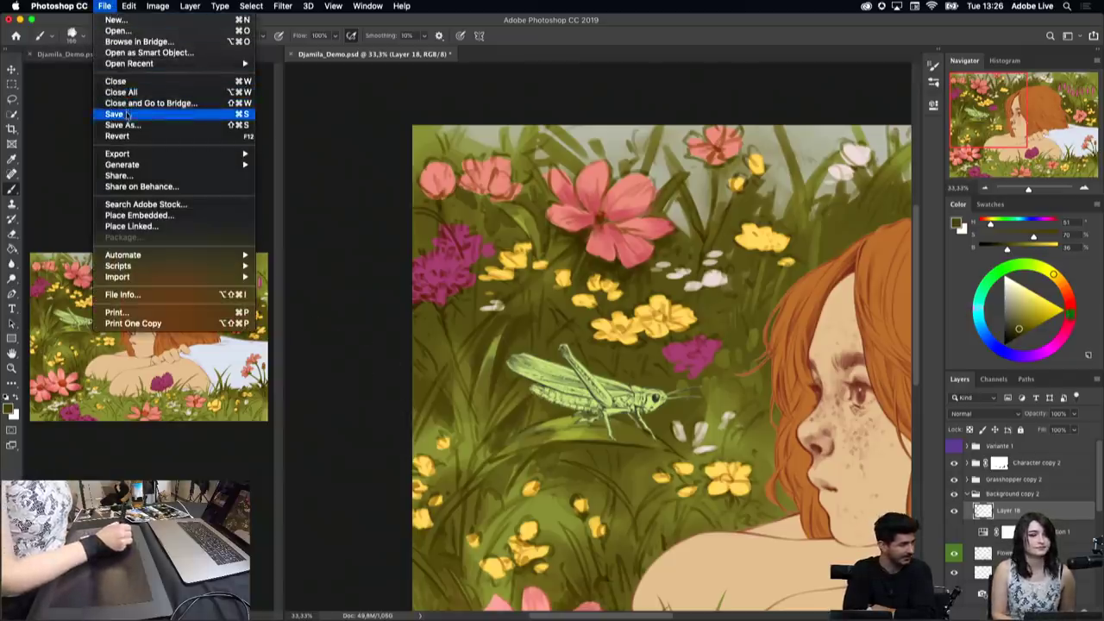
Step: Save the painting and sample darker and lighter olive tones from the grass
click(121, 111)
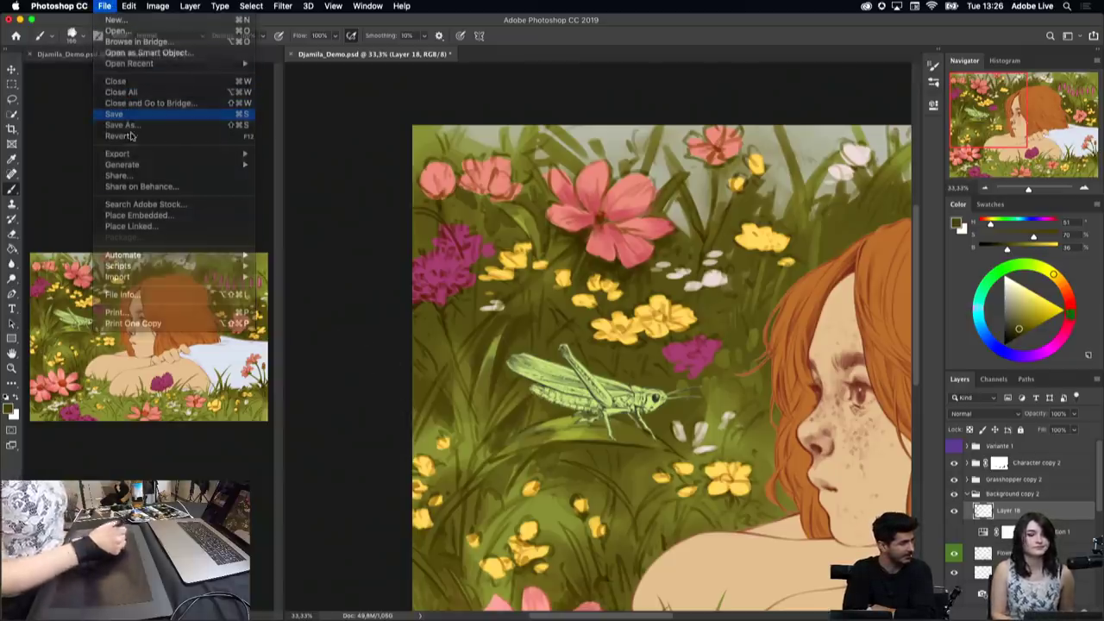
alt+click(649, 267)
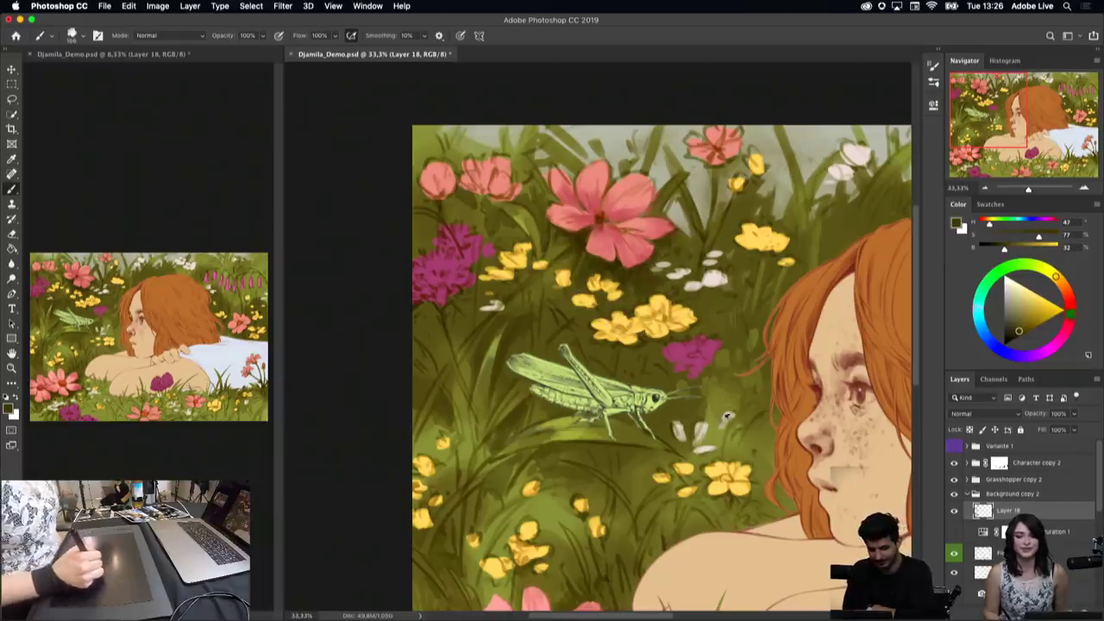
alt+click(716, 362)
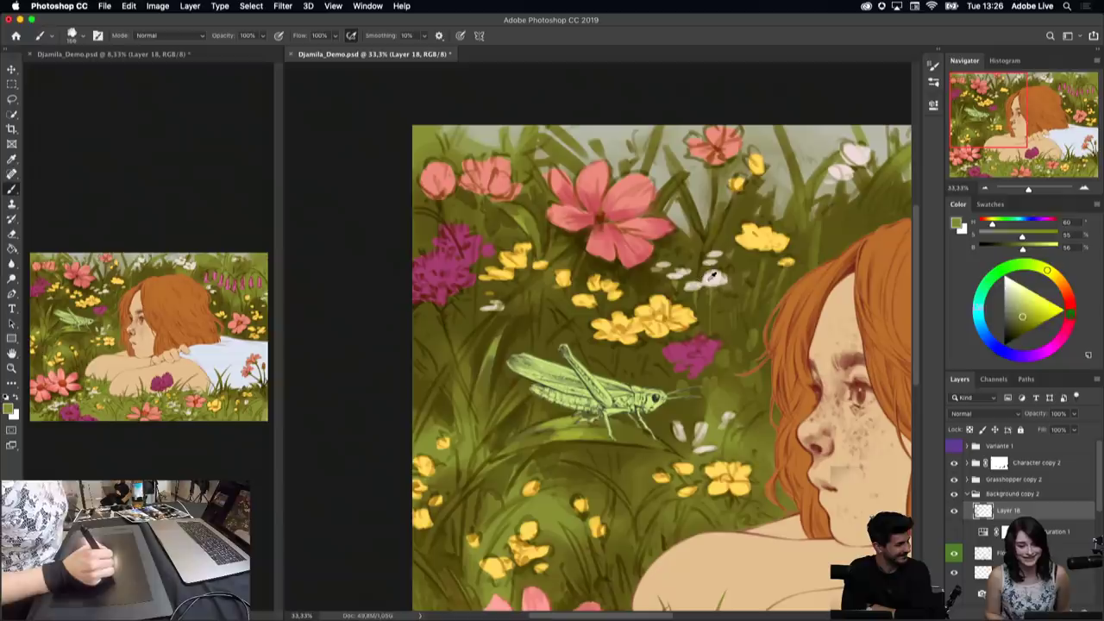
Step: Paint extra off-white petals on the small white flowers beside the yellow blossoms
alt+click(711, 276)
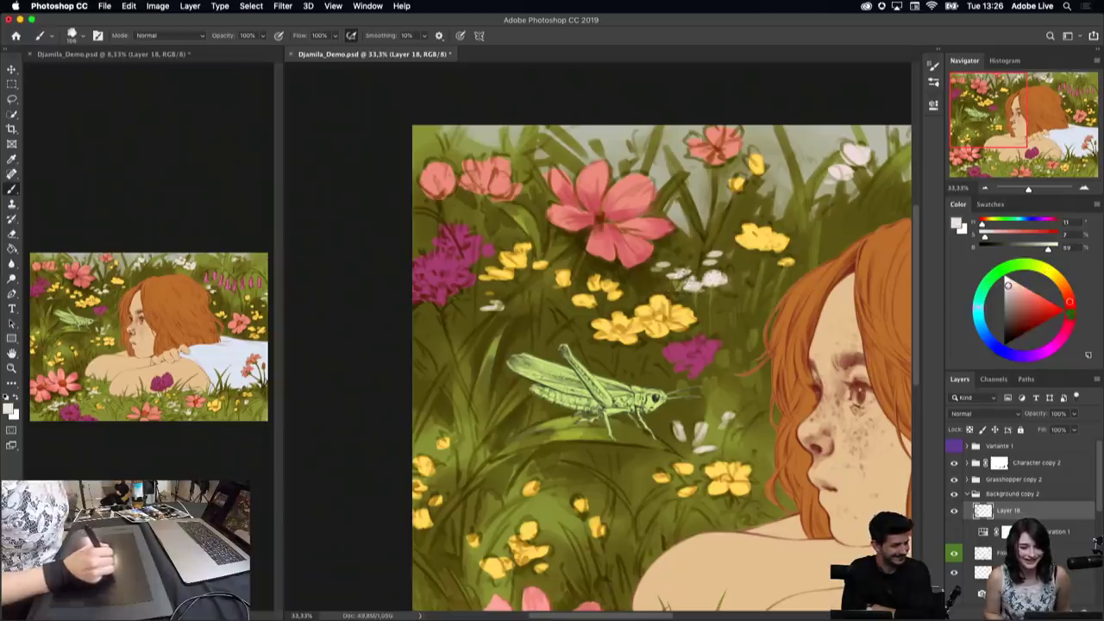
mouse_move(680, 273)
mouse_down()
mouse_move(721, 250)
mouse_move(735, 257)
mouse_up()
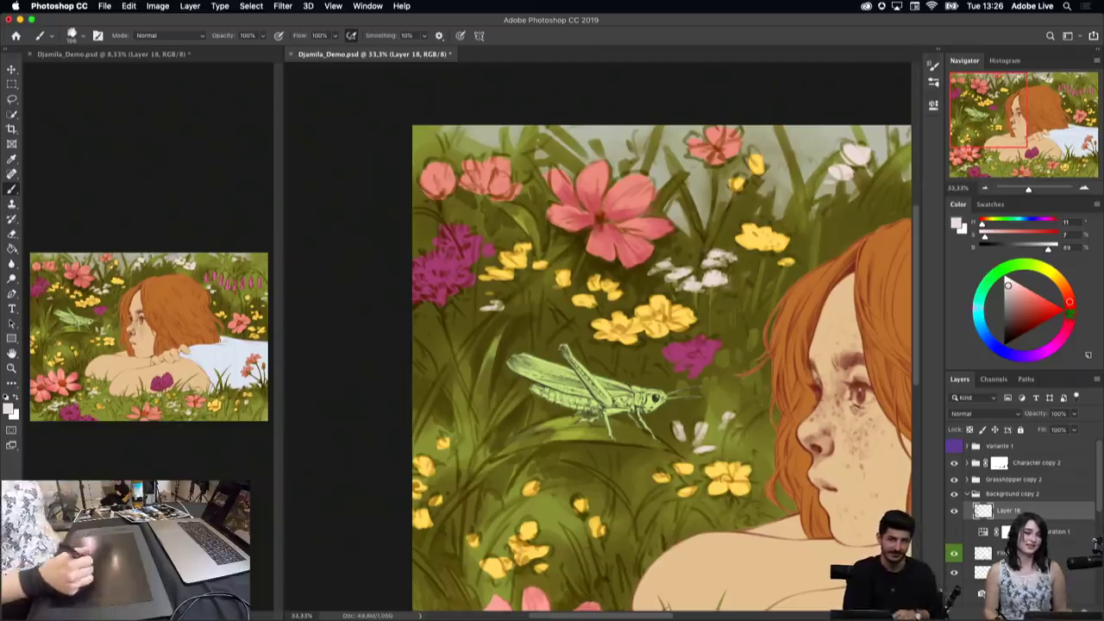
alt+click(747, 248)
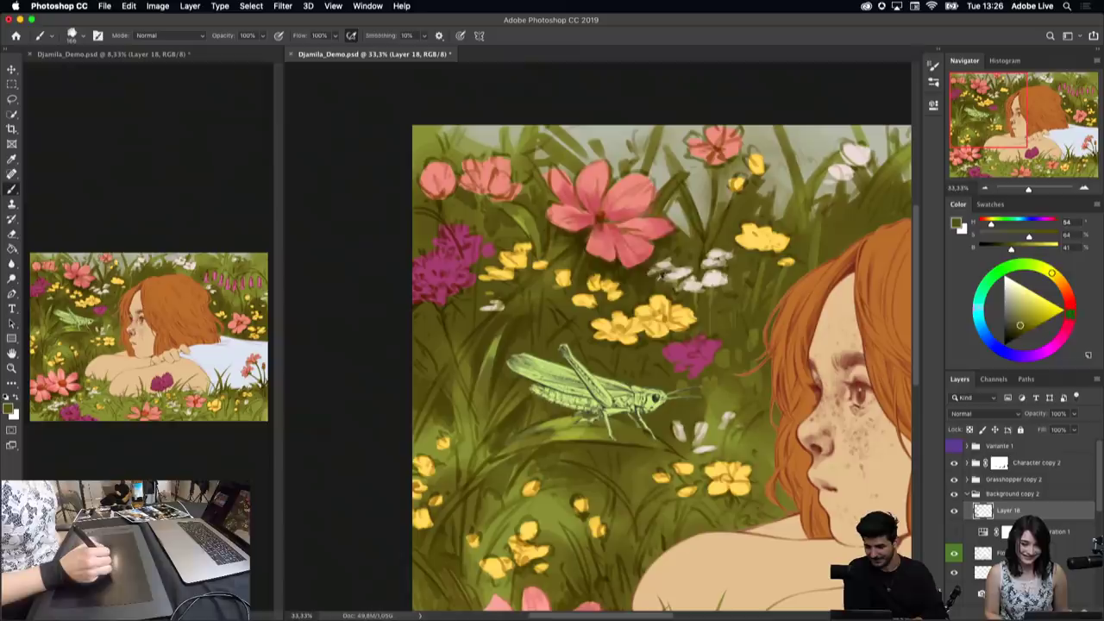
alt+click(653, 280)
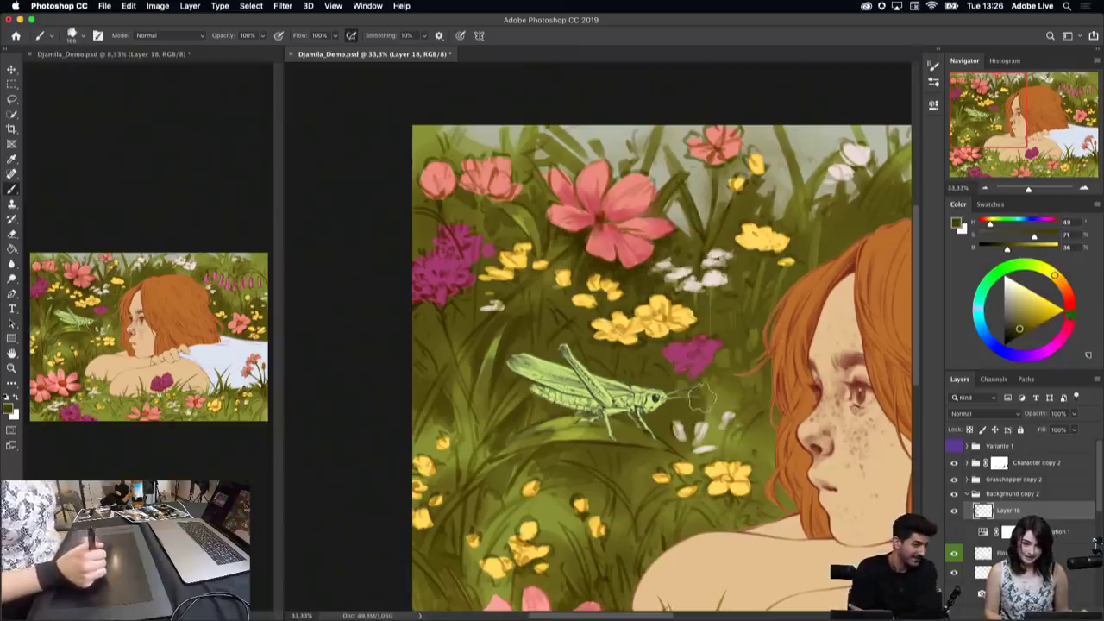
alt+click(659, 277)
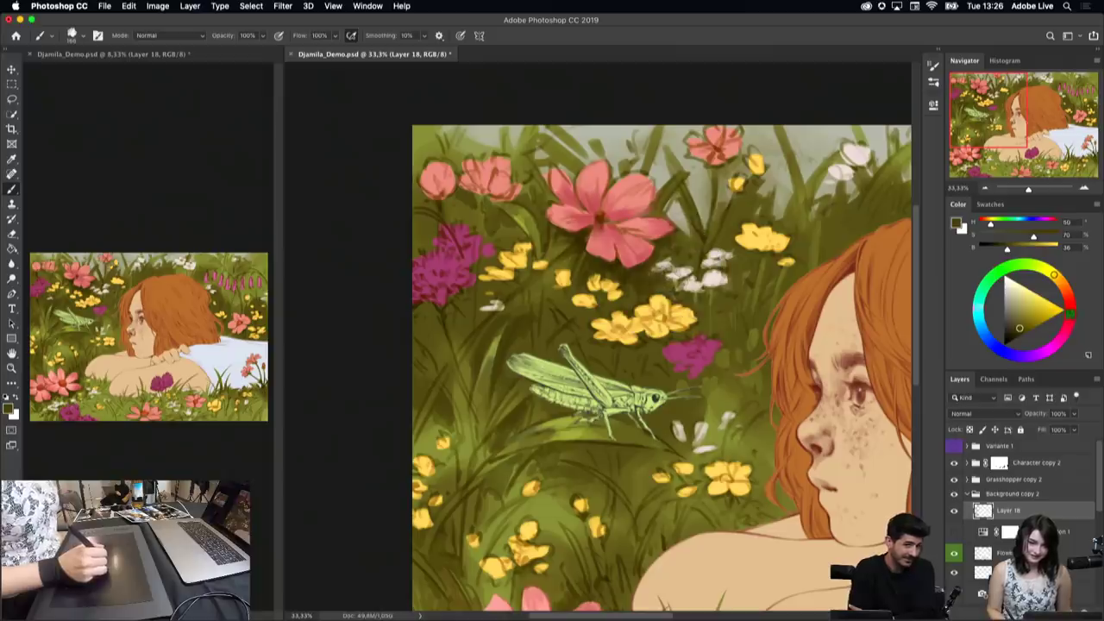
Step: Switch to the Basic Render brush and sample grass green, off-white and yellow colours
right_click(726, 312)
click(866, 478)
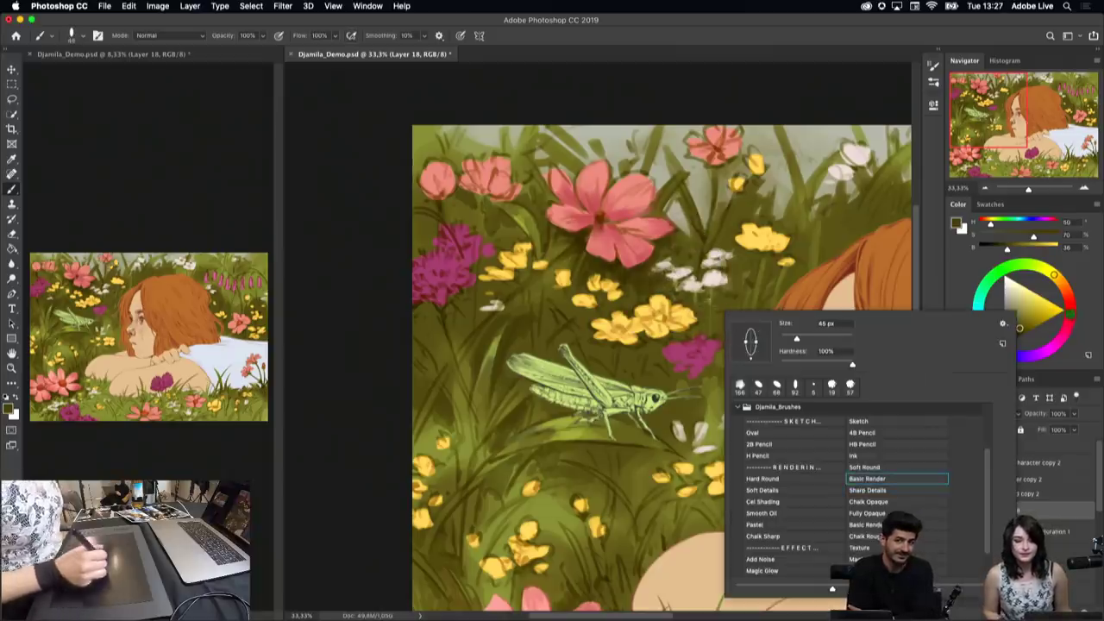
alt+click(671, 278)
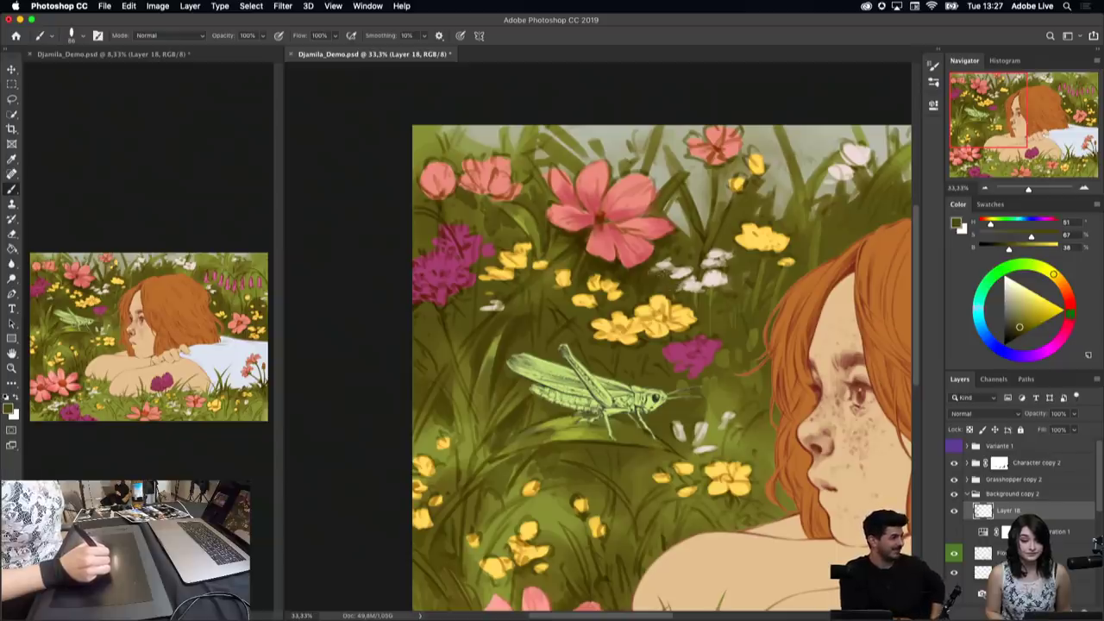
alt+click(673, 254)
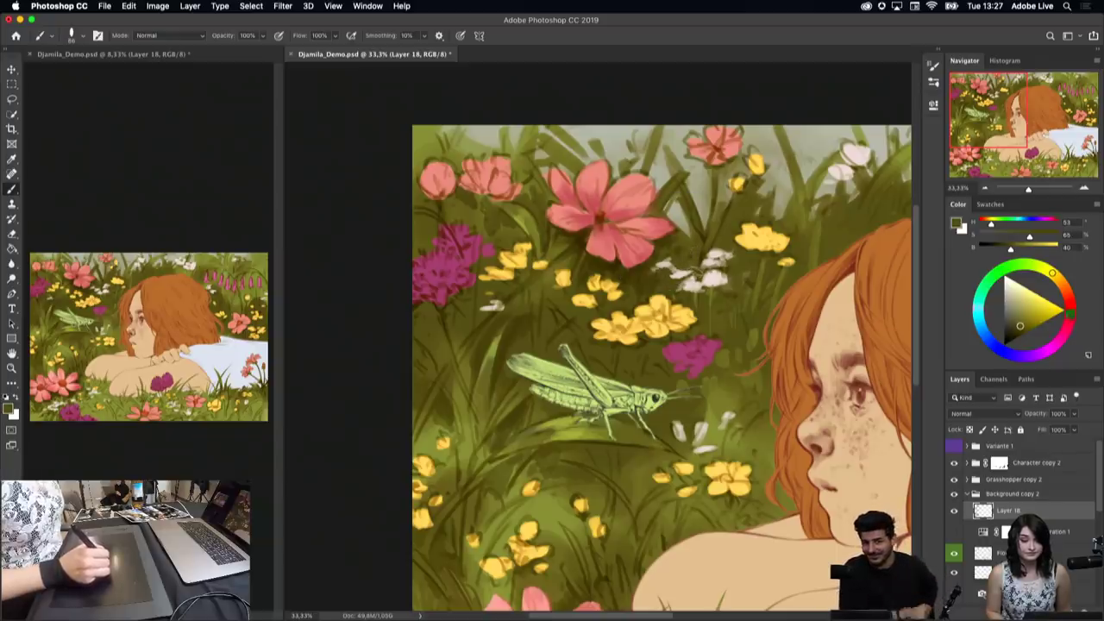
alt+click(683, 258)
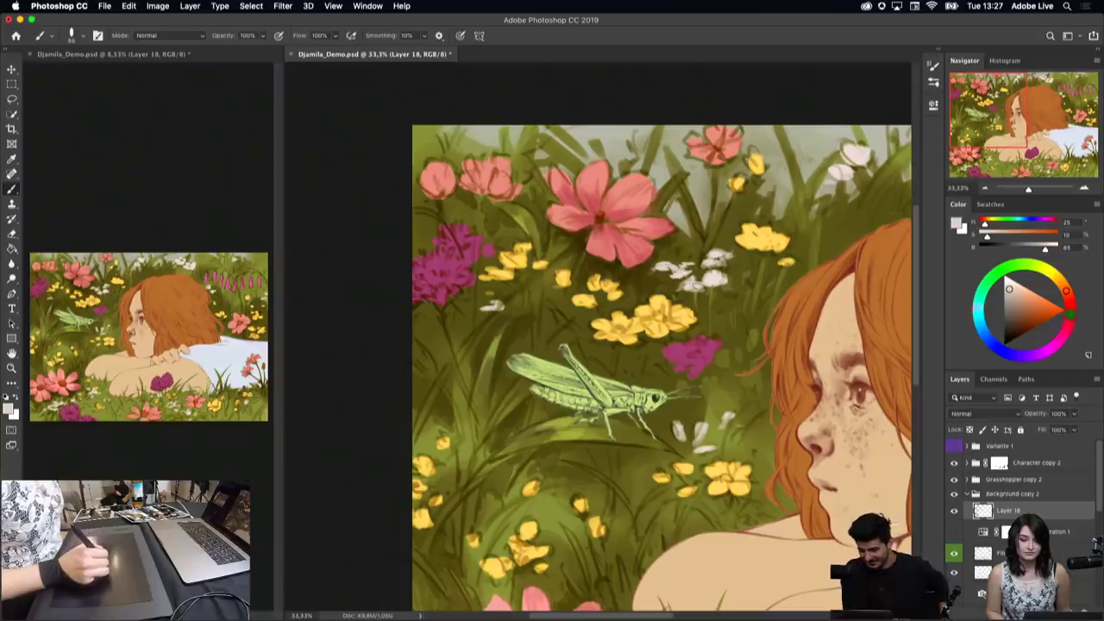
alt+click(498, 274)
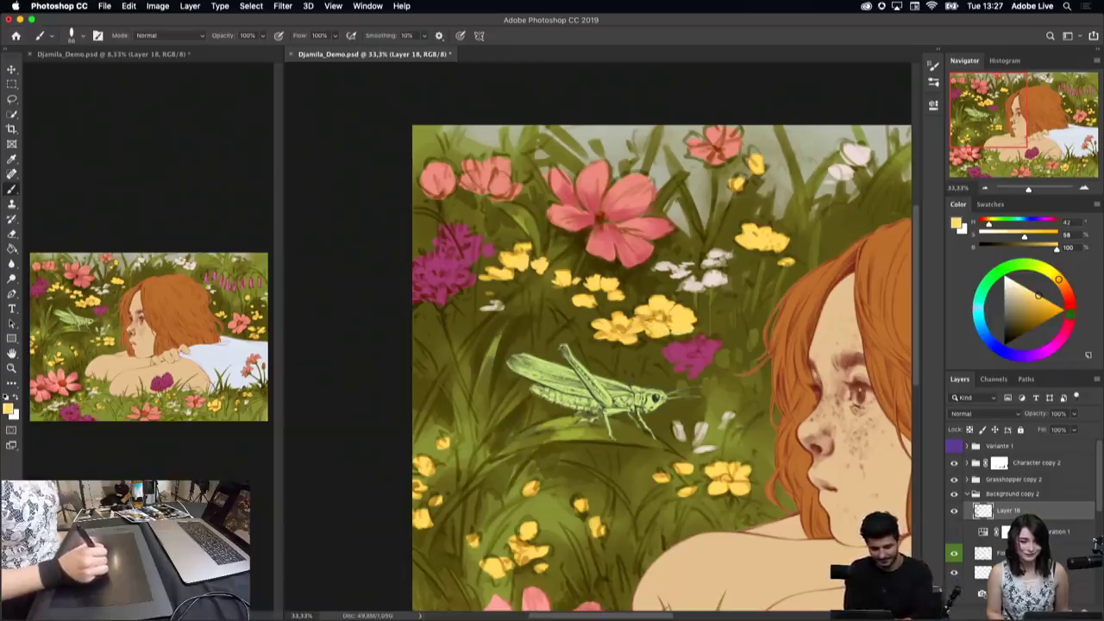
Step: Compare olive tones, then paint small off-white petals among the white flowers
alt+click(639, 293)
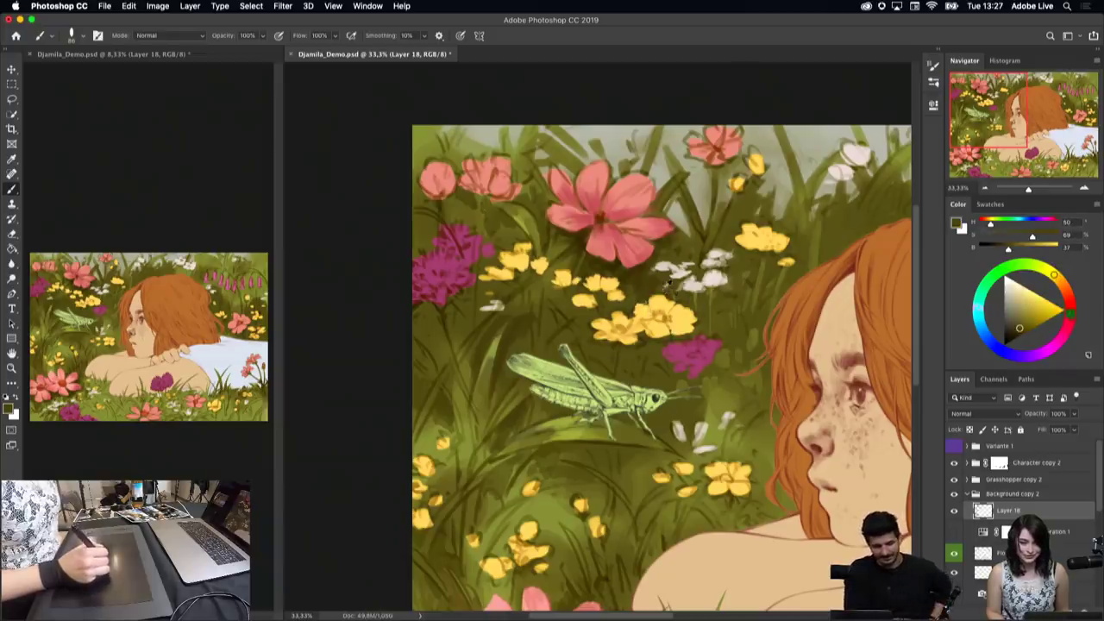
alt+click(662, 288)
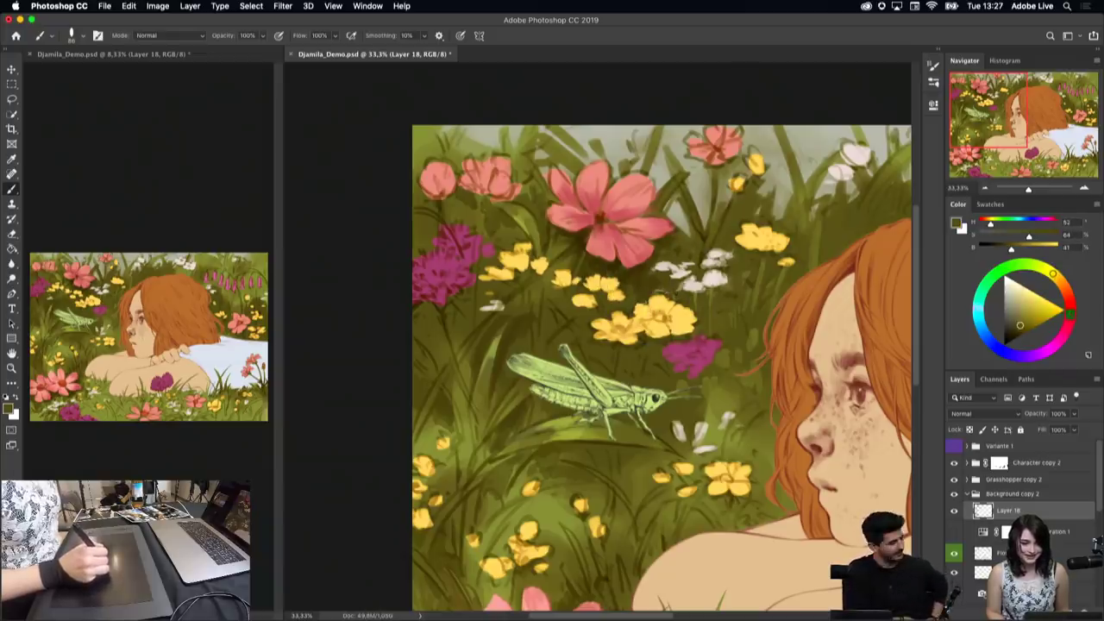
alt+click(703, 322)
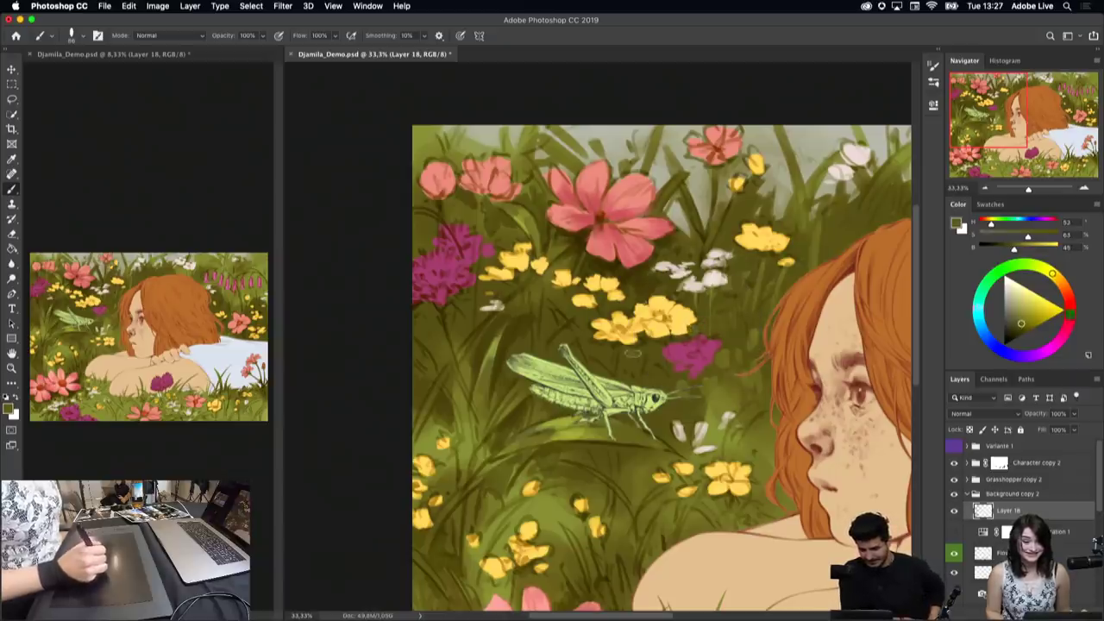
alt+click(645, 337)
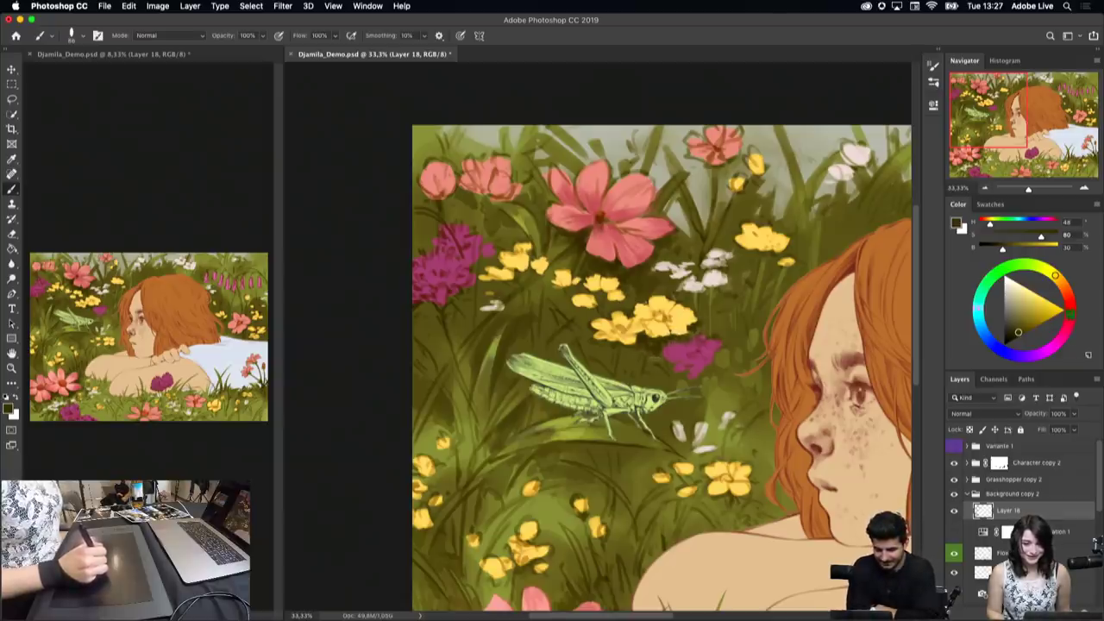
alt+click(707, 325)
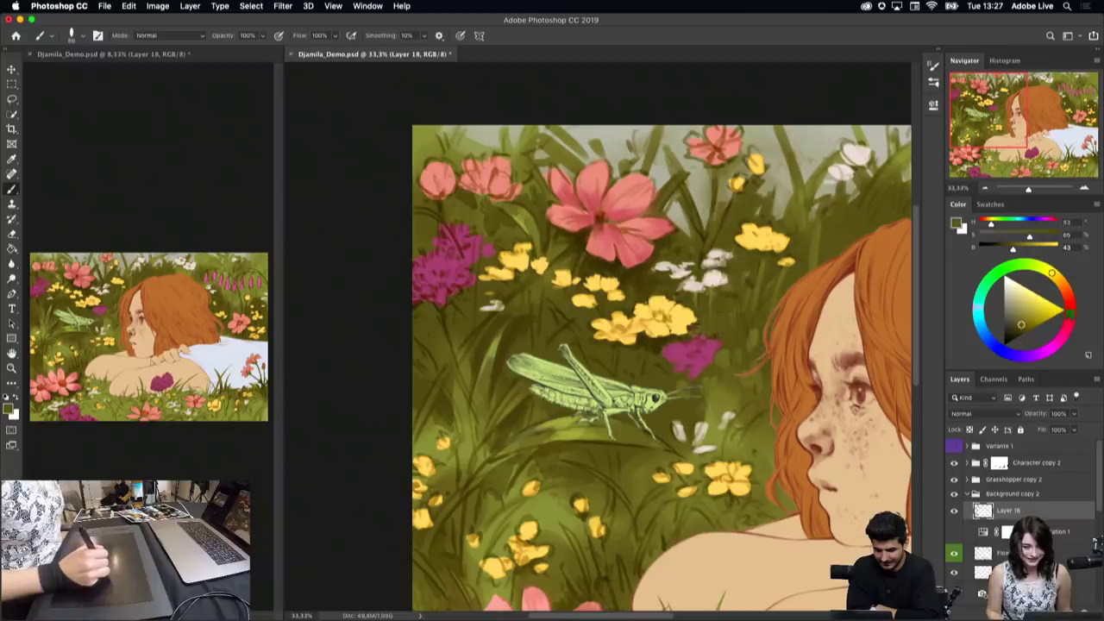
alt+click(695, 324)
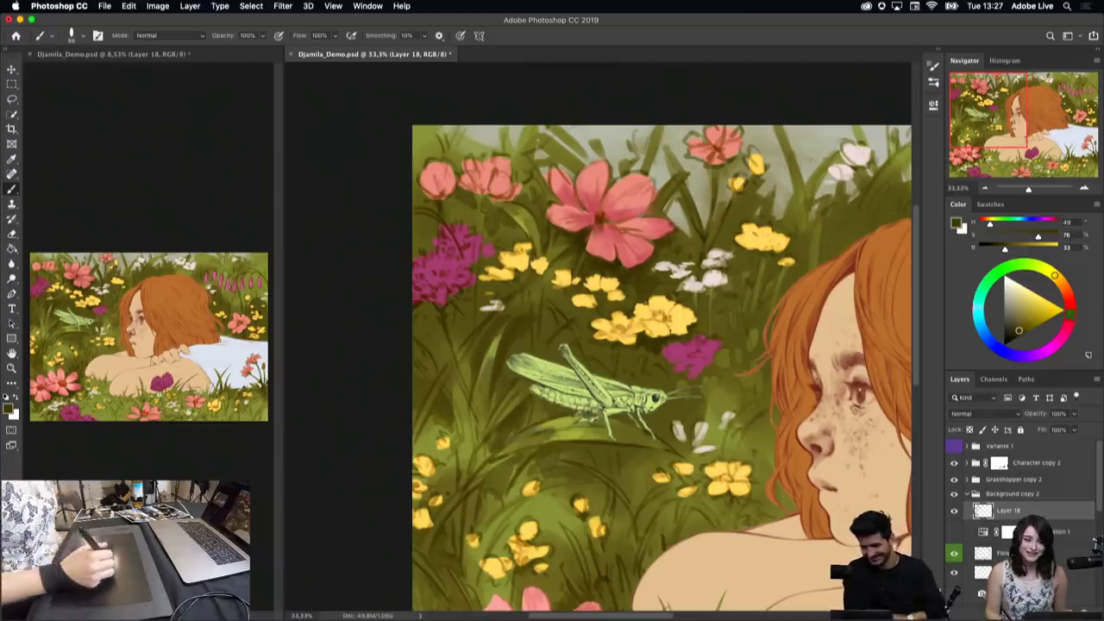
alt+click(672, 261)
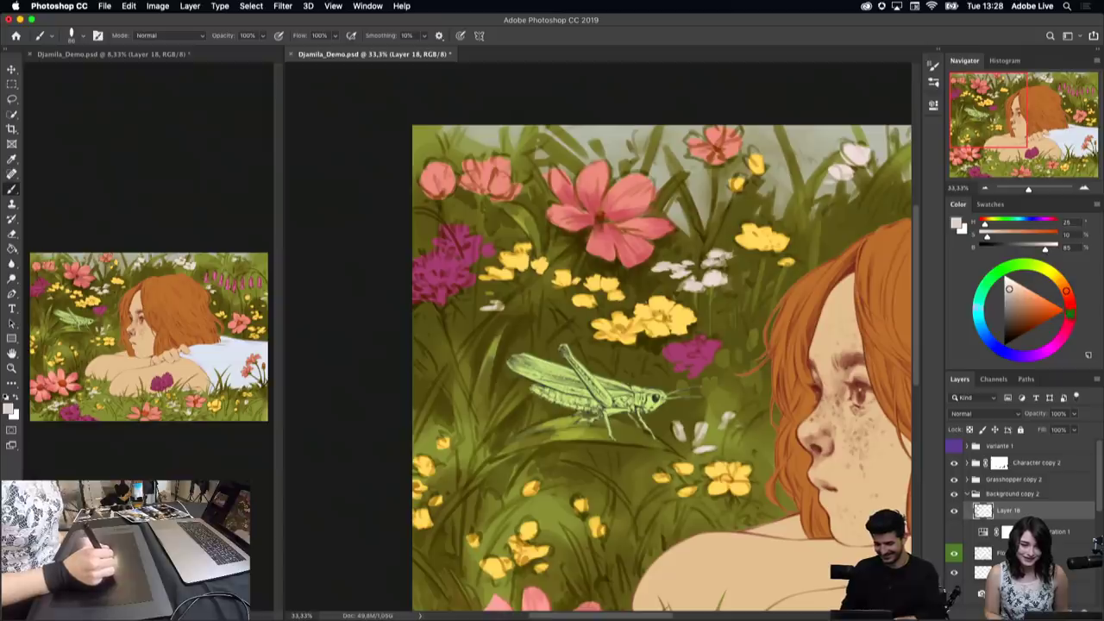
mouse_move(706, 264)
mouse_down()
mouse_move(733, 261)
mouse_move(703, 246)
mouse_up()
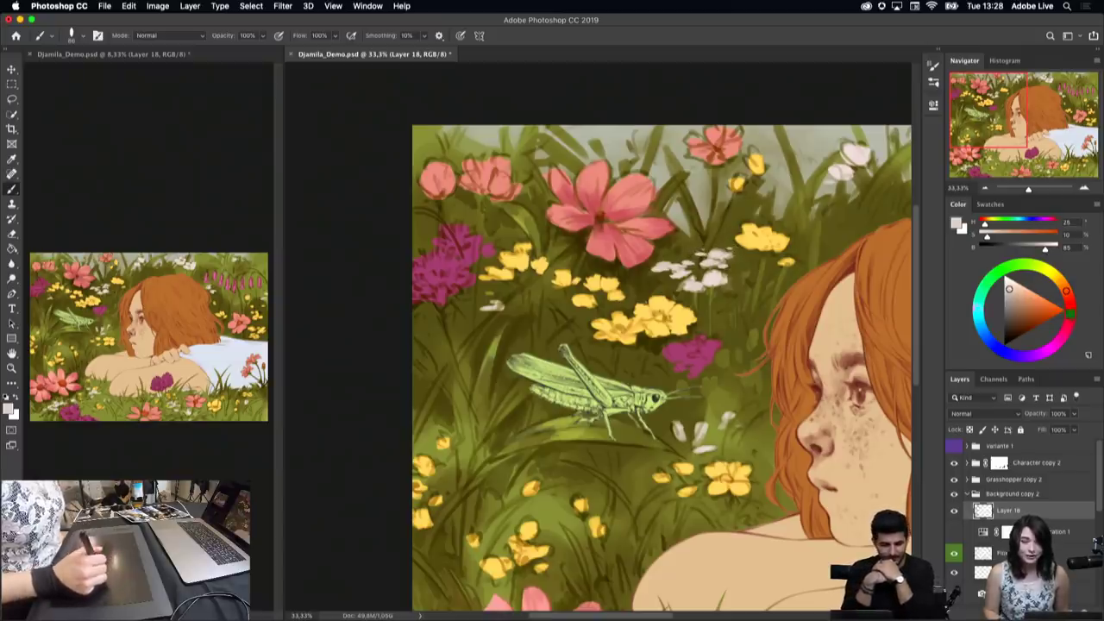
alt+click(757, 238)
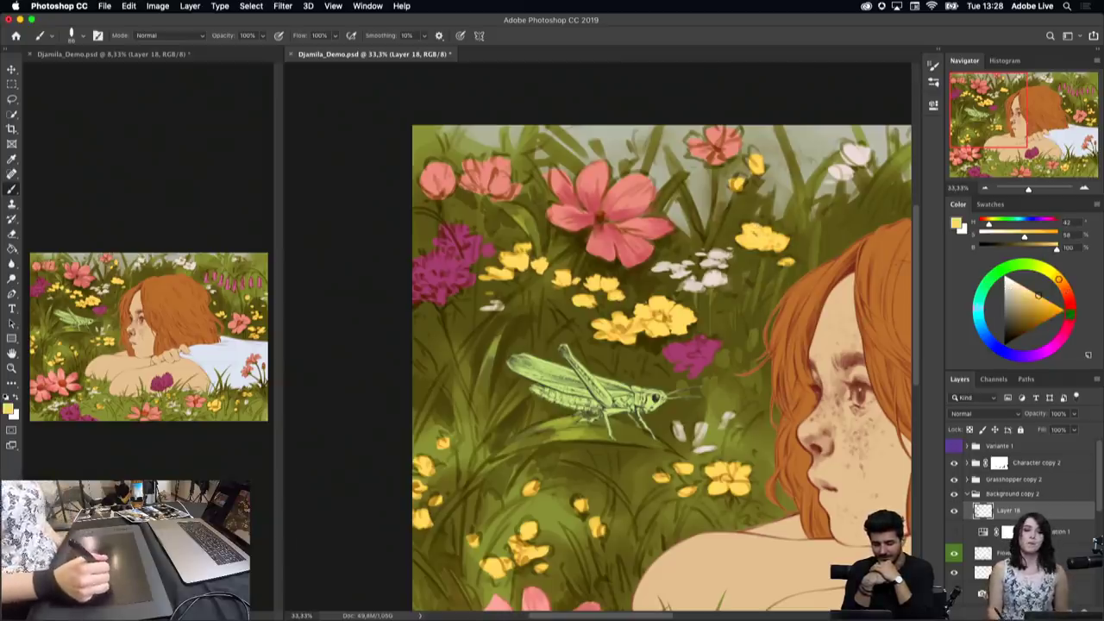
scroll(915, 257, down, 5)
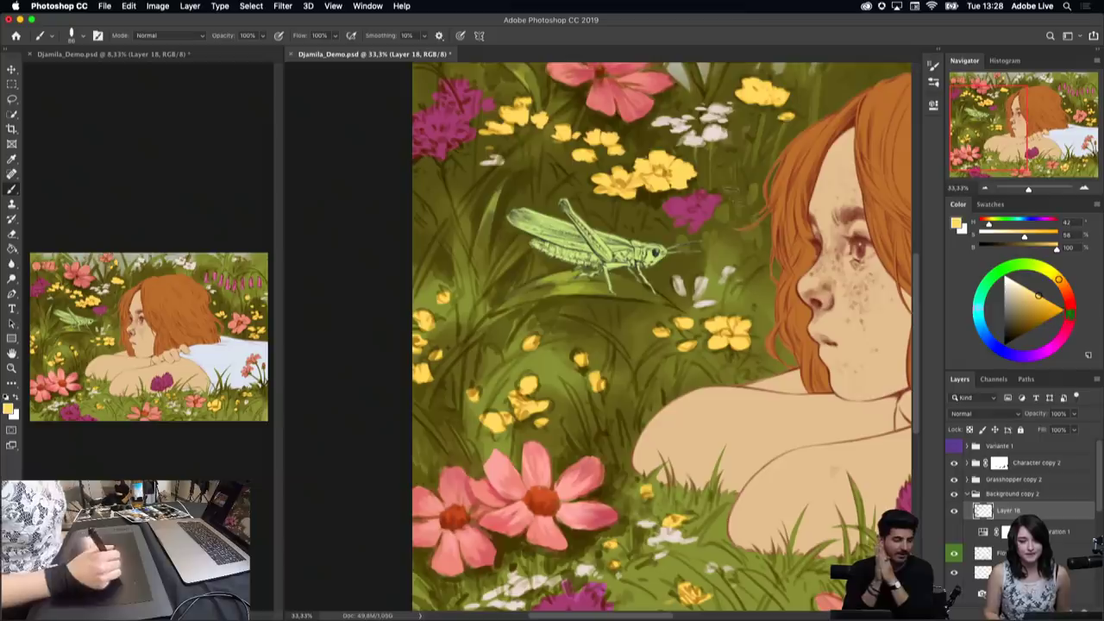
alt+click(713, 271)
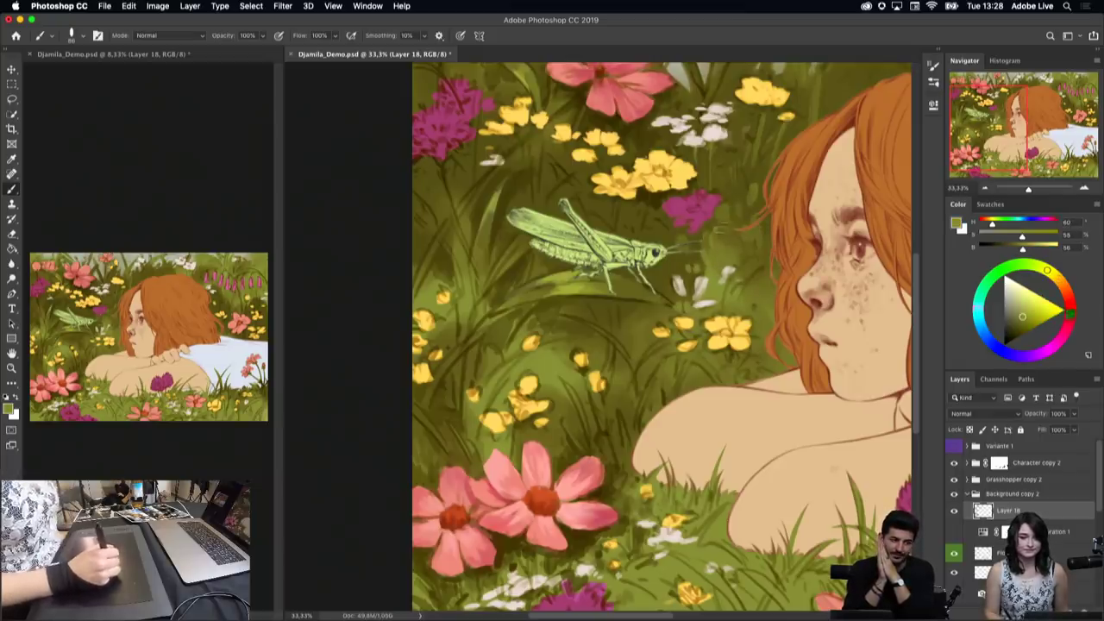
alt+click(703, 203)
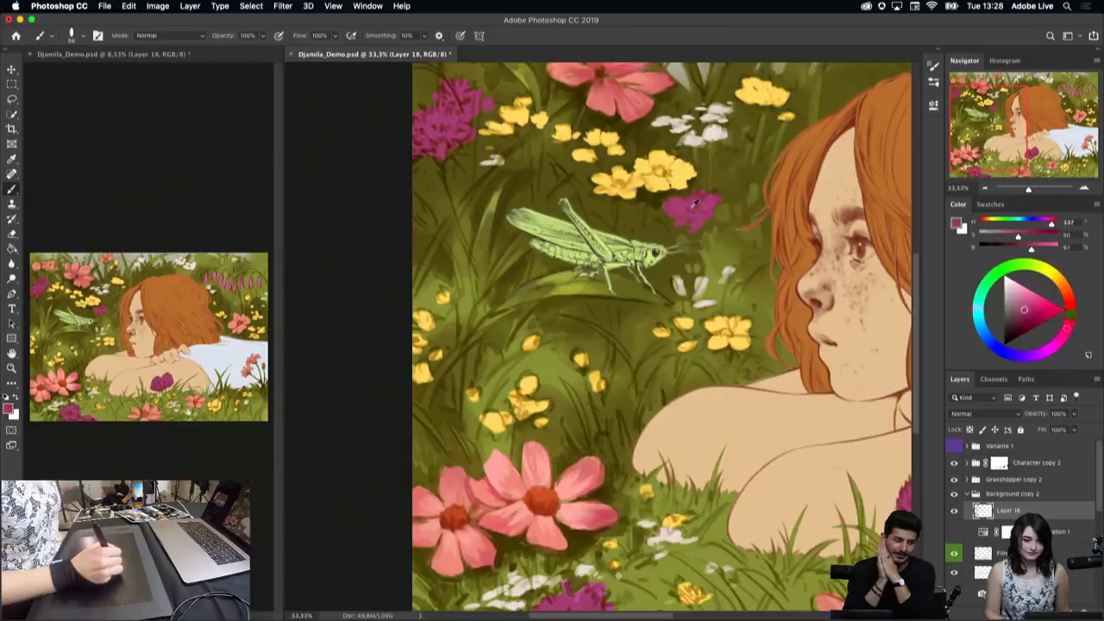
alt+click(694, 203)
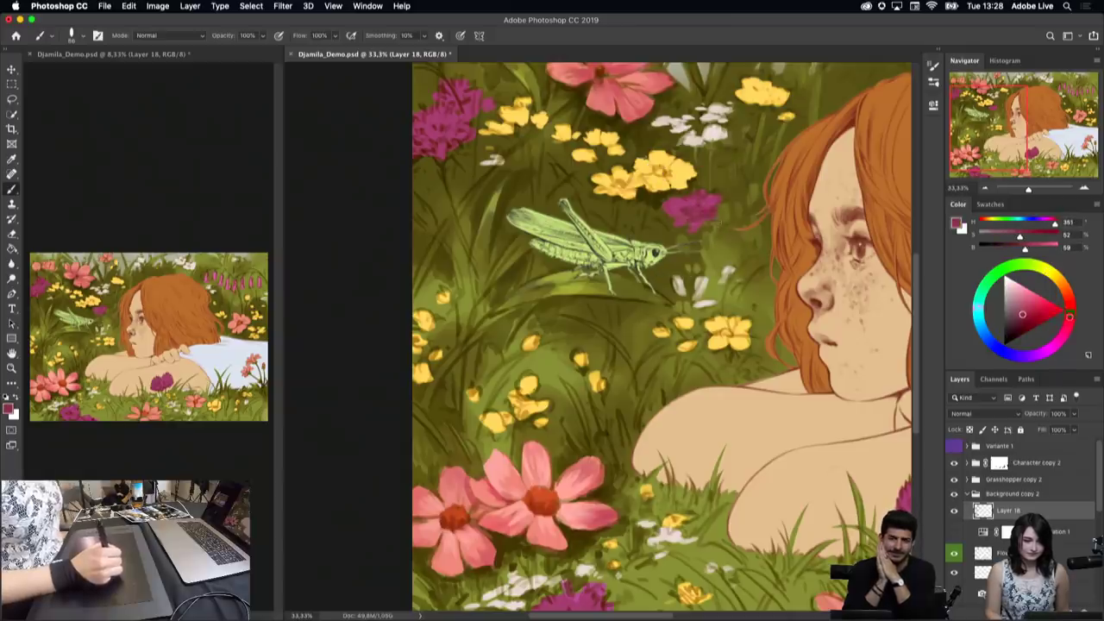
click(693, 204)
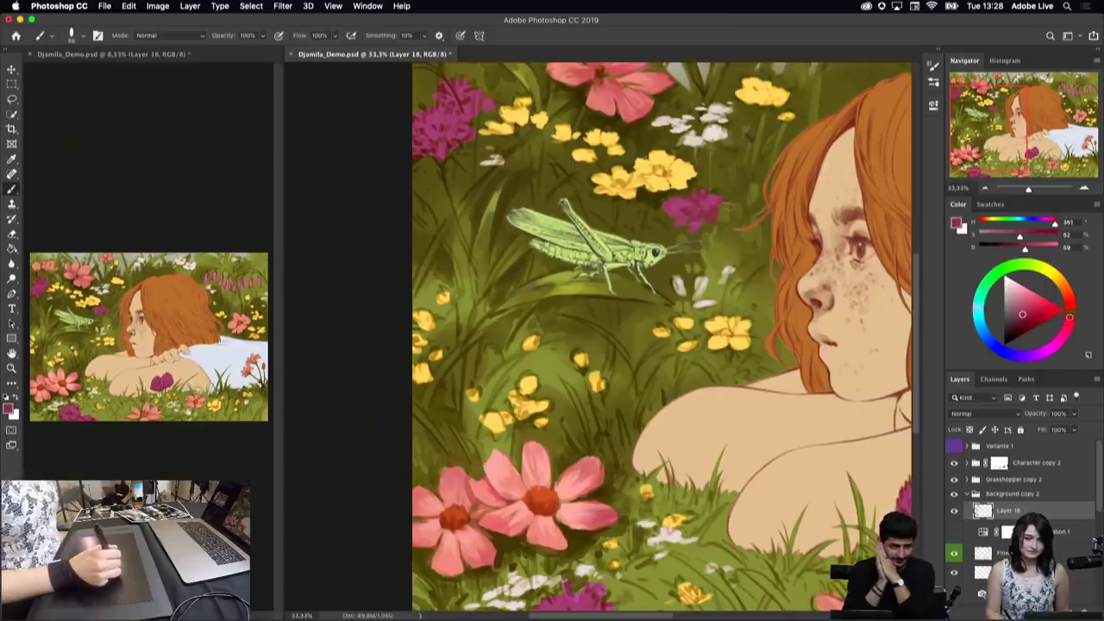
alt+click(676, 207)
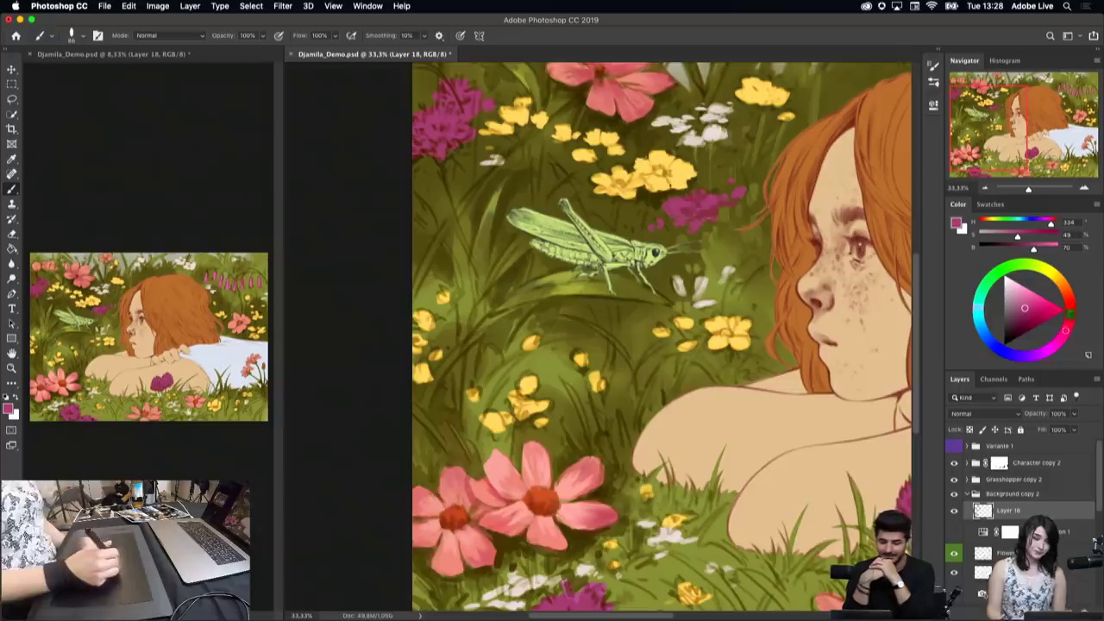
scroll(661, 337, up, 3)
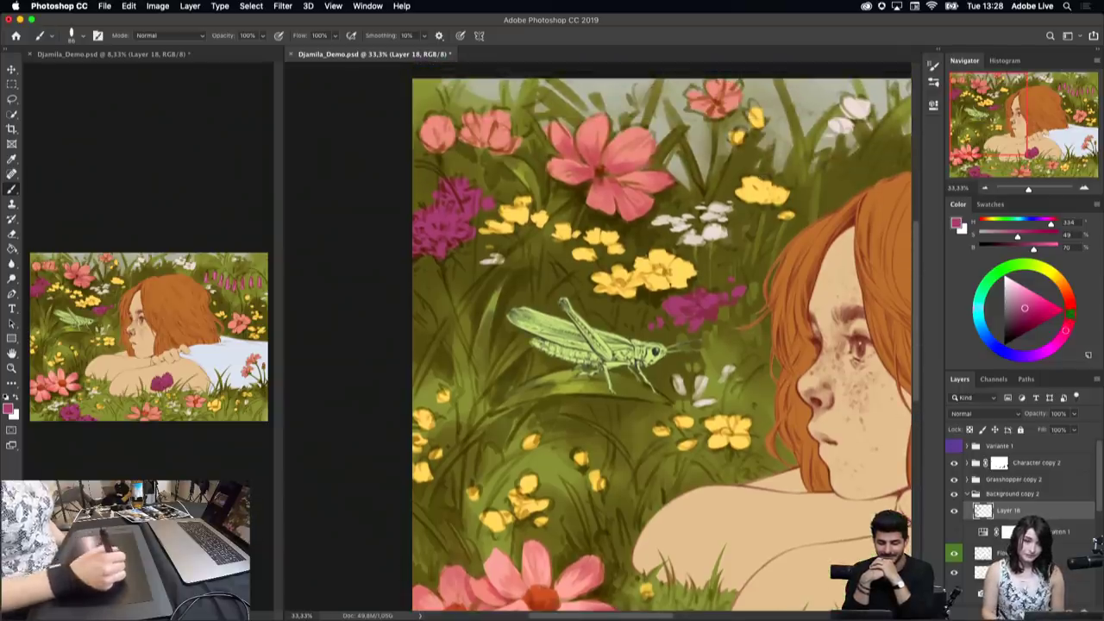
alt+click(763, 188)
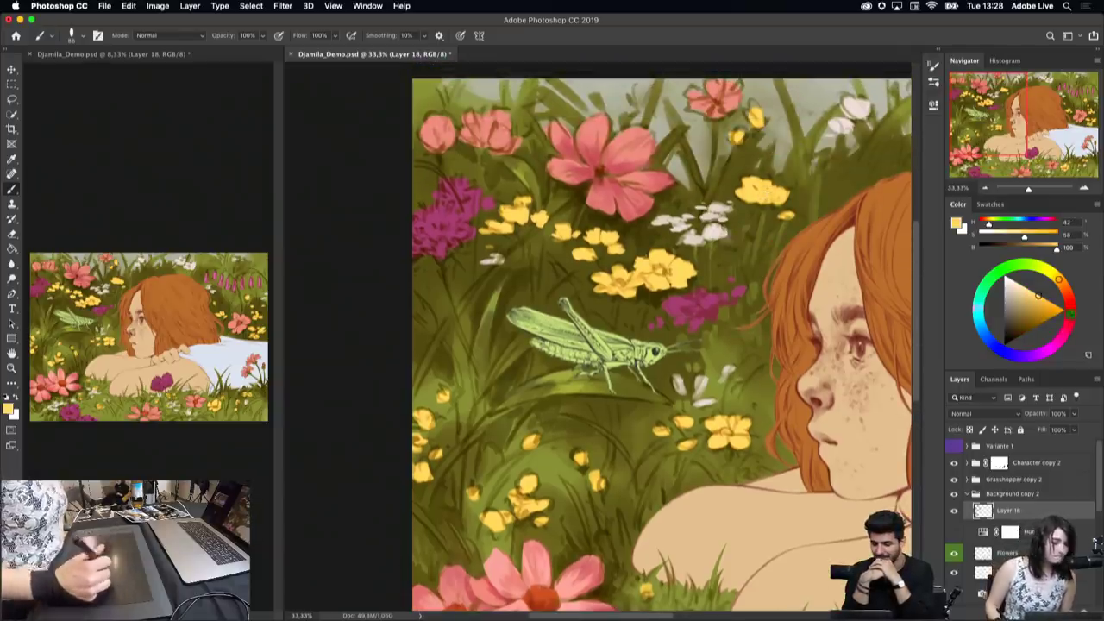
click(1046, 297)
drag(1059, 278, 1064, 287)
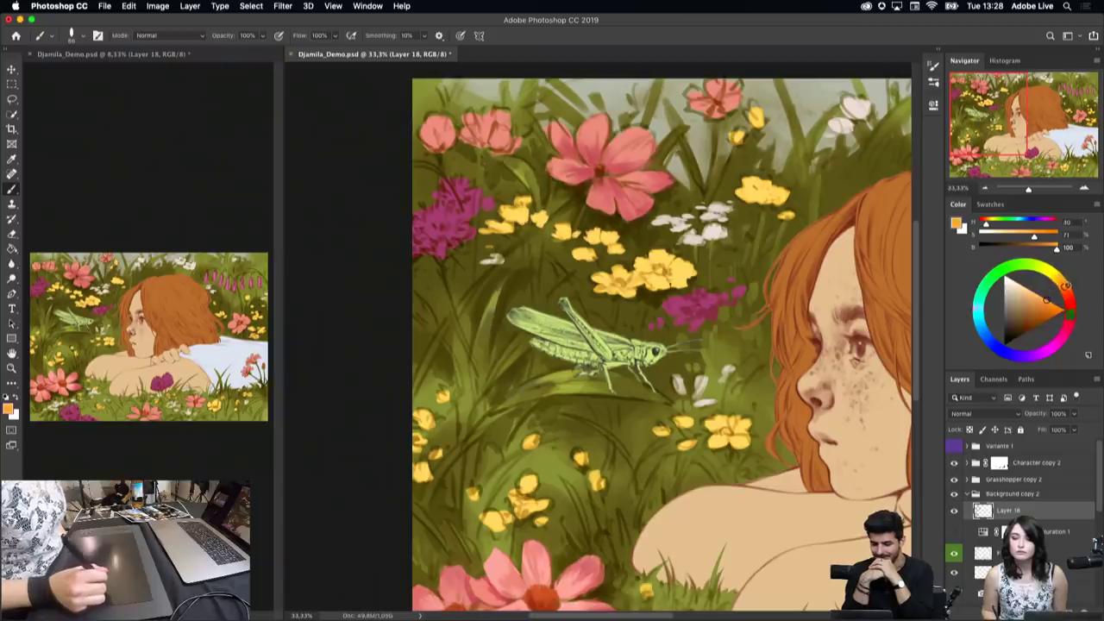
right_click(760, 209)
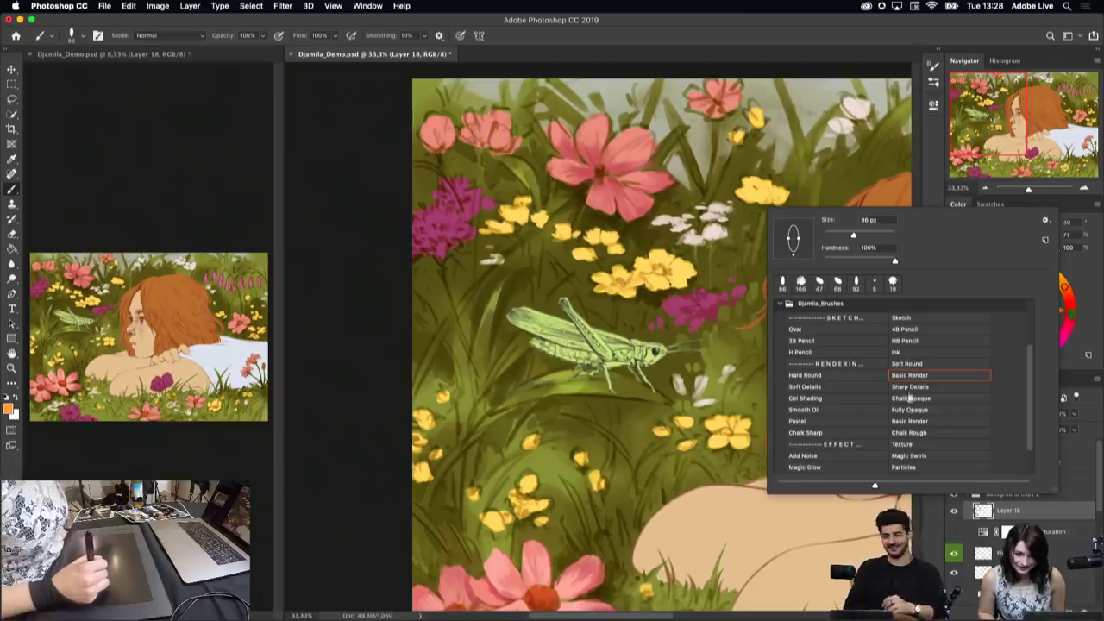
click(910, 409)
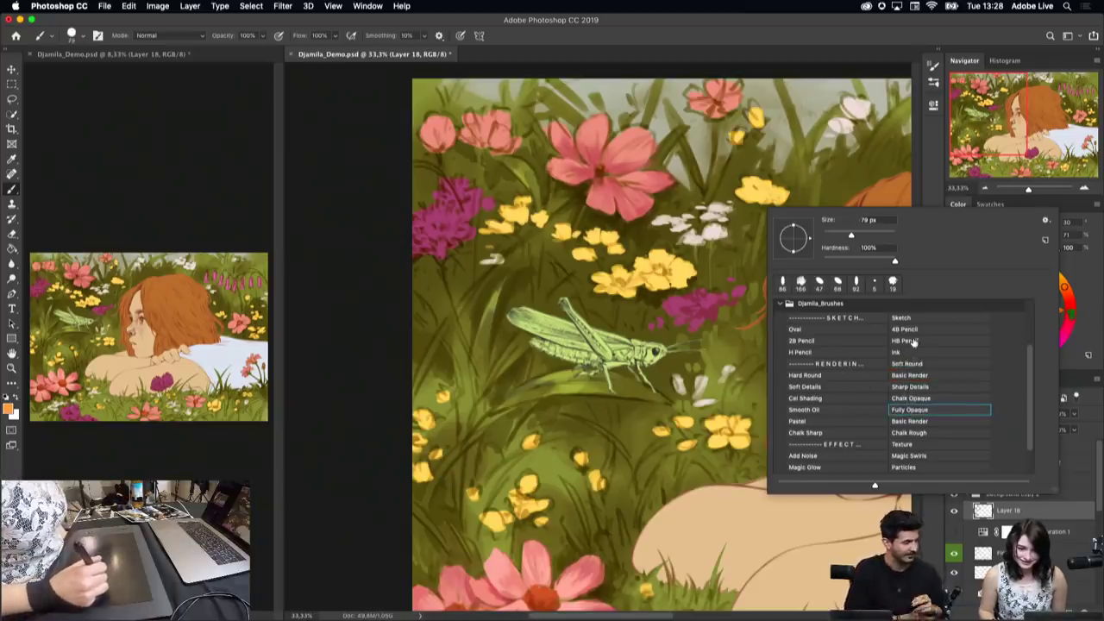
click(914, 386)
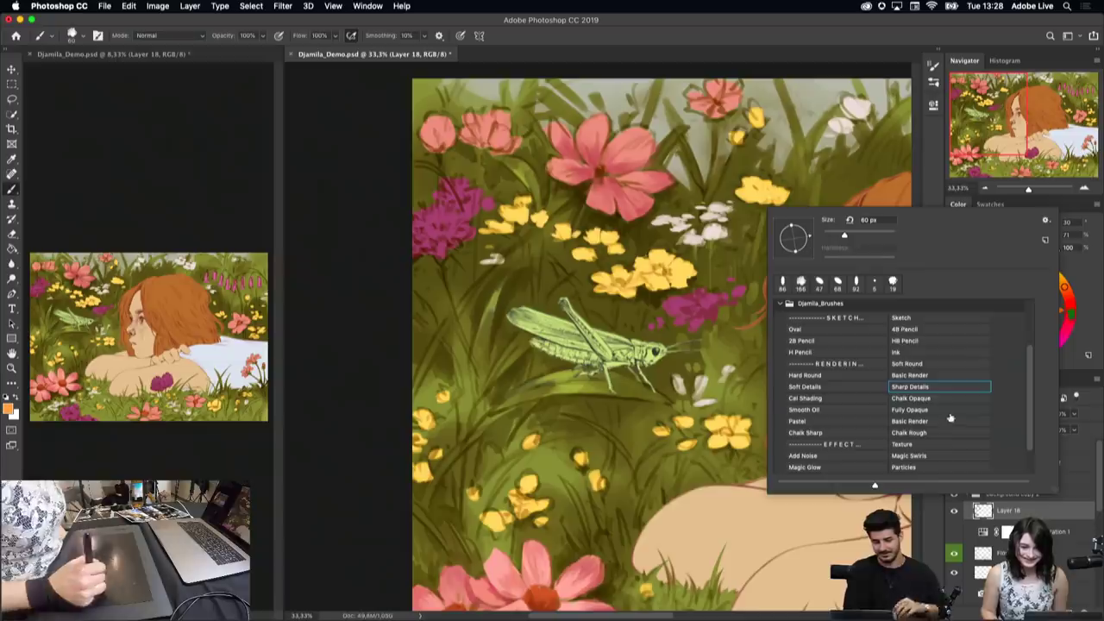
drag(845, 236, 863, 235)
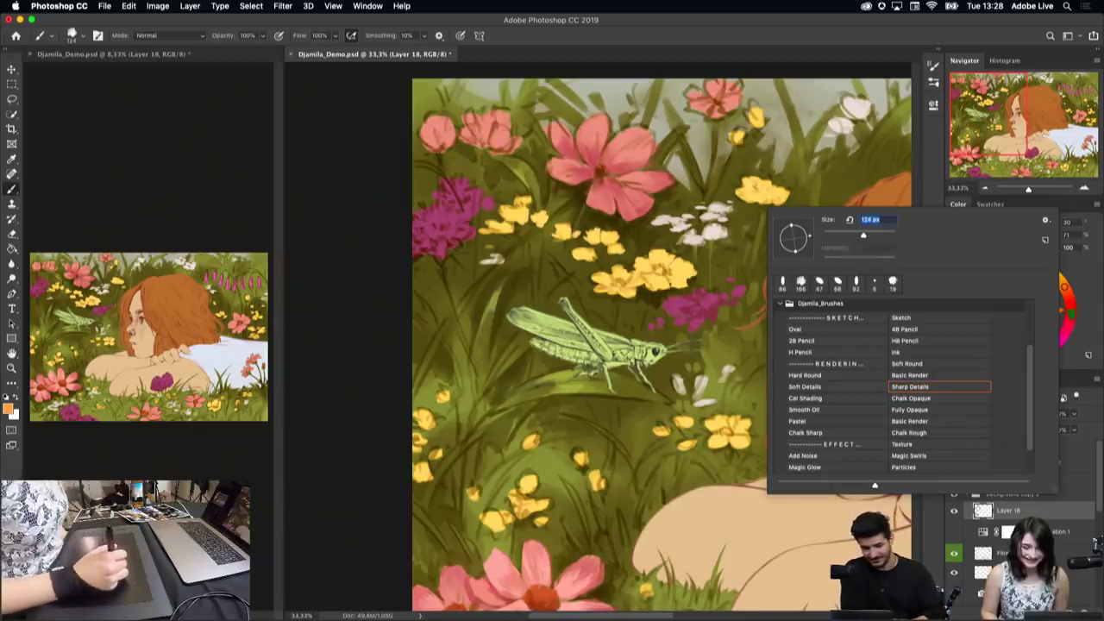
key(Return)
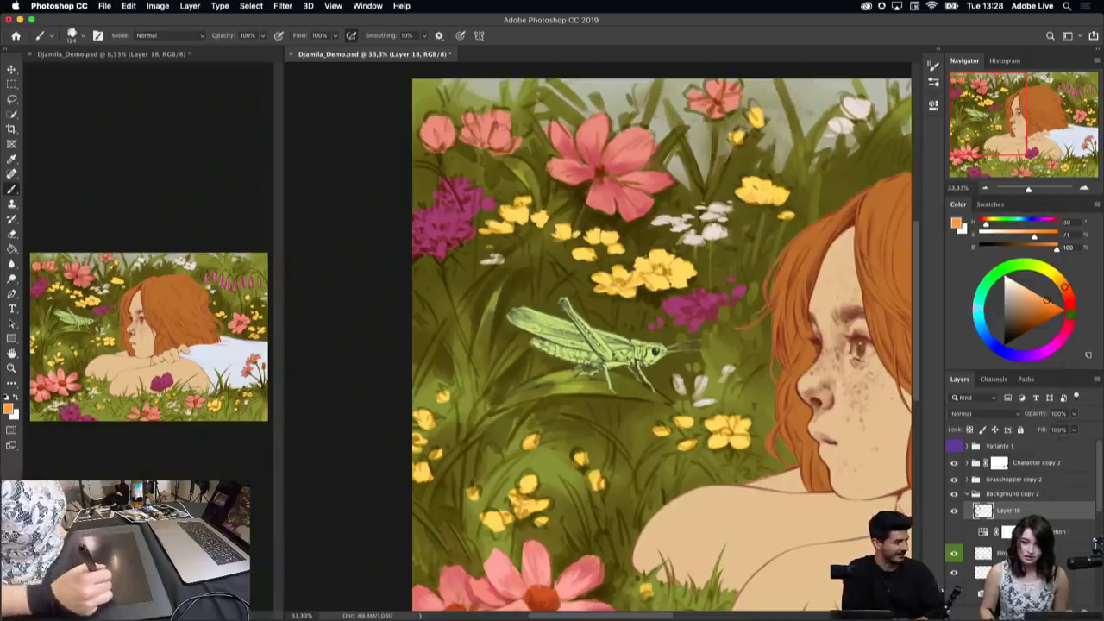
drag(1066, 287, 1068, 294)
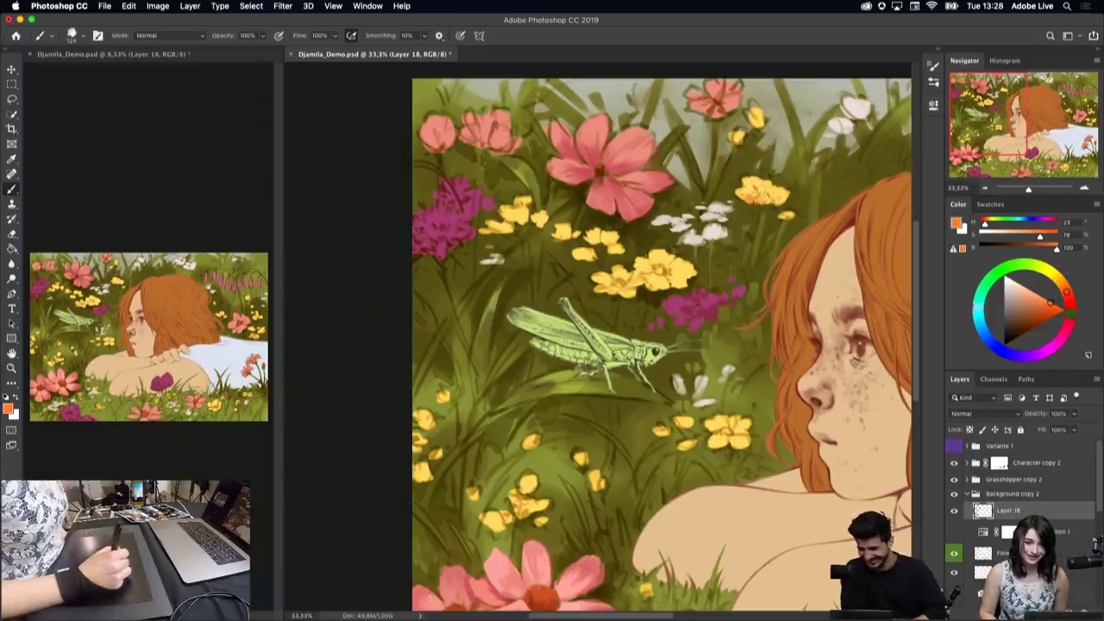
drag(765, 197, 757, 198)
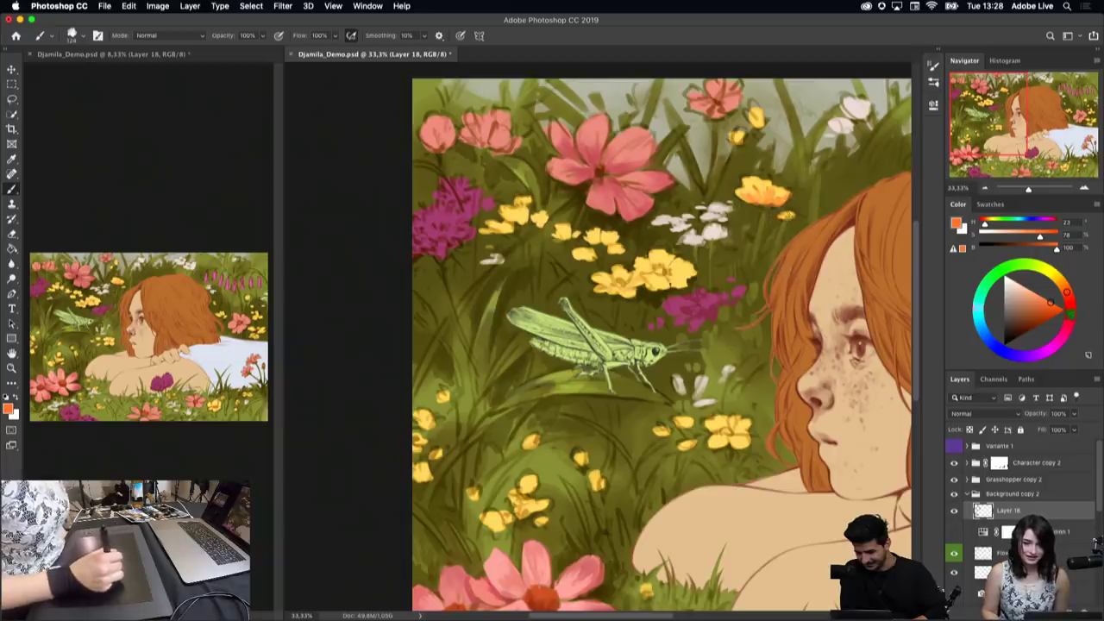
mouse_move(657, 274)
mouse_down()
mouse_move(677, 269)
mouse_move(651, 260)
mouse_move(640, 268)
mouse_move(666, 258)
mouse_move(628, 278)
mouse_up()
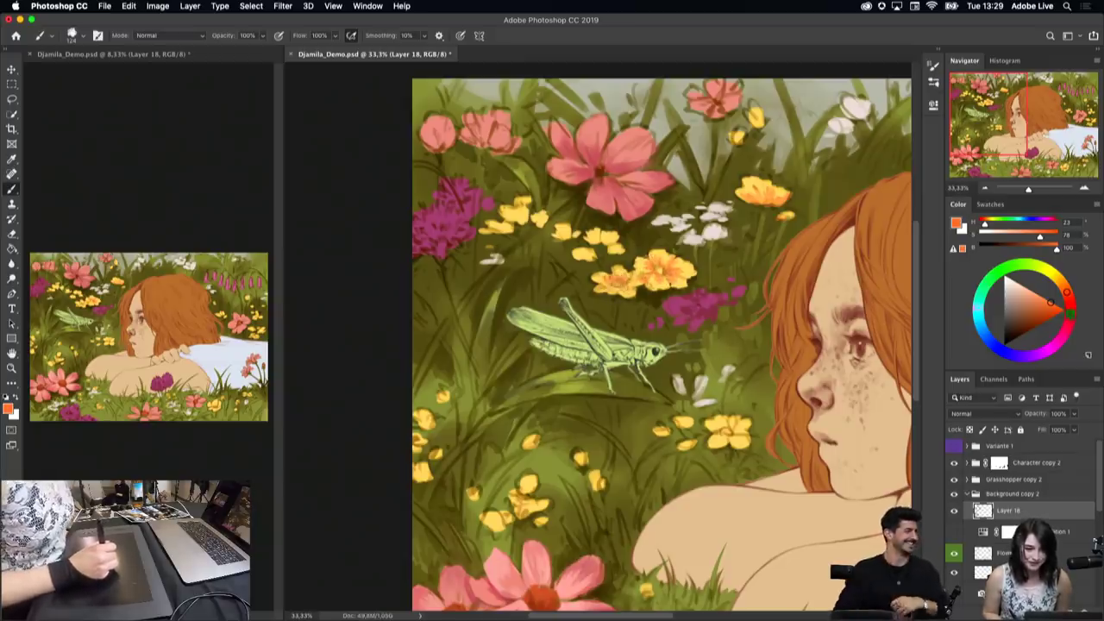
Step: Shade the yellow petals darker and paint dark-orange centres into three yellow flowers
alt+click(664, 258)
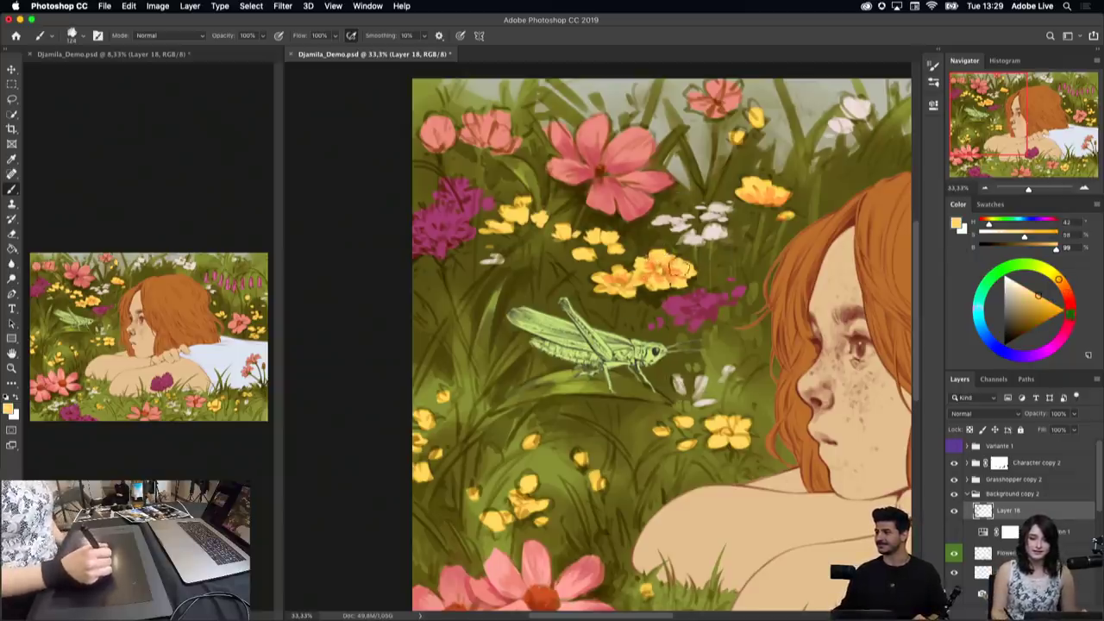
drag(666, 262, 682, 272)
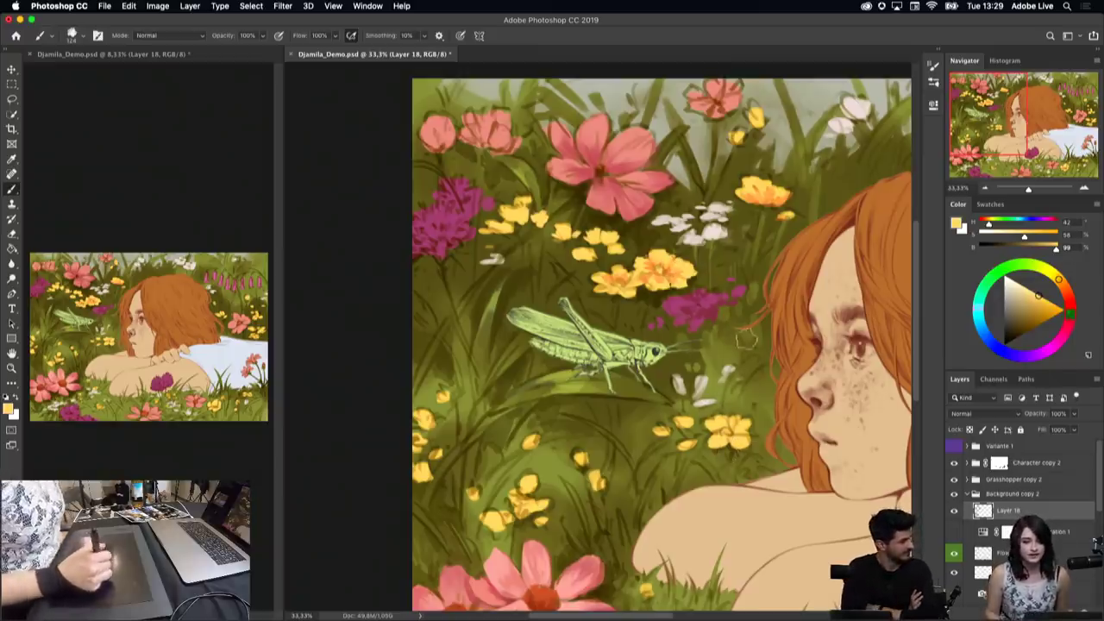
mouse_move(1058, 278)
mouse_down()
mouse_move(1067, 292)
mouse_move(1042, 306)
mouse_up()
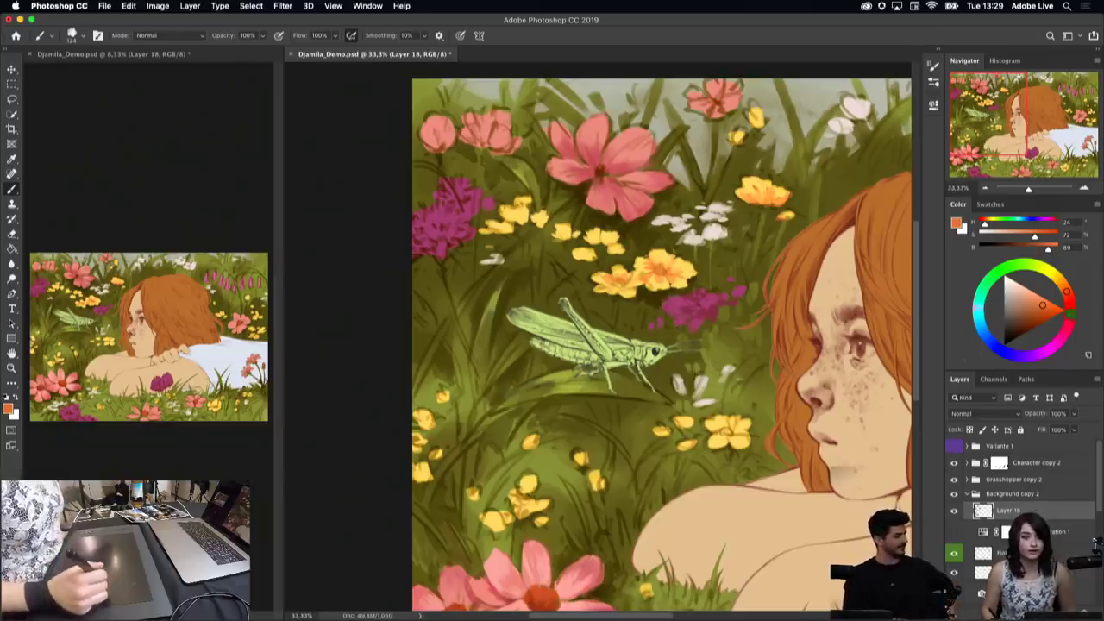
drag(1042, 304, 1038, 315)
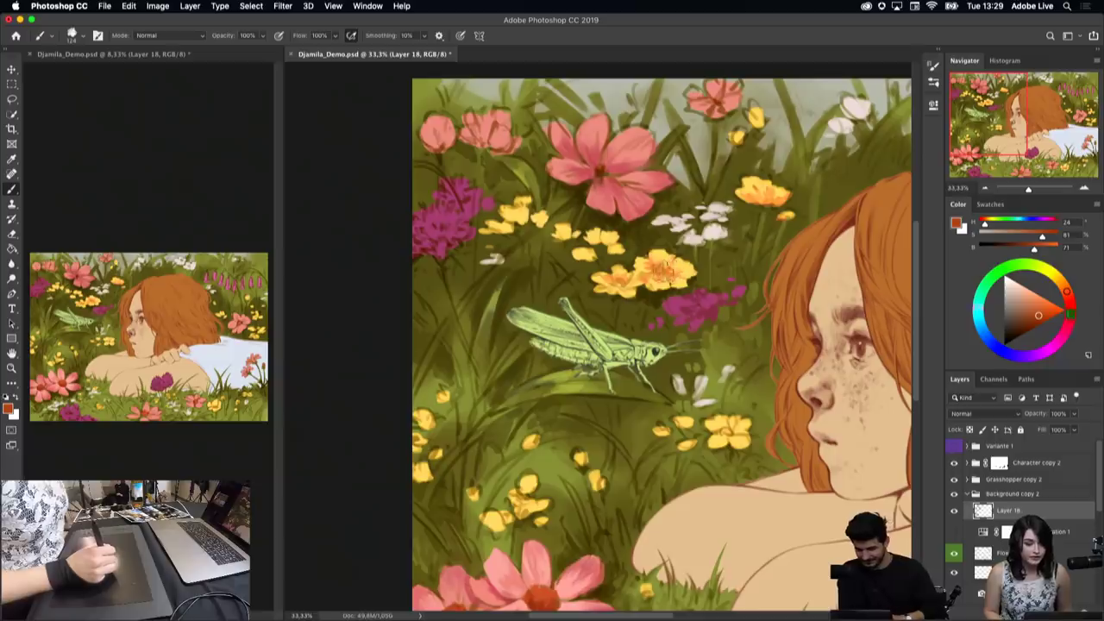
mouse_move(656, 266)
mouse_down()
mouse_move(666, 275)
mouse_move(657, 269)
mouse_up()
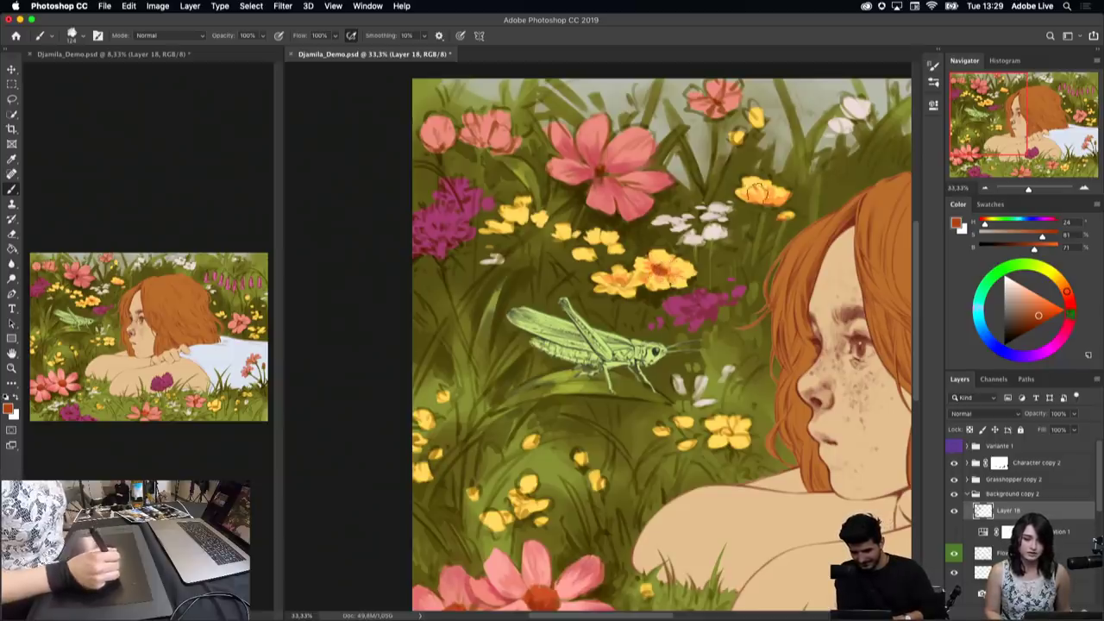
mouse_move(611, 276)
mouse_down()
mouse_move(625, 285)
mouse_move(618, 278)
mouse_up()
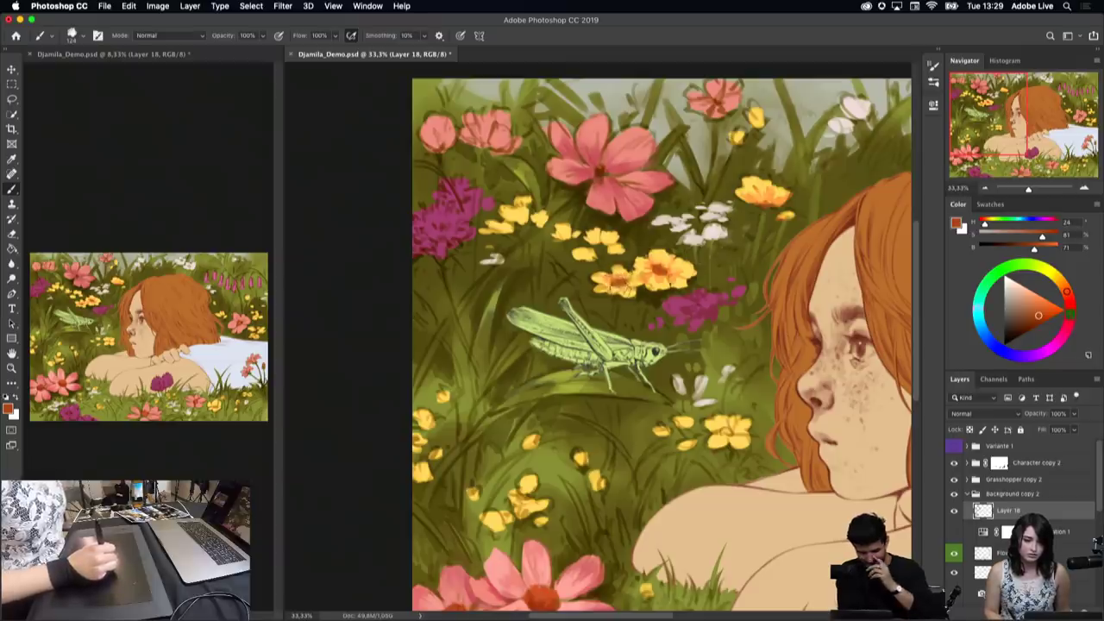
drag(722, 431, 718, 430)
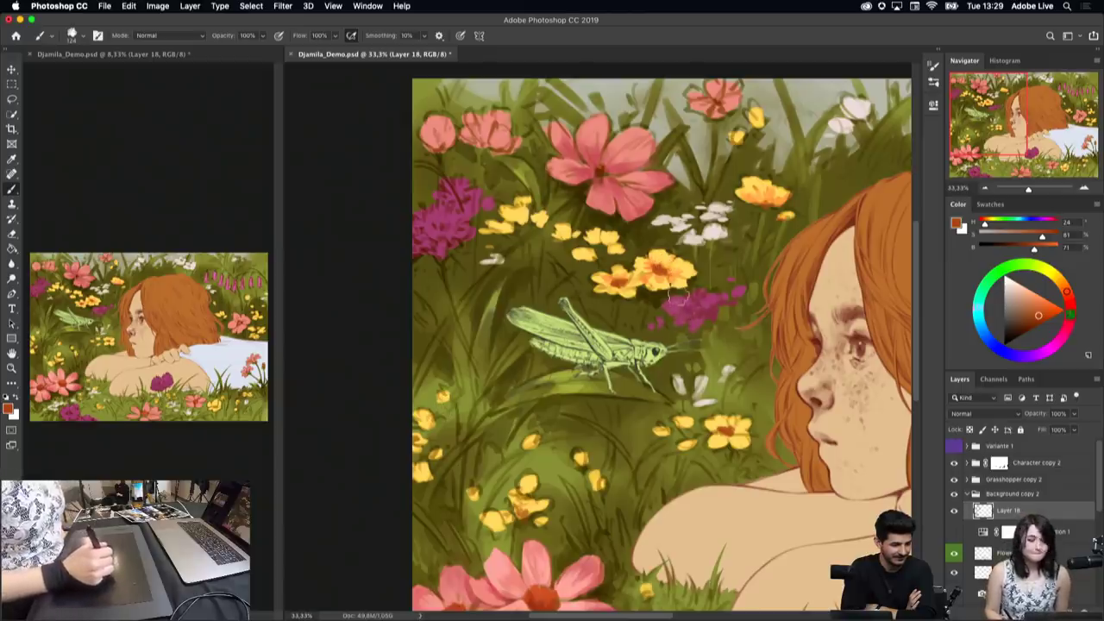
Step: Warm the yellow toward orange and repaint the petals of the flower above the grasshopper
alt+click(659, 259)
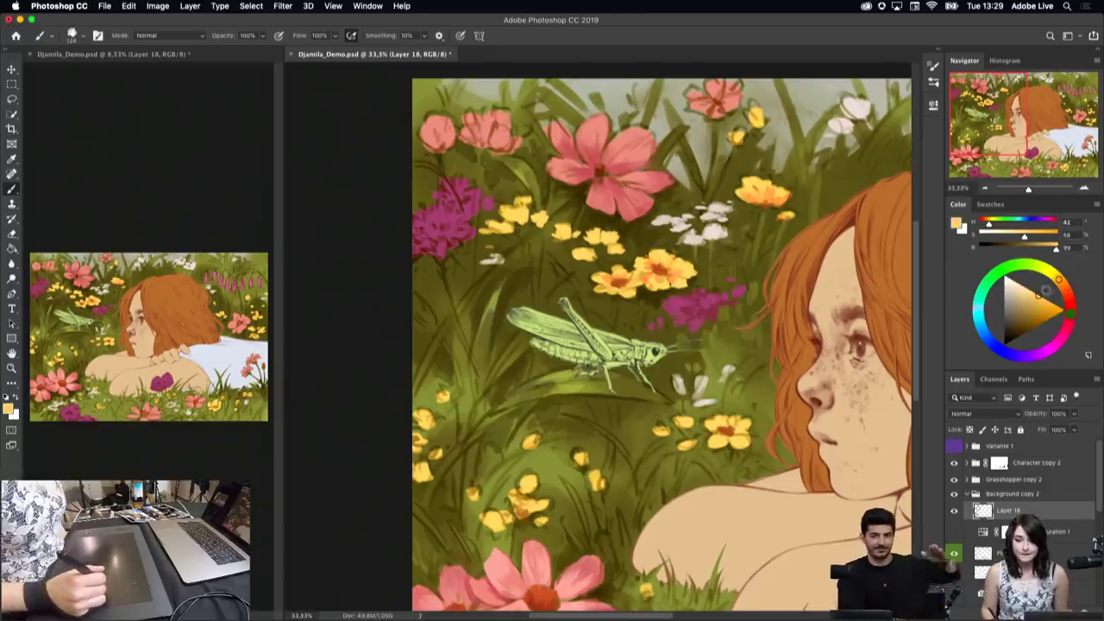
click(1060, 282)
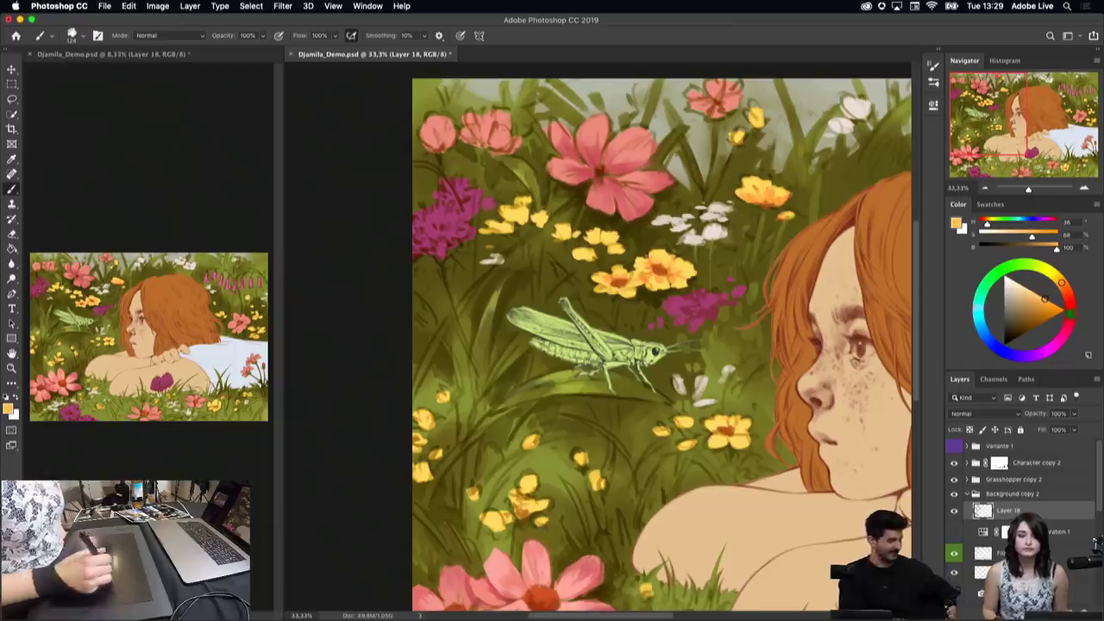
drag(659, 259, 649, 263)
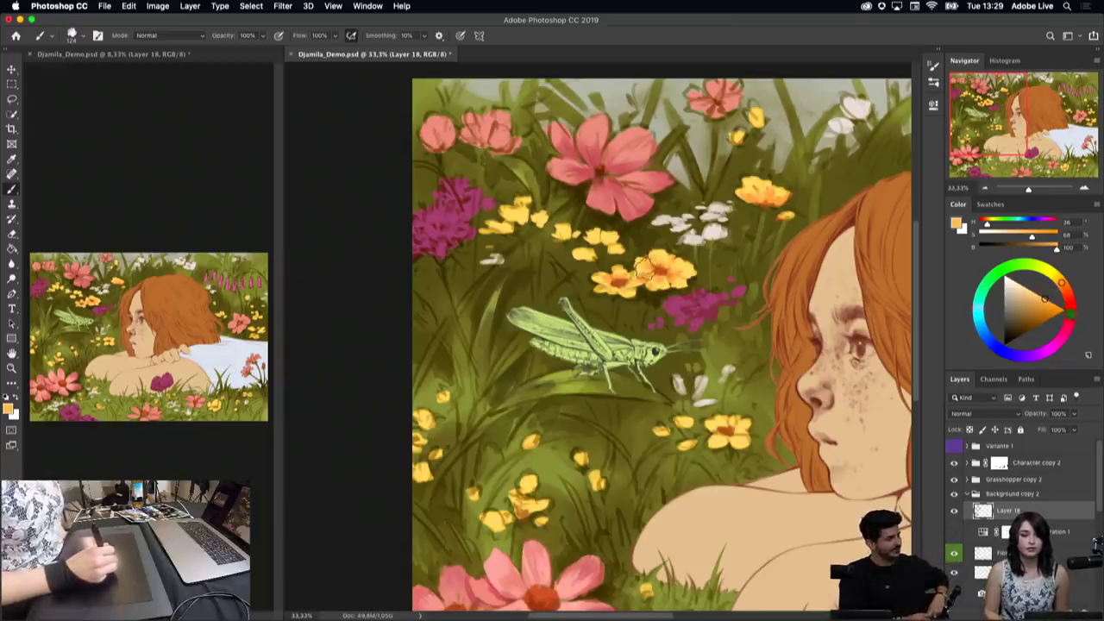
drag(642, 272, 676, 277)
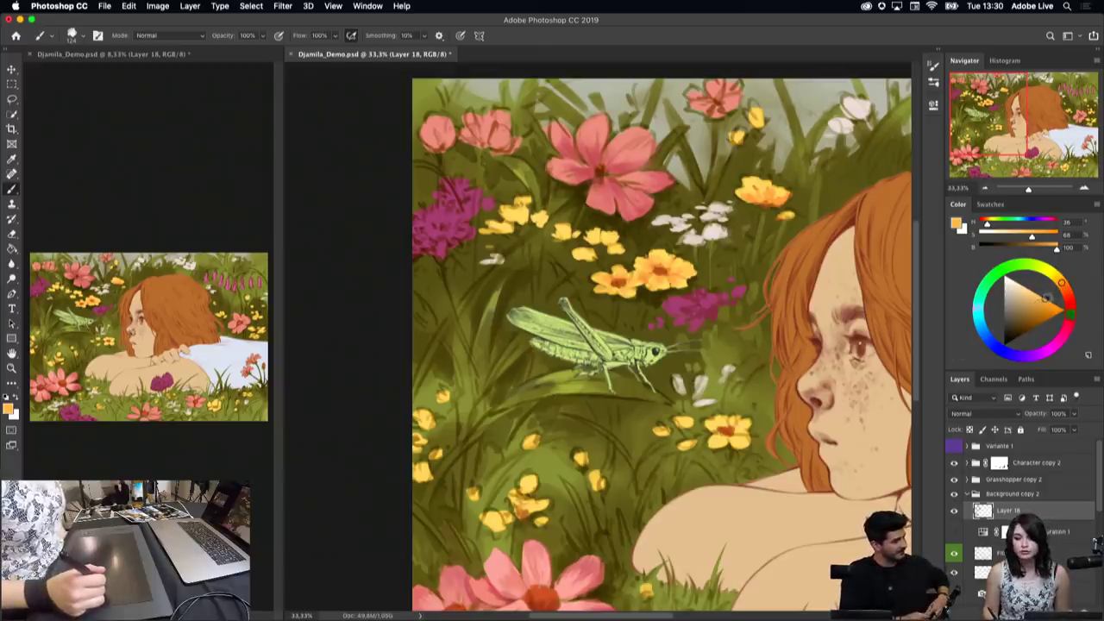
click(1057, 278)
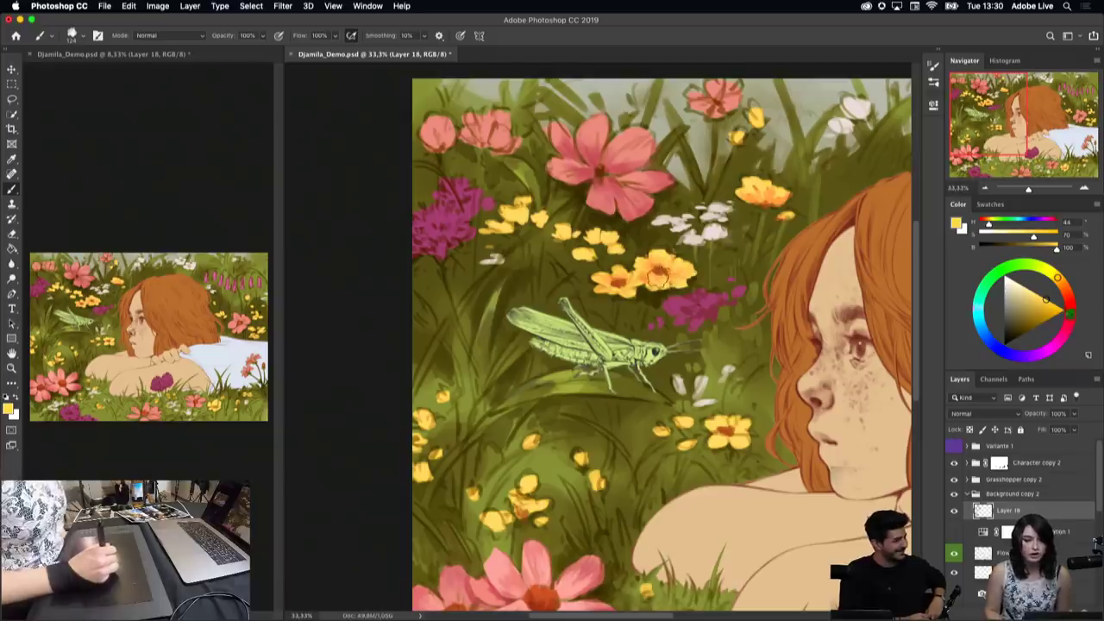
mouse_move(658, 280)
mouse_down()
mouse_move(668, 272)
mouse_move(656, 257)
mouse_up()
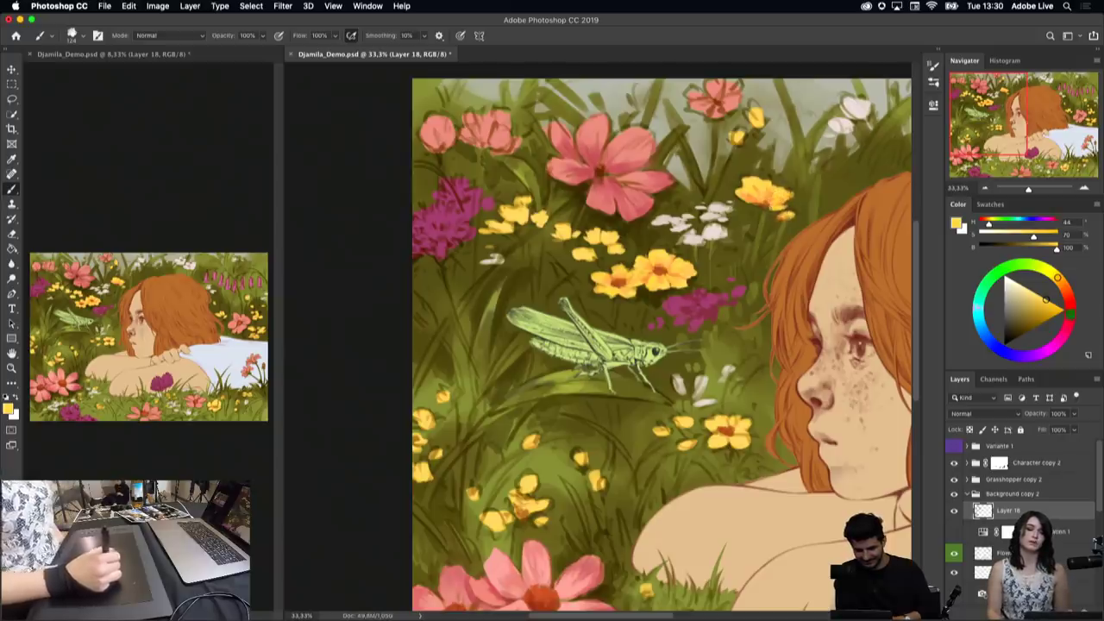
alt+click(771, 197)
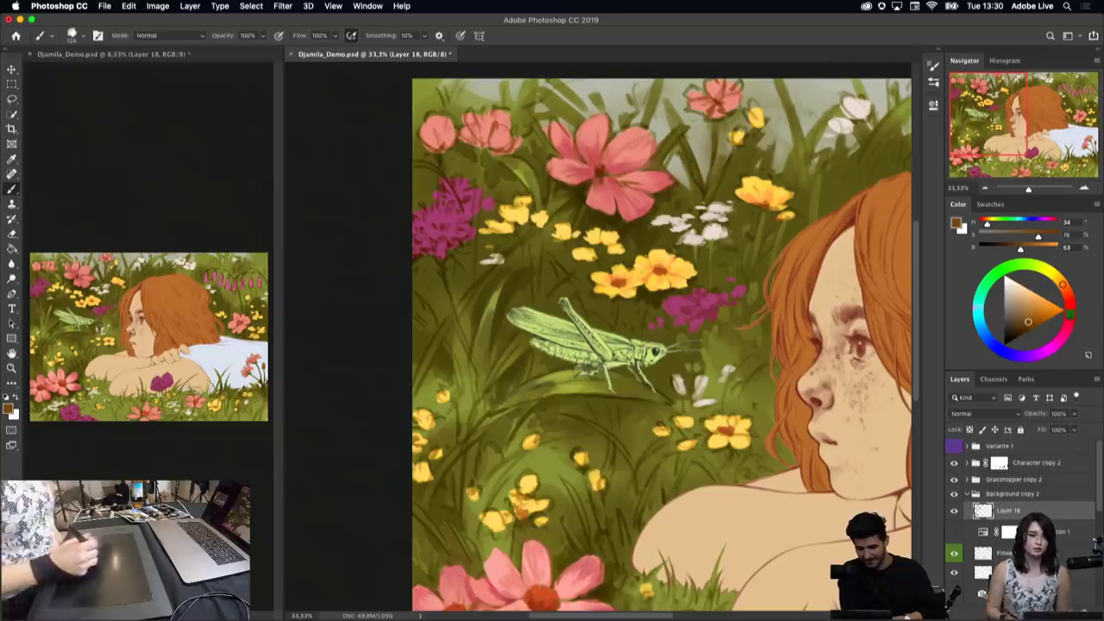
alt+click(673, 267)
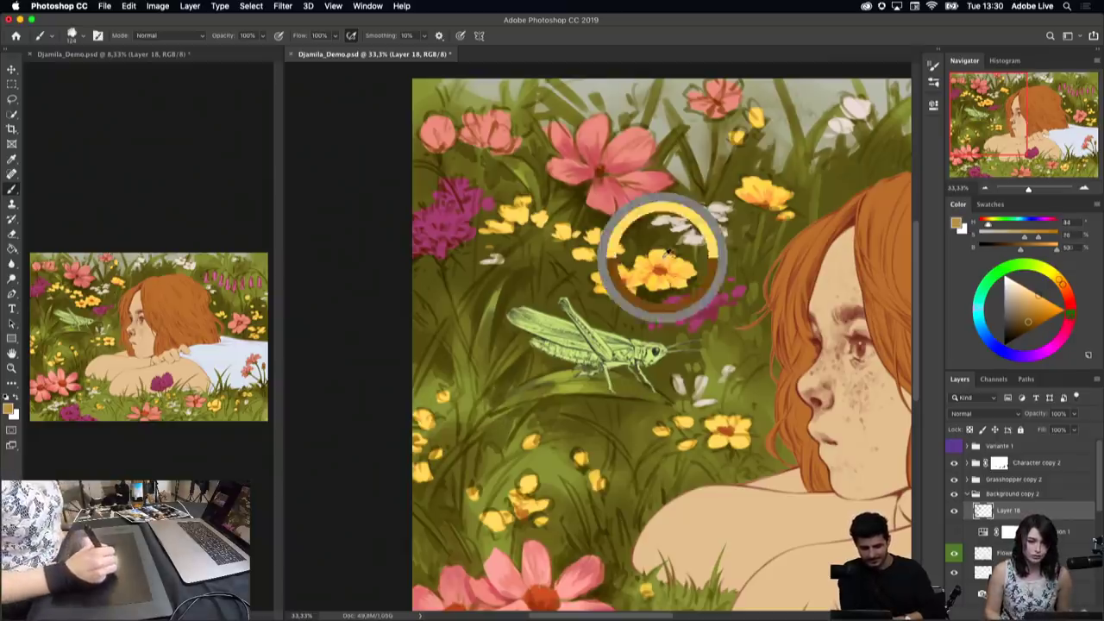
right_click(686, 281)
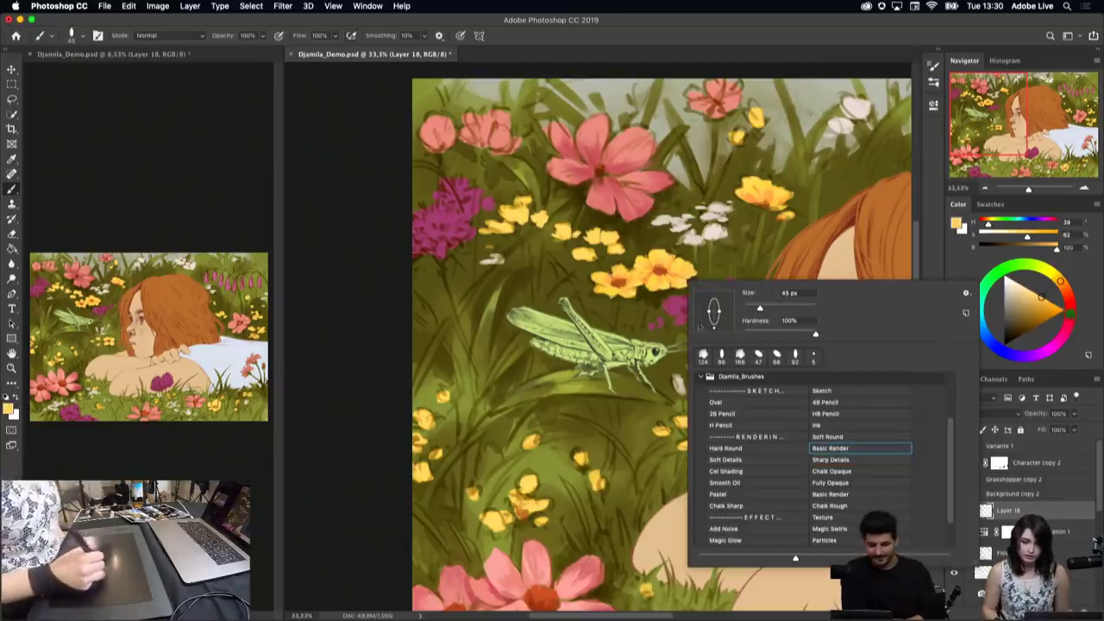
alt+click(665, 248)
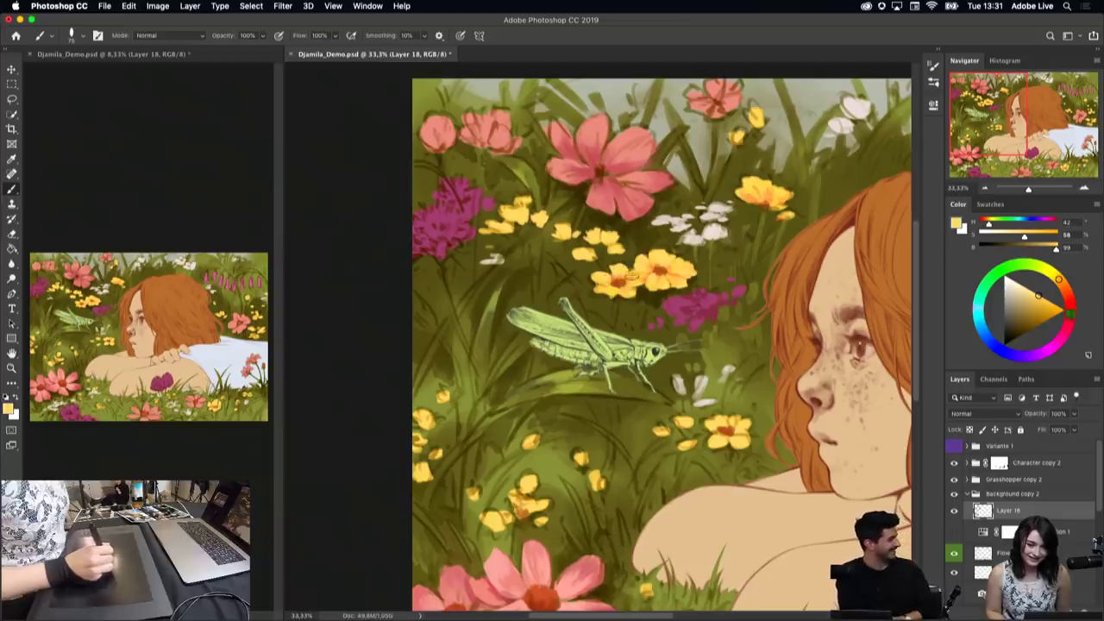
alt+click(636, 272)
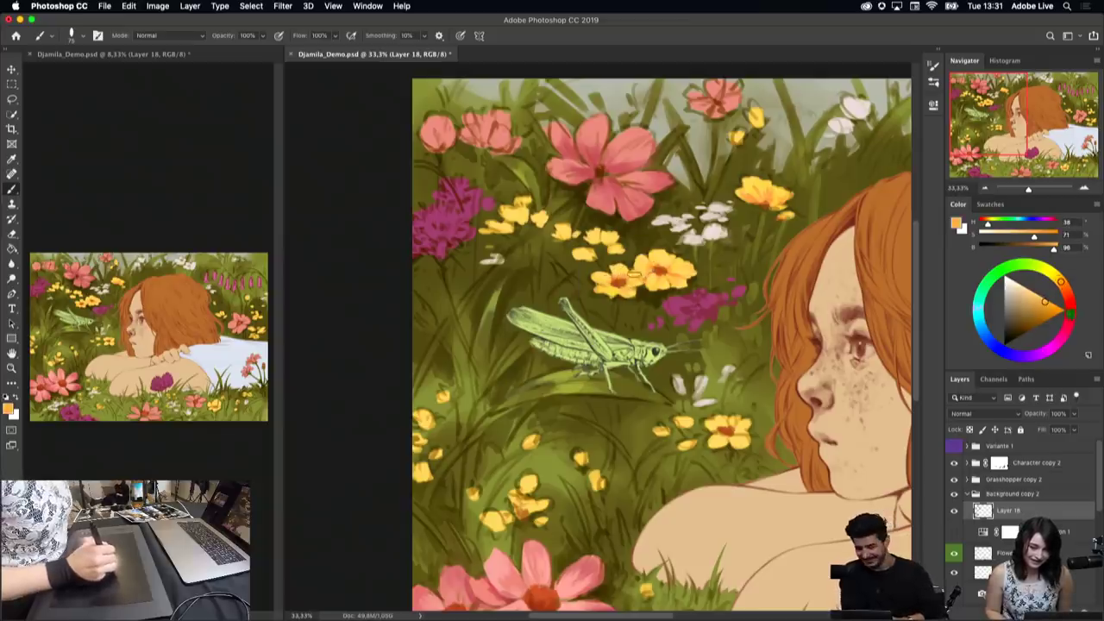
alt+click(679, 270)
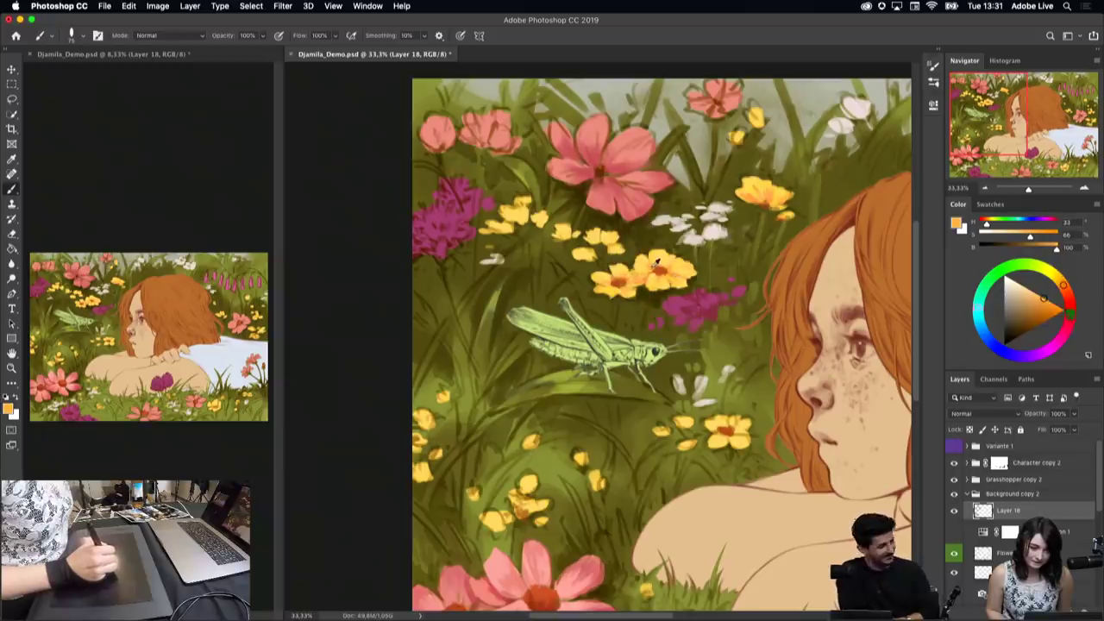
alt+click(648, 271)
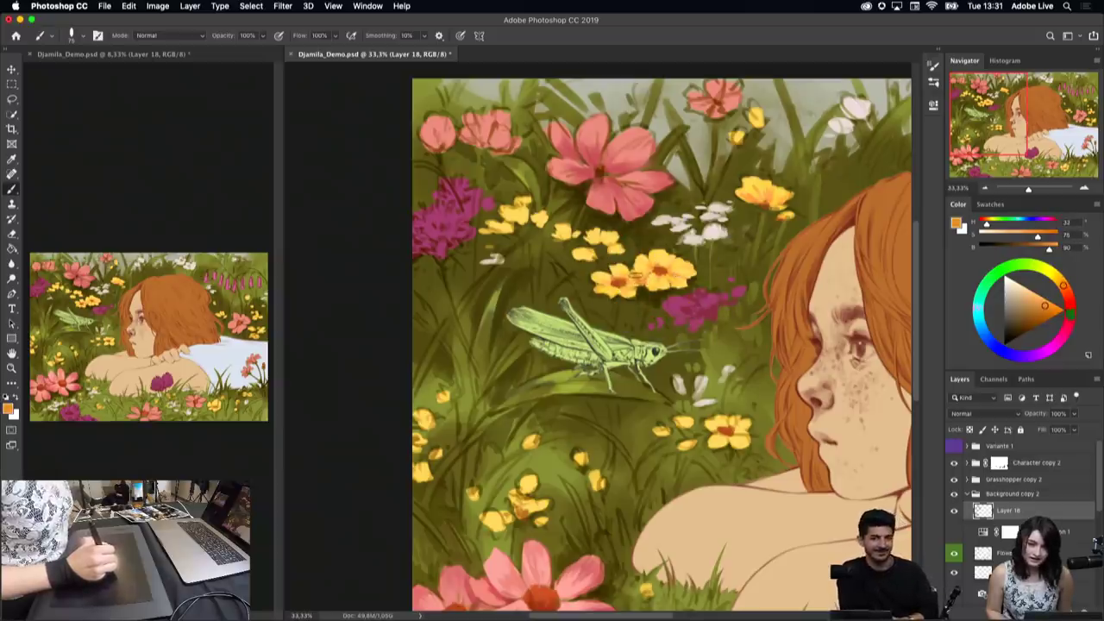
alt+click(635, 272)
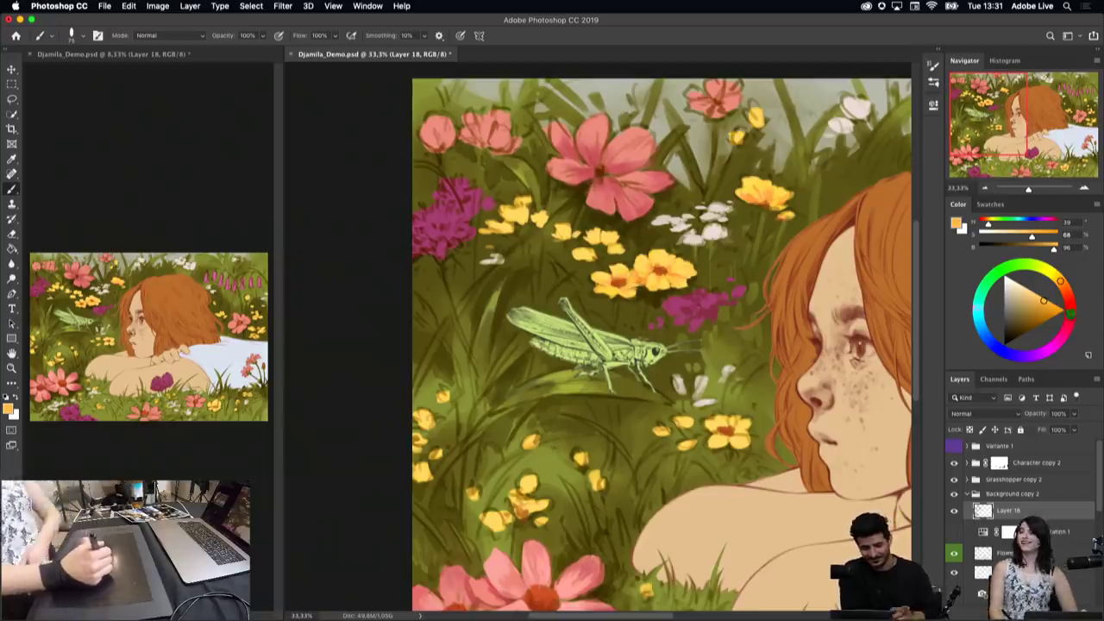
alt+click(746, 182)
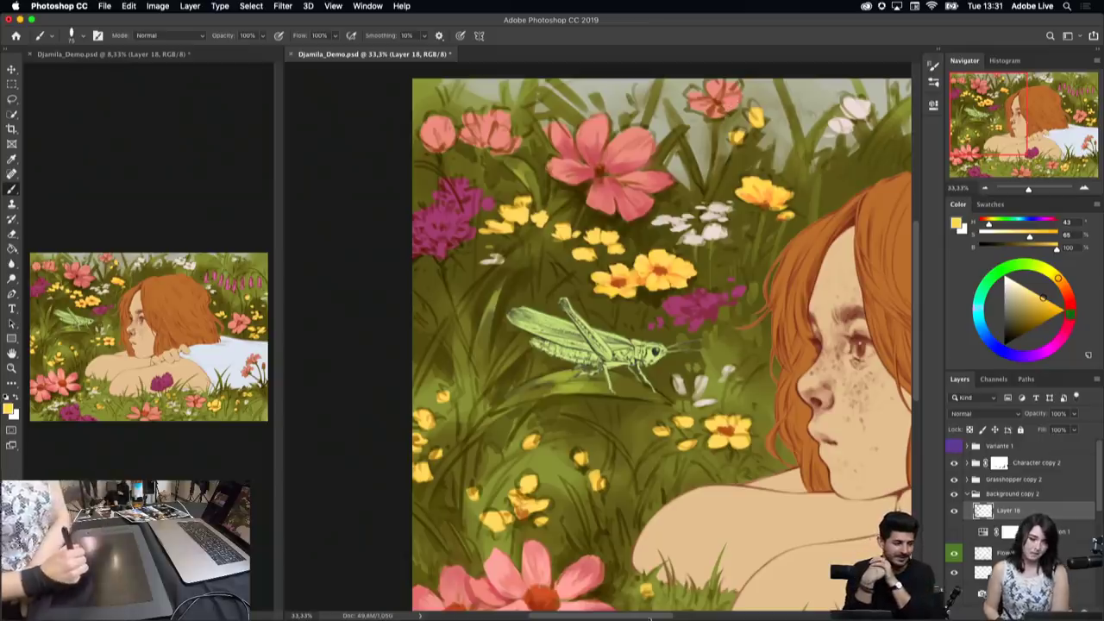
key(ctrl+minus)
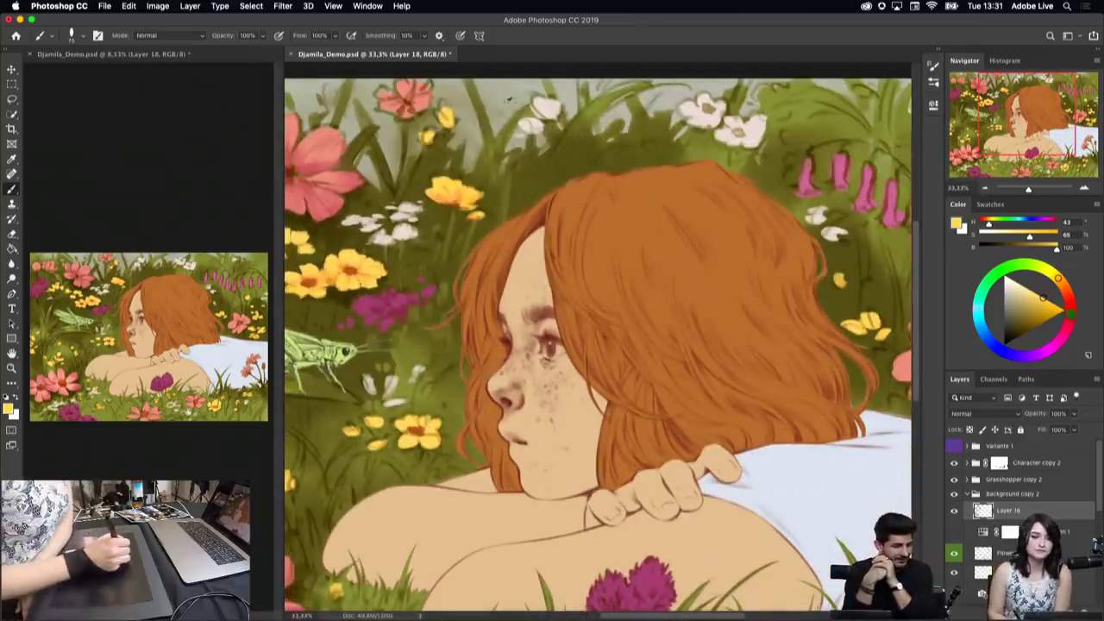
Step: Mix a light cyan paint colour and switch to the Oval brush
alt+click(510, 95)
drag(1008, 298, 1009, 294)
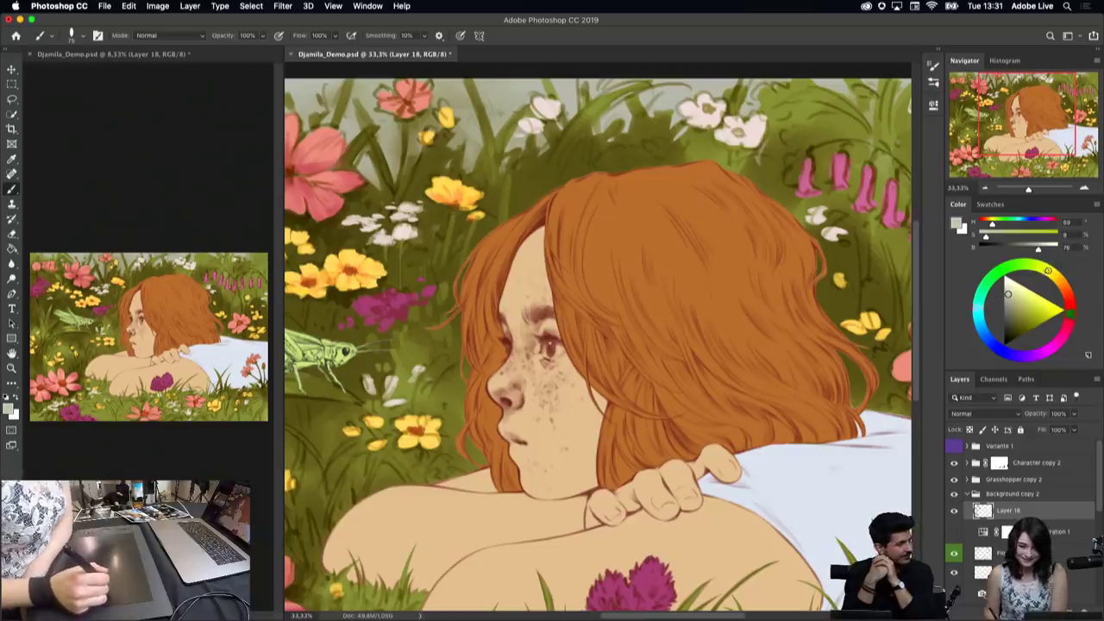
drag(1047, 270, 1067, 312)
click(978, 308)
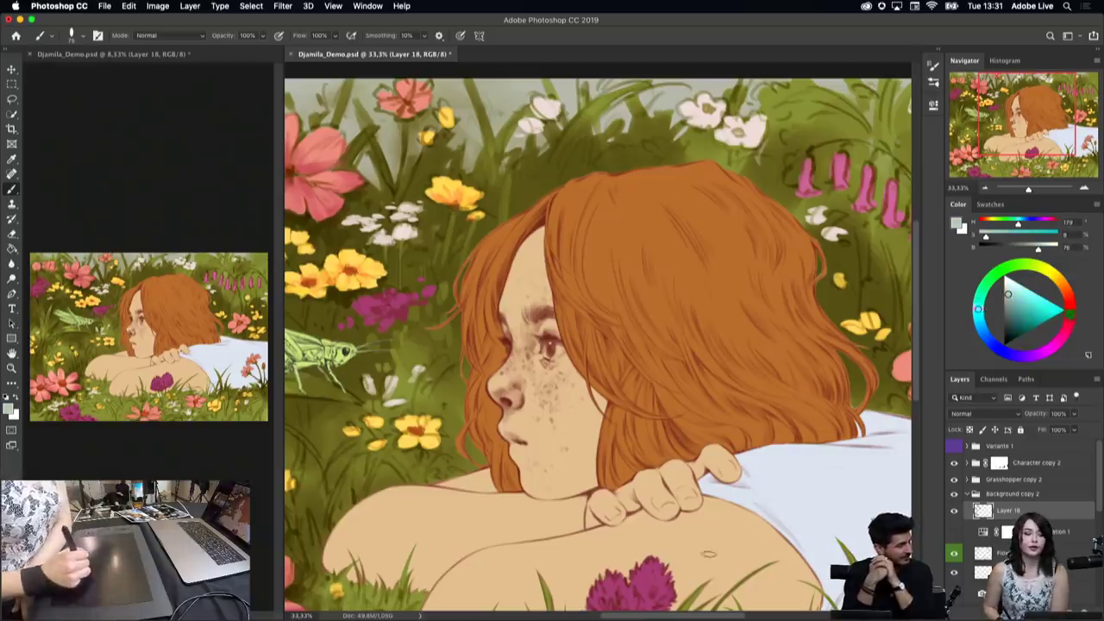
drag(703, 618, 544, 617)
right_click(647, 123)
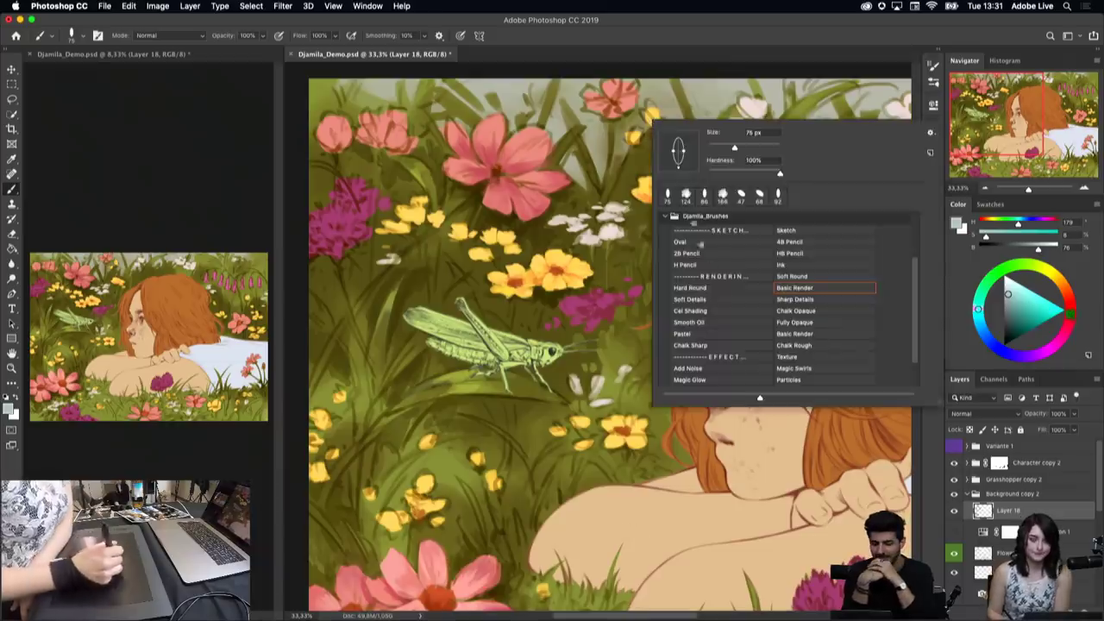
double_click(690, 242)
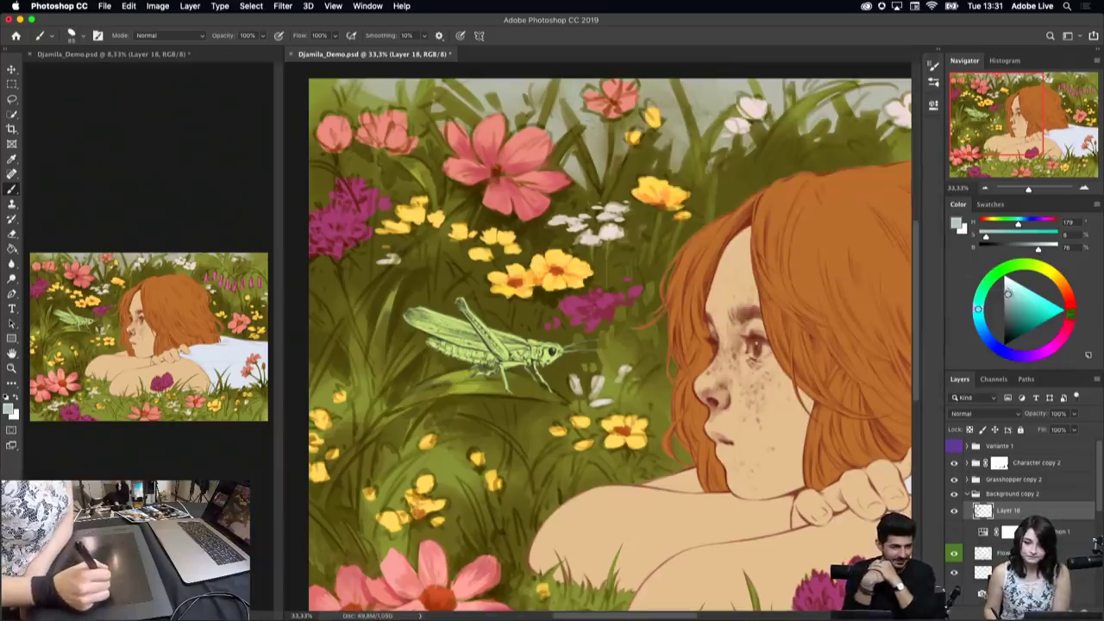
click(1011, 286)
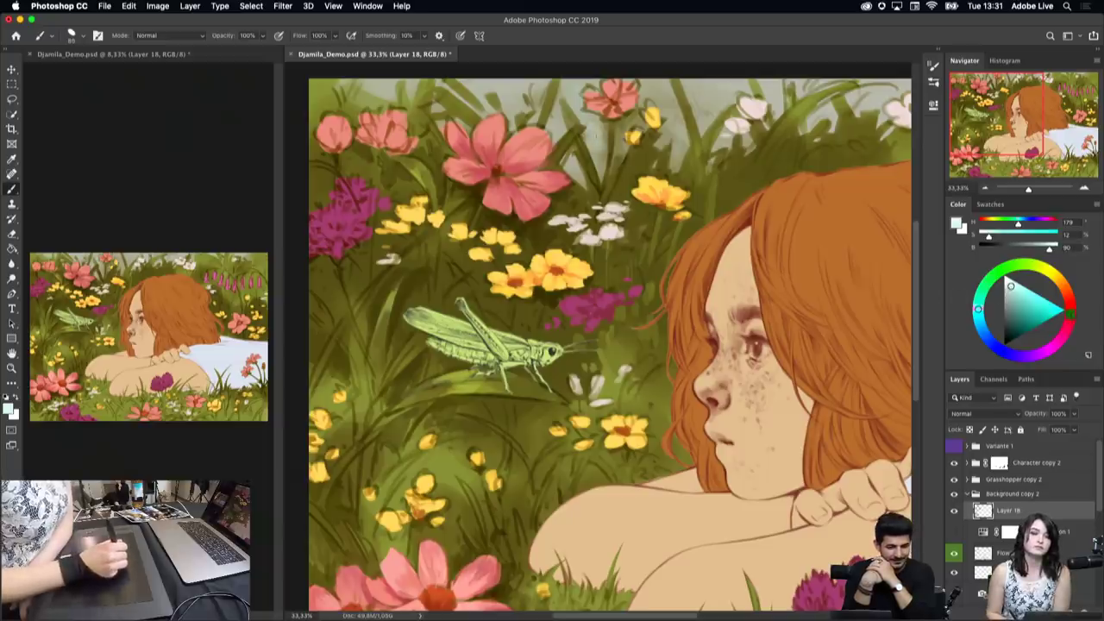
Step: Paint light cyan sky gaps between the grass tips across the top of the meadow
drag(607, 126, 595, 156)
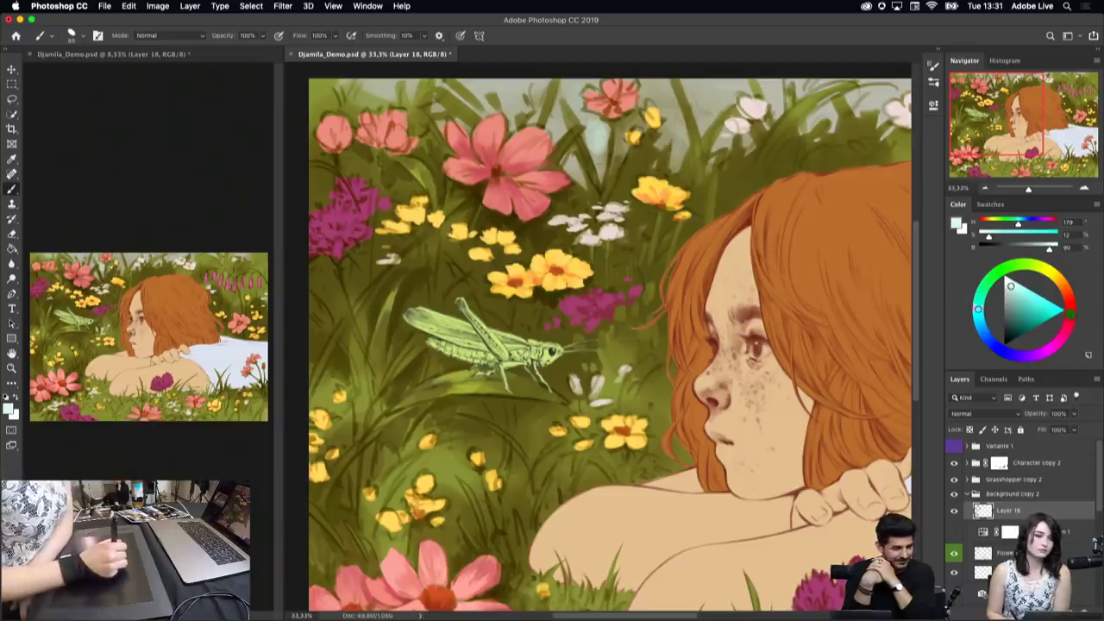
drag(561, 112, 559, 140)
mouse_move(557, 91)
mouse_down()
mouse_move(557, 114)
mouse_move(602, 81)
mouse_move(570, 90)
mouse_up()
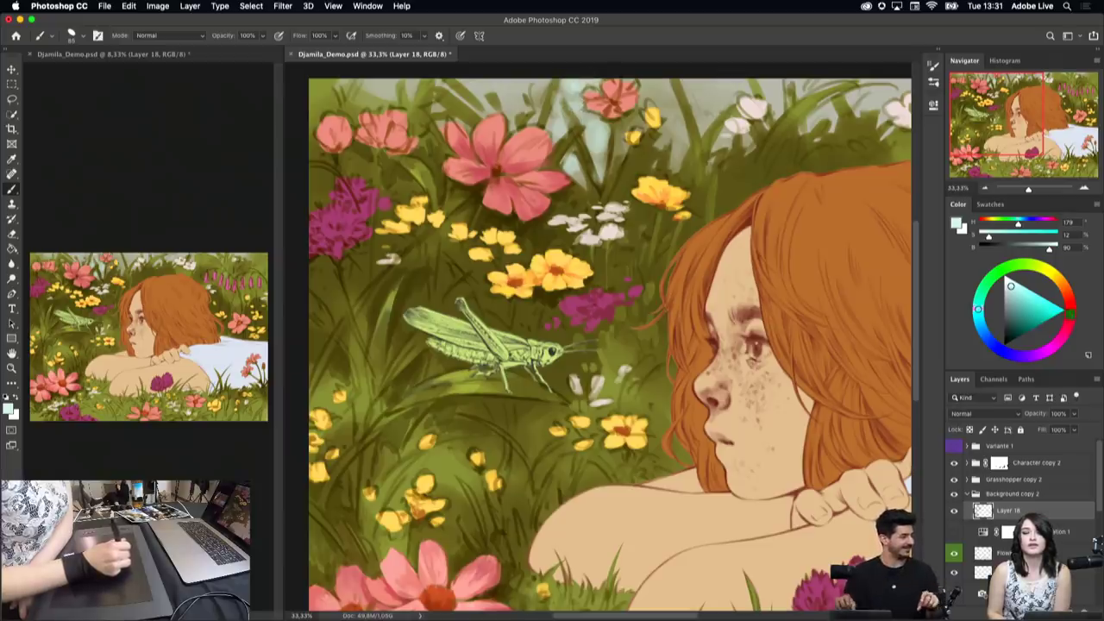
mouse_move(641, 98)
mouse_down()
mouse_move(648, 114)
mouse_move(655, 91)
mouse_move(669, 108)
mouse_move(624, 126)
mouse_move(616, 143)
mouse_move(642, 129)
mouse_move(617, 157)
mouse_move(626, 119)
mouse_move(681, 115)
mouse_move(703, 84)
mouse_move(738, 82)
mouse_up()
mouse_move(679, 120)
mouse_down()
mouse_move(666, 81)
mouse_move(640, 81)
mouse_up()
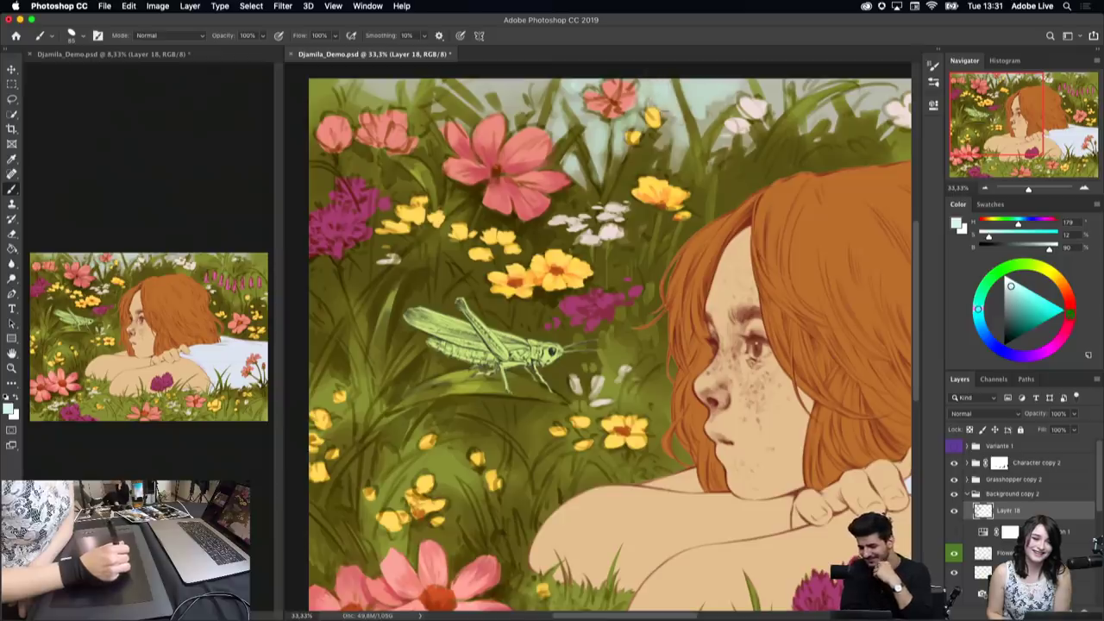
drag(695, 120, 722, 107)
mouse_move(716, 146)
mouse_down()
mouse_move(730, 129)
mouse_move(752, 130)
mouse_move(771, 79)
mouse_up()
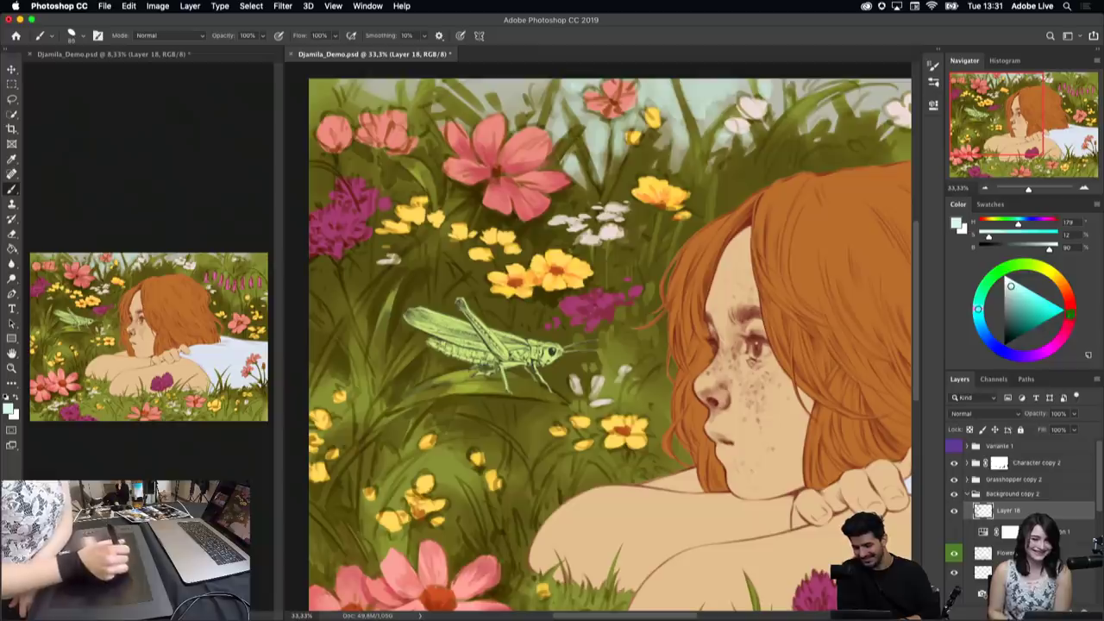
drag(709, 115, 728, 102)
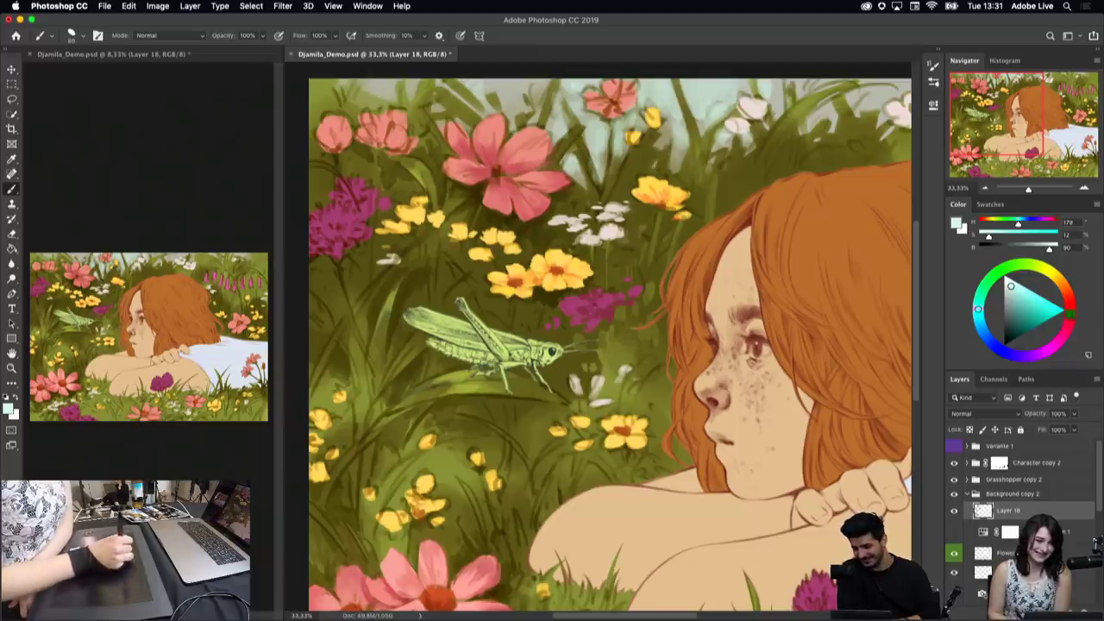
mouse_move(507, 112)
mouse_down()
mouse_move(497, 84)
mouse_move(479, 99)
mouse_up()
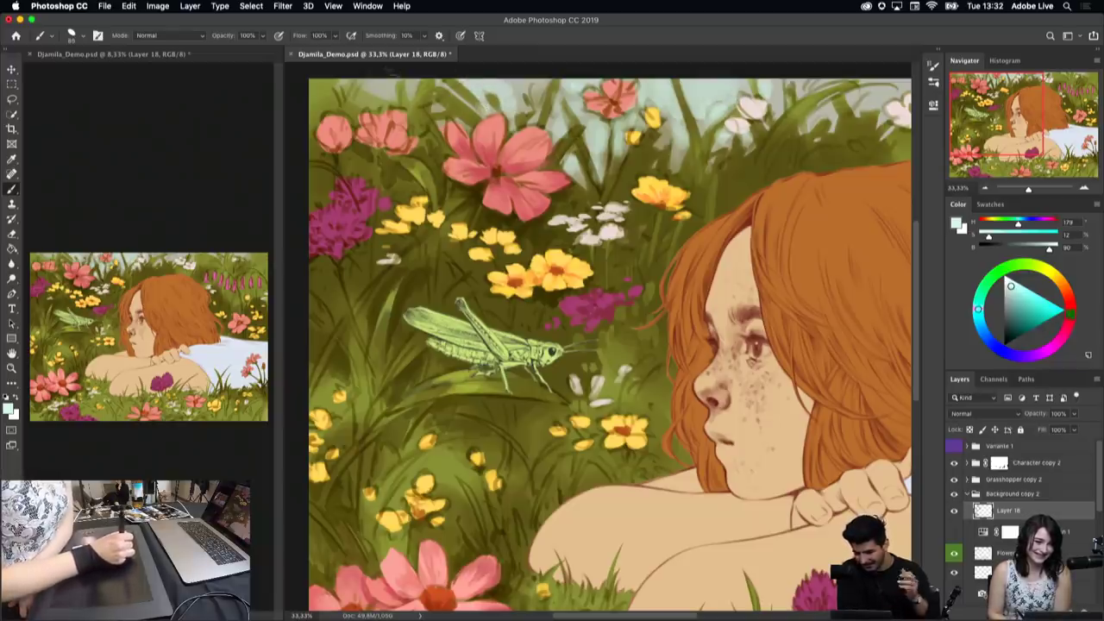
mouse_move(394, 98)
mouse_down()
mouse_move(388, 81)
mouse_move(359, 79)
mouse_up()
mouse_move(436, 111)
mouse_down()
mouse_move(428, 95)
mouse_move(434, 105)
mouse_up()
Step: Add further sky gaps among the grass tips above the hair and at upper right
scroll(597, 345, right, 5)
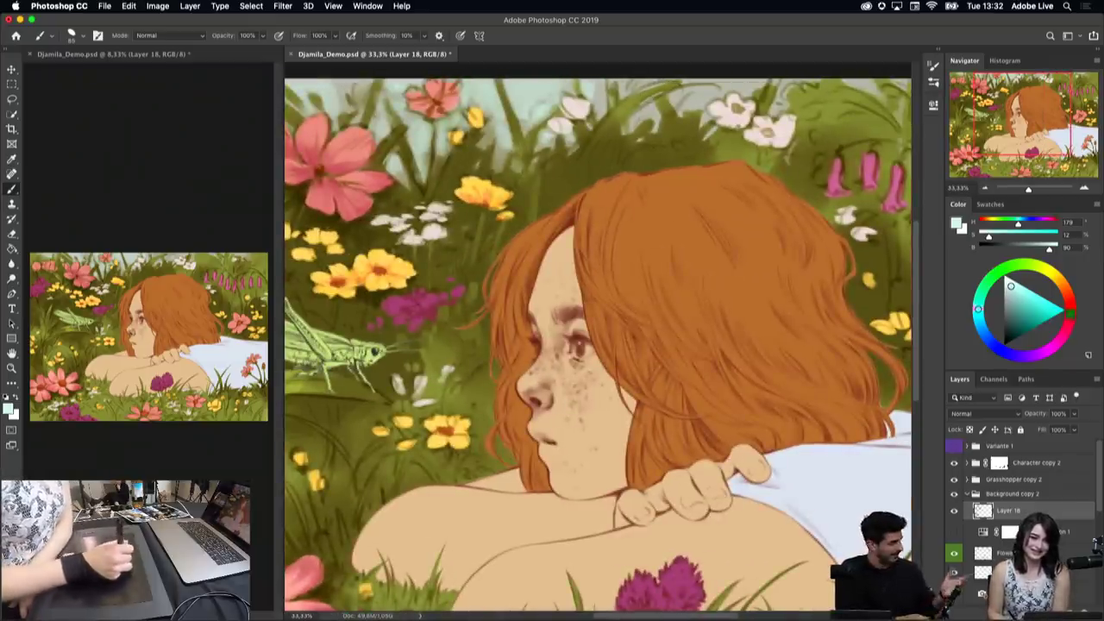
mouse_move(604, 116)
mouse_down()
mouse_move(597, 83)
mouse_move(617, 79)
mouse_up()
drag(655, 97, 645, 78)
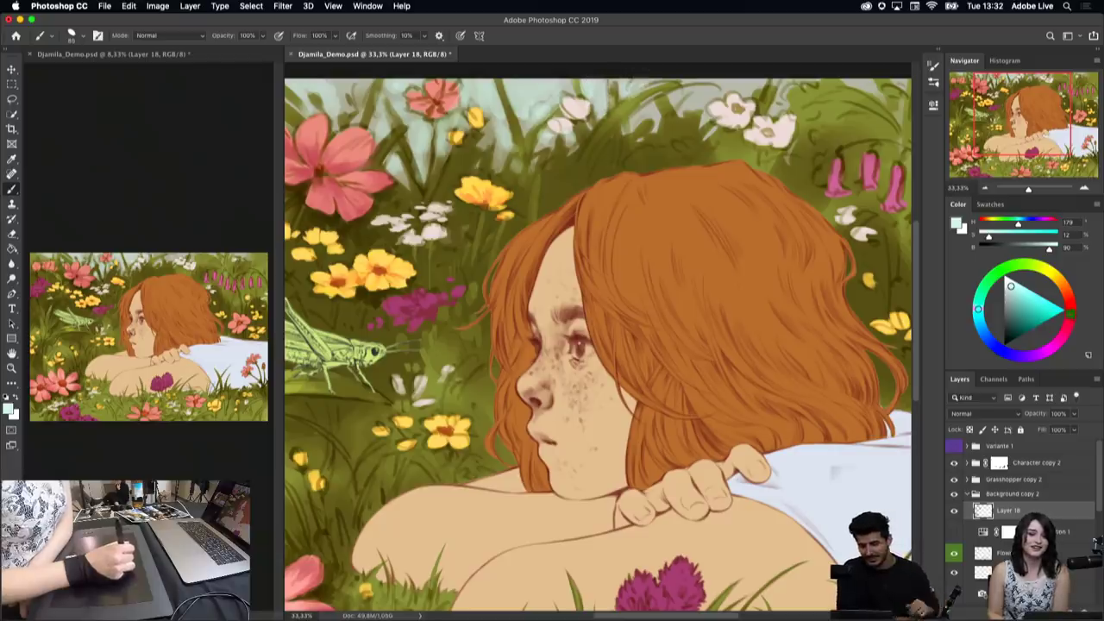
mouse_move(641, 129)
mouse_down()
mouse_move(635, 107)
mouse_move(681, 85)
mouse_move(696, 95)
mouse_move(692, 77)
mouse_move(726, 83)
mouse_up()
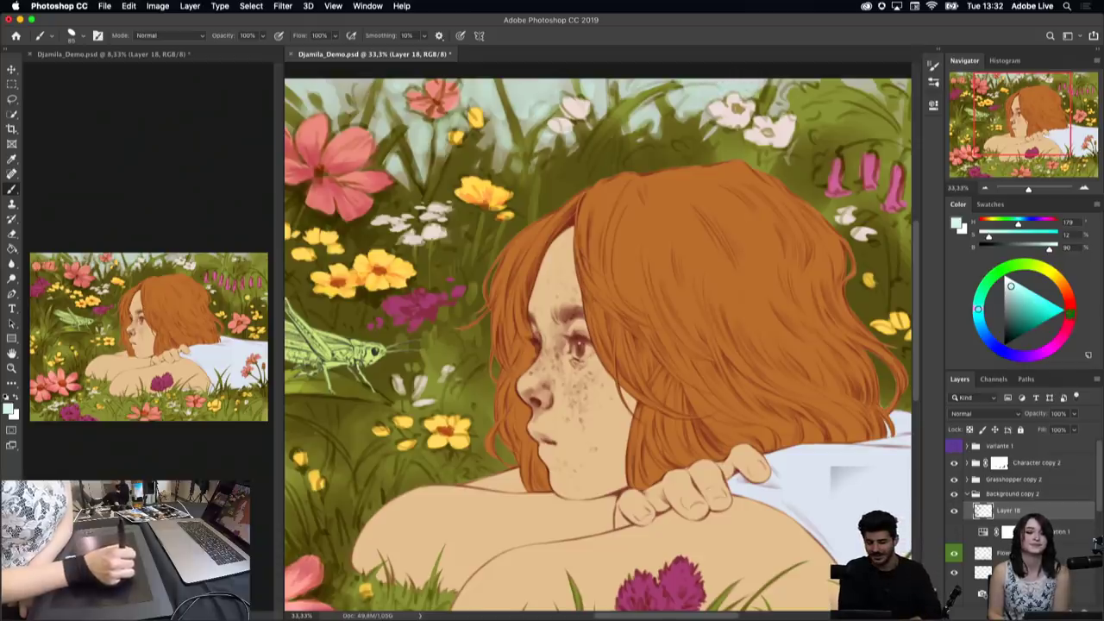
drag(781, 113, 792, 78)
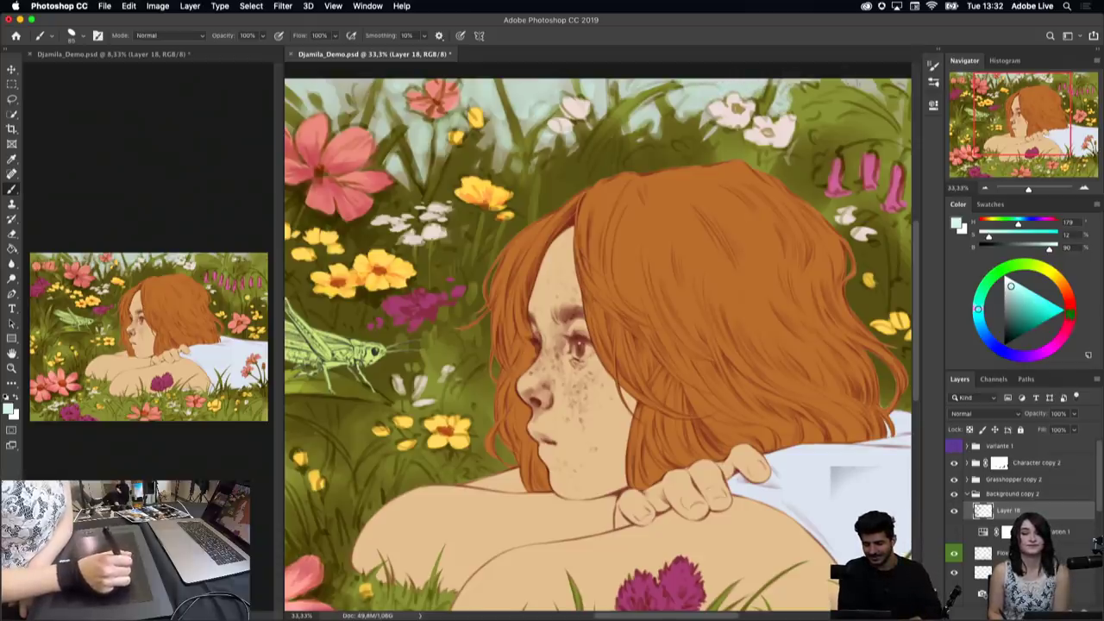
scroll(672, 545, left, 2)
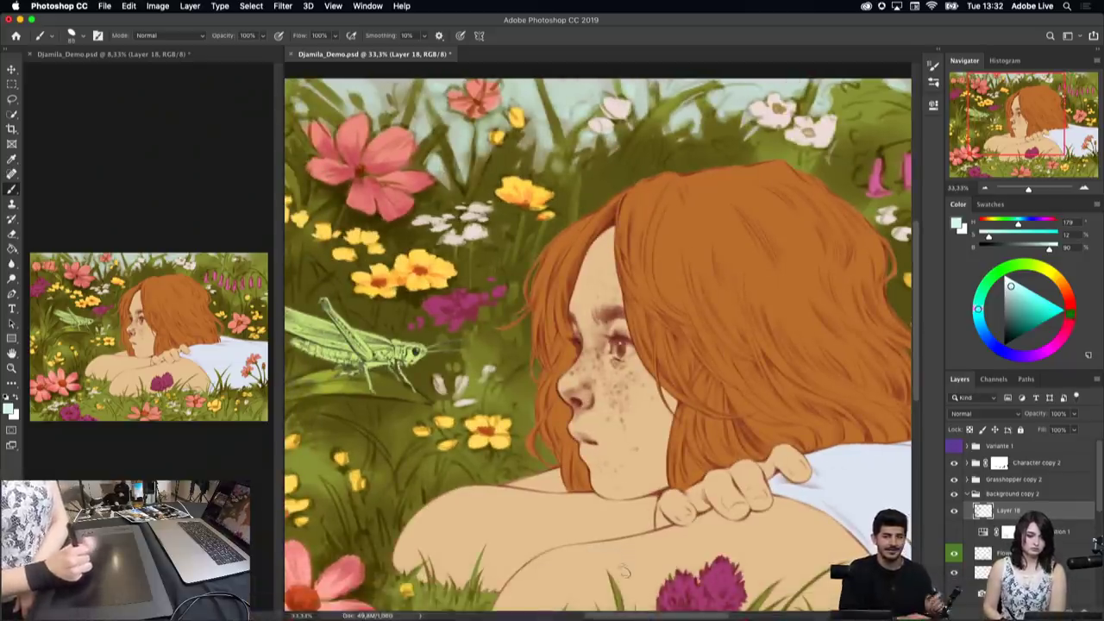
scroll(624, 560, left, 4)
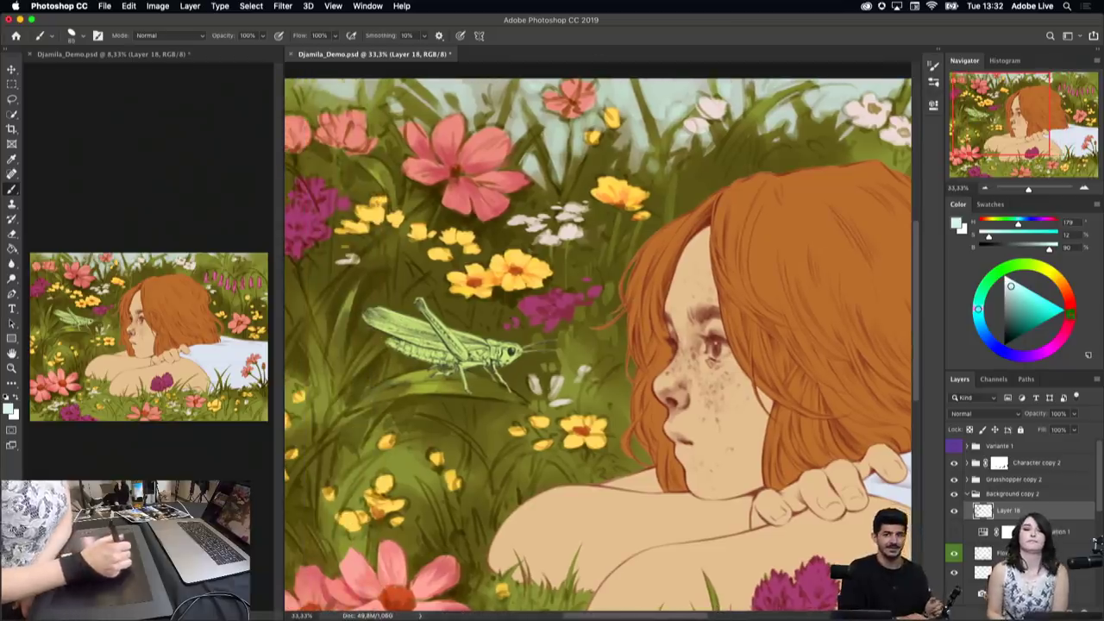
Step: Paint dark olive grass blades near the top, then sample the pale grey-green sky
alt+click(661, 137)
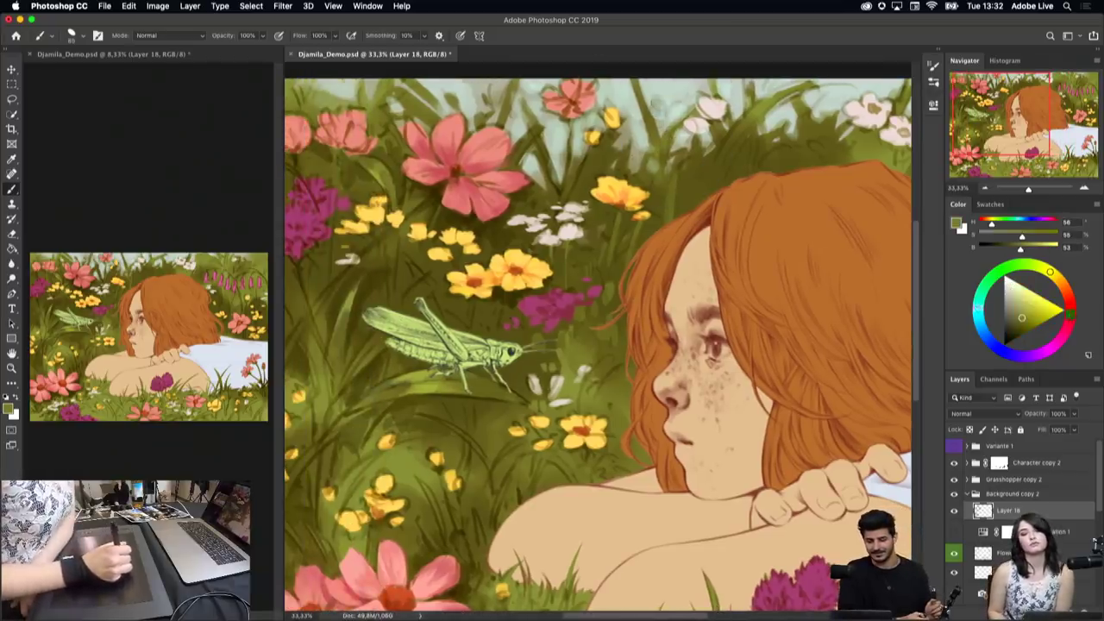
drag(652, 111, 678, 95)
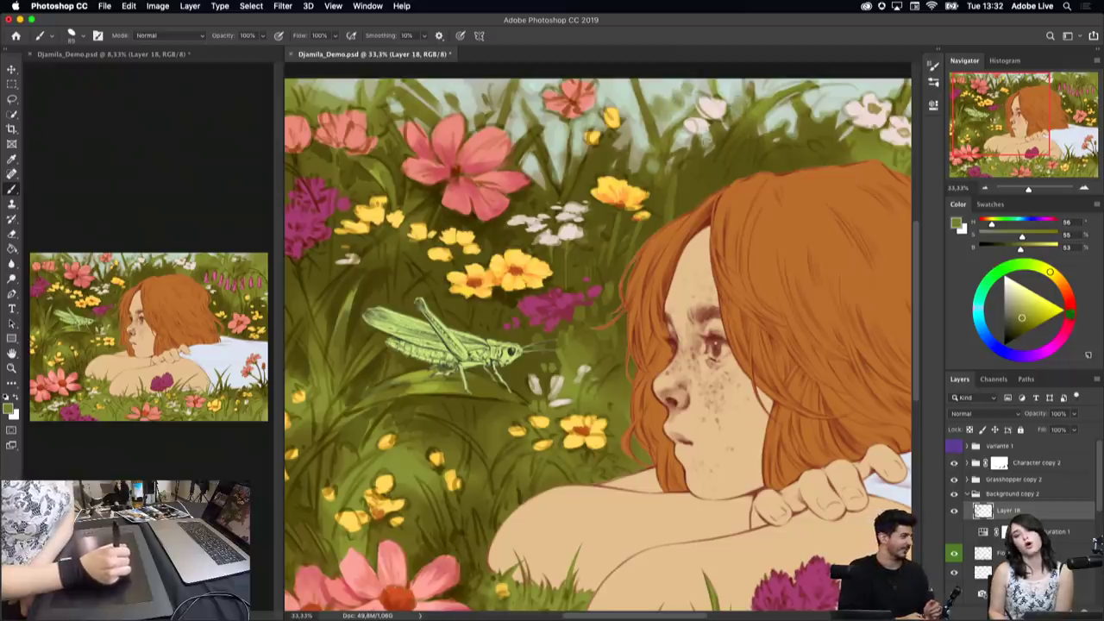
alt+click(702, 159)
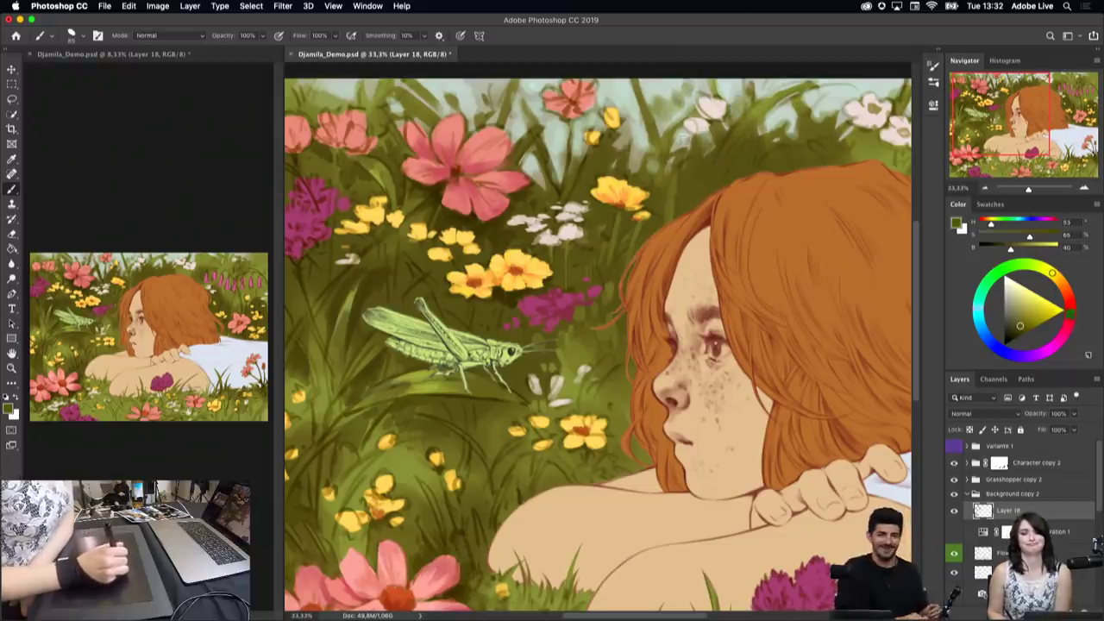
alt+click(592, 156)
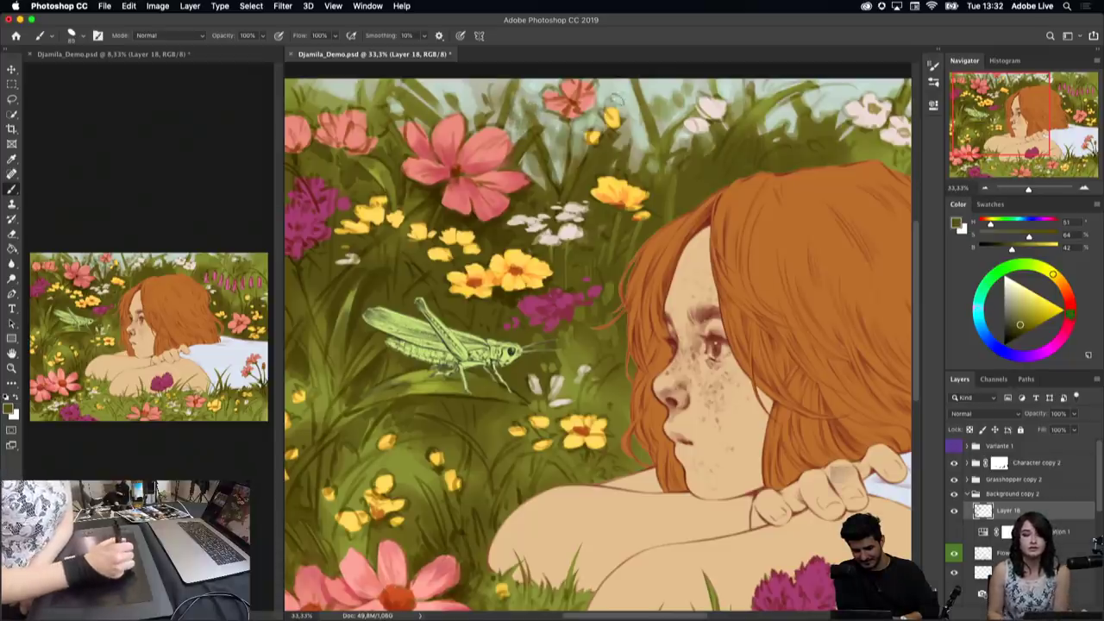
alt+click(656, 95)
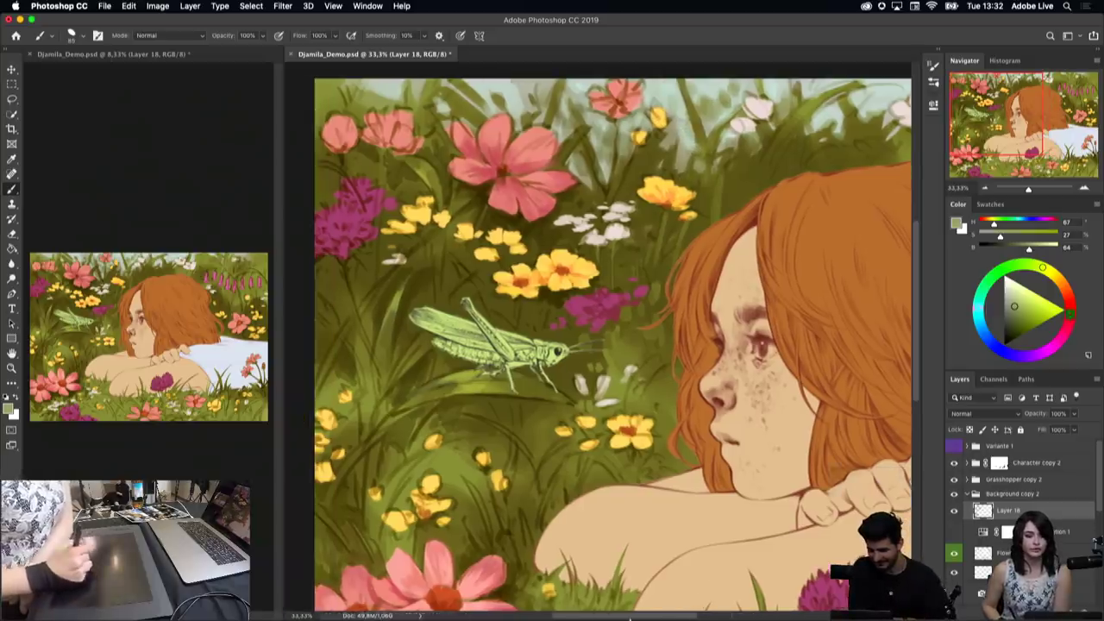
scroll(630, 561, left, 3)
mouse_move(629, 614)
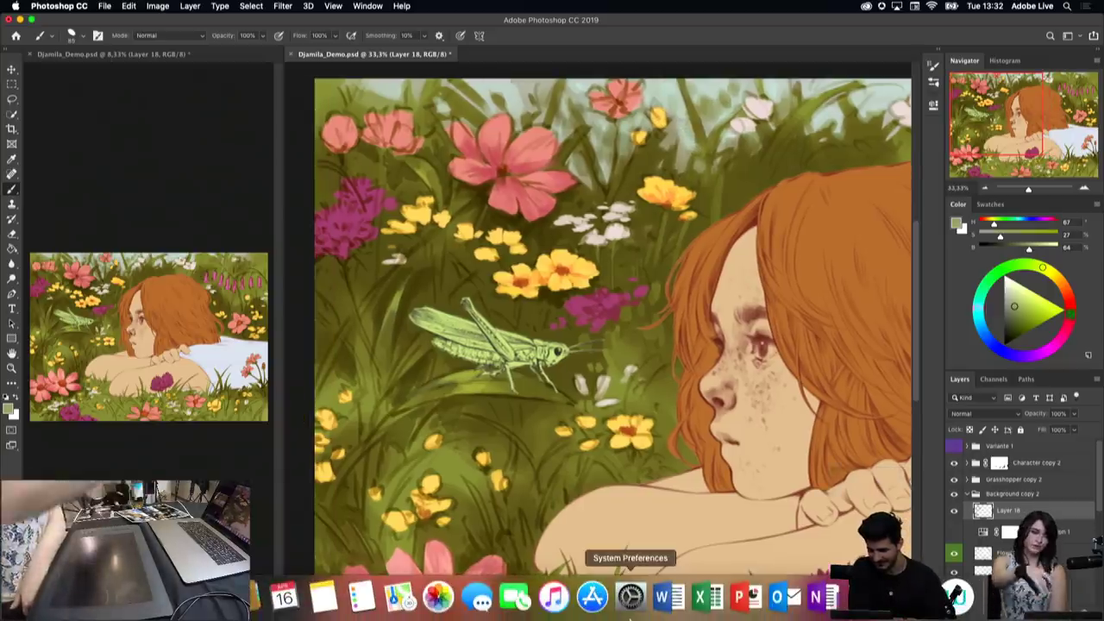
alt+click(512, 82)
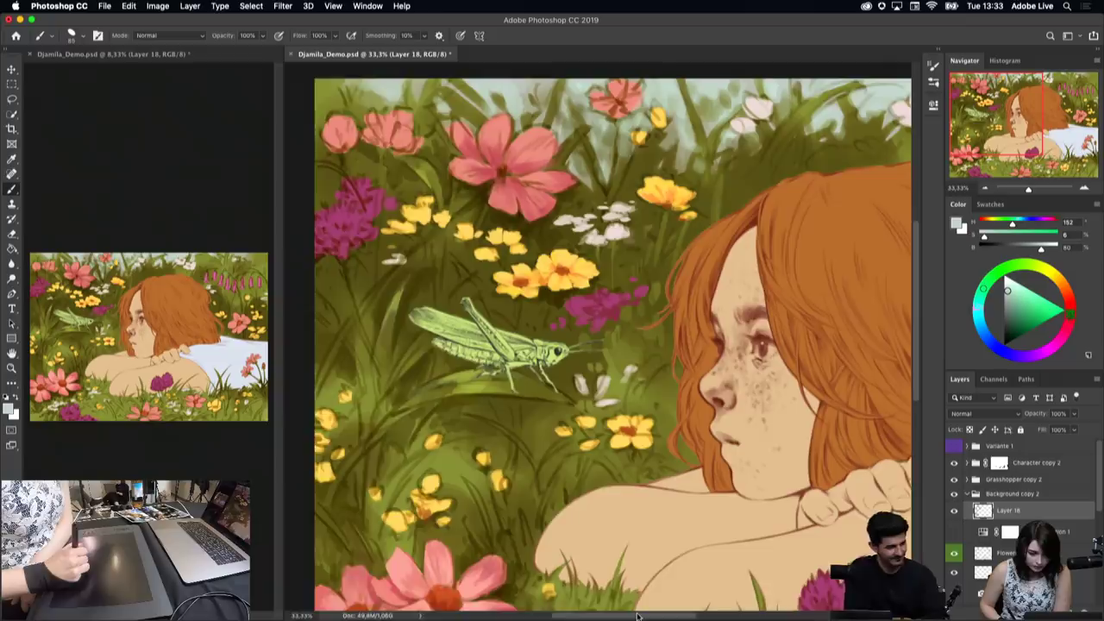
scroll(673, 604, right, 5)
scroll(673, 604, right, 3)
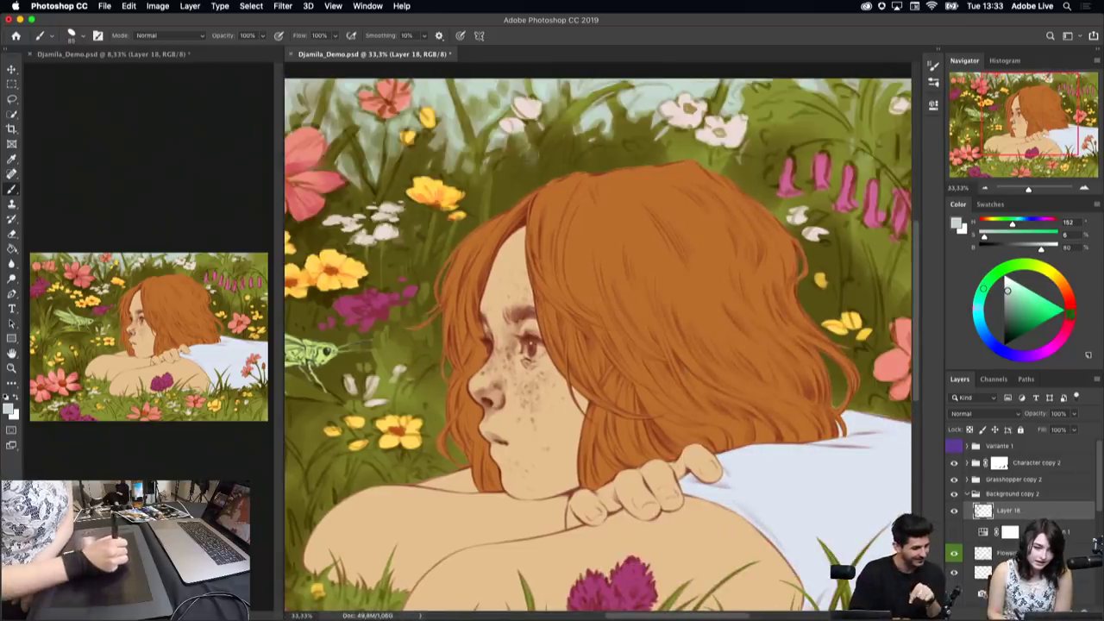
Step: Sample an olive green from the foliage as the paint colour
alt+click(683, 146)
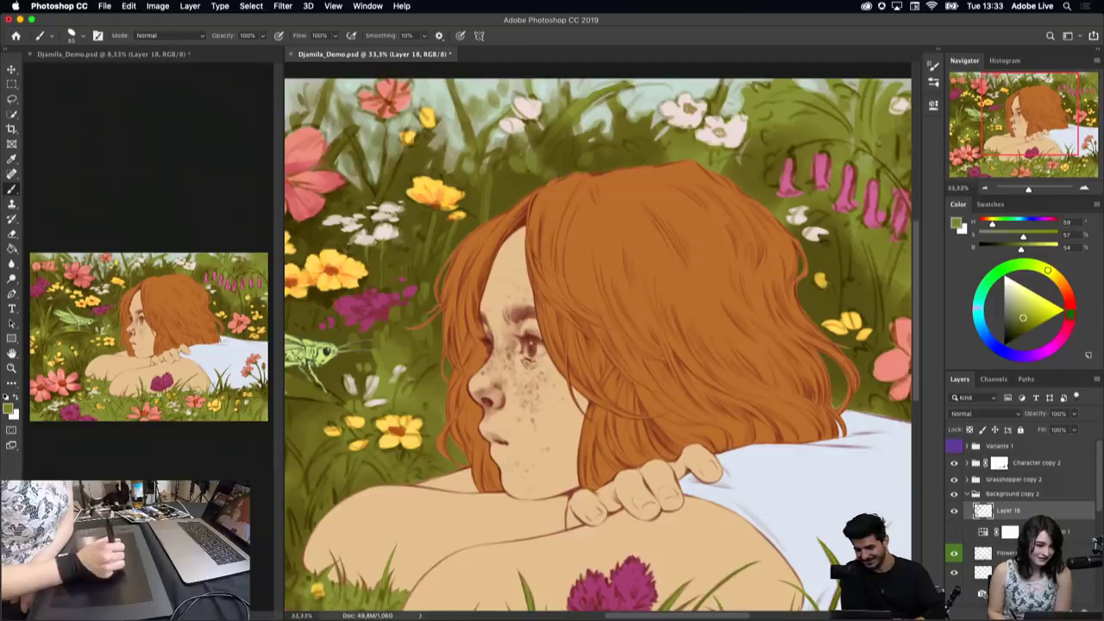
alt+click(639, 123)
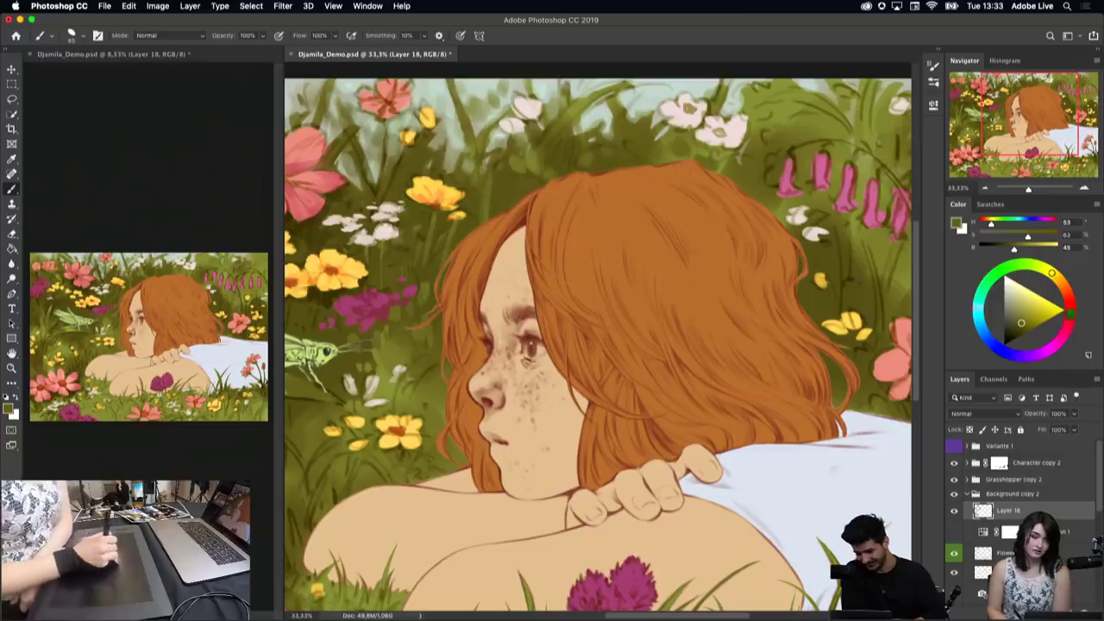
alt+click(780, 111)
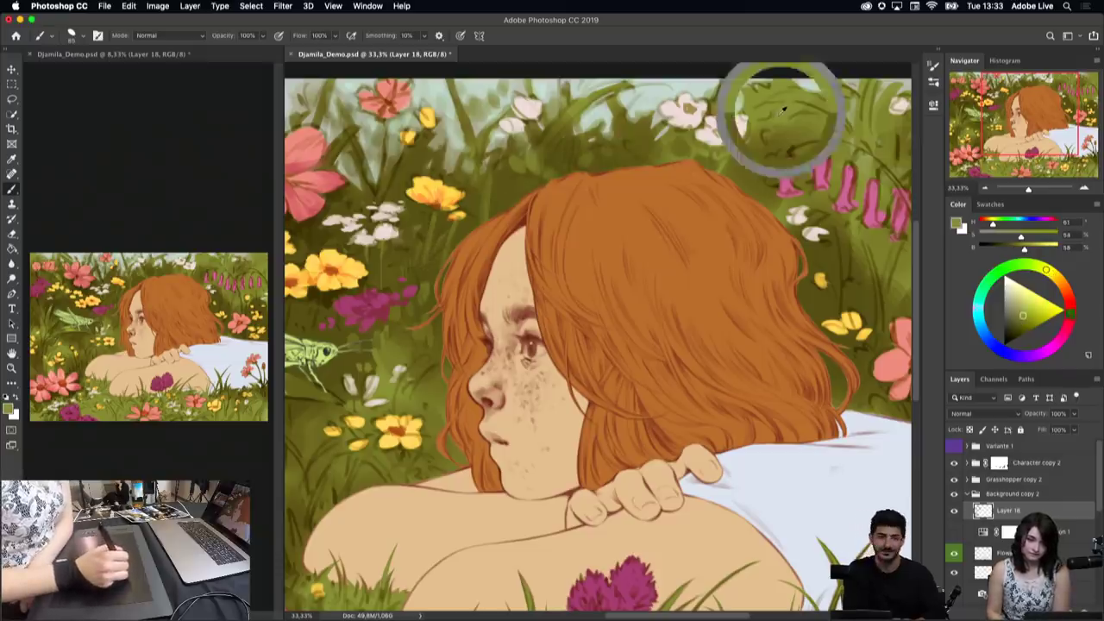
Step: Switch the brush to the Sharp Details preset at 150 px
right_click(642, 160)
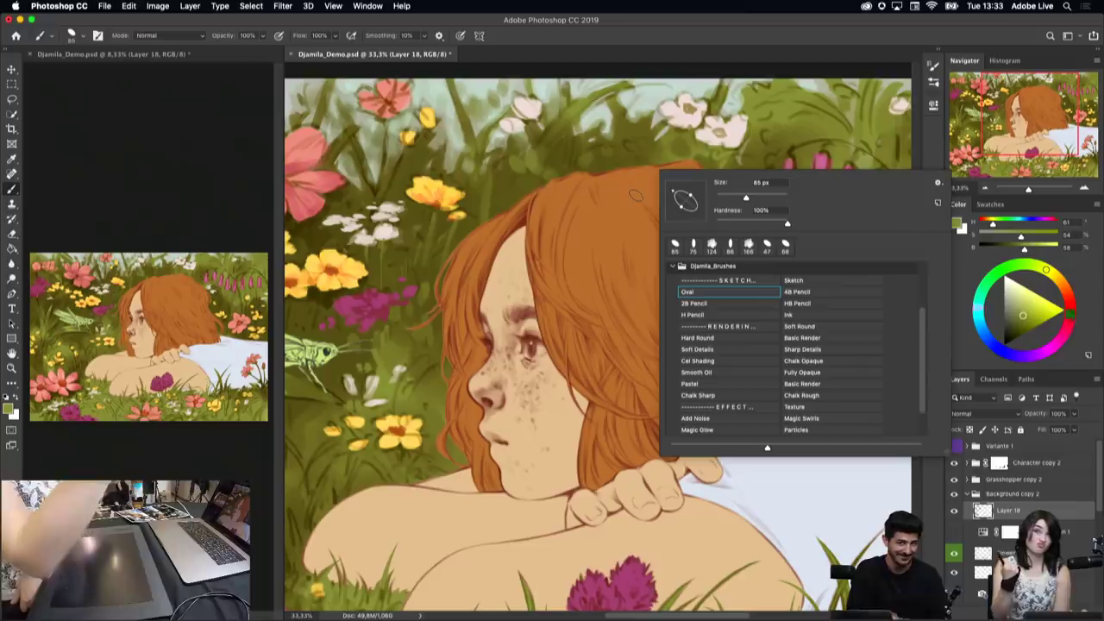
double_click(813, 360)
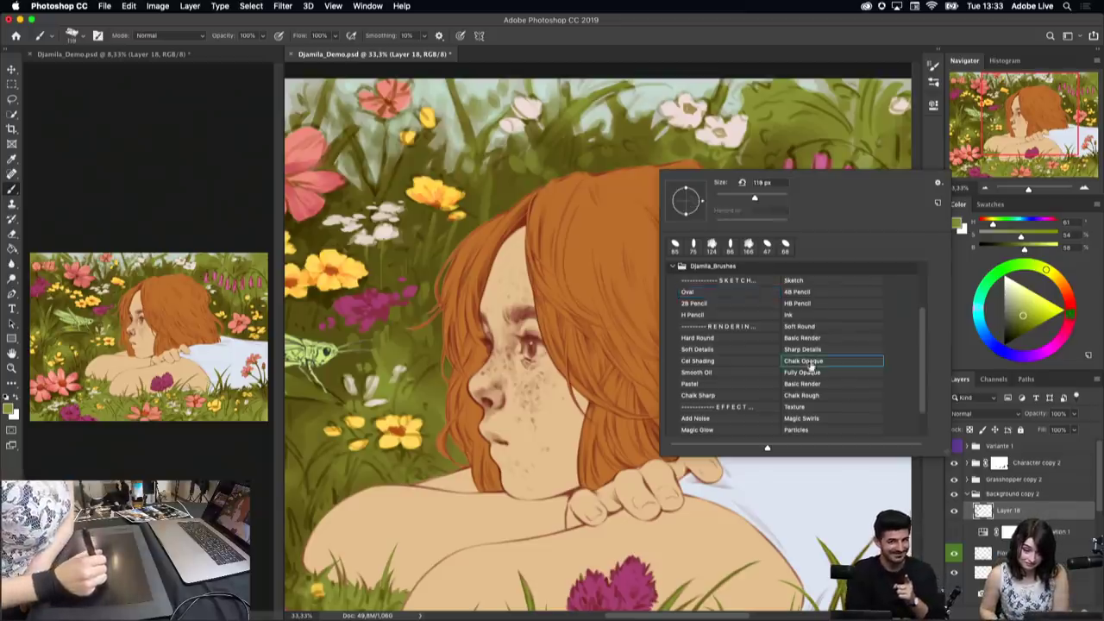
right_click(660, 226)
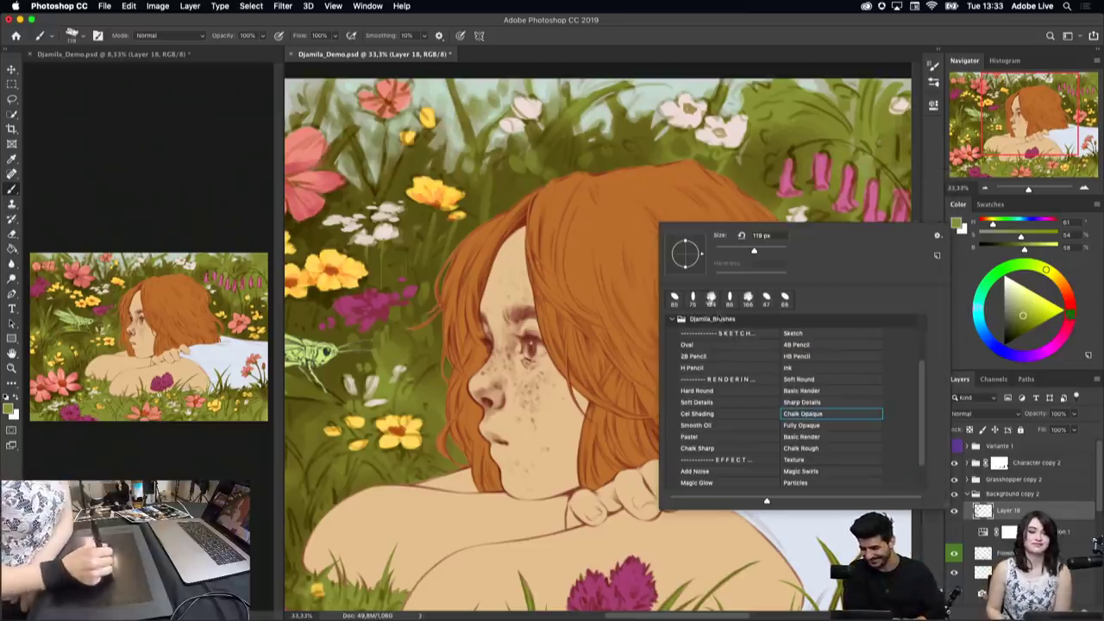
click(802, 402)
drag(736, 252, 758, 250)
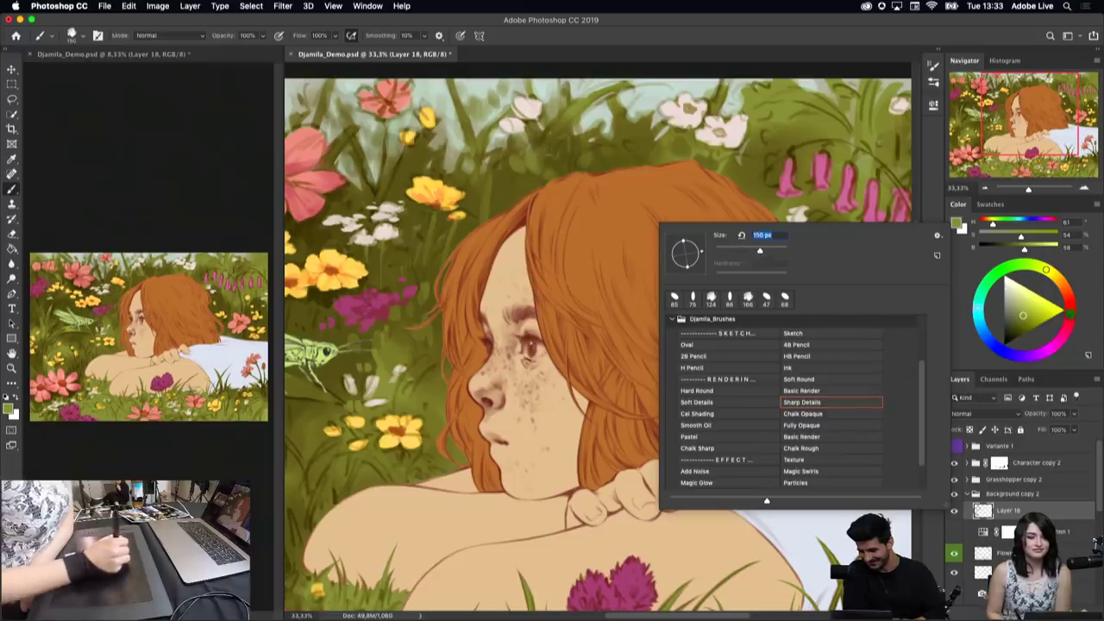
key(Return)
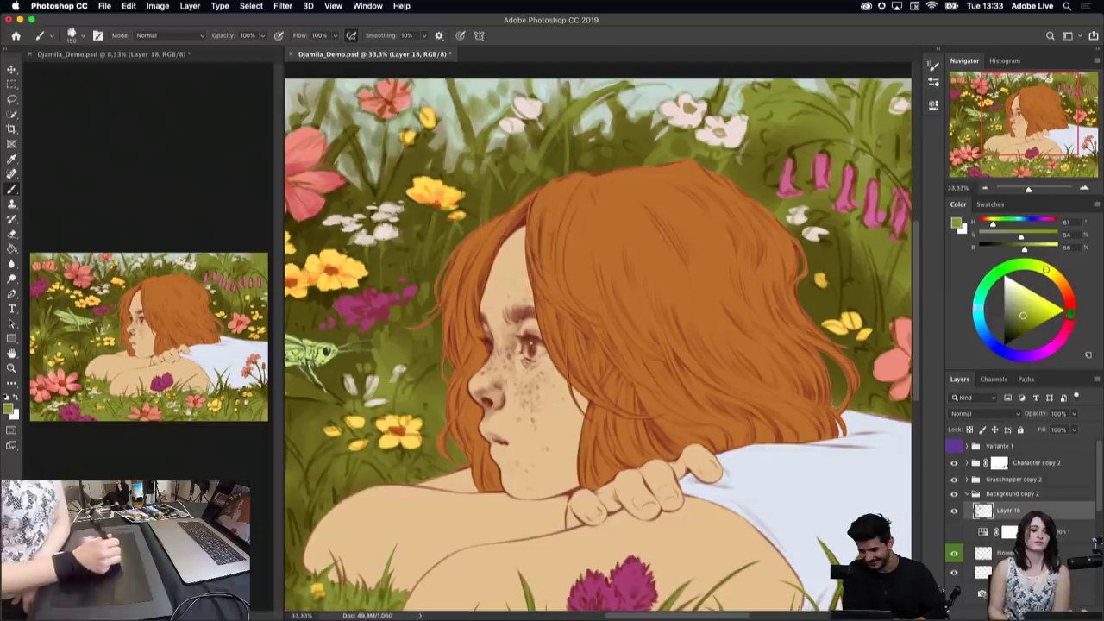
Step: Sample a dark olive green and paint dark blades in the left grass and below the grasshopper
drag(303, 608, 591, 608)
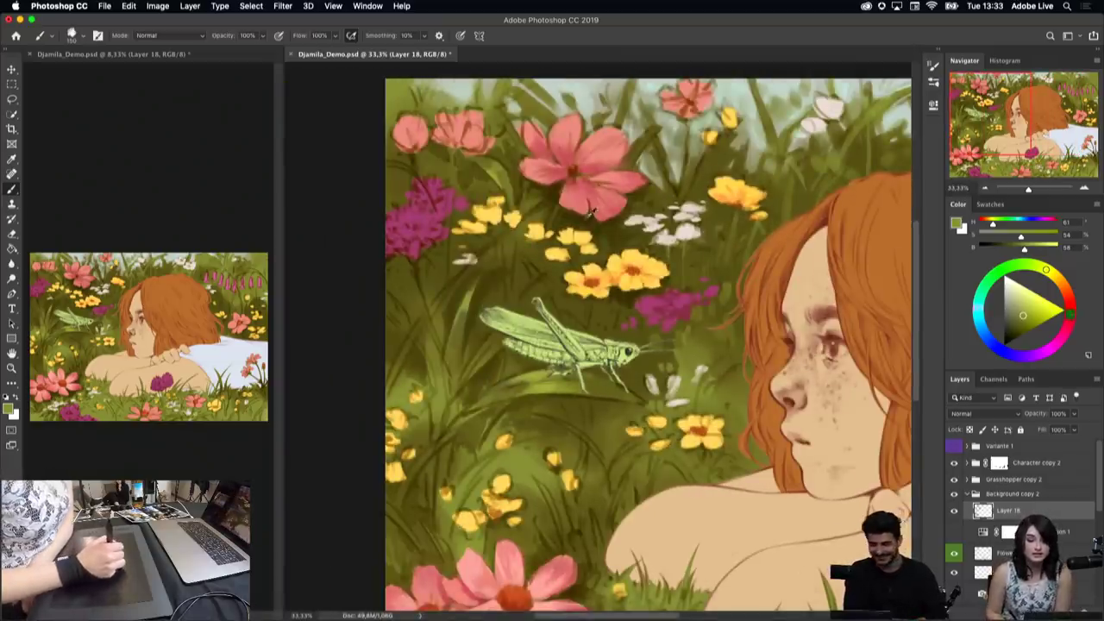
alt+click(583, 223)
alt+click(503, 233)
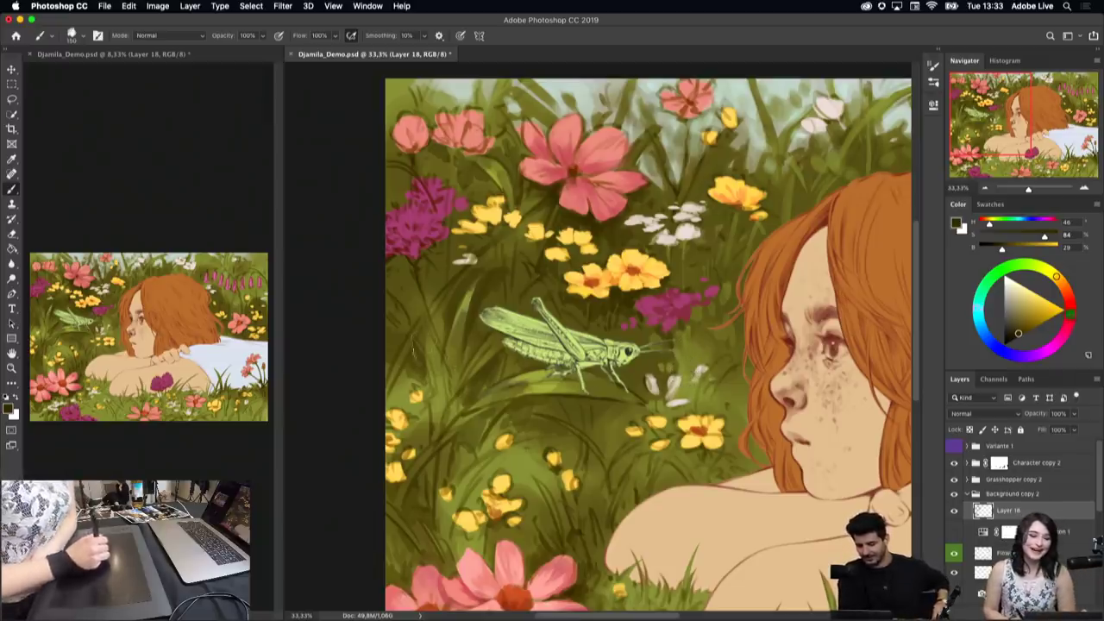
mouse_move(423, 383)
mouse_down()
mouse_move(434, 346)
mouse_move(445, 361)
mouse_up()
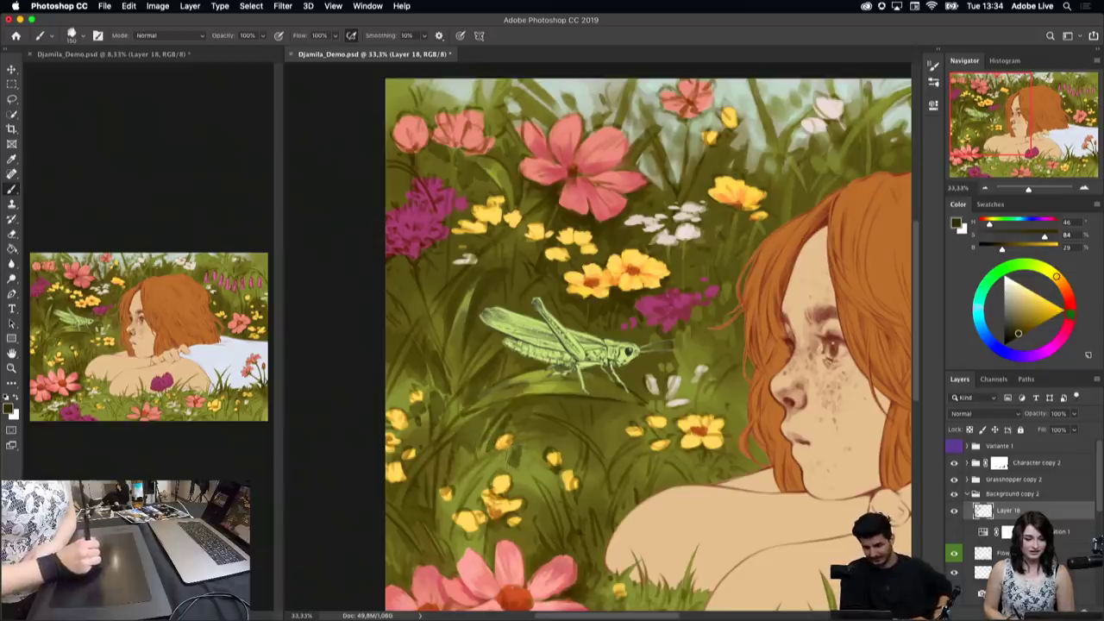
drag(522, 438, 556, 429)
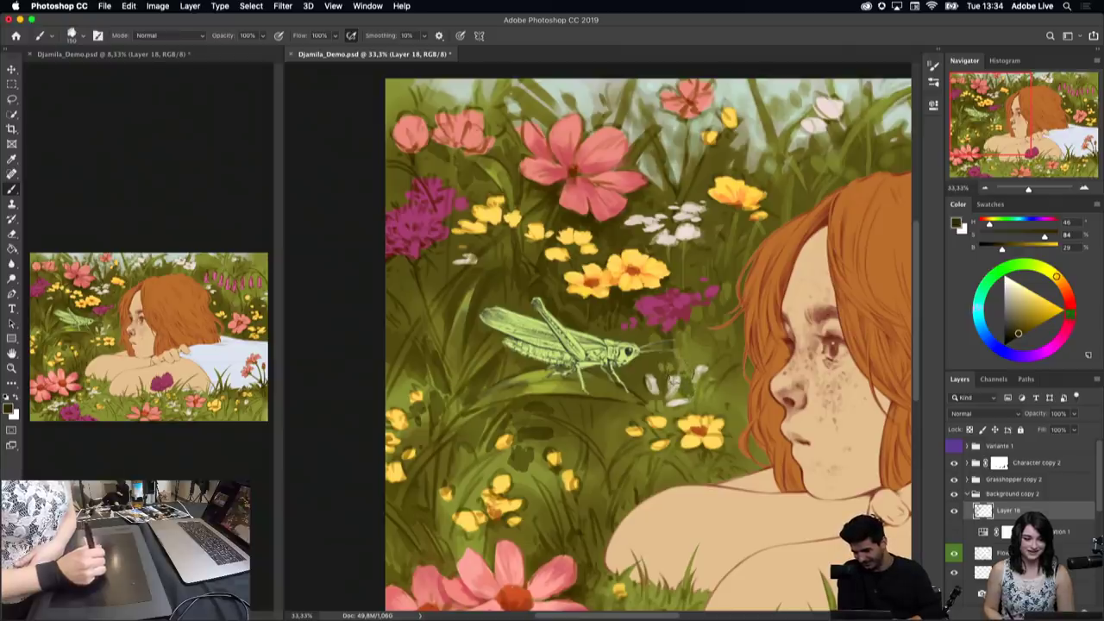
Step: Sample lighter and darker olive tones and paint small strokes by the grasshopper's hind leg
alt+click(690, 347)
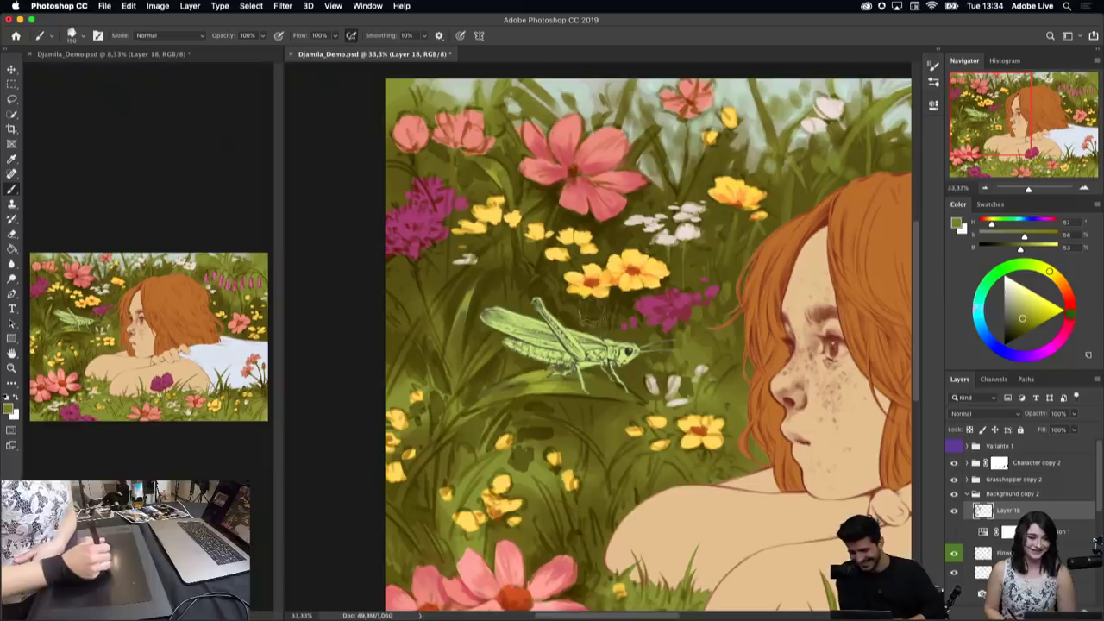
alt+click(470, 298)
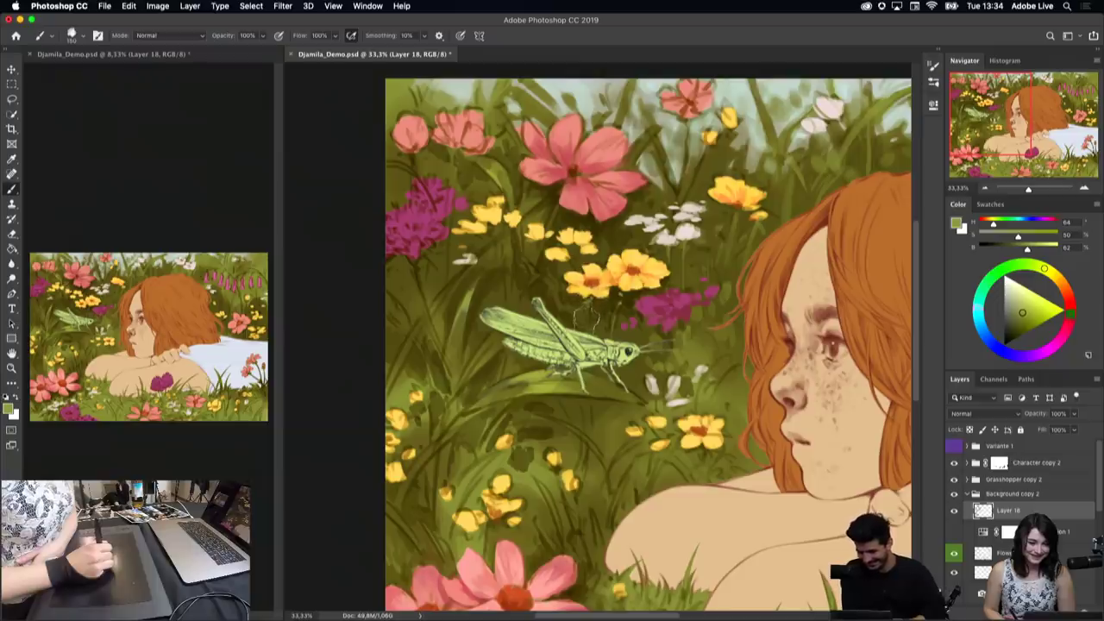
drag(605, 376, 611, 393)
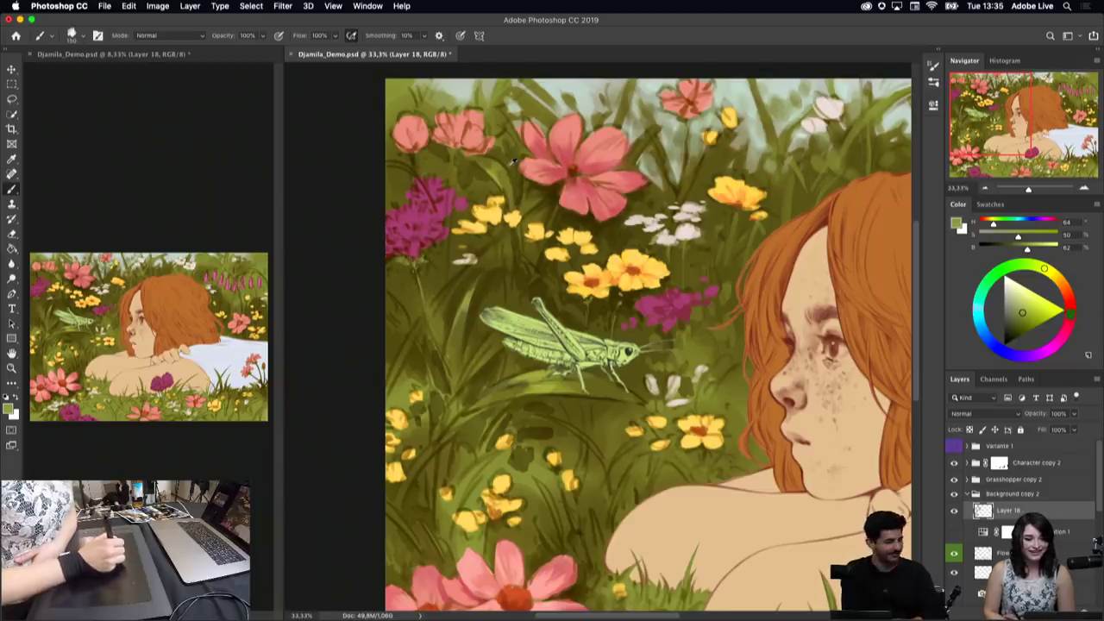
alt+click(521, 183)
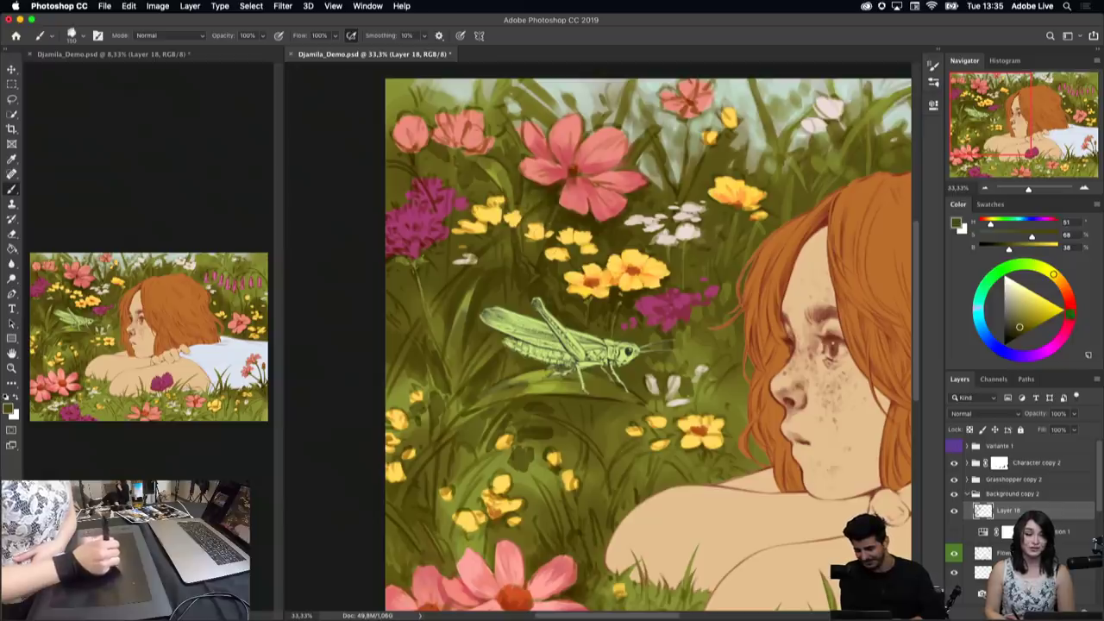
alt+click(546, 399)
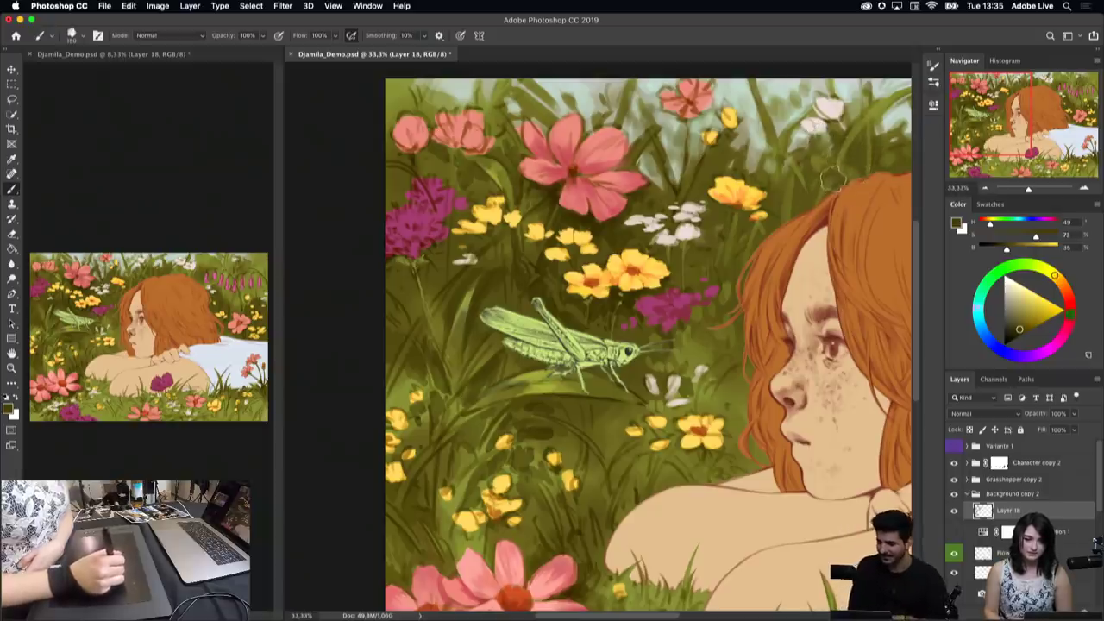
Step: Sample dark brown-green and olive tones from the grass, then hide Layer 18 to compare
scroll(618, 224, down, 3)
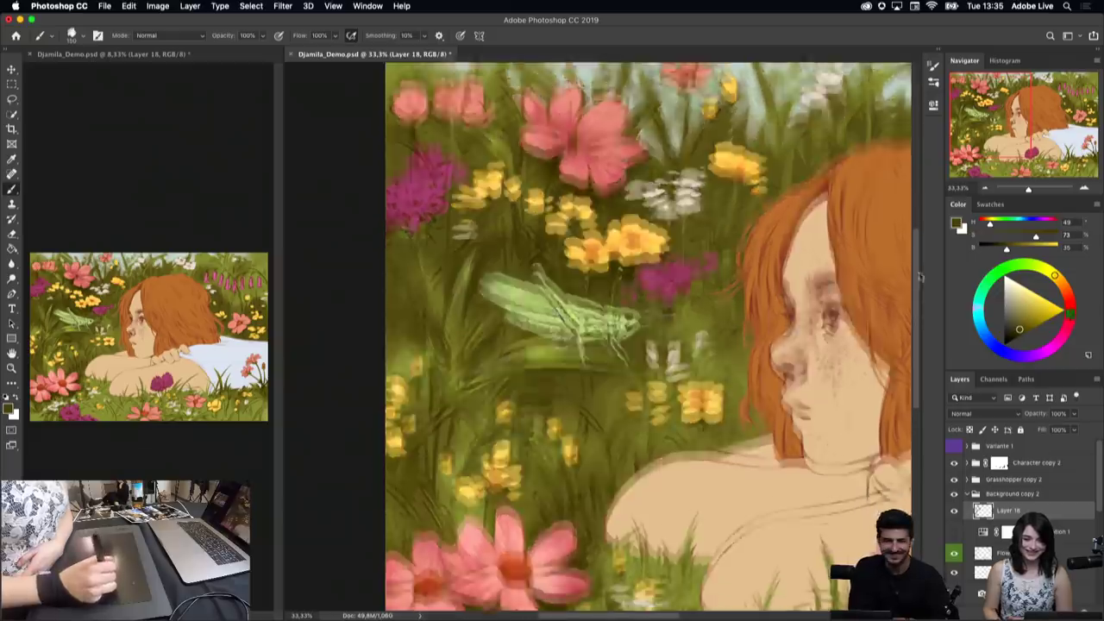
alt+click(618, 223)
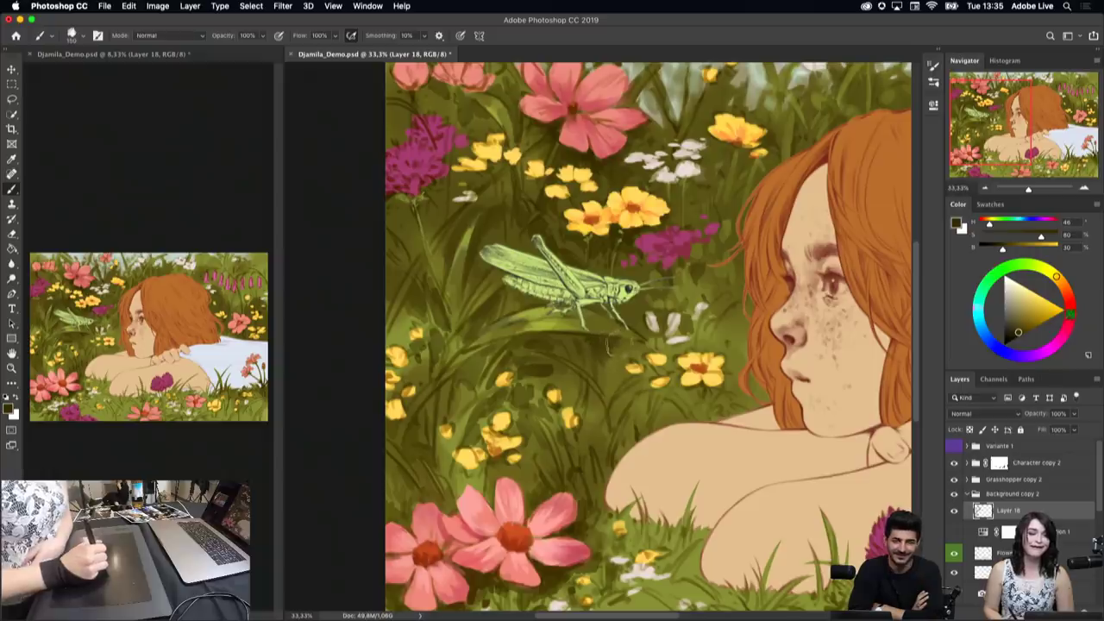
alt+click(466, 416)
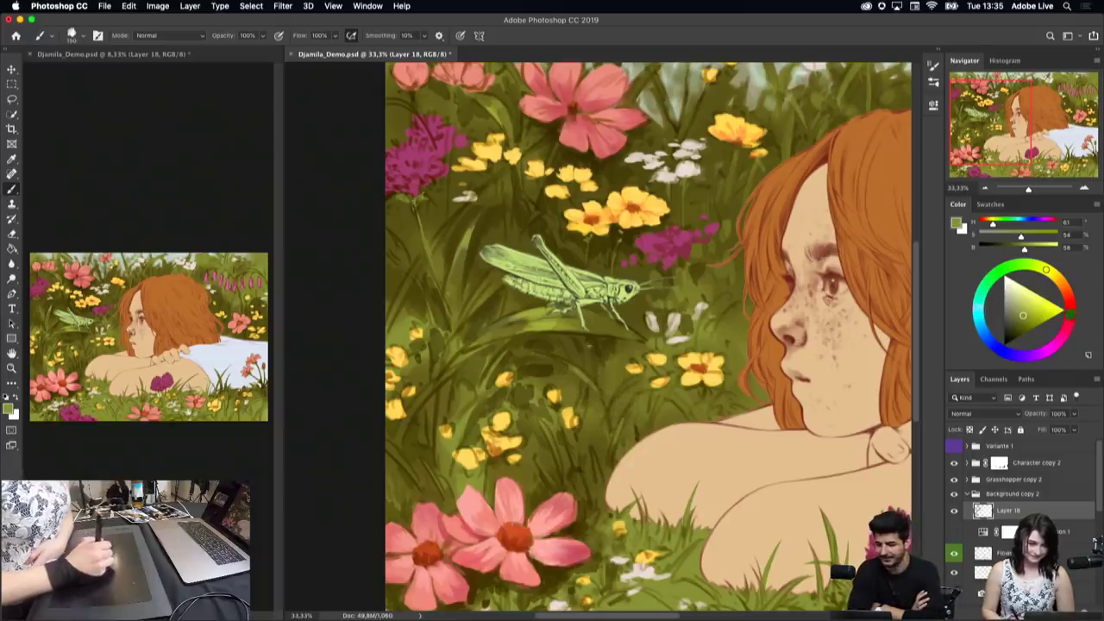
alt+click(597, 351)
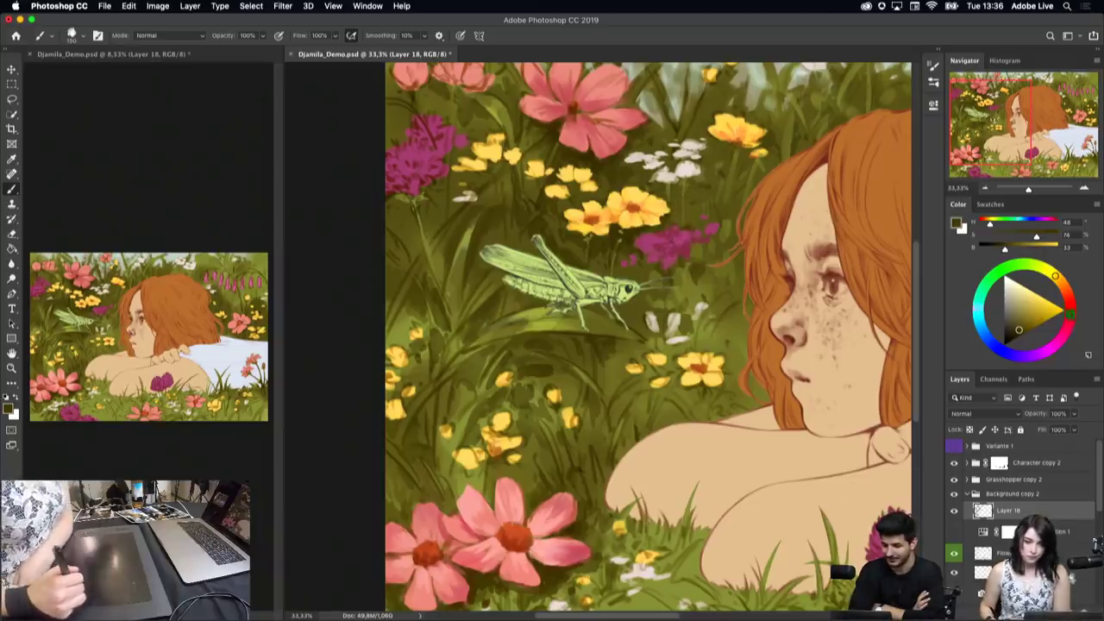
click(955, 511)
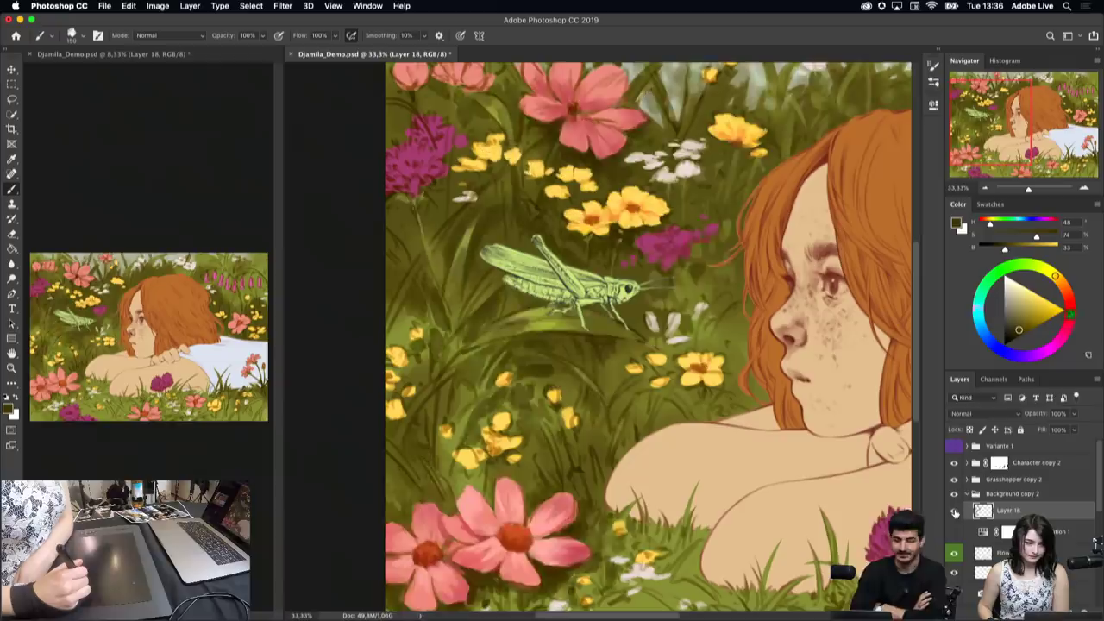
Step: Restore Layer 18, add a new Layer 19 in Multiply mode, and choose the Oval brush
click(955, 511)
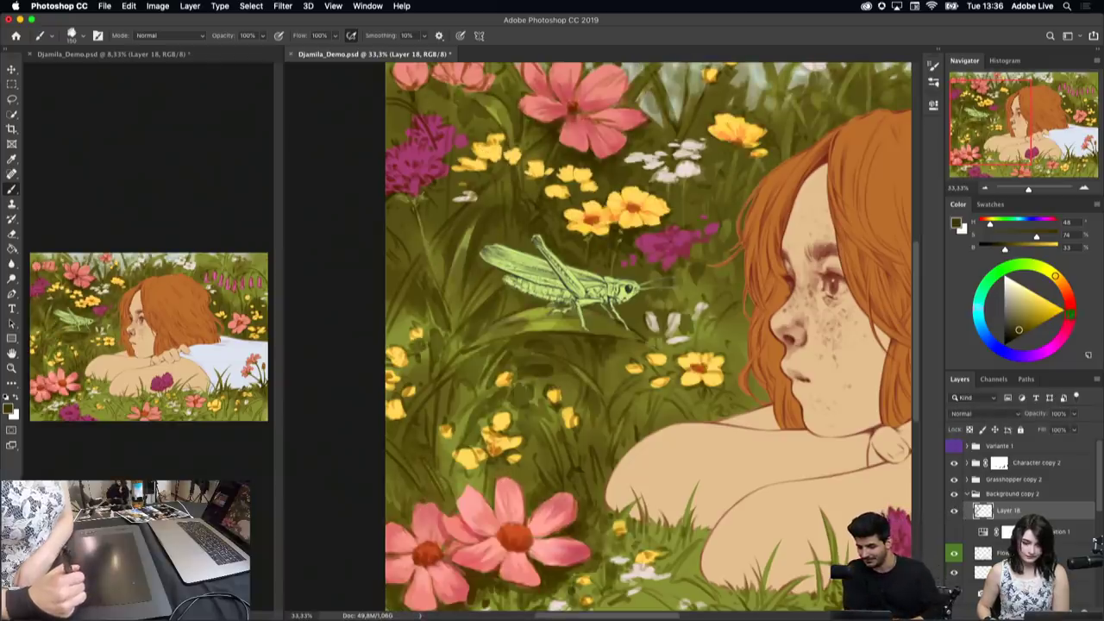
key(ctrl+alt+shift+n)
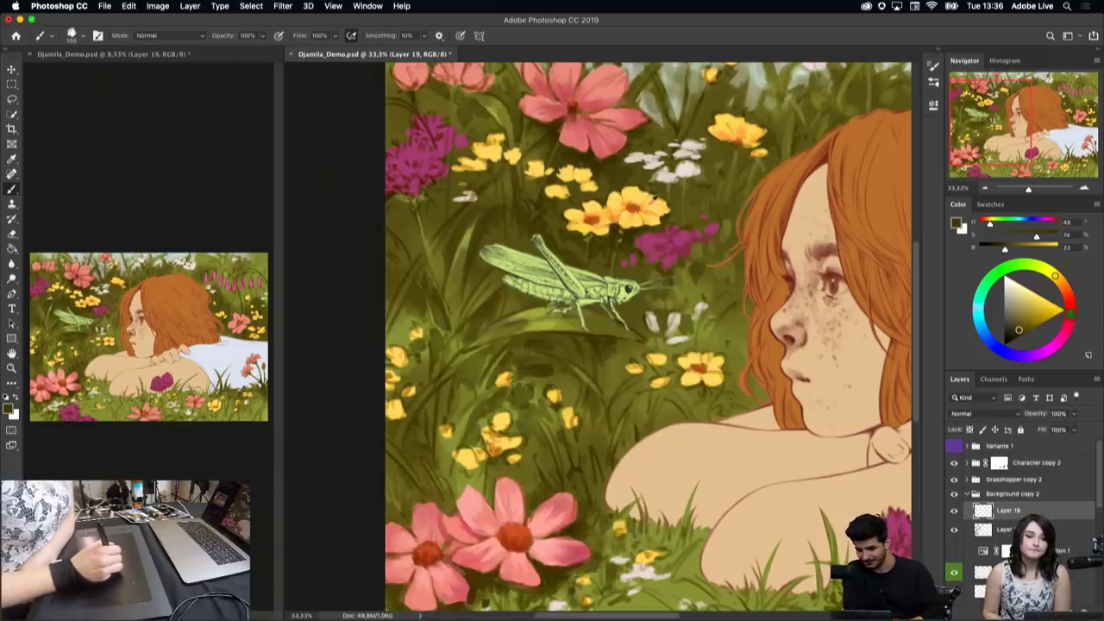
alt+click(641, 200)
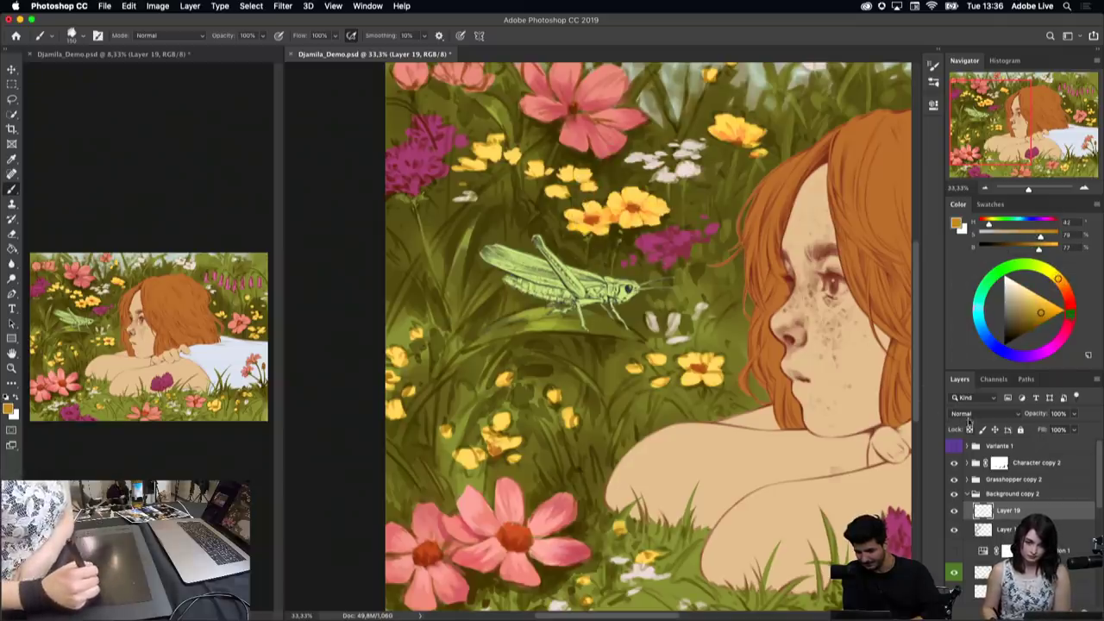
click(970, 414)
click(967, 446)
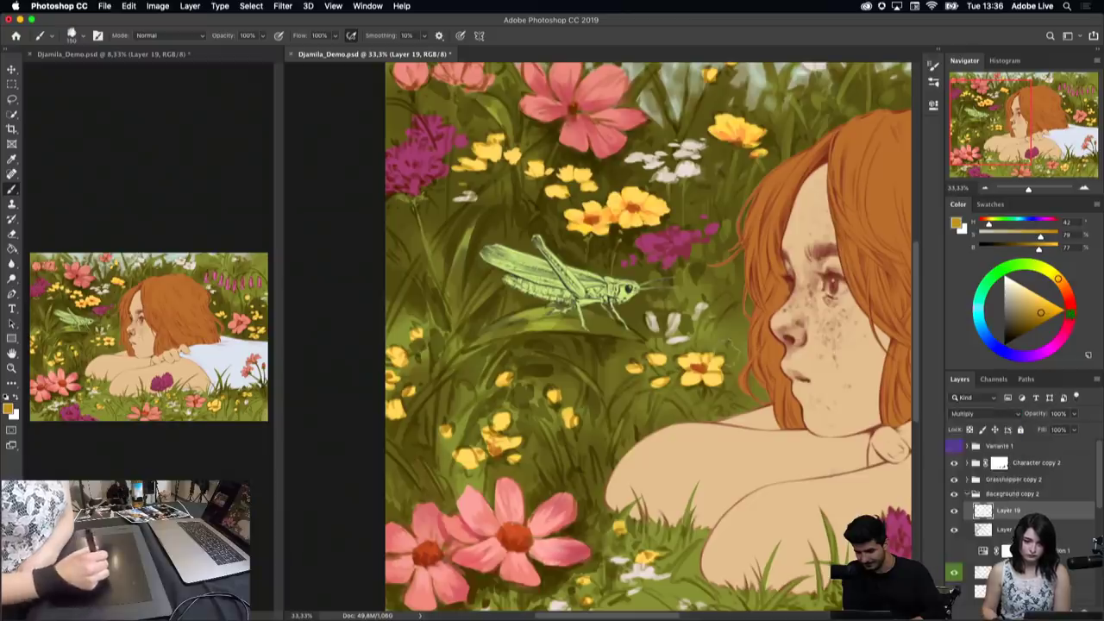
right_click(749, 436)
click(754, 417)
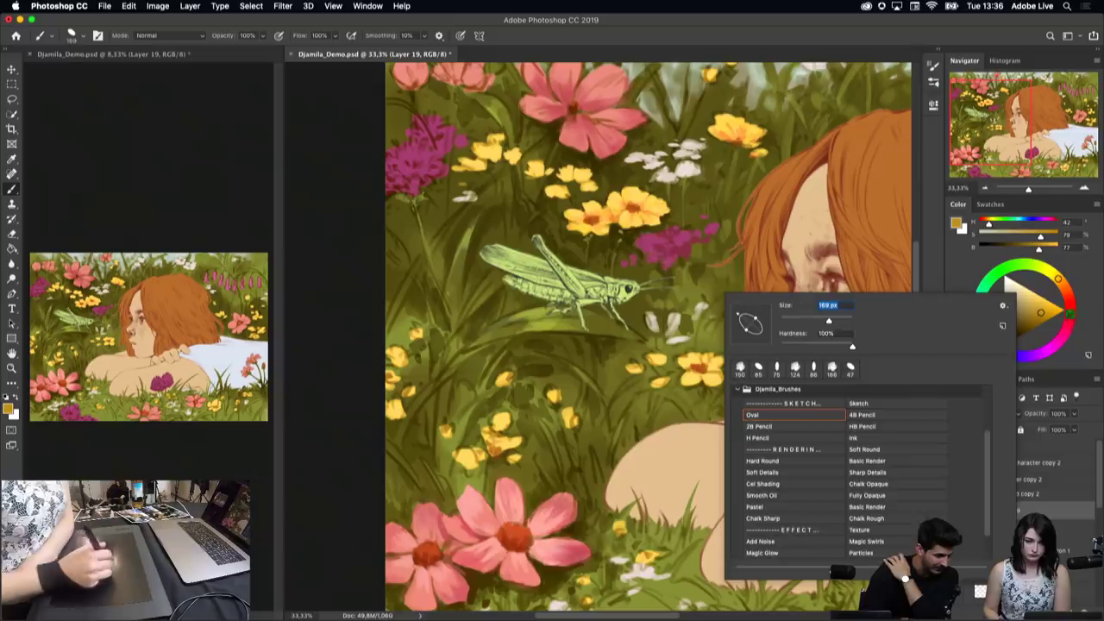
click(647, 206)
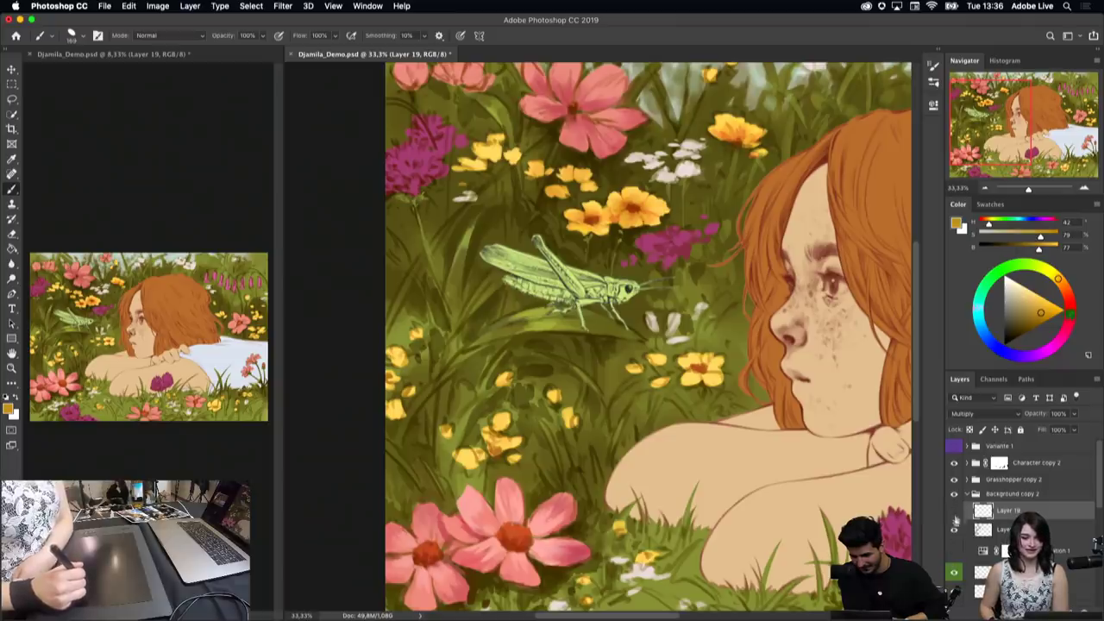
Step: Toggle Layer 19, the flower background and shading layers on and off to compare
click(953, 512)
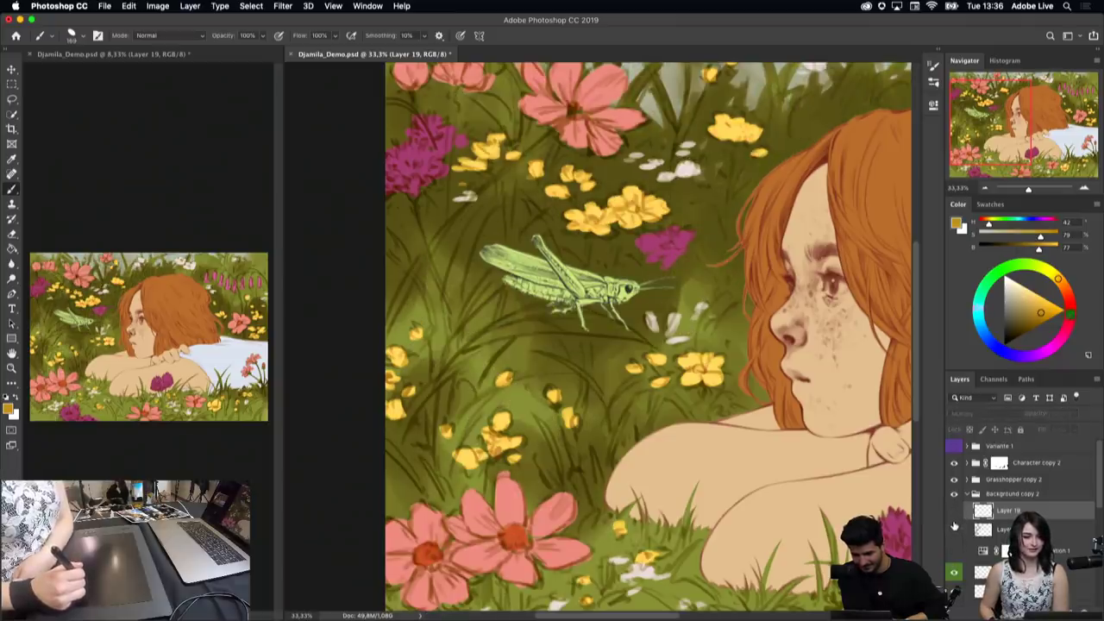
click(953, 513)
click(953, 496)
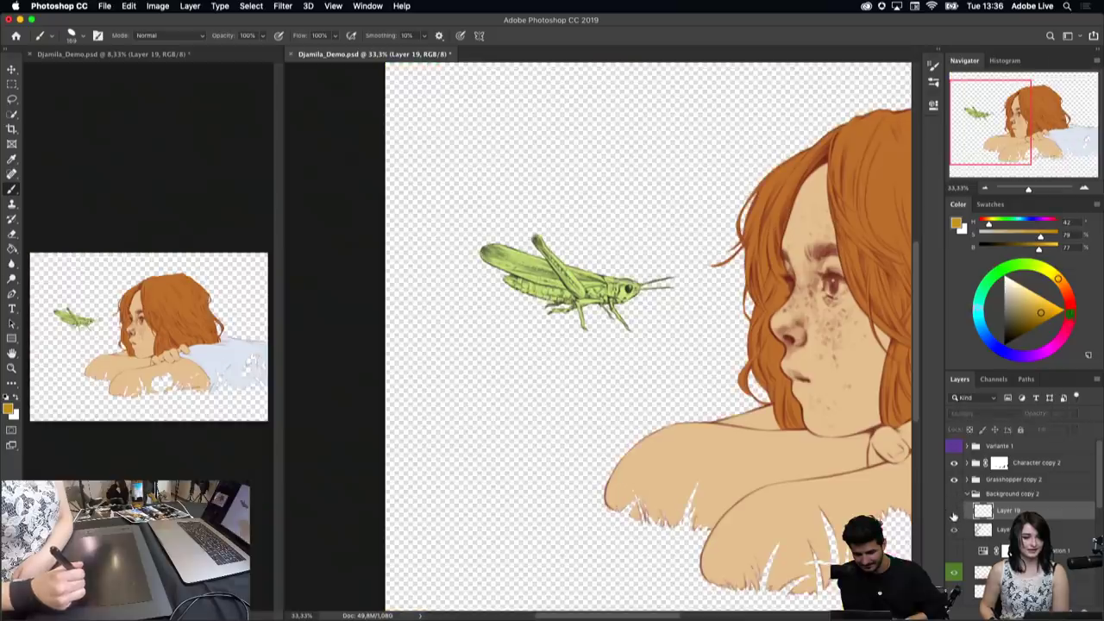
click(954, 494)
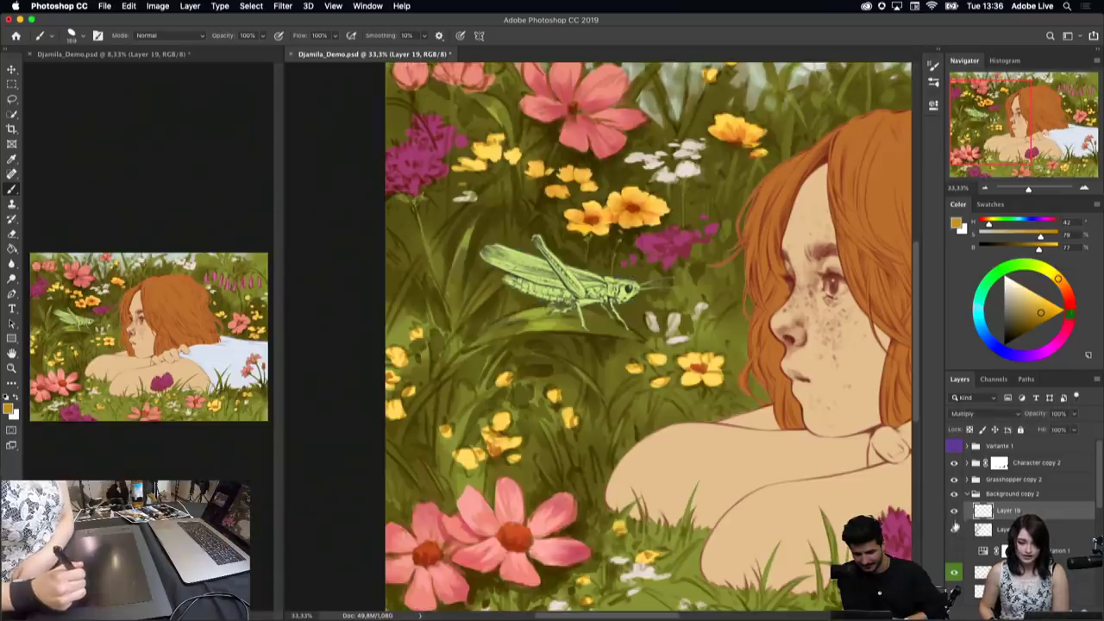
click(953, 526)
click(954, 511)
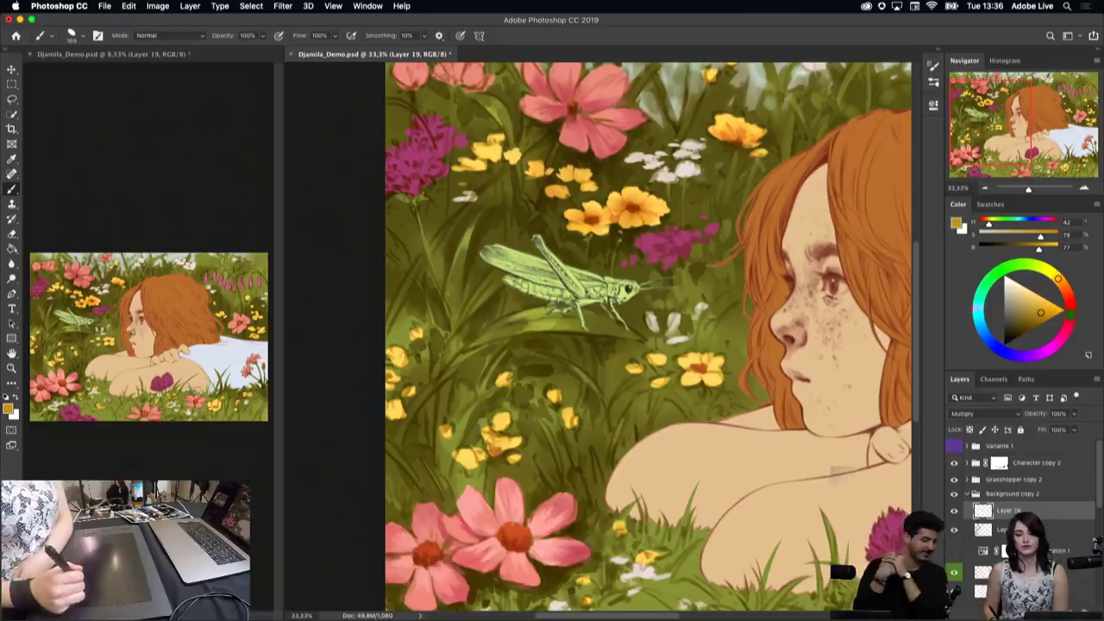
click(955, 528)
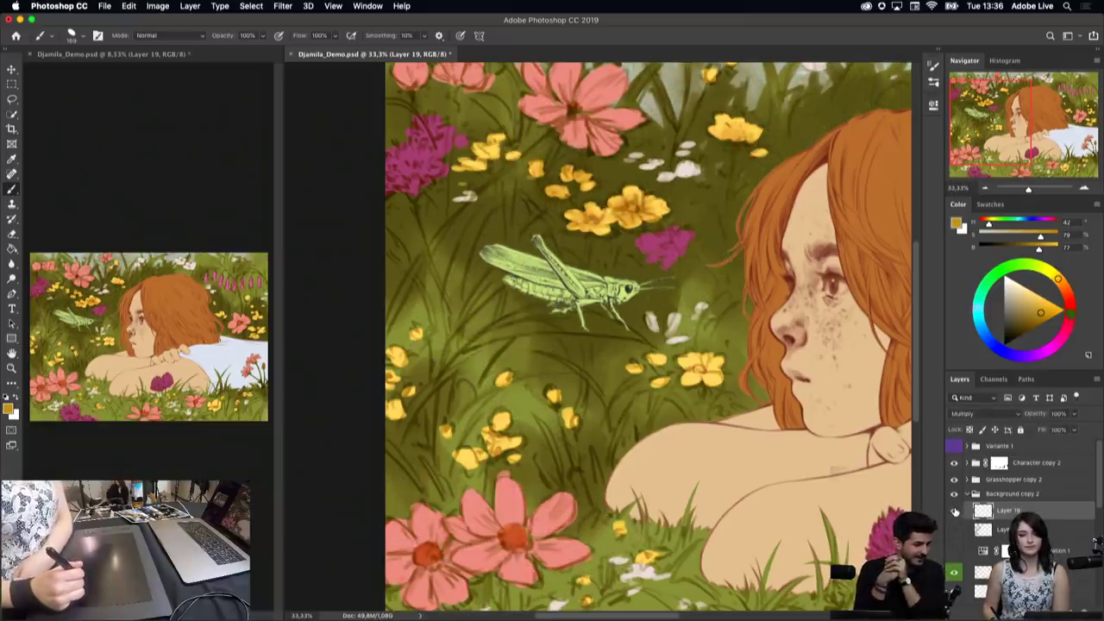
click(953, 511)
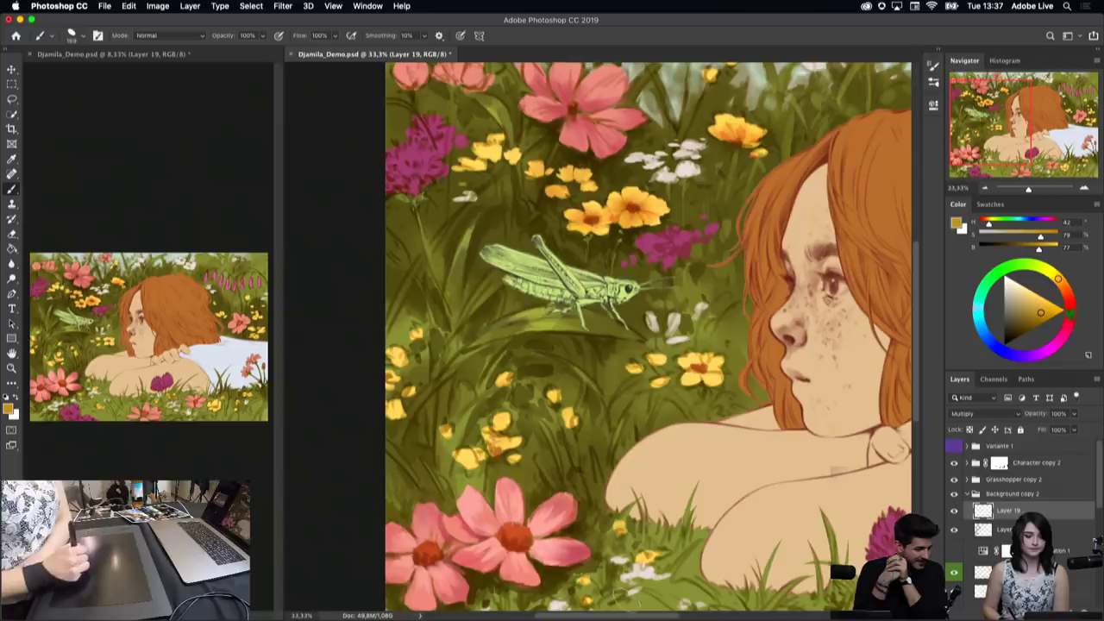
Step: Sample a dark olive brown and darken the hair edge beside the cheek and chin
drag(609, 617, 673, 617)
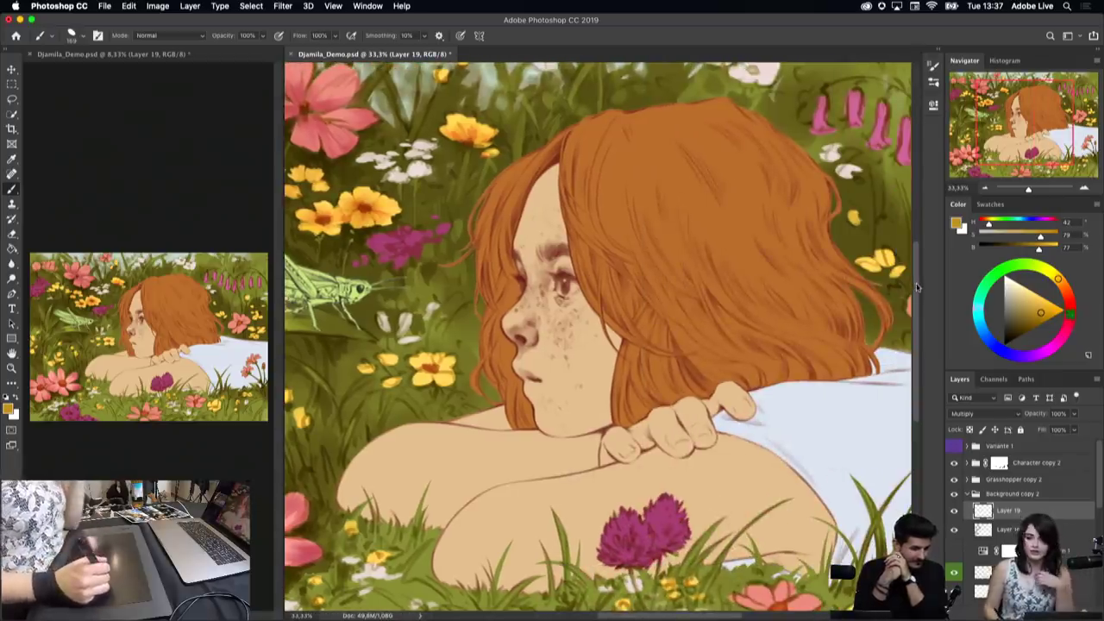
drag(919, 288, 921, 306)
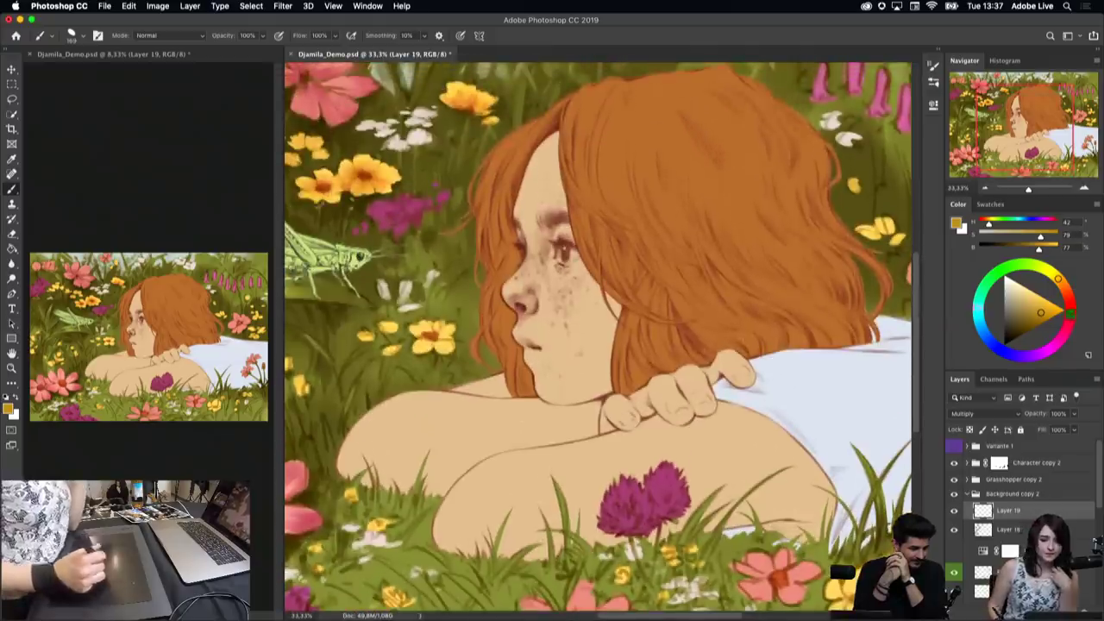
drag(699, 614, 564, 615)
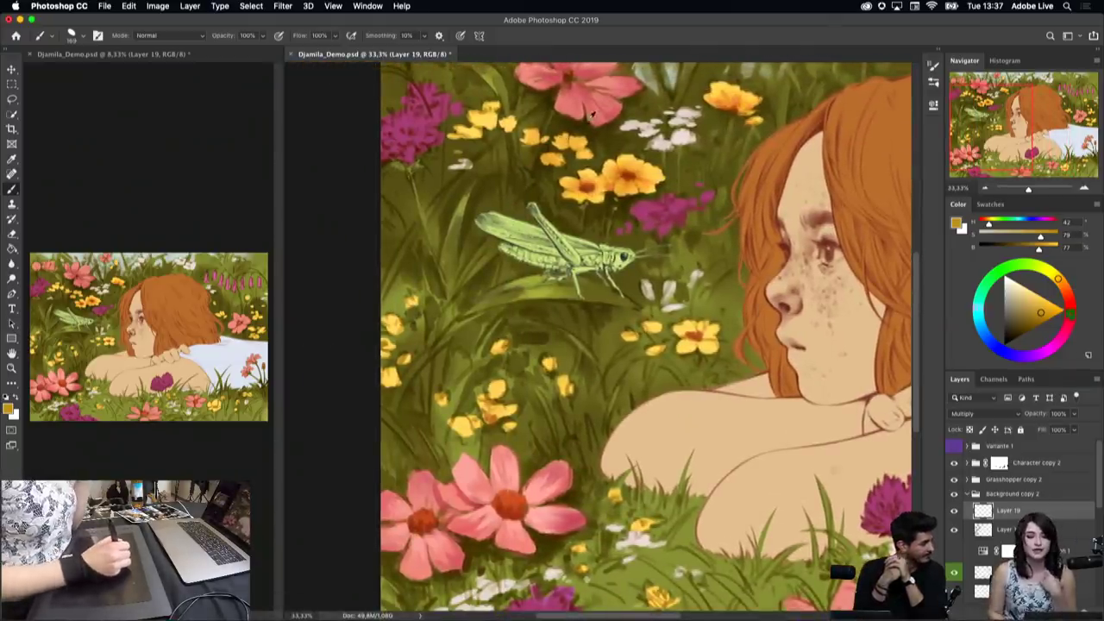
alt+click(590, 118)
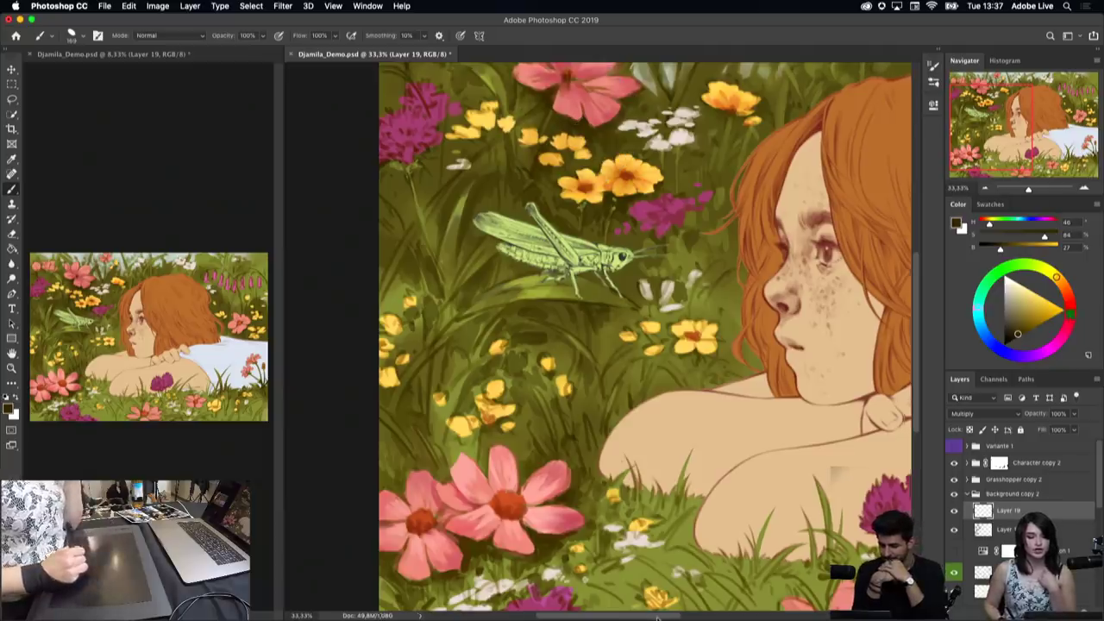
scroll(595, 336, right, 5)
mouse_move(548, 357)
mouse_down()
mouse_move(543, 373)
mouse_move(558, 371)
mouse_move(550, 293)
mouse_move(530, 277)
mouse_up()
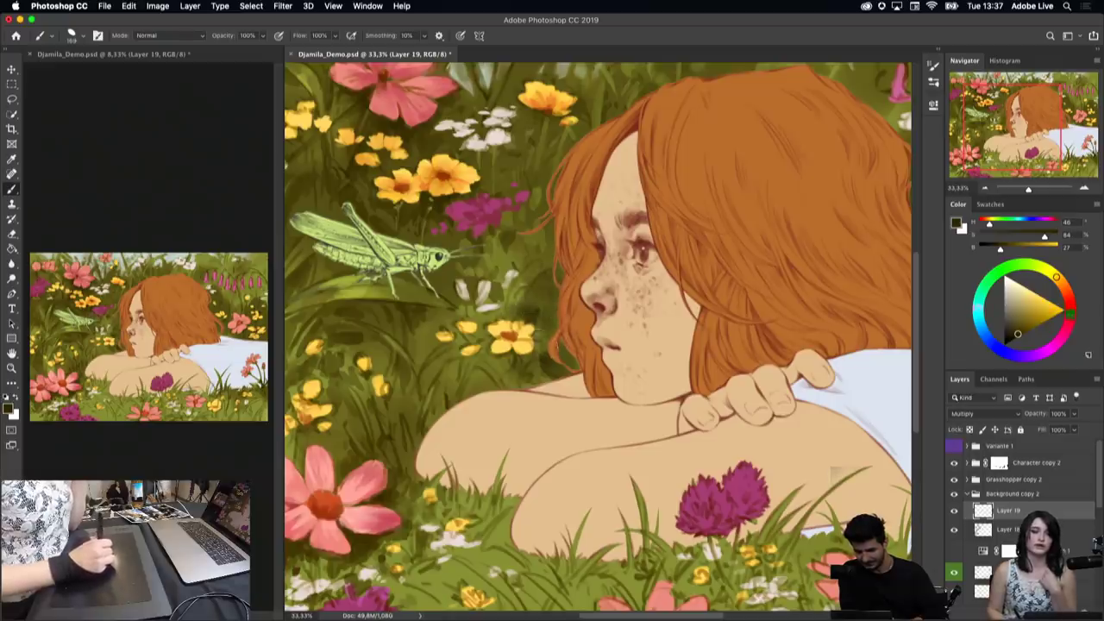
drag(545, 340, 540, 326)
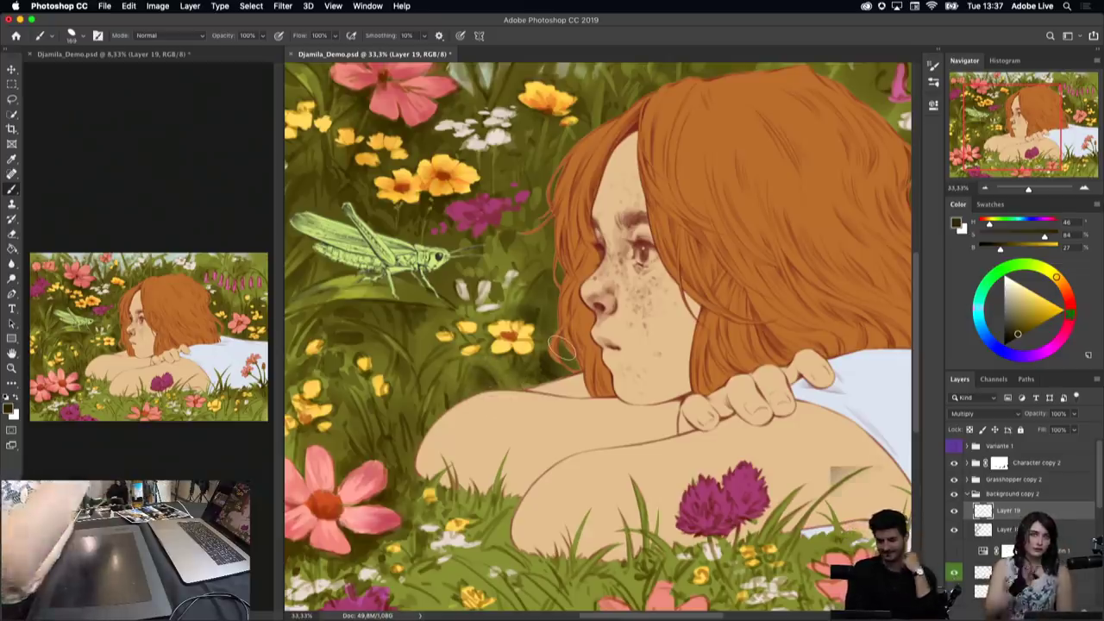
Step: Choose the Sharp Details brush, sample a light foliage green, pick the Eraser, and create Layer 20
right_click(545, 298)
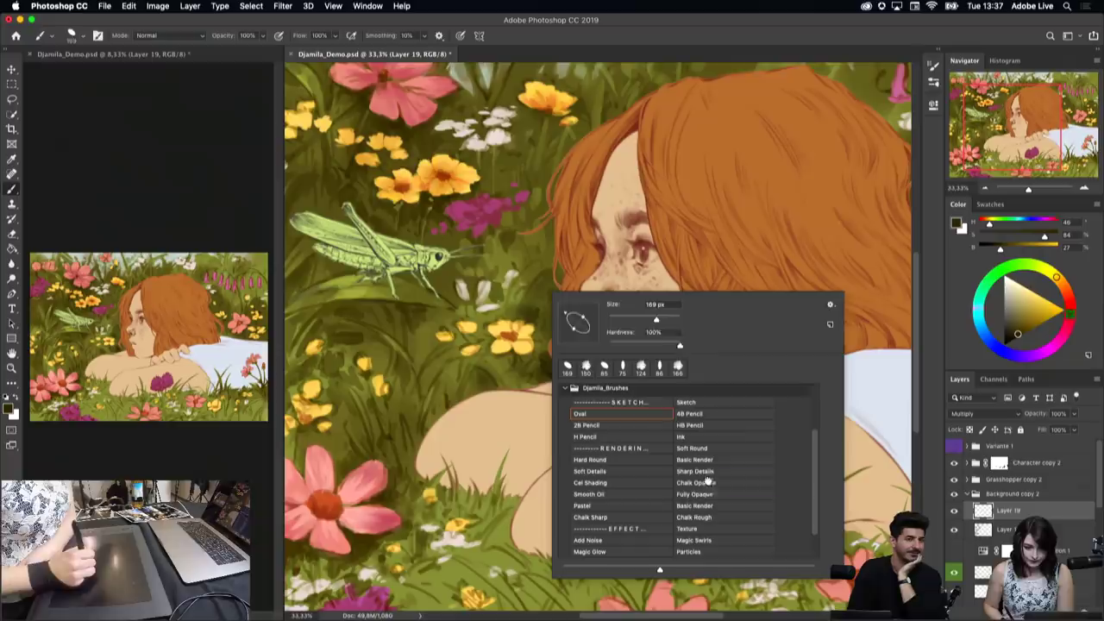
click(697, 472)
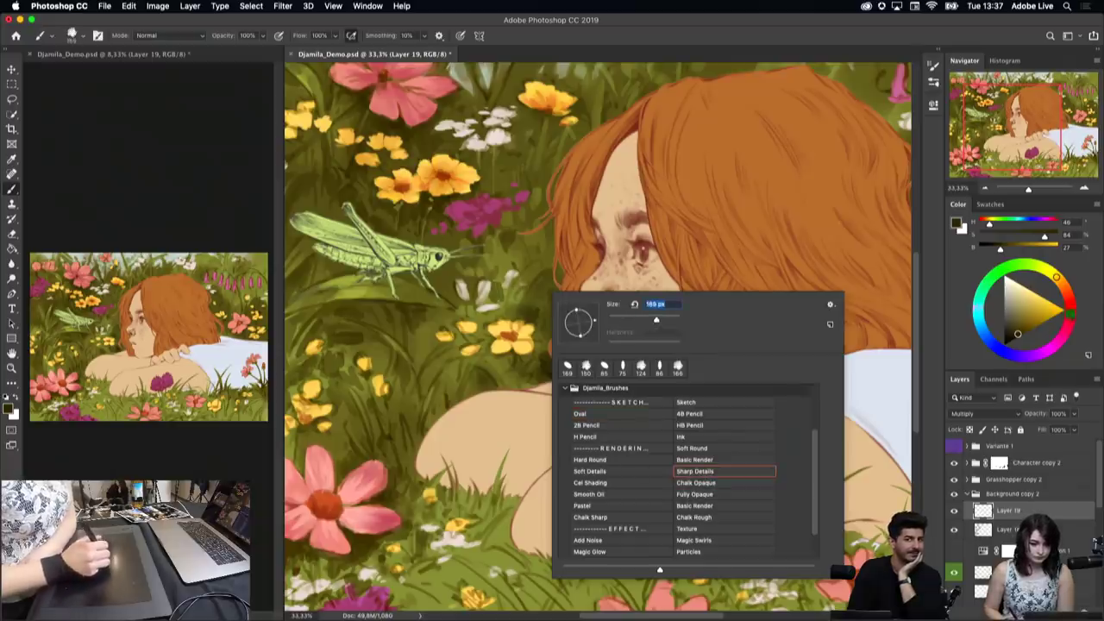
alt+click(519, 290)
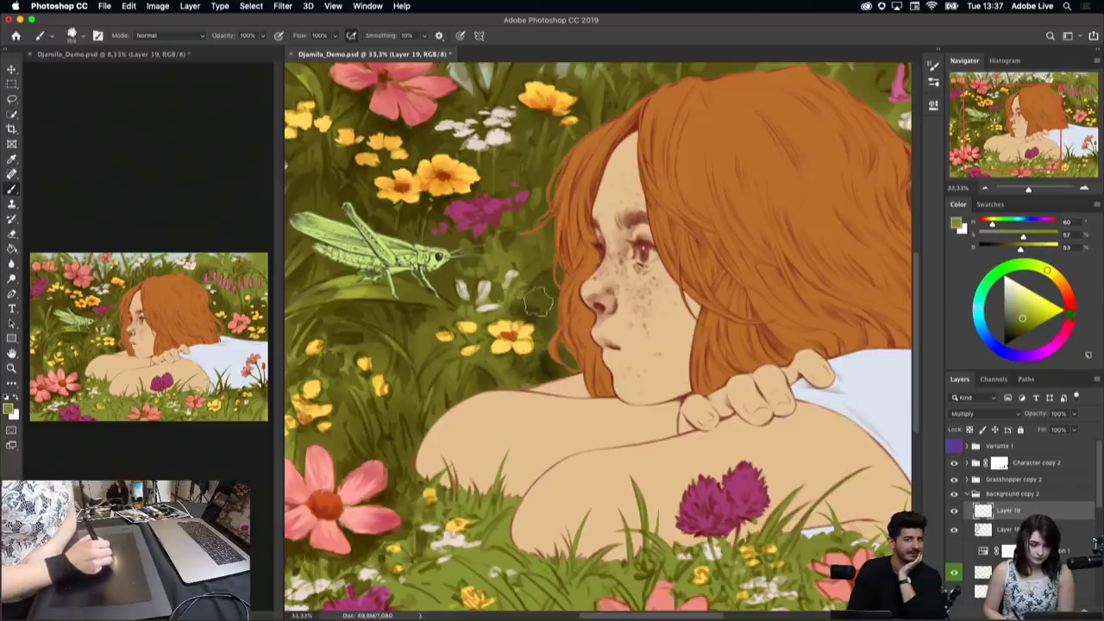
alt+click(518, 290)
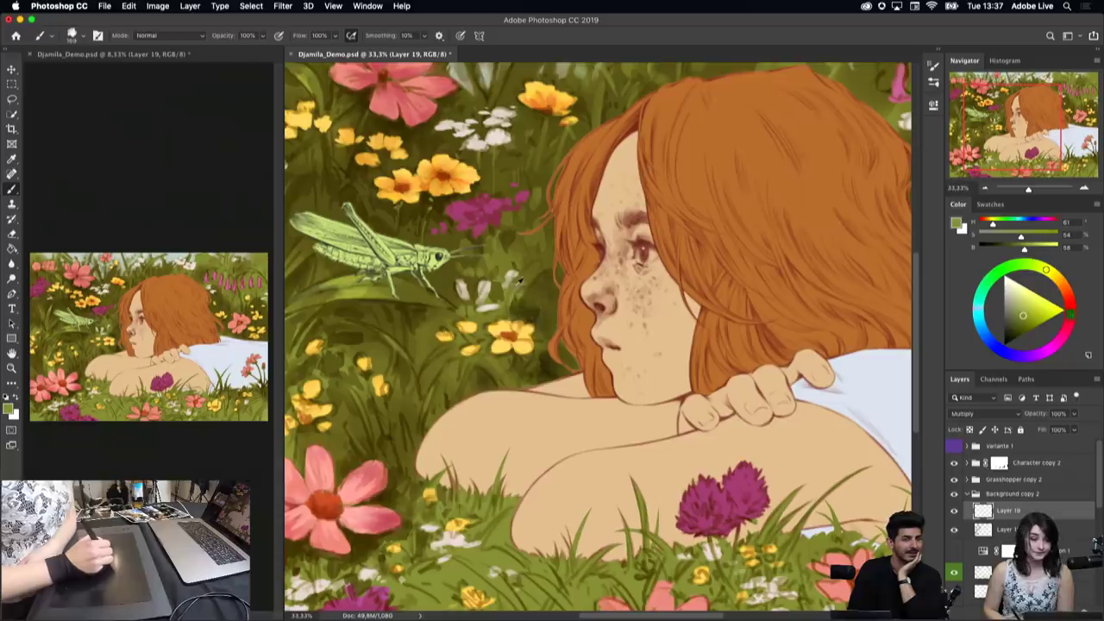
alt+click(518, 288)
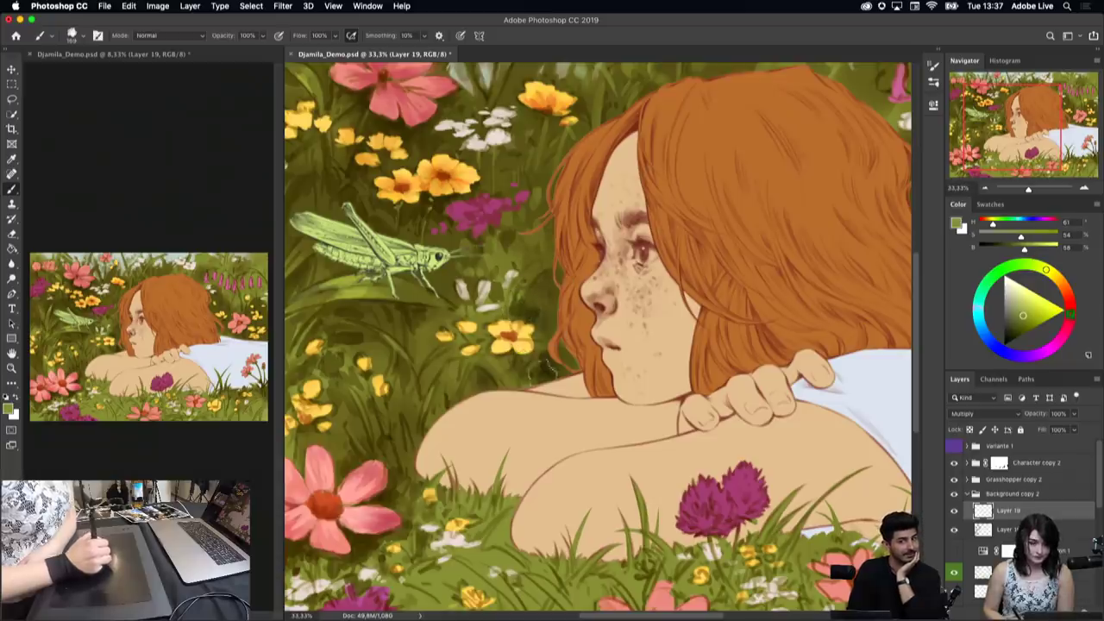
click(12, 233)
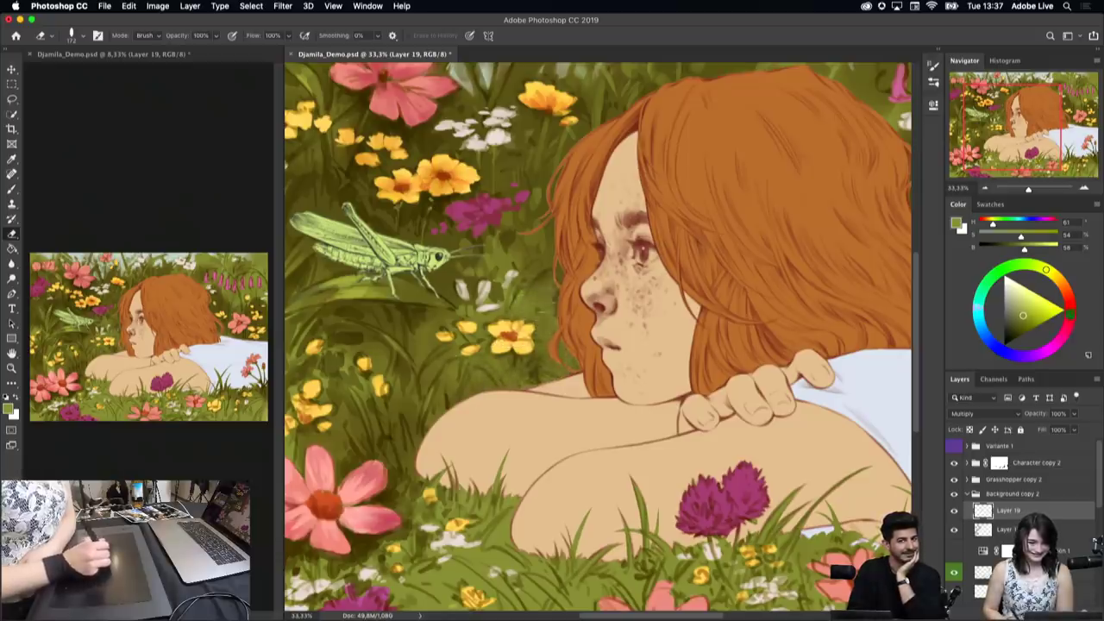
key(ctrl+shift+alt+n)
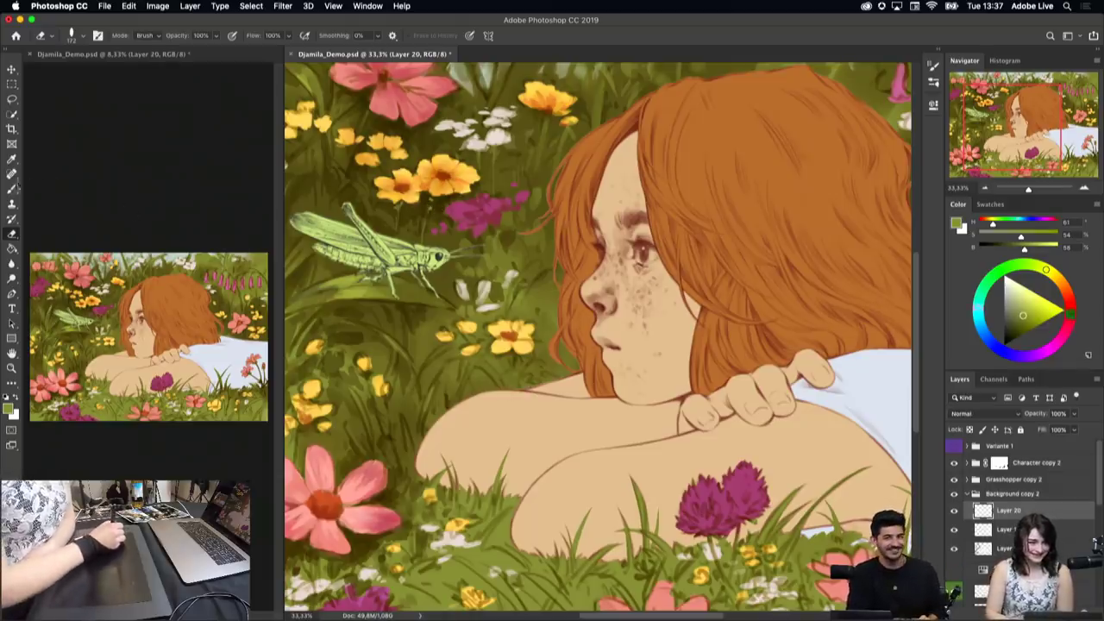
Step: Return to the Brush, save Djamila_Demo.psd, and sample dark olive and warm neck tones
key(b)
click(104, 6)
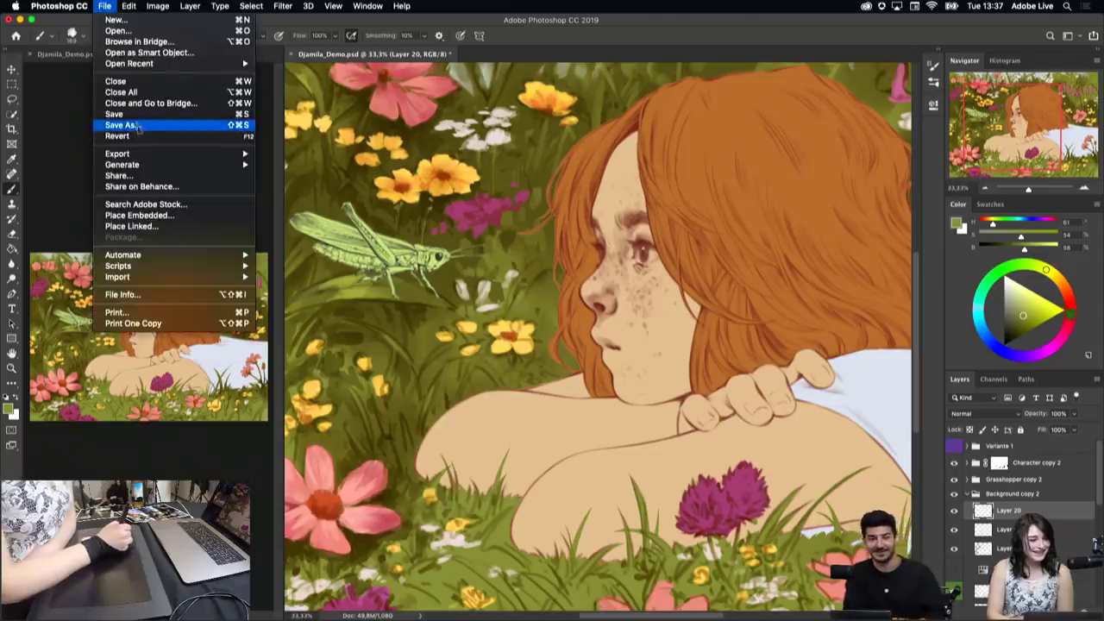
click(117, 112)
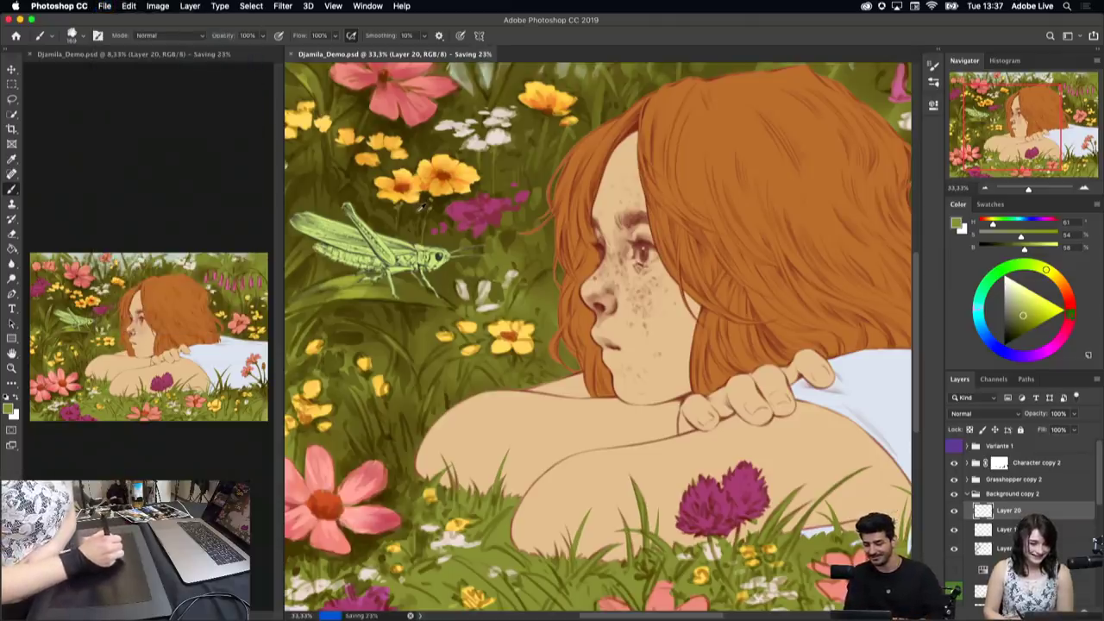
alt+click(420, 209)
alt+click(450, 195)
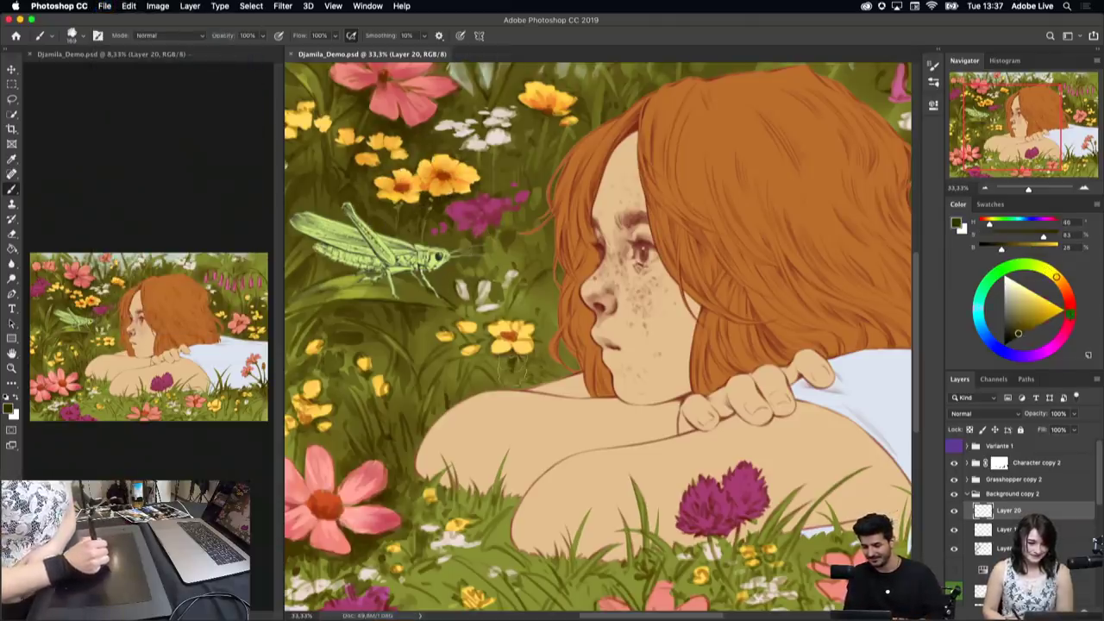
alt+click(507, 373)
Step: Paint dark strands along the hair edge by the cheek and near the neck
drag(500, 370, 476, 378)
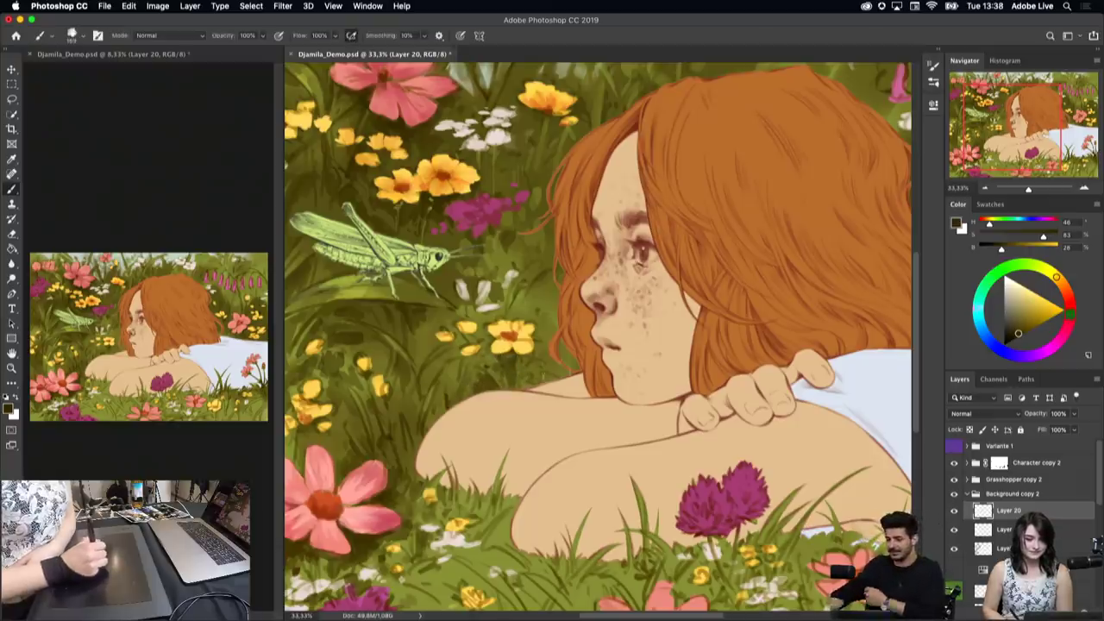
drag(548, 345, 564, 373)
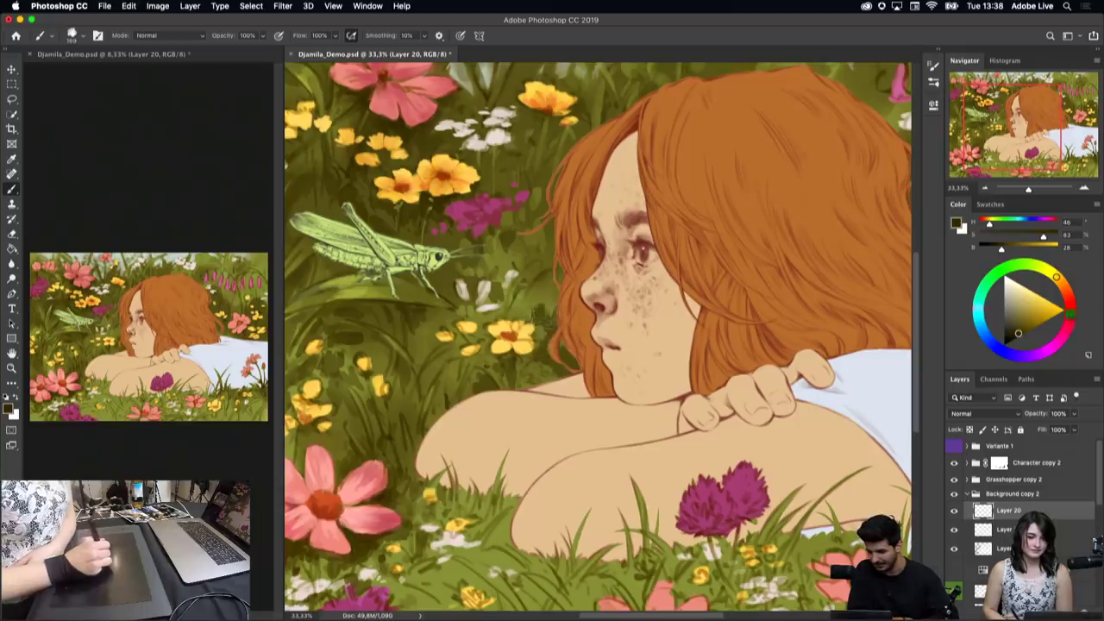
drag(537, 311, 545, 341)
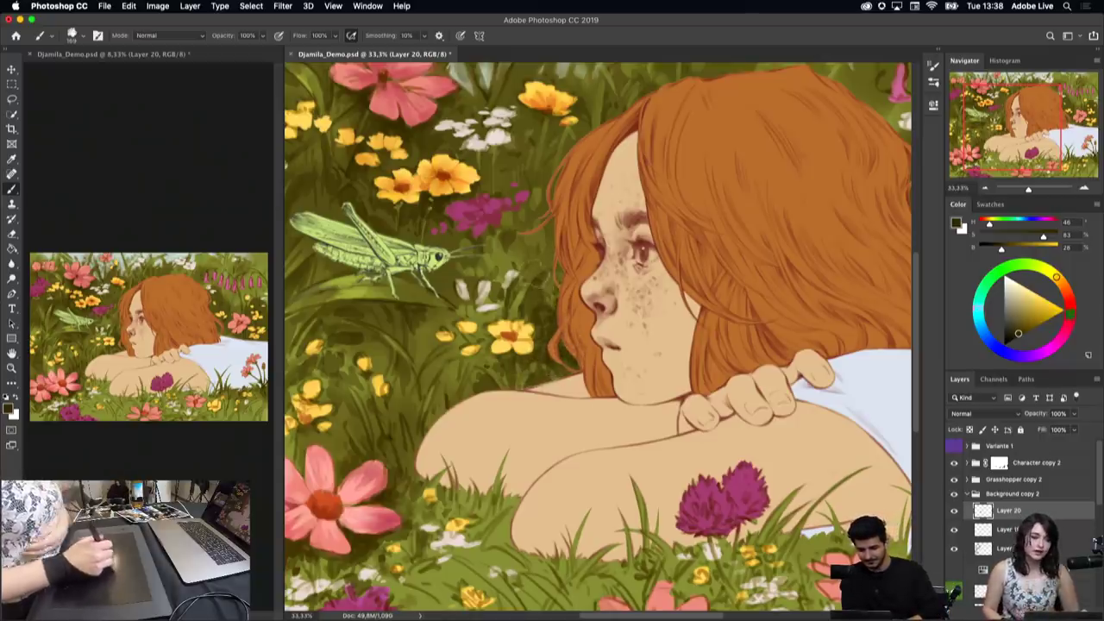
Step: Sample various greens, a flower yellow and browns, ending on a very dark brown
alt+click(547, 279)
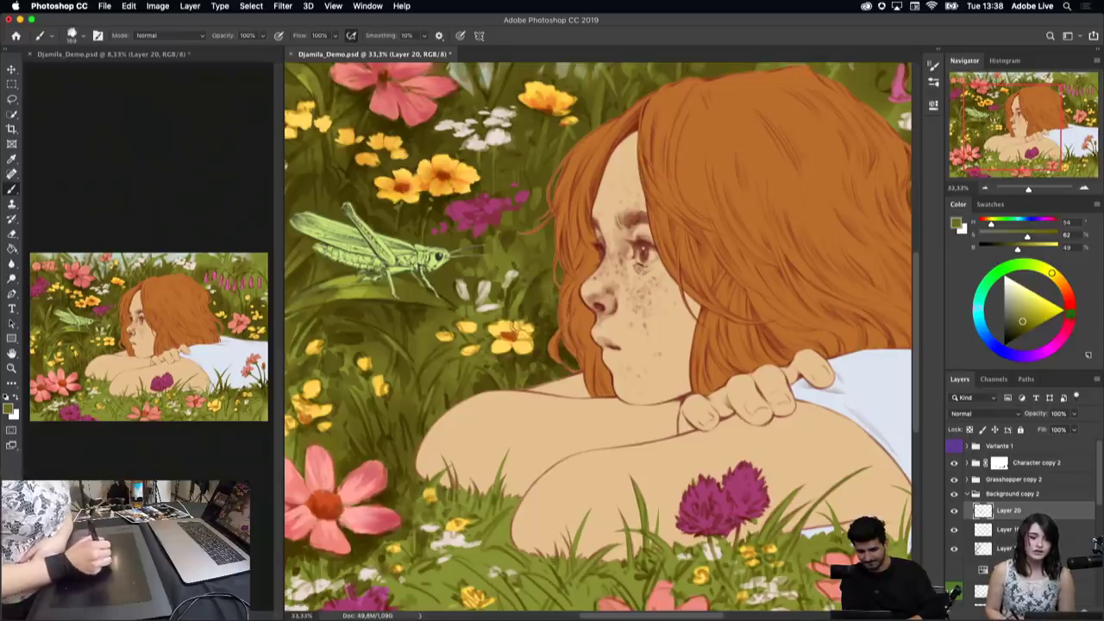
alt+click(541, 308)
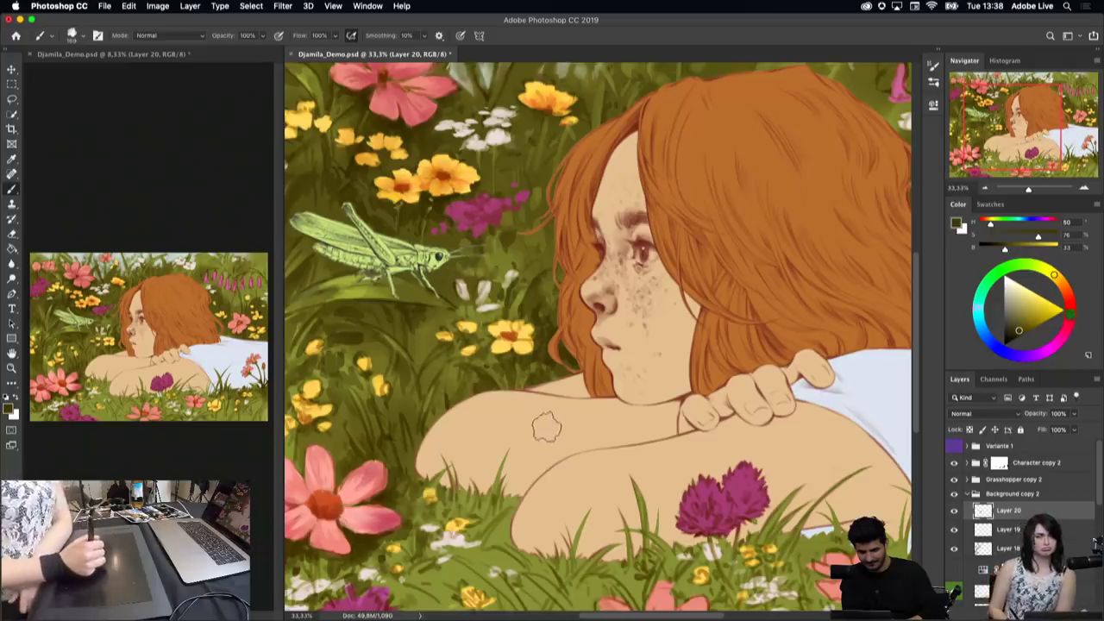
alt+click(522, 338)
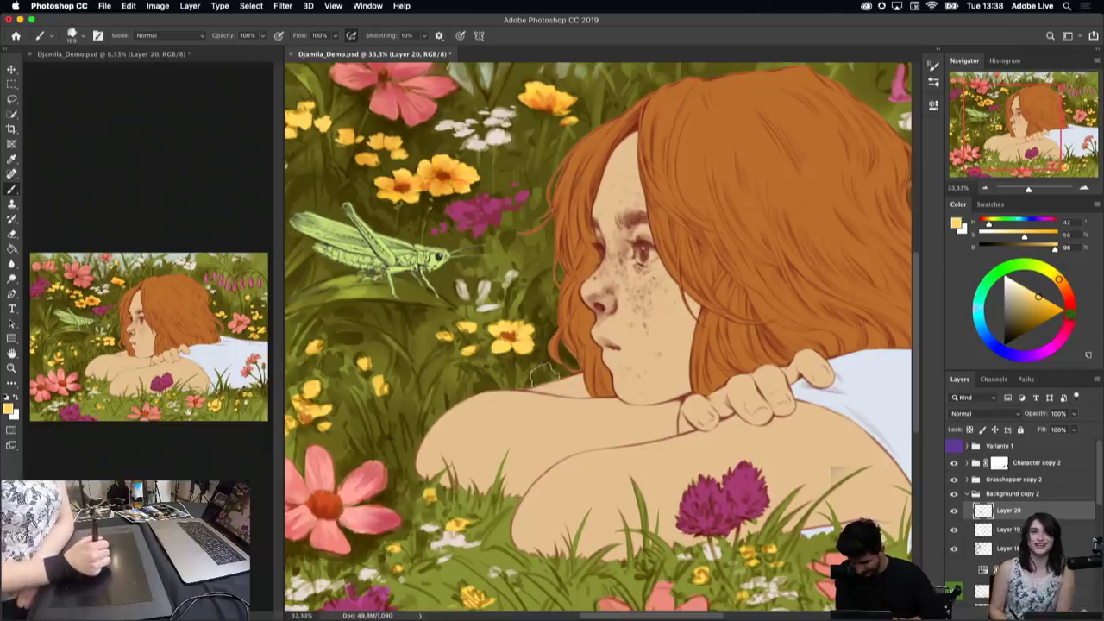
alt+click(362, 334)
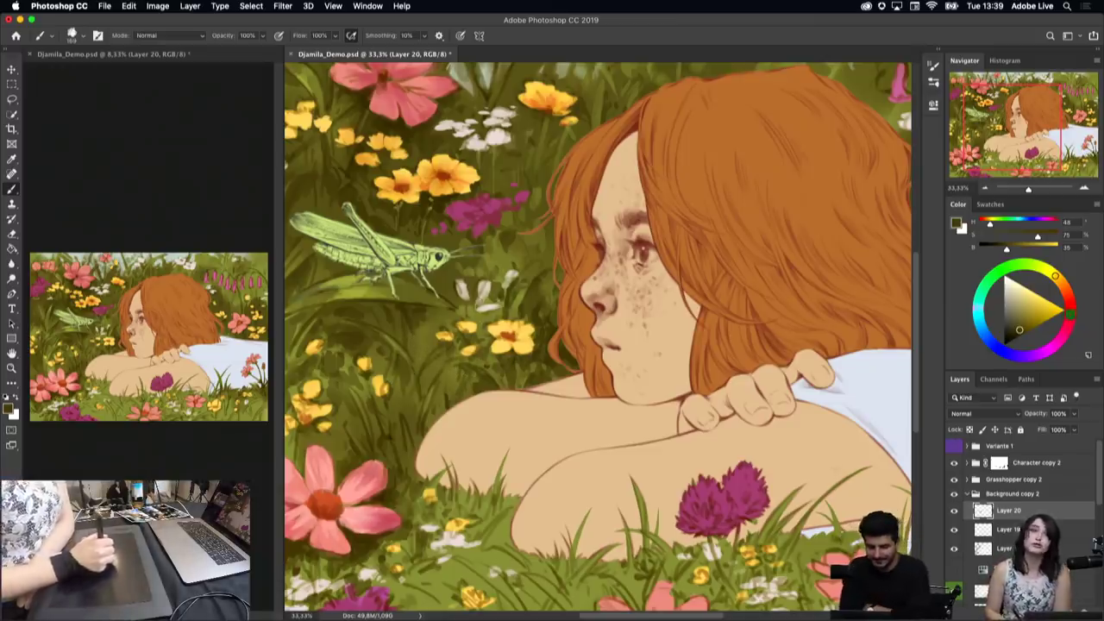
alt+click(499, 258)
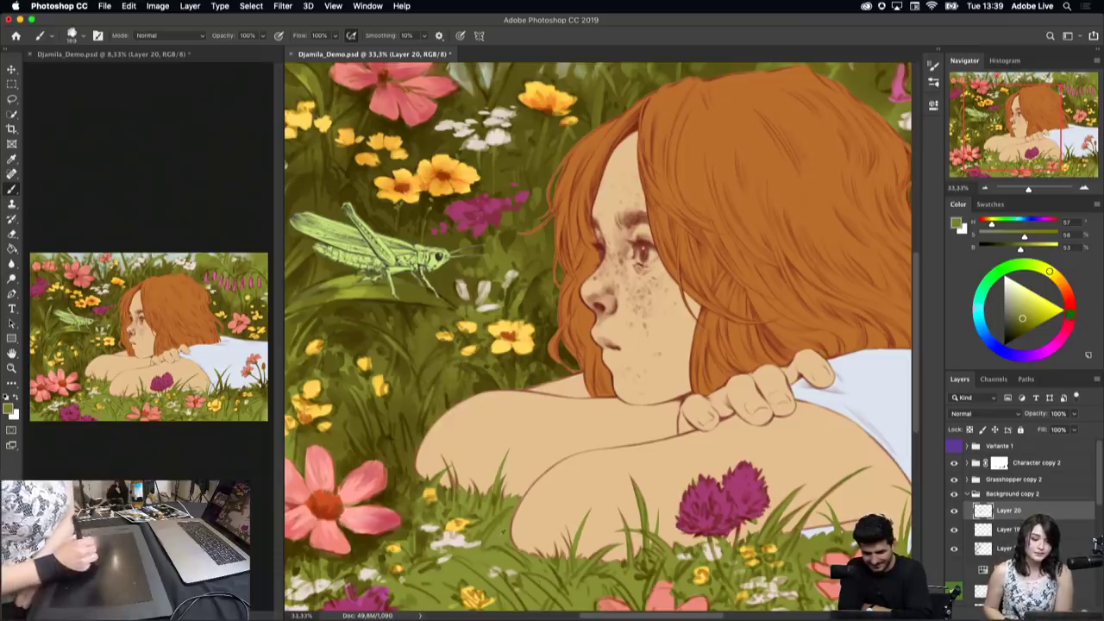
alt+click(498, 531)
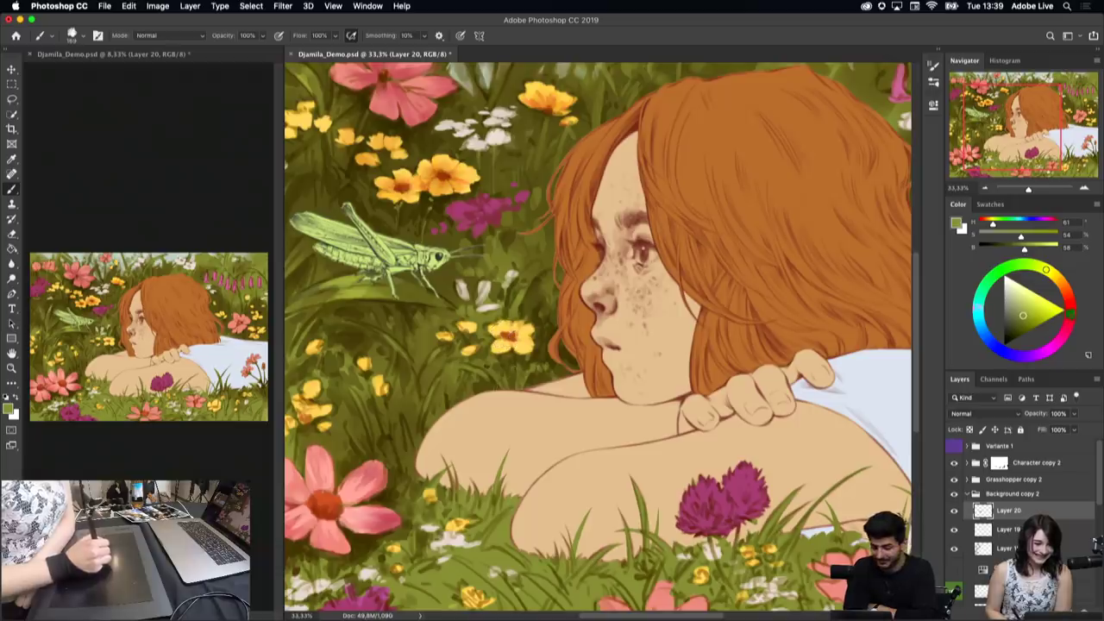
alt+click(319, 412)
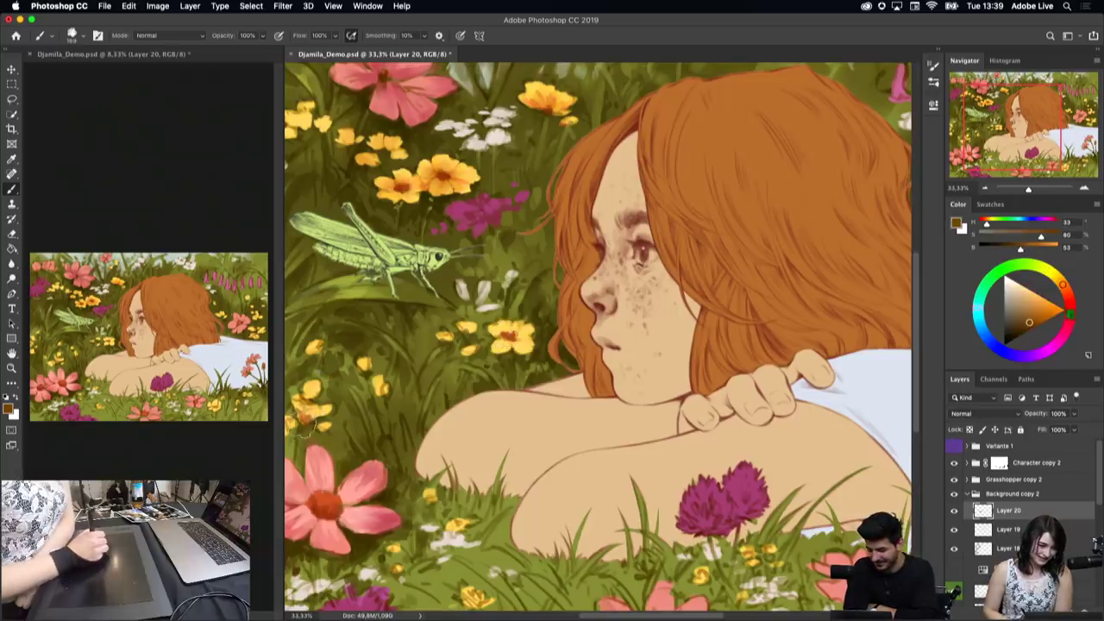
alt+click(382, 496)
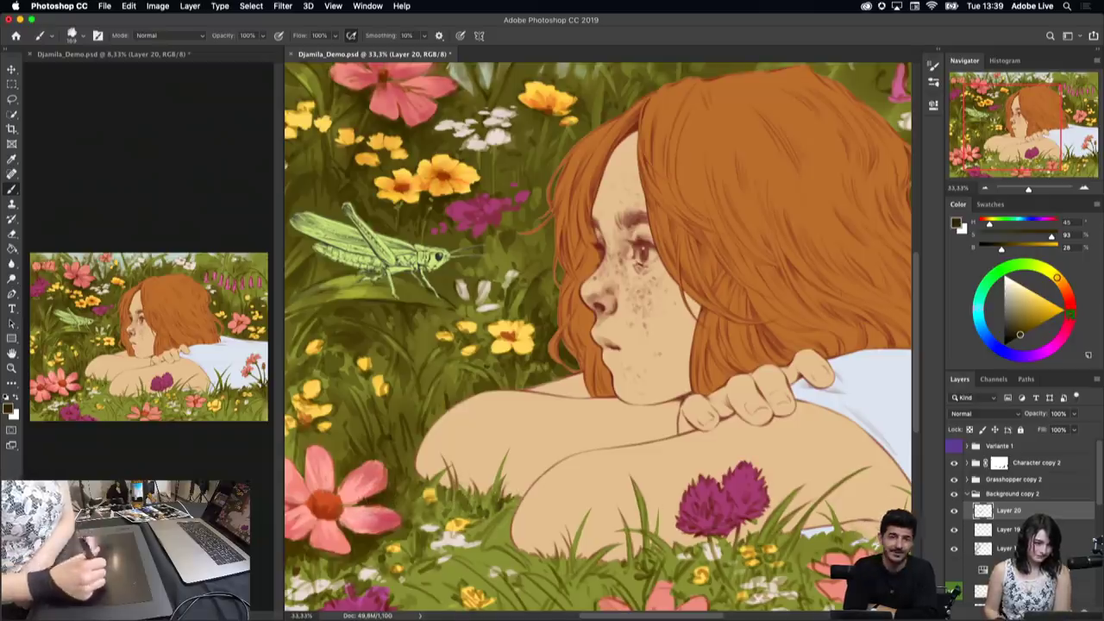
Step: Sample a bright yellow-green and paint a light stroke over the small yellow flower
scroll(926, 323, down, 5)
scroll(926, 323, down, 5)
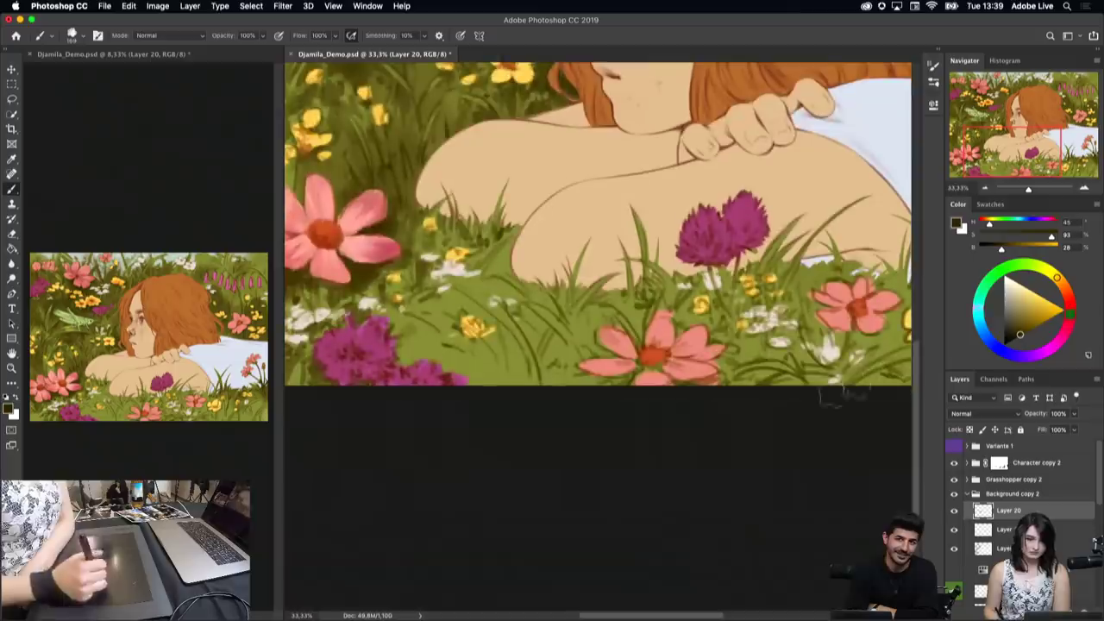
alt+click(487, 299)
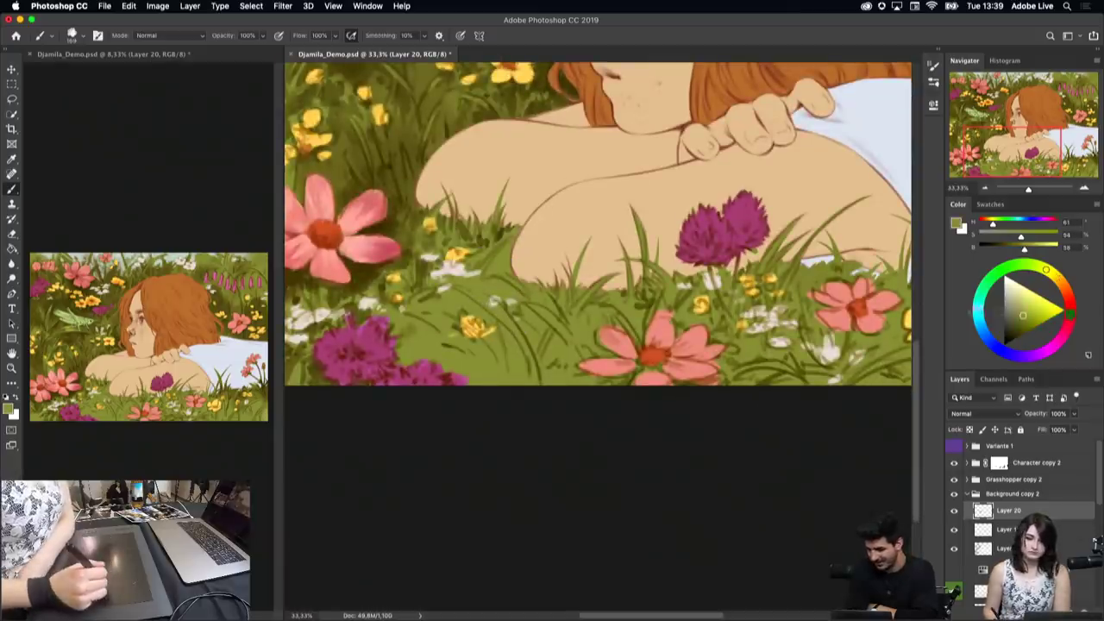
alt+click(494, 300)
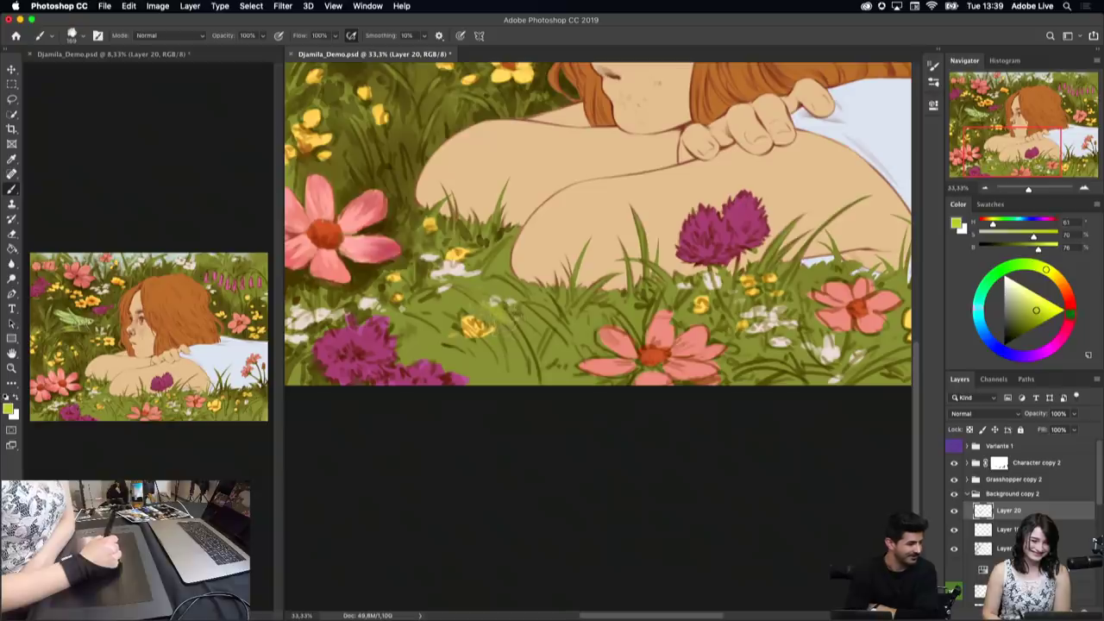
drag(470, 335, 500, 321)
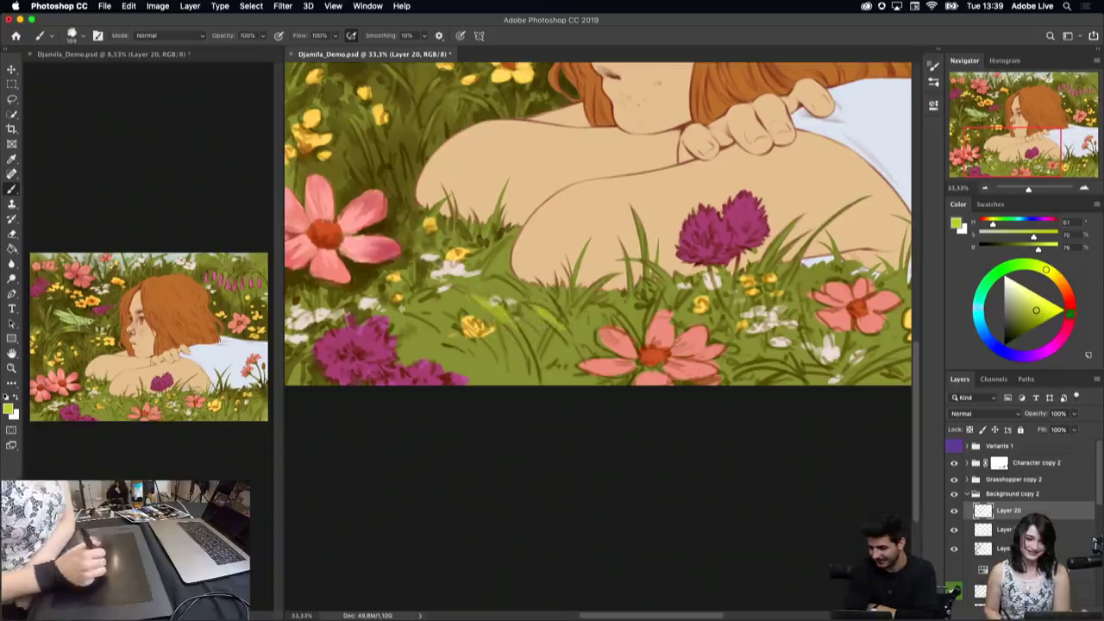
Step: Sample a darker olive and paint dark grass blades below the shoulder and in the foreground
alt+click(414, 147)
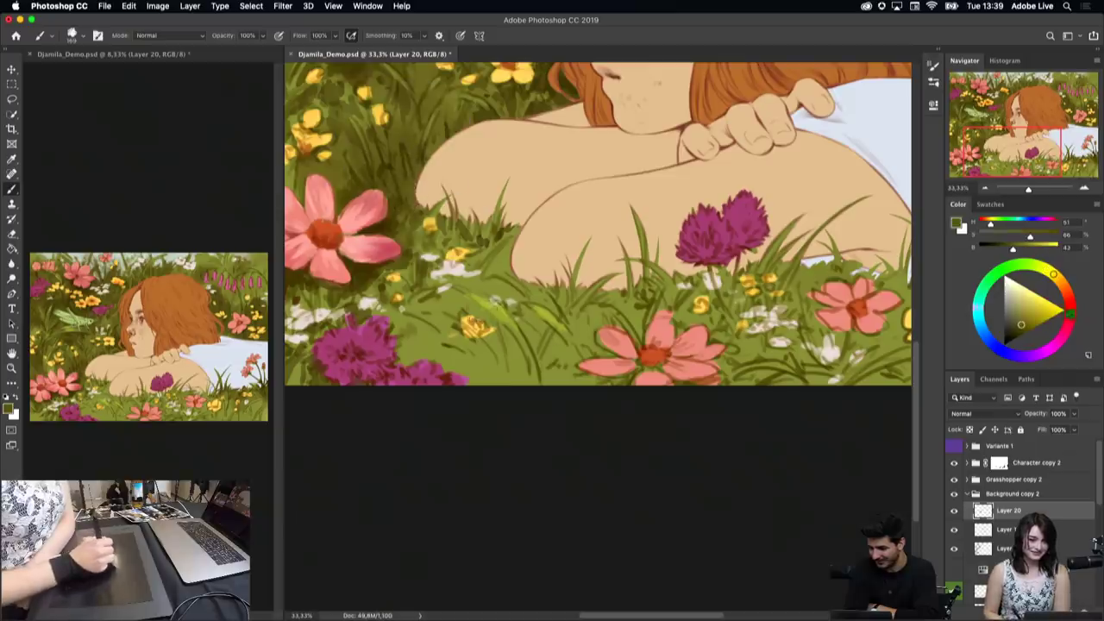
drag(468, 300, 516, 345)
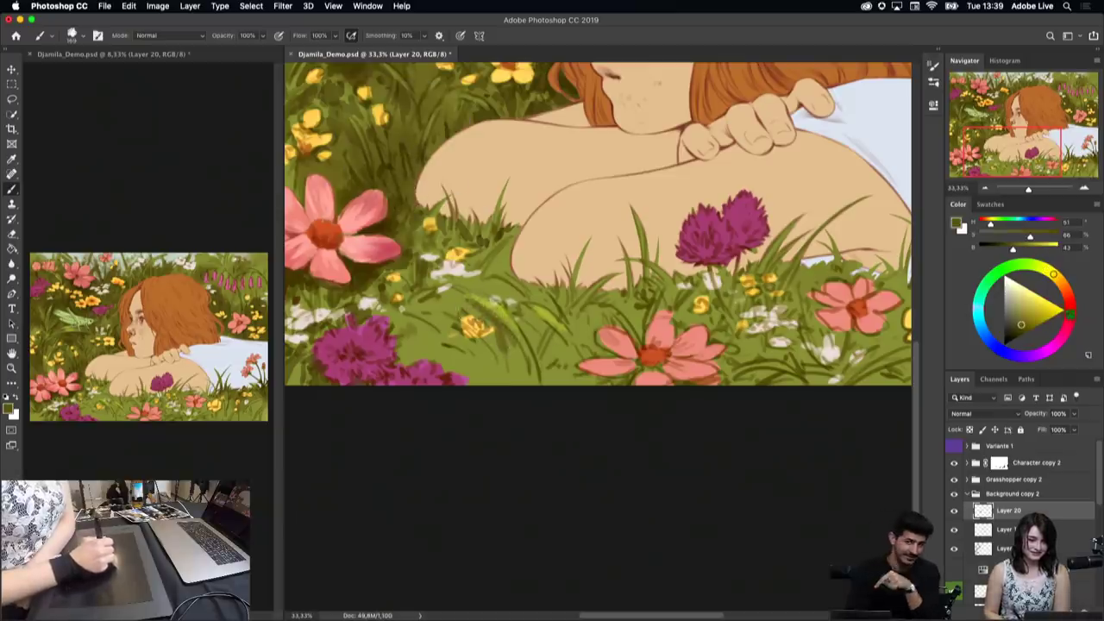
drag(450, 294, 478, 319)
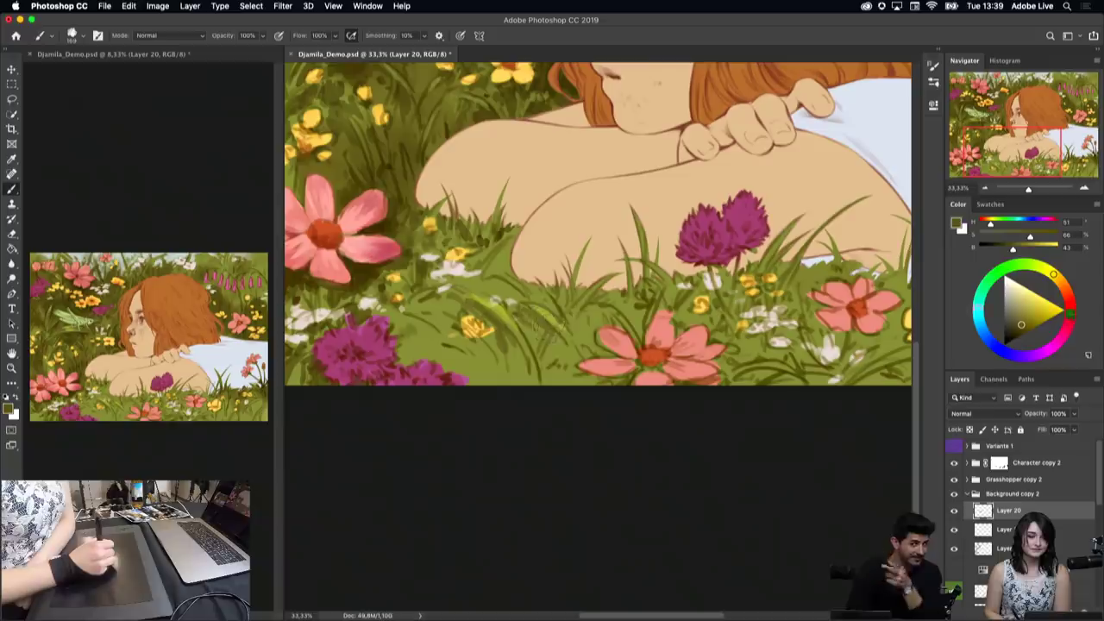
mouse_move(566, 338)
mouse_down()
mouse_move(558, 321)
mouse_move(495, 309)
mouse_up()
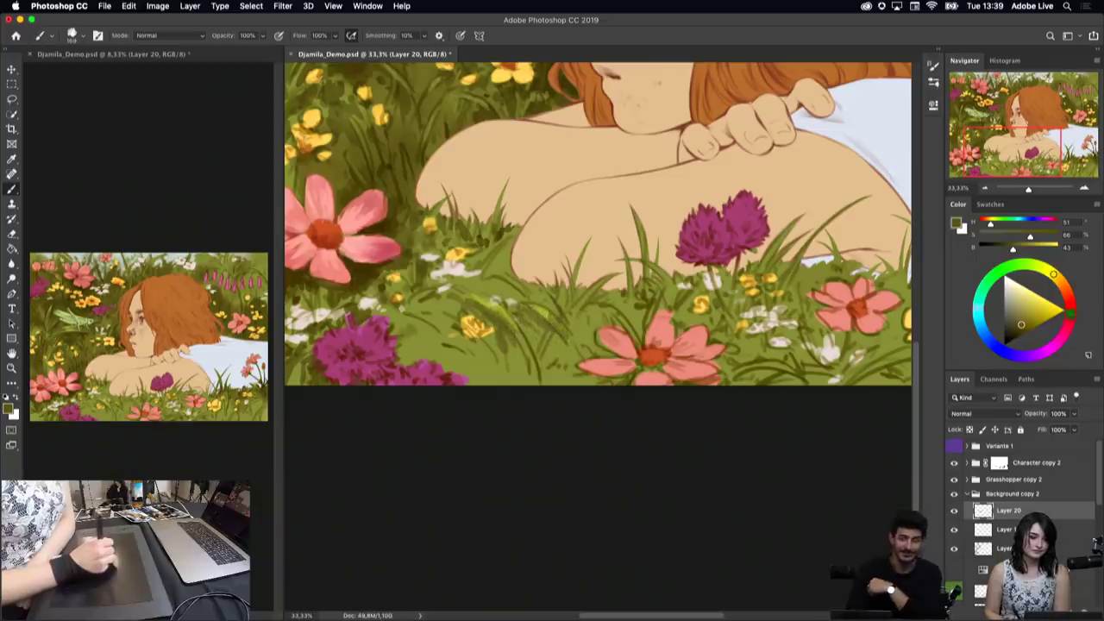
drag(541, 343, 535, 325)
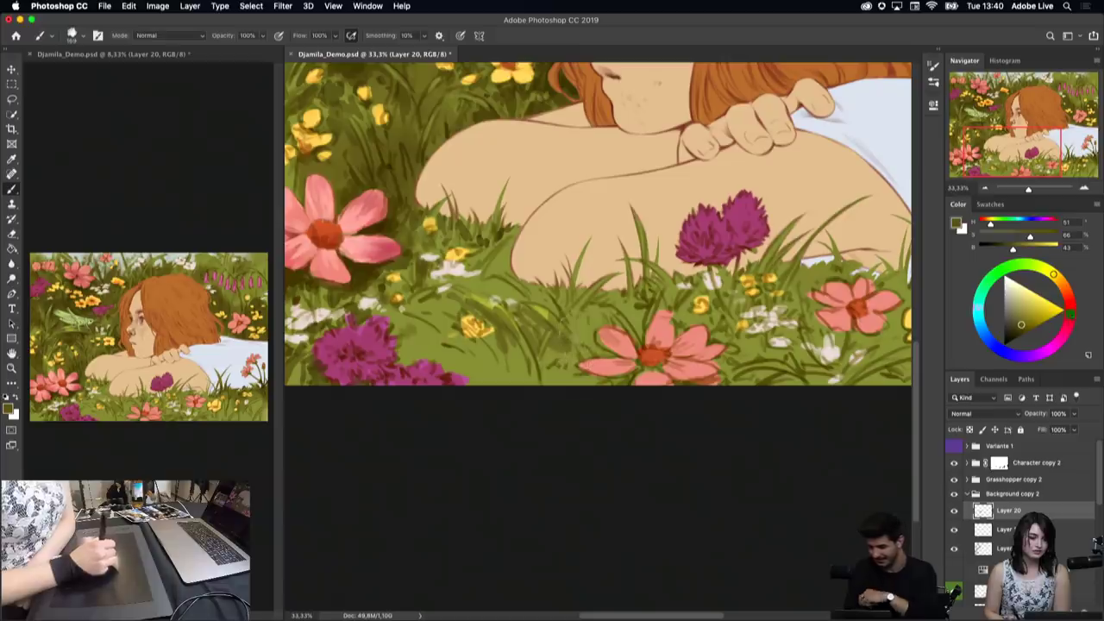
drag(576, 336, 569, 318)
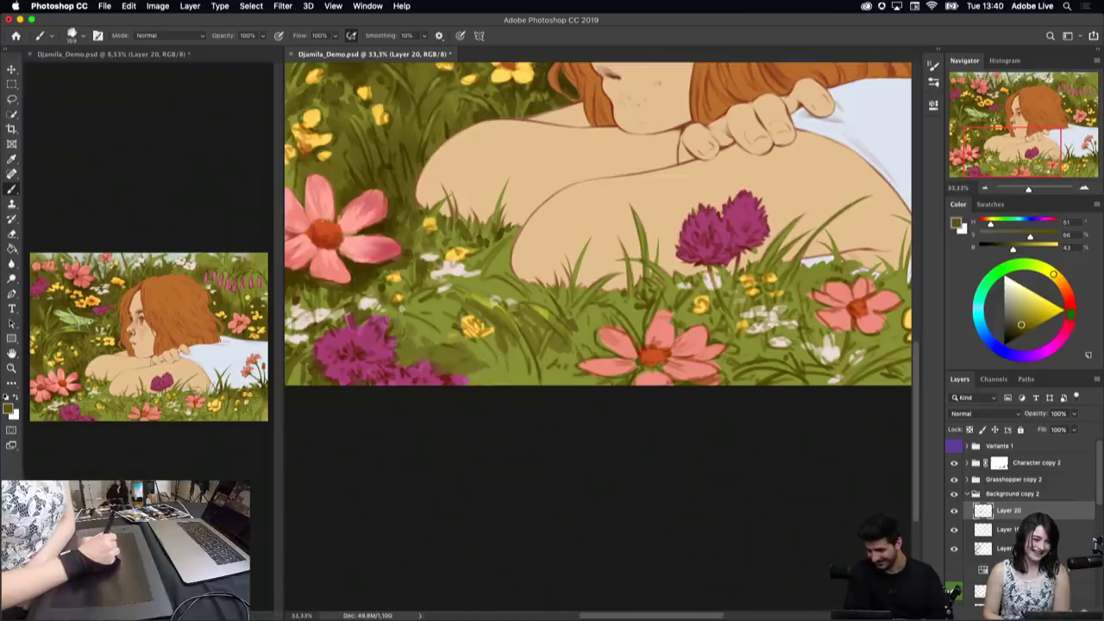
Step: Add darker grass strokes in the foreground, near the pink flower and along the shoulder edge
alt+click(368, 276)
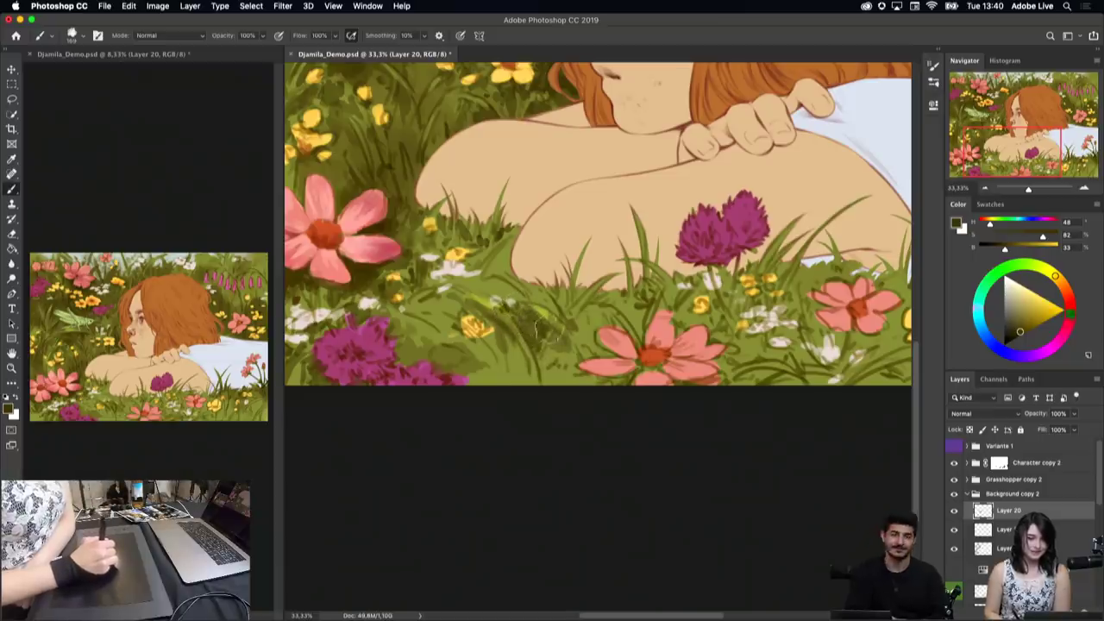
mouse_move(552, 319)
mouse_down()
mouse_move(536, 348)
mouse_move(508, 359)
mouse_move(471, 350)
mouse_up()
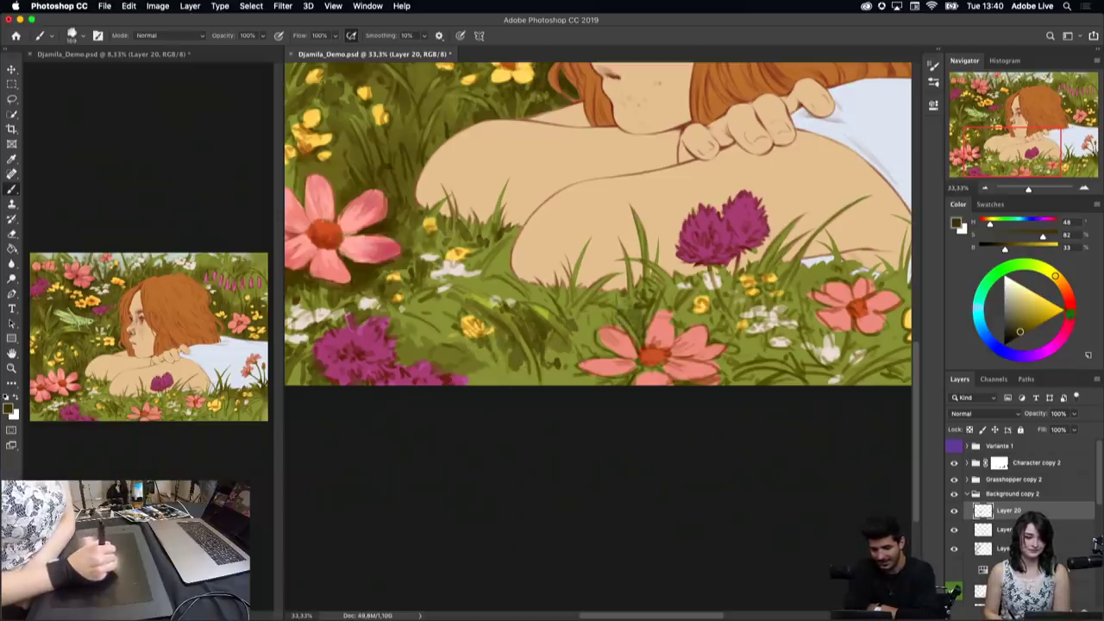
mouse_move(677, 332)
mouse_down()
mouse_move(703, 306)
mouse_move(700, 275)
mouse_up()
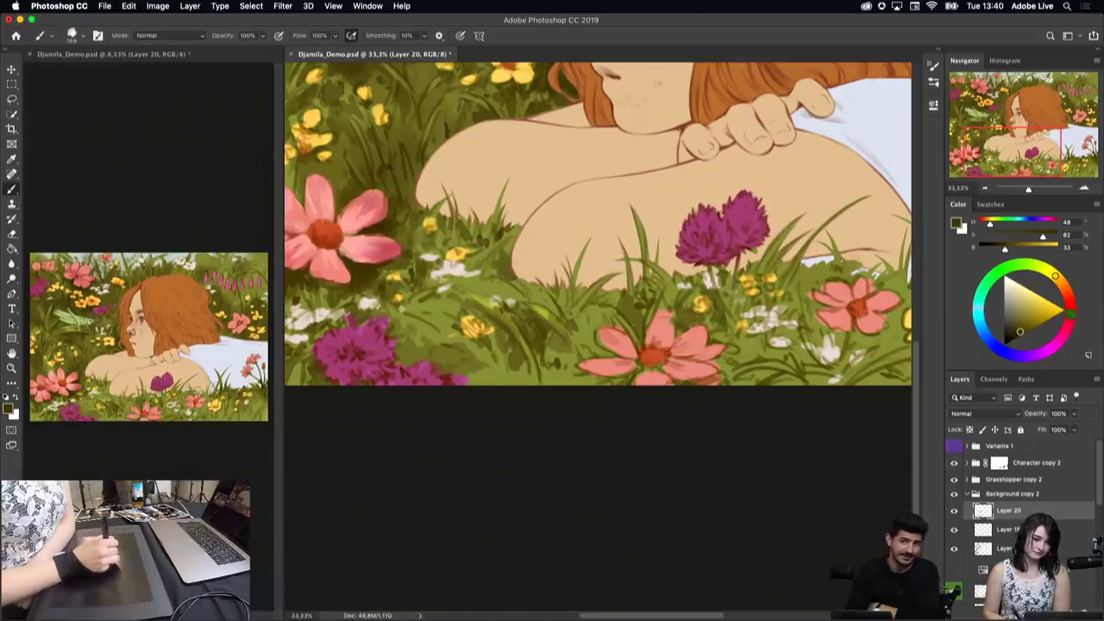
drag(518, 250, 520, 221)
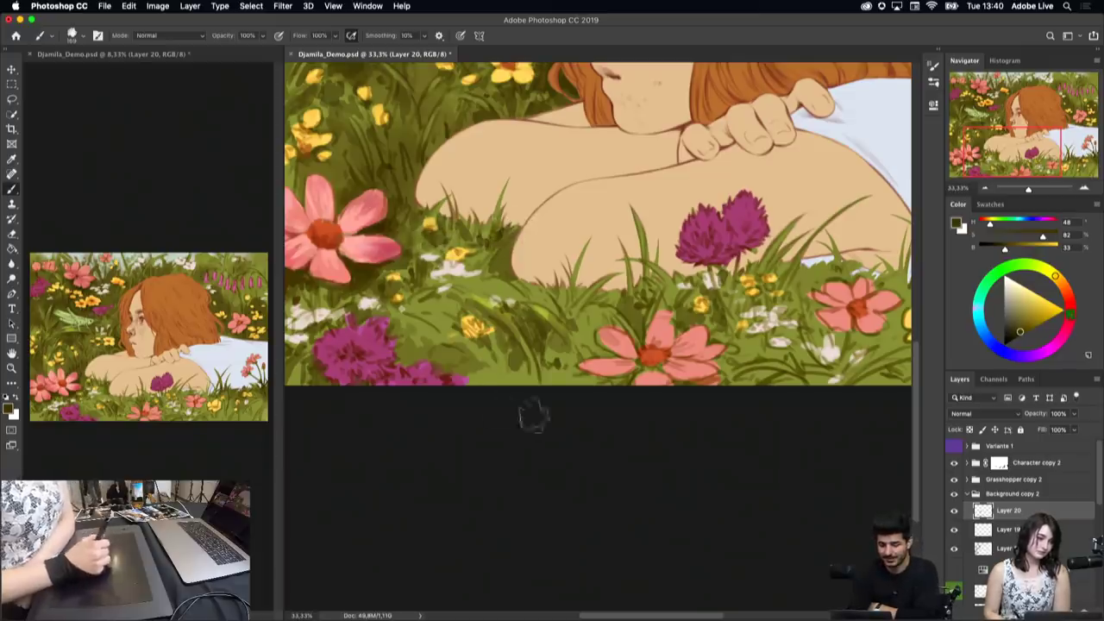
alt+click(483, 284)
drag(517, 258, 522, 245)
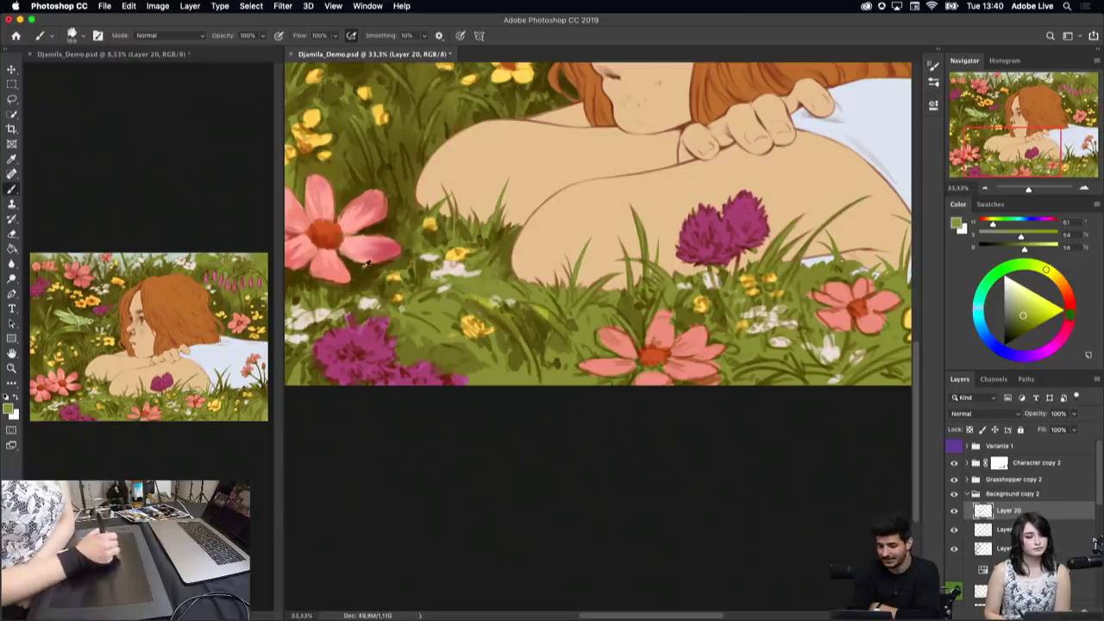
Step: Sample a darker green, boost its saturation, then pick a muted olive from the grass
alt+click(359, 272)
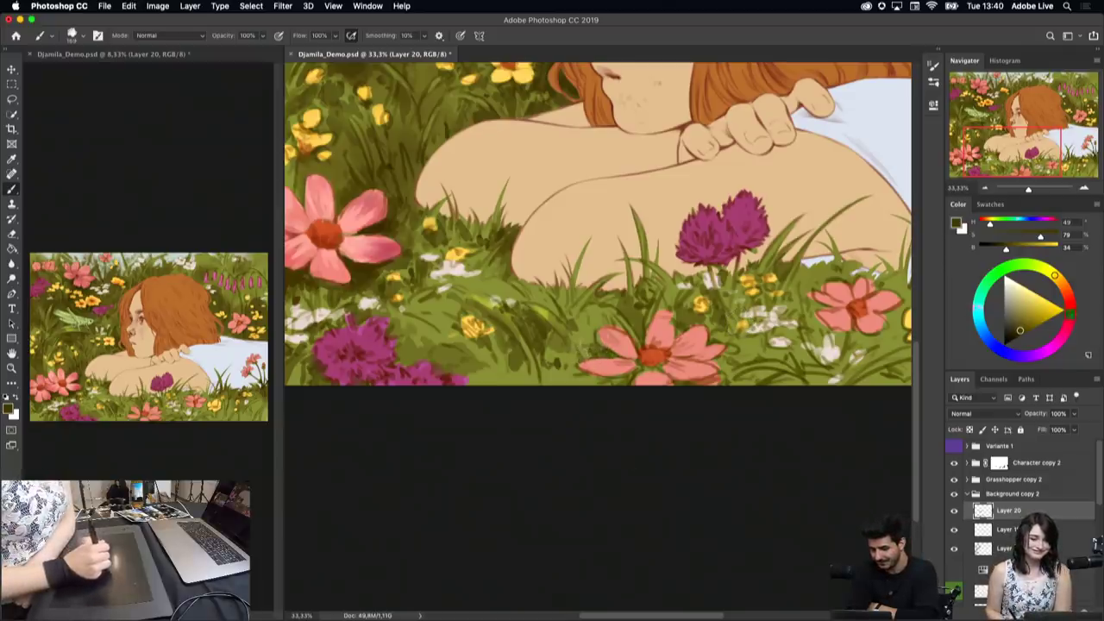
alt+click(365, 266)
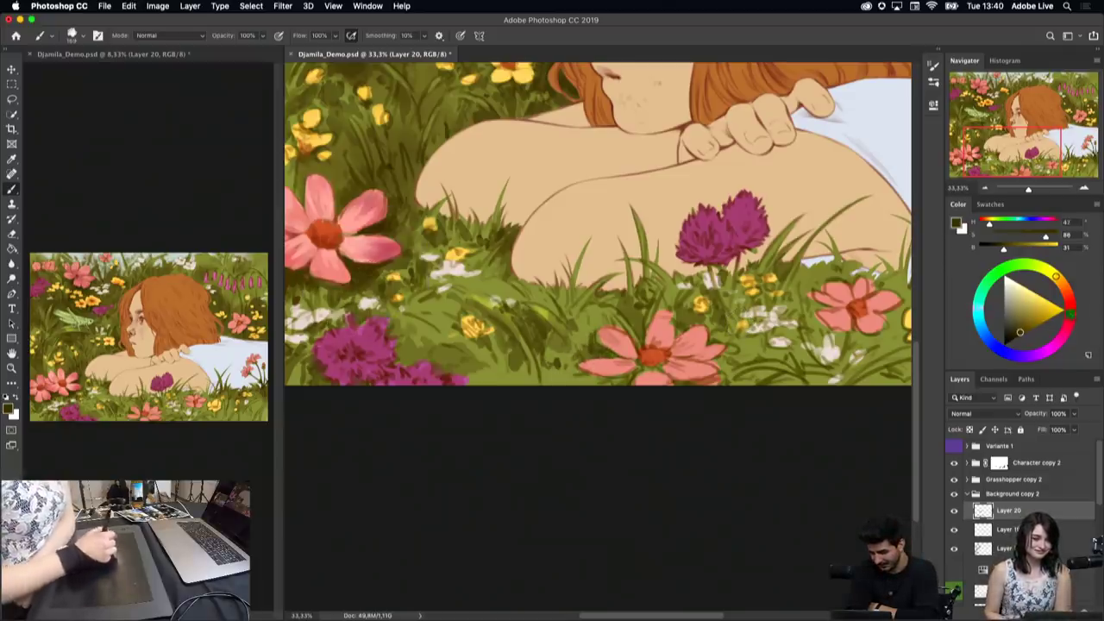
alt+click(593, 386)
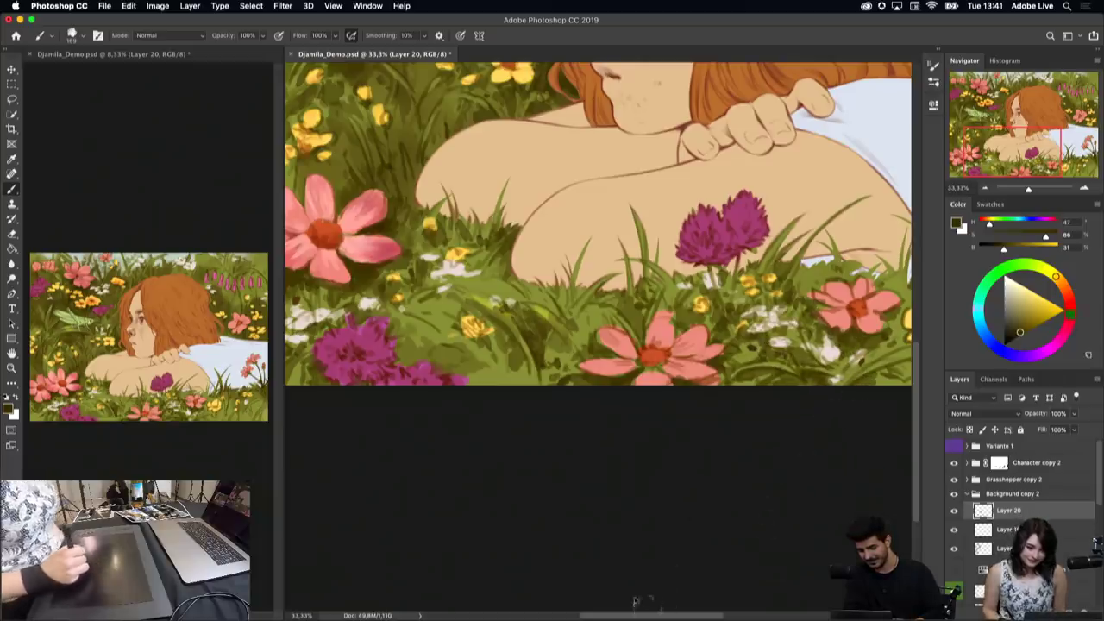
drag(654, 617, 711, 617)
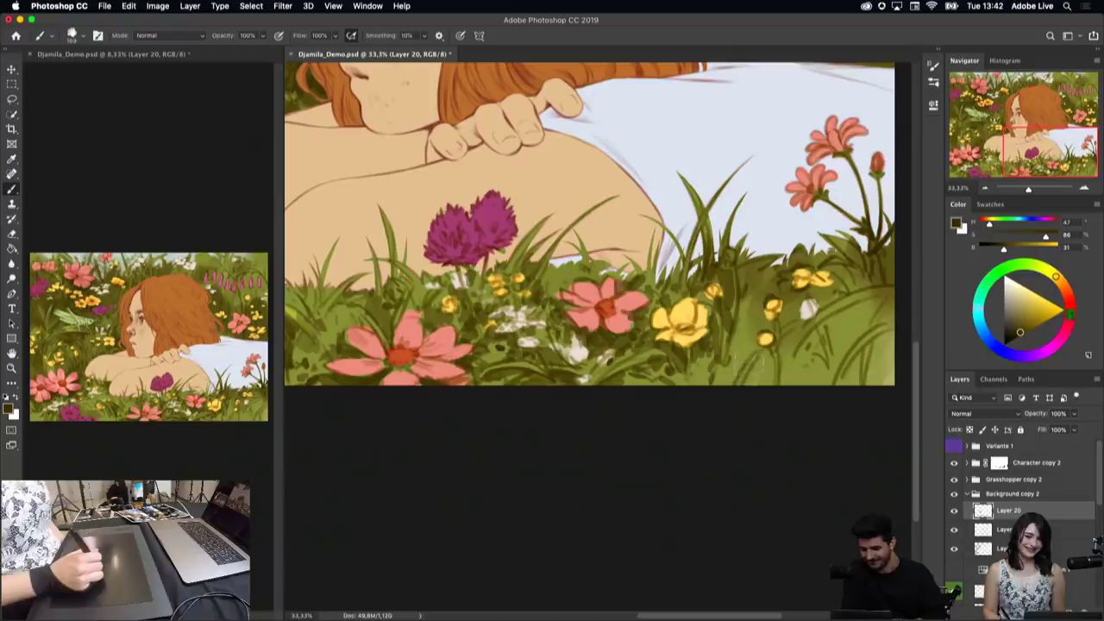
alt+click(749, 348)
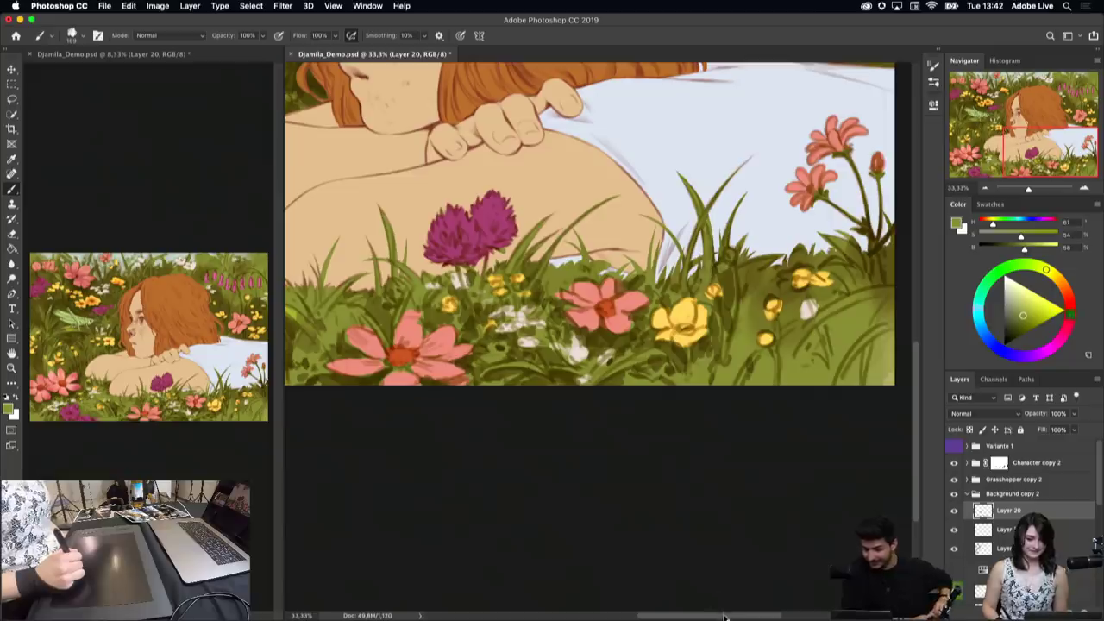
scroll(723, 606, left, 10)
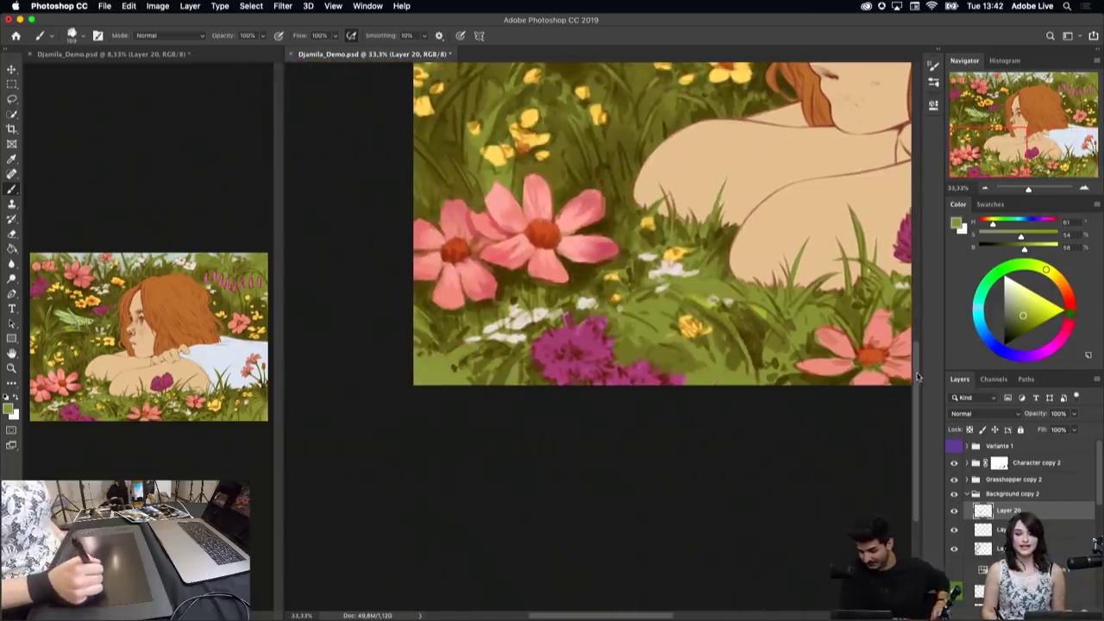
scroll(917, 370, up, 10)
Step: Sample olive greens and paint light grass strokes beside the upper-left magenta flower
scroll(911, 289, up, 5)
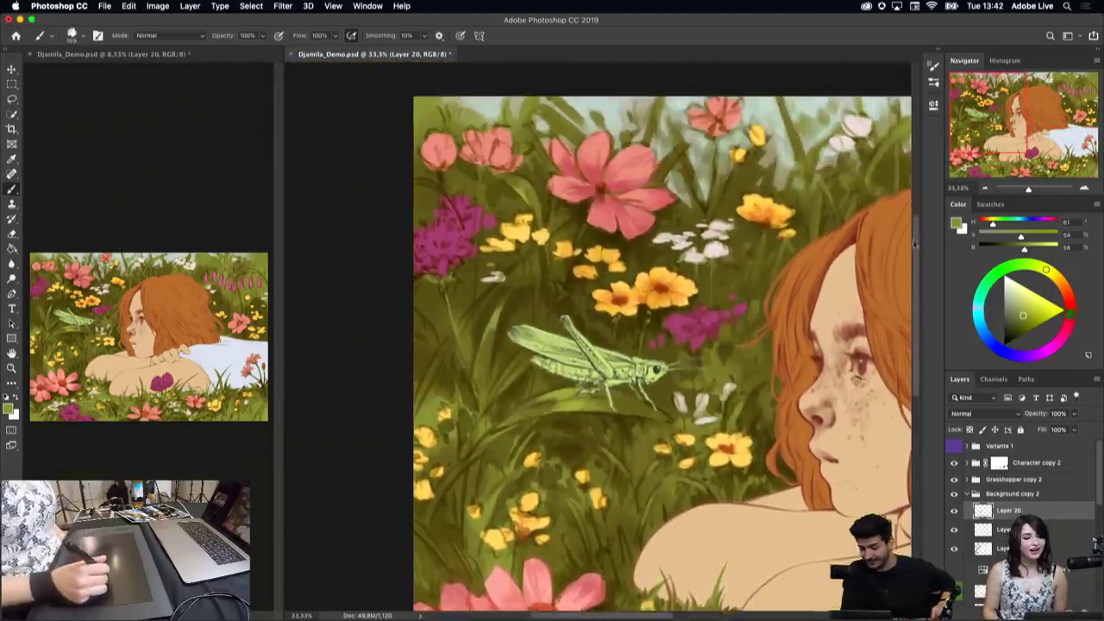
alt+click(613, 280)
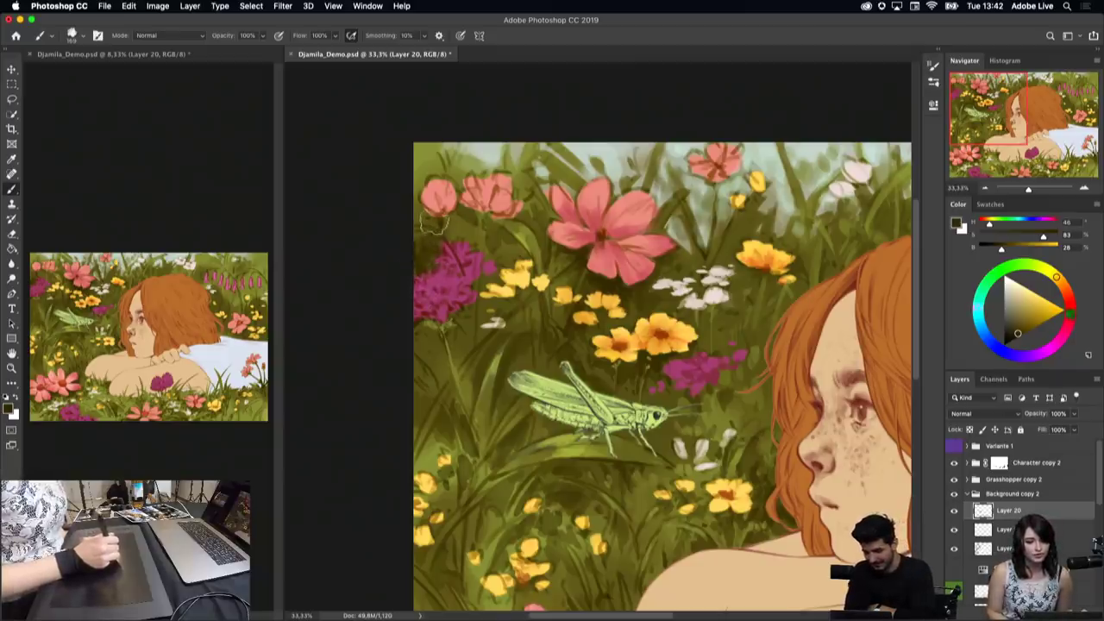
alt+click(427, 222)
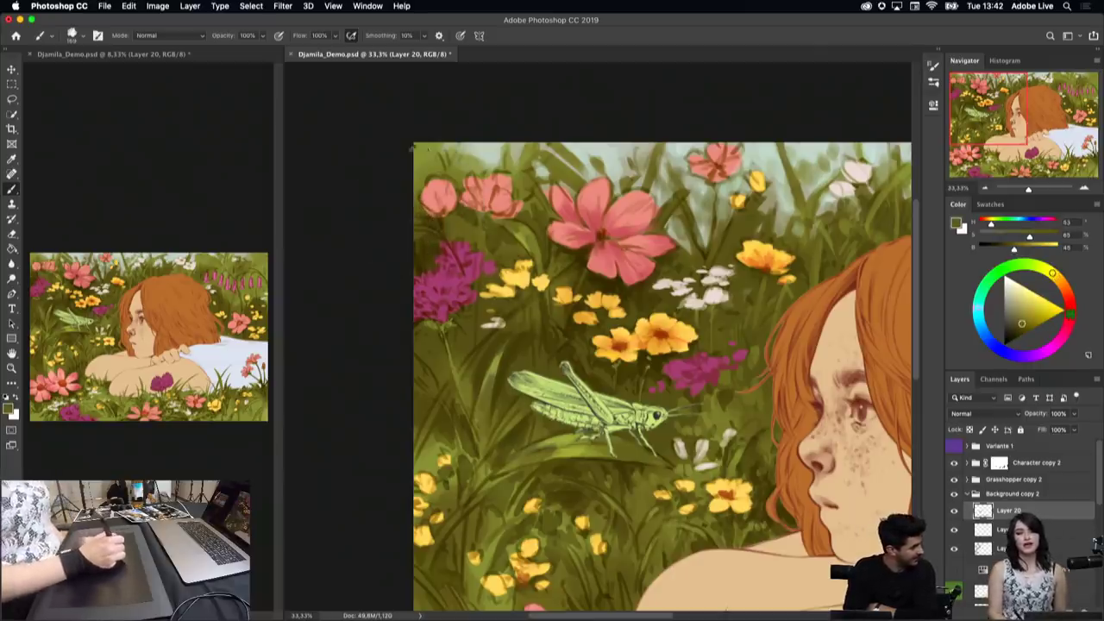
alt+click(422, 152)
alt+click(427, 227)
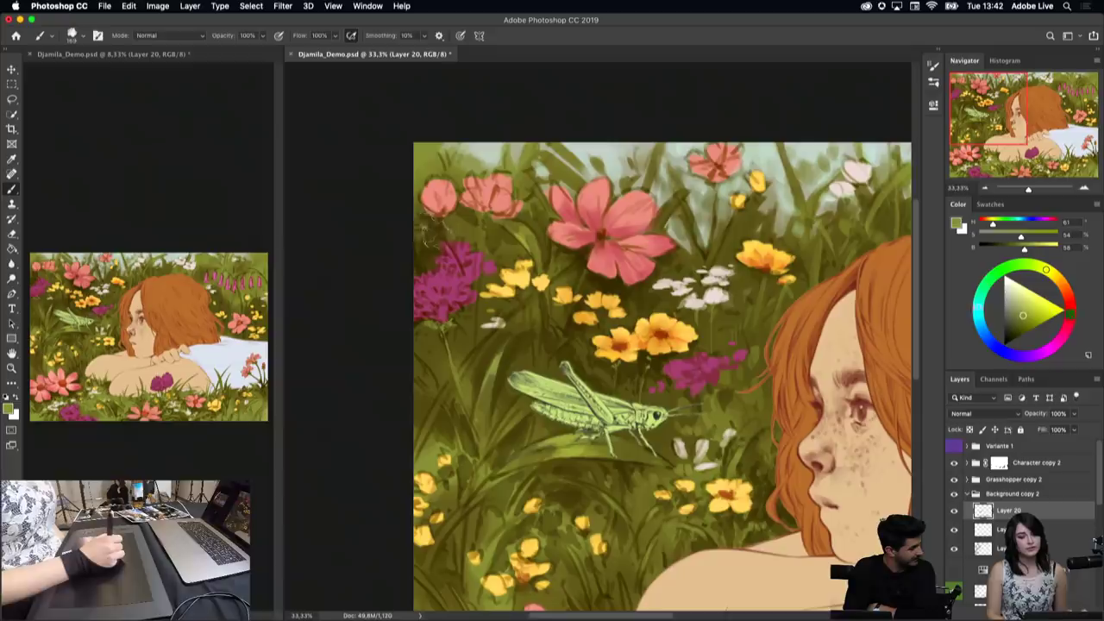
drag(420, 224, 440, 244)
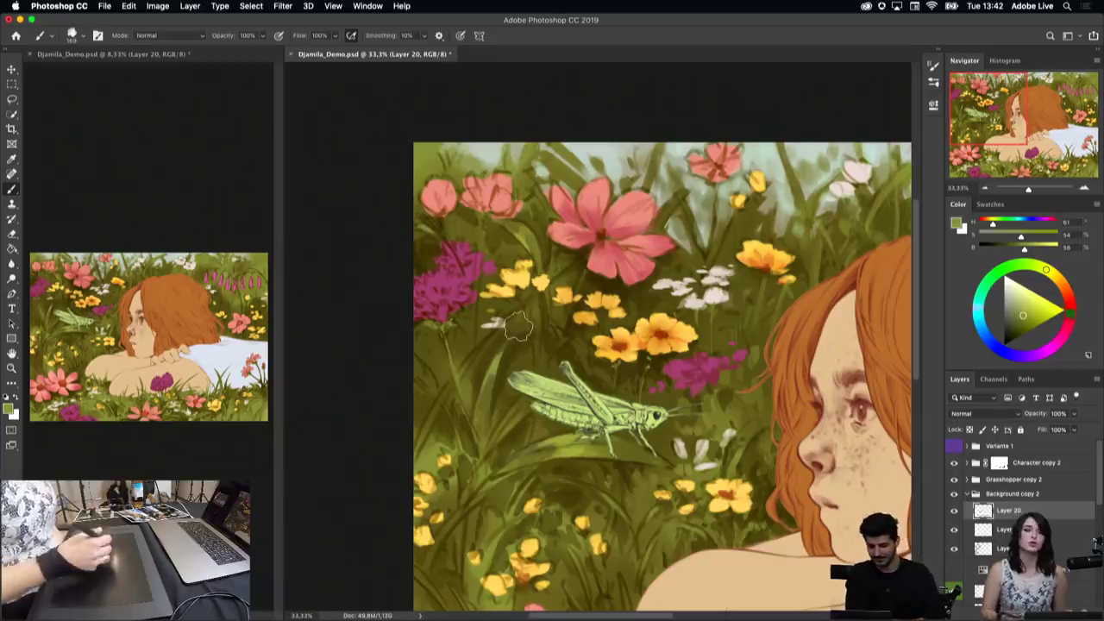
alt+click(472, 222)
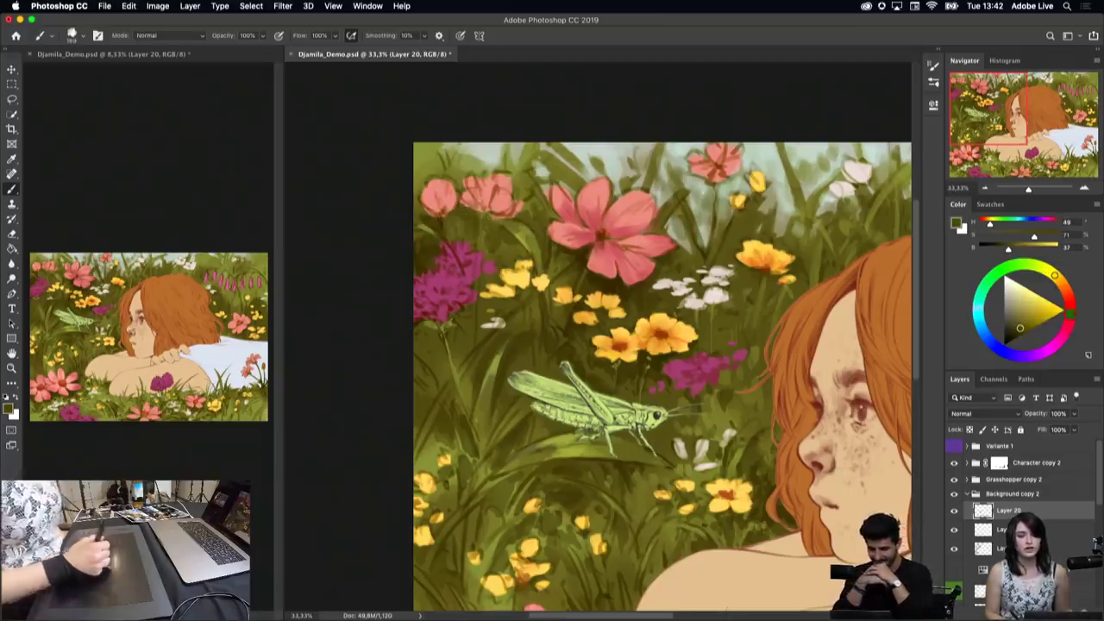
alt+click(594, 274)
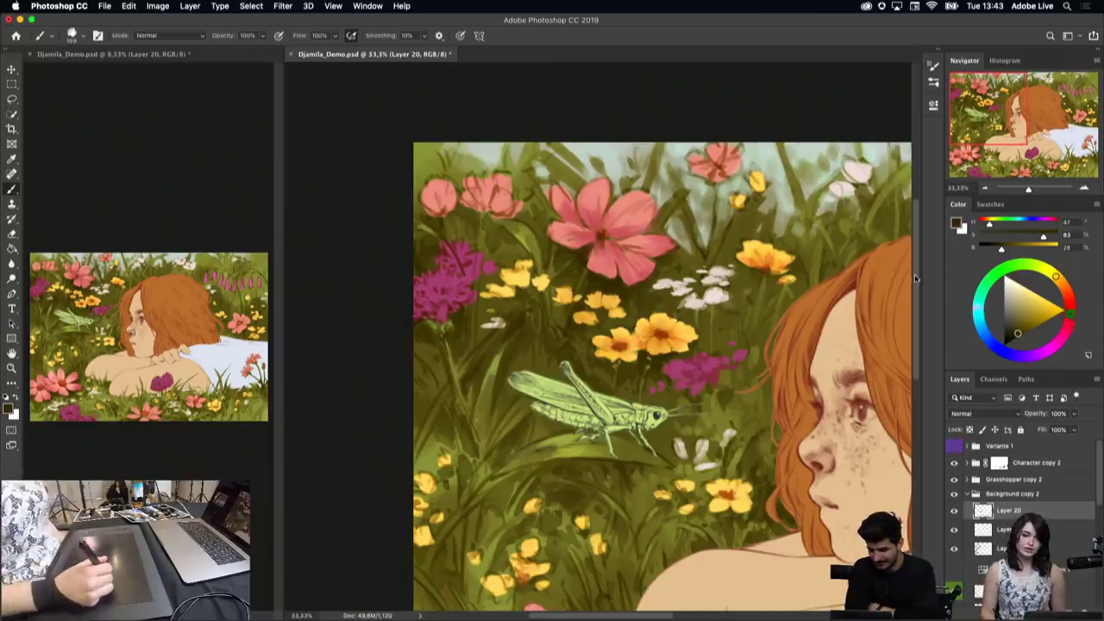
scroll(921, 300, down, 2)
Step: Darken the grass under the grasshopper's leg with a sampled grass colour
scroll(921, 300, down, 3)
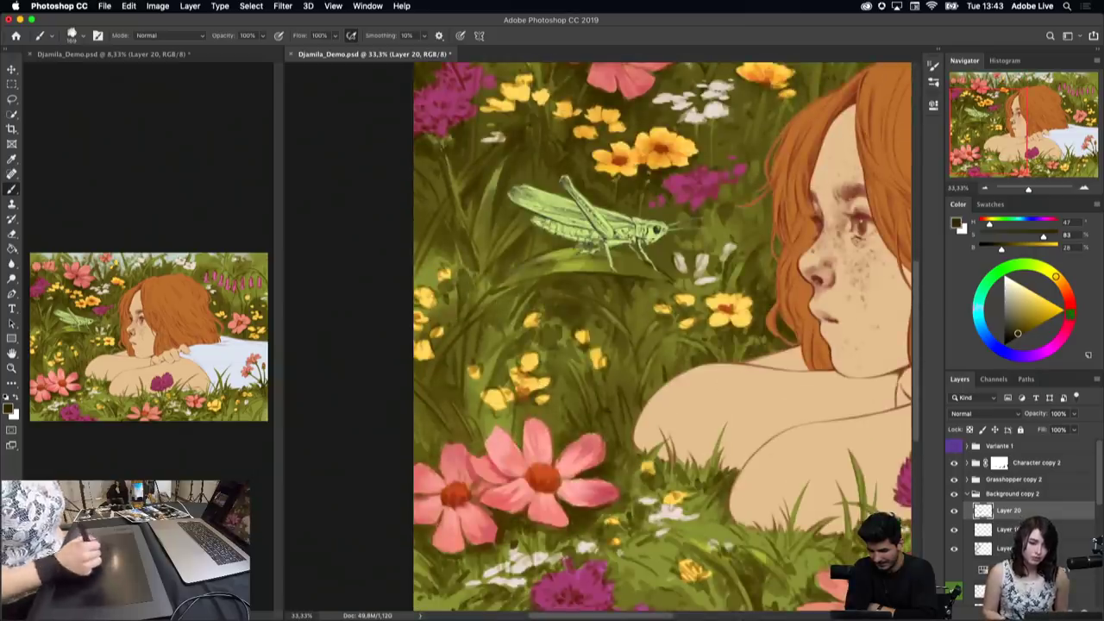
alt+click(603, 279)
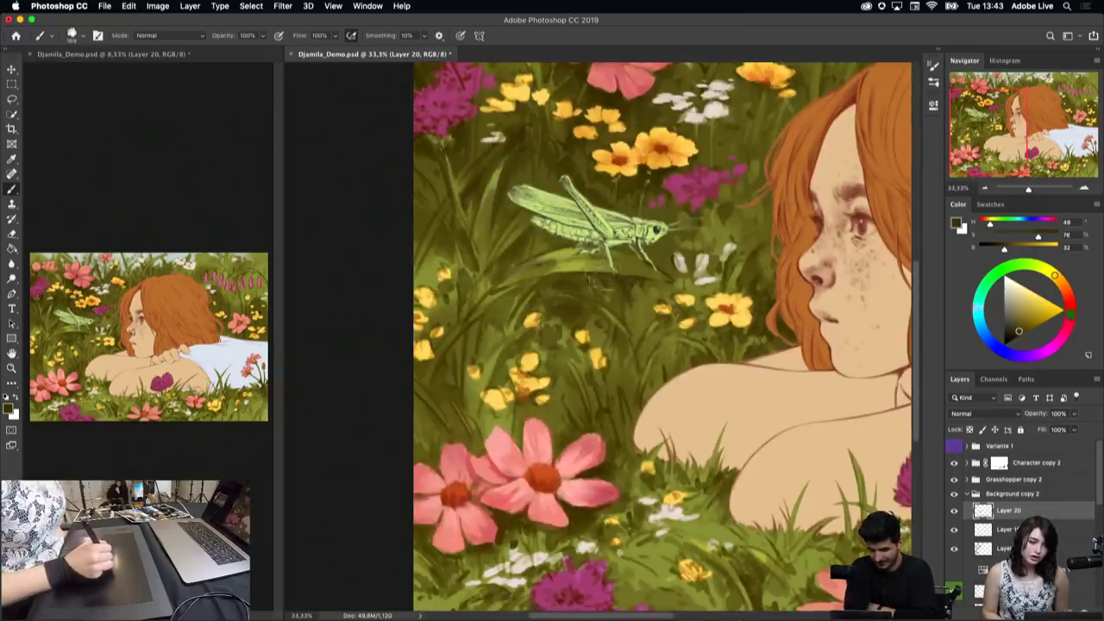
drag(649, 286, 643, 283)
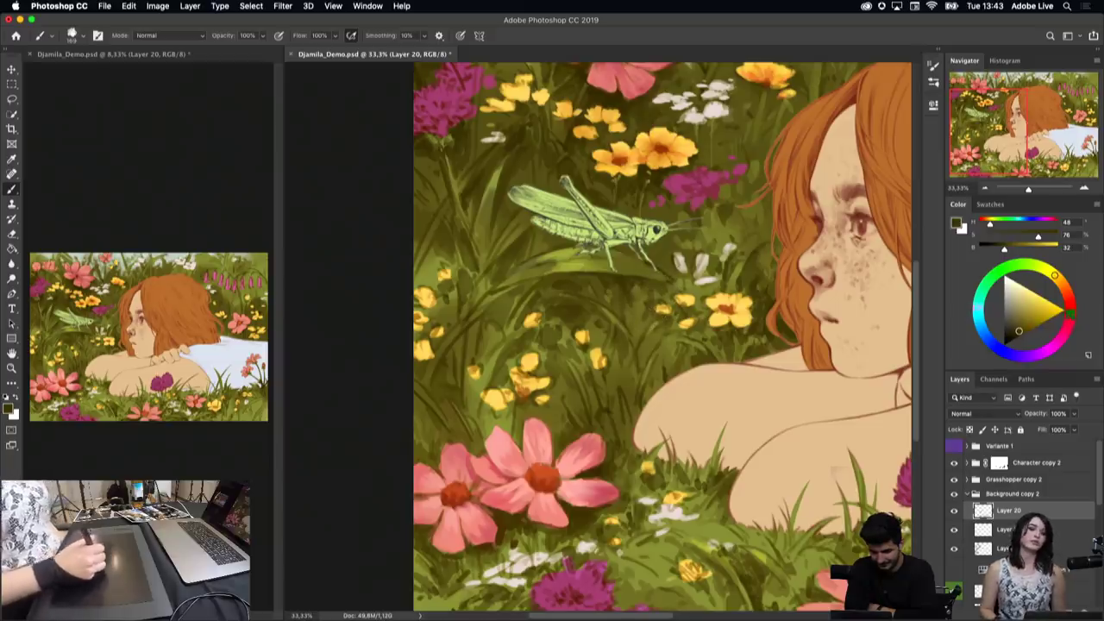
Step: Dab small pale white flowers into the bottom grass
alt+click(532, 358)
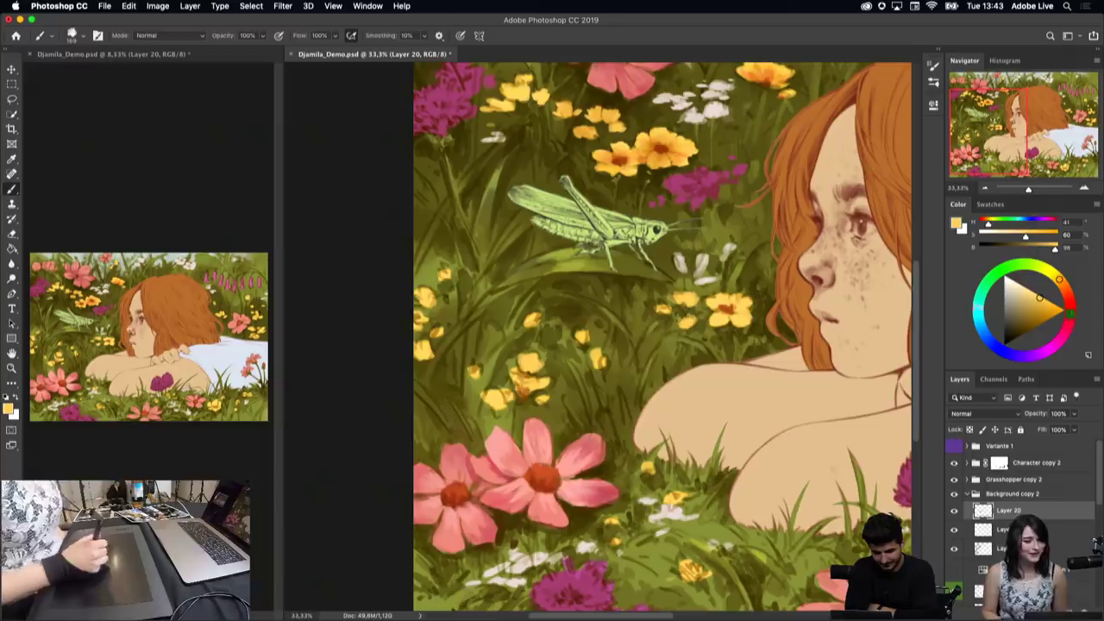
alt+click(426, 291)
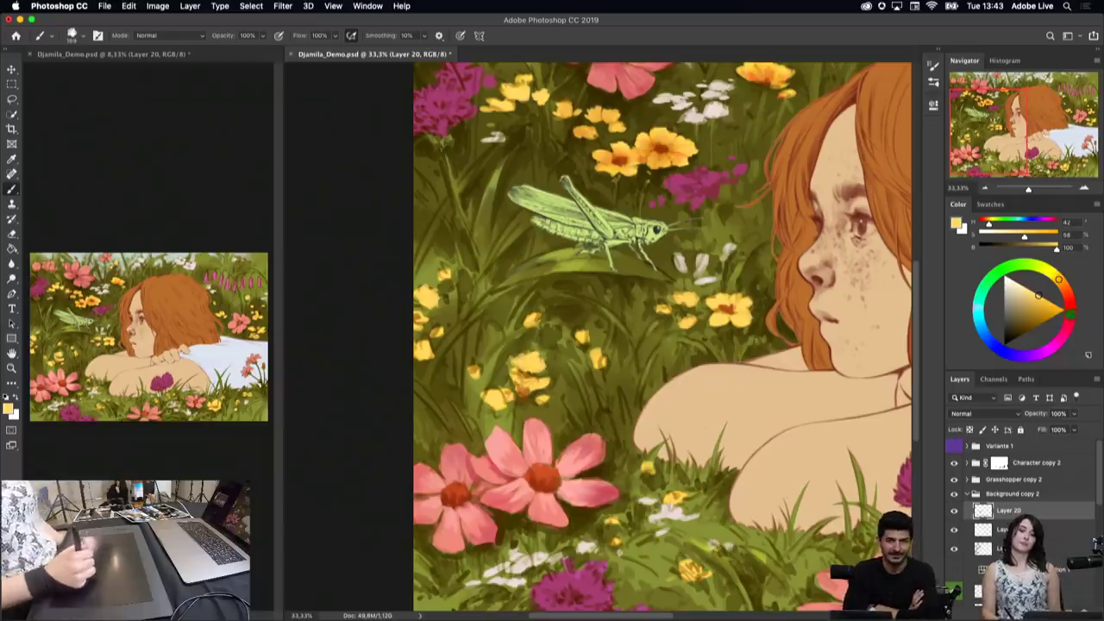
alt+click(521, 561)
drag(517, 559, 559, 558)
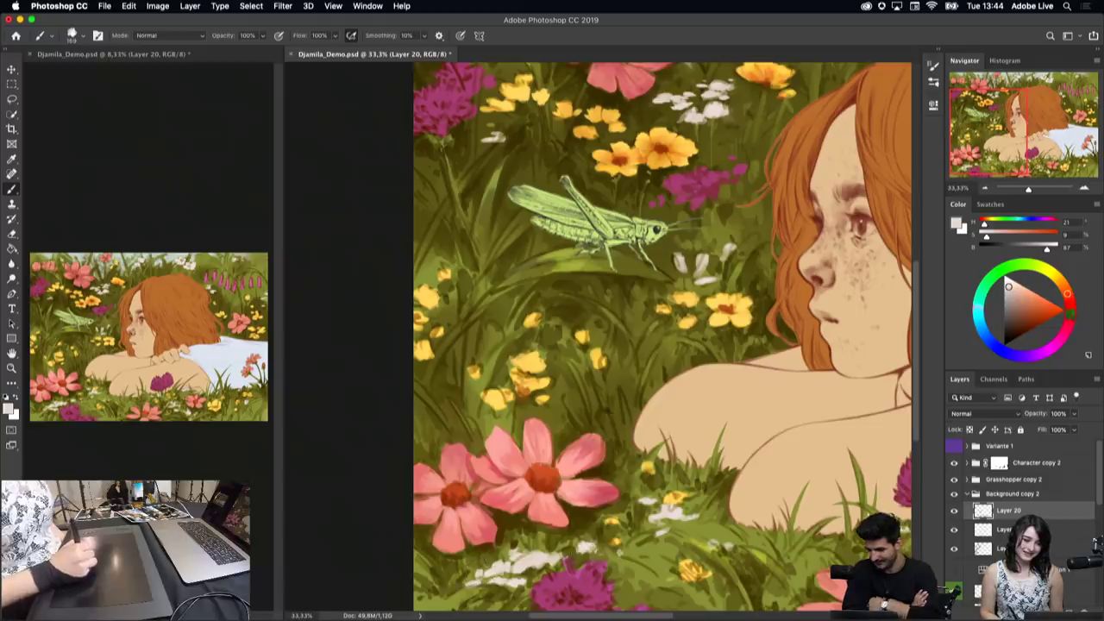
drag(490, 571, 516, 581)
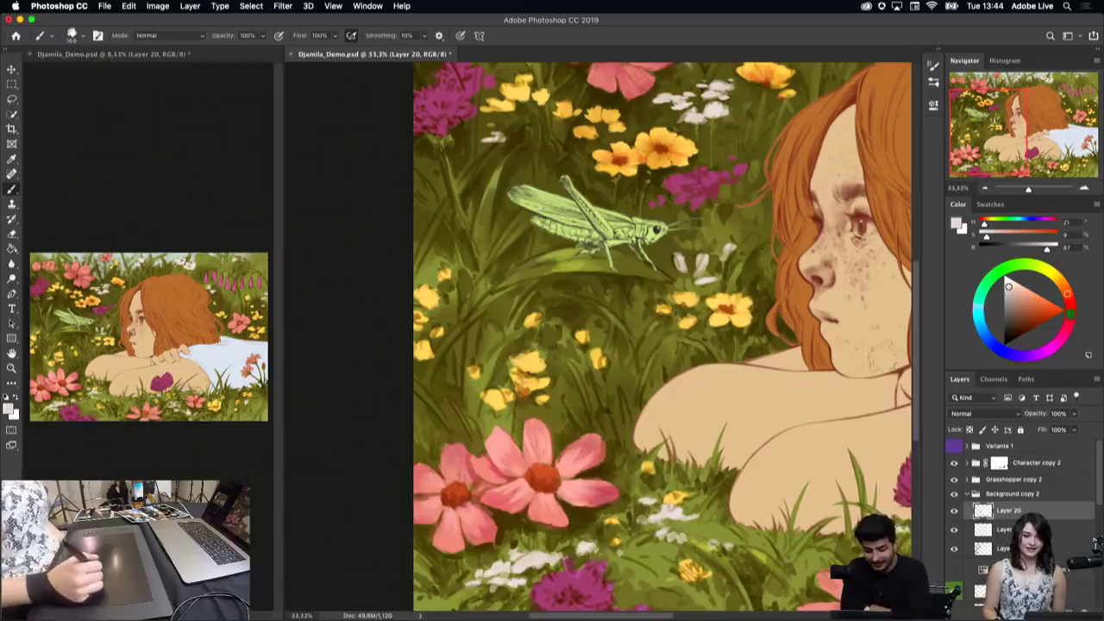
Step: Sample olive and lighter greens from the grass, shifting the colour toward a purer green
scroll(915, 328, down, 3)
scroll(919, 346, up, 5)
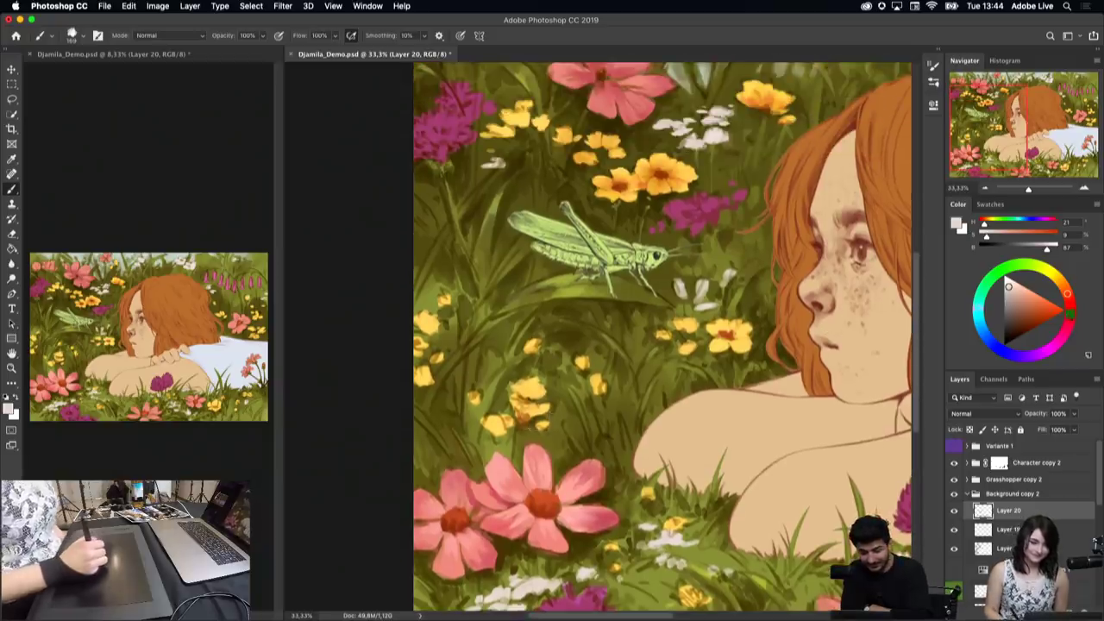
alt+click(520, 423)
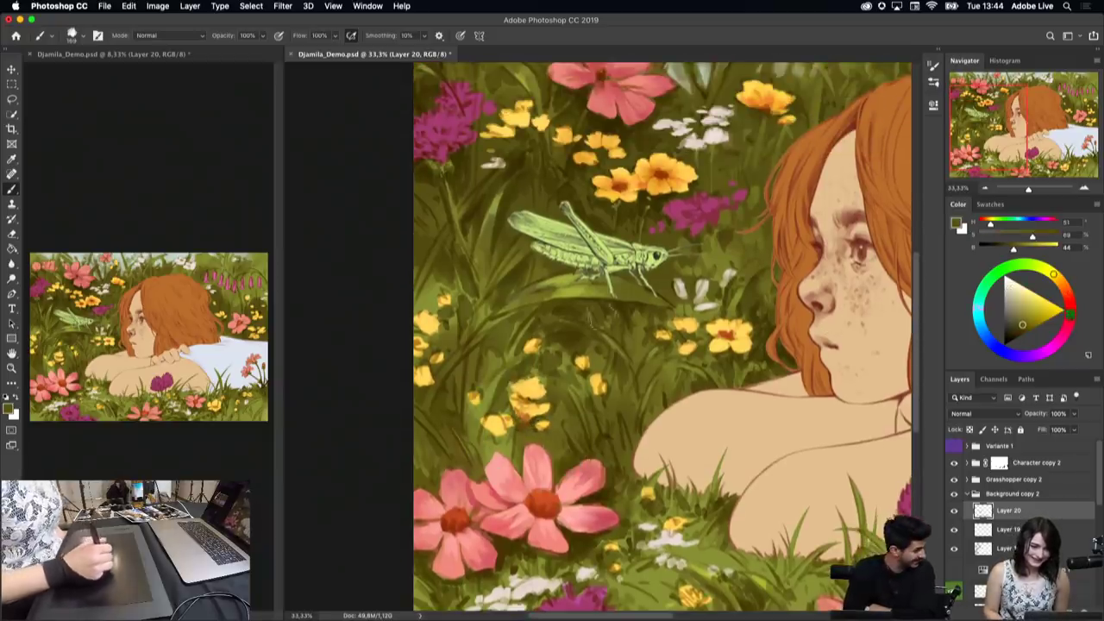
alt+click(602, 309)
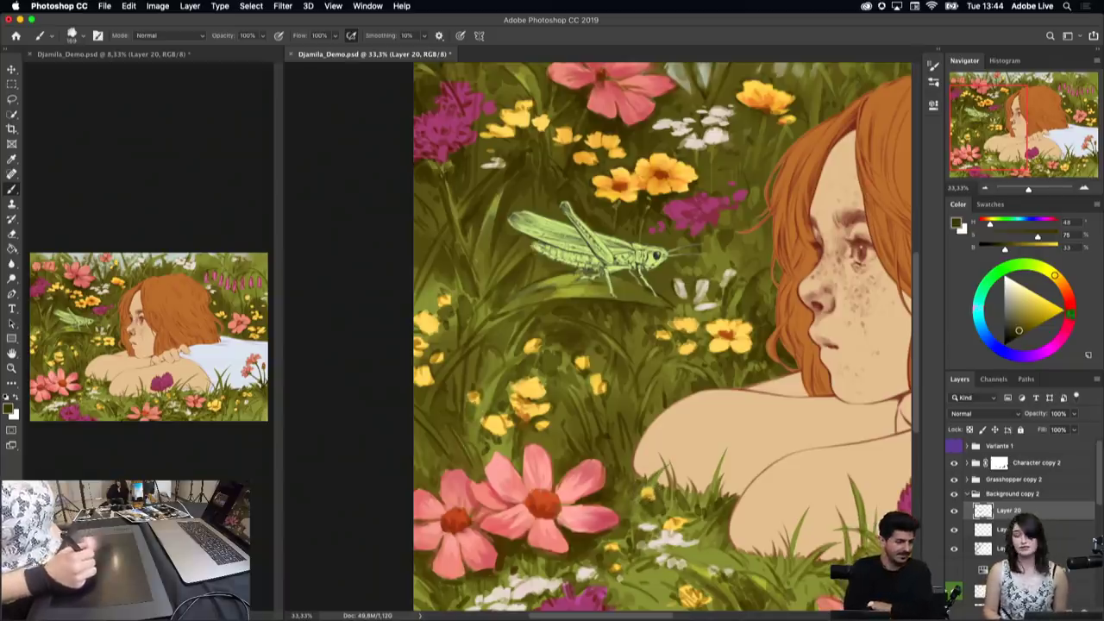
scroll(917, 340, down, 5)
scroll(918, 340, down, 4)
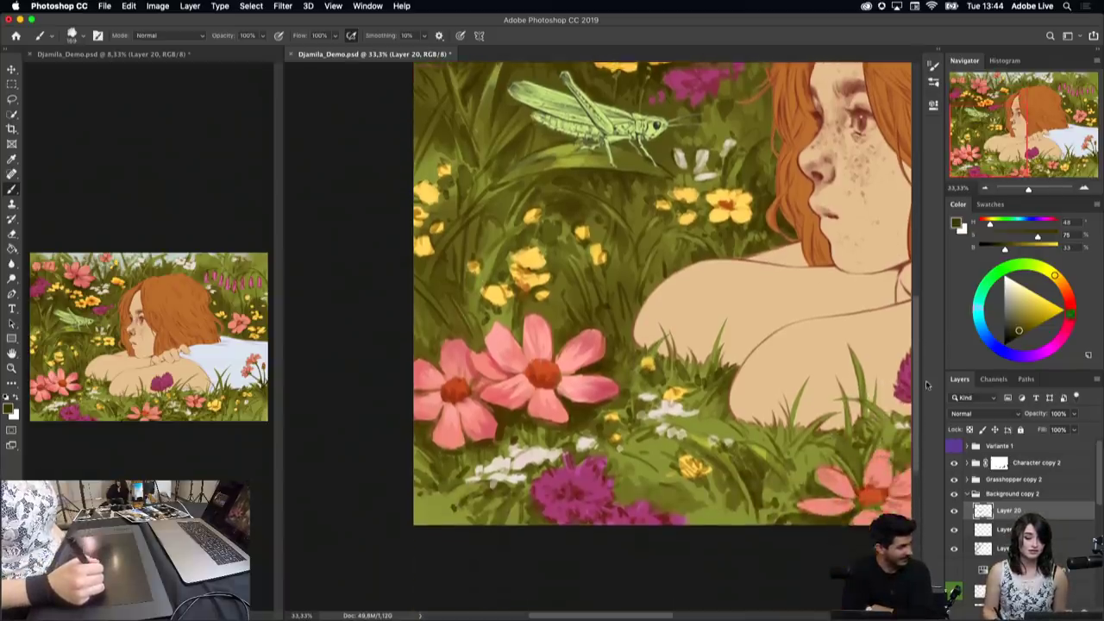
scroll(905, 371, down, 2)
alt+click(722, 486)
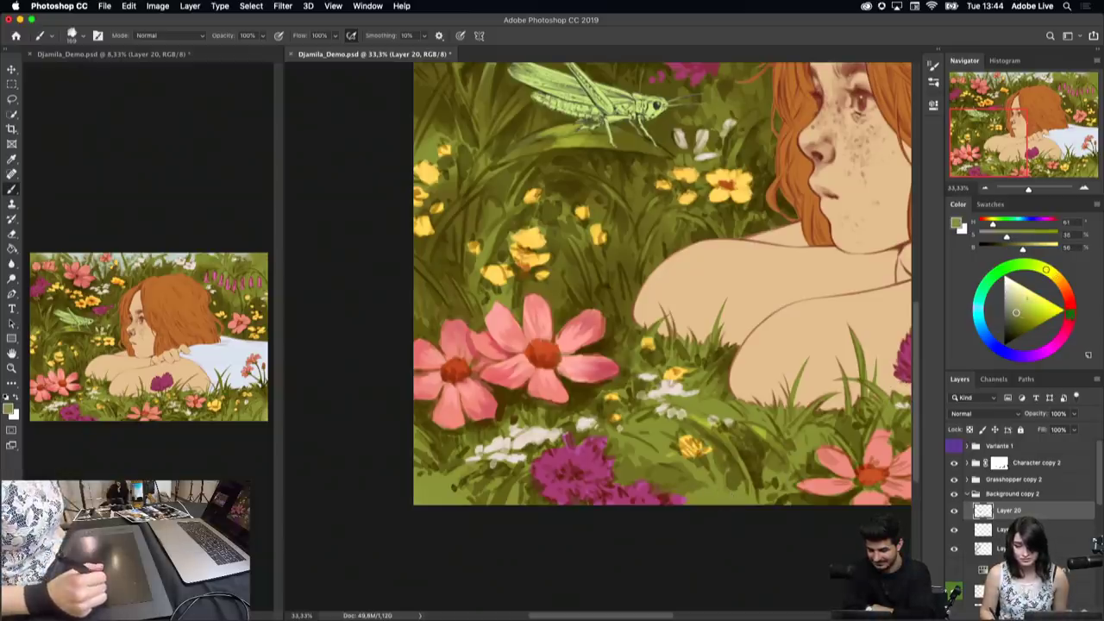
drag(1043, 270, 1016, 269)
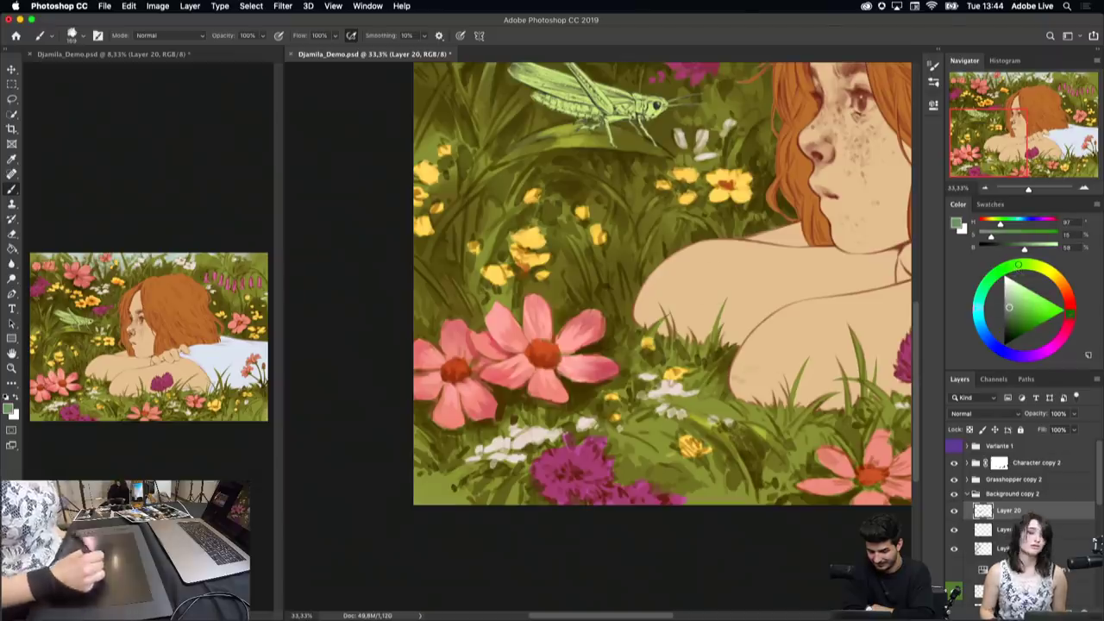
scroll(919, 330, up, 3)
scroll(918, 330, up, 3)
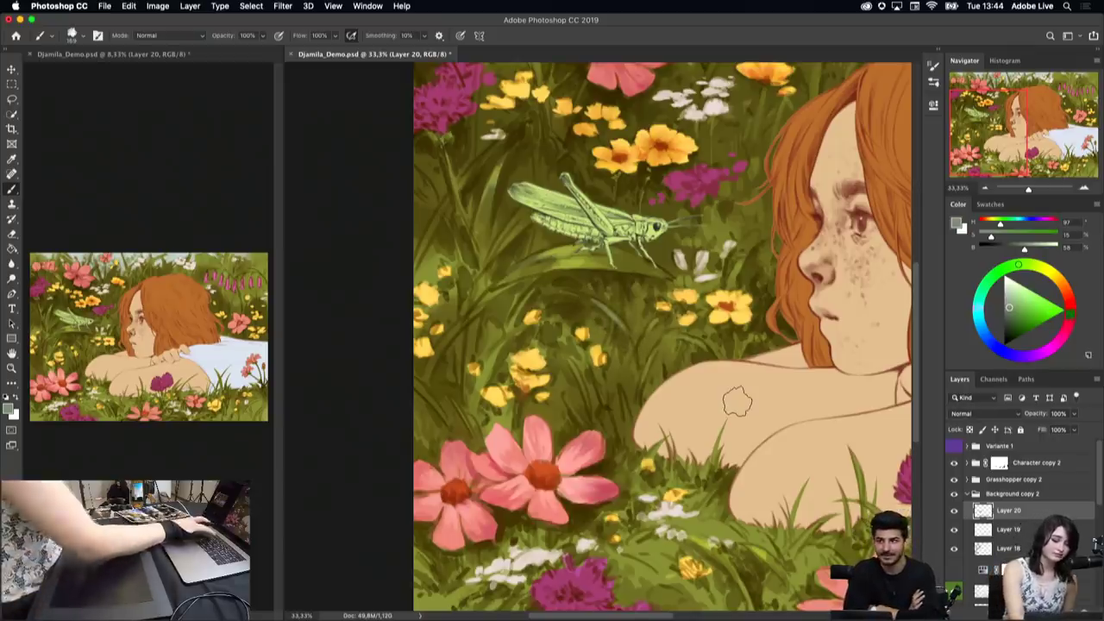
Step: Undo the last stroke and paint dark olive grass blades near the grasshopper
key(super+z)
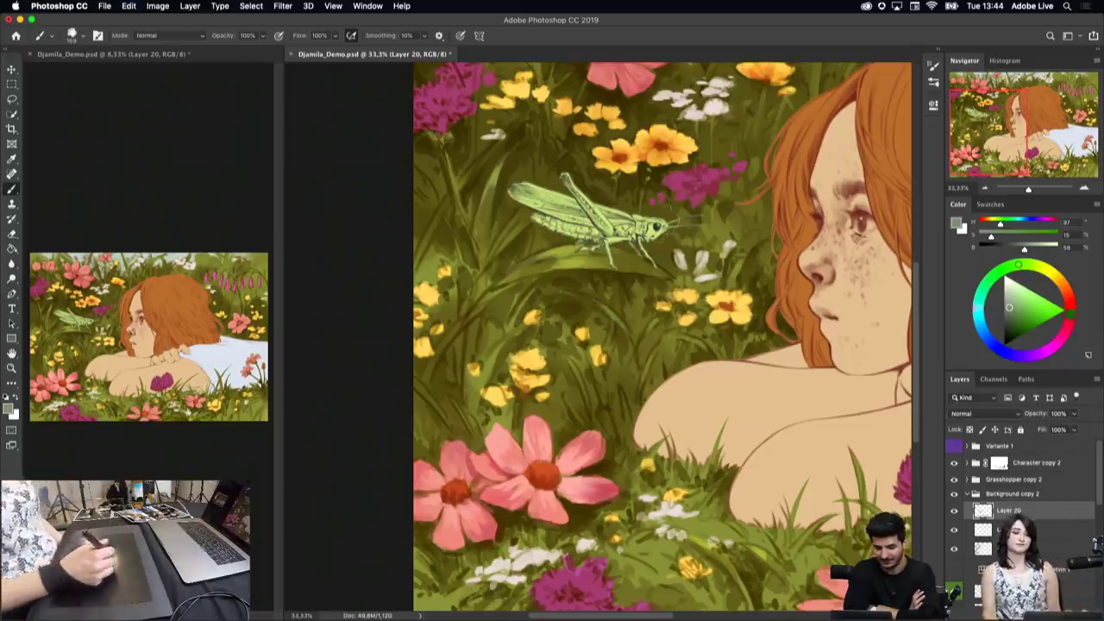
alt+click(574, 129)
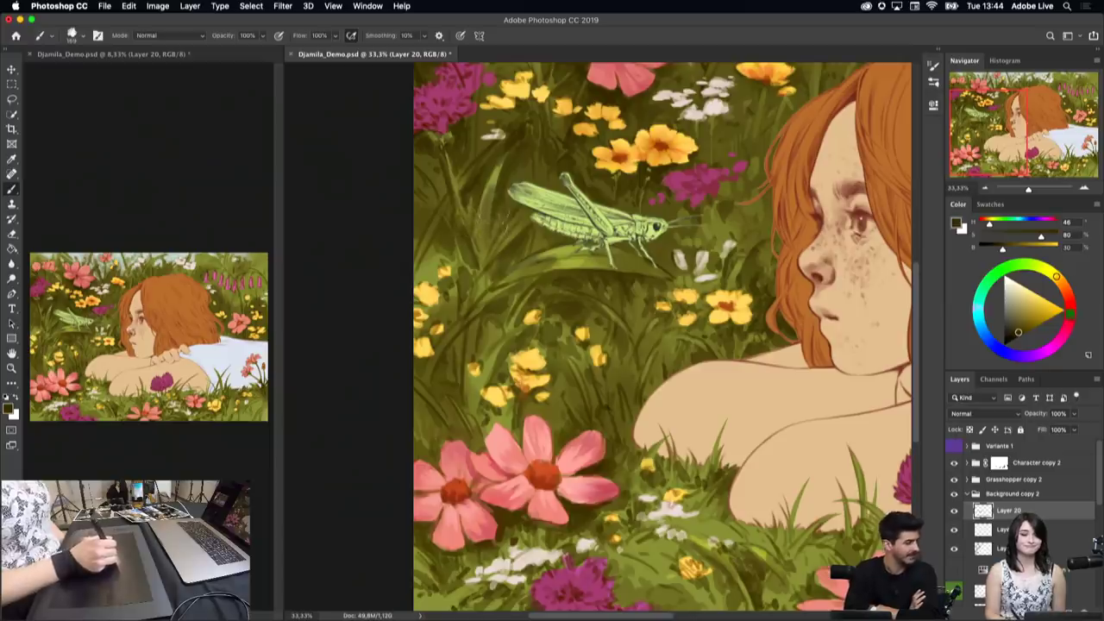
mouse_move(506, 213)
mouse_down()
mouse_move(479, 250)
mouse_move(509, 211)
mouse_move(493, 228)
mouse_up()
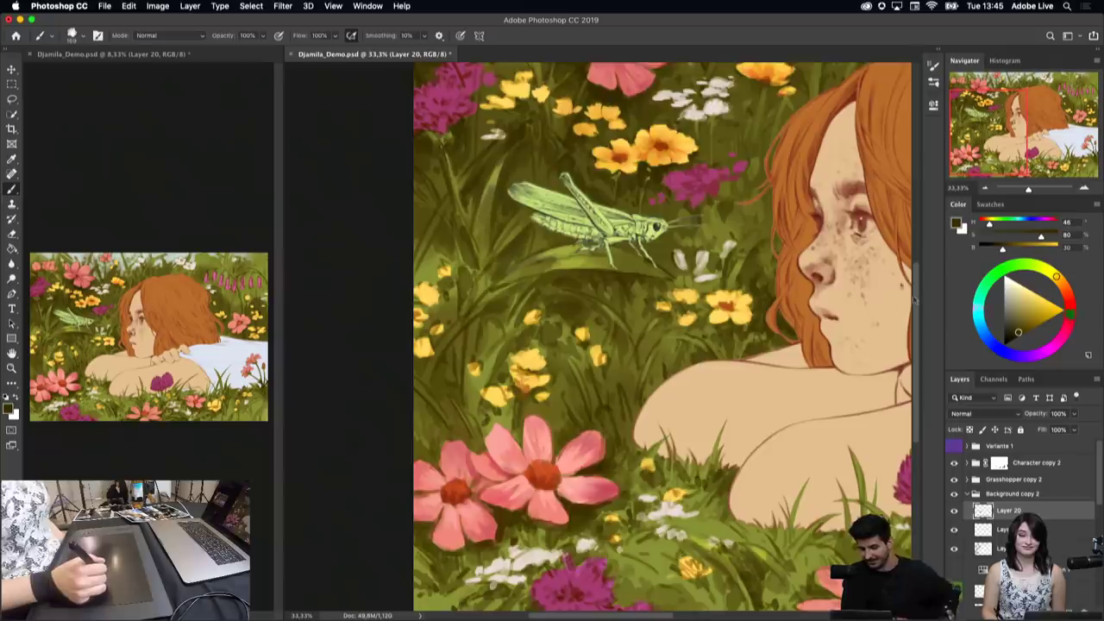
Step: Paint dark grass strokes among the yellow flowers, resampling several greens and finally a light yellow
scroll(914, 299, down, 3)
scroll(913, 299, down, 2)
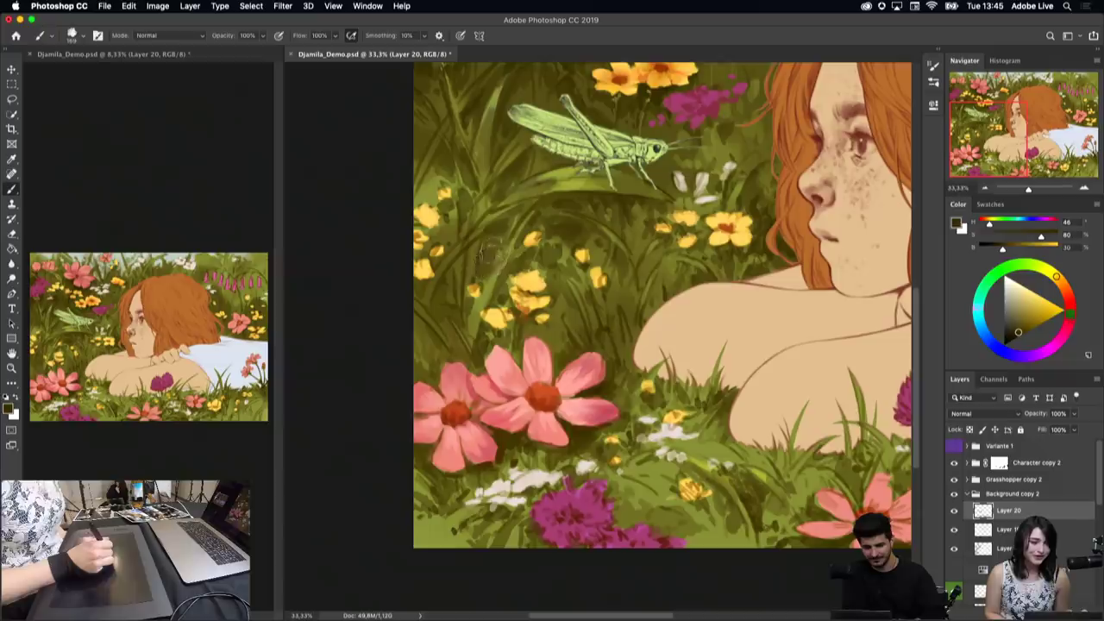
drag(494, 255, 488, 259)
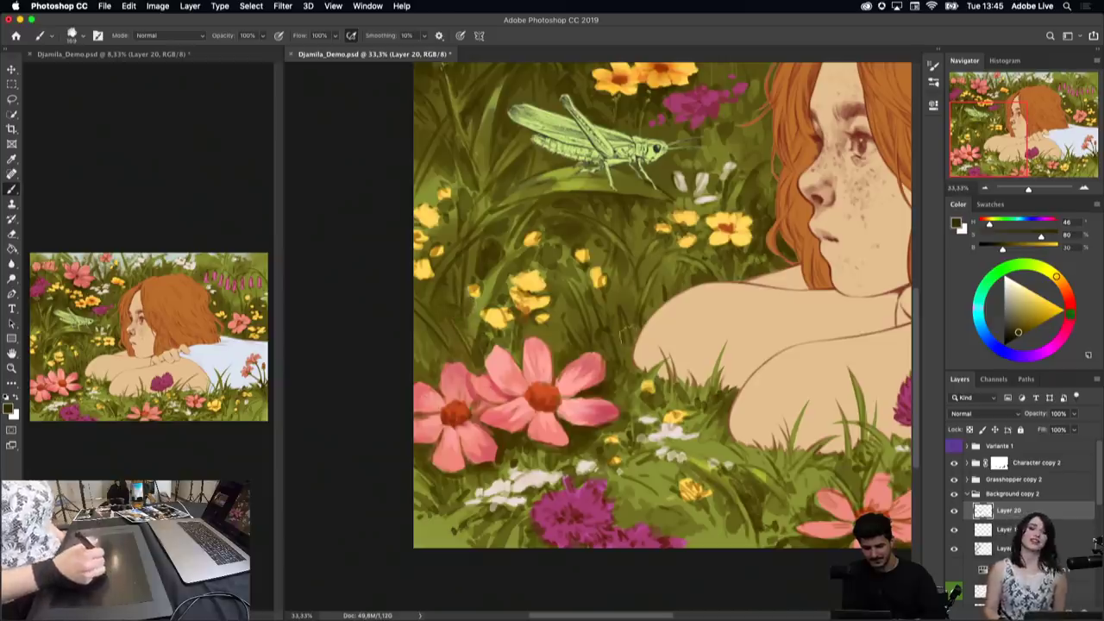
alt+click(490, 247)
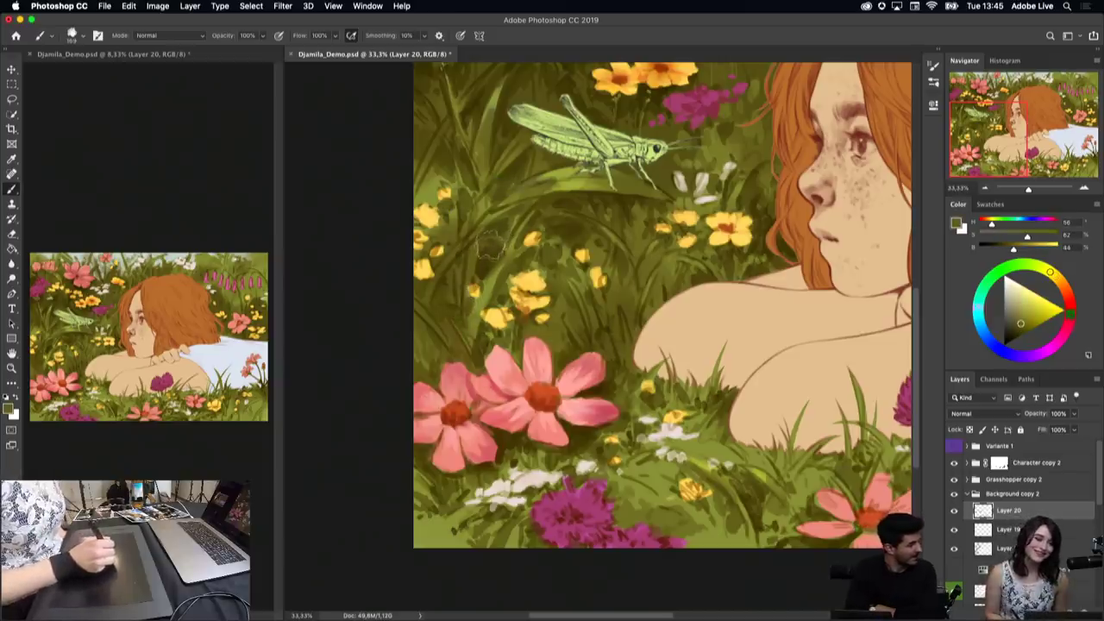
alt+click(491, 274)
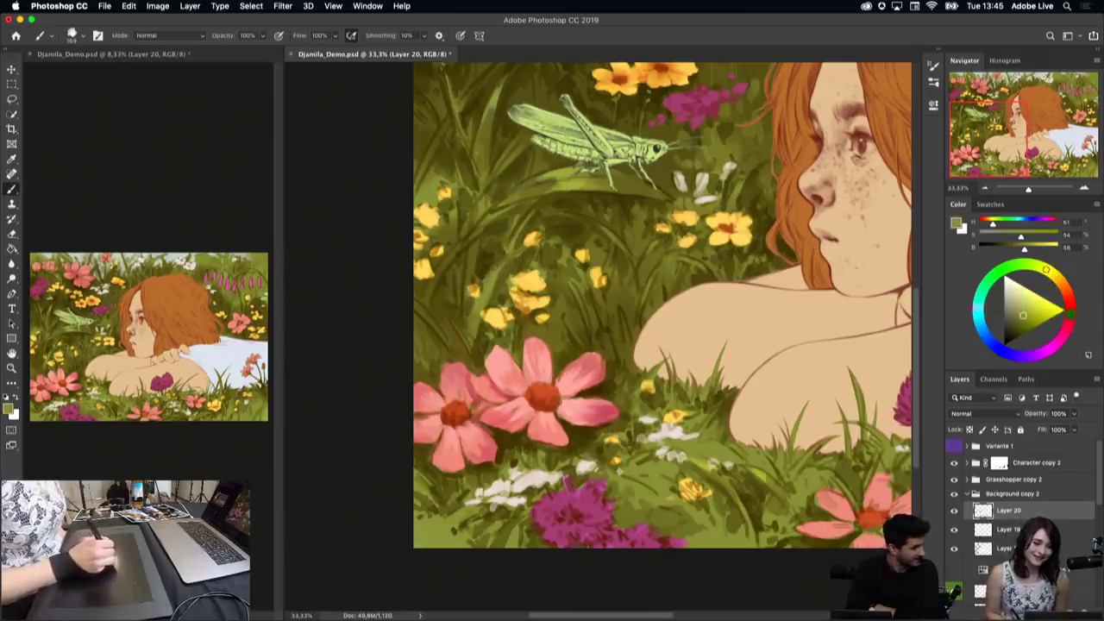
alt+click(577, 212)
alt+click(577, 177)
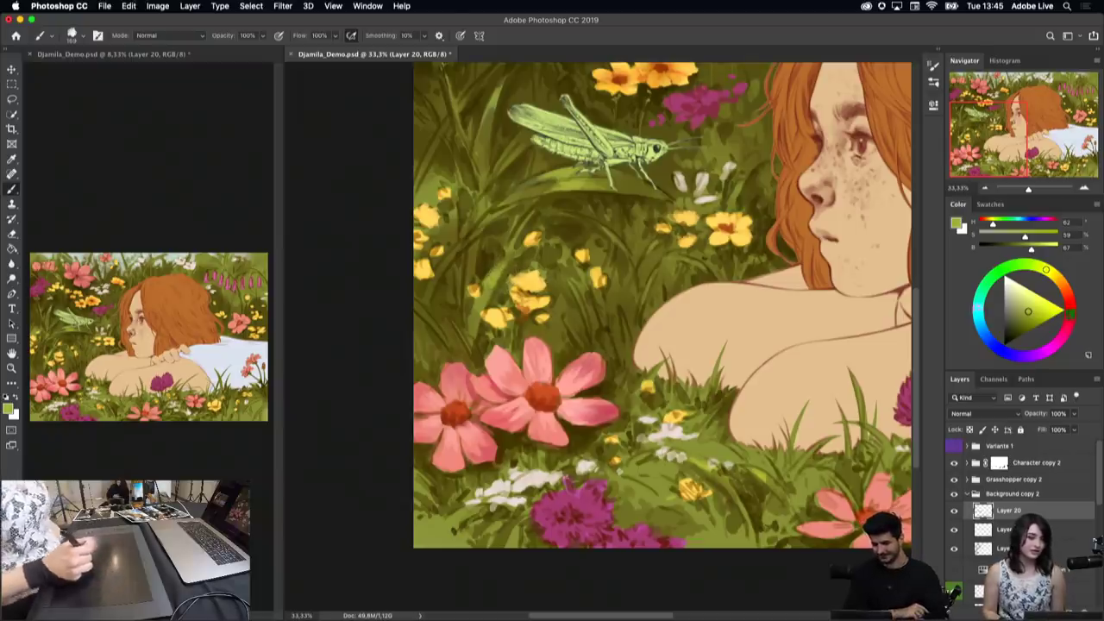
alt+click(747, 496)
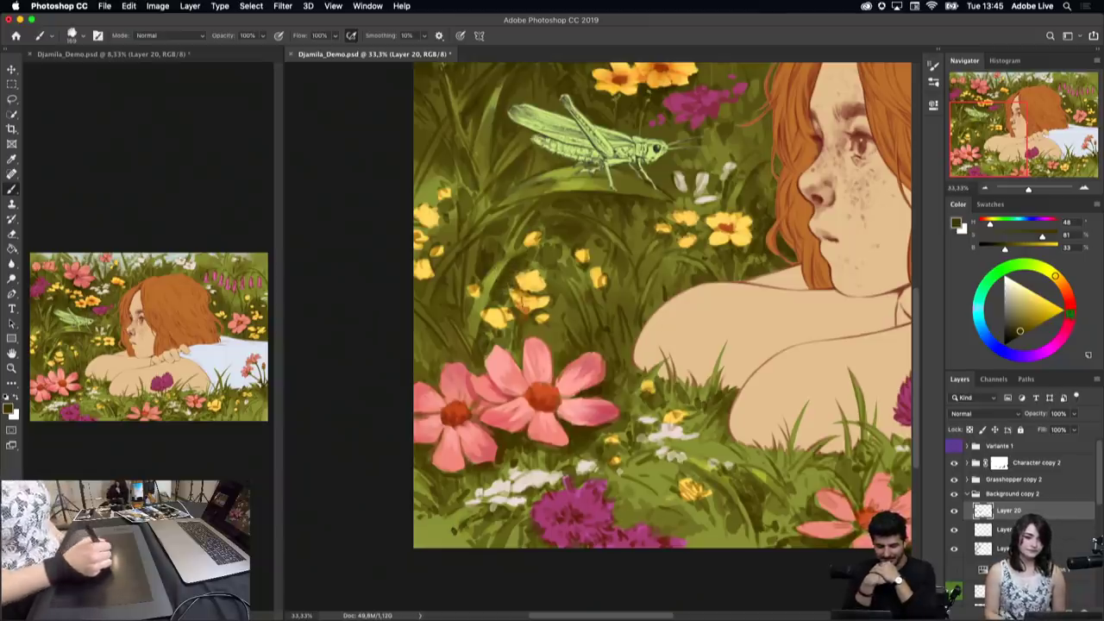
alt+click(536, 299)
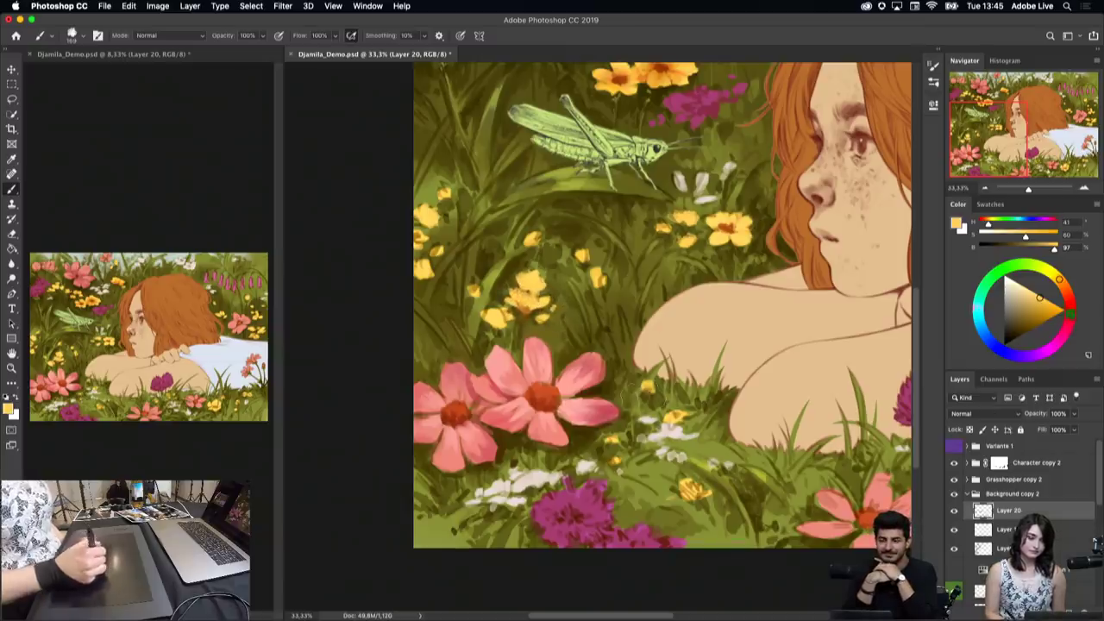
Step: Paint dark olive grass near the yellow flowers
scroll(919, 317, down, 1)
scroll(918, 318, down, 5)
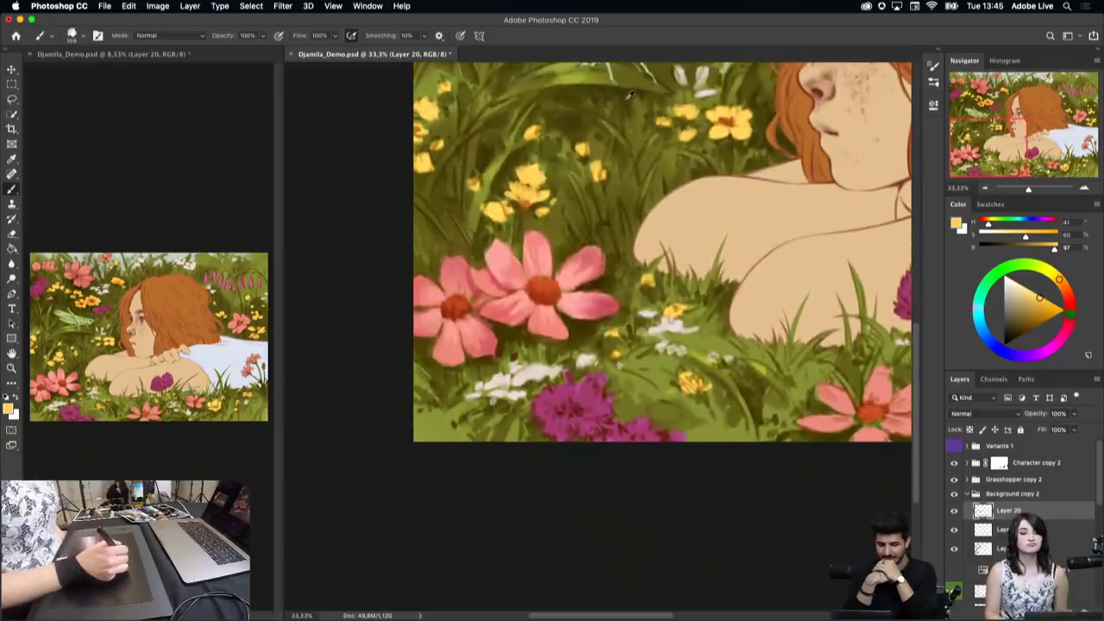
alt+click(630, 209)
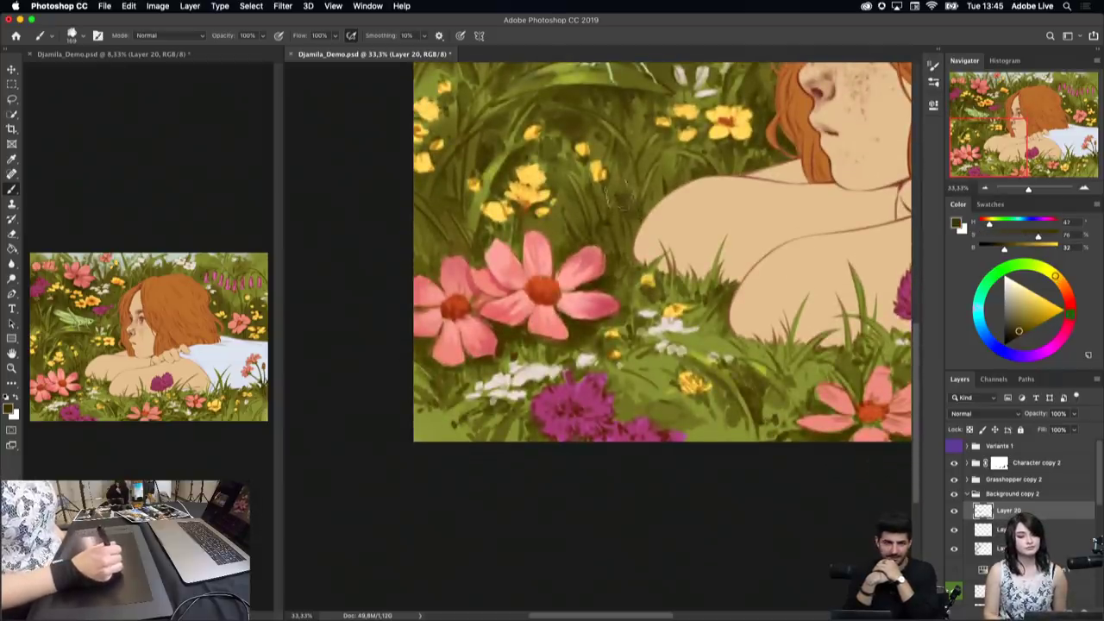
mouse_move(625, 200)
mouse_down()
mouse_move(638, 207)
mouse_move(634, 186)
mouse_move(627, 222)
mouse_up()
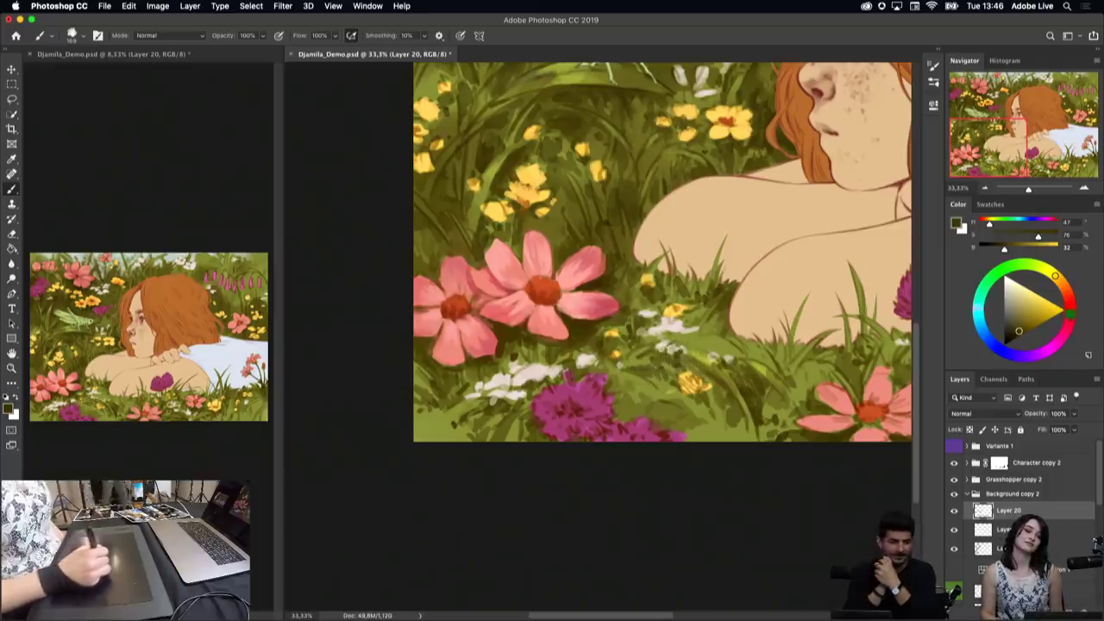
Step: Paint cream-white petals in the grass and repaint the small yellow flower more crisply
alt+click(690, 347)
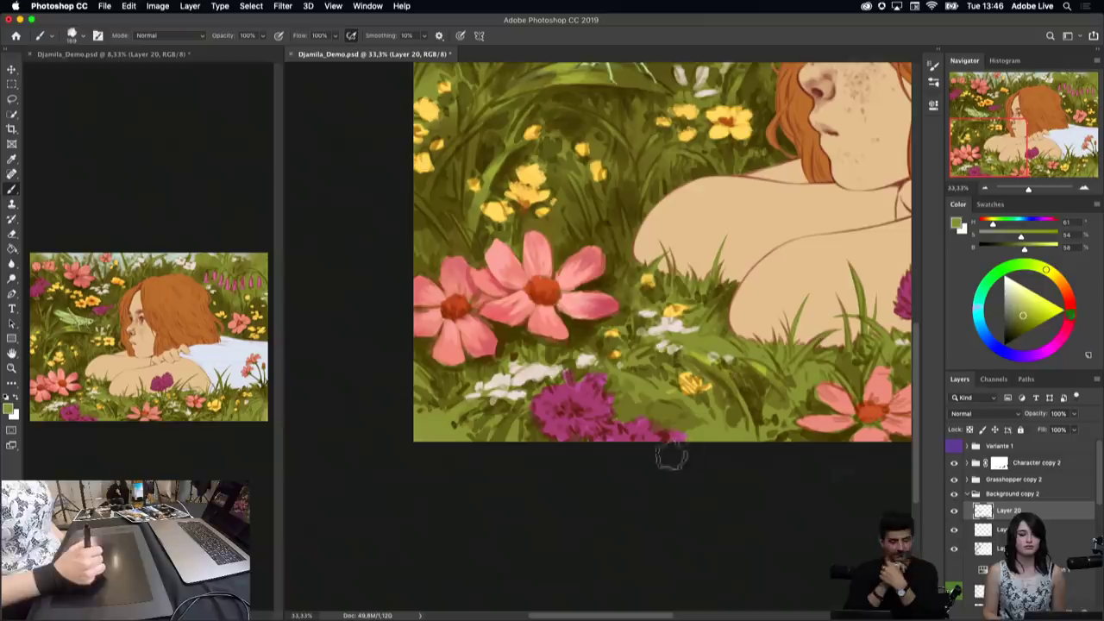
alt+click(498, 382)
drag(499, 382, 480, 393)
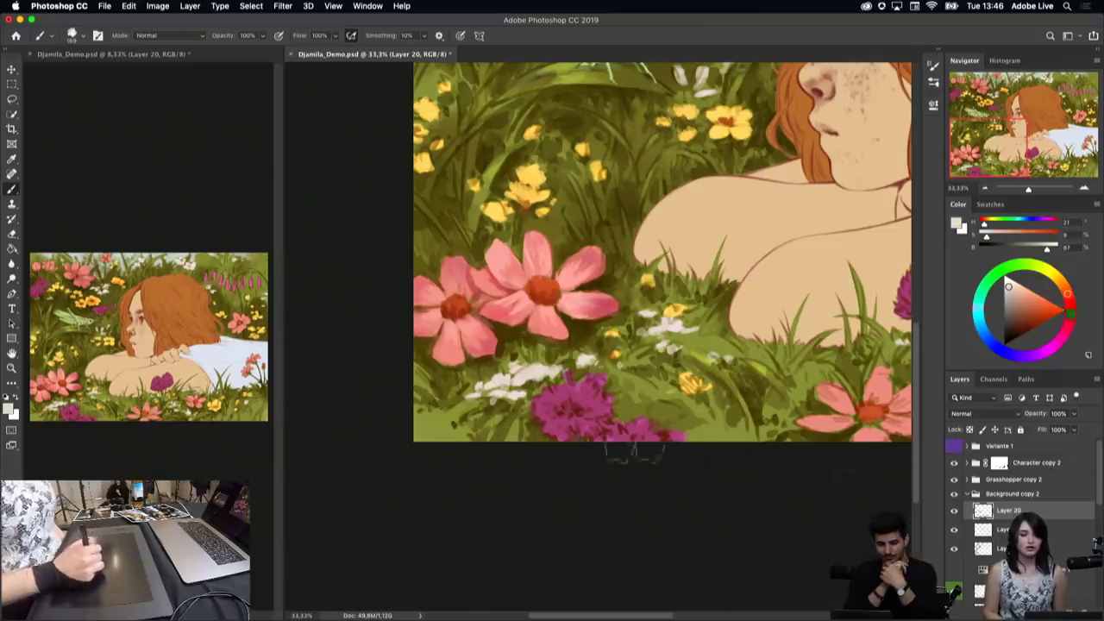
alt+click(687, 373)
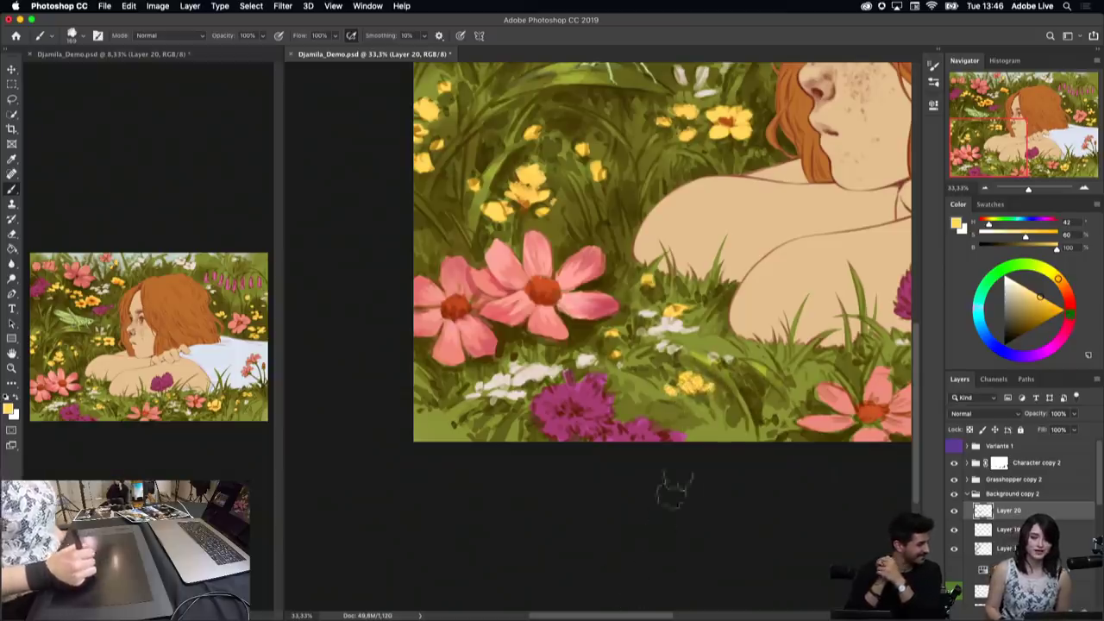
alt+click(522, 177)
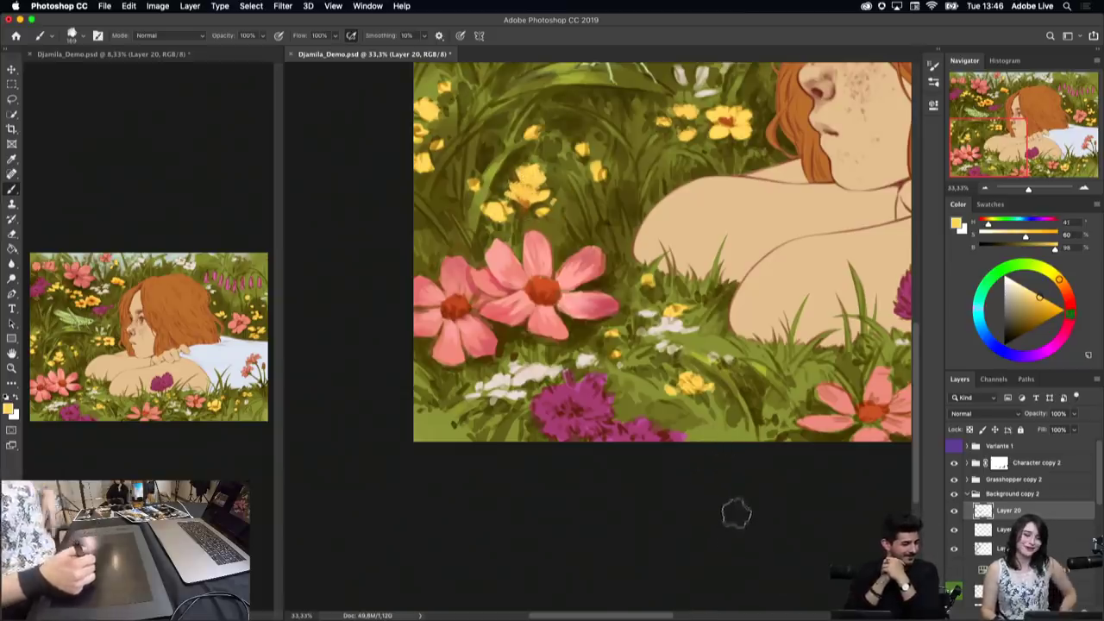
drag(671, 310, 674, 307)
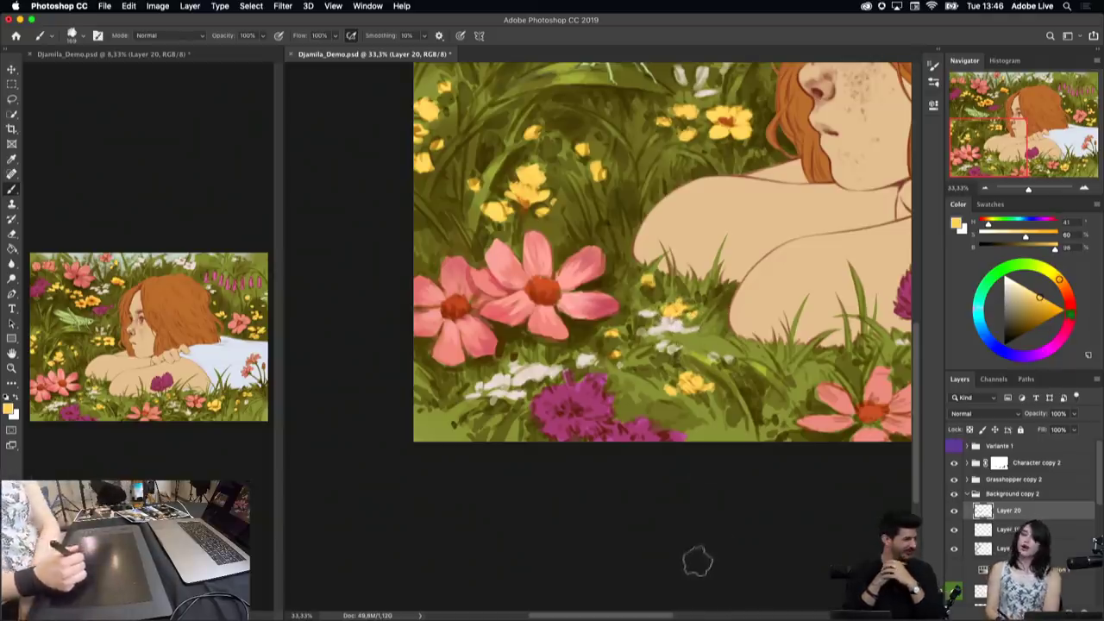
Step: Choose a warm ochre-brown paint colour and create the new Layer 21
scroll(724, 560, right, 5)
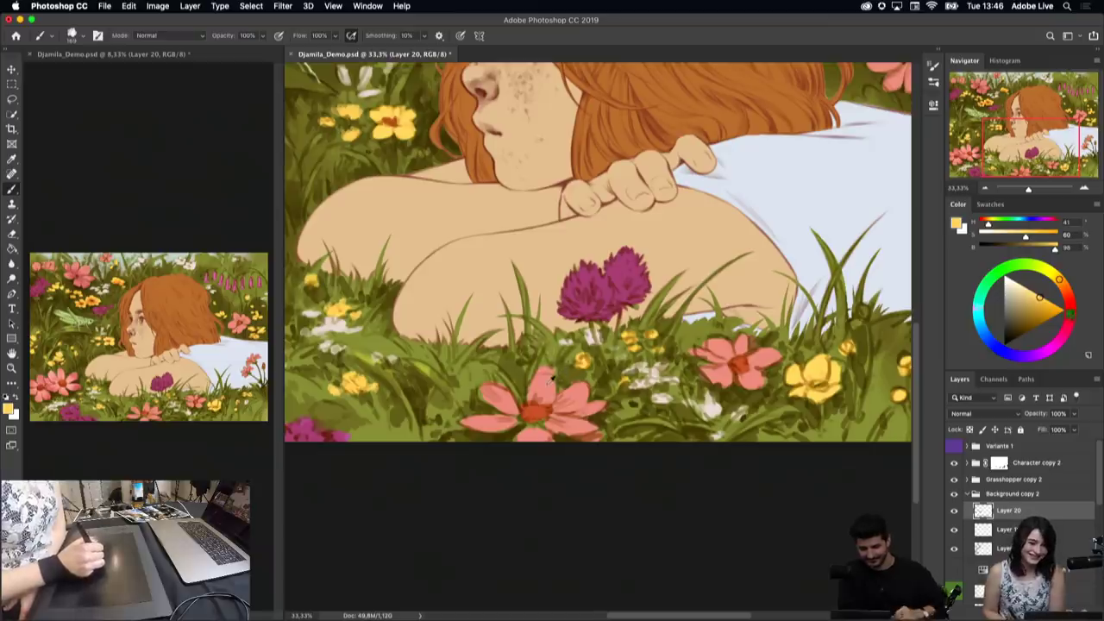
alt+click(543, 372)
alt+click(565, 379)
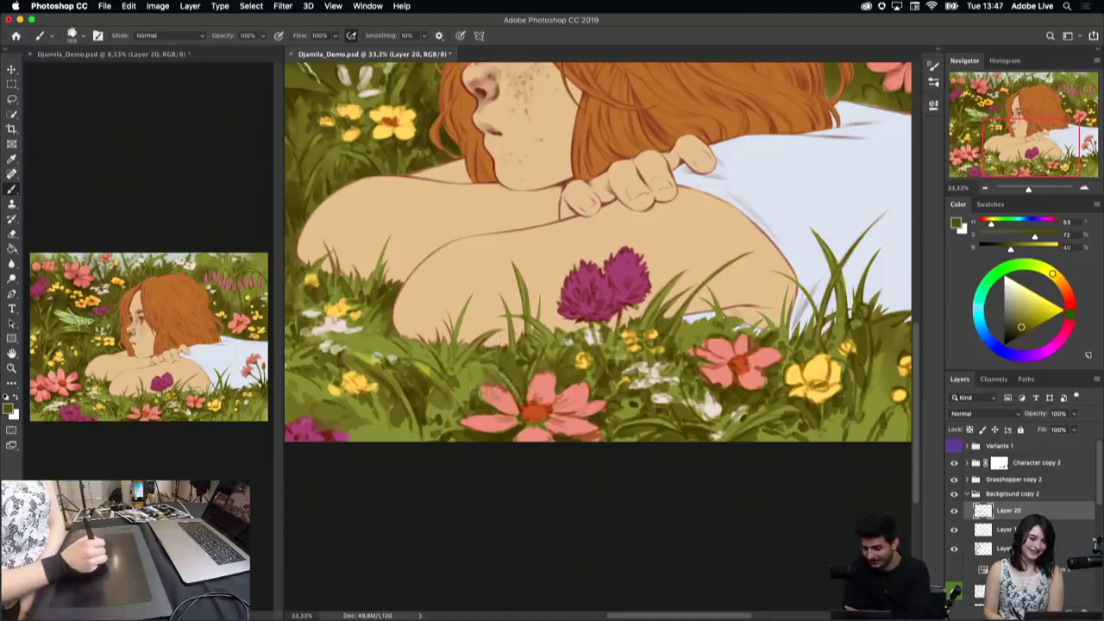
alt+click(520, 393)
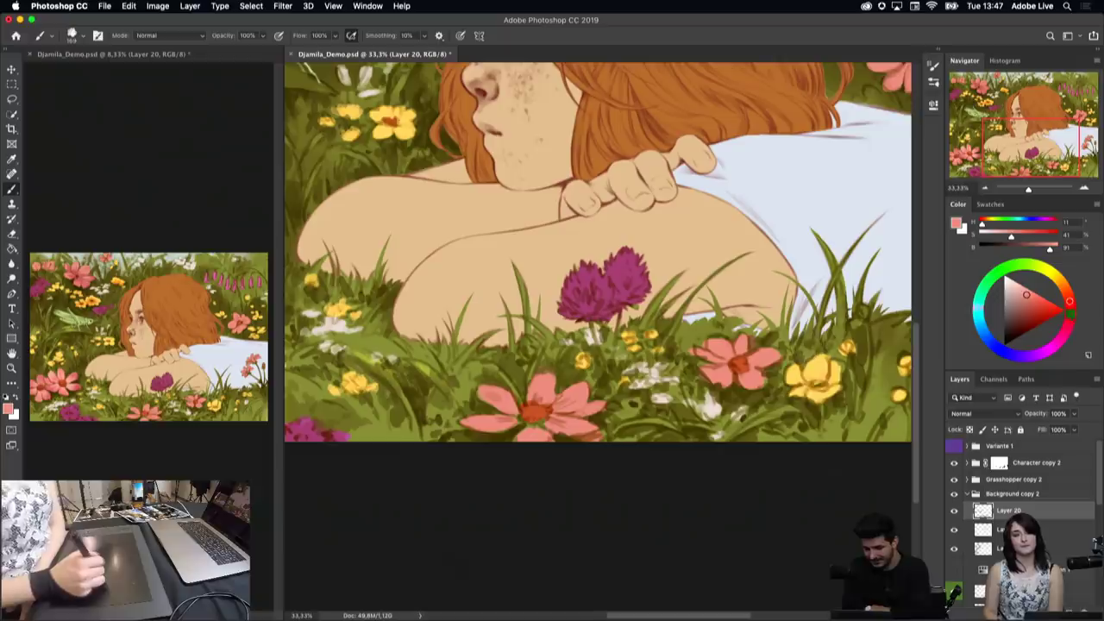
alt+click(825, 369)
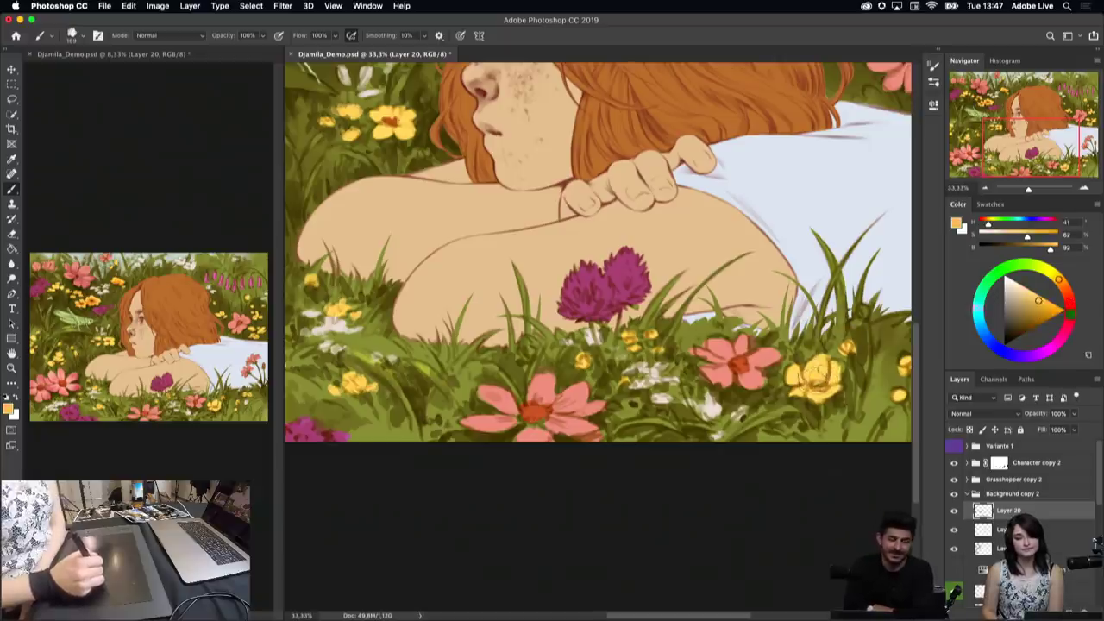
drag(1038, 300, 1030, 317)
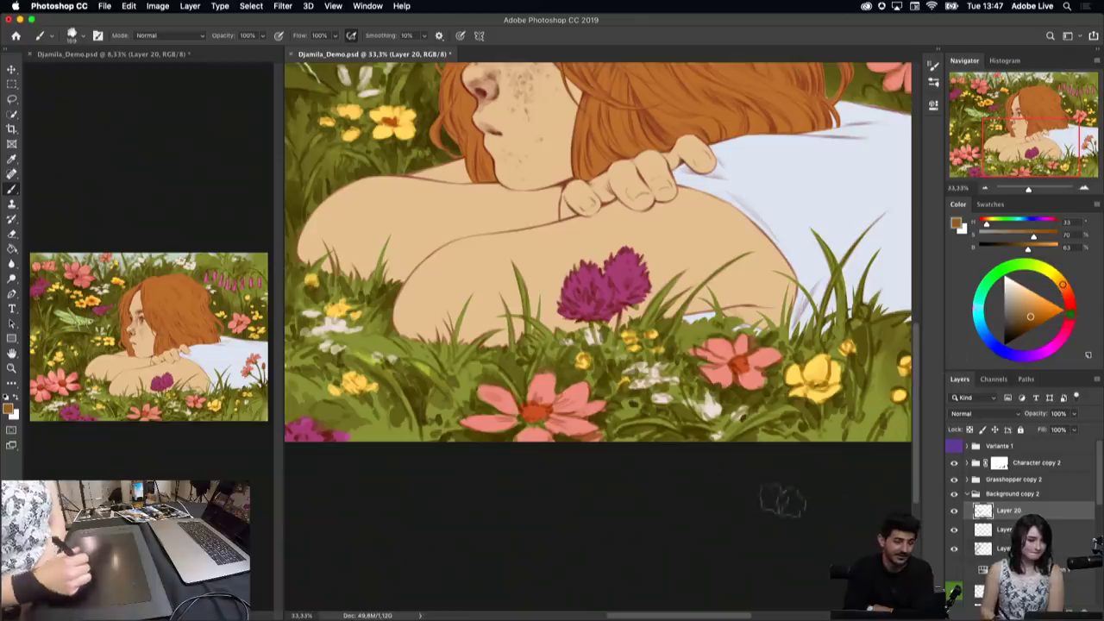
key(ctrl+shift+alt+n)
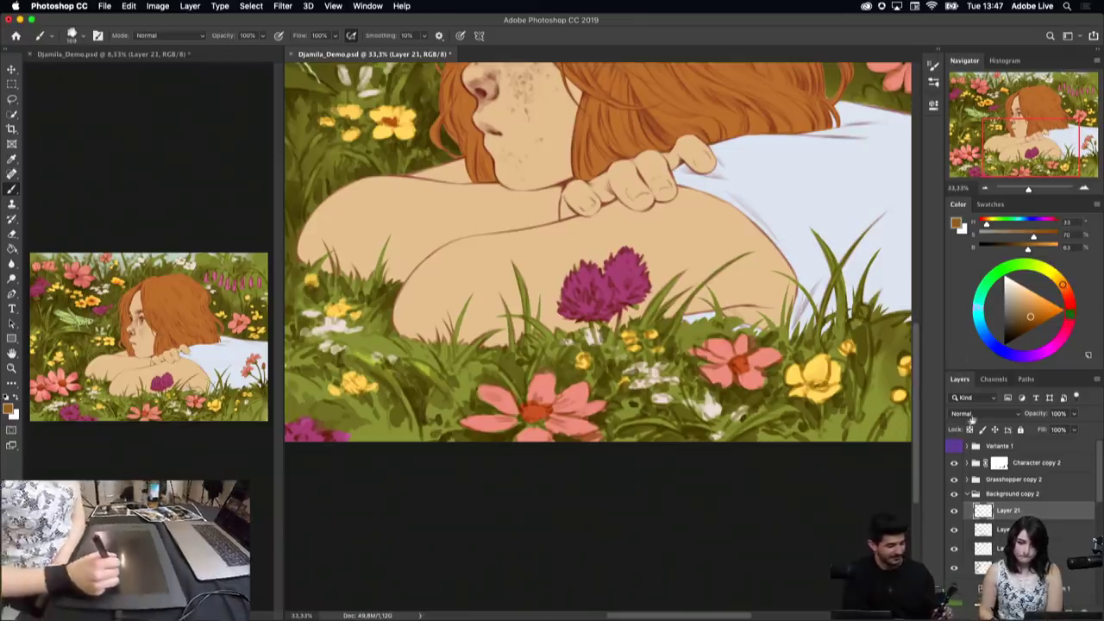
Step: Set Layer 21 to Multiply blend mode and choose a brush preset
click(983, 413)
click(964, 444)
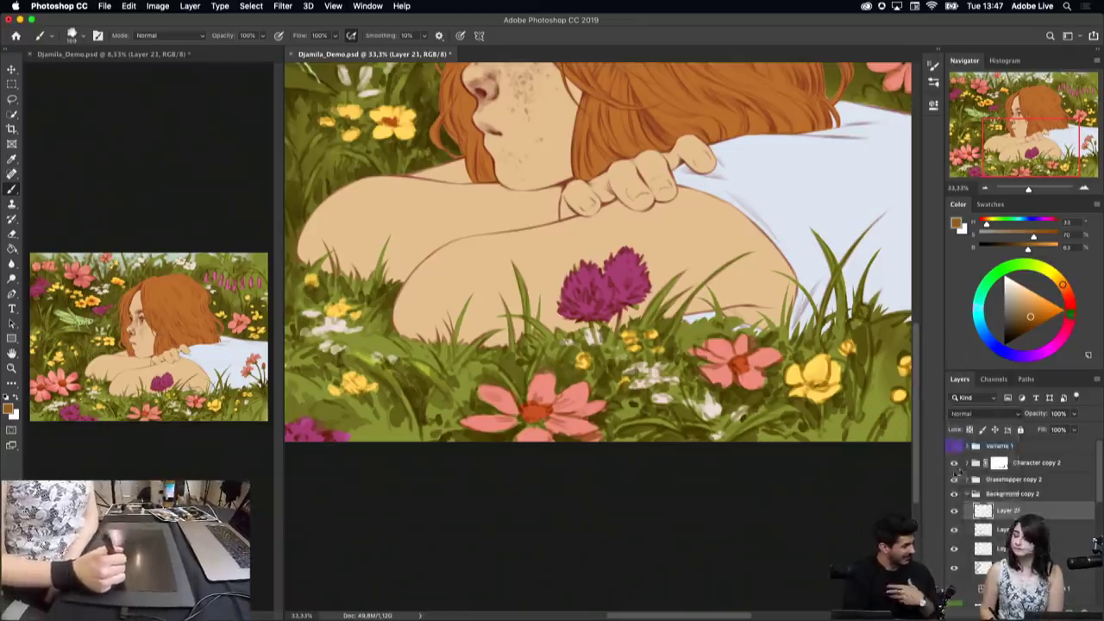
right_click(768, 334)
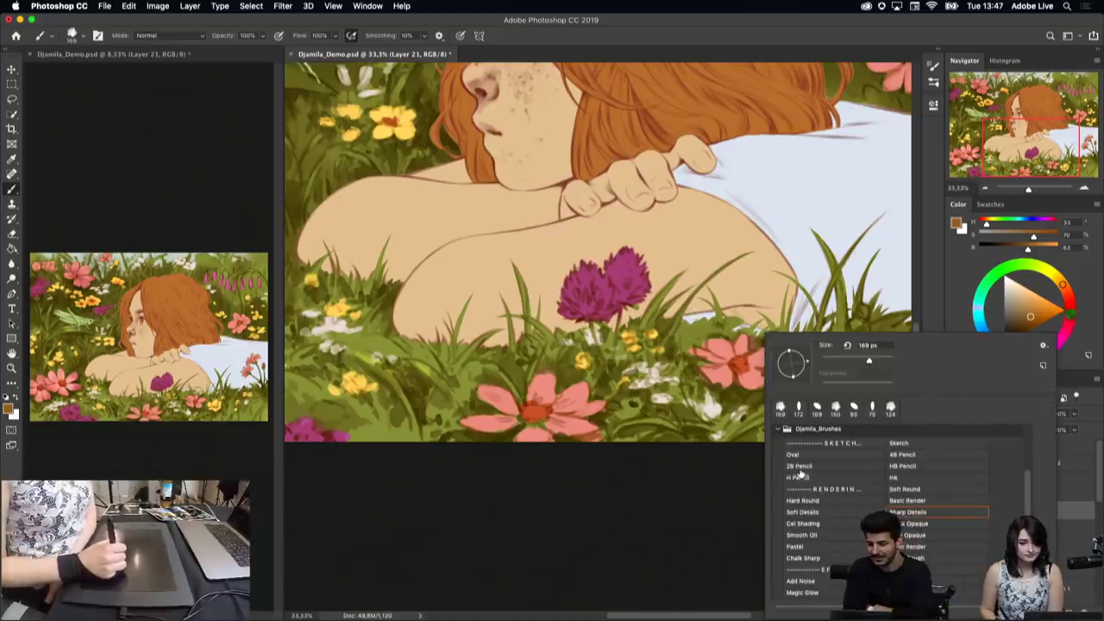
click(733, 366)
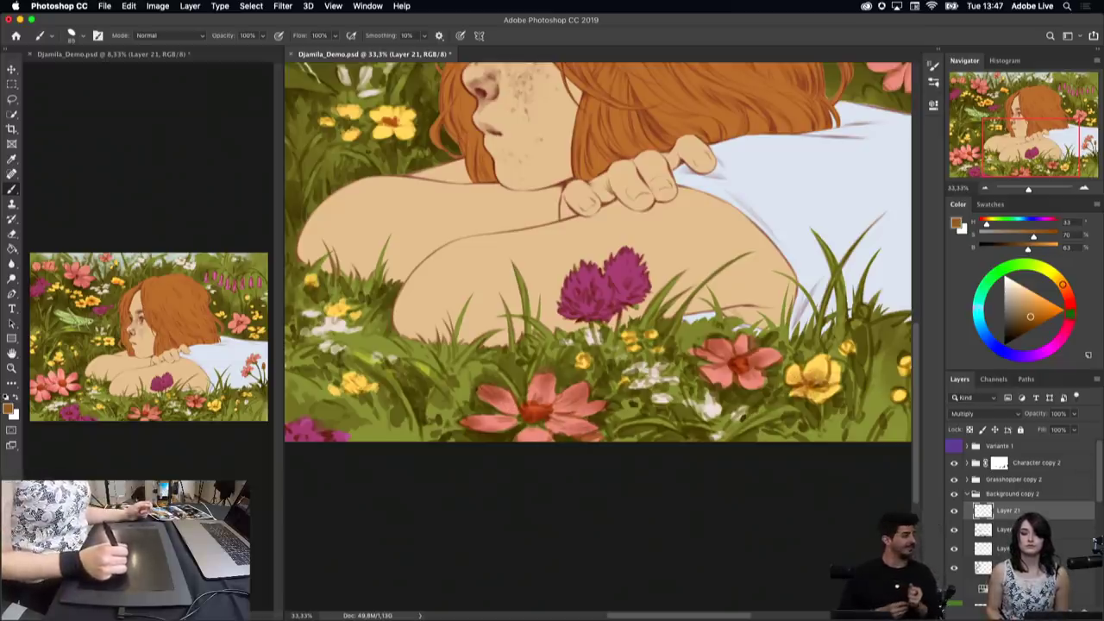
Step: Shade the yellow flowers and magenta clover with small dark strokes
drag(819, 376, 830, 390)
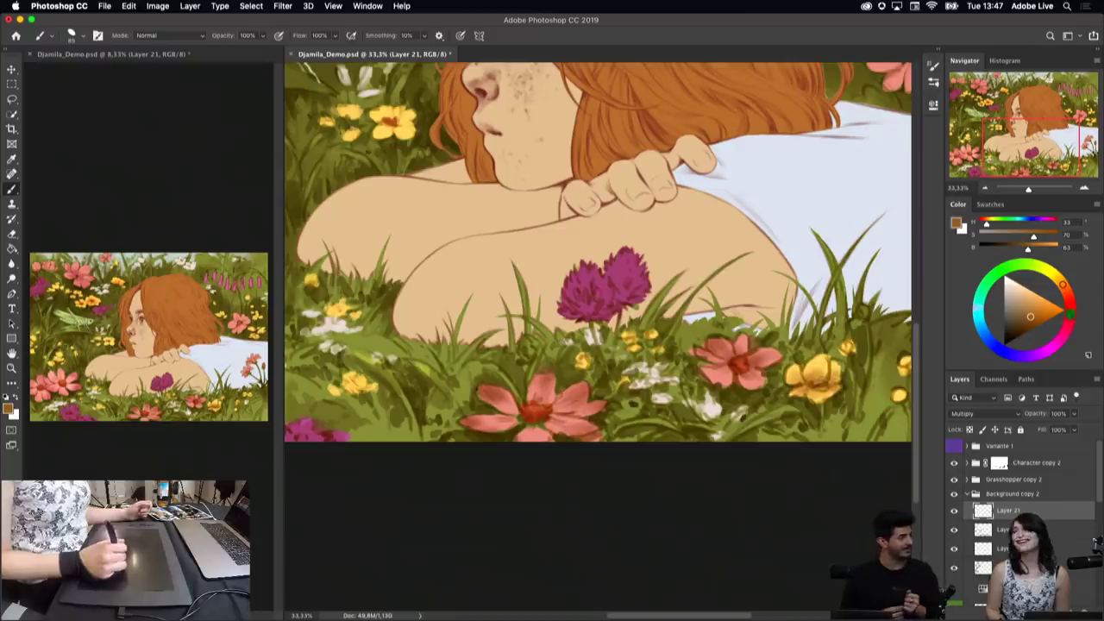
drag(610, 285, 617, 304)
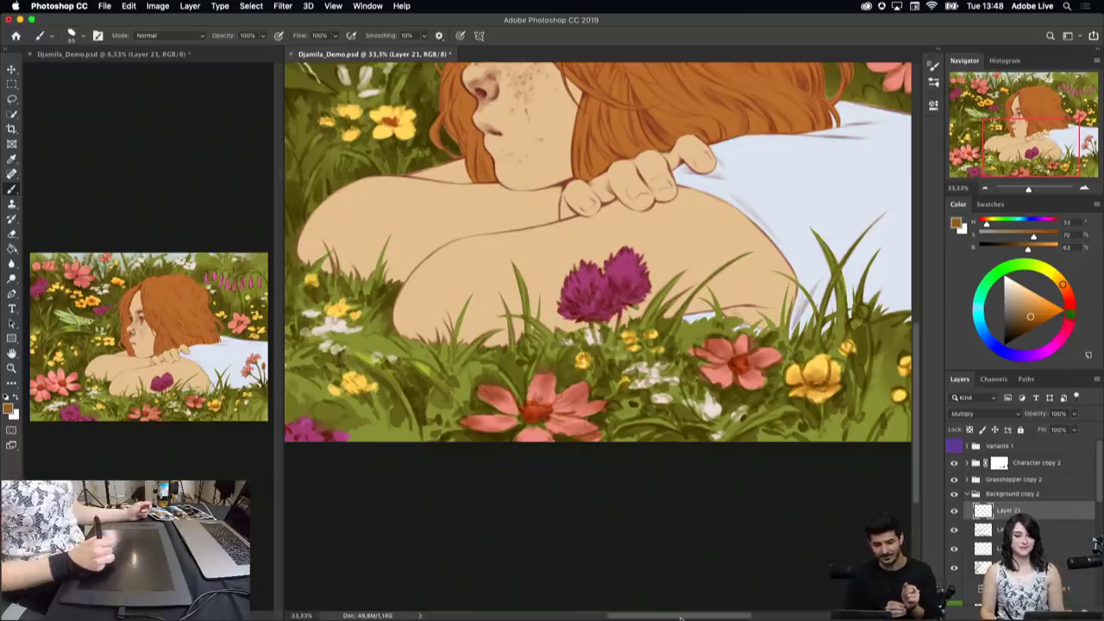
scroll(595, 250, right, 5)
scroll(733, 246, right, 4)
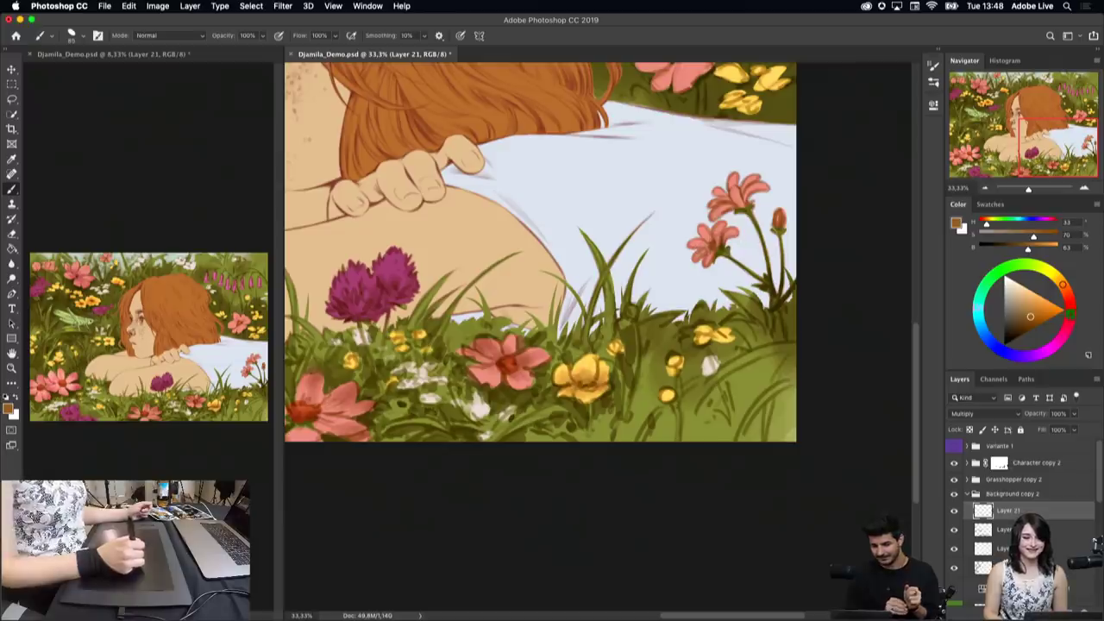
drag(561, 364, 557, 375)
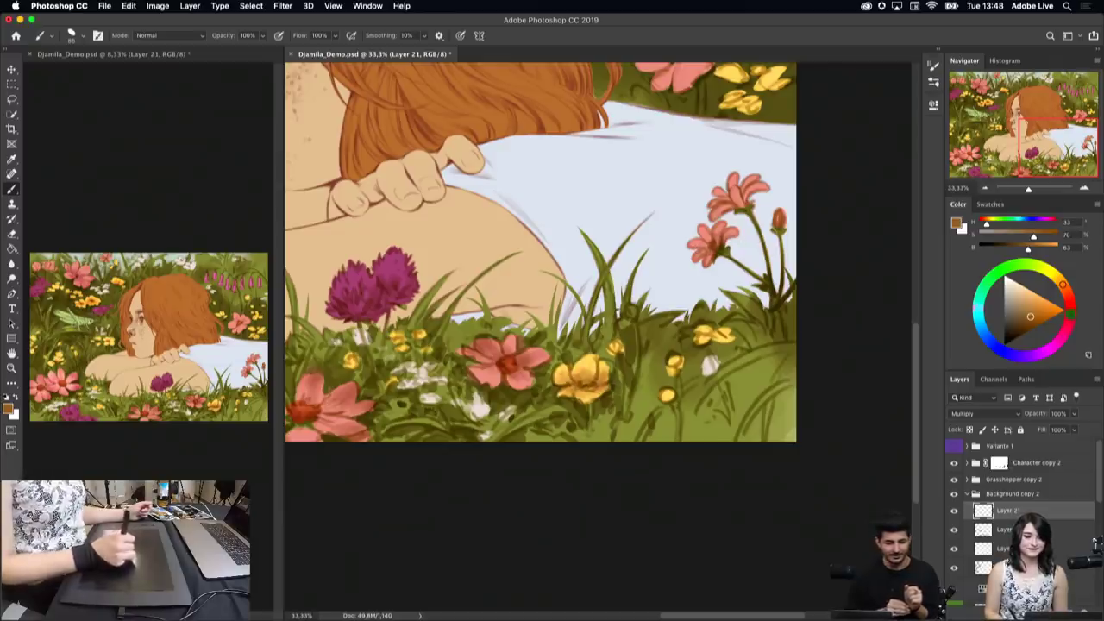
drag(702, 331, 716, 342)
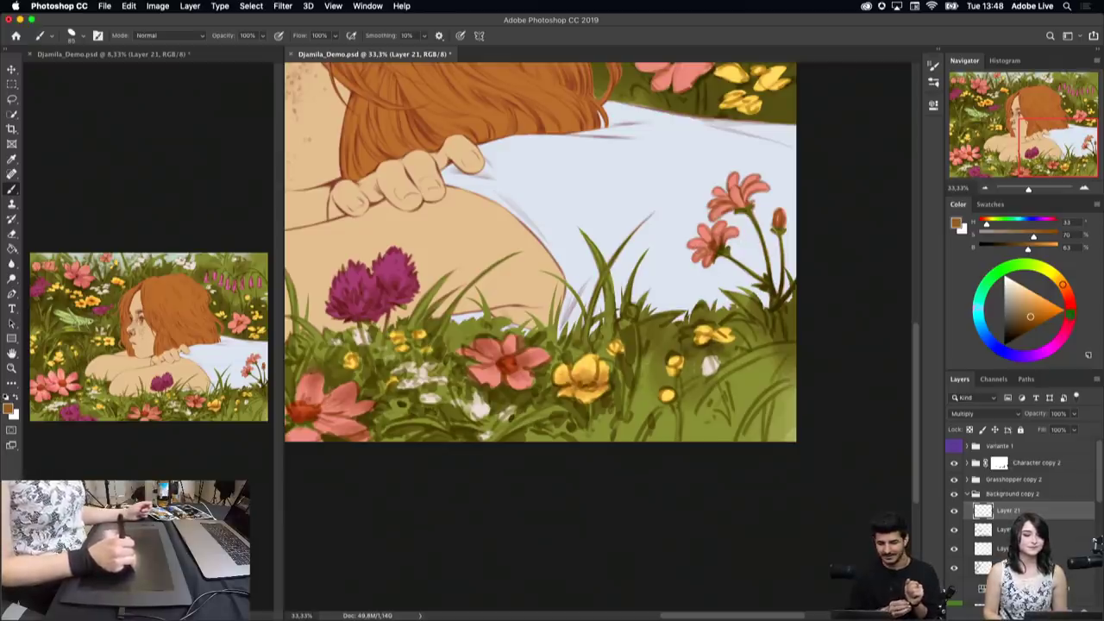
Step: Raise the layer's saturation with Hue/Saturation, first +24, then +28
key(ctrl+u)
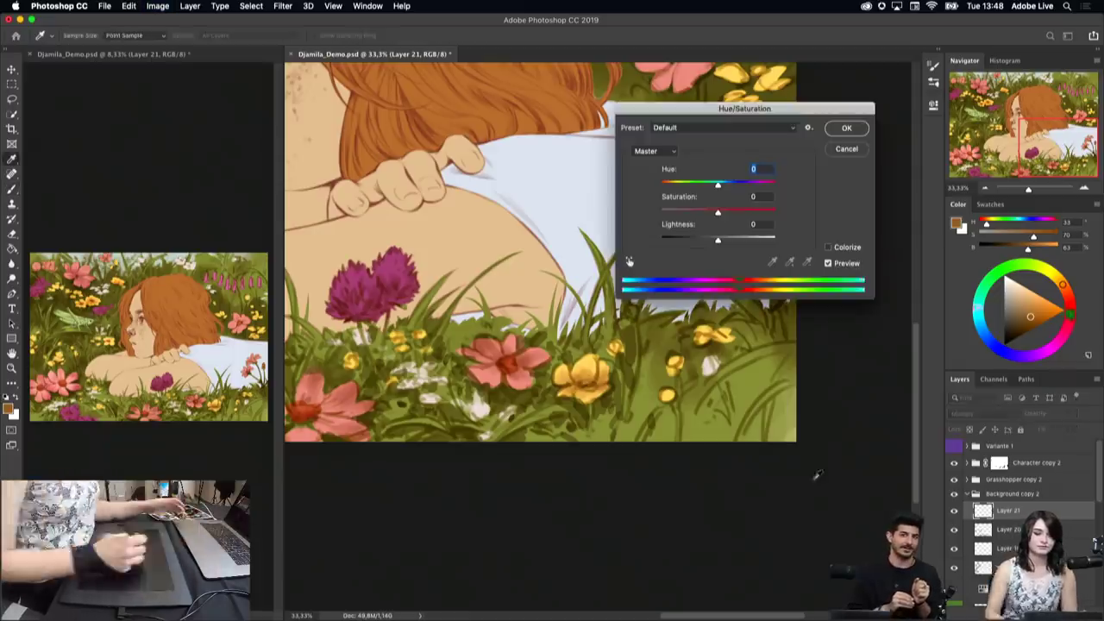
drag(718, 212, 732, 211)
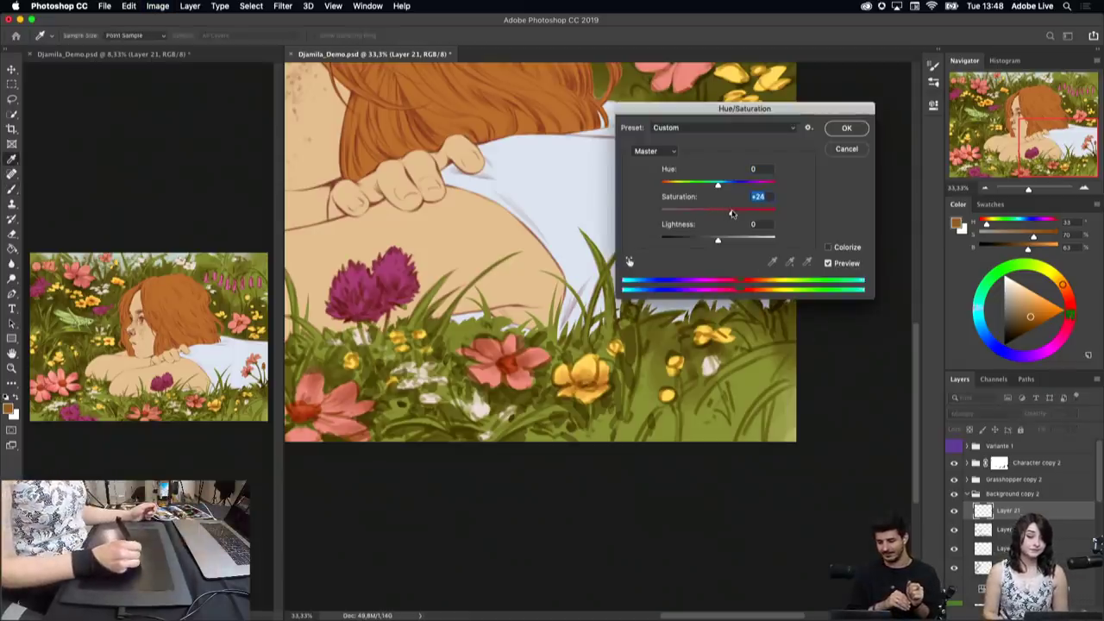
click(845, 128)
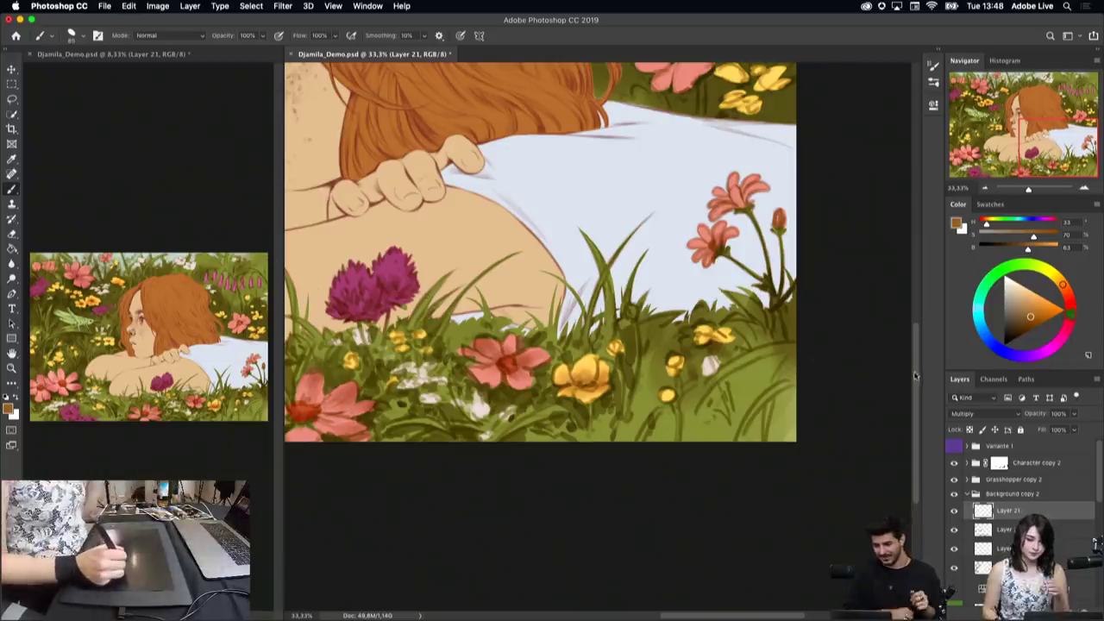
scroll(915, 375, up, 5)
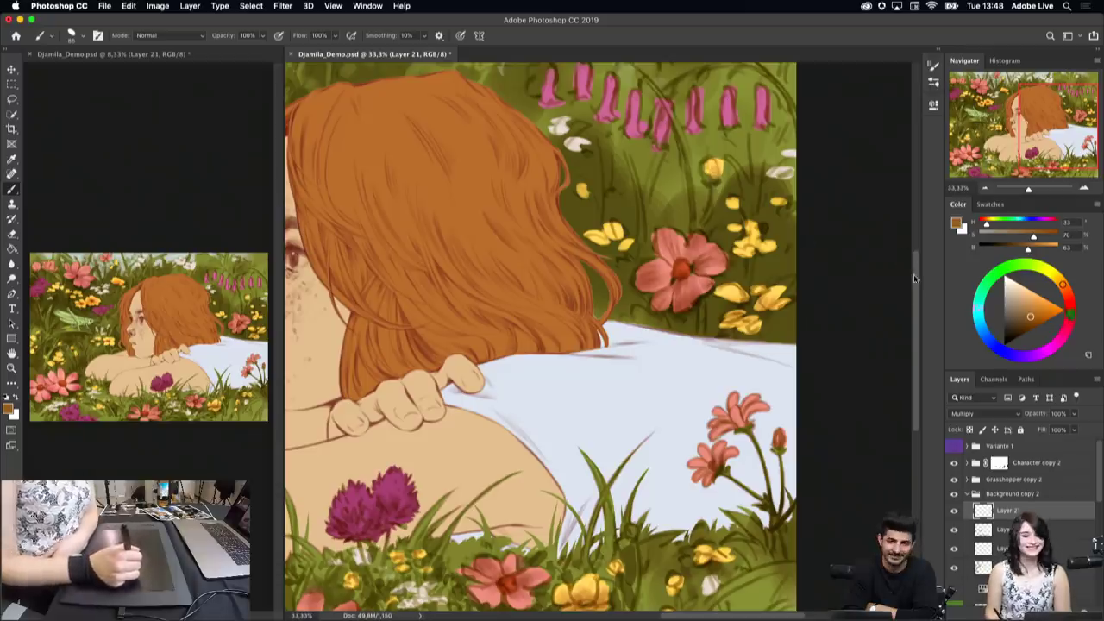
scroll(903, 207, up, 3)
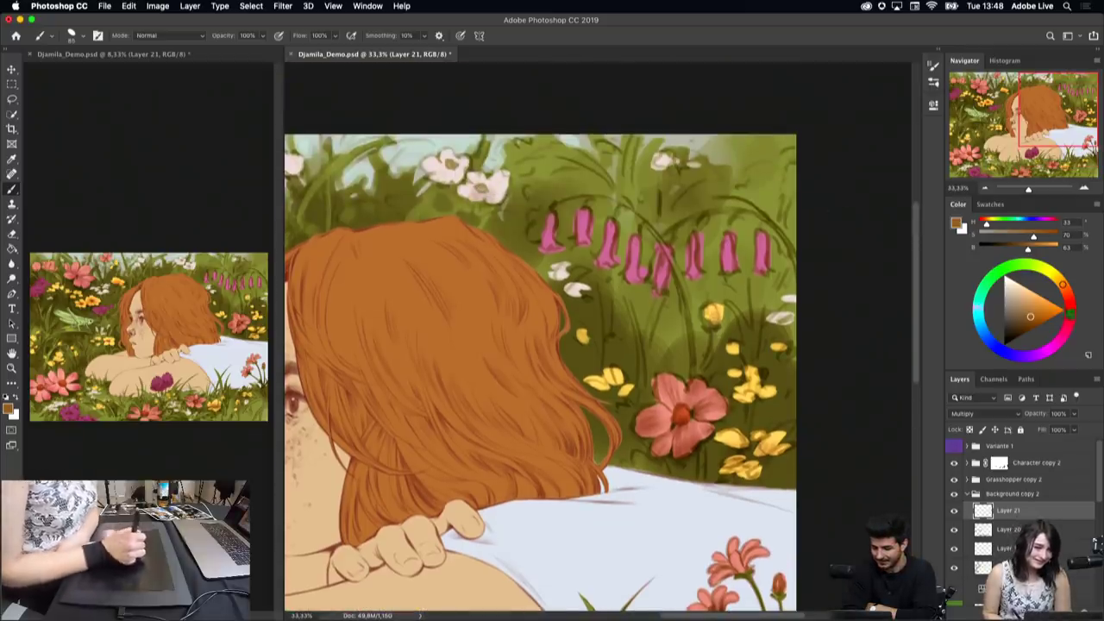
key(ctrl+u)
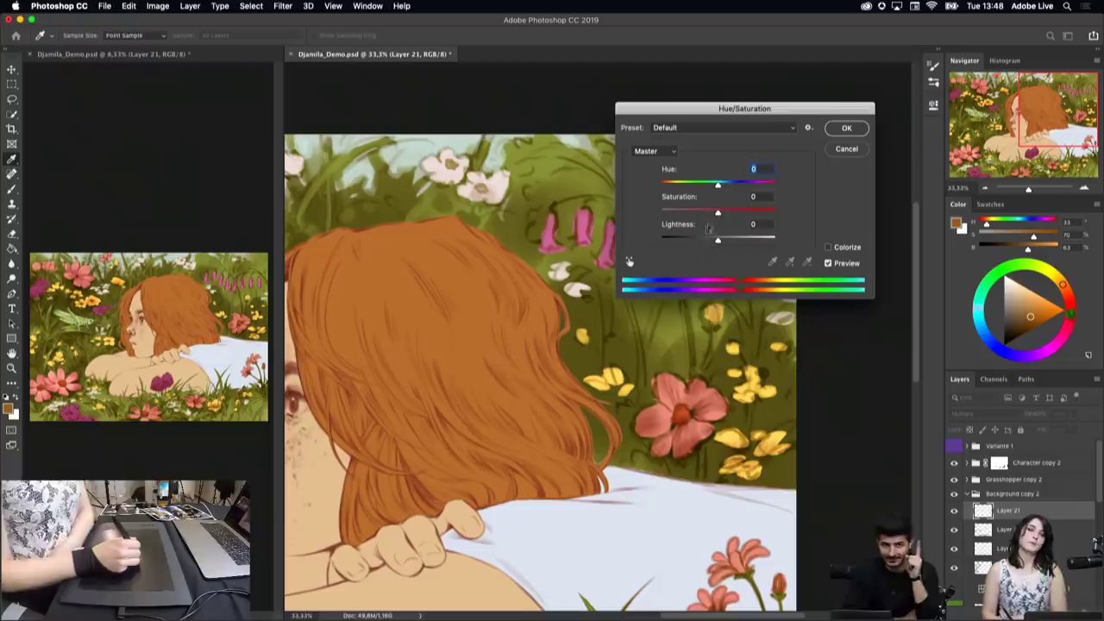
drag(718, 212, 734, 212)
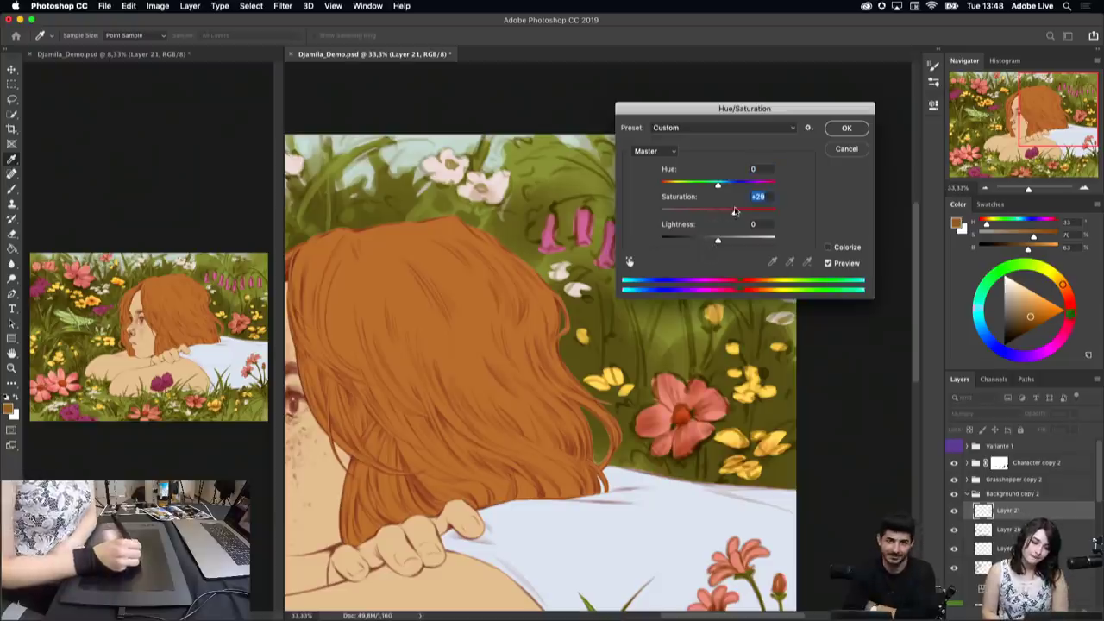
click(841, 130)
Step: Save Djamila_Demo.psd and pan to the girl's face and grasshopper
click(105, 6)
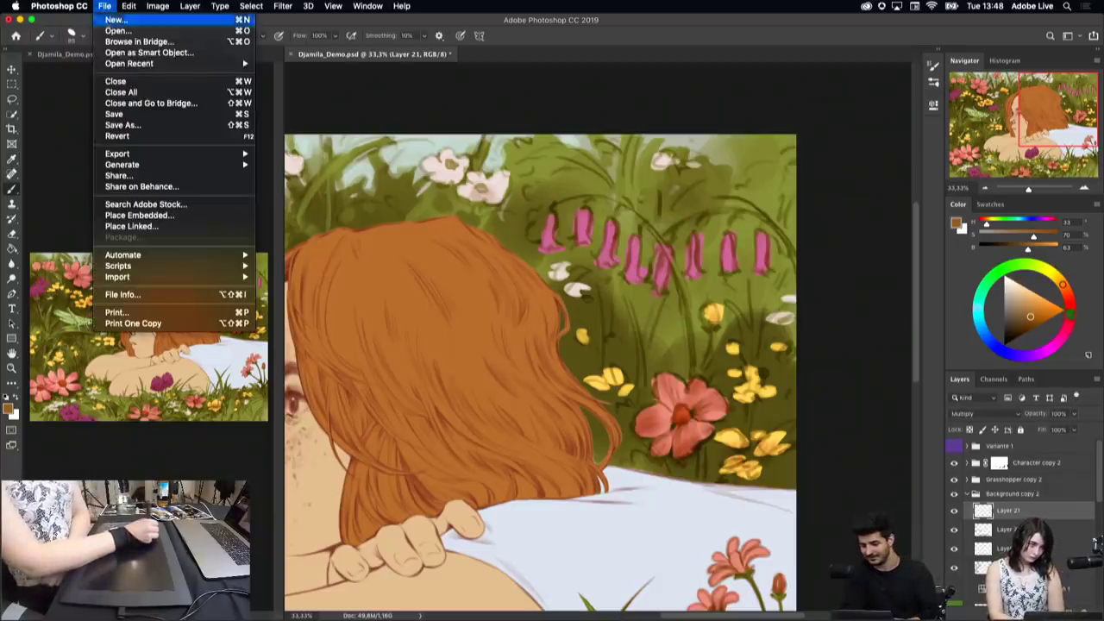
click(127, 115)
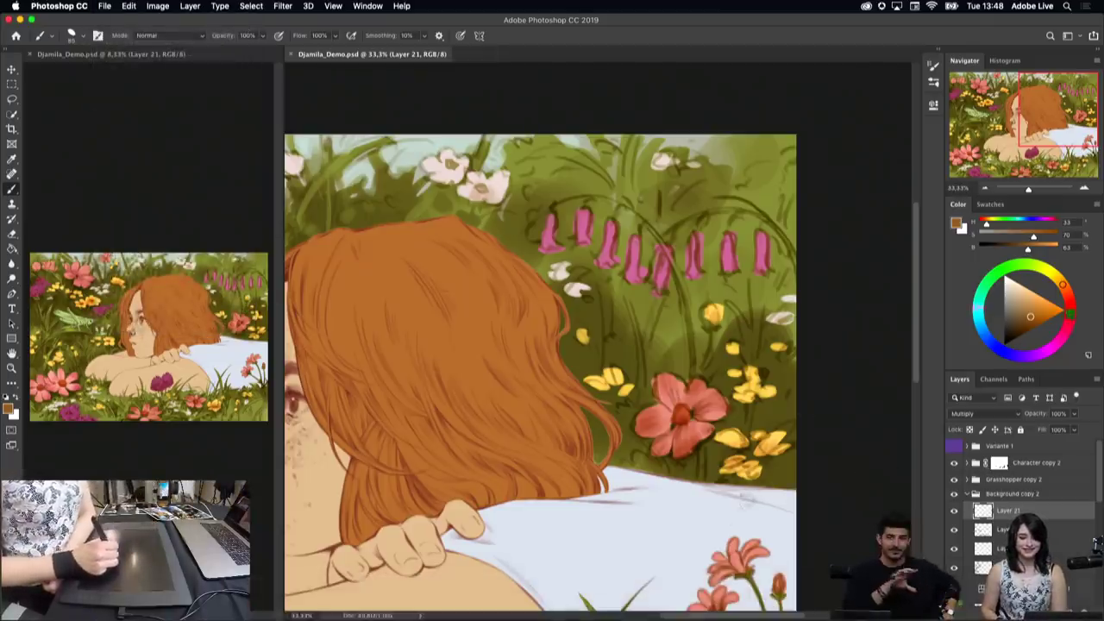
drag(432, 345, 724, 345)
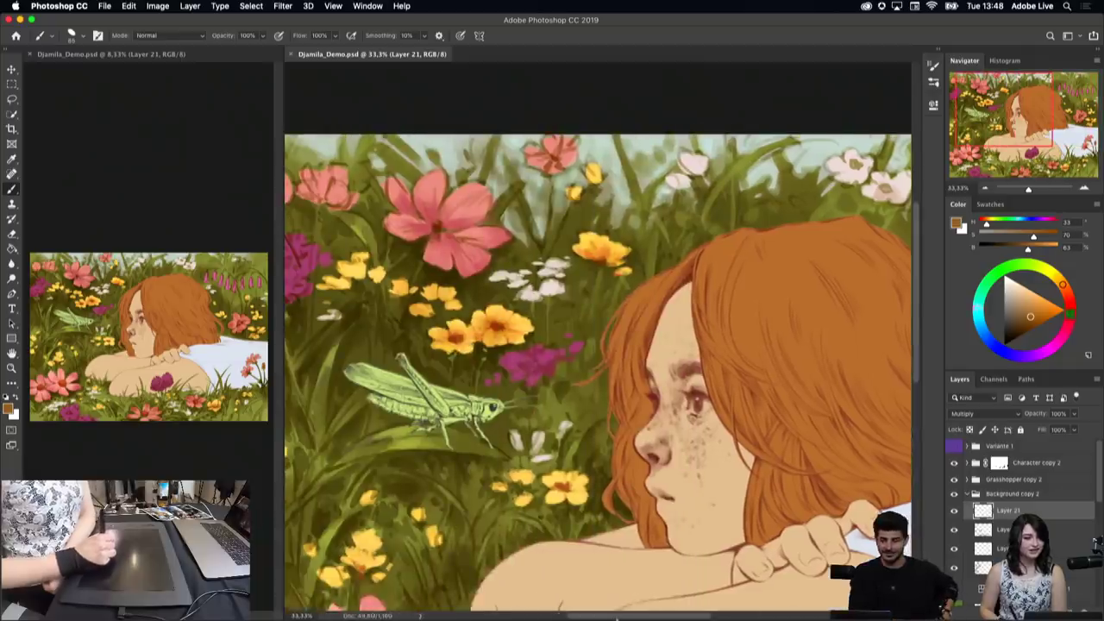
Step: On a new layer, paint dark olive shadow strokes around the yellow flowers and grass
key(ctrl+shift+alt+n)
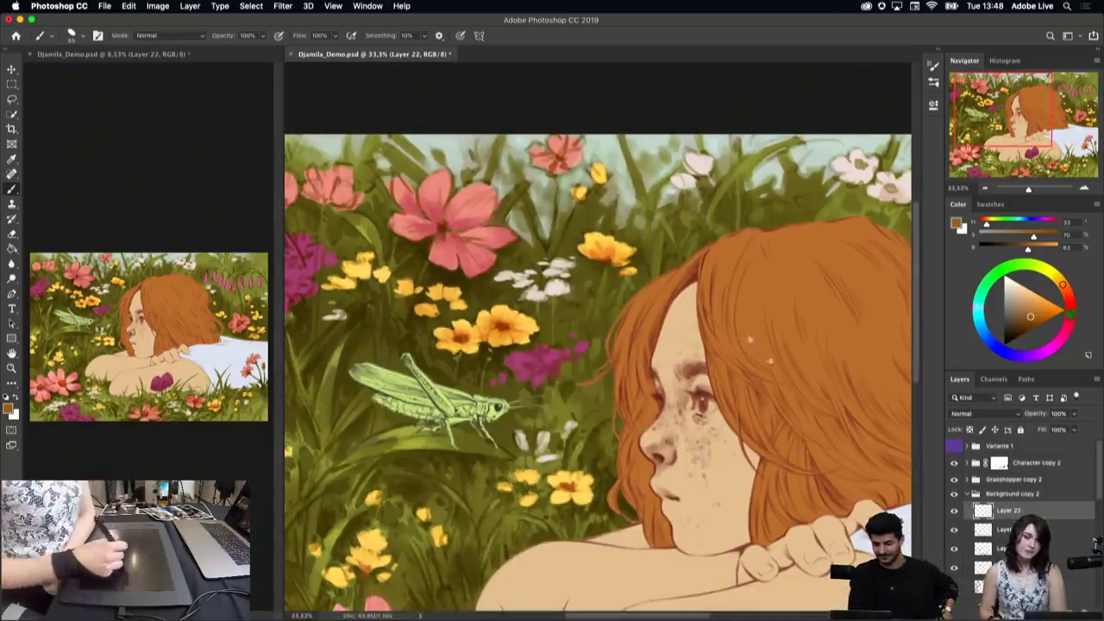
alt+click(576, 226)
right_click(678, 274)
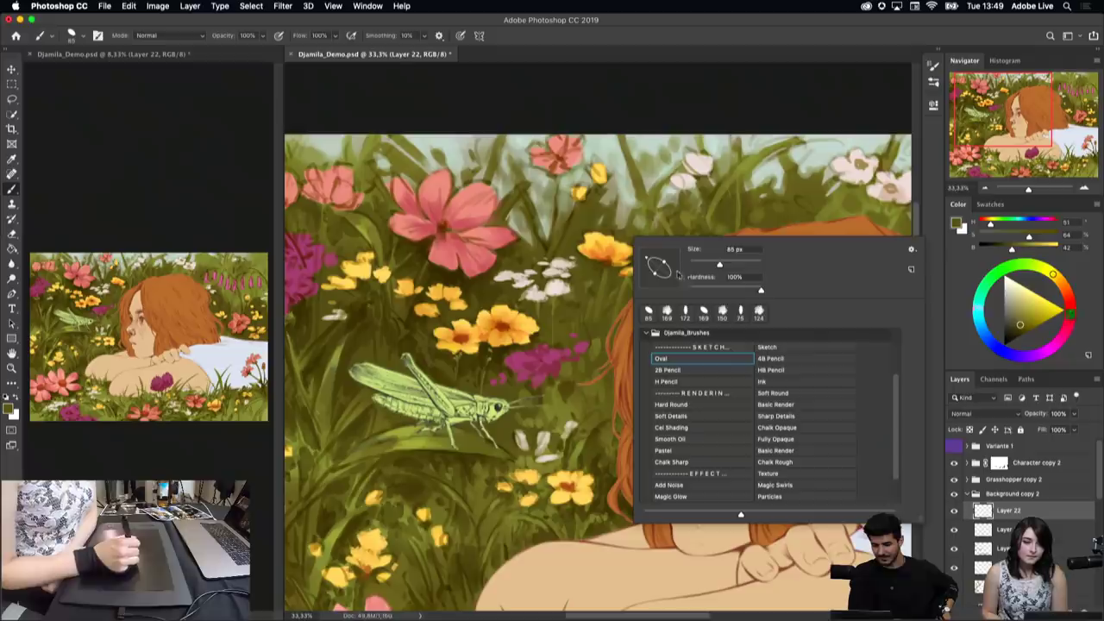
click(588, 222)
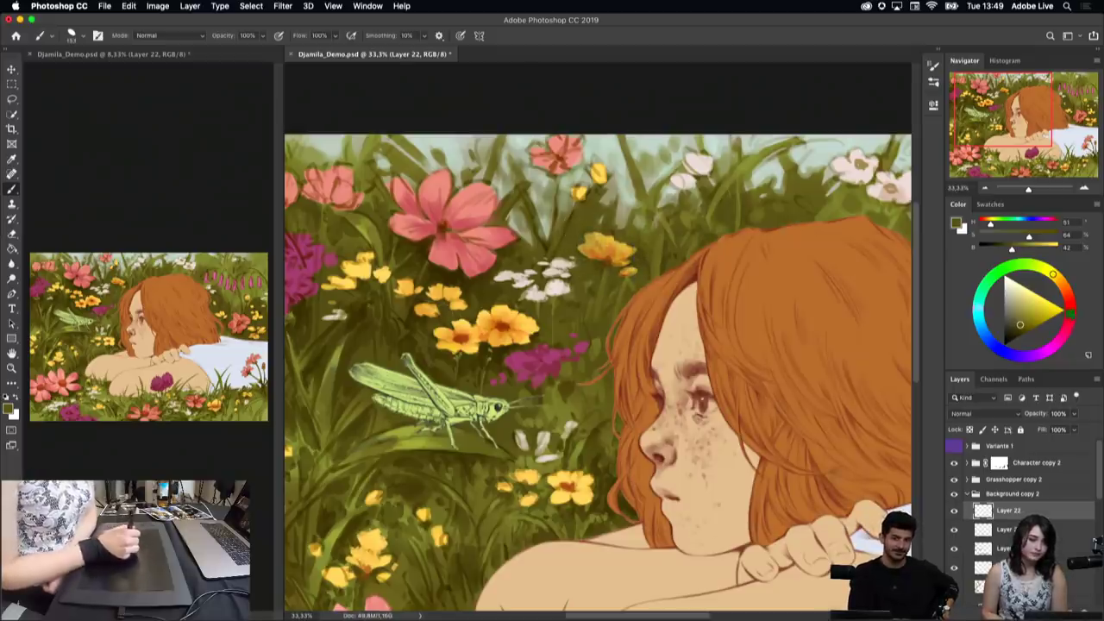
drag(398, 266, 413, 290)
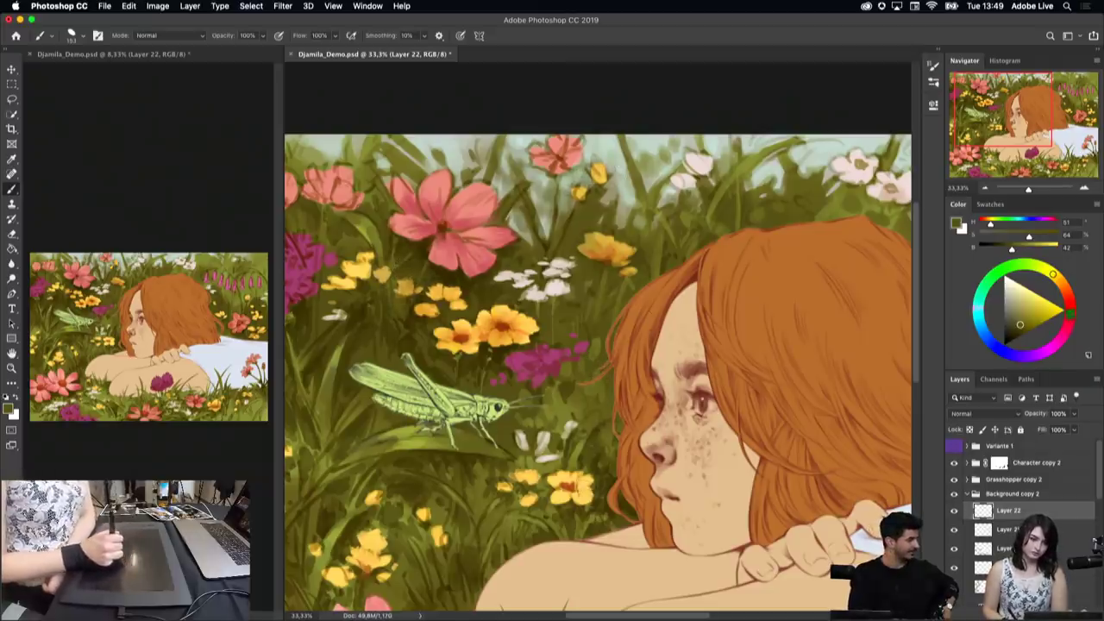
drag(591, 488, 509, 484)
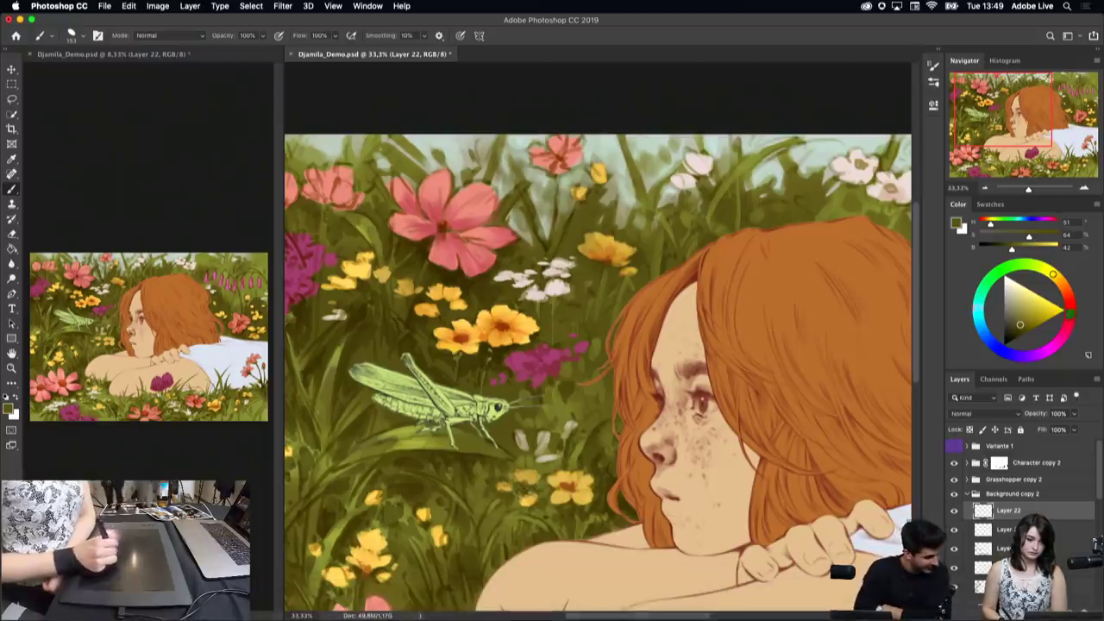
drag(617, 616, 587, 616)
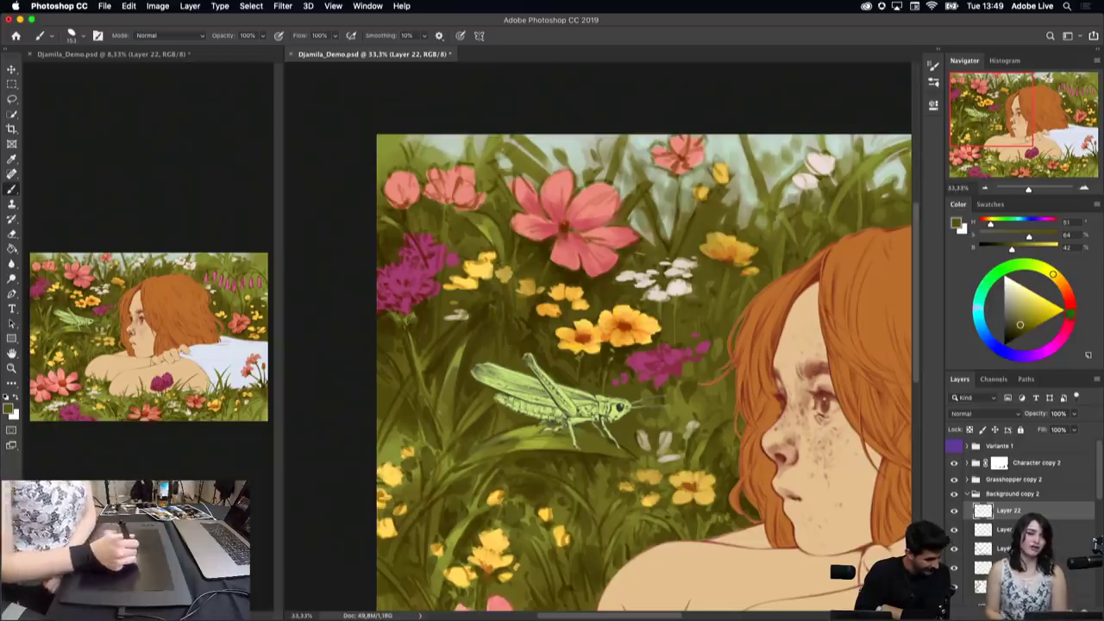
Step: Shrink the brush to about 78 px and shift a sampled pink toward red
alt+click(568, 222)
right_click(568, 223)
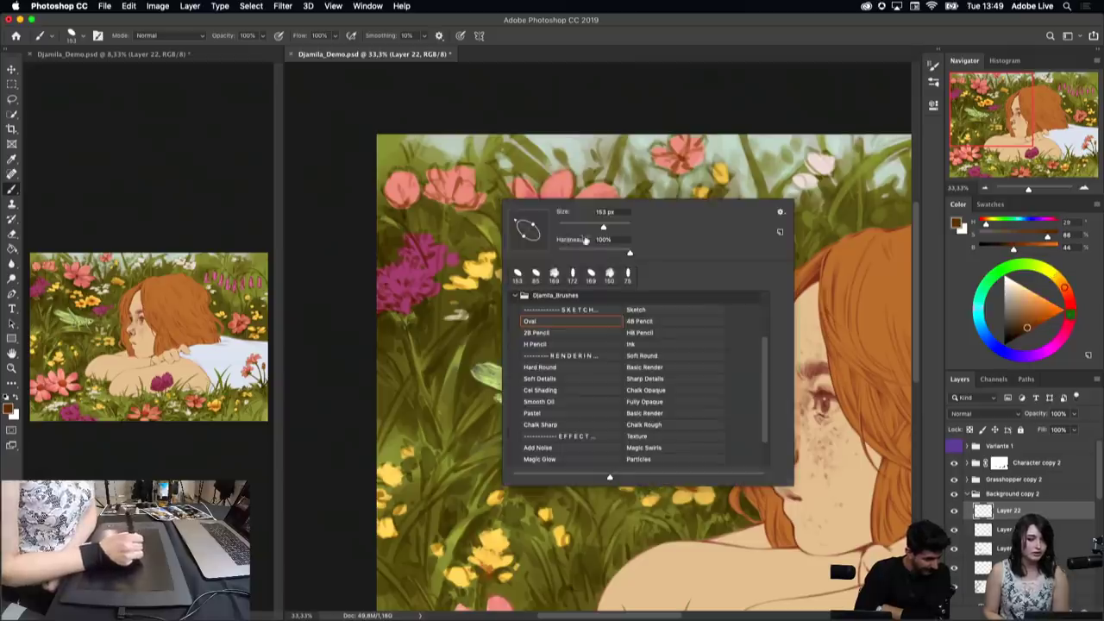
key(Return)
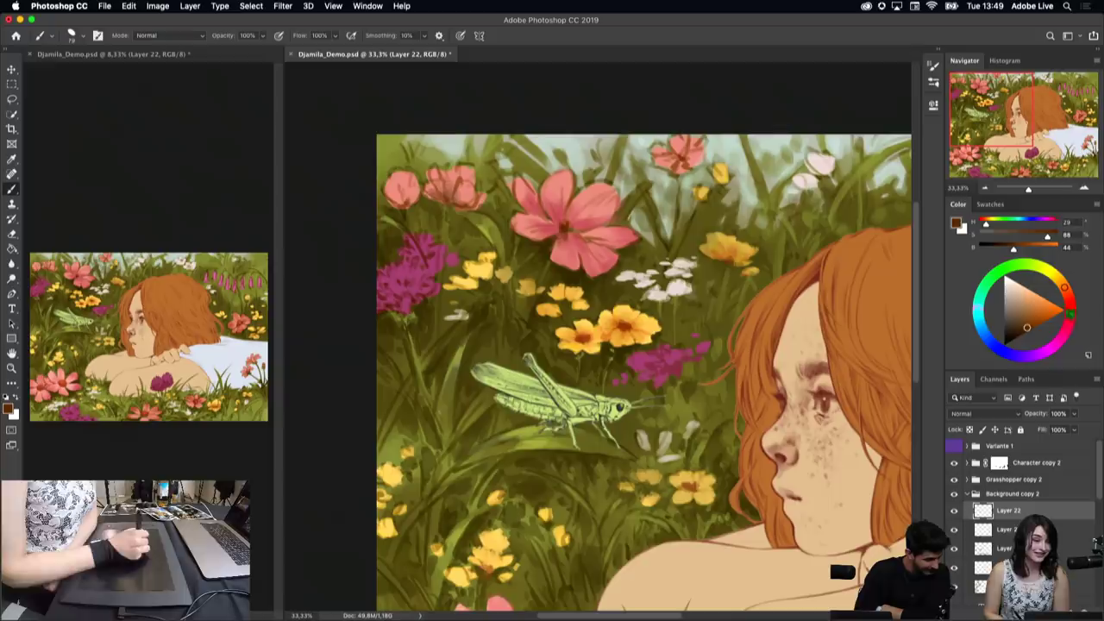
drag(1064, 287, 1069, 301)
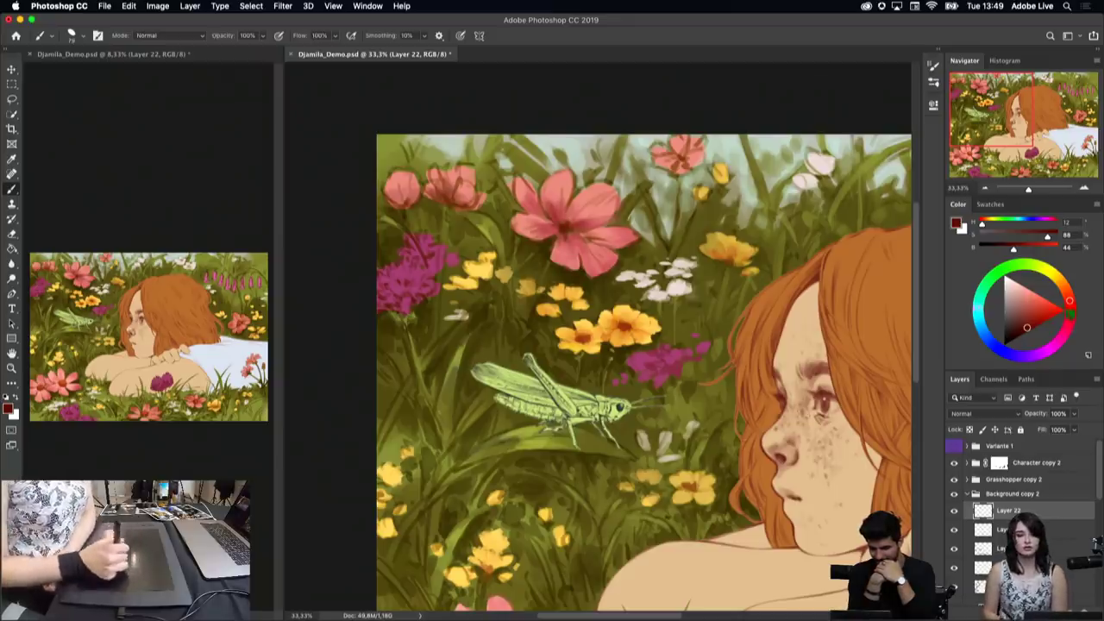
Step: With a richer olive and the Sharp Details brush, paint small dark strokes among the yellow flowers
scroll(612, 364, down, 2)
scroll(612, 328, down, 2)
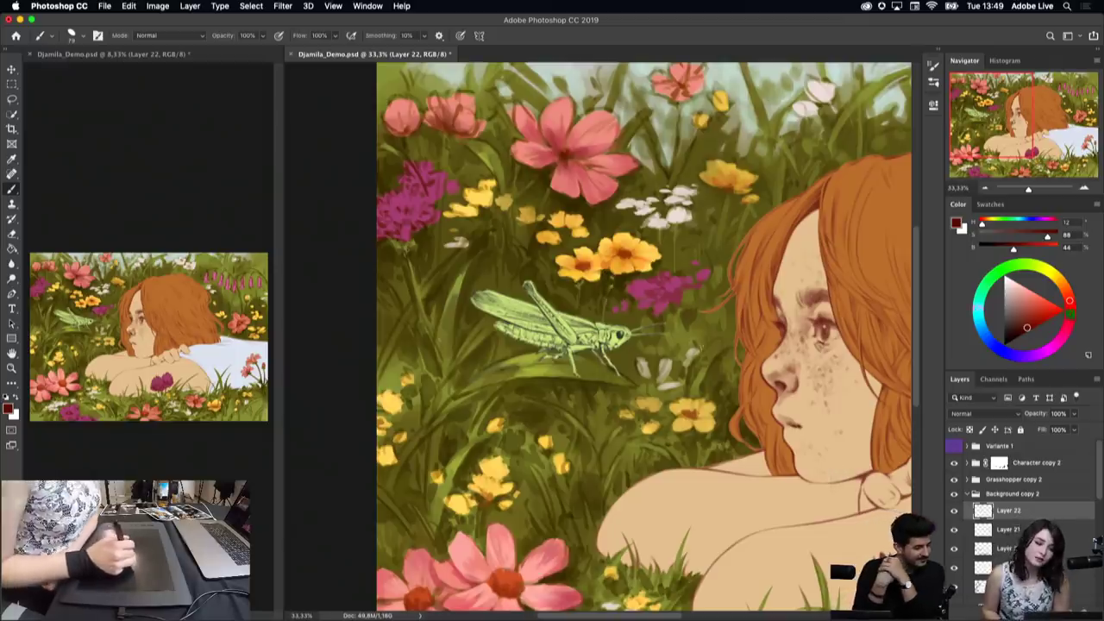
alt+click(683, 339)
drag(1022, 317, 1032, 315)
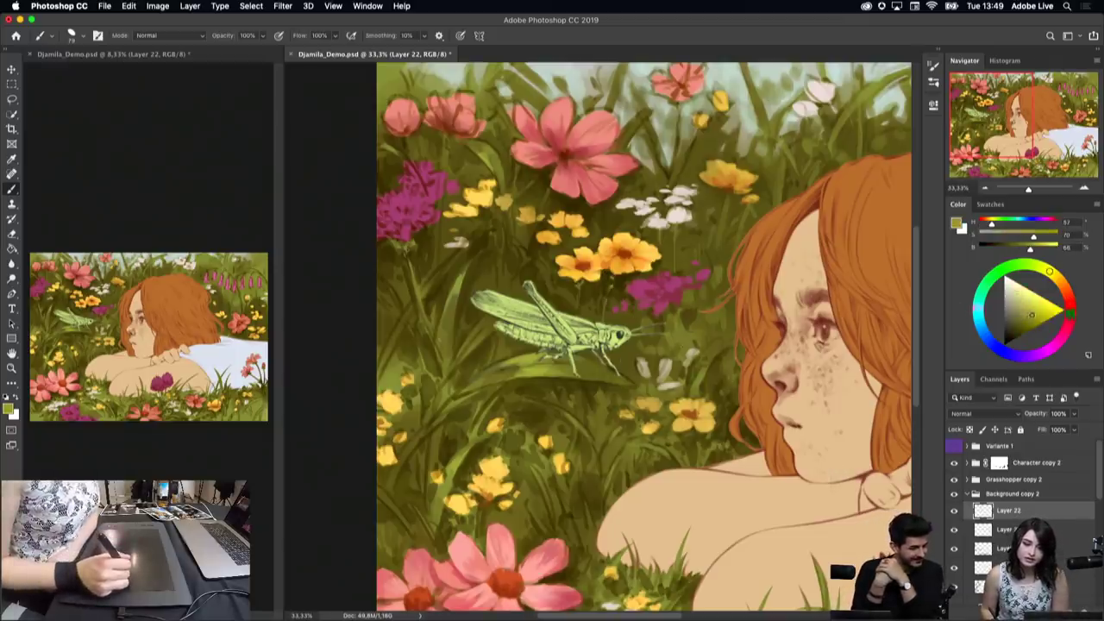
right_click(678, 267)
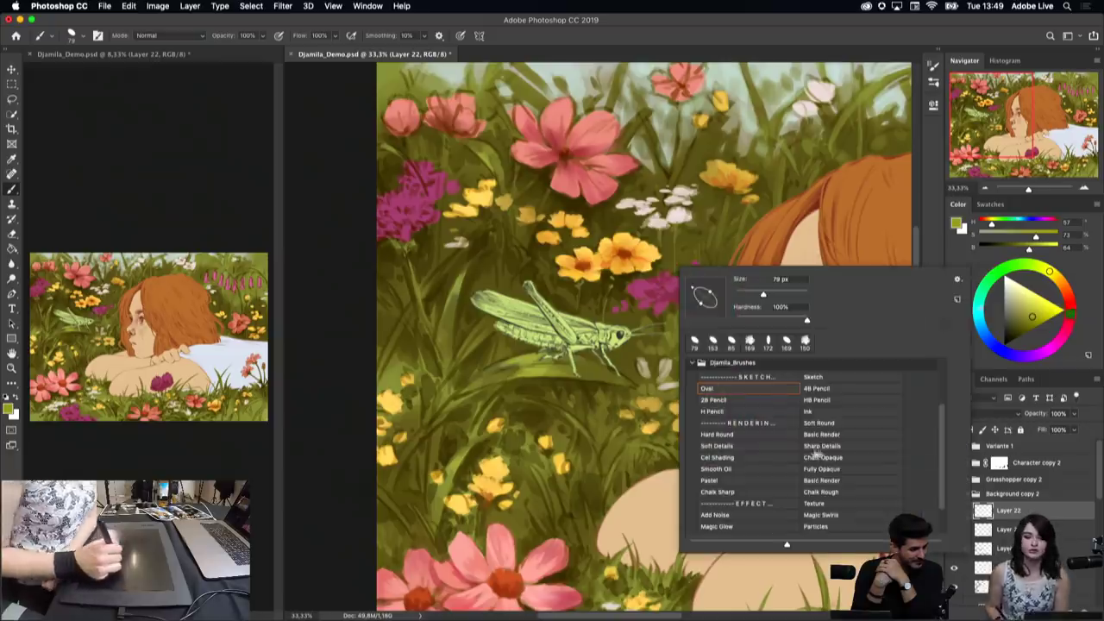
click(822, 445)
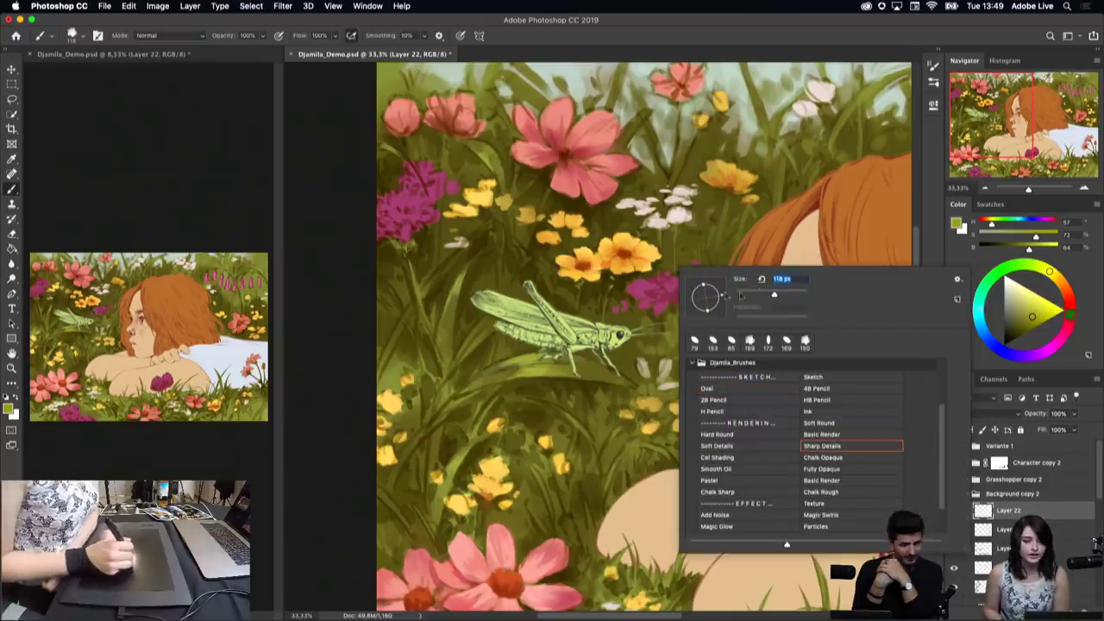
click(618, 280)
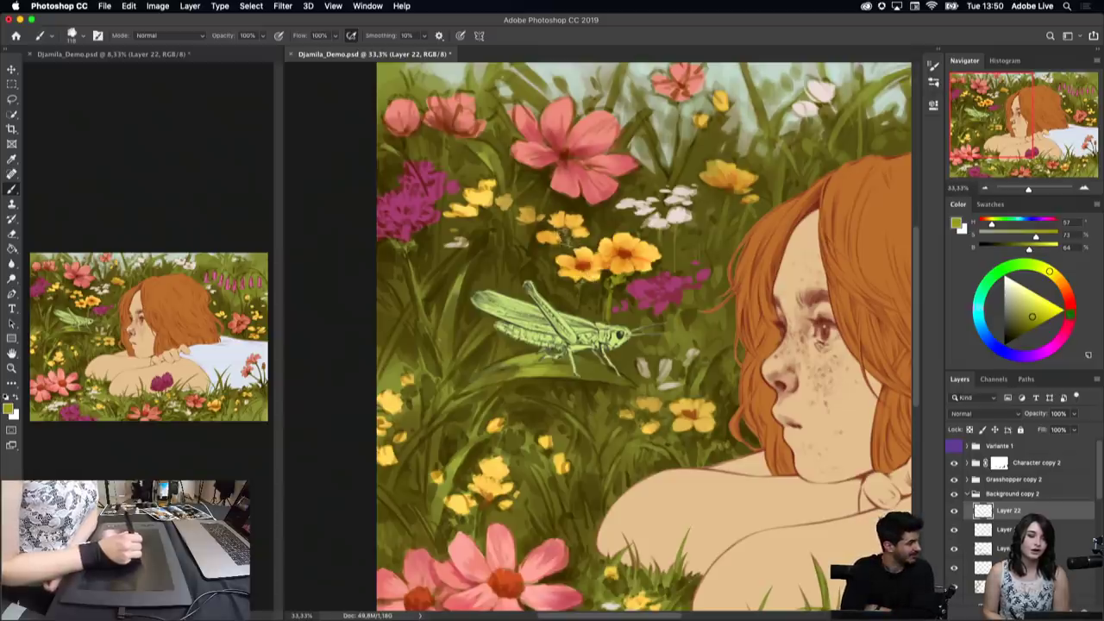
drag(505, 211, 483, 228)
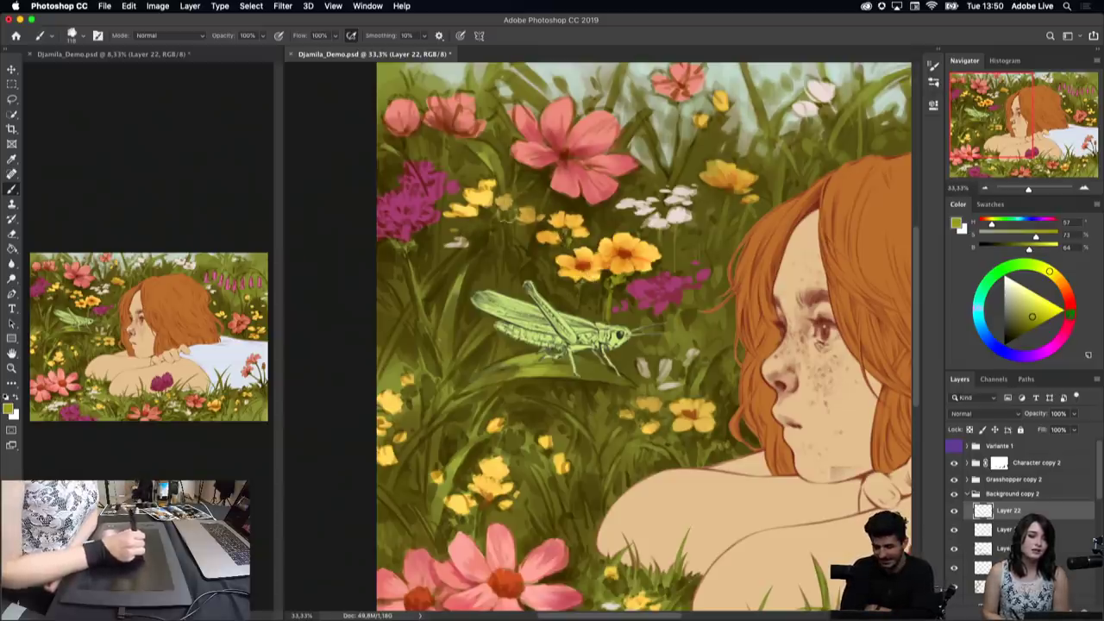
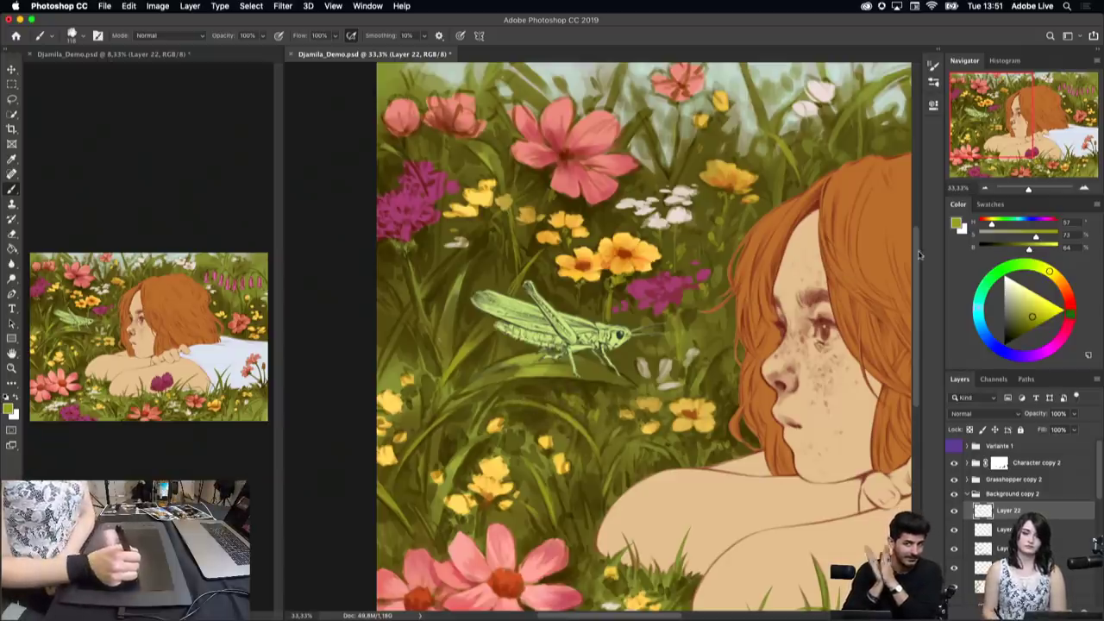
Step: Paint a dark olive grass blade in the upper-left meadow and thin strokes darkening the grasshopper's legs
scroll(920, 254, down, 3)
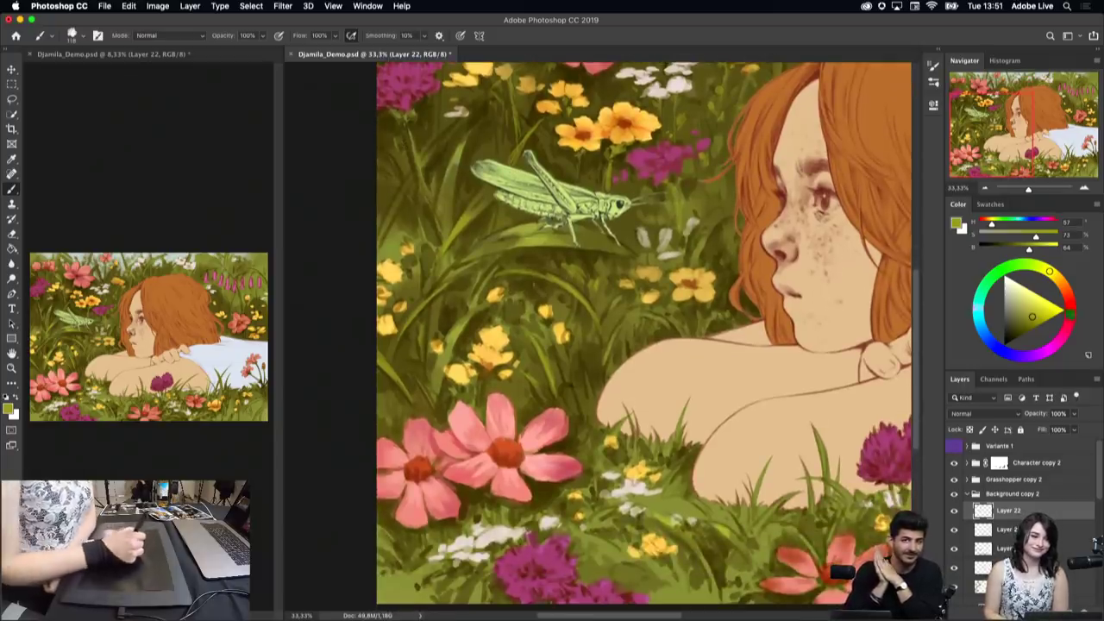
alt+click(574, 77)
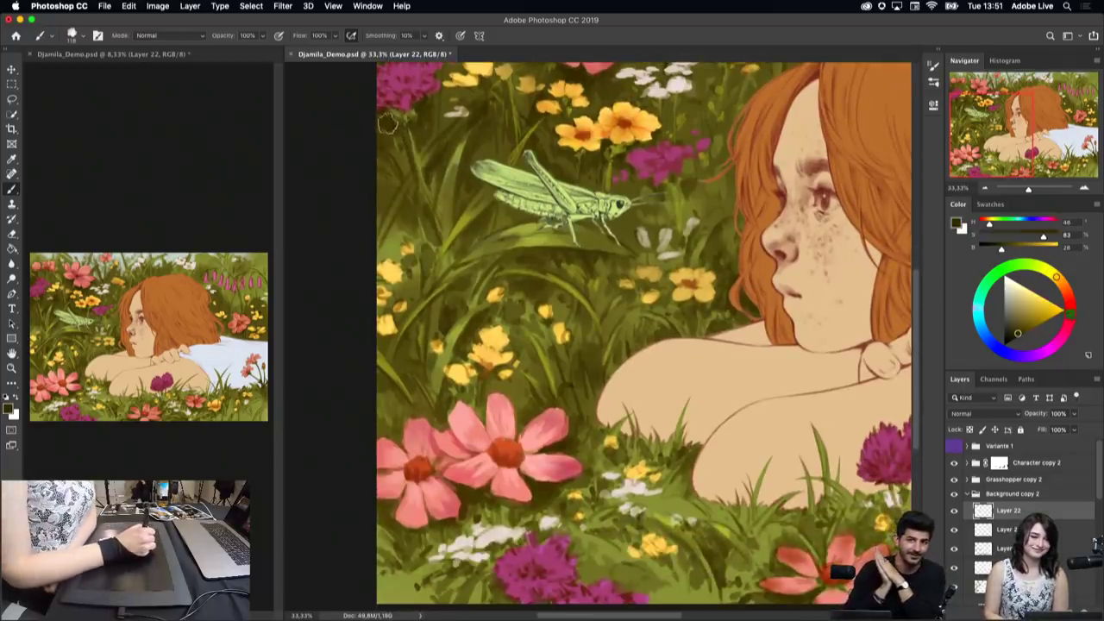
drag(388, 124, 407, 160)
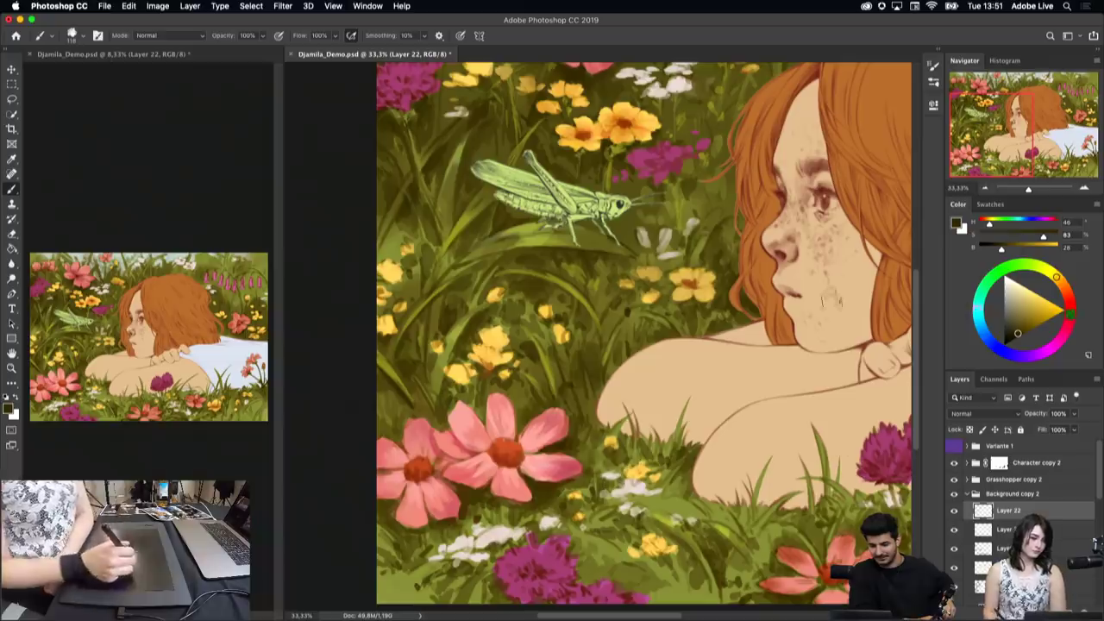
scroll(604, 345, right, 3)
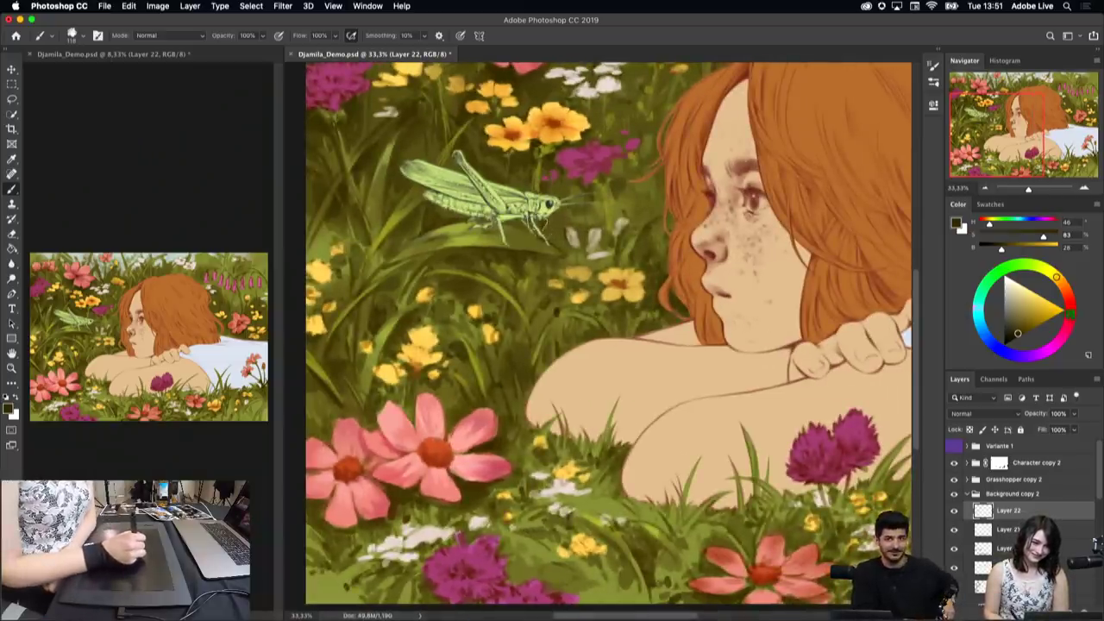
mouse_move(541, 221)
mouse_down()
mouse_move(535, 238)
mouse_move(513, 226)
mouse_move(564, 245)
mouse_move(550, 245)
mouse_up()
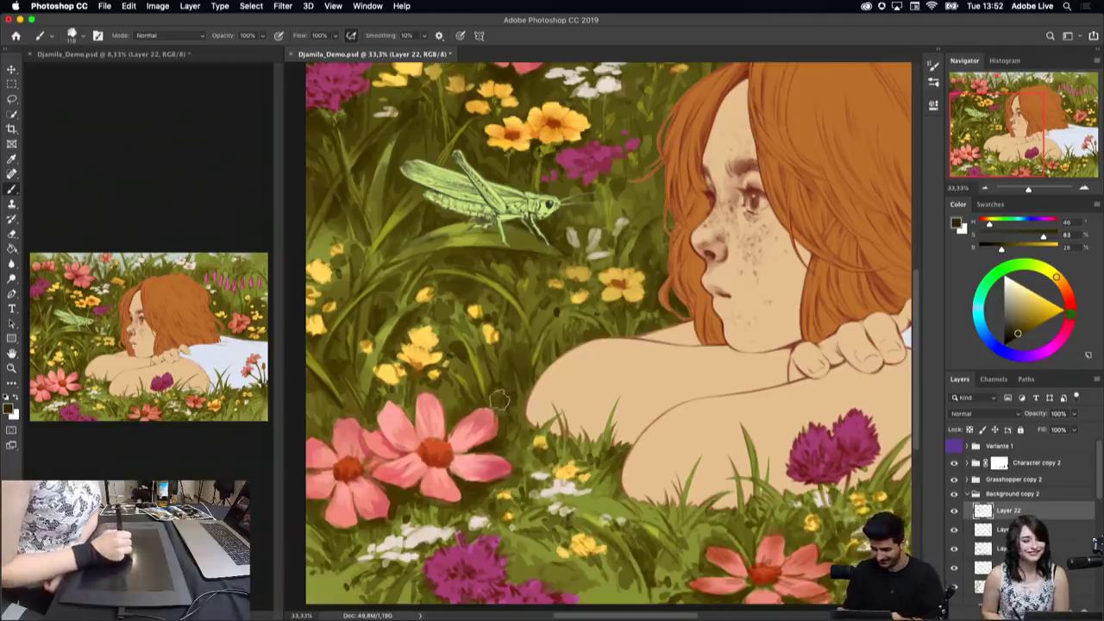
Step: Sample the flower white and yellow to stroke the bottom-edge flowers, then resample deeper grass greens
scroll(919, 326, down, 5)
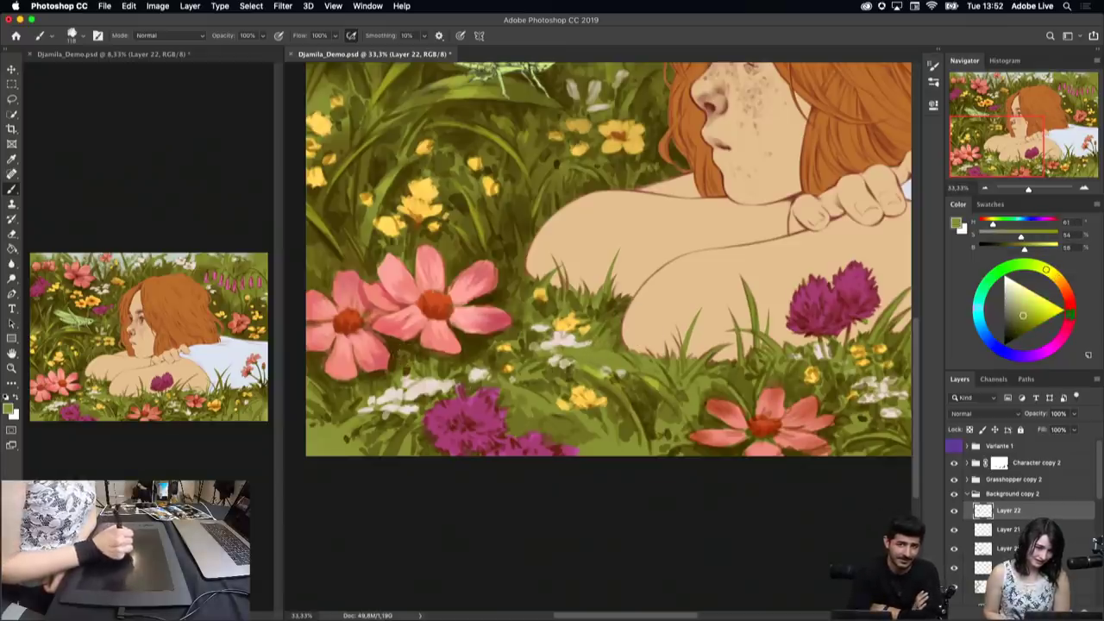
alt+click(436, 384)
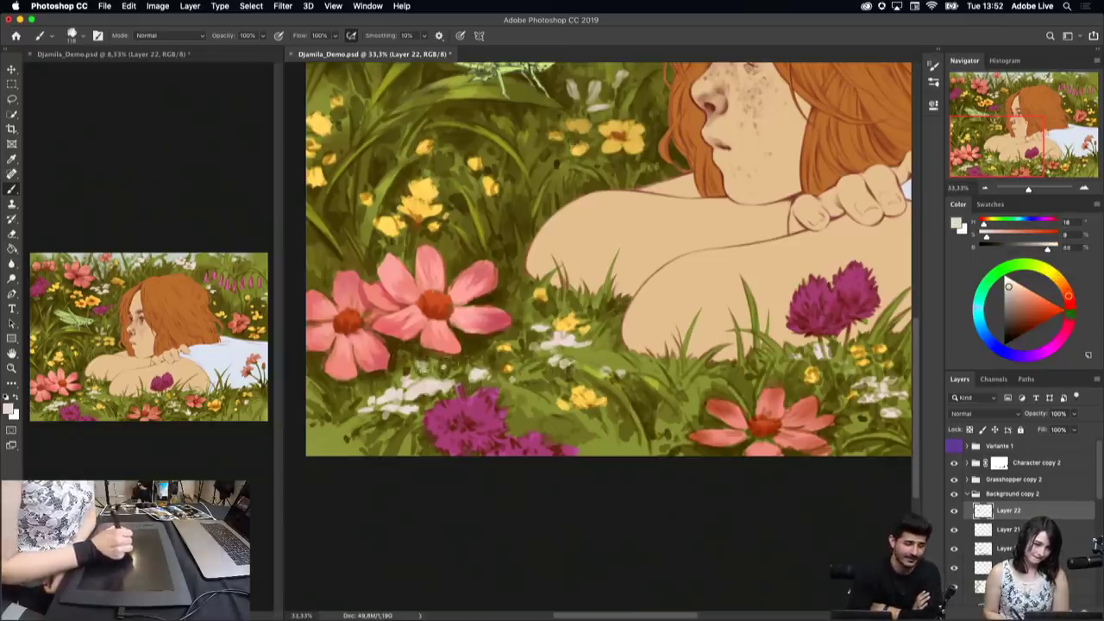
alt+click(569, 321)
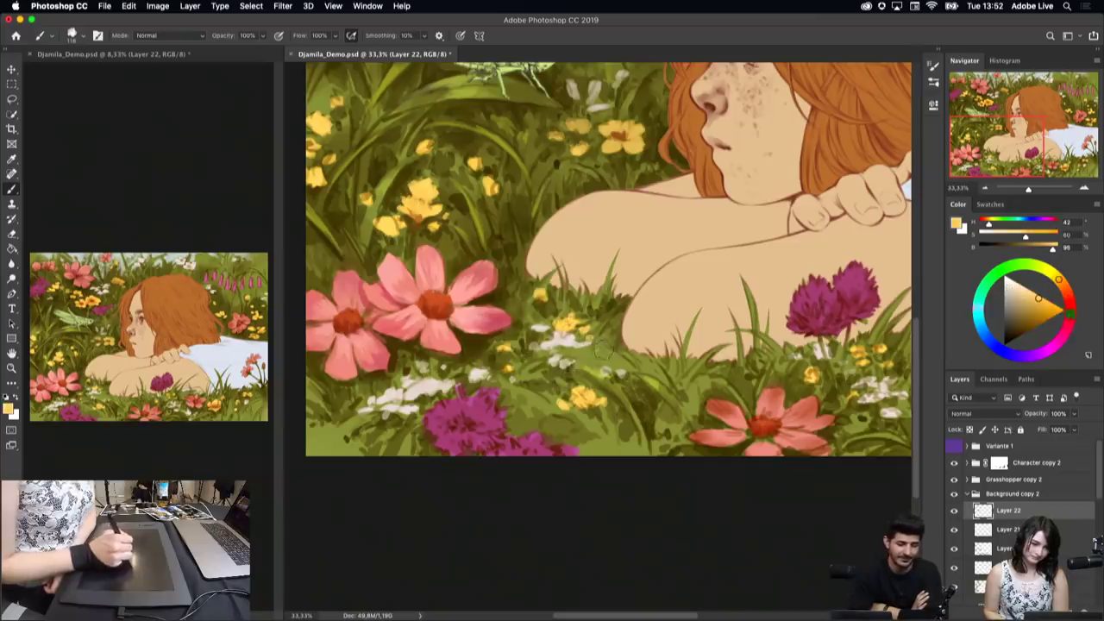
drag(630, 614, 697, 614)
scroll(595, 259, down, 3)
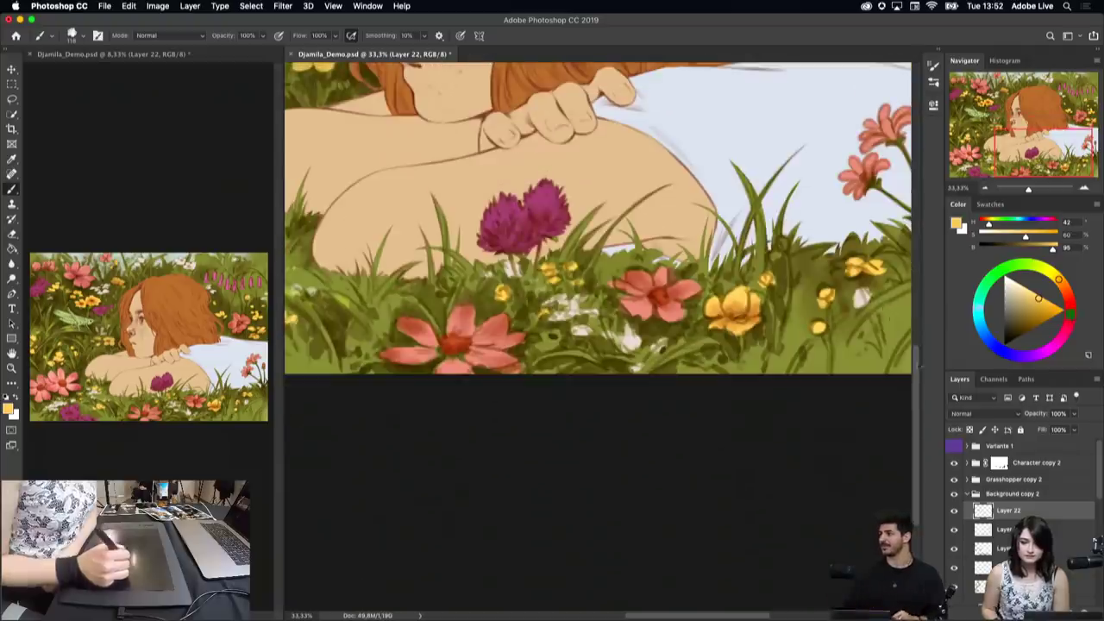
alt+click(853, 278)
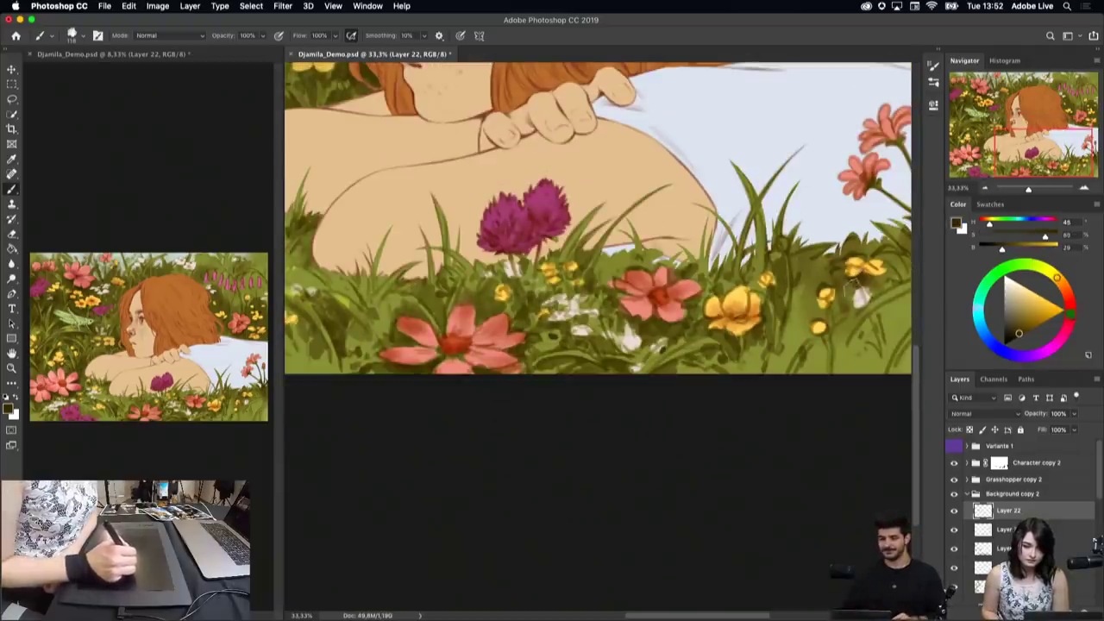
alt+click(820, 267)
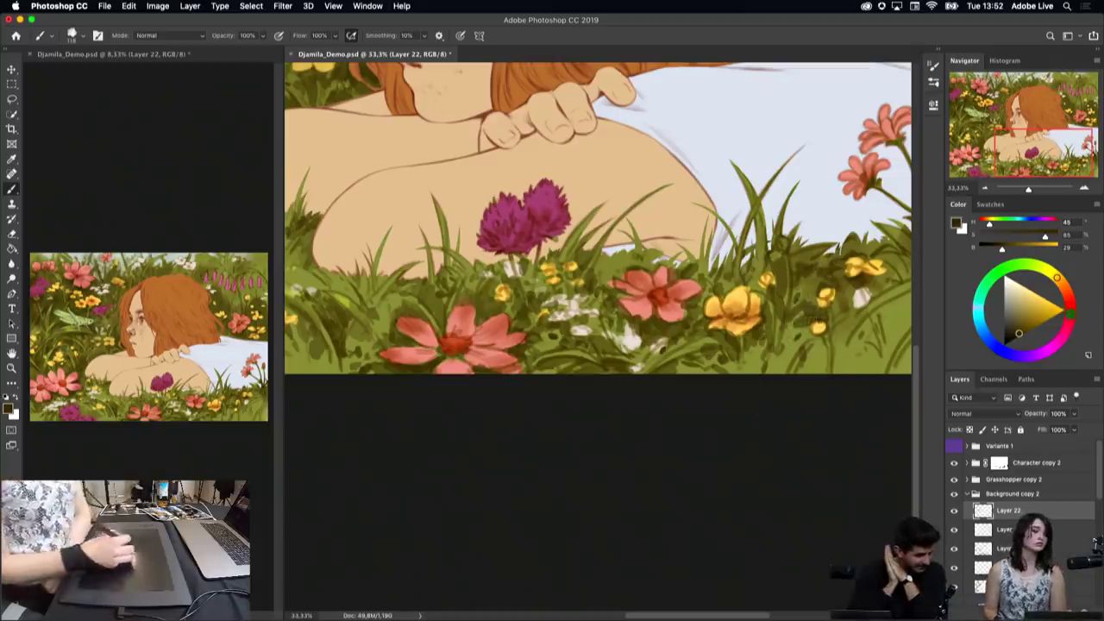
Step: Save the painting, close the extra 8.33% document view, and fit the canvas at 25%
click(104, 6)
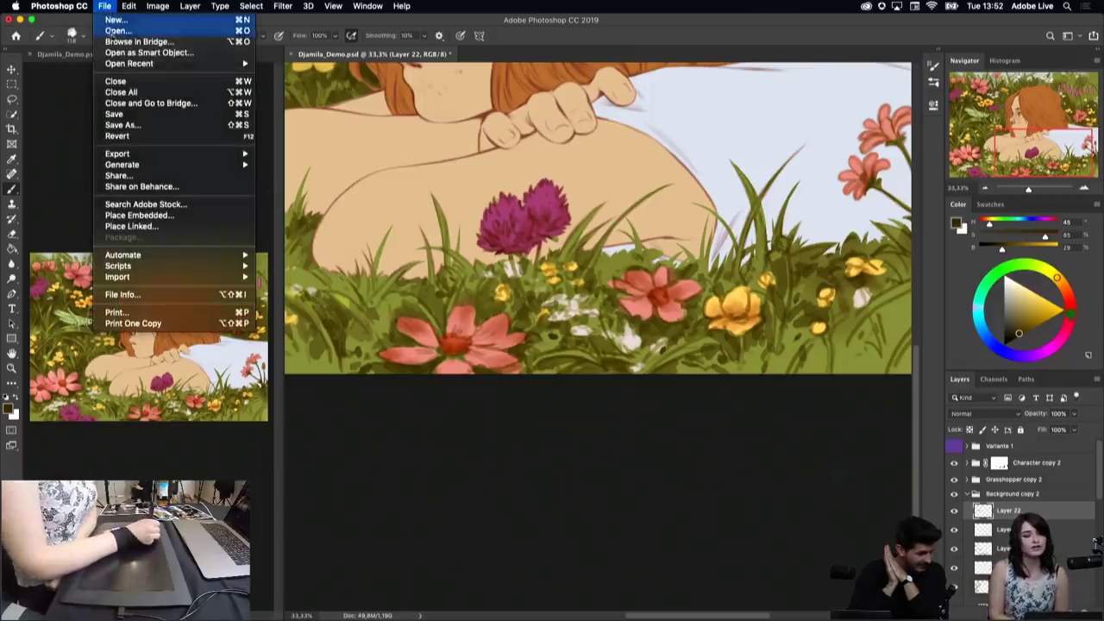
click(129, 116)
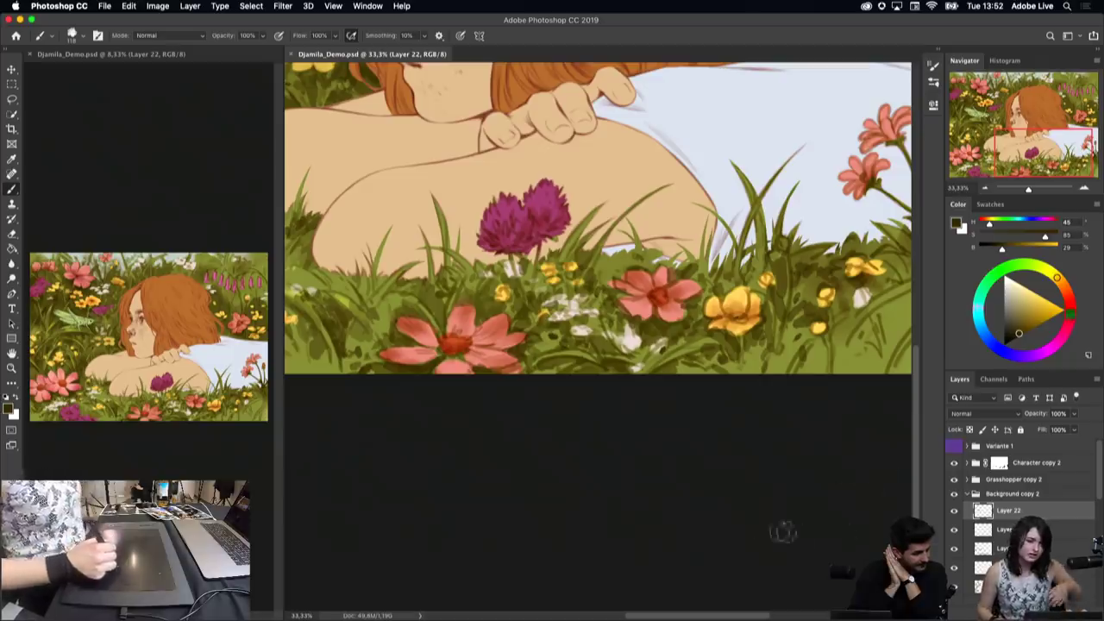
click(985, 189)
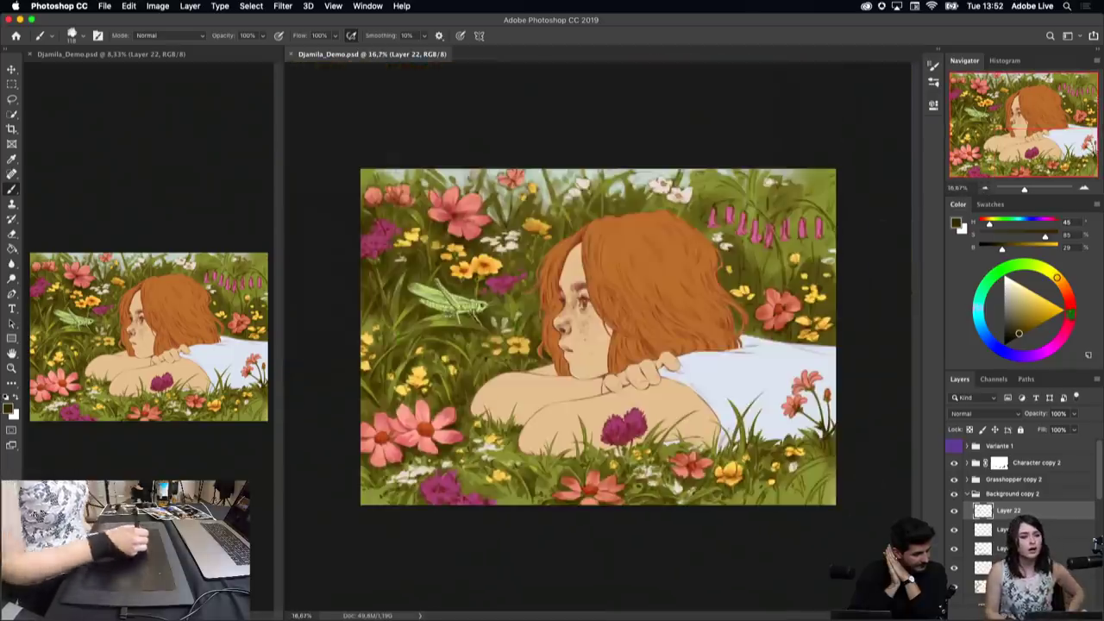
click(31, 54)
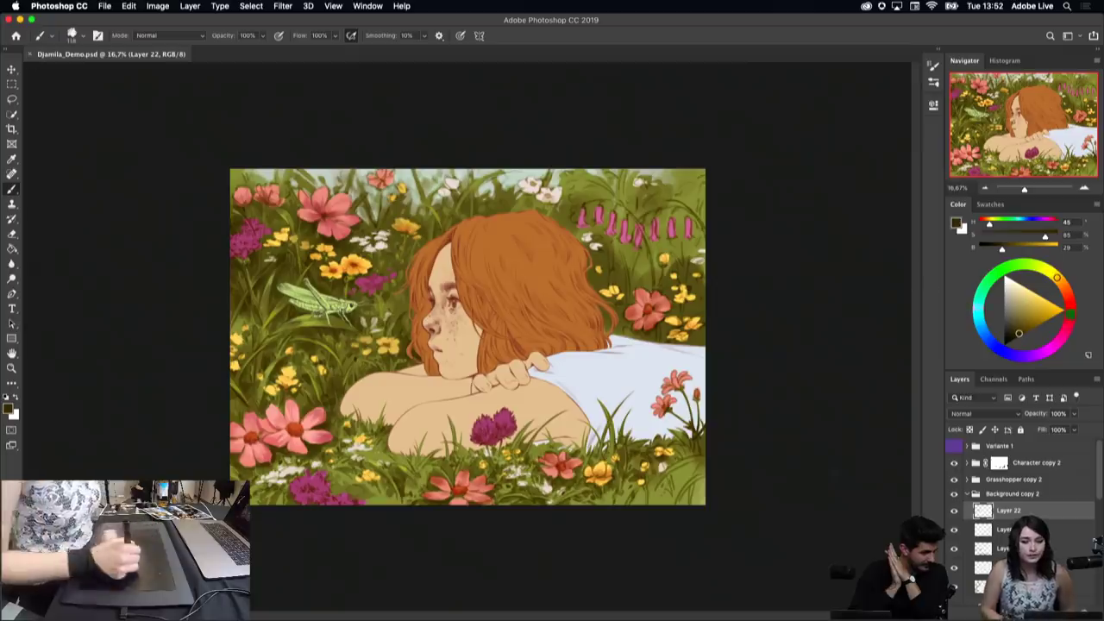
click(1084, 188)
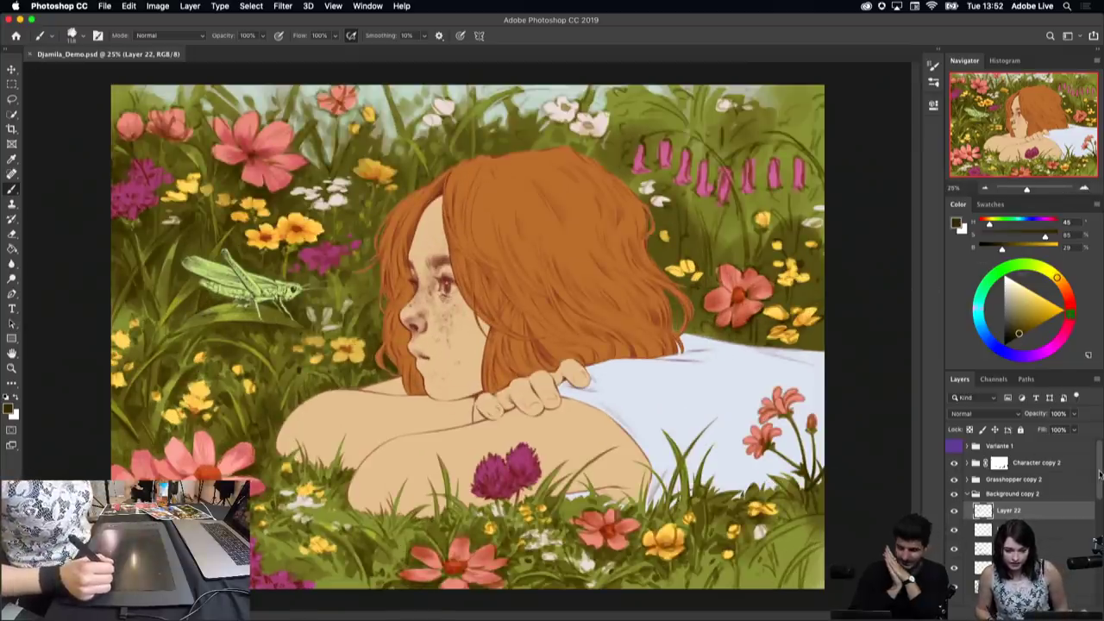
scroll(953, 508, down, 2)
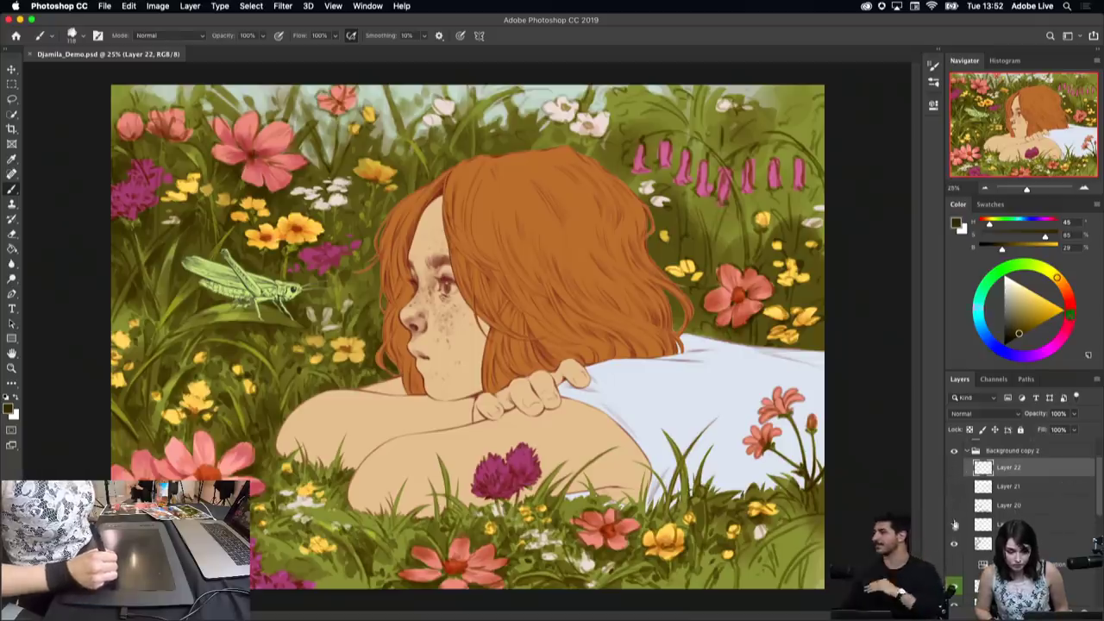
Step: Hide Layer 22, Layer 17, Gradient Map 2 copy 7 and the coloured flower layers
drag(953, 468, 954, 543)
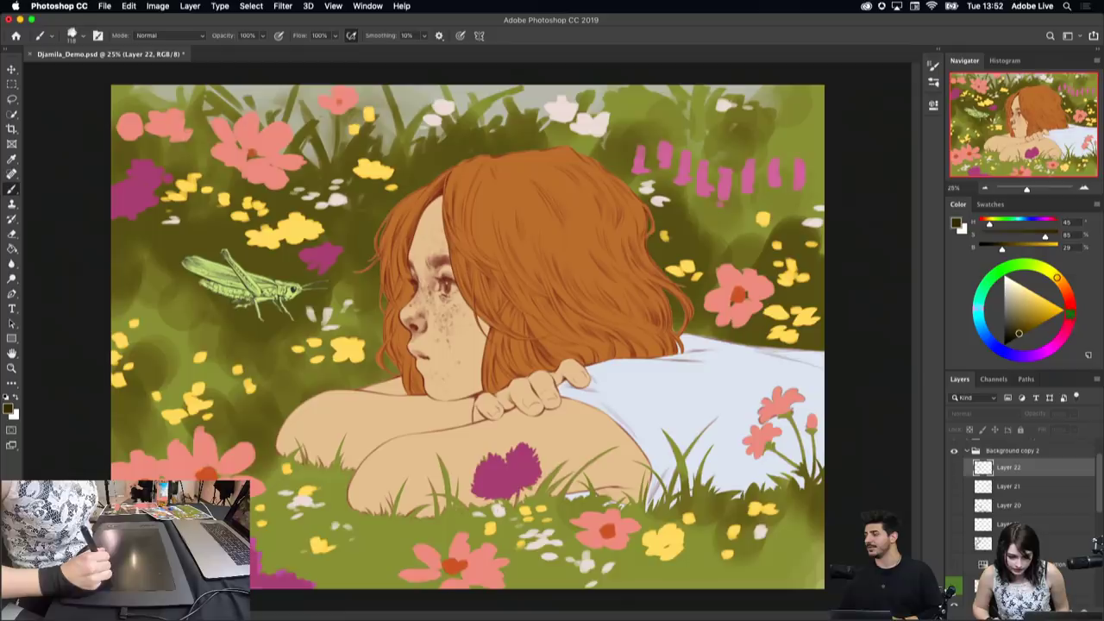
scroll(1026, 491, down, 5)
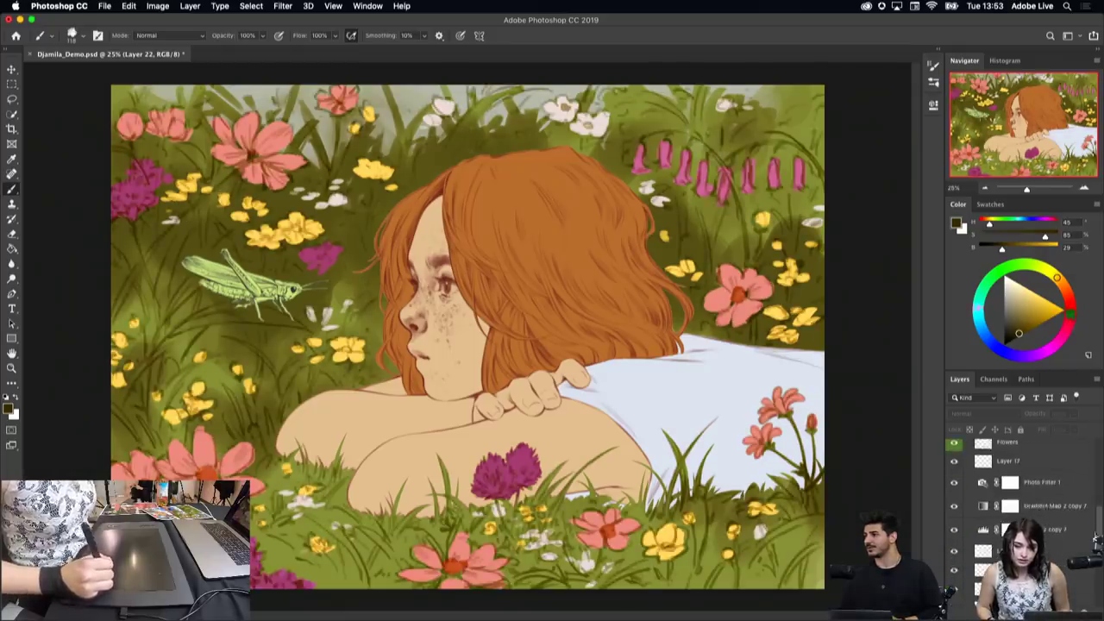
click(954, 460)
click(954, 507)
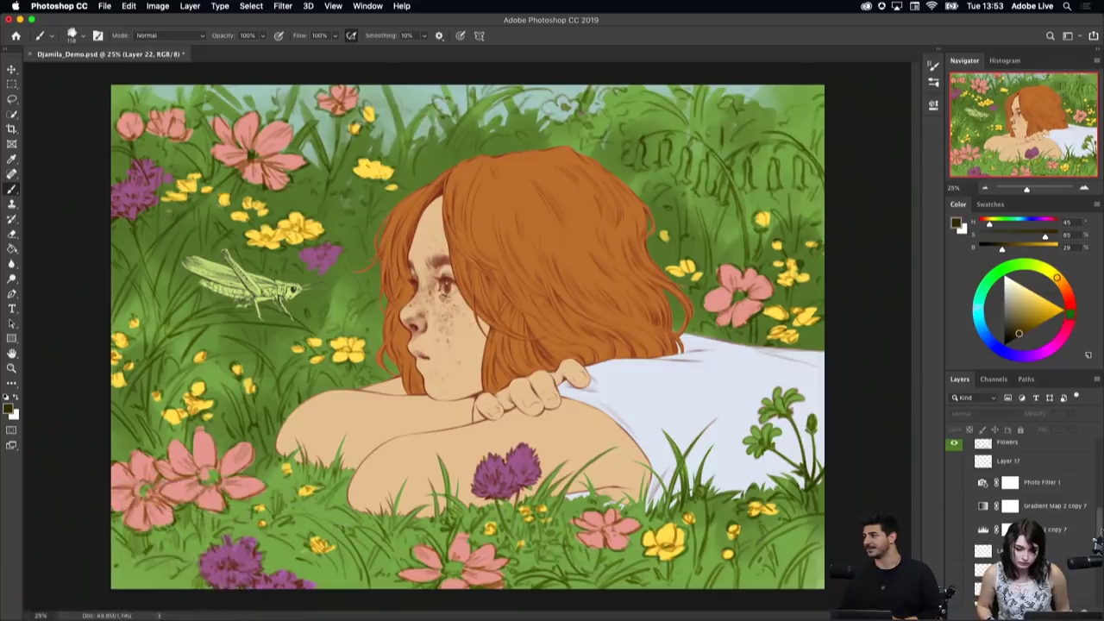
scroll(1018, 500, down, 3)
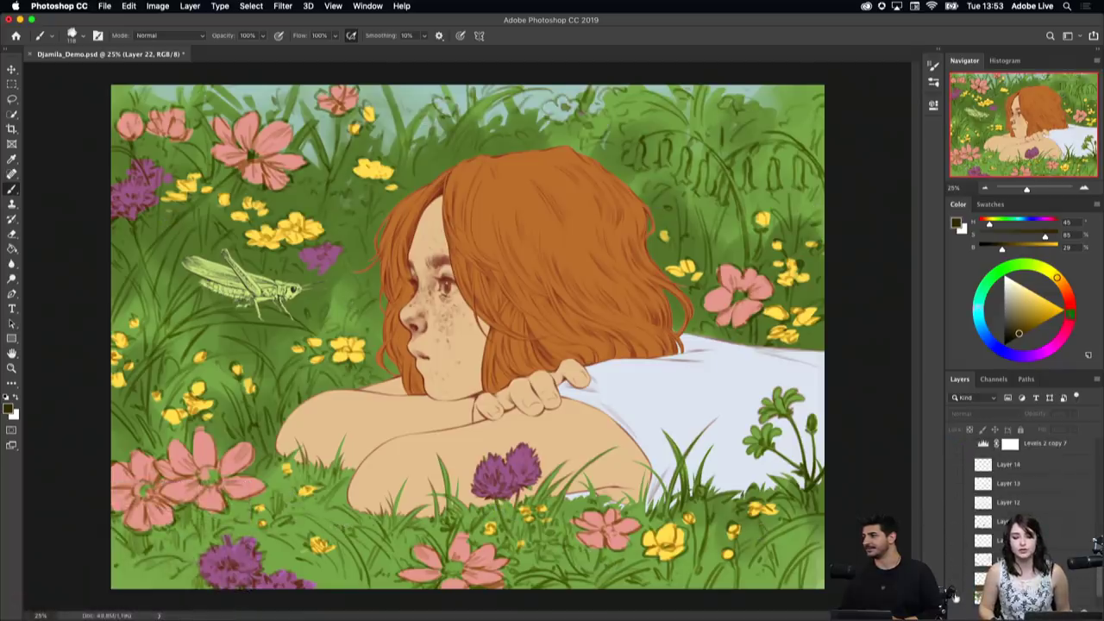
click(954, 597)
scroll(953, 595, down, 1)
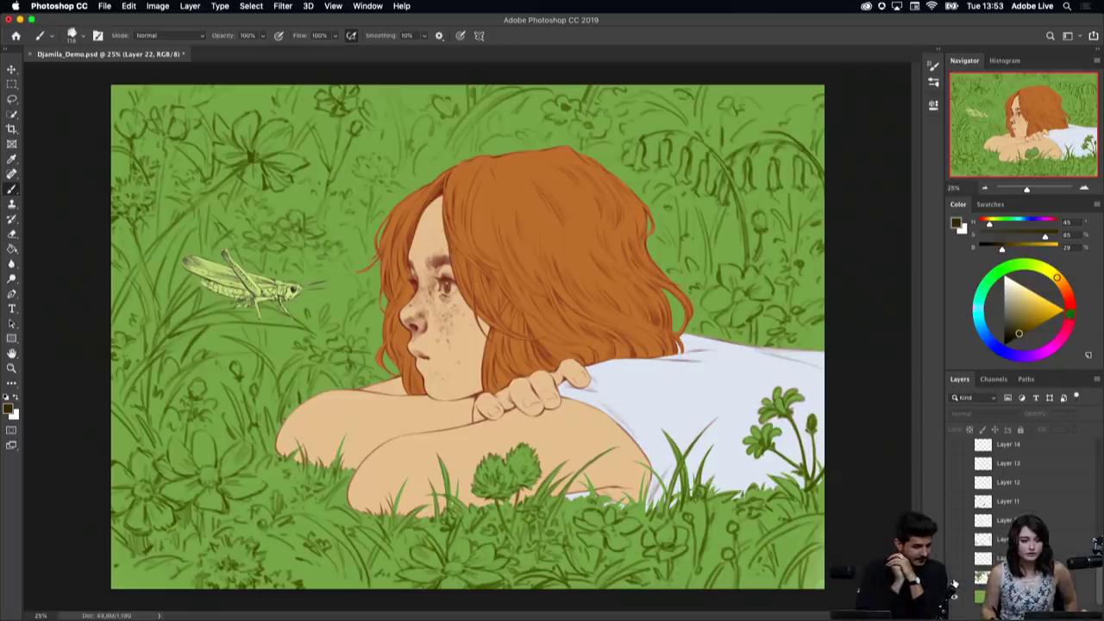
Step: Show the dark green shading, sky overlay, pink, yellow buttercup and Layers 11–13 flower layers again
click(954, 577)
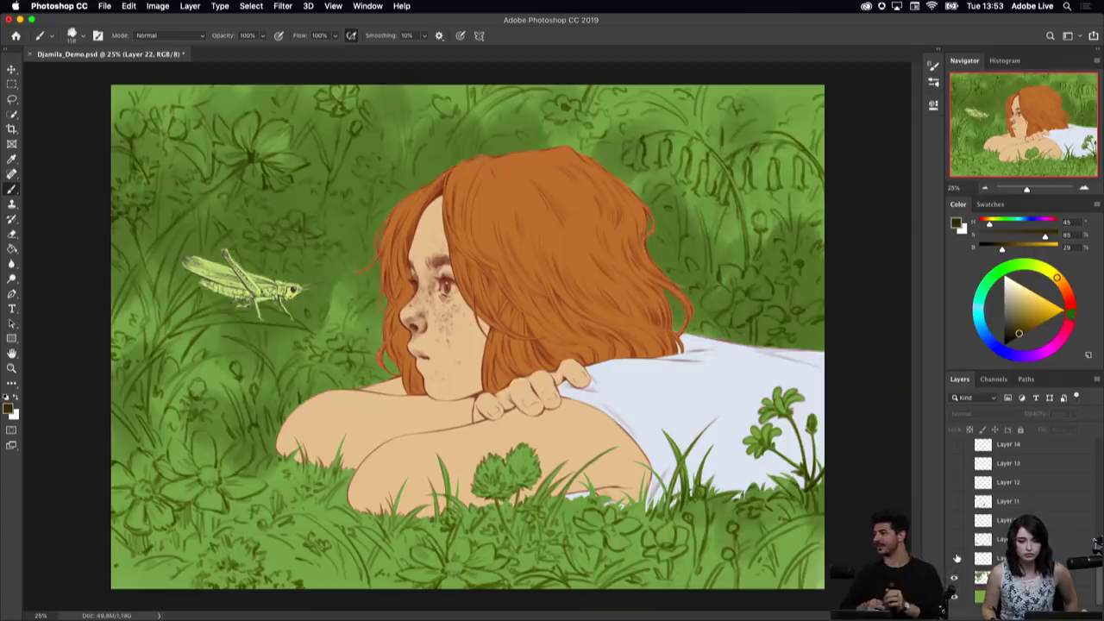
click(954, 558)
click(954, 539)
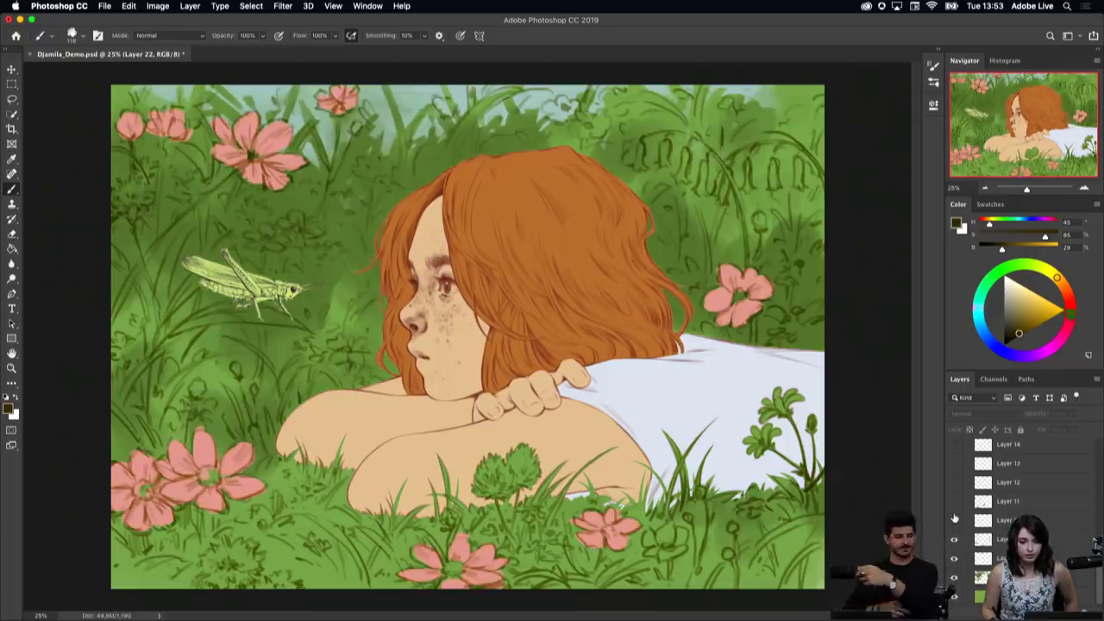
click(953, 520)
drag(954, 504, 955, 445)
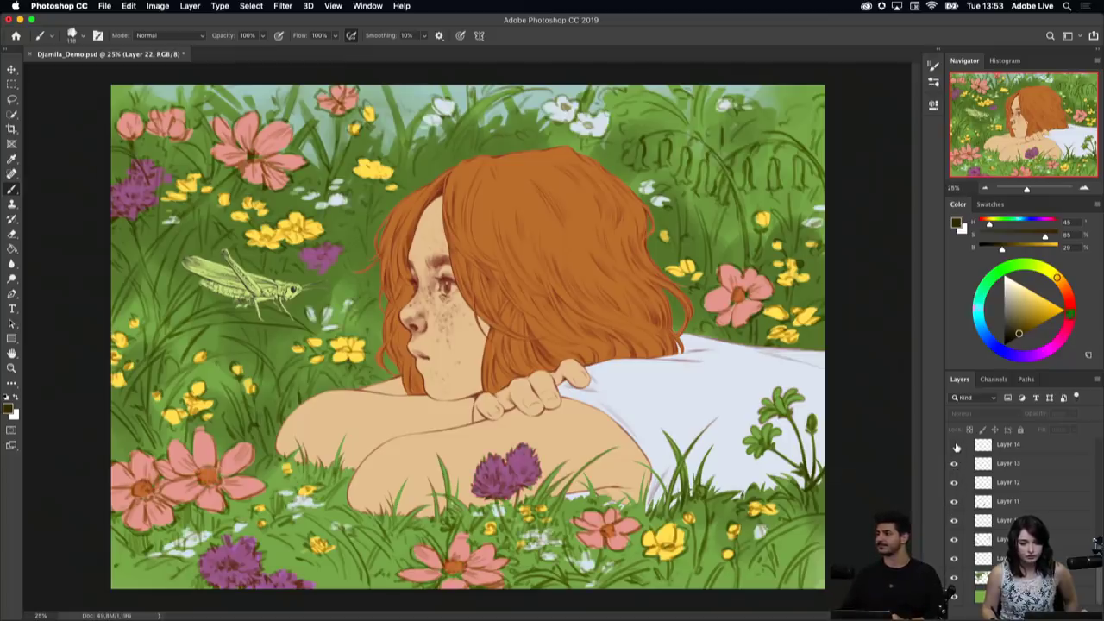
drag(1099, 570, 1098, 528)
scroll(1099, 528, up, 2)
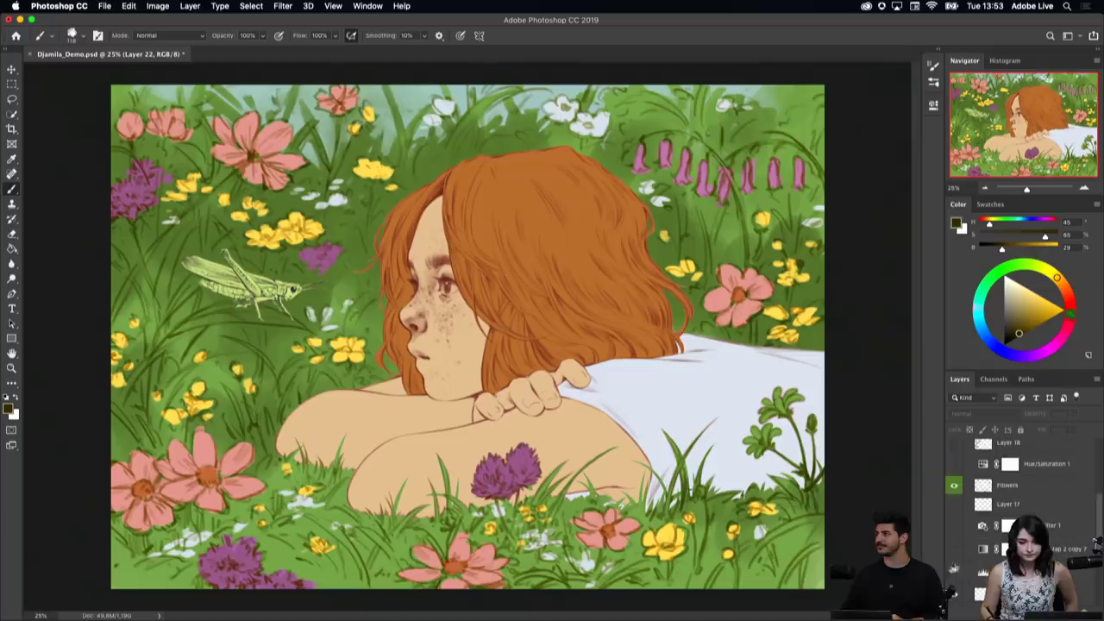
Step: Toggle the colour adjustment layers to compare their effect, and show Layer 17's pink flowers
click(954, 570)
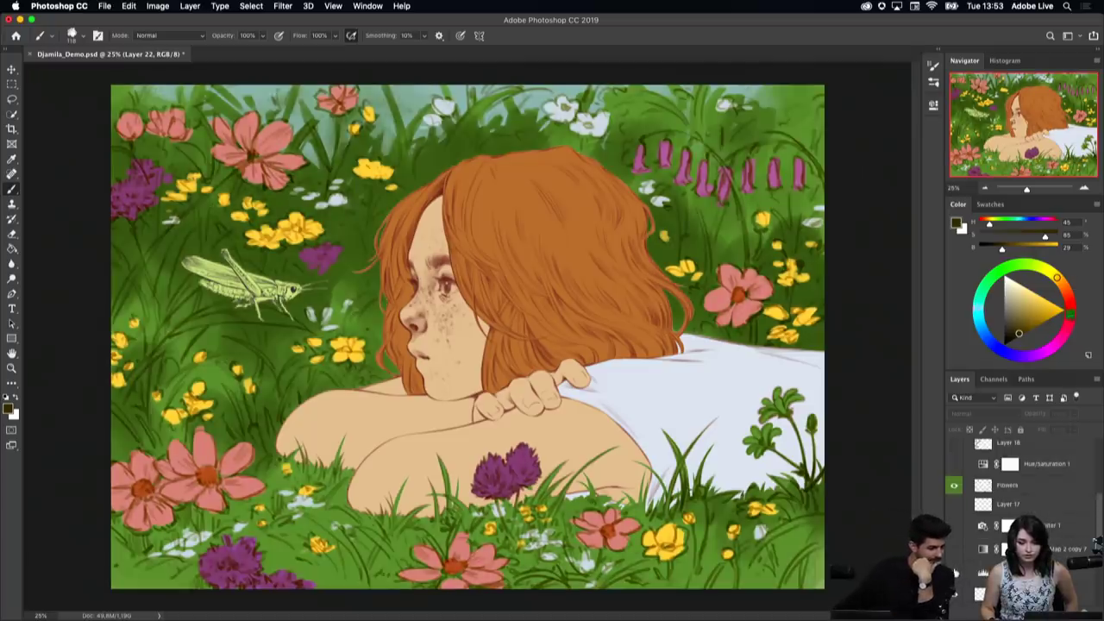
click(954, 570)
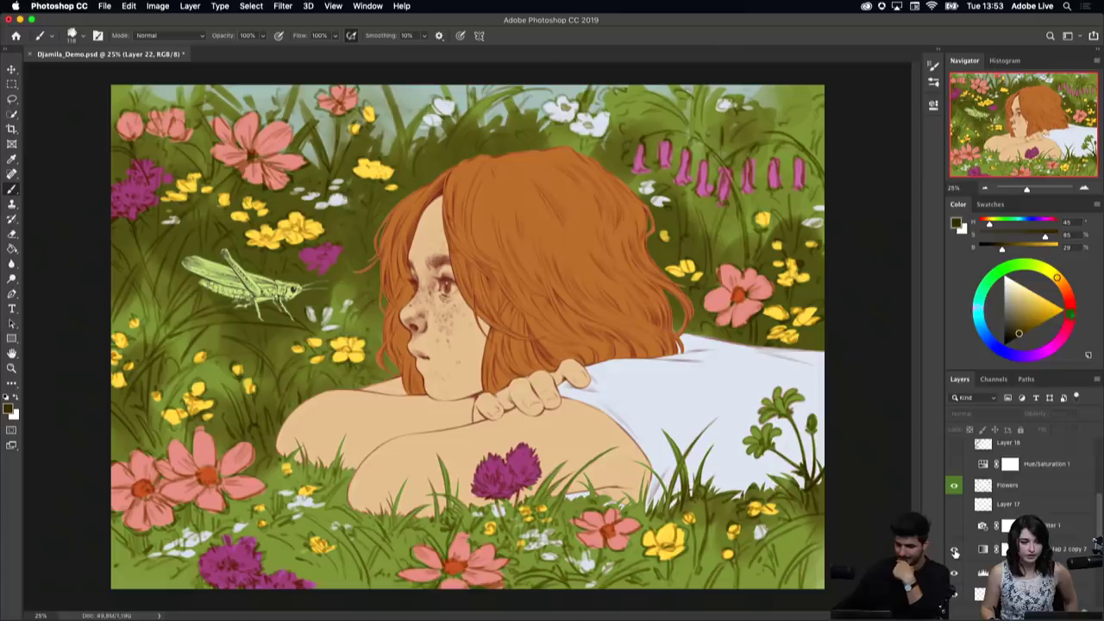
click(954, 551)
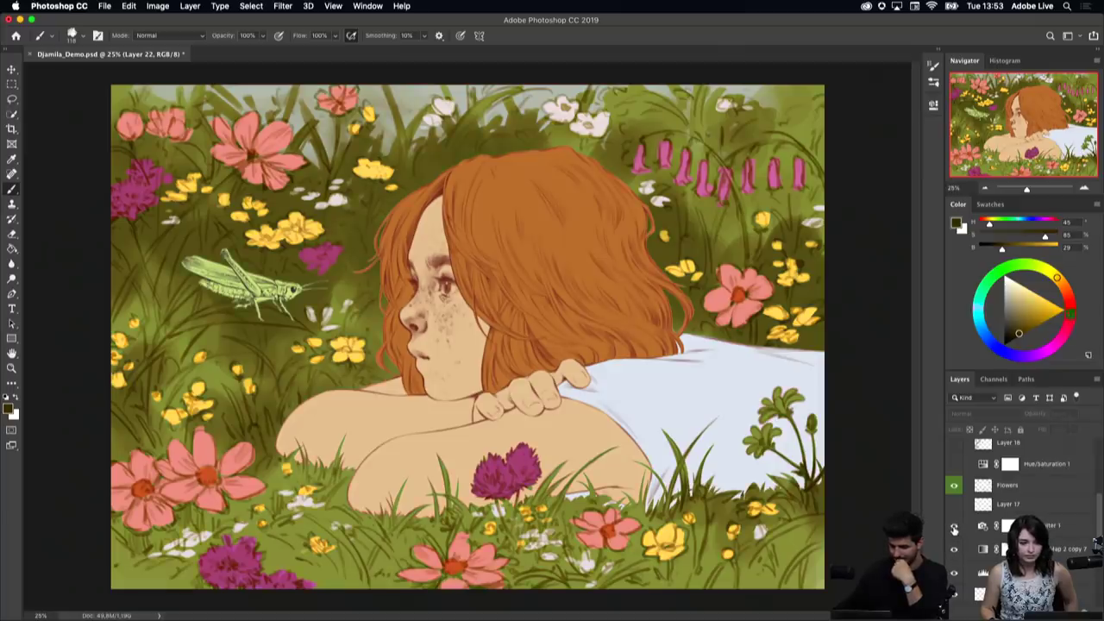
click(953, 507)
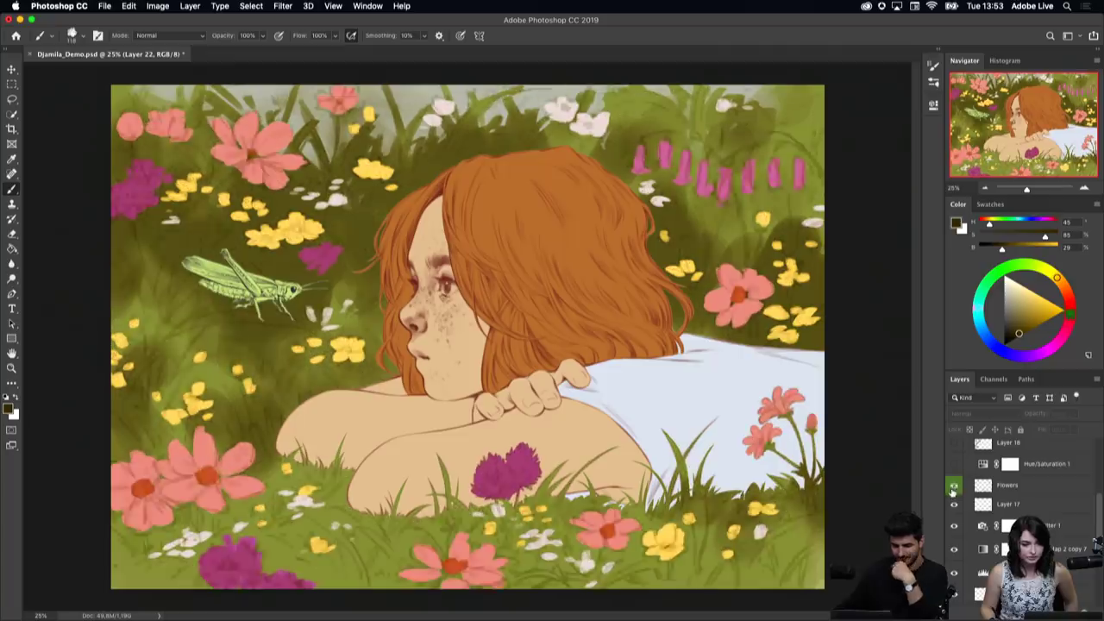
Step: Show the grass and flower detail layers through Layers 19–21 and save Djamila_Demo.psd
scroll(1097, 509, up, 2)
scroll(1098, 507, up, 2)
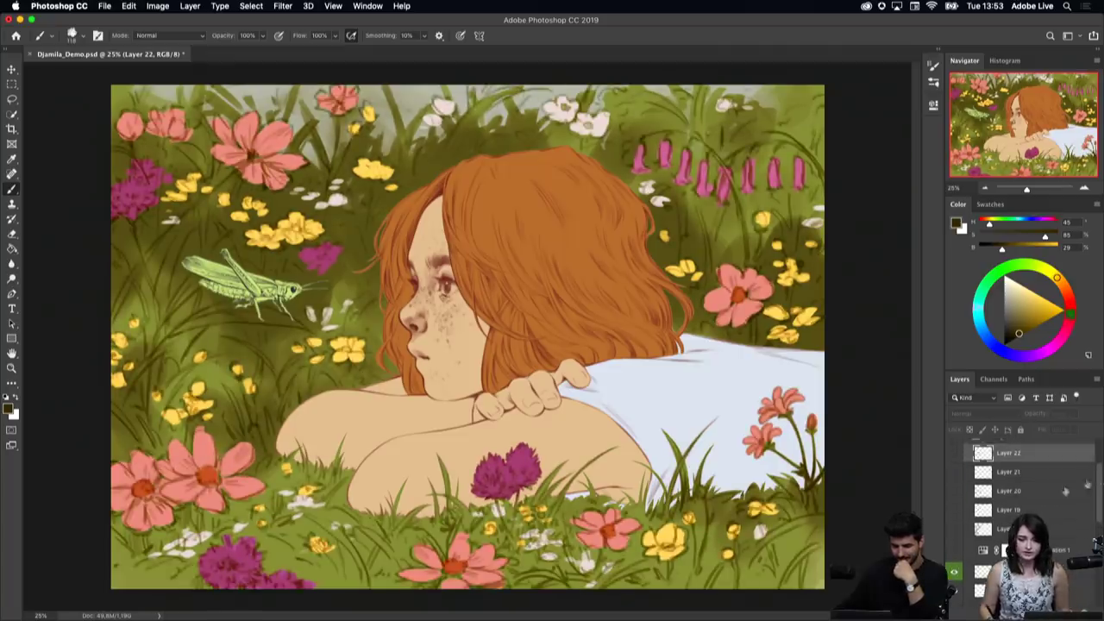
click(954, 529)
click(954, 509)
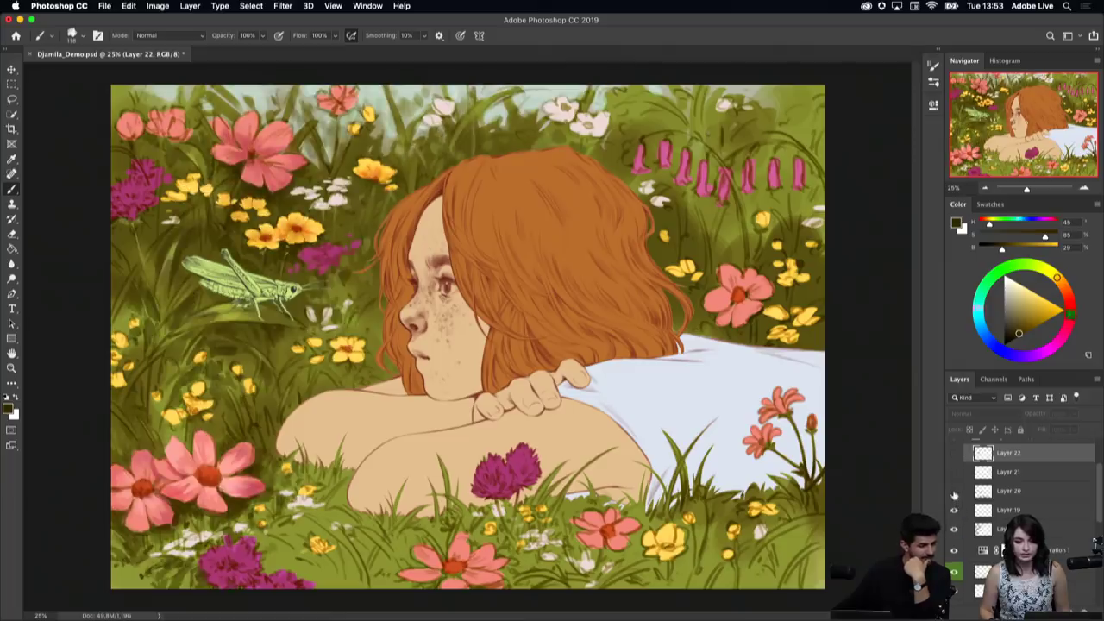
click(954, 491)
click(955, 472)
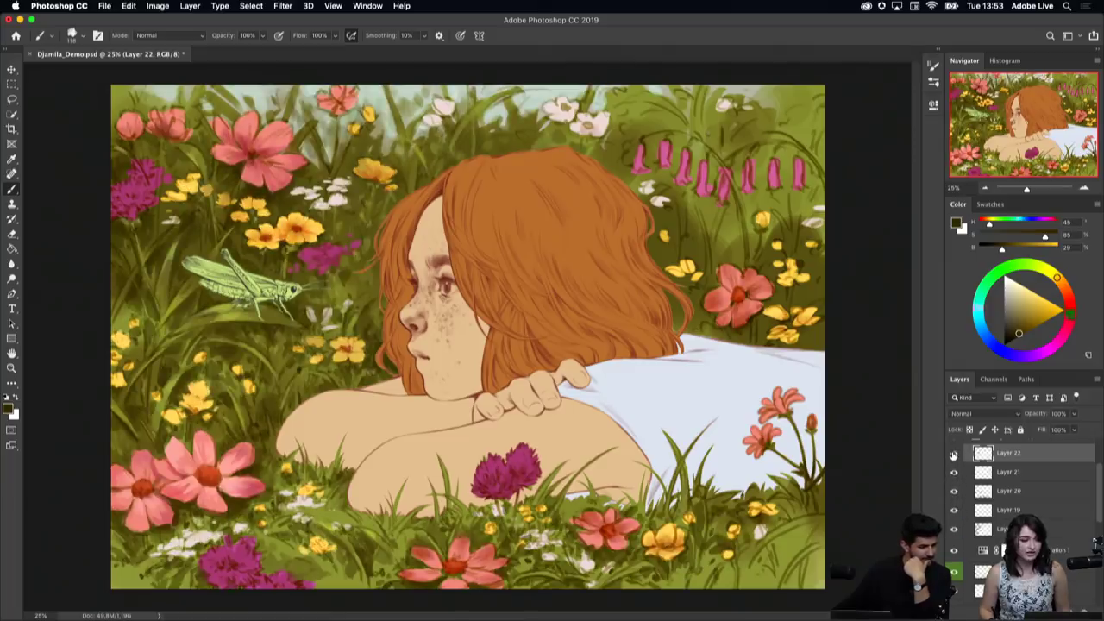
scroll(1099, 479, up, 2)
scroll(1100, 479, up, 2)
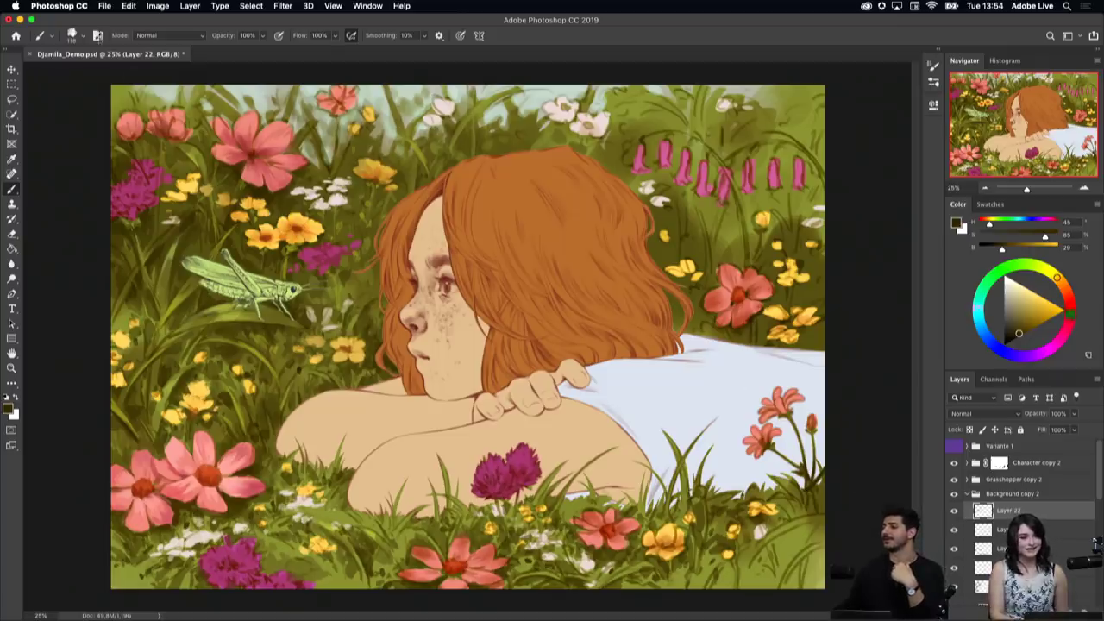
click(104, 6)
click(114, 114)
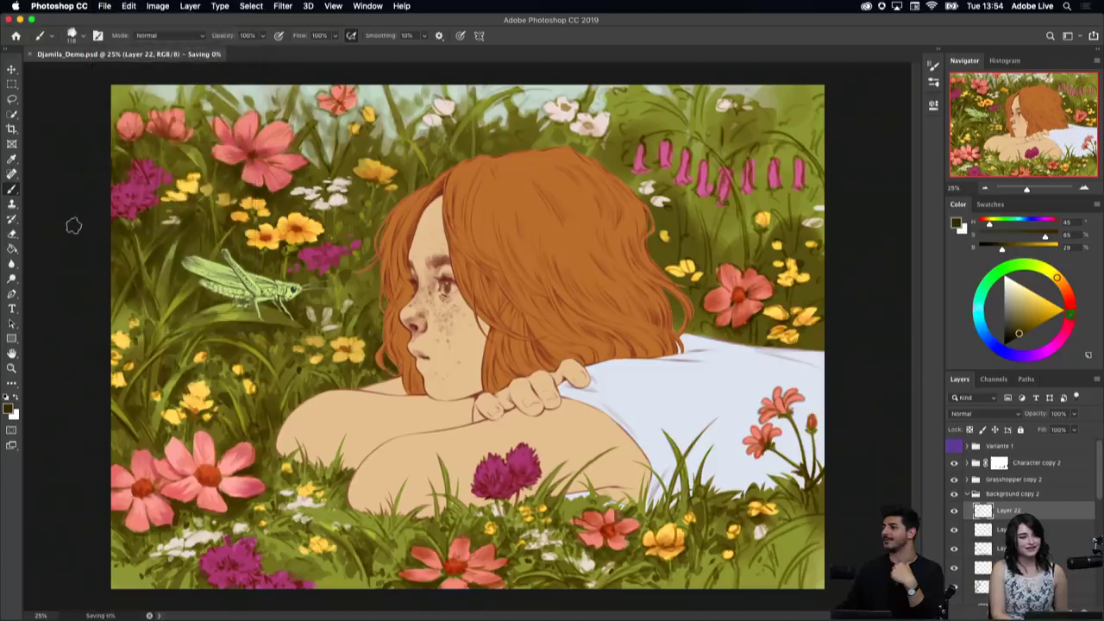